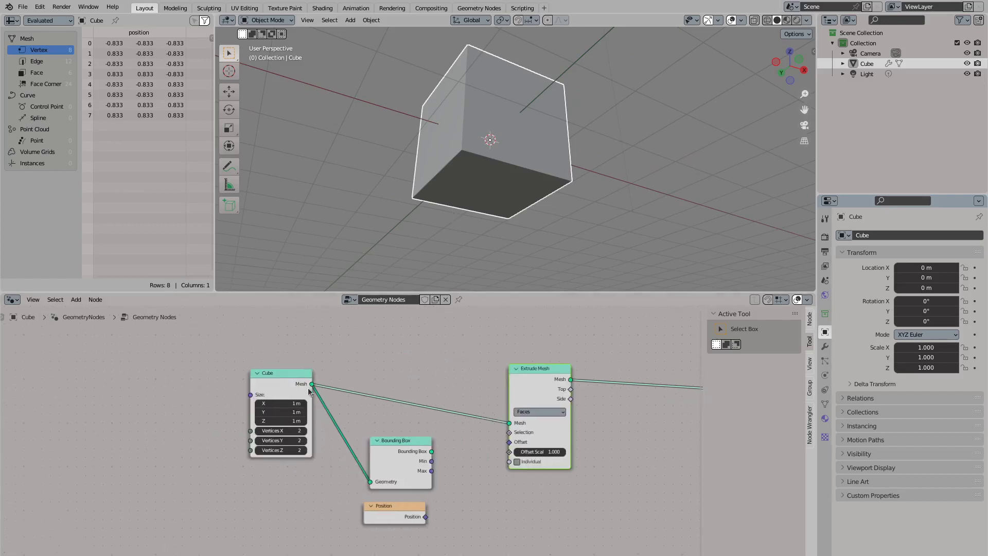
Add a Normal node to the geometry node tree, above the Bounding Box node
key("shift+a")
left_click(388, 359)
key("Escape")
key("ctrl+shift+z")
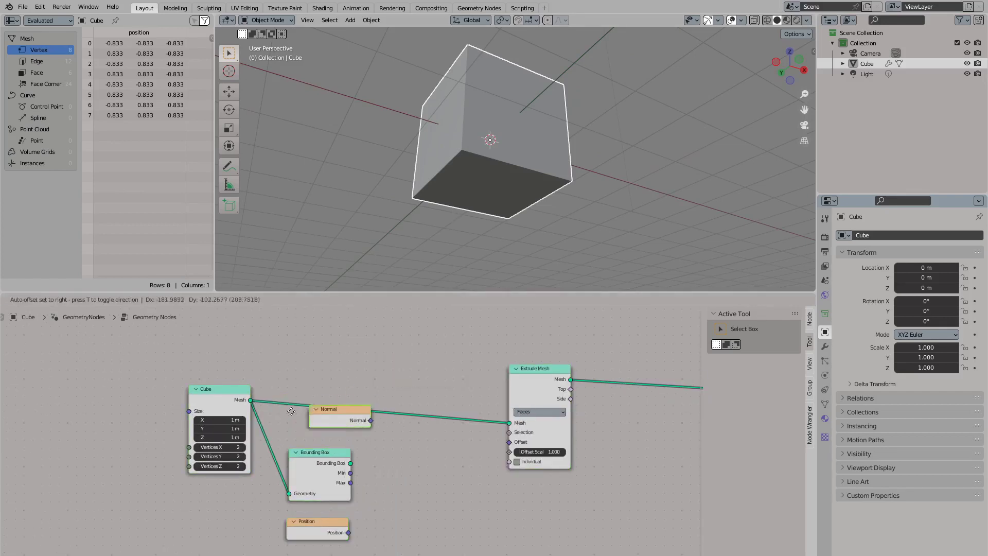
Add a Compare node beside the Normal node and set its data type to Vector
key("shift+a")
type("compare")
key("Return")
left_click(399, 427)
left_click(393, 439)
left_click(385, 468)
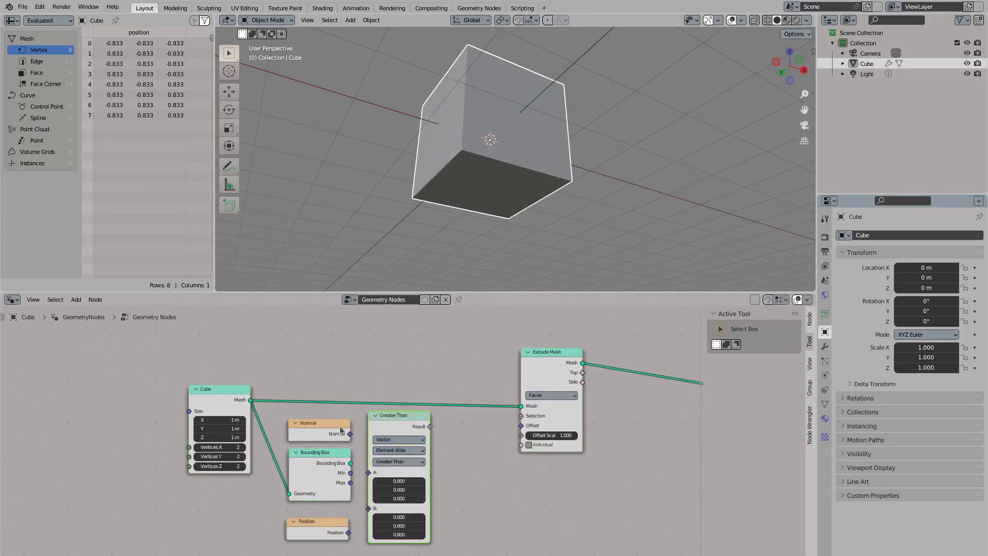
Connect Normal to the Compare node's A input and set its operation to Equal
left_click_drag(314, 422, 311, 415)
left_click_drag(347, 426, 368, 473)
left_click(399, 461)
left_click(396, 509)
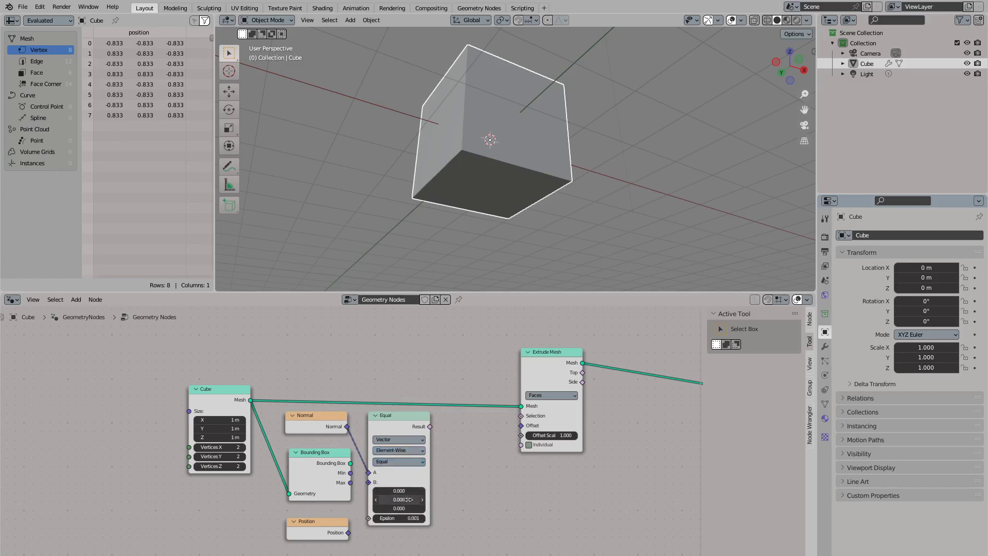
Feed the Equal result into Extrude Mesh's Selection, with B set to 0, 0, -1 and Offset Scale set to 0
left_click_drag(524, 416, 522, 416)
scroll(399, 499, "up", 1, "ctrl")
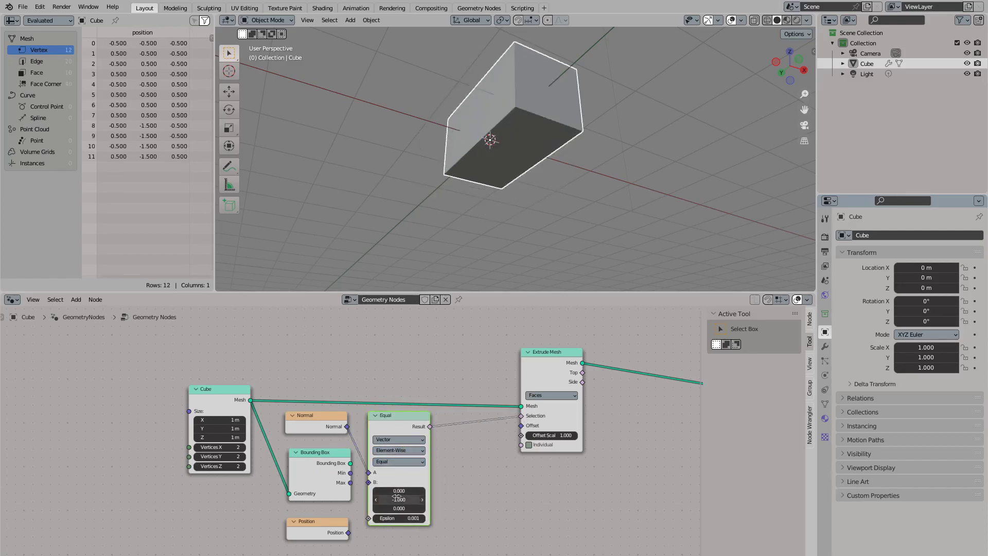
scroll(398, 508, "down", 1, "ctrl")
scroll(559, 435, "up", 1, "ctrl")
scroll(558, 435, "down", 2, "ctrl")
Insert a Scale Elements node between Extrude Mesh and Group Output, using Extrude Mesh's Top output as its Selection
middle_click_drag(559, 434, 407, 450)
key("shift+a")
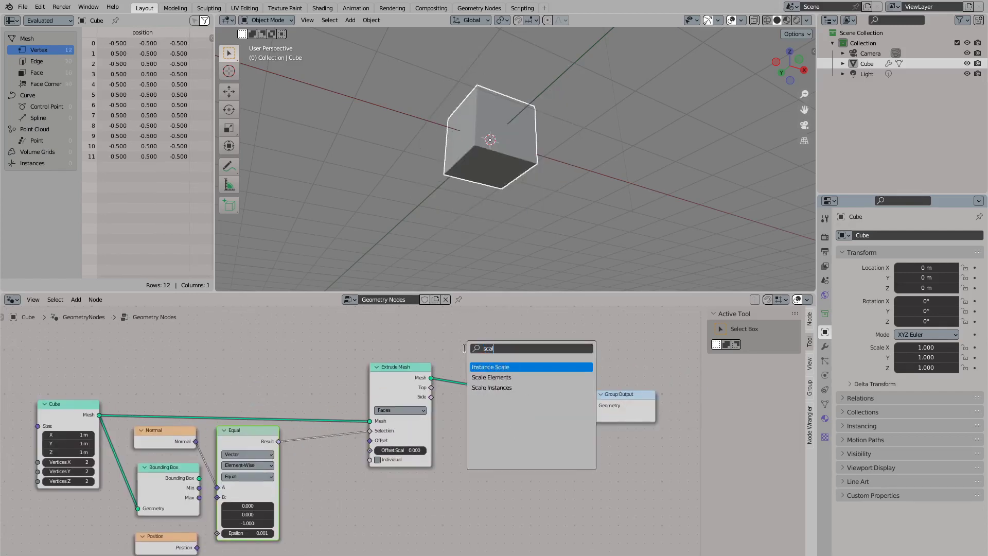
left_click(508, 364)
left_click(666, 346)
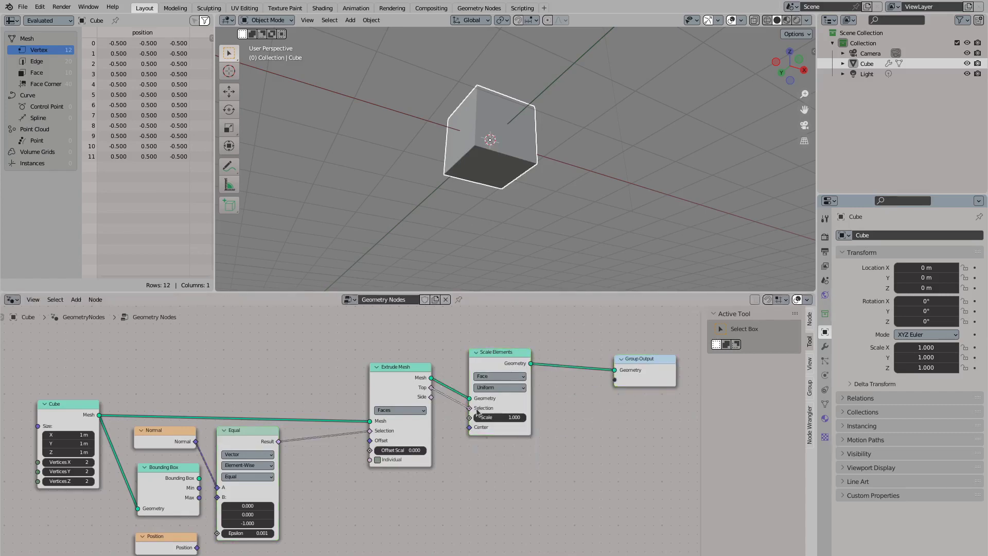
Switch the viewport to wireframe shading and set the Scale Elements scale to about 0.81
left_click(766, 20)
middle_click_drag(519, 241, 507, 273)
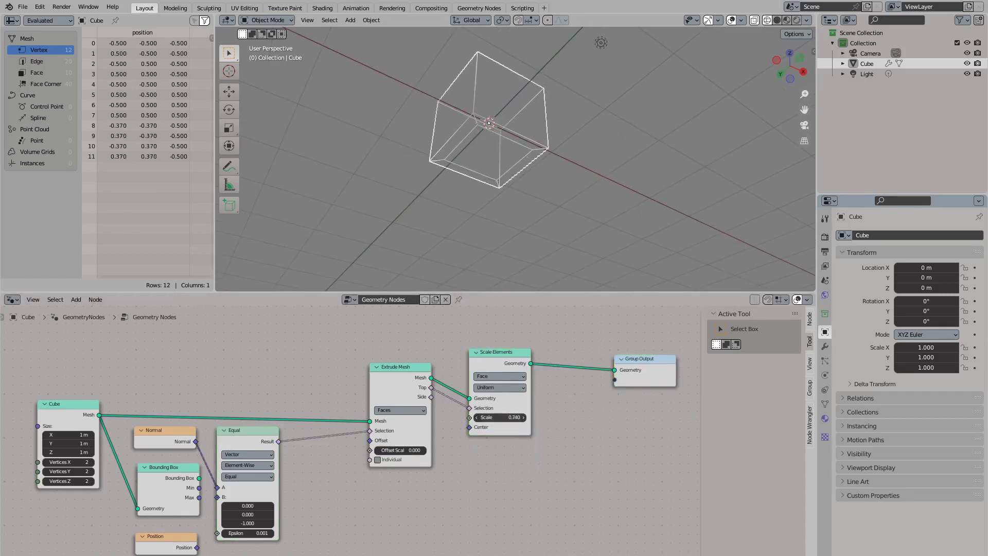
left_click_drag(500, 417, 512, 416)
middle_click_drag(496, 198, 474, 221)
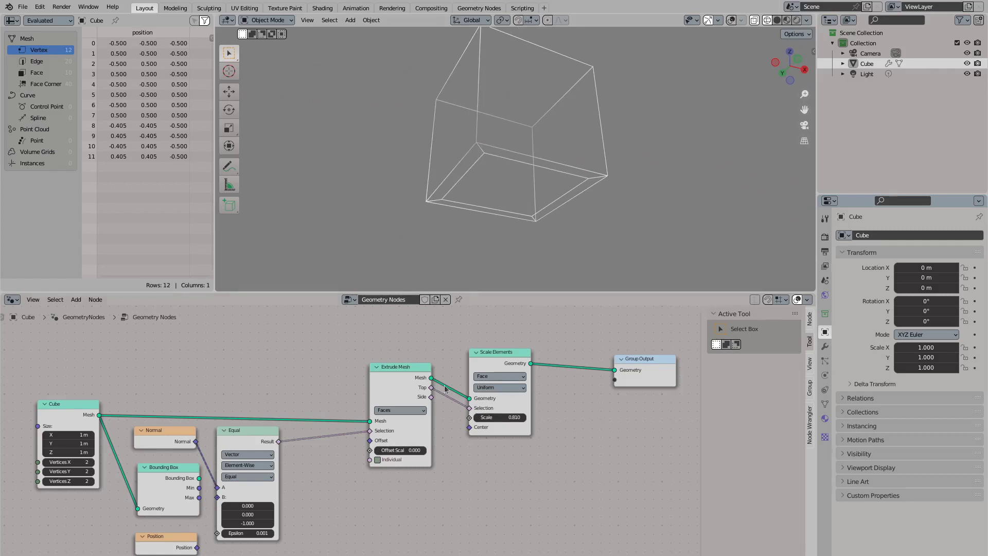
Set the Cube node's vertices to 3 on X, Y and Z and space the nodes further apart
scroll(445, 389, "down", 2)
middle_click_drag(679, 397, 591, 398)
scroll(591, 397, "up", 1)
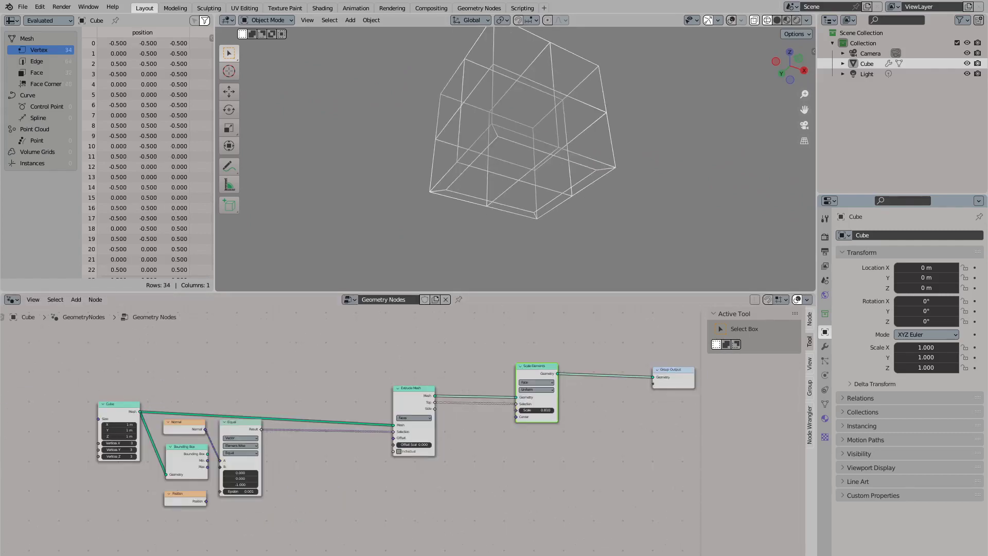
Add a Combine XYZ node before the Cube node and connect its Vector output to the Cube's Size
scroll(259, 367, "up", 3, "ctrl")
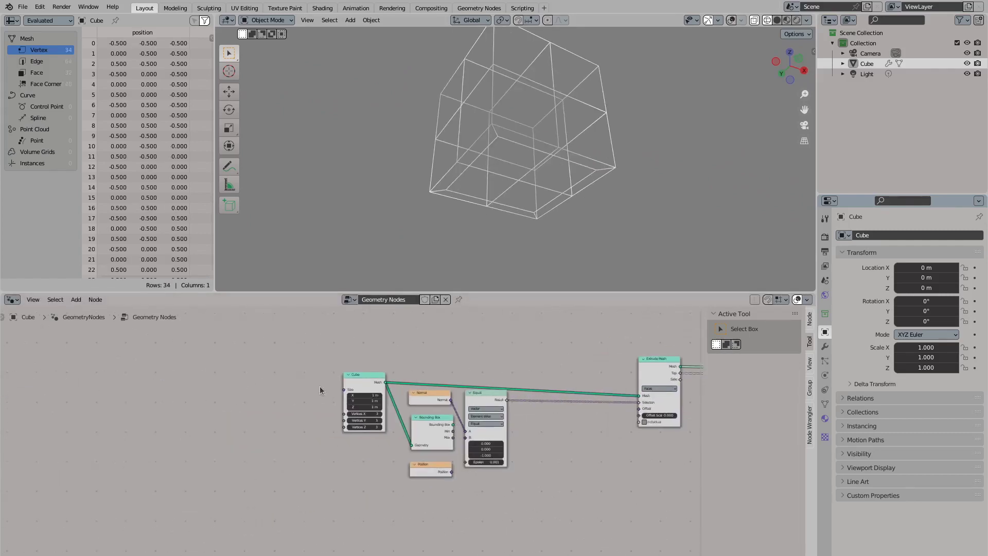
key("shift+a")
type("combi")
key("Return")
left_click(275, 378)
left_click_drag(344, 391, 275, 378)
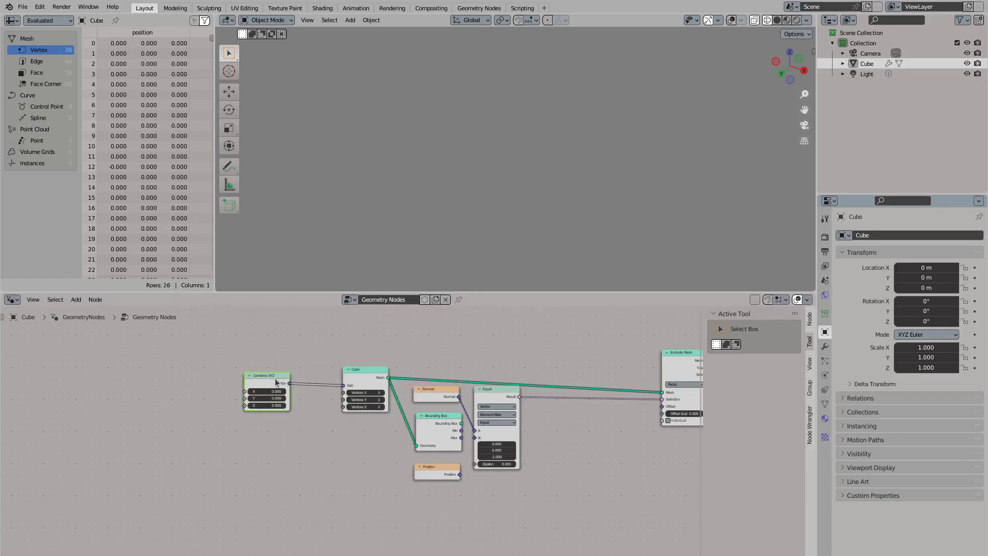
Set the Combine XYZ node's X, Y and Z values to 1
scroll(275, 378, "up", 2)
left_click_drag(344, 365, 344, 385)
key("ctrl+v")
middle_click_drag(251, 337, 267, 360)
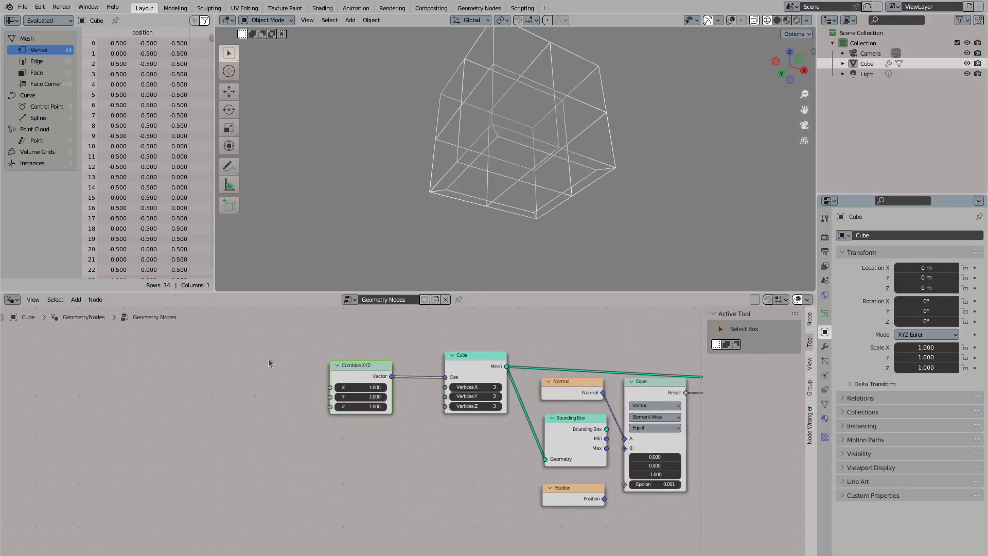
Add a Group Input node and expose Combine XYZ's X value as a group input named Width
key("shift+a")
type("wid")
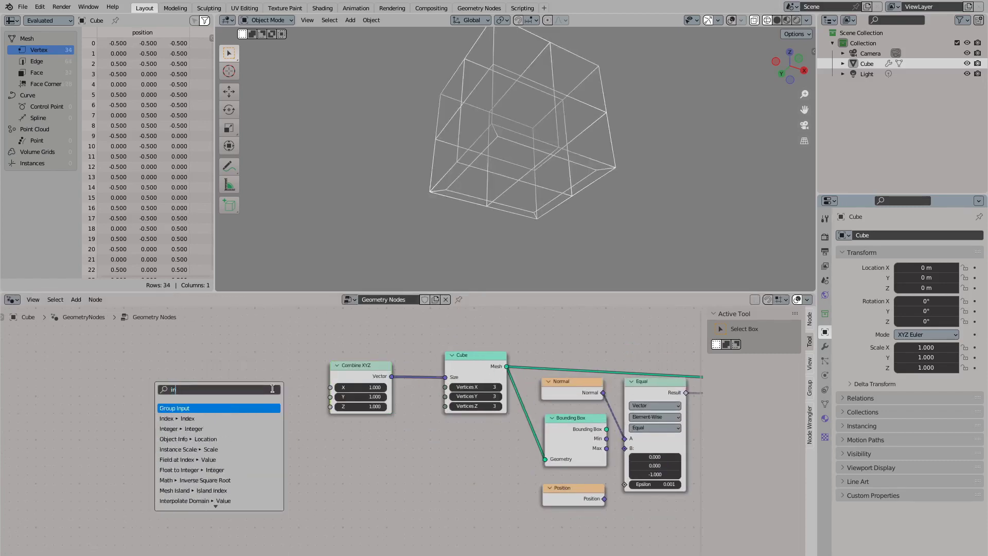
key("Return")
left_click(257, 390)
left_click(809, 387)
double_click(742, 341)
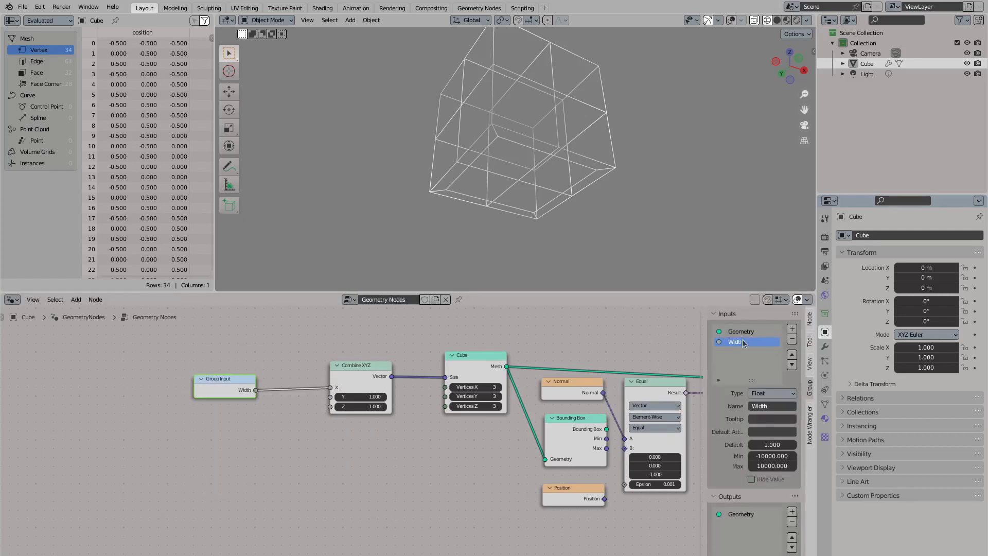
Create group inputs named Depth and Height and connect them to Combine XYZ's Y and Z
double_click(740, 342)
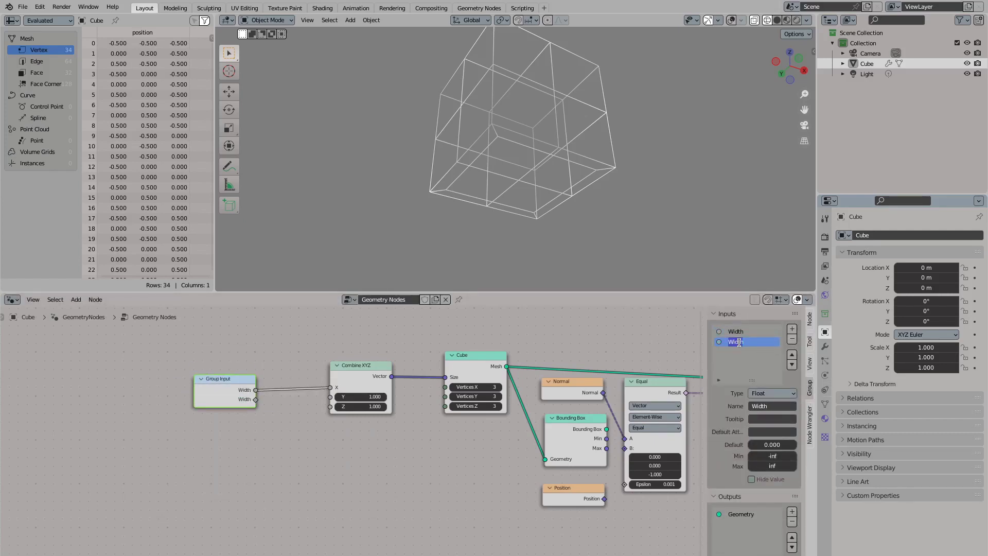
key("ctrl+d")
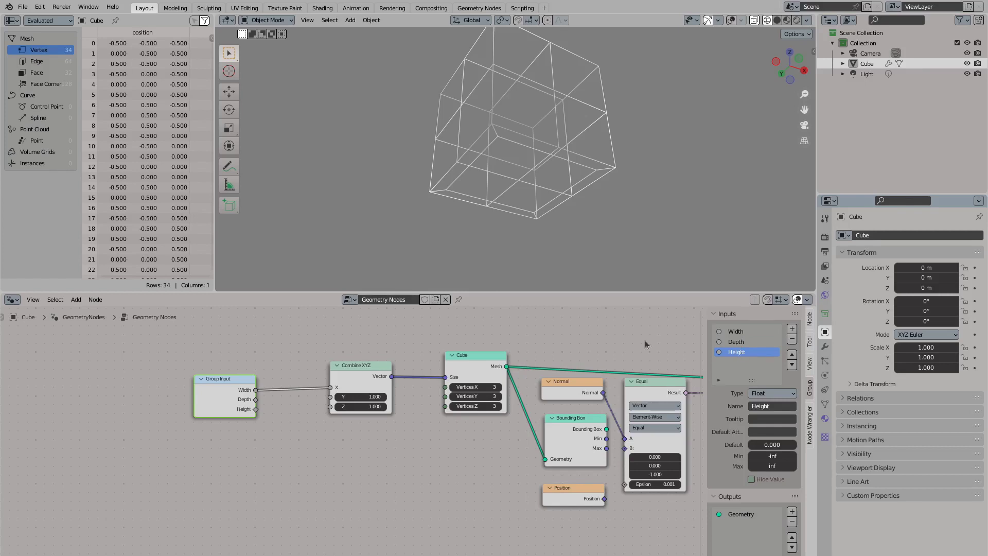
left_click_drag(258, 403, 256, 399)
left_click_drag(255, 409, 330, 406)
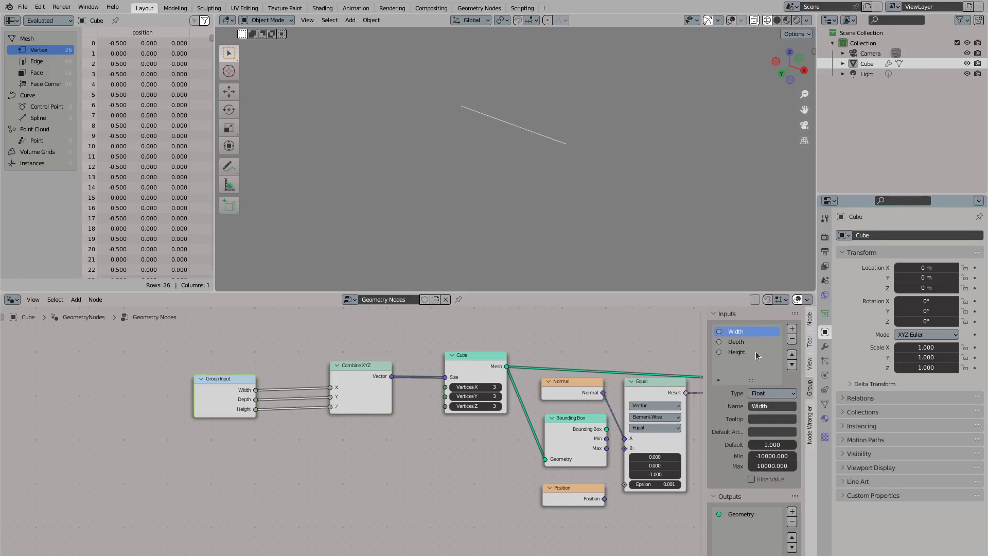
Set the modifier's Depth and Height to 1 and its Width to about 2.76
left_click(825, 346)
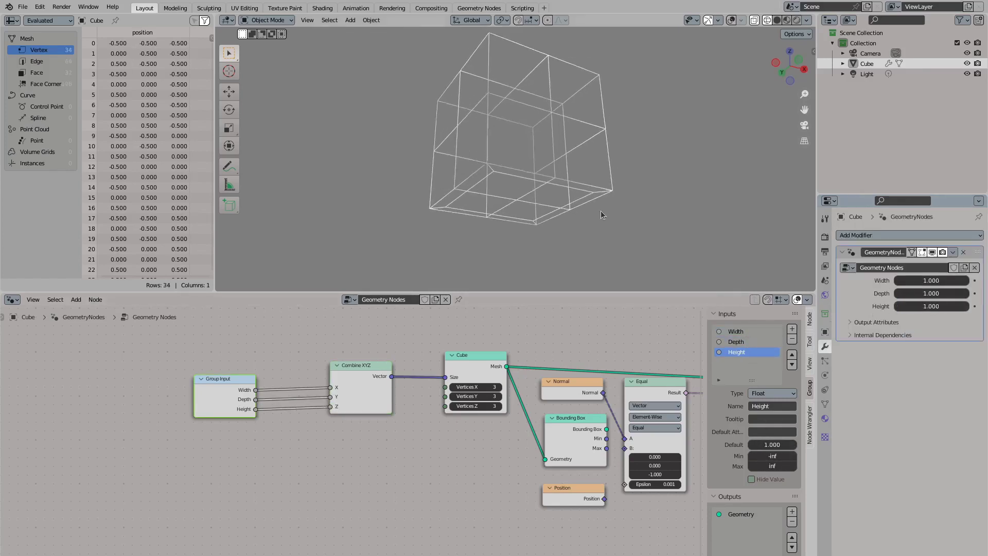
middle_click_drag(666, 371, 625, 350)
scroll(381, 420, "left", 10, "ctrl")
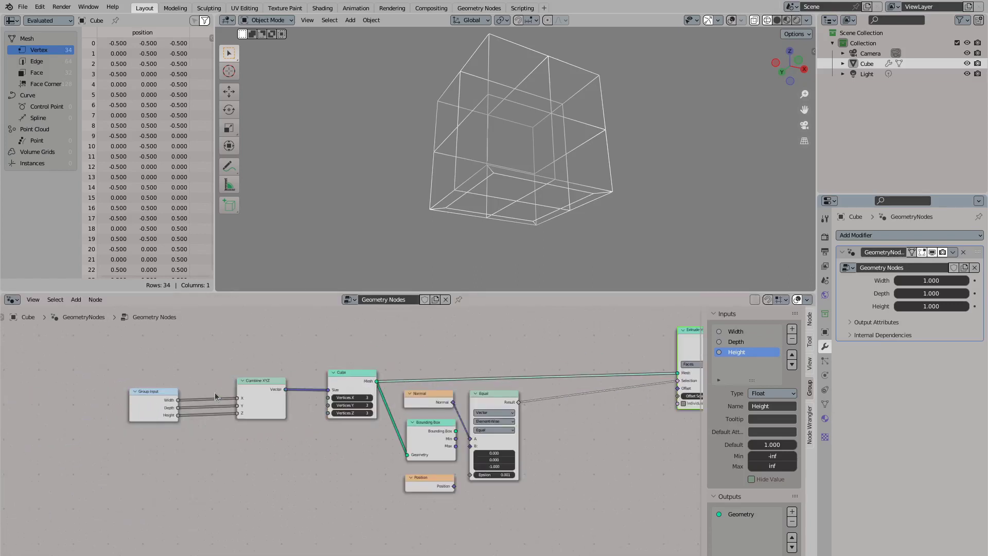
left_click_drag(913, 279, 952, 280)
middle_click_drag(592, 232, 543, 161)
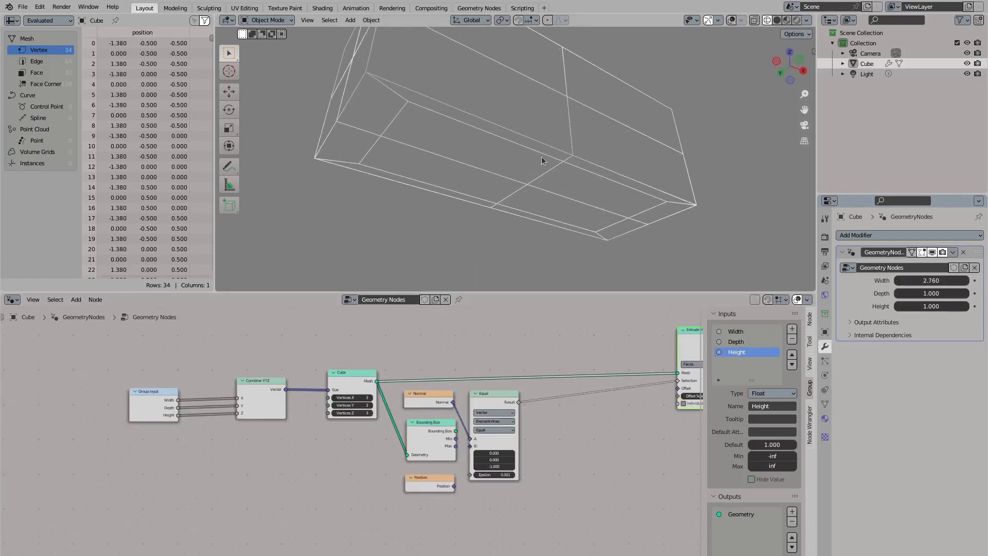
Separate the Extrude Mesh and Scale Elements nodes and place another Group Input node between them
middle_click_drag(446, 402, 111, 428)
left_click_drag(366, 381, 271, 390)
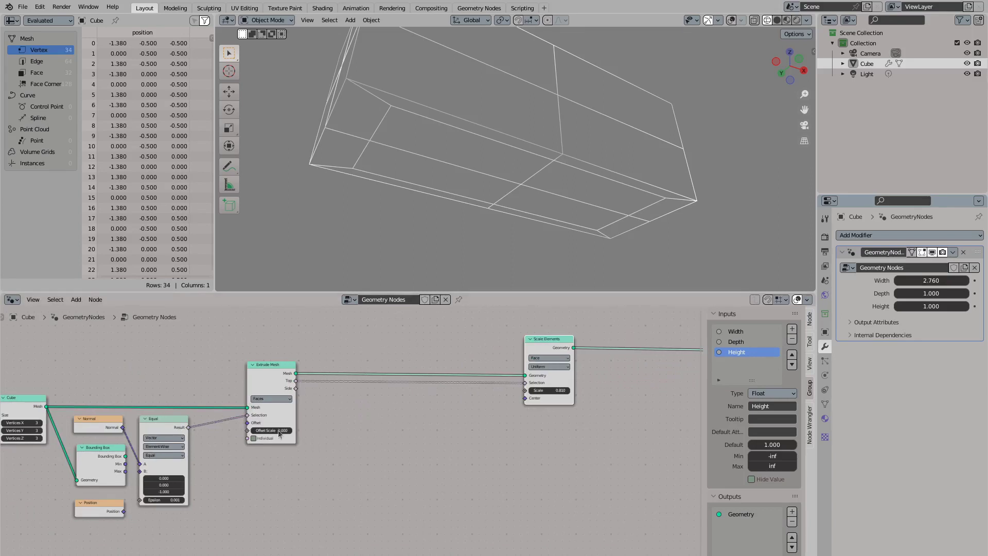
key("shift+a")
type("flip")
key("Return")
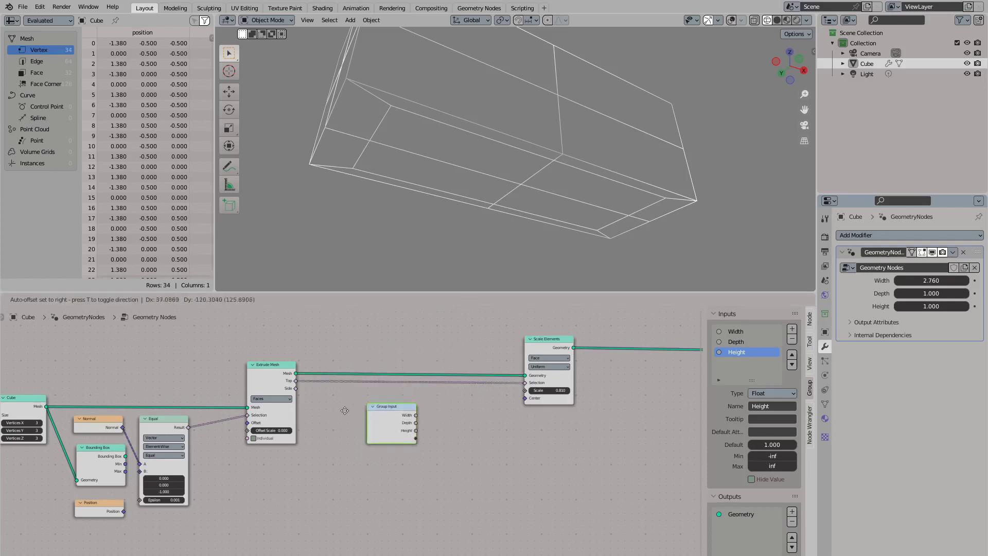
left_click(344, 412)
Add a Math node set to Divide, with 1 as the first value and Width connected to the second
key("shift+a")
left_click(367, 360)
type("didivide")
key("Return")
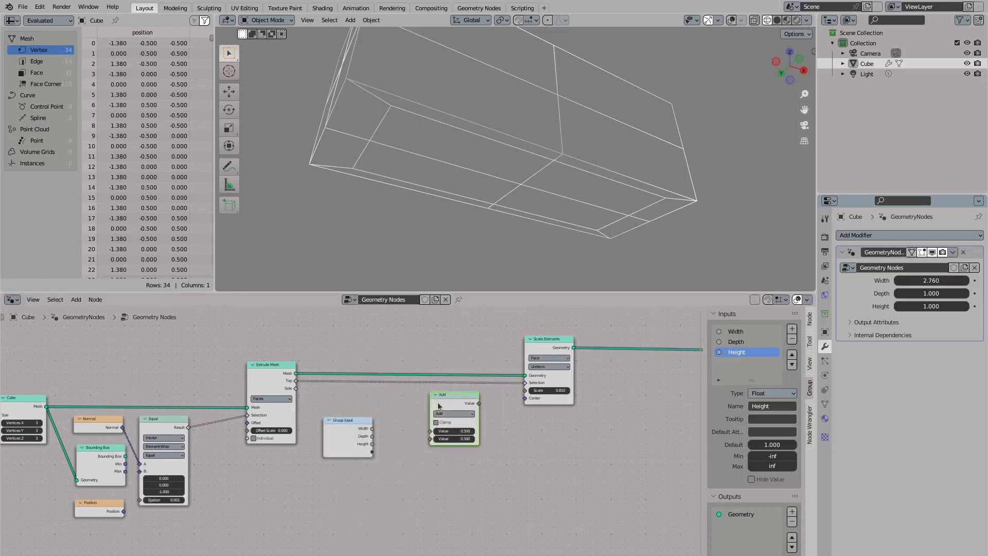
left_click(457, 431)
left_click_drag(416, 438, 431, 438)
left_click_drag(348, 420, 286, 450)
left_click_drag(453, 394, 354, 412)
Connect the Divide output to a new Multiply node and expose its second value as a group input named Thickness
left_click_drag(380, 421, 448, 419)
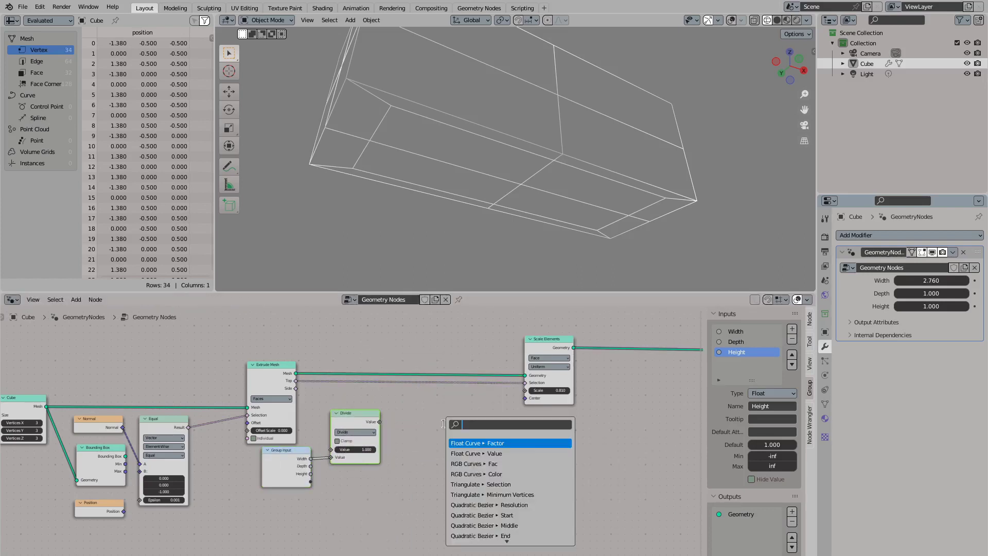
left_click(479, 495)
left_click(428, 412)
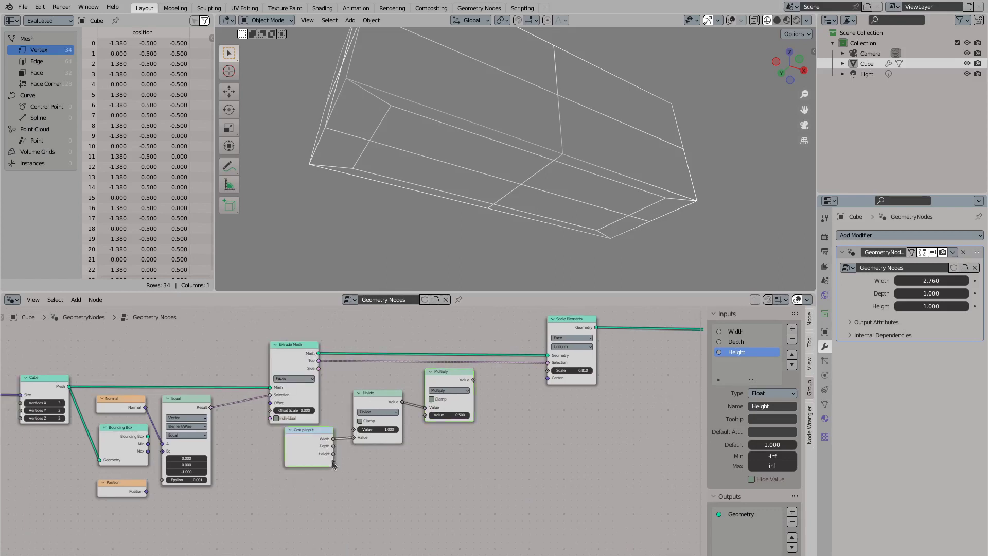
left_click_drag(333, 469, 425, 415)
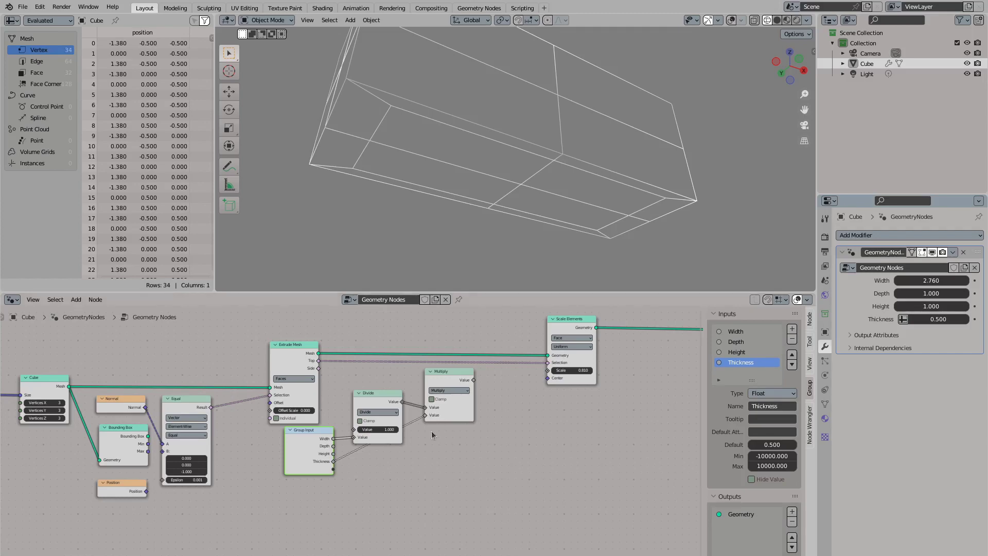
Duplicate the Divide and Multiply nodes for the Depth input and connect Thickness to the copied Multiply node
key("shift+d")
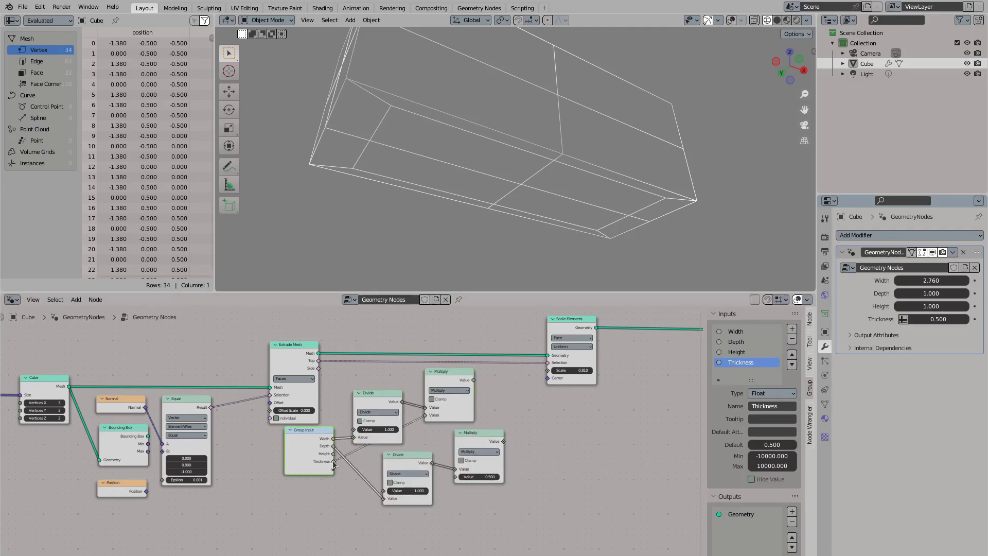
scroll(445, 397, "down", 4)
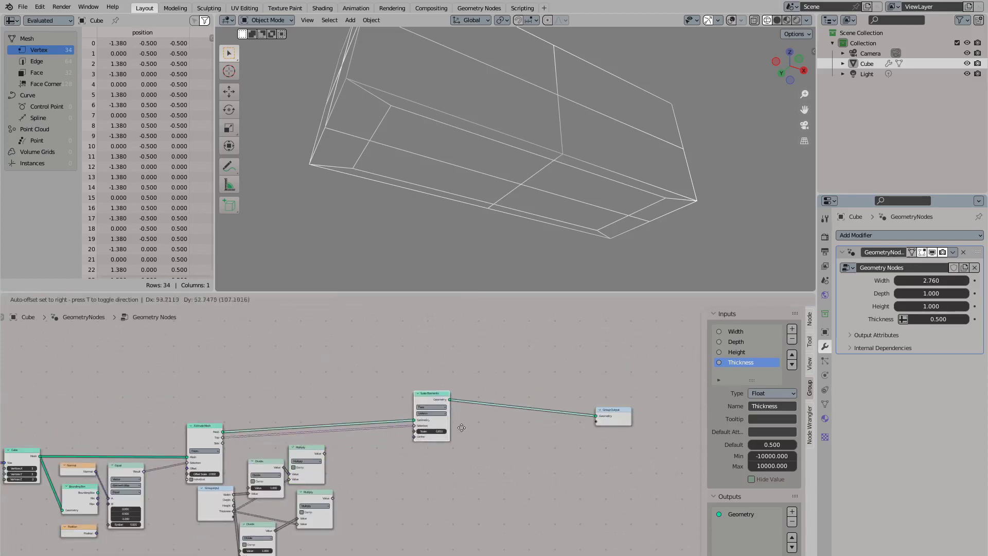
left_click_drag(449, 408, 301, 494)
Add a Math node that subtracts the first Multiply output from 1 and connect it to Scale Elements' Scale
key("shift+a")
left_click(408, 375)
left_click(452, 381)
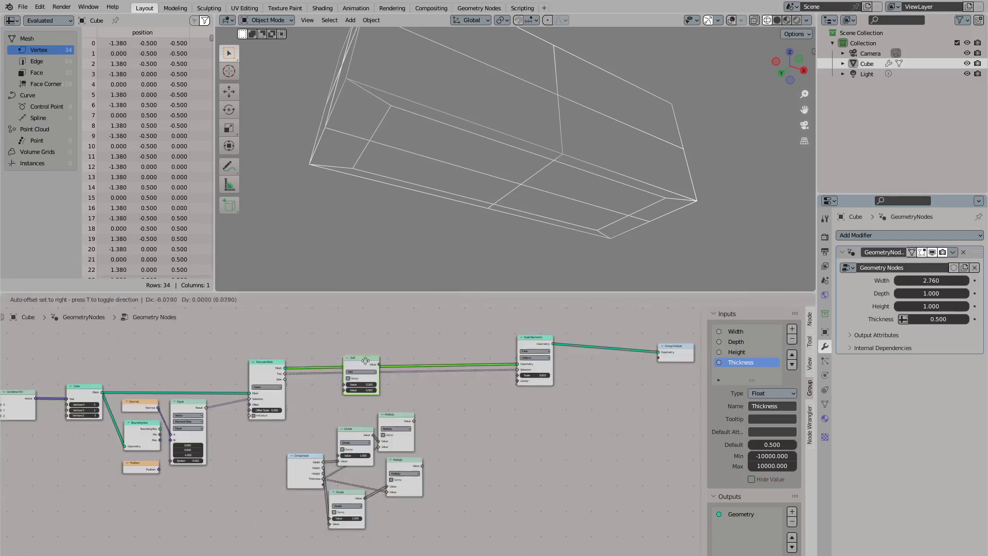
scroll(463, 391, "up", 2)
left_click(519, 392)
left_click(504, 419)
left_click_drag(499, 418, 498, 418)
left_click_drag(539, 382, 578, 350)
Duplicate the Subtract node and feed it from the second Multiply node
middle_click_drag(578, 351, 491, 351)
key("shift+d")
left_click(466, 447)
left_click_drag(362, 474, 446, 473)
middle_click_drag(446, 473, 371, 504)
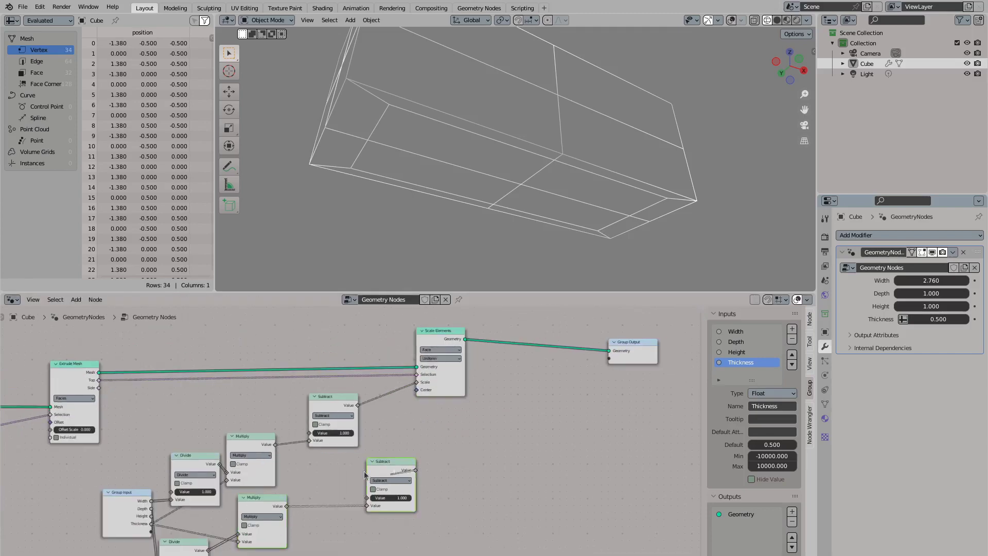
left_click_drag(393, 462, 329, 462)
Duplicate the Scale Elements node before Group Output, connecting Top to its Selection and the second Subtract node to its Scale
left_click_drag(440, 331, 404, 332)
key("shift+d")
left_click(502, 332)
left_click_drag(364, 377, 477, 374)
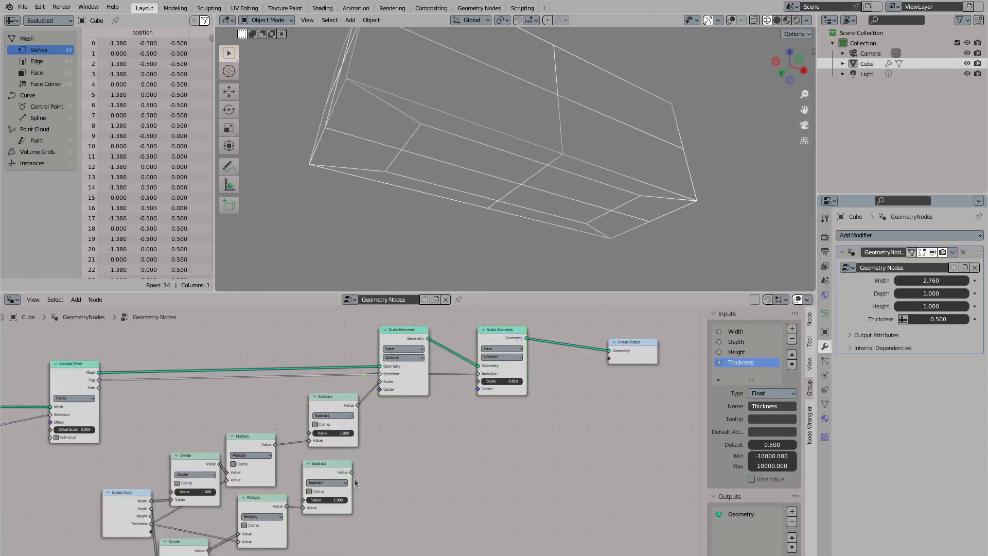
left_click_drag(353, 479, 403, 478)
left_click_drag(476, 388, 479, 381)
Set both Scale Elements nodes to Single Axis, with axis 1, 0, 0 on the first and 0, 1, 0 on the second
left_click(502, 357)
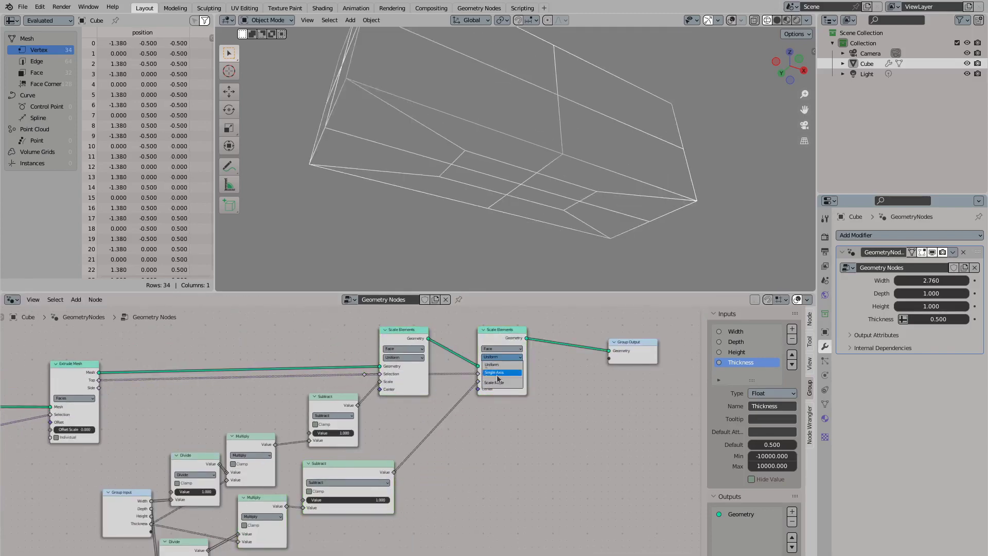
left_click(502, 367)
left_click(403, 357)
left_click(402, 367)
key("Return")
Set the modifier's Width to 1, Height to about 0.673 and Thickness to about 0.161
middle_click_drag(502, 410, 627, 339)
left_click_drag(916, 319, 645, 118)
middle_click_drag(645, 118, 669, 134)
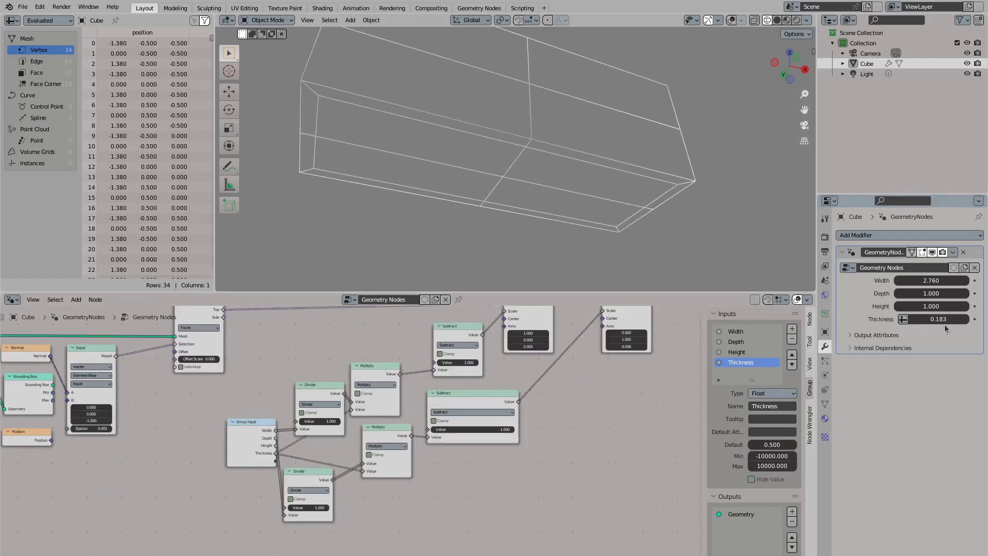
left_click_drag(938, 319, 901, 306)
key("BackSpace")
Insert a second Extrude Mesh node between the last Scale Elements node and Group Output
scroll(537, 365, "down", 2)
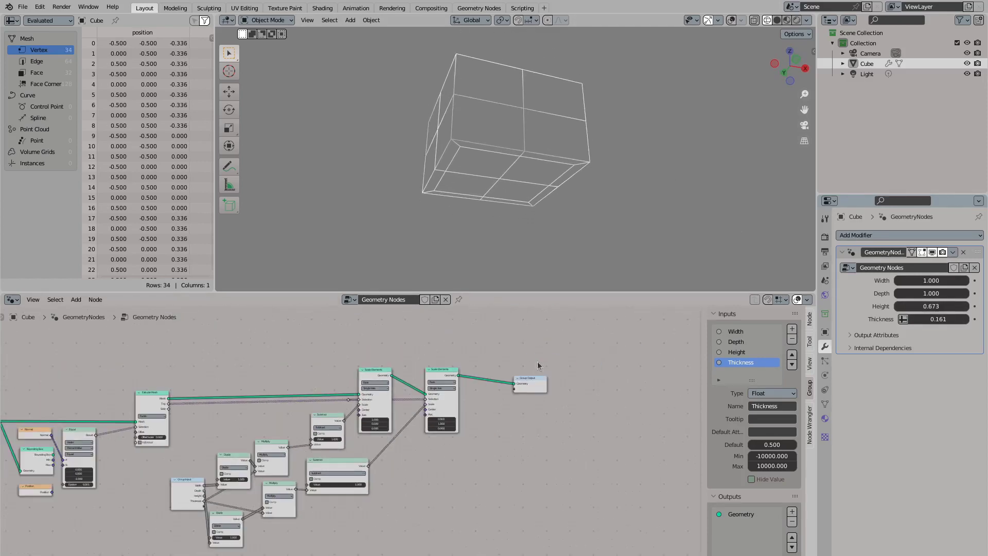
middle_click_drag(448, 154, 489, 175)
scroll(451, 360, "up", 1)
key("shift+a")
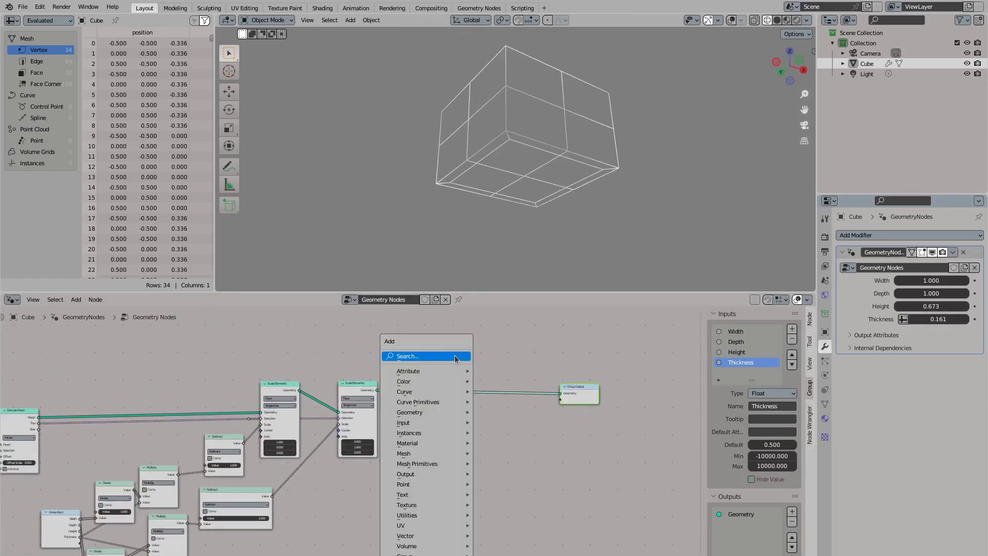
type("extru")
key("Return")
left_click(473, 353)
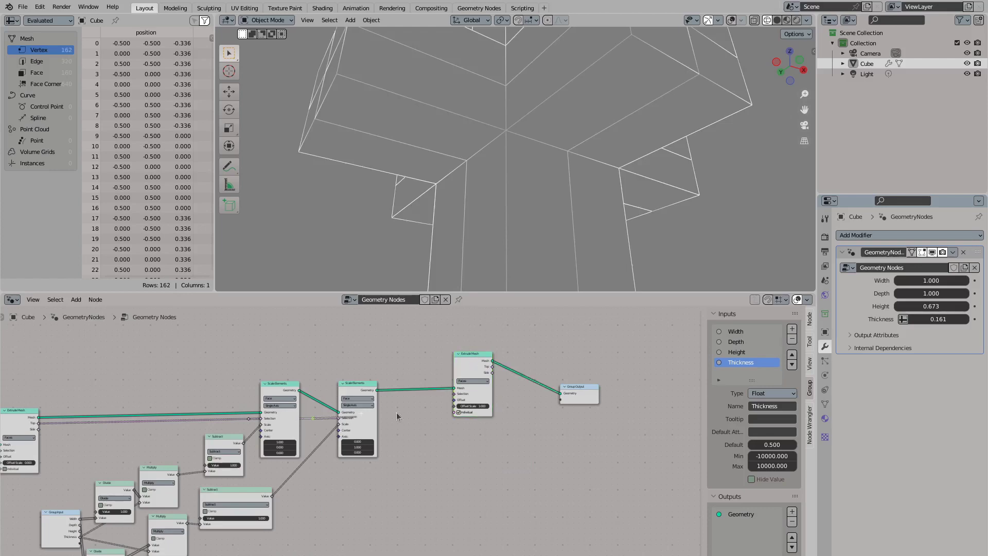
Connect the first extrusion's Top output to the new Extrude Mesh node's Selection and set its Offset Scale to -0.570
left_click_drag(396, 416, 453, 394)
left_click_drag(472, 354, 463, 366)
key("KP_1")
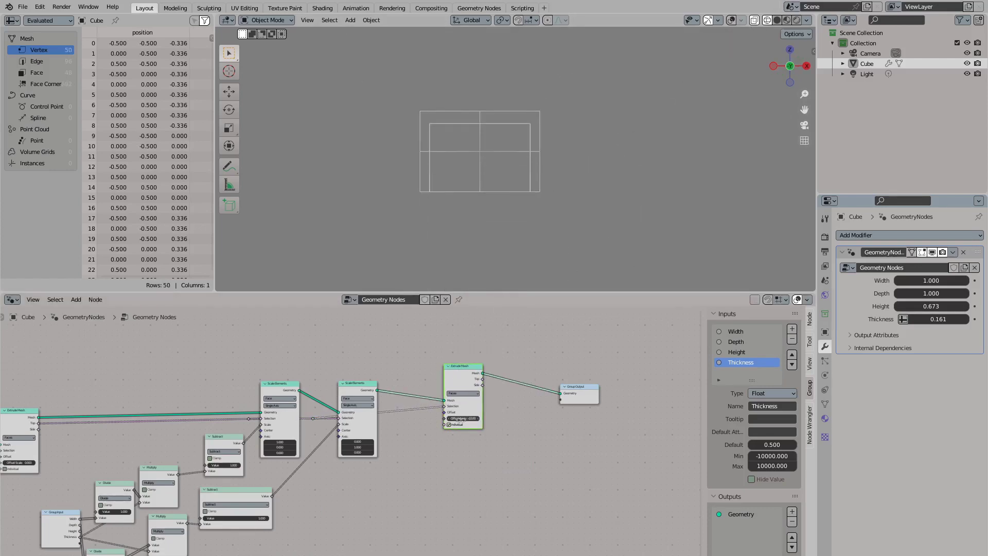
Place another Group Input near the second Extrude Mesh and add a Subtract node computing Height minus Thickness
middle_click_drag(460, 419, 555, 390)
key("shift+d")
left_click(494, 455)
scroll(494, 456, "up", 3)
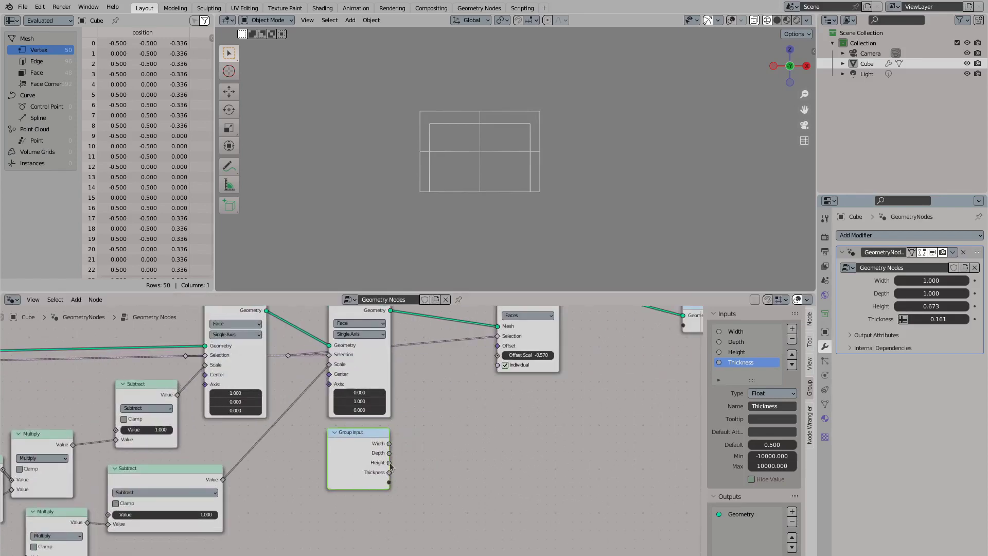
left_click_drag(389, 462, 463, 412)
type("sub")
key("Return")
left_click_drag(389, 473, 417, 476)
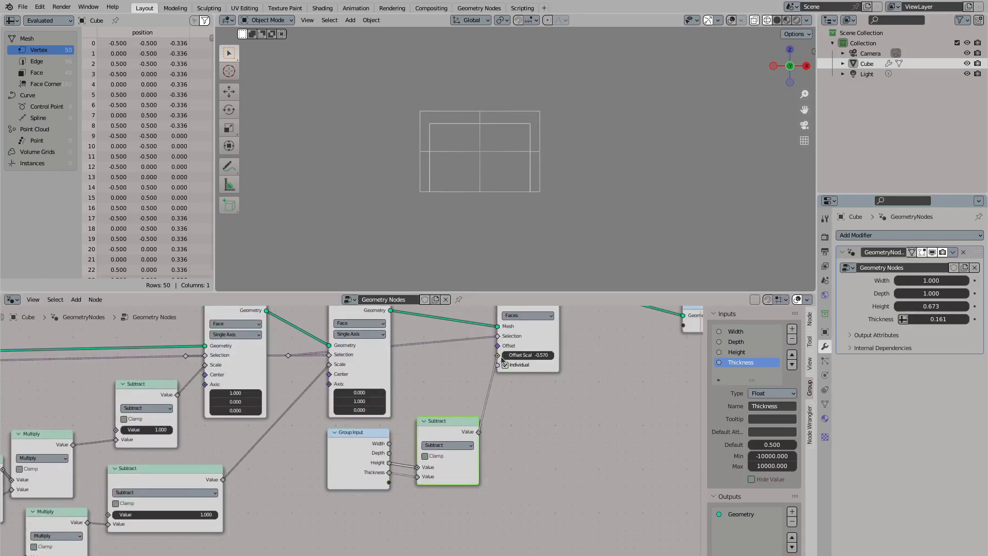
Multiply the Subtract result by -1, feed it into the second Extrude Mesh's Offset Scale, and turn off Individual
type("mul")
left_click_drag(478, 432, 497, 355)
key("Return")
left_click(546, 478)
key("g")
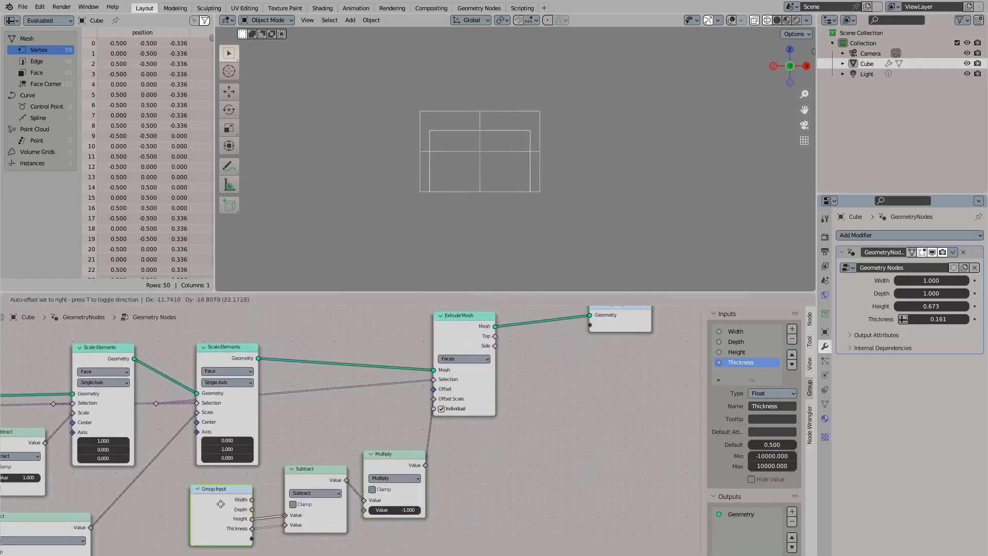
left_click(231, 498)
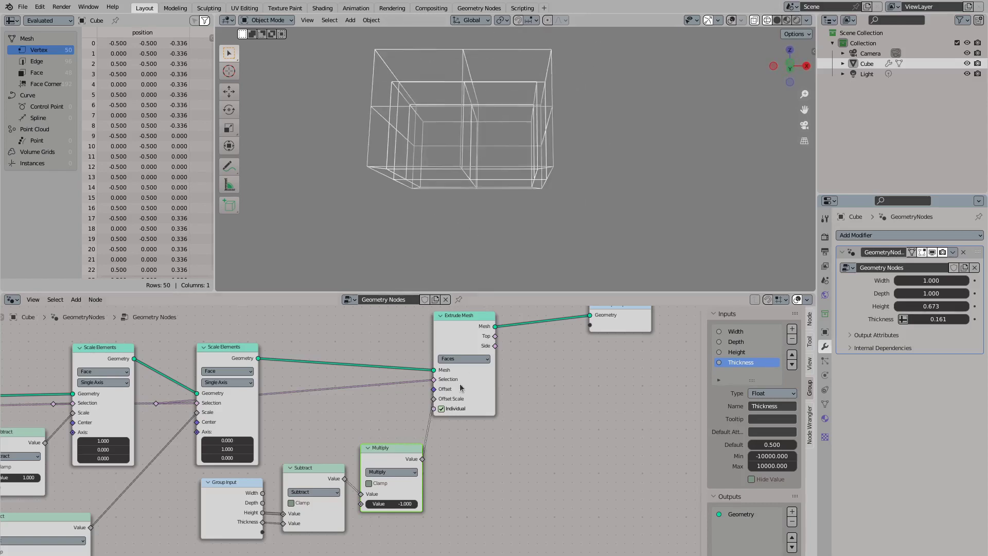
left_click(453, 409)
middle_click_drag(456, 231, 408, 230)
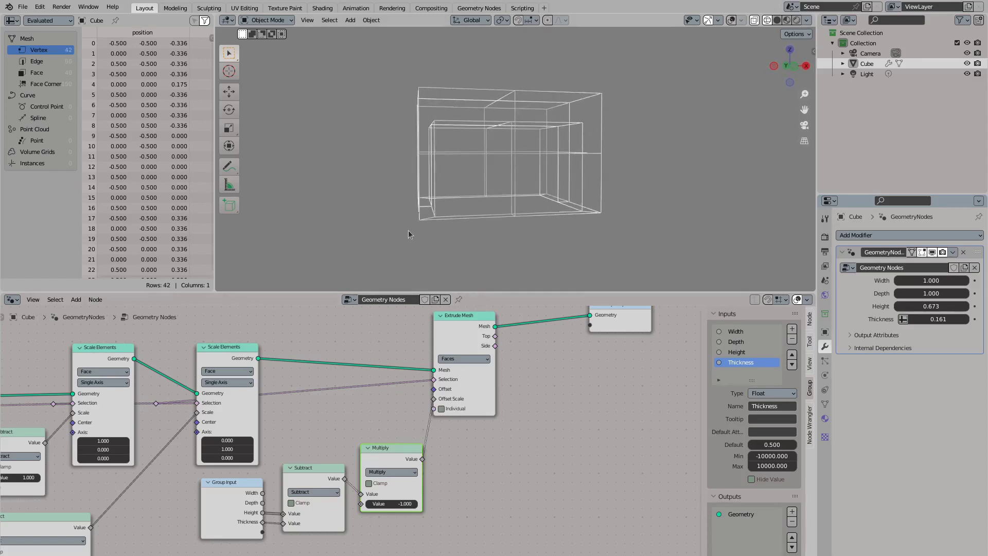
Divide Thickness by 2 with a Divide node and connect the result to the second value of Subtract
left_click_drag(263, 522, 262, 545)
left_click(288, 494)
left_click(320, 490)
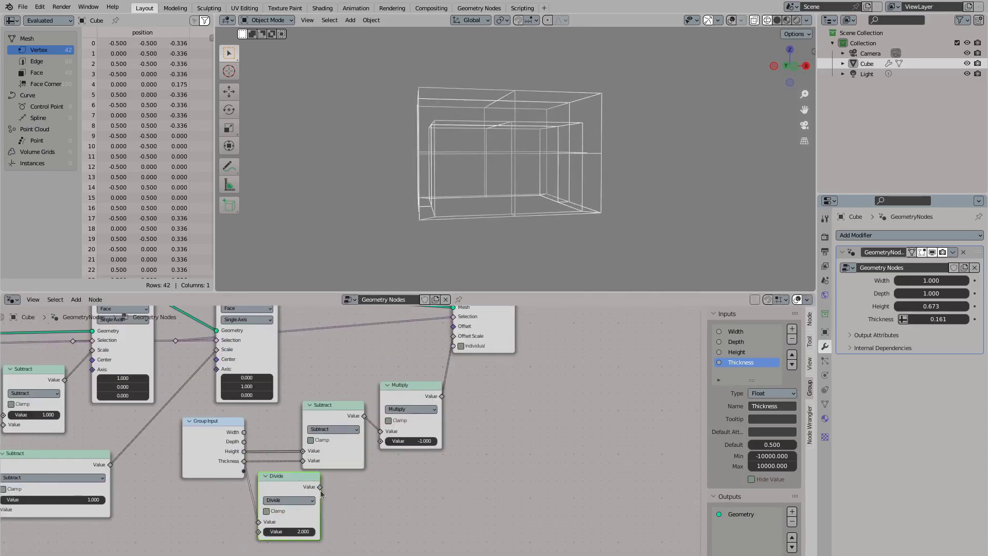
left_click_drag(320, 487, 303, 460)
Collapse the Divide, Subtract and Multiply nodes and stack them with their Group Input beside the second Extrude Mesh
left_click(266, 475)
left_click(309, 405)
left_click(387, 385)
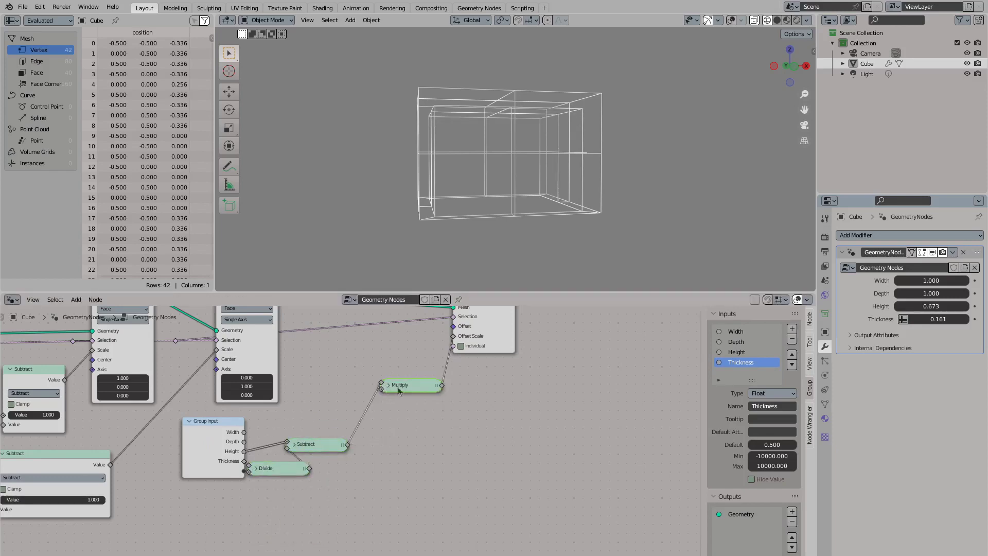
left_click_drag(398, 391, 393, 347)
left_click_drag(319, 446, 390, 375)
left_click_drag(221, 433, 320, 368)
middle_click_drag(251, 444, 452, 440)
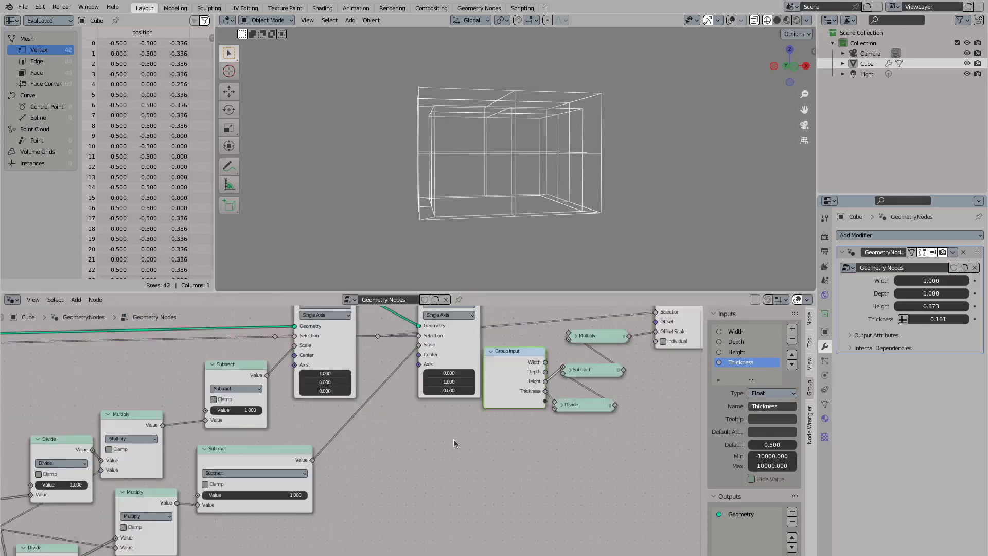
scroll(453, 440, "down", 3)
middle_click_drag(494, 175, 743, 230)
scroll(528, 160, "down", 3)
mouse_move(931, 280)
left_mouse_down()
mouse_move(967, 279)
mouse_move(932, 280)
left_mouse_up()
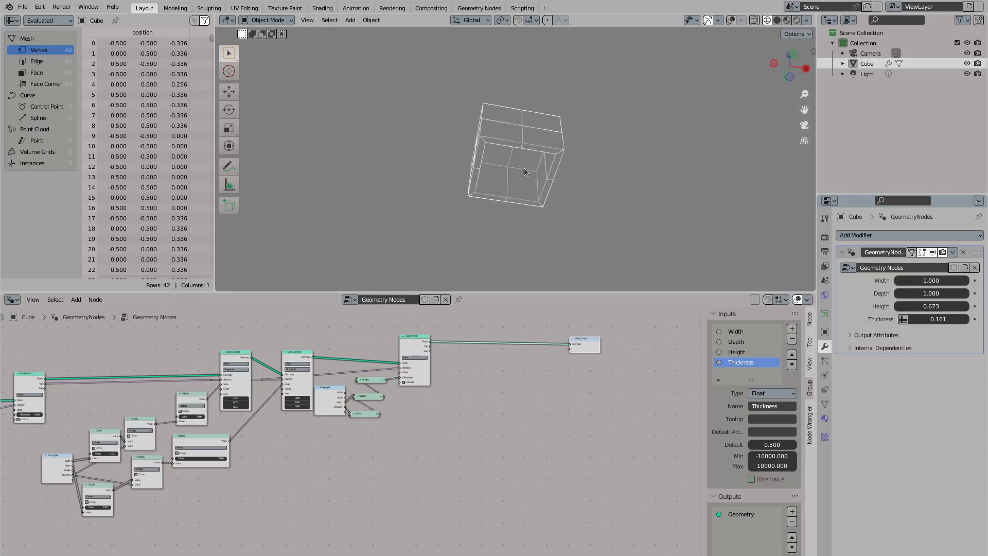
scroll(474, 347, "up", 1)
right_click(474, 347)
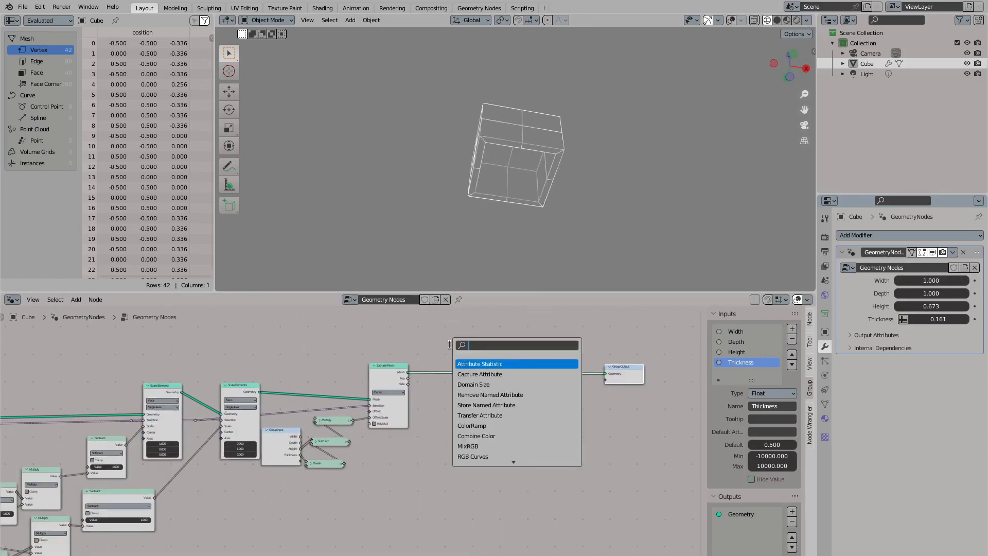
key("Escape")
scroll(485, 369, "up", 1)
scroll(486, 369, "up", 2)
Add a new Cube node above the second Extrude Mesh node
key("shift+a")
type("grid")
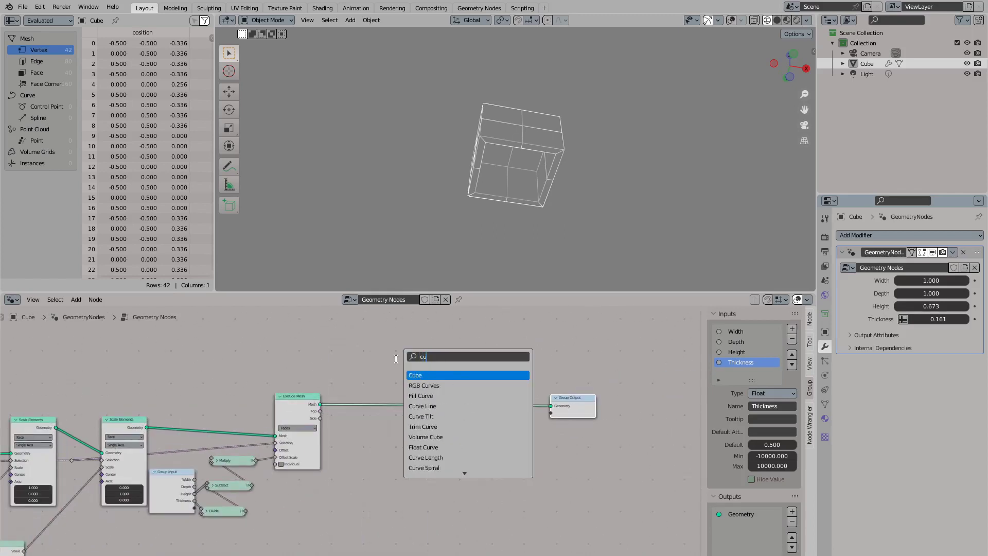
key("Return")
left_click(316, 348)
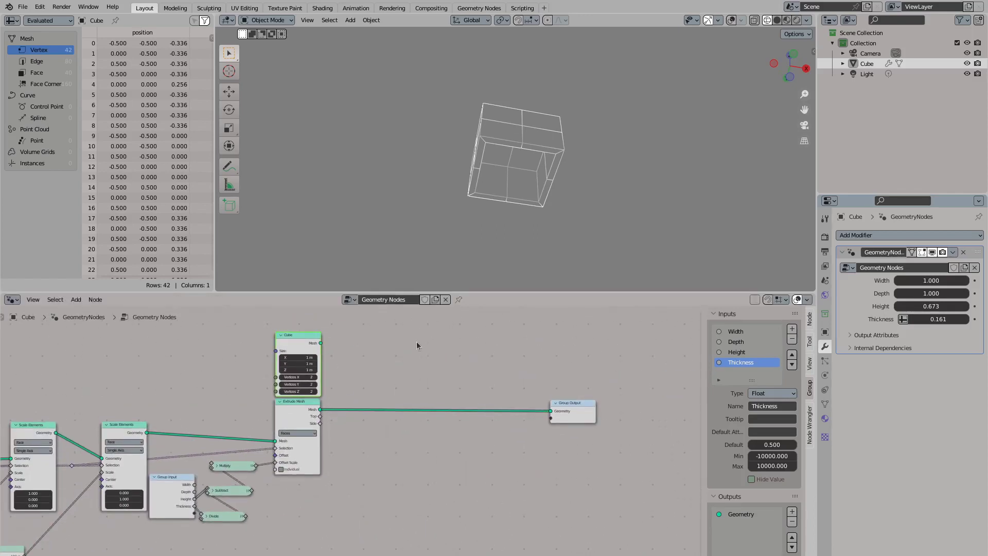
Insert a Join Geometry node before Group Output and move the new Cube node clear of Extrude Mesh
key("shift+a")
type("join")
key("Return")
left_click(487, 397)
middle_click_drag(570, 415, 503, 438)
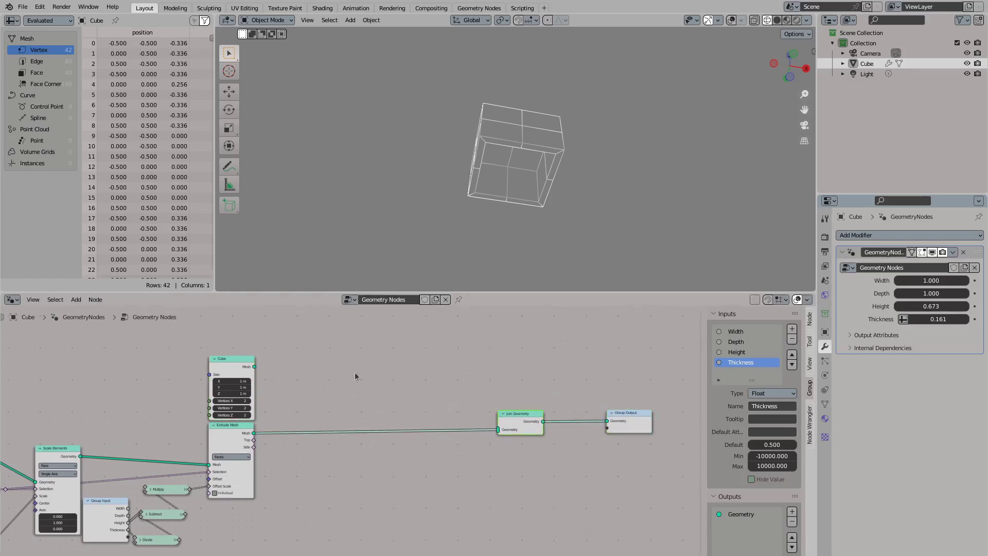
left_click_drag(233, 383, 230, 368)
Combine the nodes from the original Cube through the second Extrude Mesh into a node group and return to the parent tree
scroll(391, 360, "down", 6)
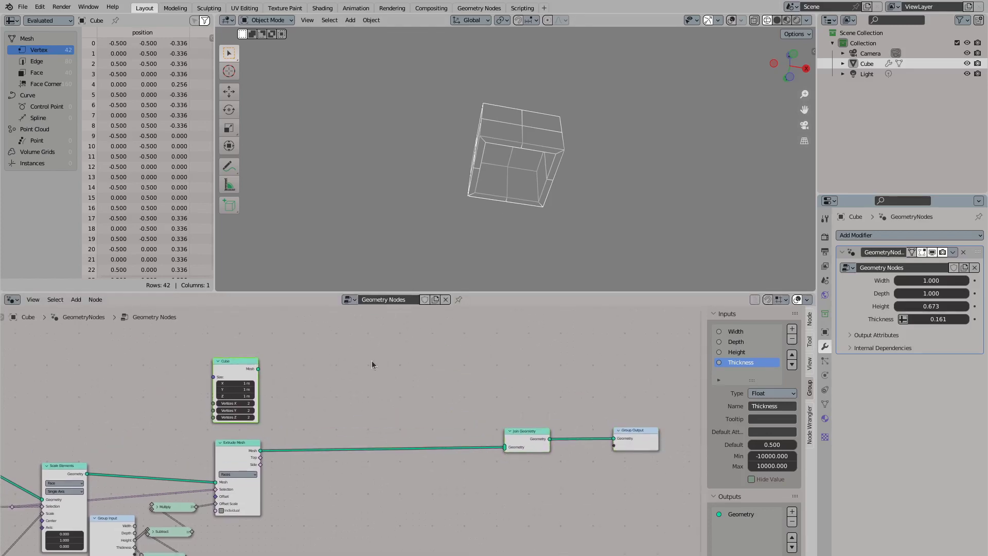
middle_click_drag(324, 405, 125, 402)
scroll(125, 403, "down", 1)
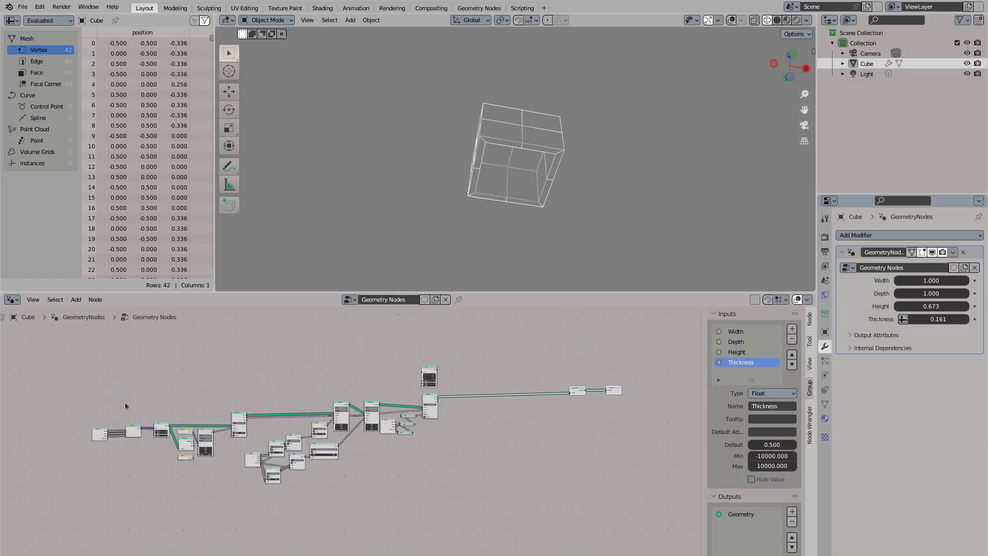
key("Tab")
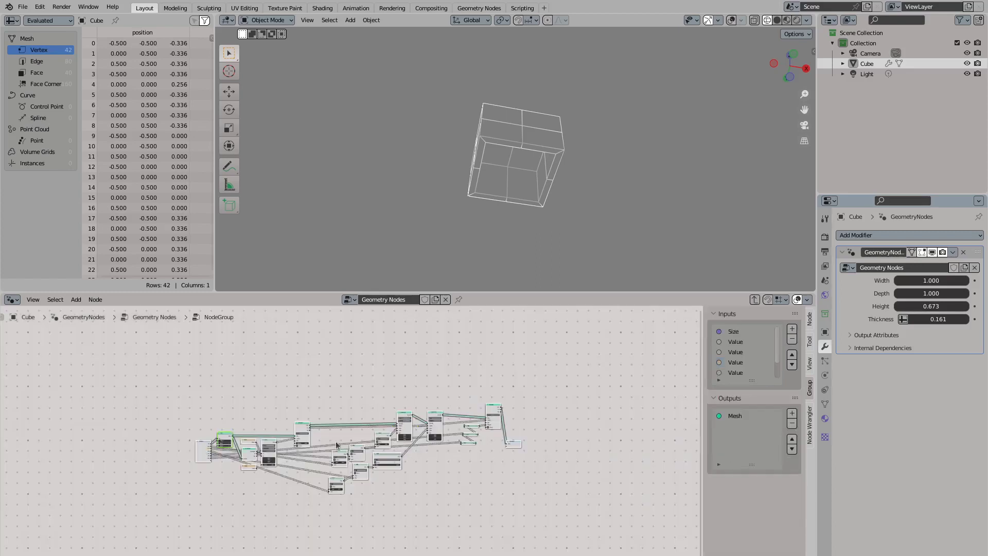
key("Tab")
Move the first Group Input and Combine XYZ nodes closer to the new node group
scroll(376, 430, "up", 4)
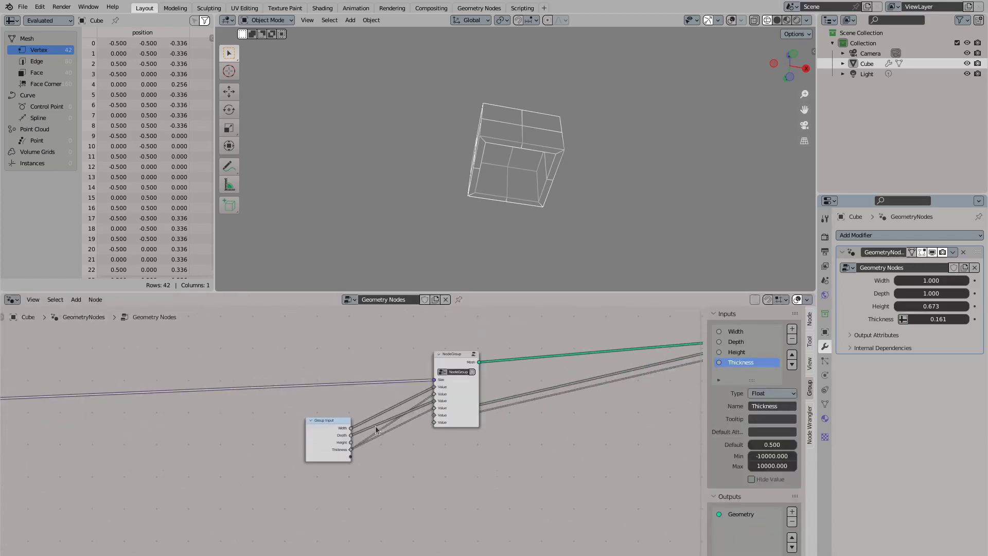
scroll(363, 426, "down", 2)
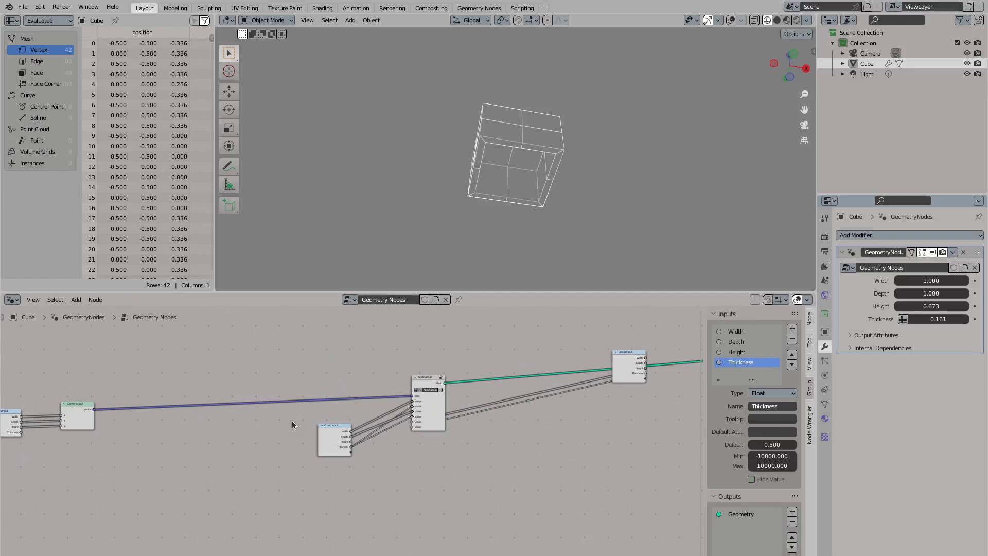
key("t")
key("g")
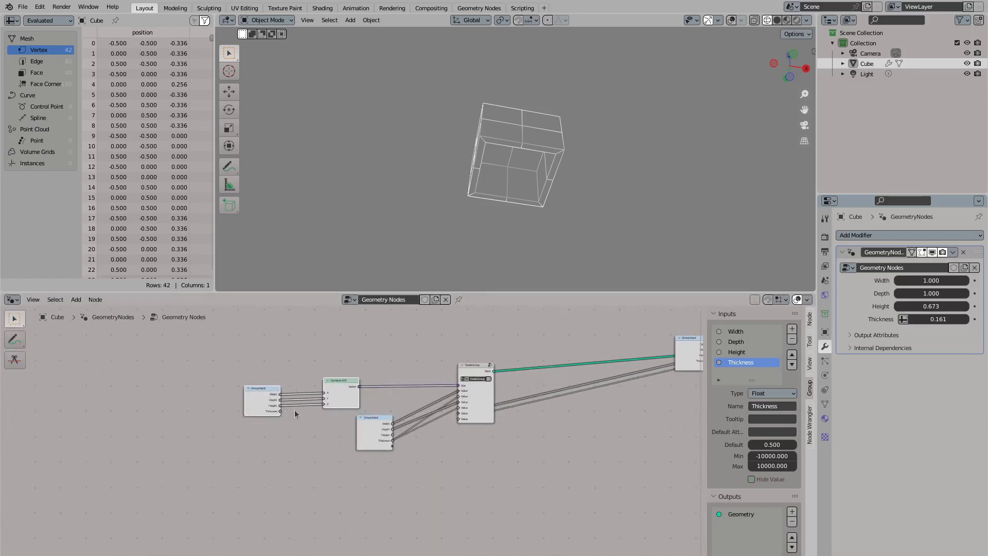
left_click(412, 406)
Rename the node group Base and open it for editing in a maximized node editor
scroll(432, 371, "up", 4)
scroll(442, 349, "up", 1)
double_click(437, 352)
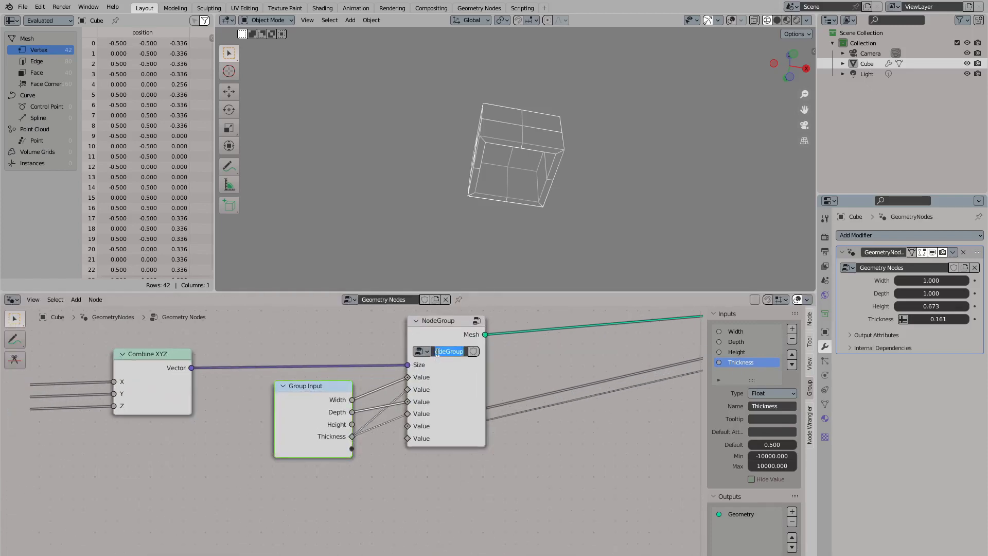
key("Tab")
key("ctrl+space")
scroll(487, 413, "up", 3)
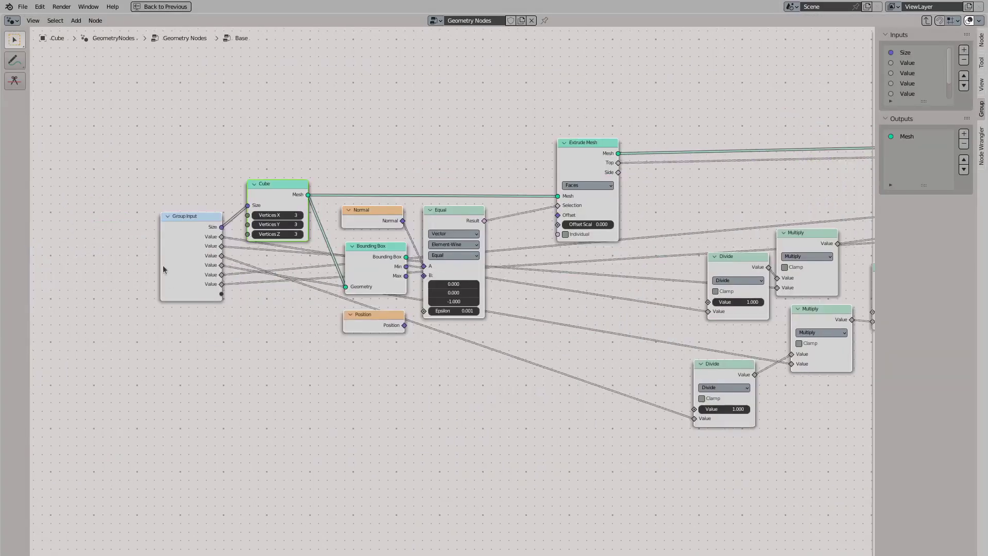
Add a Group Input node below the math nodes and split its Size output with a Separate XYZ node
middle_click_drag(552, 423, 417, 429)
key("shift+a")
left_click(425, 360)
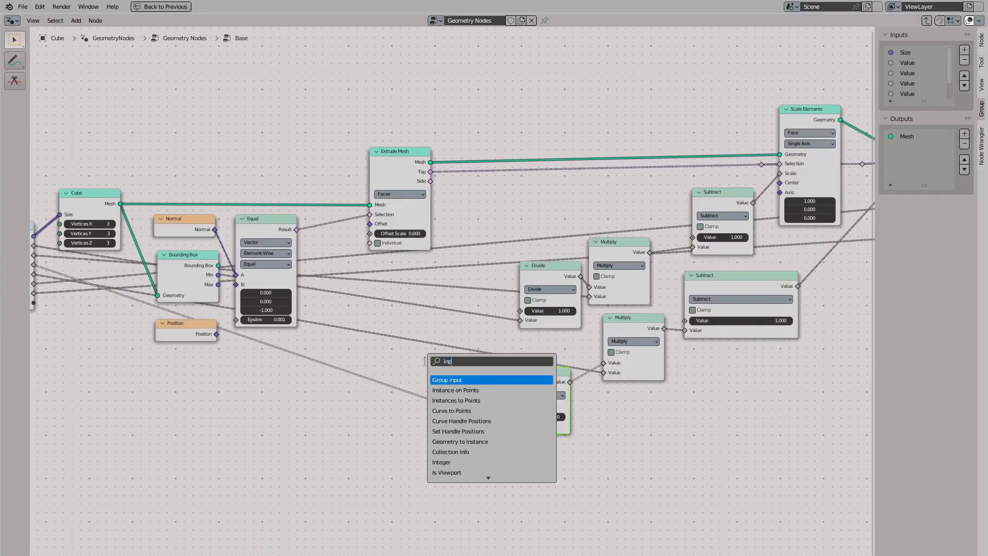
type("inp")
key("Return")
left_click(302, 440)
left_click_drag(329, 449, 427, 432)
key("Return")
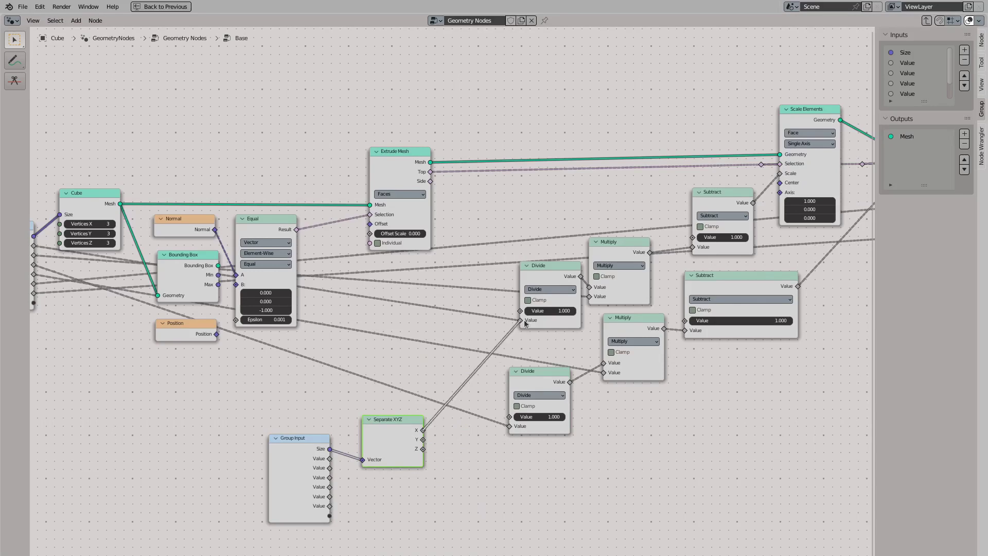
Connect Separate XYZ's X to the upper Divide node's second value and Y to the lower Divide node's second value
left_click_drag(525, 323, 521, 310)
left_click_drag(423, 439, 509, 426)
scroll(509, 426, "down", 2)
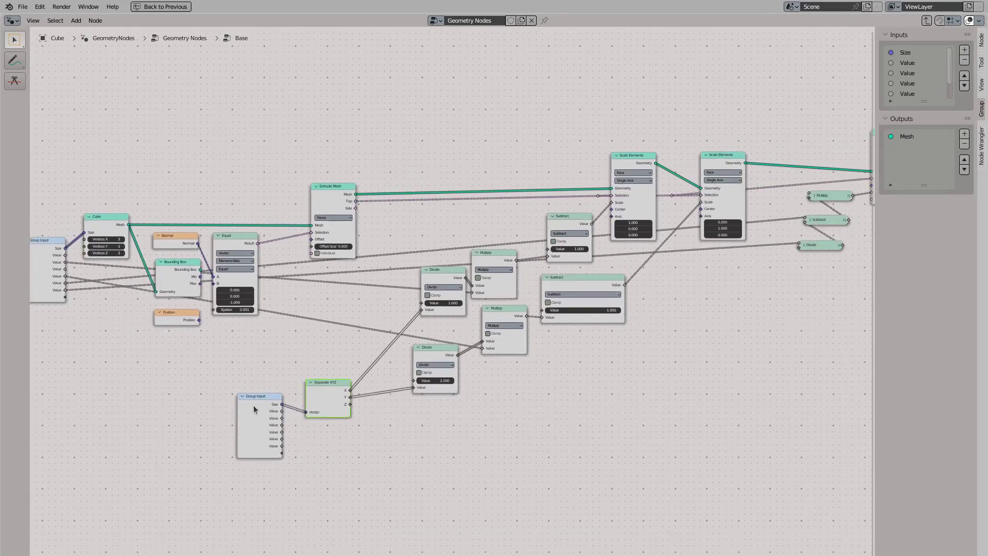
Connect Separate XYZ's Z output to the collapsed Subtract node, routing the link through a reroute point below the nodes
middle_click_drag(749, 246, 622, 245)
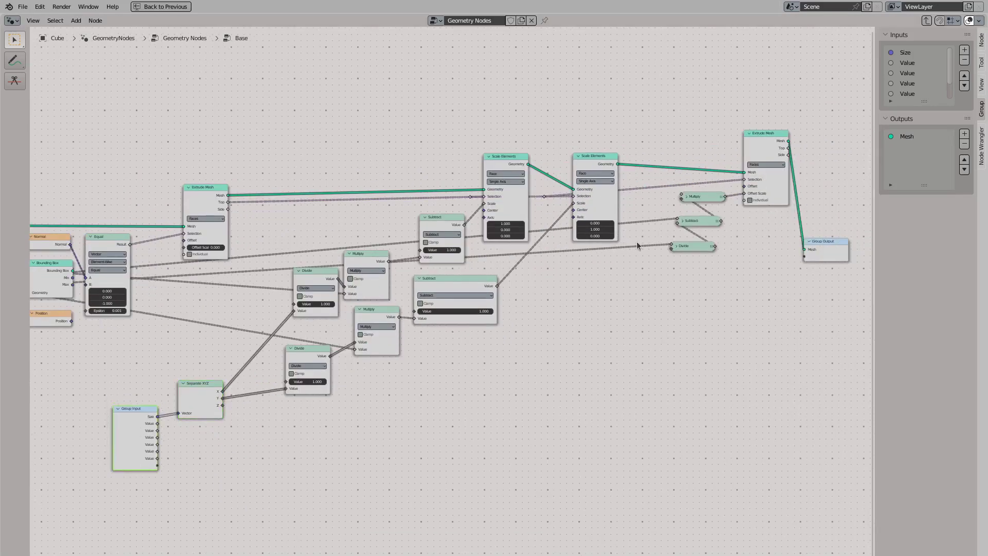
left_click(676, 246)
left_click(676, 246)
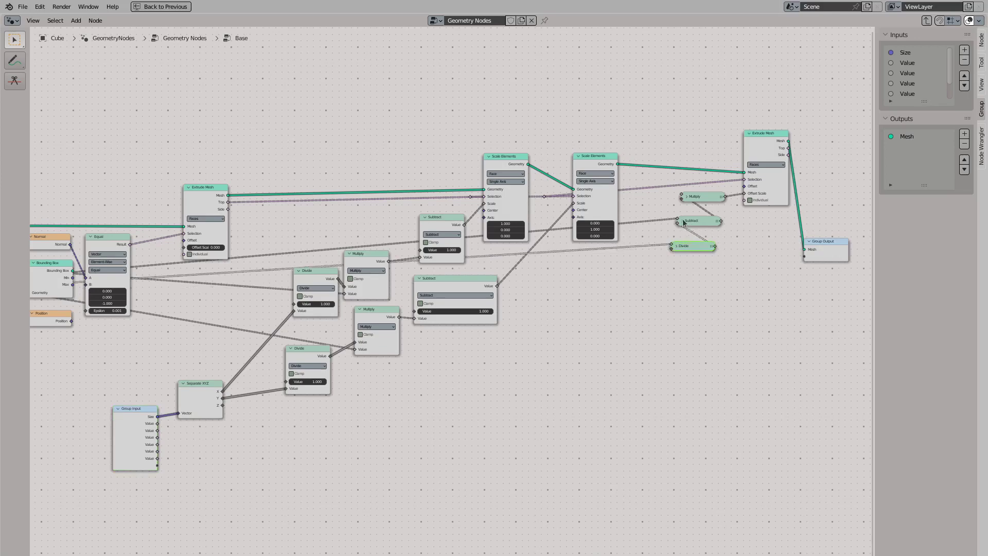
left_click(697, 221)
left_click_drag(329, 355, 678, 220)
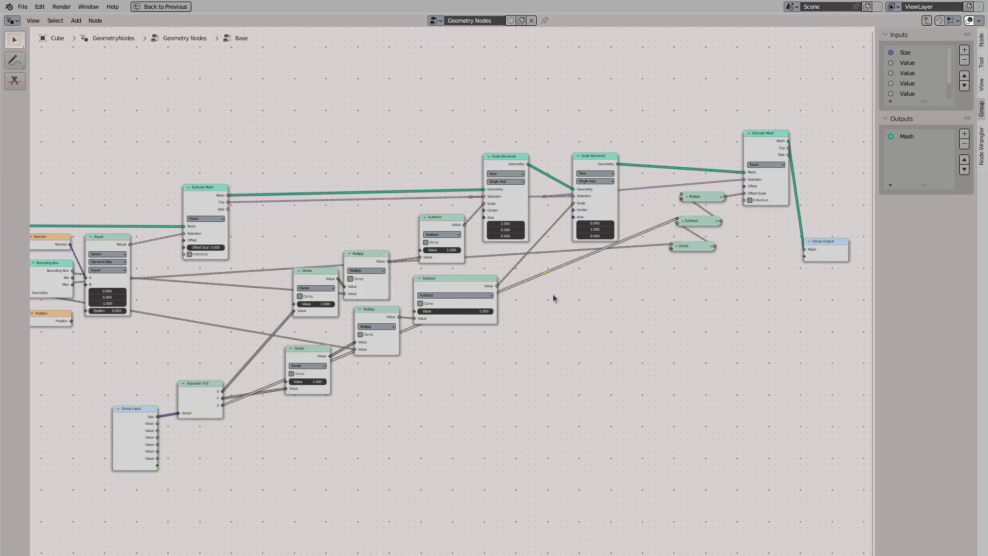
key("Home")
key("Tab")
key("Tab")
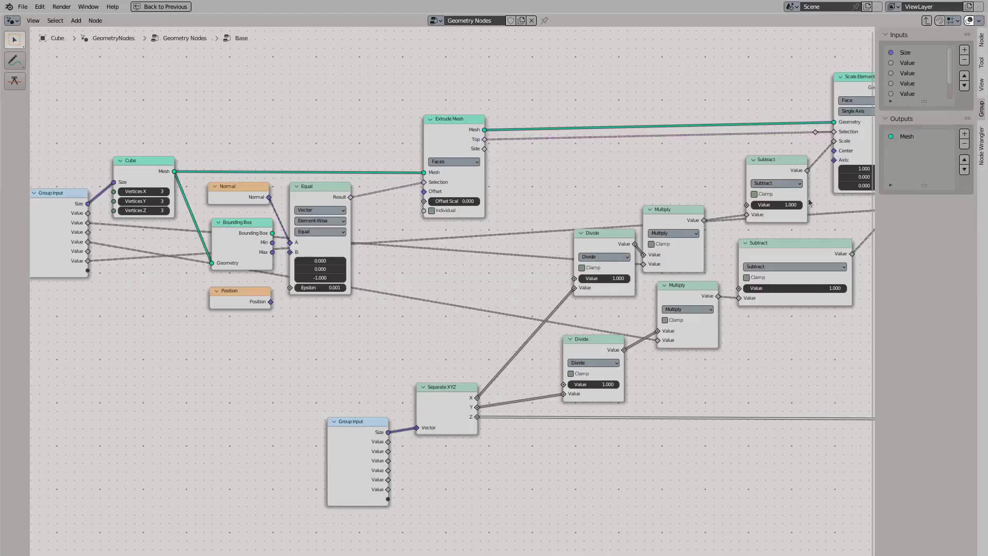
Delete the redundant Value inputs from the Base group and rename the remaining one Thickness
left_click(906, 63)
left_click(965, 60)
left_click(965, 60)
left_click(964, 60)
left_click(965, 60)
left_click(964, 60)
double_click(912, 61)
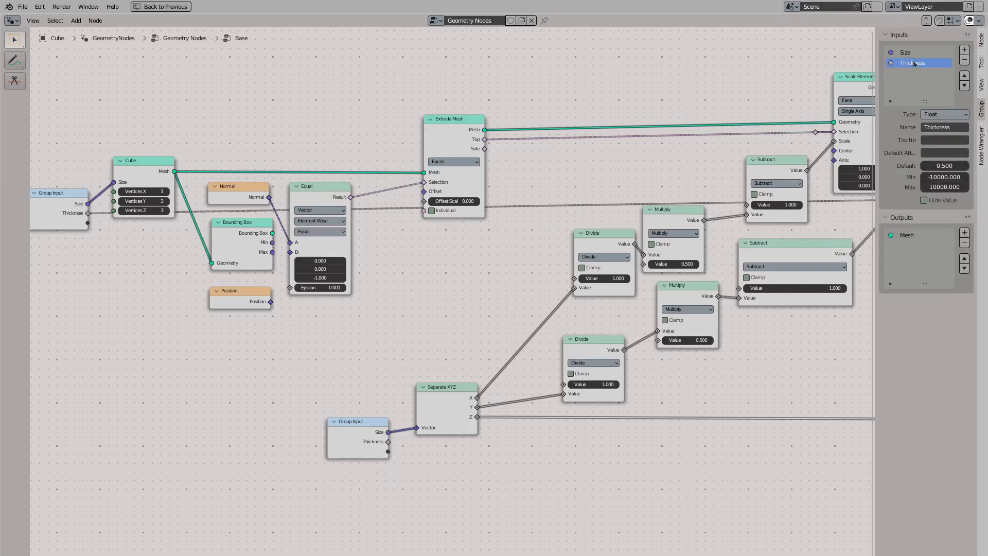
Add another Group Input node below the second Scale Elements node, near the collapsed math nodes
scroll(767, 243, "right", 5, "ctrl")
scroll(765, 228, "down", 1)
scroll(641, 243, "left", 5, "ctrl")
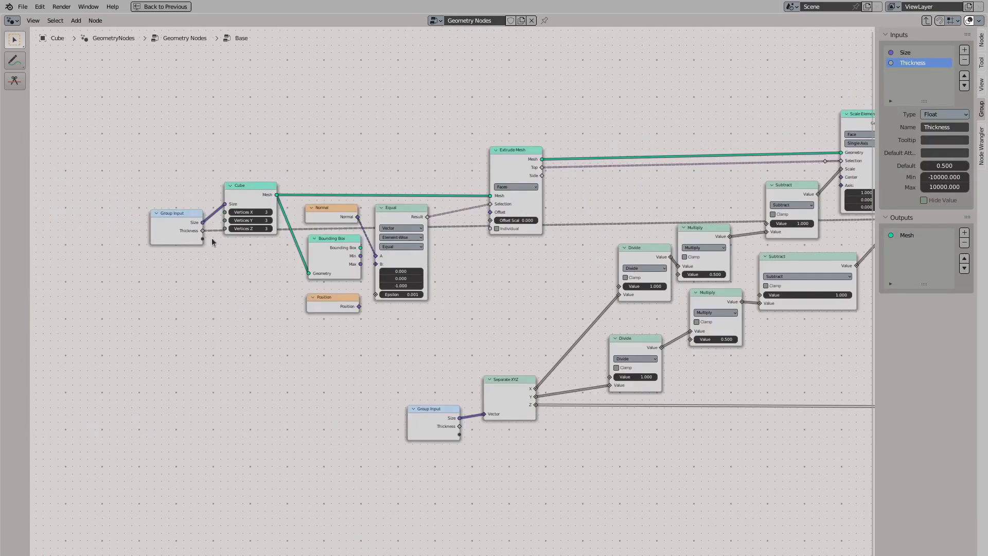
scroll(641, 244, "right", 6, "ctrl")
key("shift+a")
left_click(591, 268)
type("group in")
key("Return")
left_click(551, 269)
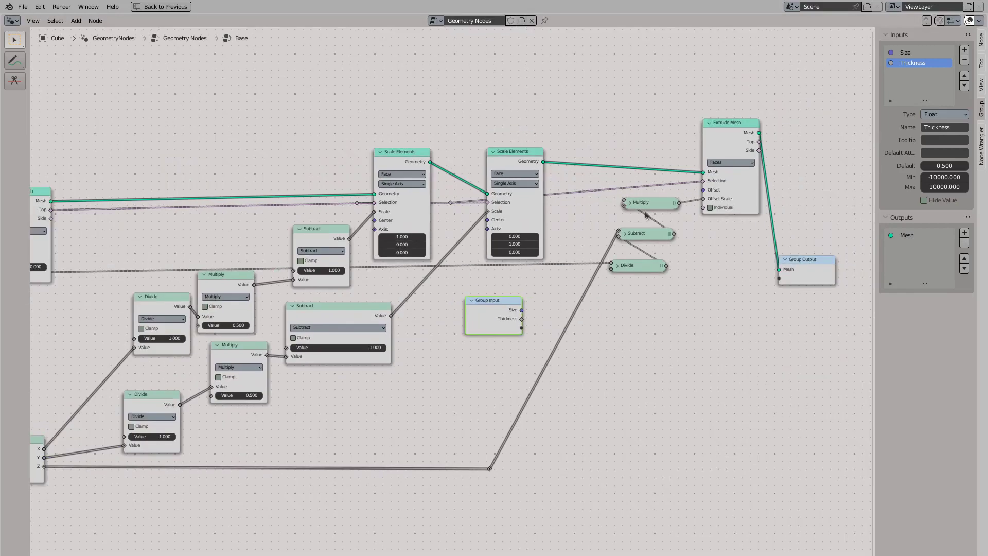
Reposition the collapsed Subtract and Divide nodes and connect the new Group Input's Thickness to the Divide node's first value
left_click(627, 233)
left_click_drag(644, 244, 661, 222)
left_click(662, 222)
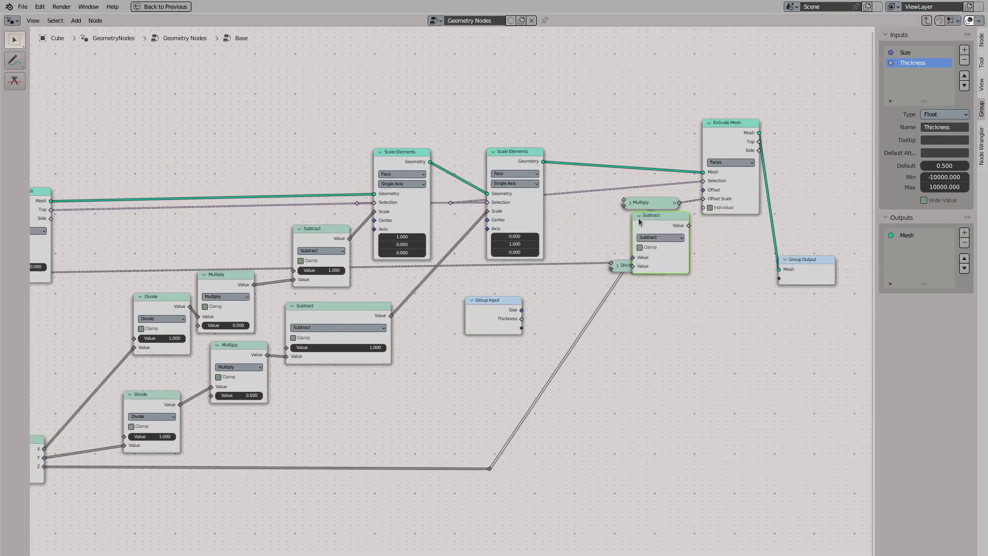
key("h")
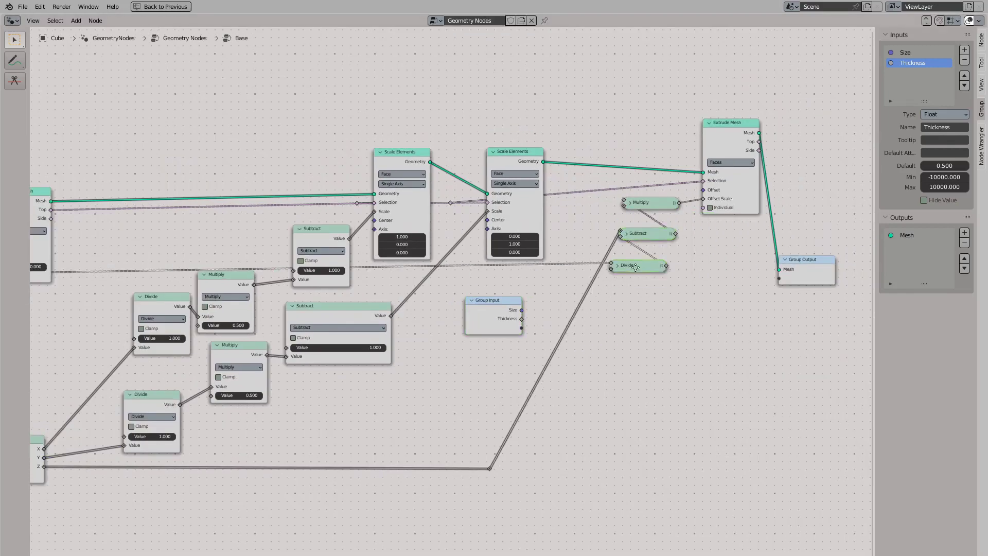
scroll(635, 267, "right", 4, "ctrl")
scroll(635, 267, "left", 5, "ctrl")
scroll(570, 341, "up", 1)
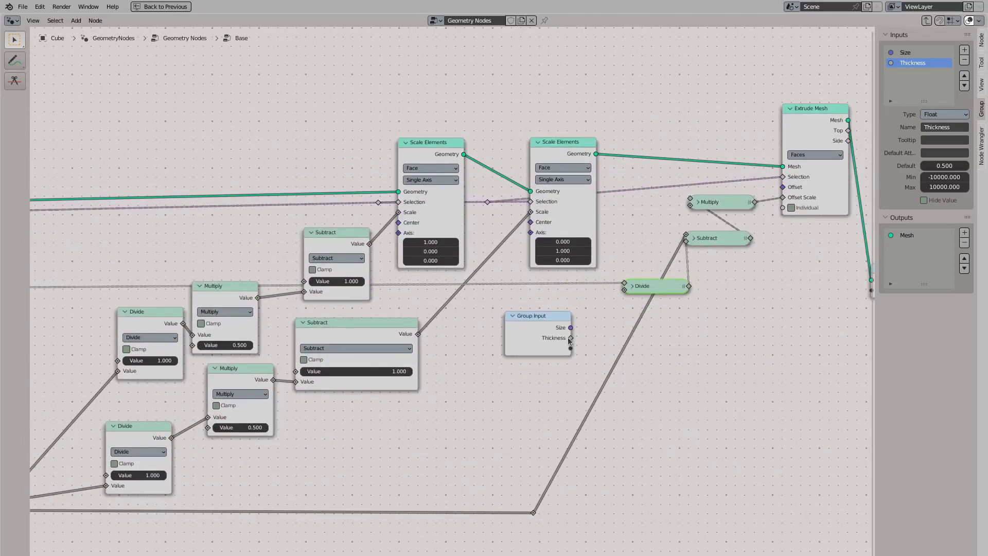
left_click_drag(570, 341, 593, 283)
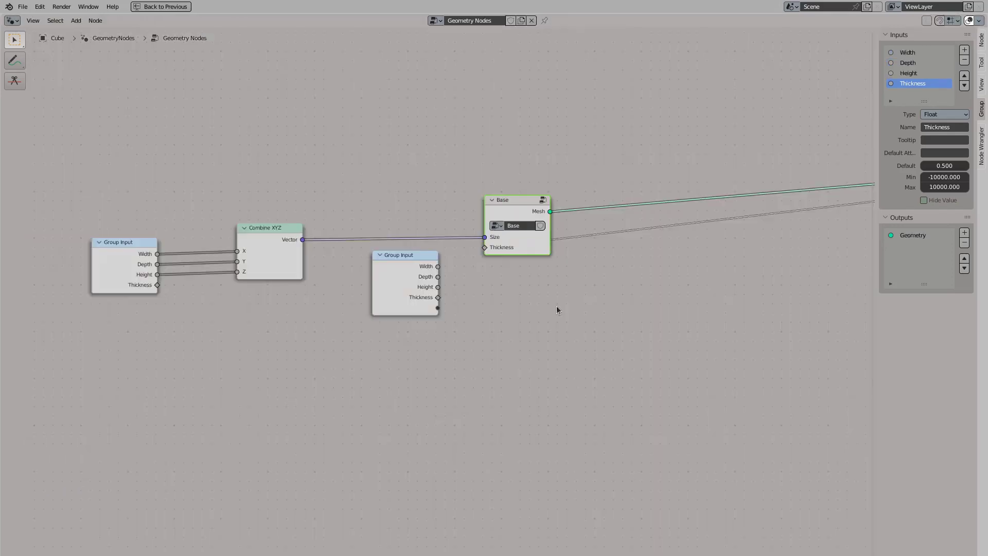
In the parent tree, restore the full layout, delete the unconnected Group Input and link the remaining one's Thickness to Base
key("ctrl+space")
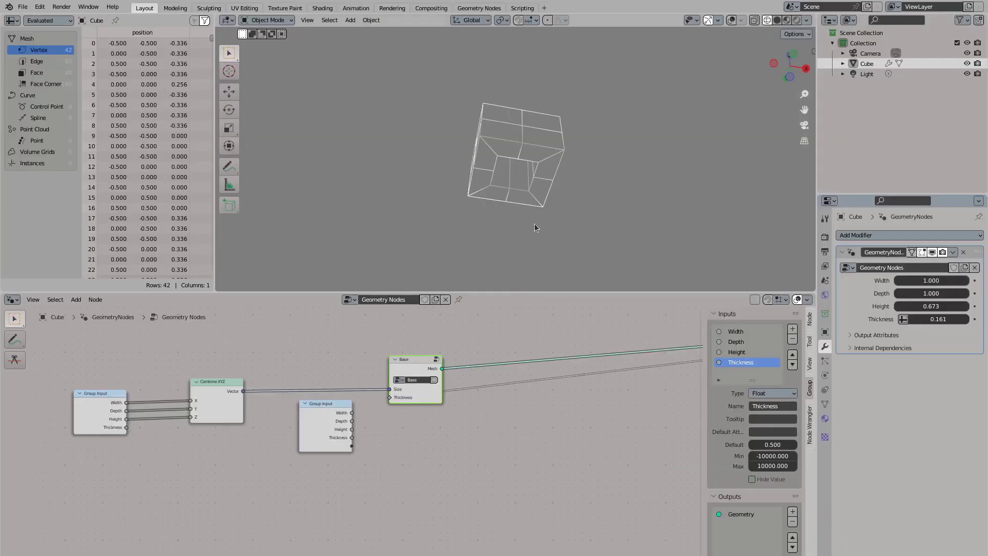
scroll(321, 428, "up", 2)
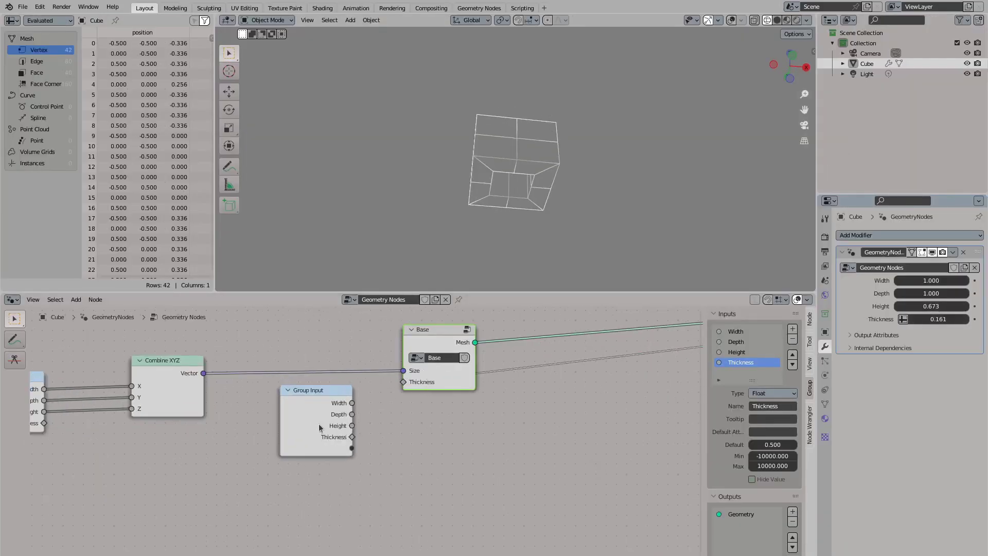
left_click(326, 427)
key("x")
scroll(203, 395, "left", 3, "ctrl")
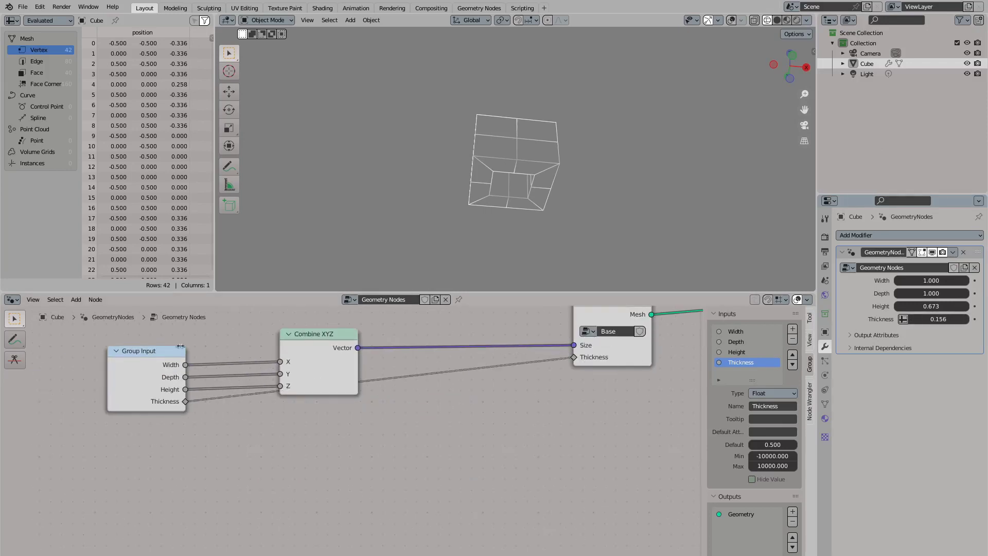
Move the Base, Combine XYZ and Group Input nodes closer together in the parent tree
scroll(180, 346, "left", 5, "ctrl")
left_click_drag(613, 309, 520, 350)
left_click_drag(407, 355, 381, 334)
left_click_drag(241, 378, 273, 366)
left_click(285, 378)
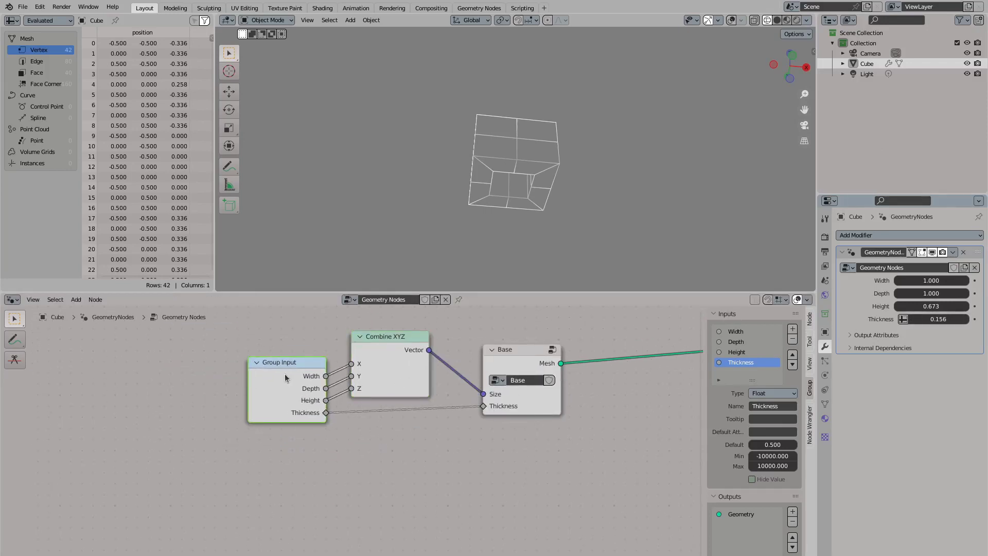
Delete the Combine XYZ node and replace the Width, Depth and Height inputs with a single Vector input named Size
left_click(378, 370)
key("x")
left_click(741, 332)
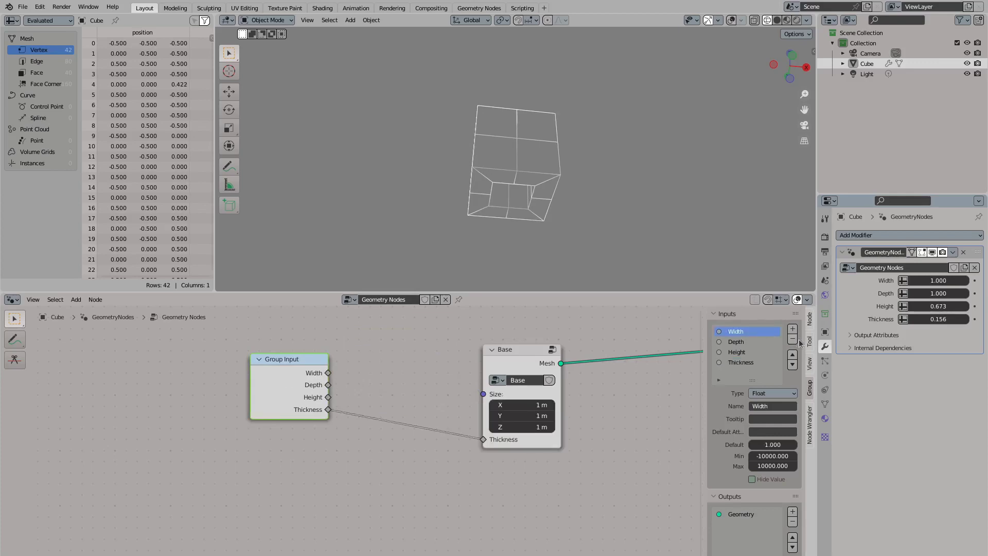
left_click(792, 338)
left_click(793, 339)
left_click(773, 394)
left_click(772, 424)
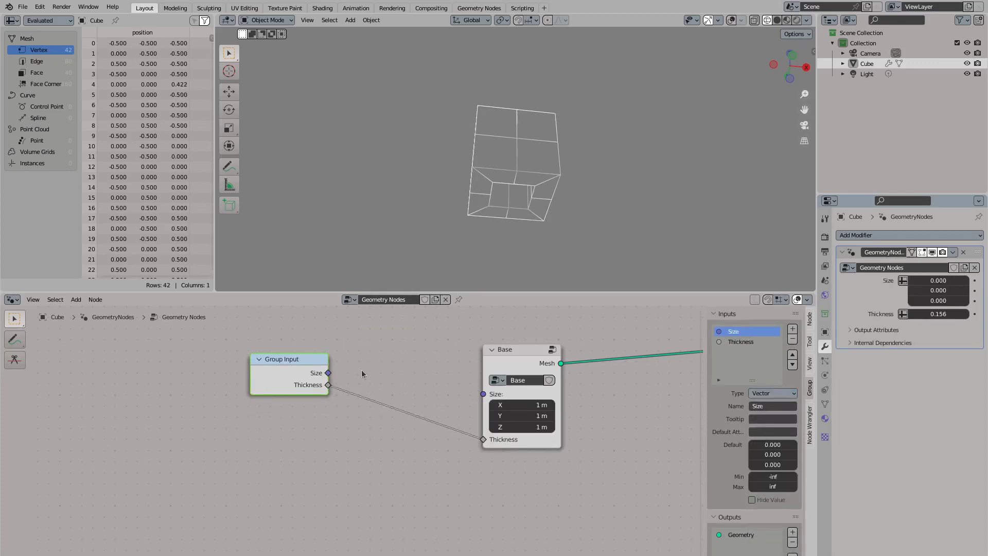
Connect the Group Input's Size to the Base node's Size and set the modifier's Size to 1, 1, 0.5
left_click_drag(327, 372, 483, 393)
left_click_drag(289, 359, 296, 378)
double_click(934, 280)
type("0.5")
key("Return")
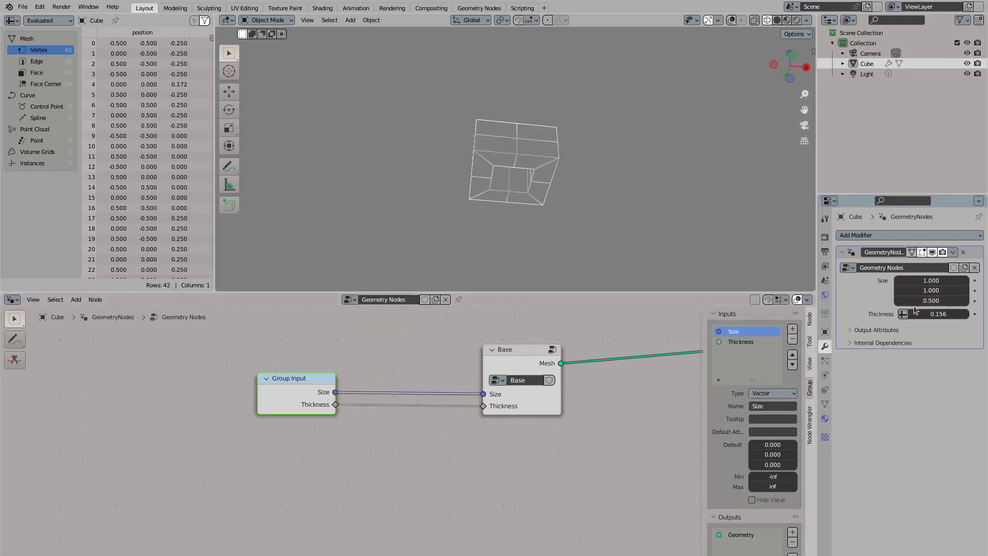
Set the modifier's Z size to 0.65 and orbit the box to view its side
left_click(918, 300)
type(".66")
key("BackSpace")
type("5")
key("Return")
middle_click_drag(585, 177, 566, 231)
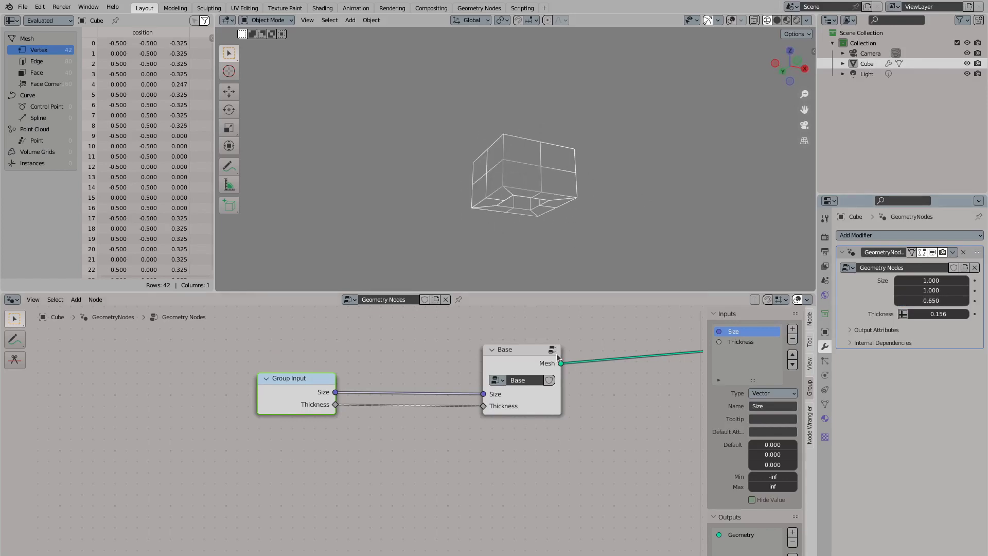
Enter the Base group and connect the Group Input's Thickness to the second value of both expanded Multiply nodes
left_click(552, 350)
middle_click_drag(526, 374, 674, 381)
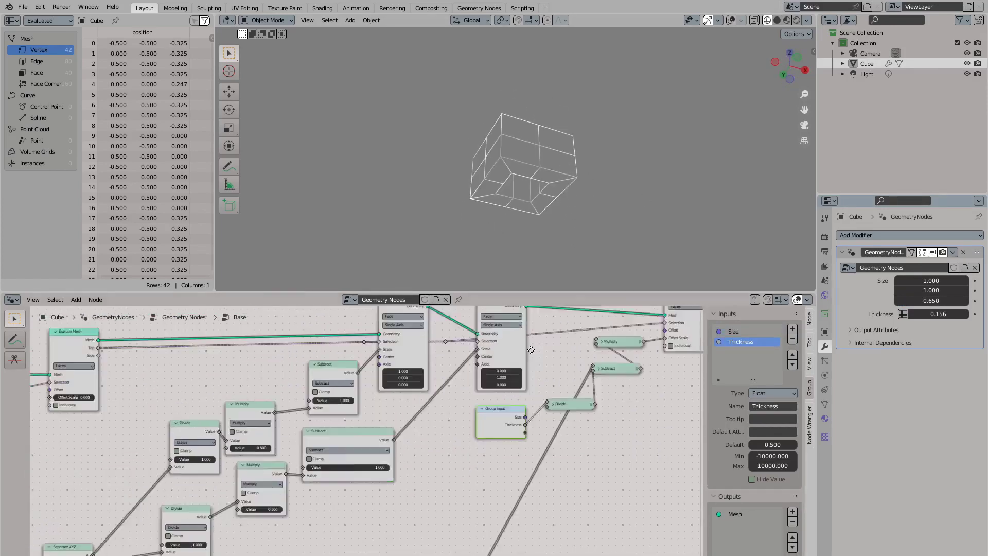
left_click_drag(161, 521, 136, 524)
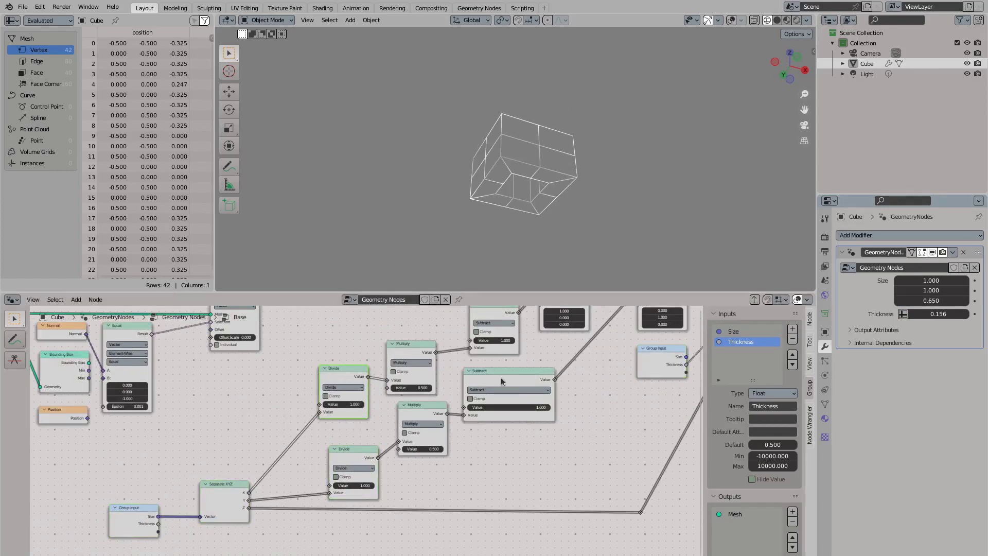
middle_click_drag(459, 393, 490, 400)
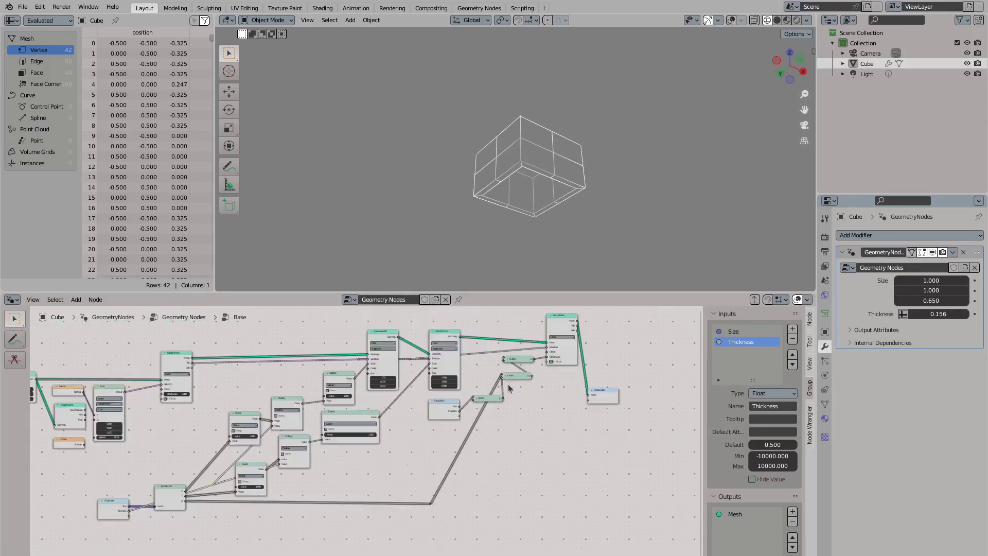
Move the Group Output node level with Extrude Mesh, leaving free space between them
left_click_drag(494, 463, 568, 348)
middle_click_drag(607, 352, 539, 385)
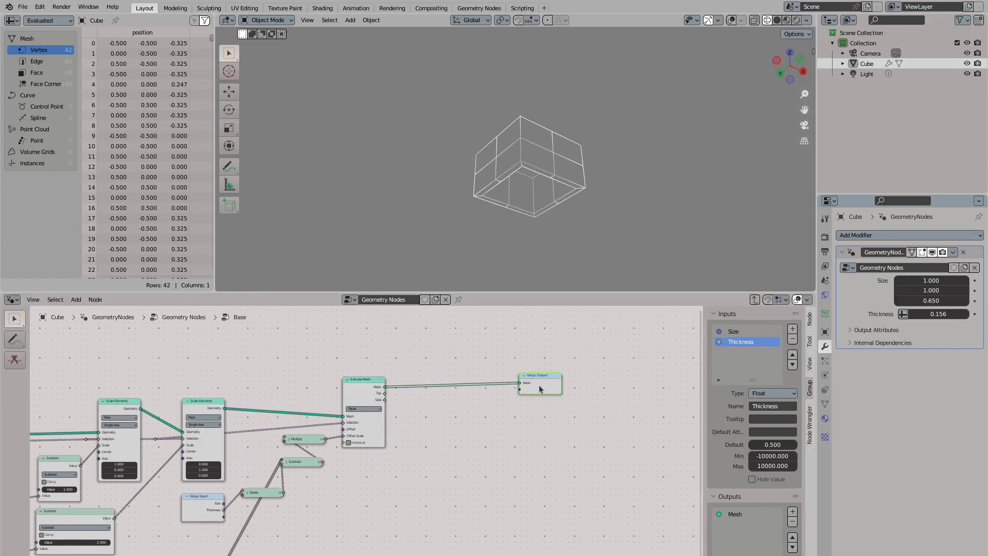
key("shift+a")
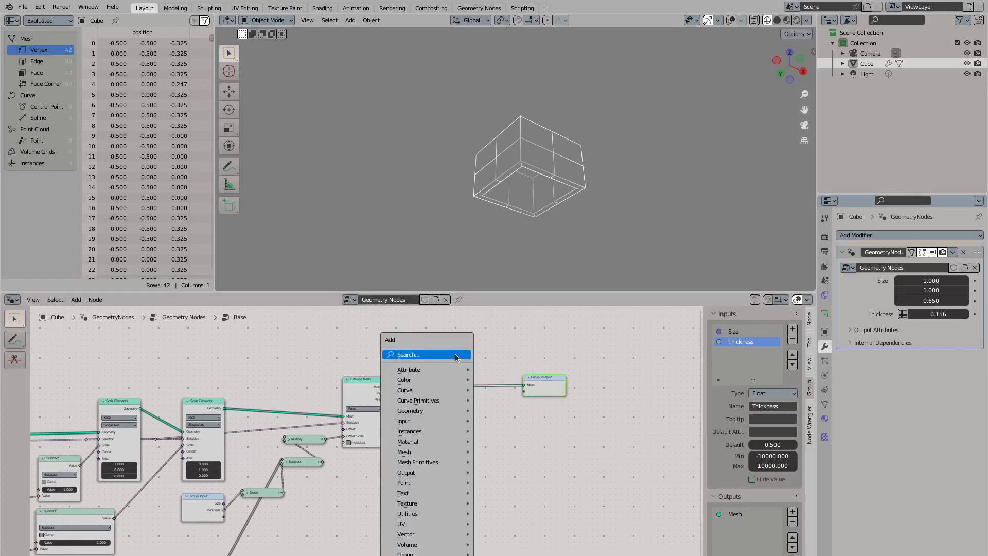
key("Escape")
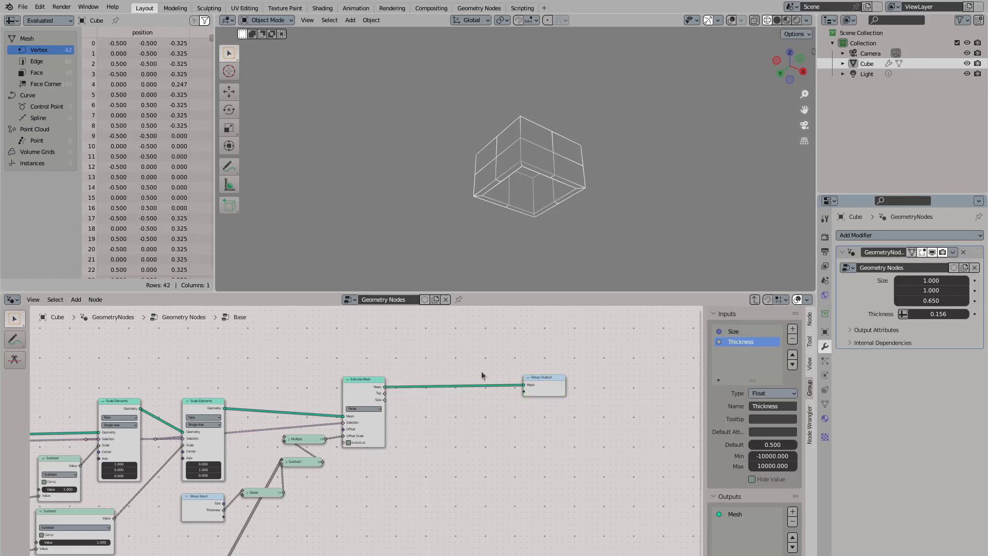
Add a Bounding Box node above the final Extrude Mesh link and feed Extrude Mesh's Mesh output into its Geometry input
middle_click_drag(480, 371, 412, 360)
key("shift+a")
type("bou")
left_click_drag(324, 357, 301, 322)
key("x")
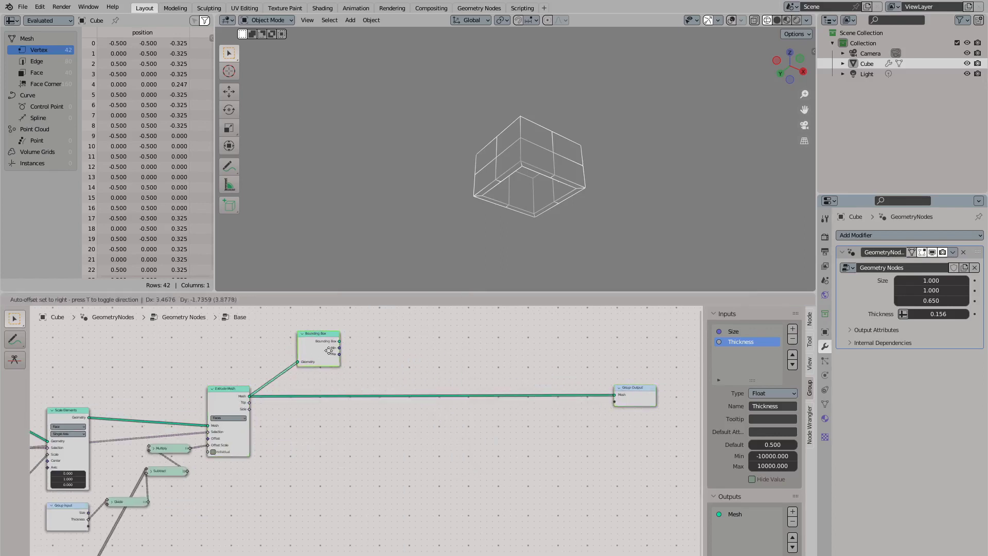
key("shift+a")
type("in")
key("Return")
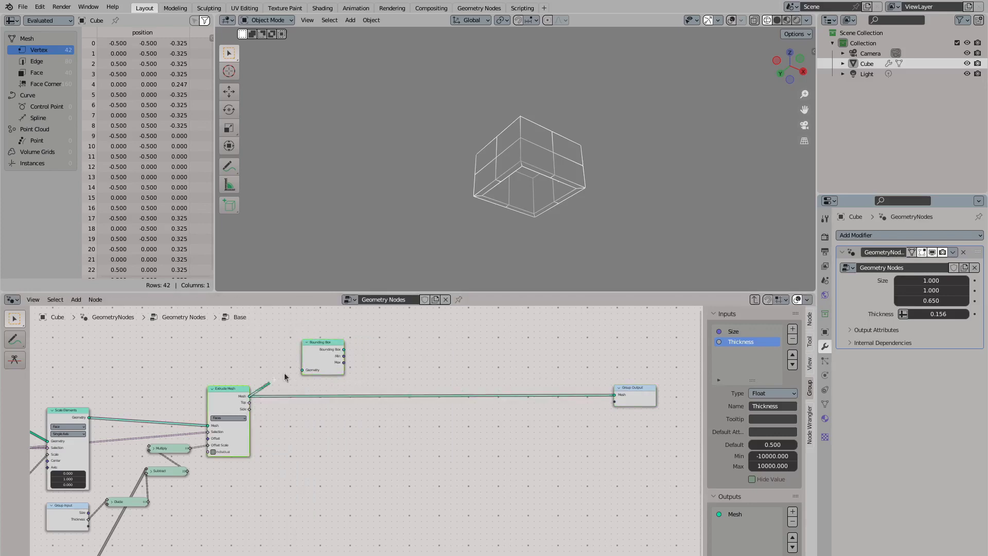
left_click_drag(284, 378, 302, 370)
Insert a Set Position node on the link between the final Extrude Mesh and Group Output
scroll(345, 370, "up", 2)
key("shift+a")
type("set pos")
key("Return")
left_click(535, 409)
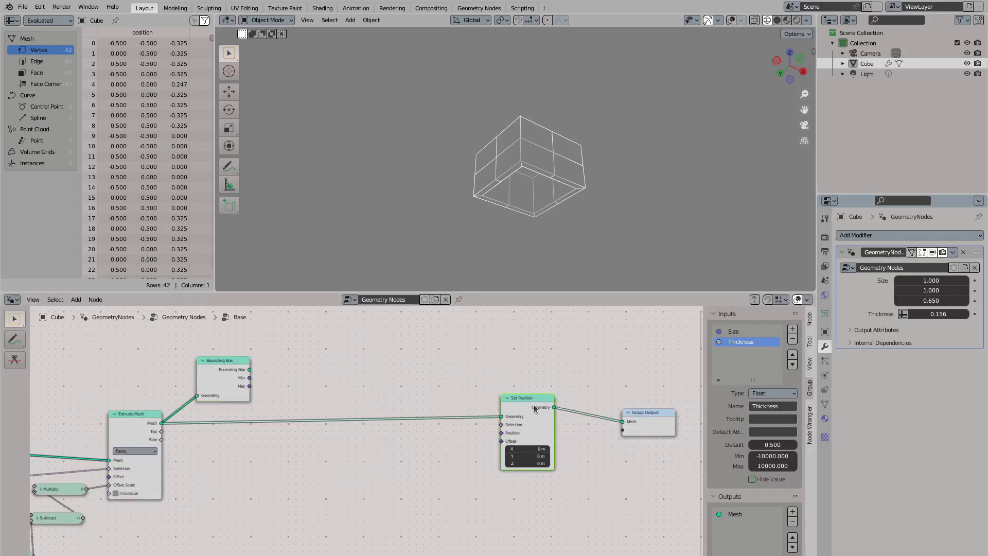
Add a Position node above the Bounding Box and connect it to a new Separate XYZ node
key("shift+a")
middle_click_drag(306, 350, 228, 366)
type("pos")
key("Return")
left_click(250, 357)
key("shift+a")
type("sep")
key("Return")
left_click(267, 360)
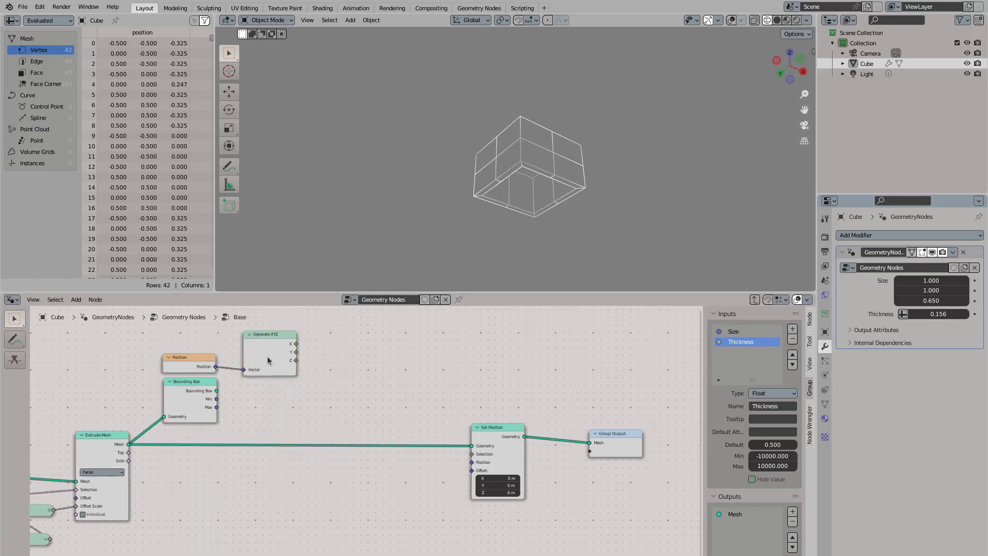
Duplicate the Separate XYZ node, connect Bounding Box's Min to the copy, and collapse both Separate XYZ nodes
left_click_drag(268, 360, 274, 354)
key("shift+d")
left_click(375, 379)
left_click_drag(217, 399, 274, 398)
left_click_drag(369, 353, 257, 390)
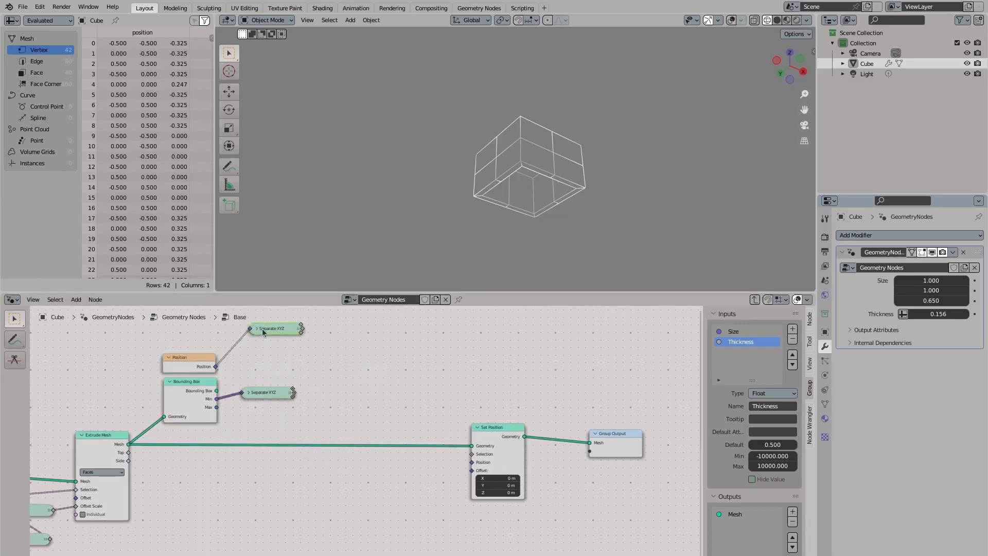
left_click(276, 328)
key("h")
Duplicate another collapsed Separate XYZ node, connect Bounding Box's Max to it, and line the three nodes up
left_click_drag(275, 329, 268, 364)
key("shift+d")
left_click(333, 411)
left_click_drag(320, 413, 241, 410)
middle_click_drag(241, 410, 197, 416)
Add a Map Range node and connect the Z outputs of position, Min and Max to Value, From Min and From Max
key("shift+a")
left_click(302, 356)
type("map range")
key("Return")
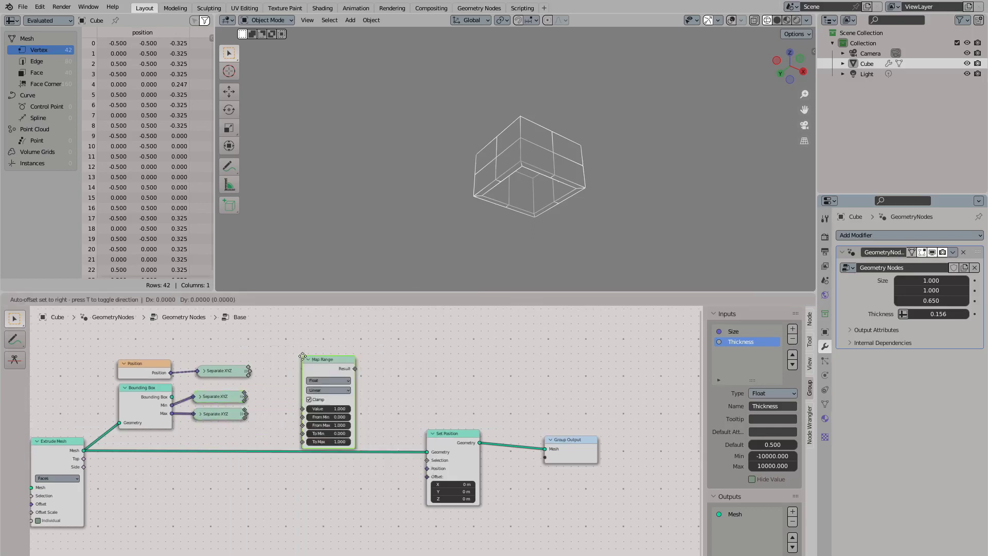
left_click(304, 386)
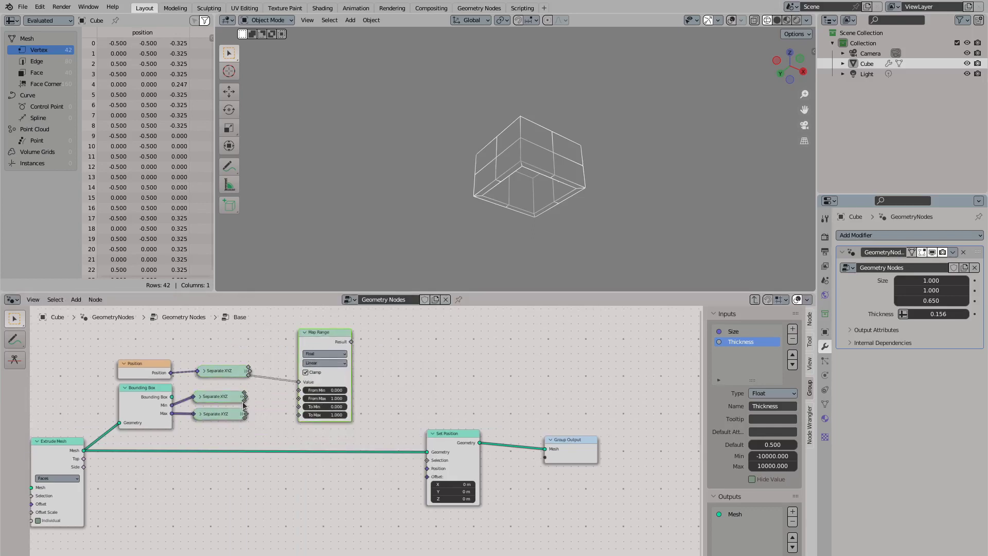
left_click_drag(301, 400, 403, 364)
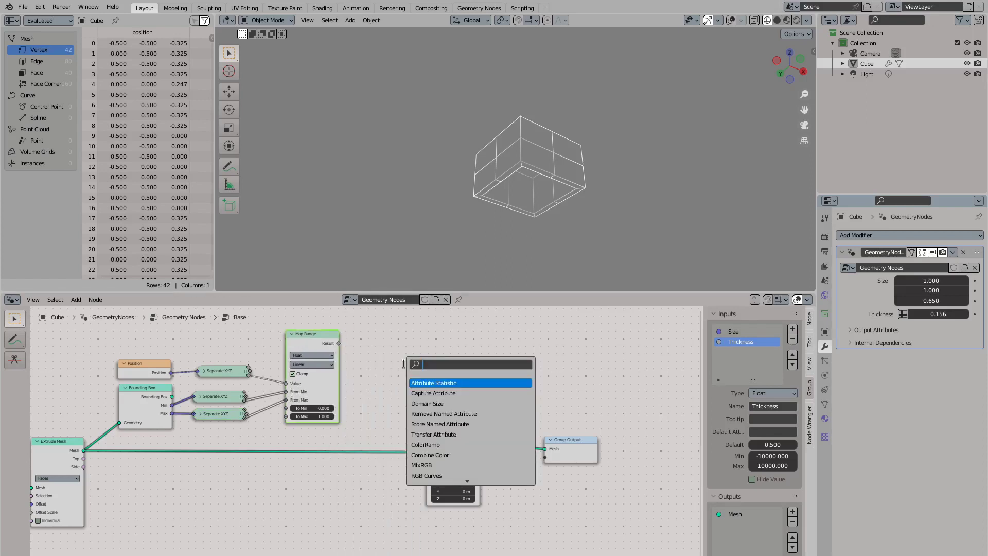
Add a Vector Math node to the Base group
key("BackSpace")
key("BackSpace")
key("BackSpace")
key("BackSpace")
key("BackSpace")
type("m")
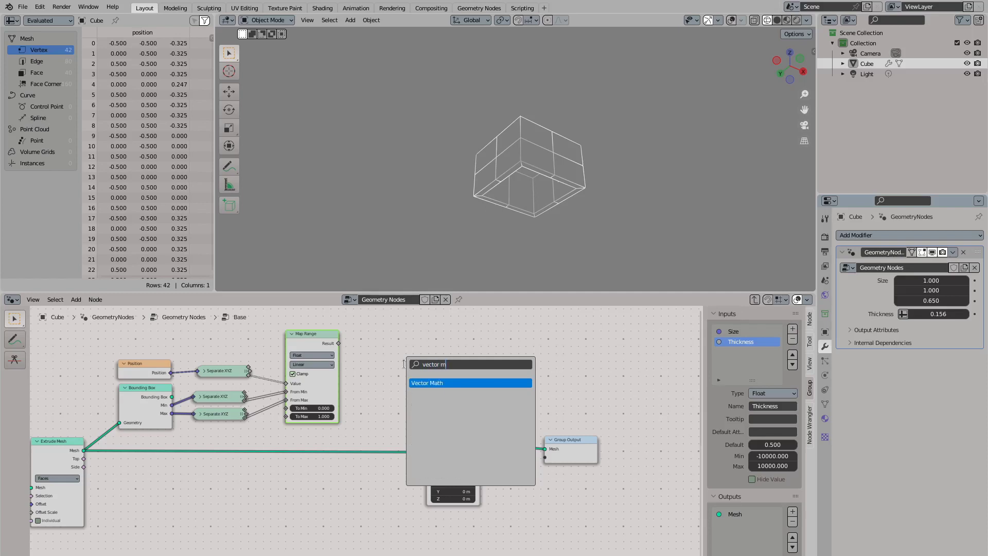
key("Return")
Add a Combine XYZ node feeding the Vector Math Add node's first vector, and move both nodes closer to Set Position
middle_click_drag(329, 488, 400, 458)
left_click_drag(414, 448, 454, 452)
type("comb")
key("Return")
left_click(483, 478)
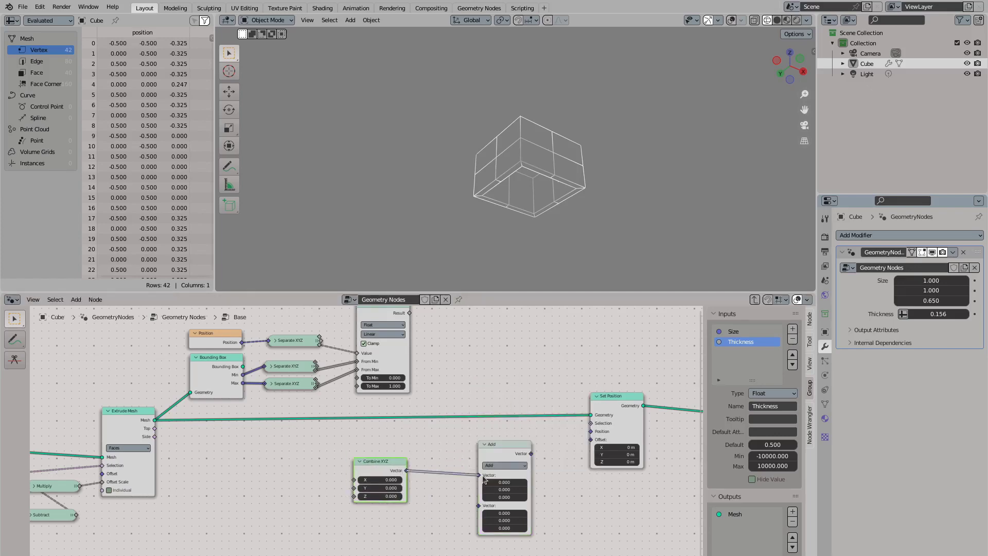
left_click(499, 482)
left_click_drag(592, 436, 591, 439)
left_click_drag(505, 443, 546, 444)
scroll(463, 479, "down", 2)
scroll(394, 465, "up", 2)
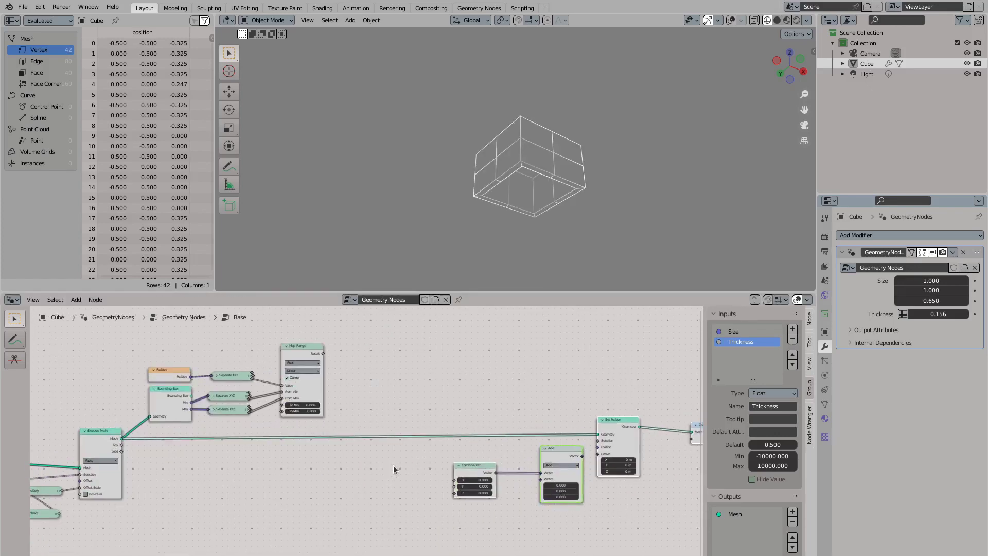
Add a Math node set to Multiply below the main link and duplicate it
scroll(395, 377, "up", 1)
key("shift+a")
type("math")
key("Return")
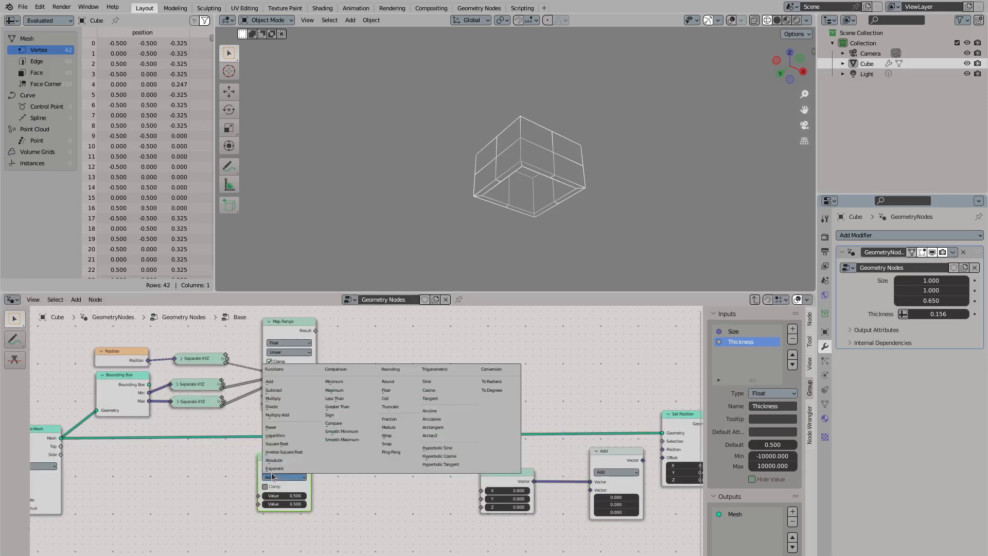
key("shift+d")
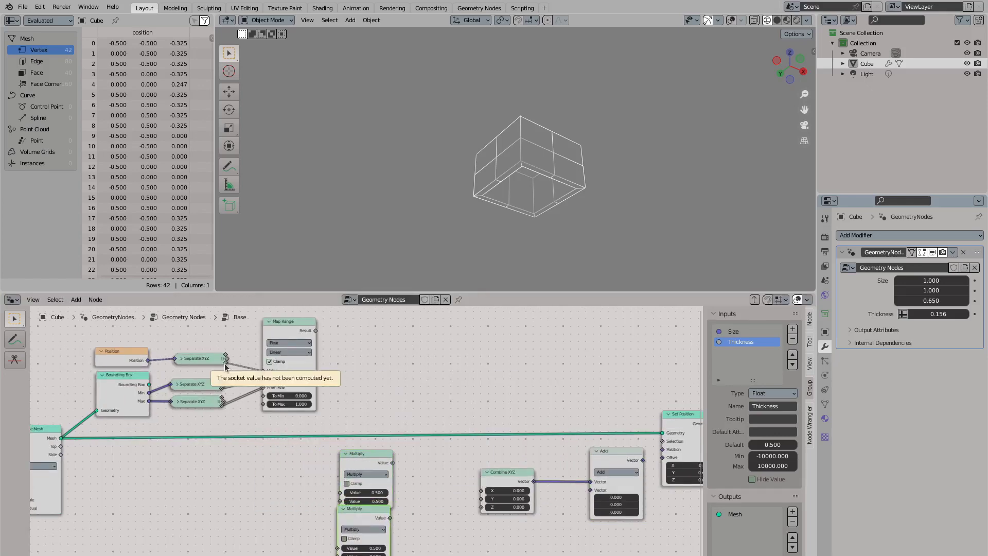
Feed the position's X and Y through the Multiply nodes and its Z directly into Combine XYZ, and link Add's output to Set Position's Position
left_click_drag(225, 363, 482, 506)
middle_click_drag(291, 418, 275, 397)
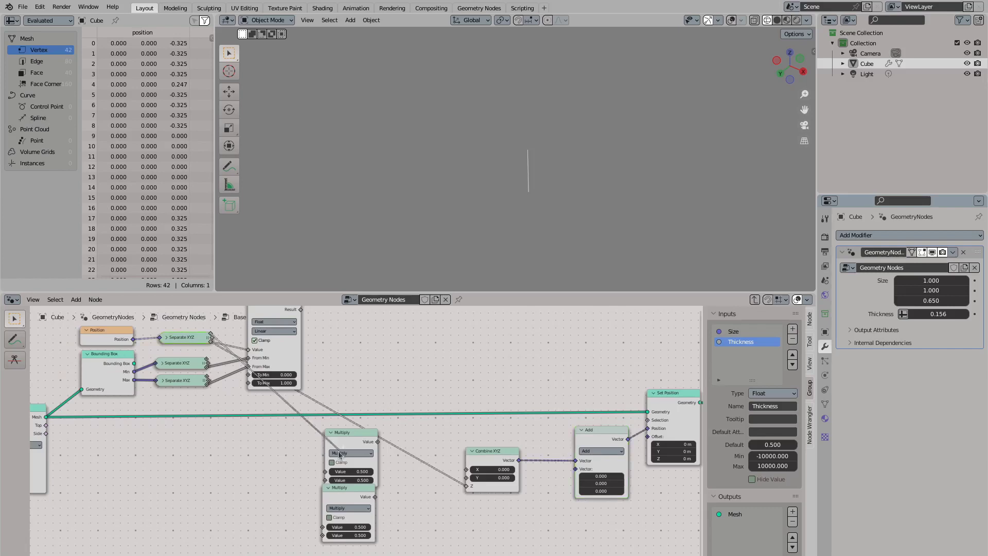
left_click_drag(331, 530, 323, 527)
left_click_drag(376, 497, 464, 478)
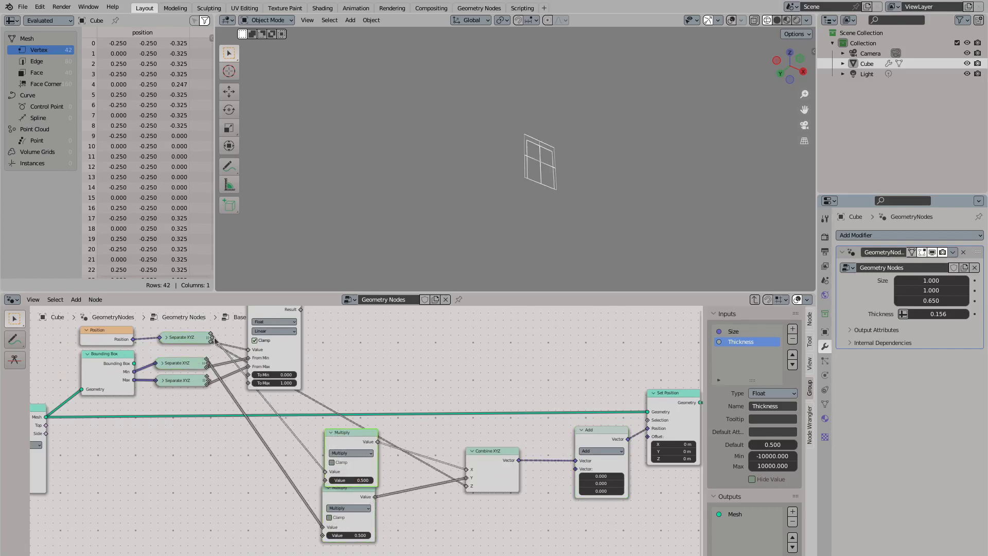
left_click_drag(276, 472, 322, 527)
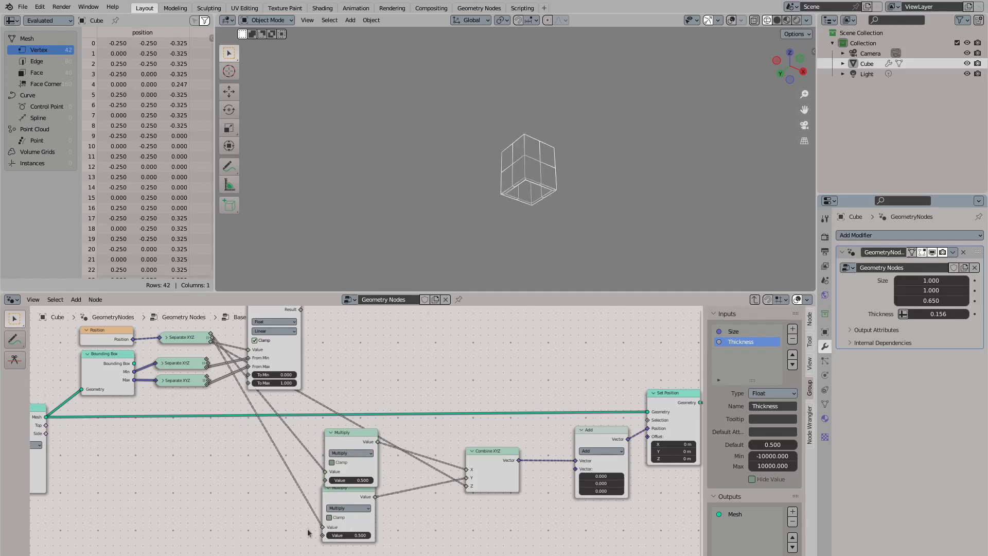
Collapse the two Multiply nodes, move them beside Map Range, and connect Map Range's Result to both
key("h")
left_click_drag(335, 433, 396, 356)
middle_click_drag(325, 405, 282, 500)
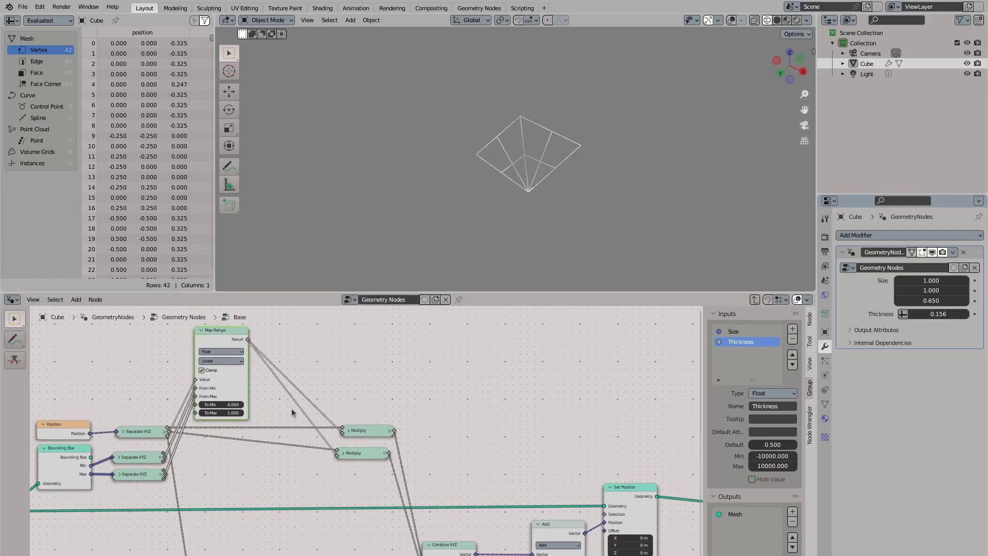
Set Map Range's To Min to 1.000 and To Max to 0.520, and test the taper with Size X at 2.900
scroll(292, 412, "up", 2)
key("ctrl+c")
key("ctrl+v")
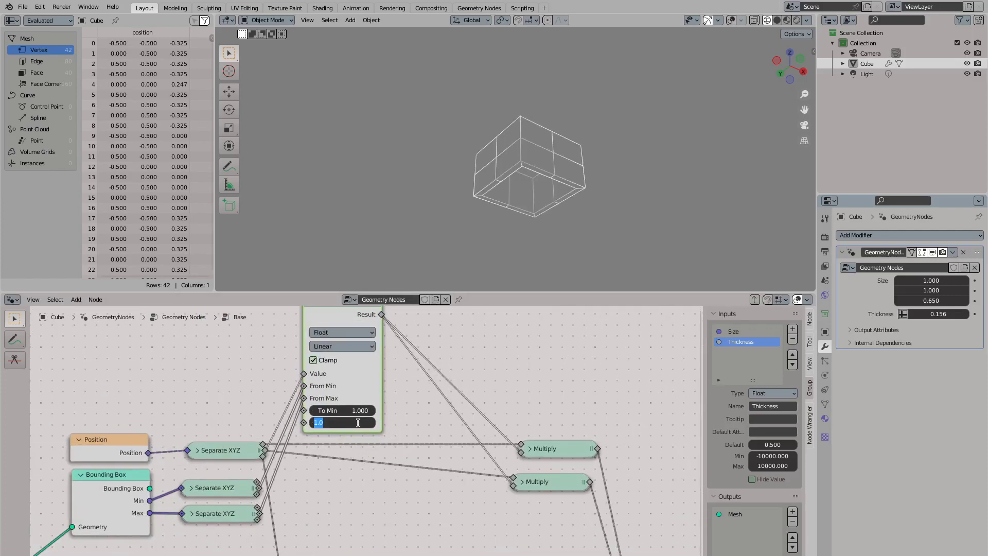
left_click_drag(355, 422, 401, 422)
mouse_move(519, 186)
middle_mouse_down()
mouse_move(511, 202)
mouse_move(526, 200)
middle_mouse_up()
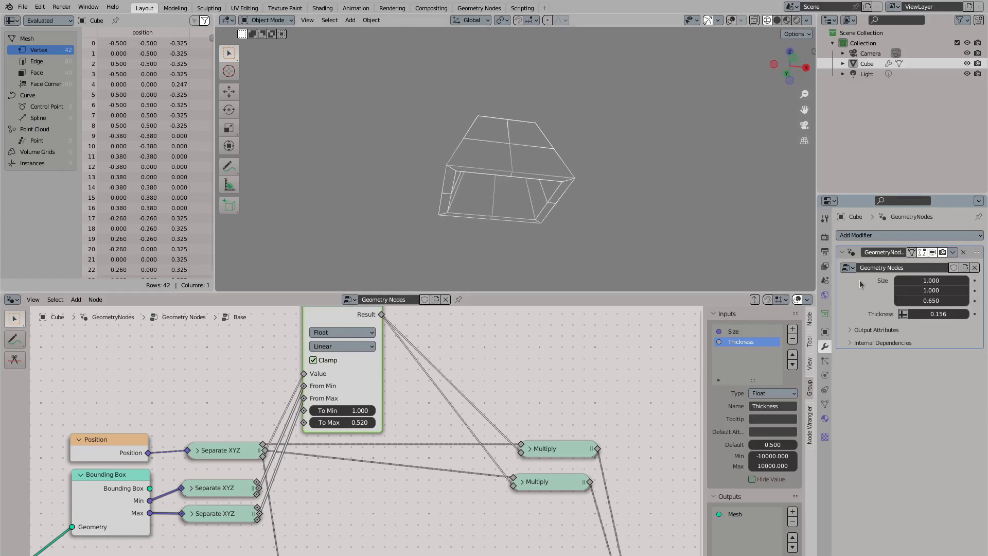
left_click_drag(931, 280, 963, 280)
middle_click_drag(530, 206, 535, 214)
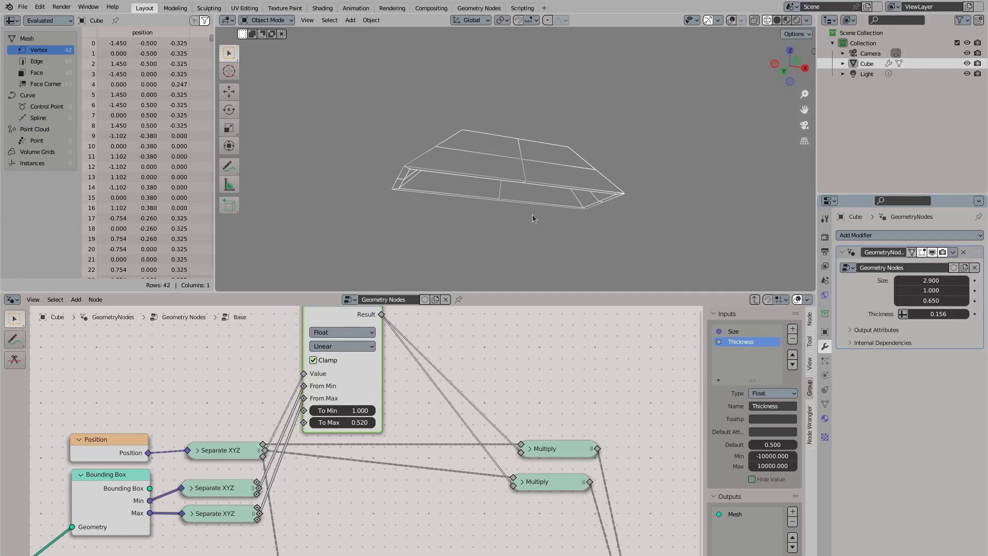
Join Map Range's Result links in one reroute and move it nearer the Map Range node
scroll(361, 385, "down", 4)
scroll(360, 385, "up", 1)
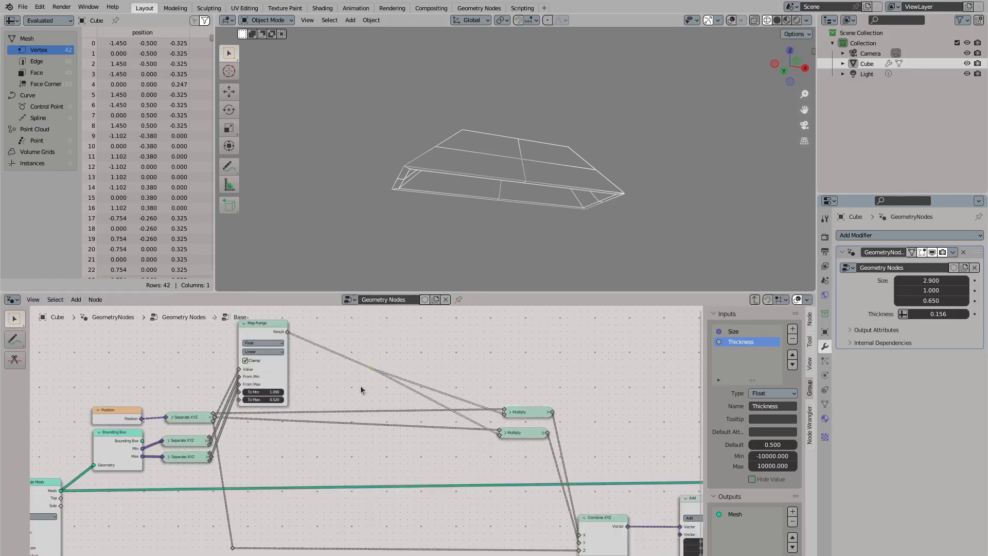
key("g")
Move the Group Input beside Separate XYZ and narrow the wide lower Subtract node in the thickness section
middle_click_drag(368, 377, 494, 334)
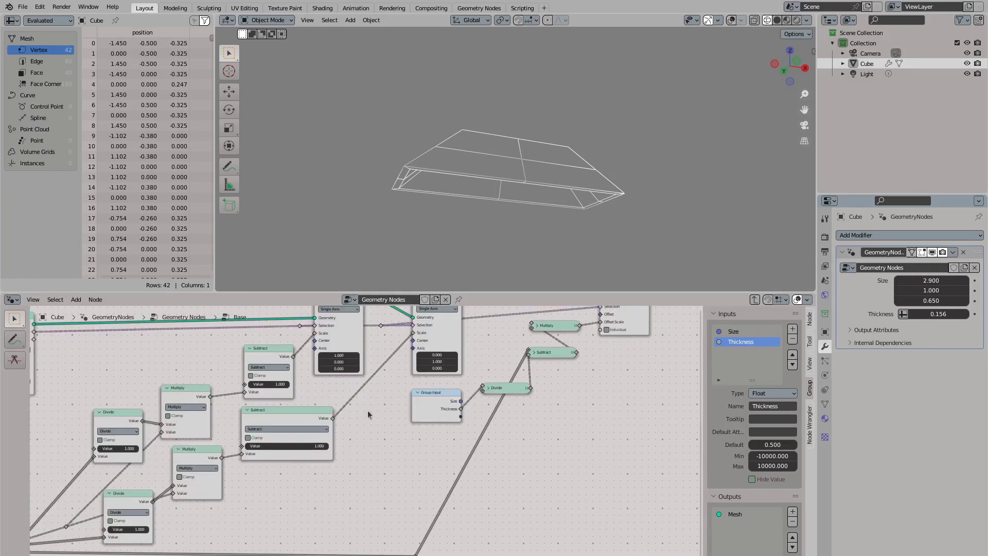
key("ctrl+space")
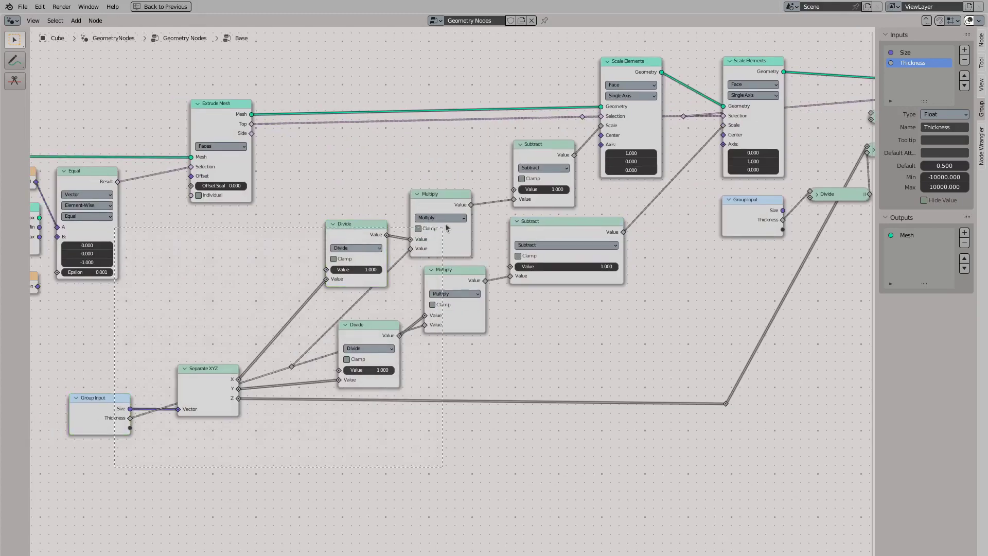
left_click_drag(113, 433, 141, 435)
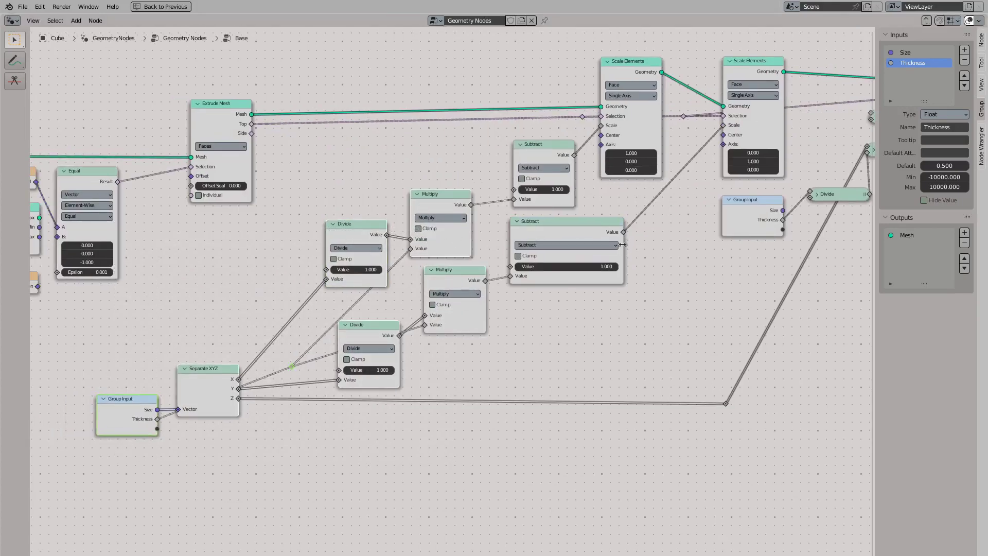
left_click_drag(622, 245, 560, 245)
Duplicate the chain of Group Input, Separate XYZ, Divide, Multiply and Subtract nodes and place the copy above Map Range
left_click_drag(525, 172, 526, 174)
key("Home")
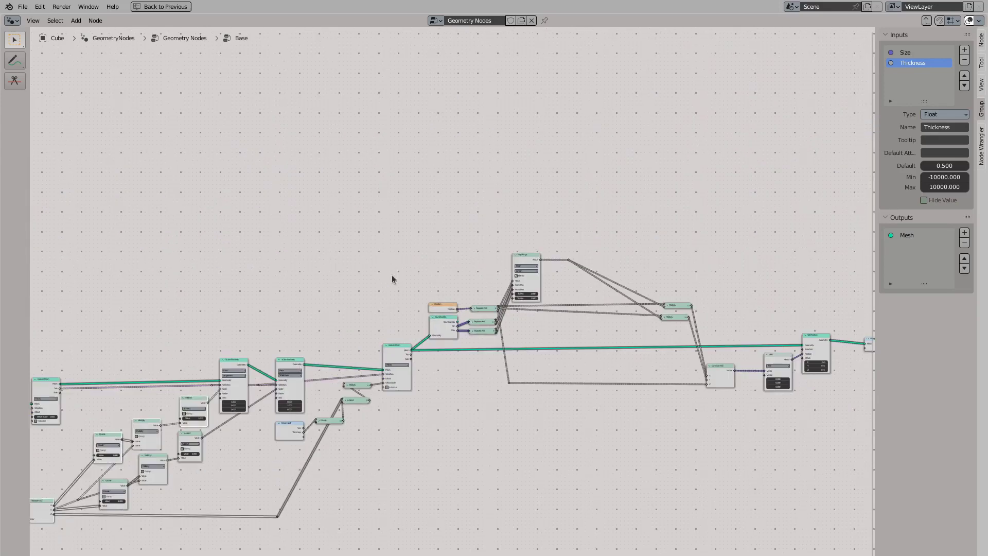
key("shift+d")
scroll(616, 175, "up", 5)
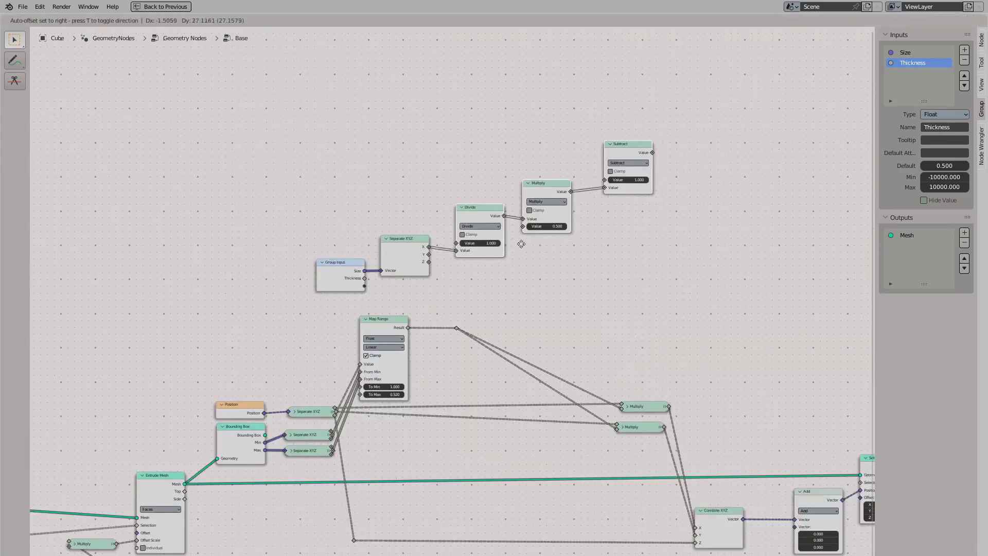
left_click(618, 149)
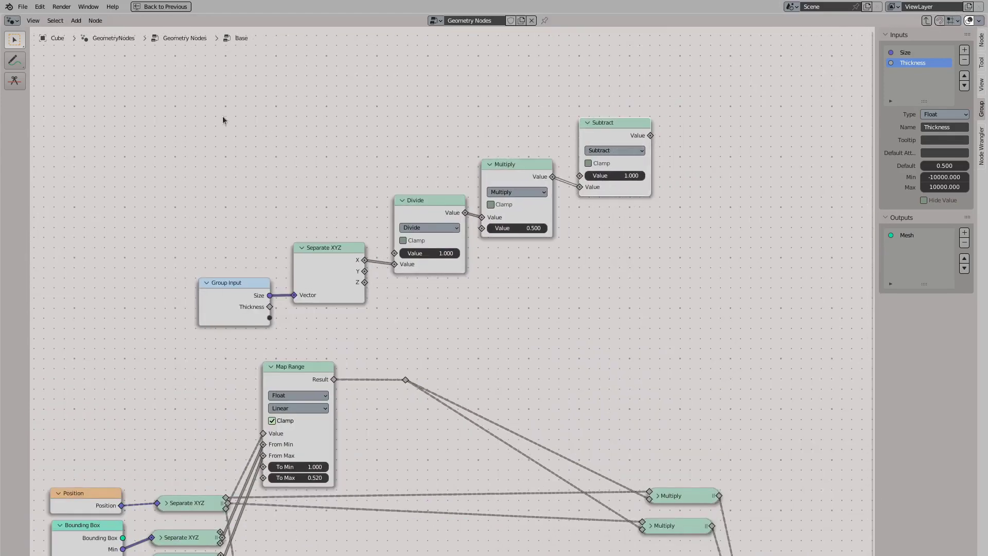
key("g")
left_click(523, 307)
Link Map Range's reroute to the copied Multiply's second value and the copied Subtract's output to the upper collapsed Multiply
left_click_drag(406, 380, 377, 242)
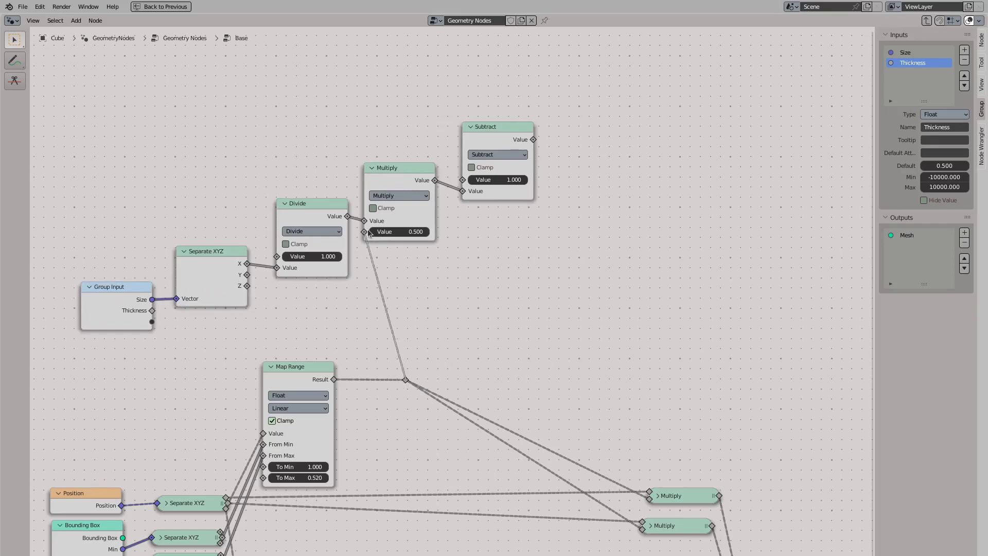
left_click_drag(533, 139, 649, 497)
key("ctrl+space")
Compare the taper with the copied Subtract muted and unmuted while varying Size X
middle_click_drag(508, 218, 468, 192)
left_click_drag(926, 280, 983, 280)
key("m")
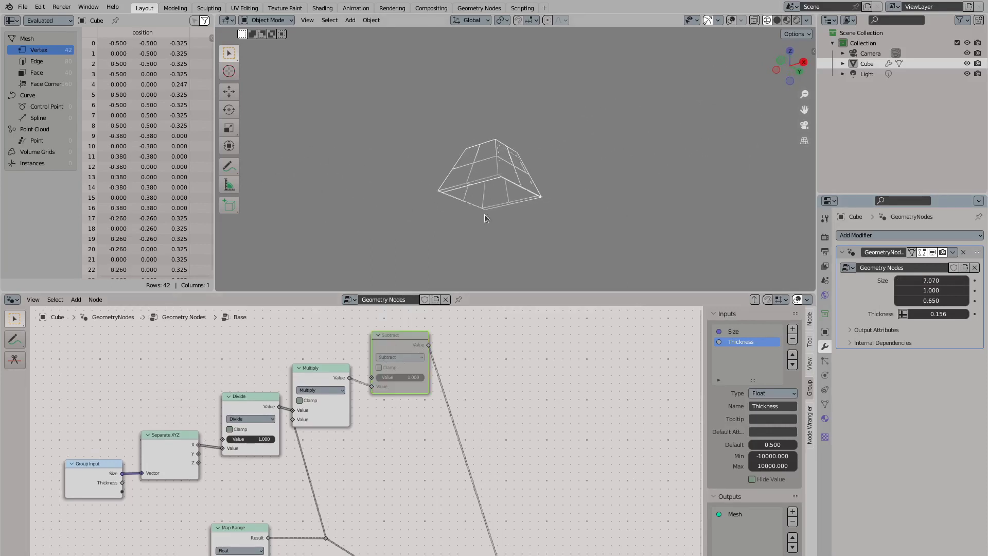
scroll(411, 388, "down", 2)
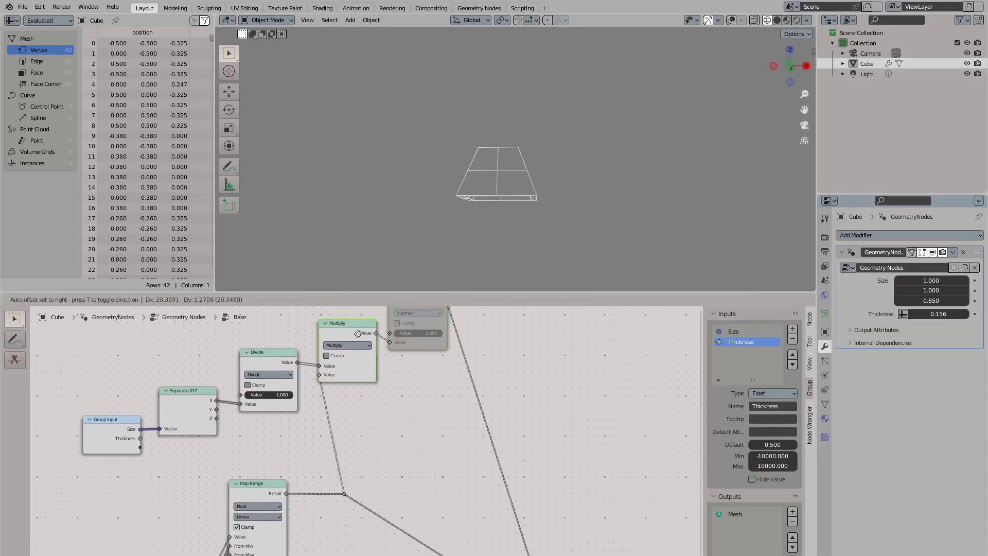
left_click_drag(926, 280, 934, 280)
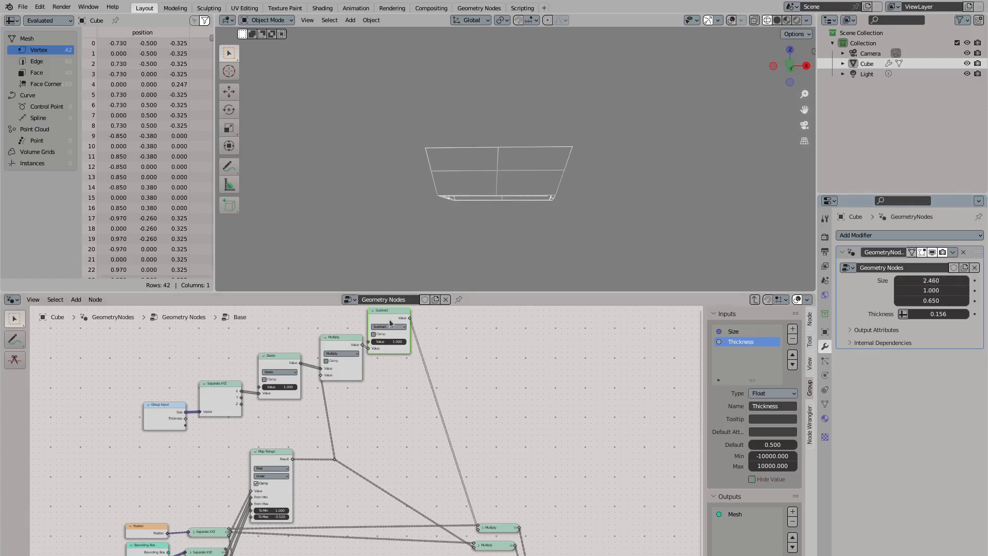
left_click_drag(390, 322, 406, 323)
key("m")
middle_click_drag(498, 207, 569, 152)
key("m")
key("ctrl+z")
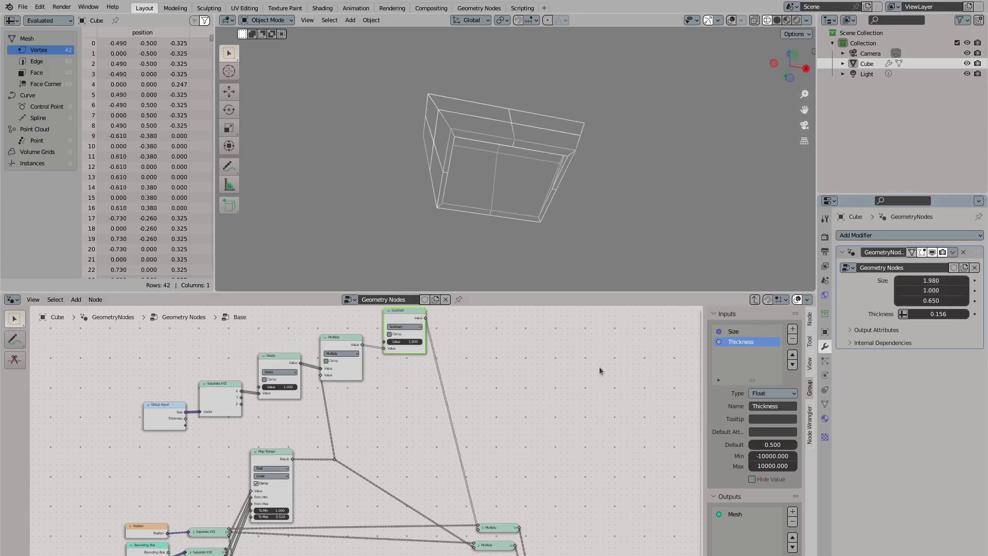
Mute the copied Divide node, vary Size X to compare the taper, and unmute the node
scroll(382, 441, "up", 2)
left_click_drag(300, 364, 303, 365)
key("m")
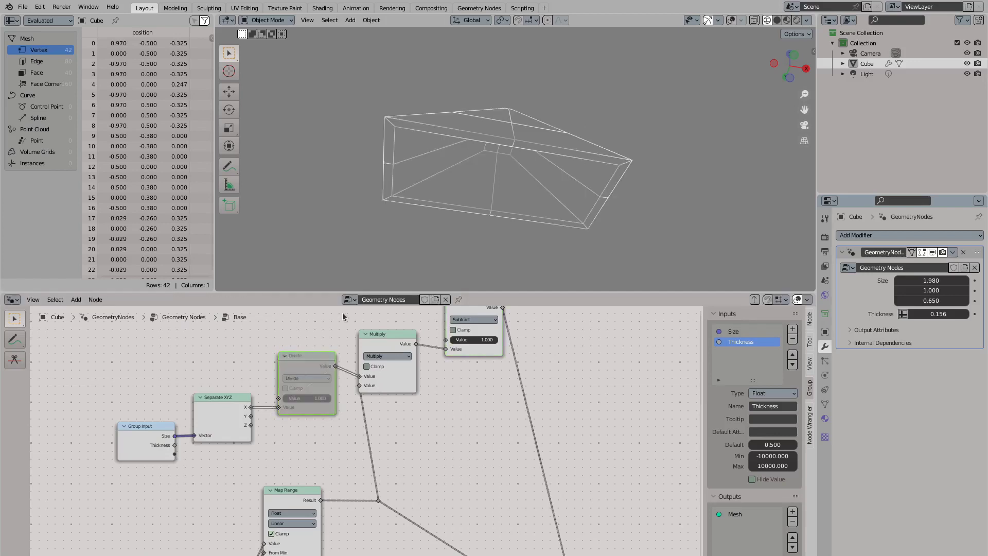
left_click_drag(932, 280, 983, 280)
key("m")
Try lower first values in the copied Subtract node from a front view, and restore the value to 1
key("KP_1")
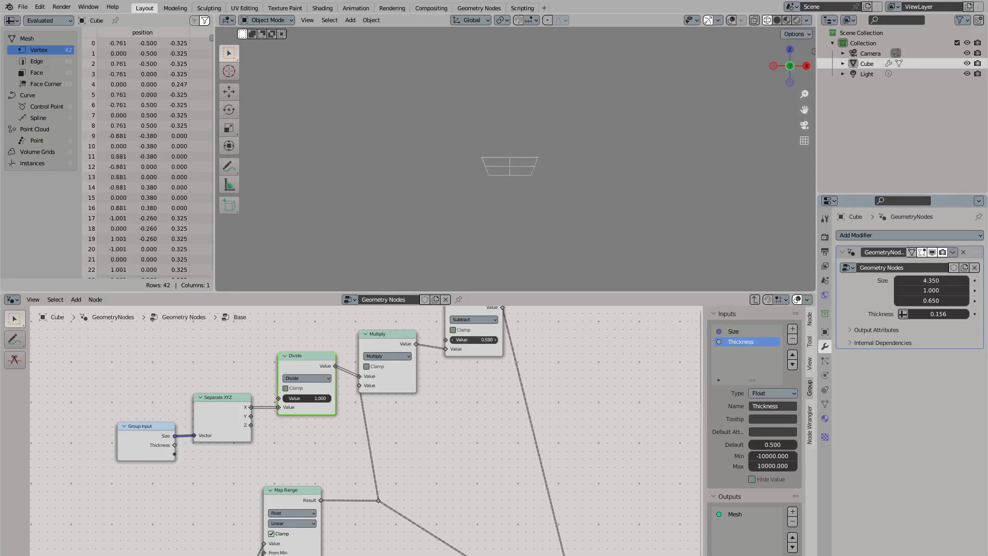
middle_click_drag(521, 232, 532, 148)
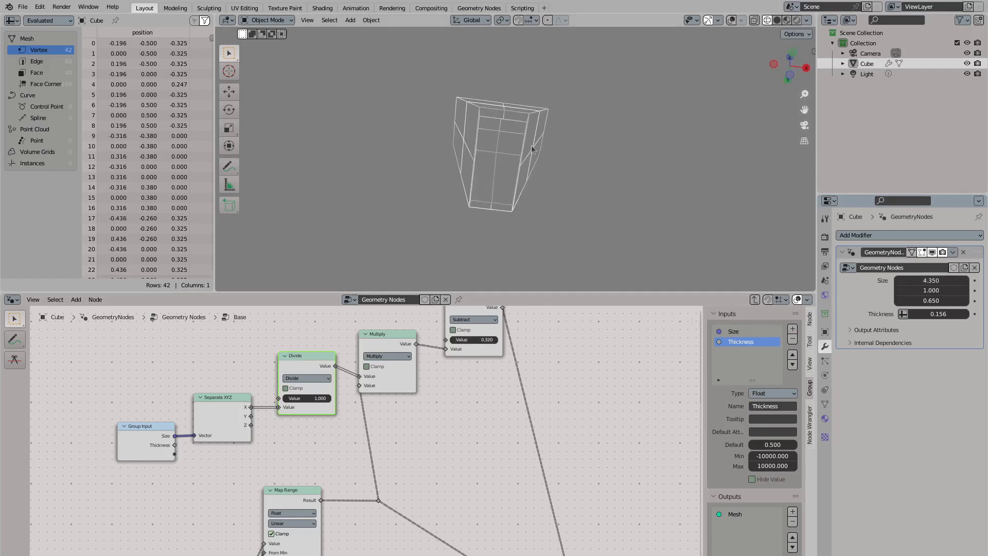
type("1")
key("Return")
Return Size X to 1.000 and set Map Range's To Min to 0.640
scroll(353, 442, "down", 1)
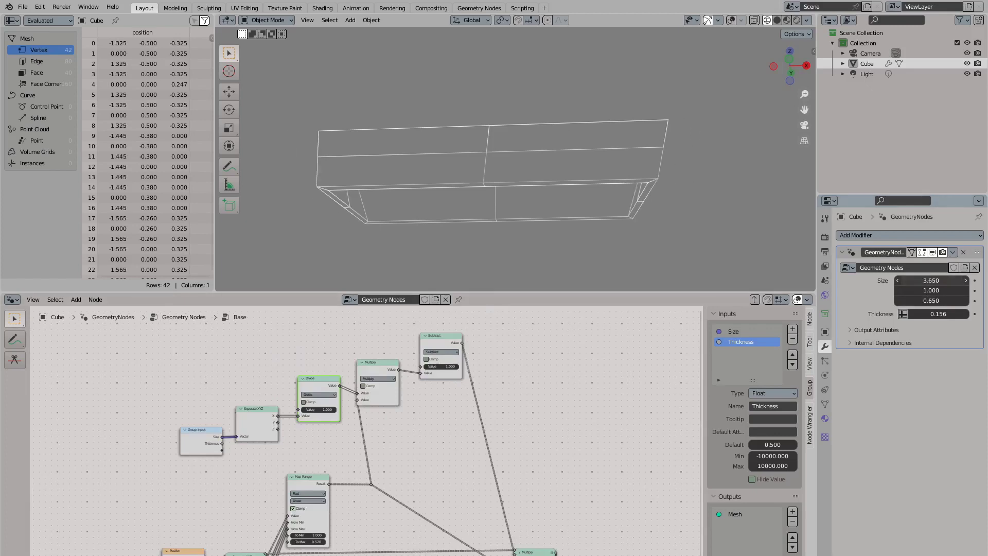
left_click_drag(942, 280, 921, 280)
scroll(350, 487, "up", 2)
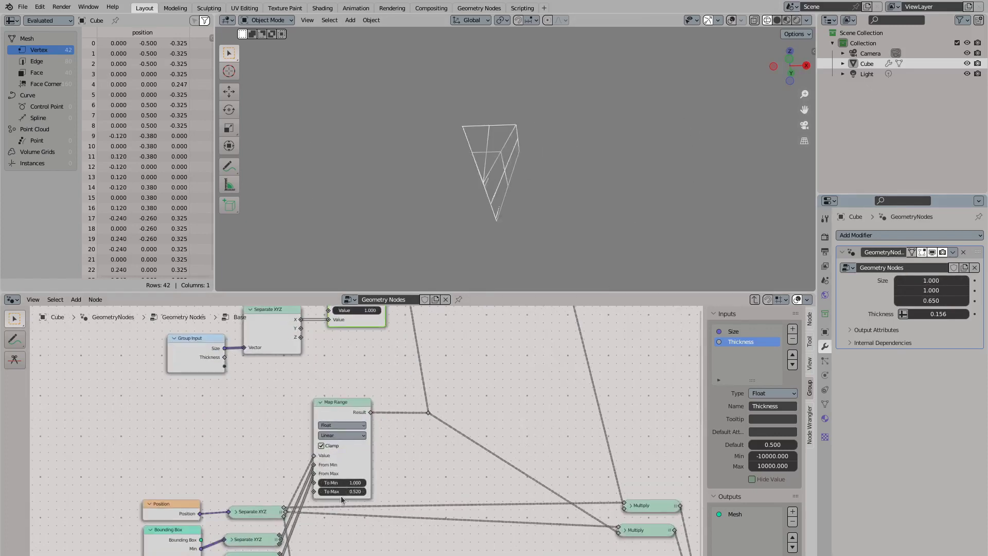
left_click_drag(342, 483, 314, 483)
Space out the copied Group Input and Multiply nodes, and bring Map Range and its reroute closer together
middle_click_drag(320, 452, 292, 538)
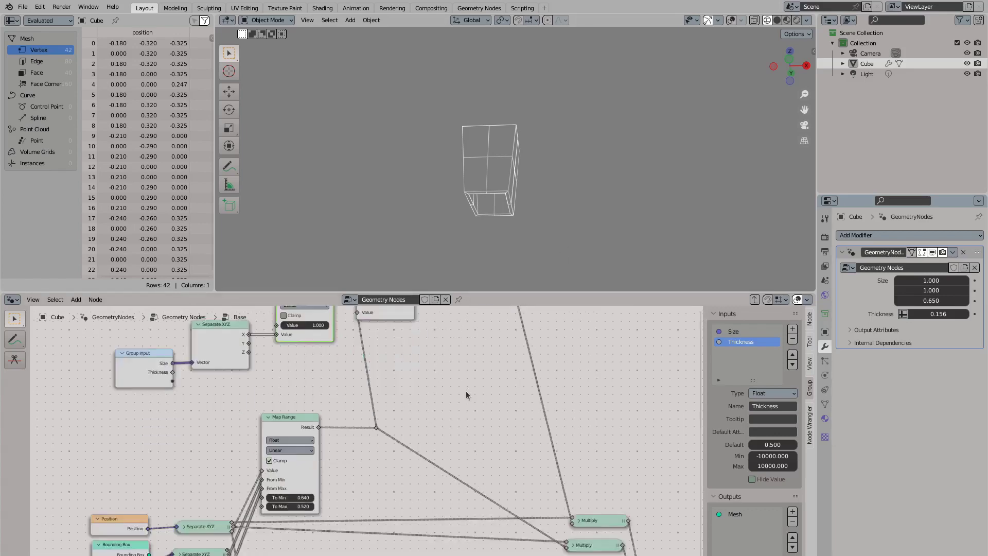
mouse_move(332, 416)
left_mouse_down()
mouse_move(314, 415)
mouse_move(332, 415)
left_mouse_up()
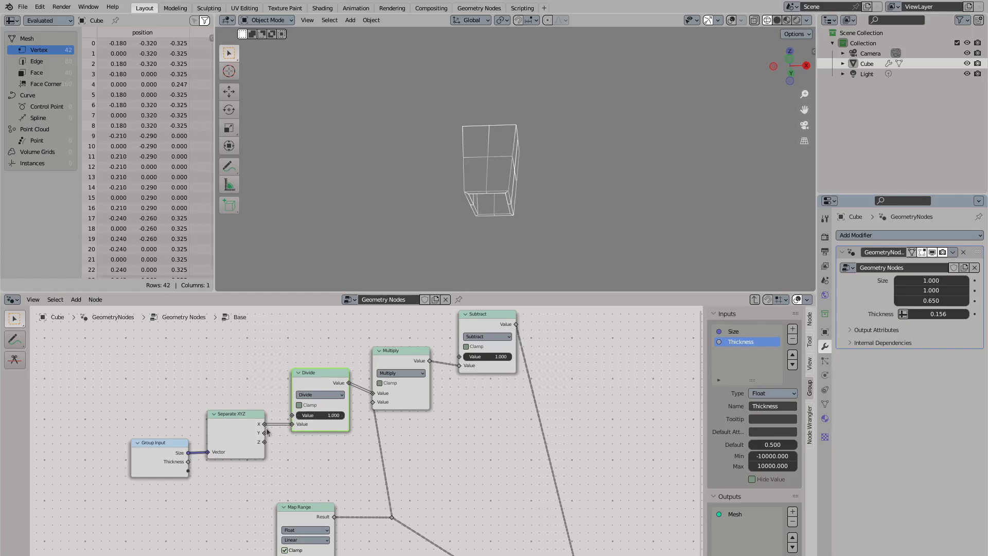
left_click_drag(149, 447, 107, 451)
scroll(383, 412, "down", 2)
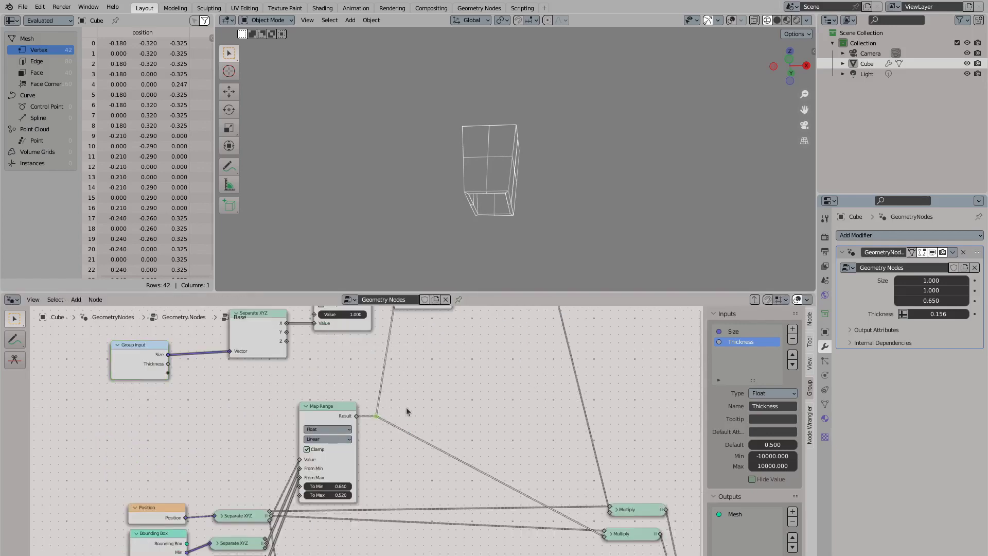
scroll(391, 360, "up", 2)
left_click_drag(387, 347, 399, 348)
scroll(400, 348, "down", 1)
middle_click_drag(298, 444, 273, 472)
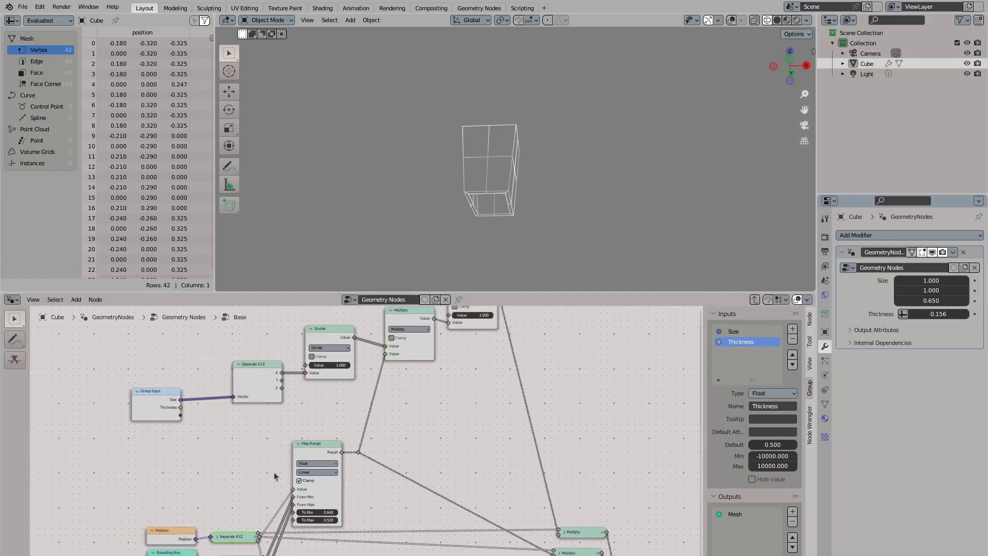
left_click_drag(323, 451, 330, 452)
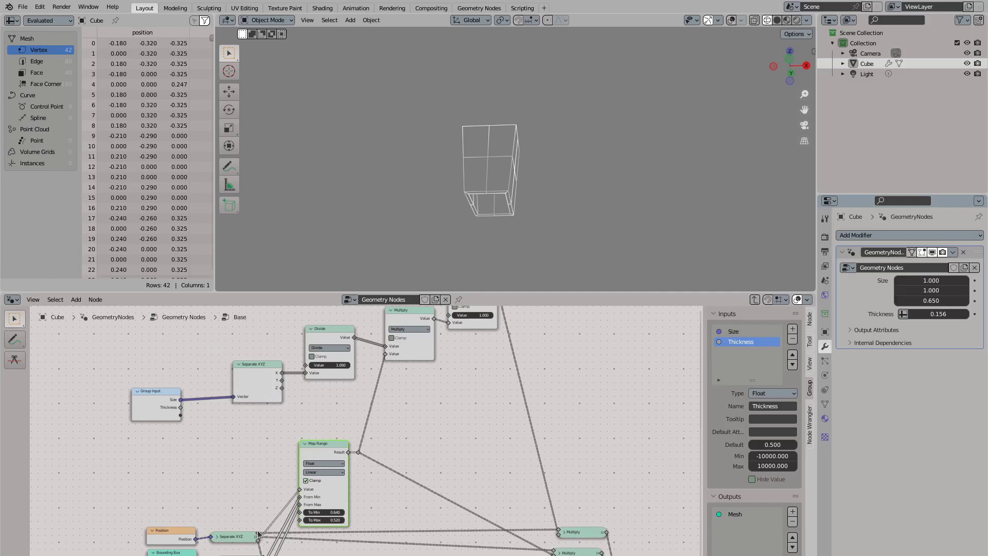
Link the copied Subtract's output to the lower collapsed Multiply as well, and test the depth with Size Y at 8.710
left_click_drag(931, 290, 962, 291)
key("ctrl+space")
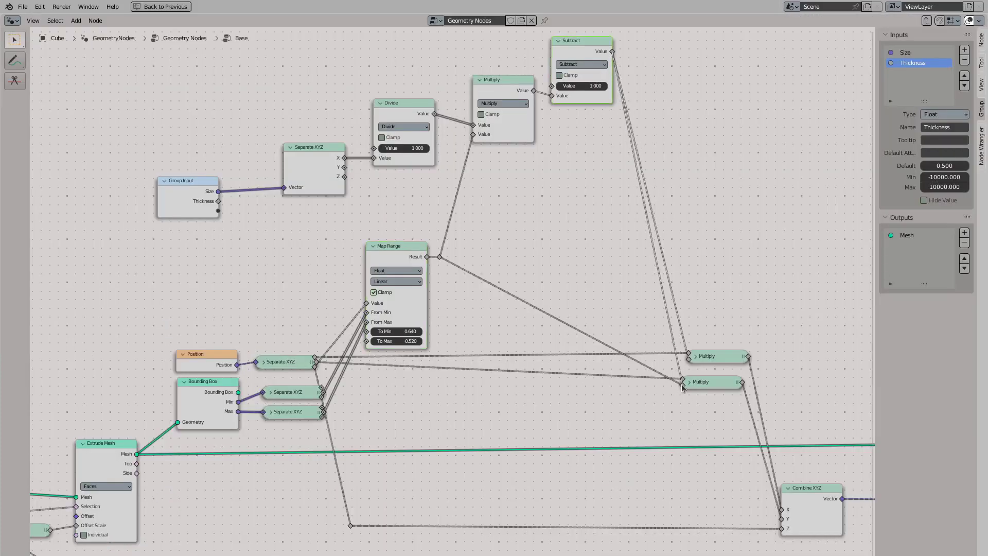
key("ctrl+space")
left_click_drag(932, 291, 968, 290)
middle_click_drag(494, 226, 478, 249)
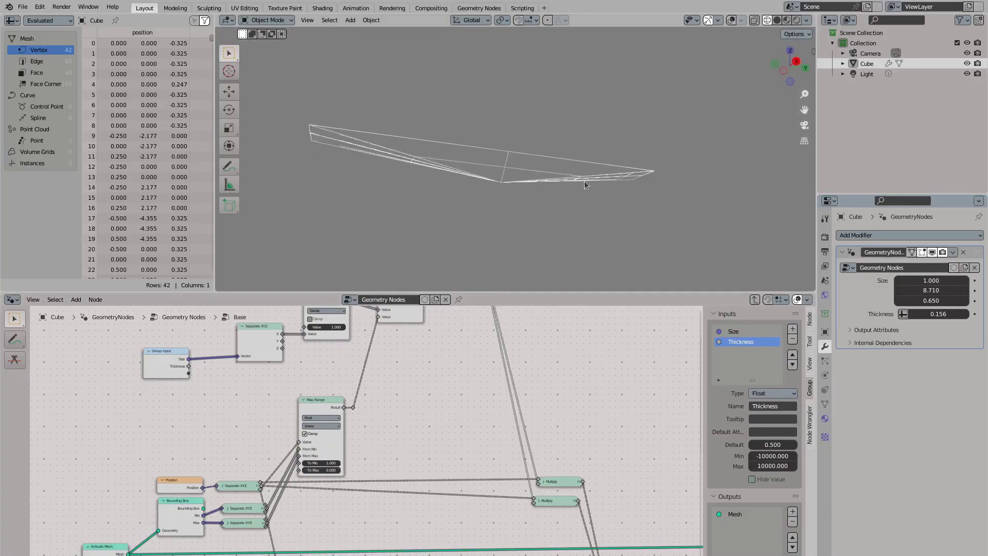
Reset all three Size values to 1.000, with Map Range's To Min at 0.000 and To Max at 1.000
left_click_drag(931, 280, 906, 279)
key("BackSpace")
key("BackSpace")
key("BackSpace")
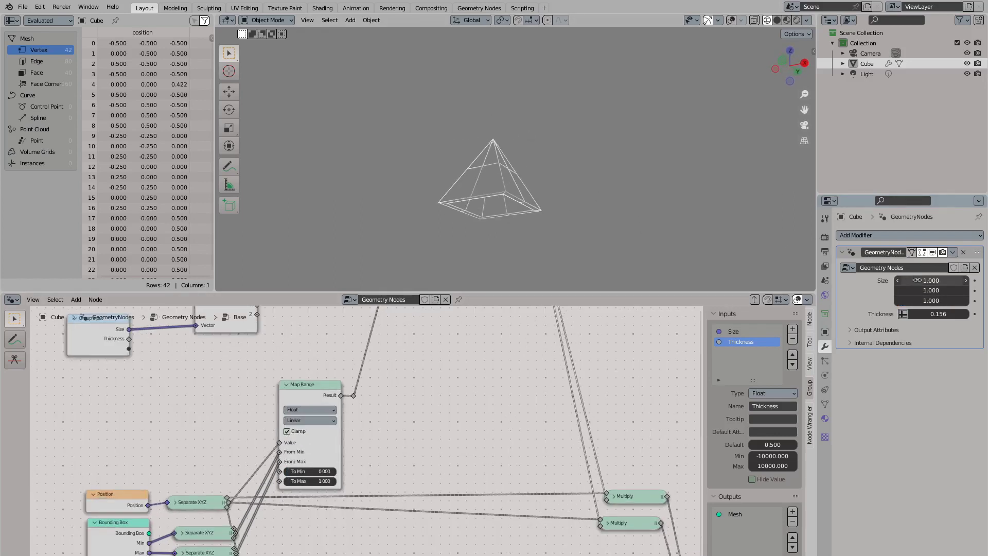
Test the tapered box with Size X at 3.780 and Size Y at 4.900
mouse_move(932, 280)
left_mouse_down()
mouse_move(983, 280)
mouse_move(911, 280)
mouse_move(921, 280)
left_mouse_up()
key("KP_1")
middle_click_drag(515, 169, 545, 154)
left_click_drag(932, 290, 962, 290)
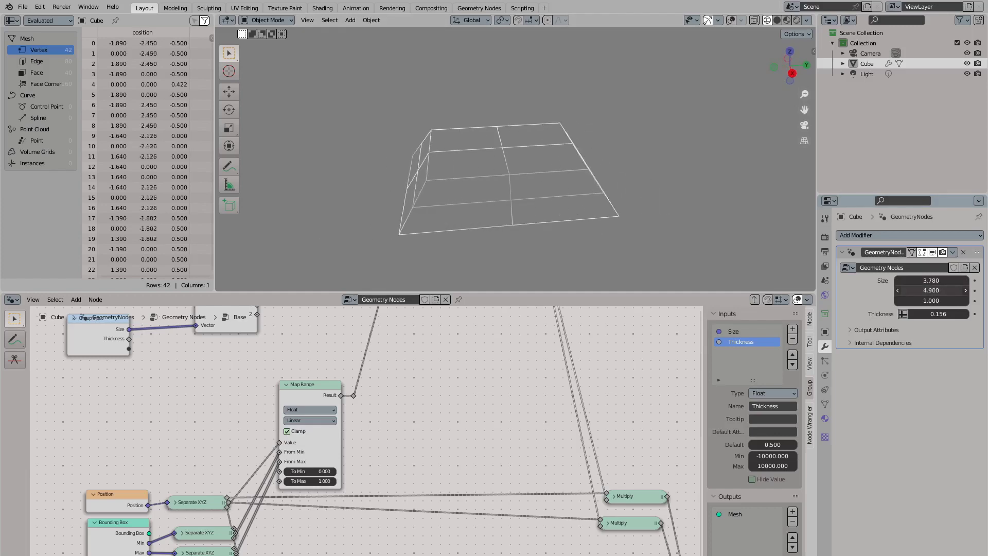
Duplicate Divide and Multiply below the originals, feeding Separate XYZ's Y into Divide, and Divide and Map Range's Result into Multiply
middle_click_drag(442, 421, 441, 423)
key("ctrl+space")
scroll(545, 207, "down", 3, "shift")
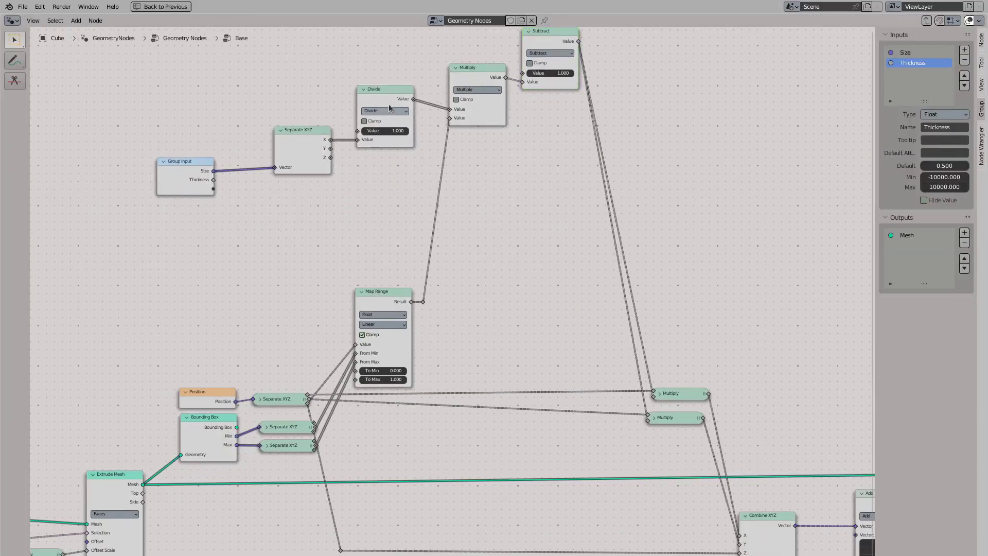
key("shift+d")
left_click(478, 72)
left_click_drag(374, 185, 477, 212)
key("shift+d")
left_click(500, 178)
Duplicate Subtract beside the new Multiply, link Multiply into its second value, and connect its output to the lower collapsed Multiply
left_click(532, 82)
key("shift+d")
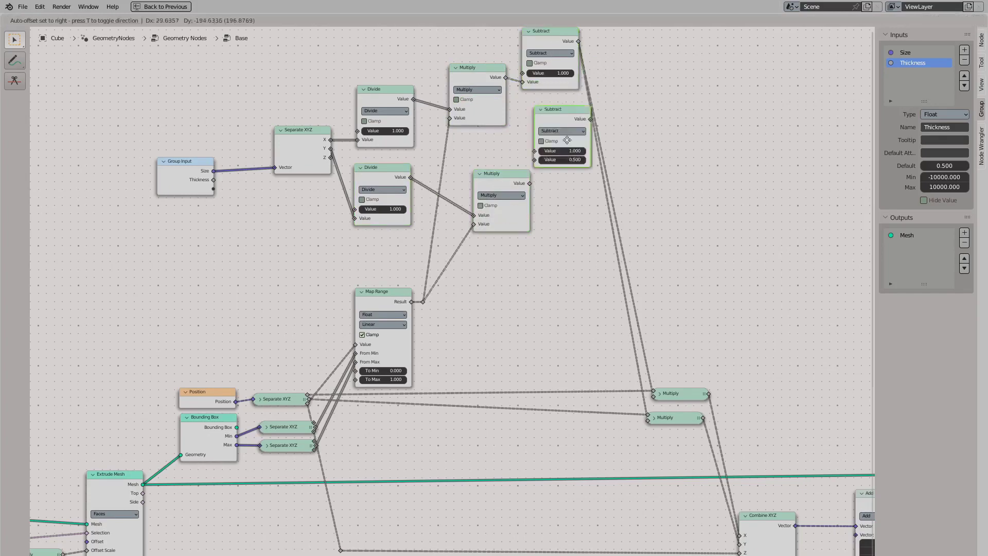
left_click(545, 206)
key("ctrl+space")
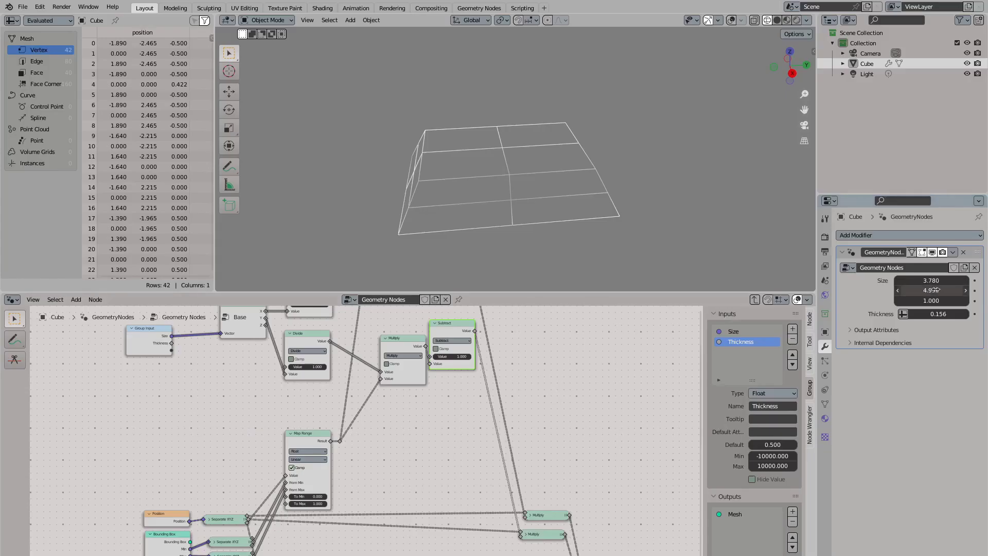
Set Size X and Size Y to 2.000 and inspect the box's taper from different angles
mouse_move(921, 280)
left_mouse_down()
mouse_move(939, 278)
mouse_move(906, 278)
left_mouse_up()
middle_click_drag(555, 187, 530, 180)
left_click_drag(931, 281, 950, 281)
middle_click_drag(652, 216, 599, 221)
scroll(351, 464, "down", 3)
scroll(477, 462, "up", 5)
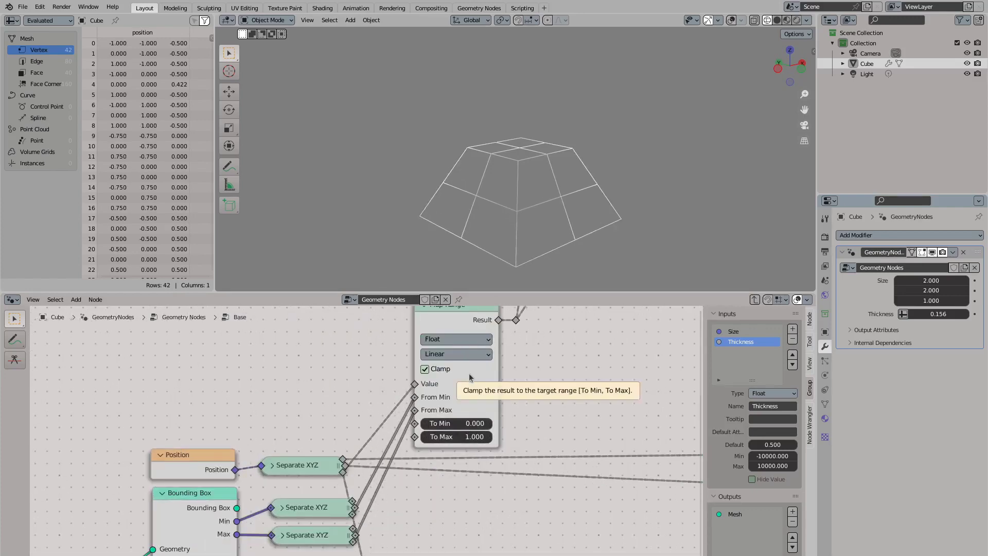
Line up the two bounding-box Separate XYZ nodes under Position's Separate XYZ, and try cutting the Map Range's From Max link
left_click_drag(308, 507, 303, 498)
left_click_drag(309, 535, 303, 535)
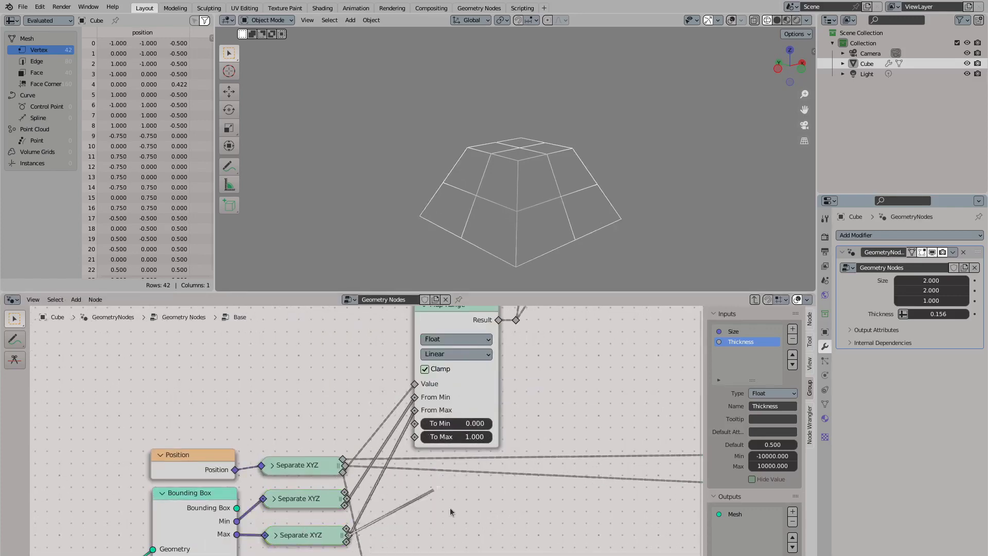
right_click_drag(378, 517, 380, 518, "ctrl")
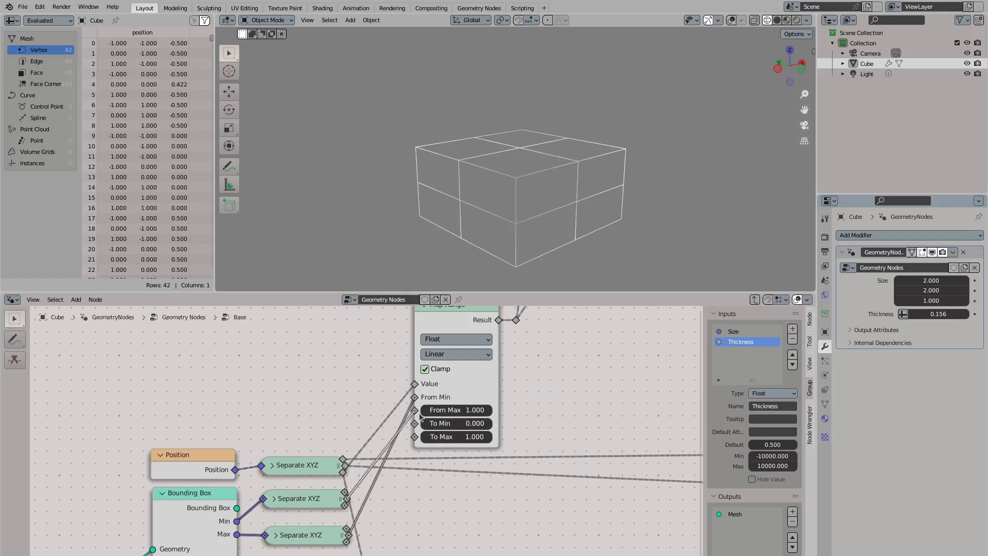
key("ctrl+z")
Try the Map Range with To Max at 0.000 and To Min at 1.900, and undo the changes
left_click_drag(464, 436, 435, 436)
left_click_drag(461, 423, 479, 423)
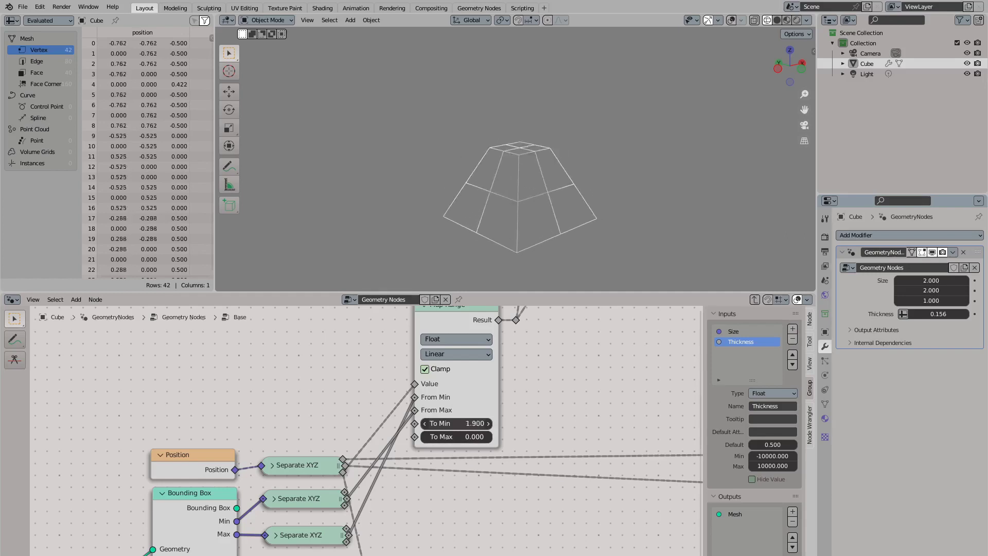
key("ctrl+z")
key("ctrl+z")
key("ctrl+z")
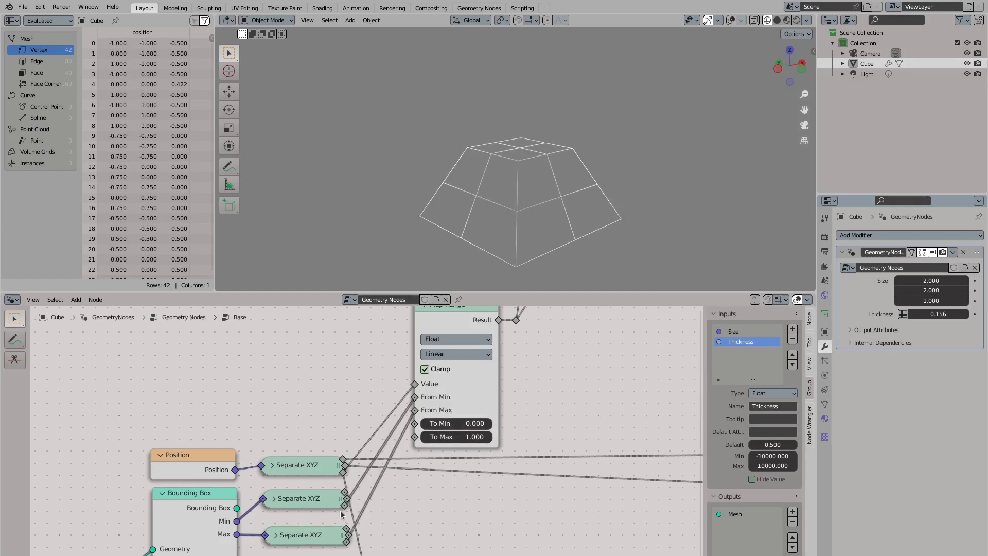
Try the Map Range without its From Min link, and undo the removal
key("ctrl+z")
key("ctrl+z")
key("ctrl+z")
key("ctrl+z")
key("ctrl+z")
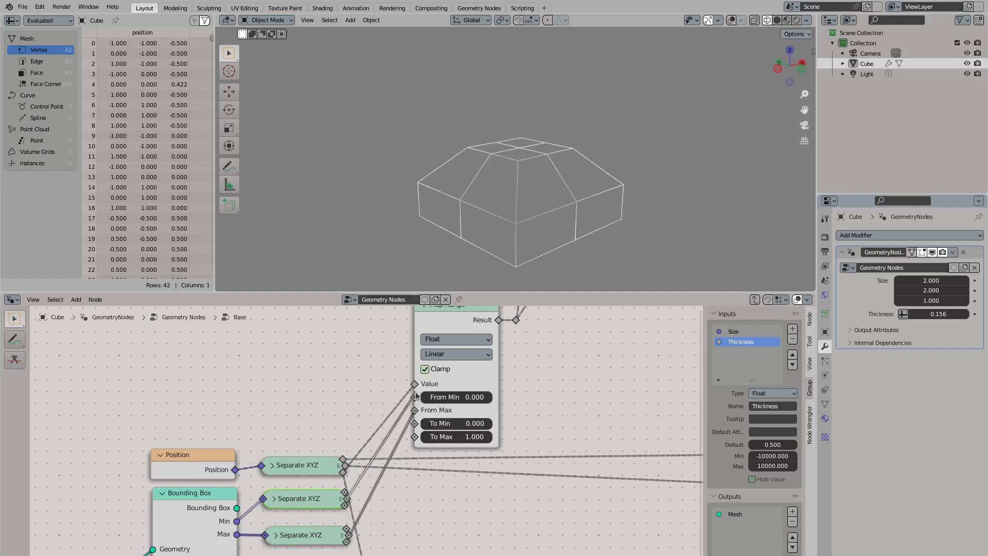
Try the Map Range's To Min at 2.010, and undo the change
key("ctrl+z")
key("ctrl+z")
key("ctrl+z")
key("ctrl+z")
key("ctrl+z")
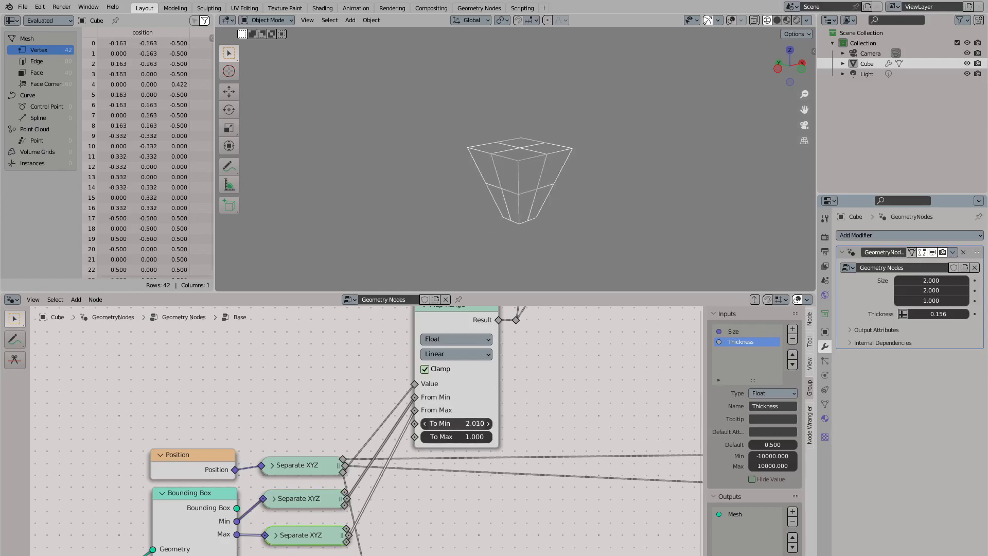
key("ctrl+z")
key("ctrl+z")
key("ctrl+z")
key("ctrl+z")
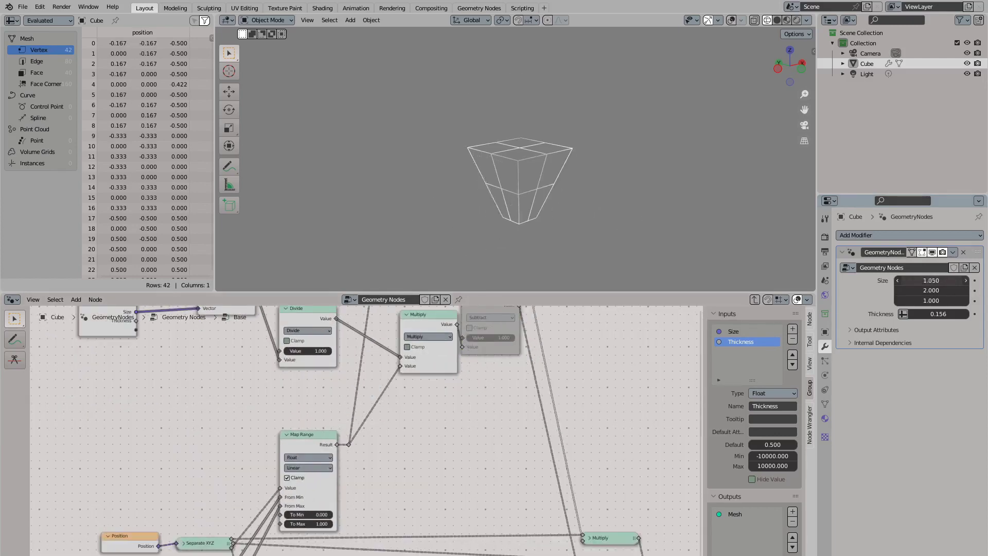
Test changing Size X with the Subtract nodes muted, and undo the changes
left_click_drag(932, 280, 952, 280)
key("ctrl+z")
key("ctrl+z")
key("ctrl+z")
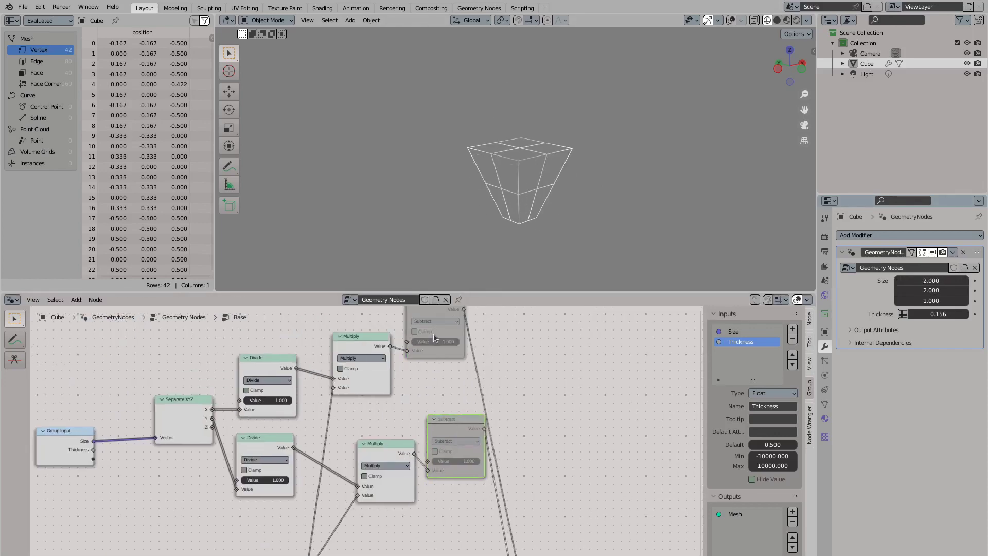
key("ctrl+z")
key("ctrl+z")
key("ctrl+z")
key("ctrl+z")
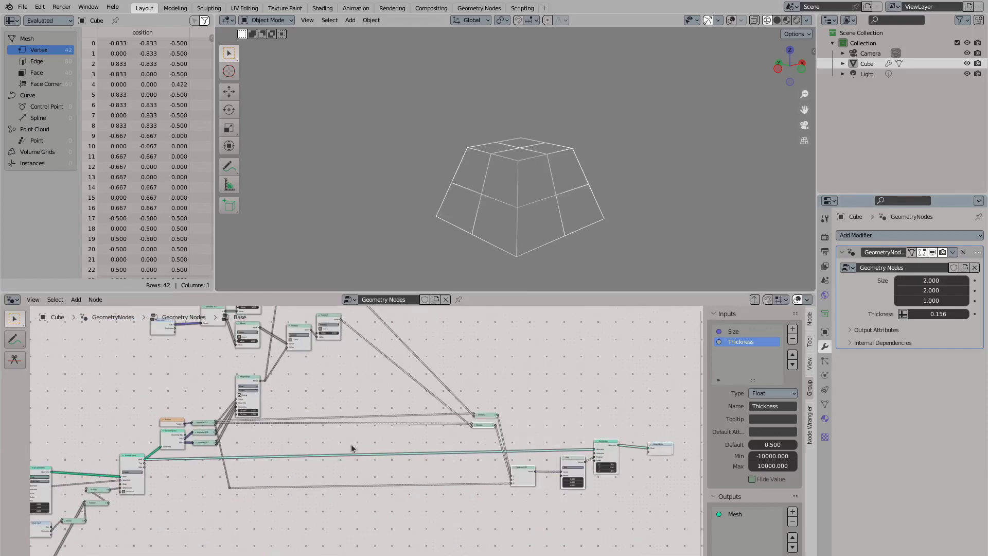
Test the taper with both Divide nodes muted, and undo the muting
key("ctrl+z")
key("ctrl+z")
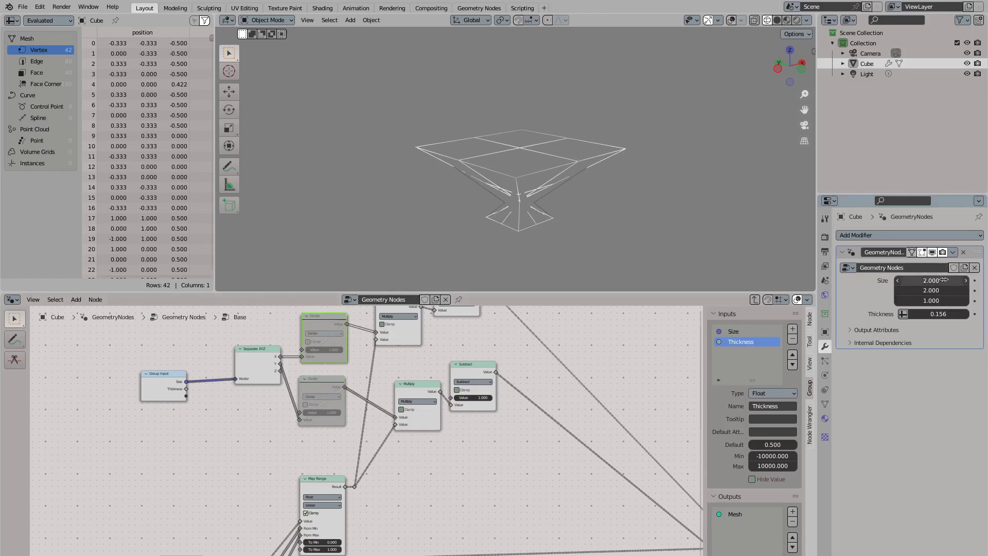
key("ctrl+z")
key("ctrl+z")
key("ctrl+z")
key("ctrl+z")
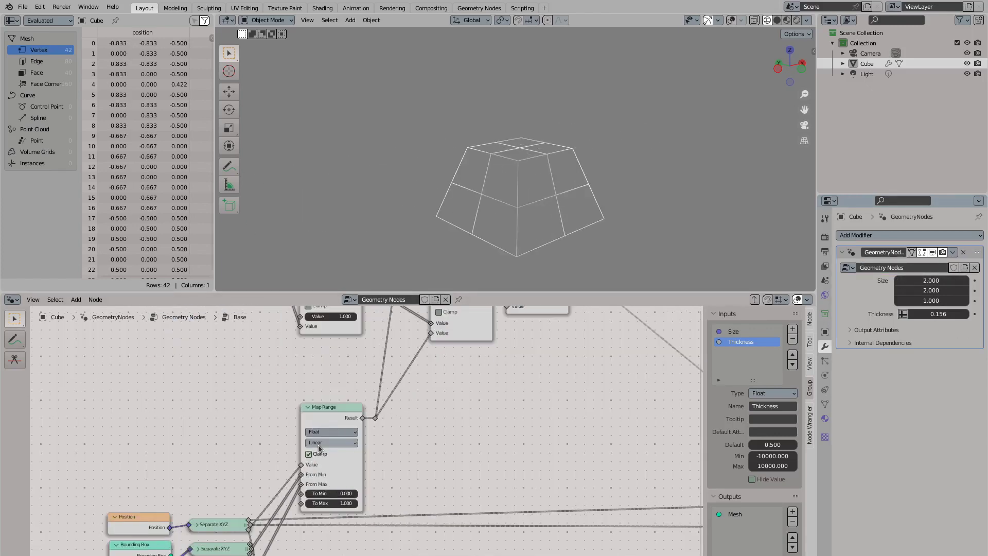
Try the Map Range's To Min at 0.330 with Size X at 2.590, and undo both changes
left_click(319, 453)
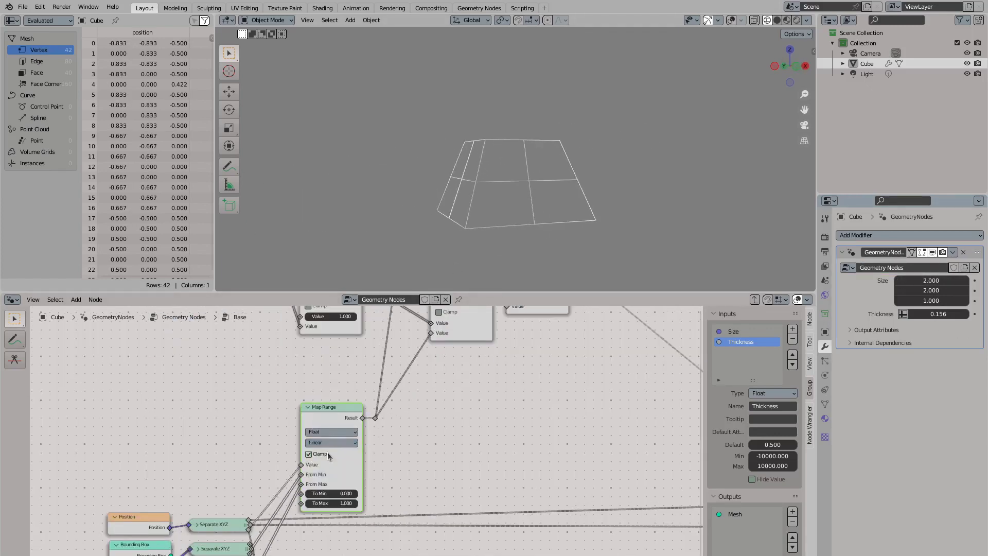
scroll(330, 456, "up", 1)
left_click_drag(340, 457, 361, 457)
key("ctrl+z")
key("ctrl+z")
key("ctrl+z")
key("ctrl+z")
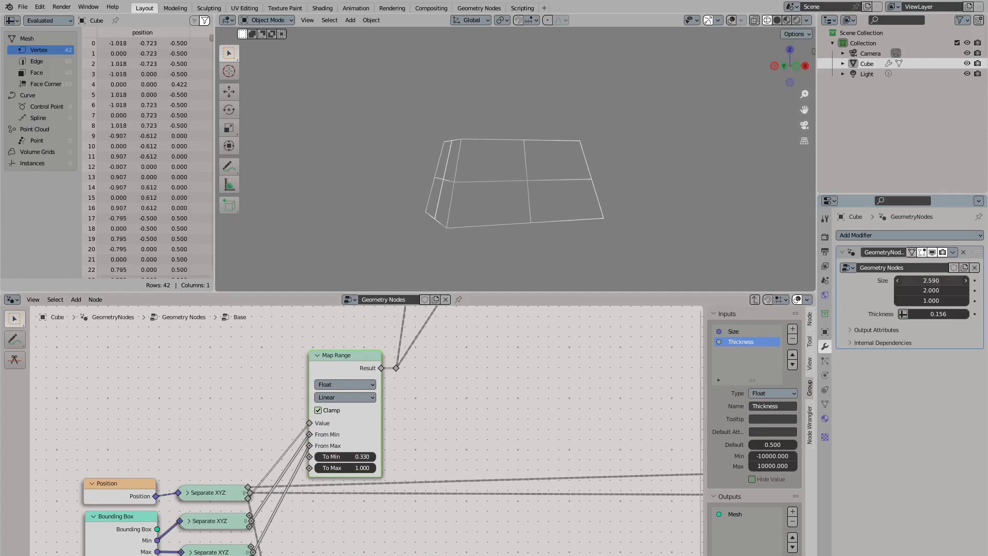
Move the Divide, Multiply and Subtract nodes farther from the Map Range, and set Size X to 8.000
scroll(259, 415, "down", 5)
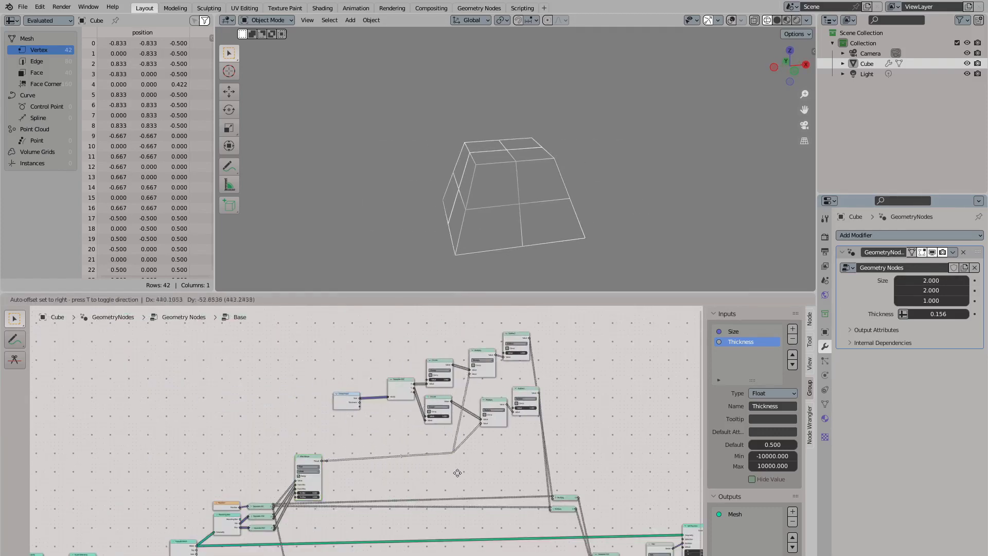
middle_click_drag(456, 470, 411, 463)
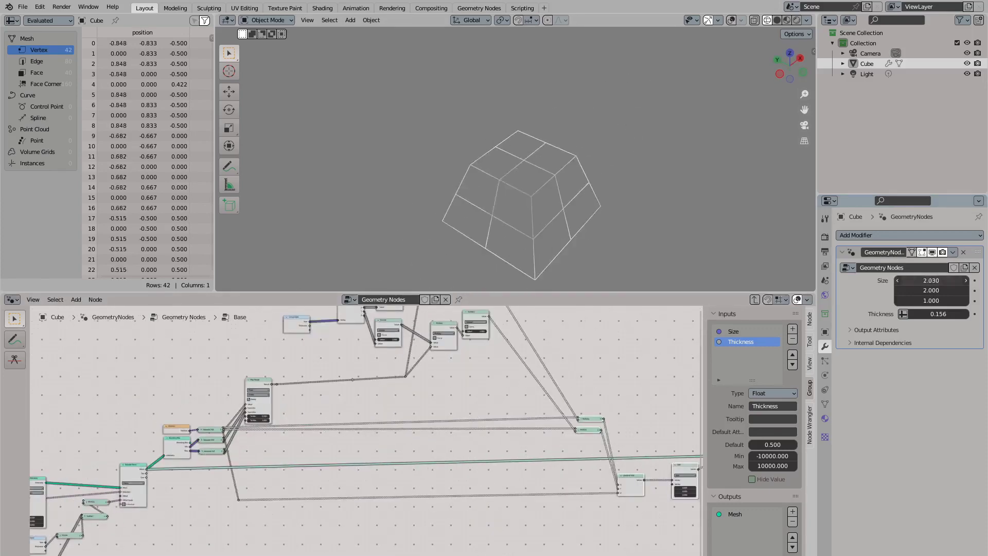
double_click(921, 280)
type("8")
key("Return")
scroll(415, 415, "down", 4)
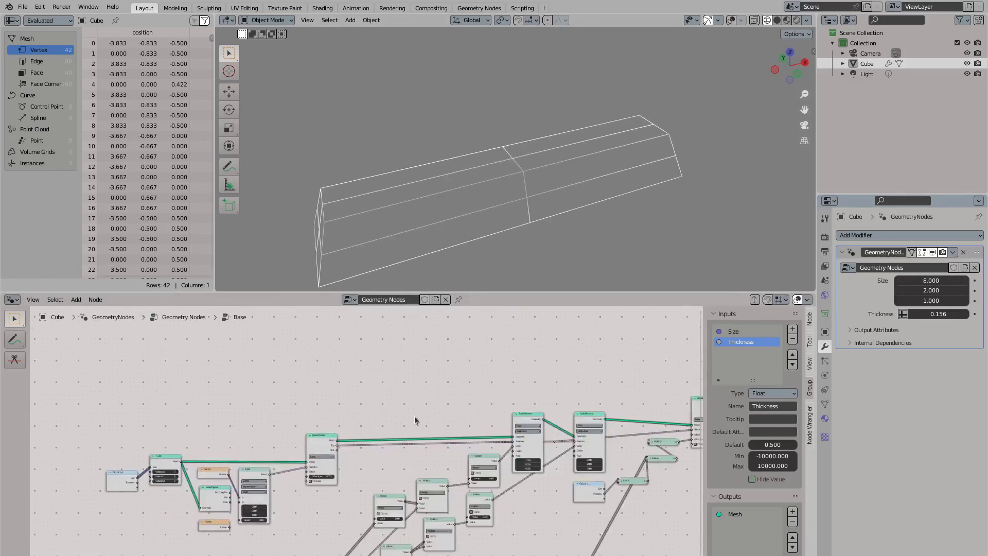
Add a Separate XYZ node fed by Group Input's Size and a Float to Integer node fed by its X output
scroll(218, 380, "up", 6)
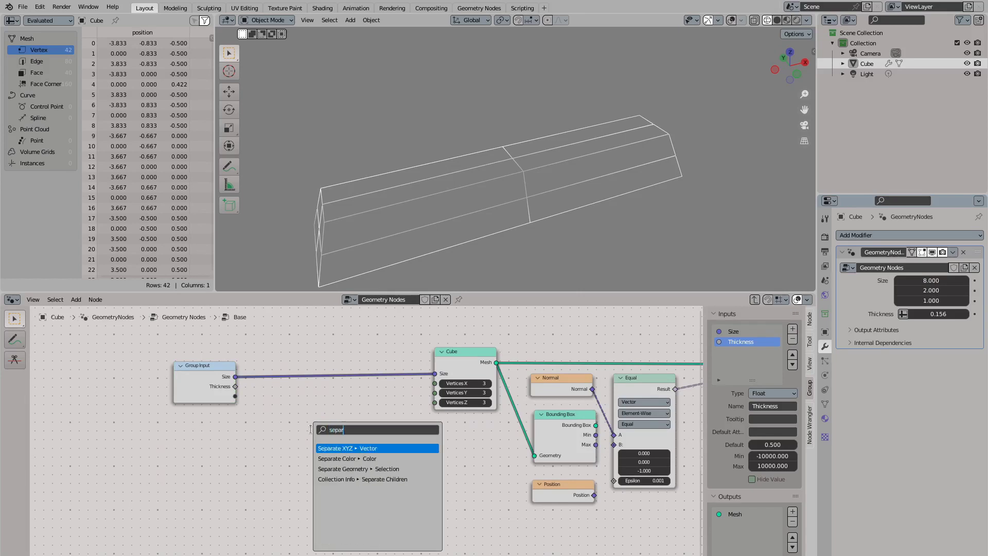
key("Return")
left_click(277, 425)
left_click_drag(337, 432, 387, 412)
type("to in")
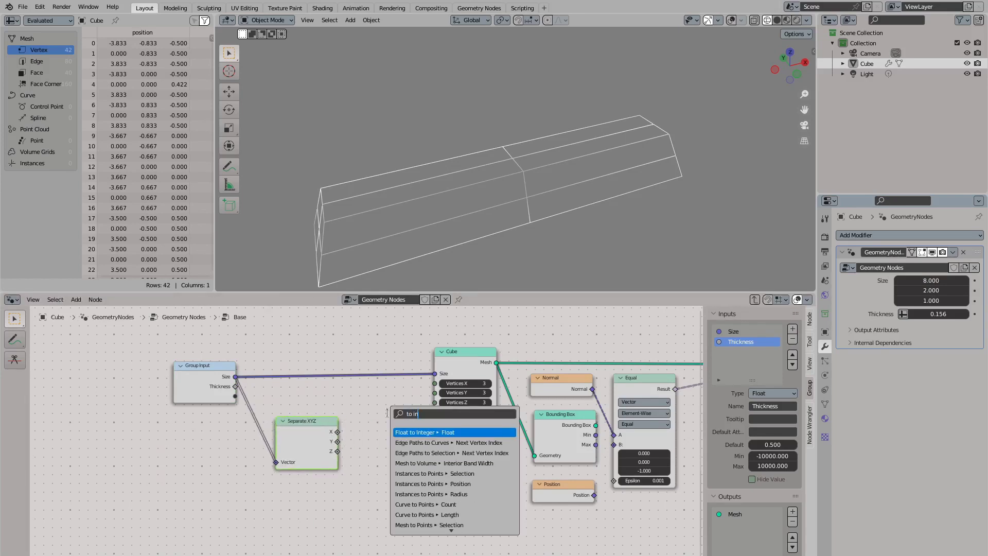
key("Return")
Follow the rounding node with an Add into Cube's Vertices X, and duplicate both nodes to link Y to Vertices Y
left_click_drag(196, 366, 110, 364)
left_click_drag(303, 421, 200, 410)
left_click_drag(339, 406, 237, 442)
type("add")
key("Return")
key("shift+d")
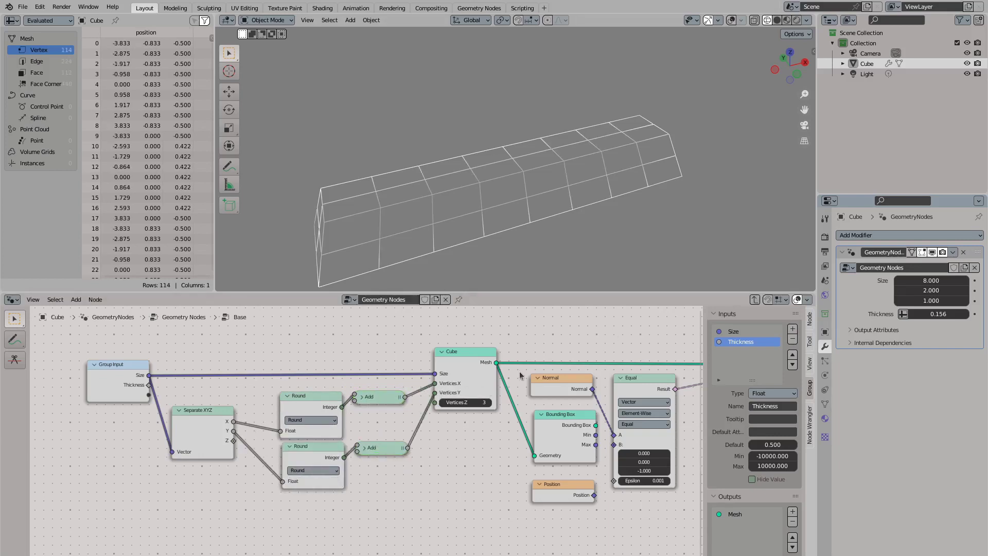
Duplicate the Round and Add pair for the Z output and connect it to Cube's Vertices Z
middle_click_drag(520, 375, 702, 358)
left_click_drag(353, 346, 211, 354)
left_click_drag(592, 386, 467, 385)
key("shift+d")
left_click(324, 429)
left_click_drag(556, 482, 649, 386)
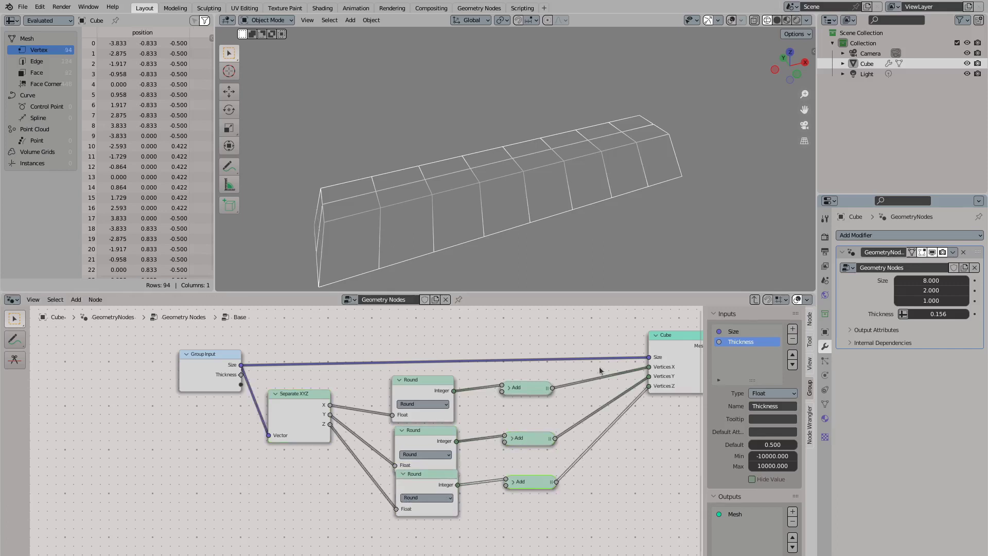
Expand the Z branch's Add node, move its Round node down beside it, and set the Add value to 1.000
key("h")
scroll(418, 394, "down", 1)
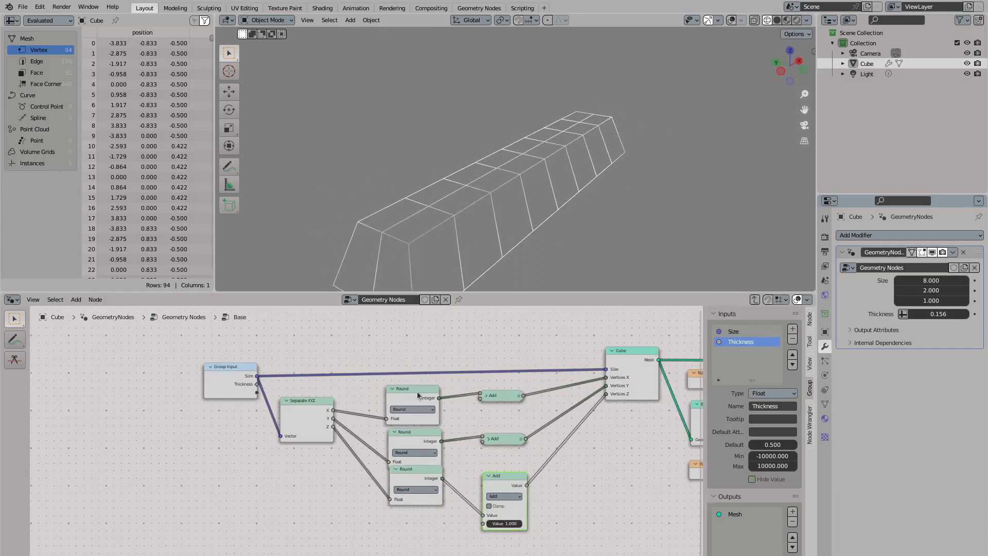
left_click_drag(396, 474, 399, 497)
scroll(504, 523, "up", 1, "ctrl")
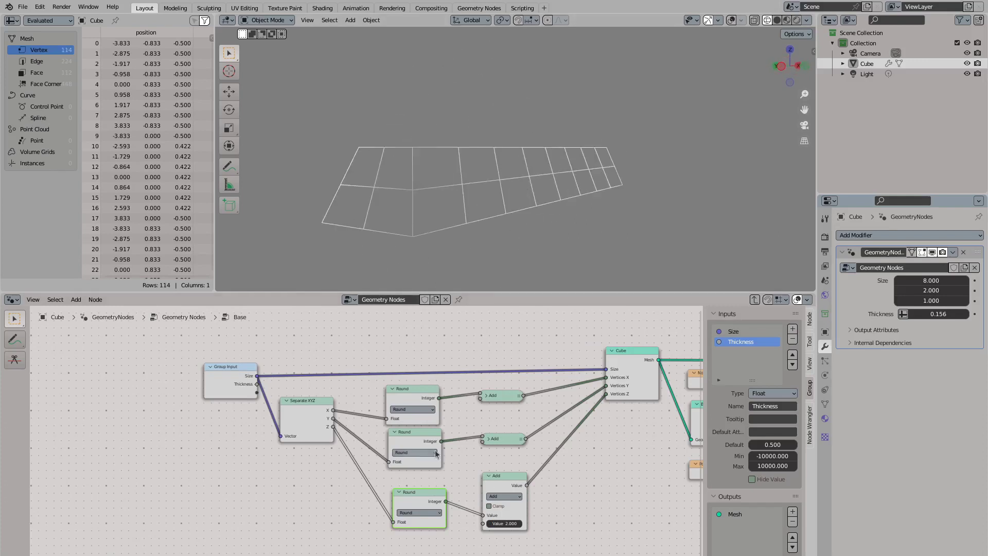
key("Return")
Insert a Multiply node between the X branch's Add and Vertices X, and duplicate it into the Y and Z branches
left_click_drag(523, 395, 556, 352)
key("Escape")
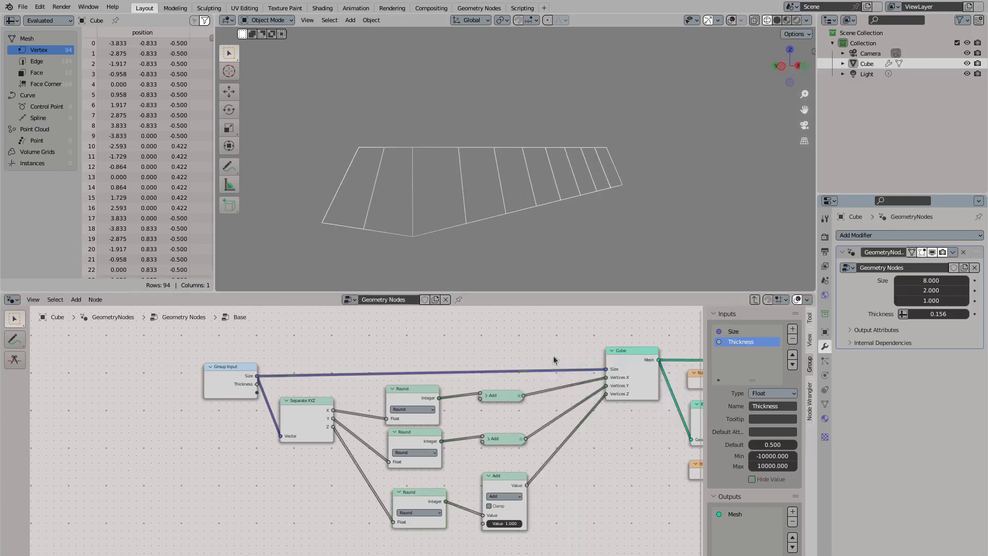
left_click_drag(523, 395, 561, 418)
type("multiply")
key("Return")
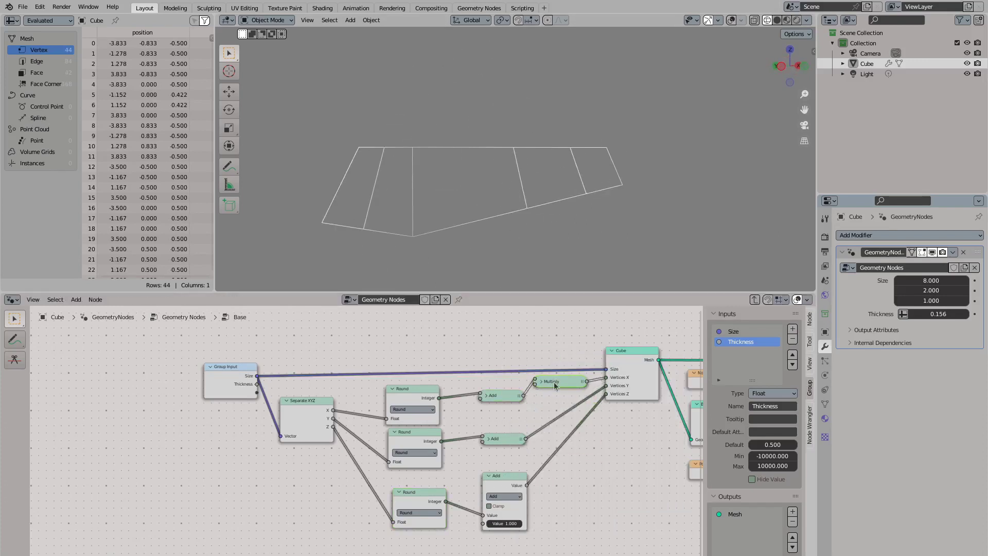
key("shift+d")
left_click(562, 427)
left_click(592, 486)
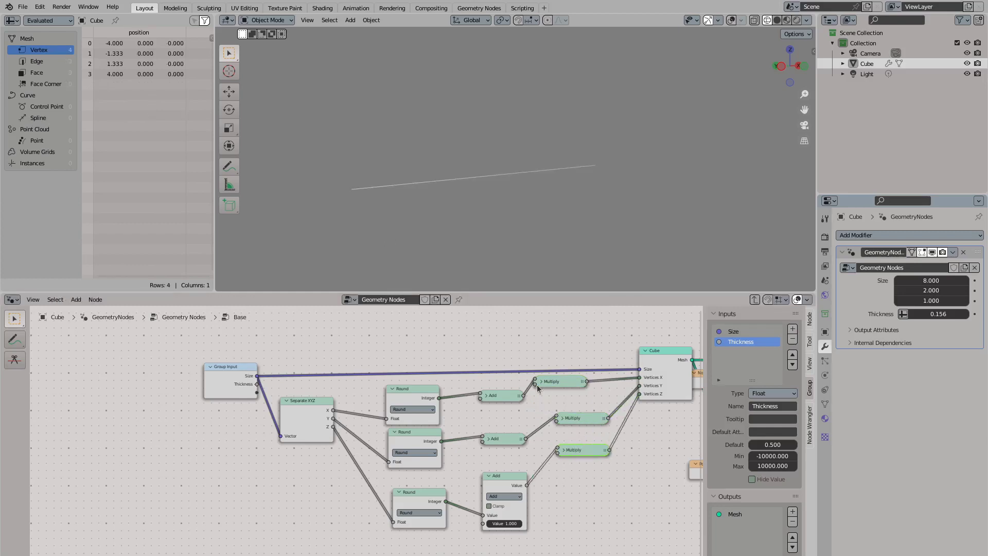
Expose the X branch Multiply's second value as an Integer group input named Resolution
left_click_drag(536, 384, 257, 393)
left_click(772, 393)
left_click(771, 411)
double_click(744, 352)
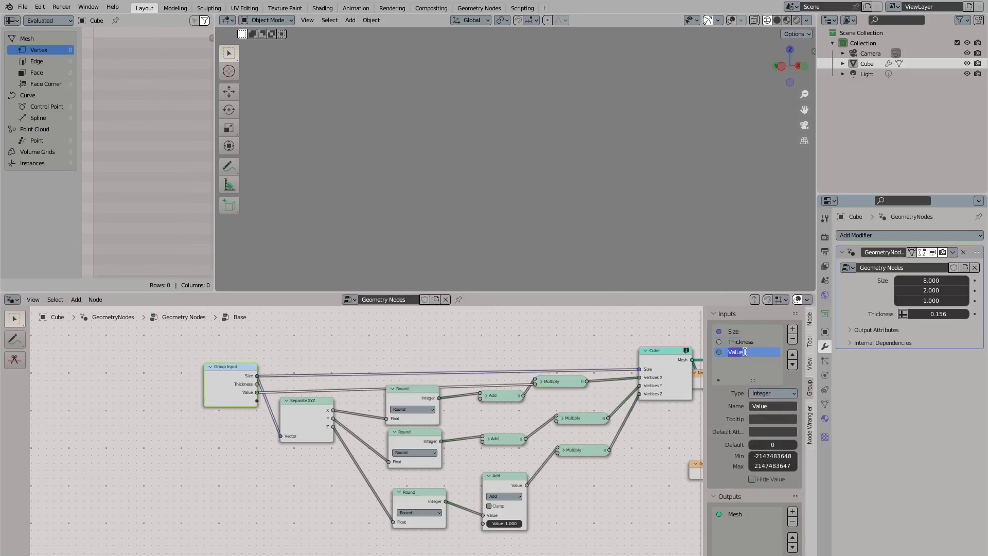
Route Resolution to all three Multiply nodes and adjust Base's Resolution in the parent node tree
left_click_drag(581, 382, 596, 386)
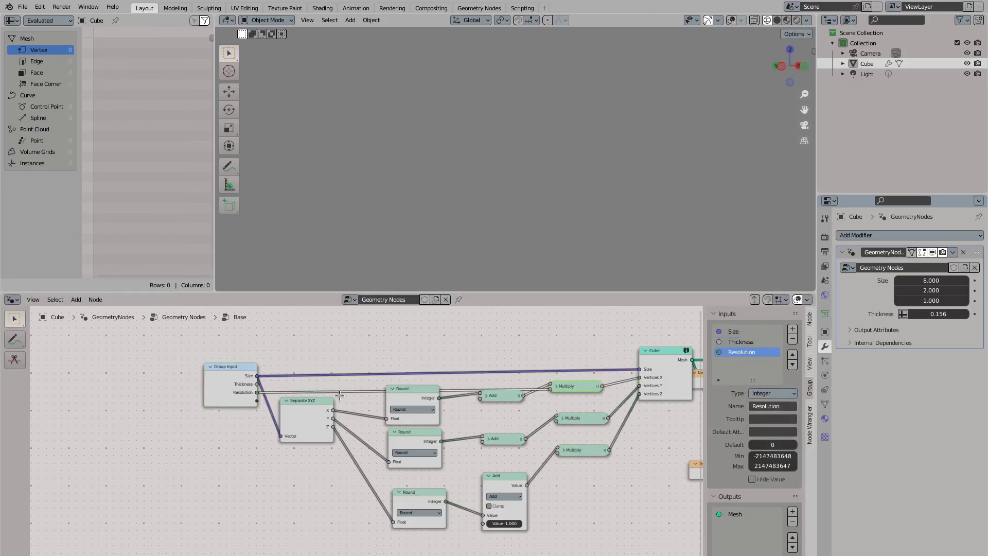
left_click(754, 299)
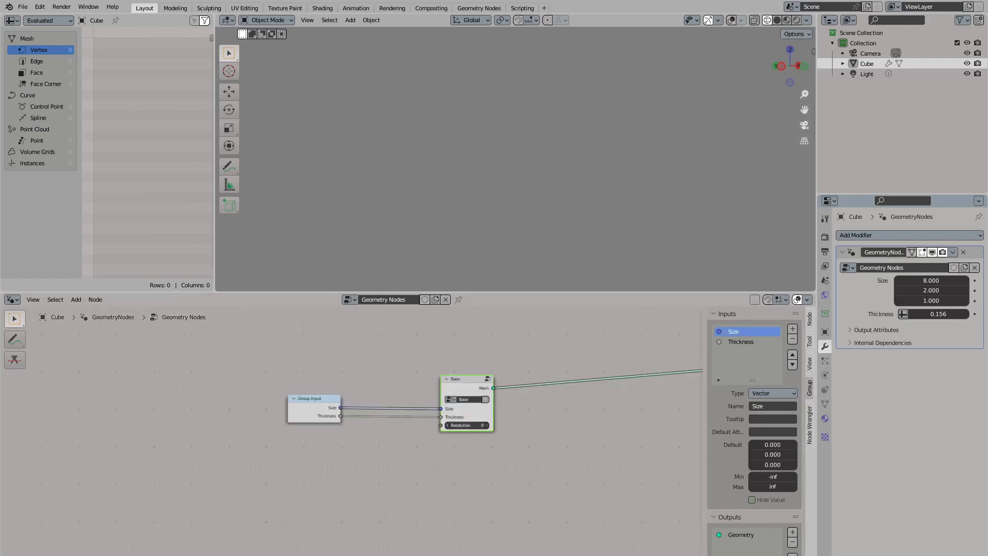
middle_click_drag(536, 187, 545, 286)
key("Tab")
Expand the X and Y branches' Add nodes, test different Size Y values, and set Size Y back to 2.000
left_click(488, 439)
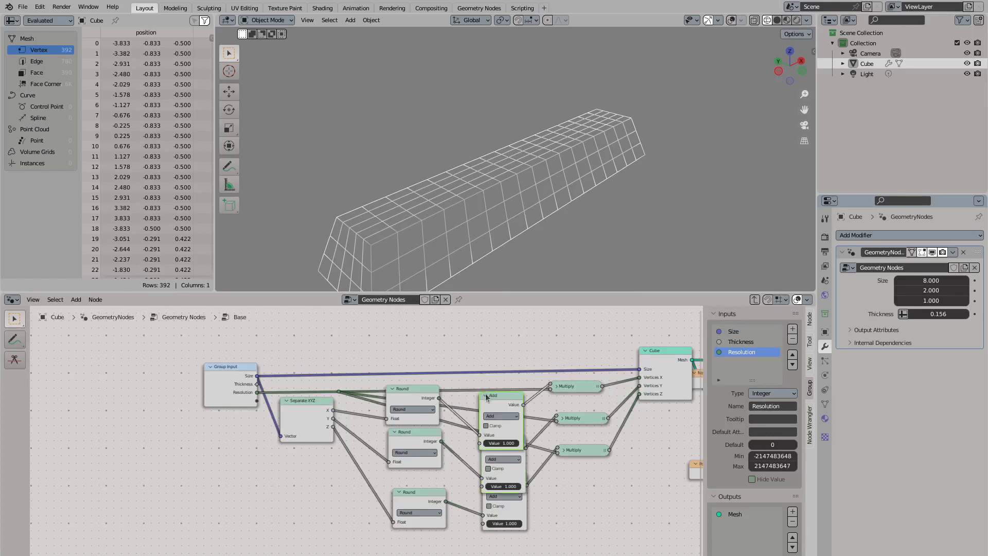
left_click_drag(904, 291, 923, 290)
middle_click_drag(566, 231, 593, 394)
left_click(922, 290)
type("2")
key("Return")
scroll(593, 395, "down", 5)
scroll(443, 402, "up", 5)
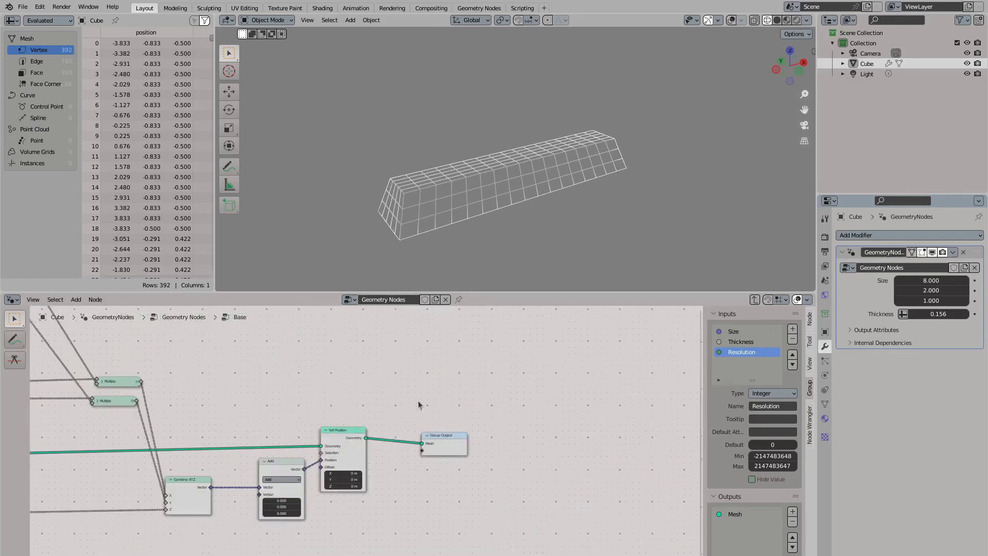
Deselect the cube, move Group Output away from Set Position, and shift the taper node cluster to open space in the tree
left_click(447, 263)
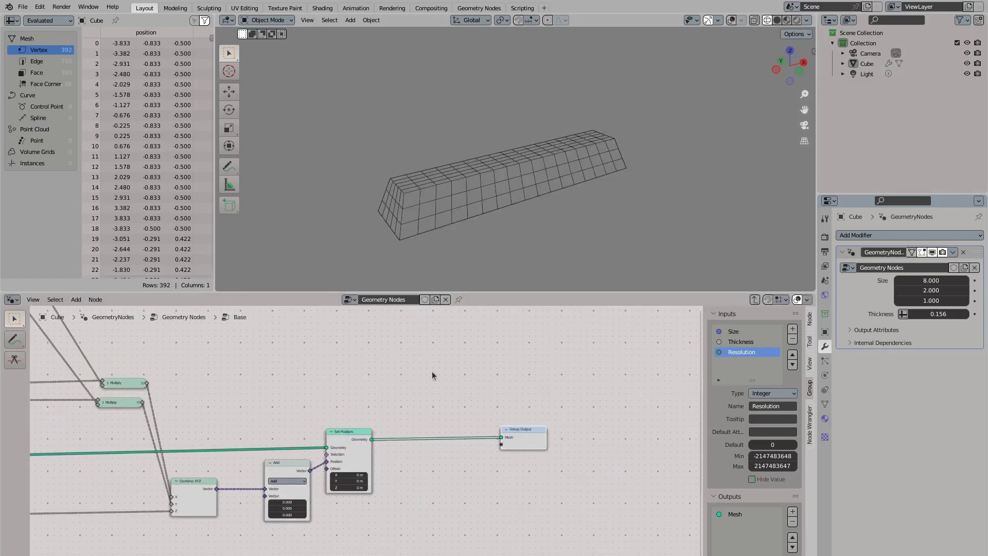
scroll(252, 403, "down", 5)
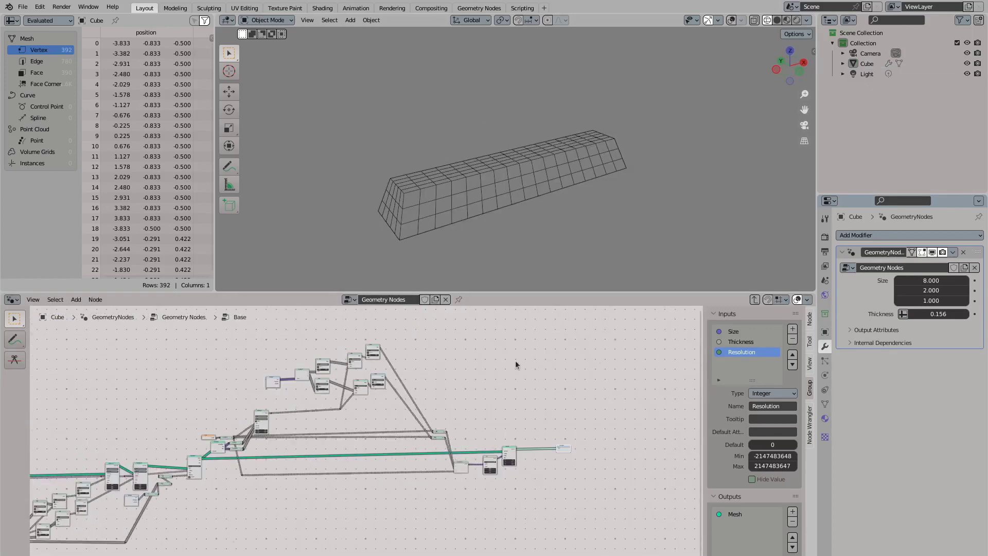
left_click_drag(219, 520, 218, 520)
key("g")
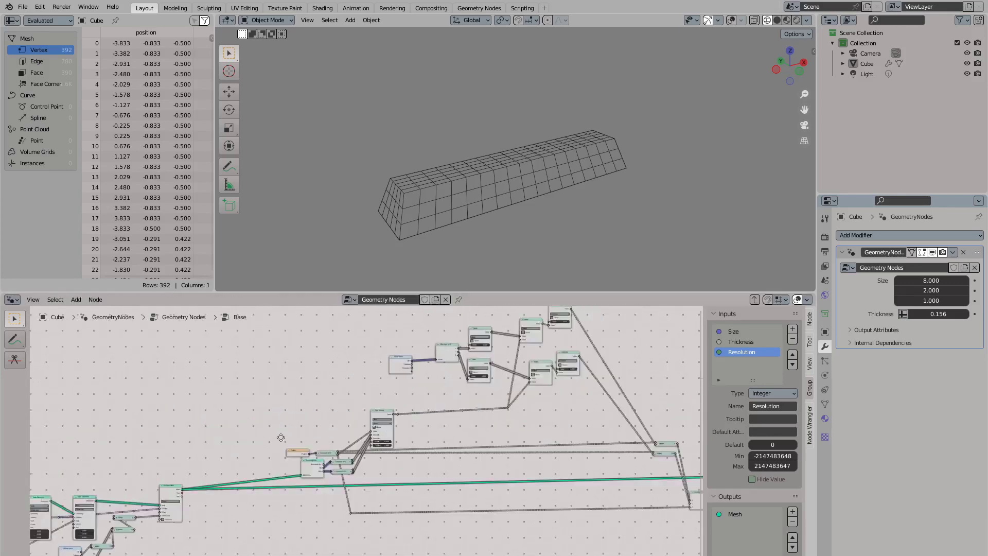
left_click(467, 520)
scroll(342, 399, "up", 2)
right_click(342, 399)
key("Escape")
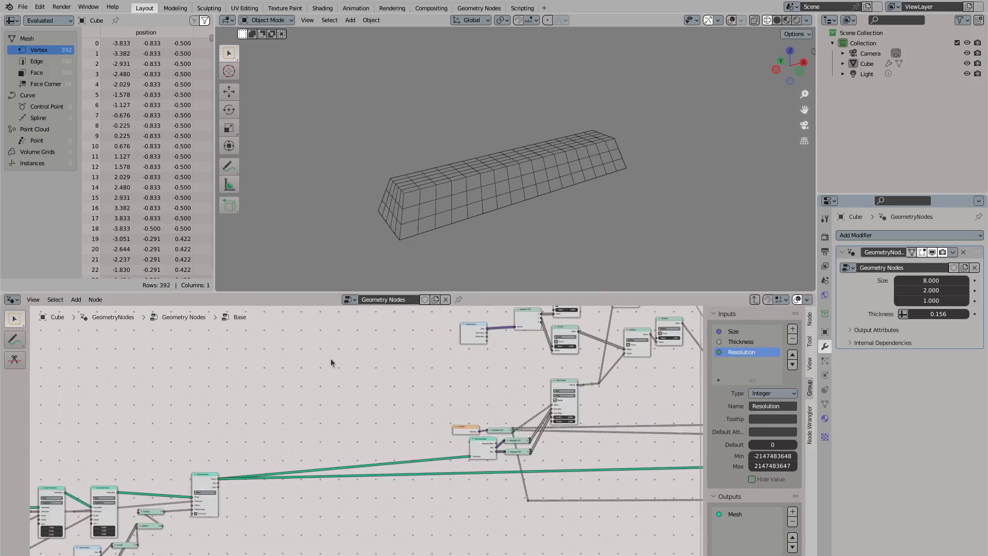
left_click(22, 7)
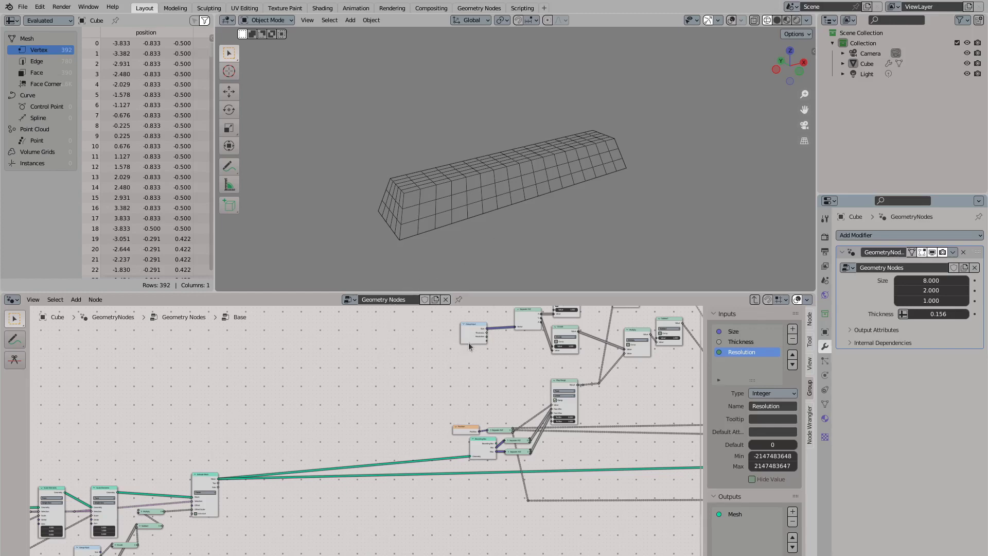
Insert the SmoothGeometry node group into the mesh link between Extrude Mesh and Set Position
key("shift+a")
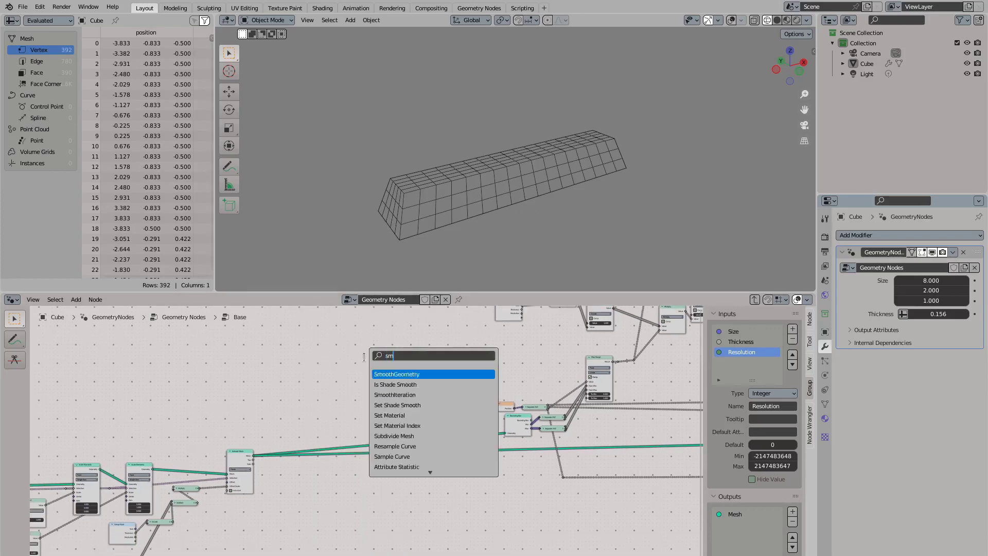
left_click(385, 366)
left_click(406, 486)
scroll(406, 487, "up", 4)
left_click_drag(443, 498, 465, 411)
key("ctrl+z")
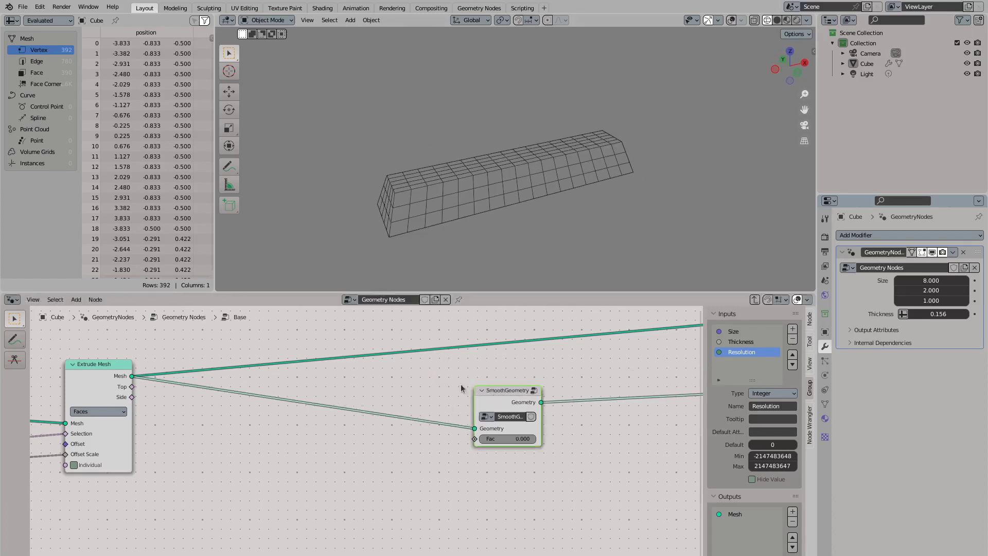
scroll(461, 384, "down", 2)
left_click_drag(514, 332, 498, 388)
Add a Bounding Box node fed by the Extrude Mesh output and split its Min and Max with two Separate XYZ nodes
key("shift+a")
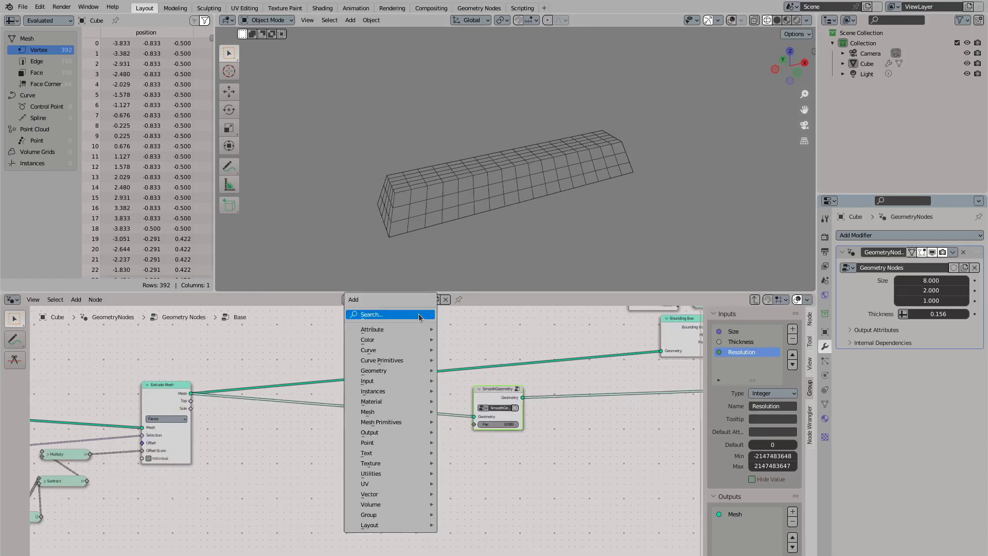
left_click(420, 315)
type("bound")
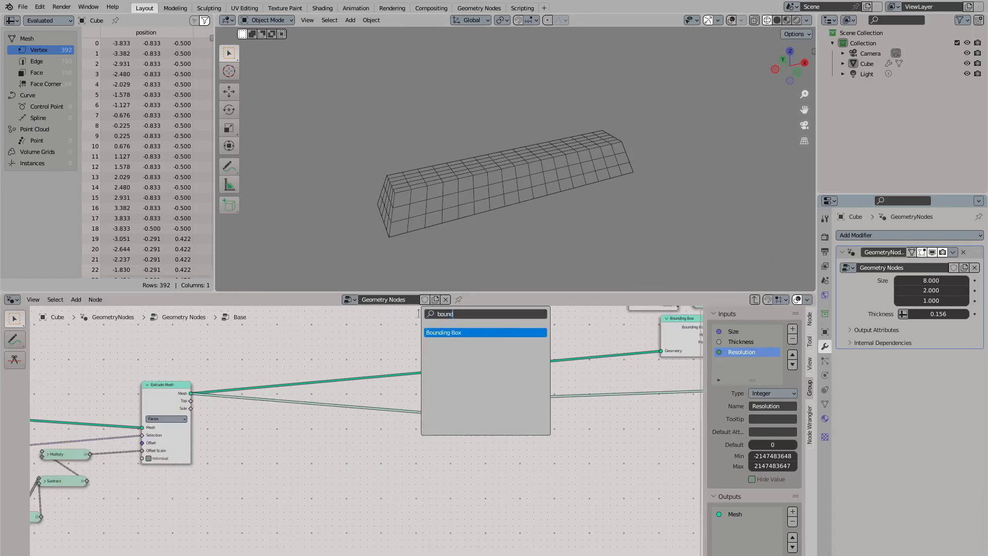
key("Return")
left_click(237, 476)
type("se")
left_click_drag(262, 475, 319, 515)
left_click(354, 497)
left_click(324, 463)
left_click(389, 478)
left_click(330, 515)
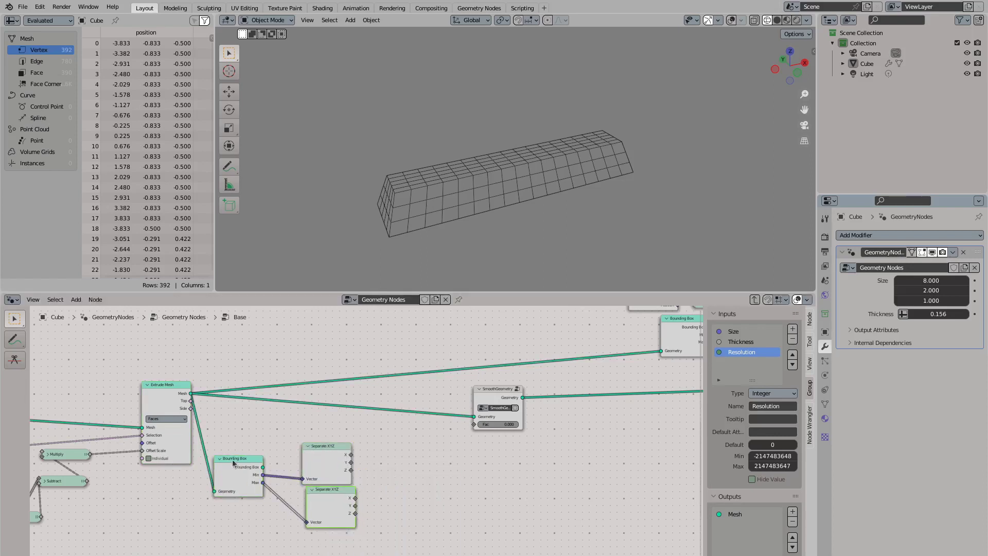
Add a Position node feeding a third Separate XYZ above the new Bounding Box, and collapse the Separate XYZ nodes
key("shift+a")
left_click(247, 366)
left_click(280, 474)
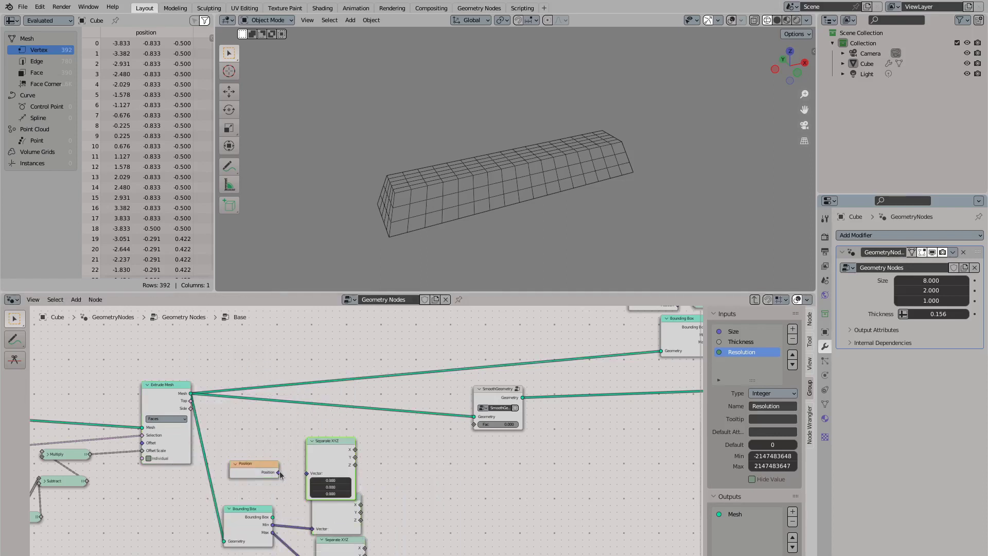
middle_click_drag(319, 493, 340, 428)
key("h")
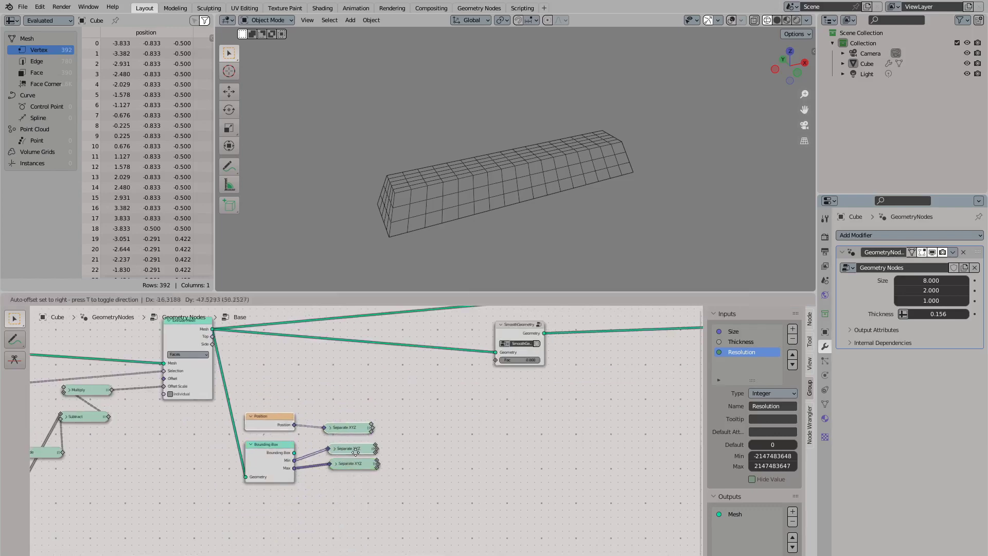
Mute the Set Position node before Group Output
key("shift+a")
left_click(350, 386)
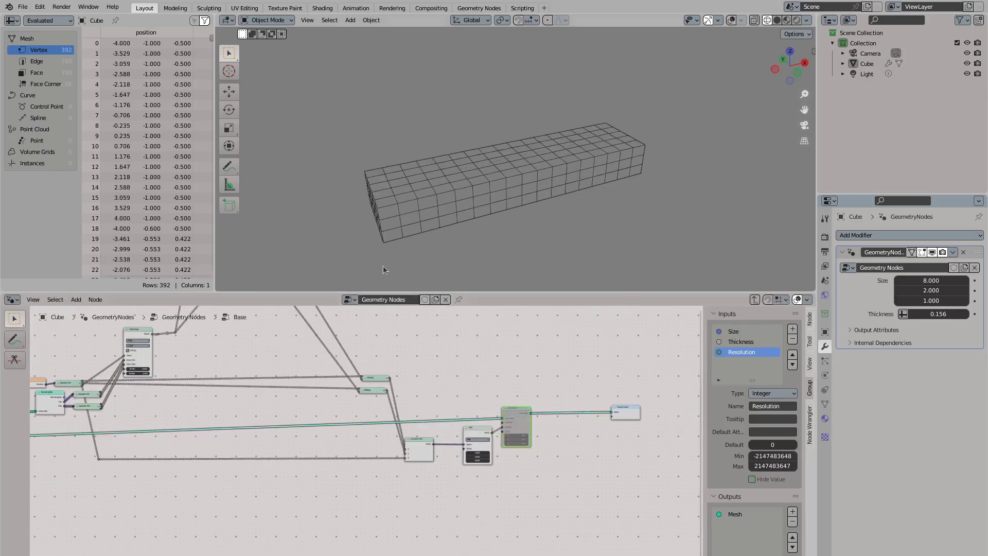
scroll(293, 450, "up", 4)
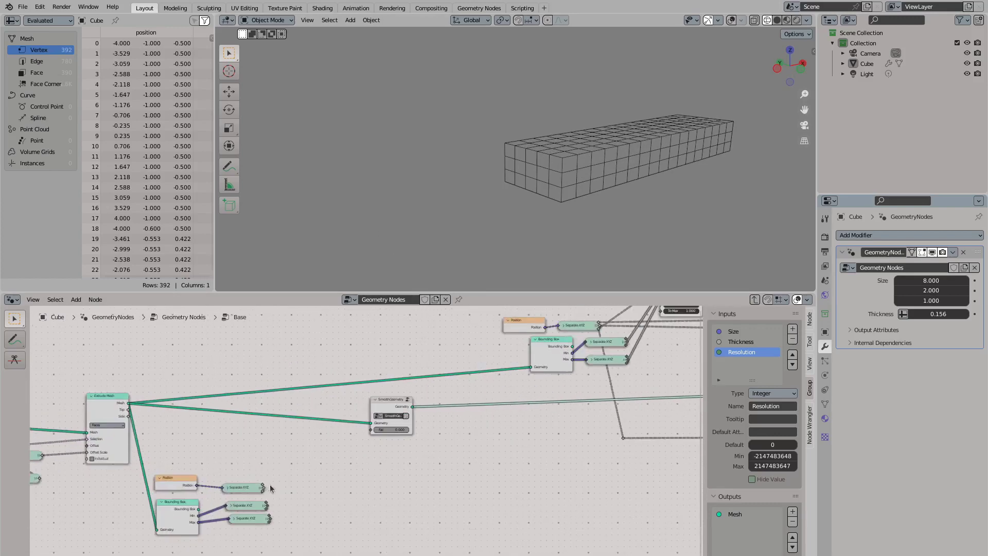
Try driving SmoothGeometry's Fac with an Equal comparison of position and bounding box minimum, raising its Epsilon to 2.111
key("shift+a")
type("comap")
key("Return")
scroll(329, 461, "up", 2)
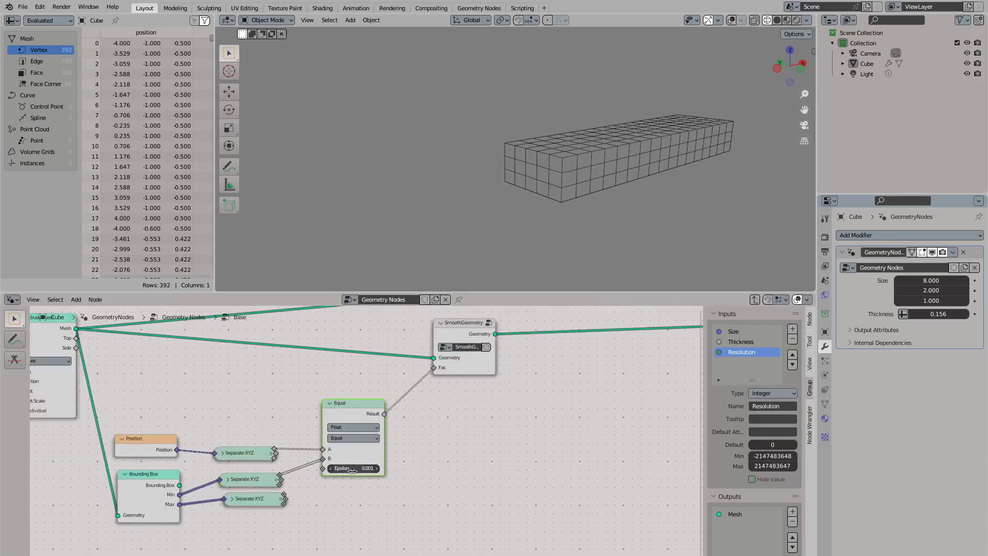
left_click_drag(346, 470, 386, 469)
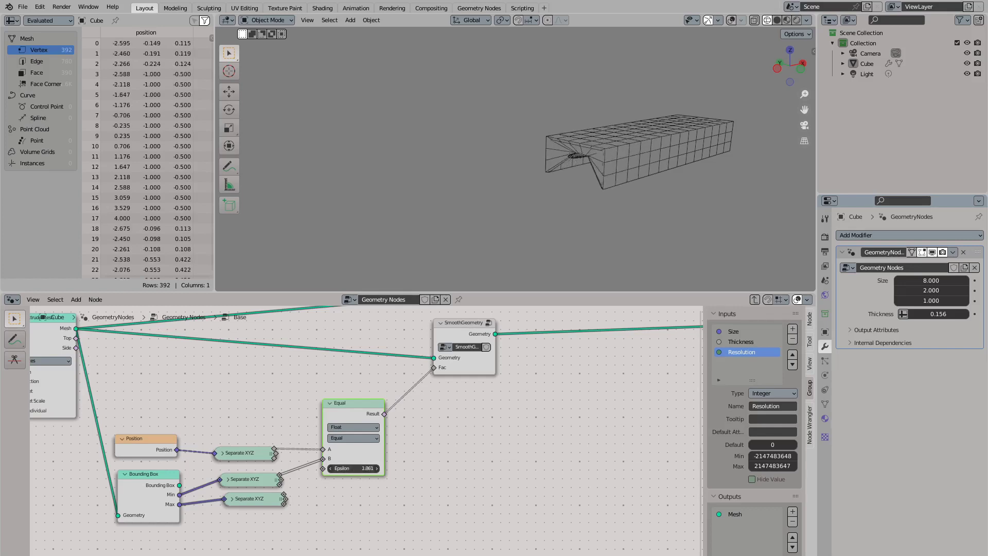
Try adding another node from Equal's Result, and undo back to before the comparison was added
left_click_drag(384, 413, 447, 418)
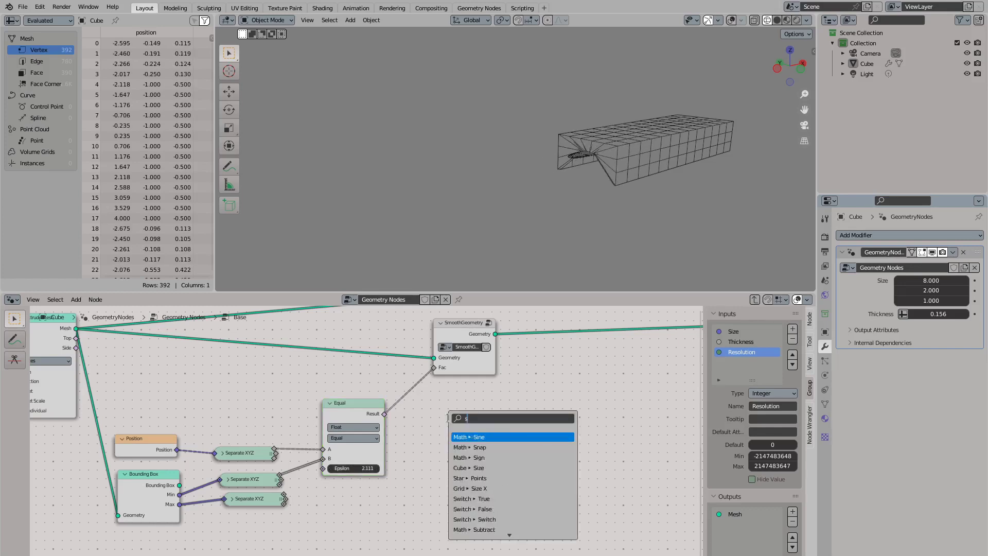
key("Return")
left_click(464, 422)
key("ctrl+z")
key("ctrl+z")
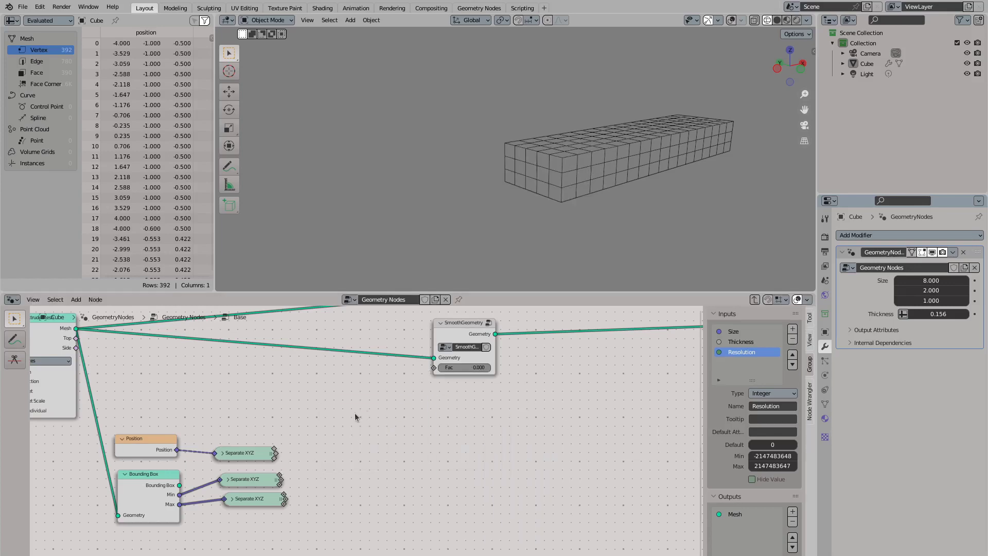
key("shift+a")
type("map range")
key("Return")
left_click(360, 397)
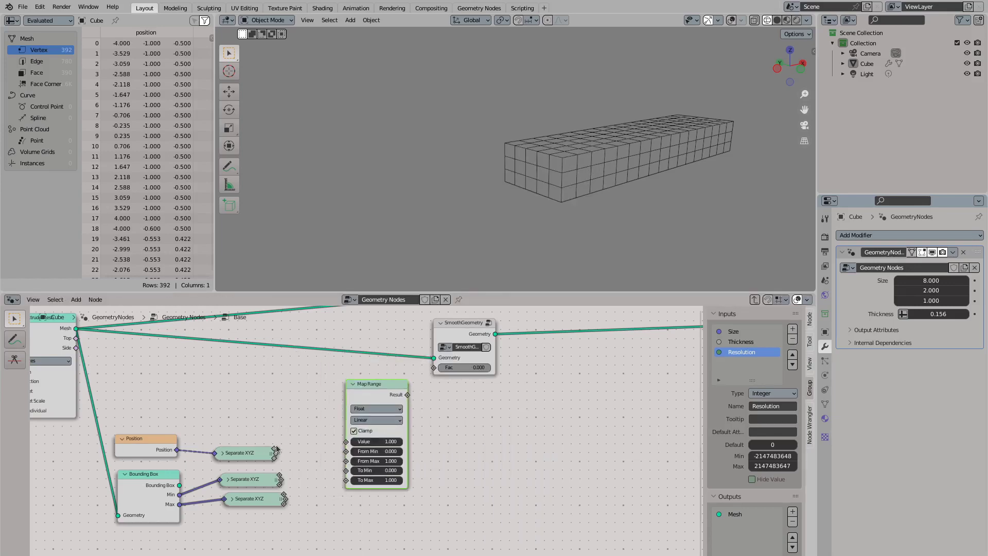
key("ctrl+z")
Add a Normal node in the open space between Extrude Mesh and SmoothGeometry
key("Home")
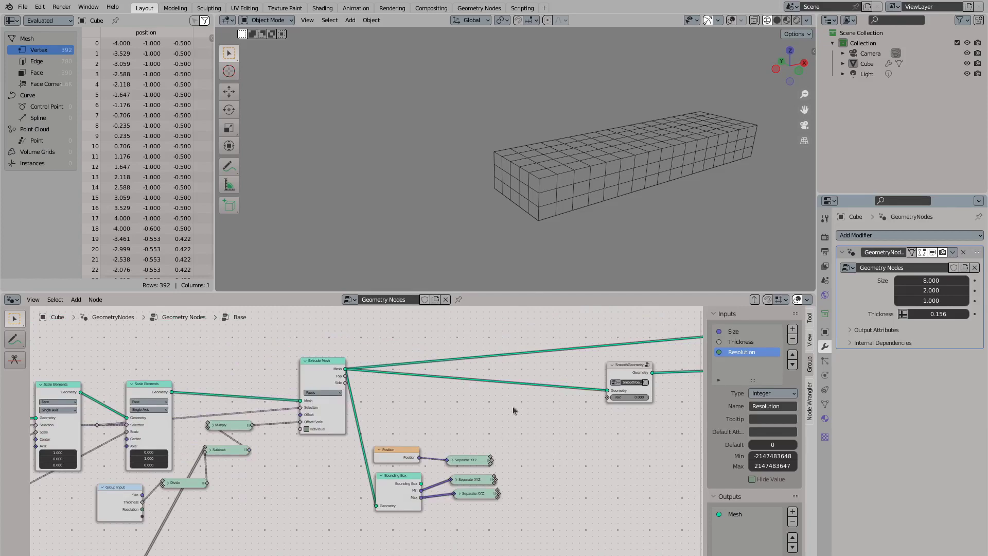
middle_click_drag(512, 406, 344, 397)
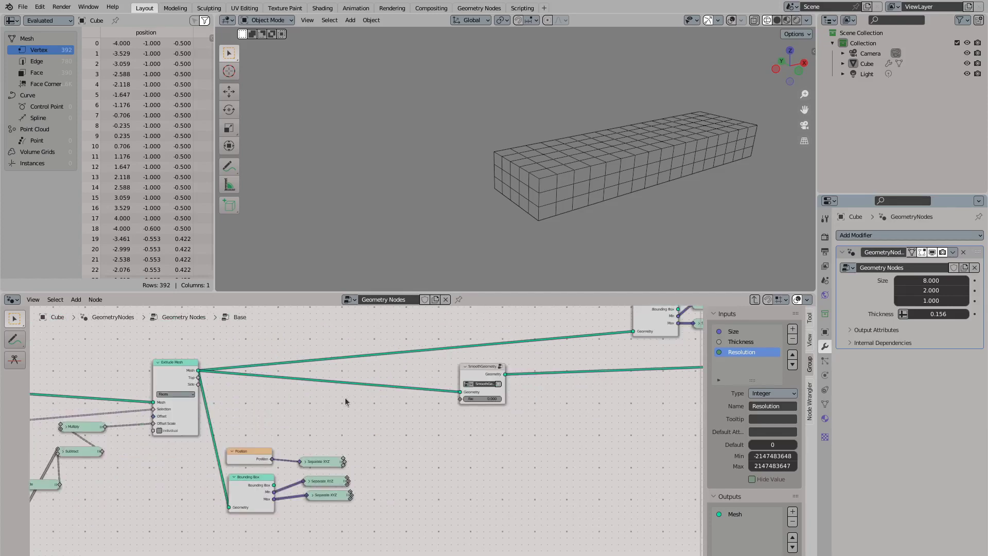
scroll(315, 454, "up", 1)
key("shift+a")
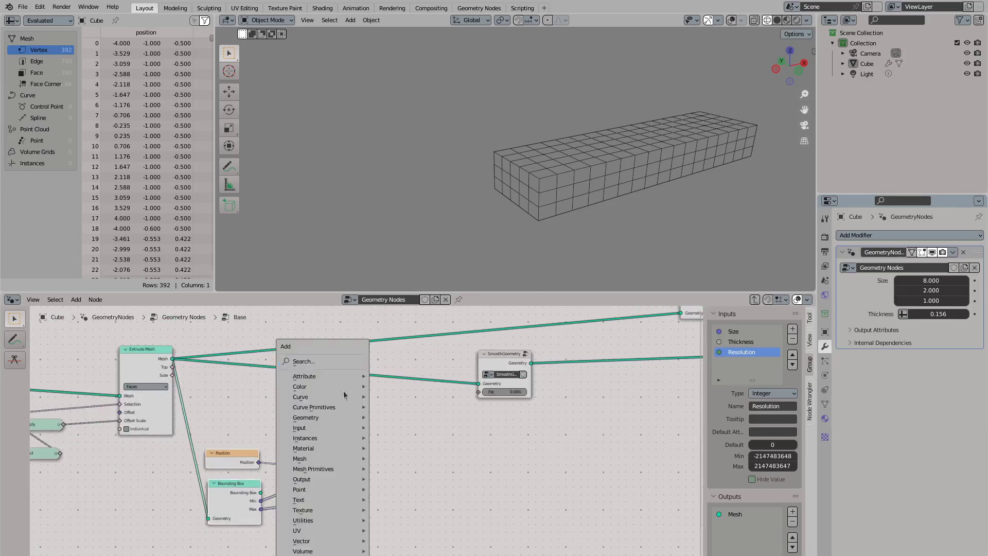
type("normal")
key("Return")
left_click(260, 407)
Compare the normal with the vector 0, 0, 1 using an element-wise Equal comparison node
key("shift+a")
type("s")
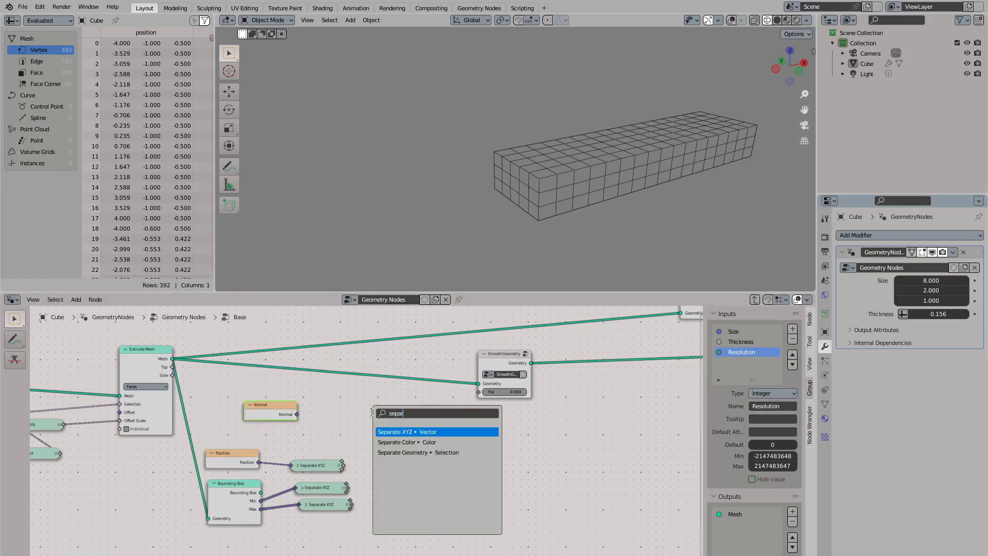
type("epar")
key("BackSpace")
key("BackSpace")
key("BackSpace")
key("BackSpace")
key("BackSpace")
key("Return")
left_click(395, 432)
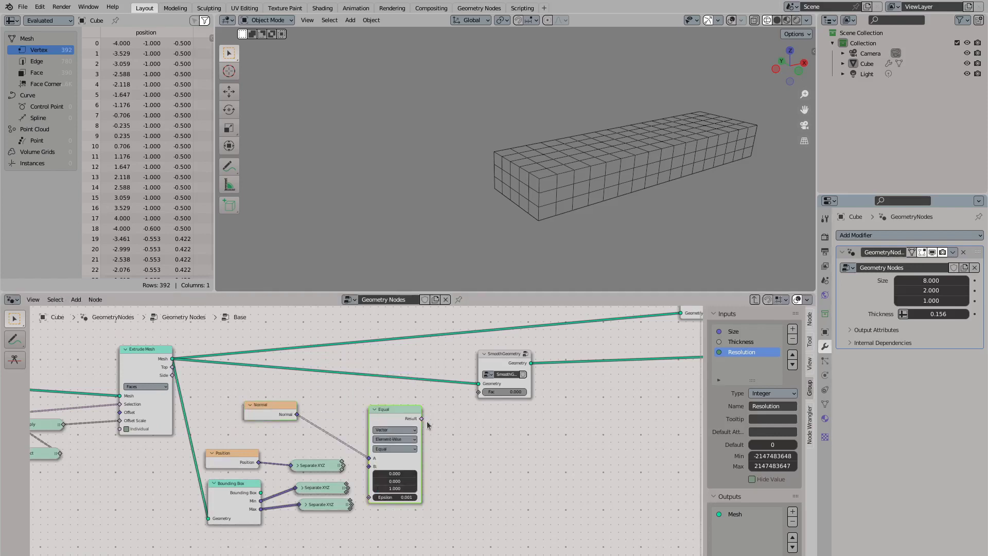
Connect the normal comparison to SmoothGeometry's Fac and raise its Epsilon to about 0.191
left_click_drag(391, 411, 382, 398)
left_click_drag(386, 483, 396, 484)
scroll(592, 196, "up", 4)
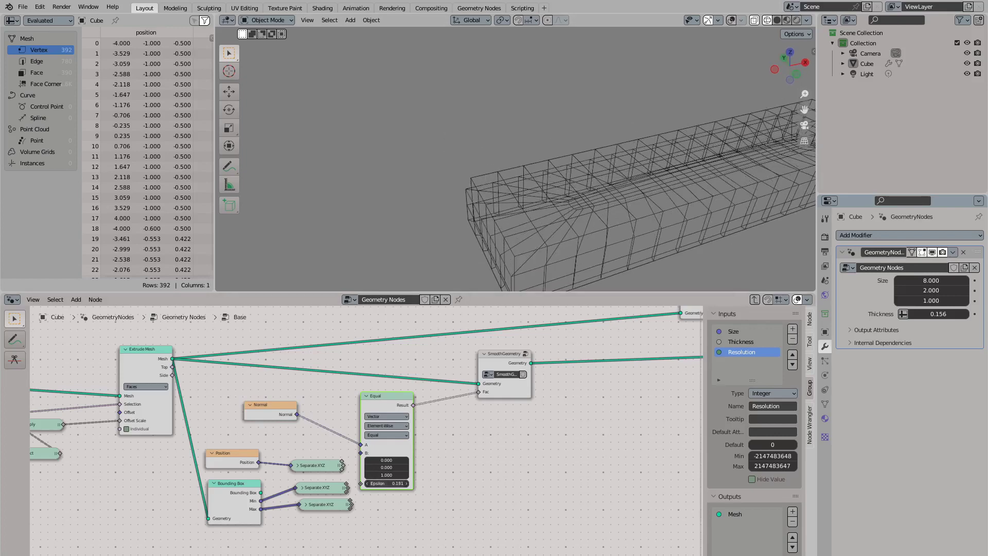
Delete the Equal comparison and the Normal node
key("x")
left_click(271, 415)
key("x")
Move Position and its Separate XYZ up, feed them into a new Map Range, and try adjusting its From Min
left_click_drag(232, 453, 226, 403)
left_click_drag(309, 466, 485, 391)
left_click(422, 448)
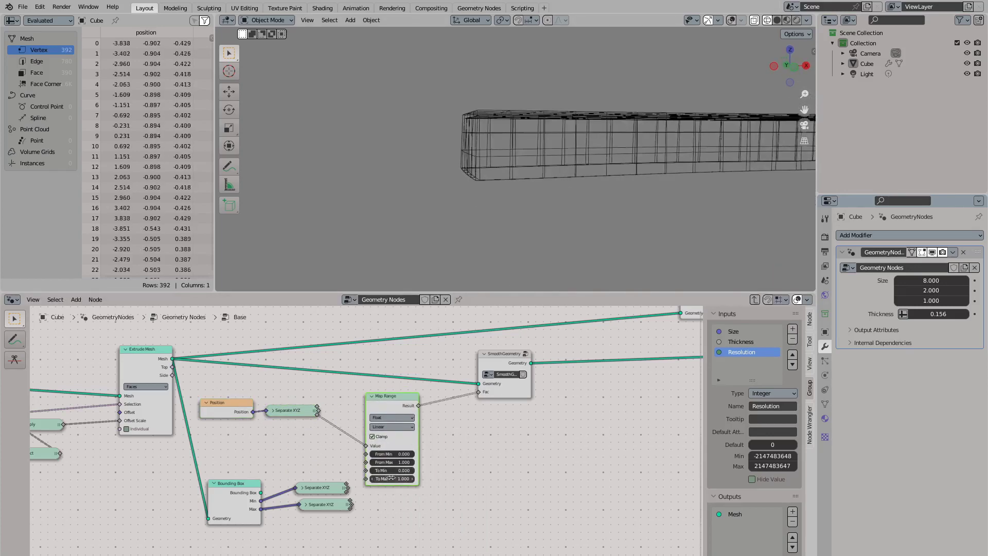
left_click_drag(392, 453, 406, 454)
key("ctrl+z")
key("ctrl+z")
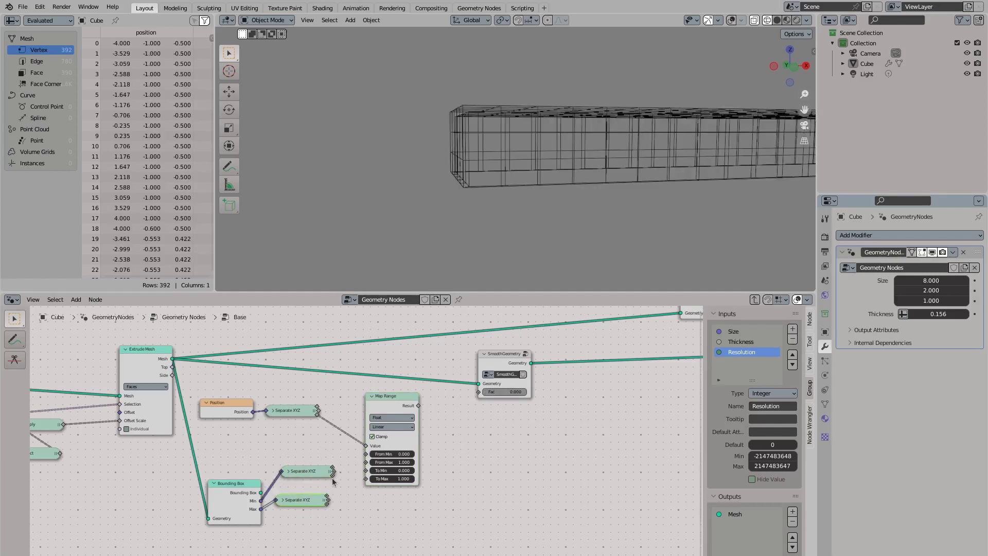
Drive SmoothGeometry's Fac with the Map Range ranged by the bounding box minimum and maximum, and lower To Min below zero
left_click_drag(418, 405, 479, 392)
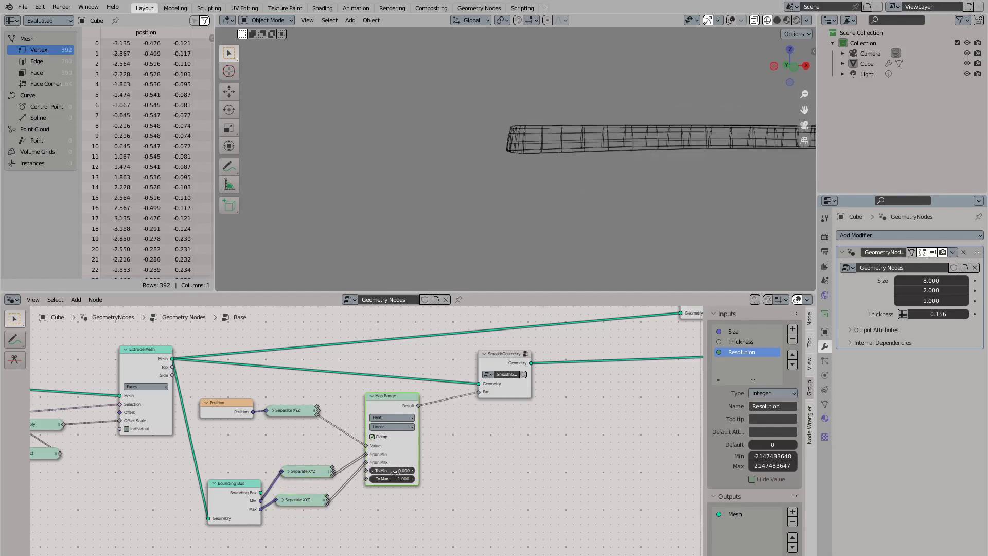
left_click_drag(392, 470, 358, 470)
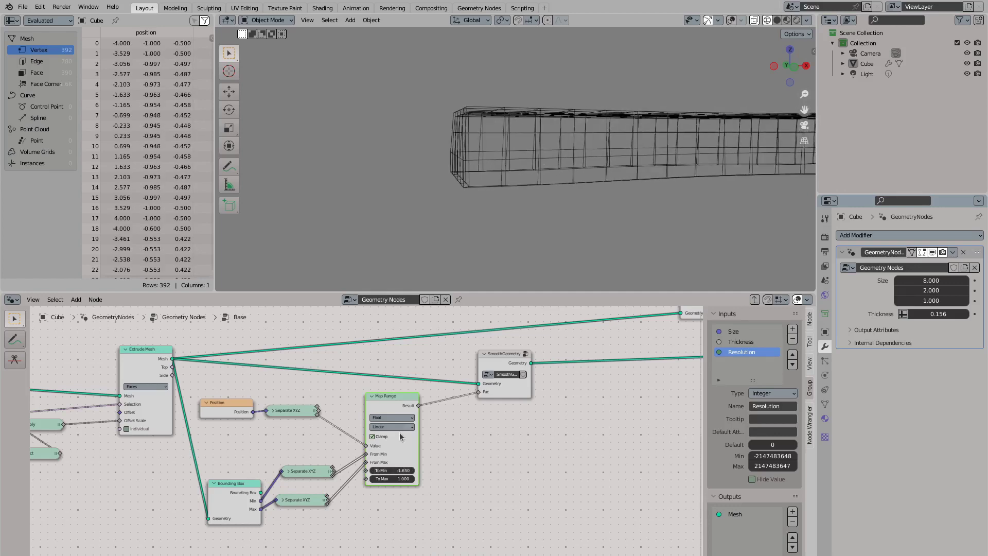
Delete SmoothGeometry with its Position, Bounding Box, Separate XYZ and Map Range helpers, and unmute Set Position
scroll(457, 410, "down", 4)
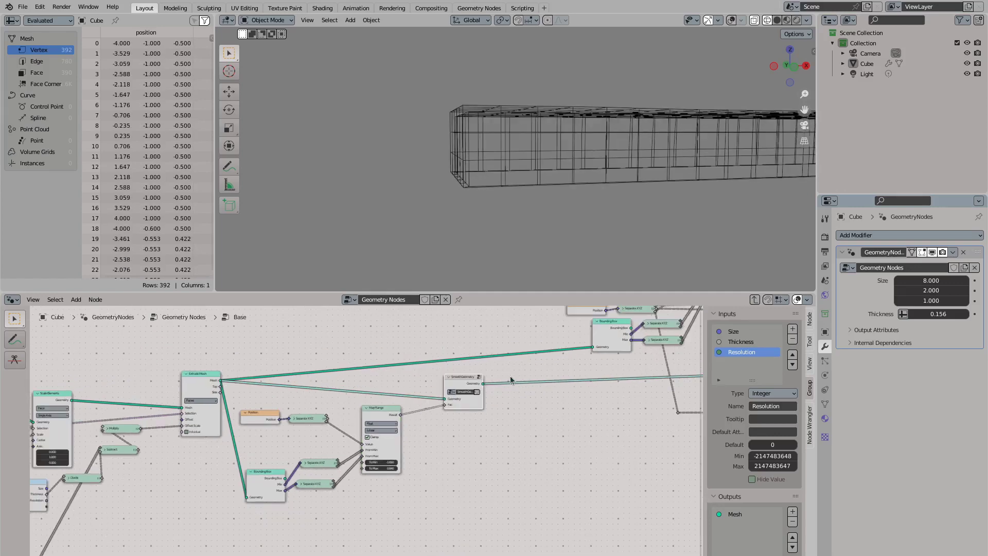
scroll(412, 382, "up", 2)
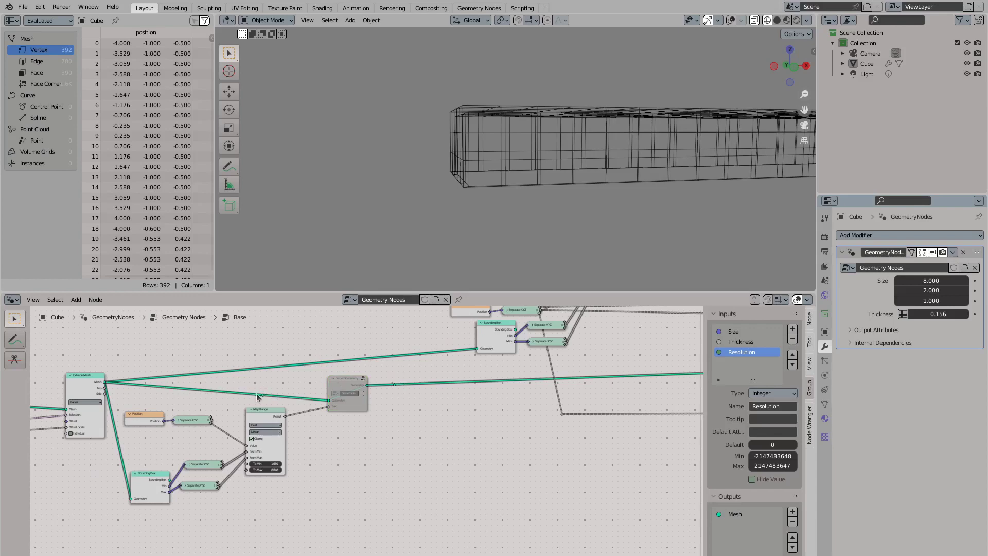
key("x")
scroll(401, 438, "down", 2)
left_click_drag(365, 399, 309, 398)
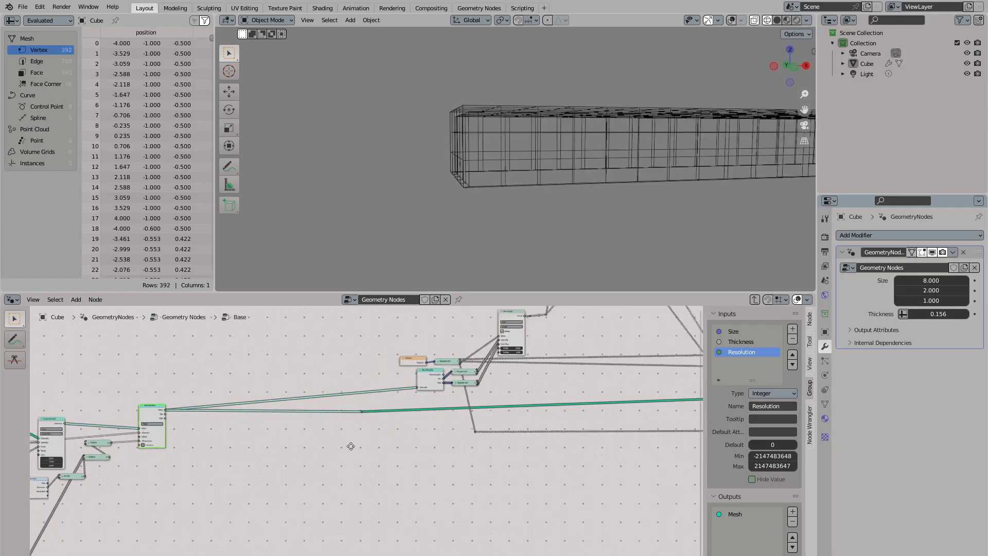
scroll(411, 407, "down", 2)
scroll(461, 403, "up", 5)
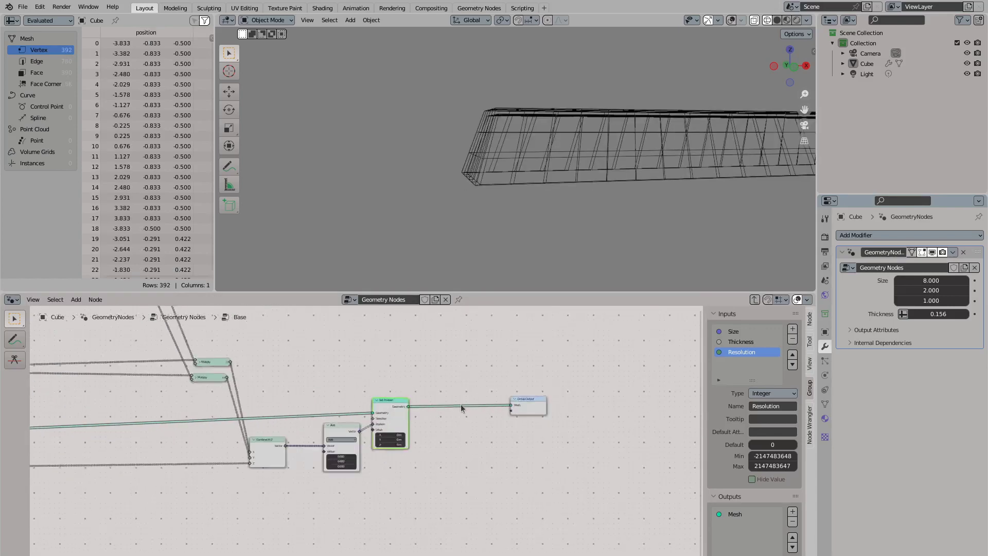
Add a Float Curve node beside the taper's Map Range
key("shift+a")
type("float curve")
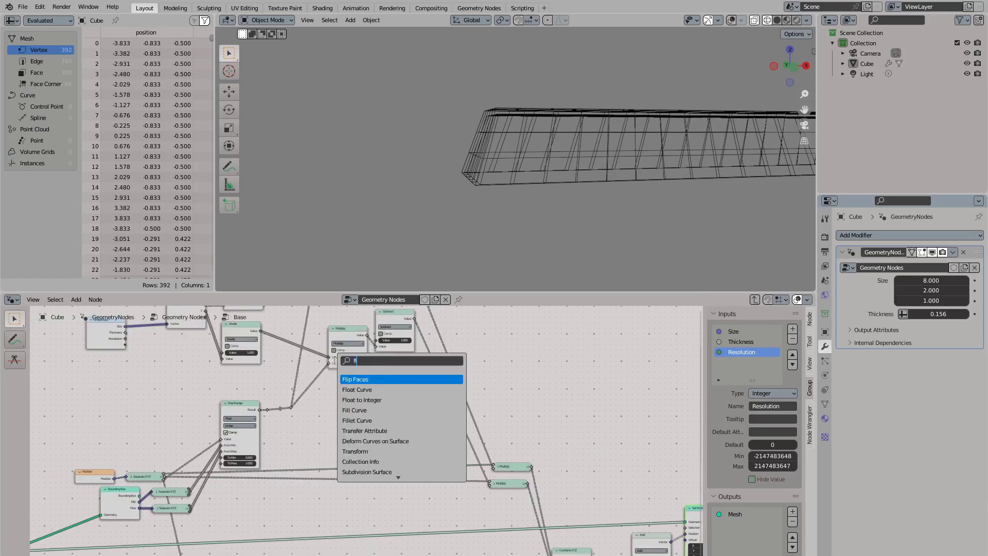
key("Return")
left_click(332, 456)
Make room by shifting the neighbouring nodes, and route the Map Range through the Float Curve into both taper Multiply nodes
scroll(335, 456, "down", 4)
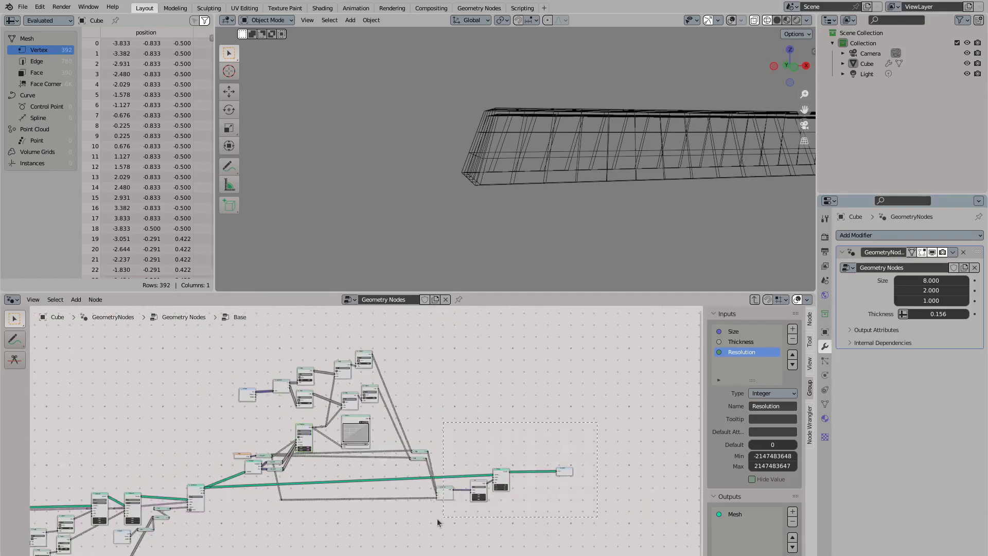
key("g")
left_click(430, 404)
scroll(430, 405, "up", 5)
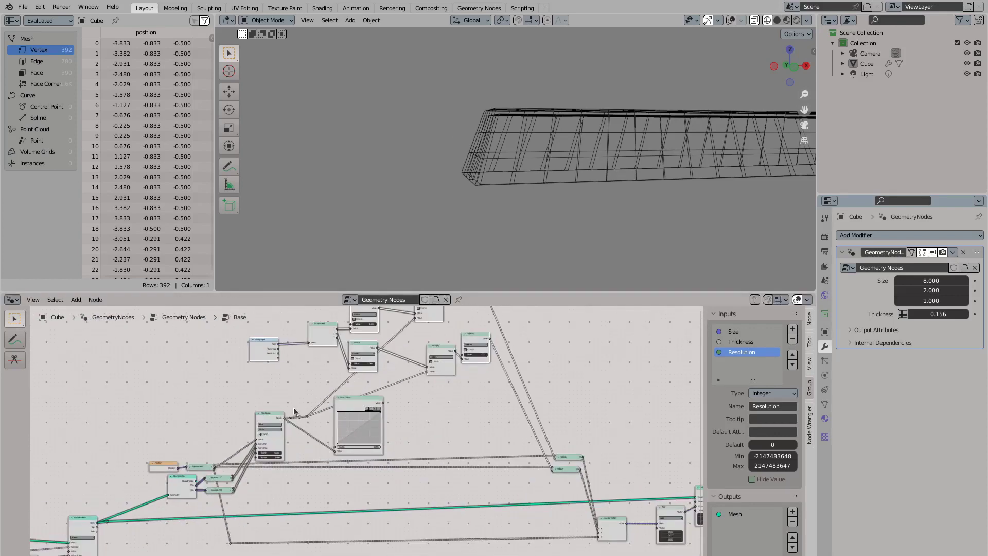
left_click_drag(393, 424, 372, 406)
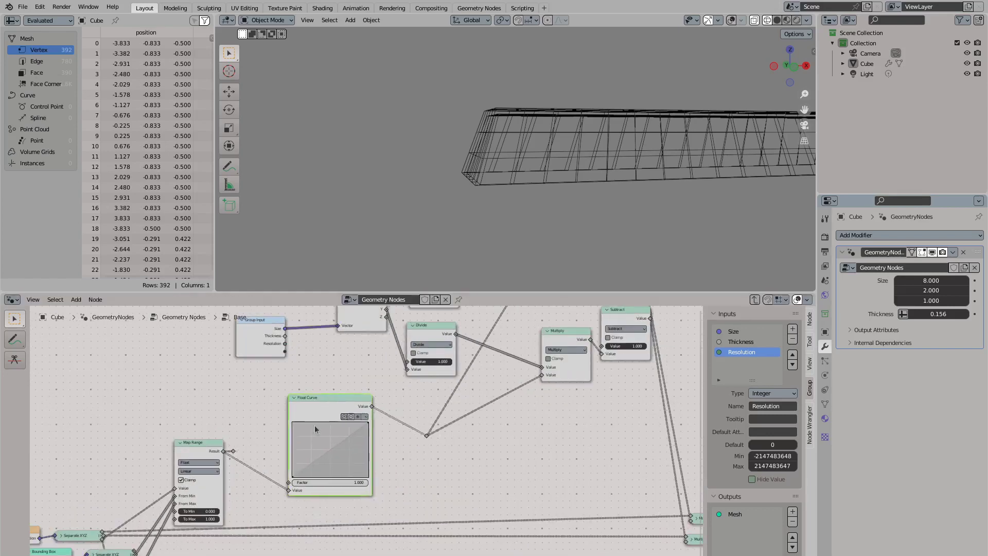
Reshape the Float Curve by pulling it down near its start and lowering its end point to 0.69375
scroll(355, 440, "up", 2)
left_click_drag(329, 447, 293, 493)
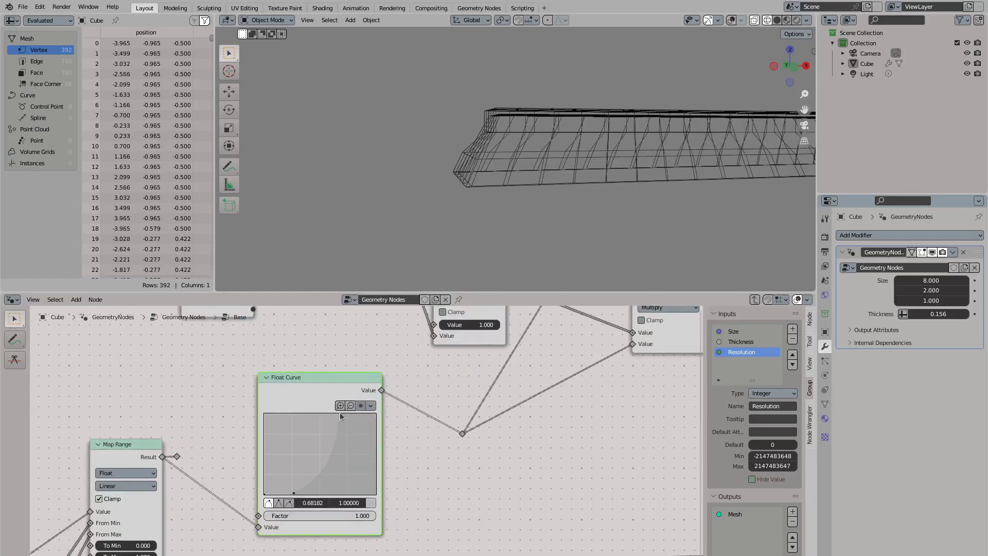
left_click_drag(376, 414, 375, 438)
Examine the curved taper of the box from several angles and review the Base node tree
mouse_move(618, 154)
middle_mouse_down()
mouse_move(670, 153)
mouse_move(647, 159)
mouse_move(671, 167)
mouse_move(675, 127)
middle_mouse_up()
key("shift+z")
mouse_move(639, 184)
middle_mouse_down()
mouse_move(641, 146)
mouse_move(641, 199)
mouse_move(640, 120)
middle_mouse_up()
left_click(767, 19)
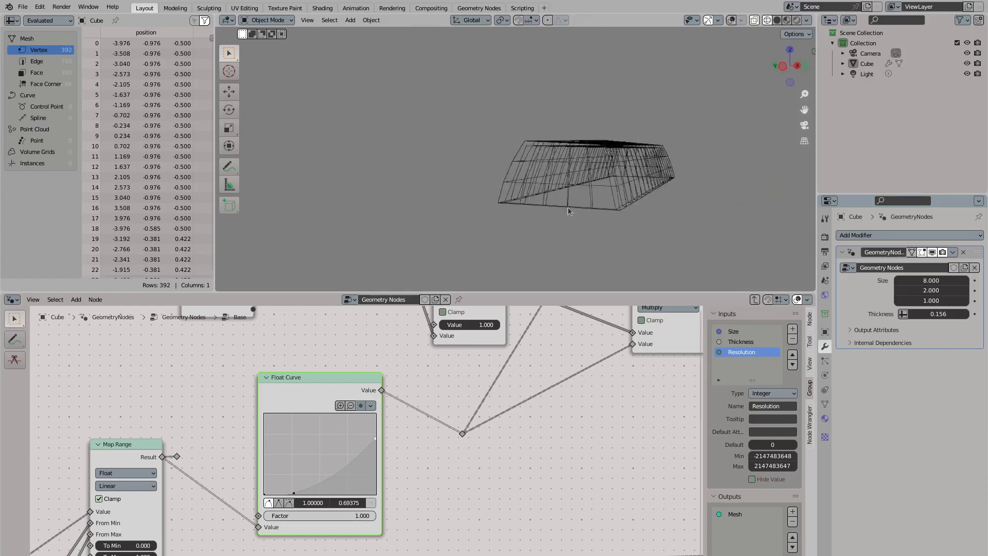
mouse_move(567, 207)
middle_mouse_down()
mouse_move(602, 204)
mouse_move(557, 230)
mouse_move(591, 221)
middle_mouse_up()
scroll(442, 448, "down", 4)
scroll(409, 430, "up", 2)
scroll(412, 429, "up", 5)
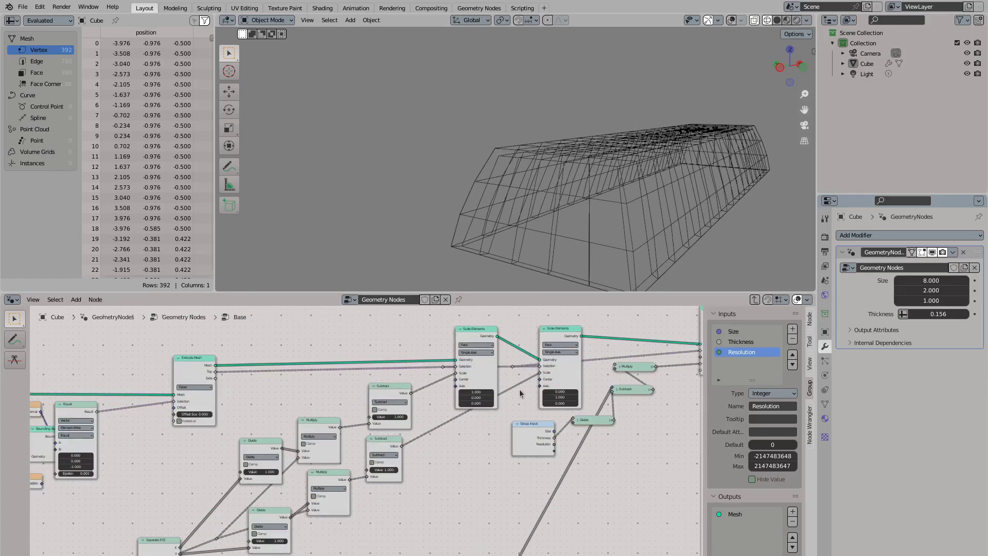
Add a Math node set to Divide that divides the dimension value feeding the Subtract node by 3
key("shift+a")
left_click(481, 362)
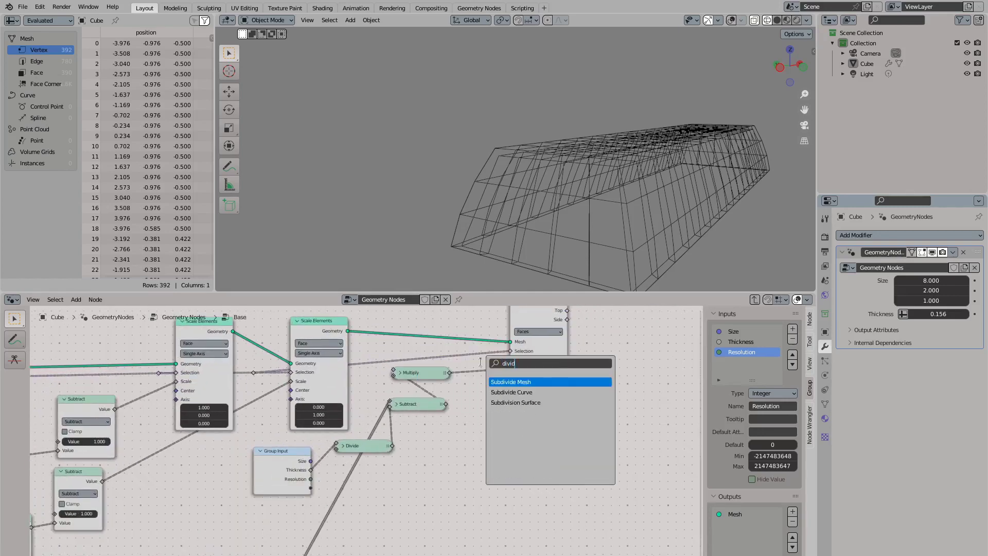
key("Return")
left_click(478, 446)
left_click_drag(314, 479, 291, 479)
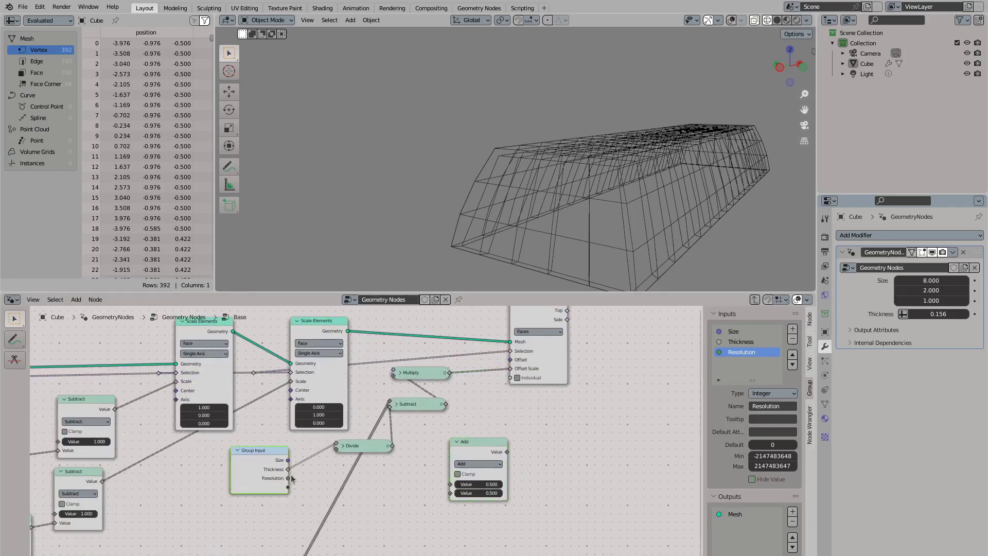
middle_click_drag(283, 470, 317, 384)
left_click(508, 391)
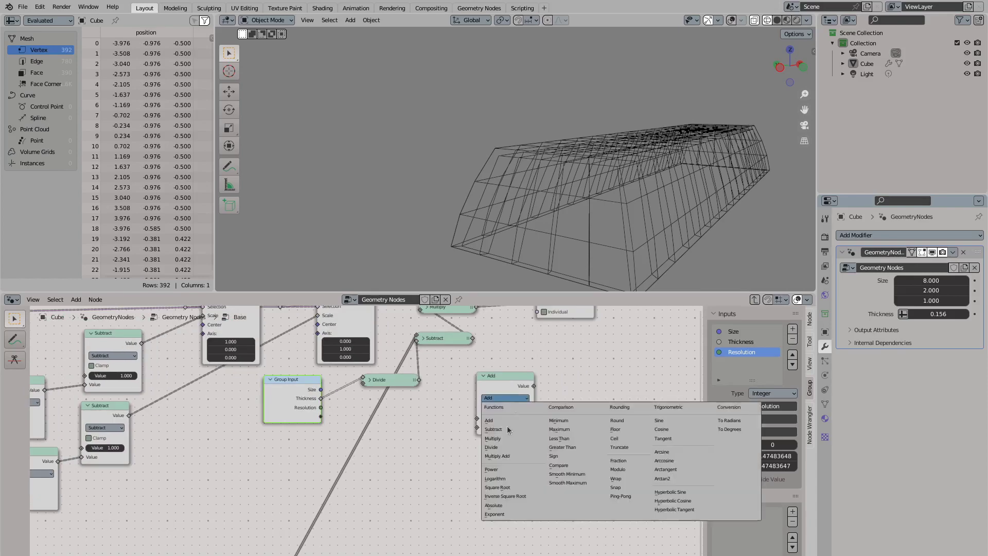
left_click(509, 449)
middle_click_drag(382, 443, 389, 427)
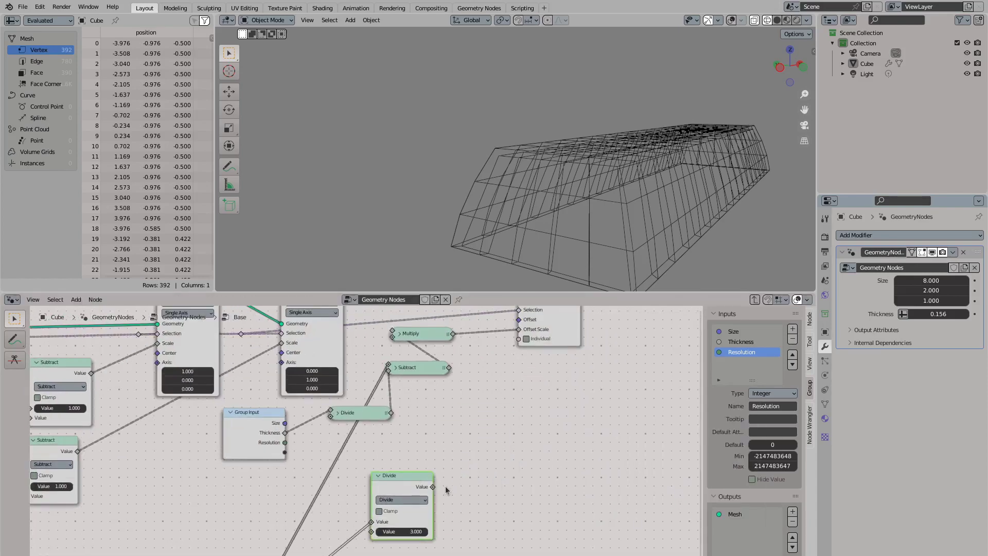
left_click_drag(410, 436, 427, 384)
Remove the Subtract node and route the new Divide through Multiply into the Extrude Mesh's Offset Scale
middle_click_drag(427, 383, 365, 435)
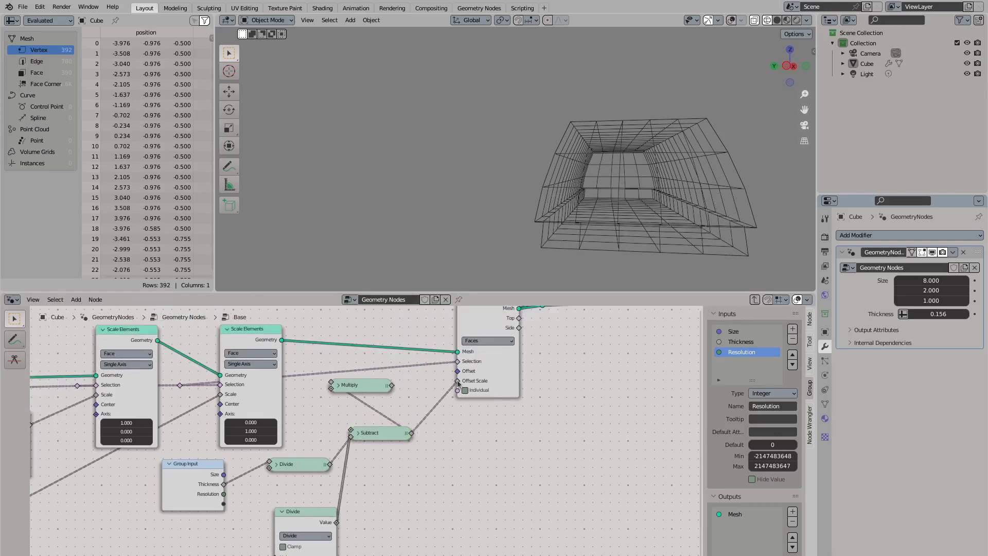
left_click_drag(347, 384, 387, 396)
key("ctrl+x")
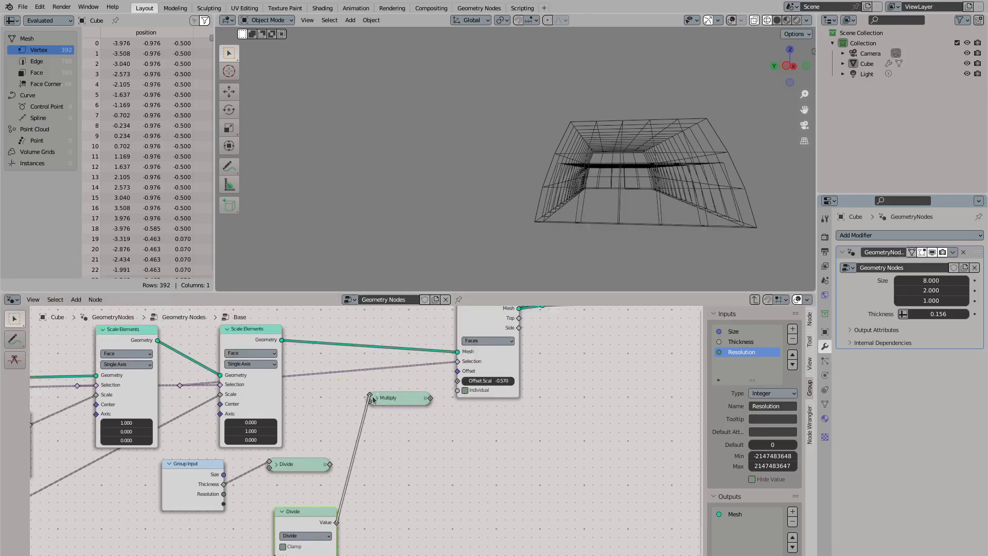
left_click_drag(462, 382, 458, 380)
scroll(458, 381, "down", 2)
middle_click_drag(388, 427, 366, 439)
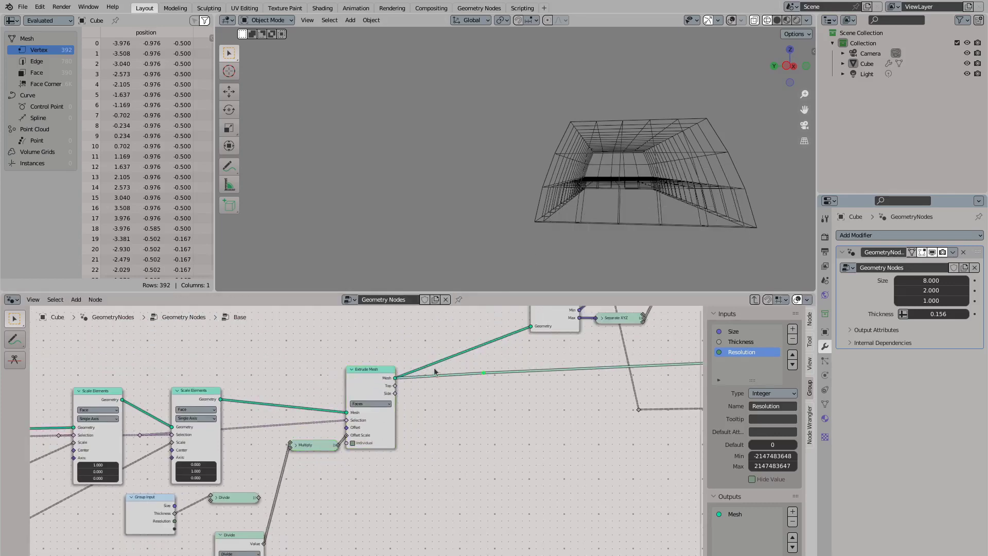
Duplicate the Extrude Mesh node behind the original, linking the original's Top to its Selection and Multiply to its Offset Scale
key("shift+d")
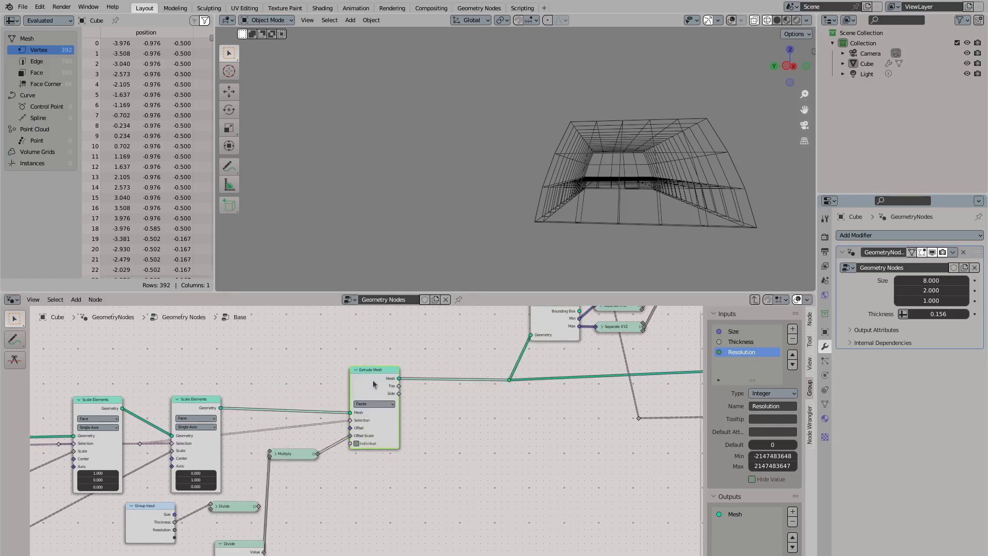
left_click(434, 382)
middle_click_drag(302, 459, 336, 413)
left_click_drag(437, 392, 436, 392)
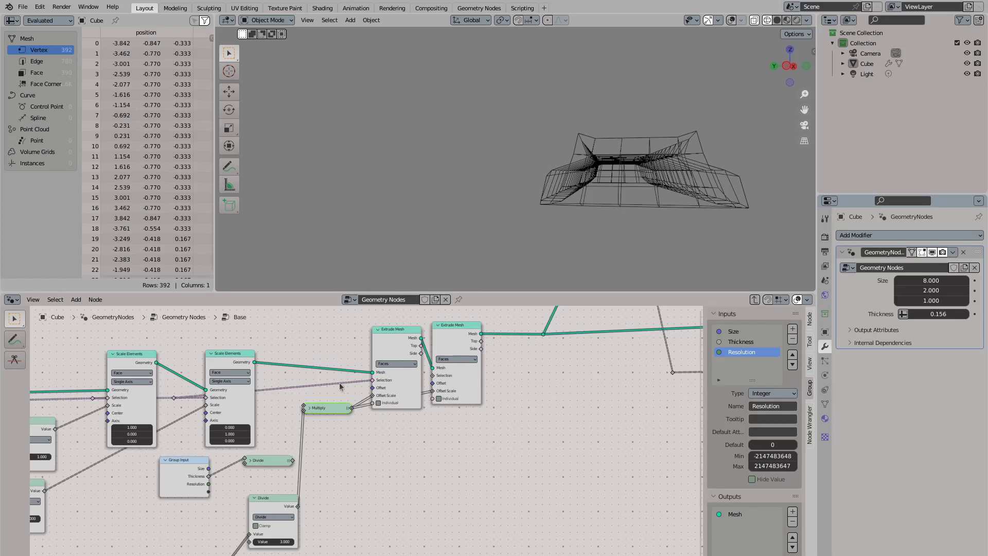
left_click_drag(372, 380, 434, 377)
key("m")
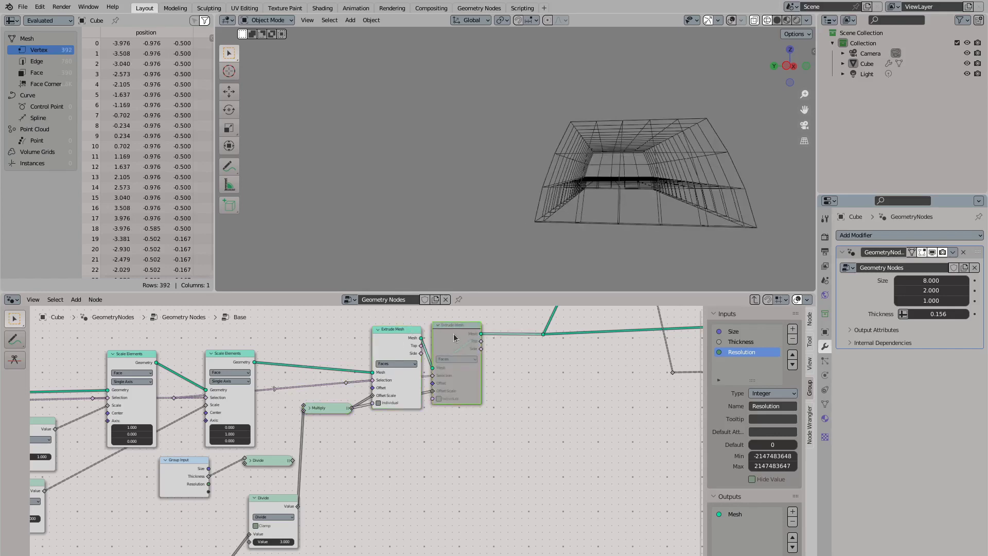
key("m")
key("m")
left_click_drag(421, 342, 411, 340)
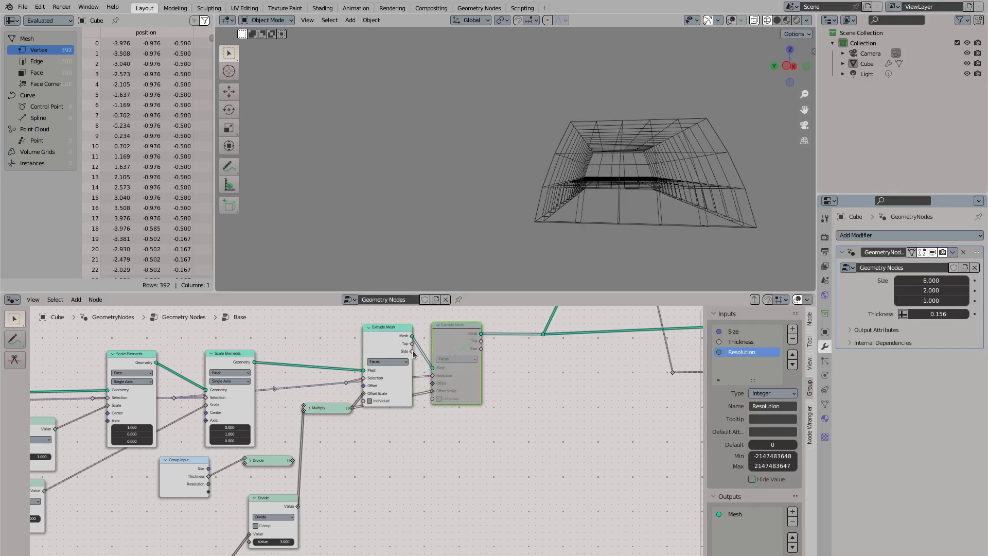
key("m")
Chain a third Extrude Mesh copy, using the second one's Top as Selection and Multiply as Offset Scale
key("shift+d")
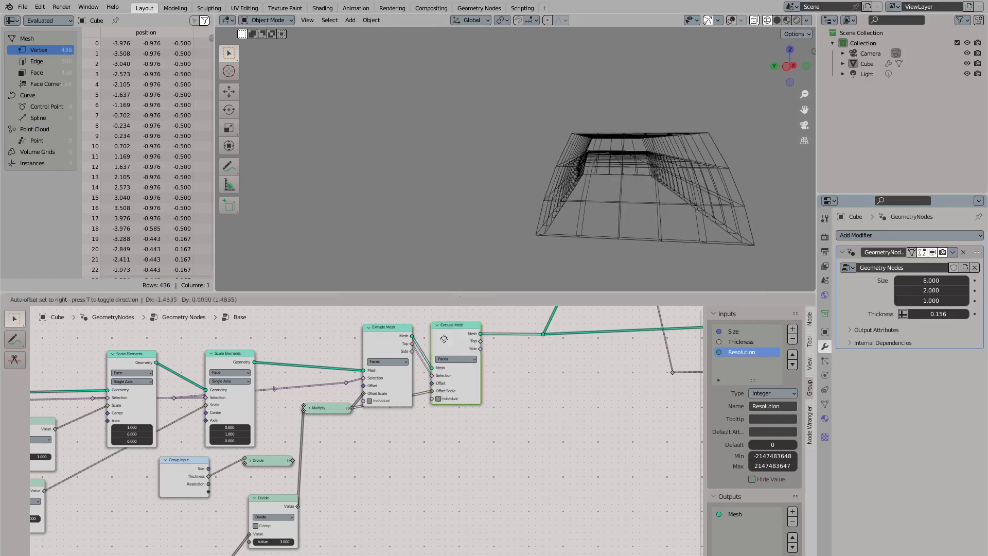
left_click(509, 378)
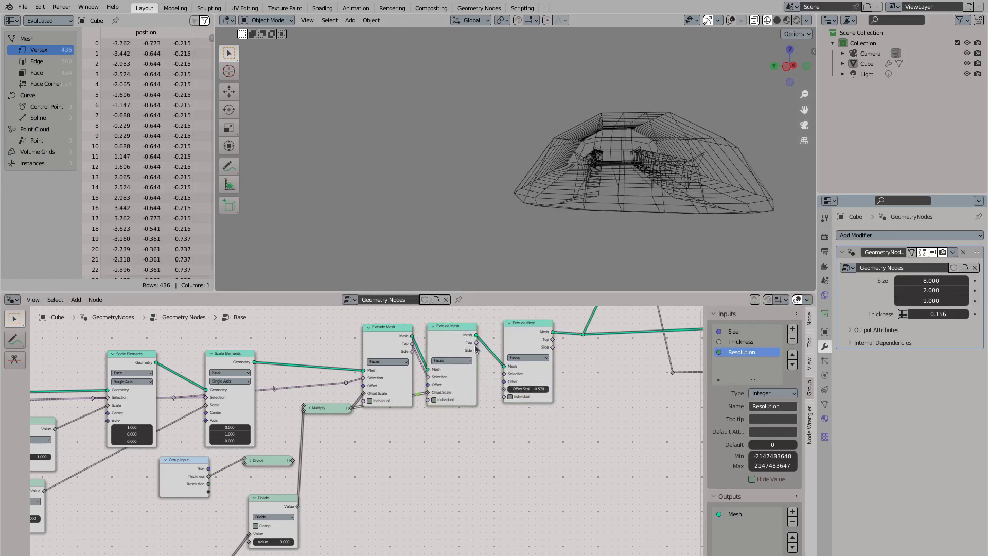
left_click_drag(350, 408, 504, 389)
middle_click_drag(296, 457, 335, 435)
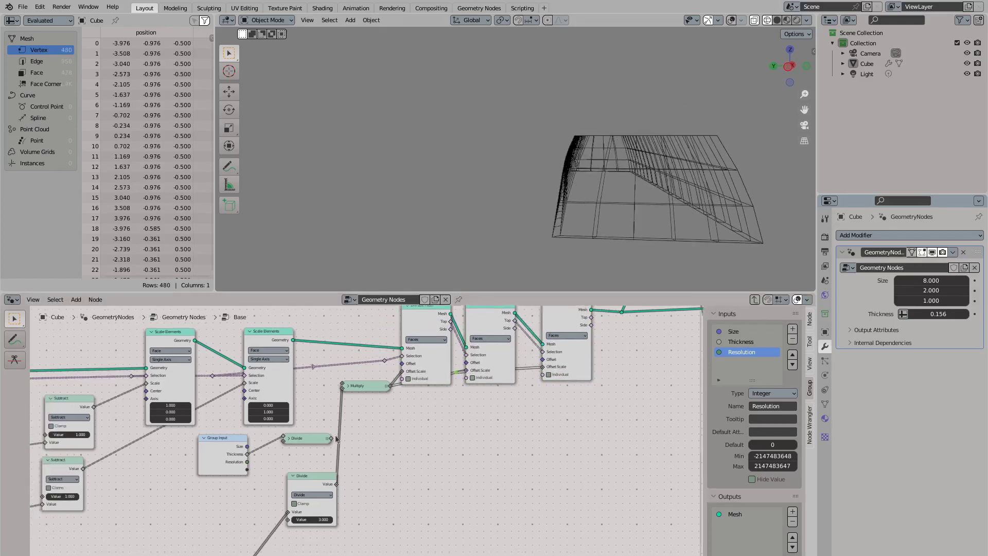
Add a Subtract node taking the thickness Divide from the Multiply value, and link it to the third Extrude Mesh's Offset Scale
left_click_drag(333, 436, 329, 445)
key("shift+a")
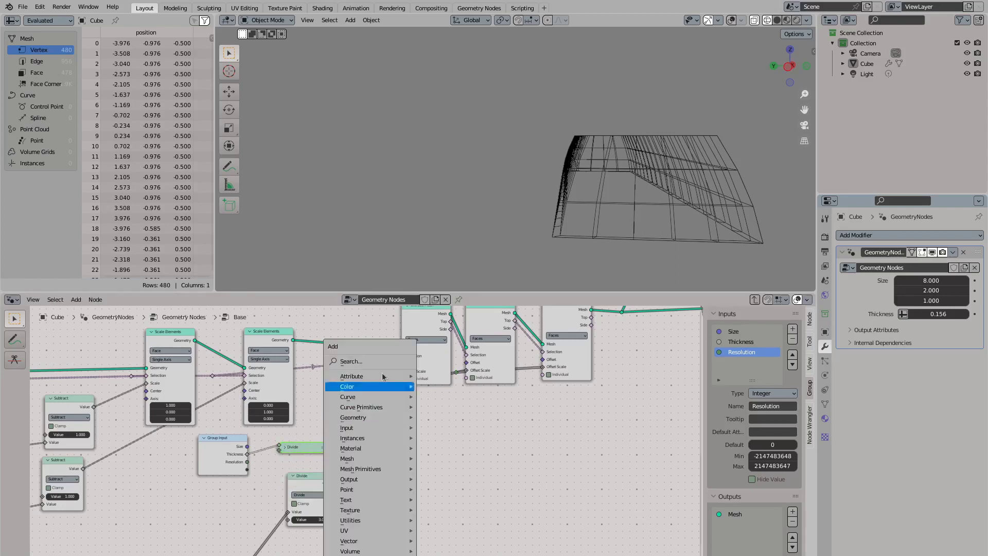
type("subt")
key("Escape")
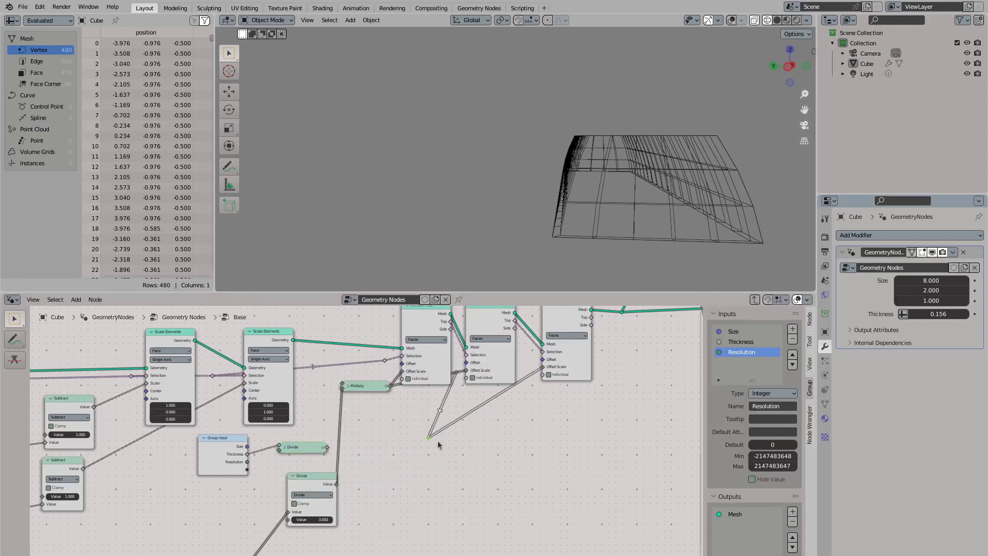
key("shift+a")
type("math sub")
key("Return")
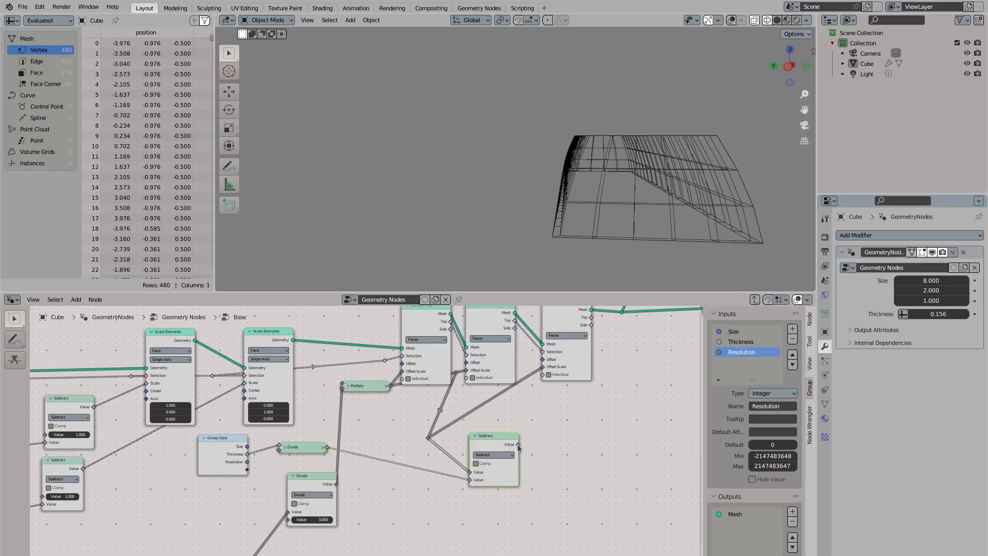
left_click_drag(519, 444, 542, 366)
left_click_drag(491, 436, 499, 426)
left_click(499, 446)
left_click(497, 458)
middle_click_drag(514, 247, 561, 287)
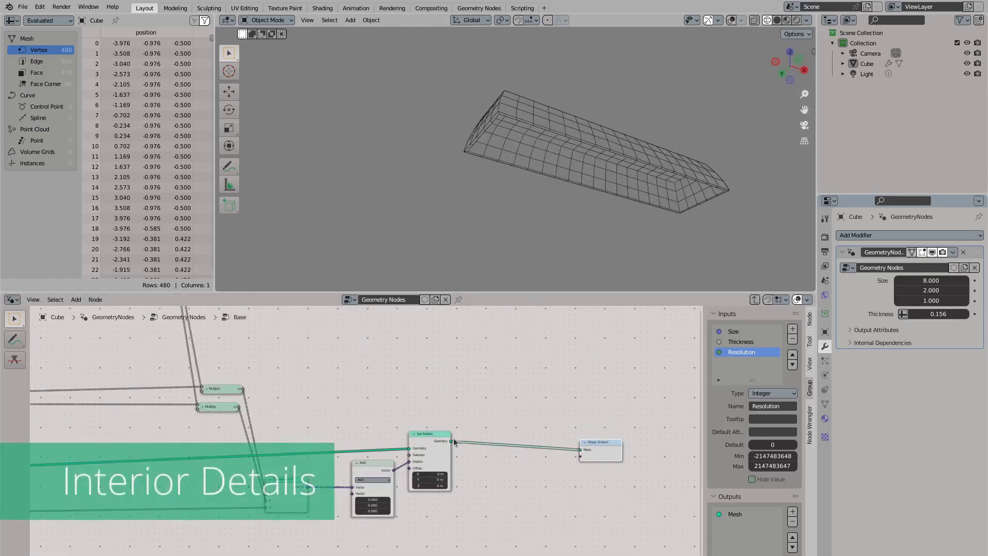
Insert a Subdivide Mesh and a Subdivision Surface node between Set Position and the Group Output
left_click_drag(451, 441, 486, 415)
type("subdiv")
key("Return")
left_click(511, 422)
left_click_drag(530, 449, 565, 410)
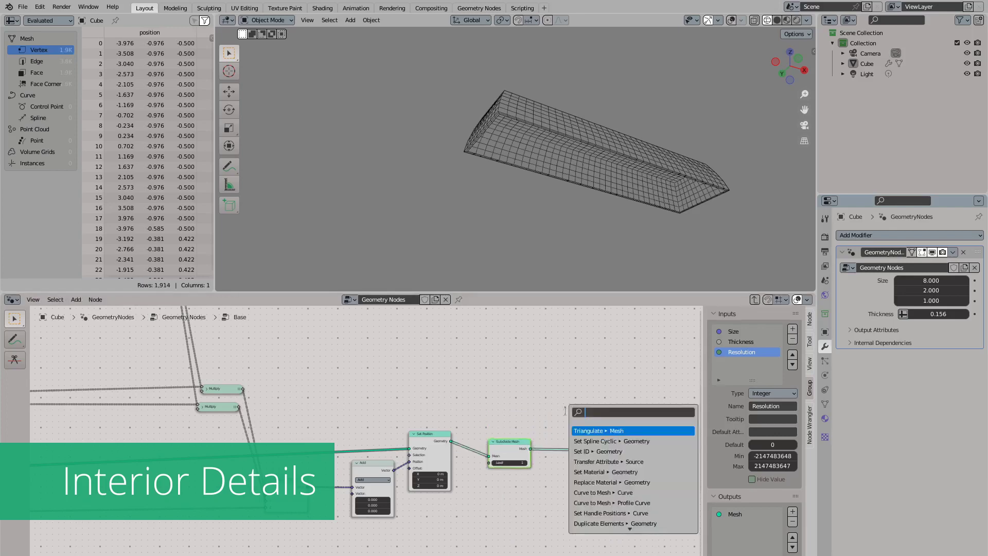
type("subdiv")
key("Return")
left_click_drag(597, 396, 595, 428)
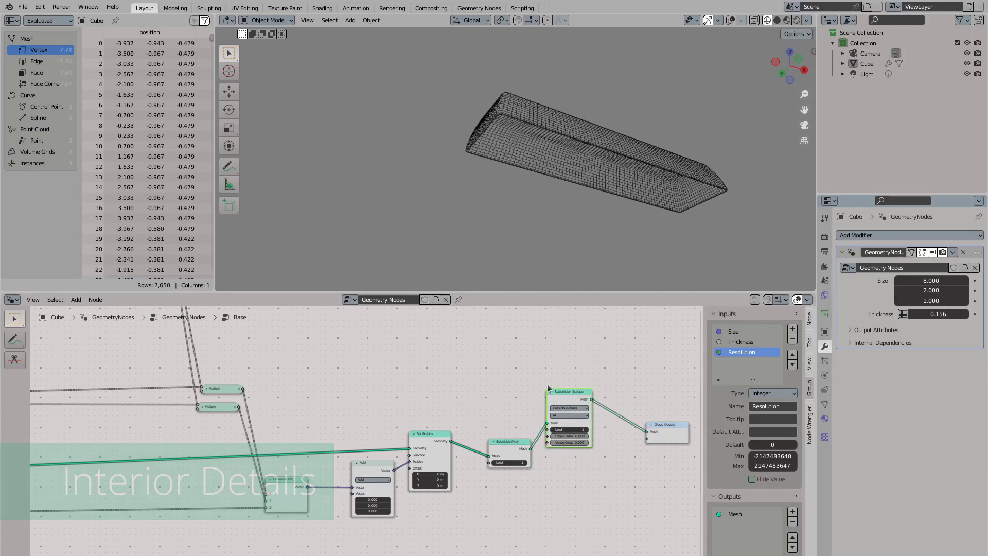
Increase the modifier's Thickness to 0.380 and switch the viewport to solid shading
scroll(521, 174, "up", 5)
left_click_drag(938, 314, 970, 314)
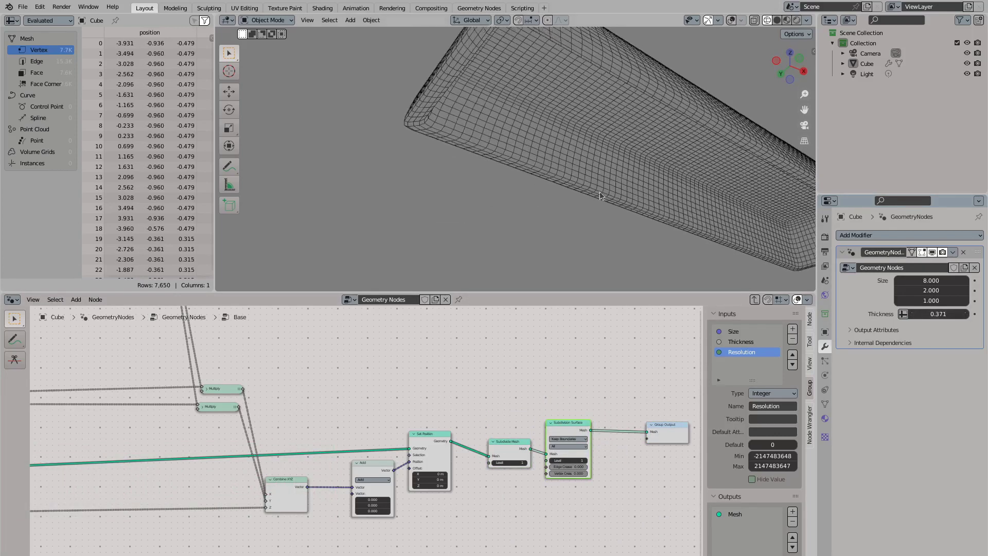
scroll(669, 155, "down", 4)
left_click_drag(789, 64, 785, 22)
left_click(777, 20)
middle_click_drag(720, 103, 643, 232)
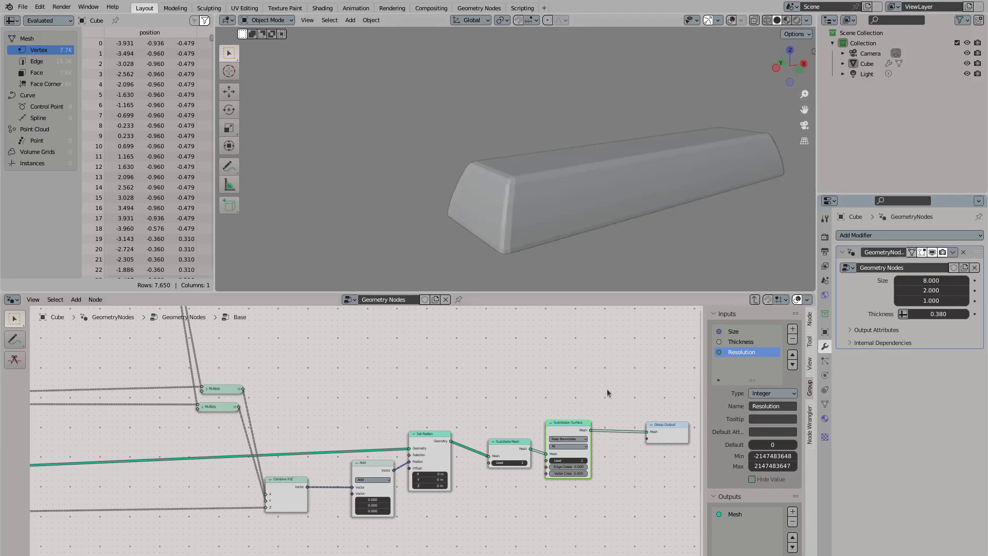
Insert a Set Shade Smooth node between Subdivision Surface and the Group Output
left_click_drag(590, 430, 627, 384)
type("shade")
key("Return")
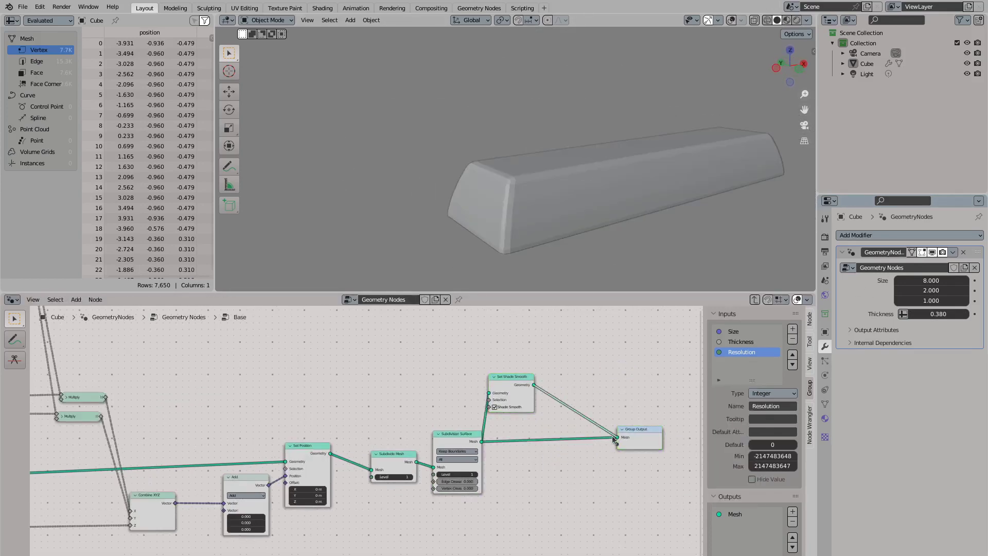
left_click_drag(614, 440, 617, 437)
left_click_drag(512, 376, 539, 410)
middle_click_drag(549, 275, 618, 140)
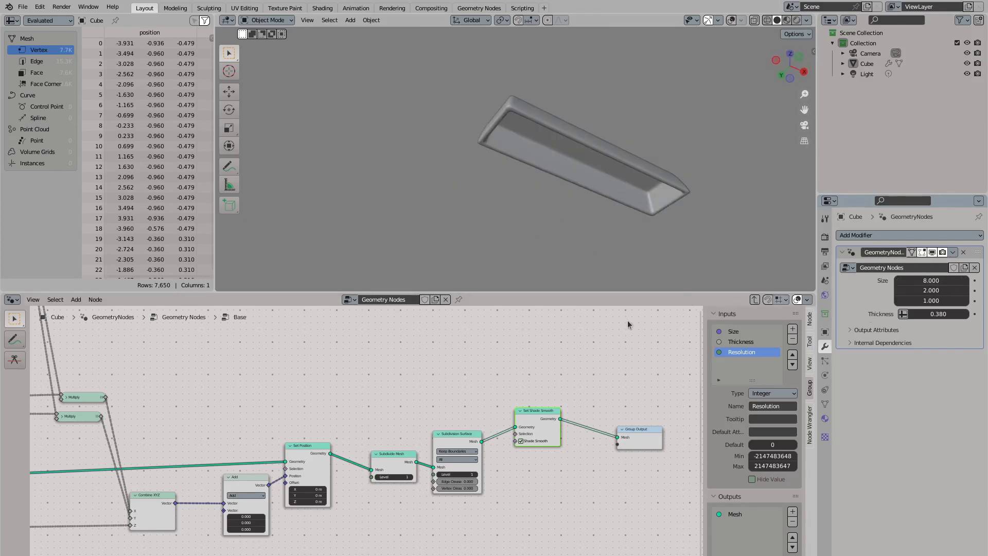
Leave the Base group and add a Curve Circle node above the Base node in the main tree
key("Tab")
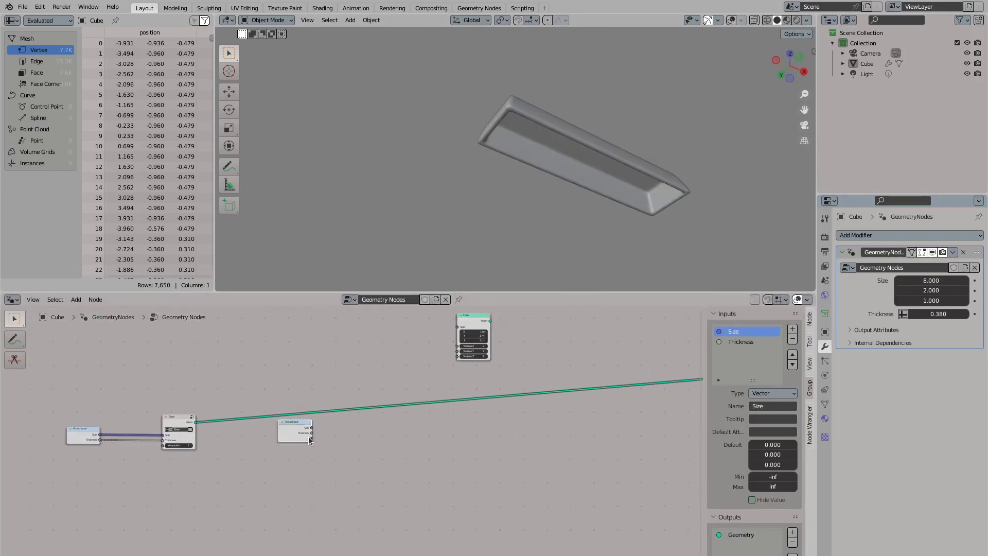
key("Home")
key("shift+a")
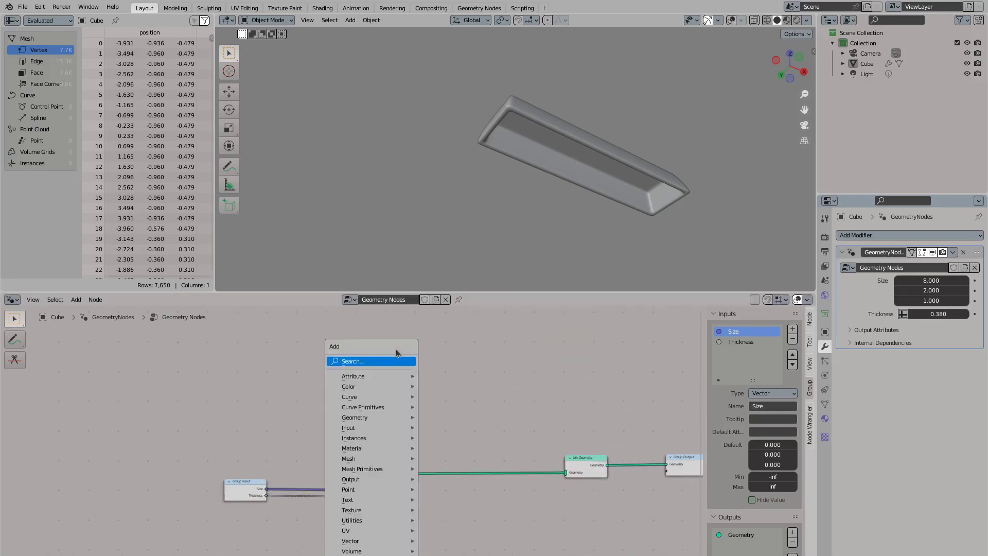
type("c")
key("Return")
scroll(275, 389, "up", 2)
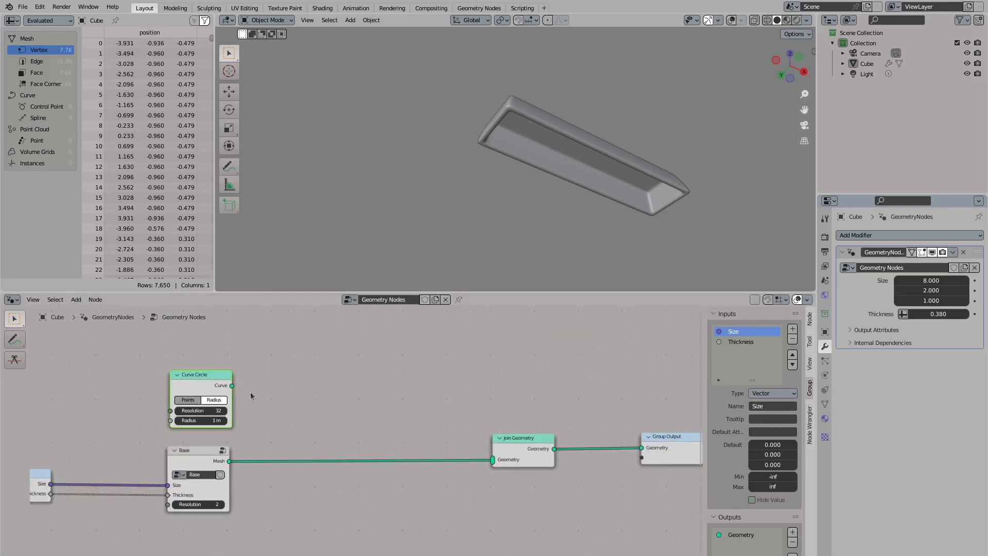
Connect the Curve Circle to Join Geometry and set its radius to 0.43 m
left_click(227, 390)
left_click_drag(229, 389, 492, 461)
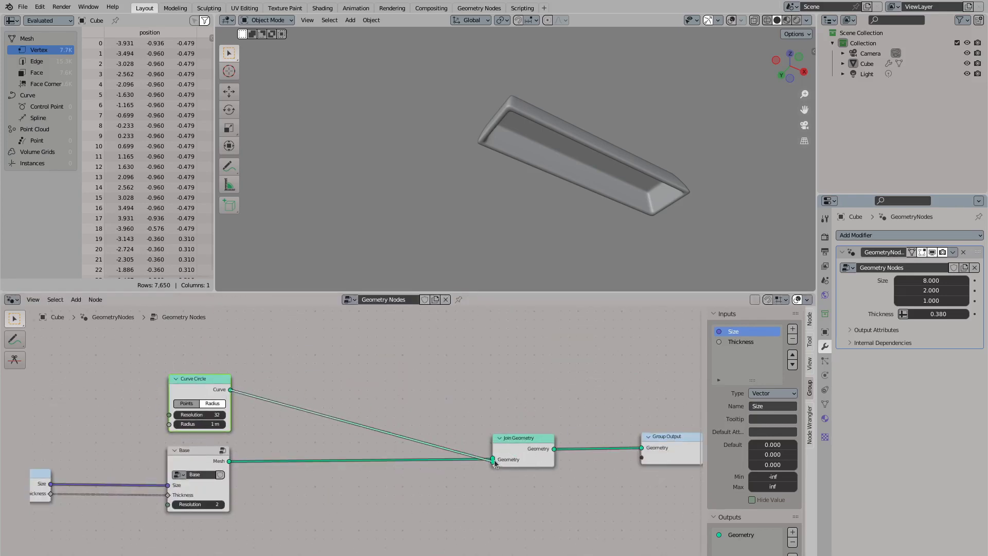
scroll(344, 435, "up", 1)
left_click_drag(160, 420, 145, 420)
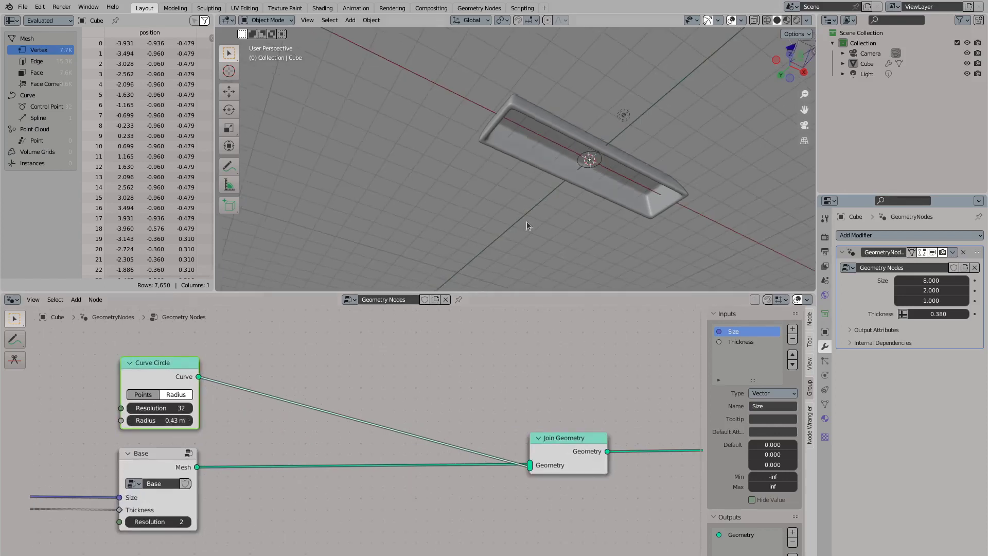
scroll(525, 220, "up", 5)
Add a Star curve primitive node near the Curve Circle
key("shift+a")
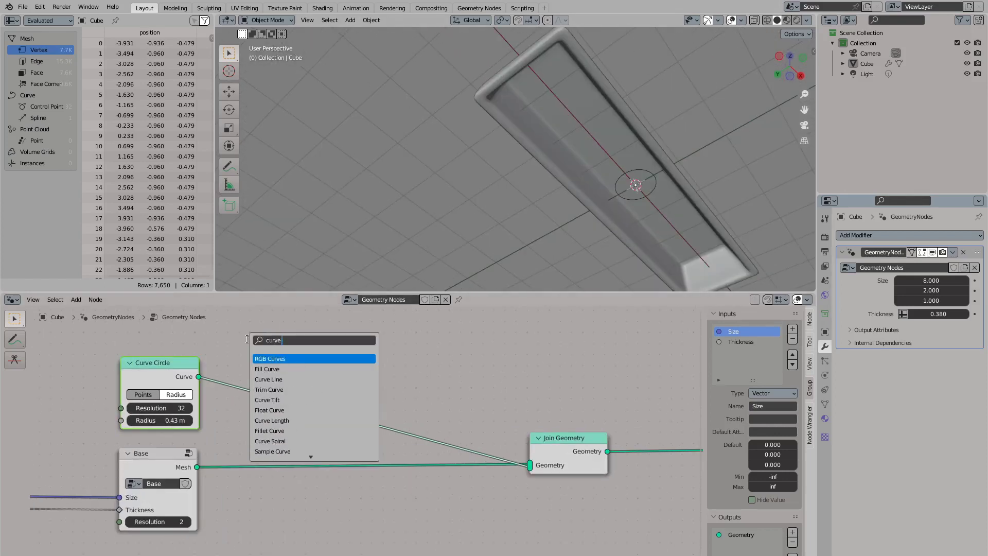
key("Escape")
key("shift+a")
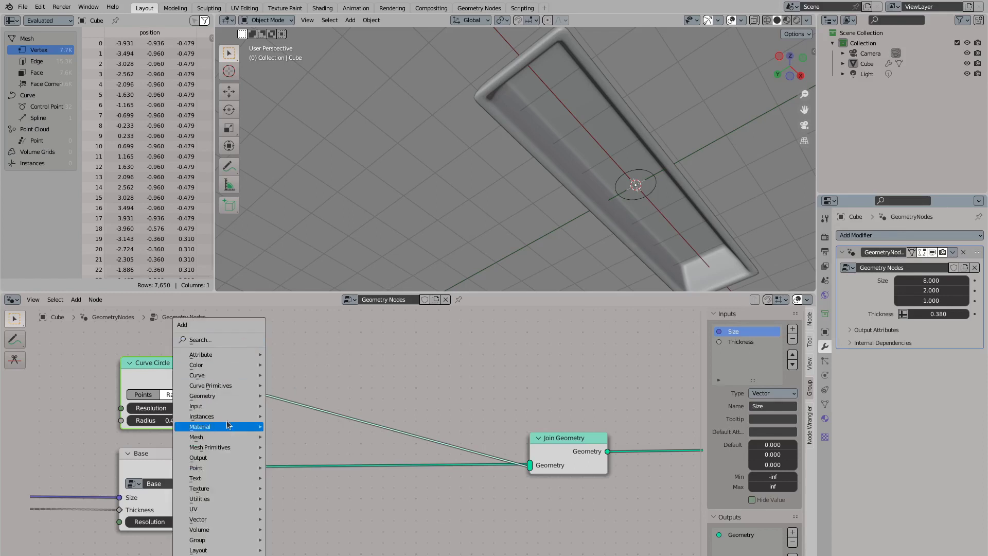
mouse_move(226, 386)
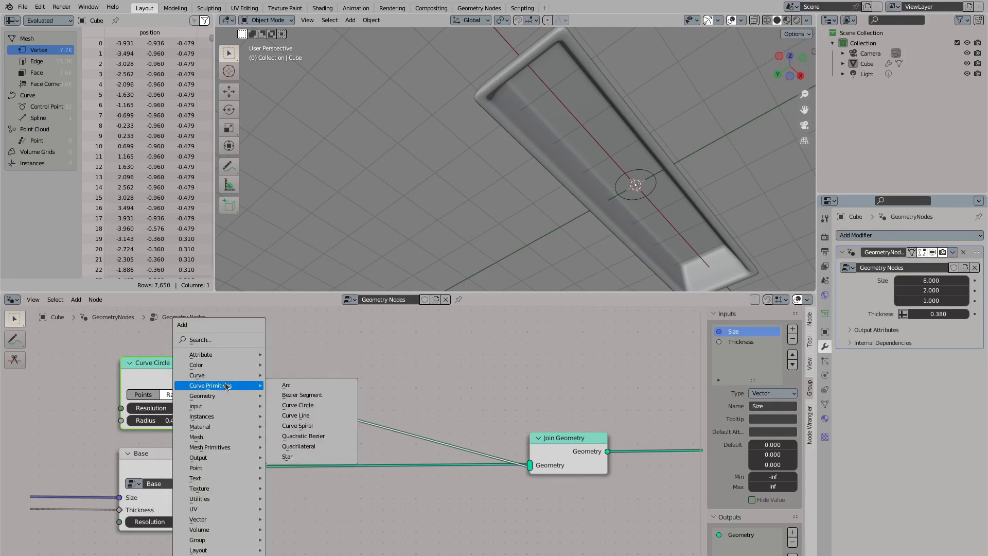
left_click(308, 457)
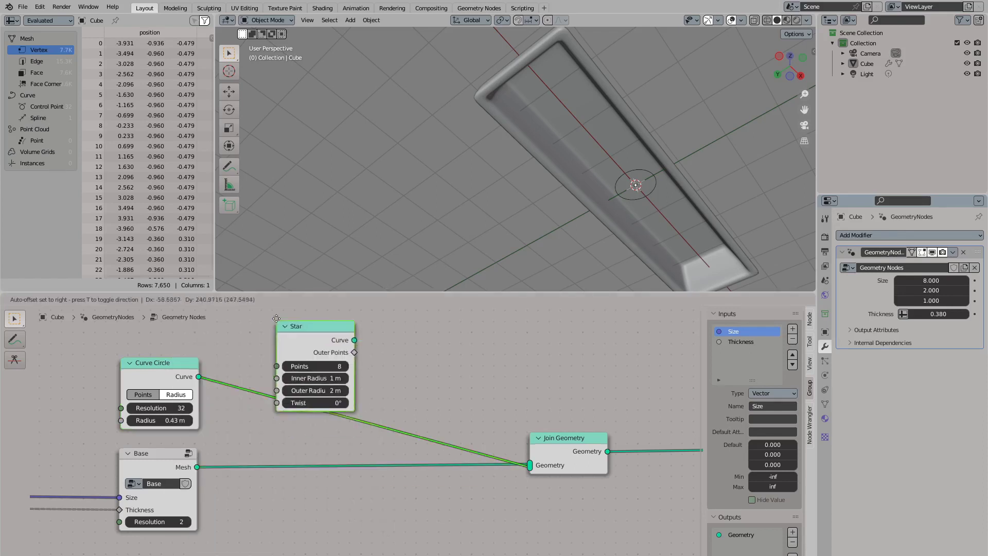
Combine the Curve Circle and Star in a new Join Geometry node and feed it into the existing Join Geometry
left_click_drag(199, 460, 329, 383)
type("join")
key("Return")
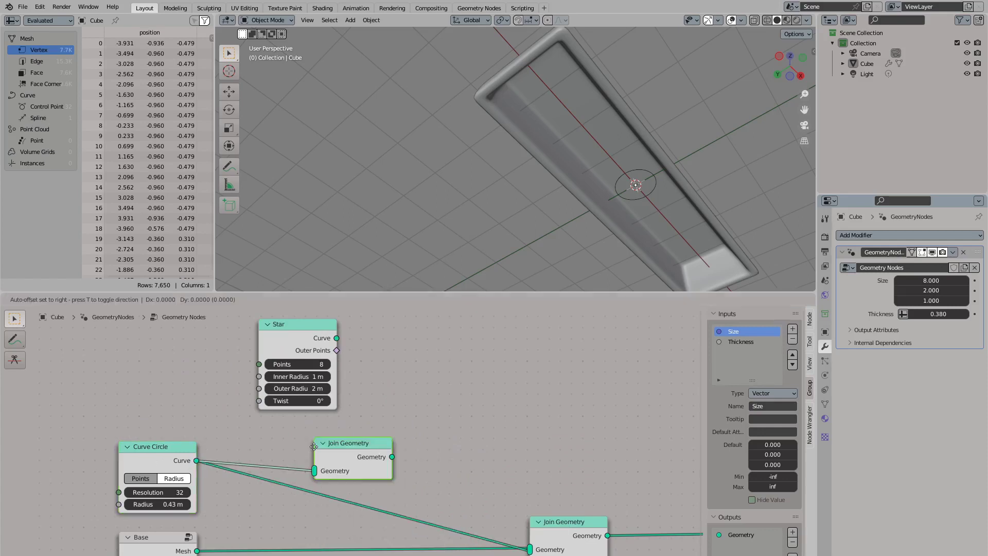
left_click_drag(336, 338, 360, 452)
left_click_drag(278, 339, 185, 342)
left_click_drag(399, 424, 530, 548)
Set the star to 4 points and insert a Fillet Curve node between the Star and Join Geometry
scroll(178, 366, "down", 4, "ctrl")
left_click_drag(154, 329, 268, 329)
type("fillet")
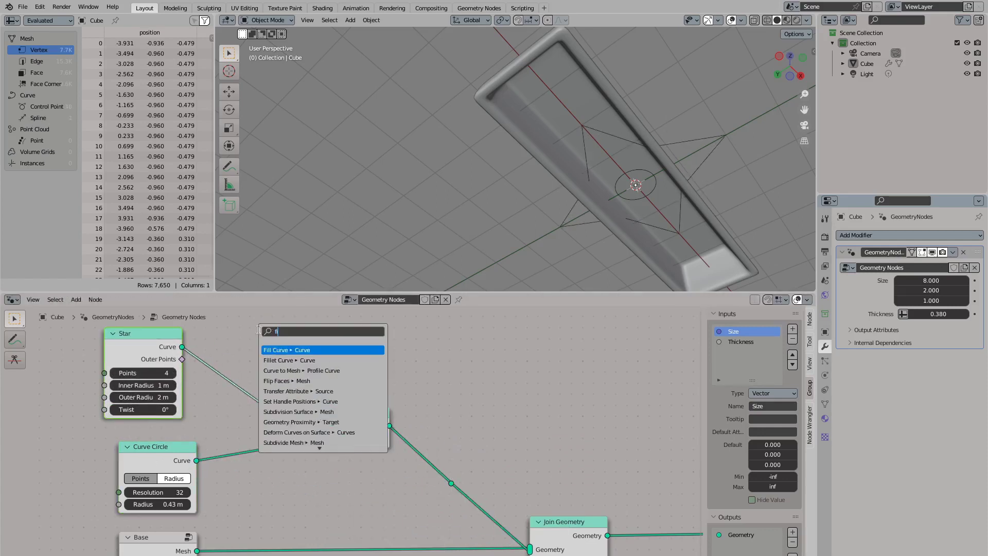
key("Return")
middle_click_drag(210, 409, 277, 405)
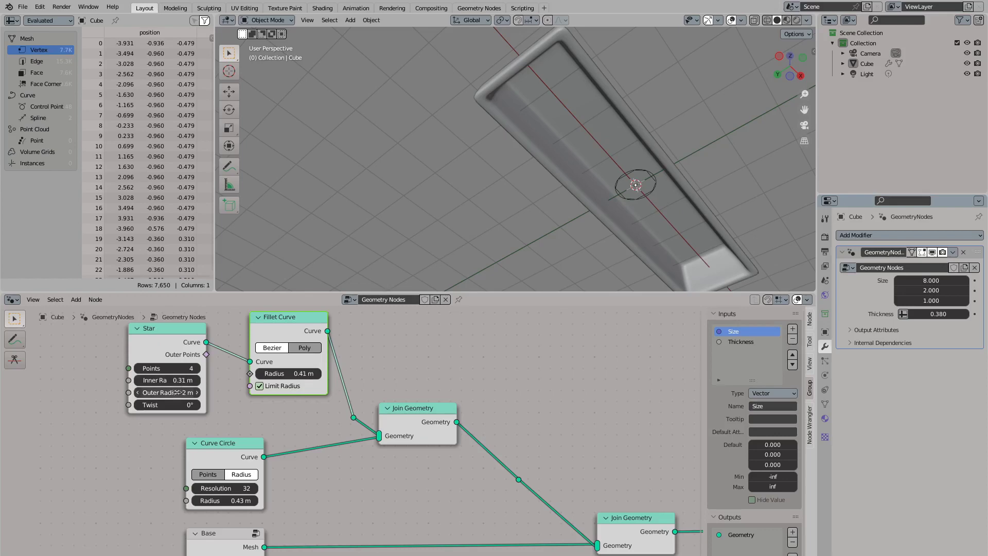
Shape the star with a 1.52 m inner radius, a 0.17 m outer radius and a 0.1 m fillet radius
scroll(516, 158, "up", 7)
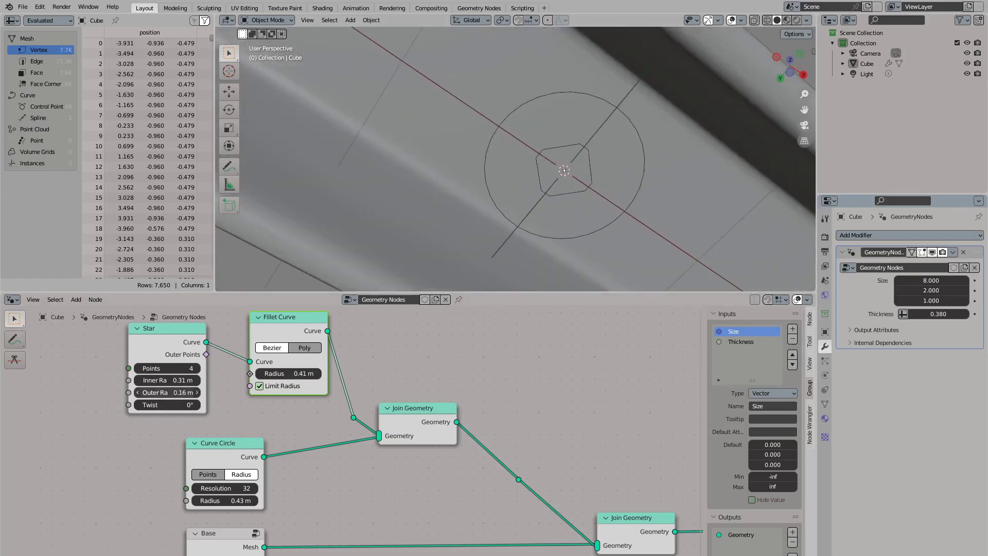
left_click_drag(167, 380, 192, 380)
left_click_drag(288, 373, 280, 373)
scroll(515, 159, "down", 5)
scroll(516, 159, "up", 5)
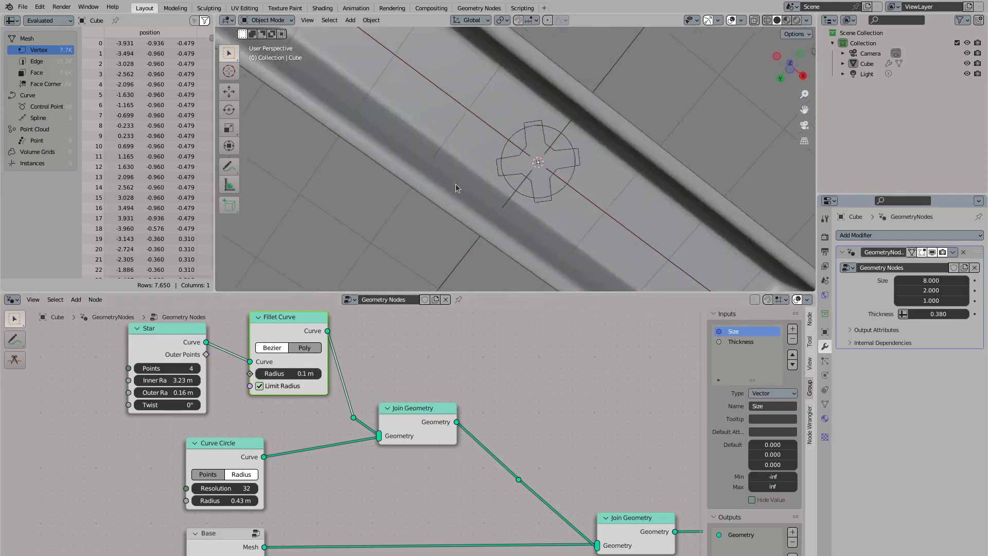
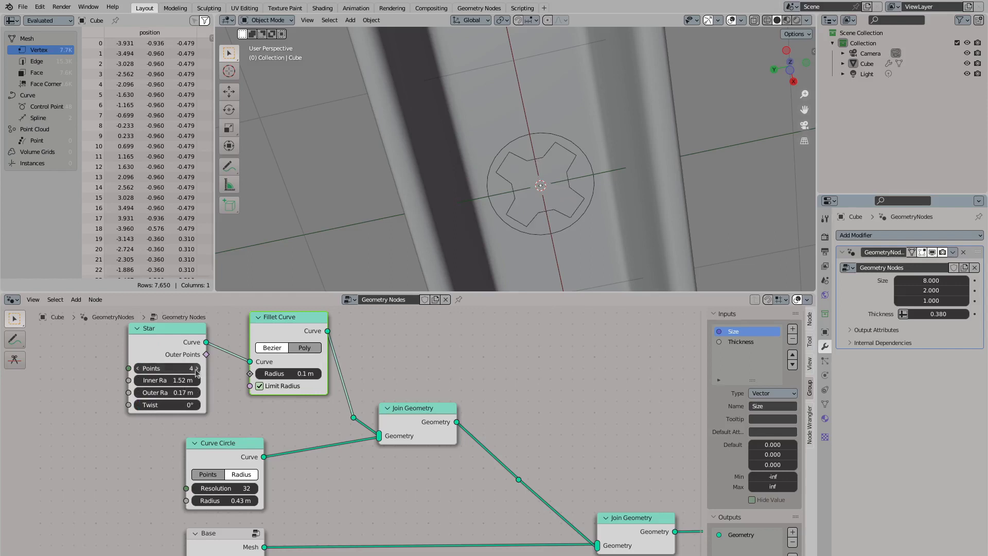
Switch the fillet to Poly with count 3 and radius 0.09 m, and set the Curve Circle radius to 0.67 m
left_click(305, 348)
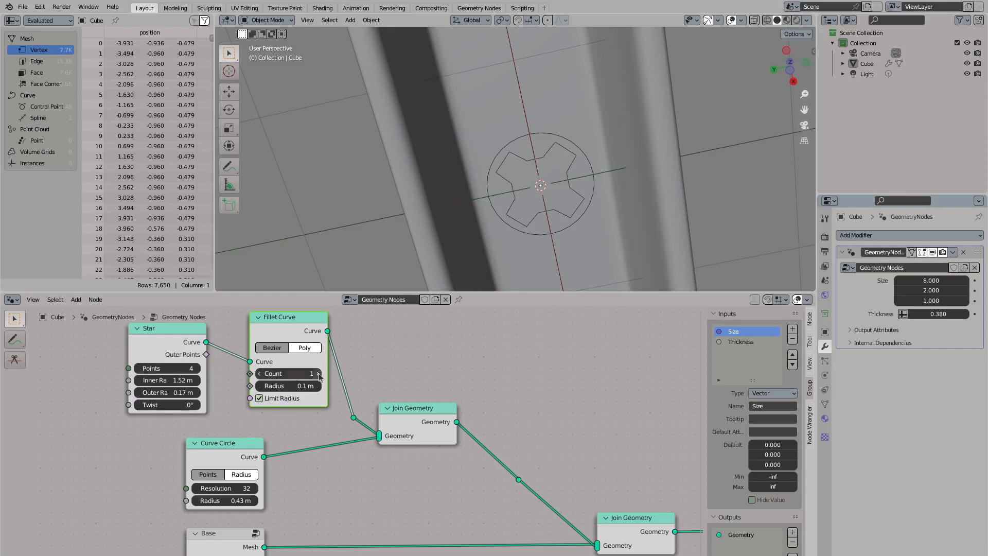
scroll(502, 263, "up", 1)
left_click_drag(303, 386, 310, 385)
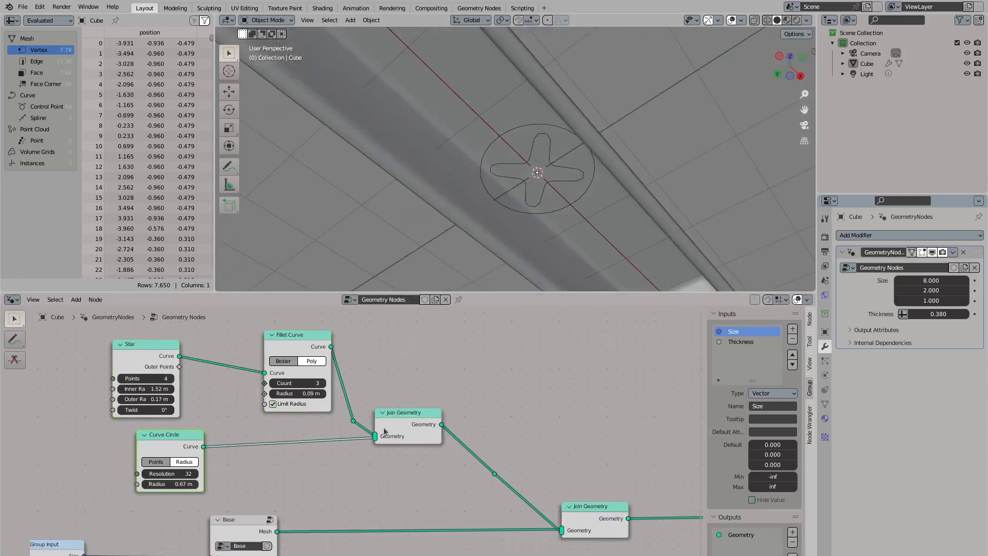
left_click_drag(408, 412, 384, 432)
left_click_drag(427, 445, 500, 390)
type("curve to mesh")
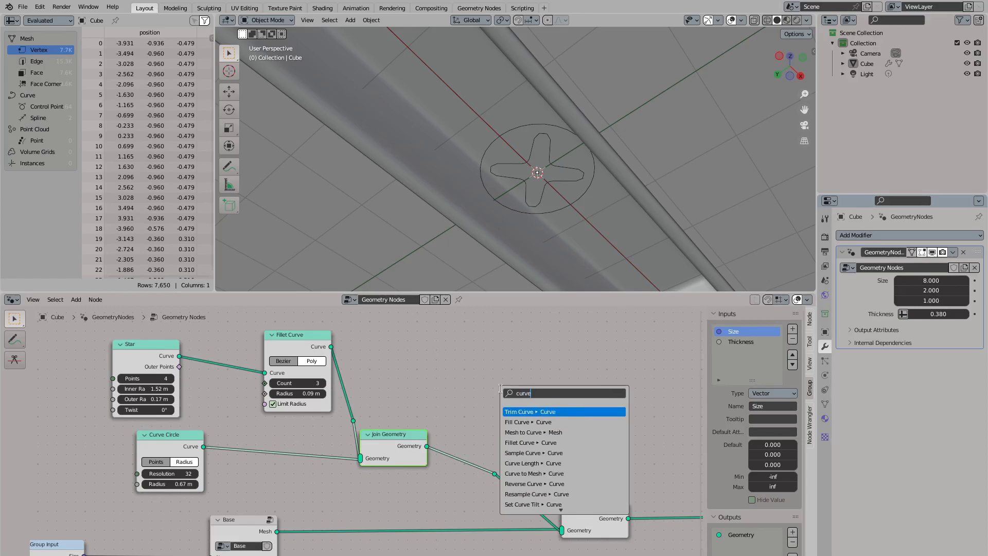
key("Return")
key("ctrl+z")
Insert a Fill Curve node after the joined circle and star curves, and show the viewport in wireframe
left_click_drag(427, 446, 485, 407)
type("fill curve")
key("Return")
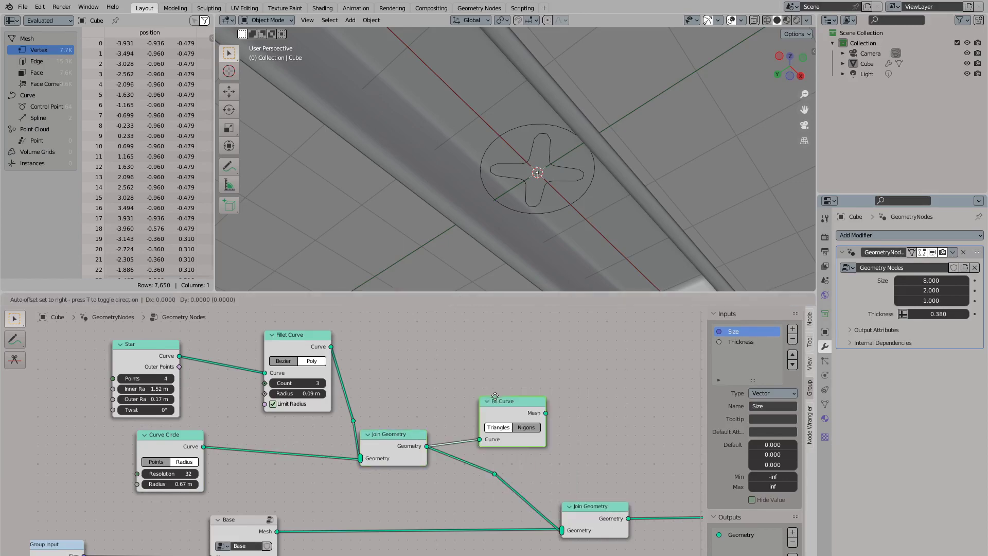
left_click(473, 396)
left_click(767, 19)
middle_click_drag(566, 129, 555, 185)
key("Home")
scroll(427, 405, "up", 2)
Insert a Set Position node between Fill Curve and the final Join Geometry
left_click_drag(352, 409, 418, 385)
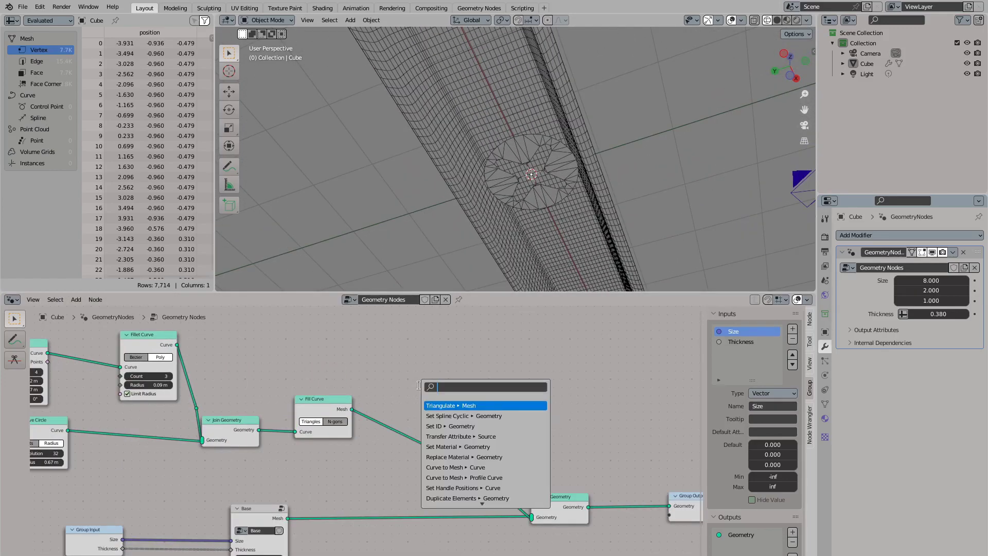
type("scale")
key("BackSpace")
key("BackSpace")
key("BackSpace")
key("BackSpace")
key("BackSpace")
type("set")
key("Return")
left_click(386, 389)
Add a Position node, scale it by 0.790 with a vector Scale node and feed it into Set Position's Position input
key("shift+a")
type("pos")
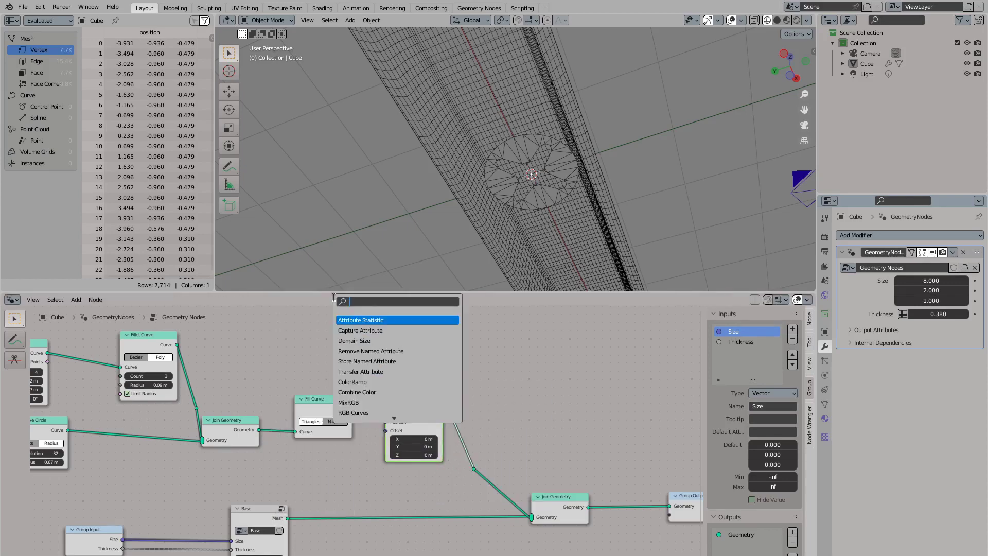
key("Return")
left_click(185, 471)
left_click_drag(214, 476, 281, 456)
type("scale")
key("Return")
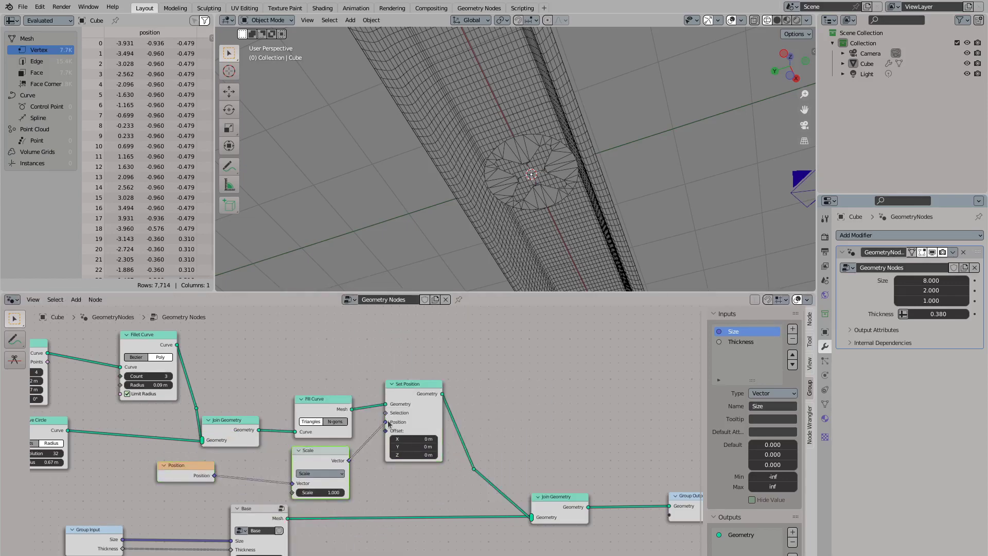
left_click_drag(320, 493, 308, 492)
middle_click_drag(514, 154, 546, 165)
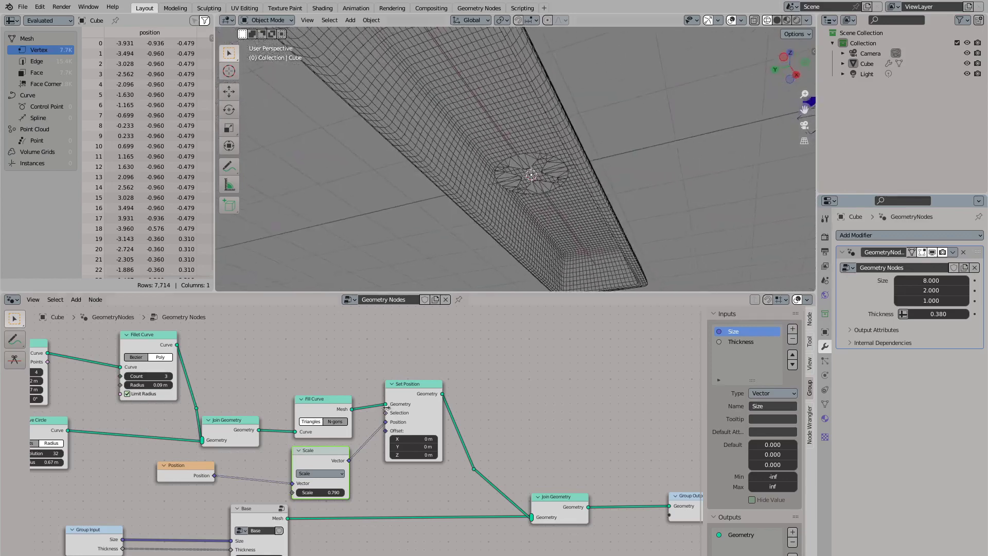
Rearrange the node tree so the Group Input, Base and output nodes sit clear below the circle-and-star nodes
scroll(387, 407, "down", 2)
left_click(167, 436)
middle_click_drag(463, 216, 507, 185)
scroll(396, 458, "up", 3)
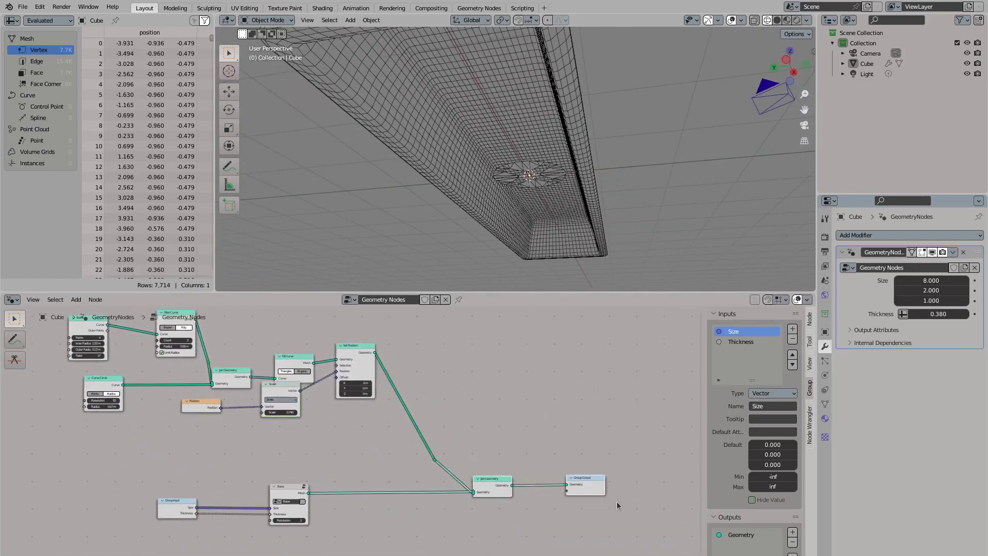
scroll(489, 369, "left", 5, "ctrl")
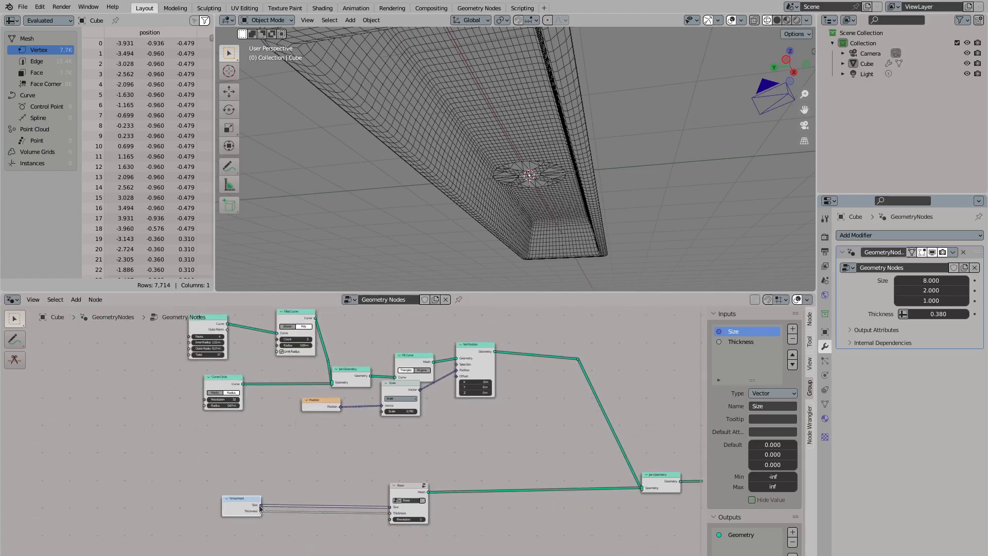
left_click_drag(260, 505, 265, 396)
left_click(288, 412)
left_click_drag(368, 458, 430, 438)
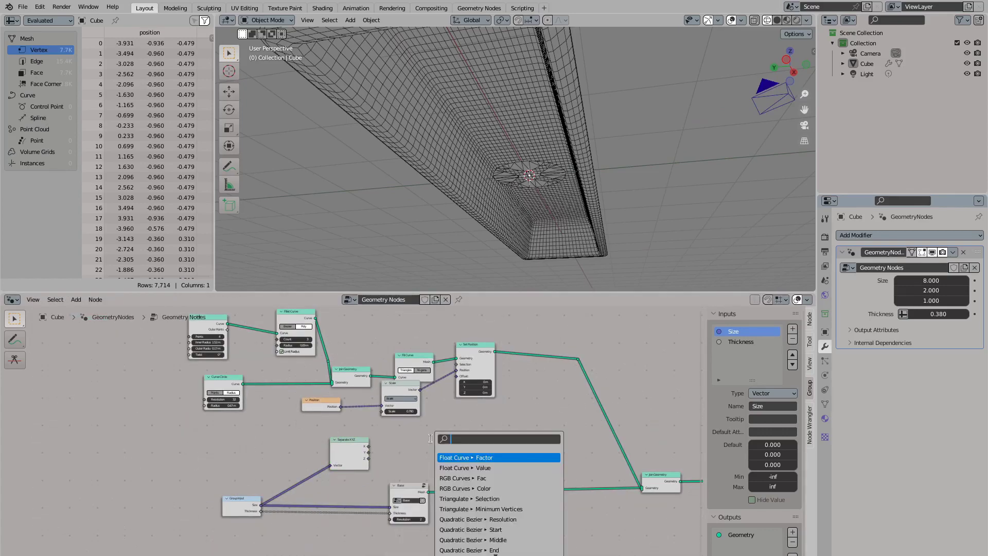
key("Escape")
key("ctrl+z")
Multiply the Group Input's Size by 0, 0, -0.5 in a vector Multiply node and feed it into Set Position's Offset
left_click_drag(260, 505, 355, 449)
type("multiply")
key("Return")
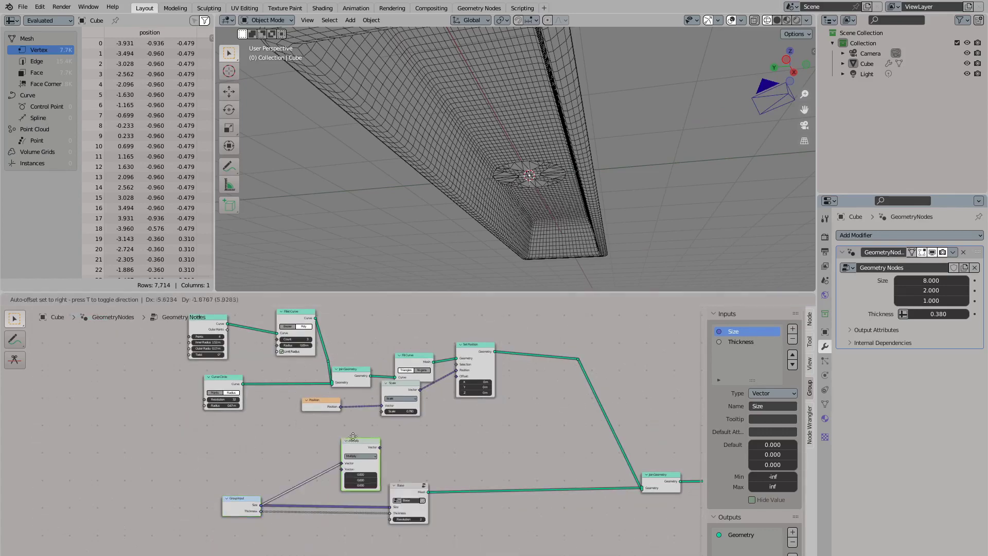
scroll(353, 445, "up", 2)
left_click(385, 470)
left_click_drag(411, 432, 495, 353)
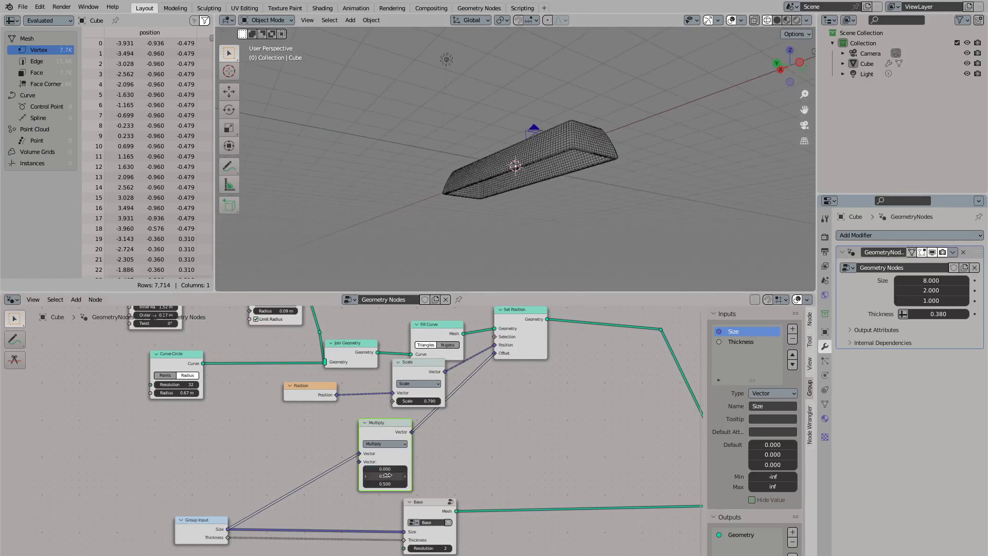
middle_click_drag(391, 221, 416, 208)
key("BackSpace")
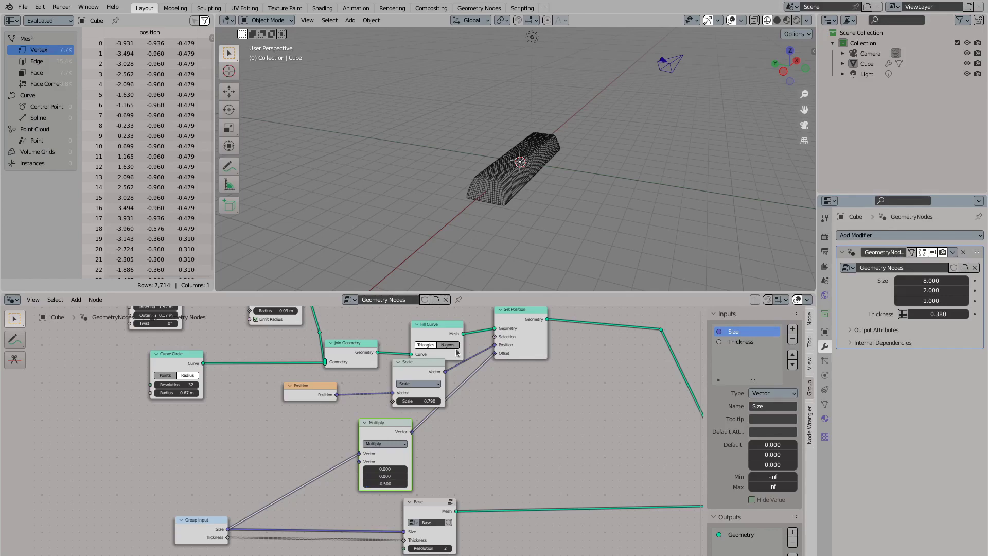
Insert a vector Add node between Multiply and Set Position's Offset, and set the modifier's Size X to 6.850
middle_click_drag(515, 170, 514, 144)
scroll(520, 165, "up", 3)
key("shift+a")
type("add")
key("Return")
left_click(455, 414)
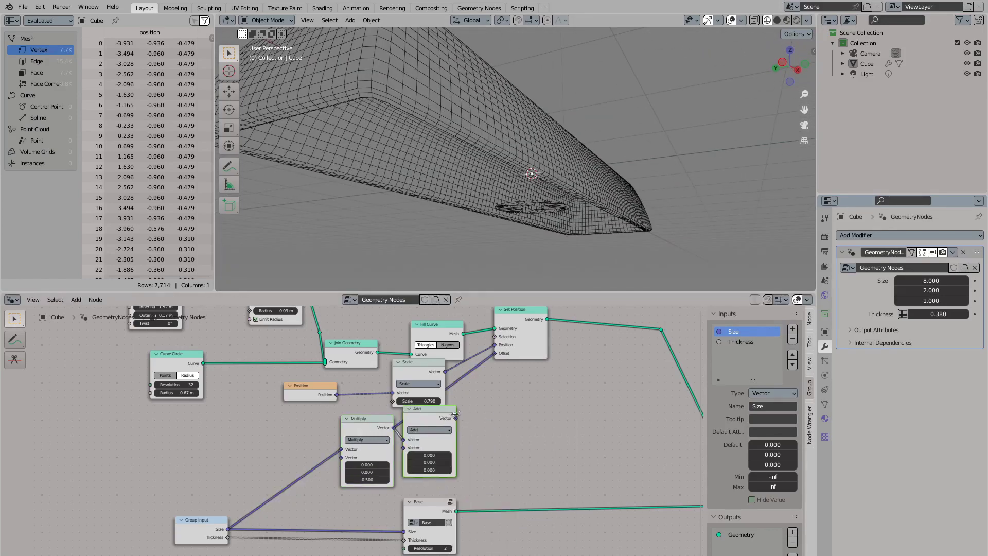
middle_click_drag(514, 242, 448, 206)
scroll(515, 412, "down", 1)
middle_click_drag(566, 412, 515, 432)
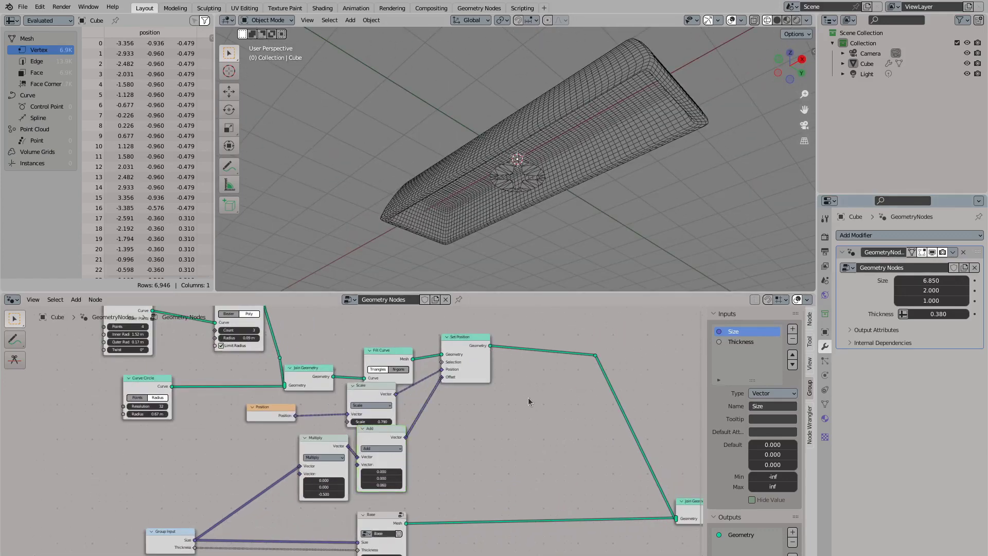
Insert an Extrude Mesh node after Set Position with Individual turned off
key("shift+a")
type("extrude")
key("Return")
left_click(514, 394)
middle_click_drag(514, 180, 546, 170)
scroll(572, 409, "up", 1)
left_click(551, 403)
Set the Multiply node's Z to 0.5, the Add node's Z to -0.100 and the extrusion's offset scale to -0.870
type("0.5")
key("Return")
left_click_drag(572, 394, 558, 394)
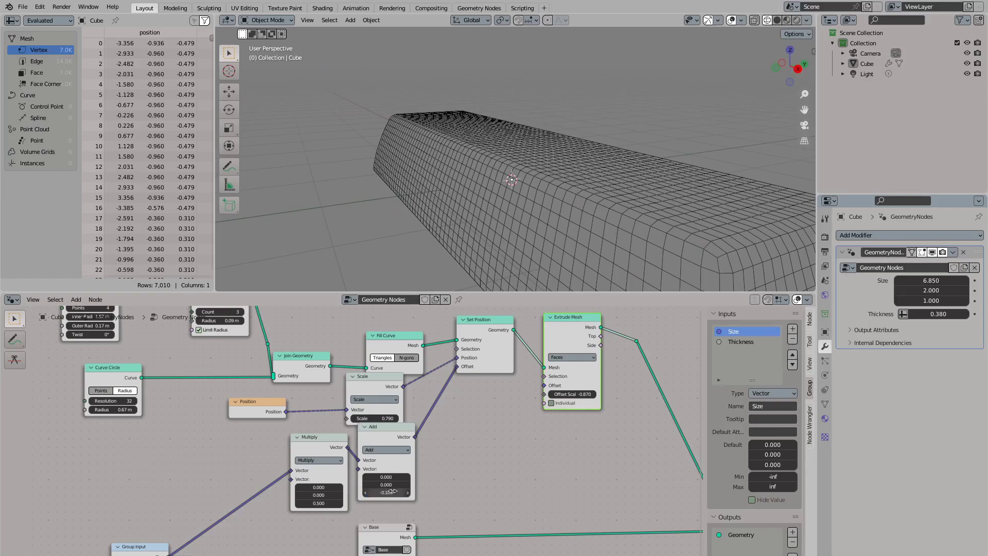
middle_click_drag(453, 196, 479, 170)
Set the Scale node to 0.610 and the Extrude Mesh offset scale to -0.780
left_click_drag(380, 418, 360, 418)
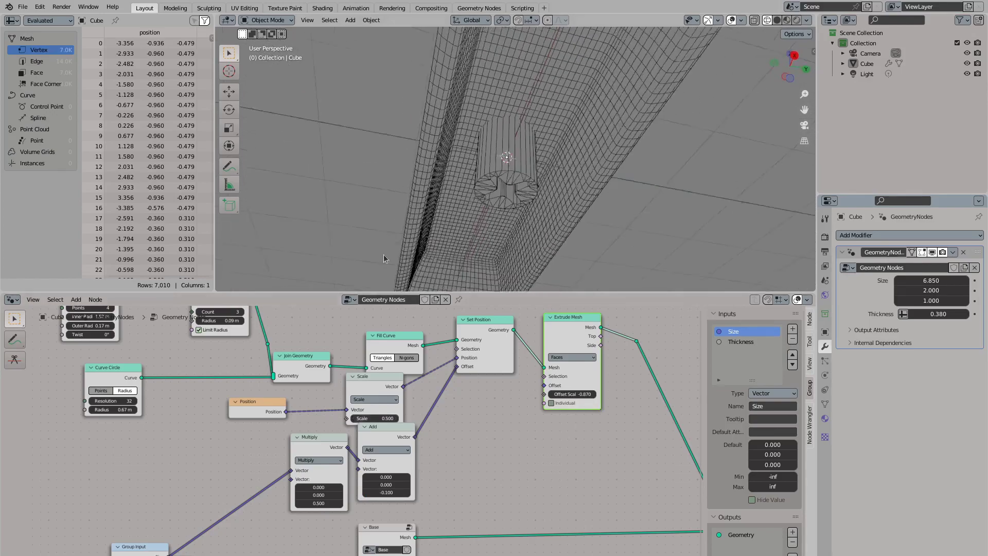
middle_click_drag(384, 254, 384, 278)
left_click_drag(381, 418, 389, 418)
middle_click_drag(434, 264, 536, 314)
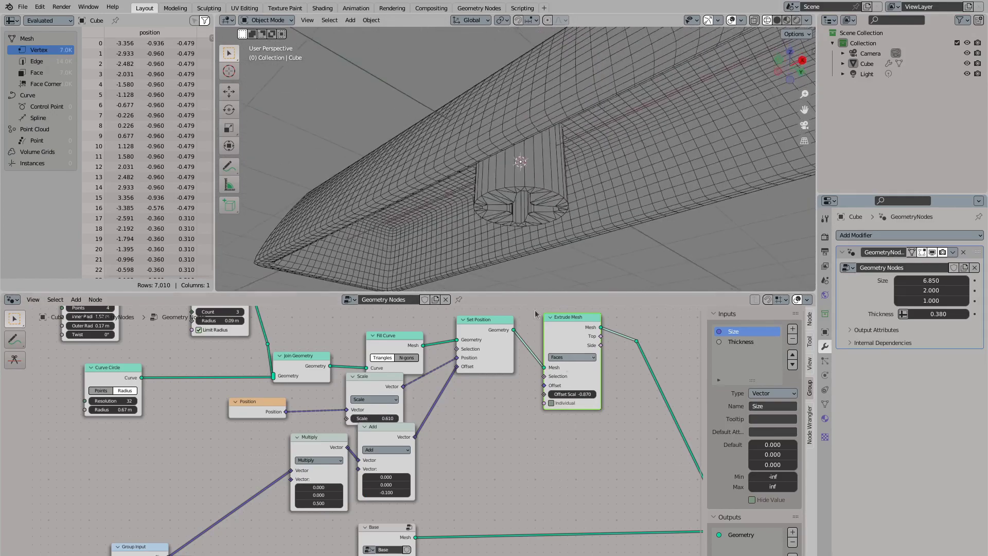
mouse_move(571, 395)
left_mouse_down()
mouse_move(612, 395)
mouse_move(558, 394)
left_mouse_up()
middle_click_drag(388, 255, 412, 278)
scroll(477, 421, "down", 2)
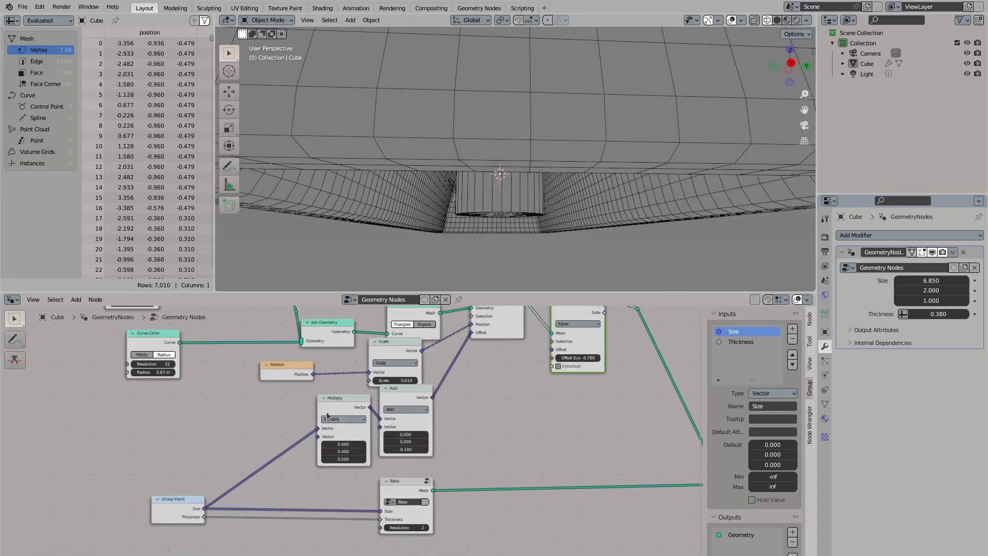
Split Size with a Separate XYZ node, subtract 0.100 from its Z and feed the result into Extrude Mesh's Offset Scale
left_click_drag(204, 508, 510, 402)
left_click(530, 415)
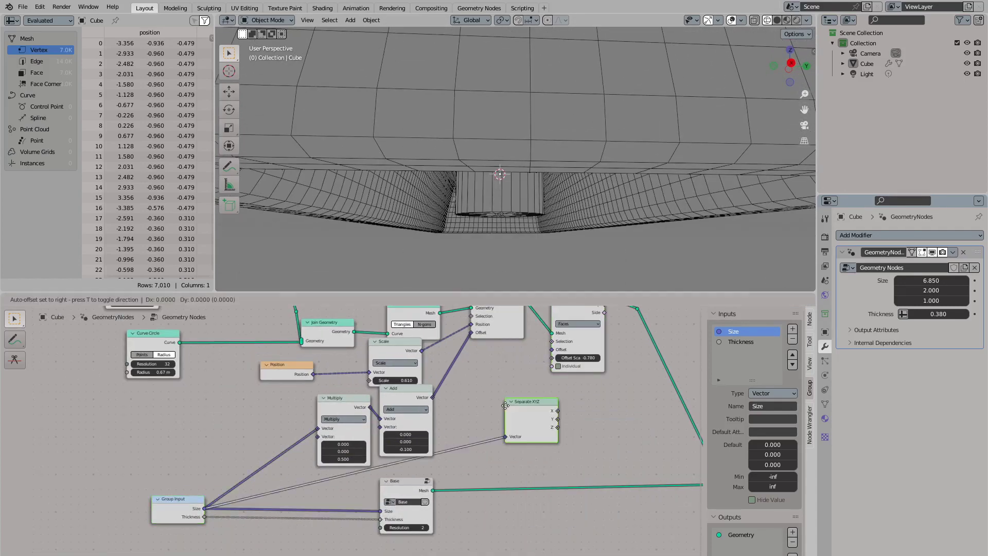
left_click_drag(399, 456, 553, 358)
left_click(535, 435)
left_click(479, 435)
scroll(515, 155, "down", 3)
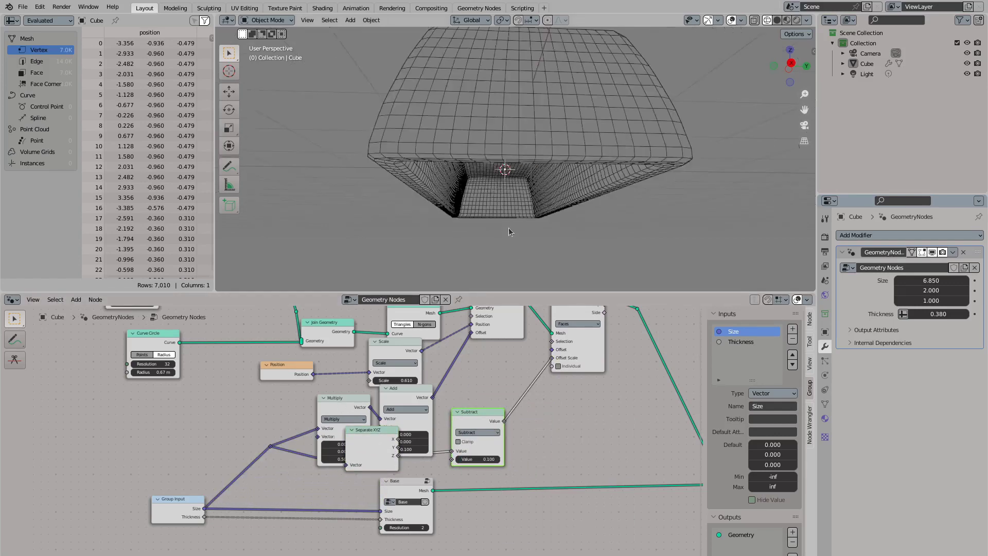
Insert a Multiply math node with value -1.000 between Subtract and Extrude Mesh's Offset Scale
middle_click_drag(515, 154, 566, 134)
scroll(578, 417, "up", 2)
key("shift+a")
type("mu")
left_click(606, 436)
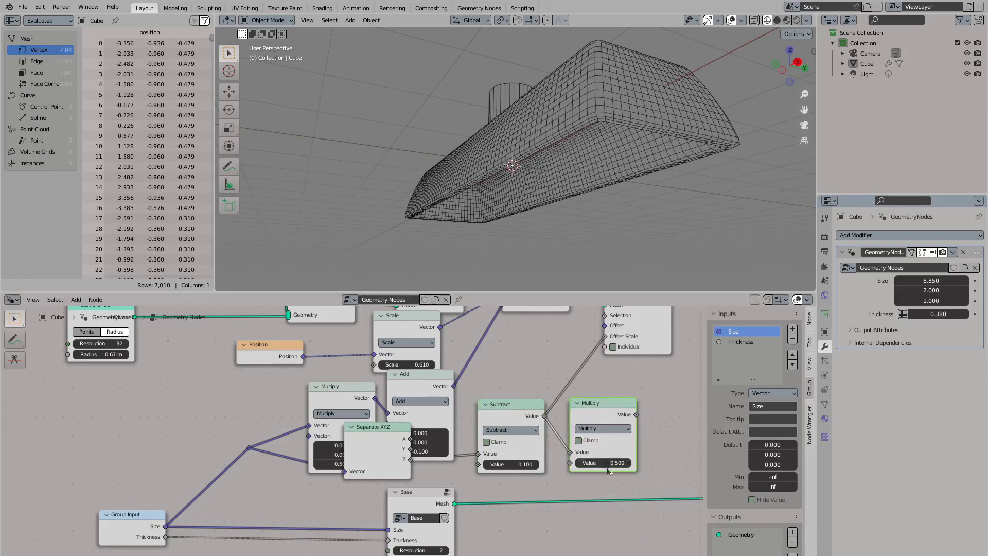
left_click_drag(637, 415, 605, 336)
left_click_drag(596, 403, 500, 372)
Combine all nodes that build the extruded circle-and-star detail into a new node group and open it
key("Home")
middle_click_drag(556, 232, 669, 236)
left_click_drag(224, 335, 544, 452)
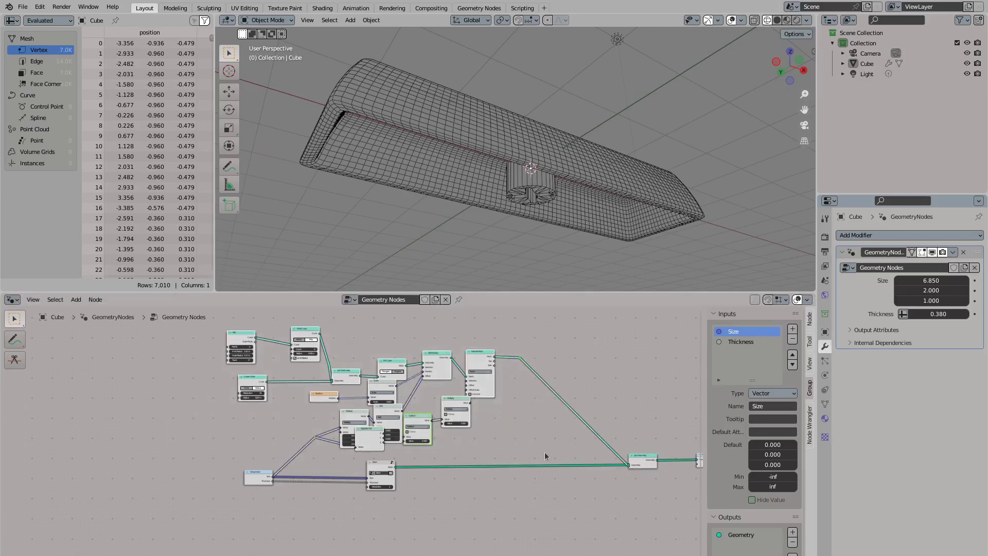
key("ctrl+g")
key("Tab")
key("Tab")
Add a Curve Line node inside the group, below the existing extrusion nodes
key("shift+a")
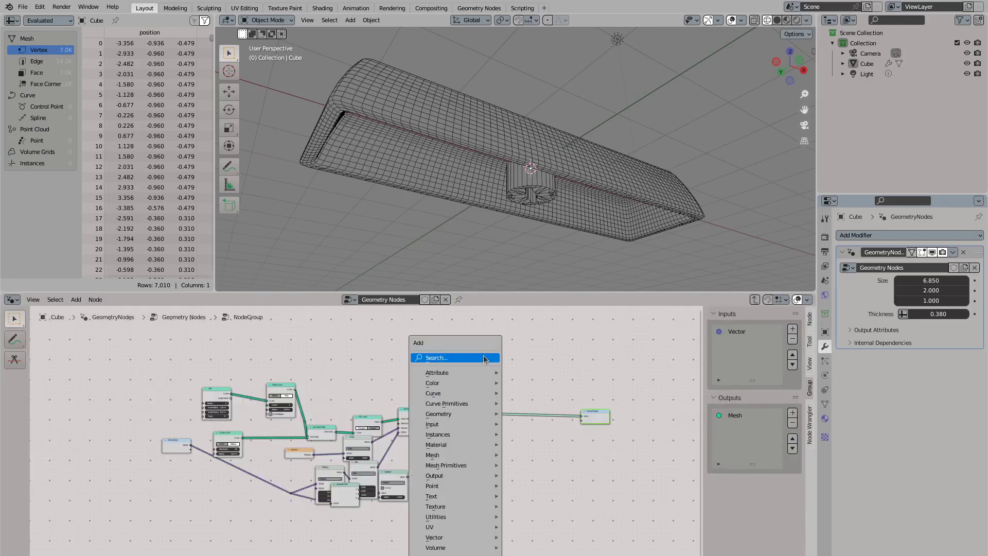
type("curve l")
key("Return")
left_click(379, 339)
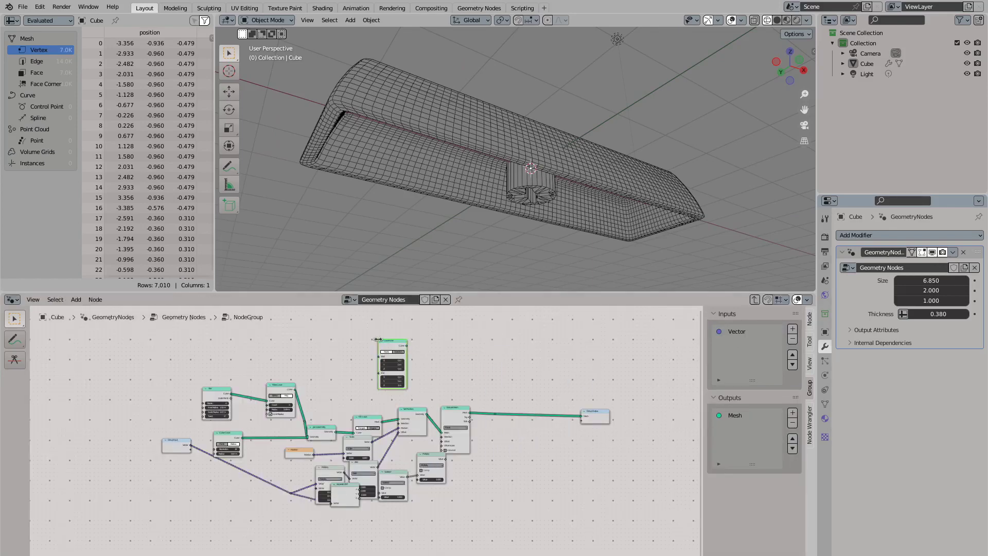
left_click_drag(401, 350, 431, 520)
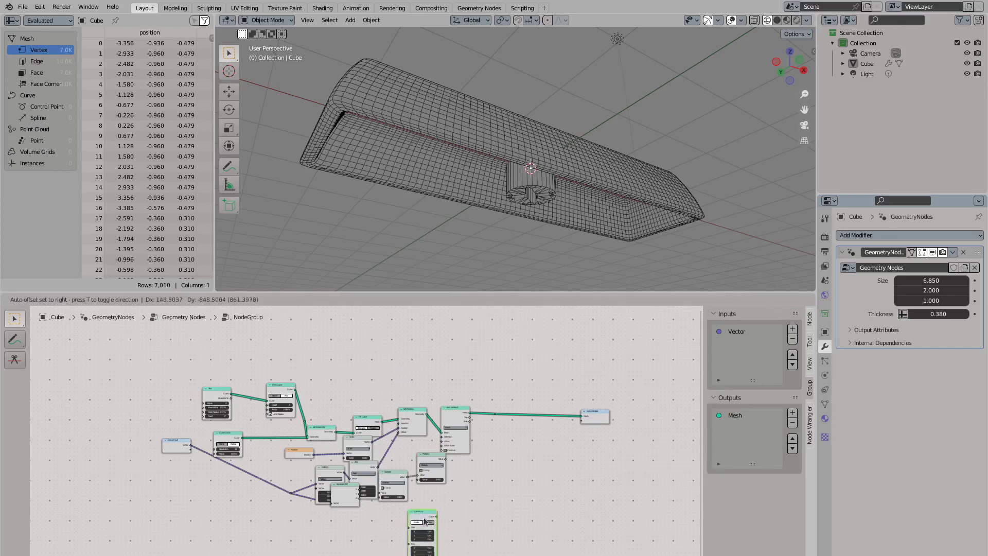
Move the Group Input node down and split its Vector output with a second Separate XYZ node
left_click_drag(176, 441, 159, 494)
scroll(205, 443, "up", 2)
left_click_drag(169, 407, 309, 458)
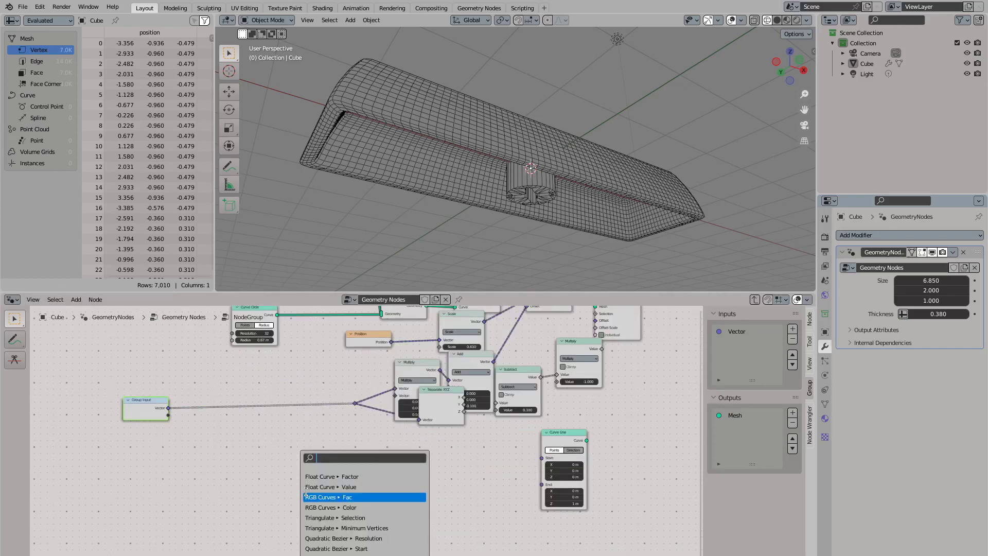
type("sep")
key("Return")
left_click(324, 483)
Add a Combine XYZ node before the Curve Line and connect the new Separate XYZ's X output to its X input
scroll(330, 463, "up", 1)
key("shift+a")
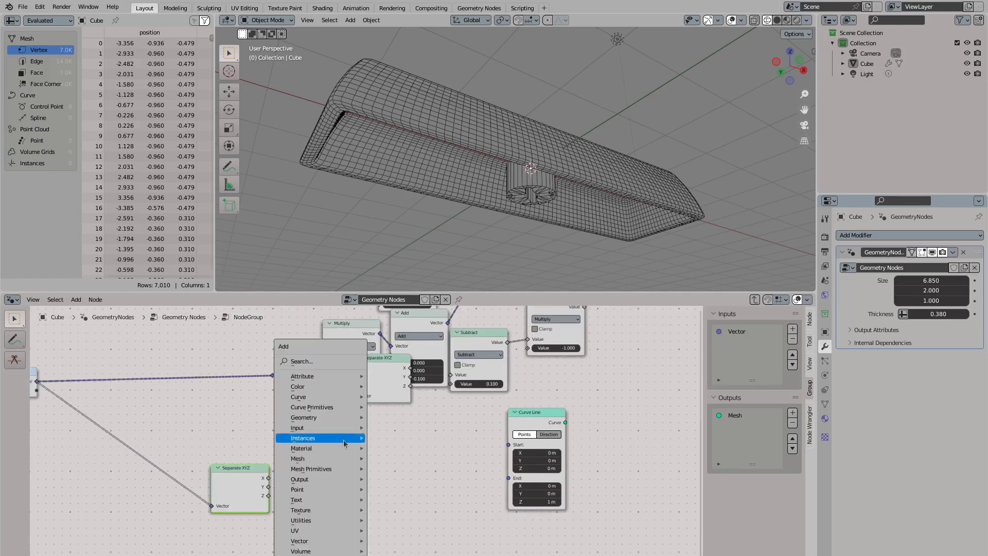
type("comb")
key("Return")
left_click(399, 447)
left_click_drag(265, 480, 266, 456)
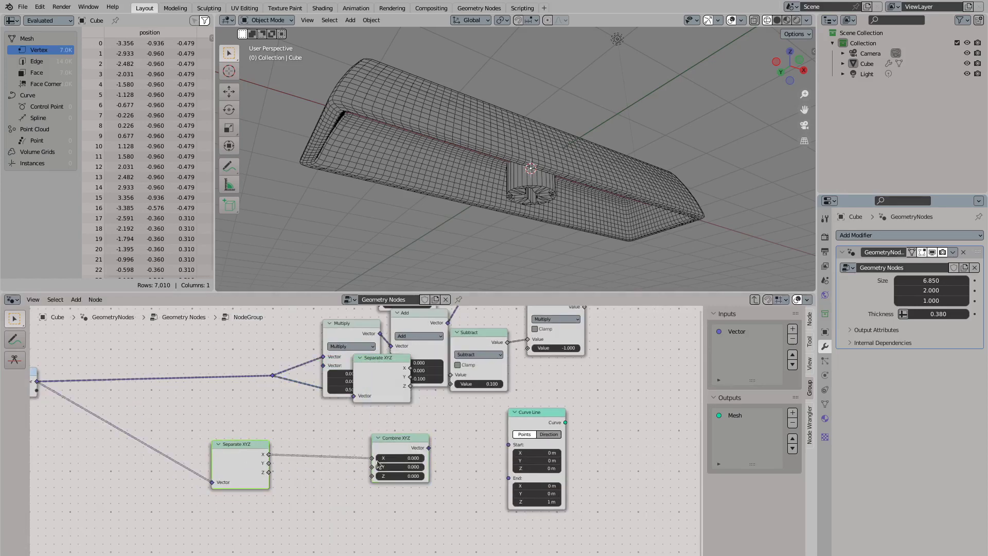
Insert a Divide node by 2.000 between Separate XYZ's X and Combine XYZ's X, and connect the resulting vector to the Curve Line's Start
left_click_drag(378, 463, 329, 399)
type("div")
key("Return")
left_click(324, 490)
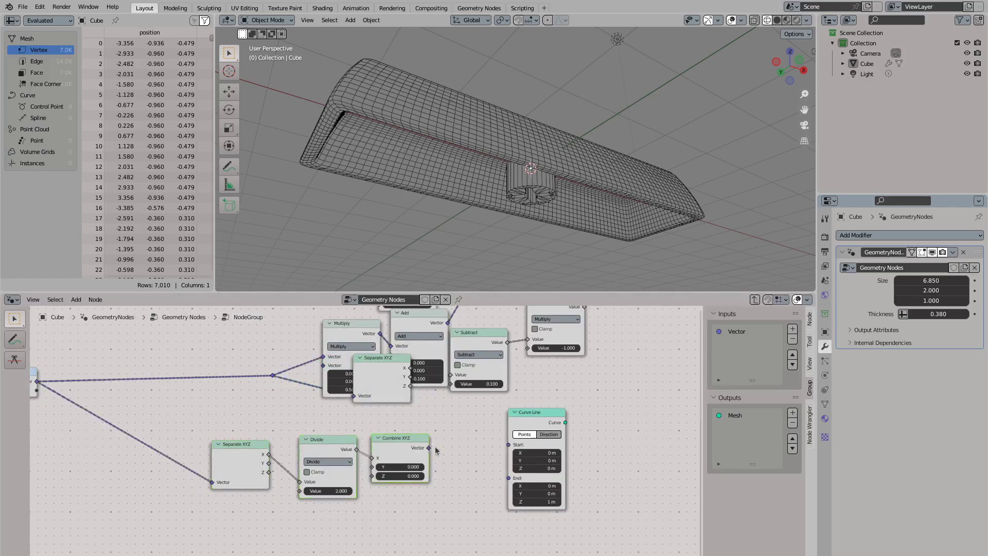
left_click_drag(435, 450, 508, 444)
Connect the Curve Line's Curve output to the Group Output and reset the line's End coordinates to 0 m
scroll(509, 445, "down", 2)
middle_click_drag(508, 445, 338, 505)
left_click_drag(558, 354, 556, 351)
left_click_drag(791, 66, 750, 38)
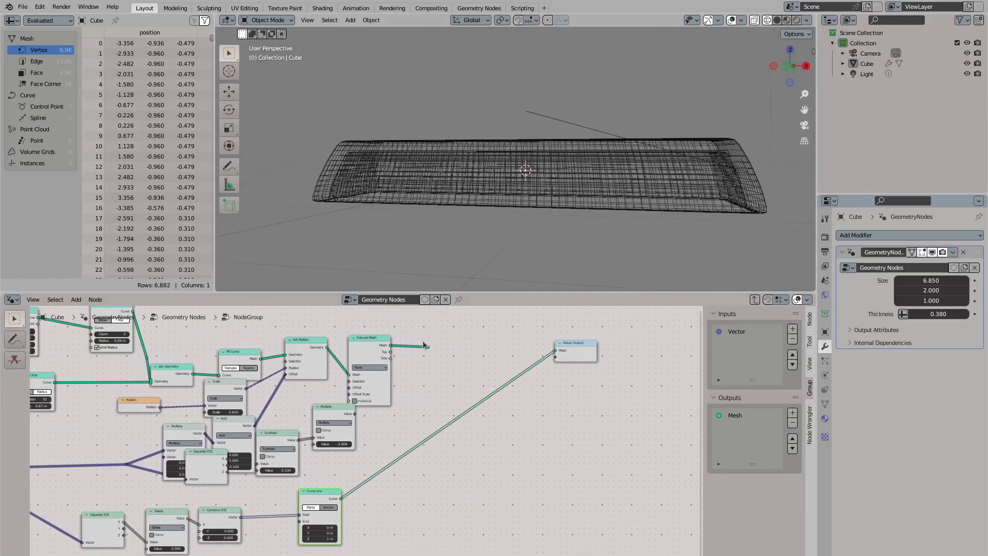
scroll(360, 489, "up", 2)
middle_click_drag(361, 489, 476, 423)
key("BackSpace")
Duplicate the Divide and Combine XYZ nodes below the originals, divide the box's X by -2.000, and connect the new vector to the Curve Line's End
middle_click_drag(360, 463, 502, 395)
left_click_drag(291, 375, 447, 455)
key("shift+d")
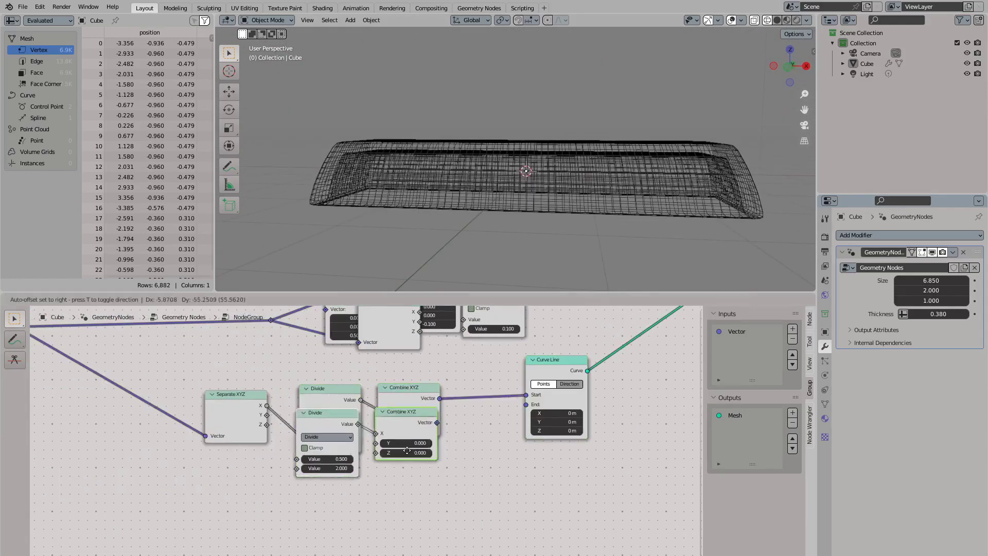
left_click(360, 484)
left_click_drag(266, 415, 306, 502)
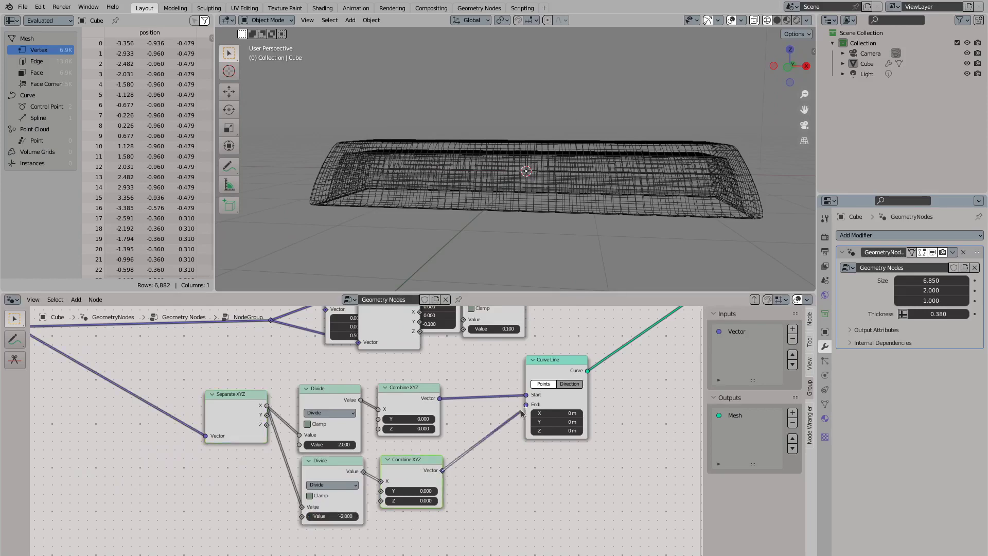
left_click_drag(521, 413, 525, 404)
middle_click_drag(515, 154, 545, 123)
scroll(490, 447, "down", 3)
scroll(491, 448, "up", 2)
Try previewing the node group's output directly from the parent node tree, undo that, and reopen the group
key("Tab")
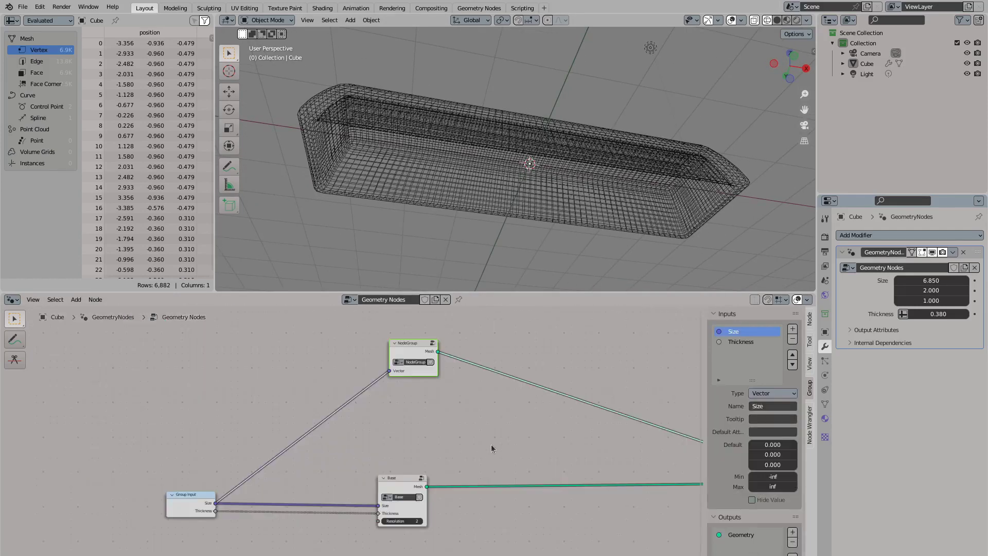
middle_click_drag(491, 448, 243, 443)
middle_click_drag(385, 391, 297, 386)
left_click(75, 346, "ctrl+shift")
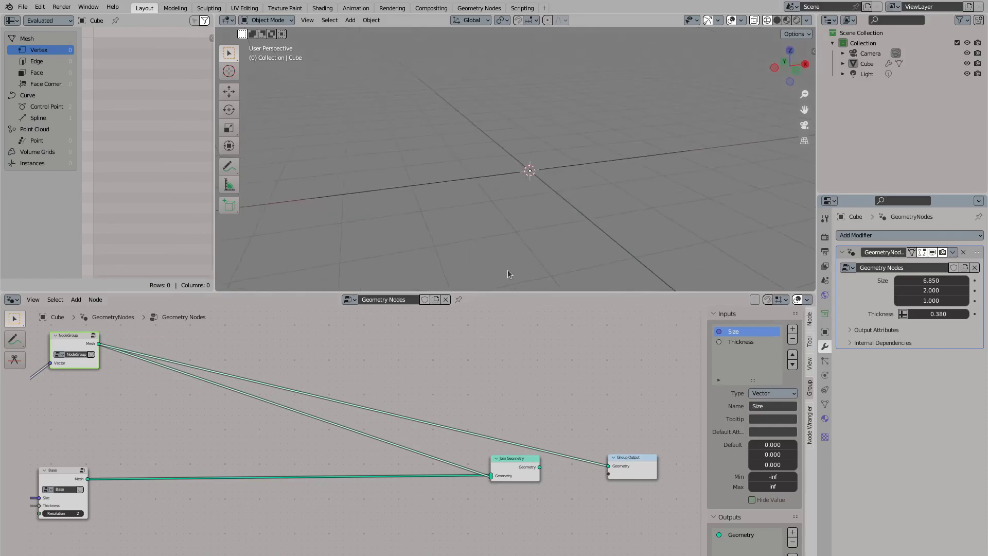
key("ctrl+z")
key("Tab")
Insert a Resample Curve node between the Curve Line and the Group Output and set it to Length mode
left_click_drag(454, 422, 541, 470)
scroll(406, 453, "up", 2)
key("shift+a")
left_click(415, 355)
type("resamp")
key("Return")
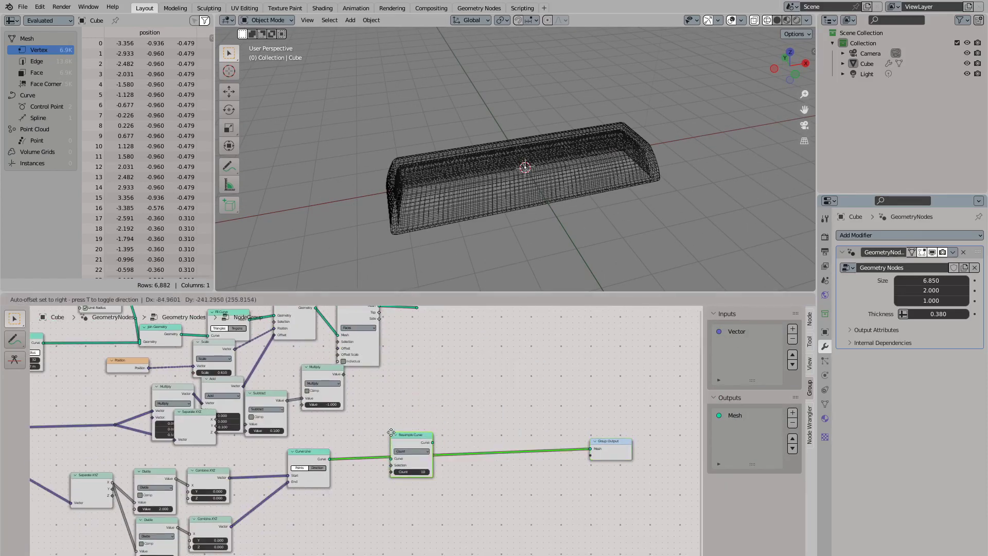
left_click(407, 447)
scroll(324, 446, "up", 1)
left_click(428, 455)
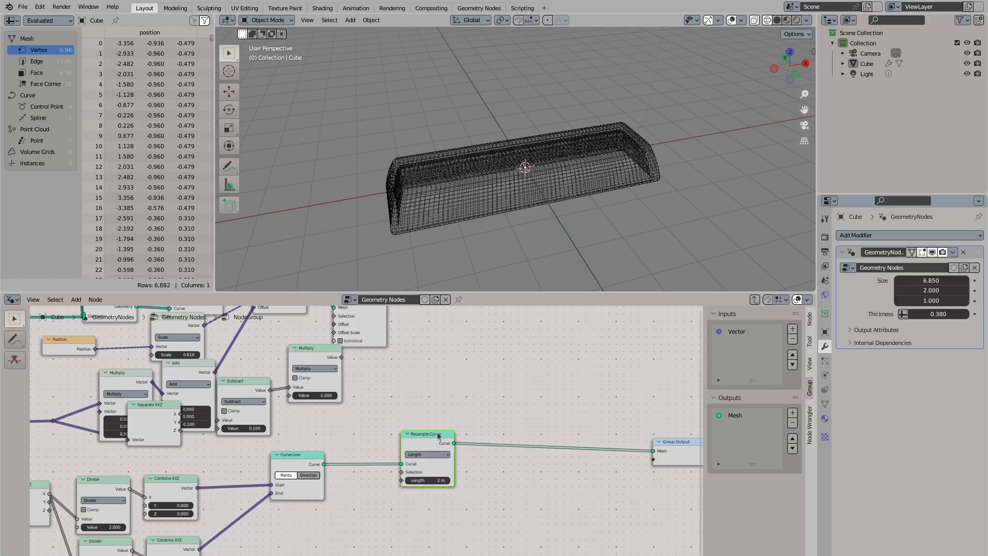
Insert a Curve to Points node after Resample Curve and set its mode to Evaluated
key("shift+a")
left_click(504, 396)
type("curve to")
key("Return")
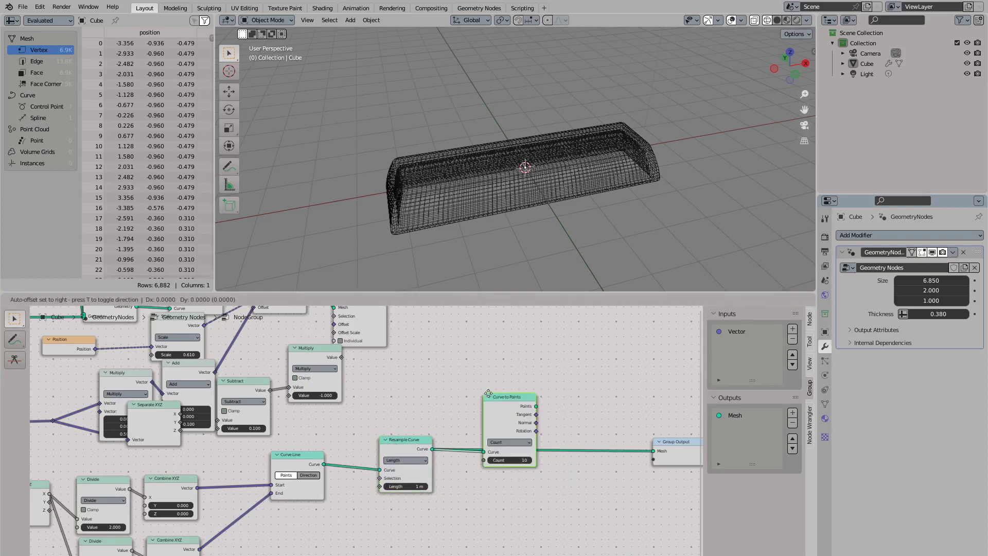
left_click(512, 430)
middle_click_drag(514, 216, 463, 226)
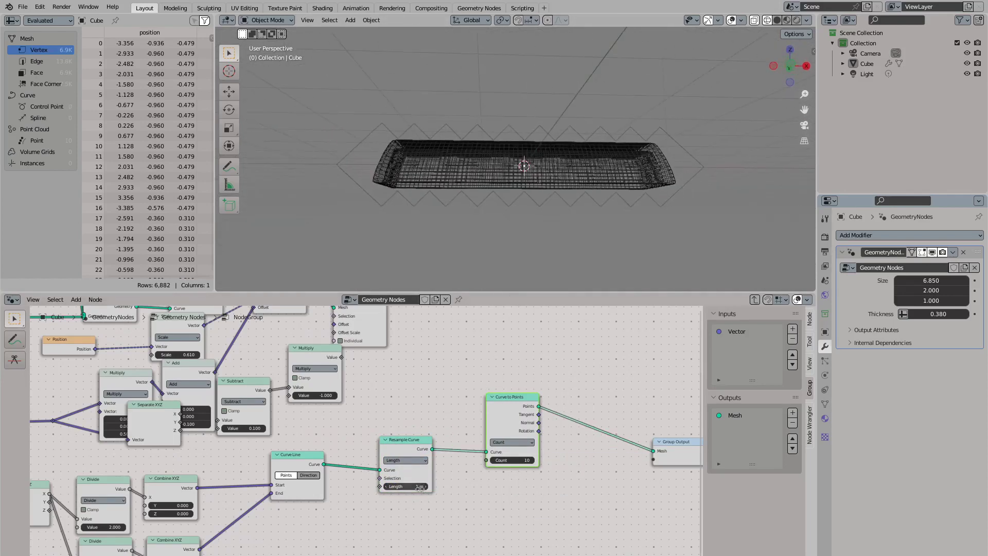
left_click(508, 444)
left_click(509, 433)
Set the Resample Curve length to 1.5 m
middle_click_drag(478, 257, 461, 273)
double_click(418, 485)
type("5")
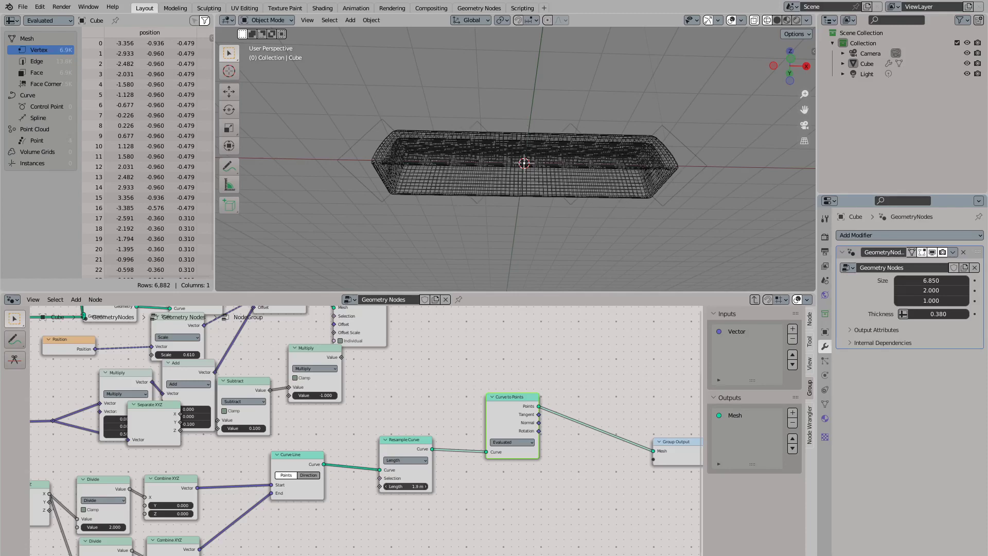
left_click_drag(406, 487, 396, 486)
middle_click_drag(419, 238, 458, 233)
Add an Endpoint Selection node above the Resample Curve node
key("shift+a")
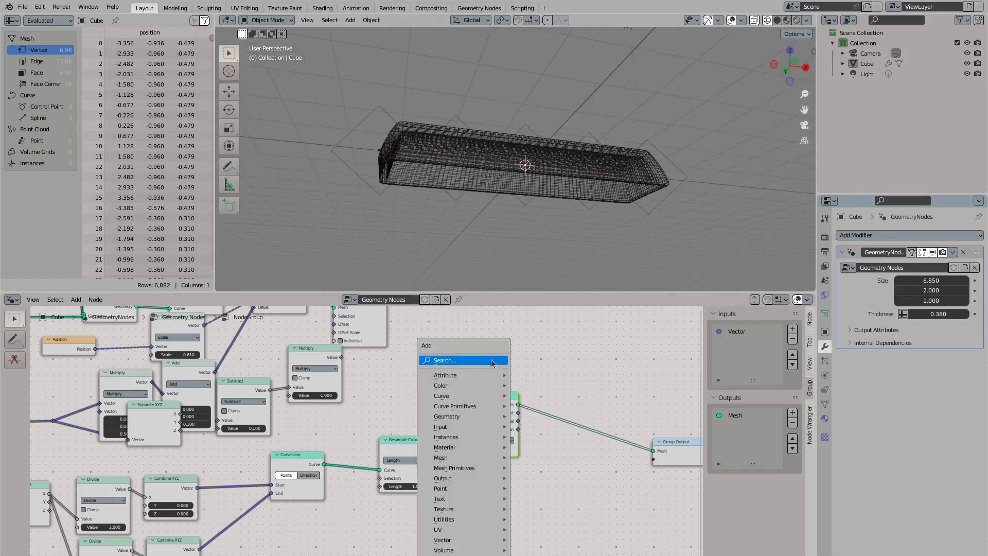
type("end")
key("Return")
left_click(422, 399)
Add an Instance on Points node and feed its Points input from Curve to Points
scroll(421, 399, "down", 1)
middle_click_drag(463, 319, 371, 391)
key("shift+a")
type("instance on")
key("Return")
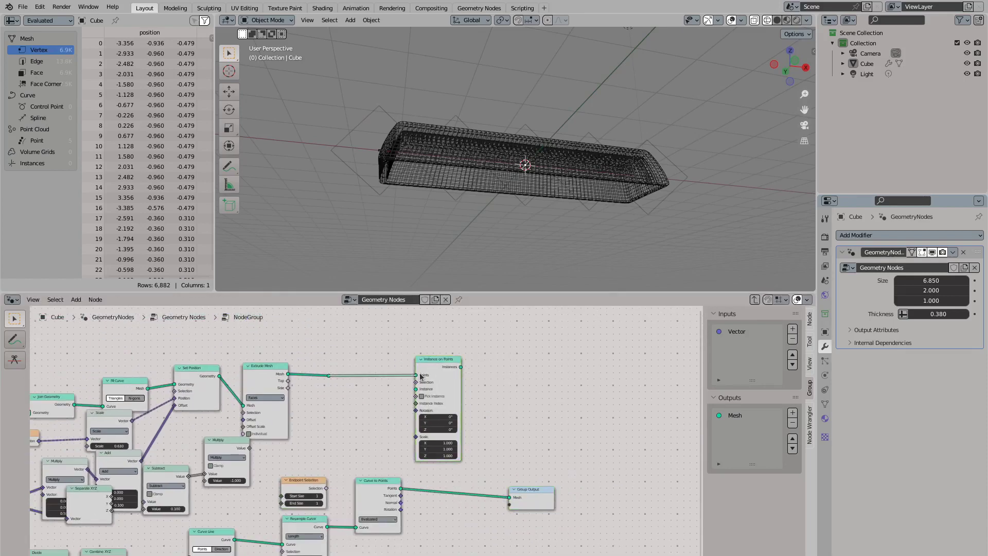
left_click(402, 376)
key("Home")
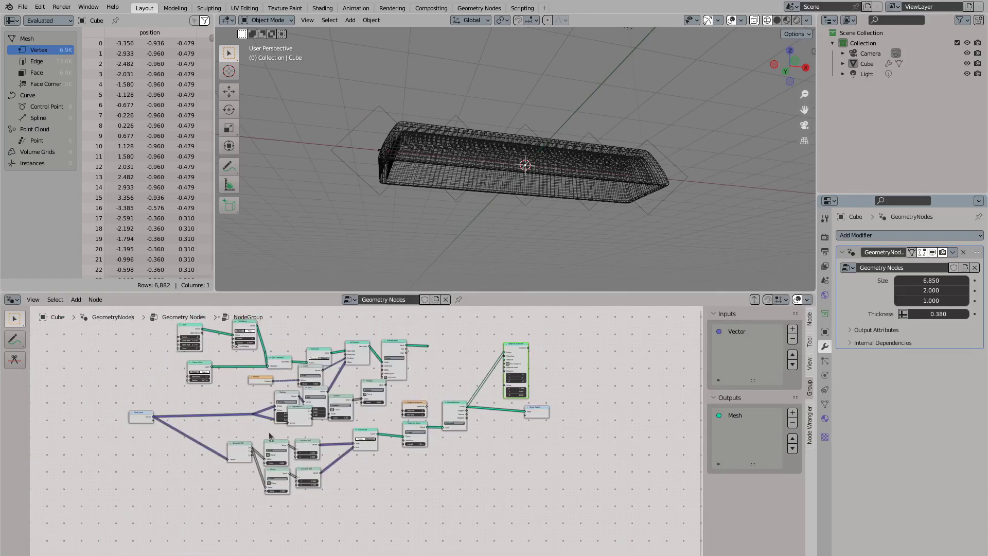
Rearrange the curve and stud branches, then connect Extrude Mesh to Instance on Points' Instance input and its Instances output to the Group Output
left_click_drag(571, 477, 521, 342)
key("ctrl+space")
scroll(464, 360, "up", 3)
left_click_drag(421, 428, 464, 456)
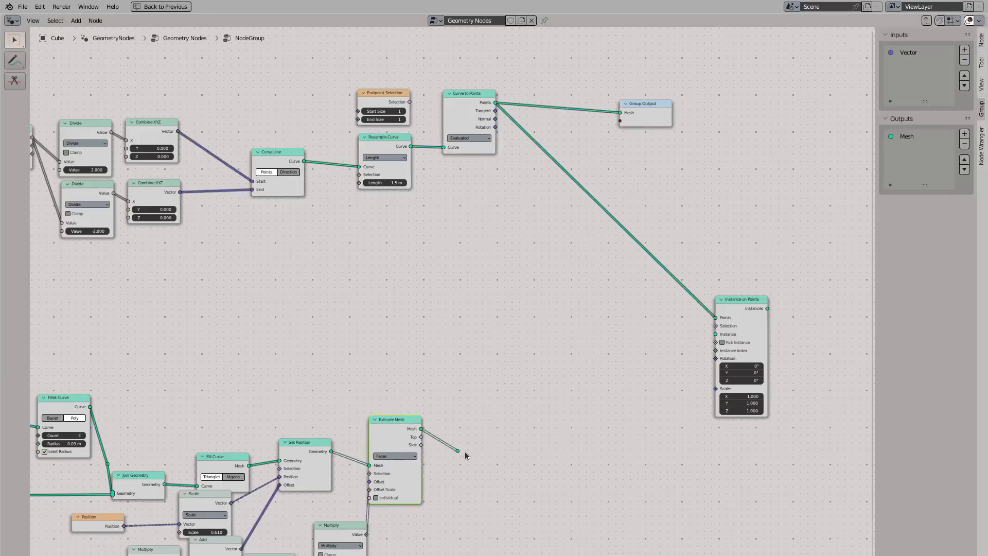
middle_click_drag(568, 331, 411, 380)
left_click(639, 355)
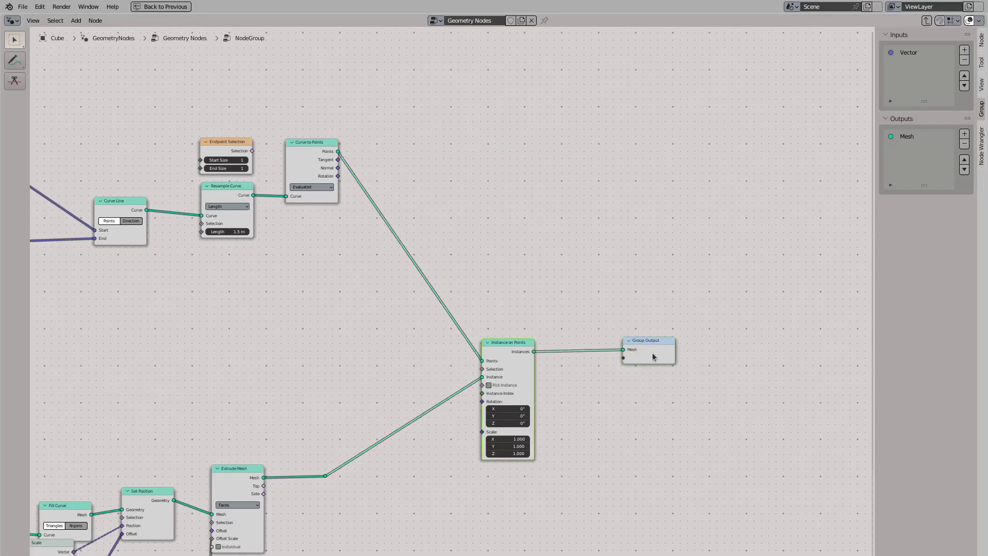
key("ctrl+space")
Connect Endpoint Selection through a Boolean Math Not node to Instance on Points' Selection, and place Endpoint Selection below Resample Curve
key("ctrl+space")
left_click_drag(252, 151, 482, 369)
key("Return")
key("ctrl+space")
left_click_drag(181, 312, 211, 455)
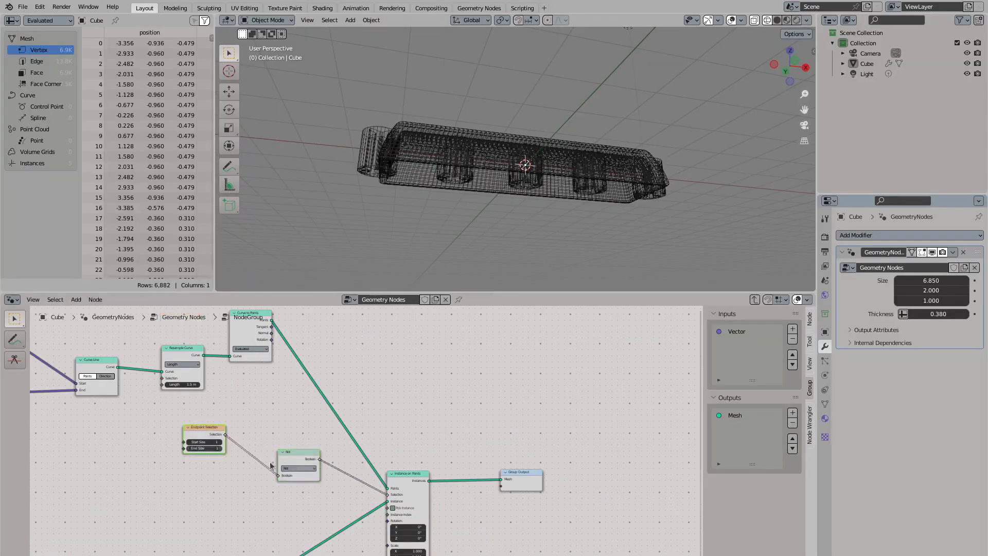
Remove the Not node and link Endpoint Selection directly to Instance on Points' Selection
key("KP_Decimal")
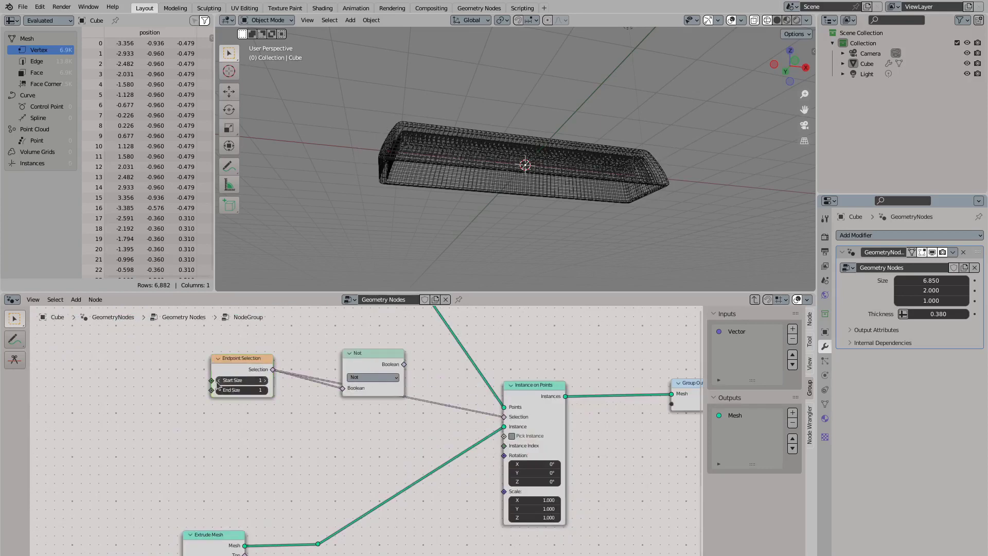
left_click(380, 355)
key("ctrl+x")
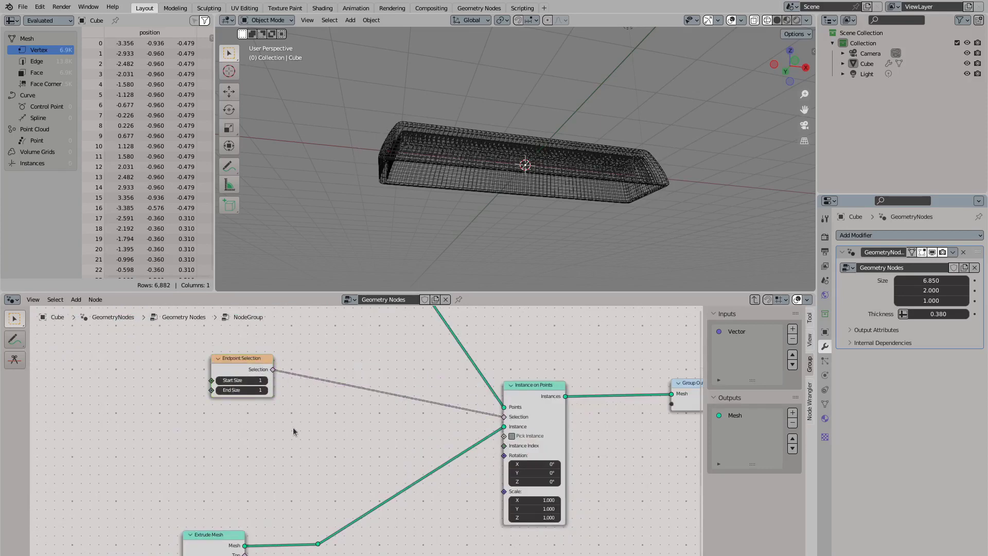
Add a Delete Geometry node after Curve to Points, drive its Selection with Endpoint Selection, and connect its geometry to the Group Output
middle_click_drag(293, 431, 255, 362)
scroll(340, 385, "down", 2)
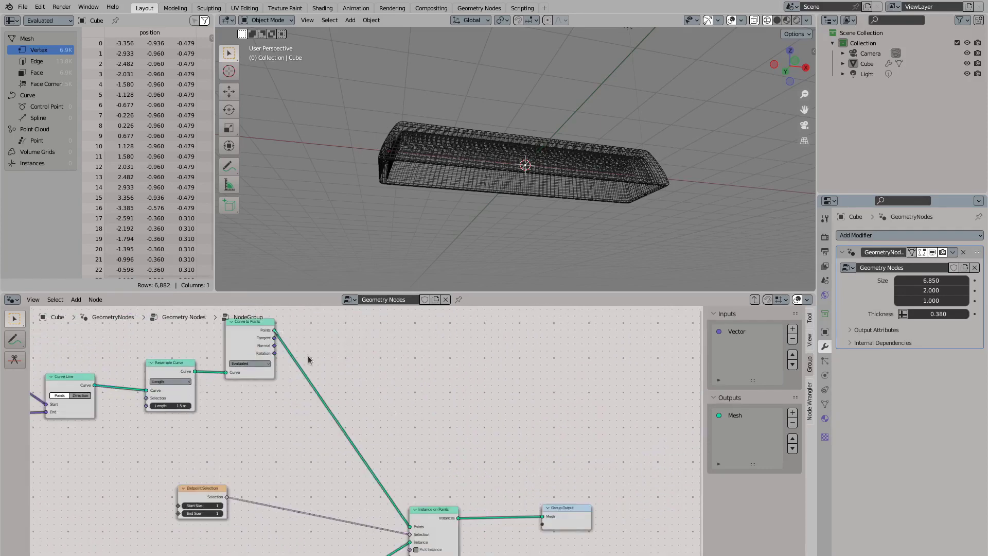
key("shift+a")
type("delete")
key("Return")
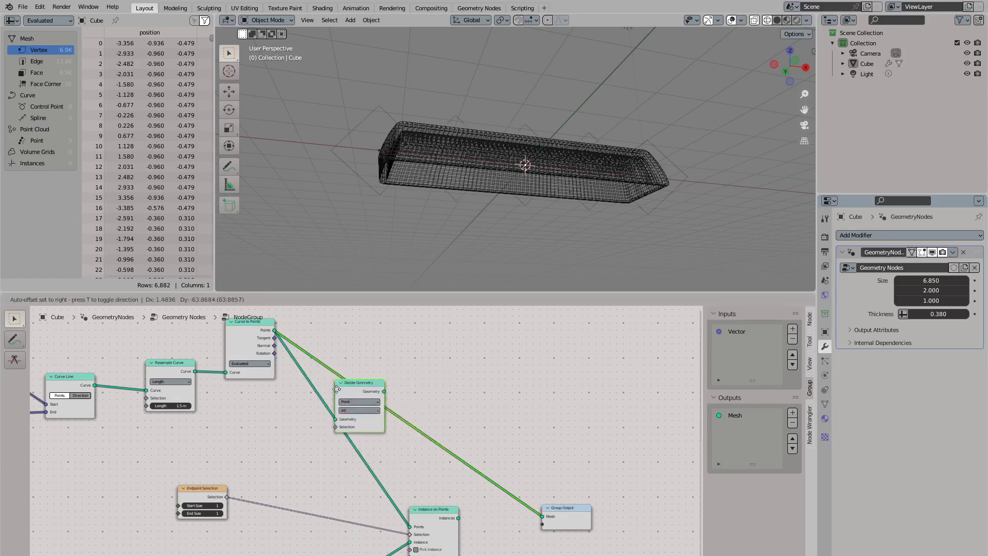
left_click(335, 420)
left_click_drag(227, 497, 334, 457)
left_click_drag(383, 422, 543, 516)
Try capturing the endpoint selection with a Capture Attribute node between Resample Curve and Curve to Points
middle_click_drag(126, 371, 220, 393)
key("shift+a")
type("capture")
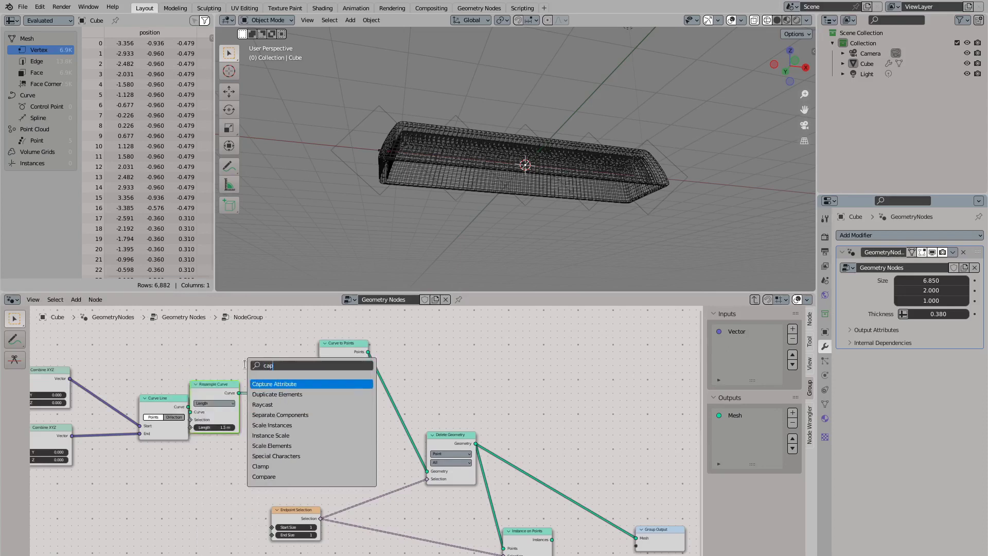
key("Return")
left_click(293, 391)
left_click_drag(304, 510, 208, 500)
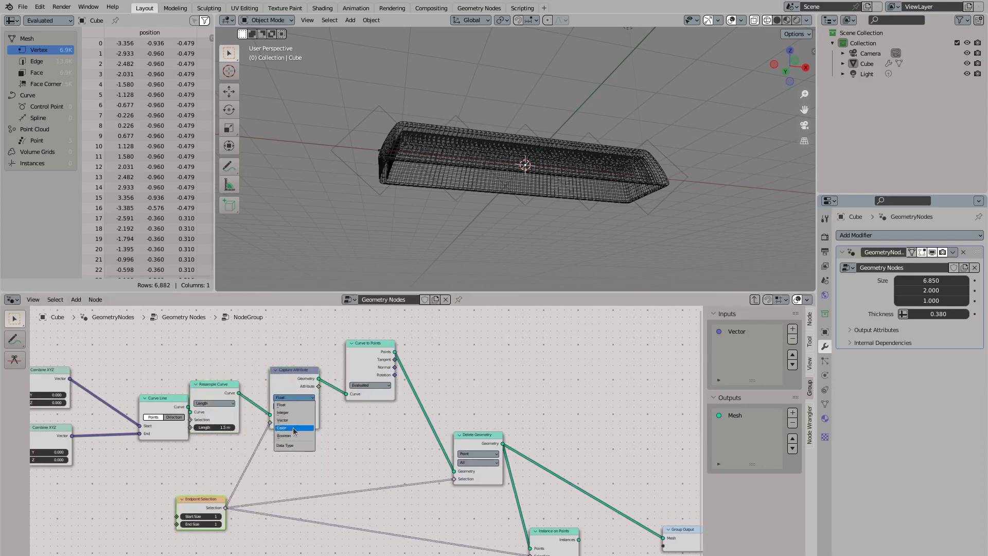
key("x")
Duplicate Delete Geometry between Resample Curve and Curve to Points, drive its Selection with Endpoint Selection, and output the resulting points
key("shift+d")
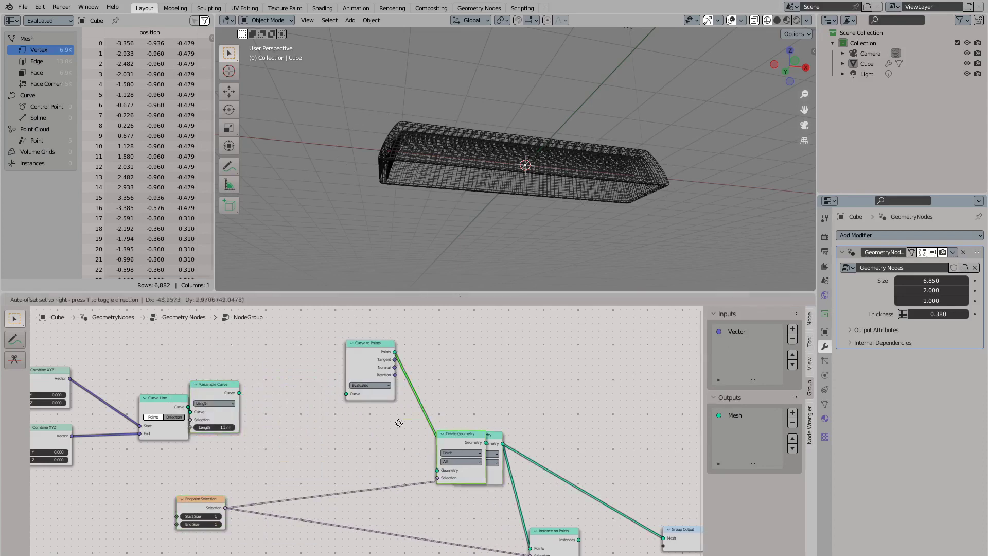
left_click(277, 373)
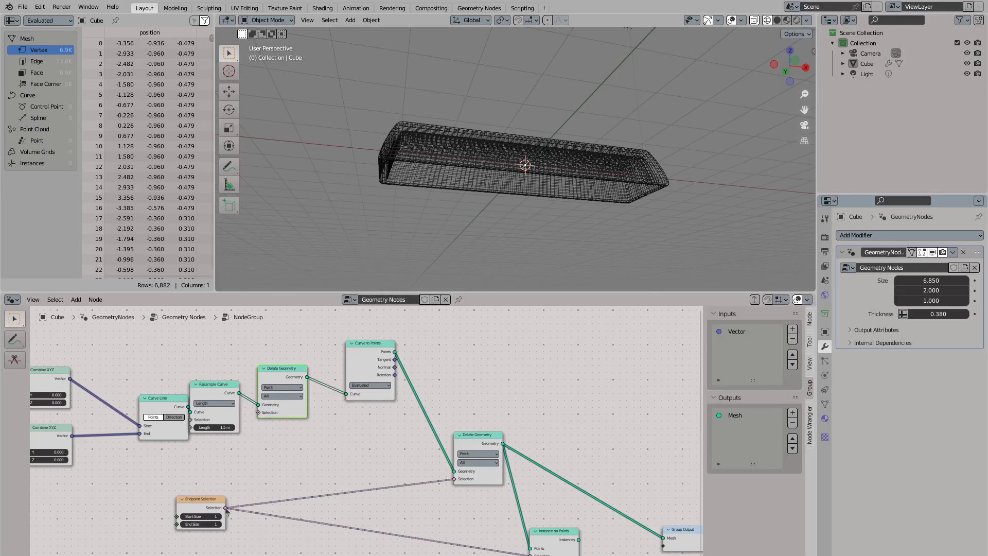
left_click_drag(225, 507, 258, 412)
middle_click_drag(391, 397, 288, 387)
left_click_drag(292, 347, 560, 532)
Dissolve the Delete Geometry node after Curve to Points and connect Instance on Points' Instances to the Group Output
middle_click_drag(369, 436, 369, 385)
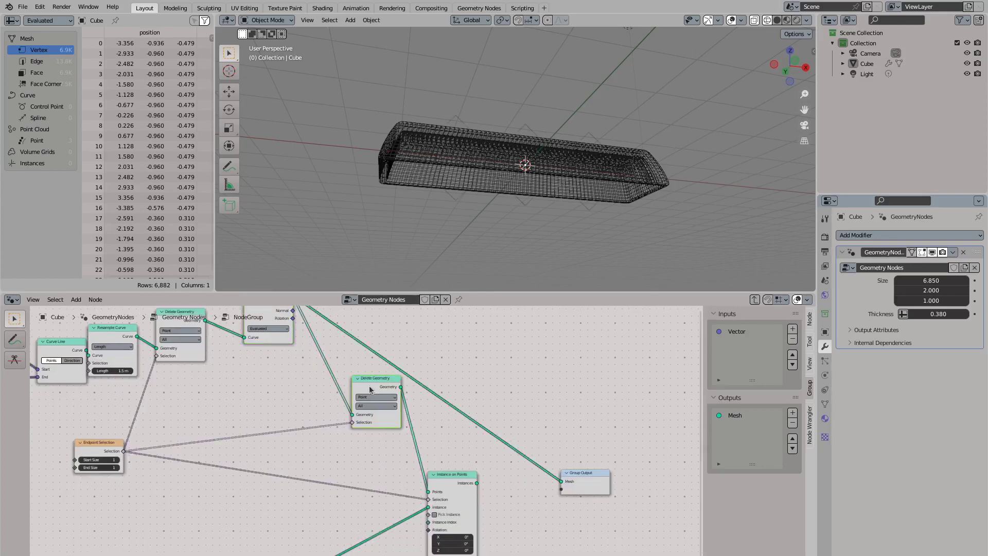
scroll(369, 385, "down", 1)
key("ctrl+x")
left_click_drag(461, 505, 533, 505)
Switch the viewport from wireframe to solid shading and inspect the instanced studs from below
middle_click_drag(406, 247, 465, 211)
key("shift+z")
scroll(478, 134, "up", 3)
middle_click_drag(478, 134, 614, 143)
scroll(389, 419, "down", 1)
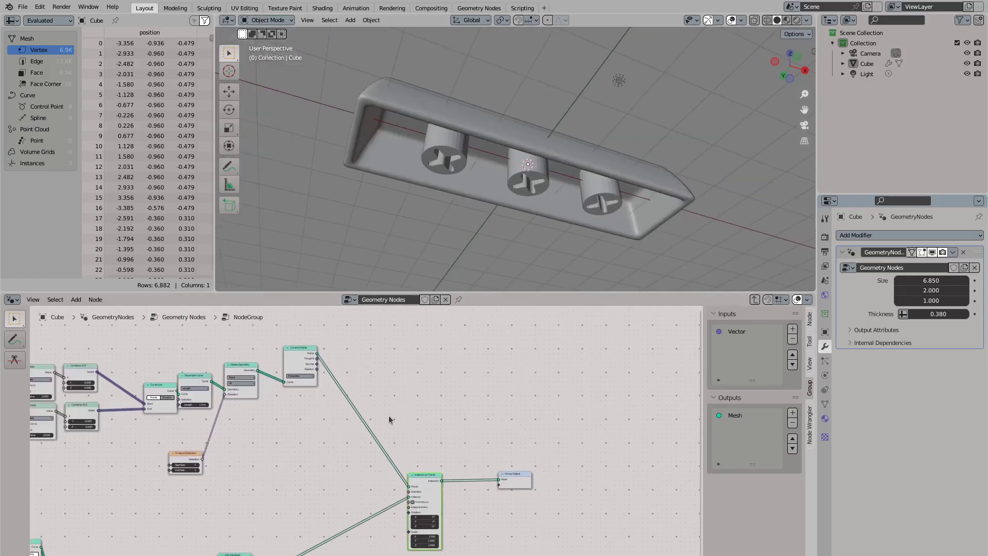
Insert a Set Shade Smooth node between Extrude Mesh and Instance on Points' Instance input
key("shift+a")
type("smooth")
key("Return")
left_click(385, 374)
scroll(384, 399, "up", 1)
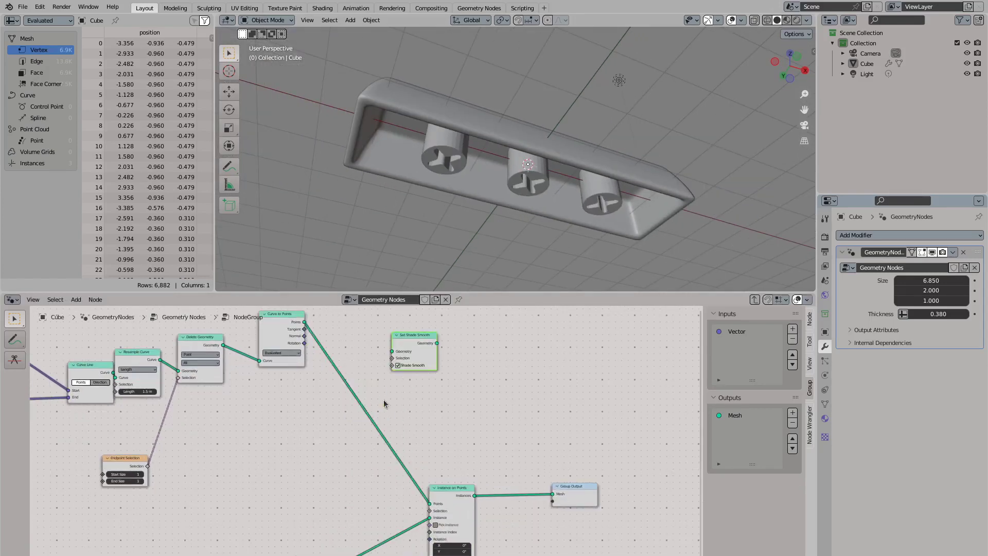
scroll(384, 400, "down", 2)
left_click_drag(412, 336, 361, 538)
Insert a Split Edges node between Set Shade Smooth and Instance on Points
scroll(349, 506, "up", 2)
key("shift+a")
type("split")
key("Return")
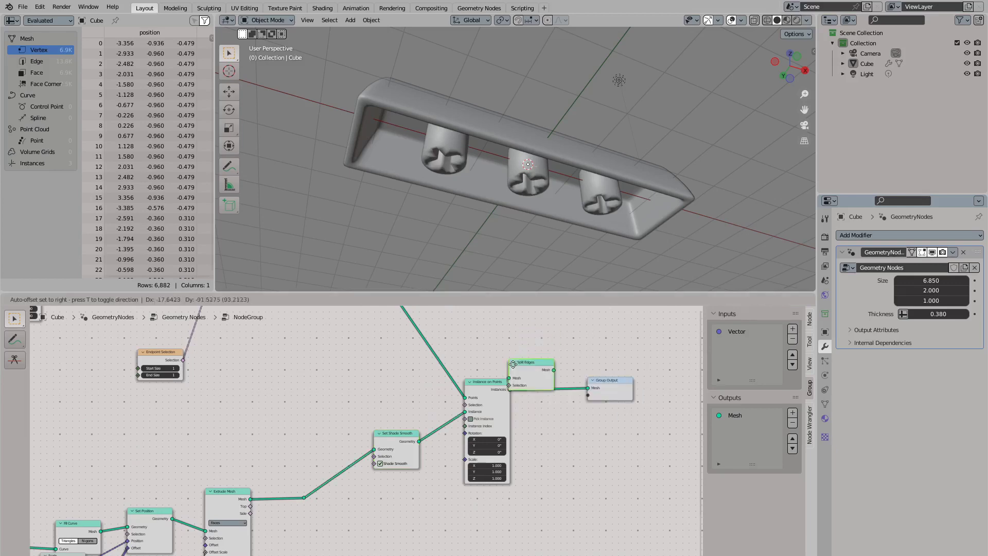
left_click(443, 433)
Add an Edge Angle node below the Set Shade Smooth node
scroll(361, 436, "up", 2)
key("shift+a")
type("edge")
key("Return")
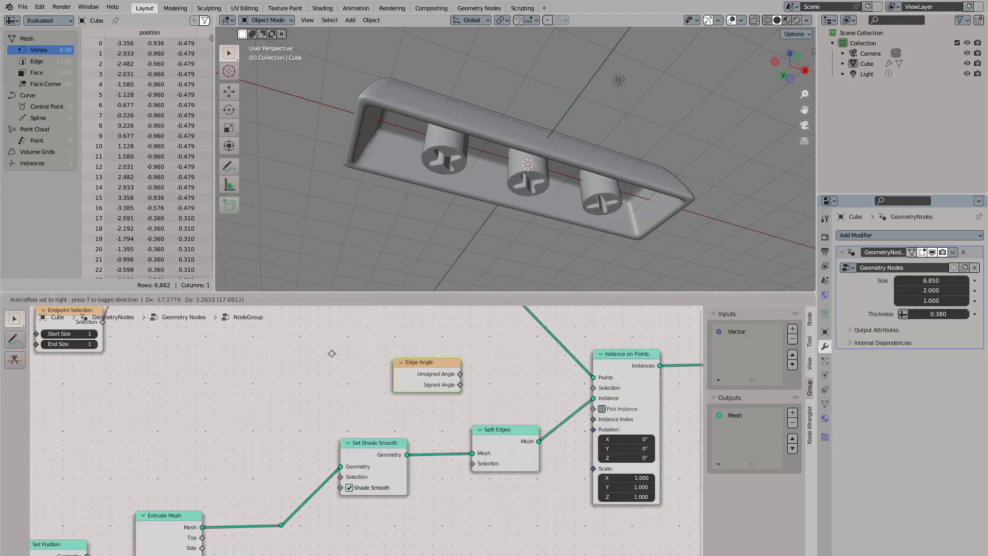
left_click(236, 494)
Drive Split Edges' Selection with a Float Greater Than comparison of the unsigned edge angle against 0.900
type("equal")
left_click_drag(365, 511, 473, 429)
key("Return")
left_click(429, 505)
left_click(429, 471)
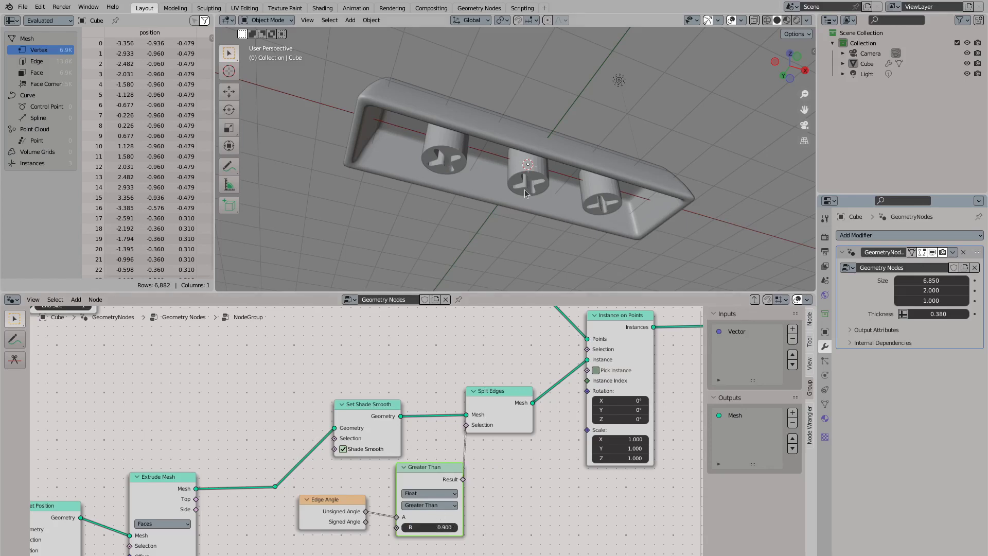
mouse_move(525, 193)
middle_mouse_down()
mouse_move(515, 139)
mouse_move(519, 190)
middle_mouse_up()
scroll(419, 443, "down", 2)
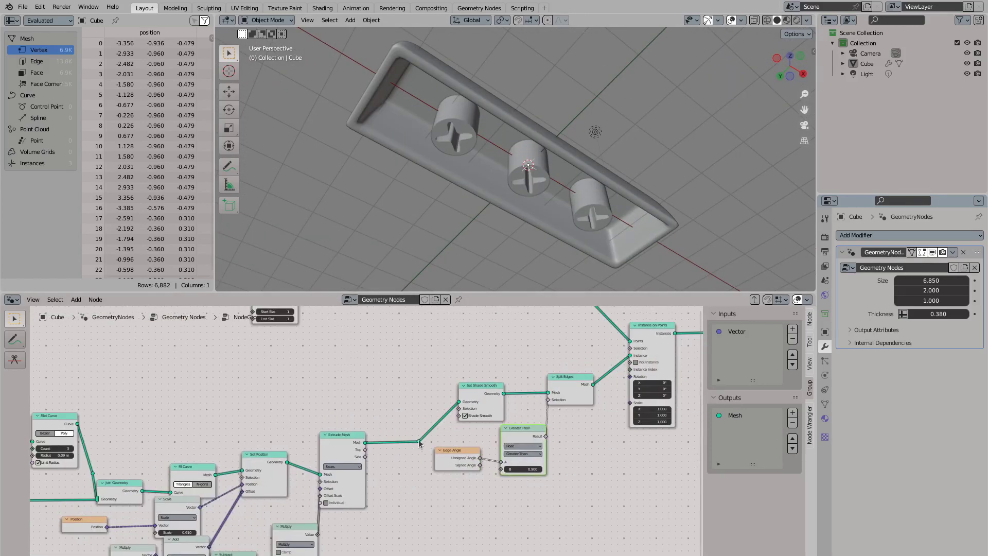
mouse_move(515, 242)
middle_mouse_down()
mouse_move(531, 279)
mouse_move(520, 242)
middle_mouse_up()
Space out the Subtract and Multiply nodes feeding the extrusion and set the Subtract value to 0.270
middle_click_drag(379, 458, 454, 369)
scroll(402, 435, "up", 2)
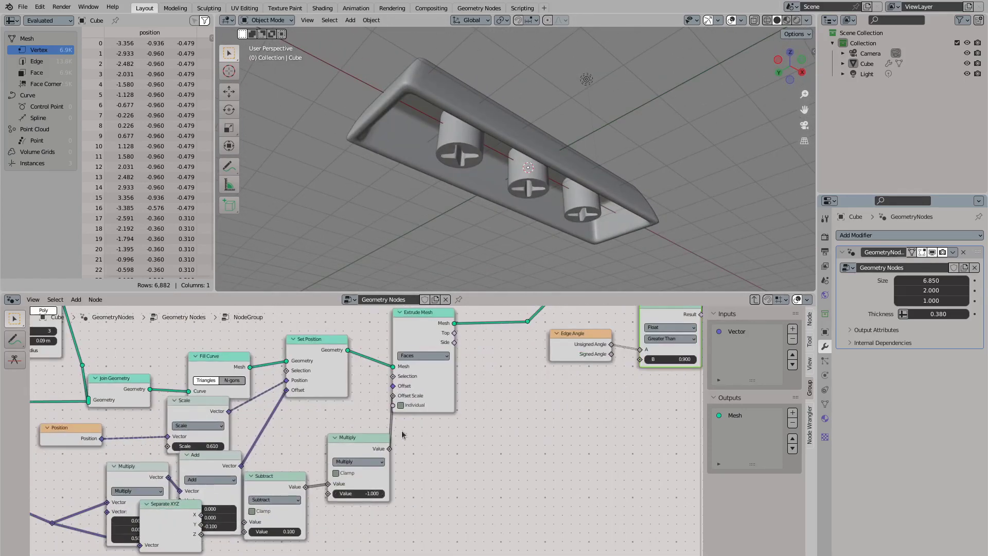
left_click_drag(273, 475, 284, 469)
left_click_drag(355, 437, 351, 430)
left_click_drag(278, 525, 304, 525)
Set the brick's Y size to 1.000 and inspect the studs from below
middle_click_drag(514, 242, 506, 205)
key("Tab")
type("1")
key("Return")
middle_click_drag(695, 181, 739, 208)
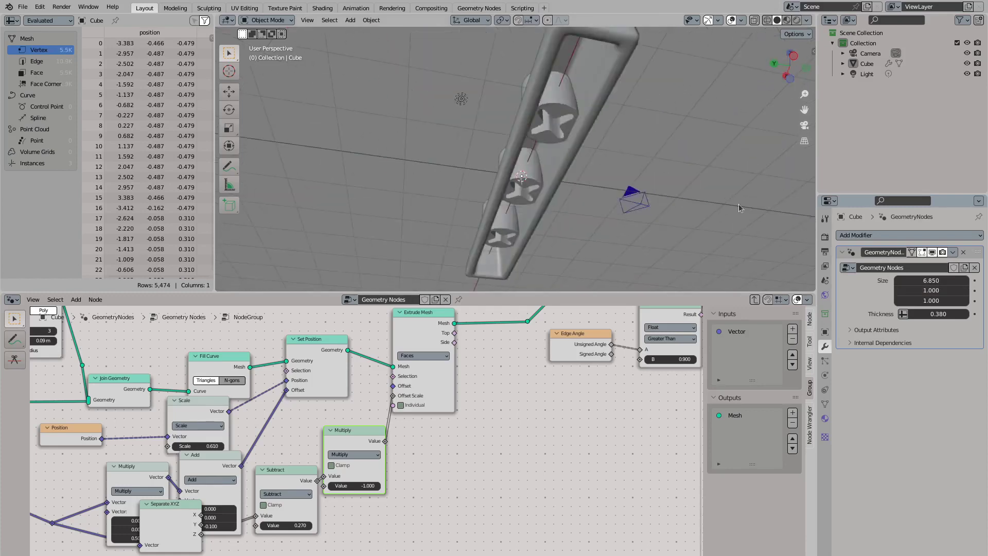
Set the brick's Y size to 2.000
left_click(934, 288)
type("2")
key("Return")
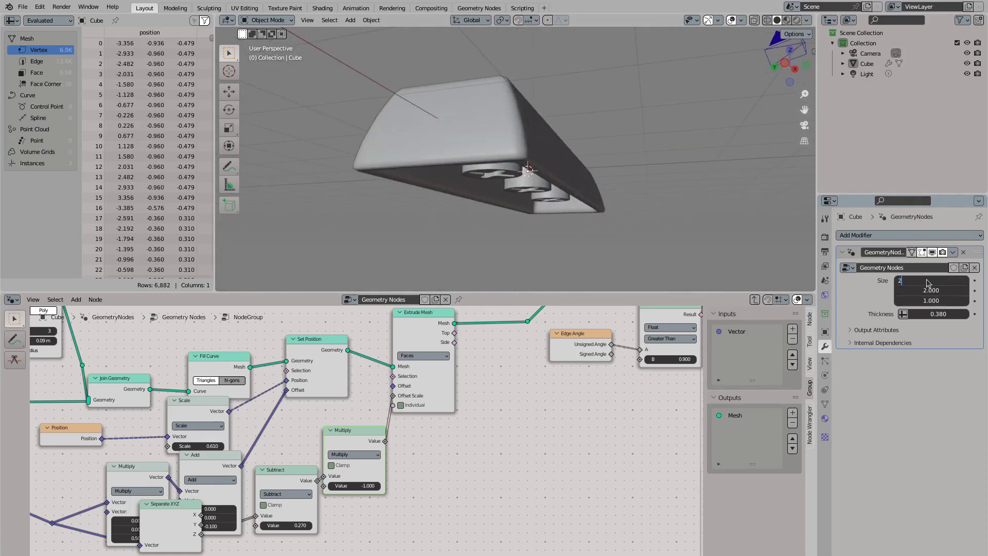
Set the brick's X size to 2.000 and output the Curve to Points result directly to examine the point placement
left_click(928, 280)
type("2")
key("Return")
scroll(510, 455, "up", 10, "shift")
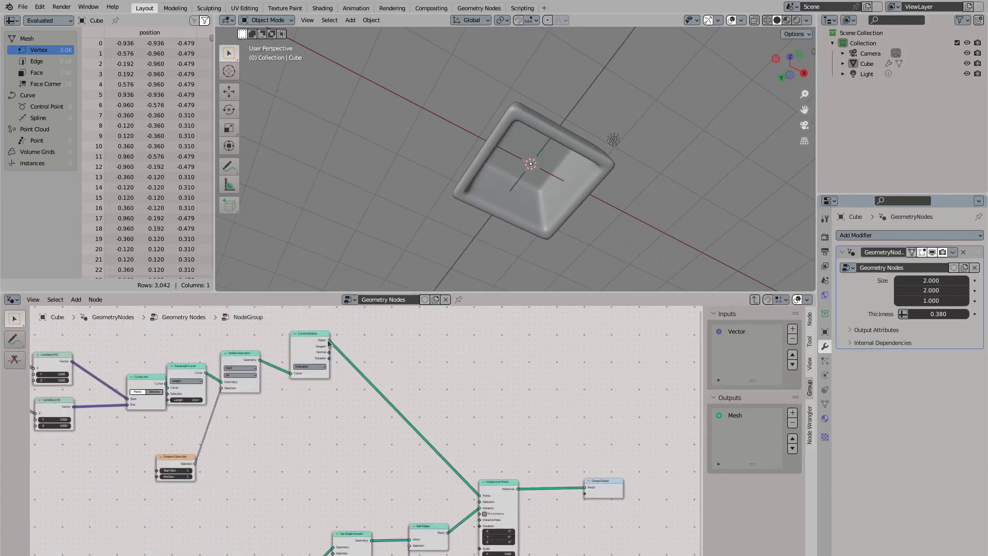
scroll(359, 468, "up", 3)
left_click_drag(281, 427, 268, 428)
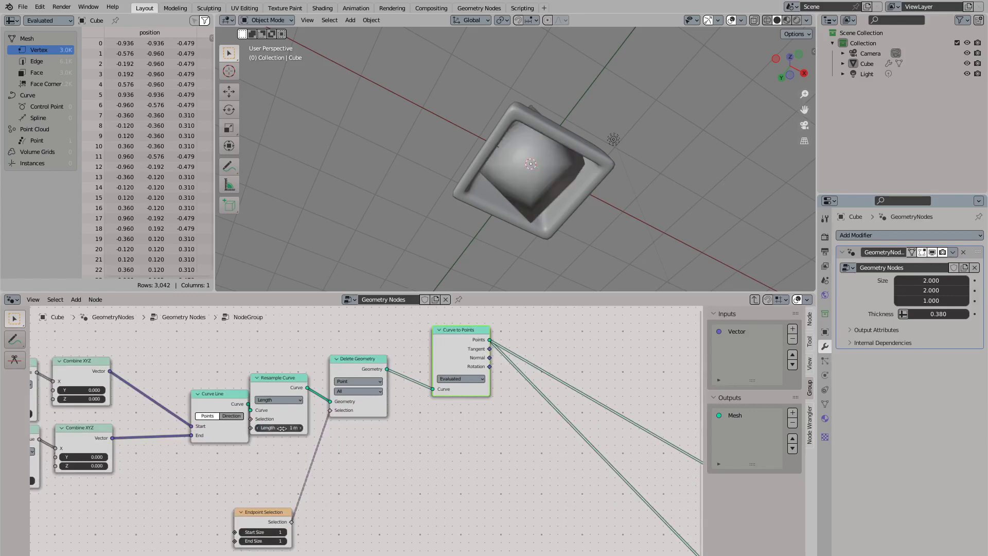
middle_click_drag(658, 545, 457, 470)
Set the brick's X size to 6.000 and inspect the row of studs from below
left_click(931, 281)
type("6")
key("Return")
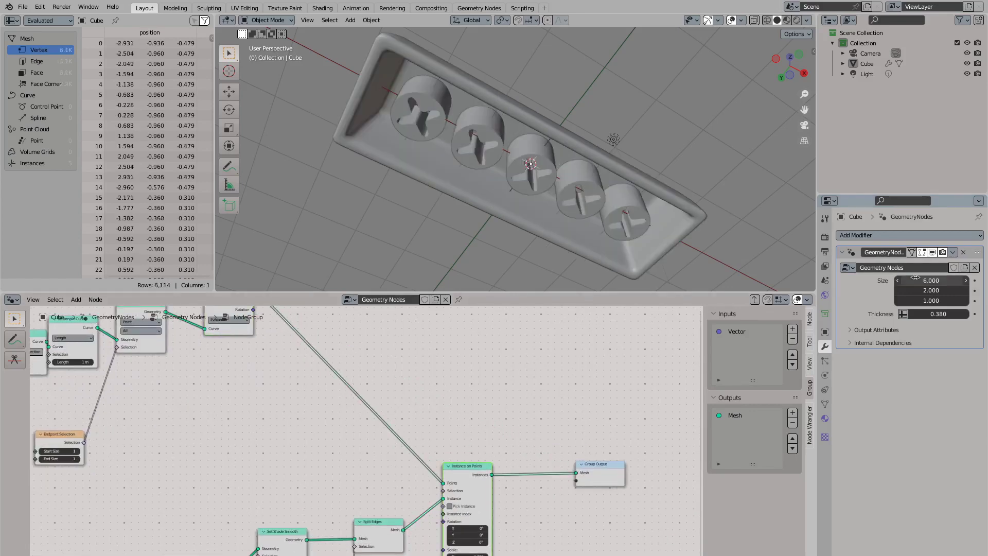
middle_click_drag(592, 154, 481, 200)
middle_click_drag(103, 411, 445, 434)
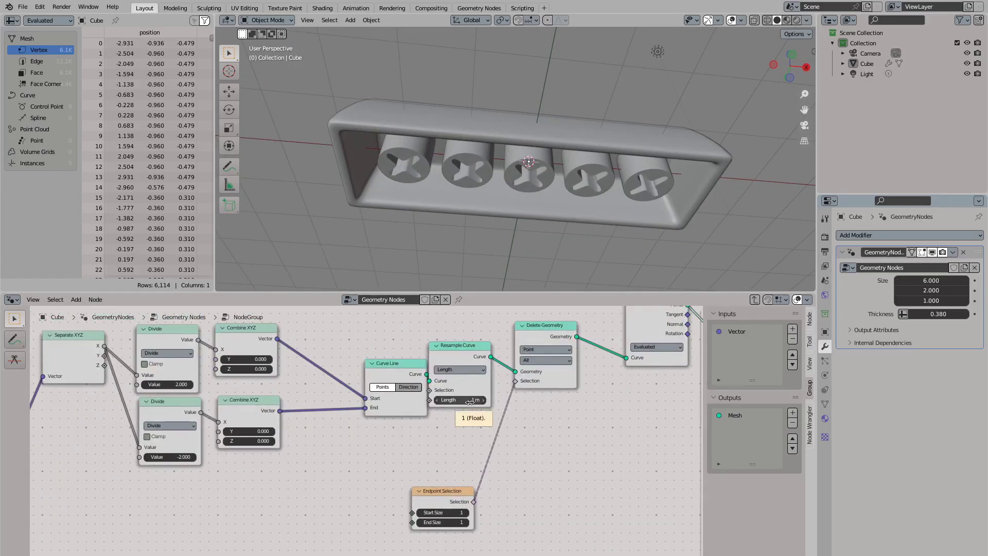
Set the Resample Curve length to 3 m and test the brick at X sizes of 10.000 and 2.000
left_click_drag(469, 402, 525, 402)
scroll(350, 438, "down", 1)
left_click_drag(906, 280, 926, 281)
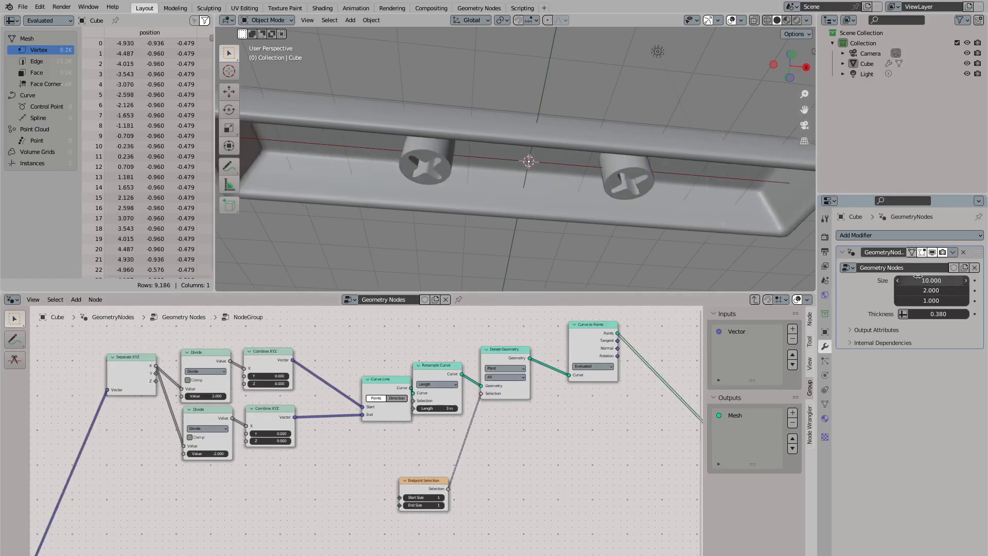
middle_click_drag(695, 432, 518, 421)
left_click_drag(926, 281, 913, 276)
Link the Resample Curve output directly to the Group Output and set the resample length to 1.5 m
left_click_drag(298, 323, 560, 475)
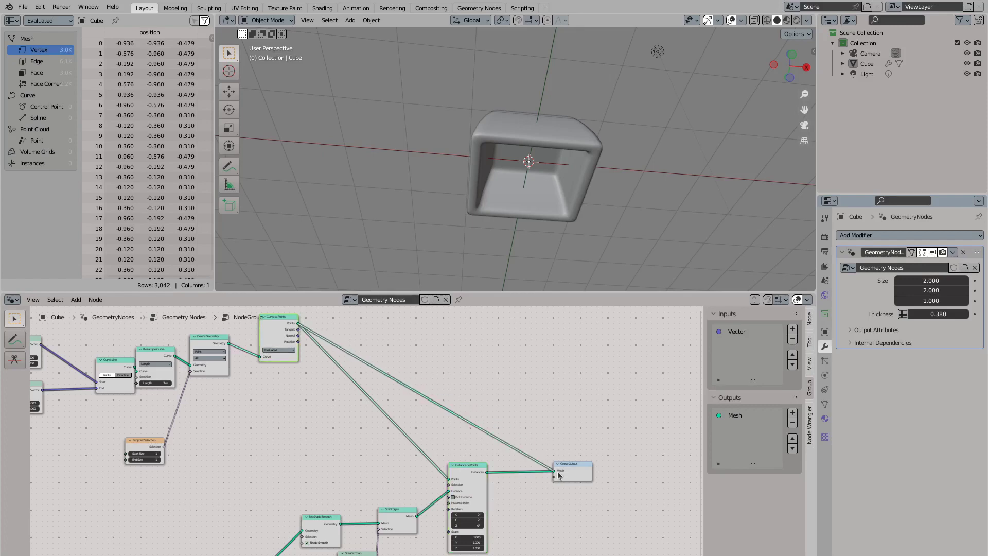
left_click_drag(176, 356, 554, 471)
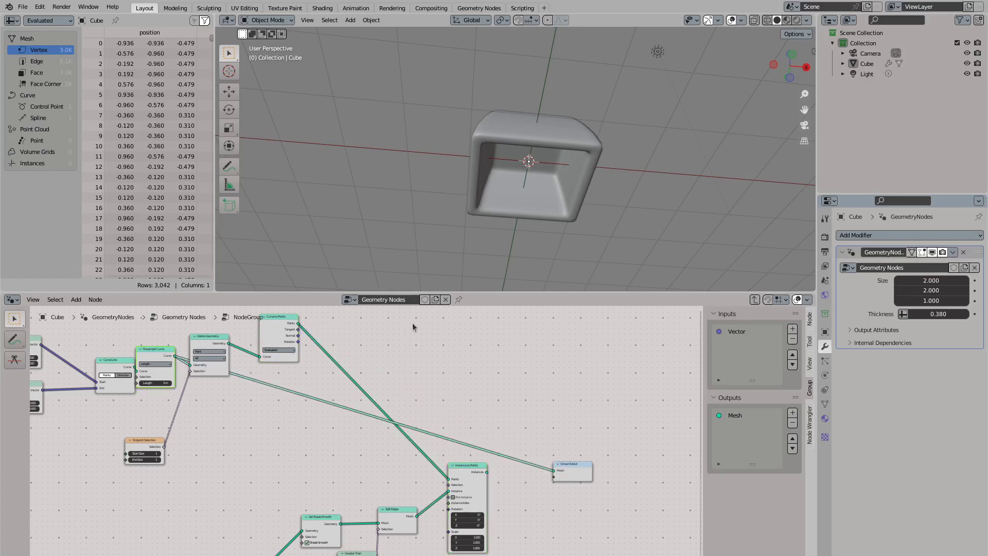
scroll(340, 386, "up", 2)
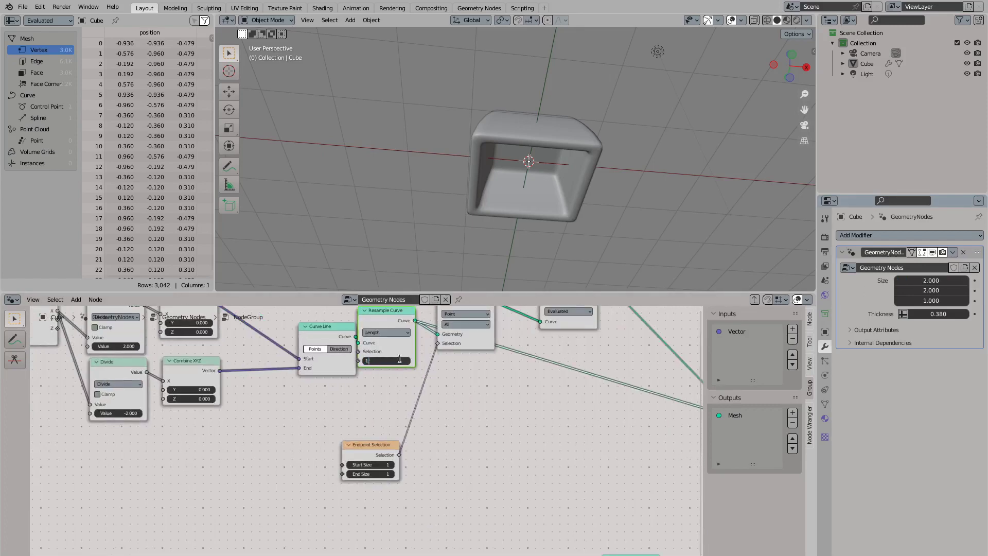
type("5")
key("Return")
Mute the Delete Geometry node, output the Curve to Points result, and adjust the Resample Curve length
scroll(400, 359, "down", 3)
left_click(180, 375)
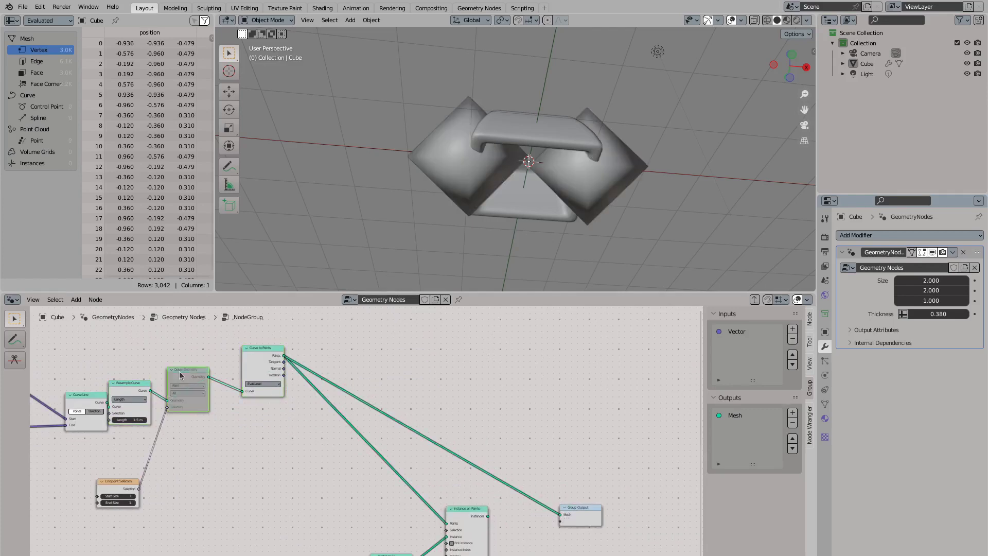
scroll(180, 374, "up", 2)
left_click(117, 386)
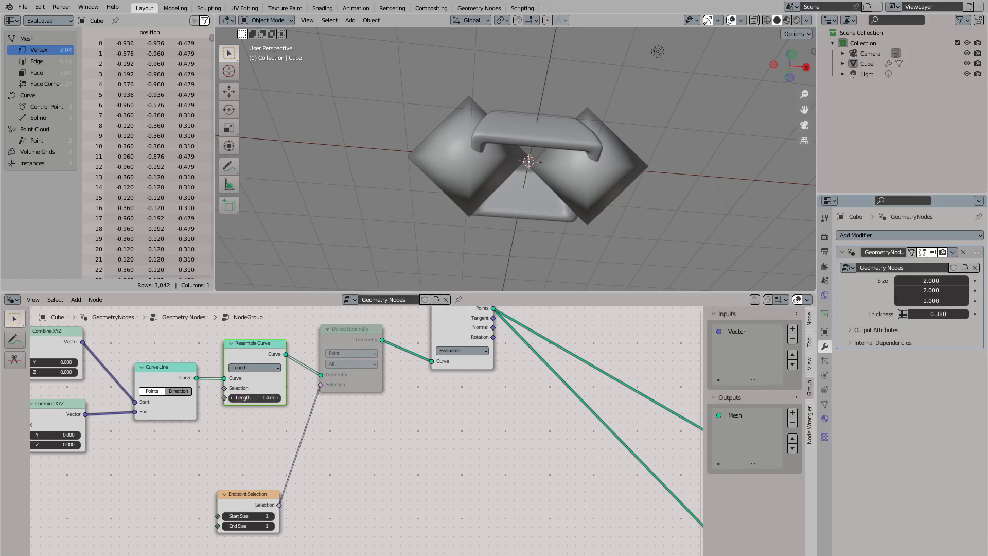
left_click_drag(255, 398, 237, 398)
Delete the Resample Curve, Delete Geometry and Endpoint Selection nodes, keeping the Curve Line linked to Curve to Points
scroll(282, 405, "down", 2)
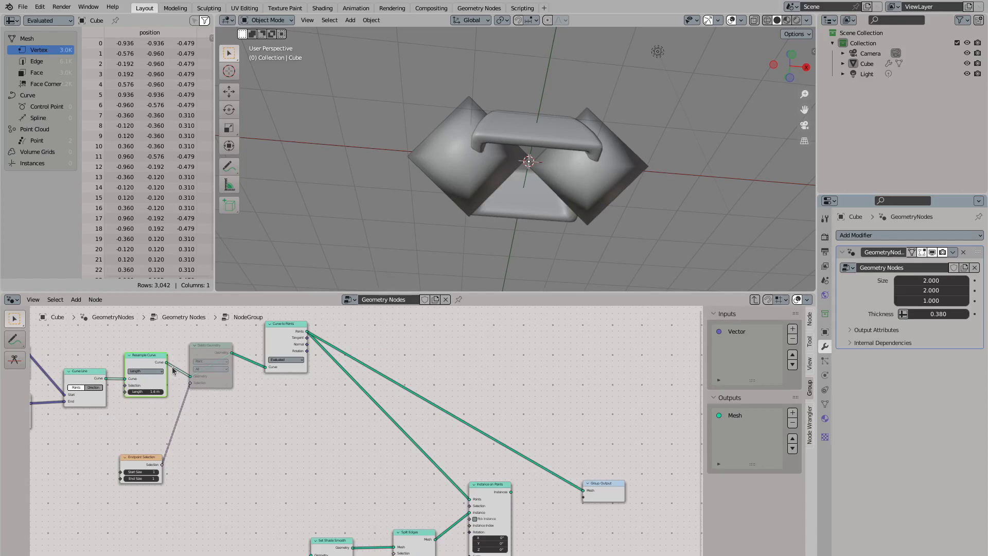
left_click_drag(214, 465, 215, 466)
key("ctrl+x")
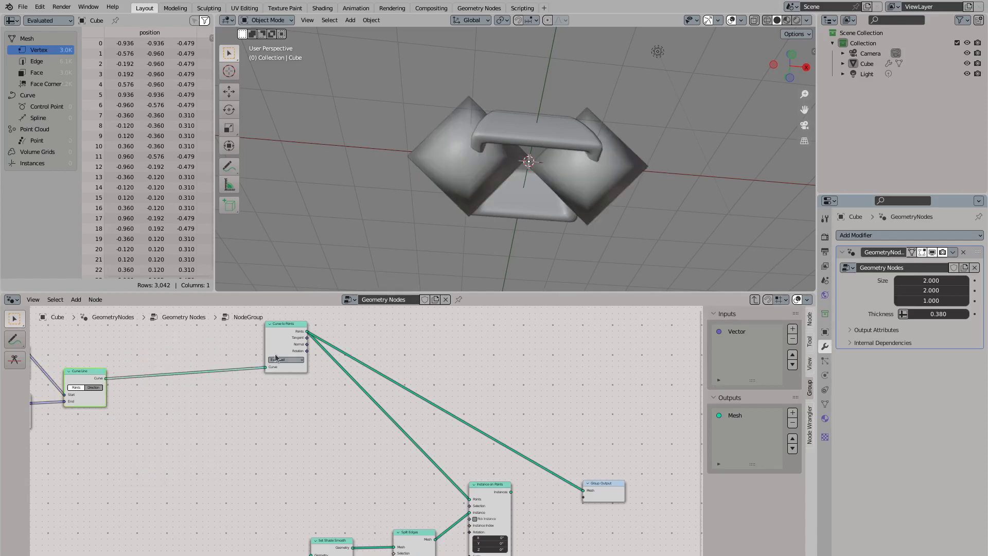
Set Curve to Points to Count mode and drive its Count from a new Group Input node exposing Count
scroll(369, 396, "left", 10)
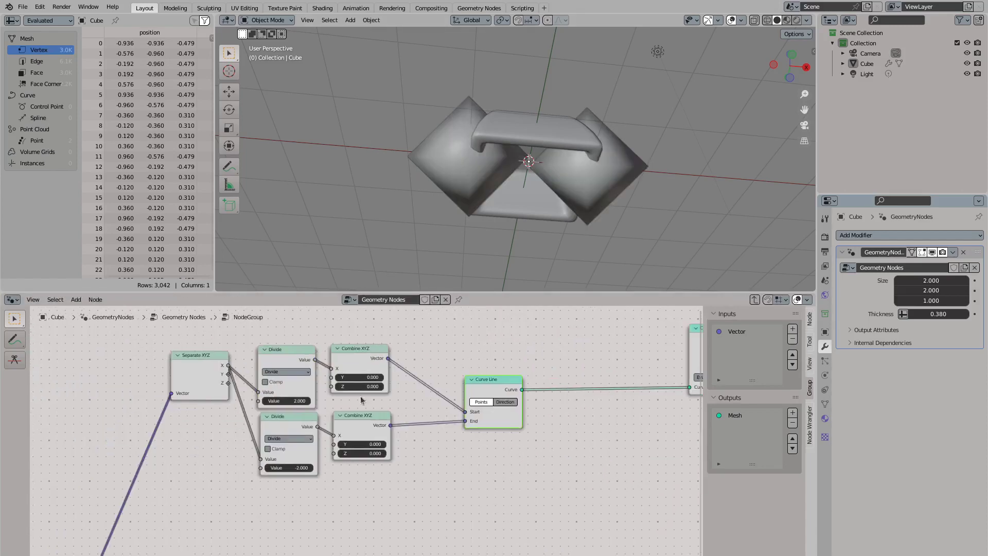
scroll(364, 460, "right", 10)
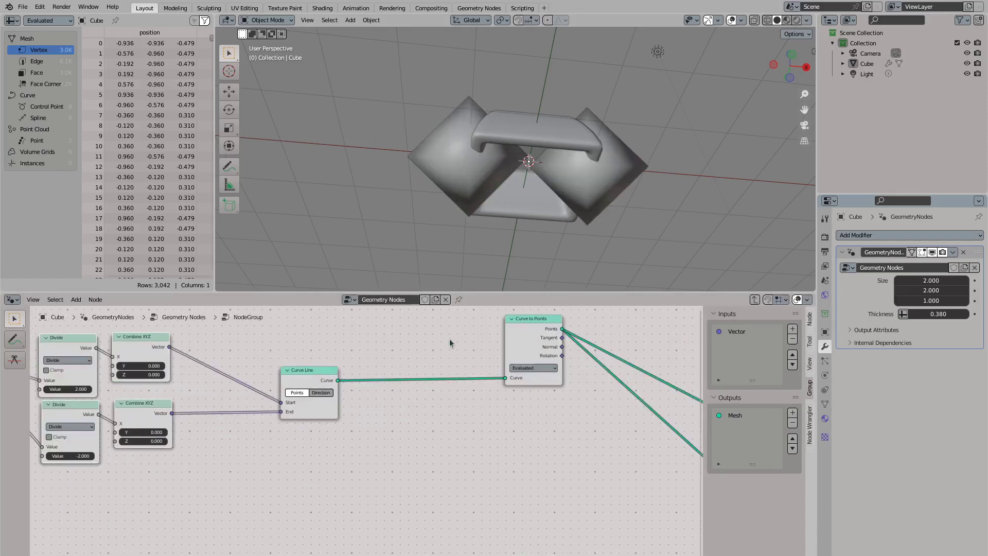
left_click(533, 368)
left_click(532, 380)
left_click_drag(534, 387, 440, 409)
scroll(537, 370, "down", 2)
type("group")
key("Return")
left_click(463, 401)
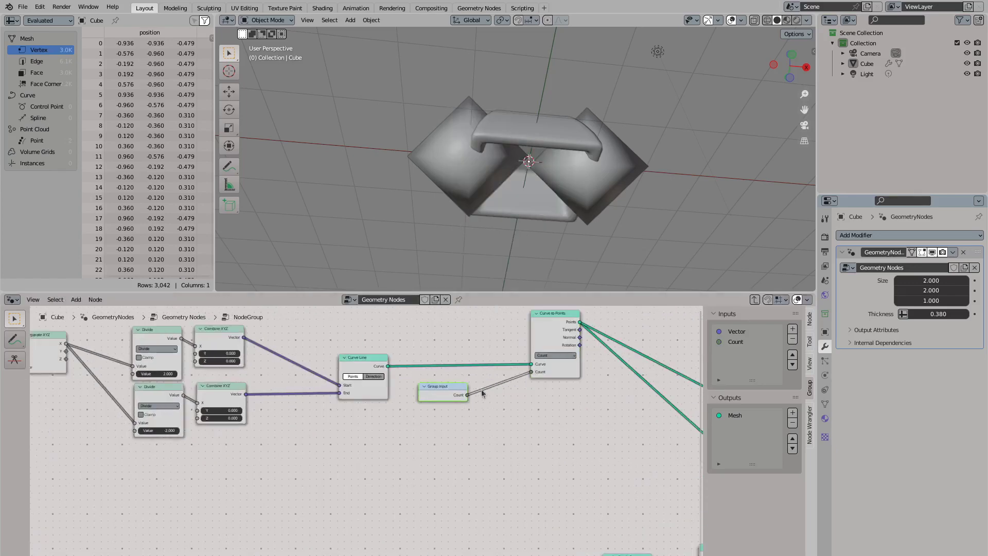
key("Tab")
key("Tab")
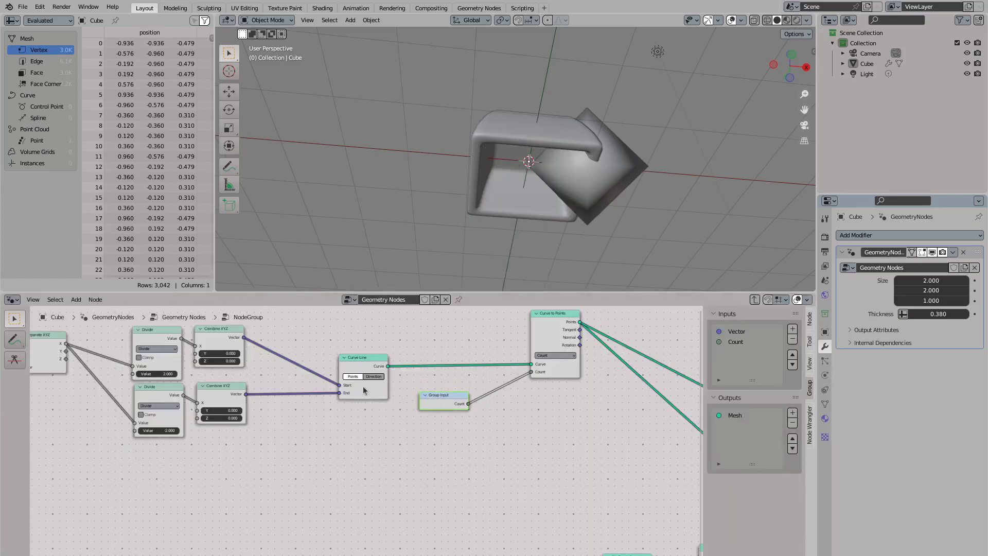
Add a Points node below the Curve to Points node
key("shift+a")
left_click(394, 355)
type("points")
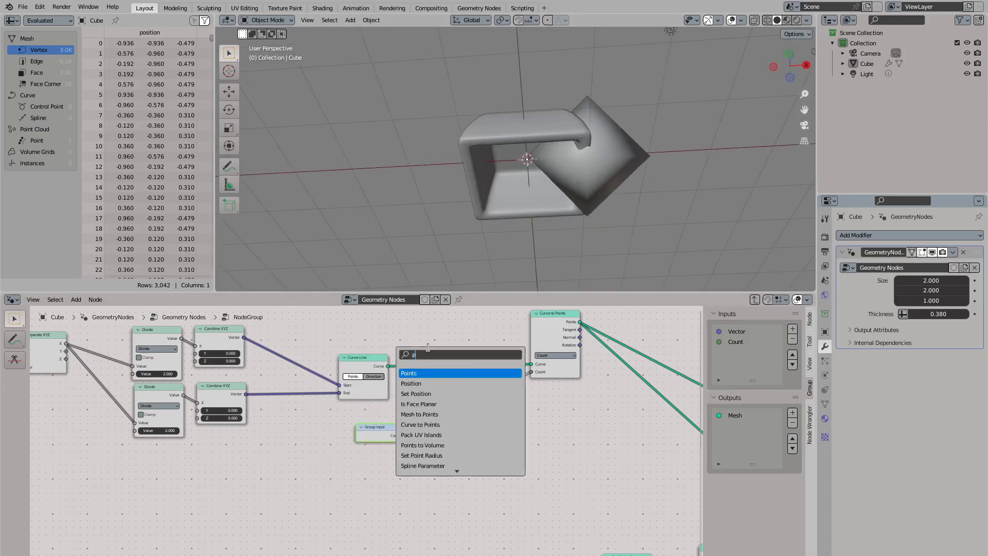
key("Return")
left_click(478, 427)
Add a comparison node between the Group Input and Points nodes, using Integer type and the Equal operation
key("shift+a")
type("greater")
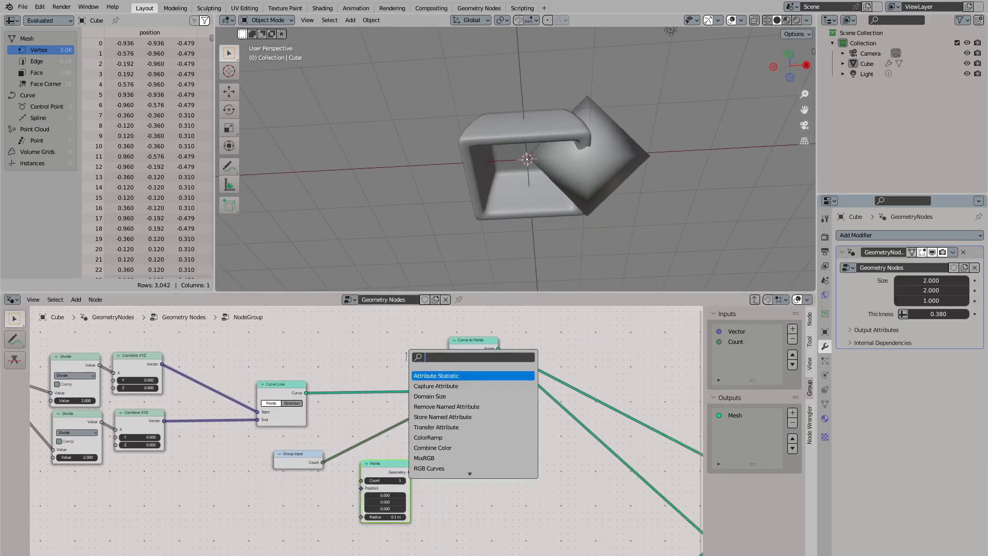
key("Return")
left_click(375, 454)
middle_click_drag(300, 436, 219, 463)
left_click(283, 510)
left_click(283, 520)
left_click_drag(280, 491, 301, 461)
left_click(304, 489)
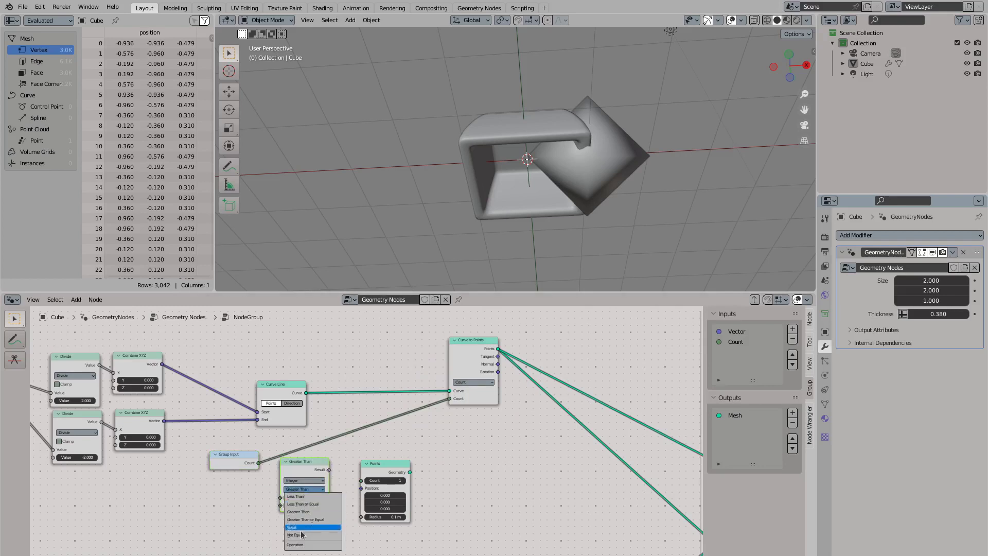
left_click(304, 517)
Add a Switch node beneath Curve to Points and set its type to Integer
key("shift+a")
type("sw")
key("Return")
left_click(456, 460)
left_click(457, 463)
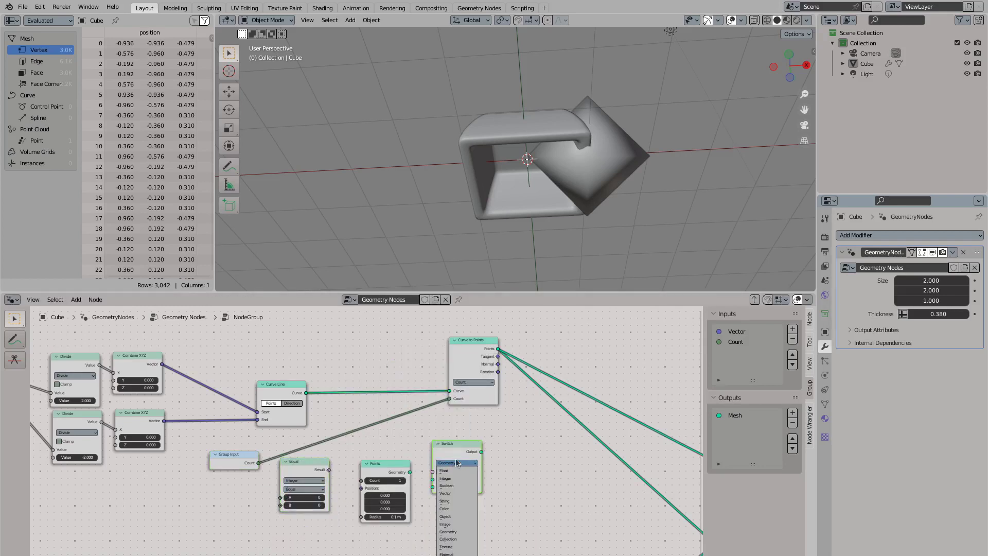
left_click(461, 478)
left_click_drag(453, 444, 453, 422)
Compare the Count input with 1 in the Equal node and feed its result into the Switch
left_click_drag(258, 463, 281, 497)
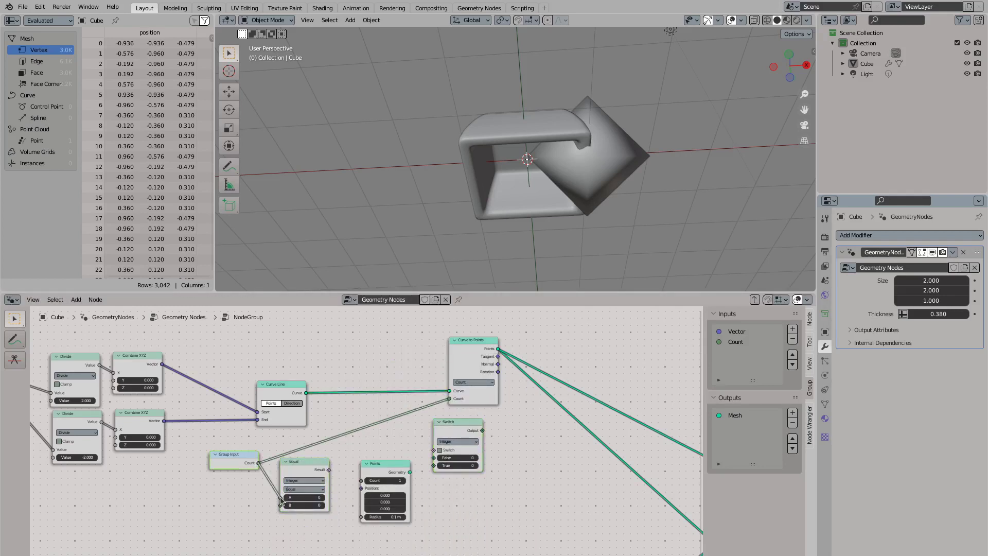
left_click(323, 505)
left_click_drag(329, 470, 373, 492)
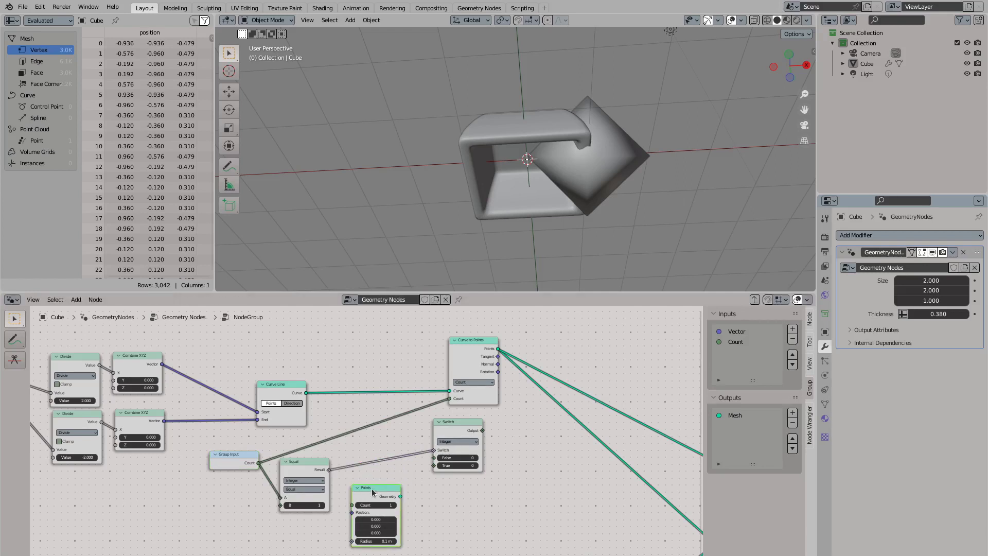
Change the Switch to Geometry type, with the Points geometry as True and the Equal result as its condition
left_click(451, 442)
left_click(457, 510)
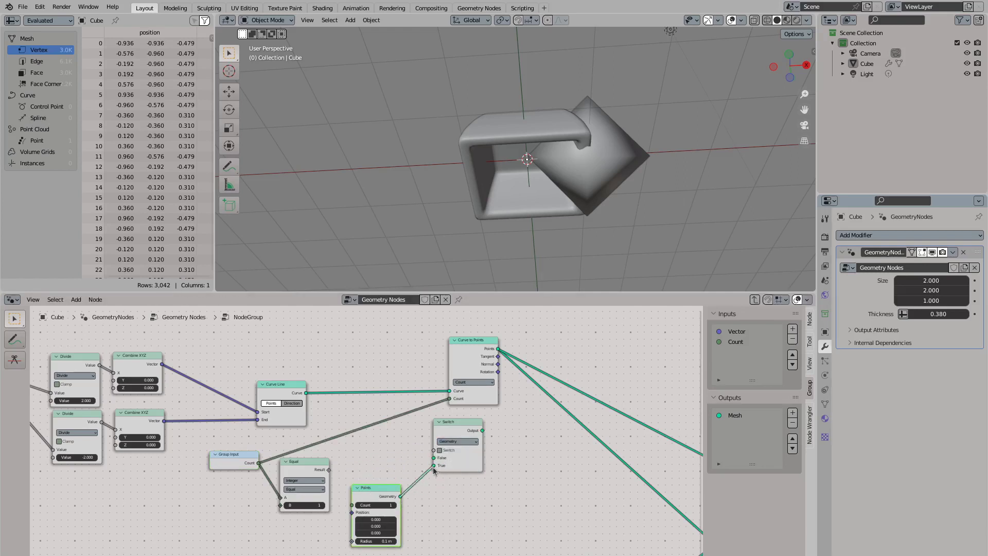
left_click_drag(445, 471, 472, 473)
left_click_drag(384, 494, 416, 479)
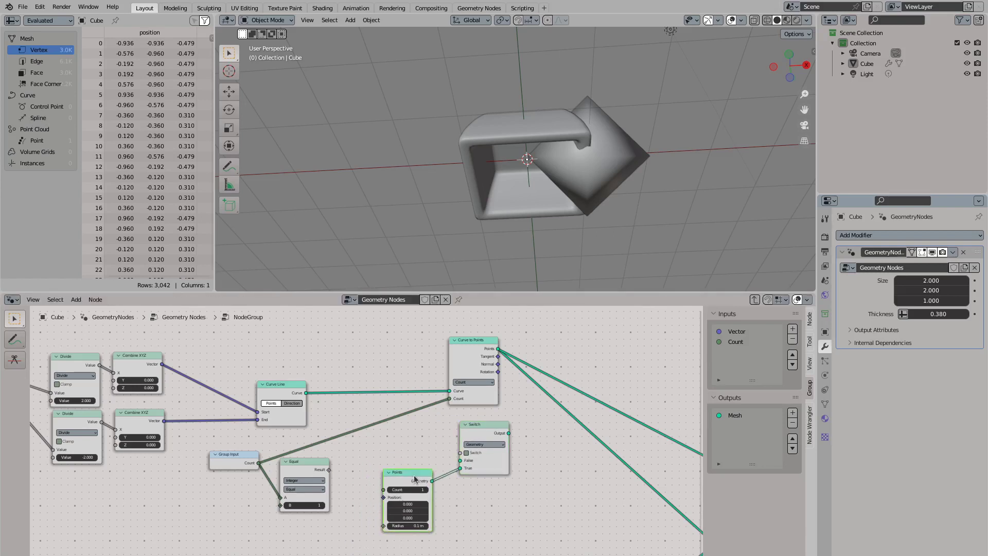
left_click_drag(329, 469, 459, 453)
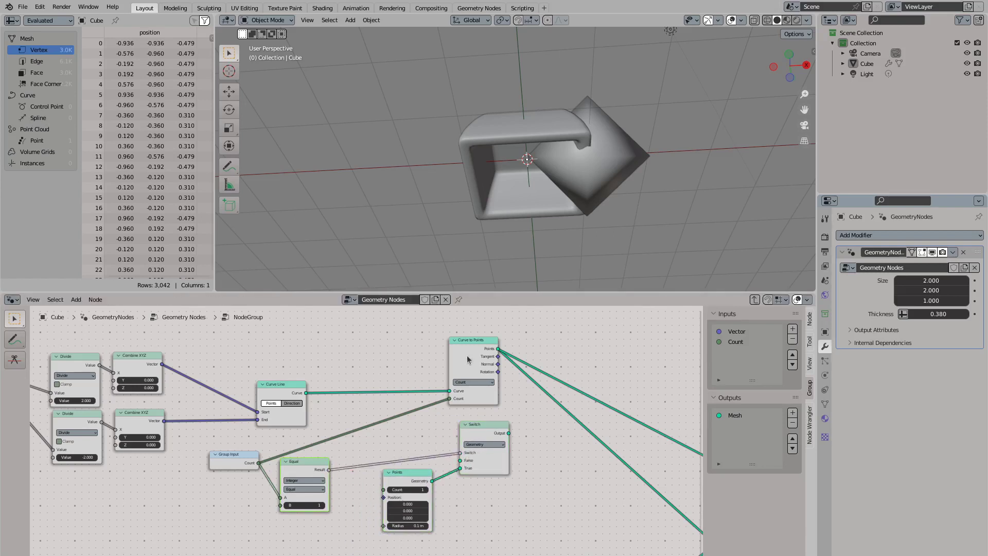
Feed the Curve to Points output into the Switch's False input
left_click_drag(501, 354, 416, 356)
left_click_drag(472, 470, 460, 461)
scroll(460, 460, "down", 1)
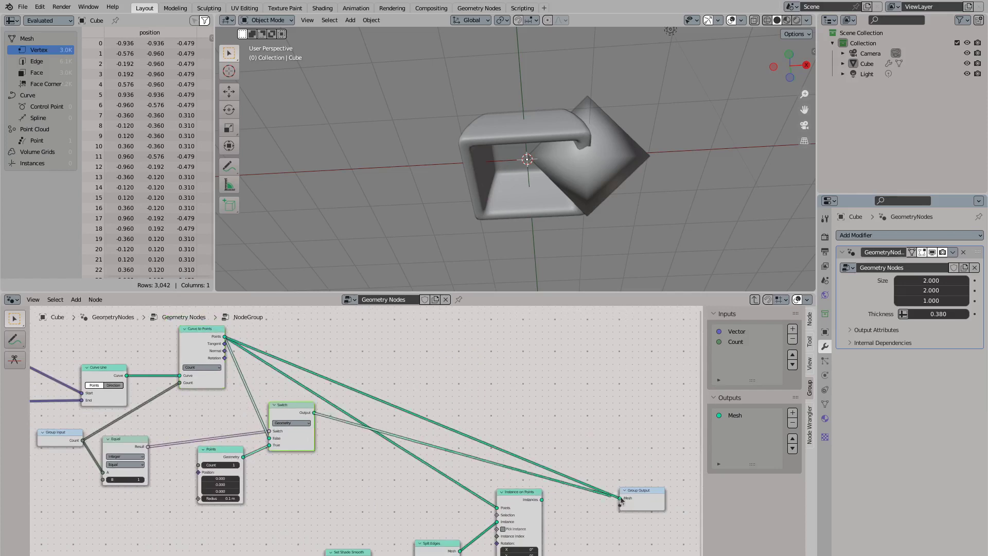
Link the Switch output to the Group Output and set the Points node's radius to 1 m
left_click_drag(414, 410, 426, 407)
middle_click_drag(449, 415, 356, 409)
scroll(570, 262, "up", 1)
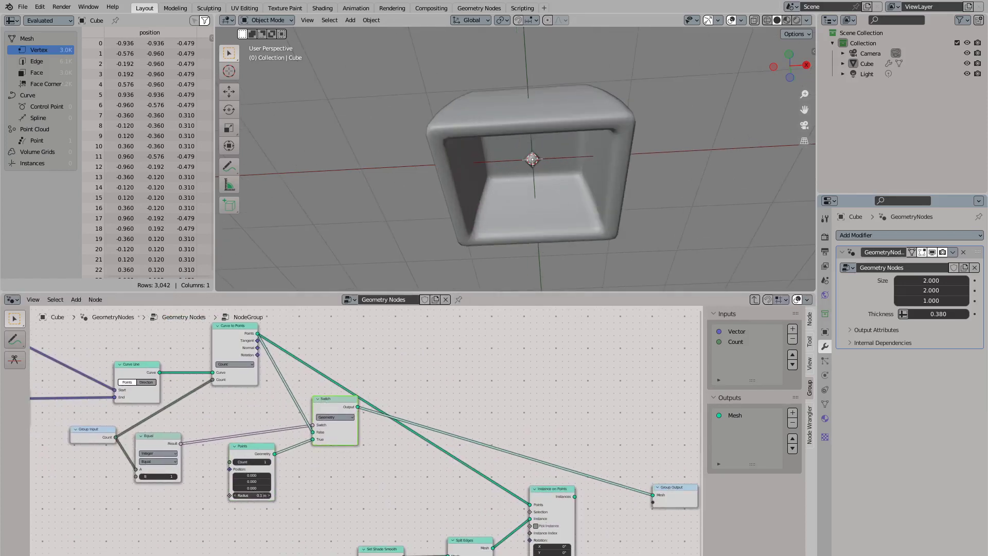
left_click_drag(251, 495, 361, 444)
Raise the stud node group's Count to 3 and set the brick's X size to 8.000
key("Tab")
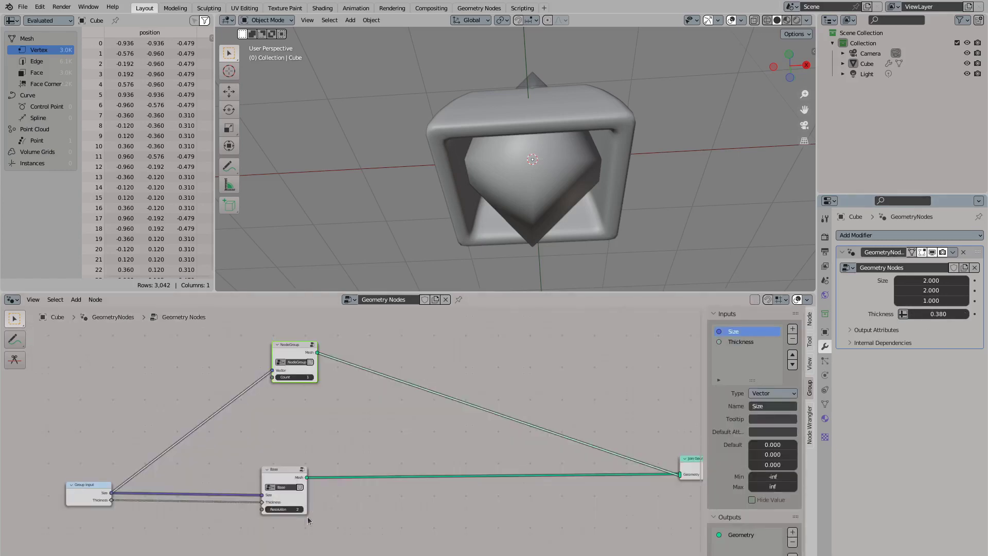
left_click_drag(299, 377, 282, 379)
left_click(281, 377)
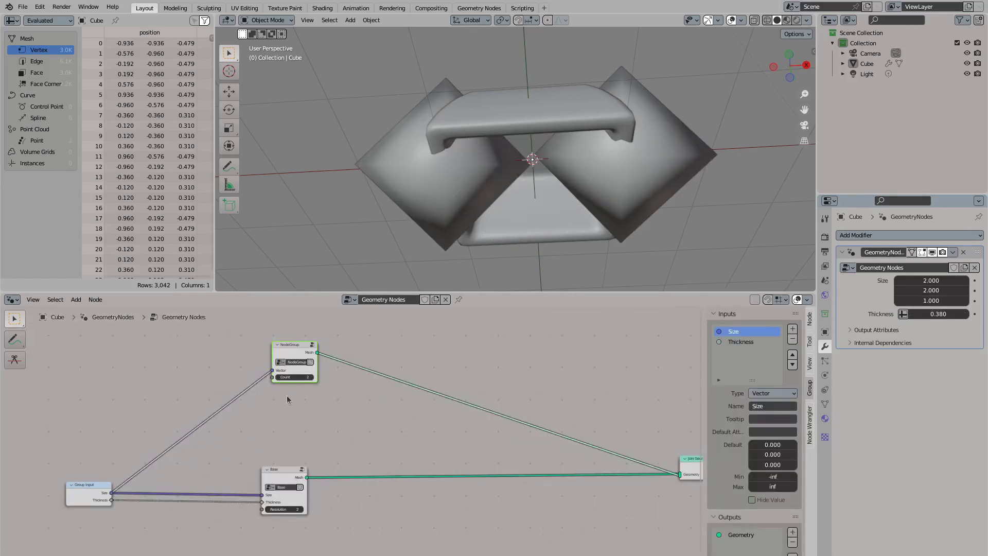
left_click_drag(931, 280, 962, 281)
key("Tab")
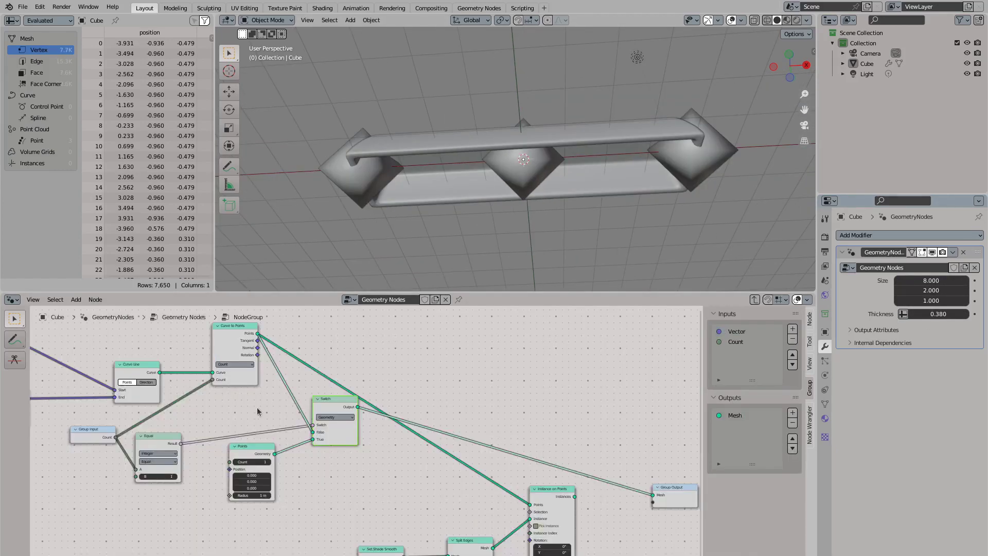
key("Tab")
key("Tab")
Insert a Subtract node with value 0.500 between each Divide node and its Combine XYZ node
scroll(409, 359, "up", 3)
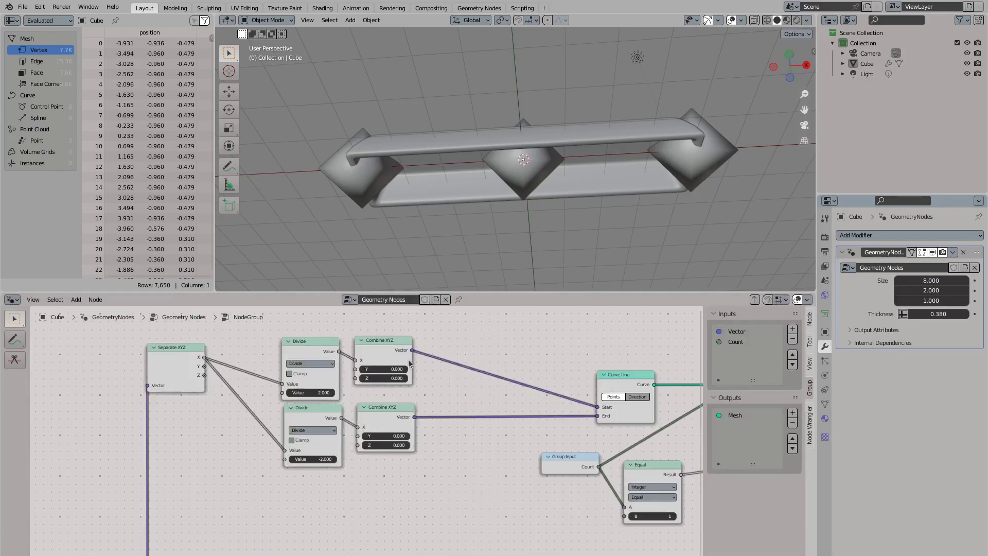
left_click_drag(338, 351, 504, 340)
key("Escape")
left_click_drag(384, 340, 491, 340)
type("subt")
left_click_drag(338, 351, 464, 370)
key("Return")
key("shift+d")
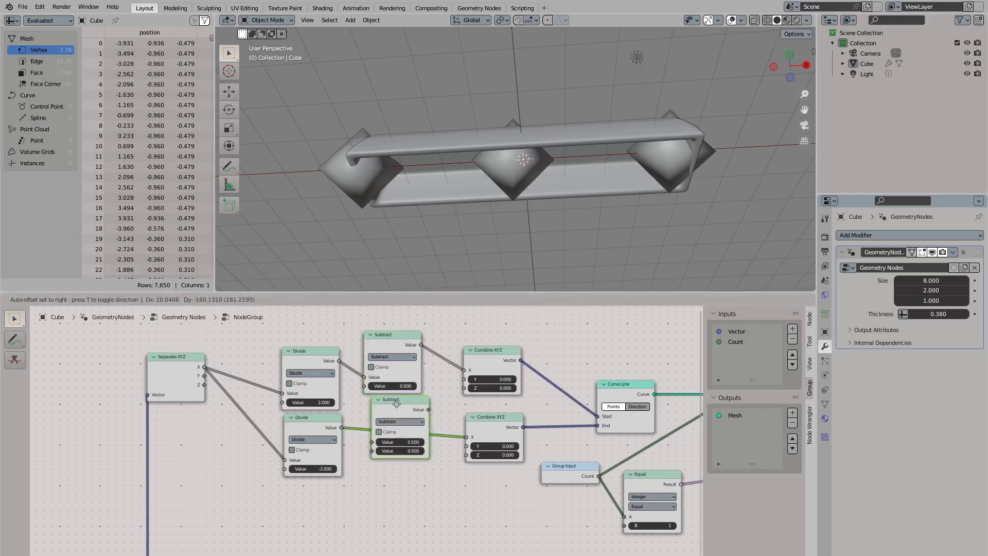
left_click(399, 404)
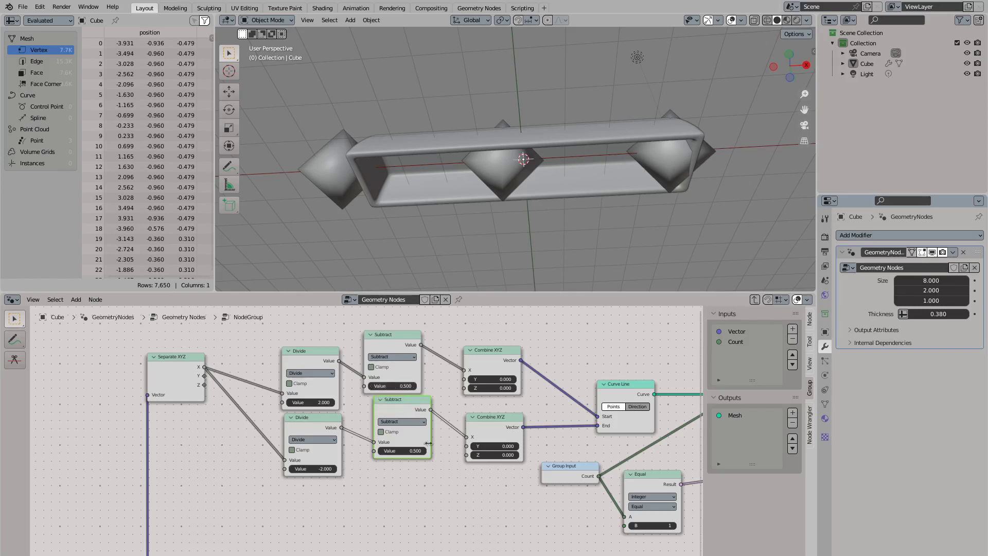
Try Add on the upper offset node, return it to Subtract, and set the lower offset node to Add
left_click(385, 356)
left_click(385, 387)
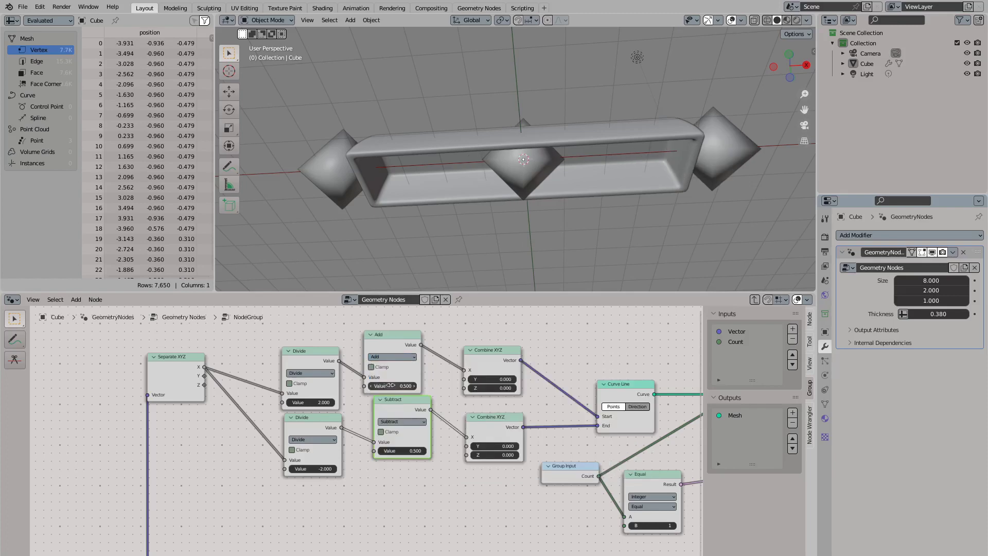
left_click(392, 356)
left_click(386, 378)
left_click(402, 421)
left_click(396, 443)
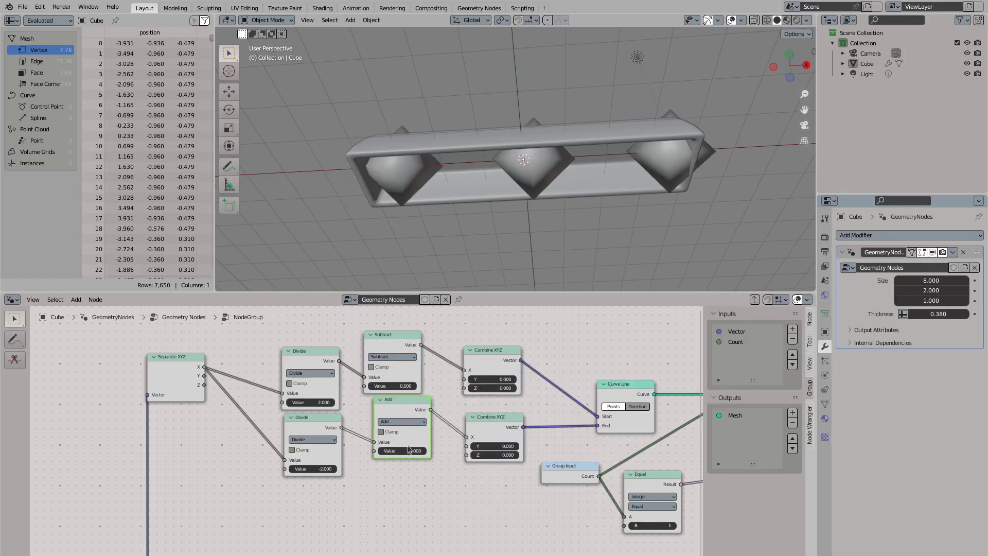
Set both offset nodes' values to 1.000 and link the Instance on Points output to the group's Mesh output
key("Return")
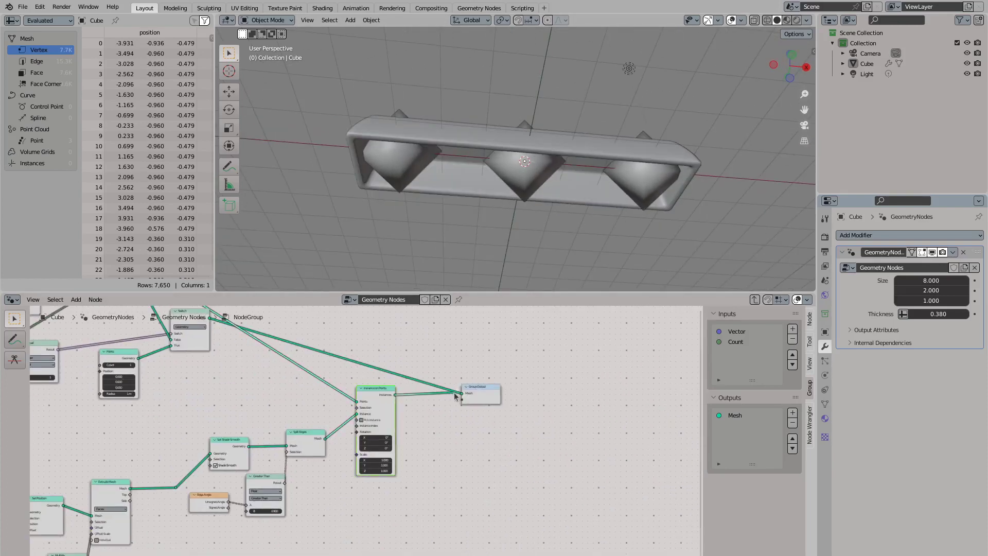
key("Tab")
key("Tab")
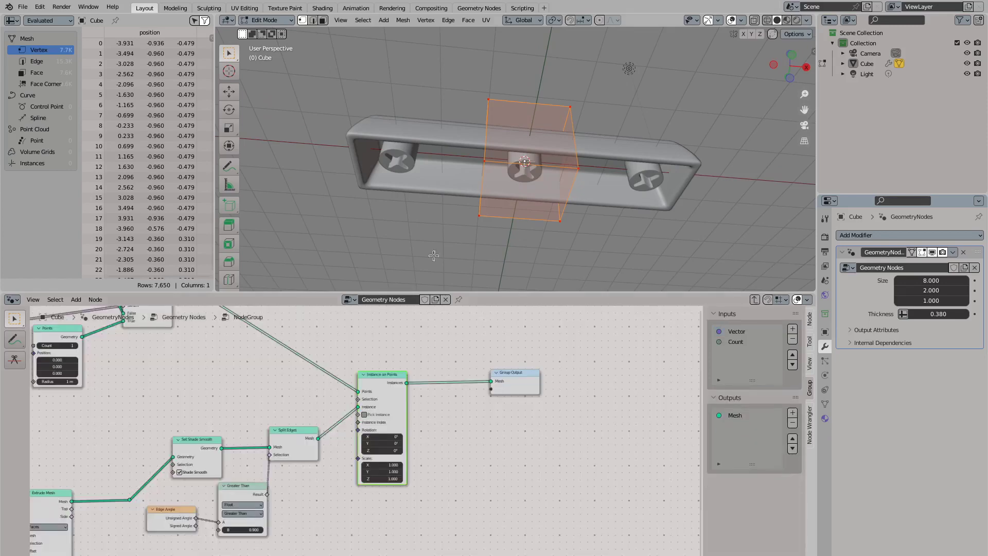
key("Tab")
Set the stud node group's Count to 1 and, inside the group, link the Switch output to Instance on Points' Points input
left_click_drag(291, 371, 291, 371)
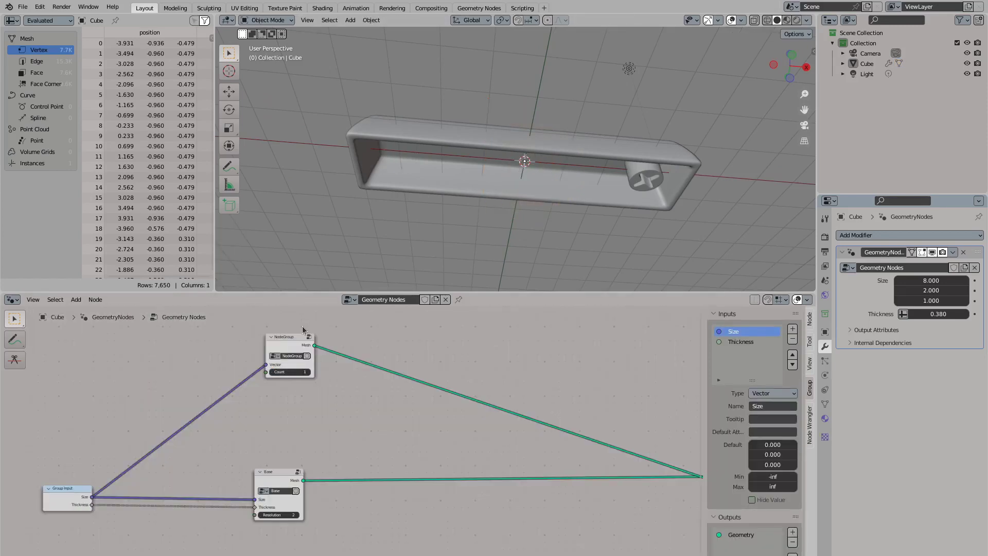
middle_click_drag(422, 273, 443, 243)
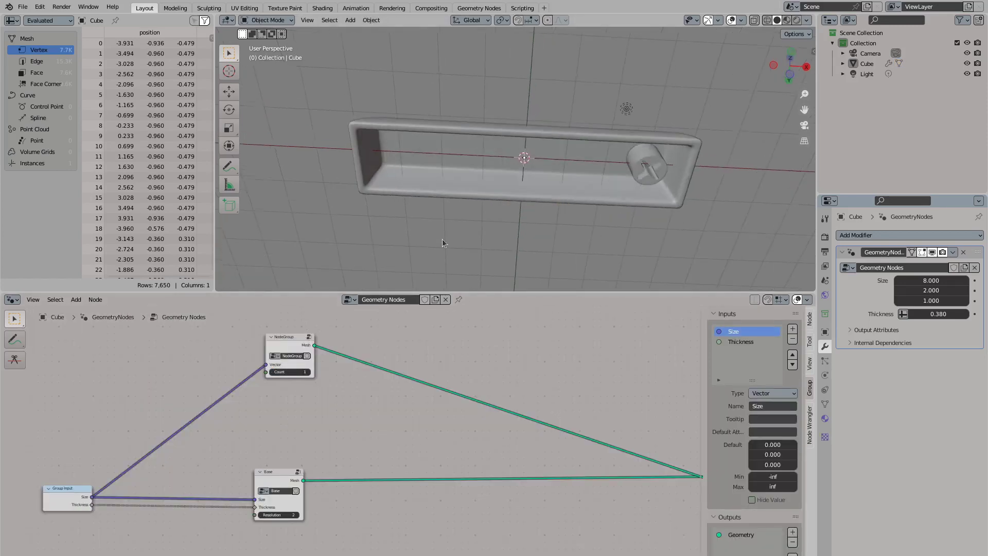
left_click(309, 337)
scroll(242, 406, "up", 3)
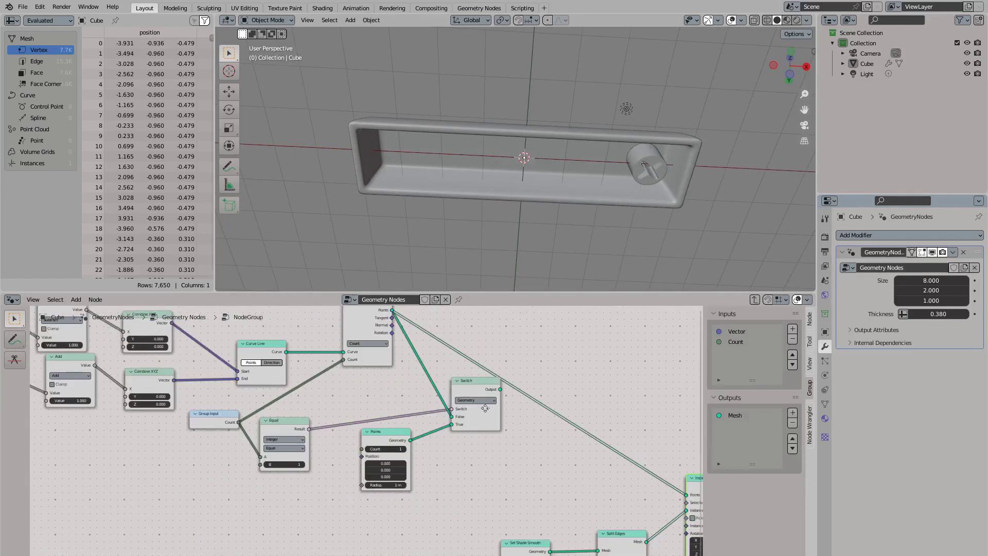
key("Tab")
Set the stud node group's Count to 2 and duplicate the brick beside the original with an X size of 2.000
mouse_move(278, 372)
left_mouse_down()
mouse_move(300, 379)
mouse_move(280, 371)
left_mouse_up()
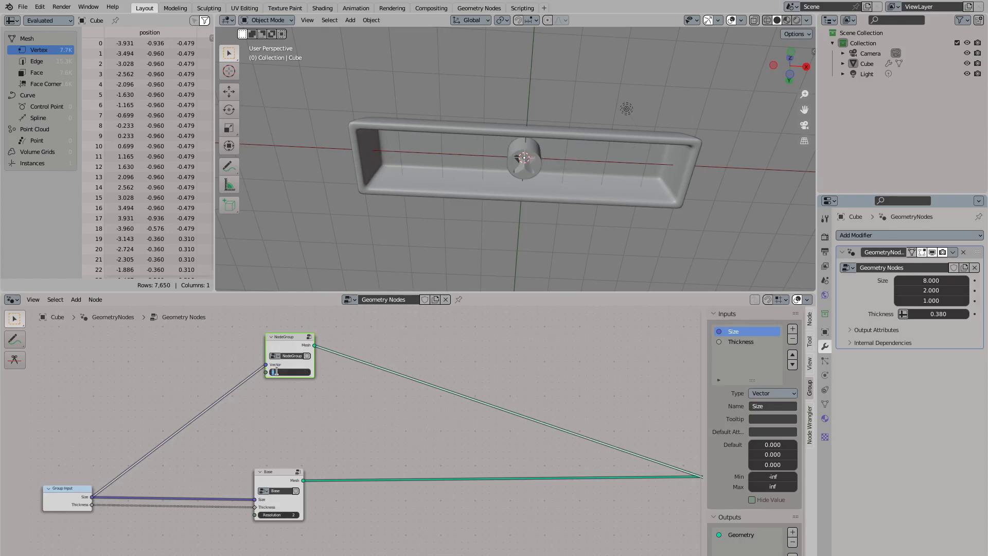
middle_click_drag(463, 216, 490, 174)
left_click(490, 174)
key("shift+d")
left_click(617, 169)
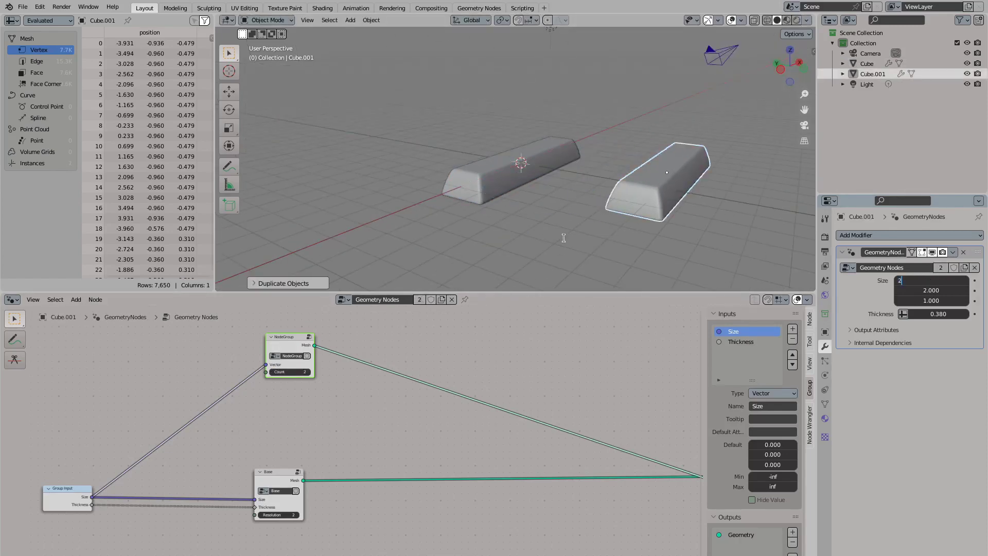
middle_click_drag(556, 238, 545, 290)
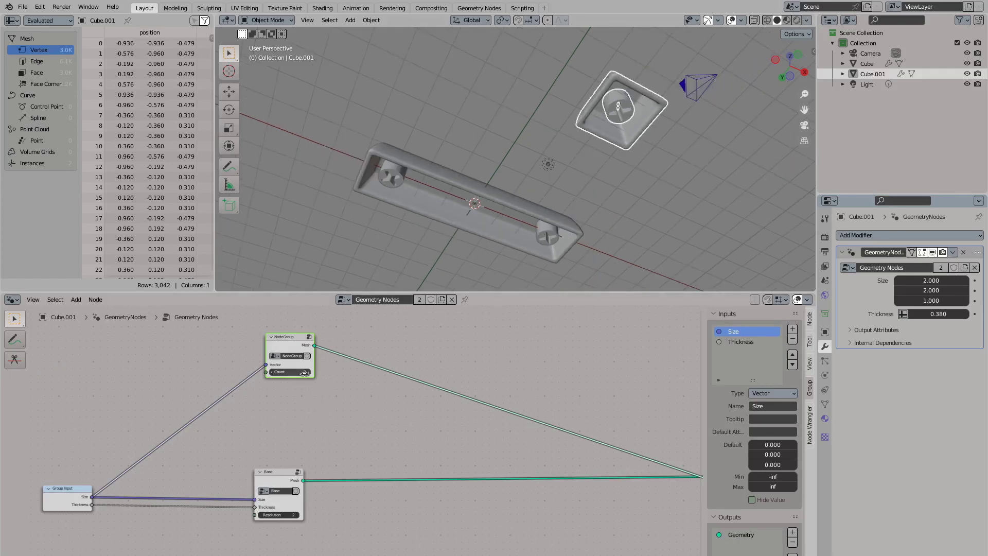
Try a Count of 4 on the stud node group and undo it
left_click_drag(275, 375, 283, 375)
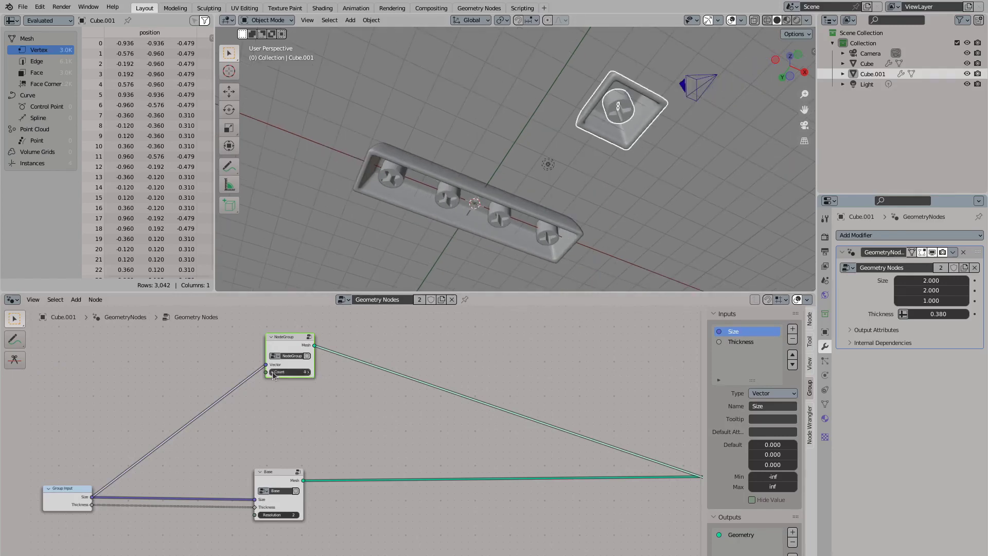
key("ctrl+z")
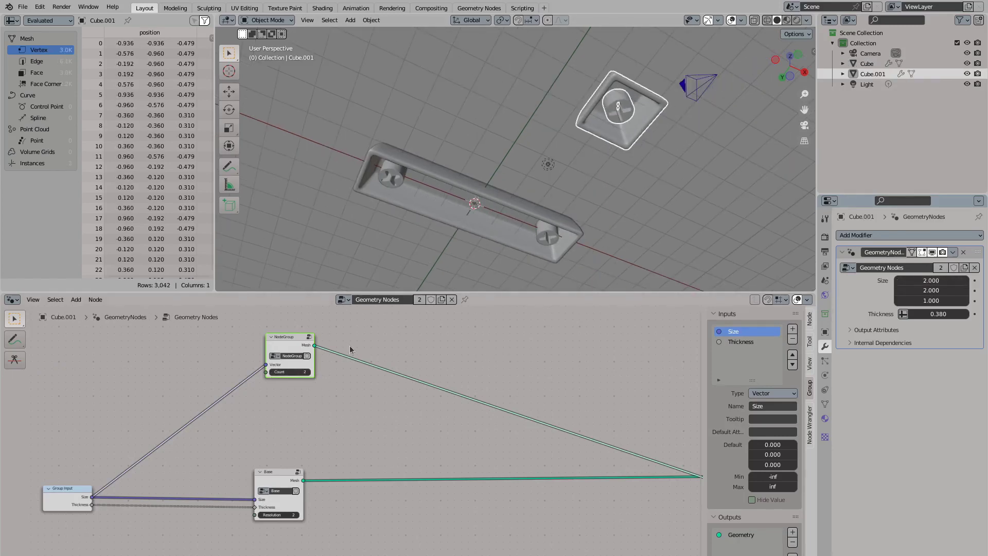
middle_click_drag(309, 341, 407, 335)
left_click_drag(351, 404, 146, 496)
type("position")
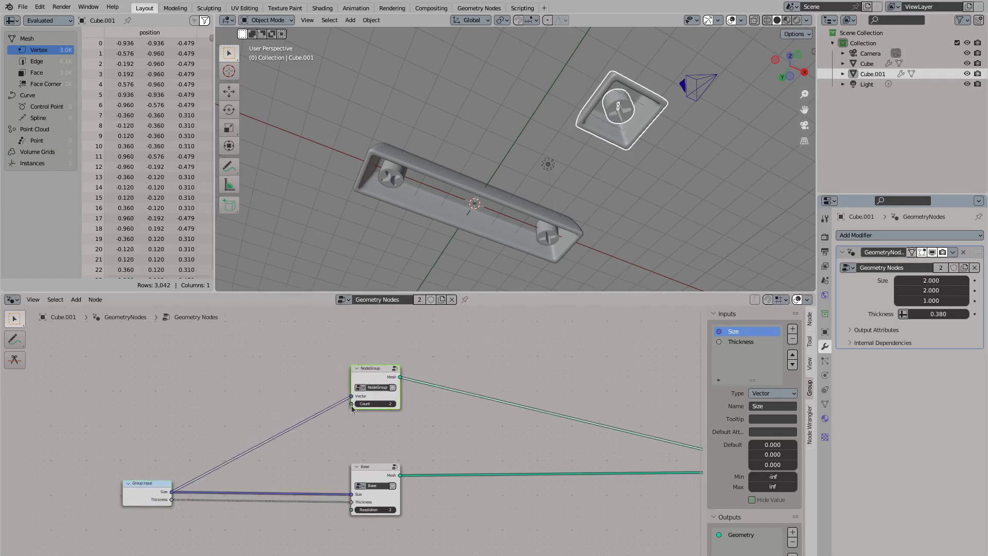
key("Return")
left_click(200, 396)
key("Delete")
Expose the stud group's Count as a modifier input through a separate Group Input node placed below the existing one
left_click_drag(351, 404, 103, 409)
key("Return")
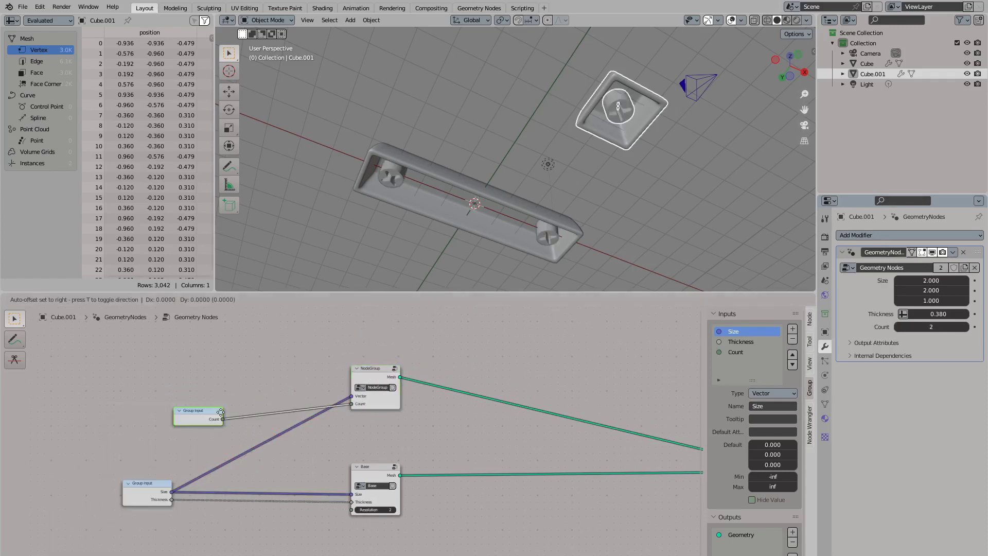
left_click(153, 521)
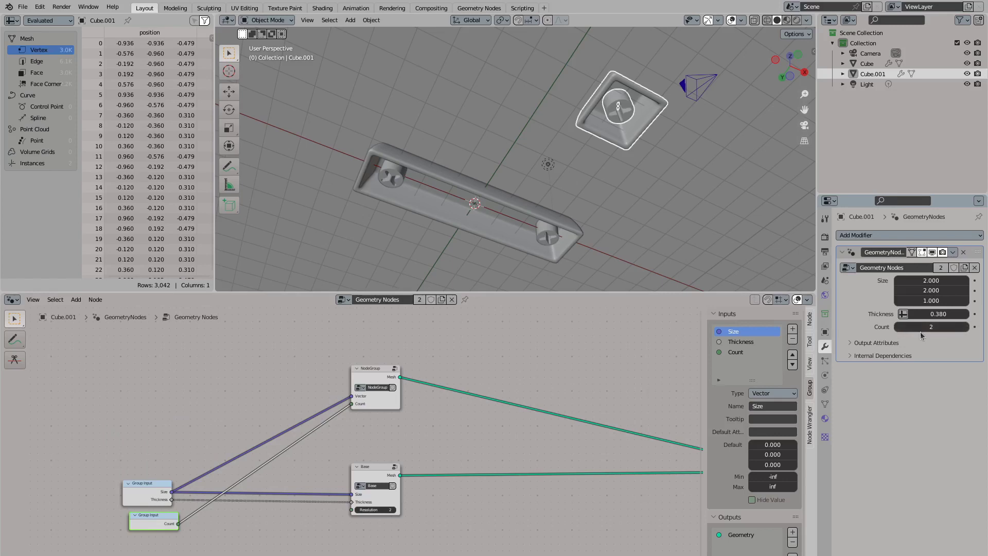
Set the Count input's default to 1 and the small duplicated brick's Count to 1
left_click(750, 353)
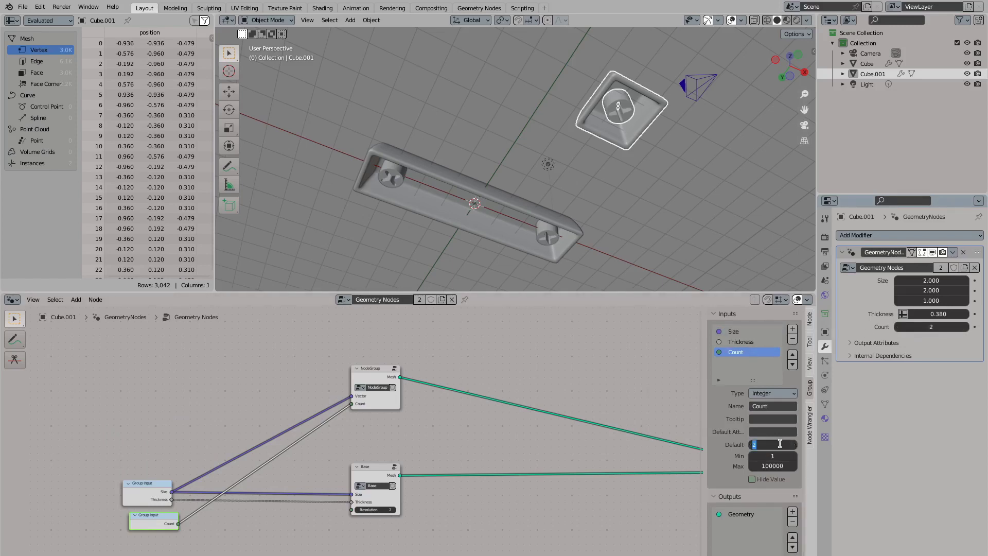
left_click_drag(767, 441, 762, 441)
left_click(898, 327)
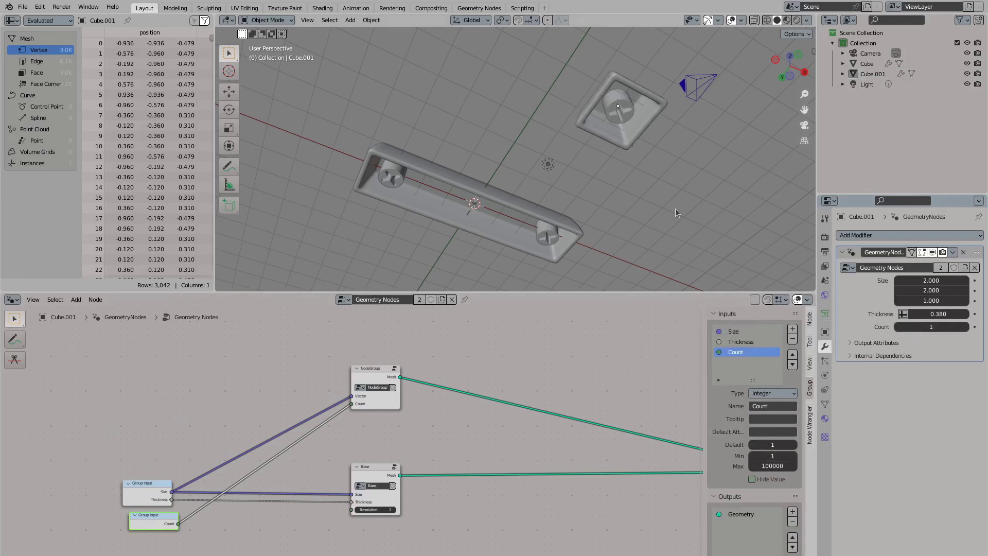
Hide the viewport overlays and set the long brick's Count to 3
left_click(515, 216)
key("KP_Decimal")
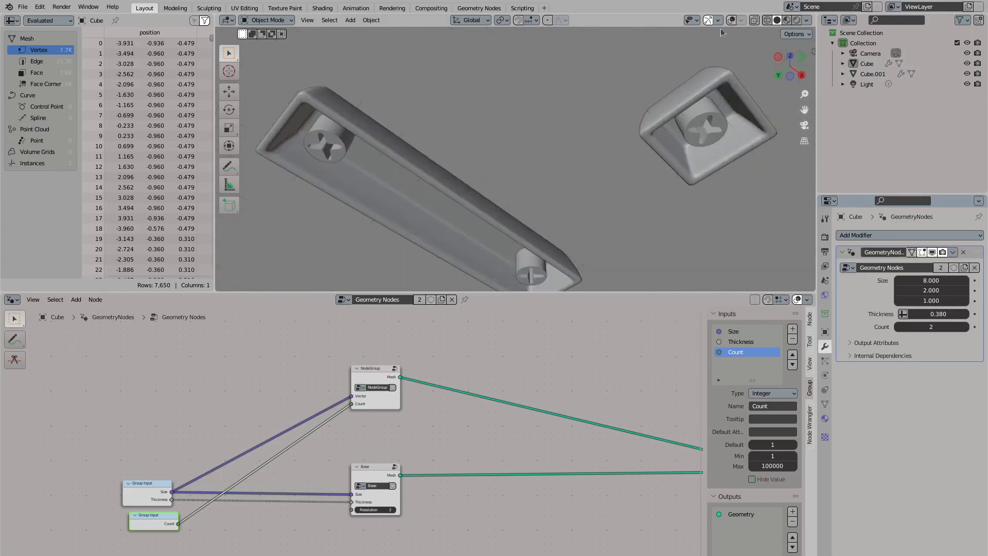
left_click(966, 327)
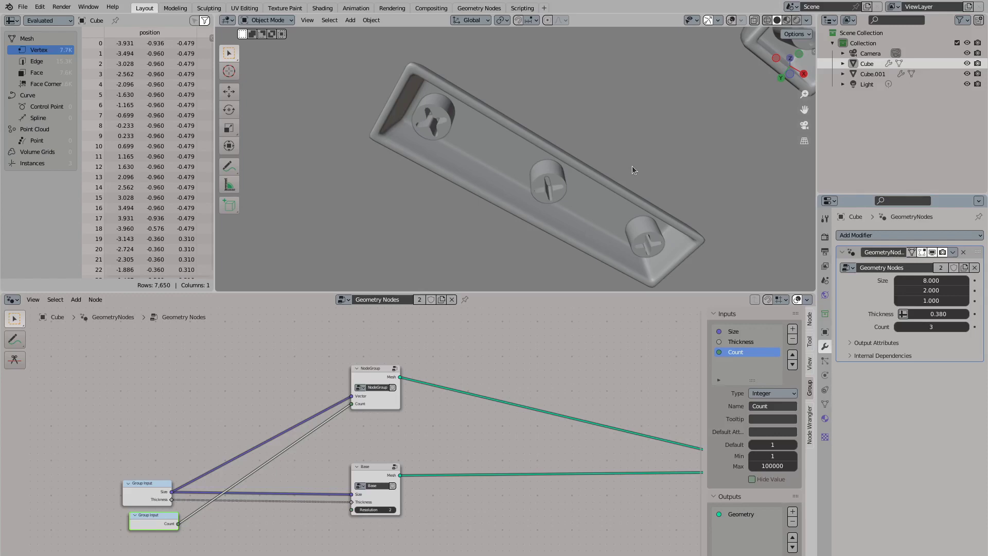
Rename the stud node group Inner Structure and view its complete node tree
left_click_drag(375, 368, 373, 395)
double_click(376, 414)
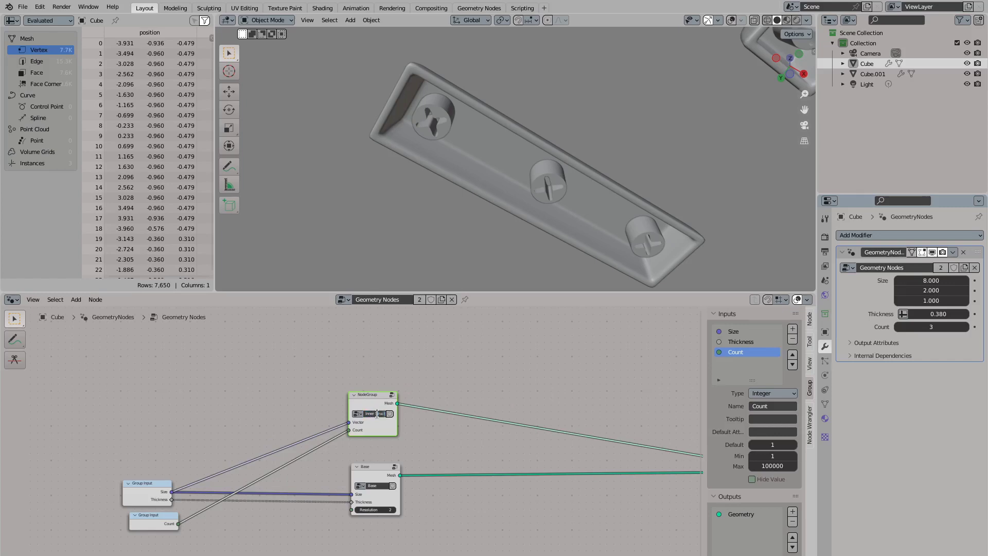
key("Tab")
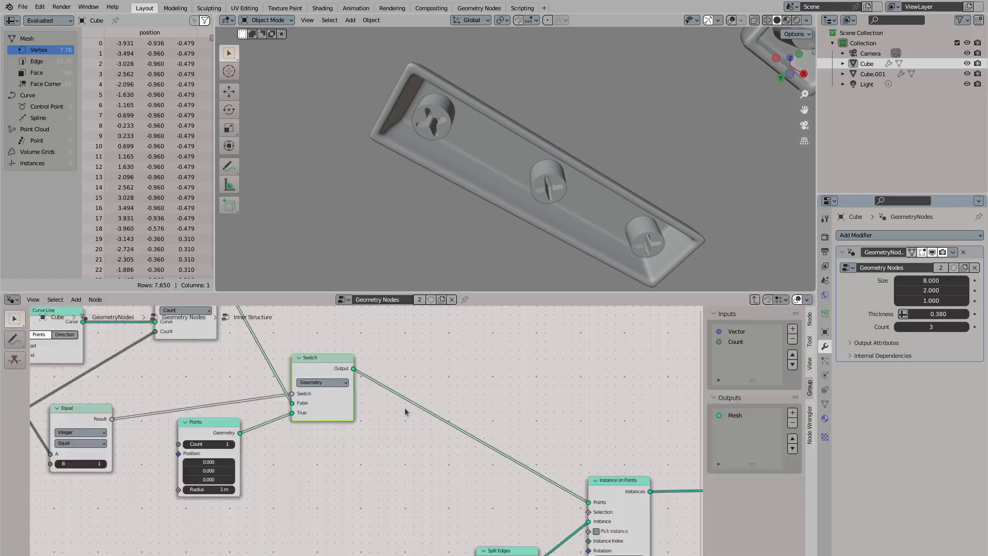
key("Home")
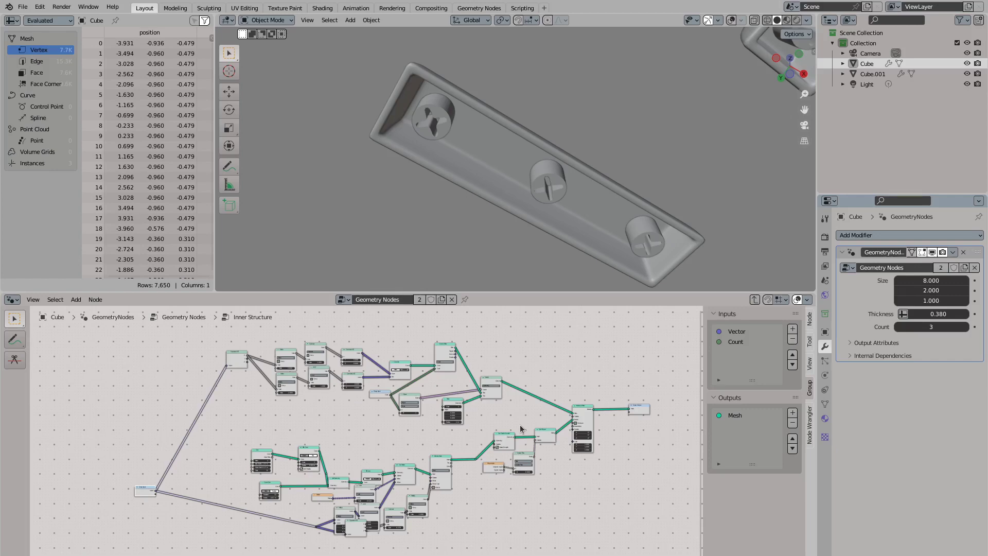
middle_click_drag(497, 170, 497, 149)
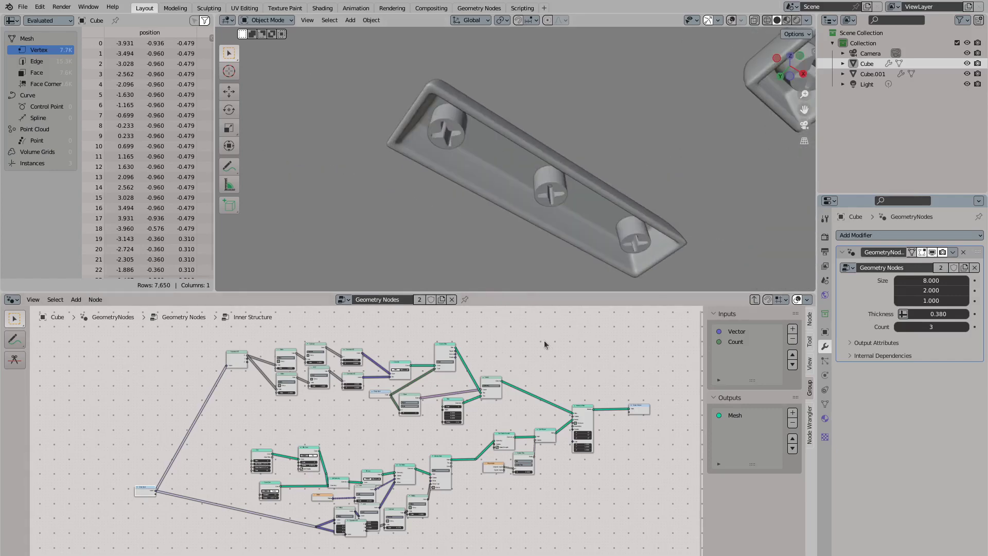
Add a String to Curves node below the Base group in the main node tree
key("Tab")
key("shift+a")
type("strin")
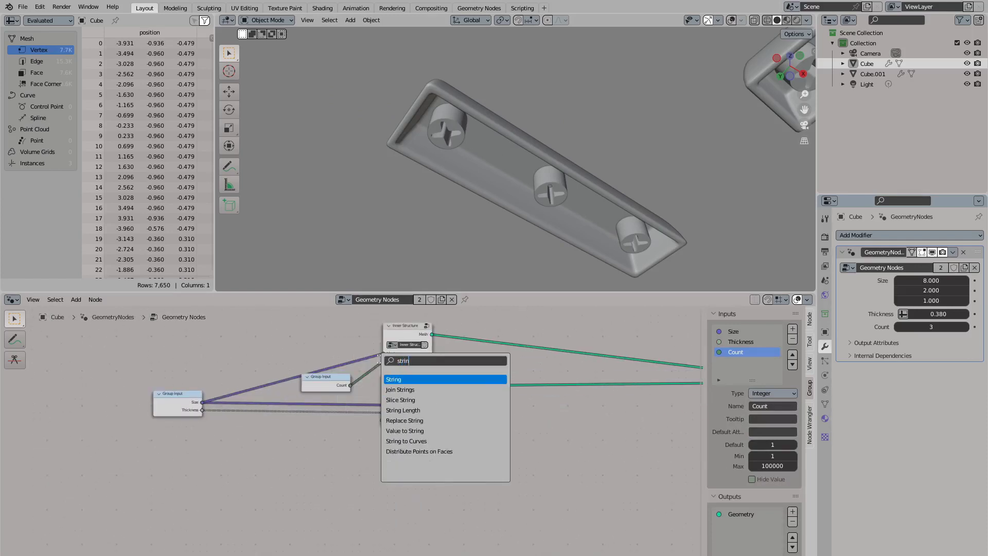
left_click(406, 441)
left_click(406, 455)
middle_click_drag(204, 416, 144, 388)
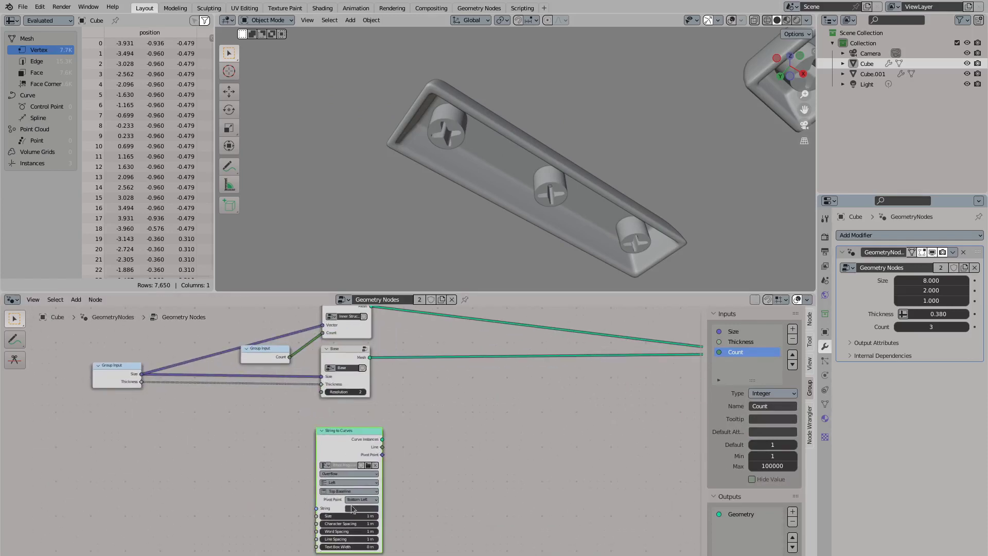
Set the String to Curves alignment to Center horizontally and Middle vertically
left_click(343, 483)
left_click(343, 498)
left_click(344, 491)
left_click(342, 515)
left_click_drag(338, 439, 338, 427)
scroll(338, 428, "right", 5, "ctrl")
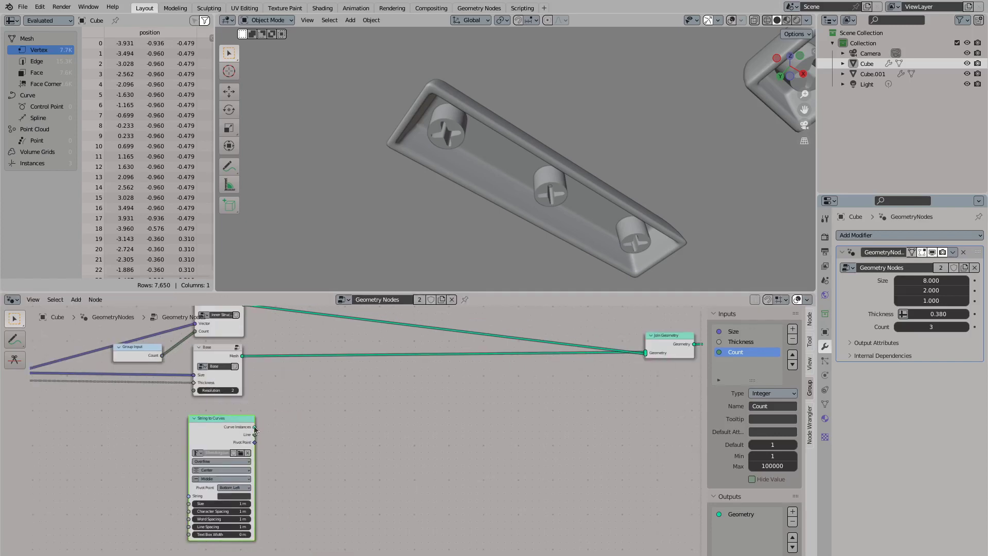
Link Curve Instances to the Join Geometry node and set the string to SPACE
left_click_drag(255, 429, 325, 426)
left_click(386, 439)
scroll(266, 484, "up", 3)
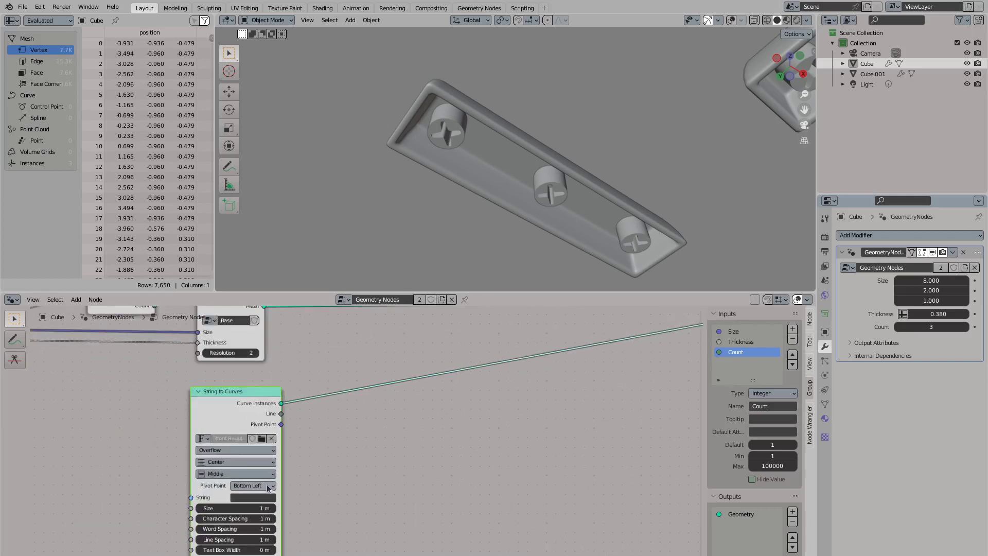
middle_click_drag(566, 309, 468, 338)
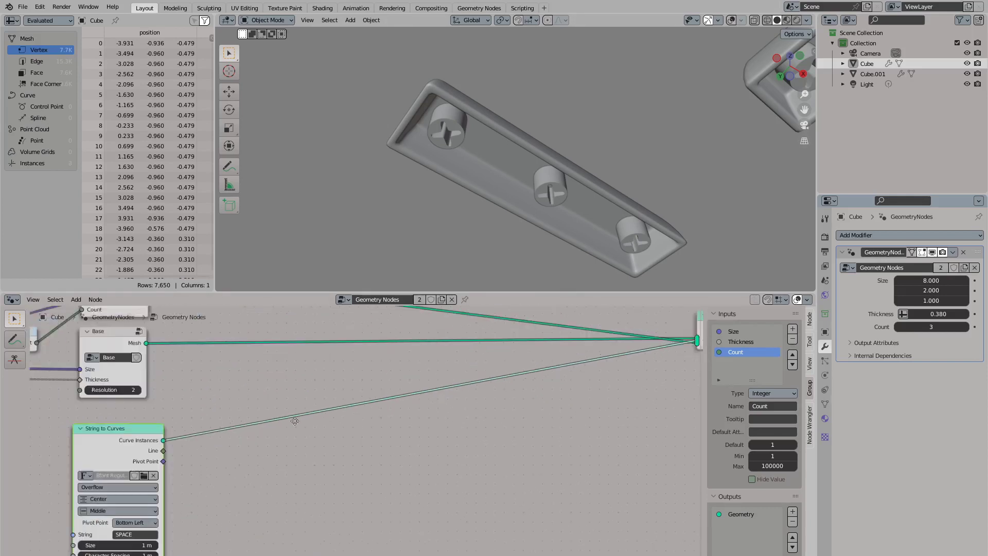
Insert a Fill Curve node between String to Curves and Join Geometry, and show the viewport in wireframe
left_click_drag(184, 432, 303, 433)
type("fill")
key("Return")
left_click(301, 434)
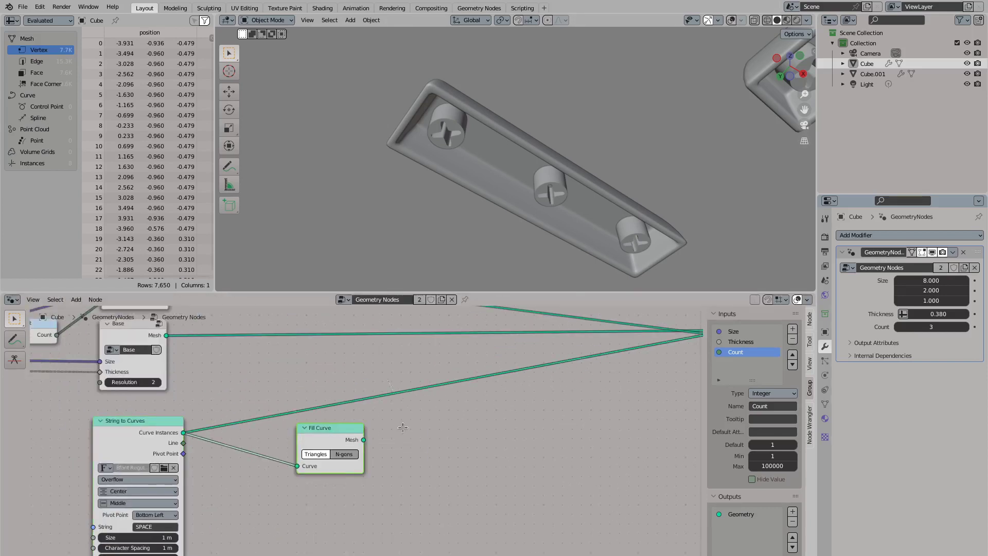
left_click_drag(396, 398, 395, 393)
left_click_drag(324, 427, 315, 397)
scroll(613, 139, "up", 5)
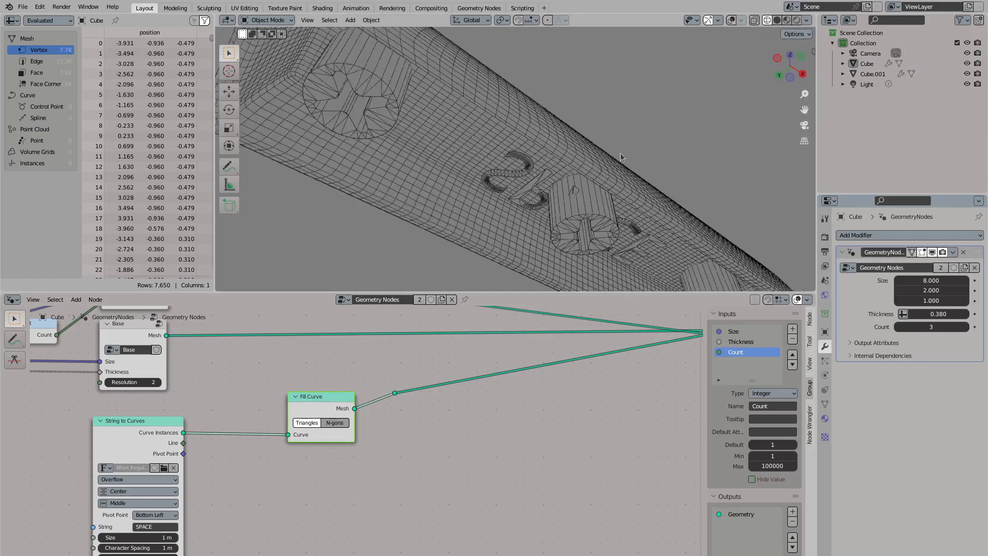
scroll(612, 139, "down", 5)
scroll(612, 381, "down", 3)
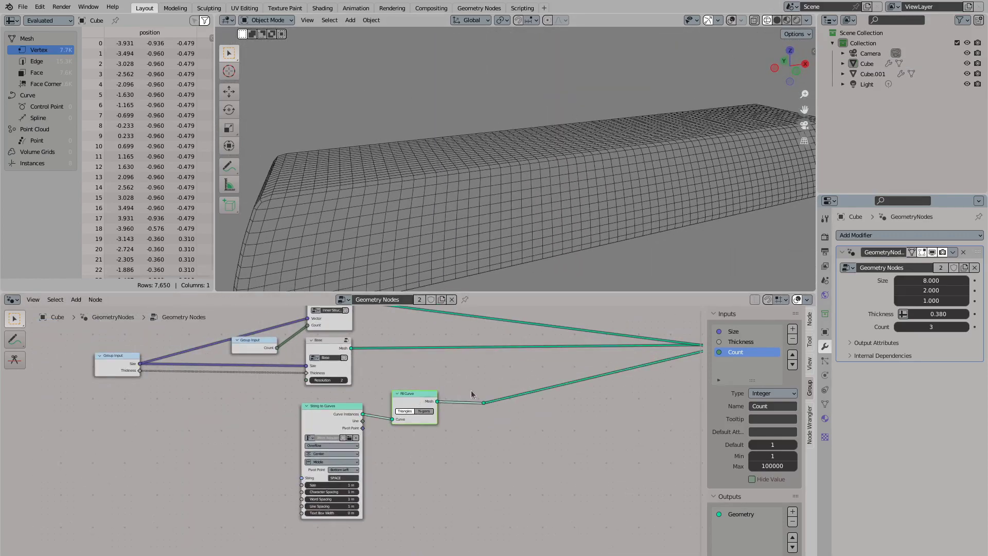
Insert a Set Position node after Fill Curve with a Z offset of 0.51 m
type("se")
left_click_drag(437, 401, 509, 455)
type("t pos")
key("Return")
left_click(530, 412)
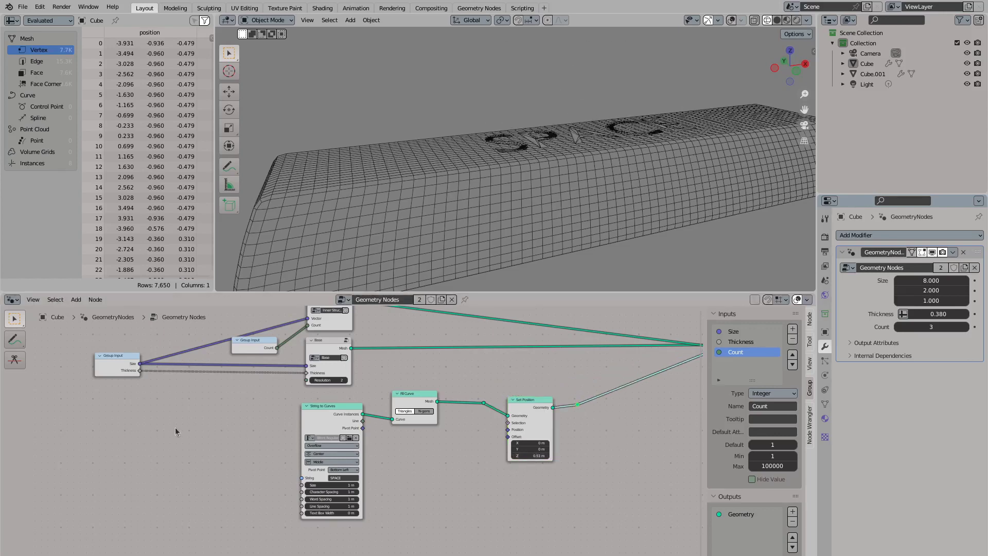
Split the Size input with Separate XYZ and feed its Z through a Combine XYZ node into Set Position's Offset
left_click_drag(139, 367, 214, 435)
type("sep")
key("Return")
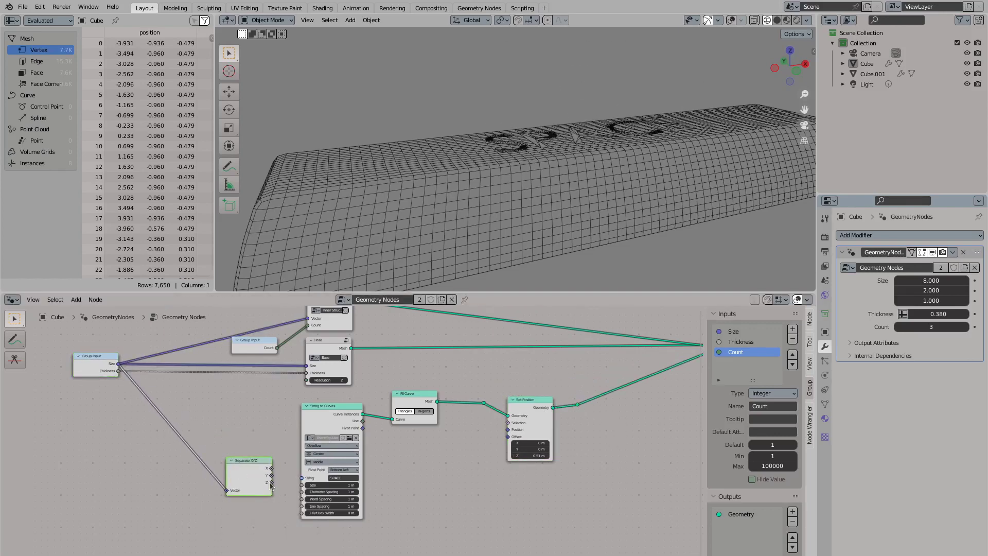
type("comb")
left_click_drag(271, 482, 506, 438)
key("Return")
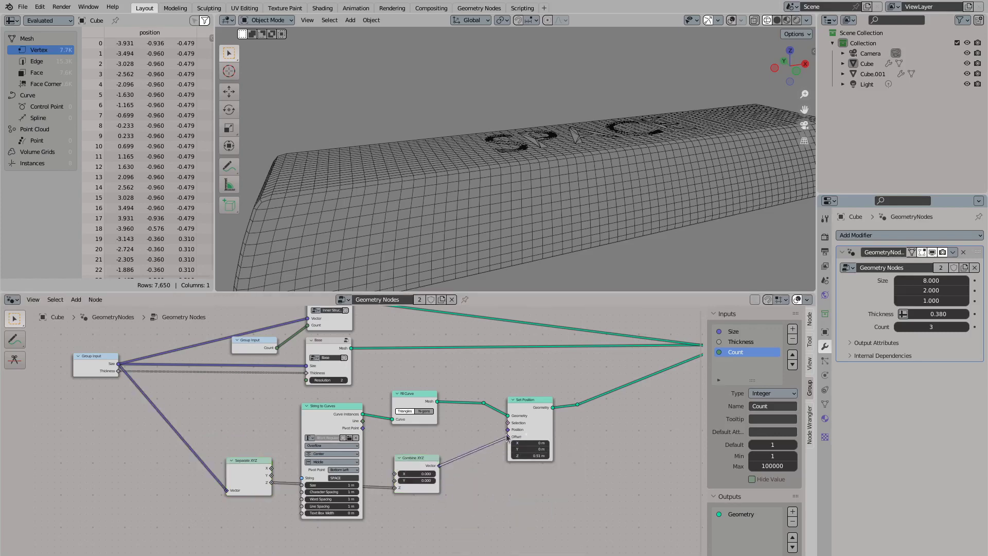
Insert a Divide node with value 2.000 between Separate XYZ's Z output and Combine XYZ's Z input
left_click_drag(272, 482, 395, 488)
type("div")
key("Return")
left_click(319, 540)
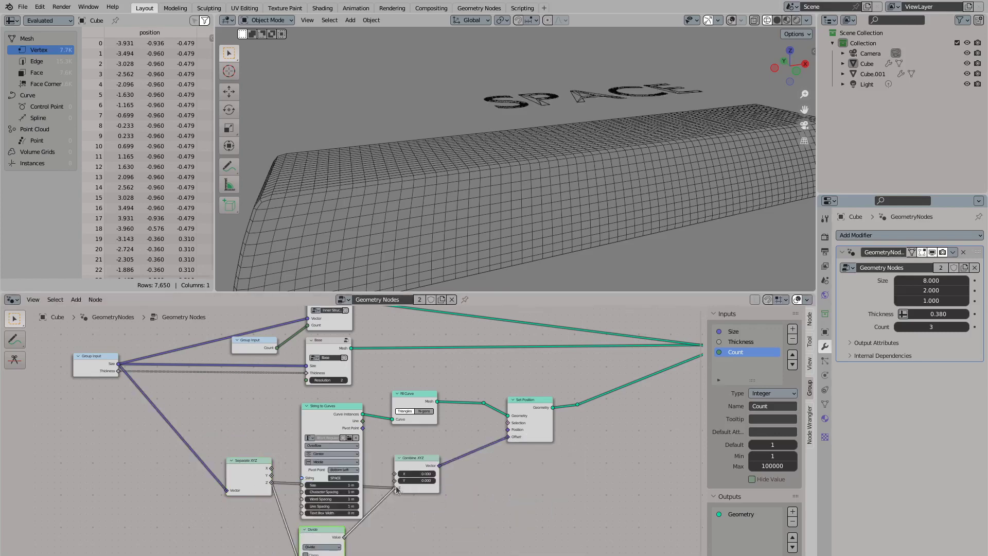
middle_click_drag(396, 489, 407, 460)
double_click(332, 540)
type("2")
middle_click_drag(494, 206, 520, 232)
Insert an Add node with value 0.01 between Divide and Combine XYZ's Z input, and reposition the Separate XYZ node
left_click_drag(354, 508, 371, 532)
type("add")
key("Return")
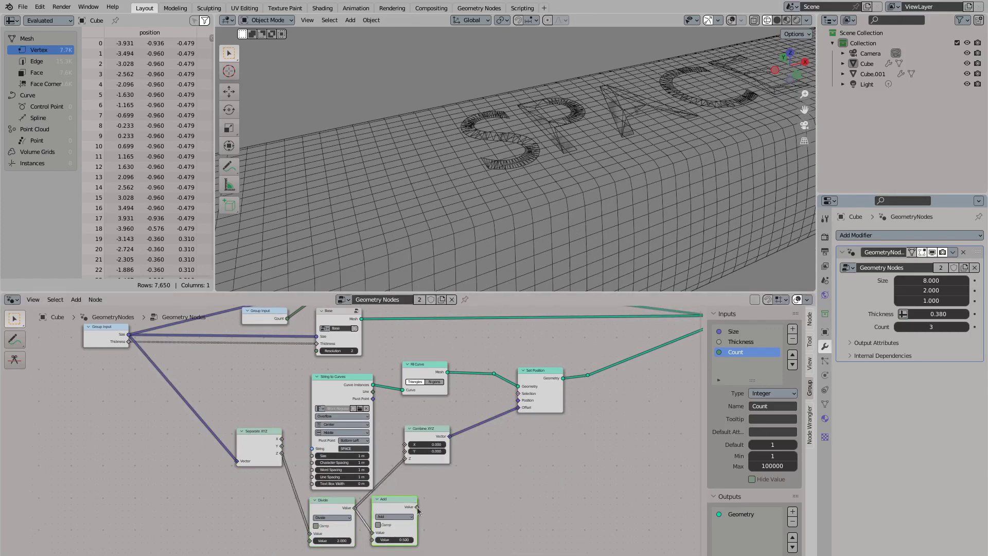
left_click_drag(417, 507, 405, 458)
double_click(395, 540)
type("0.01")
key("Return")
middle_click_drag(463, 175, 501, 242)
left_click_drag(278, 438, 248, 459)
middle_click_drag(494, 170, 432, 187)
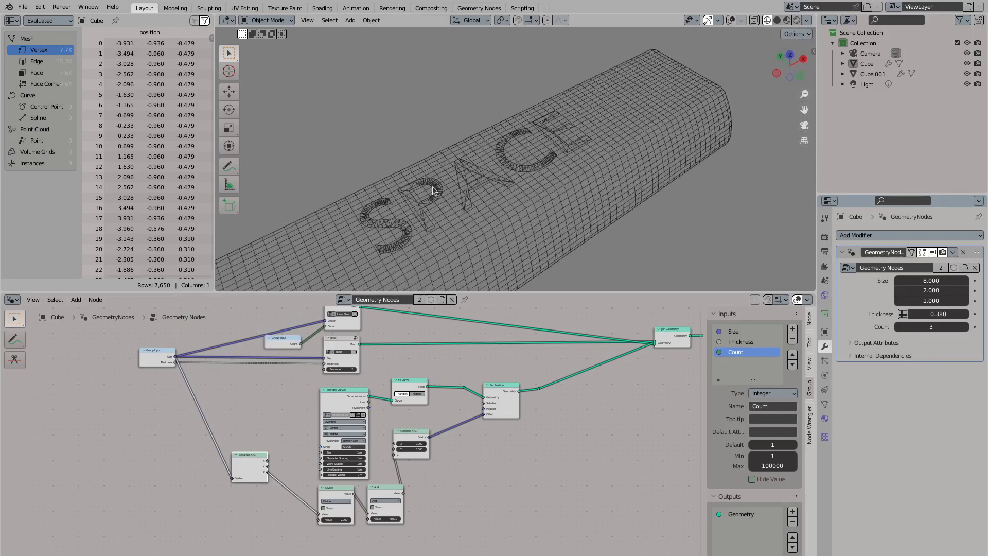
Switch the viewport to solid shading and group the legend nodes into a node group named Text
left_click(777, 19)
mouse_move(504, 170)
middle_mouse_down()
mouse_move(514, 195)
mouse_move(468, 229)
middle_mouse_up()
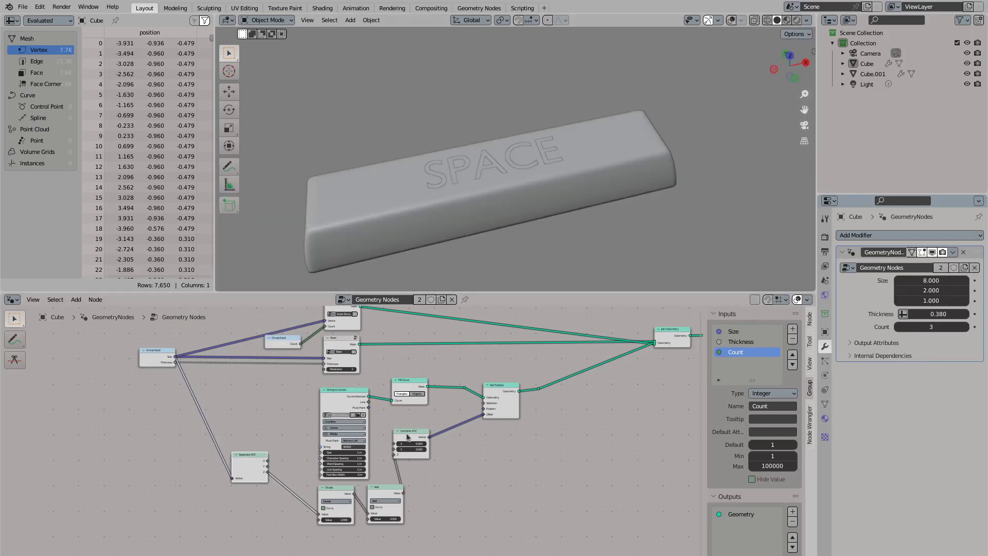
key("ctrl+g")
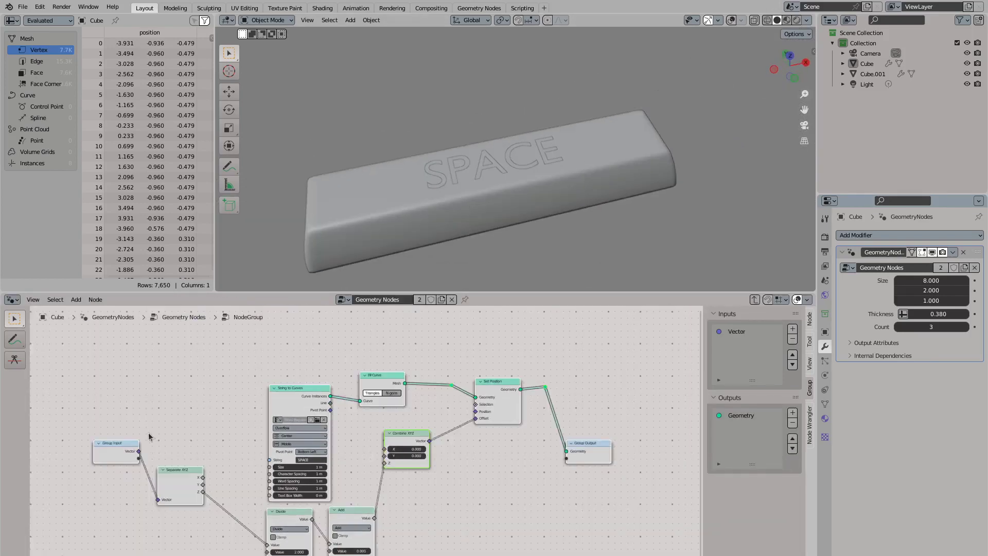
key("Tab")
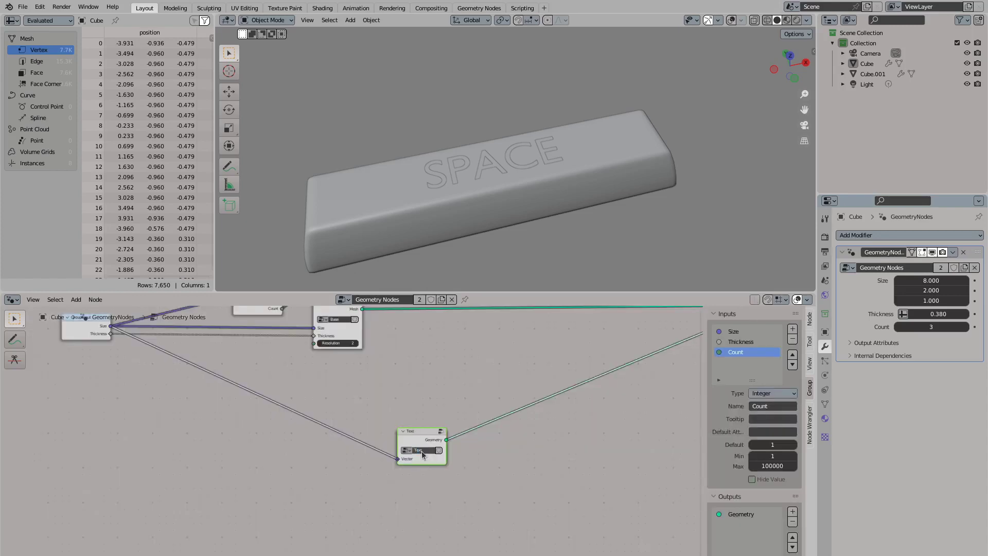
Inside the Text group, add Set Material after Set Position and expose its Material and String to Curves' String as group inputs
key("Tab")
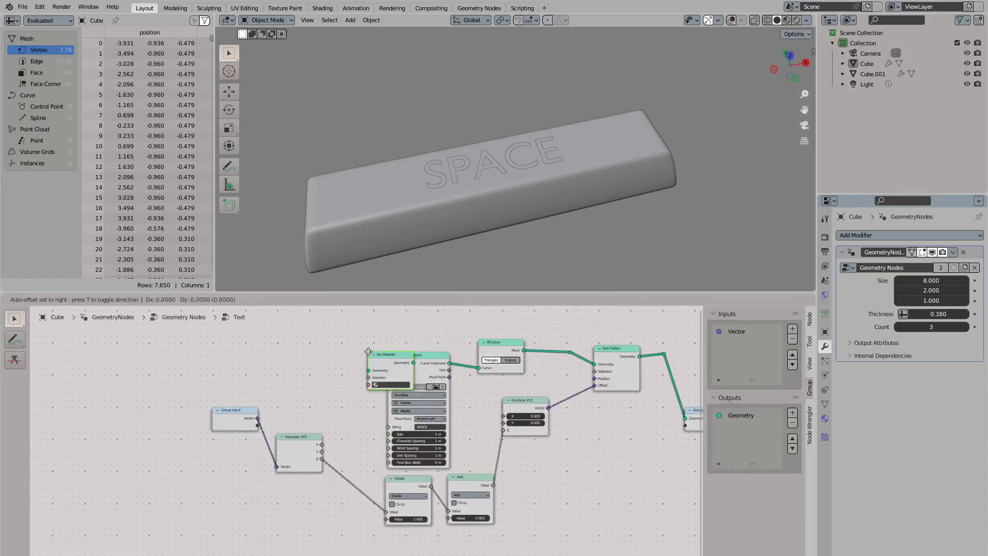
left_click_drag(671, 403, 198, 422)
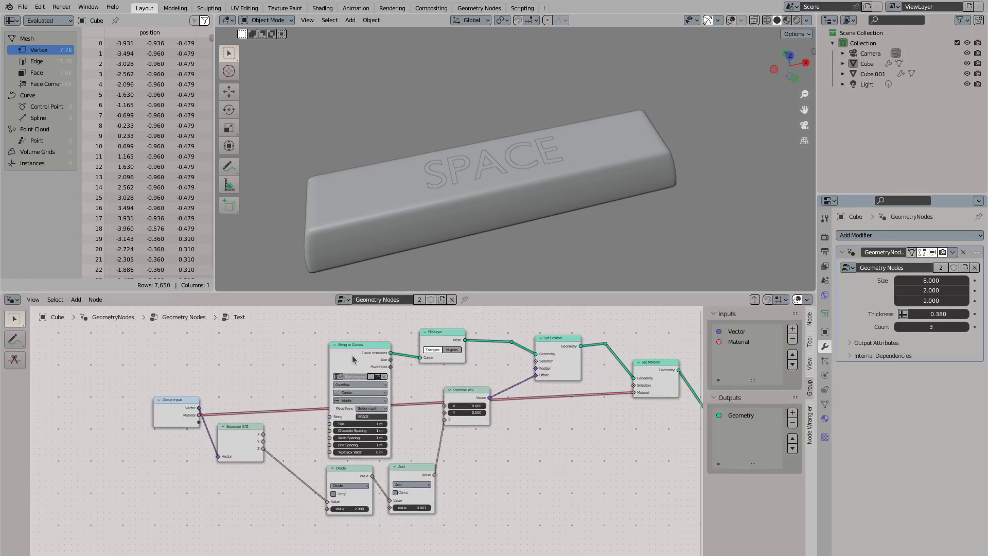
left_click_drag(329, 416, 199, 422)
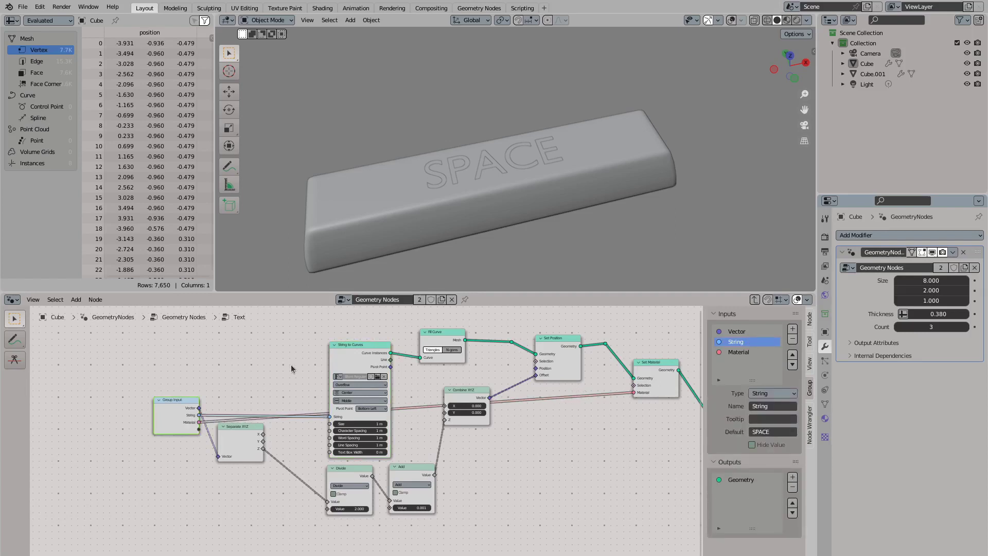
key("Tab")
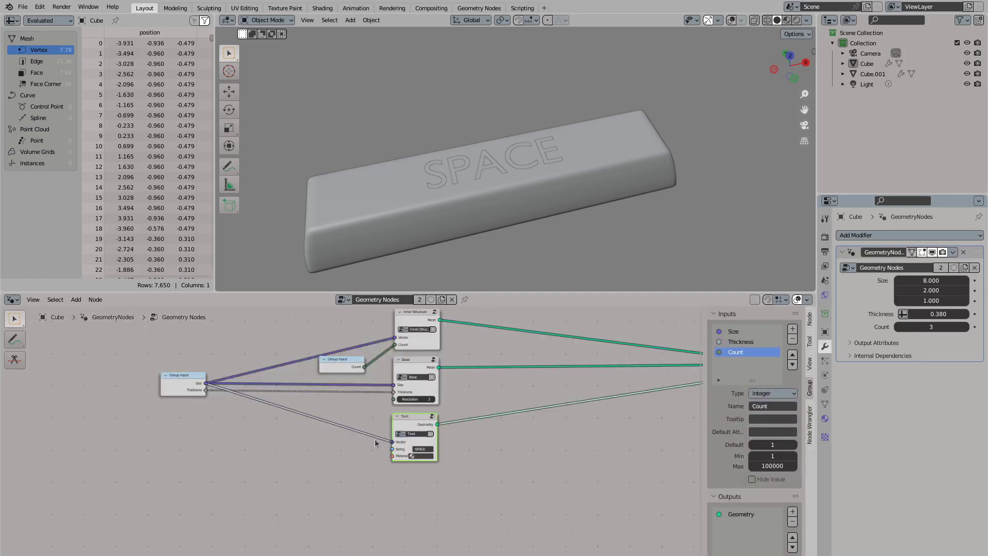
Expose the Text group's String as a modifier input through a separate Group Input node
left_click_drag(392, 449, 213, 426)
type("inp")
key("Return")
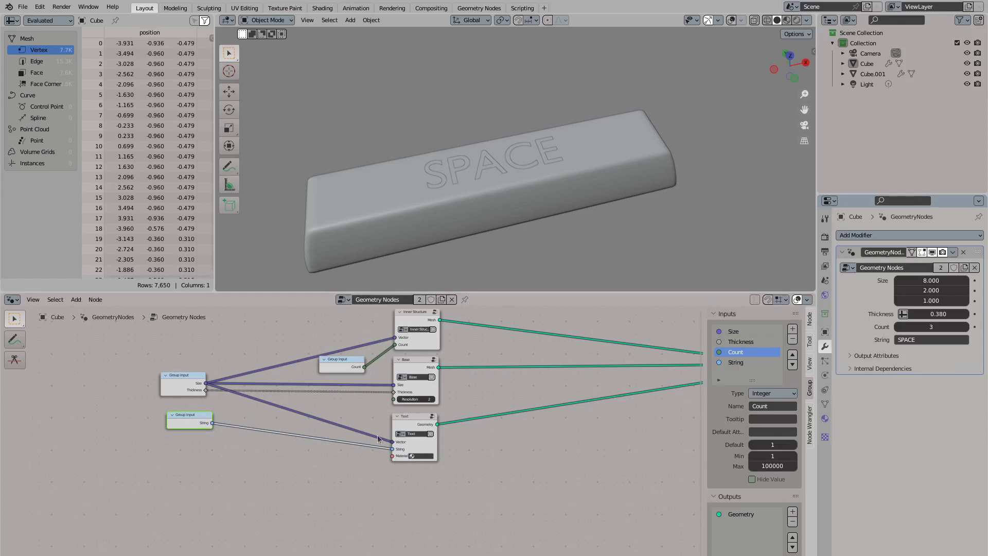
Try reroute points on the Inner Structure and Base links, and move the Join Geometry node closer to the groups
scroll(396, 359, "right", 10)
right_click_drag(298, 418, 309, 381, "shift")
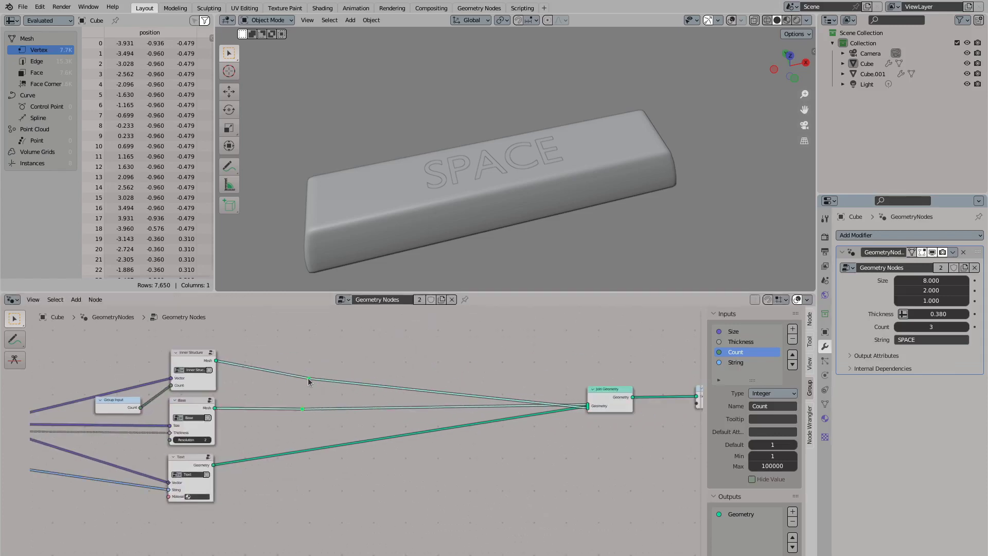
scroll(379, 433, "up", 2)
scroll(333, 414, "right", 5)
left_click_drag(487, 410, 460, 415)
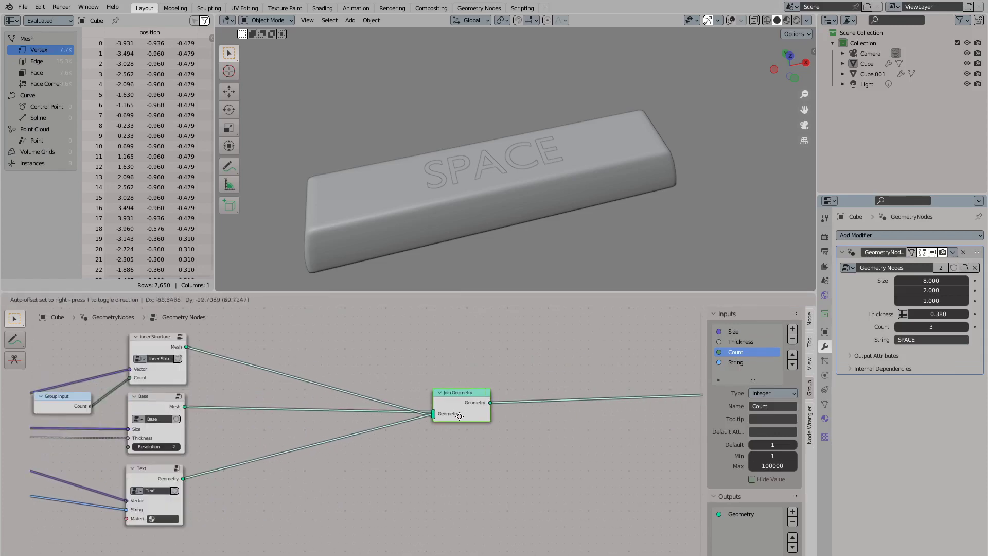
Insert a Set Material node after Inner Structure and a duplicate of it after Base, both ahead of Join Geometry
key("shift+a")
type("set mat")
key("Return")
left_click(288, 360)
key("shift+d")
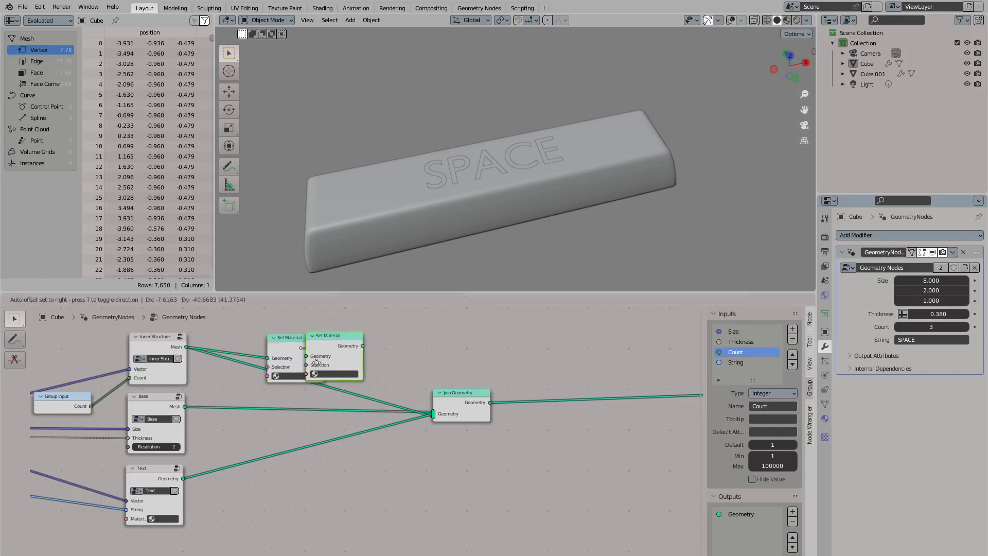
left_click(275, 415)
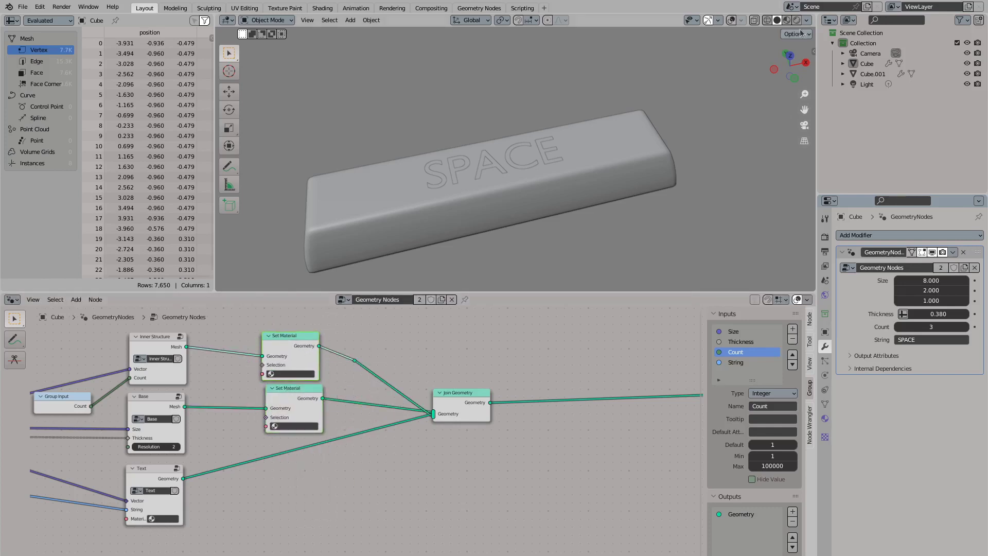
Switch the viewport to material preview and create a new material named Plastic on the keycap
left_click(787, 20)
mouse_move(546, 192)
middle_mouse_down()
mouse_move(541, 183)
mouse_move(838, 387)
mouse_move(826, 415)
middle_mouse_up()
left_click(826, 417)
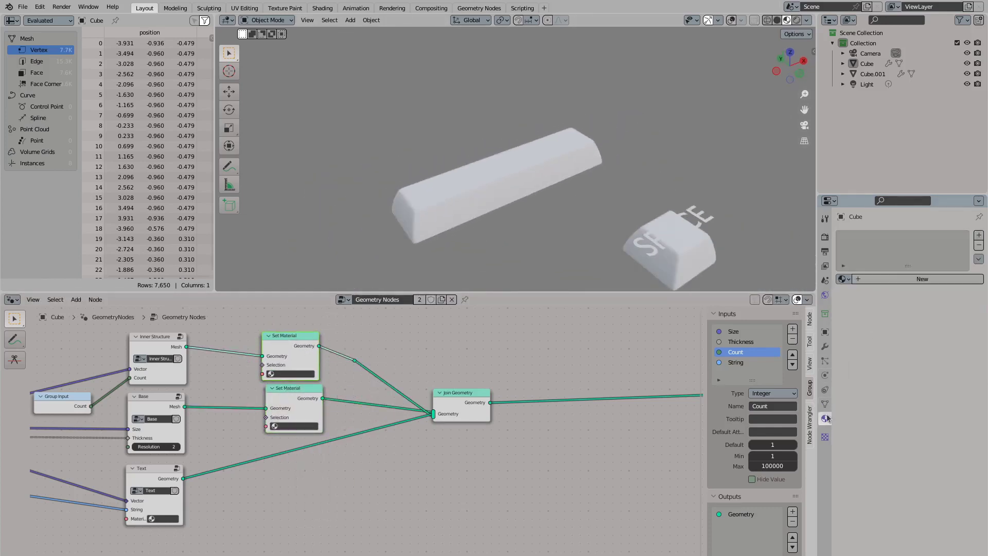
left_click(923, 278)
double_click(864, 238)
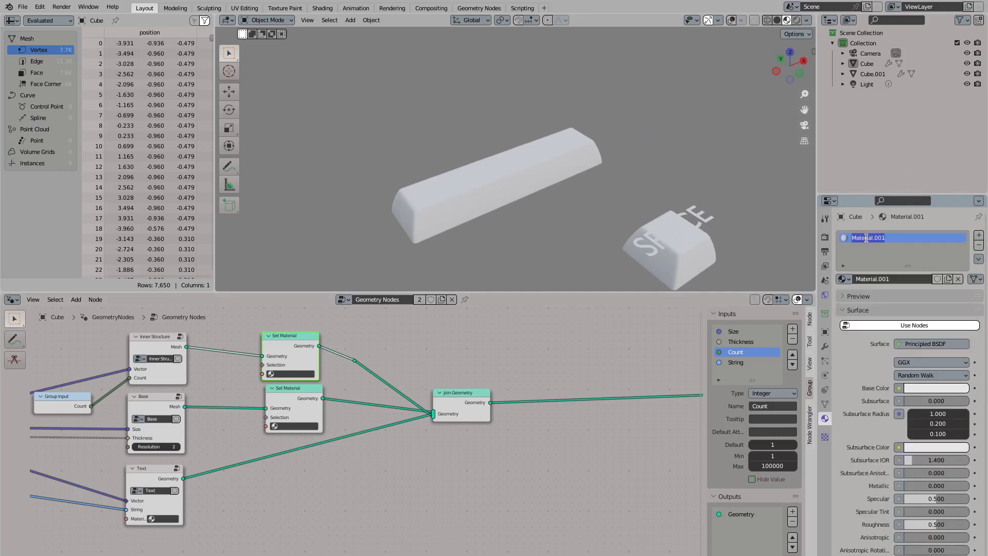
type("Plastic")
key("Return")
Add a second material slot with a material named Text and darken its base color to near black
left_click(979, 234)
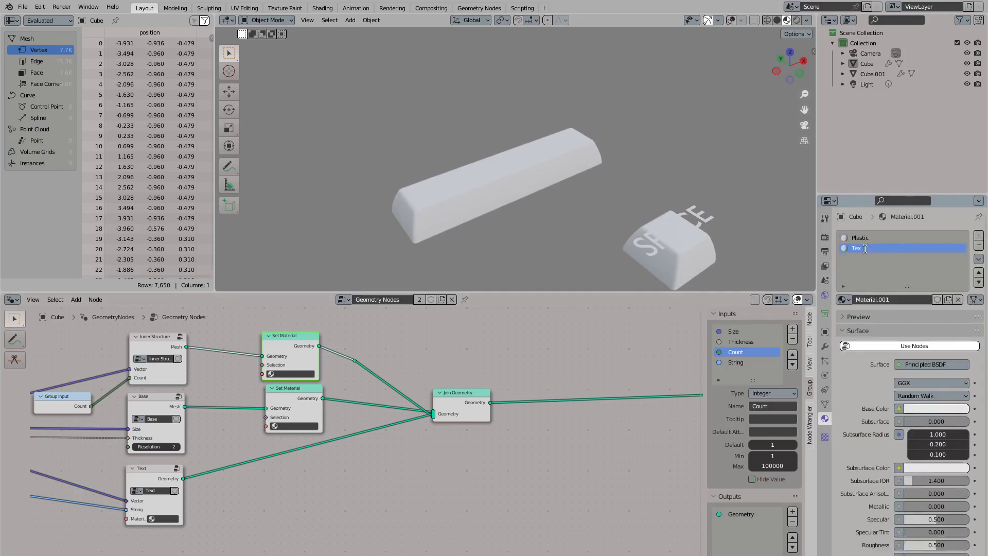
left_click(843, 299)
left_click(875, 238)
scroll(501, 197, "up", 2)
left_click(857, 248)
left_click(936, 408)
left_click_drag(960, 262, 966, 342)
left_click(942, 409)
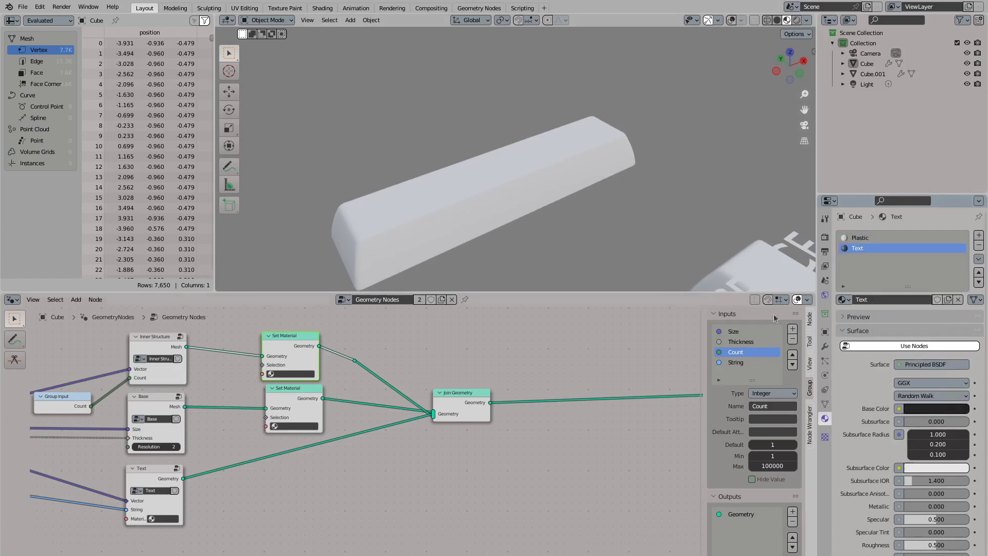
Assign the Plastic material to both Set Material nodes
left_click(297, 373)
left_click(308, 396)
left_click(294, 426)
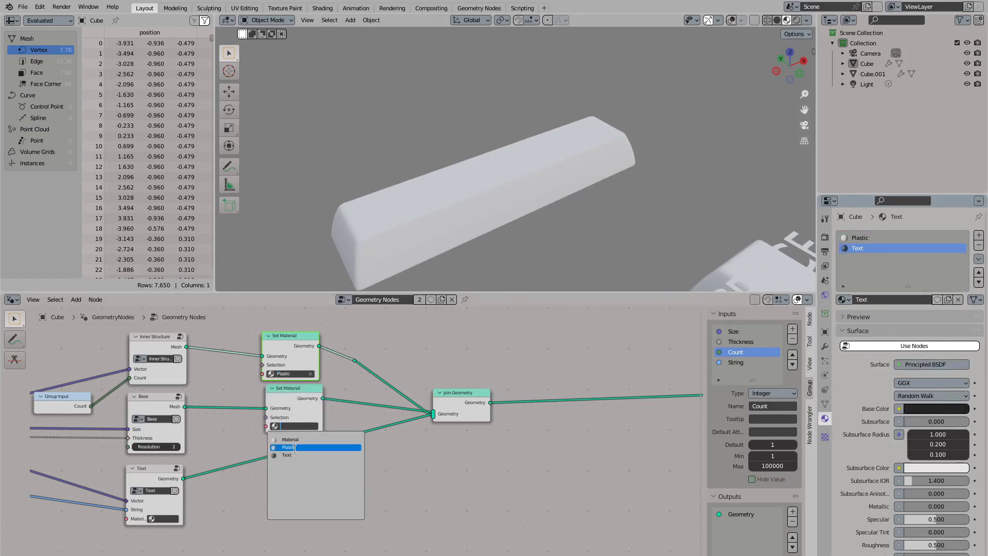
left_click(309, 448)
Assign the Text material to the Text group node's Material input
left_click(163, 518)
left_click(158, 450)
key("Tab")
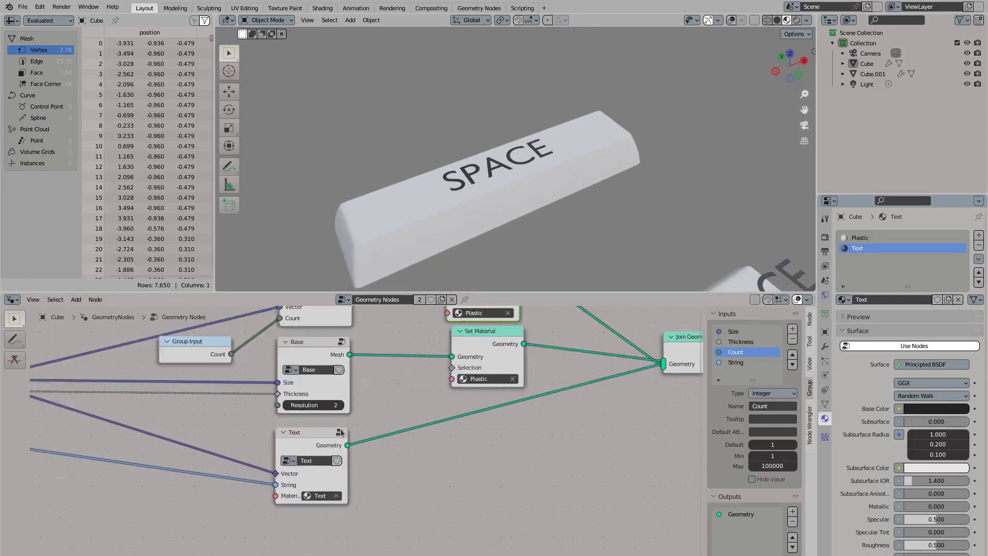
Set the text string of the small keycap object Cube.001 to A
scroll(341, 428, "up", 2)
left_click(445, 548)
key("Escape")
scroll(653, 265, "down", 2)
left_click(653, 265)
left_click(825, 346)
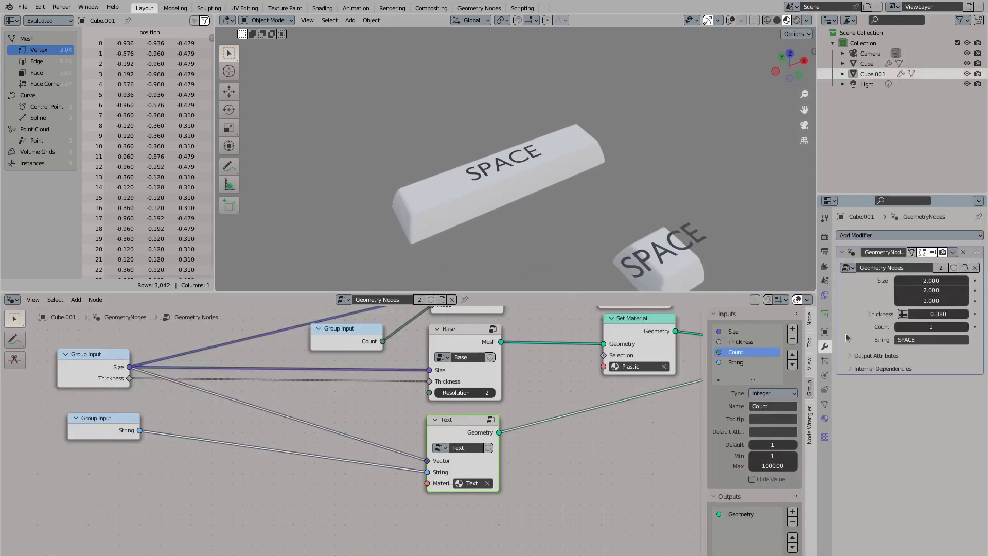
left_click(918, 340)
type("A")
key("Return")
Create a new collection named Keycaps and place both keycap objects, Cube and Cube.001, in it
middle_click_drag(566, 196, 618, 197)
left_click(977, 19)
double_click(865, 95)
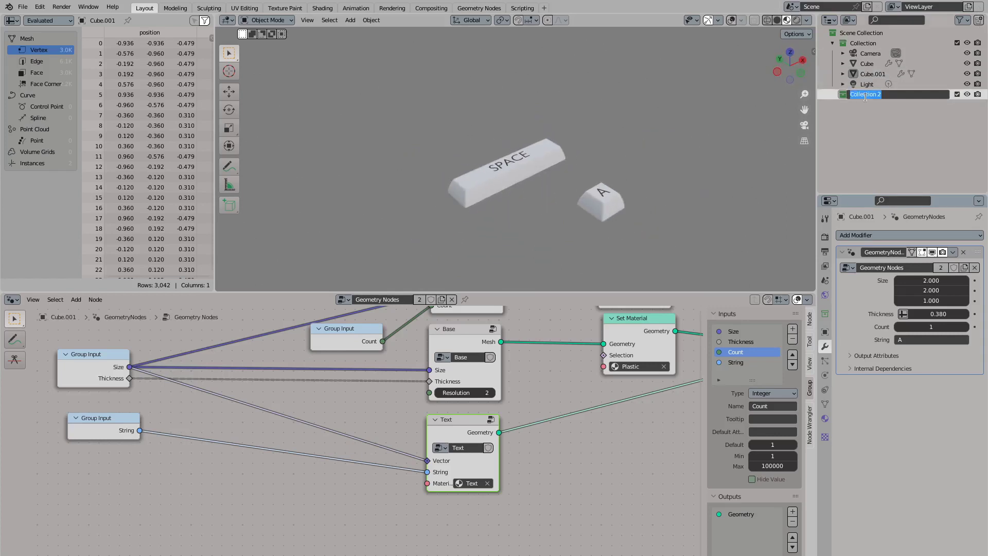
type("Keycaps")
key("Return")
scroll(772, 134, "up", 3)
left_click_drag(867, 63, 861, 96)
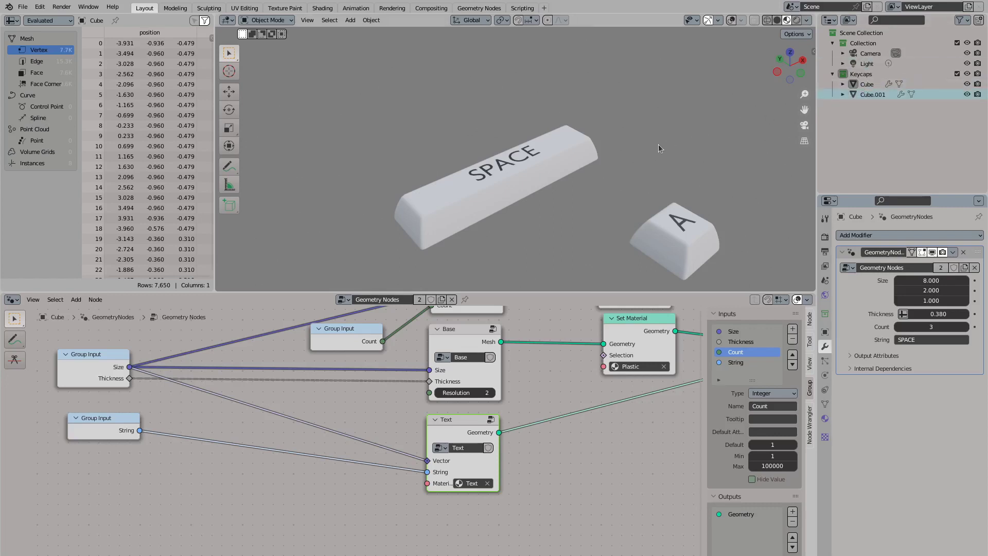
Move the A keycap so it sits beside the right end of the SPACE keycap
mouse_move(658, 149)
middle_mouse_down()
mouse_move(658, 165)
mouse_move(658, 149)
middle_mouse_up()
left_click(873, 94)
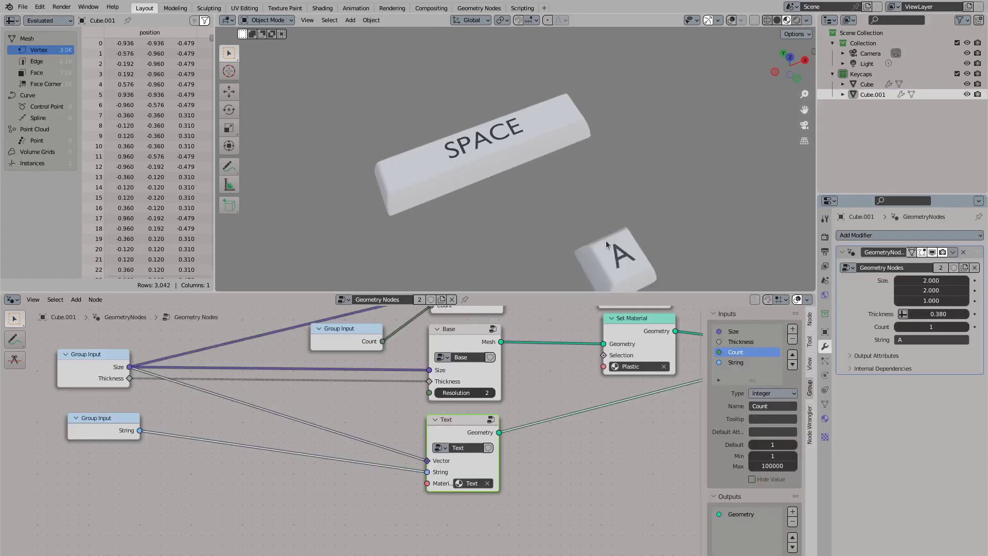
left_click_drag(607, 240, 636, 180)
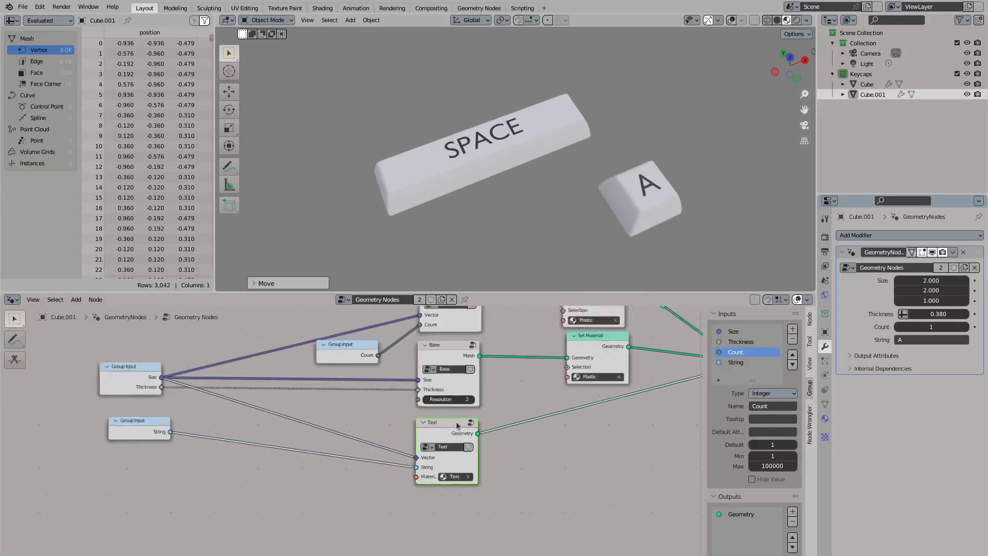
Open the Inner Structure node group and set the Fillet Curve count for the star-shaped stem hole to 4
scroll(457, 425, "down", 2)
middle_click_drag(478, 247, 492, 98)
scroll(572, 180, "up", 5)
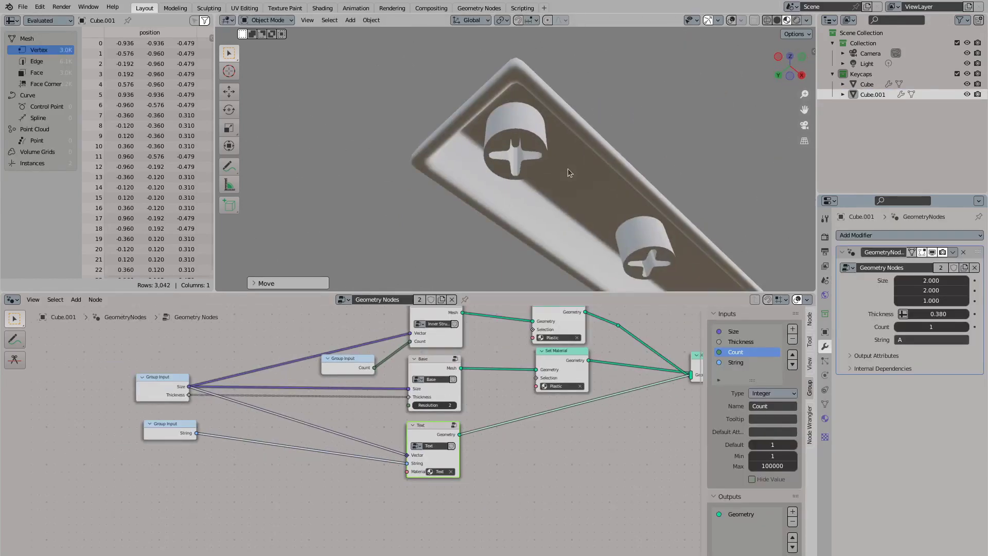
scroll(567, 168, "up", 3)
left_click(455, 359)
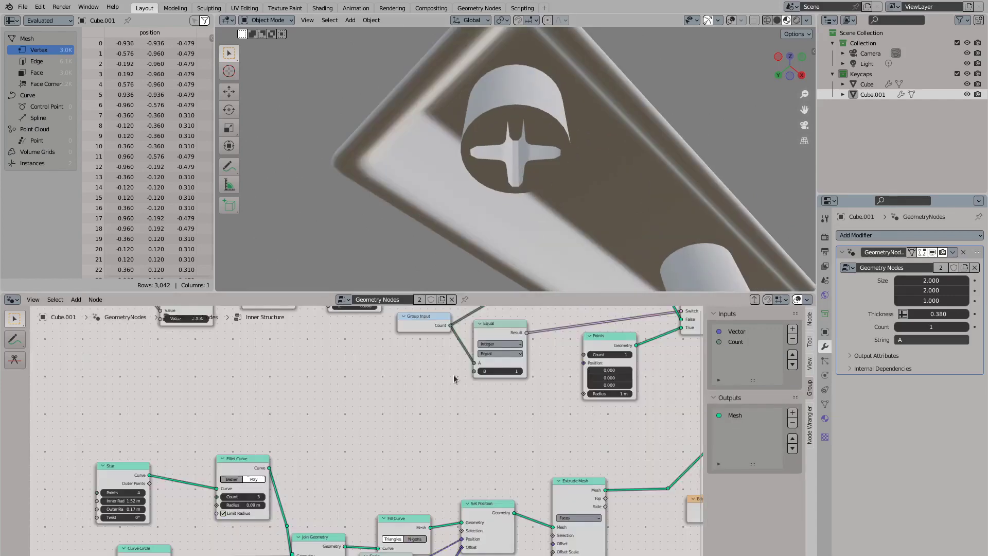
middle_click_drag(451, 429, 557, 309)
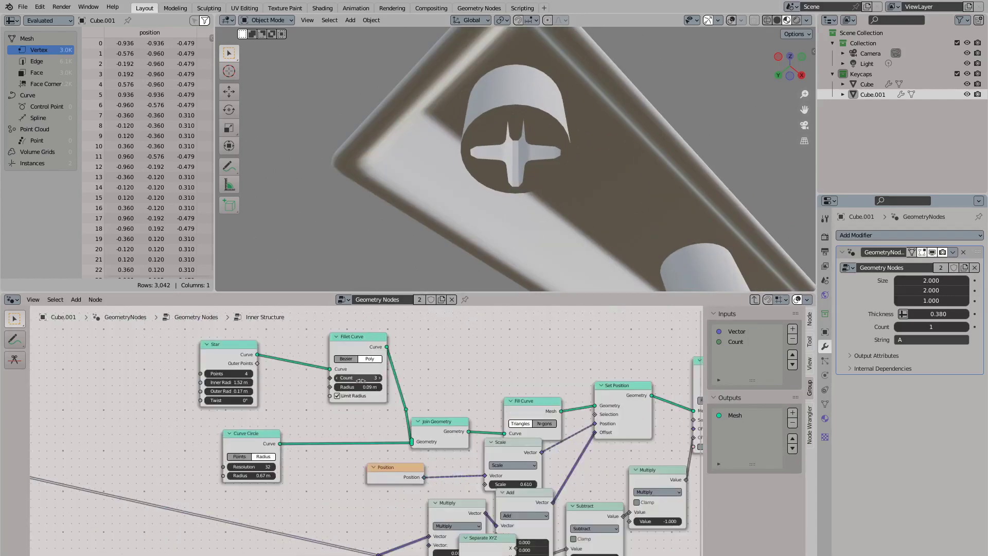
left_click_drag(362, 377, 368, 377)
scroll(477, 192, "down", 5)
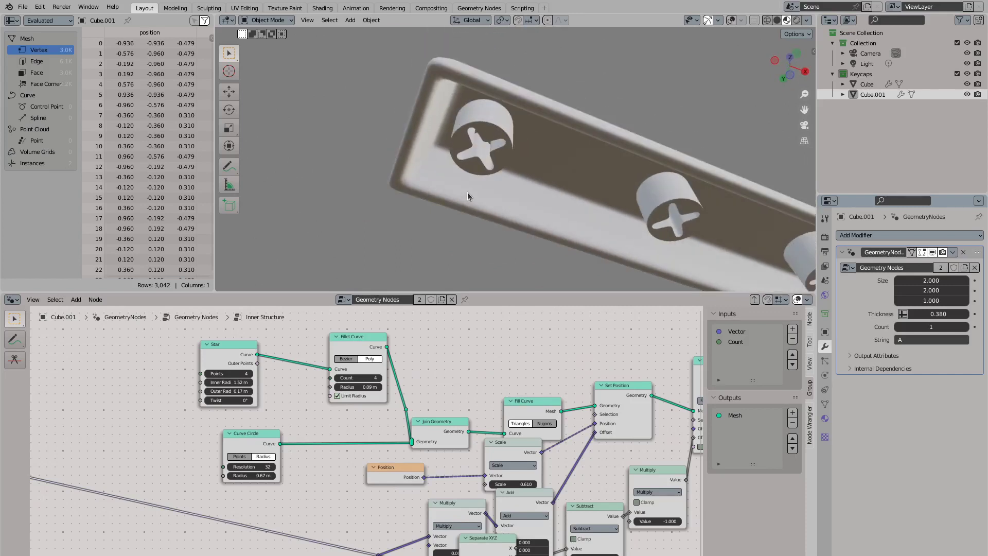
Enable Ambient Occlusion in the scene's Eevee render settings
left_click(825, 236)
left_click(842, 308)
left_click(850, 307)
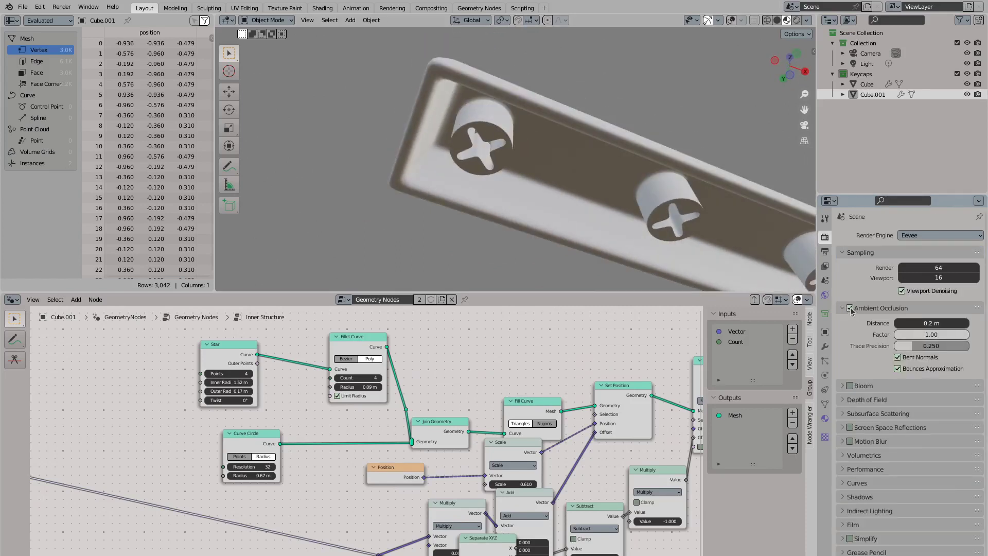
middle_click_drag(587, 198, 549, 201)
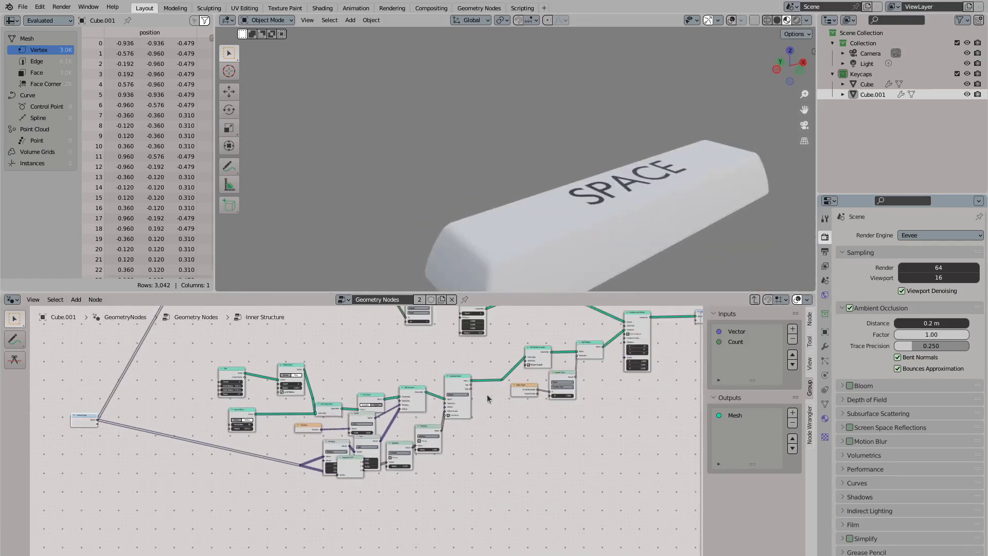
Choose a different HDRI environment for the viewport's material preview lighting
left_click(807, 20)
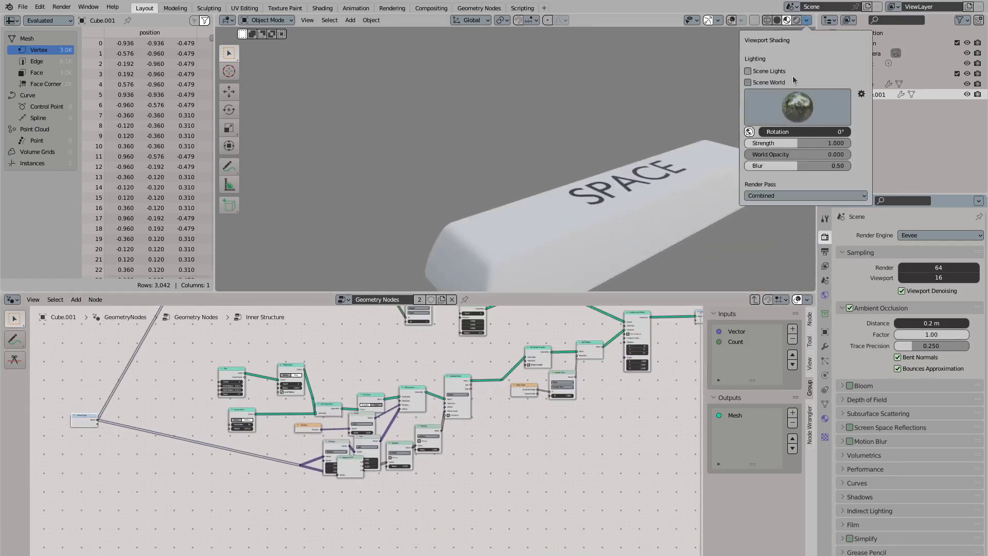
left_click(797, 106)
left_click(739, 146)
scroll(549, 150, "down", 3)
scroll(529, 230, "up", 2)
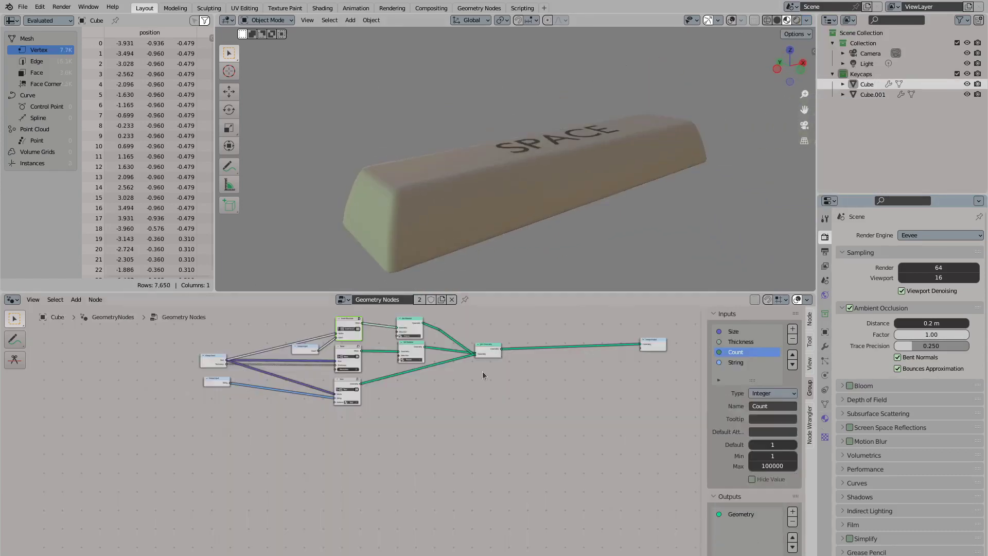
Switch the node editor to the Shader Editor and load the Plastic material in slot 2 of the SPACE keycap
left_click(12, 299)
left_click(41, 457)
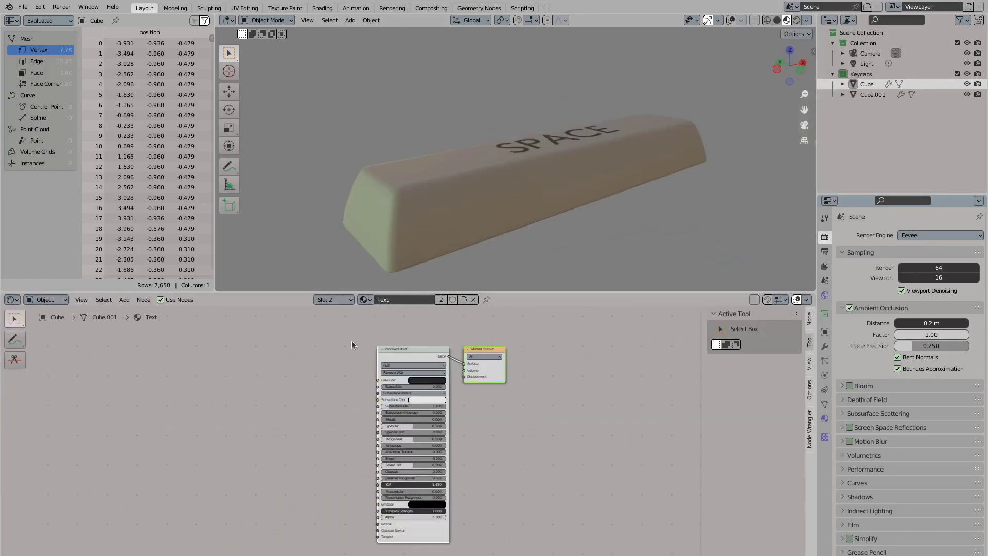
left_click(365, 299)
left_click(381, 315)
Add a Noise Texture to the Plastic material and drive its Vector with the Object output of a Texture Coordinate node
key("shift+a")
left_click(371, 366)
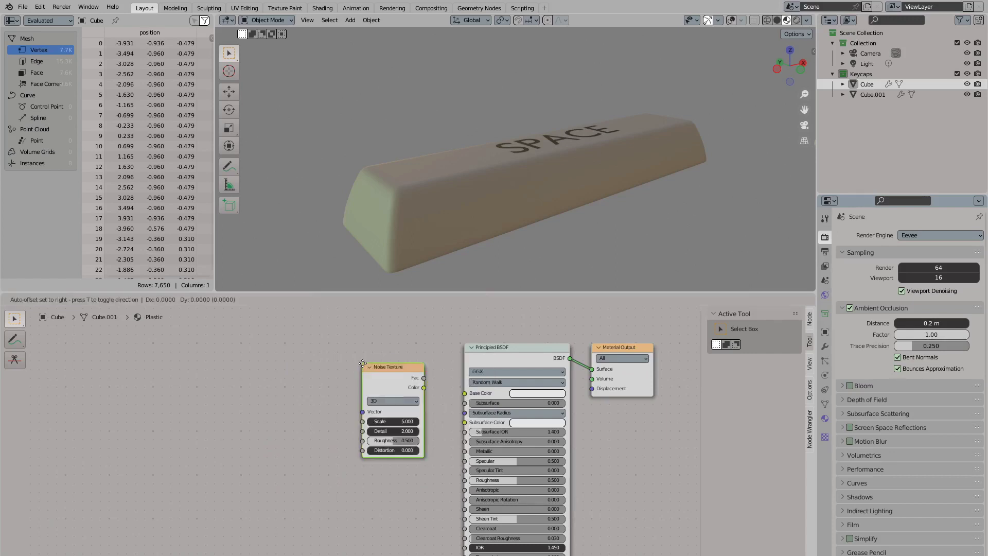
left_click(289, 407)
left_click_drag(288, 454, 242, 453)
left_click(247, 405)
left_click(170, 427)
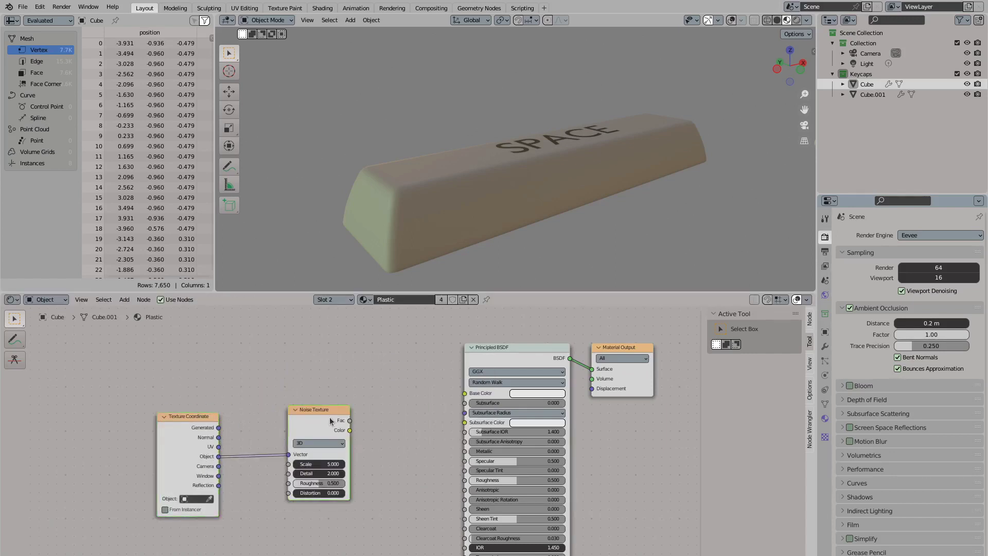
Feed the noise Fac into Base Color and set the Noise Texture to Scale 23.97, Detail 1 and Roughness 0
left_click_drag(350, 420, 465, 393)
scroll(551, 210, "up", 3)
scroll(308, 478, "up", 1)
double_click(315, 484)
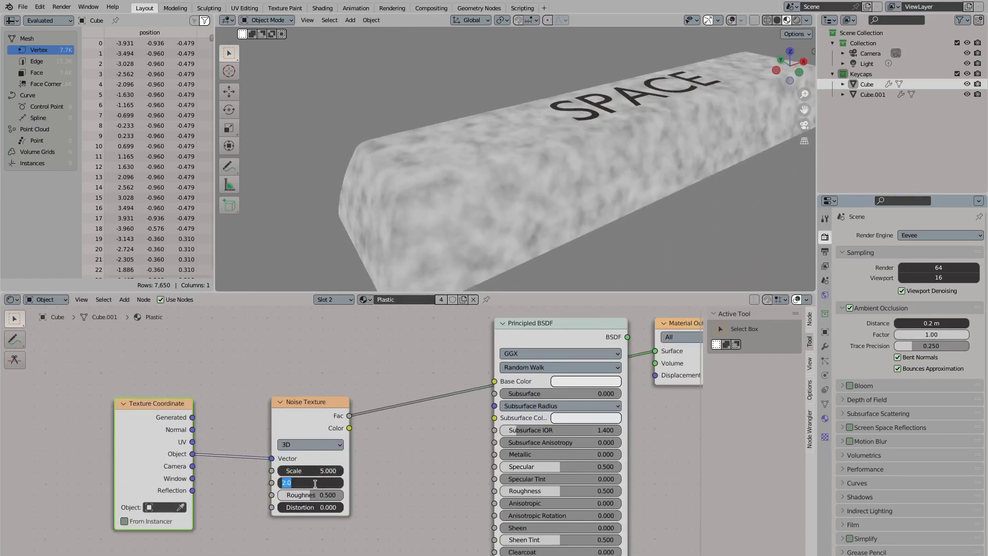
type("1")
key("Return")
left_click_drag(309, 470, 330, 470)
Add a Map Range node driven by the Noise Texture's Fac output
middle_click_drag(334, 360, 232, 358)
left_click_drag(221, 423, 308, 455)
left_click(309, 472)
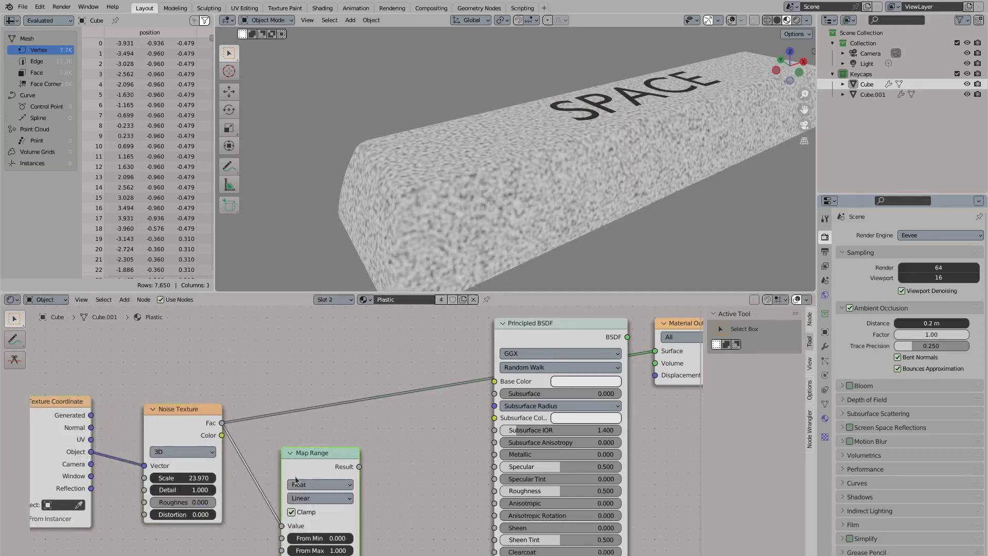
middle_click_drag(296, 480, 159, 465)
Feed the Map Range result through a new Bump node into the Principled BSDF Normal, with Bump Strength 0.525
left_click_drag(223, 451, 281, 453)
left_click(309, 463)
mouse_move(309, 463)
middle_mouse_down()
mouse_move(356, 415)
mouse_move(360, 381)
middle_mouse_up()
scroll(355, 412, "down", 1)
right_click_drag(308, 463, 443, 403, "alt")
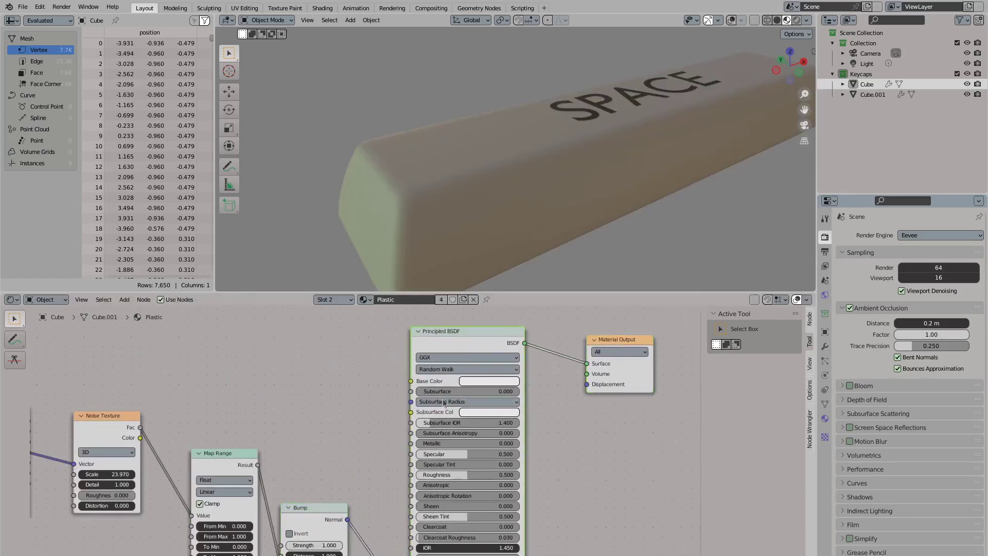
middle_click_drag(443, 403, 507, 382)
scroll(507, 382, "down", 2)
mouse_move(176, 430)
middle_mouse_down()
mouse_move(238, 378)
mouse_move(305, 464)
middle_mouse_up()
scroll(305, 464, "up", 2)
left_click_drag(533, 417, 499, 417)
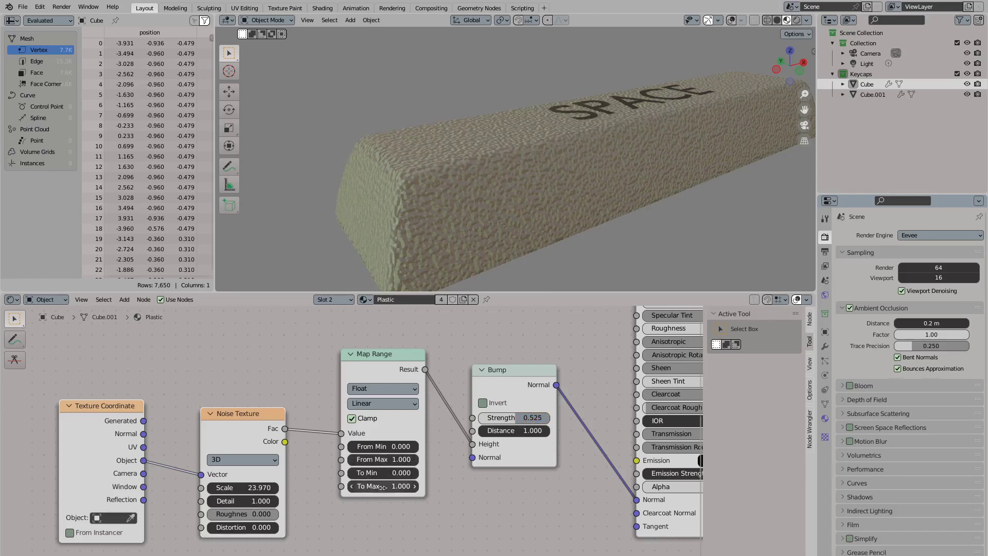
Preview the Map Range output and set its To Min to 0.3 and To Max to 0.7
mouse_move(391, 486)
left_mouse_down()
mouse_move(360, 486)
mouse_move(373, 485)
left_mouse_up()
left_click(387, 374, "ctrl+shift")
left_click(394, 472)
type("0.3")
key("Tab")
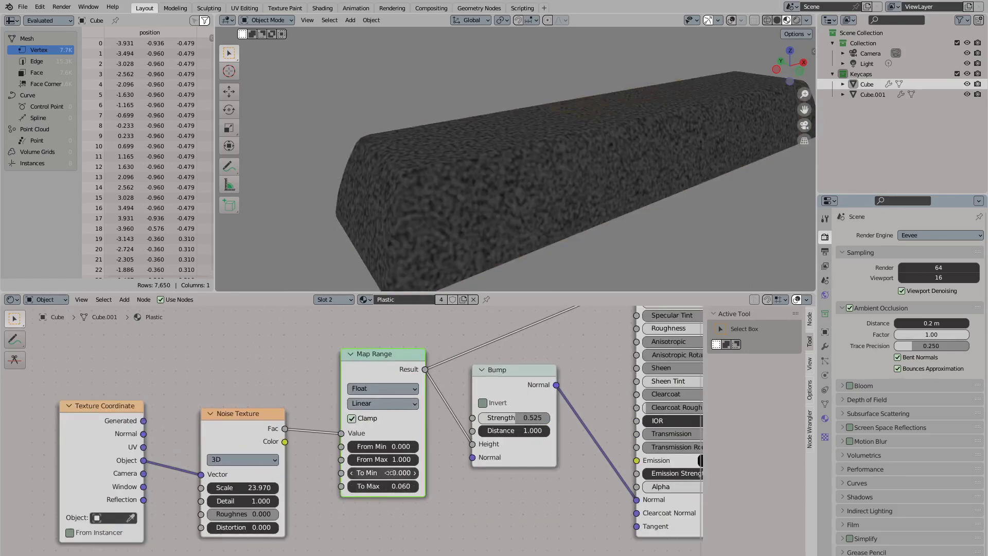
key("BackSpace")
key("Return")
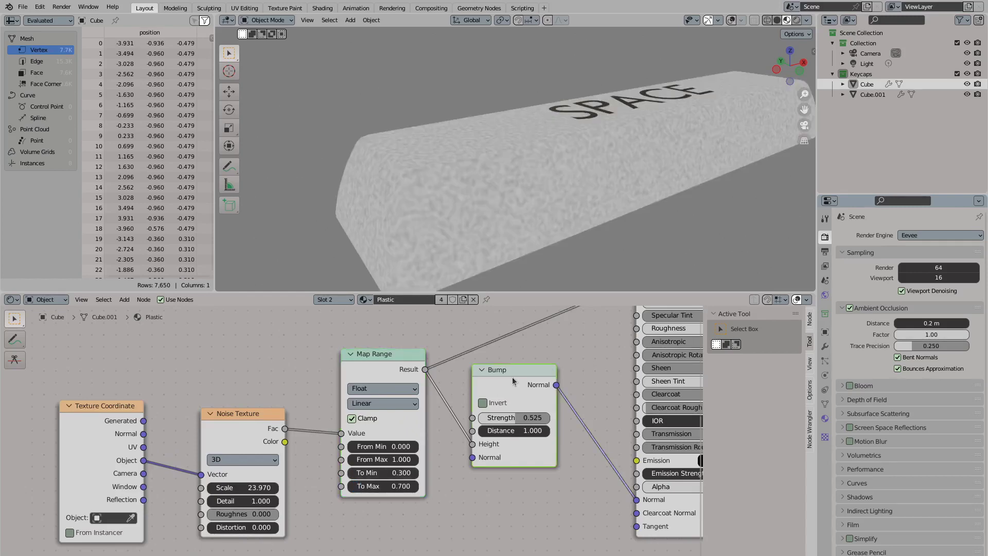
Preview the Principled BSDF again and set the Bump node's Strength to 0.1 and Distance to 0.2
scroll(407, 468, "down", 3)
scroll(423, 465, "up", 3)
left_click(423, 466)
type("0.1")
key("Return")
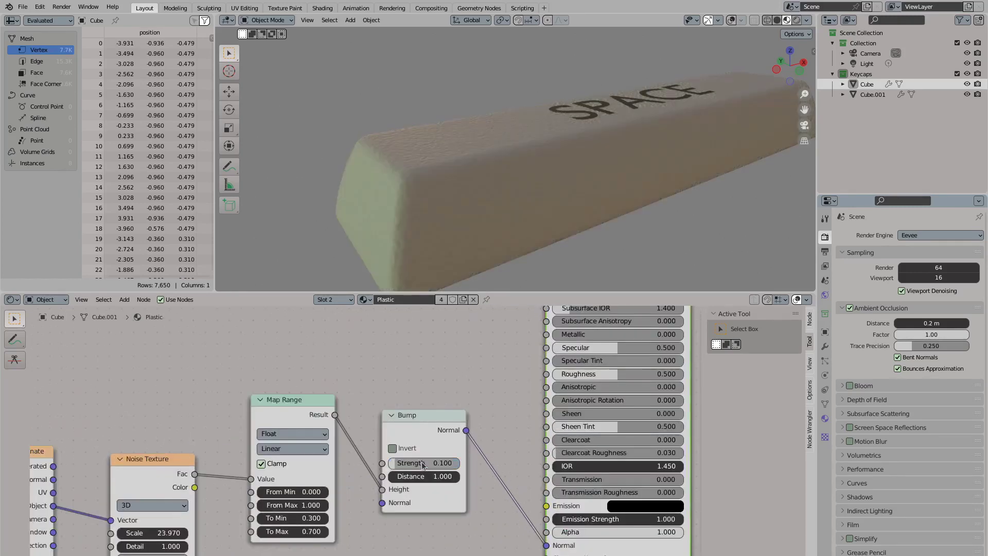
scroll(443, 194, "up", 3)
left_click(428, 476)
type("0.2")
key("Return")
Try a Bump Strength of 0.09 with Noise Texture scales of 50 and 100
left_click(429, 463)
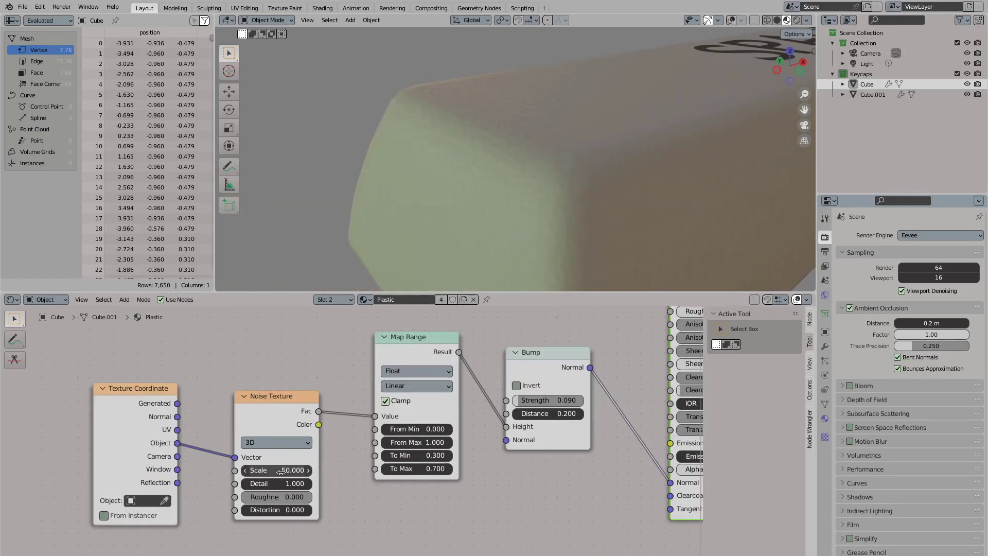
scroll(480, 233, "down", 5)
scroll(476, 230, "up", 5)
middle_click_drag(477, 230, 434, 194)
scroll(445, 197, "down", 4)
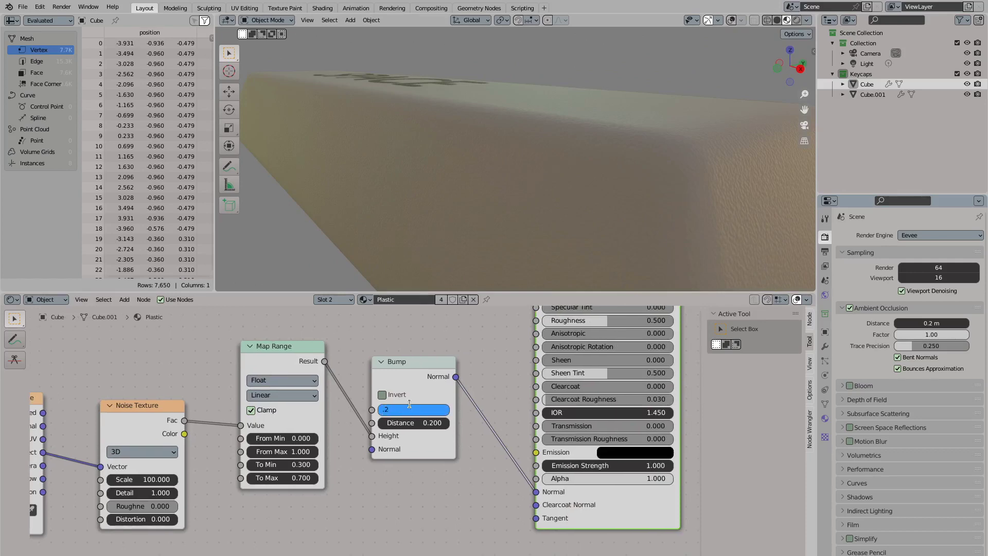
Set the Bump Strength to 0.05 and the Noise Texture Scale to 75
double_click(422, 412)
type("0.2")
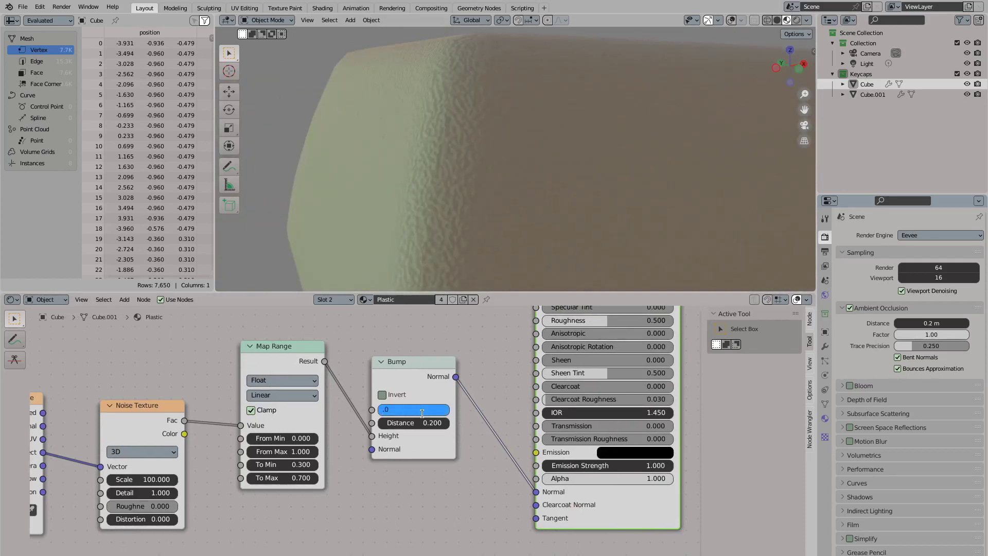
left_click(145, 481)
type("75")
key("Return")
scroll(414, 483, "down", 3)
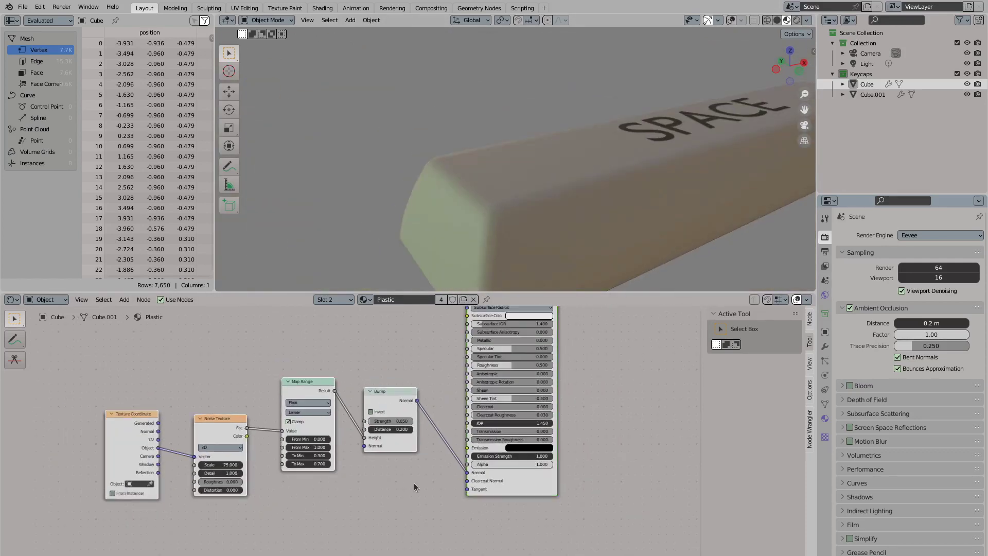
Lower the Plastic material's roughness to 0.286 and assign the Text material to the keycap's second slot
middle_click_drag(515, 216, 555, 226)
left_click(825, 418)
left_click(842, 299)
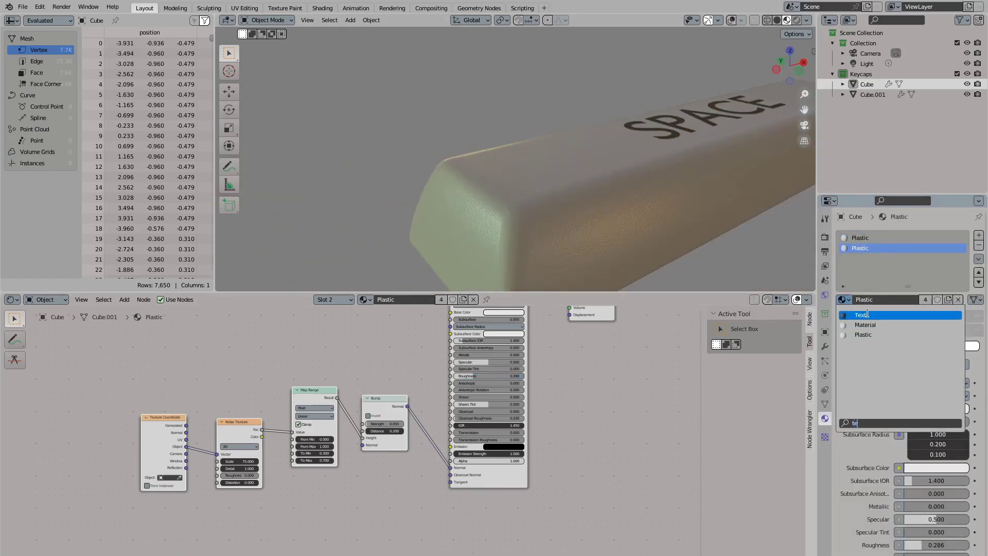
left_click(867, 314)
Paste the noise bump nodes into the Text material, connect Bump to the Principled BSDF Normal, and set Roughness to 0.264
key("ctrl+v")
scroll(412, 443, "up", 2)
left_click_drag(431, 441, 520, 443)
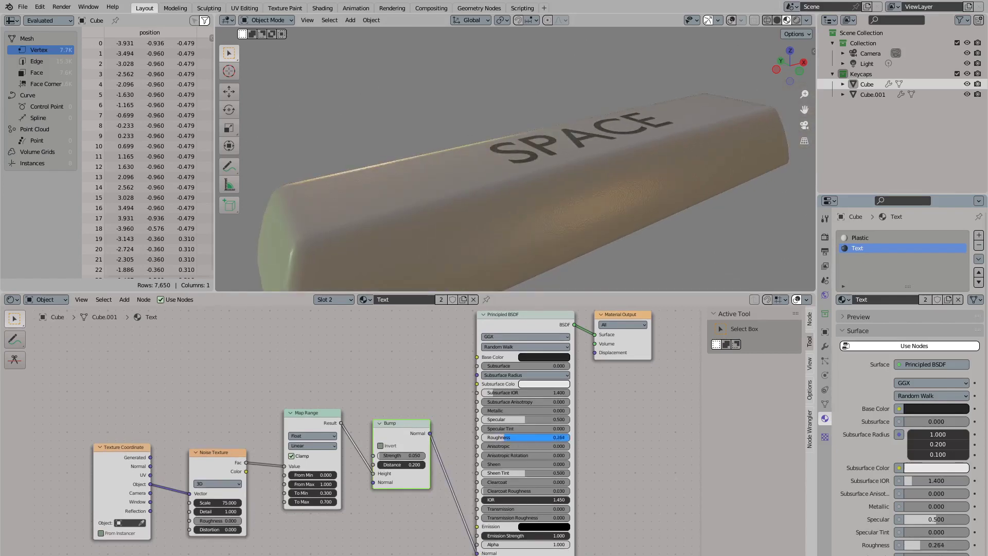
Set the Plastic material's roughness to 0.314 and inspect the SPACE keycap's surface
left_click(857, 238)
left_click_drag(553, 427, 535, 428)
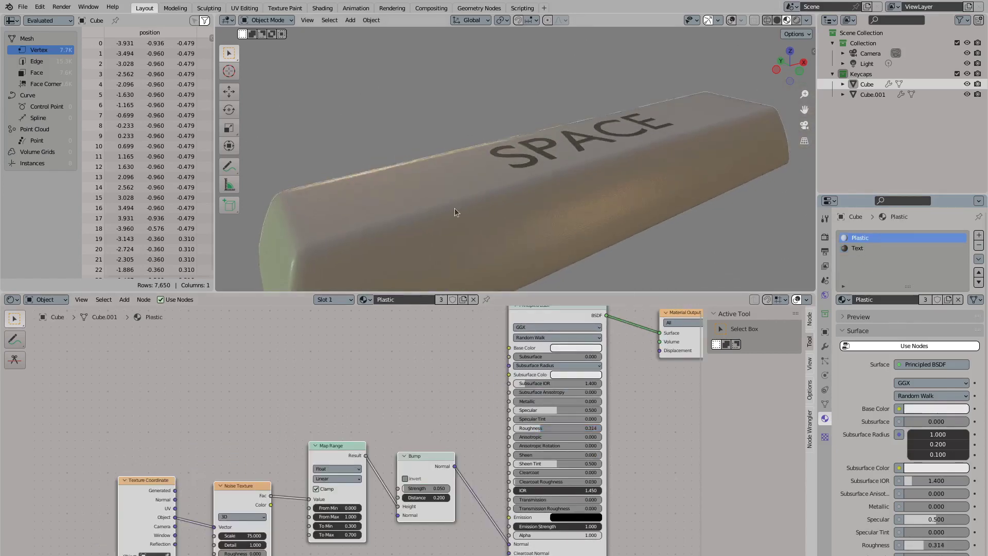
middle_click_drag(455, 208, 486, 180)
scroll(543, 159, "up", 5)
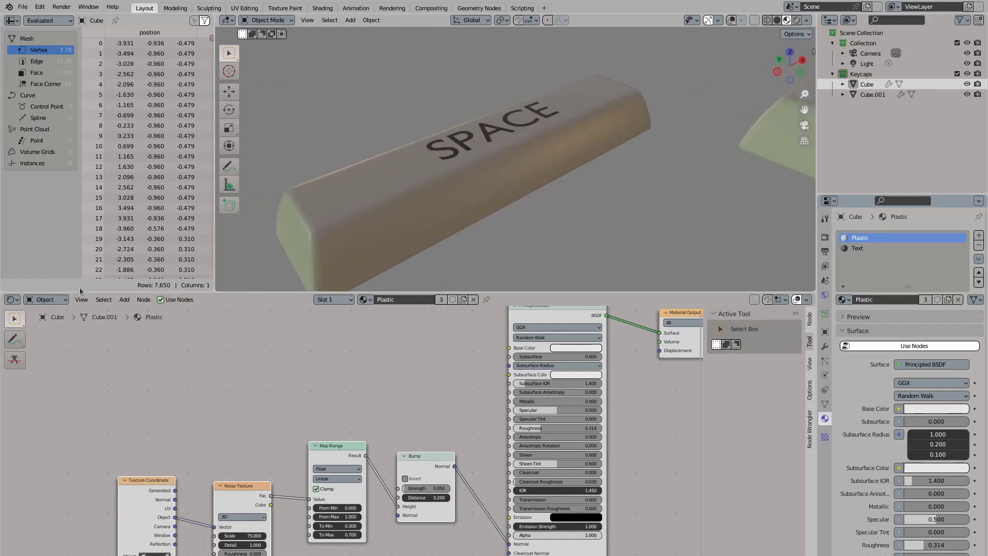
Switch back to the Geometry Node Editor and open the Base node group of the SPACE keycap
left_click(11, 299)
left_click(38, 371)
scroll(360, 437, "down", 2)
middle_click_drag(489, 242, 483, 170)
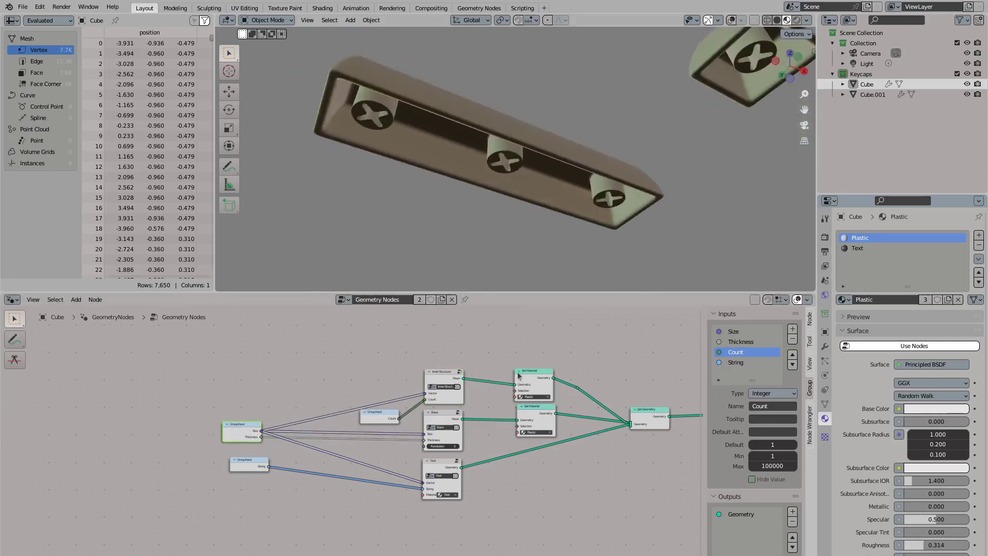
scroll(473, 381, "down", 2)
scroll(376, 365, "up", 5)
key("Tab")
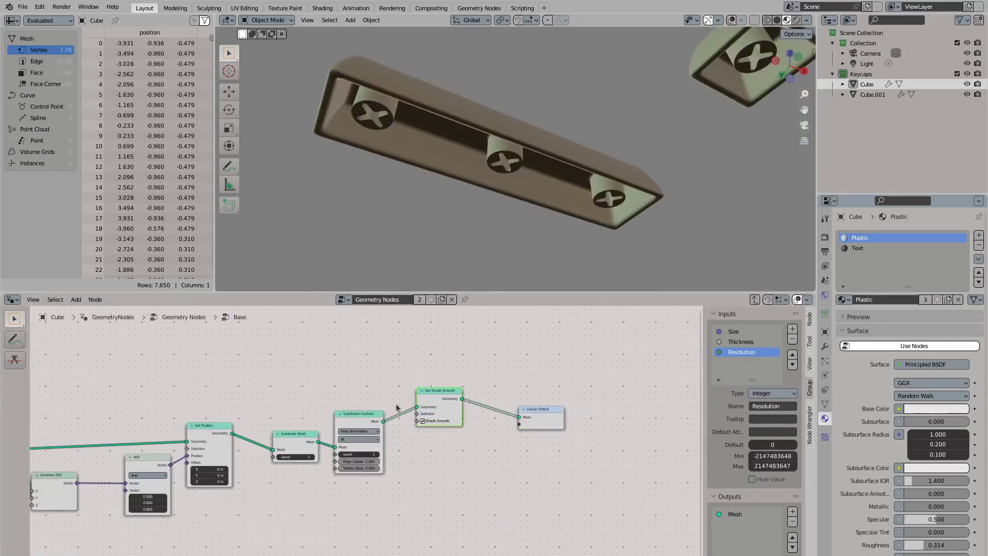
Temporarily mute the Set Position node in the Base group to compare the keycap's shape
middle_click_drag(376, 419, 542, 404)
scroll(530, 227, "up", 3)
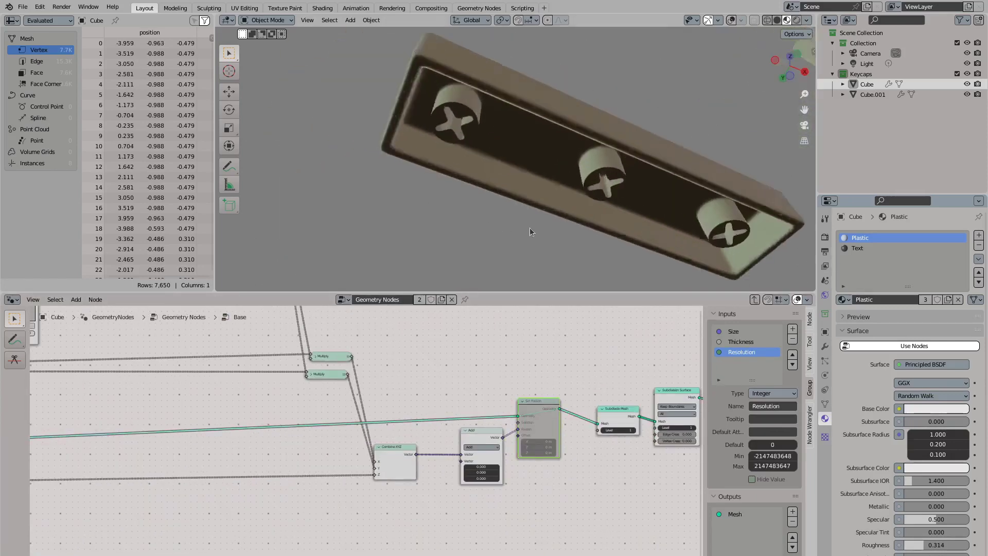
scroll(262, 407, "down", 2)
middle_click_drag(262, 407, 181, 423)
left_click(507, 427)
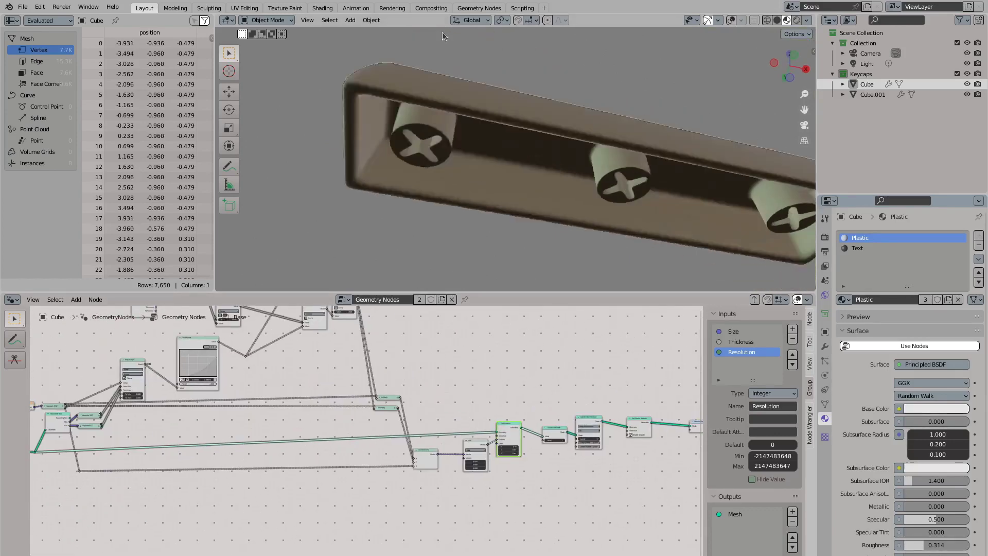
Add a mesh Cube node to the Base group and place it near the start of the graph, below the existing Cube node
key("shift+a")
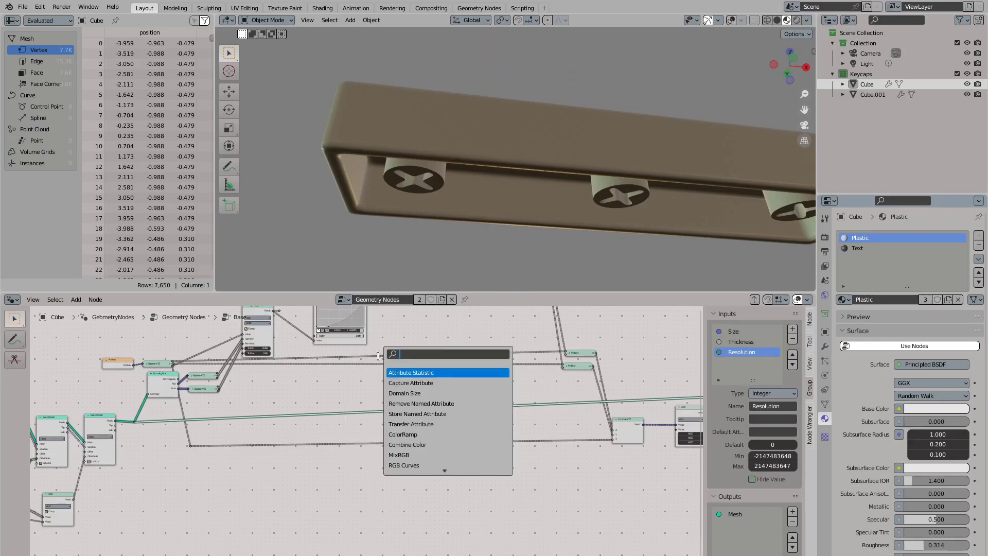
left_click(447, 382)
left_click(296, 481)
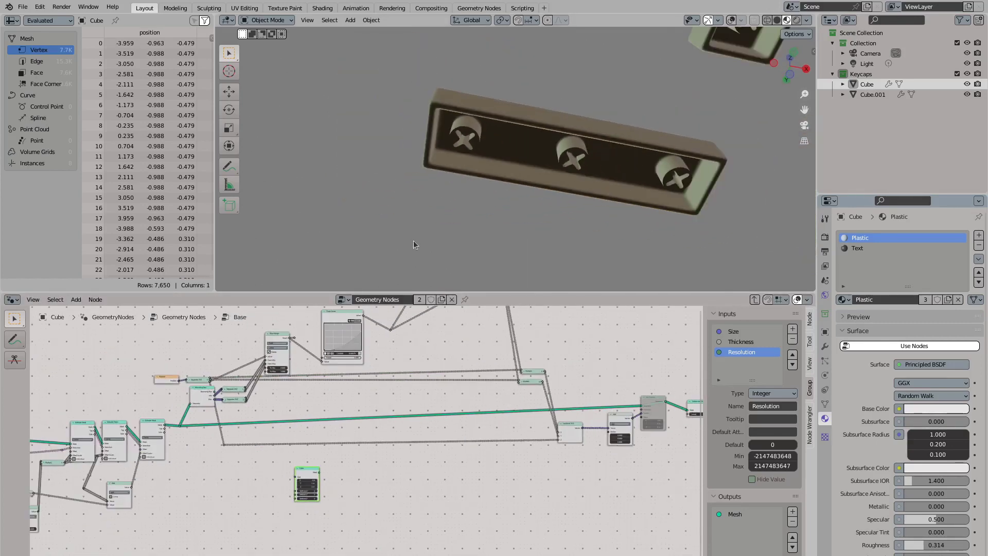
scroll(321, 437, "up", 2)
middle_click_drag(299, 442, 321, 436)
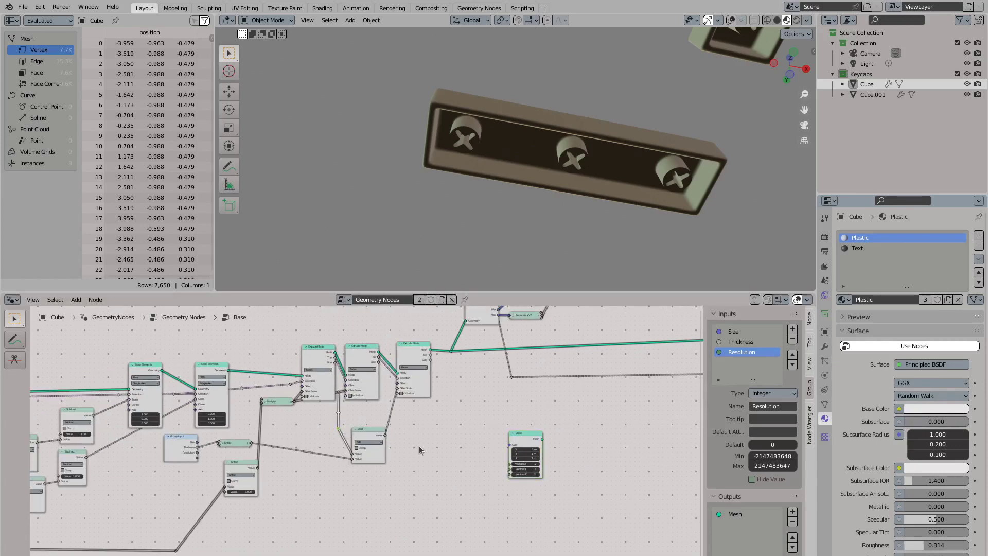
scroll(321, 436, "down", 3)
scroll(562, 453, "up", 2)
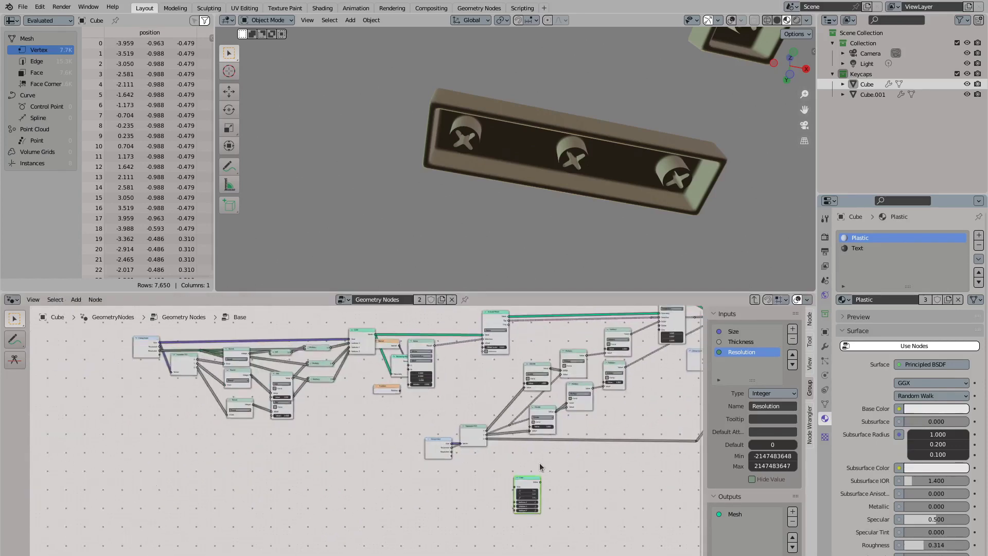
scroll(206, 359, "up", 2)
left_click_drag(206, 359, 146, 349)
scroll(323, 487, "down", 2)
scroll(162, 353, "up", 1)
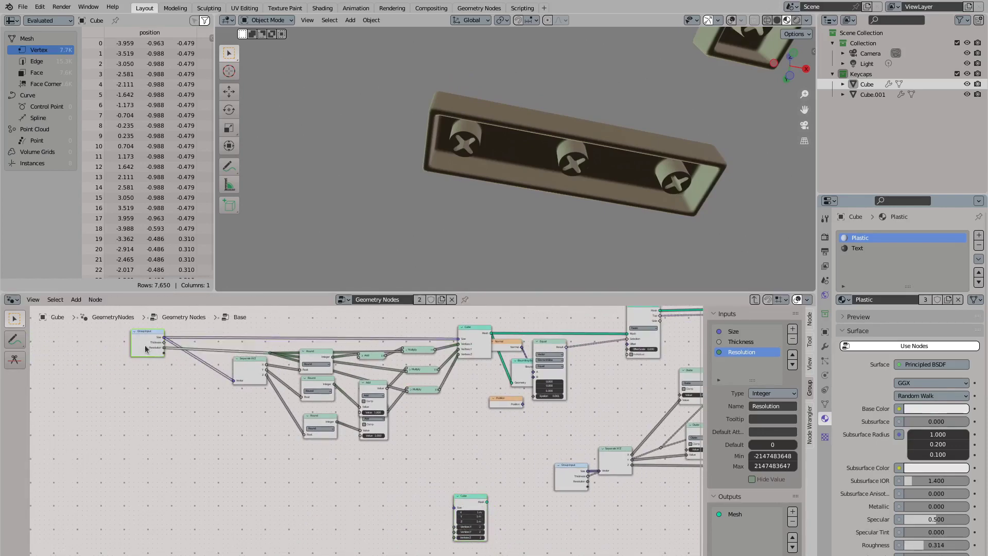
Connect the group's Size and the Multiply vertex-count results to the new Cube node's Size, Vertices X and Vertices Z
left_click(470, 497)
key("ctrl+space")
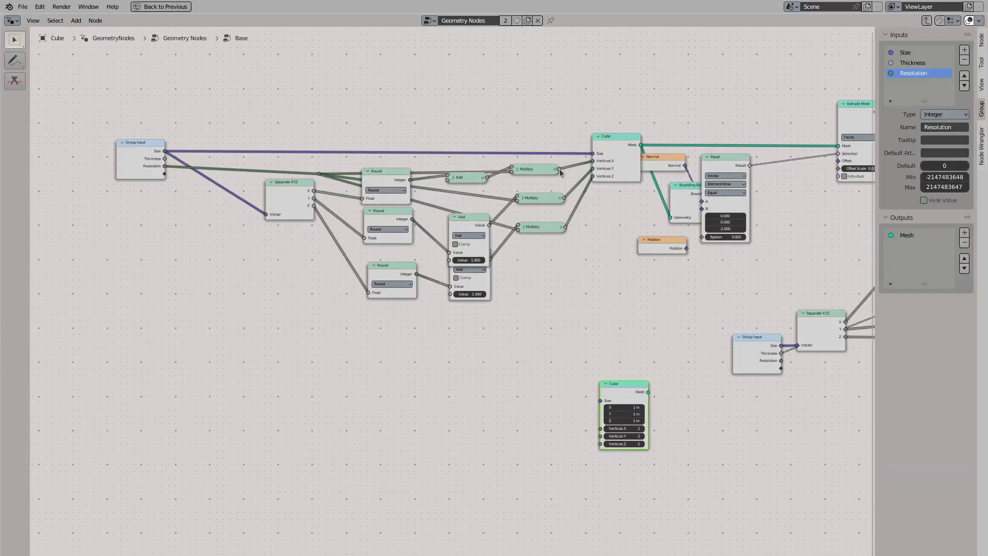
left_click_drag(603, 429, 604, 399)
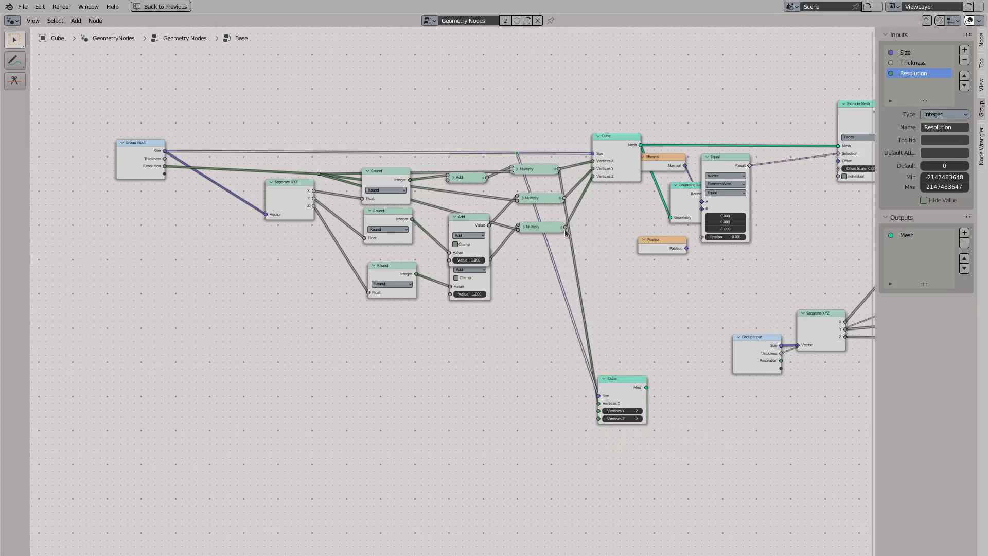
Join the new Cube's mesh with the last Extrude Mesh output in a Join Geometry node
scroll(604, 422, "down", 5)
middle_click_drag(604, 422, 145, 371)
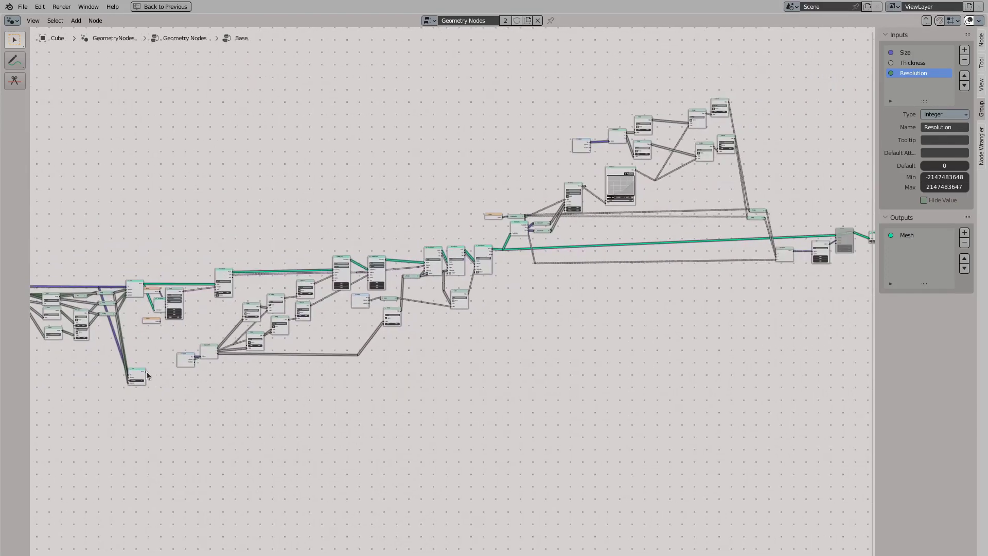
middle_click_drag(964, 256, 761, 257)
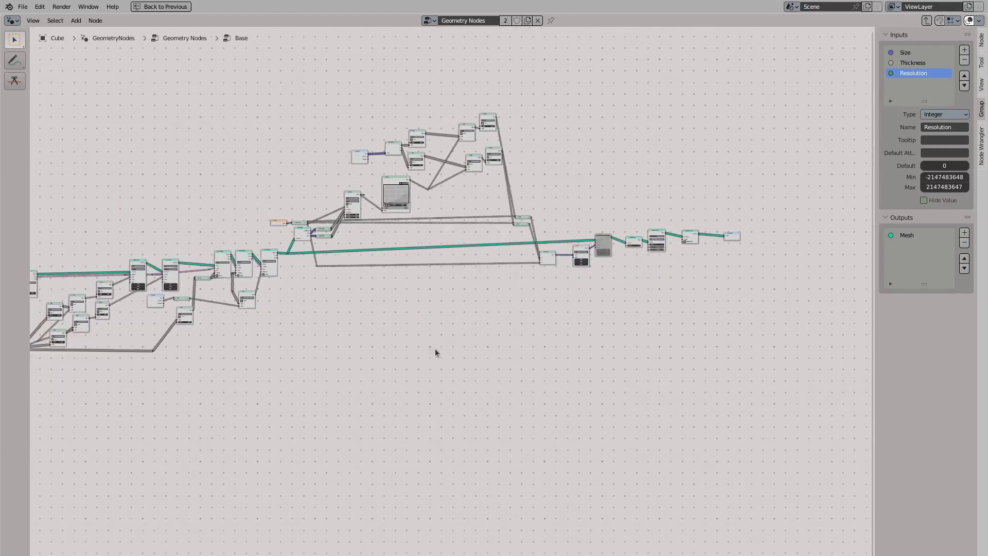
key("Home")
scroll(220, 340, "up", 5)
left_click_drag(258, 428, 391, 448)
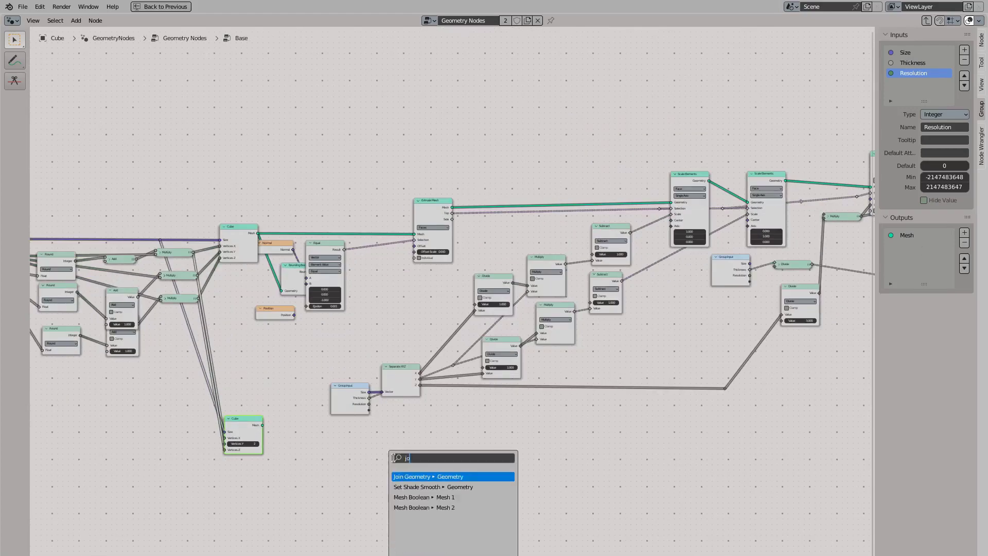
left_click(443, 472)
left_click(482, 305)
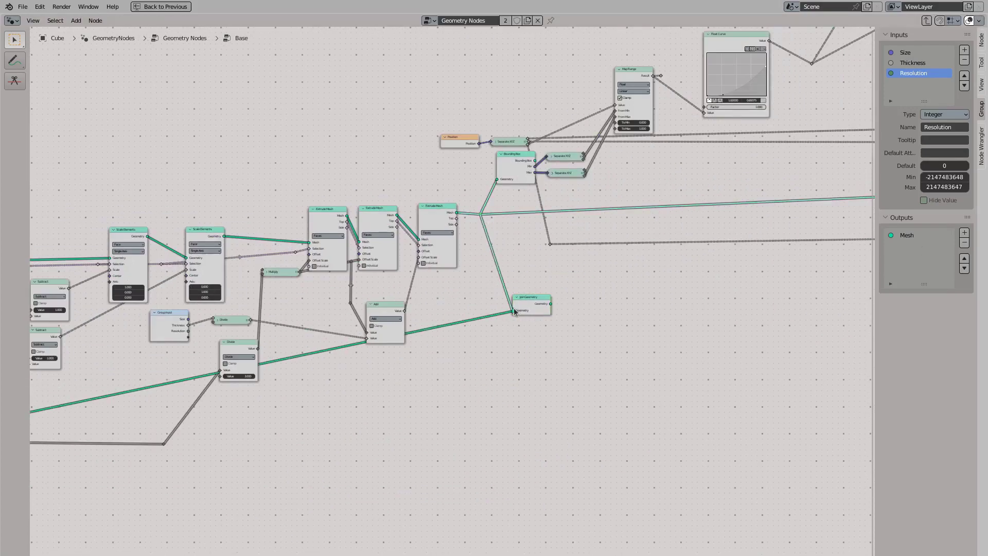
Feed the Join Geometry output into the mesh chain leading to the rest of the Base group
scroll(514, 312, "down", 2)
scroll(406, 434, "up", 3)
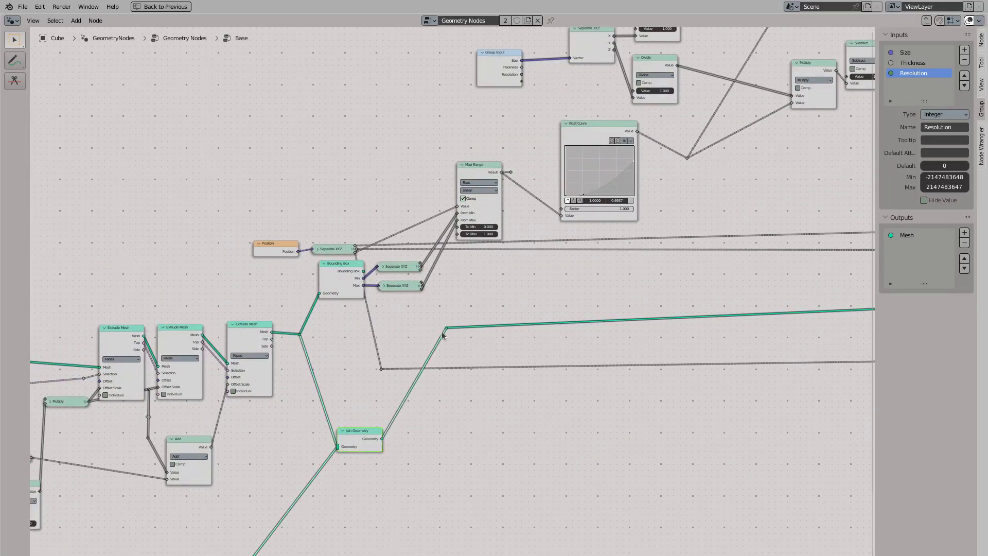
scroll(326, 430, "down", 5)
scroll(475, 402, "up", 5)
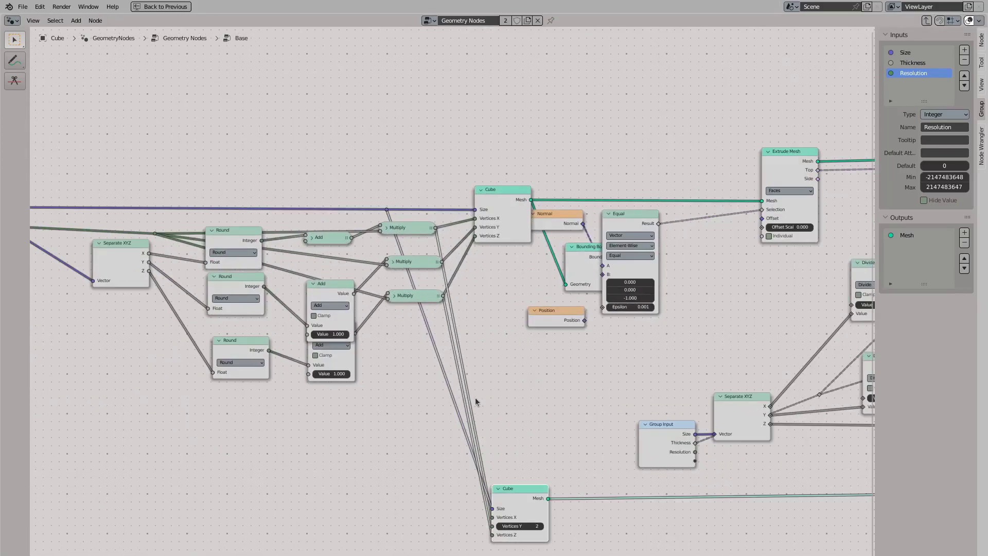
Add Separate XYZ and Combine XYZ nodes, link their X and Z, and connect the combined vector to the new Cube's Size
key("ctrl+space")
scroll(447, 412, "up", 2)
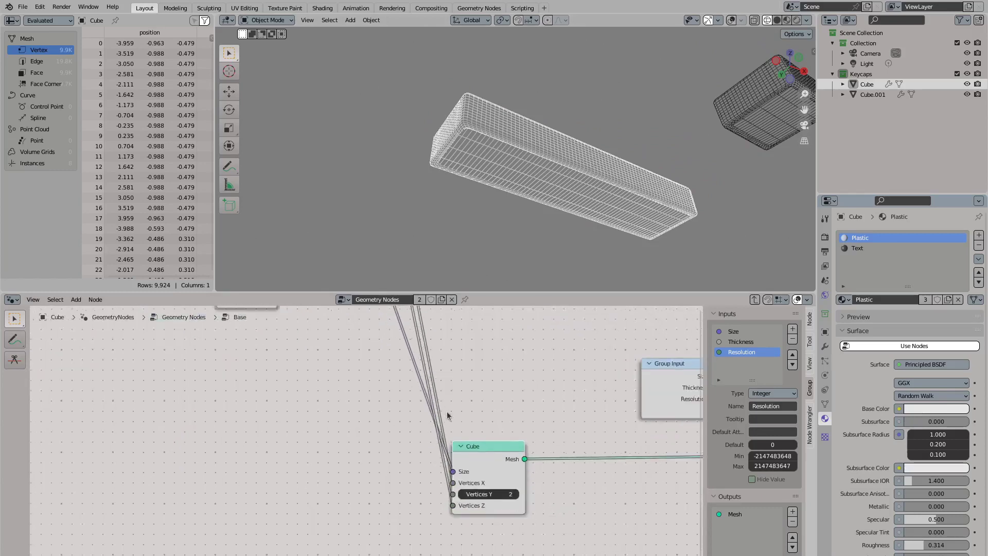
left_click_drag(453, 472, 368, 512)
left_click(417, 472)
left_click(241, 531)
left_click(396, 508)
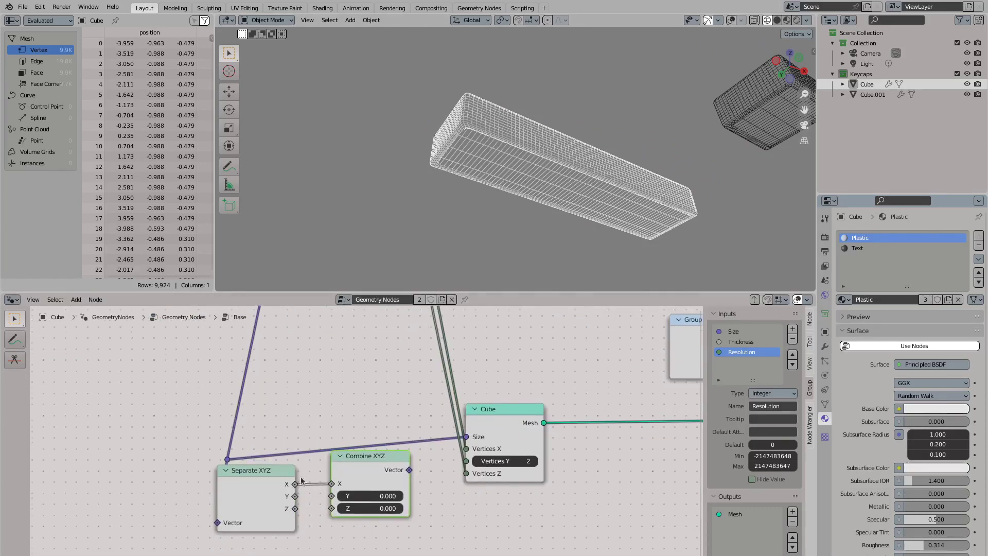
left_click_drag(464, 441, 466, 437)
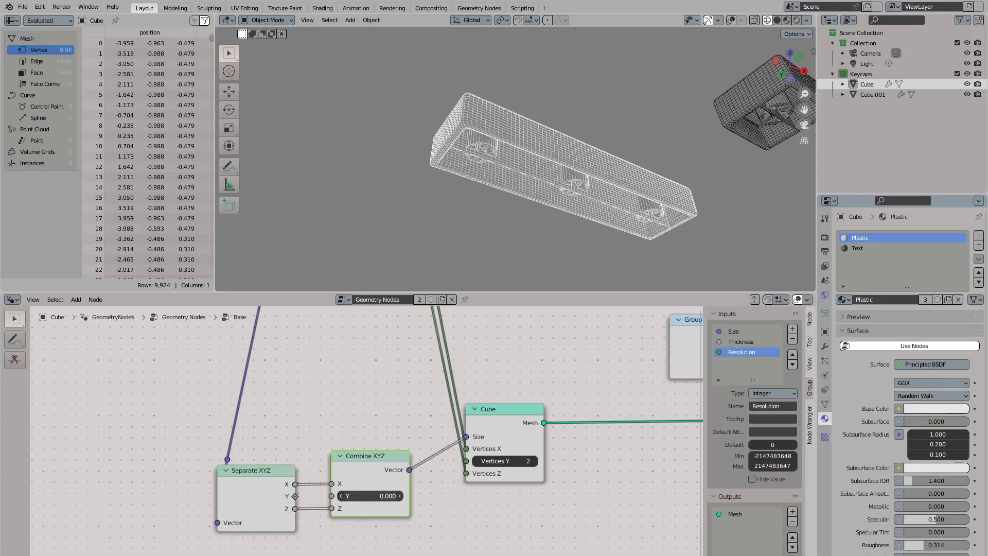
Set the Combine XYZ node's Y to 0.200 and connect the Size link to the Separate XYZ node's Vector
left_click_drag(360, 496, 378, 496)
scroll(423, 237, "up", 4)
middle_click_drag(391, 216, 423, 237)
scroll(401, 509, "down", 6)
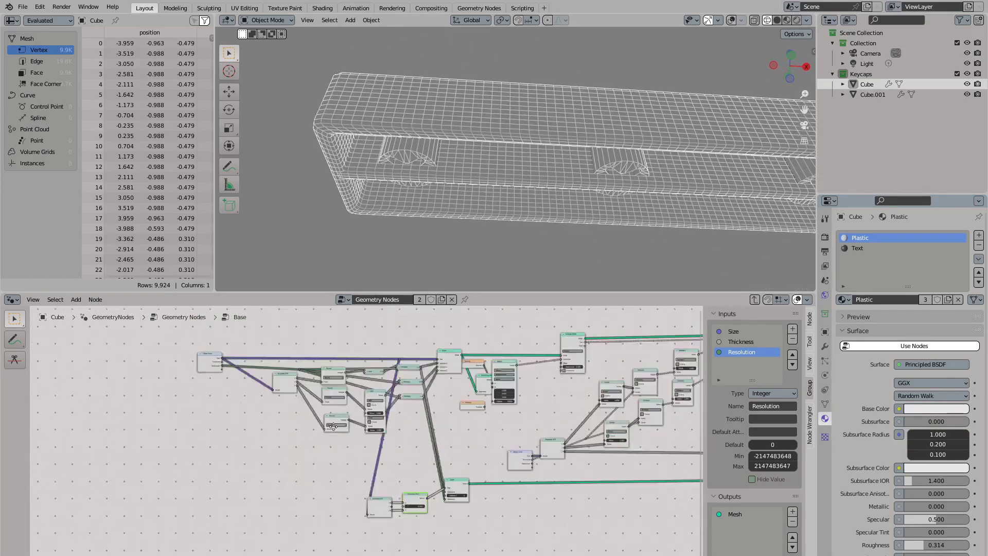
mouse_move(365, 505)
left_mouse_down()
mouse_move(340, 507)
mouse_move(360, 499)
left_mouse_up()
middle_click_drag(463, 226, 490, 240)
scroll(366, 467, "up", 2)
scroll(367, 468, "up", 2)
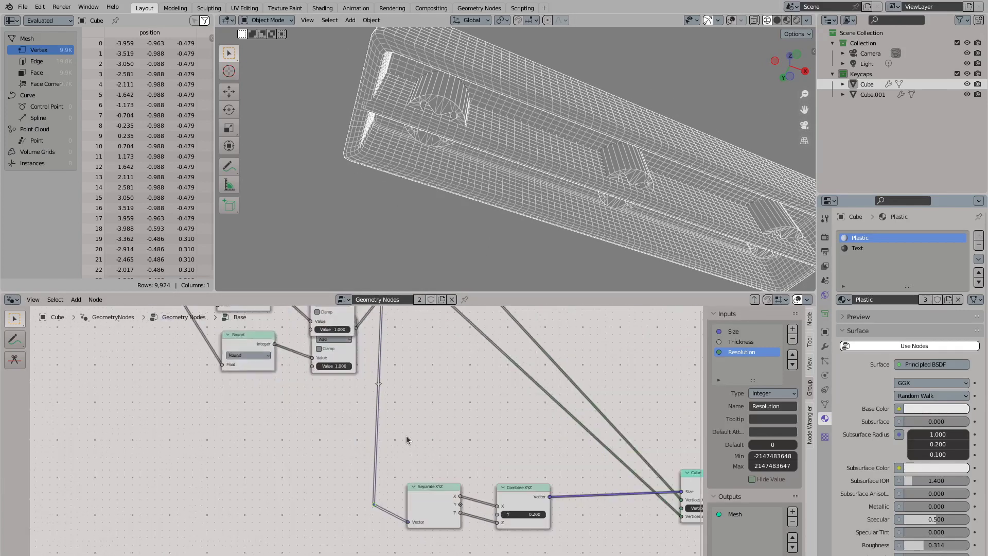
Insert a Divide node with value 2.000 into the Z link between Separate XYZ and Combine XYZ and collapse it
scroll(464, 500, "up", 1)
left_click_drag(347, 477, 389, 469)
left_click(385, 503)
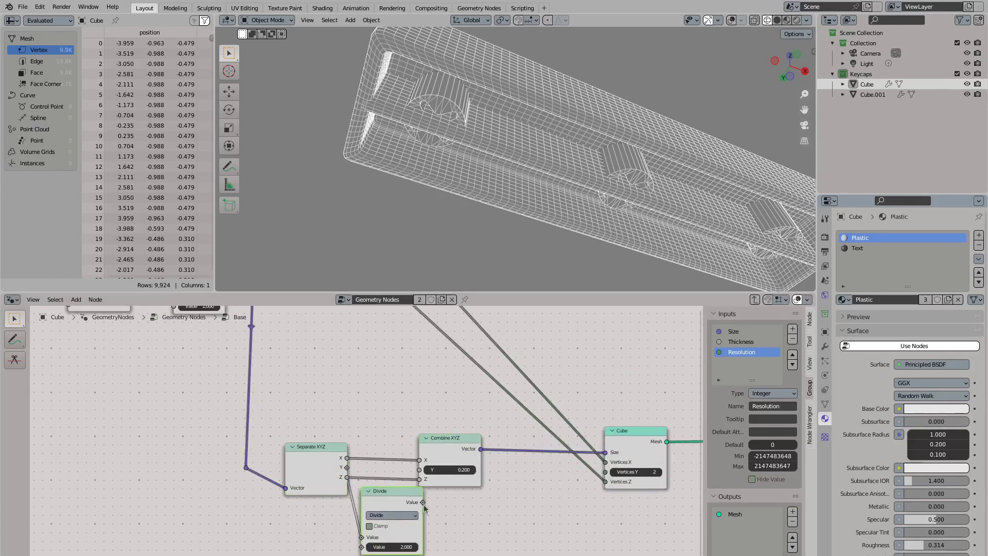
left_click(386, 482)
key("h")
Insert a Divide node with value 2.000 into the link feeding the new Cube's Vertices Z
scroll(360, 443, "down", 1)
left_click_drag(429, 361, 376, 407)
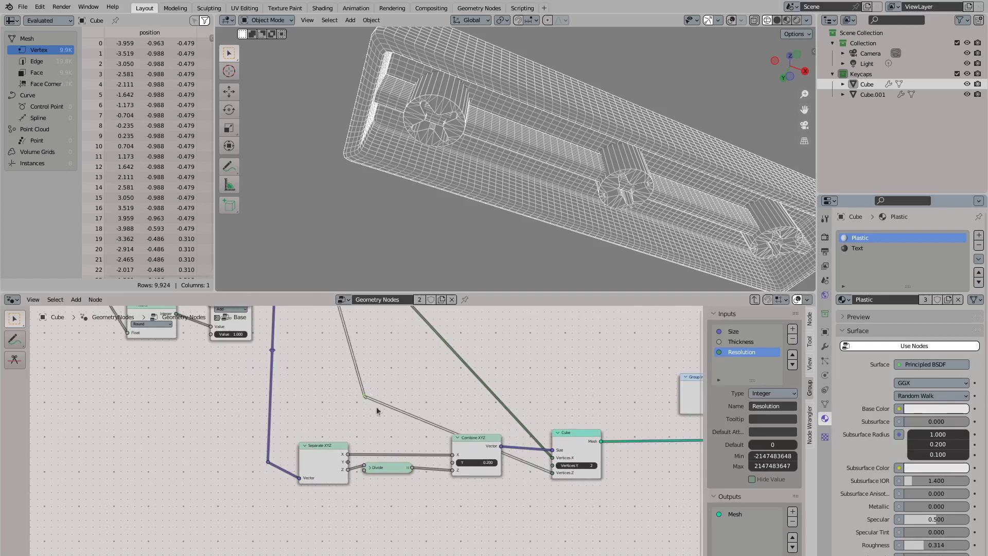
left_click(375, 407)
left_click(451, 405)
left_click_drag(451, 399, 546, 467)
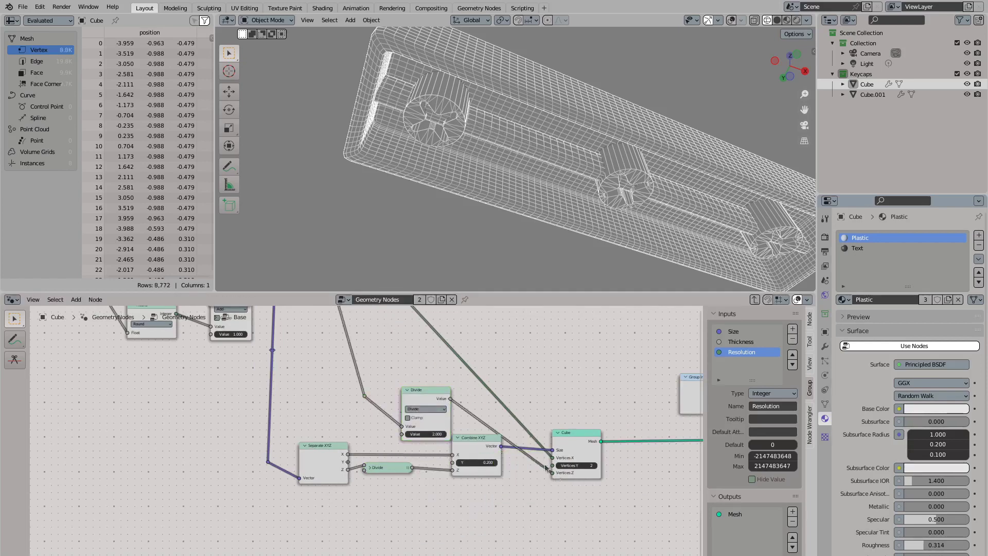
middle_click_drag(531, 204, 410, 424)
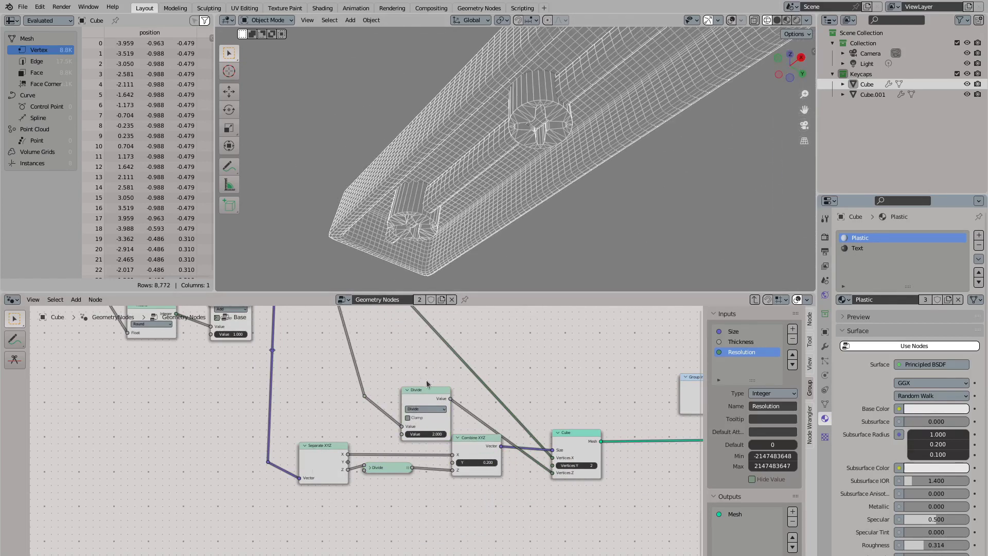
Insert a Set Position node after the new Cube and connect a Combine XYZ node to its Offset
left_click_drag(364, 397, 319, 416)
left_click(319, 416)
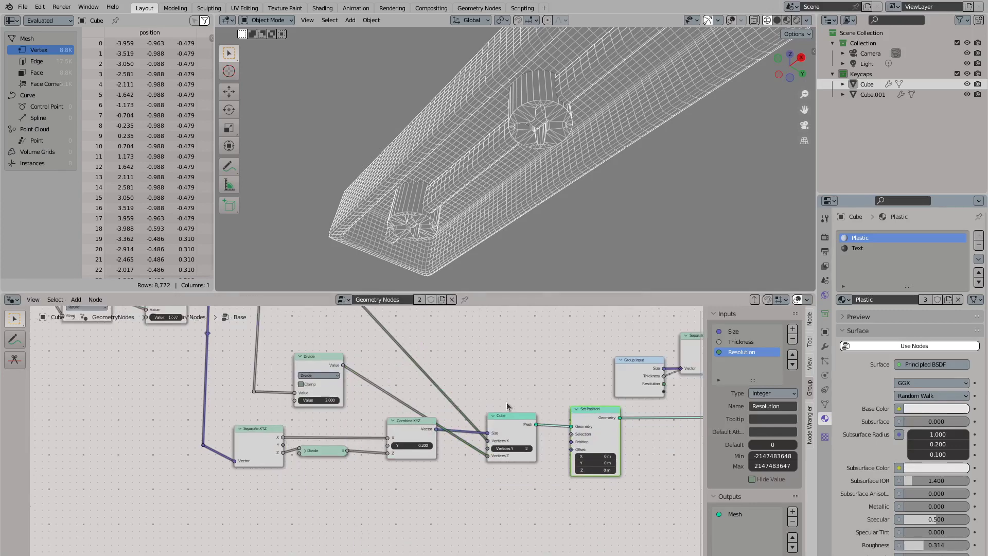
key("shift+a")
type("radius")
key("Return")
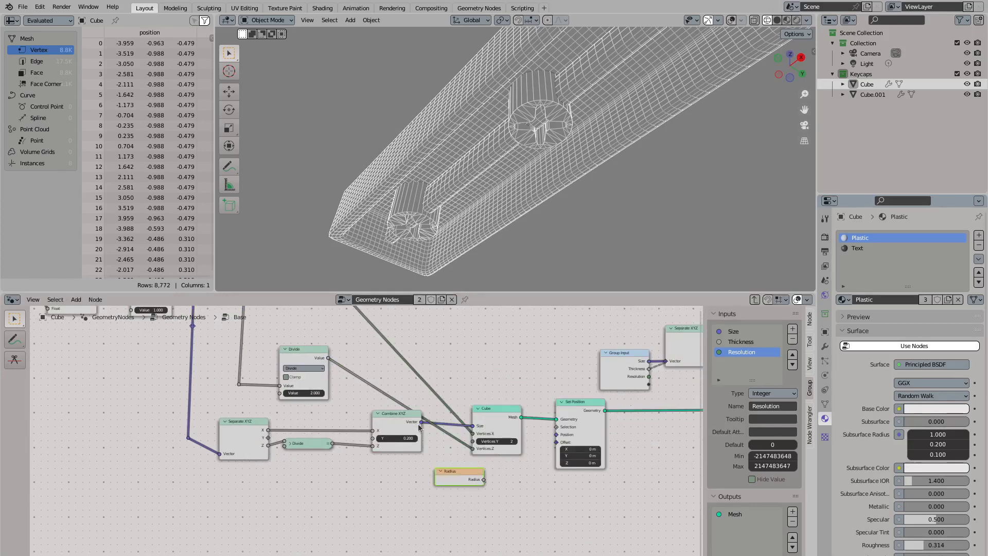
type("comb")
left_click_drag(393, 491, 556, 442)
key("Return")
left_click(435, 486)
Divide the halved Z size by 2.000 again and feed the result into the offset Combine XYZ node's Z
left_click_drag(332, 443, 371, 466)
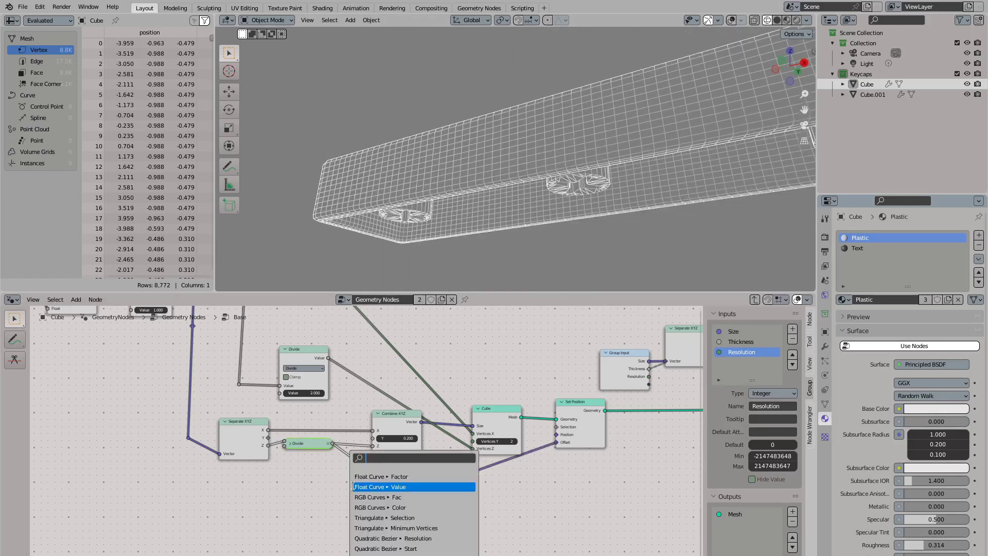
type("div")
key("Return")
left_click(370, 530)
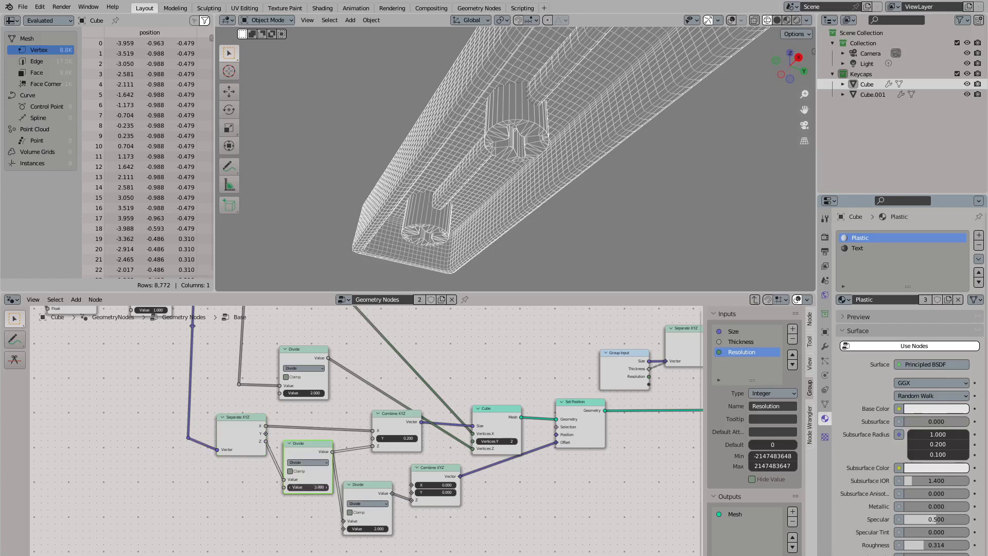
Set the Y of the Combine XYZ node controlling the new Cube's size to 0.140
middle_click_drag(474, 180, 515, 144)
scroll(402, 433, "up", 1)
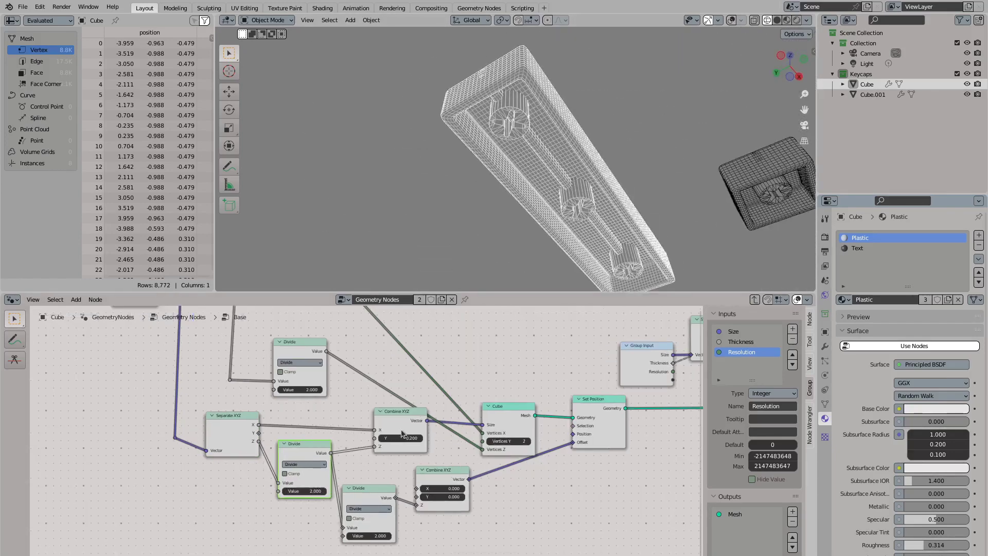
scroll(445, 279, "up", 5)
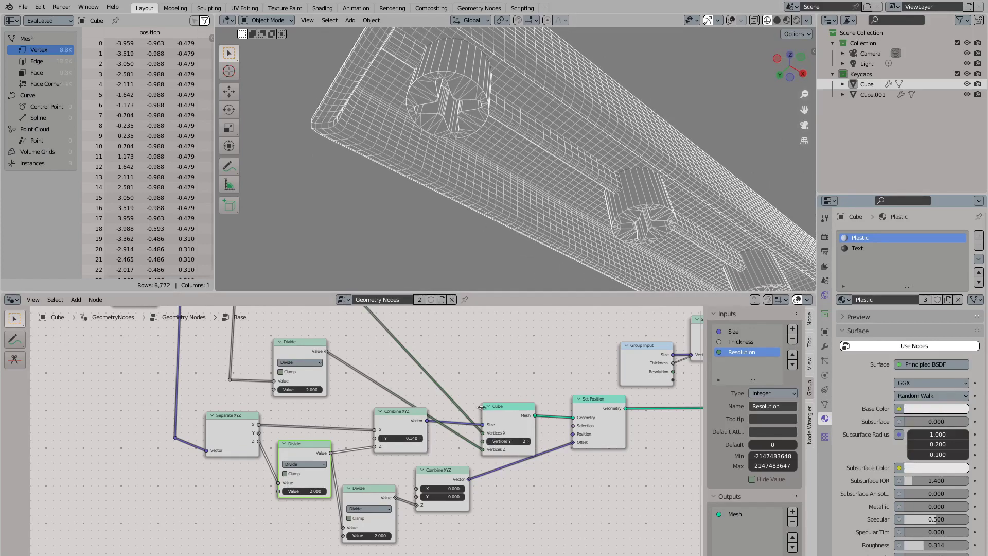
Set the first Z Divide node's value to 1.500 and dissolve the second Divide node feeding the offset
scroll(409, 223, "down", 4)
middle_click_drag(410, 222, 370, 225)
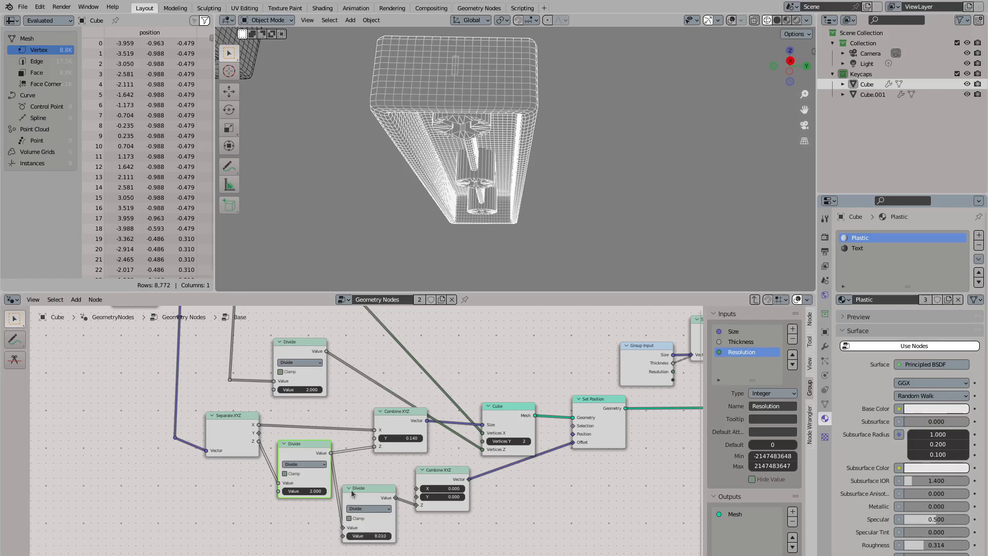
left_click_drag(352, 493, 359, 478)
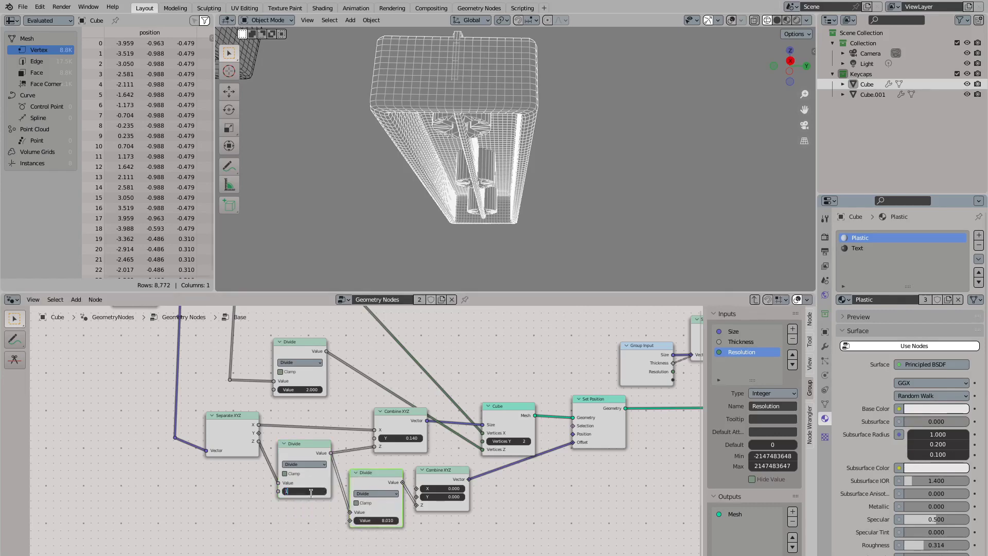
middle_click_drag(405, 278, 423, 323)
key("ctrl+x")
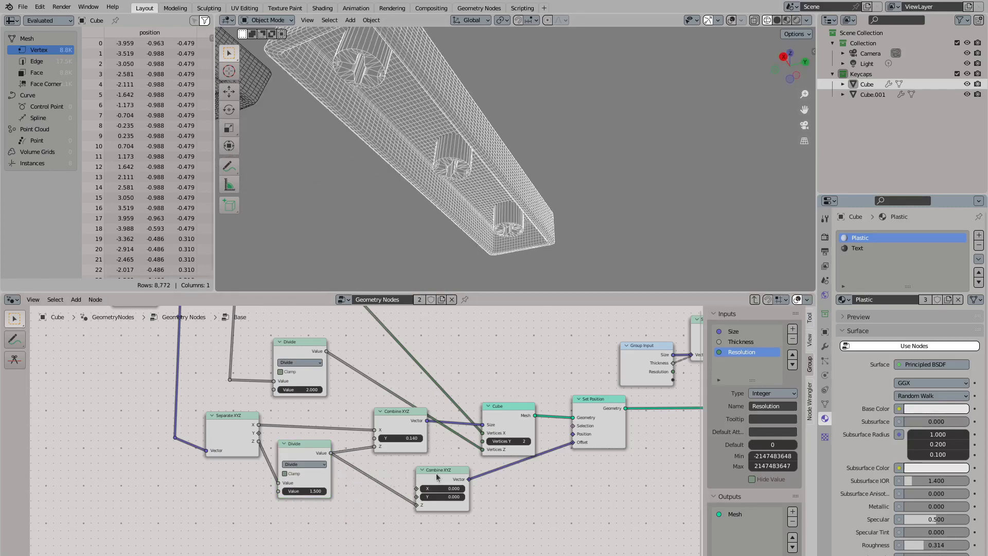
Disconnect the Combine XYZ node from the Set Position Offset and set the Offset's Z to 0.2 m
right_click_drag(437, 477, 507, 485, "ctrl")
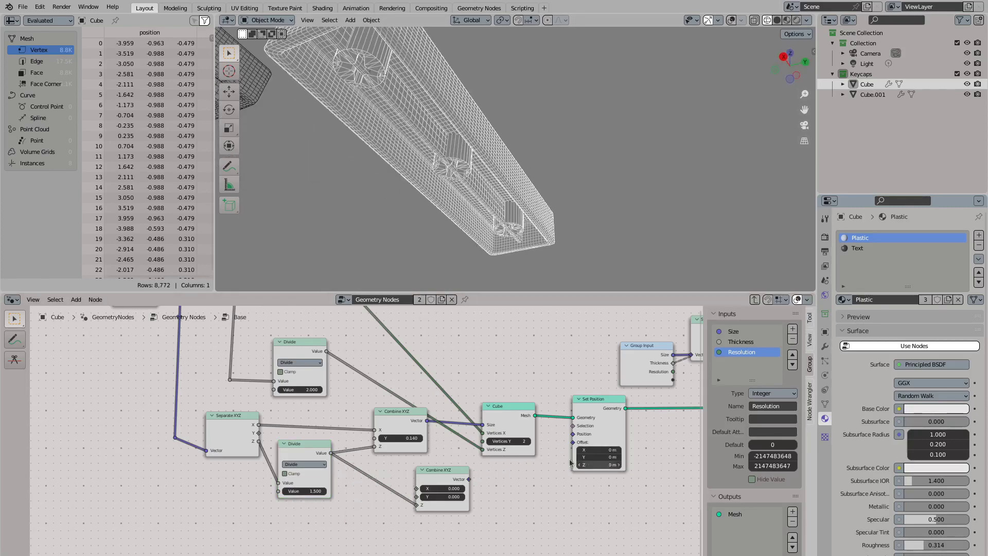
left_click_drag(599, 465, 610, 465)
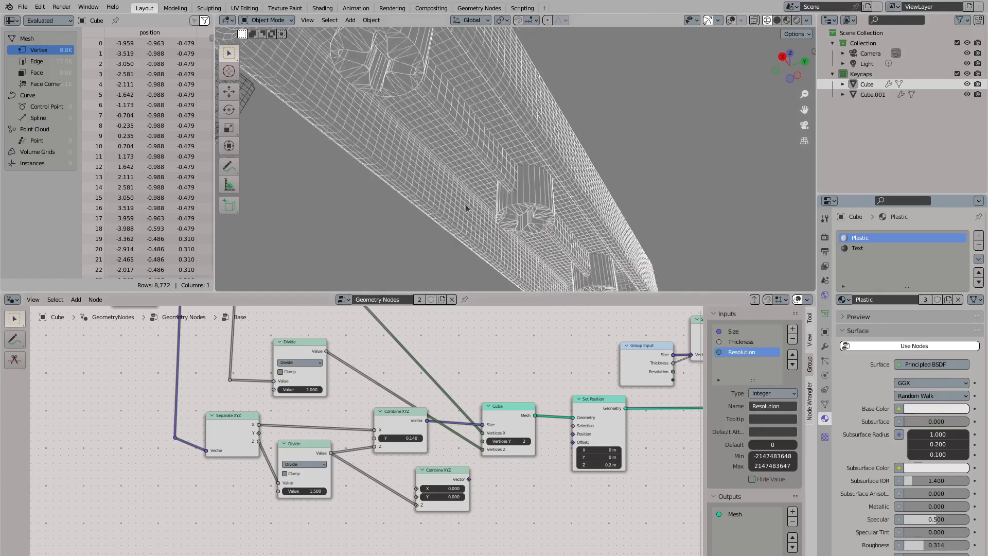
middle_click_drag(465, 205, 463, 232)
Insert a vector Subtract node with X 0.100 between the Combine XYZ node and the rib Cube's Size
left_click_drag(518, 413, 517, 405)
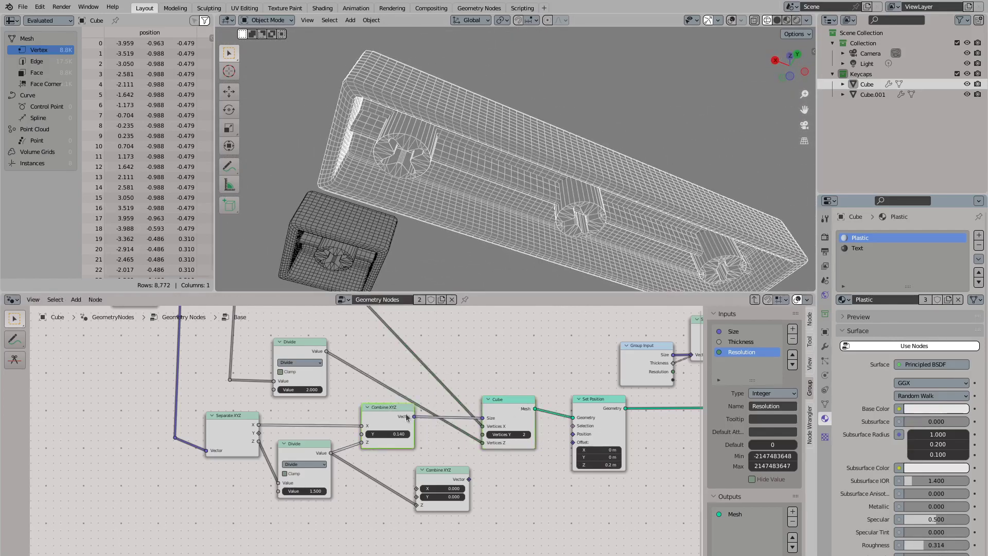
left_click_drag(673, 371, 481, 371)
key("Return")
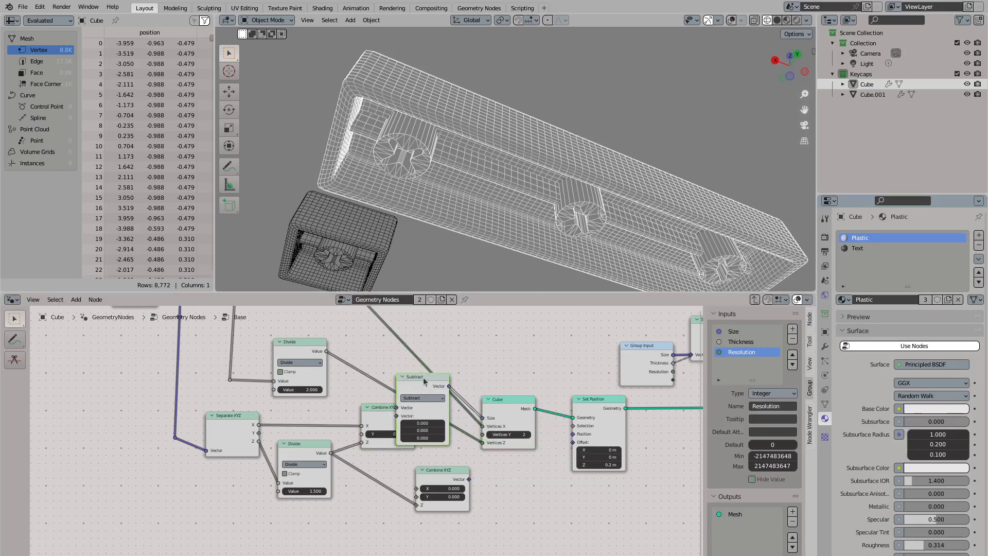
left_click(452, 396)
left_click(446, 440)
middle_click_drag(391, 123, 539, 161)
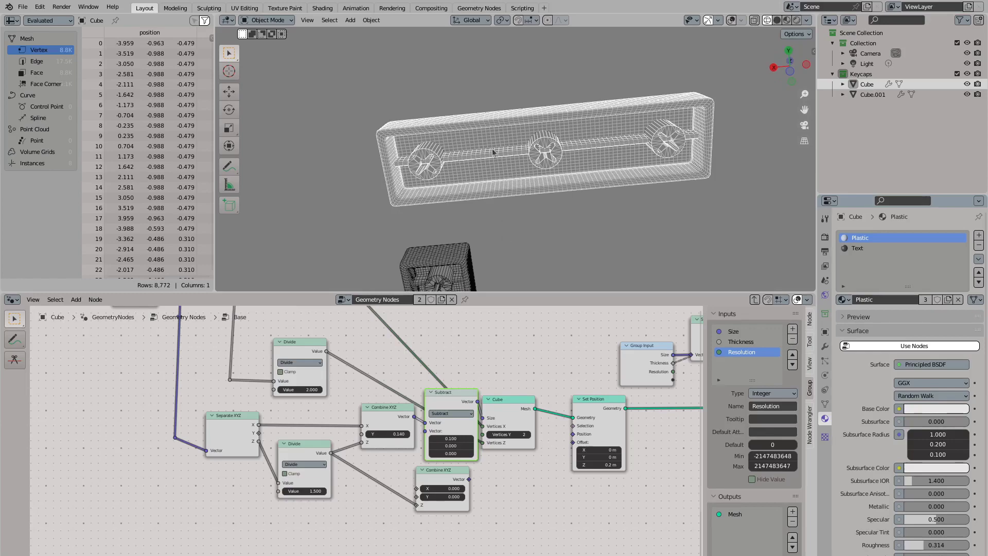
scroll(479, 162, "up", 3)
middle_click_drag(464, 173, 504, 203)
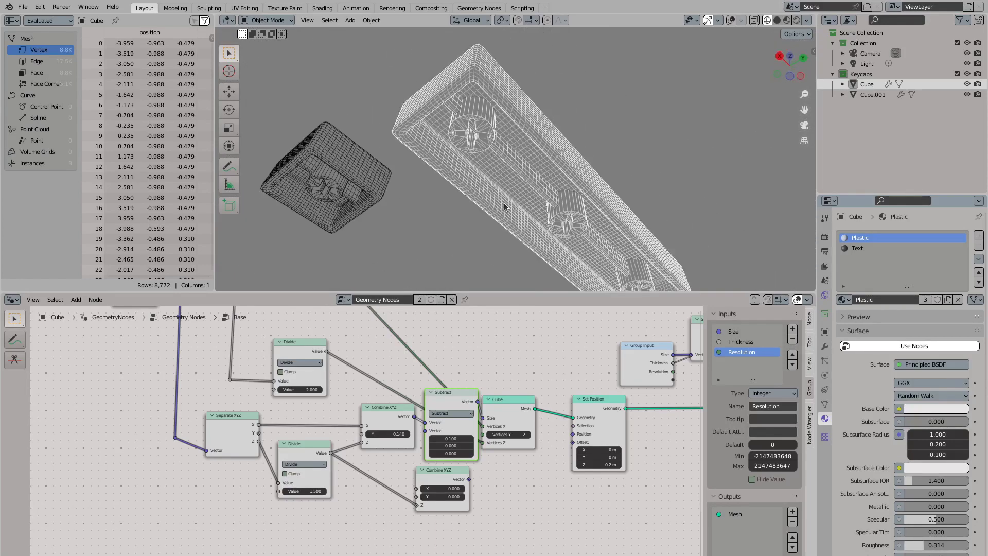
Duplicate the rib's Cube node and place the copy below the existing rib nodes
scroll(534, 384, "down", 2)
middle_click_drag(464, 412, 433, 427)
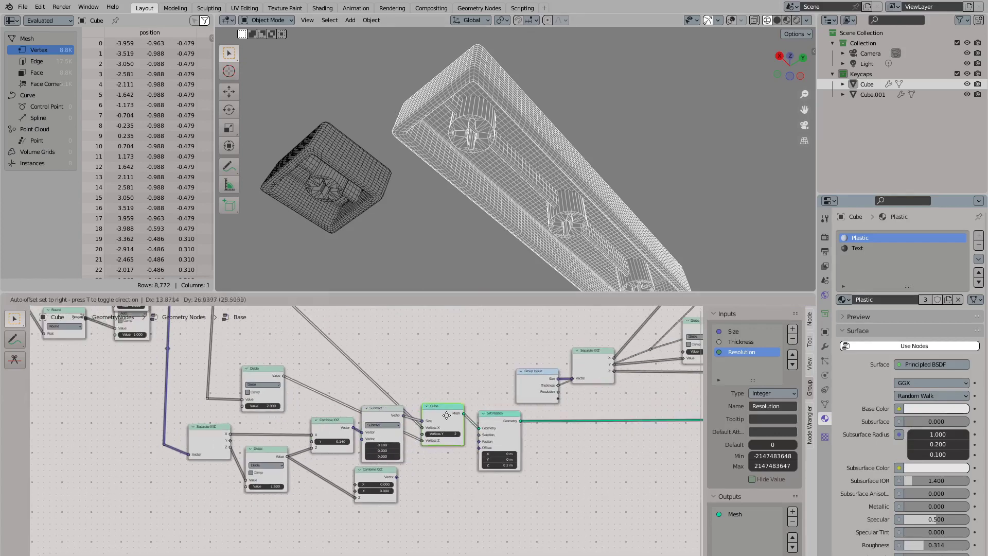
left_click_drag(437, 424, 450, 412)
key("shift+d")
left_click(453, 519)
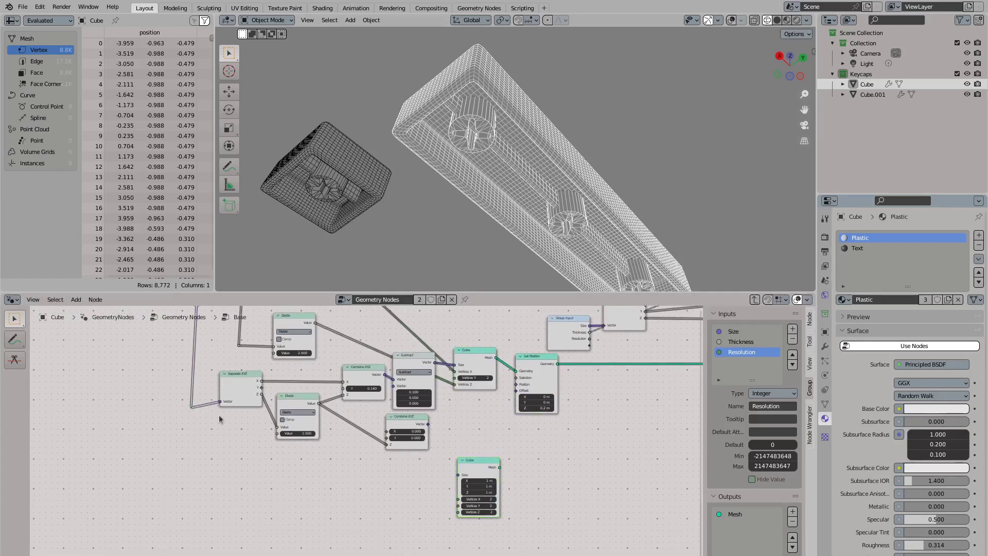
Add a Join Geometry node after the rib's Set Position and connect the duplicated Cube's mesh to it
middle_click_drag(643, 438, 484, 393)
left_click_drag(306, 473, 425, 453)
left_click(453, 474)
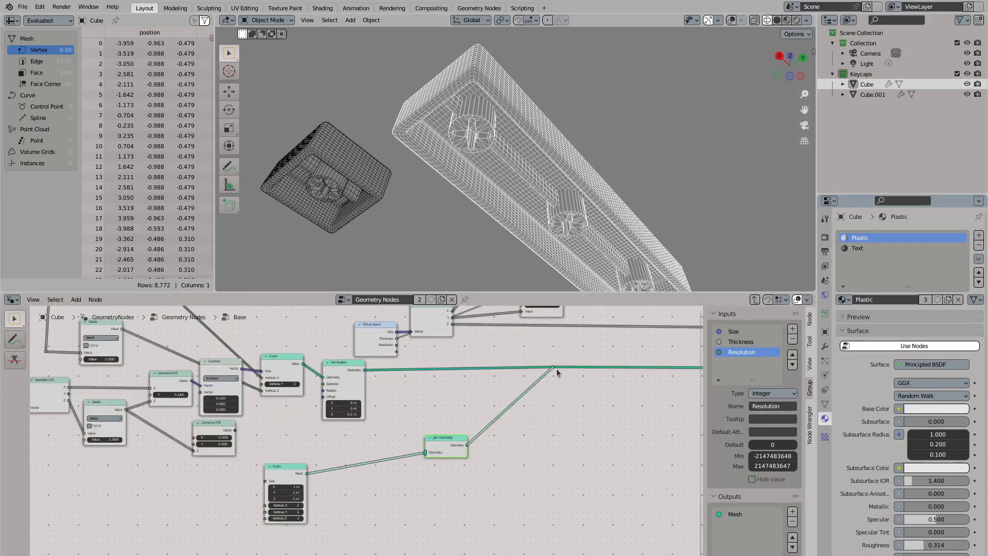
left_click(486, 423)
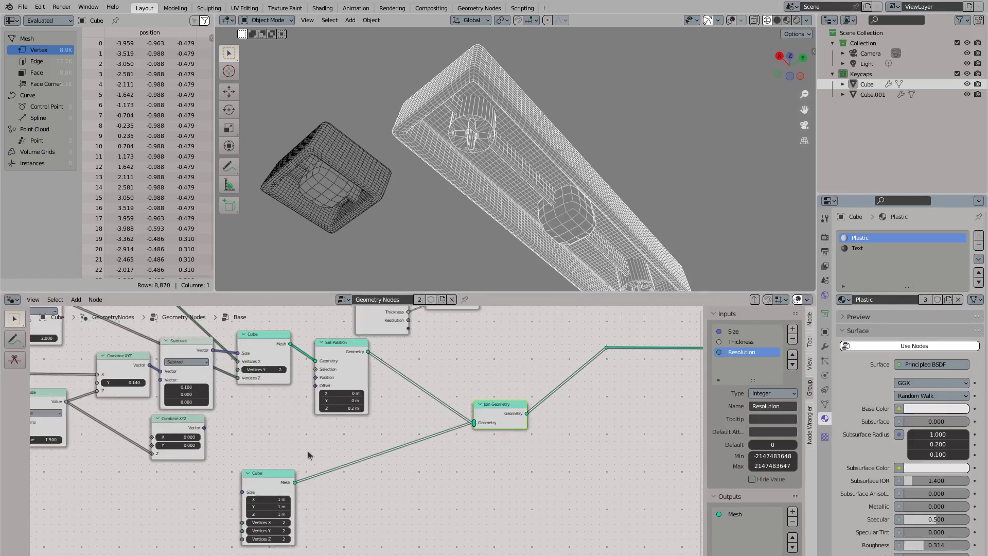
scroll(308, 451, "up", 2)
left_click_drag(469, 453, 458, 478)
Duplicate the Separate XYZ node below the original and feed it the same size vector through reroutes
scroll(362, 428, "down", 1)
middle_click_drag(237, 388, 305, 455)
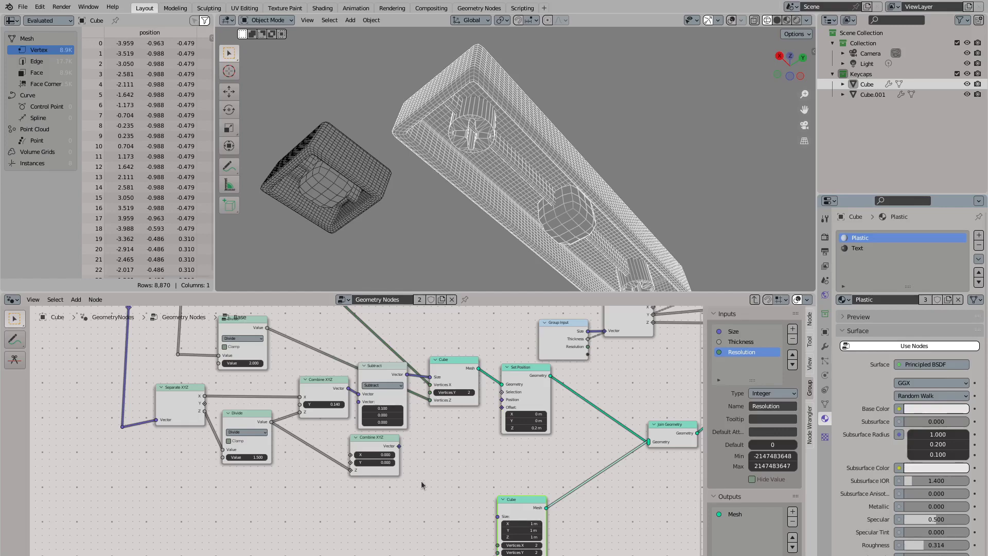
mouse_move(402, 258)
middle_mouse_down()
mouse_move(413, 206)
mouse_move(447, 186)
mouse_move(412, 243)
middle_mouse_up()
left_click_drag(122, 426, 126, 420)
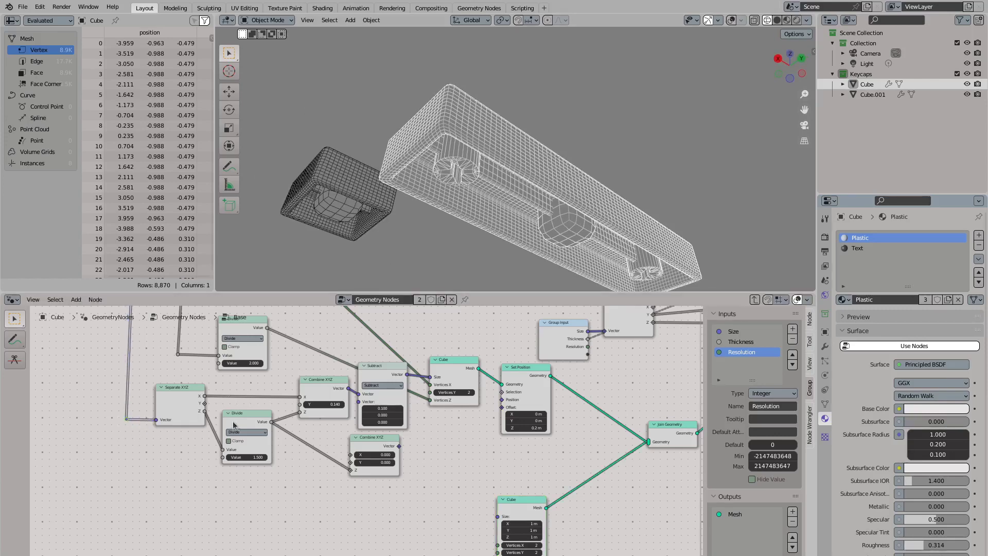
left_click_drag(242, 414, 240, 442)
middle_click_drag(128, 422, 142, 380)
left_click(141, 378)
key("ctrl+v")
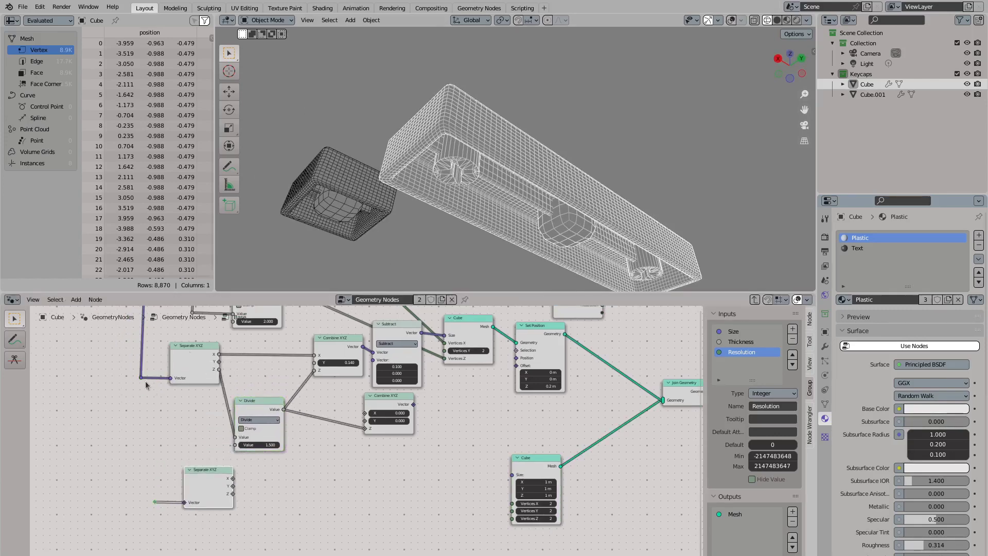
left_click_drag(181, 506, 170, 542)
scroll(323, 334, "up", 1)
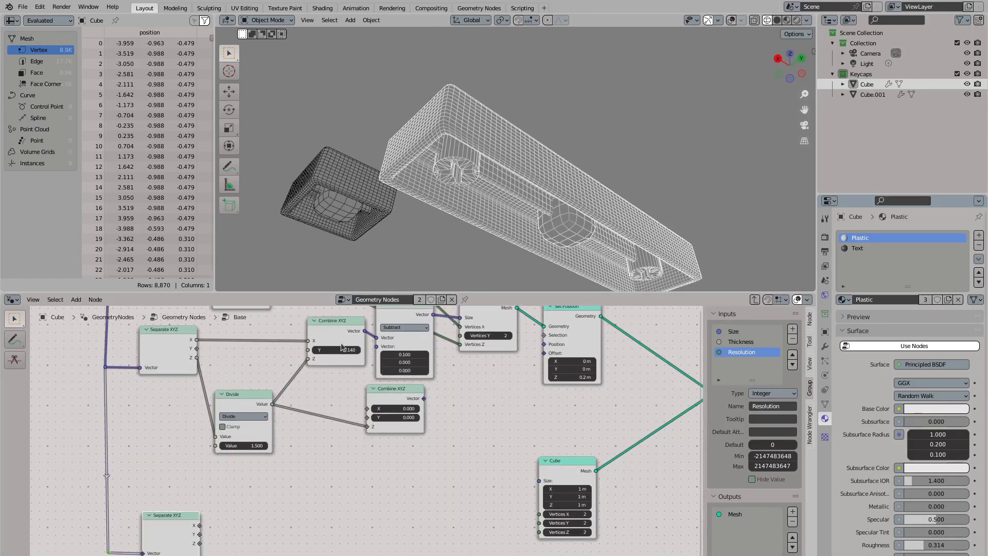
Duplicate the Combine XYZ node, connect it to the second Cube's Size, and set X 0.140, Y 1.700 and Z 1.000
left_click(323, 335)
scroll(324, 335, "down", 1)
middle_click_drag(326, 371, 308, 419)
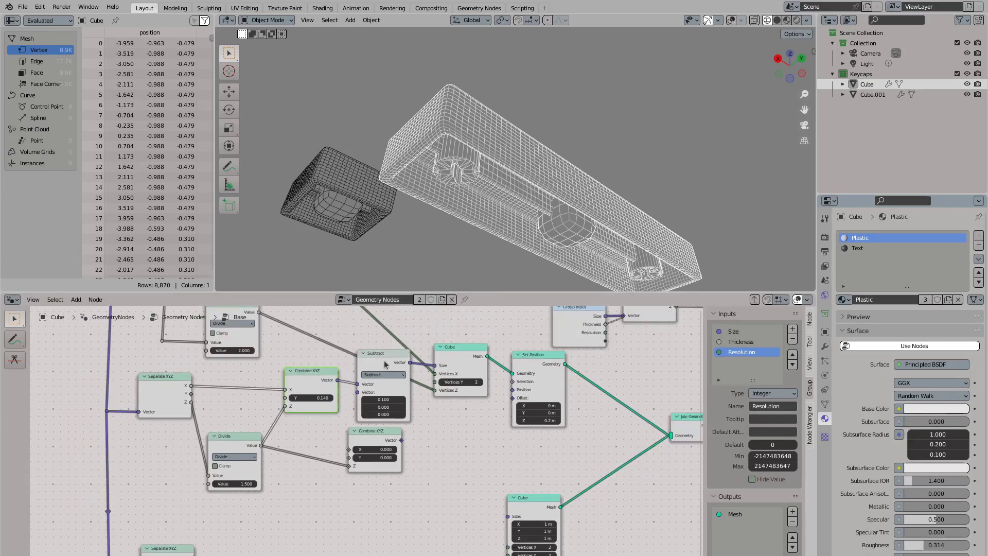
middle_click_drag(307, 374, 322, 327)
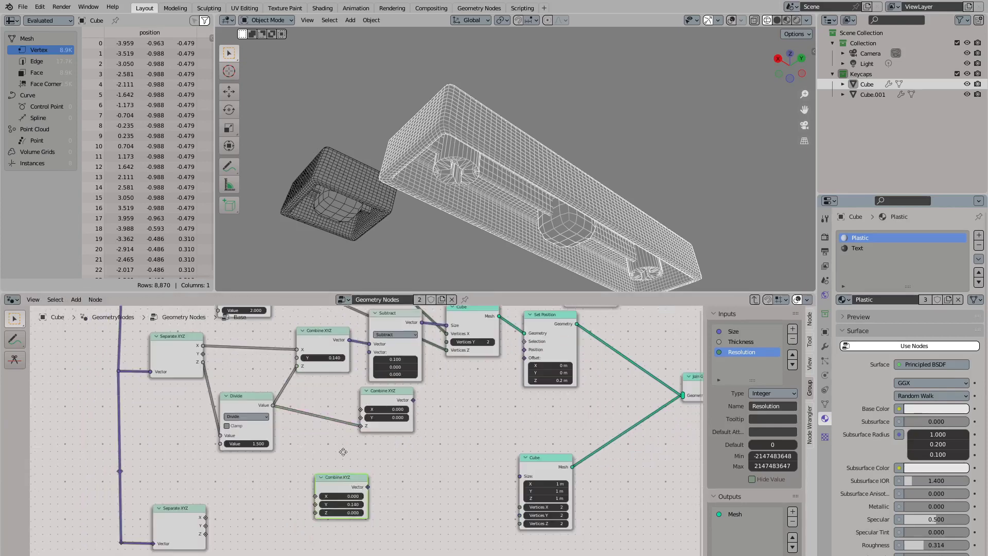
key("shift+d")
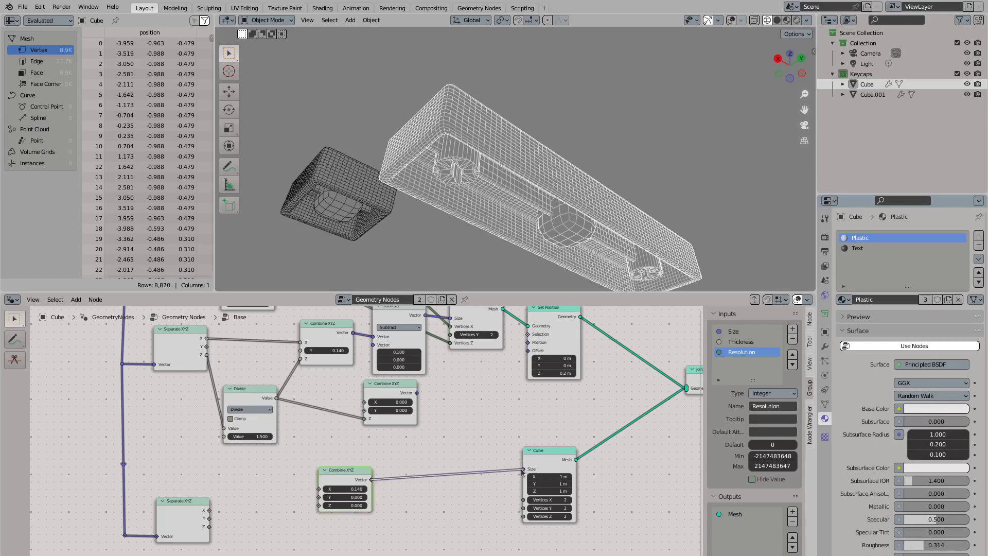
left_click_drag(522, 471, 523, 469)
left_click(347, 496)
type("1")
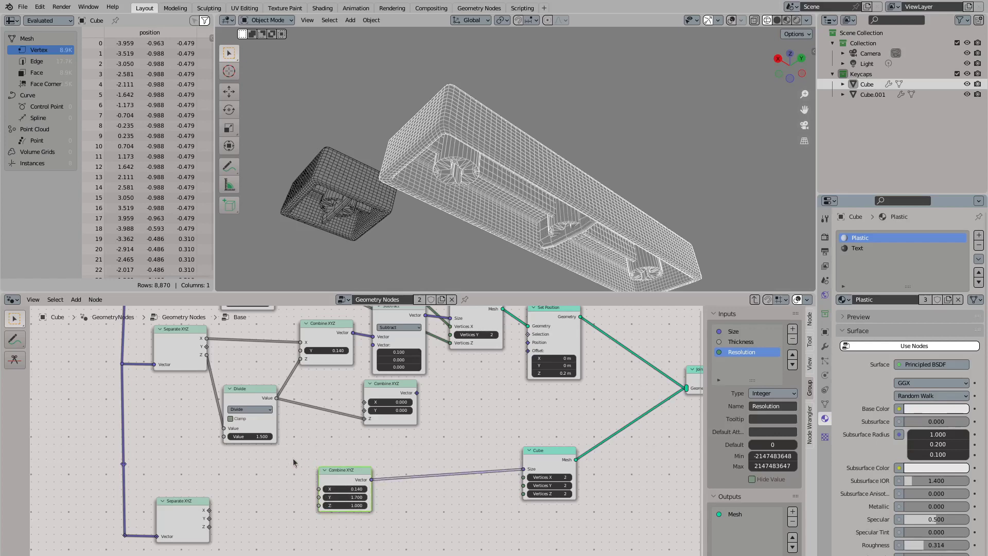
Insert a duplicated Subtract node before the second Cube's Size and set its values to 0.000, 0.100 and 0.000
middle_click_drag(310, 403, 312, 420)
left_click(399, 325)
key("shift+d")
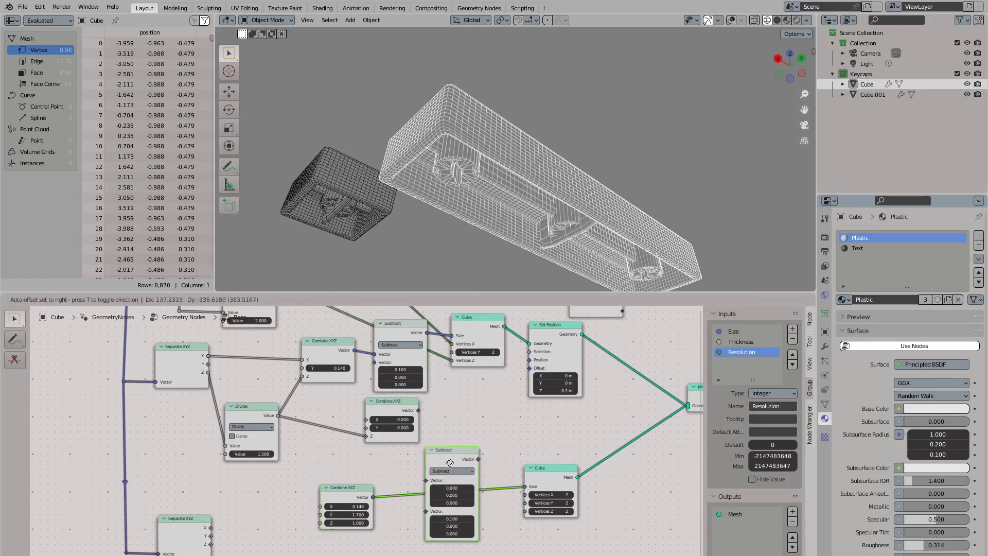
left_click(449, 499)
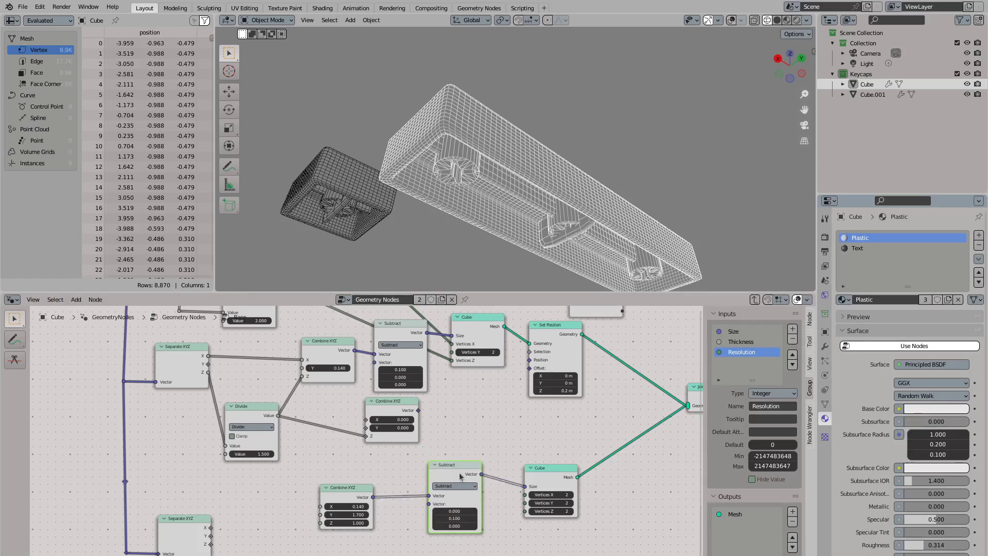
left_click_drag(461, 478, 455, 491)
Link the second Multiply node to the second Cube's Vertices Y and the resolution Divide node to its Vertices Z
left_click_drag(552, 471, 546, 465)
middle_click_drag(390, 308, 387, 353)
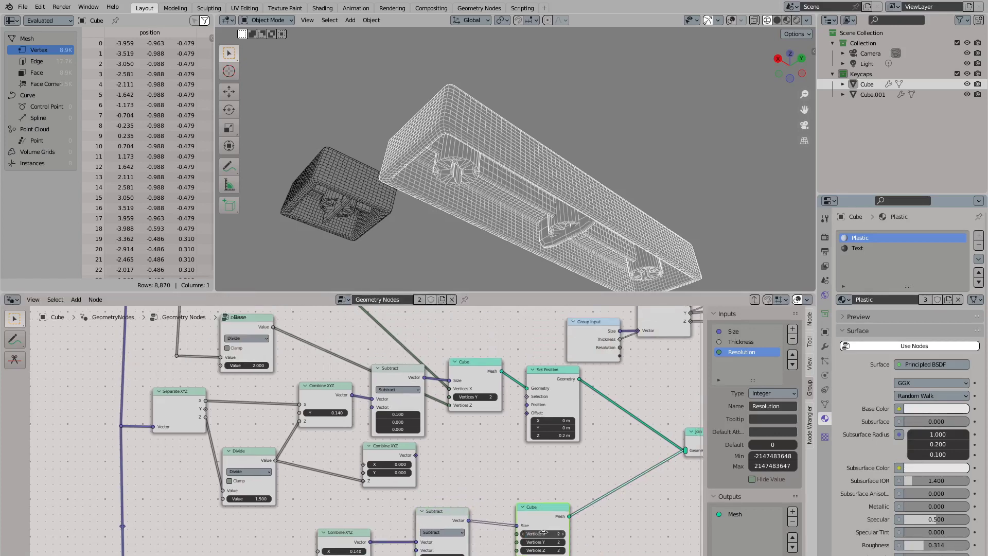
scroll(543, 532, "down", 4)
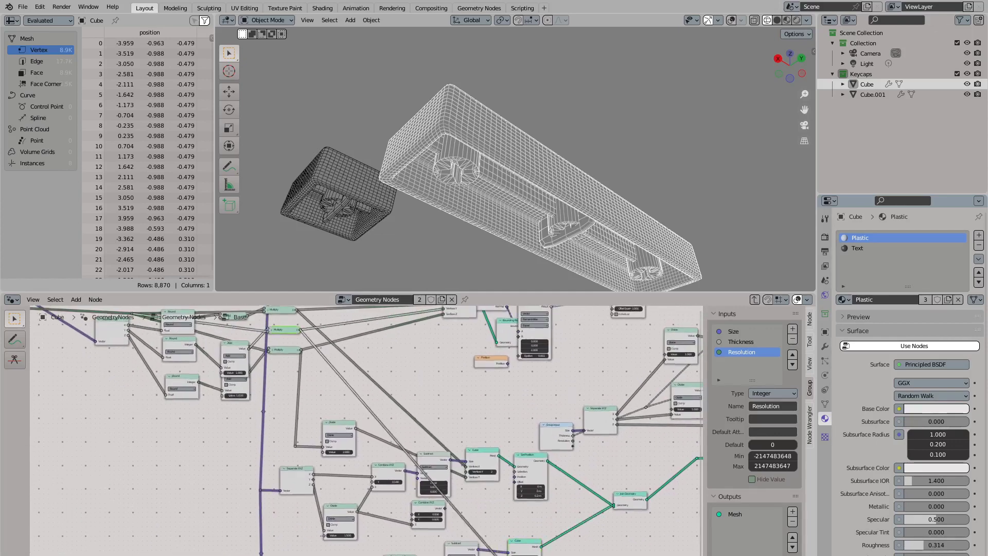
middle_click_drag(508, 554, 508, 537)
scroll(457, 496, "up", 2)
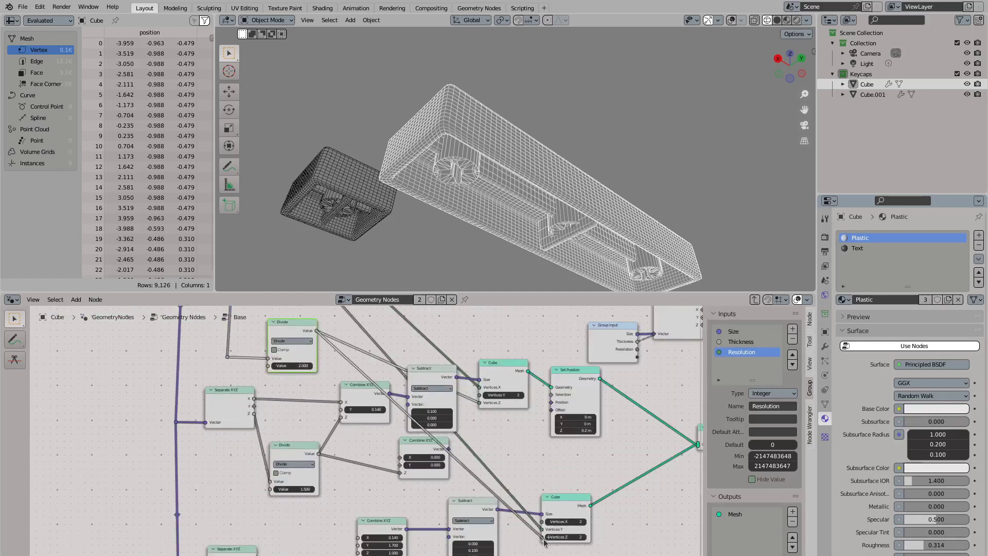
Link the second Separate XYZ's Y and the Divide value to the lower Combine XYZ's Y and Z, and delete the unused Combine XYZ node
middle_click_drag(546, 268, 463, 232)
scroll(556, 246, "up", 5)
middle_click_drag(400, 477, 431, 408)
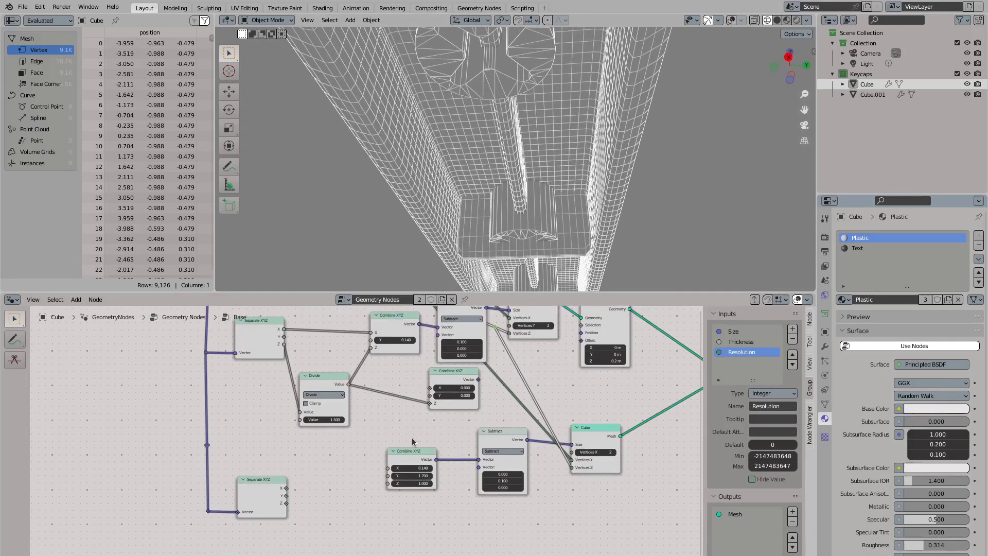
middle_click_drag(286, 491, 289, 513)
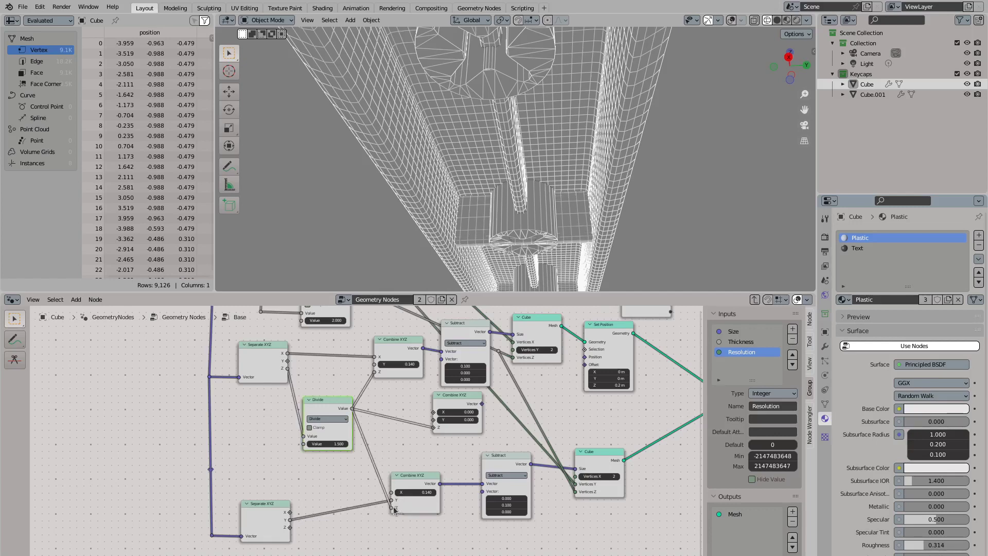
left_click_drag(330, 412, 326, 410)
left_click_drag(456, 409, 453, 414)
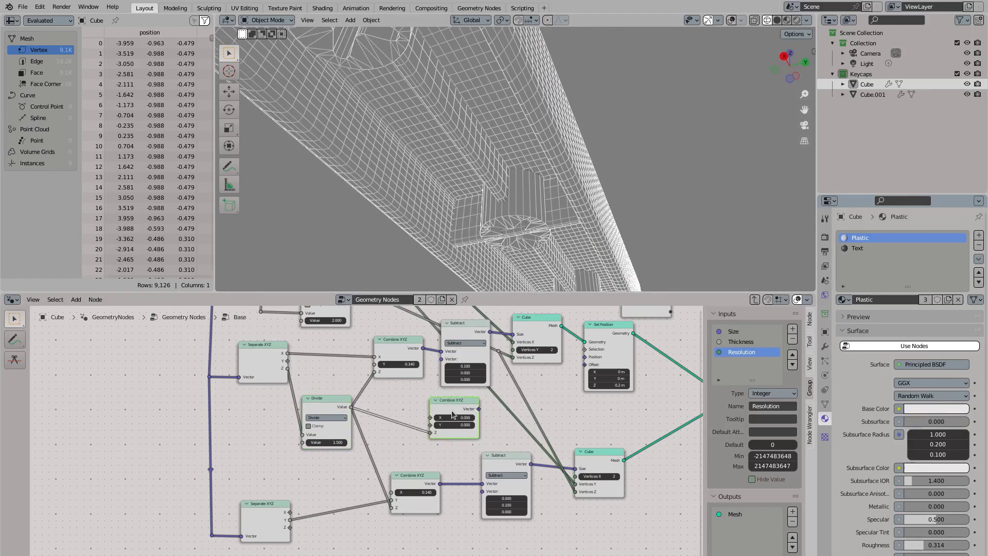
key("x")
Duplicate the Set Position node and insert it between the second Cube and Join Geometry
scroll(456, 443, "right", 5)
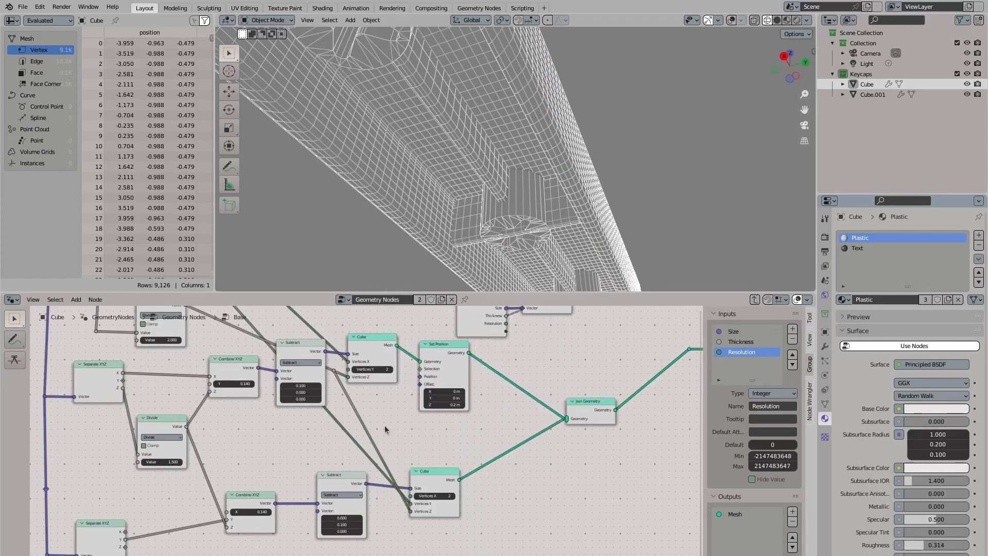
left_click_drag(435, 472, 436, 468)
right_click_drag(509, 546, 463, 471, "ctrl")
left_click(448, 356)
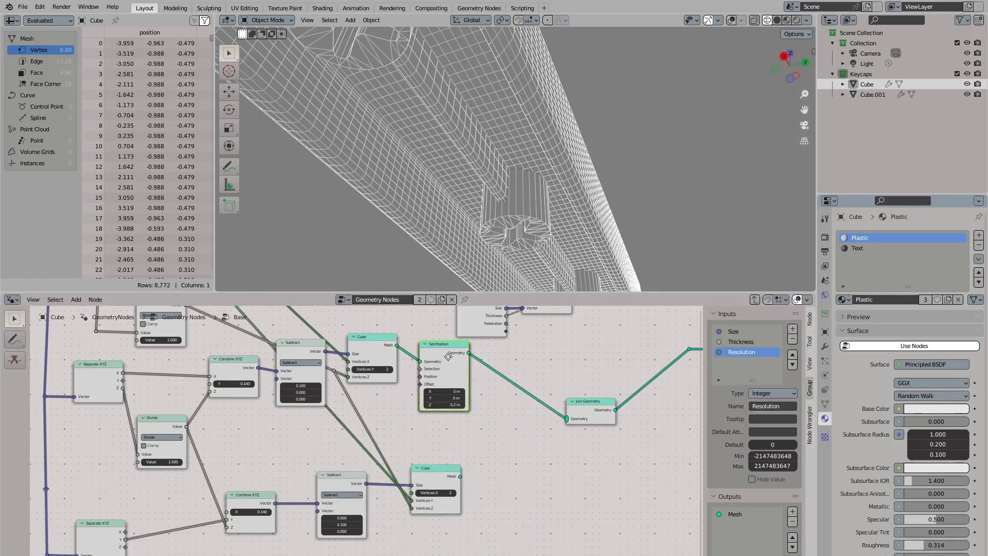
key("shift+d")
left_click(511, 472)
left_click_drag(460, 477, 482, 477)
left_click_drag(531, 469, 574, 421)
Set the Z Divide node's value to 2.000 and the lower Set Position's Z offset to 0.22 m
left_click_drag(507, 520, 512, 520)
middle_click_drag(433, 154, 420, 278)
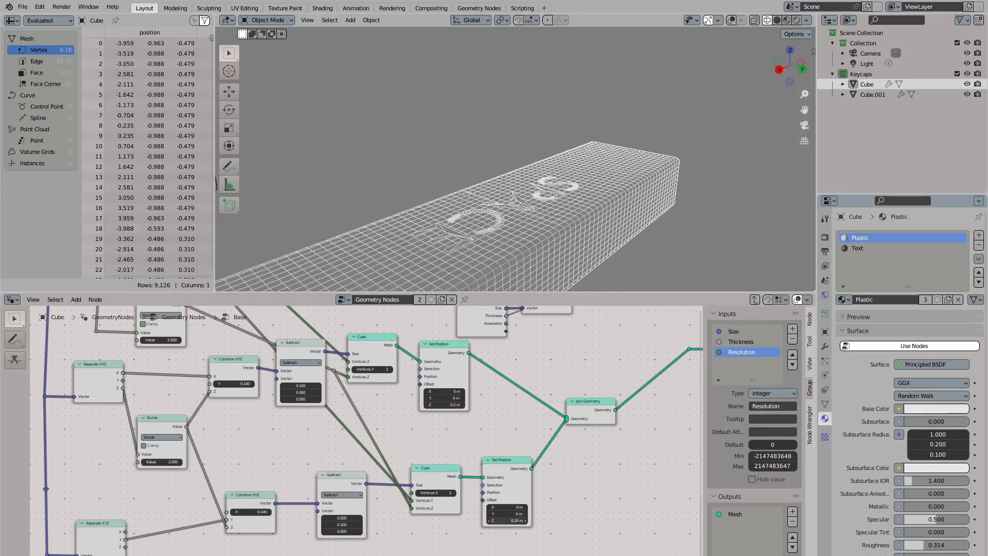
middle_click_drag(745, 54, 520, 499)
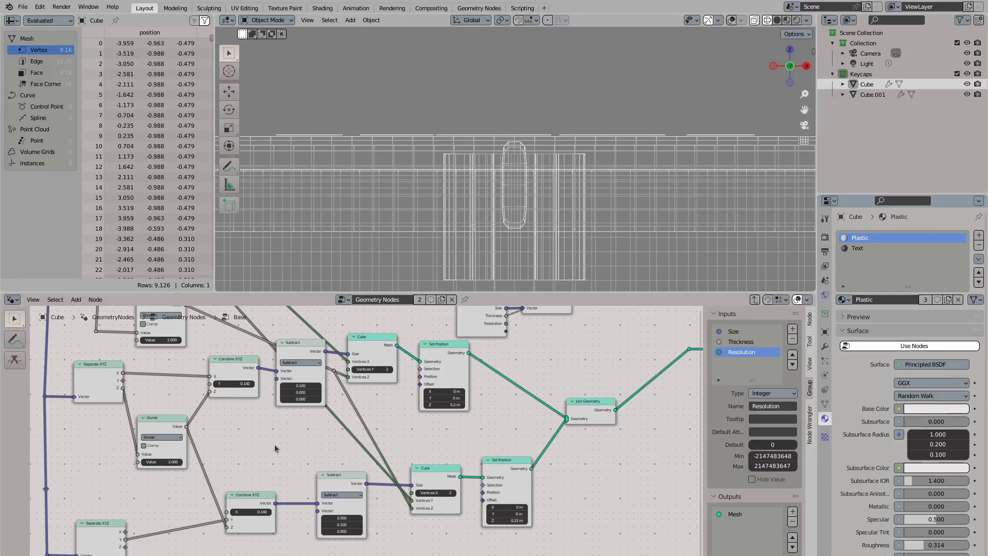
Delete the Divide node that feeds the Z of both Combine XYZ nodes
middle_click_drag(210, 470, 261, 459)
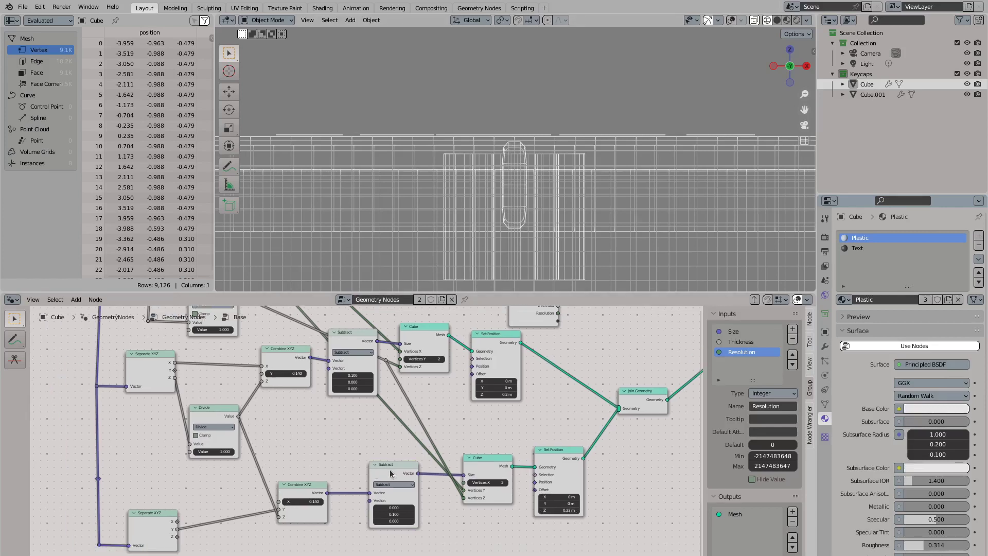
left_click_drag(214, 412, 217, 410)
key("x")
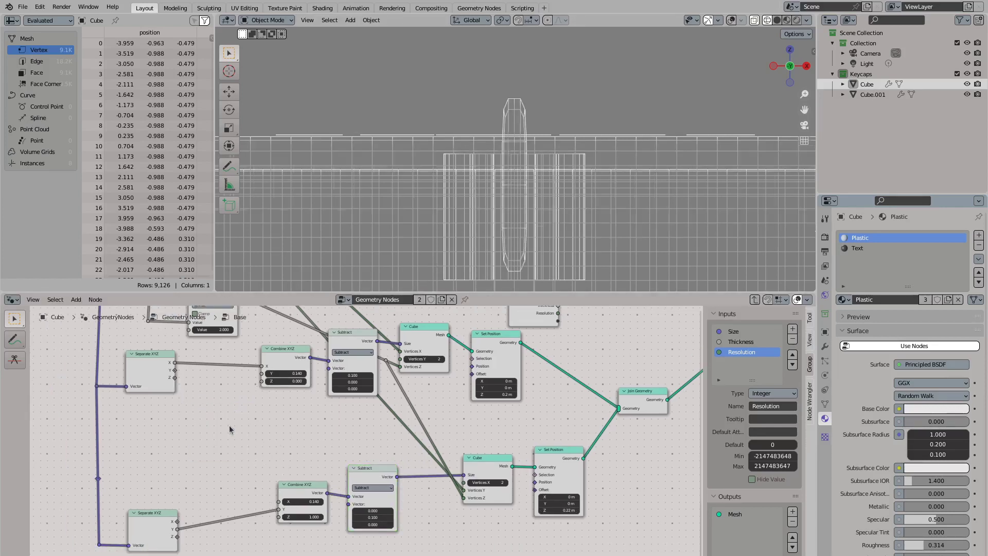
Set the lower Subtract node's Z to 0.370 and the lower Set Position's Z offset to 0.15 m
left_click_drag(372, 525, 381, 531)
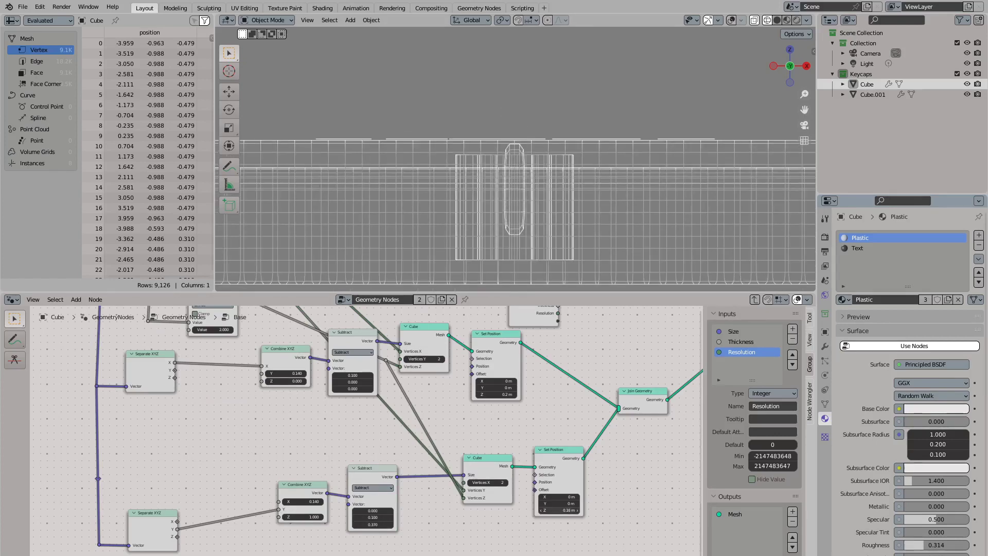
scroll(428, 467, "down", 3)
scroll(378, 381, "up", 3)
Mute and dissolve the Divide node that halves the rib Cubes' Vertices Z resolution
mouse_move(372, 364)
left_mouse_down()
mouse_move(379, 379)
mouse_move(371, 365)
left_mouse_up()
left_click(232, 354)
key("m")
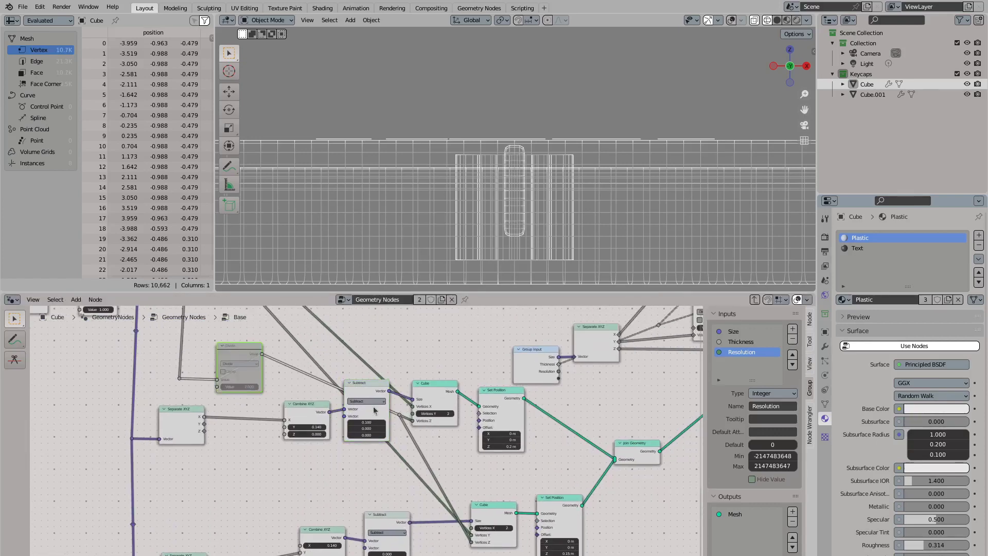
key("ctrl+x")
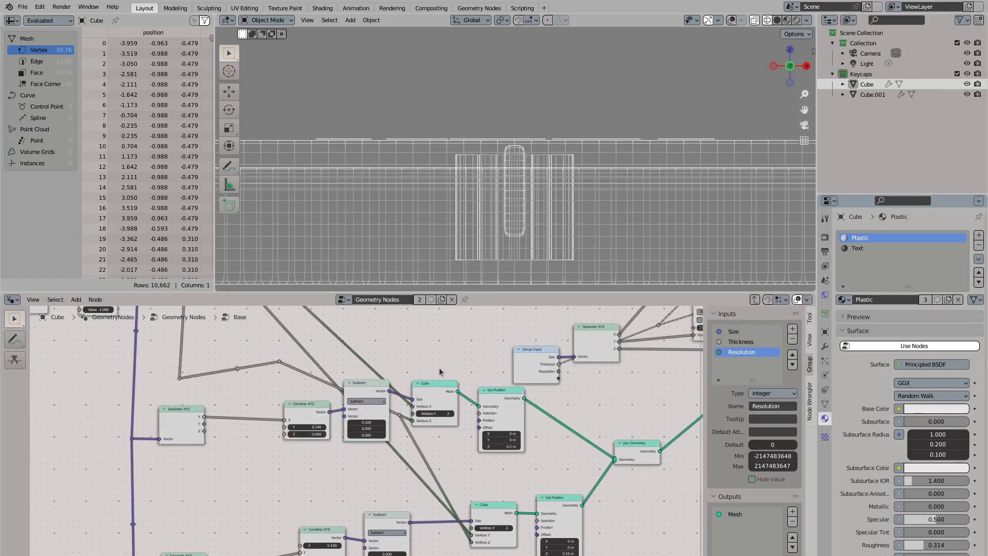
Set the upper rib's Combine XYZ Z to 0.610 and its Set Position Z offset to 0.18 m
scroll(464, 258, "down", 2)
middle_click_drag(367, 533, 364, 495)
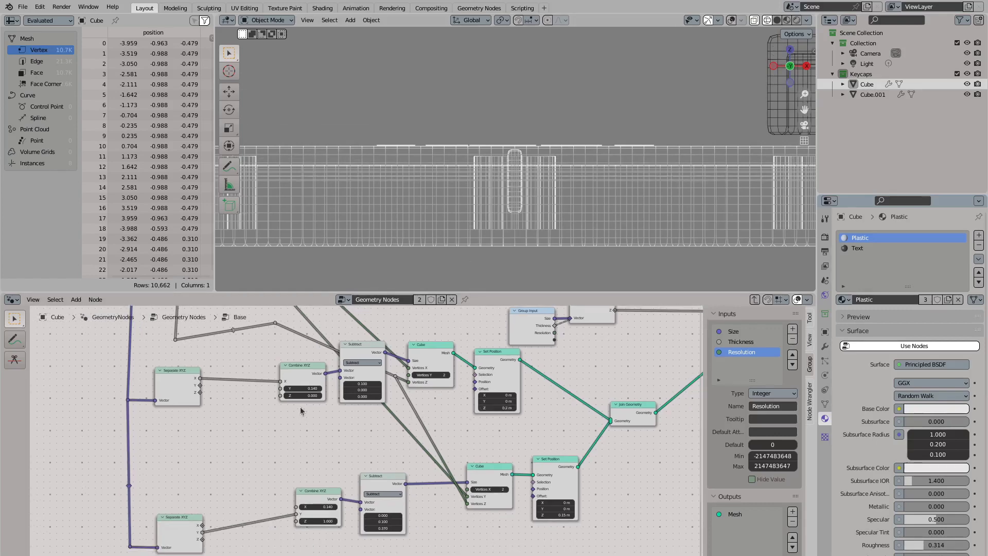
left_click_drag(309, 395, 497, 407)
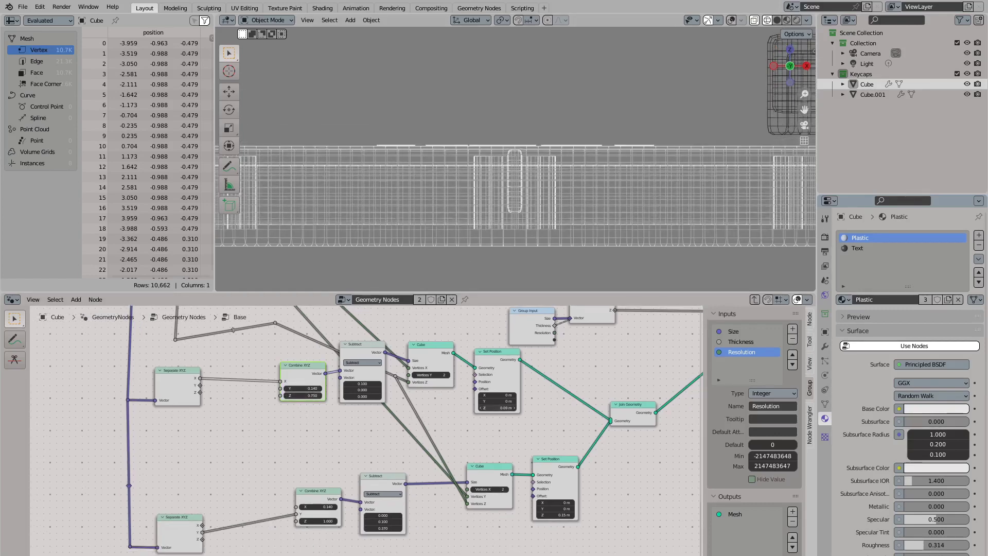
left_click_drag(315, 396, 299, 395)
left_click_drag(498, 408, 521, 408)
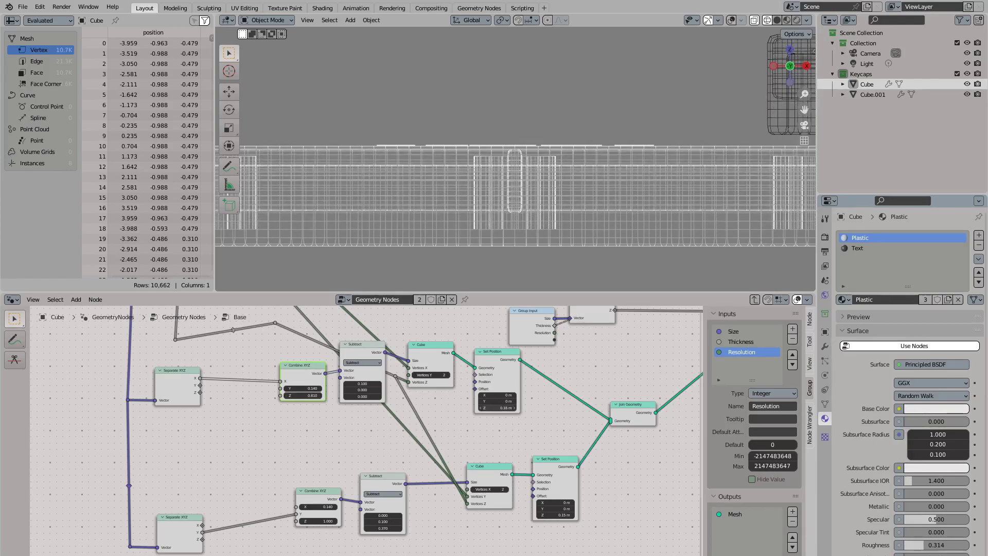
middle_click_drag(492, 288, 517, 201)
scroll(517, 201, "up", 6)
left_click_drag(497, 408, 506, 408)
scroll(390, 182, "down", 5)
middle_click_drag(380, 170, 412, 183)
Copy the point-generating nodes, from Separate XYZ through Switch, out of the Inner Structure group into the parent Geometry Nodes tree
key("Tab")
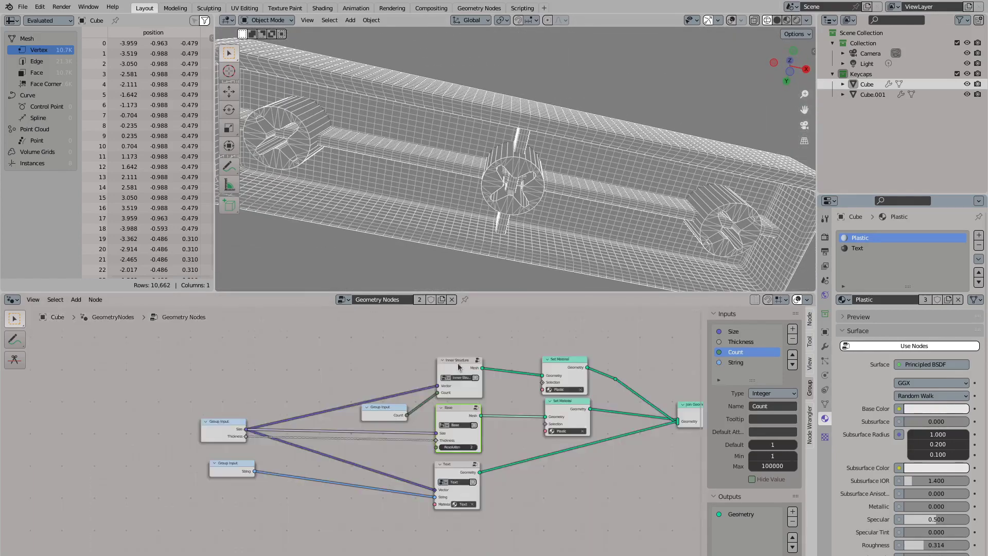
left_click_drag(378, 414, 367, 406)
left_click(478, 361)
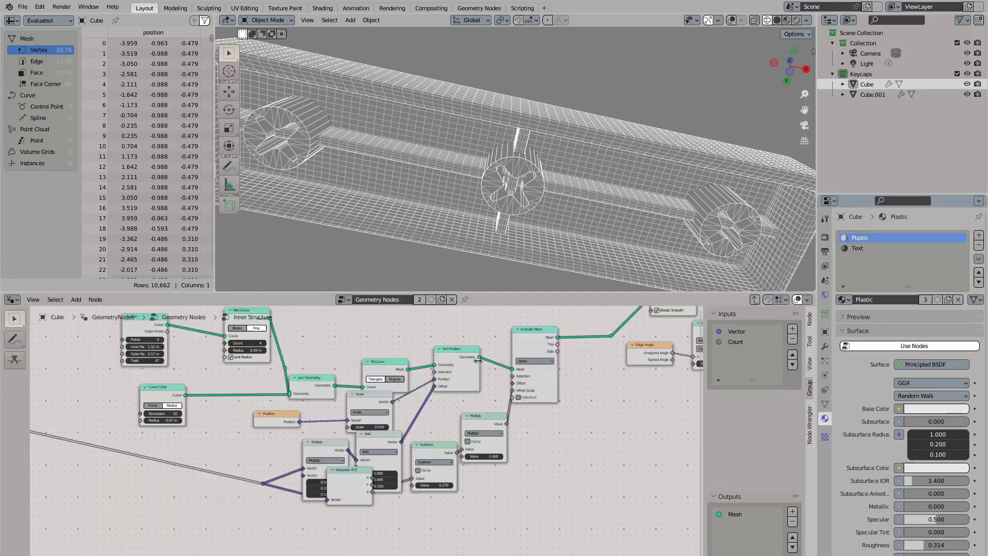
key("Home")
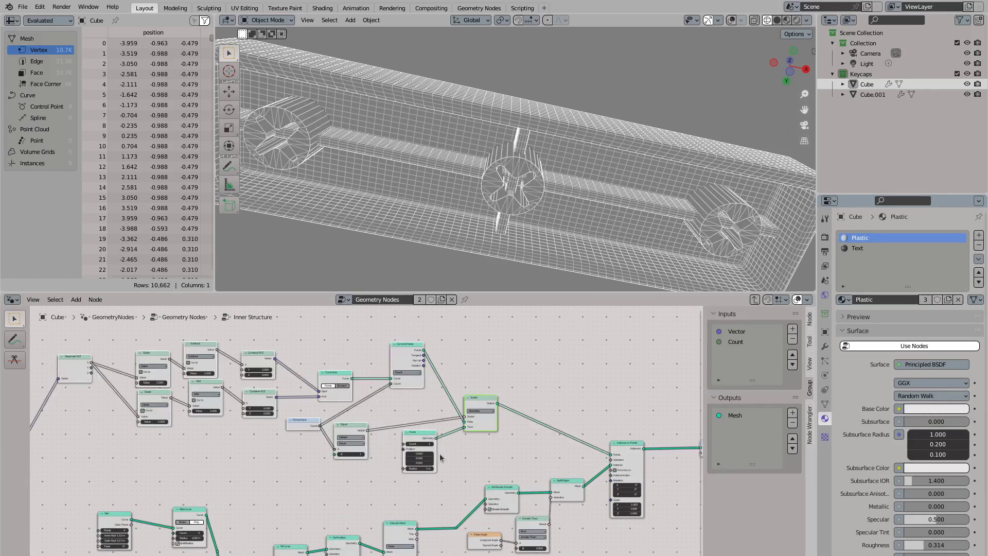
scroll(445, 382, "up", 2)
key("ctrl+z")
key("ctrl+z")
key("ctrl+z")
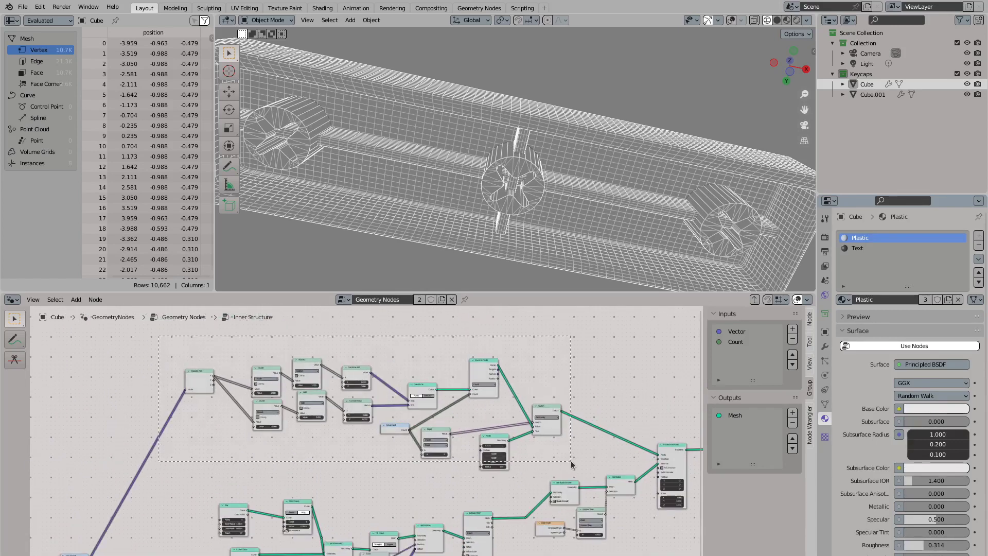
key("ctrl+shift+z")
key("ctrl+shift+z")
key("ctrl+shift+z")
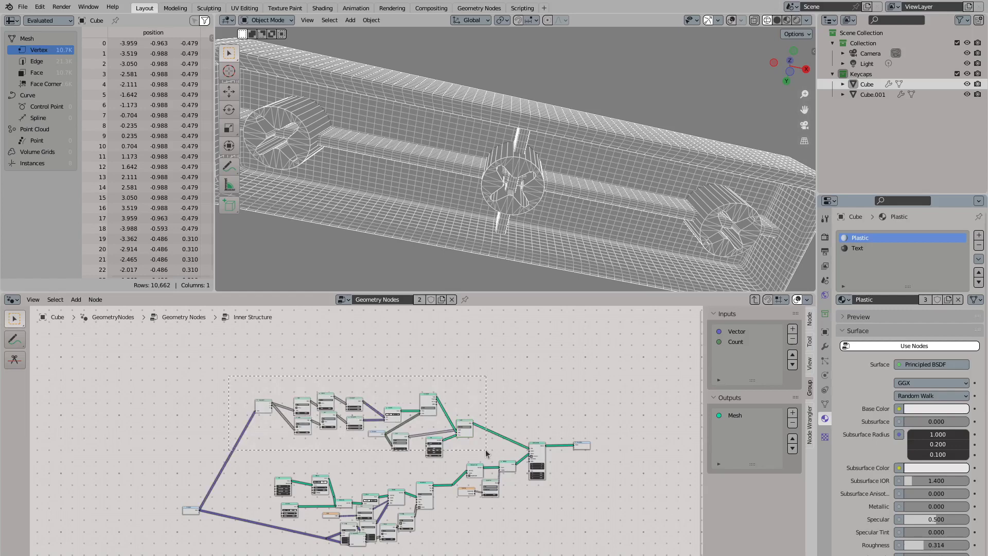
right_click(486, 453)
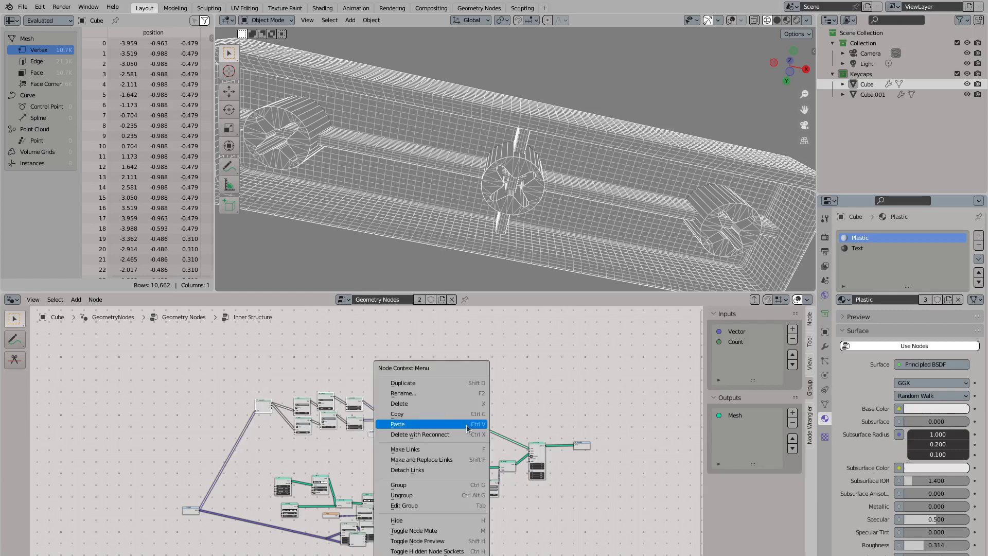
left_click(401, 427)
key("g")
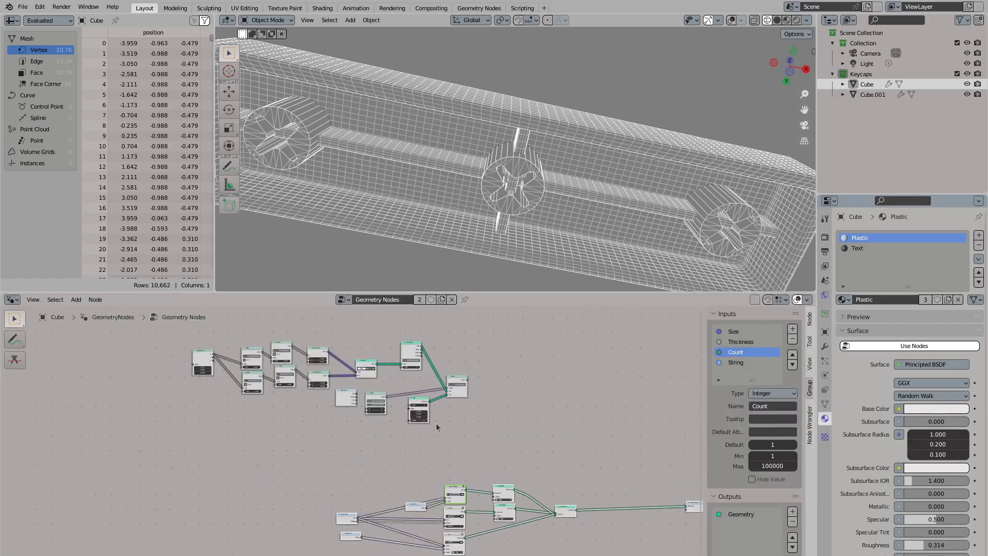
left_click(547, 478)
Replace the Inner Structure group's Count input with a Geometry input named Points
scroll(495, 418, "up", 5)
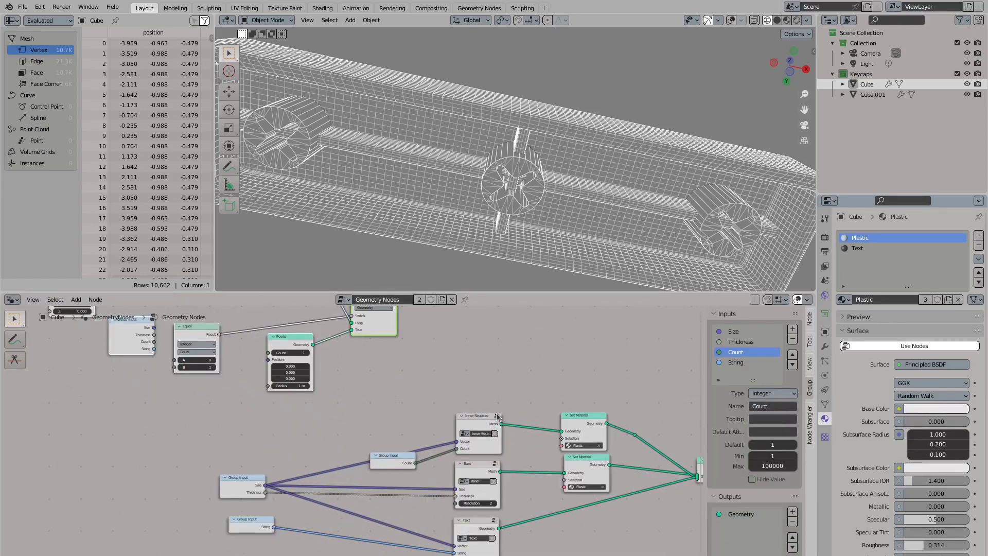
middle_click_drag(371, 403, 400, 454)
left_click(525, 467)
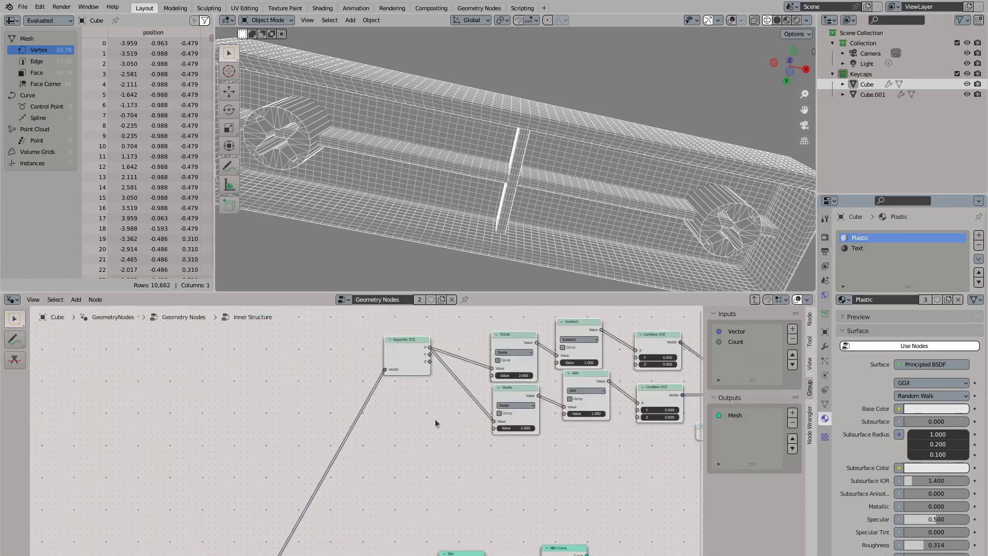
key("Home")
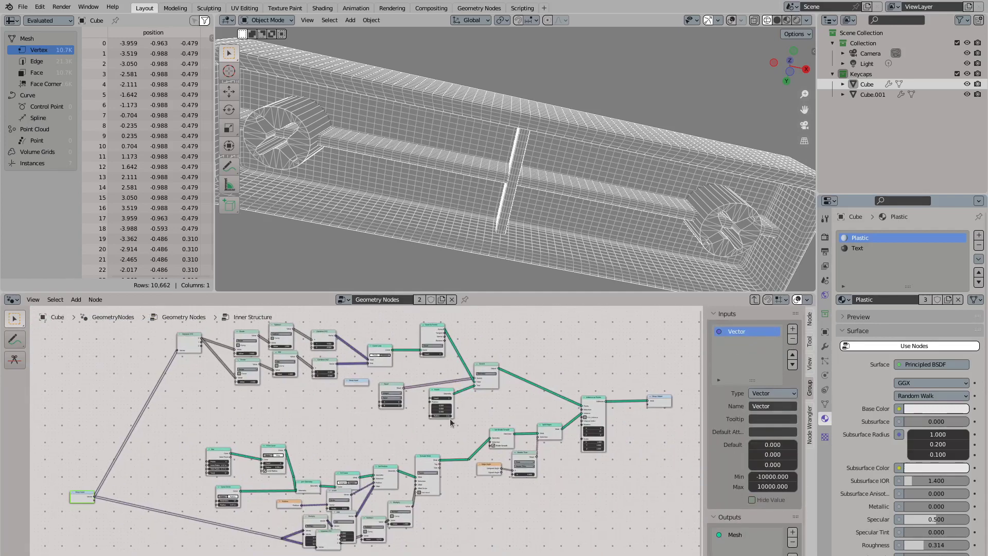
left_click(792, 328)
left_click(773, 393)
left_click(765, 387)
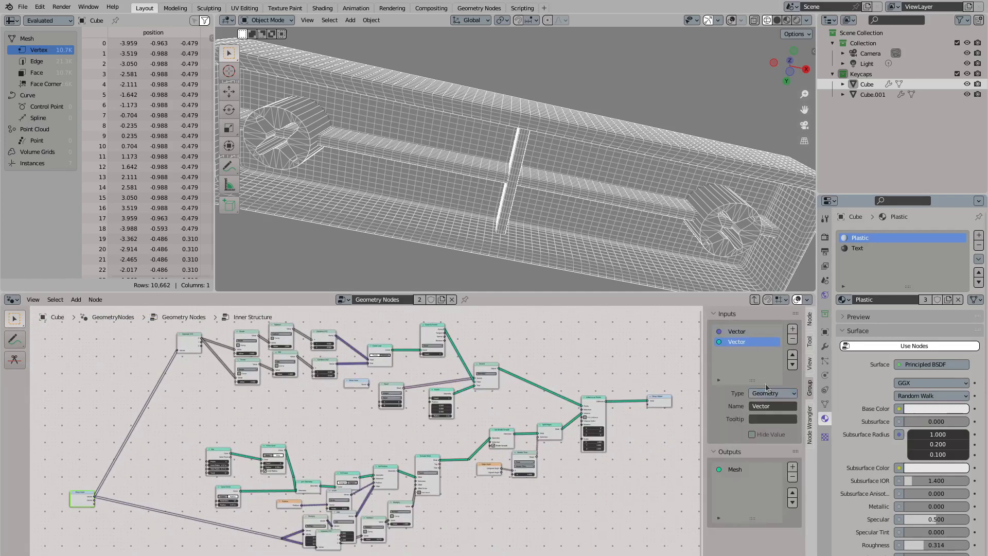
left_click(743, 341)
type("Points")
key("Return")
Delete Inner Structure's internal point-generating nodes and feed Instance on Points from a new Group Input's Points socket
scroll(479, 360, "up", 2)
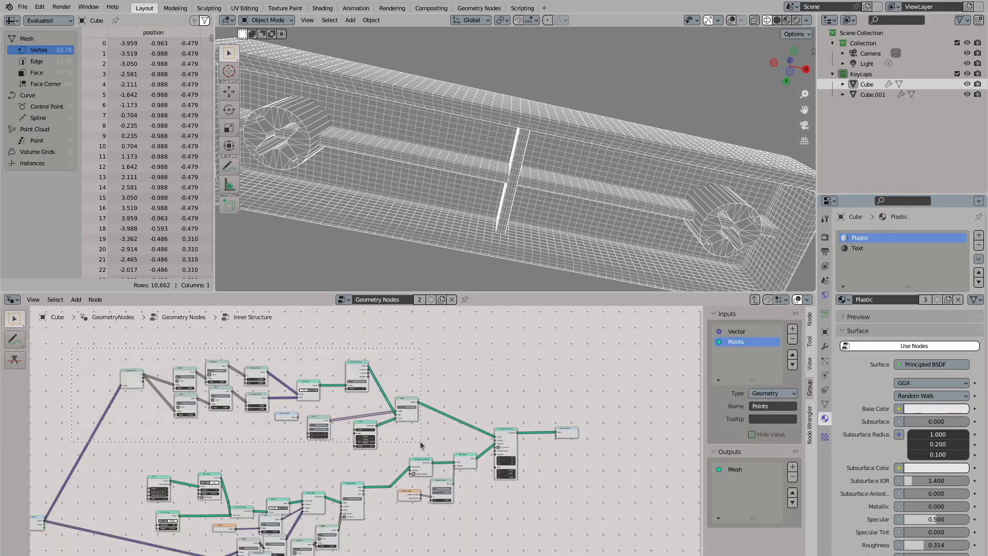
key("shift+a")
left_click(484, 370)
key("Escape")
key("shift+a")
type("input")
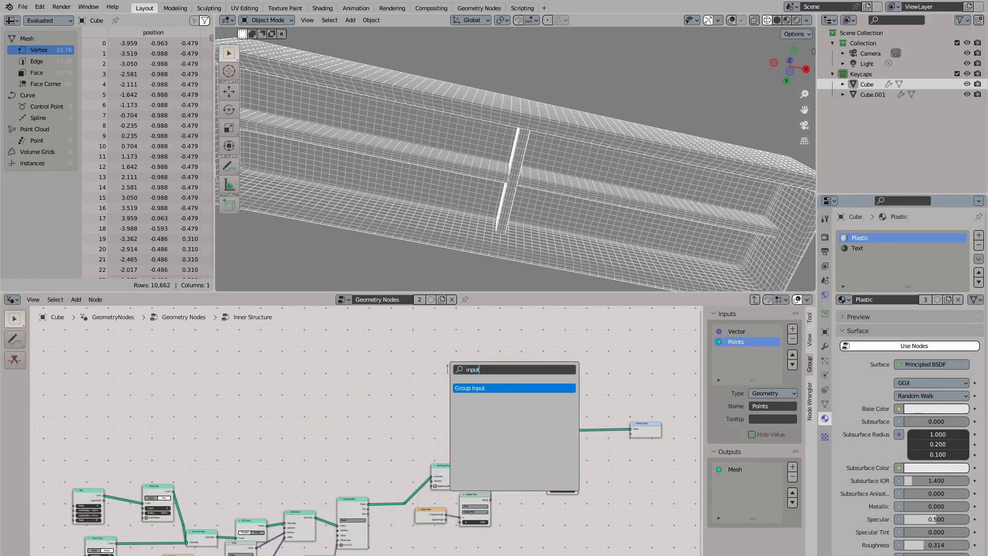
key("Escape")
key("shift+a")
type("group")
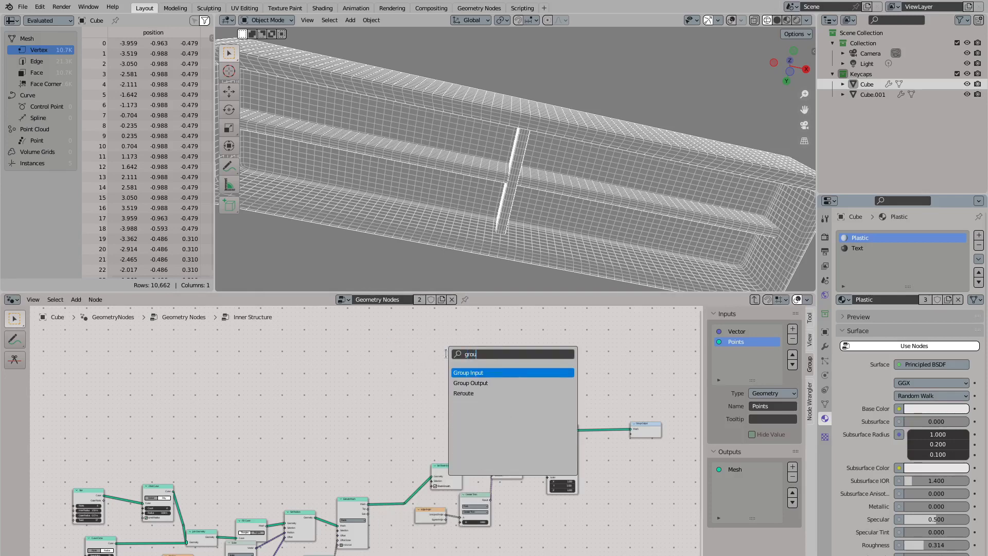
key("Return")
left_click(556, 415)
scroll(556, 415, "up", 2)
In the parent tree, link the Switch output to Inner Structure's Points and the Group Input's Size to the Separate XYZ vector
key("Tab")
key("ctrl+space")
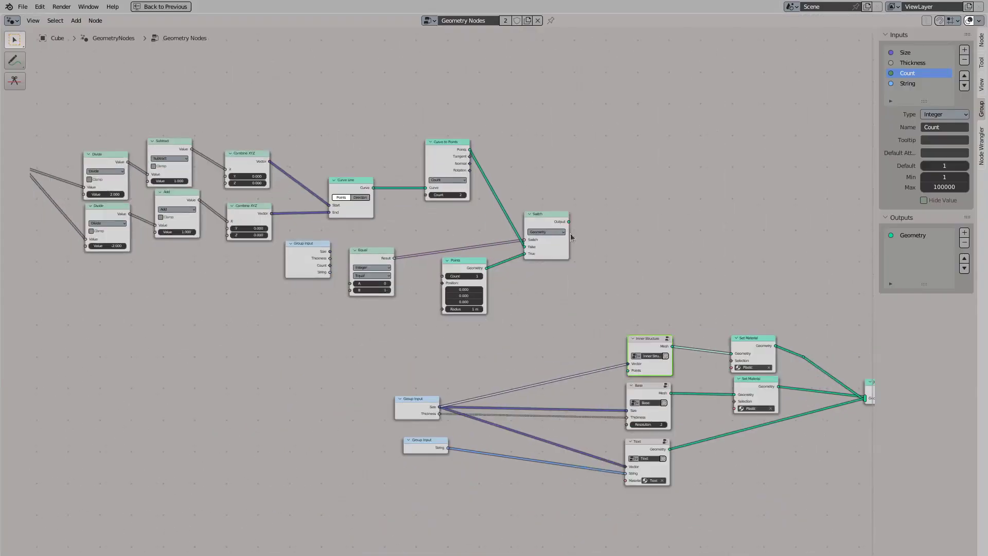
middle_click_drag(630, 376, 766, 377)
left_click_drag(547, 399, 115, 188)
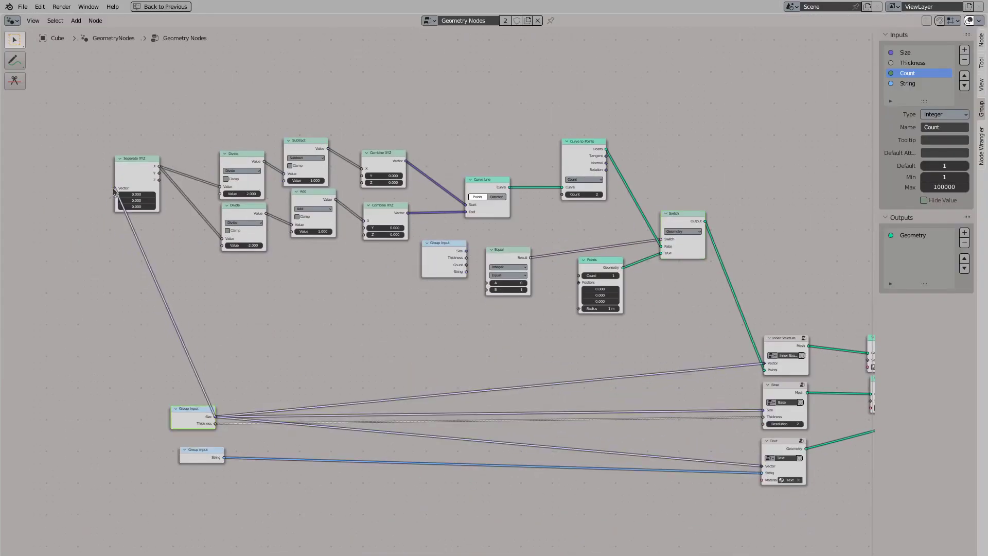
Group the copied point-generating nodes into a node group named StructurePoints
left_click_drag(132, 88, 691, 331)
key("ctrl+g")
key("Tab")
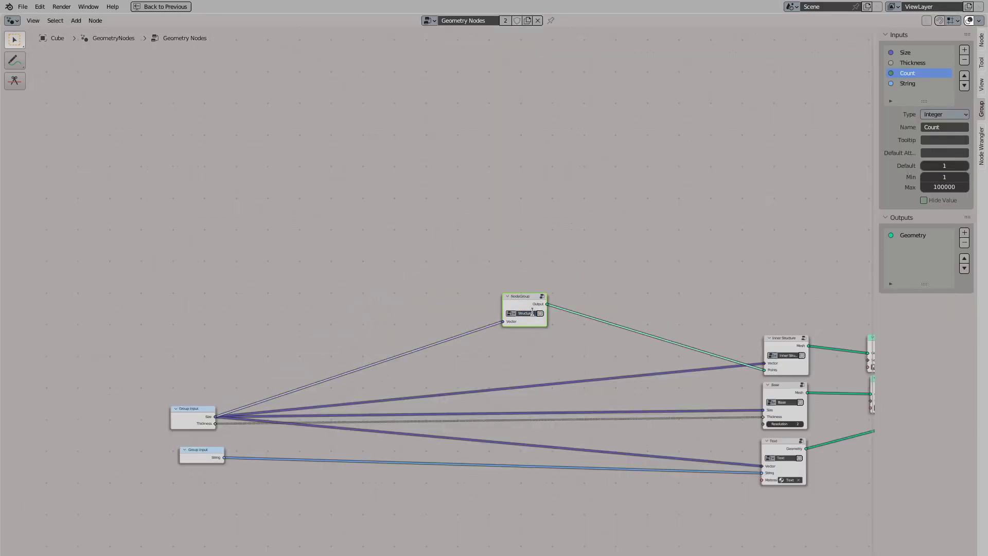
Add reroutes to the Size and Thickness links and place the StructurePoints node beside Inner Structure
right_click_drag(291, 402, 288, 430, "shift")
left_click_drag(280, 416, 608, 408)
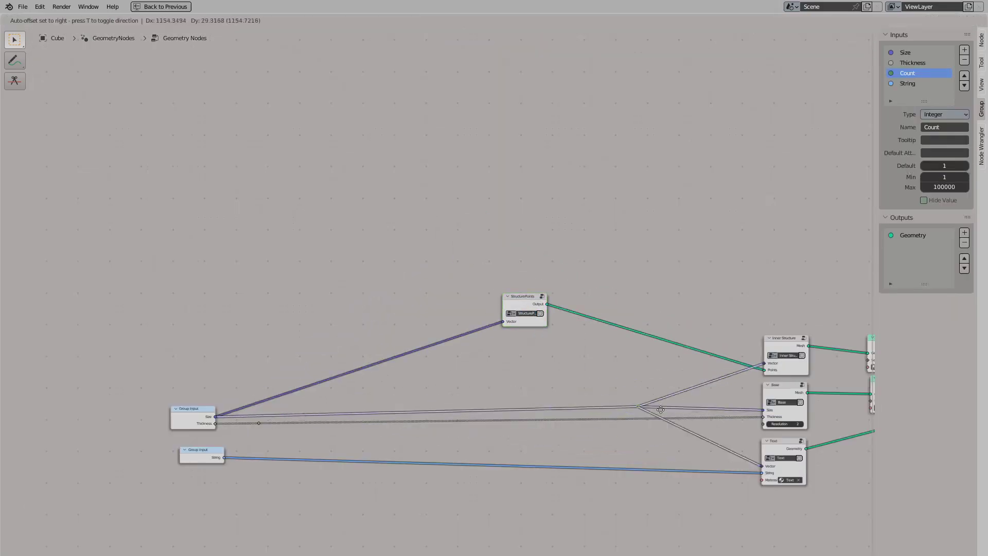
left_click_drag(525, 296, 668, 350)
right_click_drag(585, 408, 647, 374, "shift")
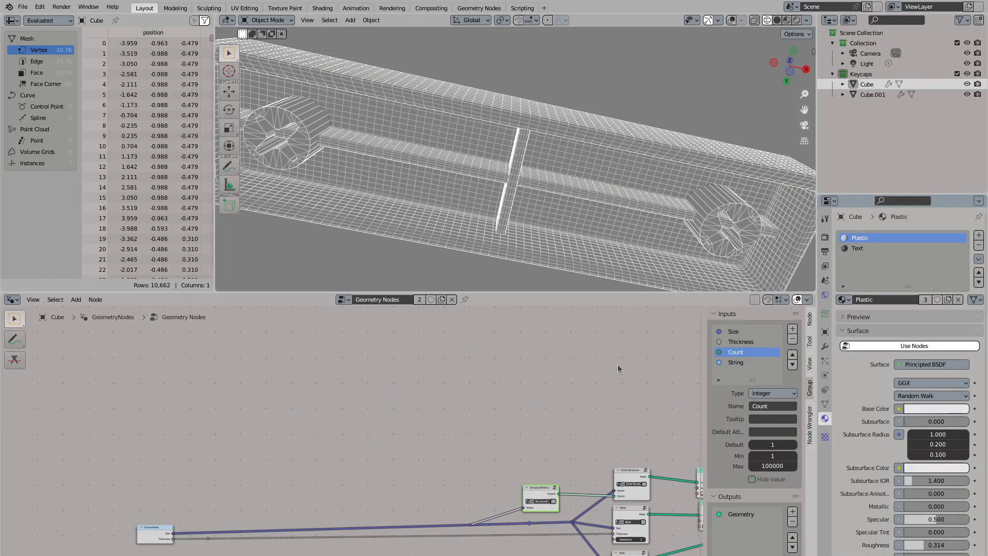
Expose the Curve to Points count as a Count input on the StructurePoints group
key("ctrl+space")
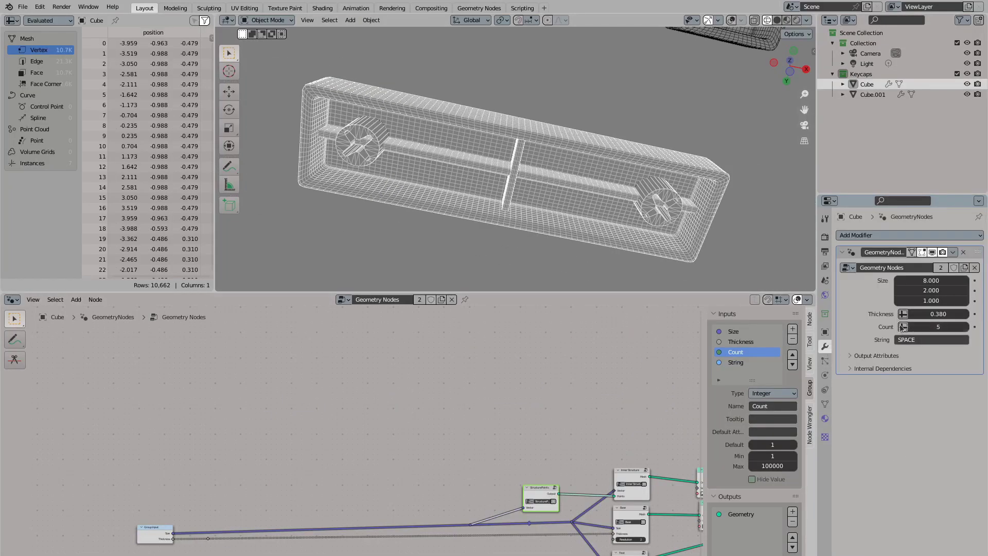
key("Tab")
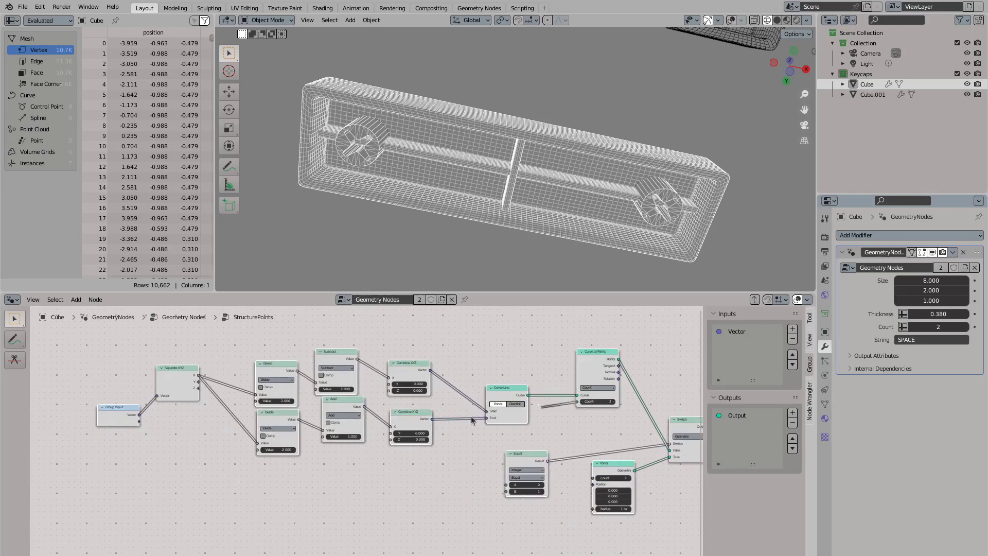
key("Tab")
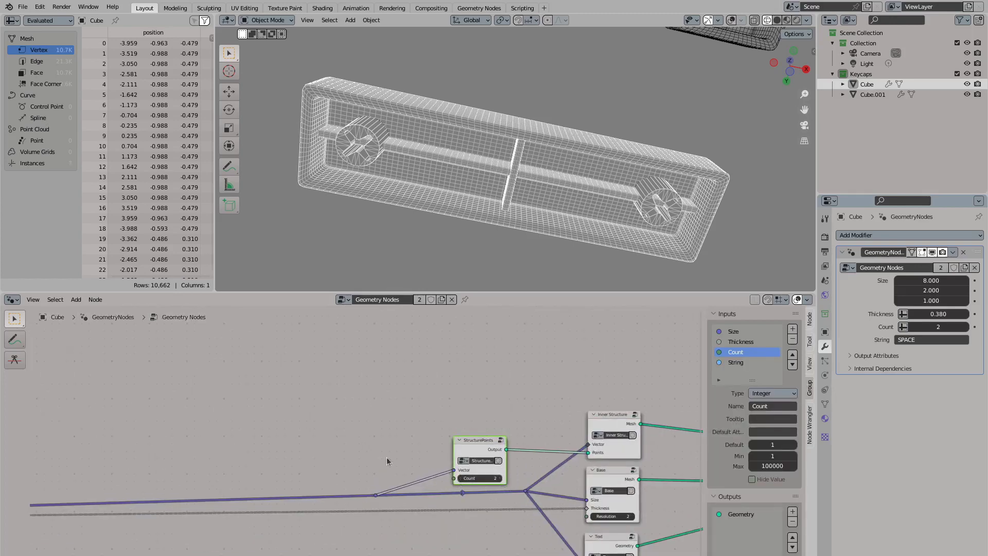
key("Home")
middle_click_drag(592, 423, 561, 428)
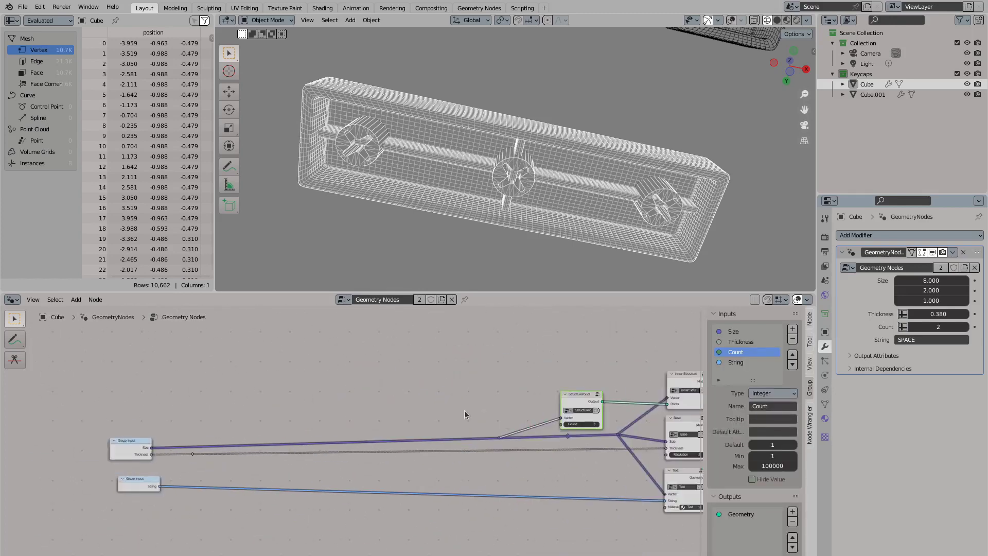
Connect StructurePoints' Count to a new Group Input Count socket and place that node above the other Group Inputs
left_click_drag(561, 425, 388, 404)
key("Return")
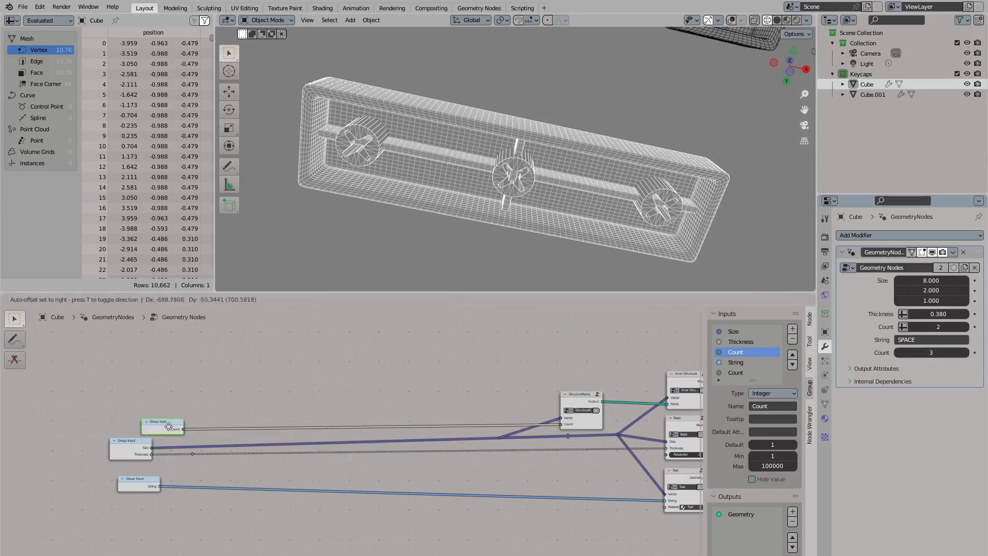
left_click(157, 425)
scroll(632, 201, "up", 4)
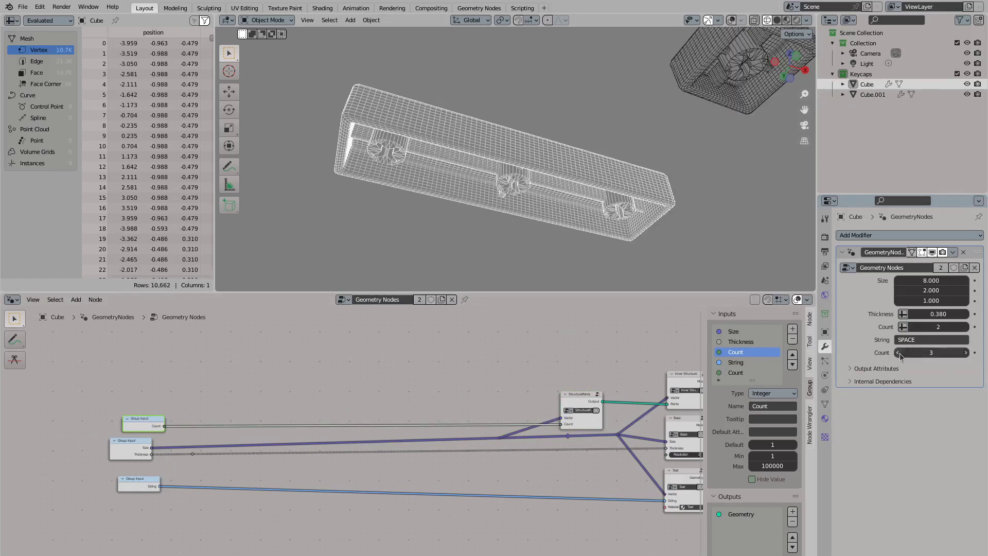
Add a Geometry input named Points to the Base group and place it last, after Resolution
left_click(684, 418)
key("ctrl+space")
key("Tab")
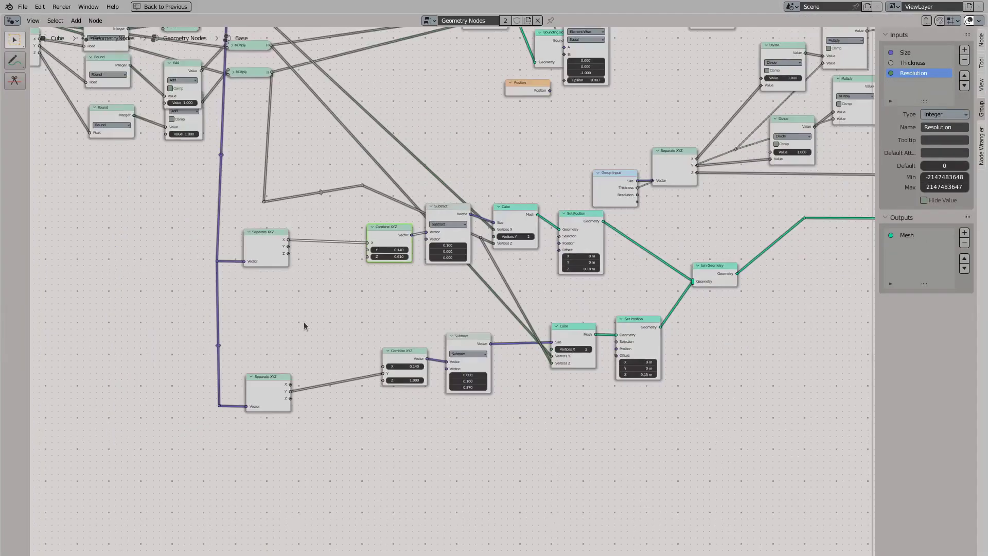
scroll(371, 211, "up", 3)
left_click(905, 52)
left_click(964, 50)
left_click(944, 114)
left_click(936, 193)
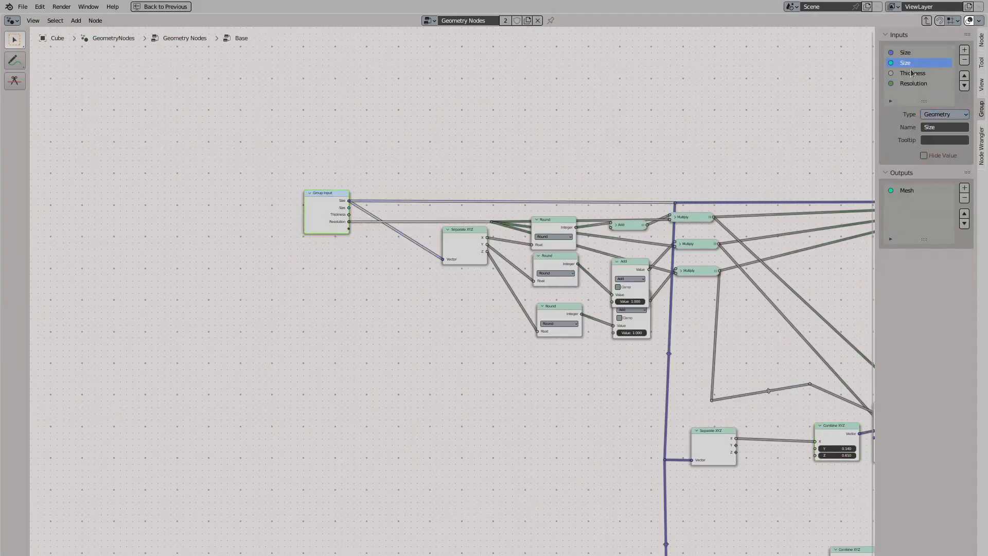
left_click(964, 86)
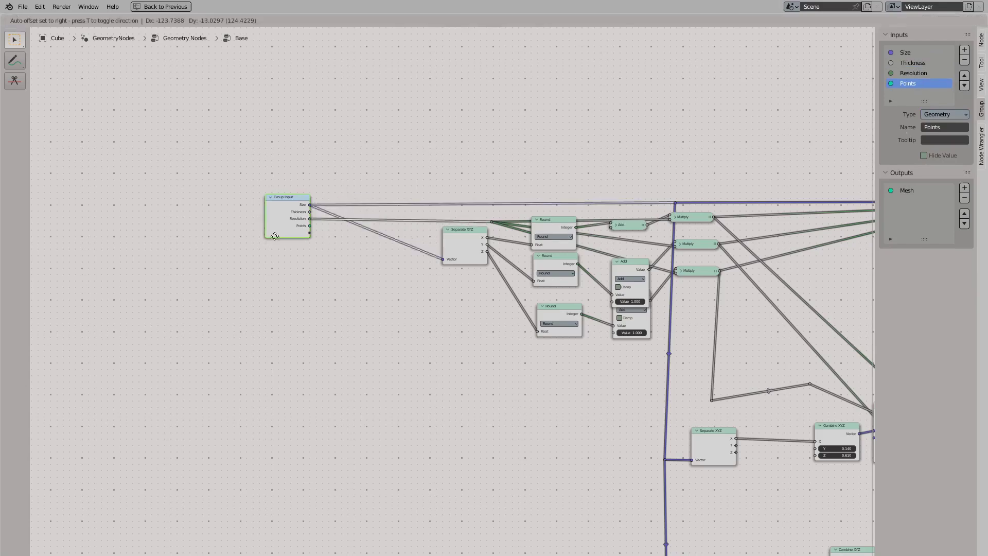
Add a Group Input node below the lower rib's nodes in the Base group
scroll(155, 306, "down", 3)
scroll(338, 282, "up", 3)
key("shift+a")
type("put")
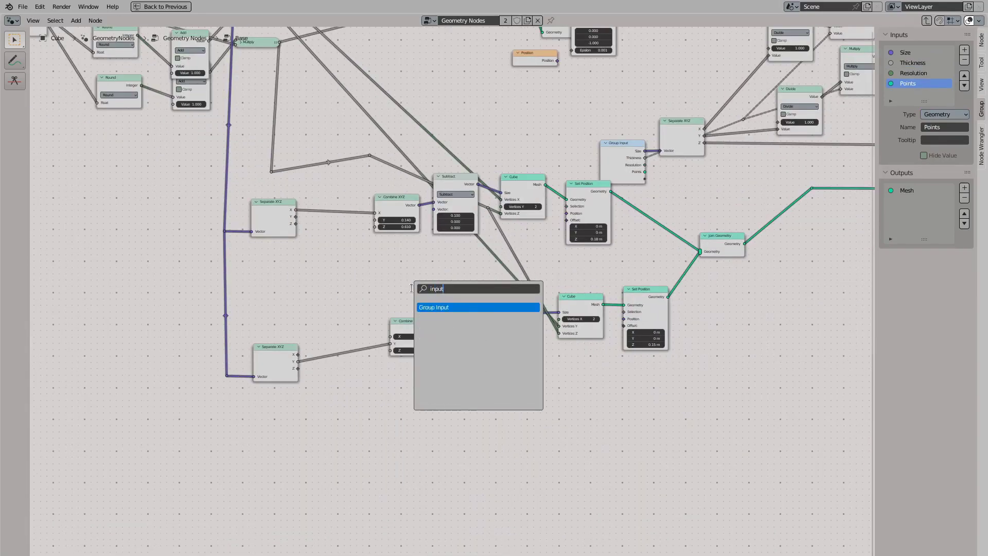
key("Return")
Add an Instance on Points node that instances the lower rib's Set Position geometry on Points and feeds Join Geometry
scroll(435, 302, "up", 1)
key("shift+a")
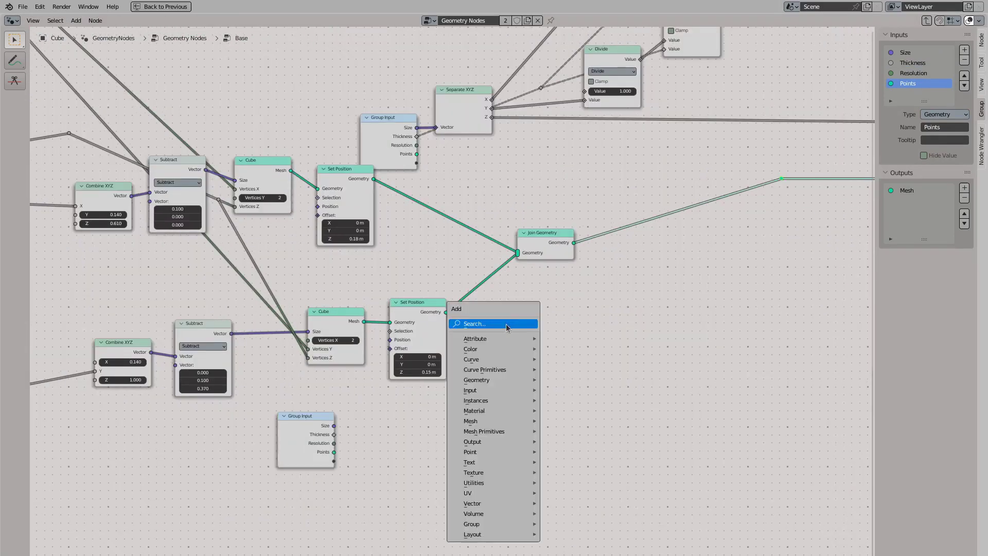
type("instan")
key("Return")
left_click_drag(513, 372, 445, 315)
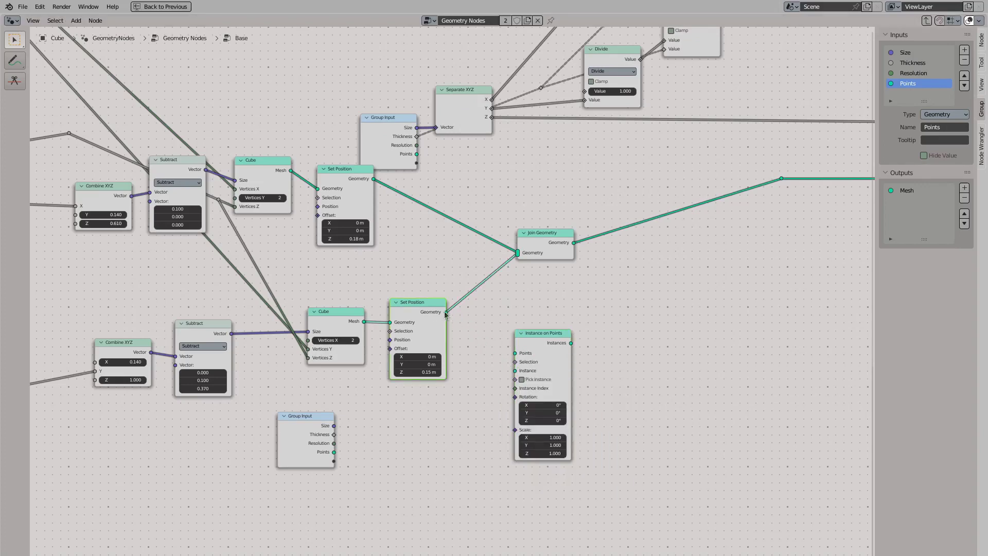
left_click_drag(533, 259, 625, 255)
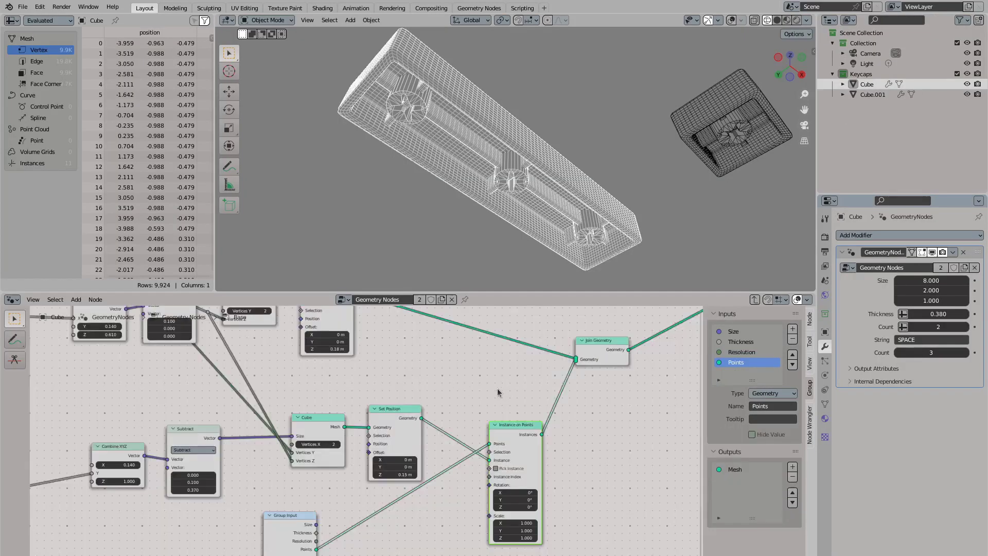
Insert a Realize Instances node between the lower rib's Instance on Points and Join Geometry
key("shift+a")
type("realize")
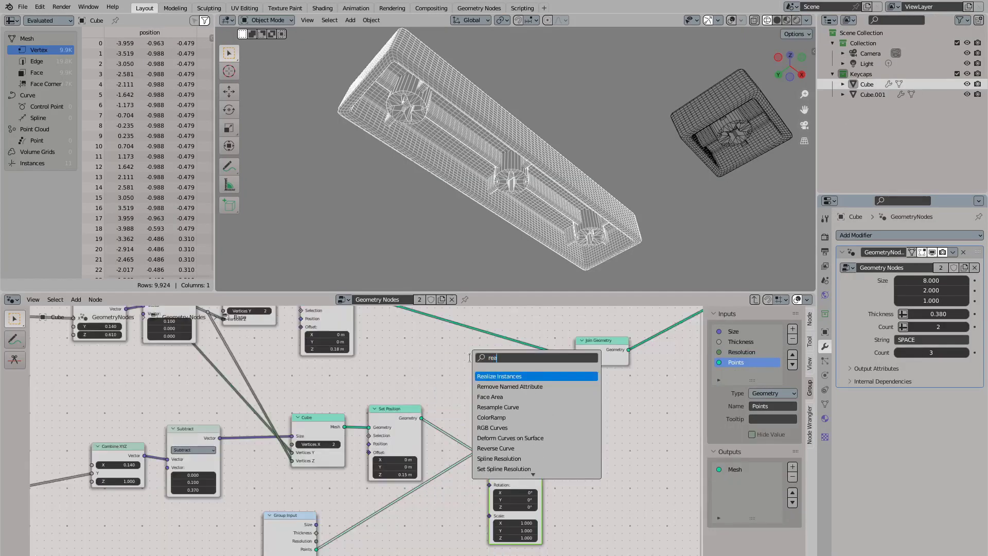
key("Return")
left_click(557, 385)
scroll(490, 389, "down", 5)
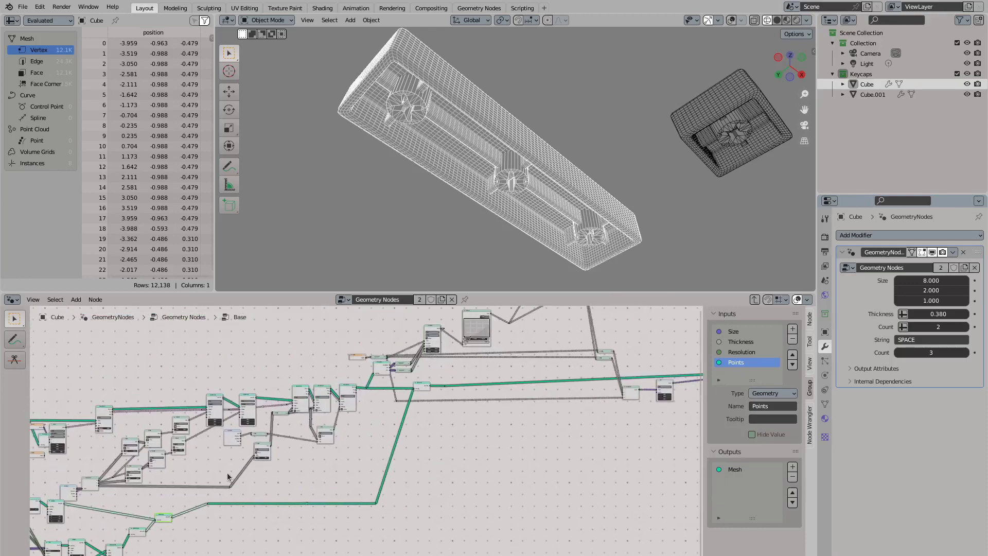
middle_click_drag(195, 463, 287, 393)
left_click(592, 365)
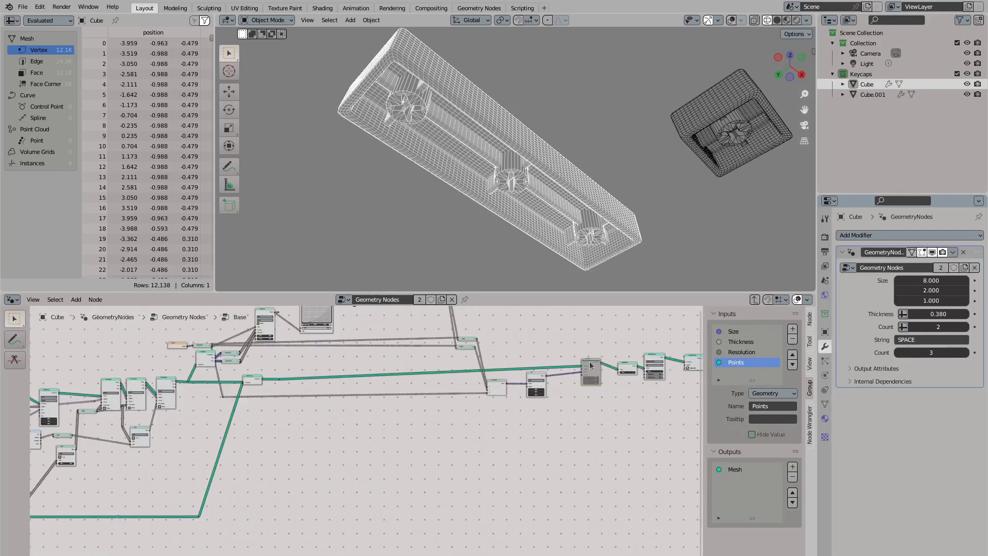
mouse_move(453, 134)
middle_mouse_down()
mouse_move(481, 51)
mouse_move(452, 118)
middle_mouse_up()
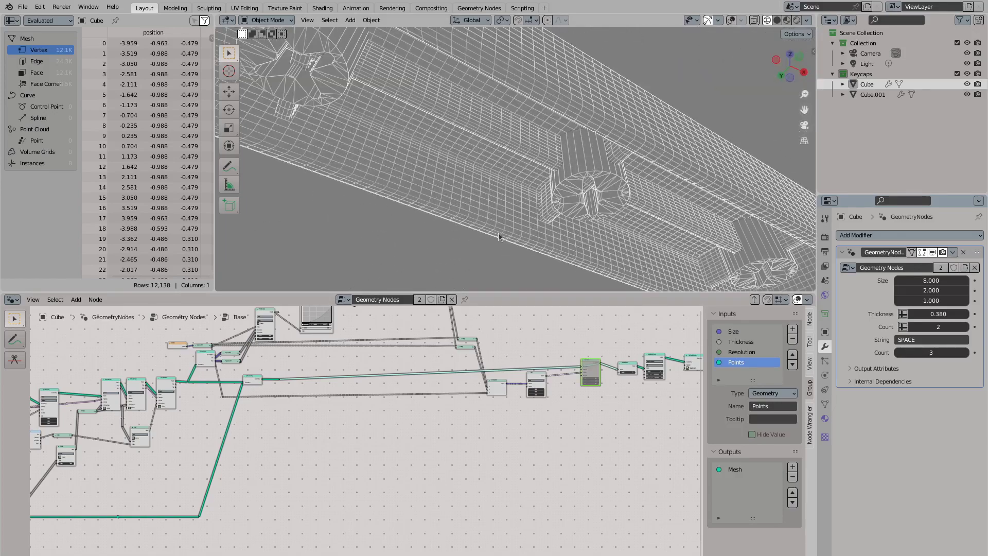
scroll(358, 417, "up", 6)
key("shift+a")
left_click(478, 337)
type("delete")
key("Return")
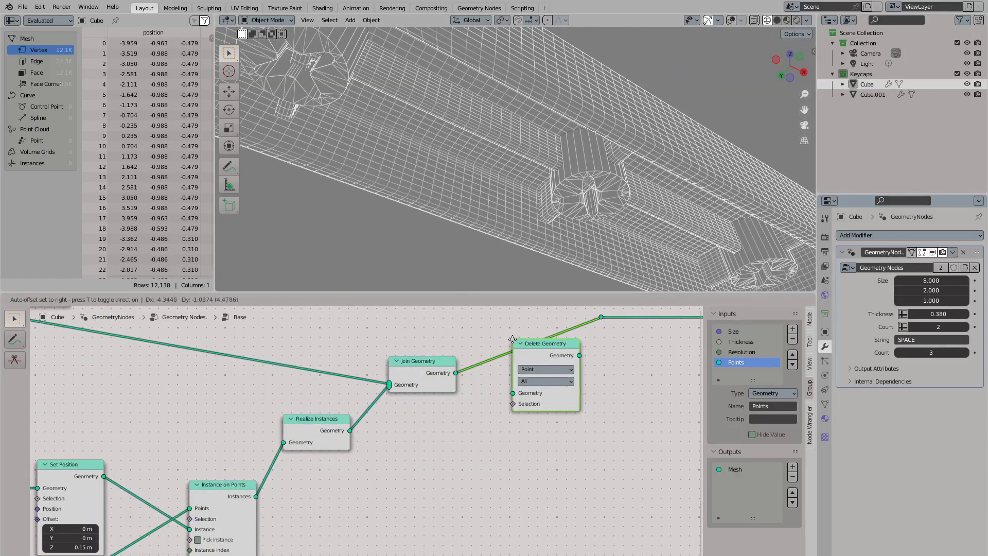
left_click(502, 339)
key("shift+a")
left_click(502, 339)
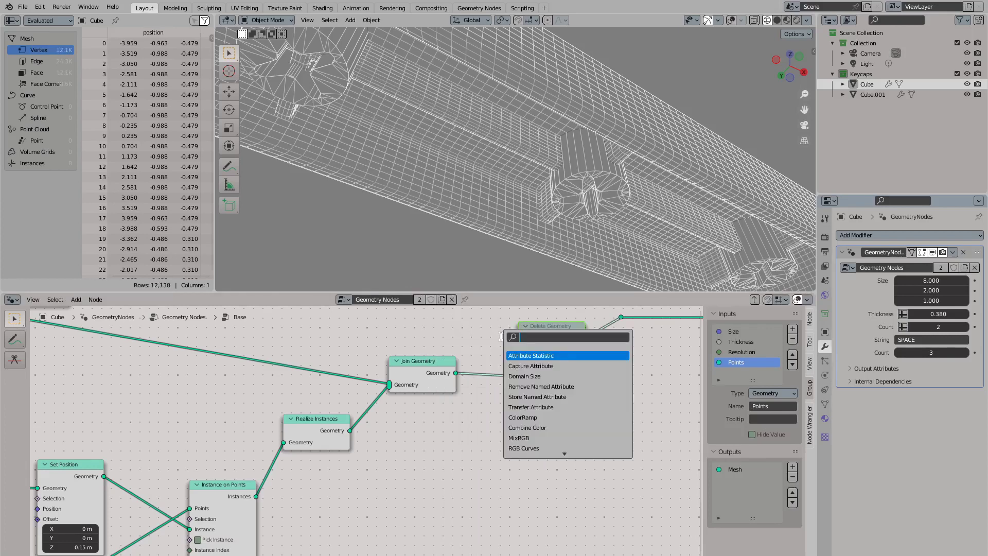
key("Return")
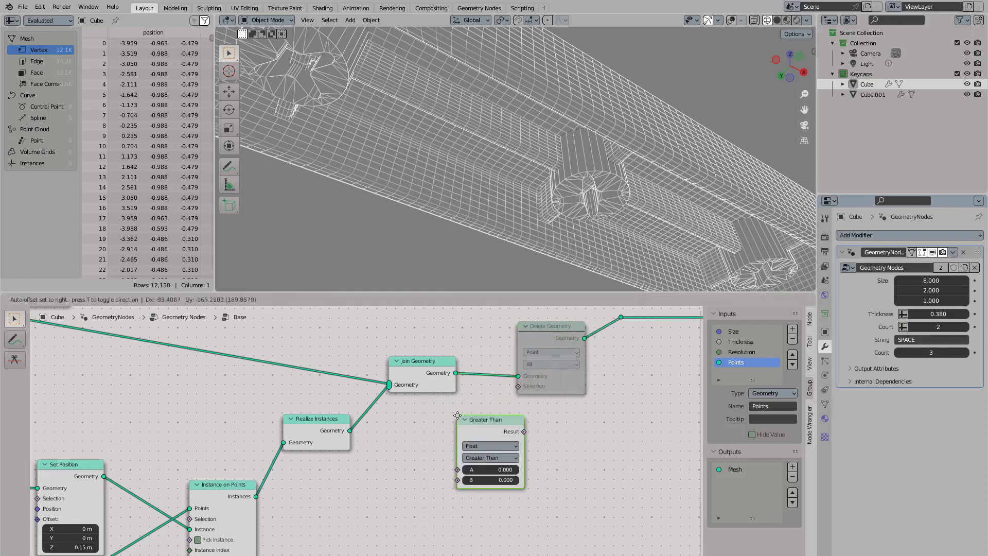
scroll(465, 437, "down", 2)
left_click(465, 437)
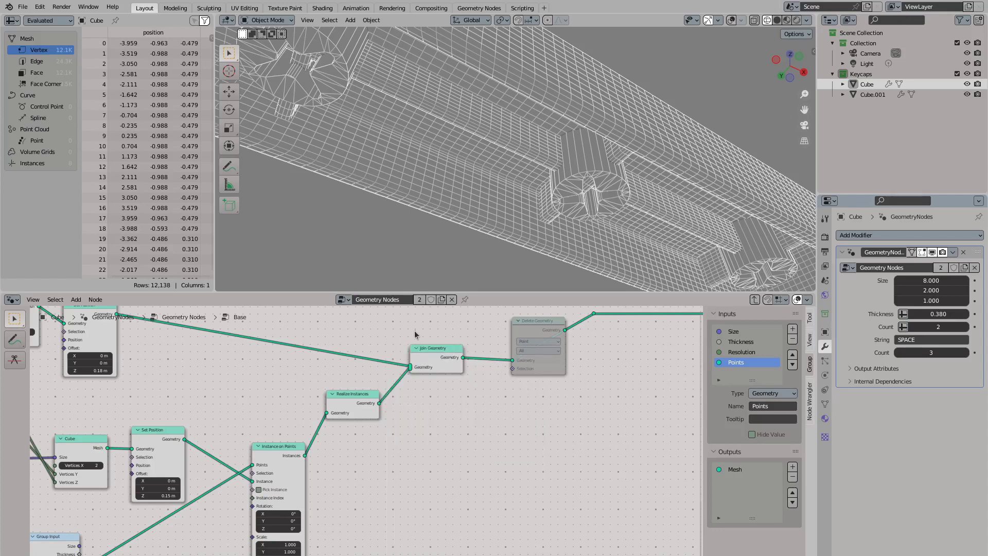
middle_click_drag(463, 329, 464, 360)
left_click(538, 351)
key("ctrl+x")
key("shift+a")
left_click(502, 349)
type("dist")
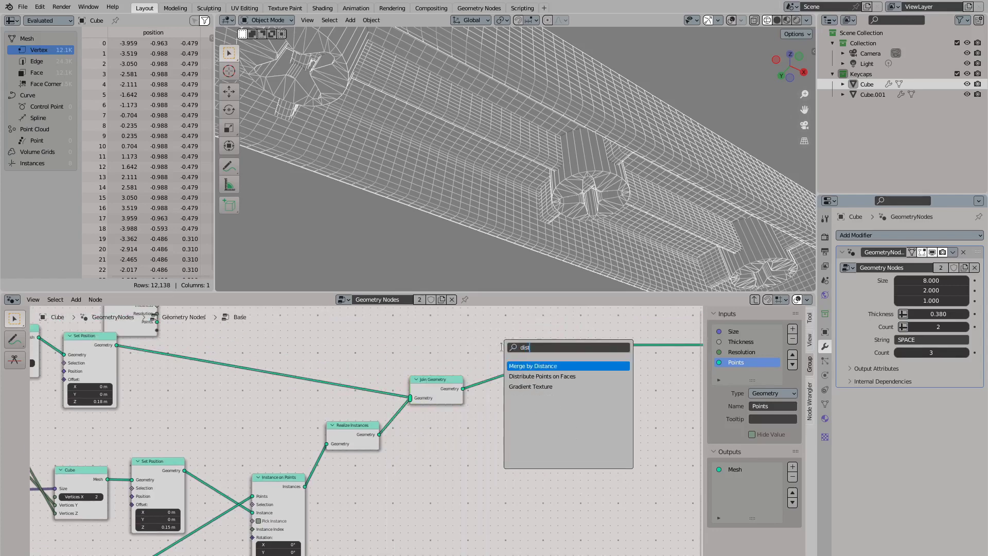
type("separate xyz")
key("Return")
scroll(342, 379, "down", 3)
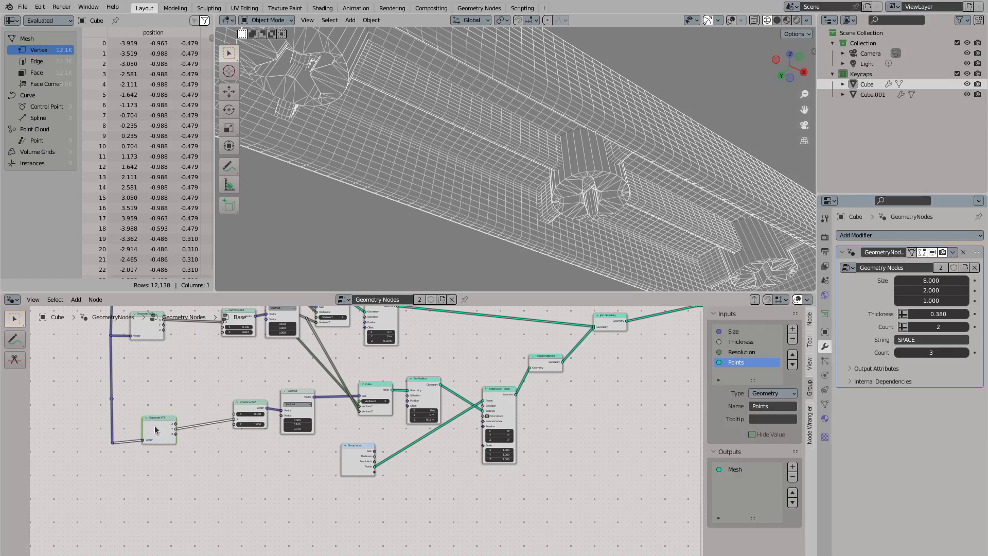
Add a Geometry Proximity node below Join Geometry, using the Group Input's Points as its Target
left_click(155, 430)
scroll(156, 430, "up", 2)
middle_click_drag(432, 390, 329, 425)
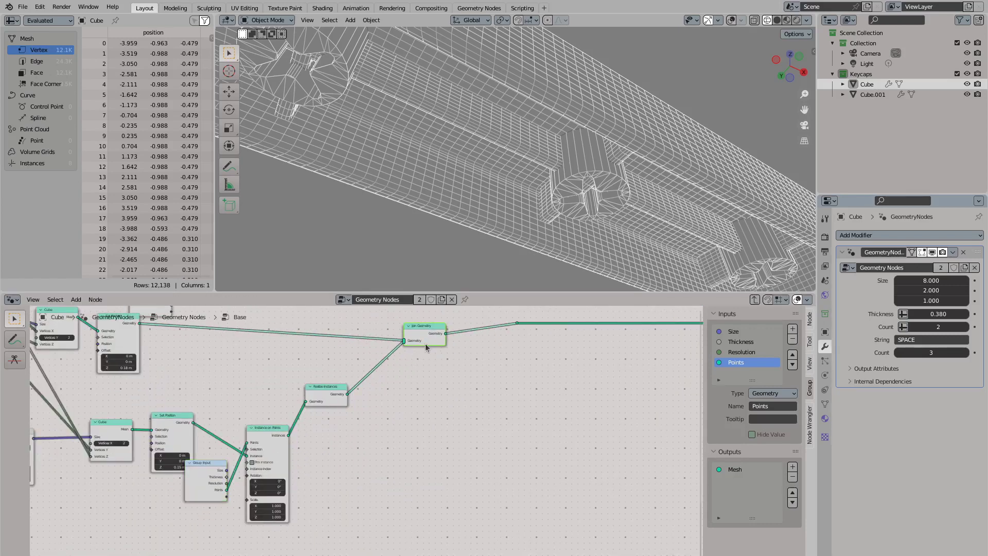
middle_click_drag(425, 344, 407, 362)
key("shift+a")
type("geometry prox")
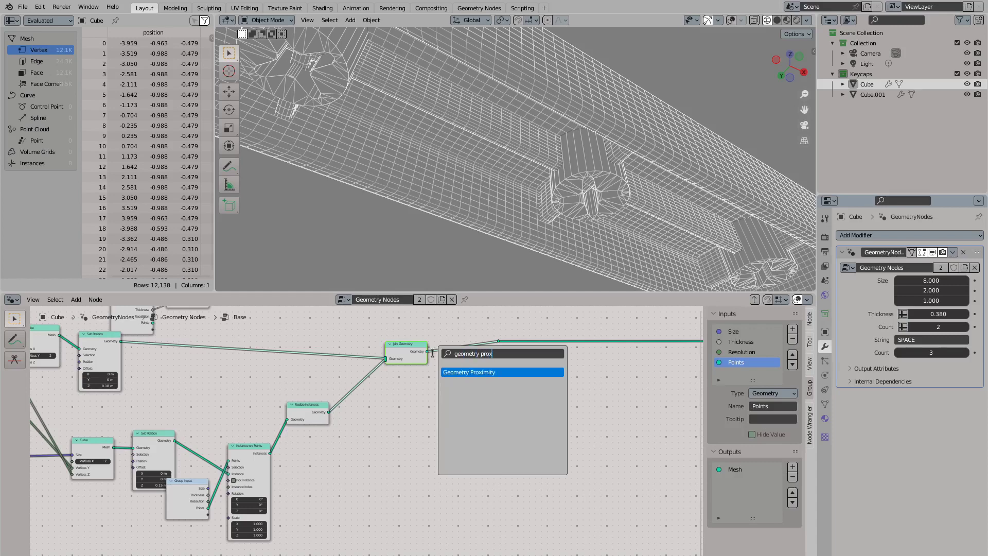
key("Return")
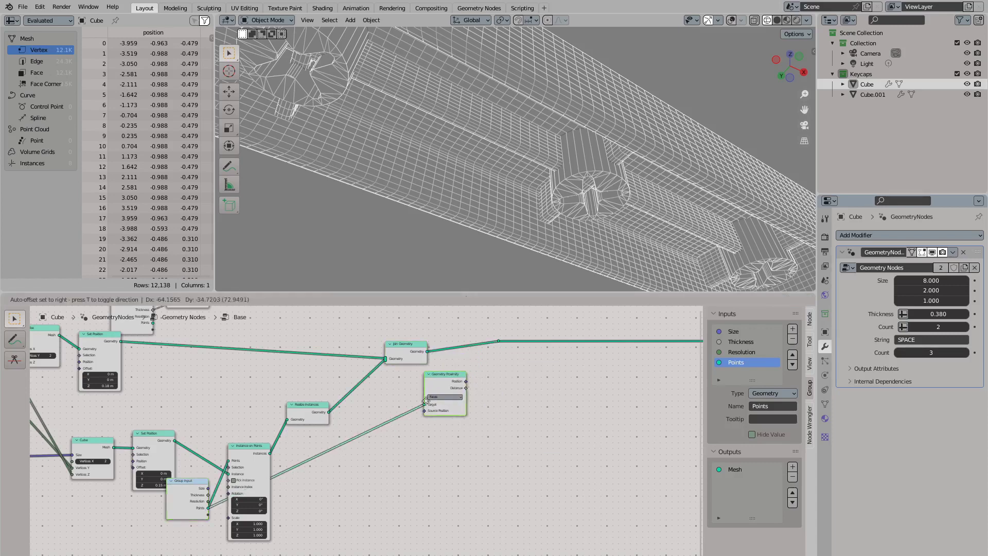
left_click(409, 404)
scroll(418, 400, "up", 1)
Add a Separate XYZ node fed by a new Position node below Geometry Proximity
key("shift+a")
type("separ")
key("Return")
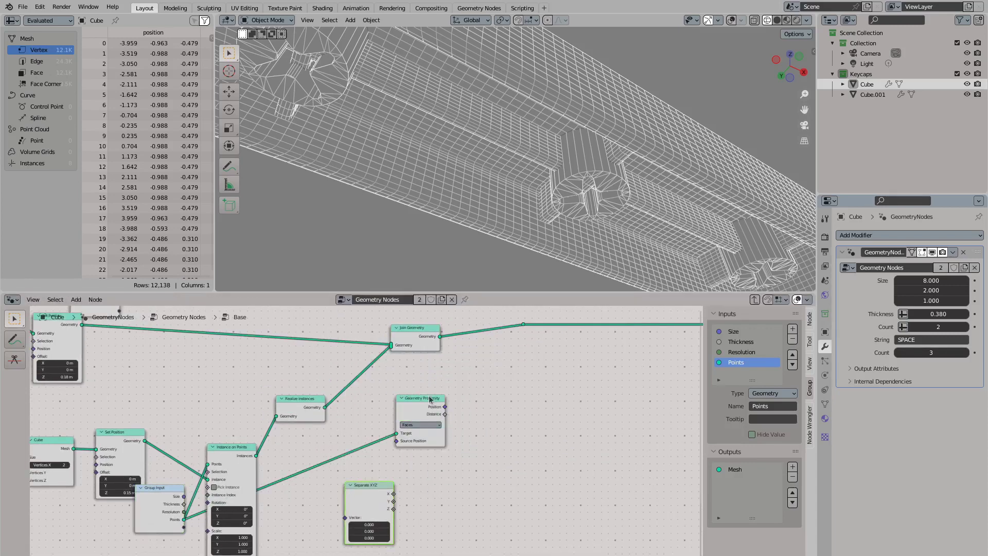
left_click(365, 502)
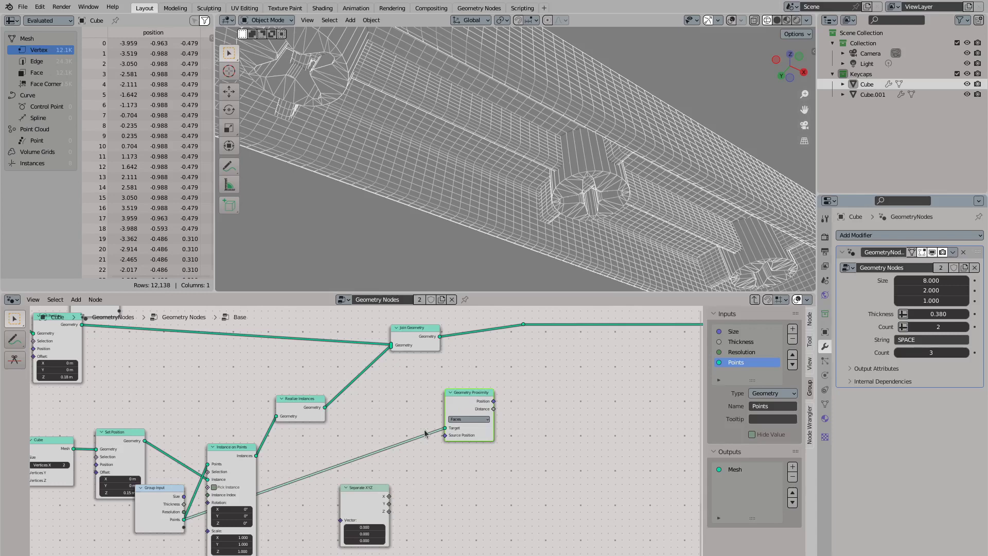
key("shift+a")
type("pos")
key("Return")
left_click(344, 536)
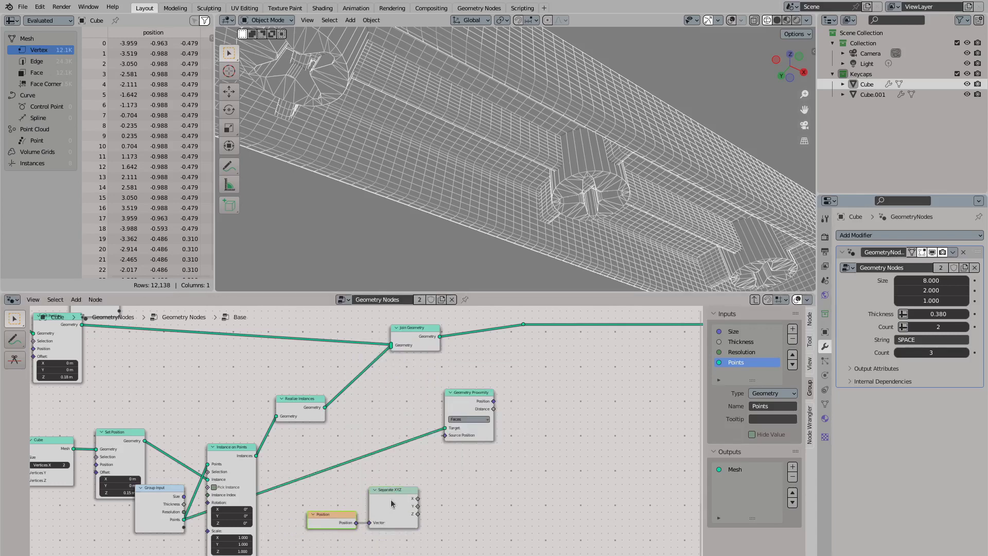
Add a Combine XYZ node taking only X and Y, connect it to Source Position, and set Geometry Proximity to Points
key("shift+a")
type("comb")
key("Return")
left_click(451, 502)
left_click_drag(400, 499, 433, 503)
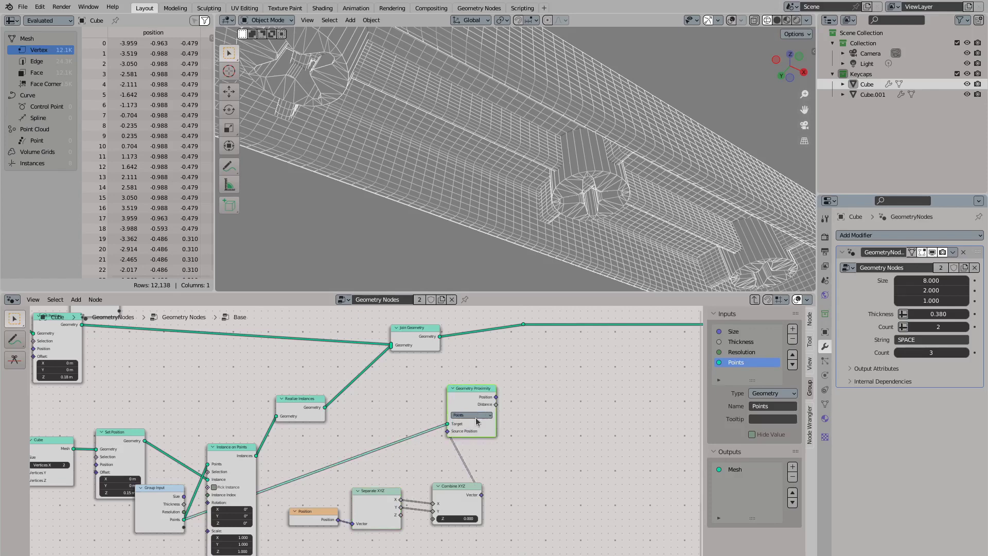
Insert a Delete Geometry node on the link after Join Geometry
middle_click_drag(476, 421, 430, 446)
key("shift+a")
type("dele")
key("Return")
left_click(520, 339)
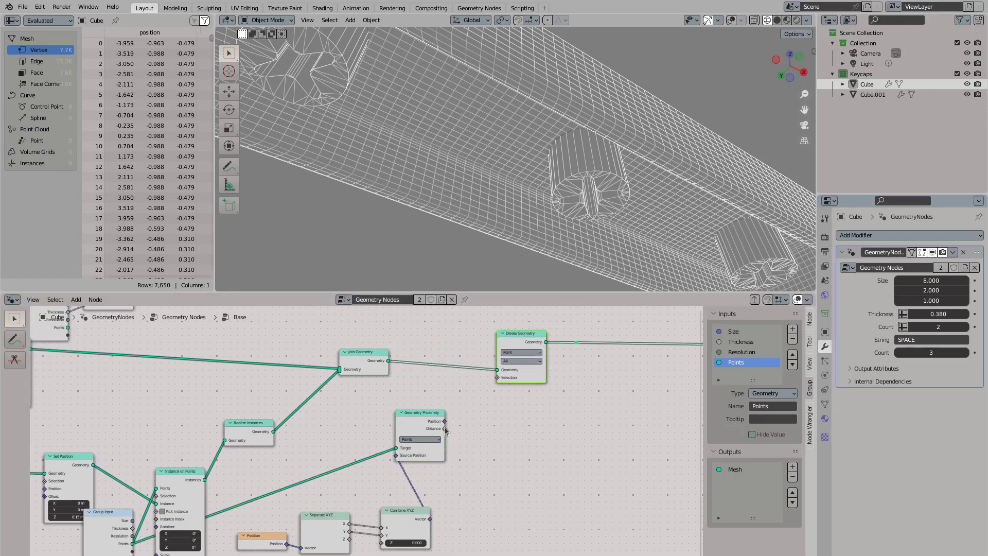
Add a Less Than Compare node from Geometry Proximity's Distance to Delete Geometry's Selection, with B about 0.220
key("shift+a")
type("compare")
key("Return")
left_click(511, 442)
left_click(512, 439)
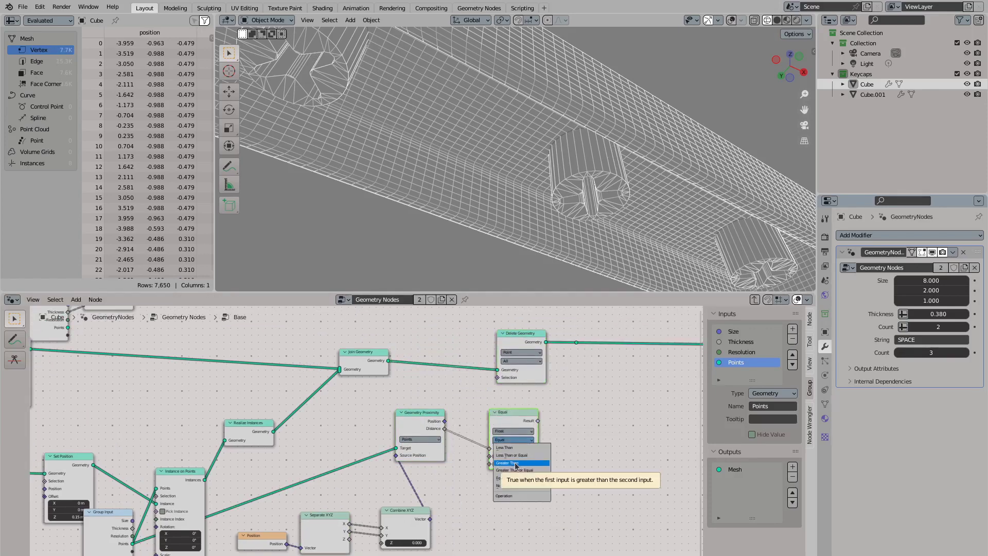
left_click(504, 447)
left_click_drag(538, 421, 497, 377)
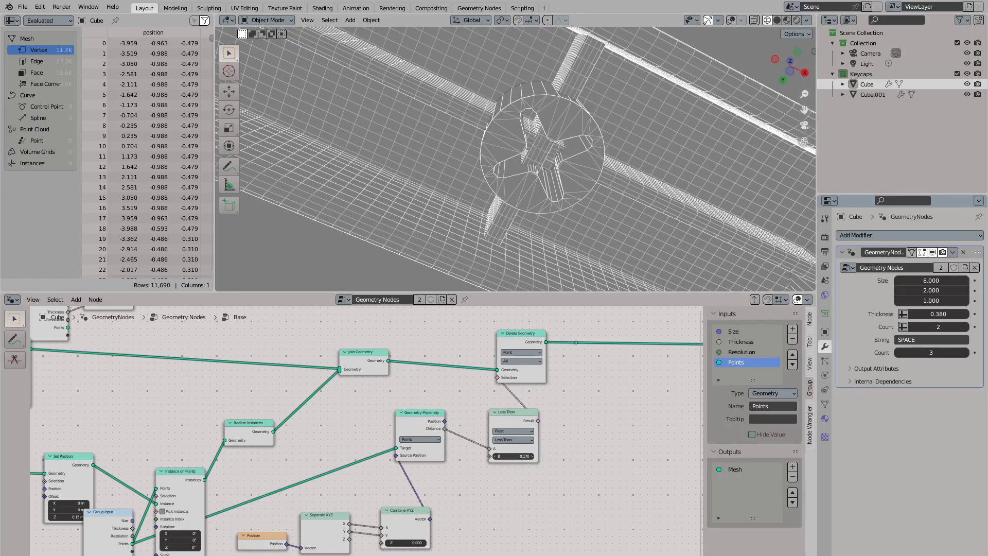
left_click_drag(512, 412, 490, 397)
left_click_drag(523, 333, 551, 324)
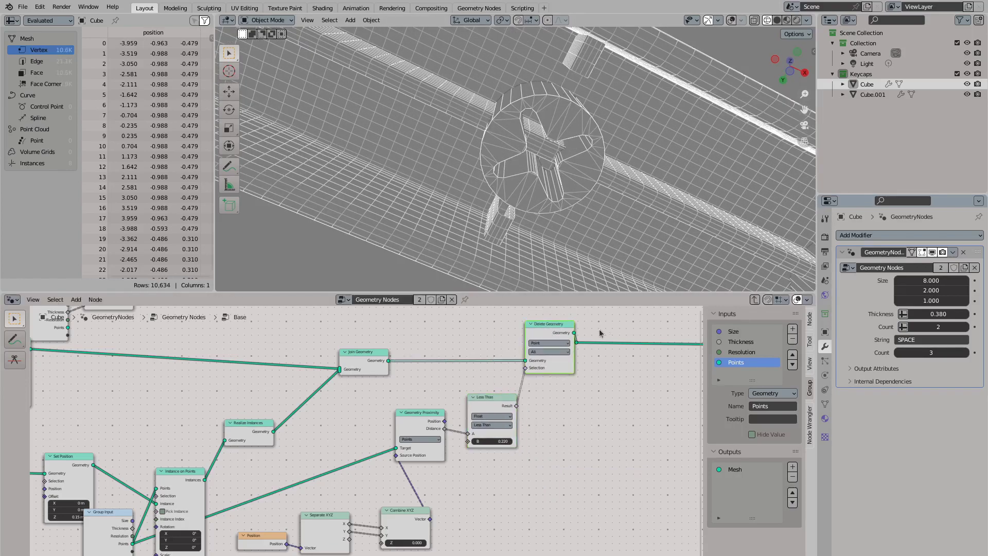
scroll(640, 343, "down", 3)
left_click_drag(438, 441, 445, 440)
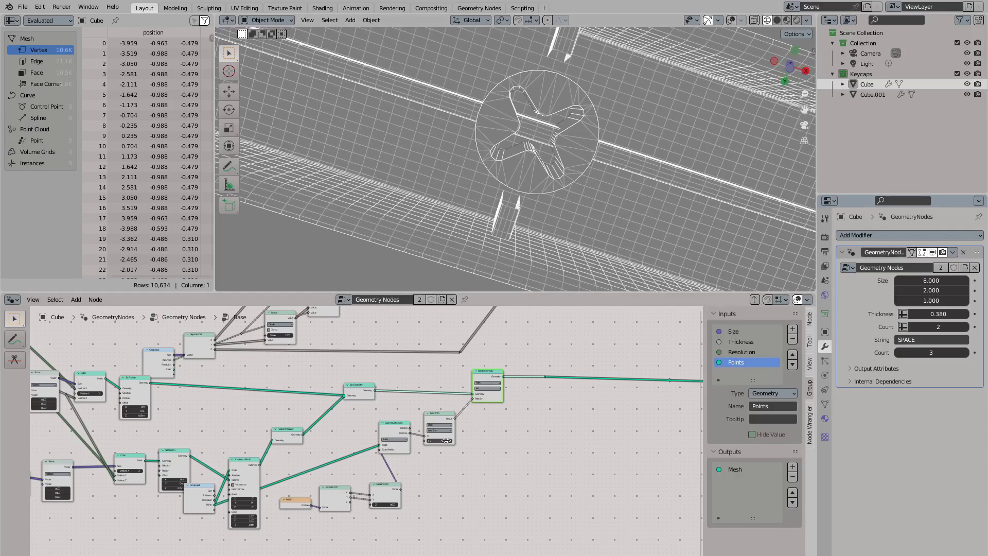
Mute the downstream Set Position, Subdivide Mesh and Subdivision Surface nodes
scroll(496, 401, "up", 6)
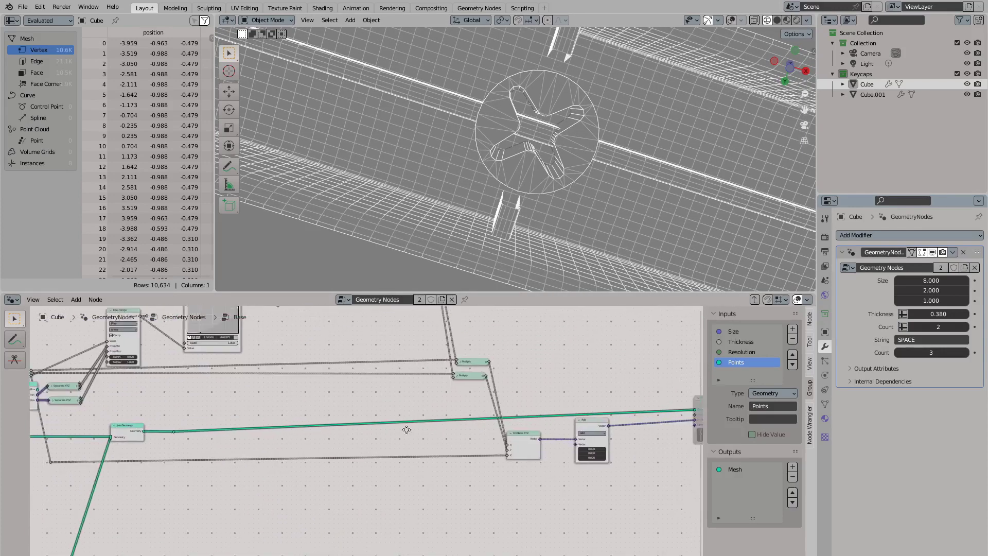
left_click(393, 417)
key("m")
left_click(457, 384)
key("m")
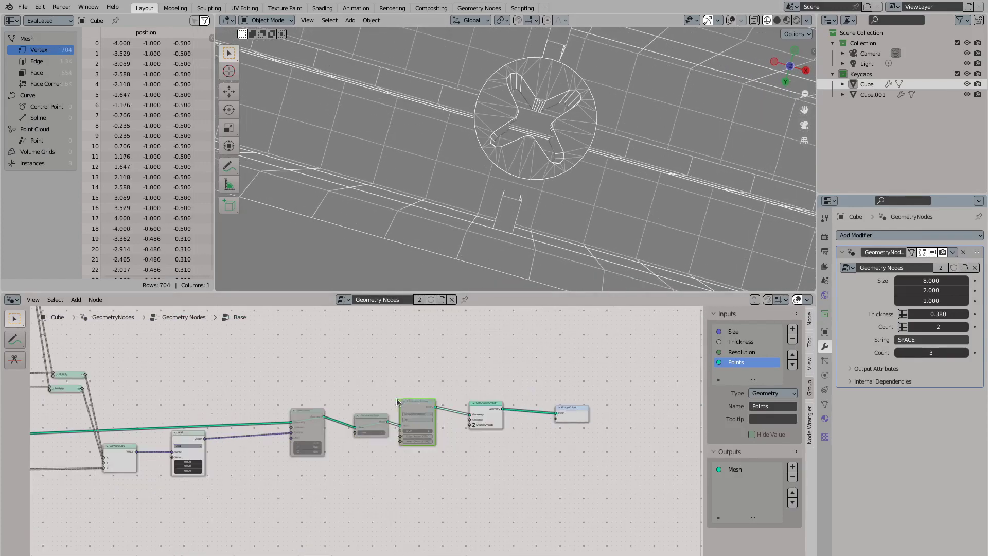
Adjust the Compare node's B to 1.360 and switch it to Not Equal with an Epsilon of 1.061
middle_click_drag(457, 383, 453, 417)
scroll(309, 448, "up", 3)
mouse_move(316, 449)
left_mouse_down()
mouse_move(329, 449)
mouse_move(321, 450)
left_mouse_up()
middle_click_drag(566, 180, 494, 242)
left_click(348, 431)
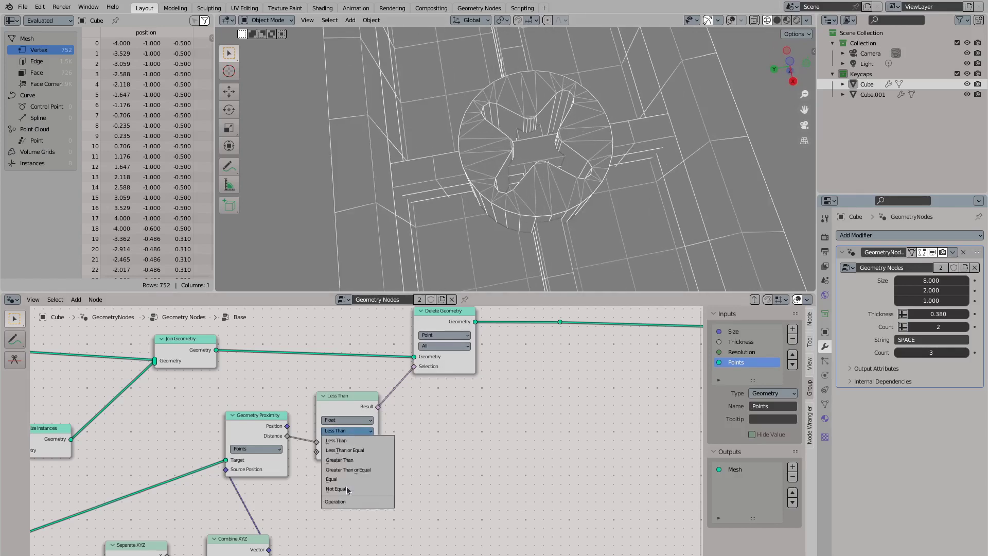
left_click(350, 459)
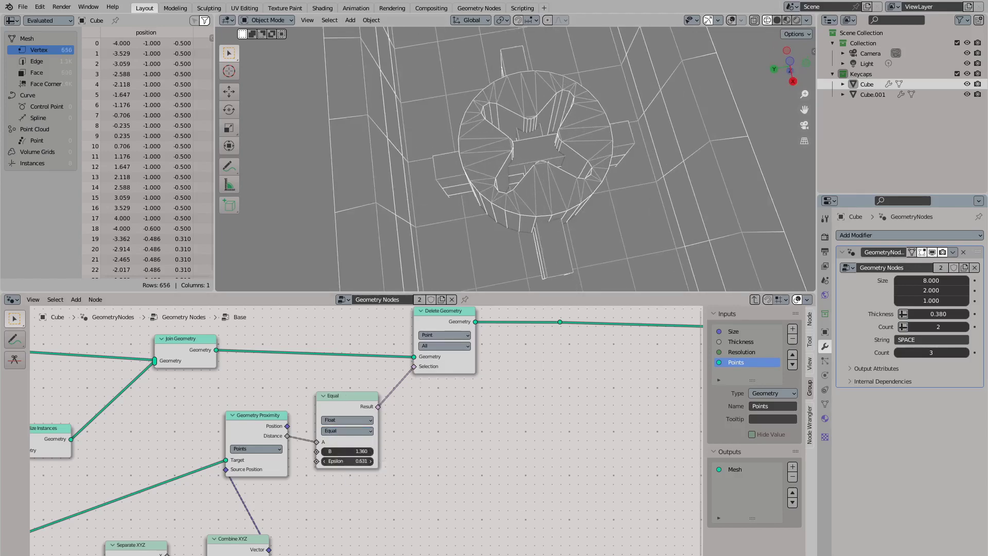
left_click(347, 430)
left_click(348, 500)
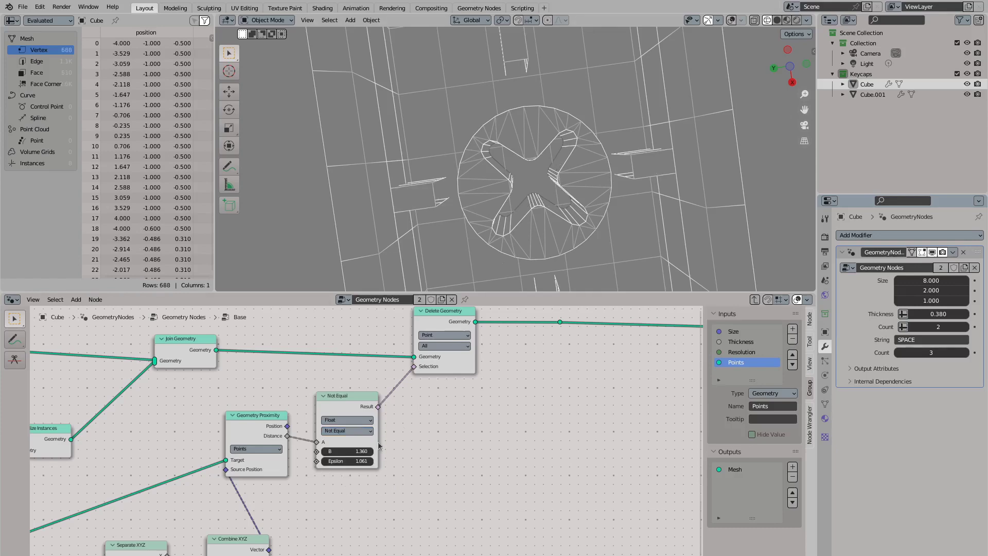
Insert a Subdivide Mesh node between Join Geometry and Delete Geometry
left_click(428, 364)
middle_click_drag(515, 211, 407, 206)
scroll(323, 402, "down", 2)
key("shift+a")
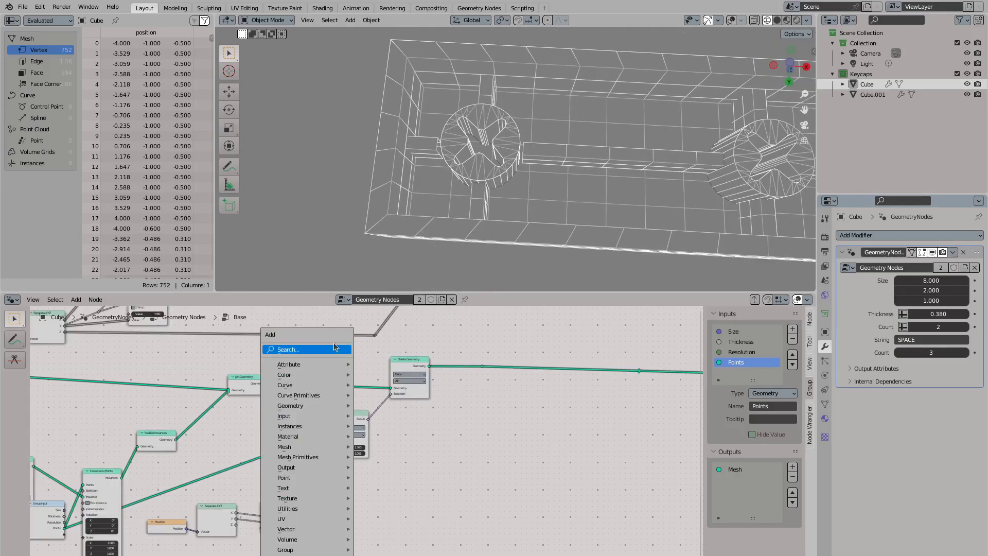
type("subdiv")
key("Return")
left_click(324, 386)
Remove the muted Subdivide Mesh node after Set Position and re-enable Subdivision Surface
middle_click_drag(455, 225, 450, 195)
scroll(476, 401, "down", 2)
scroll(451, 400, "up", 3)
left_click_drag(451, 400, 453, 402)
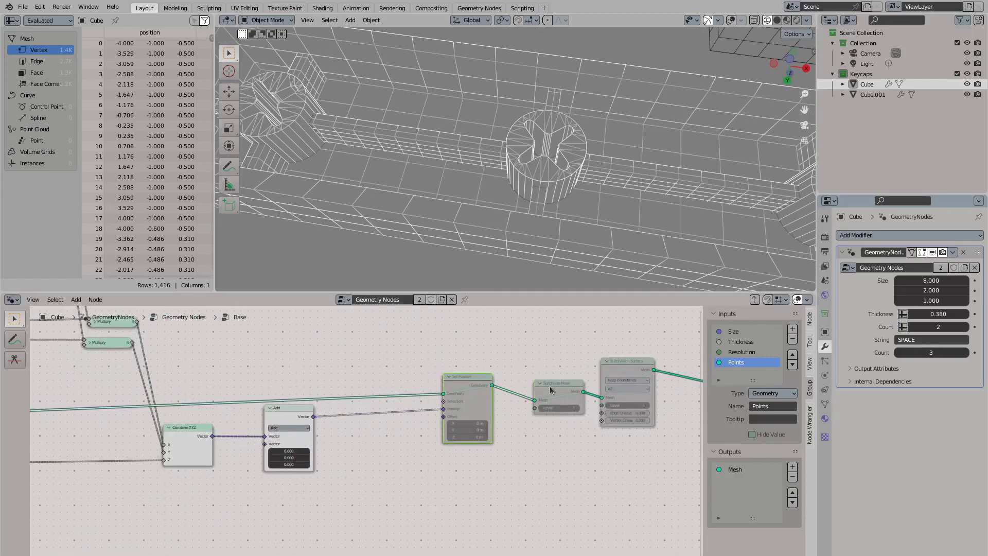
left_click_drag(560, 394, 562, 425, "alt")
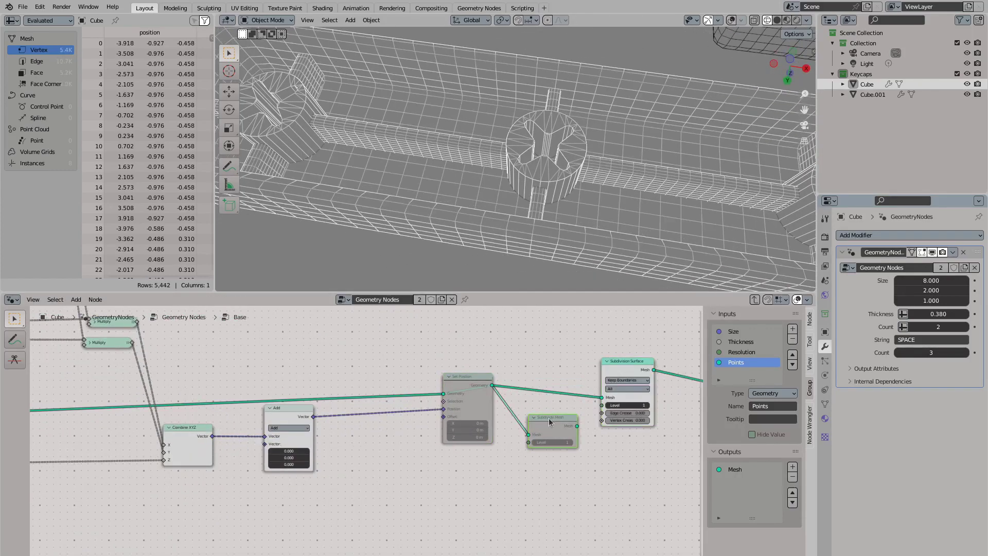
key("x")
Unmute the Set Position node that feeds Subdivision Surface
scroll(478, 247, "down", 5)
middle_click_drag(479, 242, 478, 257)
left_click(462, 381)
key("m")
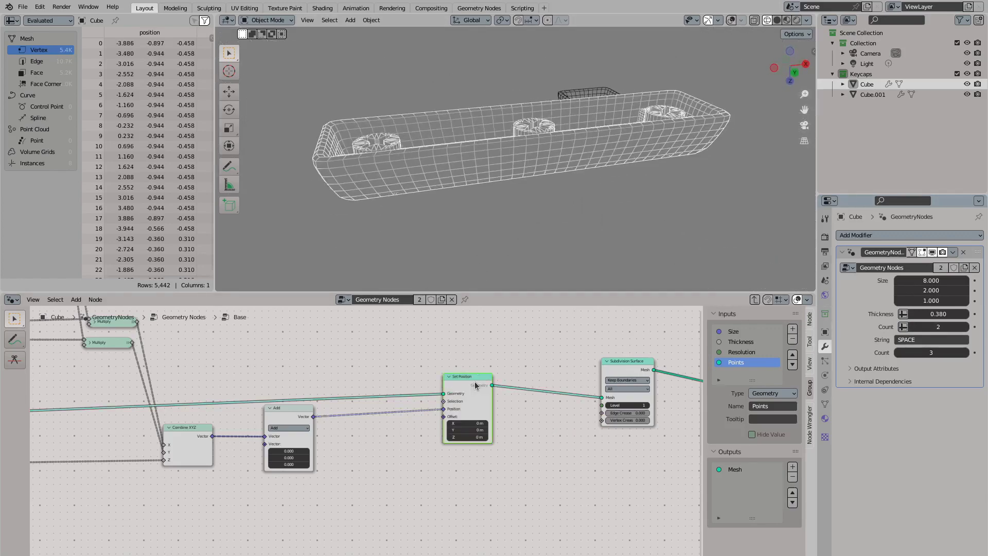
Switch the viewport to solid shading and raise the Subdivision Surface level to 2
mouse_move(515, 154)
middle_mouse_down()
mouse_move(530, 183)
mouse_move(520, 159)
mouse_move(535, 173)
mouse_move(545, 149)
mouse_move(571, 162)
middle_mouse_up()
left_click(777, 19)
left_click(646, 405)
middle_click_drag(515, 216, 536, 189)
scroll(542, 147, "up", 5)
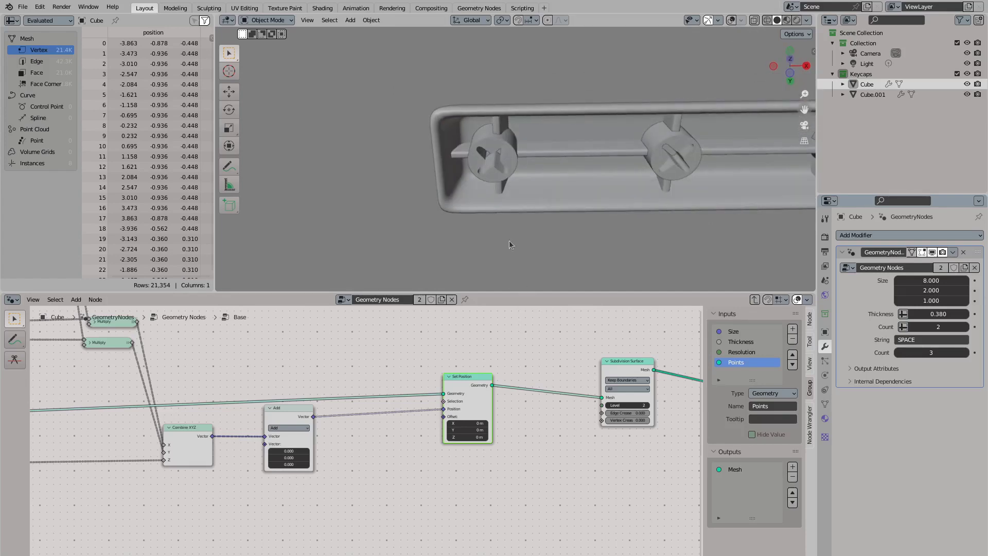
Connect Join Geometry directly to the downstream reroute, bypassing Subdivide Mesh and Delete Geometry
scroll(302, 422, "down", 6)
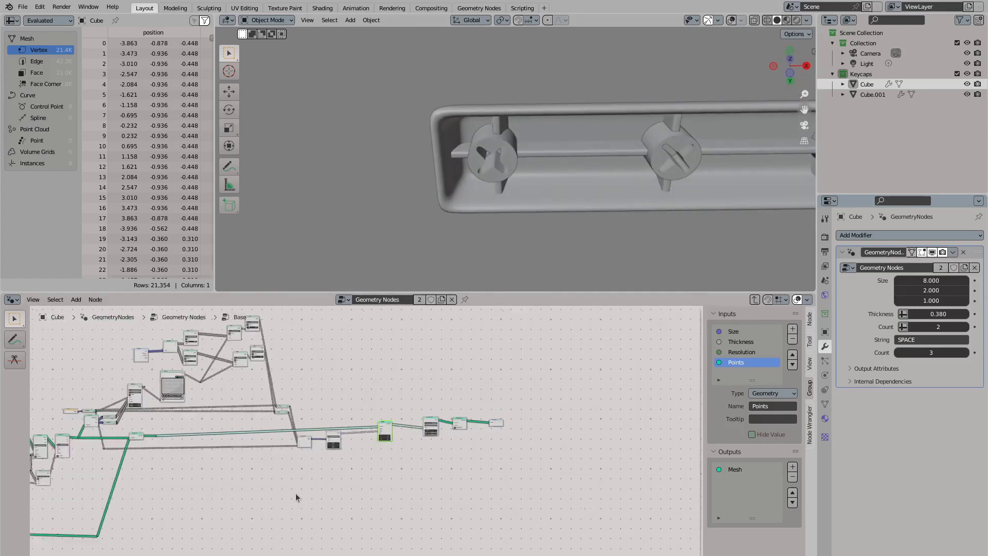
scroll(302, 422, "up", 4)
scroll(302, 422, "right", 5, "ctrl")
middle_click_drag(468, 242, 447, 259)
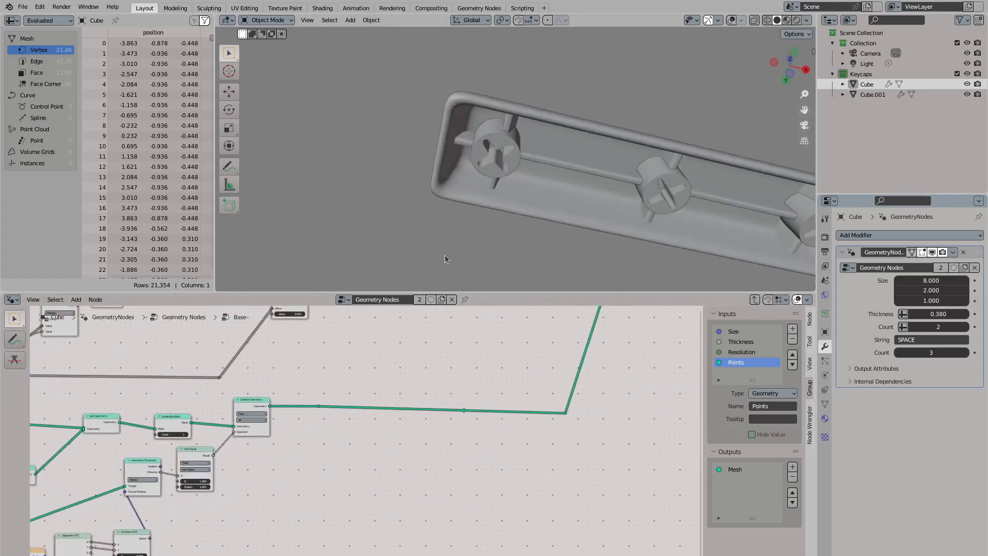
left_click(120, 426, "ctrl+shift")
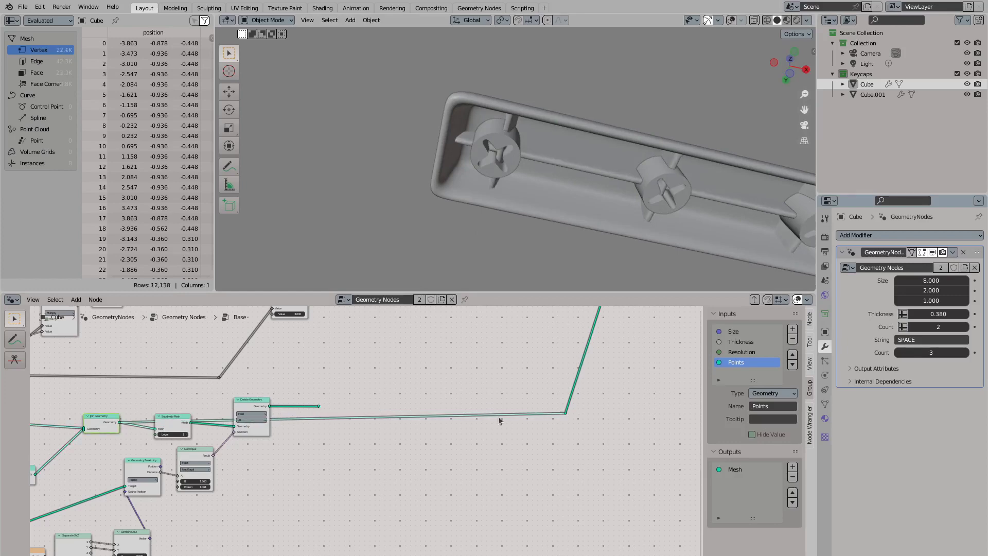
Insert a Realize Instances node between Instance on Points and Join Geometry in the Base group
middle_click_drag(287, 418, 506, 371)
left_click(215, 498, "ctrl+shift")
left_click_drag(214, 497, 251, 384)
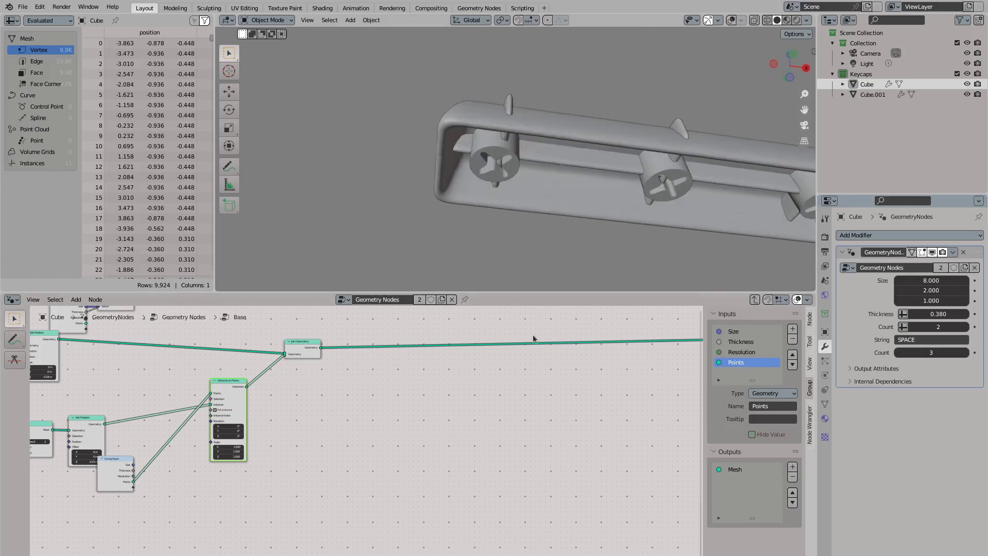
scroll(463, 411, "down", 5)
scroll(265, 447, "up", 6)
key("shift+a")
type("realize")
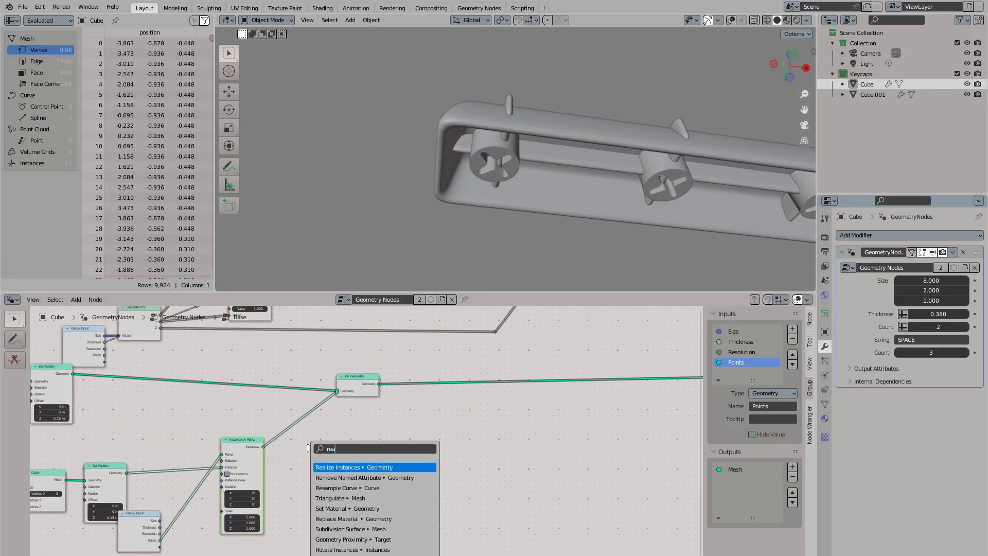
key("Return")
left_click(312, 431)
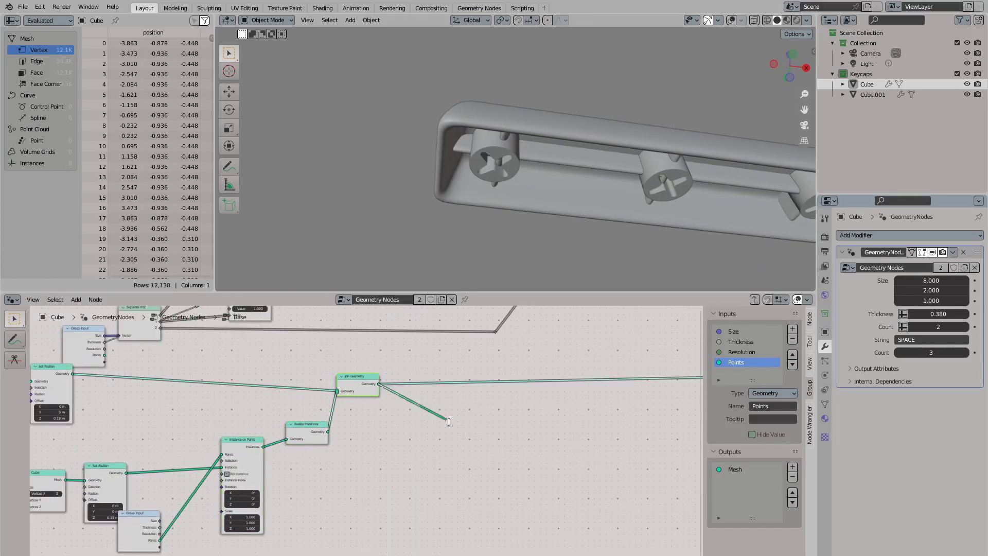
Insert a Subdivide Mesh node after the Join Geometry that merges the rib meshes
left_click_drag(448, 421, 448, 420)
type("subdi")
key("Return")
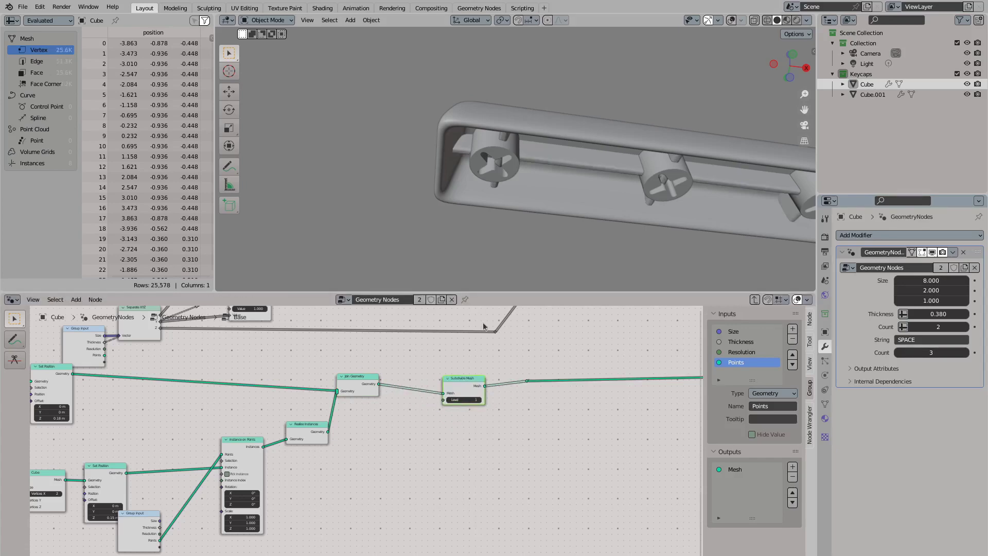
Open the Inner Structure group for editing and add a Cylinder mesh node
middle_click_drag(464, 170, 490, 164)
key("Tab")
left_click(412, 371)
key("Tab")
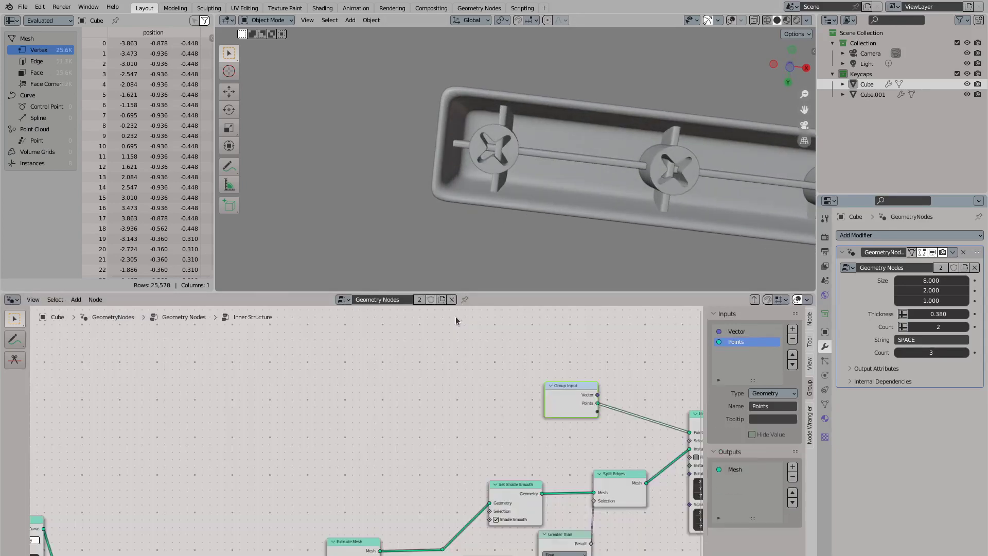
left_click(552, 541)
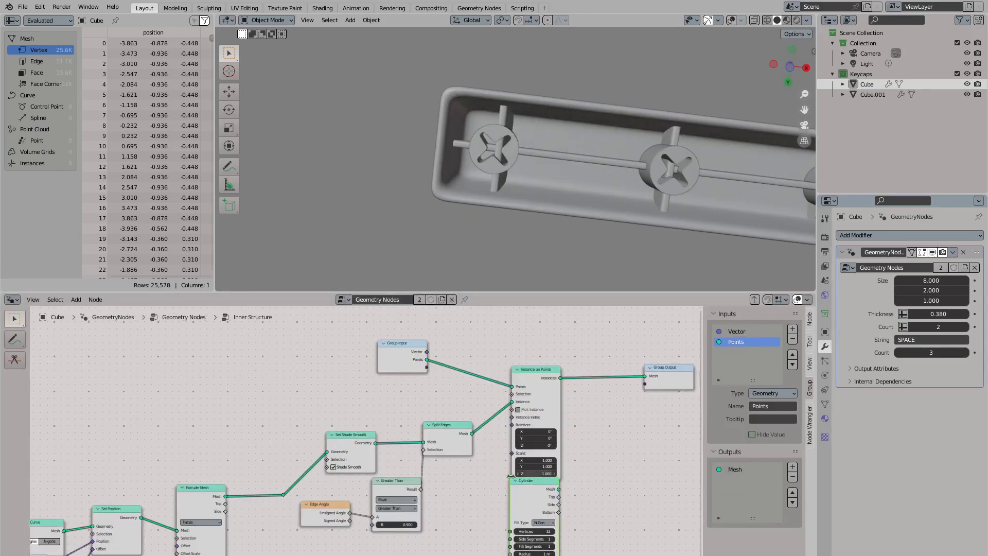
middle_click_drag(693, 383, 543, 372)
scroll(556, 391, "down", 2)
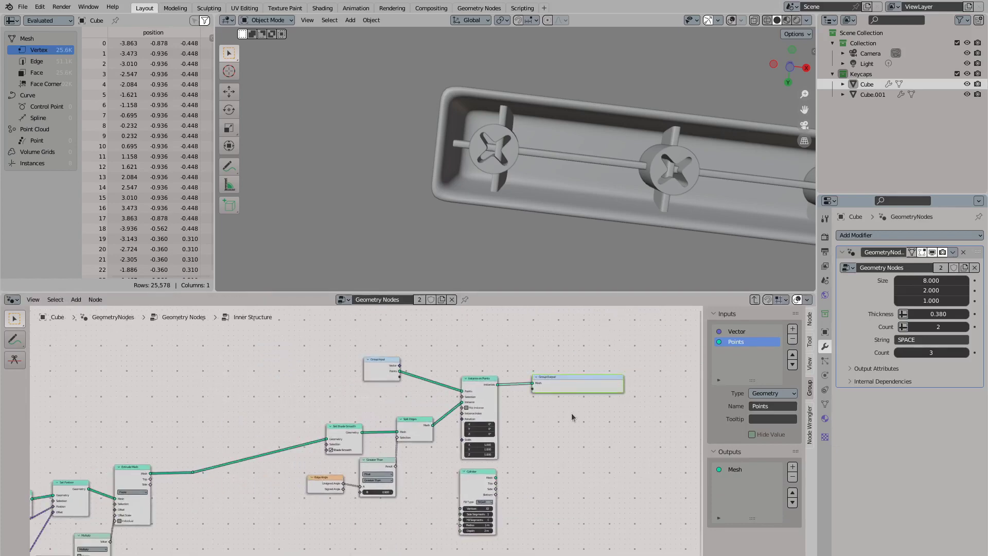
scroll(666, 393, "right", 3, "ctrl")
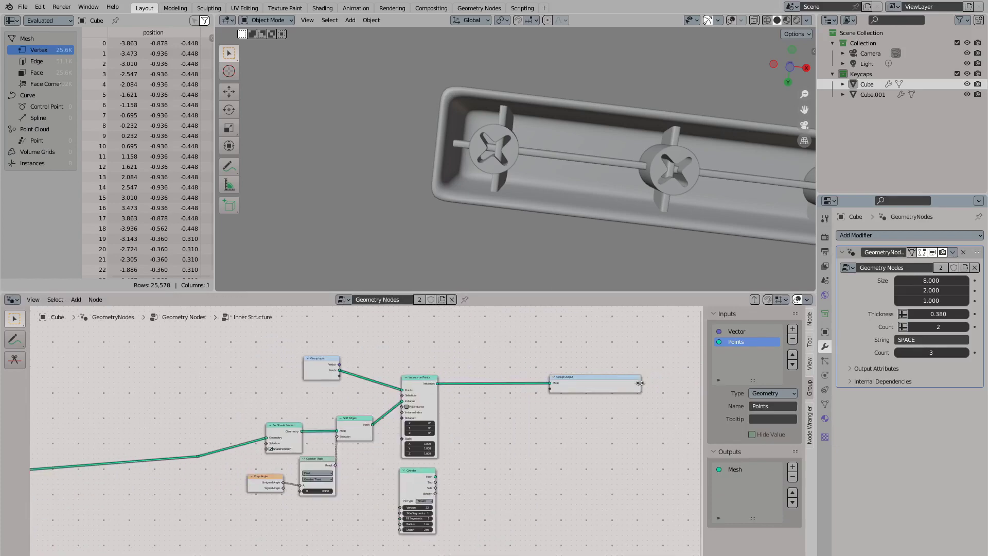
scroll(640, 383, "up", 1)
middle_click_drag(77, 438, 350, 363)
key("shift+a")
type("join")
key("Return")
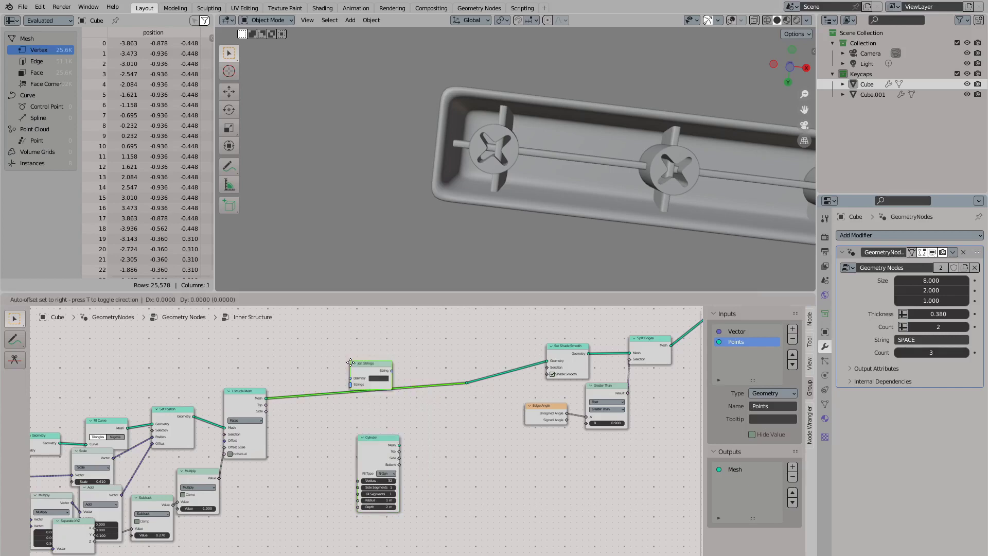
key("Escape")
Insert a Join Geometry node after Extrude Mesh and connect the Cylinder's mesh to it
key("shift+a")
type("join")
key("Return")
left_click(409, 376)
left_click_drag(378, 437, 311, 440)
left_click_drag(332, 448, 390, 384)
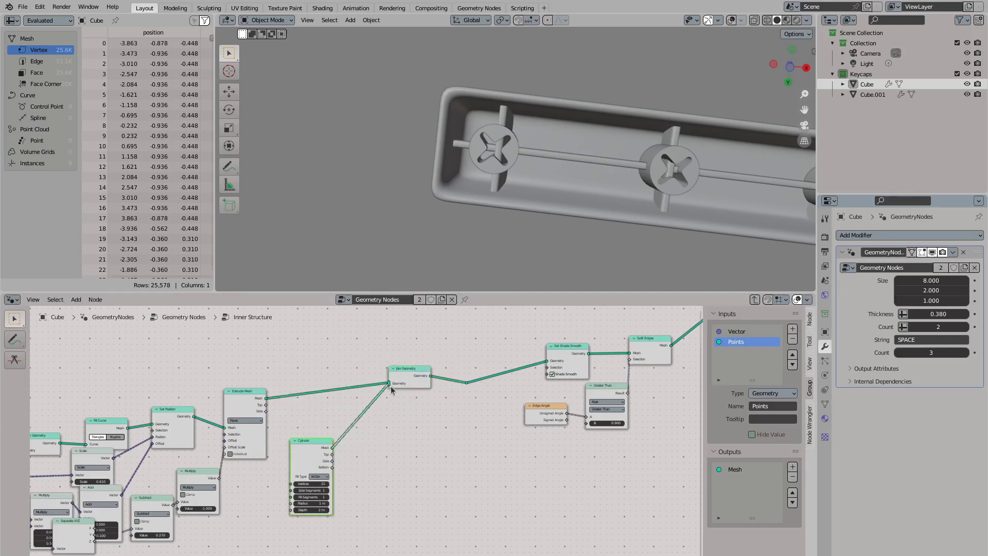
Set the Cylinder's radius to 0.36 m and its depth to 0.22 m
left_click_drag(309, 441, 327, 408)
scroll(350, 441, "up", 2)
mouse_move(315, 493)
left_mouse_down()
mouse_move(276, 493)
mouse_move(311, 504)
left_mouse_up()
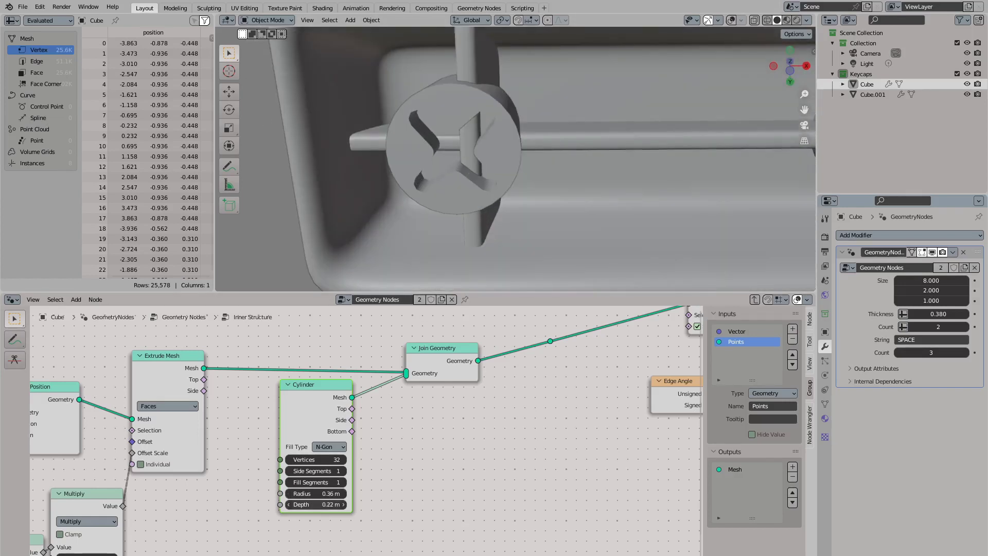
Delete the Cylinder node and link Extrude Mesh directly to Set Shade Smooth, bypassing Join Geometry
middle_click_drag(516, 233, 486, 310)
scroll(499, 233, "up", 2)
scroll(327, 381, "down", 2)
scroll(327, 380, "right", 2, "ctrl")
key("x")
scroll(502, 221, "up", 2)
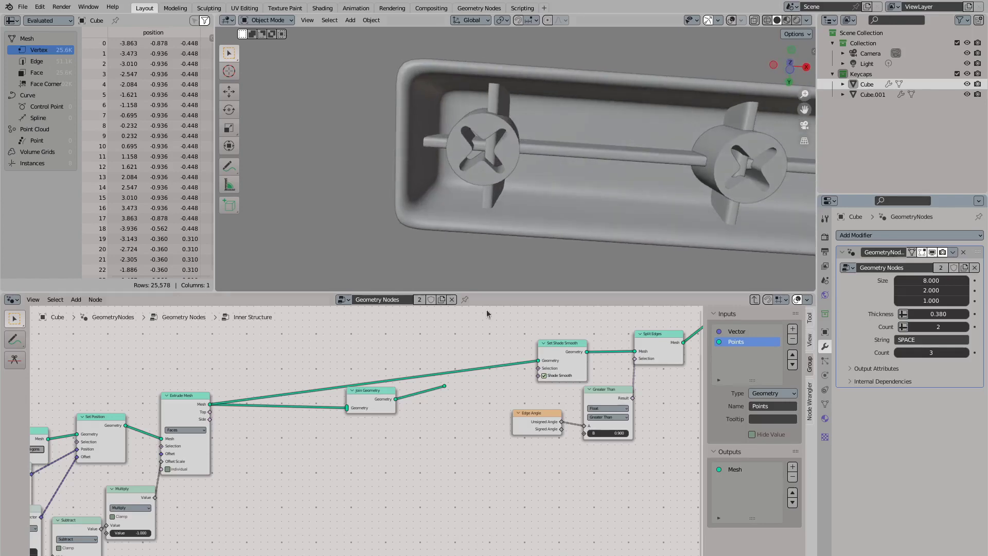
Return to the Base group and add a Group Input node above the Set Position that feeds Subdivision Surface
scroll(463, 371, "down", 1)
key("Tab")
scroll(391, 419, "up", 2)
key("Tab")
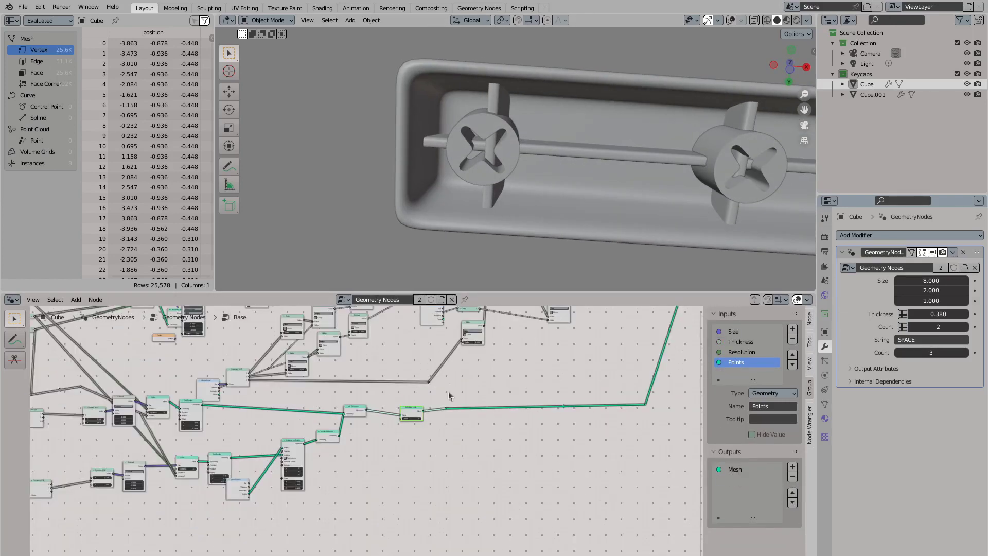
key("shift+a")
type("group i")
key("Return")
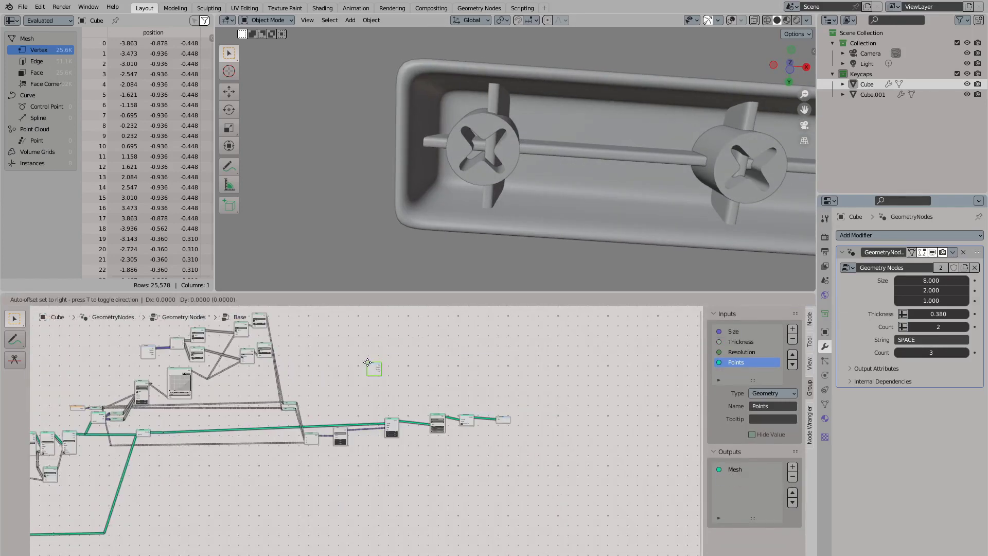
scroll(353, 404, "up", 2)
scroll(308, 443, "up", 1)
left_click(294, 457)
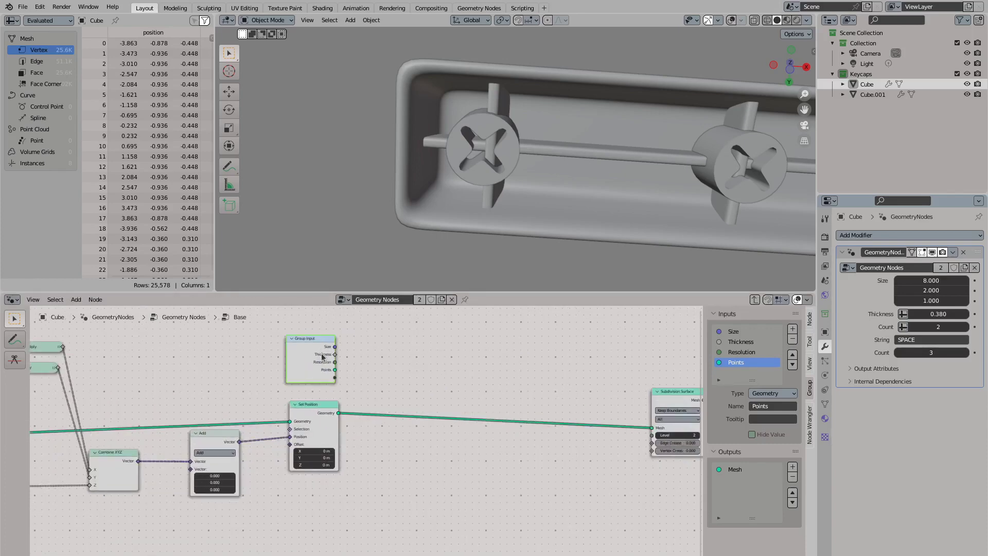
Try a Delete Geometry node between Set Position and Subdivision Surface, and remove it again
key("shift+a")
type("delete geo")
key("Return")
left_click(438, 393)
scroll(437, 396, "up", 3)
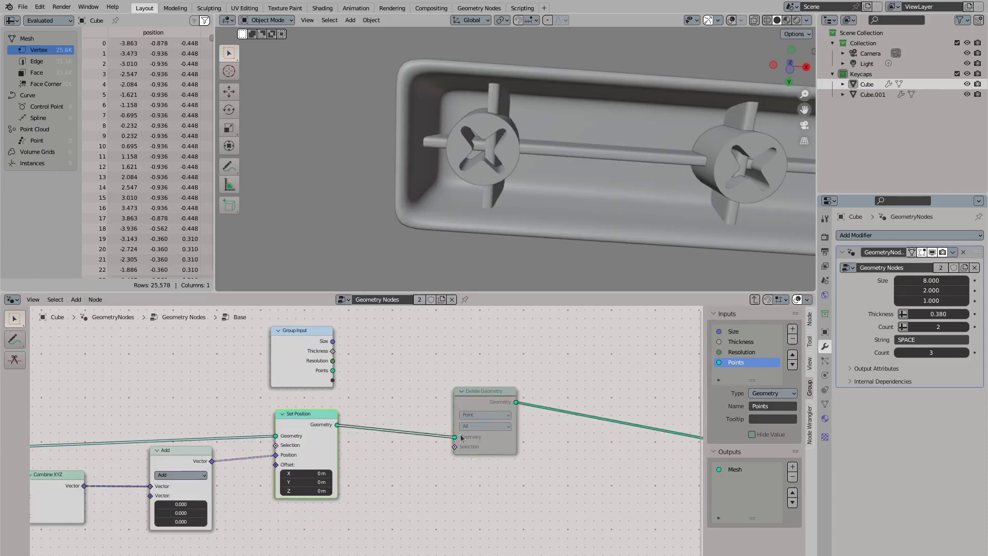
scroll(346, 432, "down", 2)
key("ctrl+x")
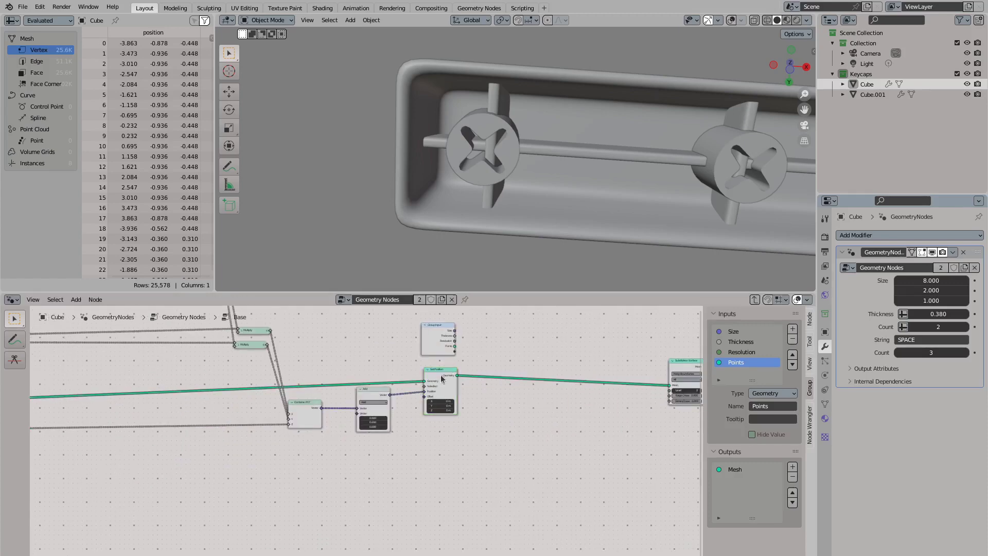
Duplicate the Set Position node below the original and feed it the rib geometry from the lower reroute
key("shift+d")
left_click(441, 436)
key("ctrl+space")
left_click_drag(152, 452, 709, 283)
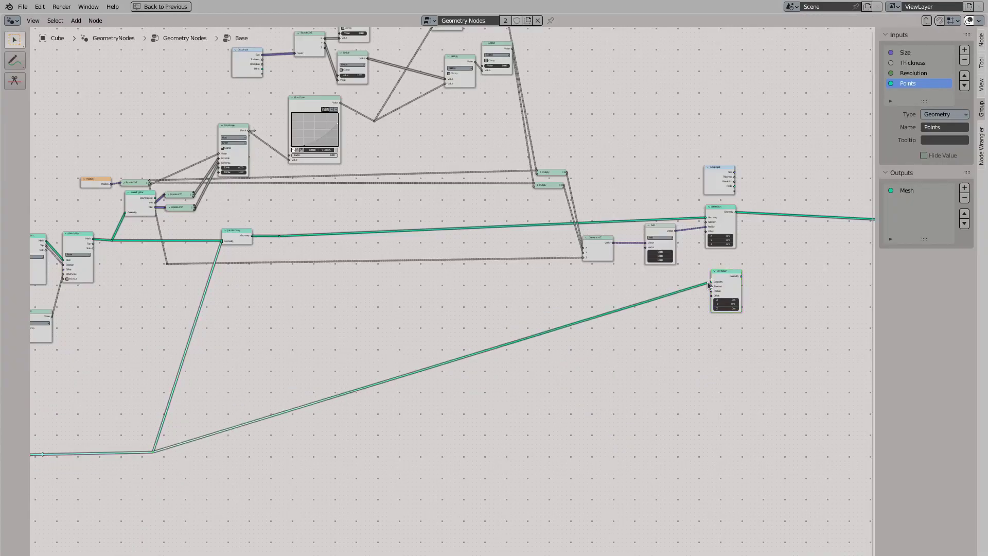
scroll(290, 244, "up", 1)
middle_click_drag(290, 244, 56, 290)
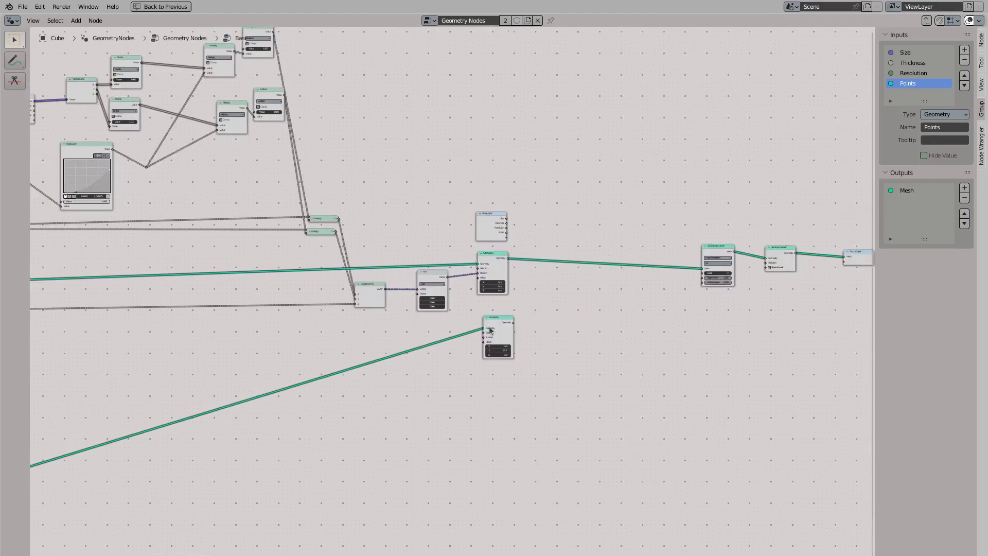
Join both Set Position outputs ahead of Subdivision Surface and drive the duplicate's position with the Add vector
key("shift+a")
type("join")
key("Return")
left_click_drag(607, 302, 566, 326)
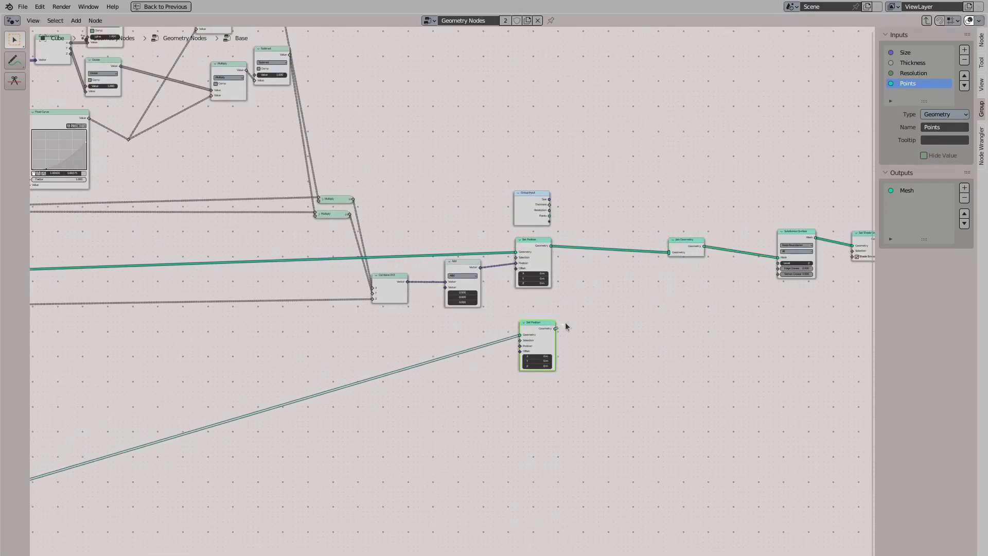
key("ctrl+space")
scroll(489, 453, "up", 2)
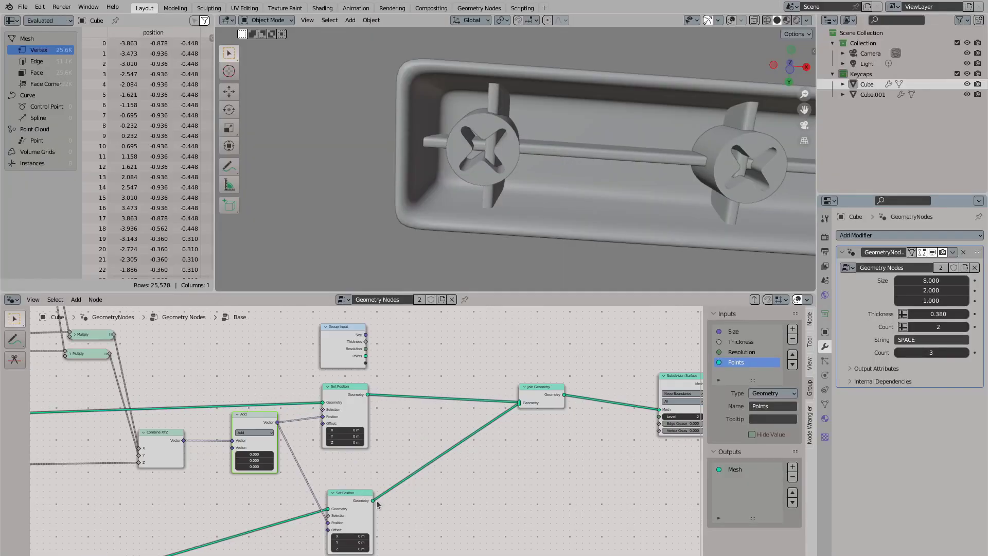
Place a Delete Geometry node between the lower Set Position and Join Geometry
left_click_drag(449, 488, 518, 402)
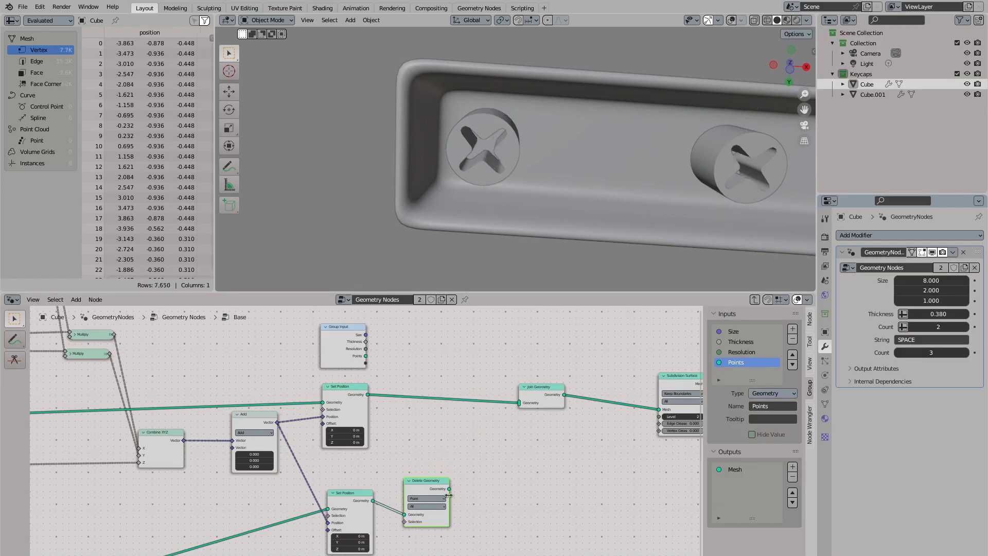
left_click_drag(427, 480, 469, 451)
Add a Group Input below the lower Set Position and connect its Points to a new Geometry Proximity node's target
key("shift+a")
left_click(437, 443)
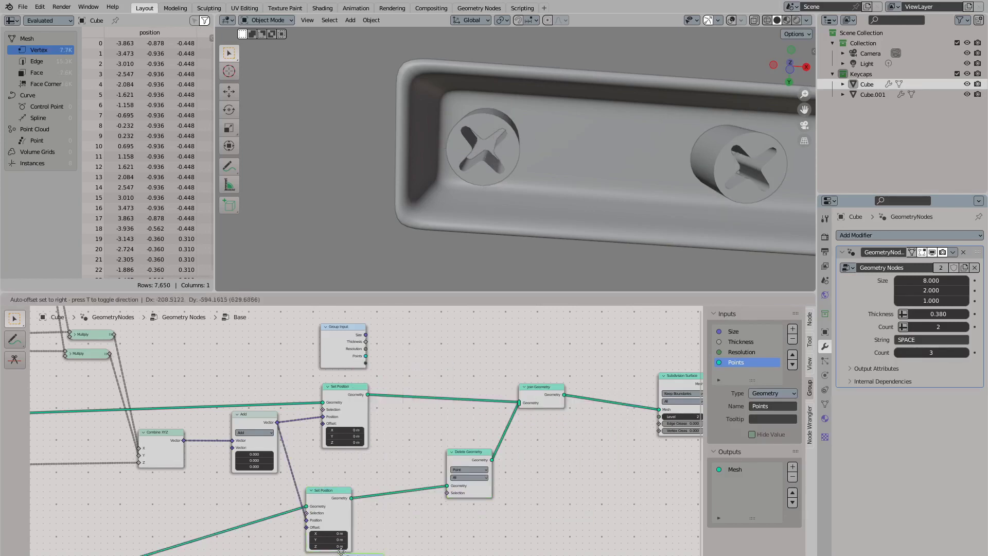
left_click(360, 520)
left_click_drag(381, 531, 454, 518)
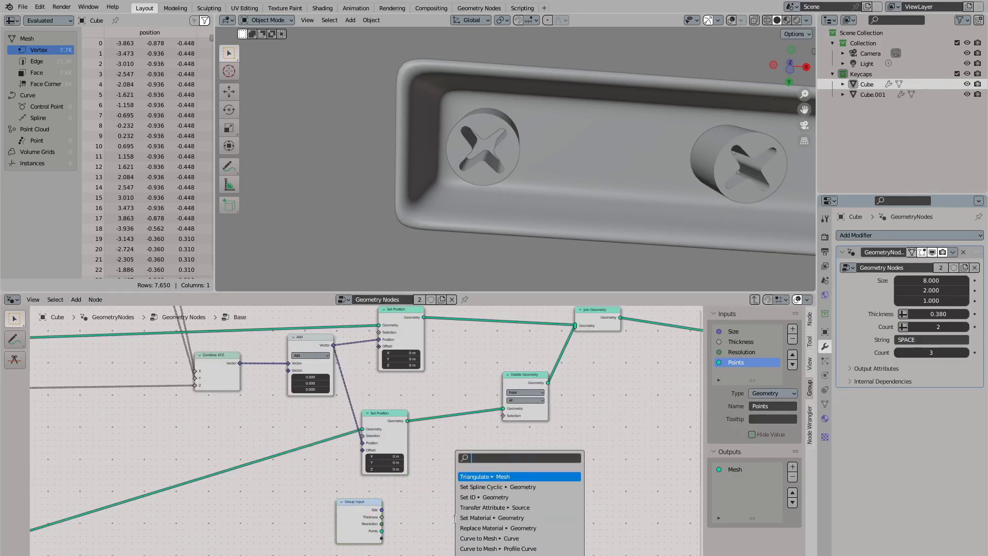
type("y prox")
key("Return")
middle_click_drag(453, 515, 442, 455)
Feed a Position node through a vector Multiply of 1, 1, 0 into Geometry Proximity's source position
key("shift+a")
type("position")
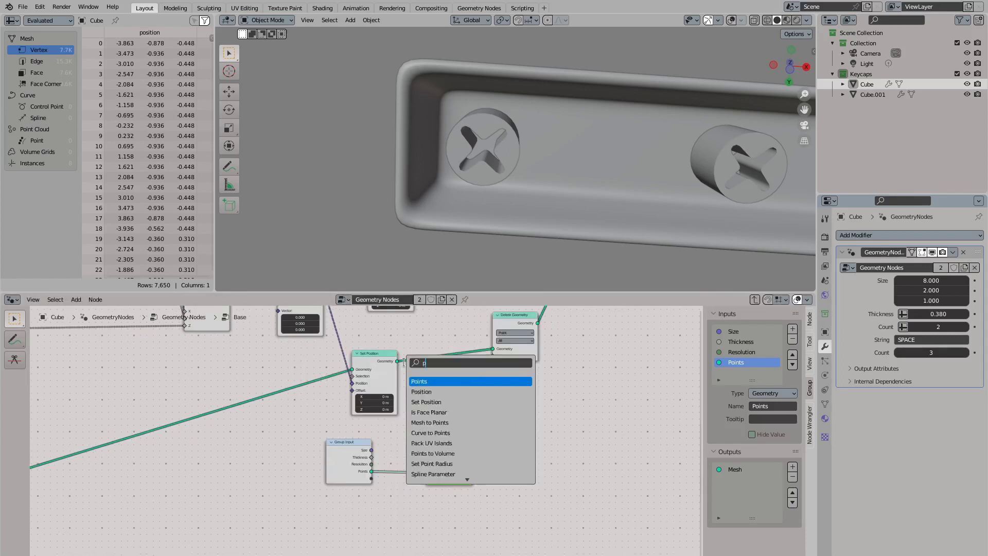
key("Return")
left_click(319, 521)
left_click_drag(311, 508, 367, 450)
key("Return")
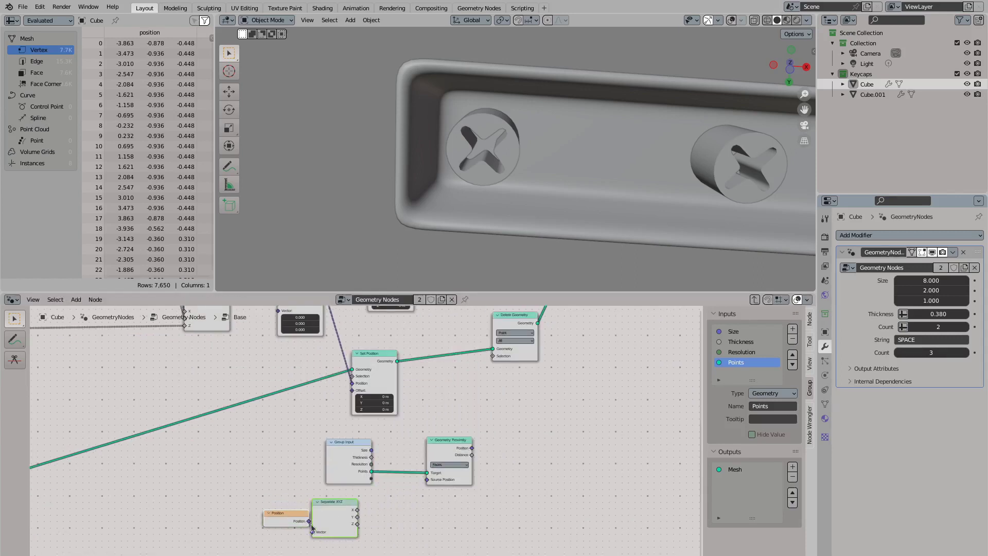
left_click_drag(251, 535, 319, 512)
type("scale")
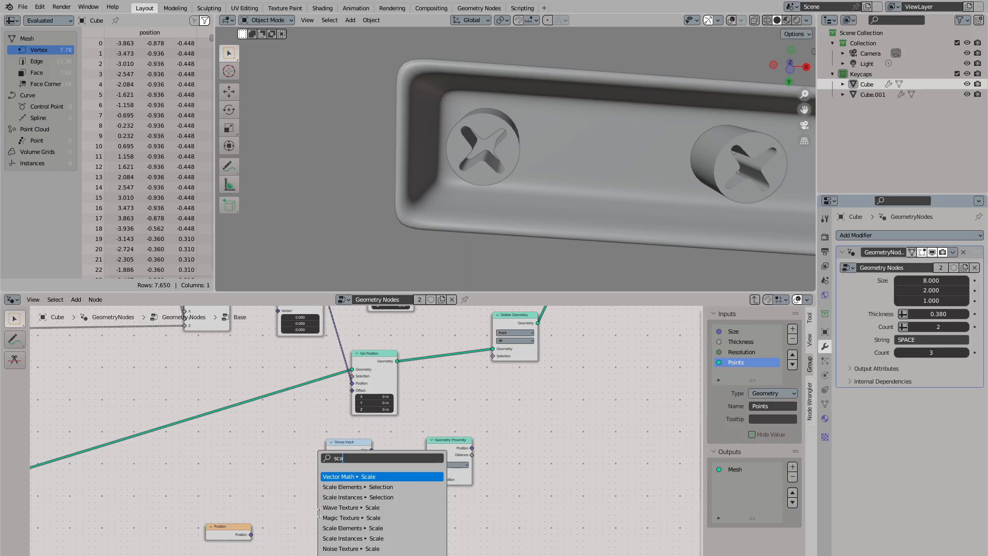
key("Return")
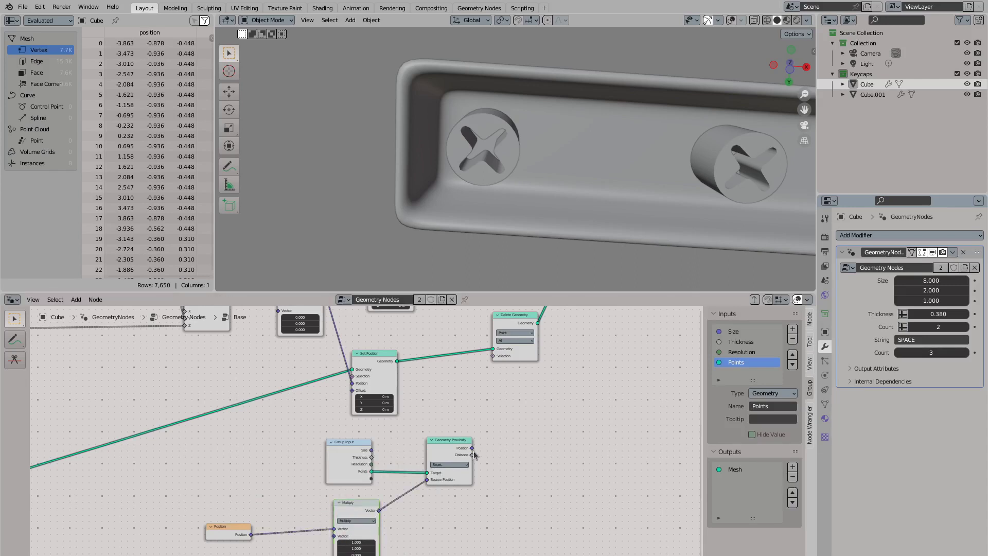
Compare the proximity distance with an Equal node and connect its result to Delete Geometry's selection
left_click_drag(473, 454, 521, 435)
type("compare e")
key("Return")
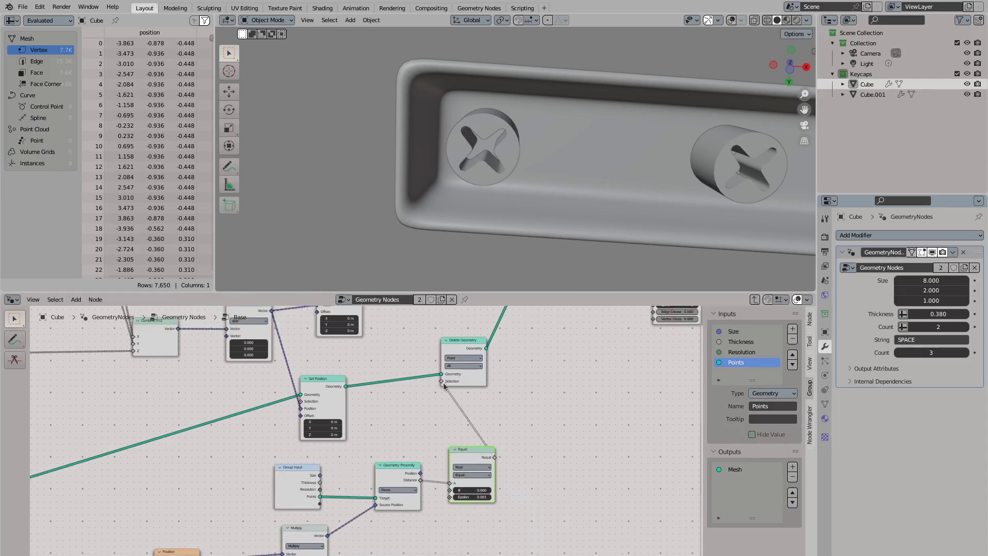
middle_click_drag(443, 386, 315, 442)
Set Geometry Proximity to Points and the Equal node's B value to 0.02
mouse_move(342, 545)
left_mouse_down()
mouse_move(358, 546)
mouse_move(346, 544)
left_mouse_up()
scroll(386, 499, "up", 2)
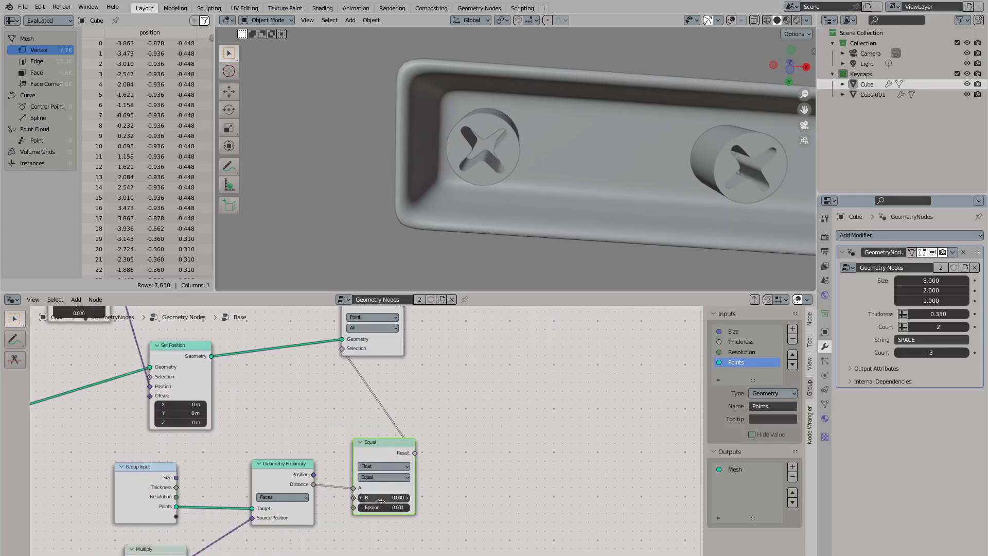
left_click_drag(380, 501, 382, 501)
scroll(474, 243, "up", 2)
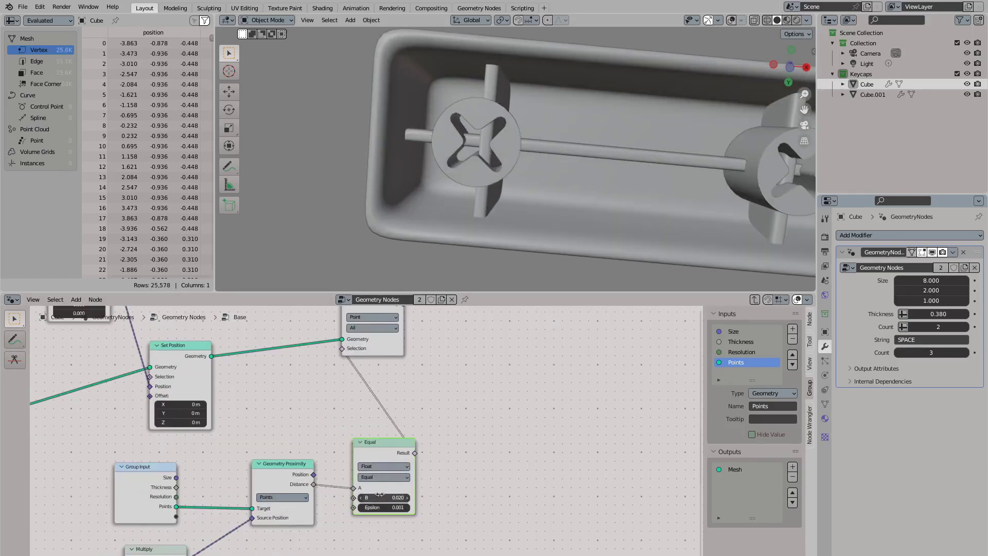
Change the comparison to Less Than or Equal and make Delete Geometry work on faces
left_click(385, 481)
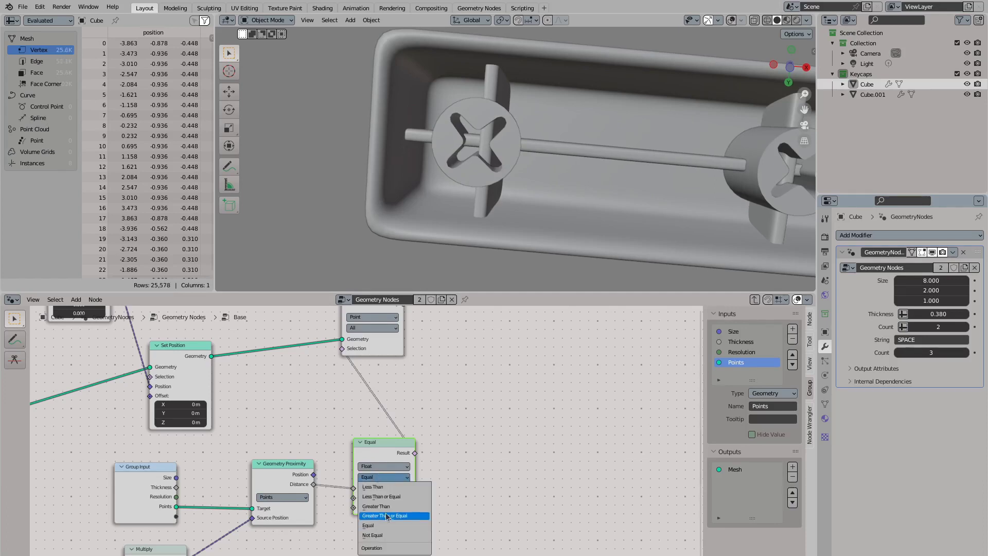
left_click(385, 517)
left_click(386, 480)
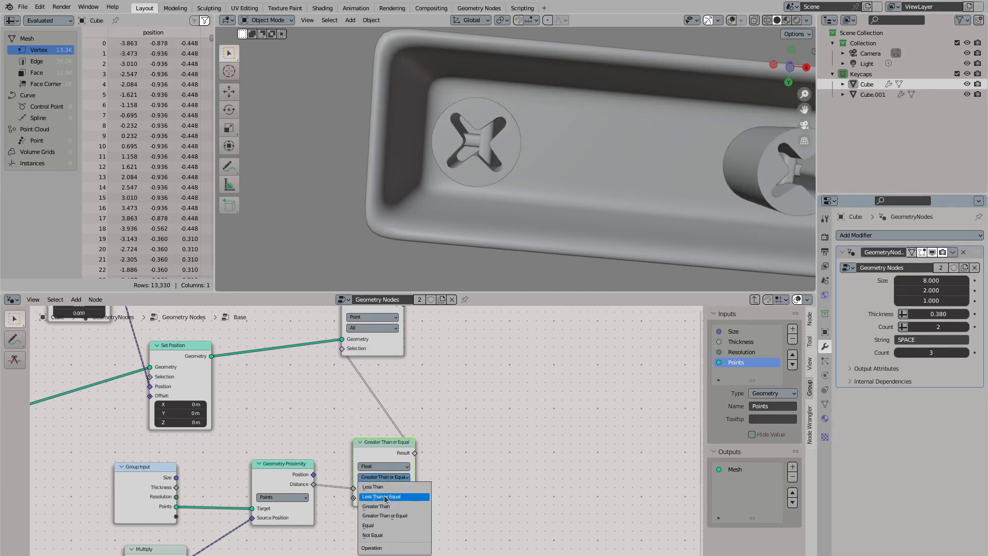
left_click(385, 498)
left_click(372, 316)
left_click(372, 339)
Set the Less Than or Equal node's B threshold to 0.38
middle_click_drag(401, 242, 418, 267)
key("ctrl+v")
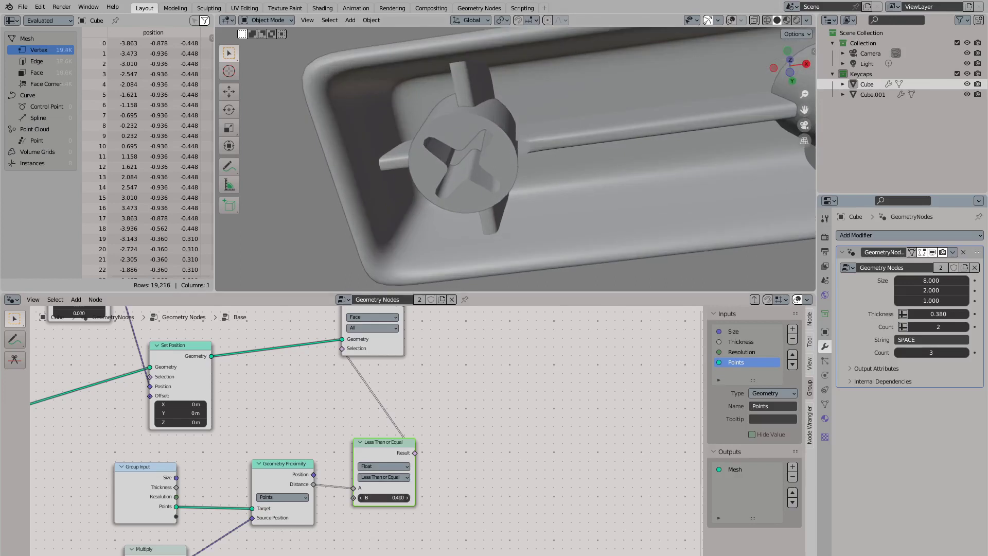
middle_click_drag(525, 146, 364, 438)
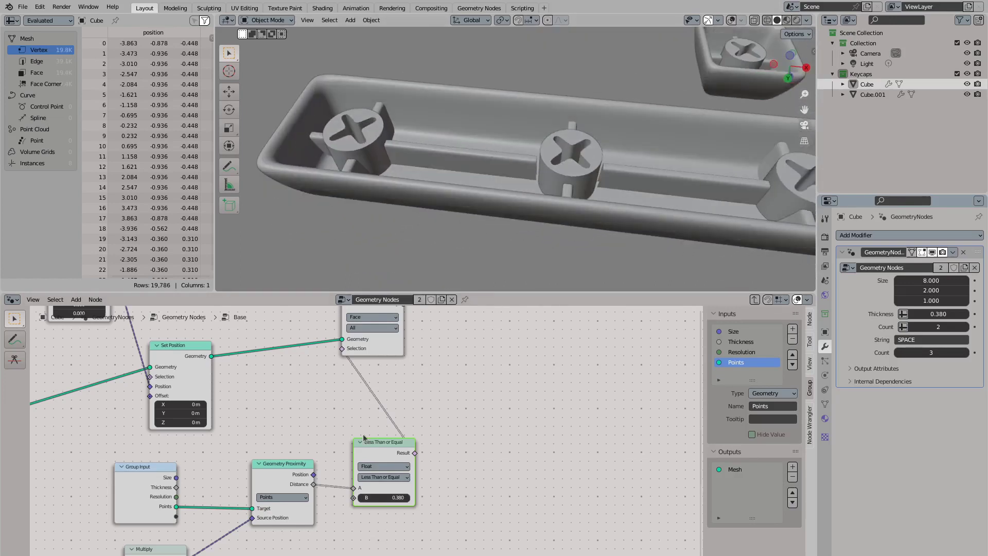
Insert a Subdivide Mesh node between Join Geometry and Subdivision Surface and preview the keycap in material shading
left_click(360, 497)
middle_click_drag(494, 134, 509, 196)
key("Home")
scroll(417, 363, "up", 2)
key("shift+a")
type("subdiv")
key("Return")
left_click(445, 419)
left_click(787, 20)
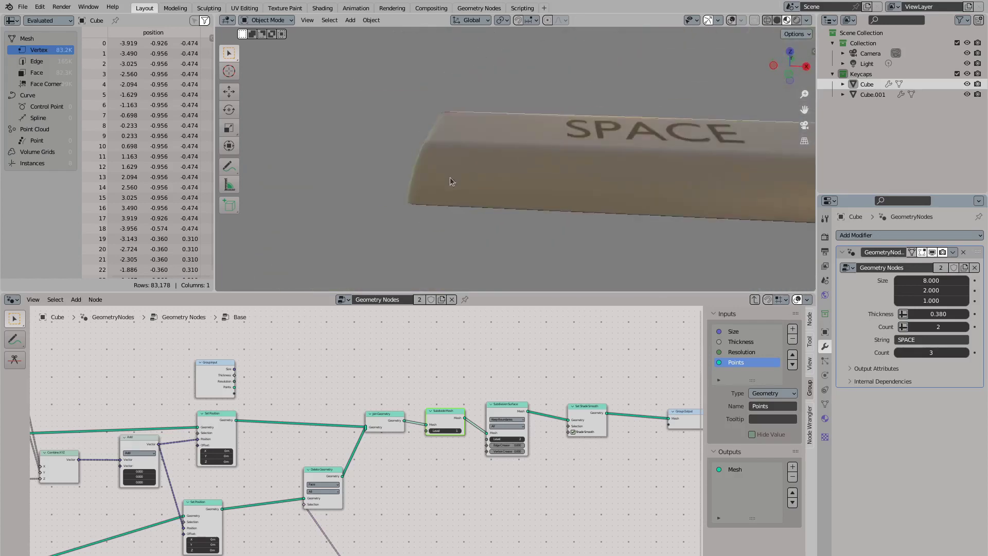
scroll(478, 401, "down", 5)
middle_click_drag(566, 231, 576, 257)
Leave the Base group and collect the keycap's nodes into a single node group named Key
key("Tab")
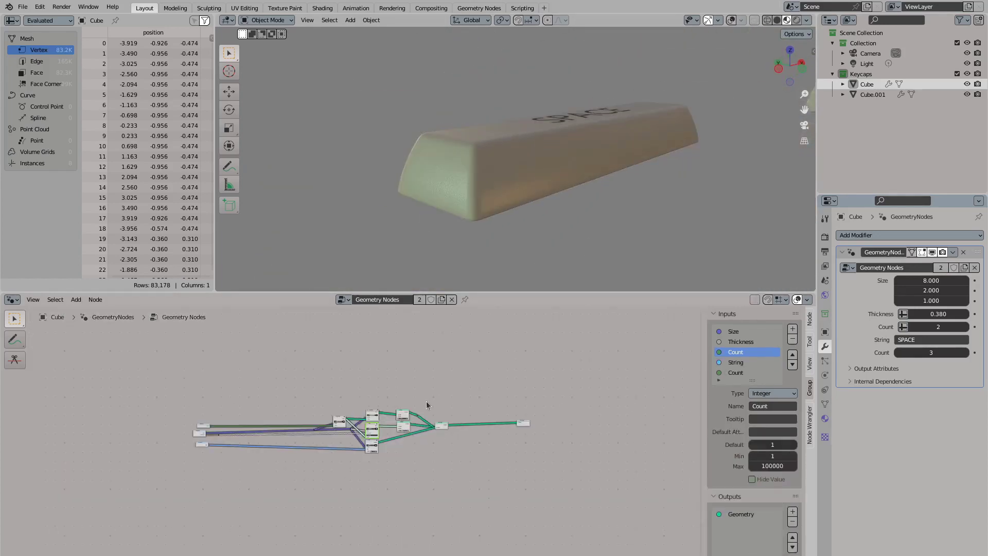
scroll(426, 401, "up", 4)
left_click(132, 423)
scroll(301, 435, "down", 3)
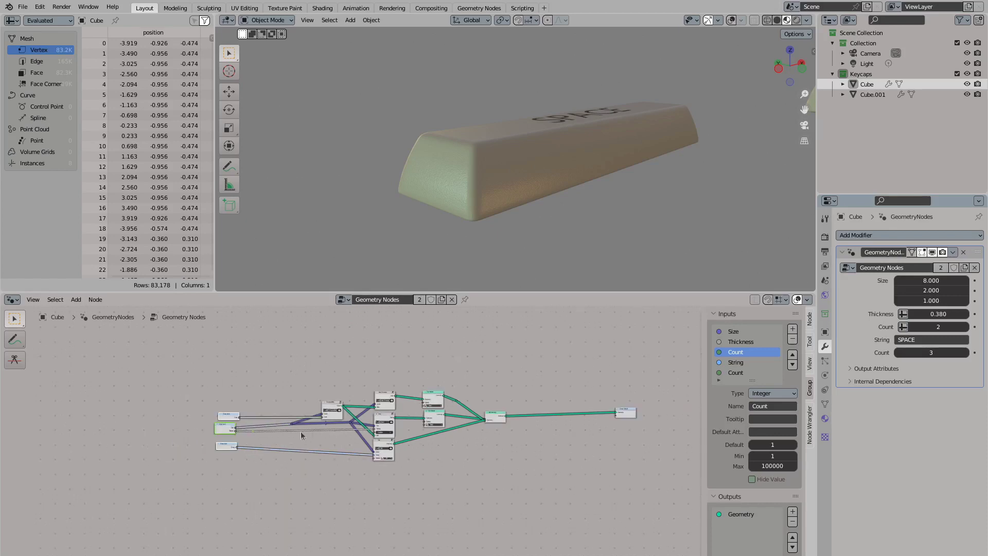
key("a")
key("ctrl+g")
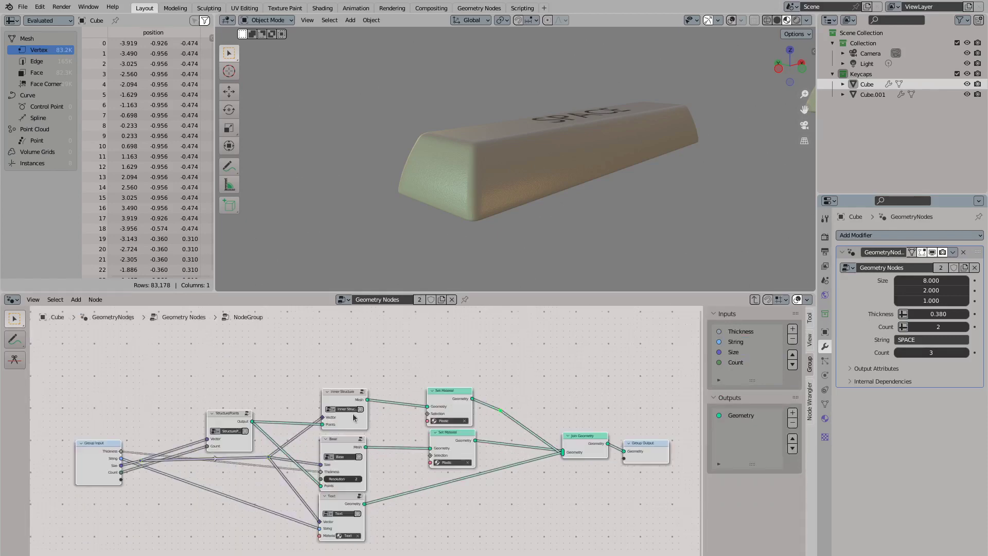
key("Tab")
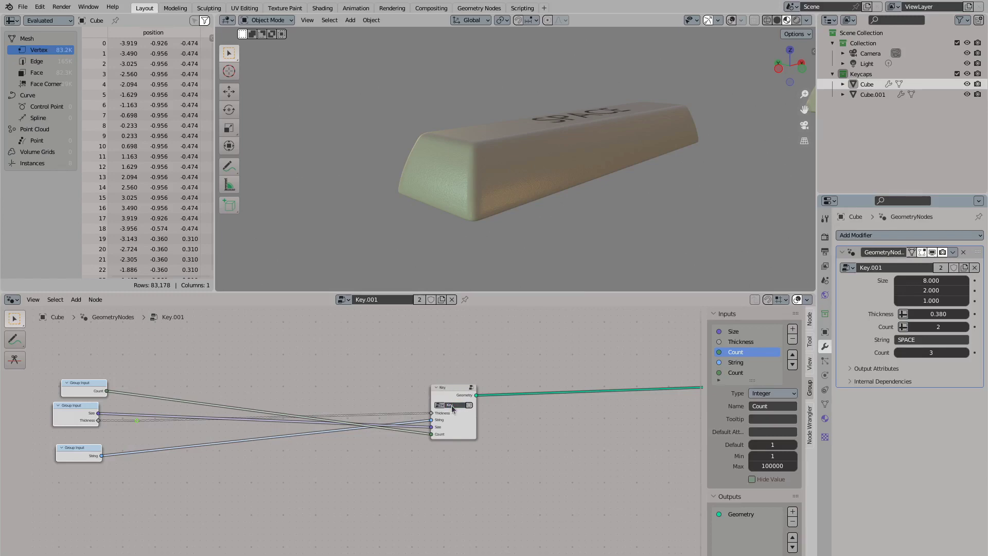
Delete the Group Input nodes feeding Key and set the group's size to 8 × 2 × 1 m
key("x")
scroll(343, 404, "up", 2)
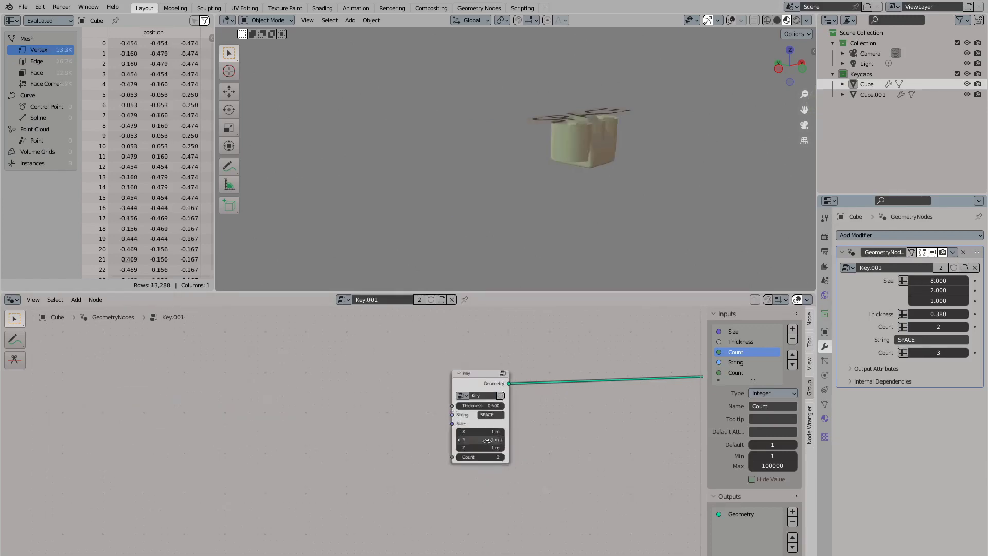
left_click_drag(485, 430, 492, 431)
middle_click_drag(493, 216, 494, 154)
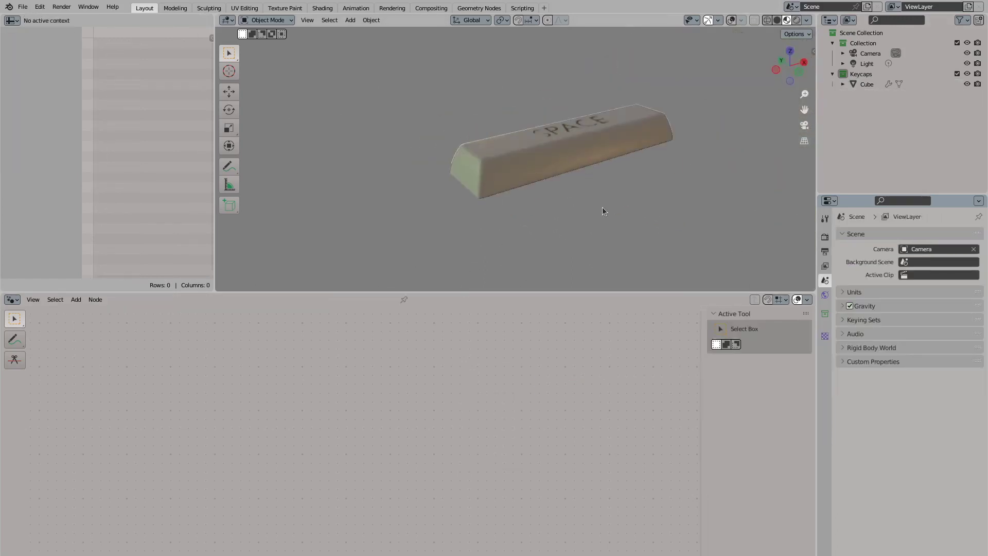
Look through the scene camera, select it, and set the output's horizontal resolution to 1080 px
middle_click_drag(603, 208, 517, 161)
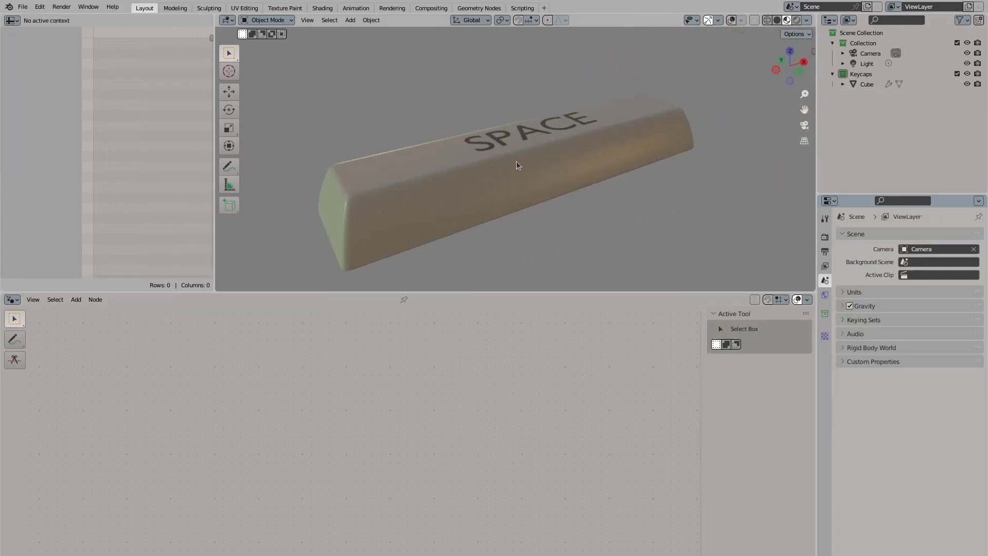
key("KP_0")
left_click(870, 53)
left_click(825, 375)
left_click(825, 253)
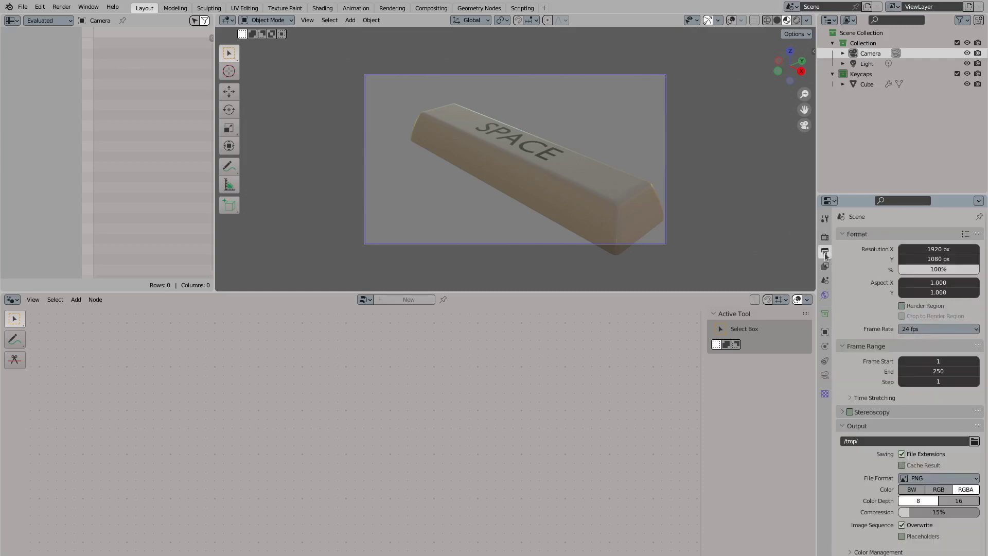
left_click(932, 253)
type("1080")
key("Return")
scroll(552, 181, "down", 3)
Reset the camera's location and rotation to zero and leave the camera view
left_click(825, 332)
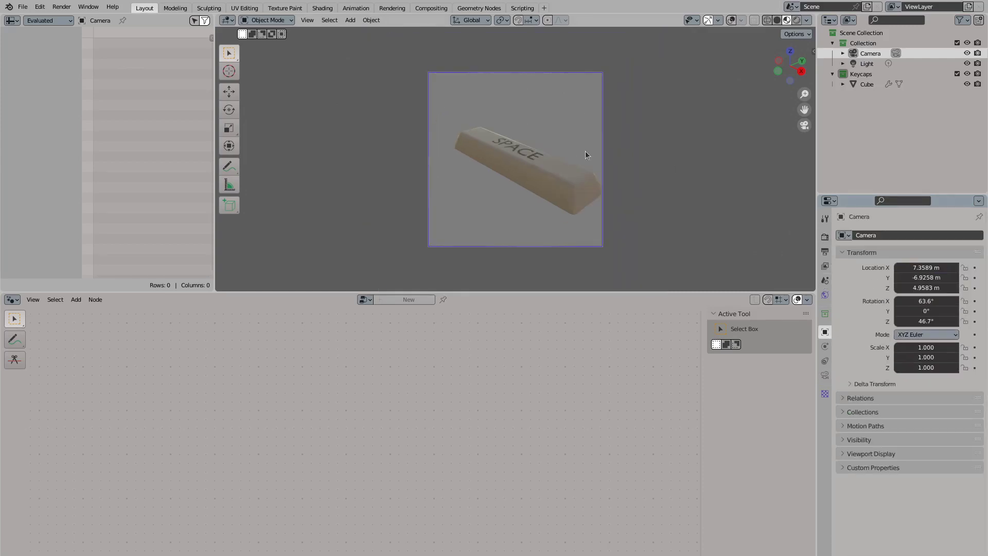
key("alt+g")
key("alt+r")
key("KP_0")
scroll(595, 129, "down", 5)
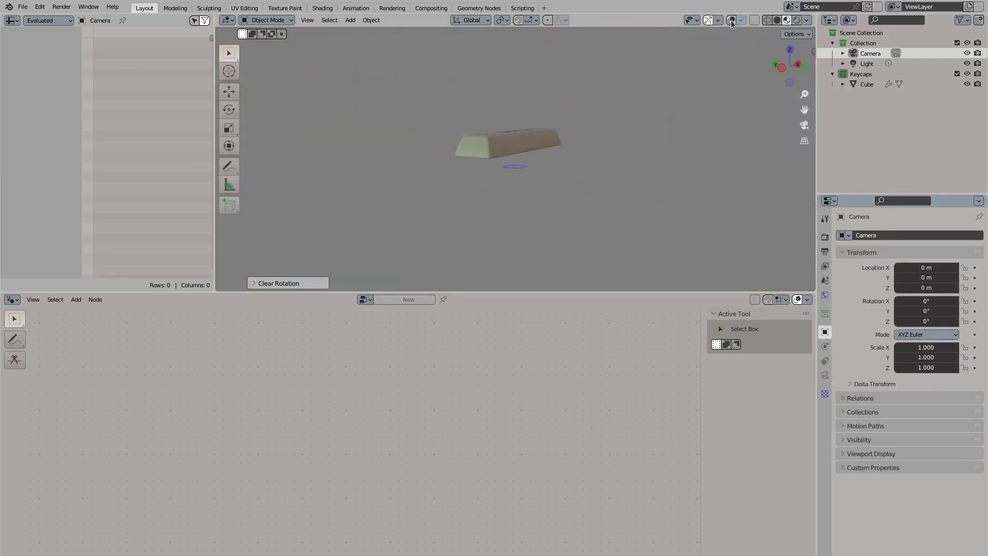
Rotate the camera about the X axis to face the keycap and move it back from the origin
key("r")
key("x")
key("Escape")
key("g")
left_click(652, 138)
Set the camera's focal length to 35 mm and view the keycap through it
left_click(825, 375)
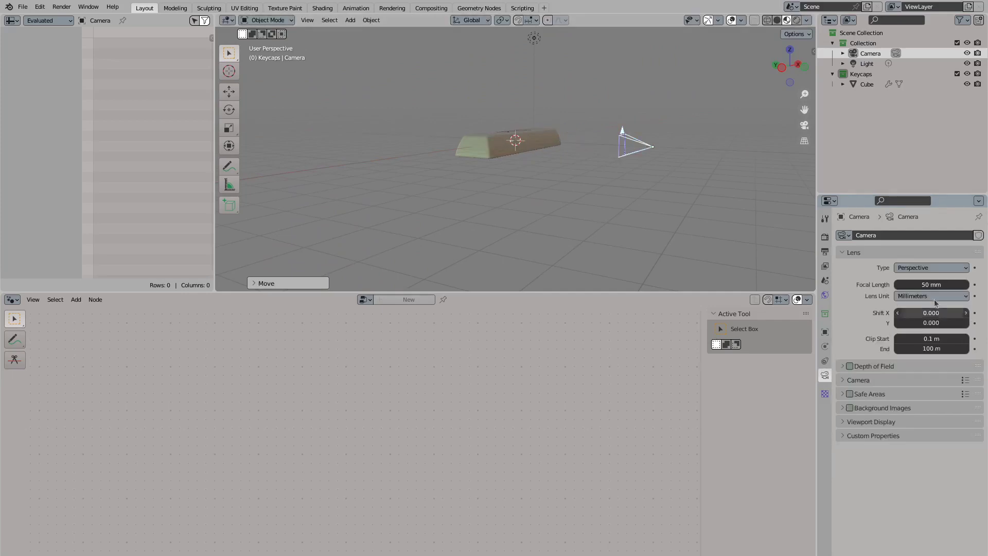
left_click(926, 284)
type("5")
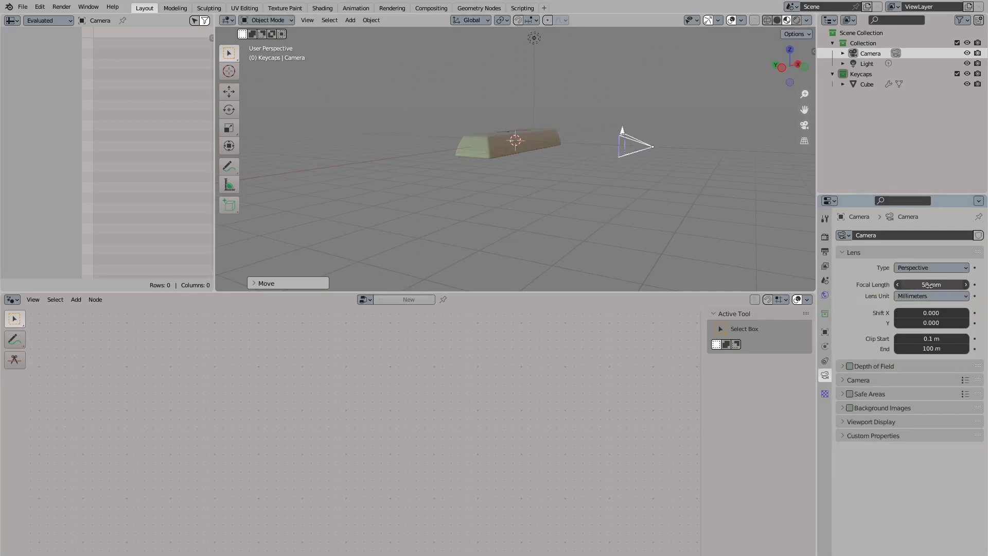
middle_click_drag(685, 180, 644, 184)
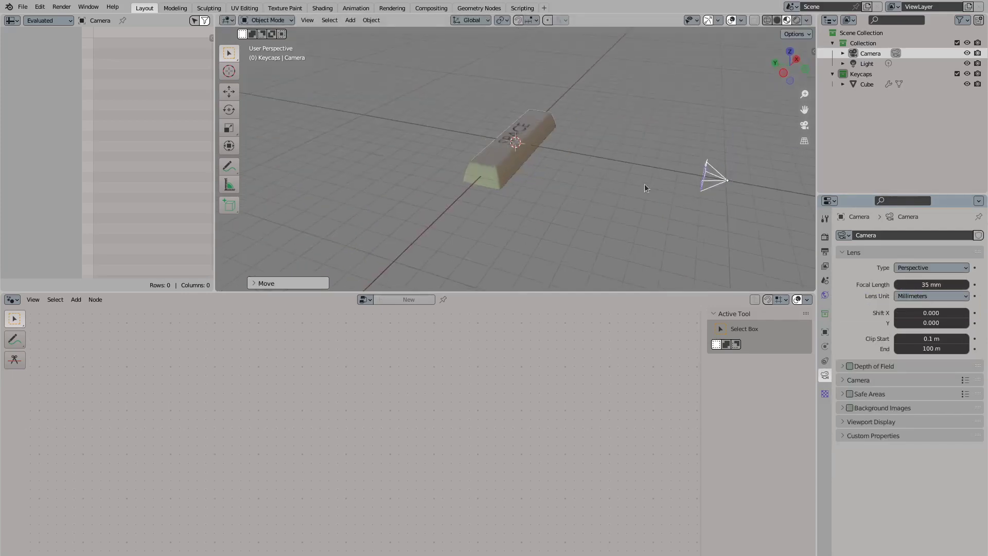
key("KP_0")
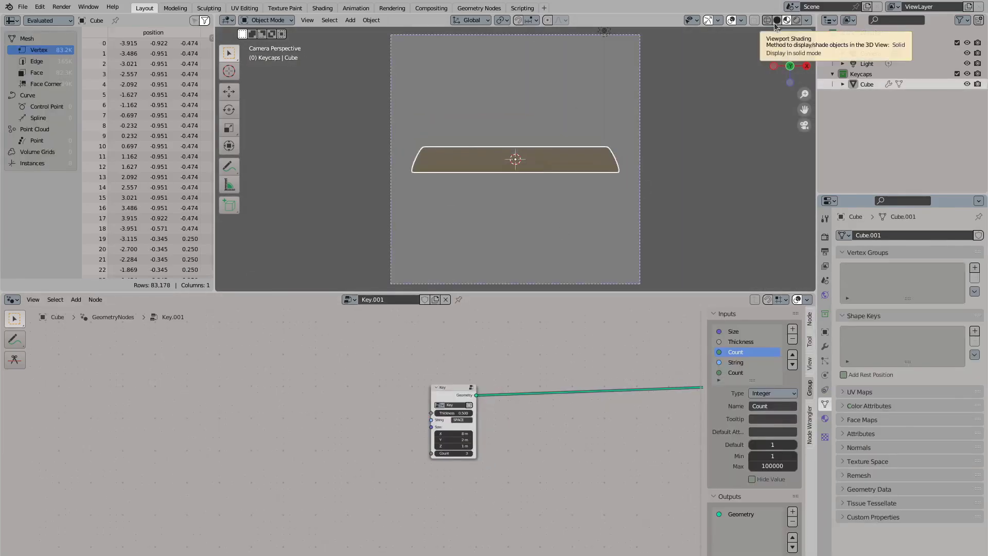
Make room between Key and Group Output and add an Instance on Points node
left_click_drag(458, 393, 317, 387)
key("Home")
key("shift+a")
type("trans")
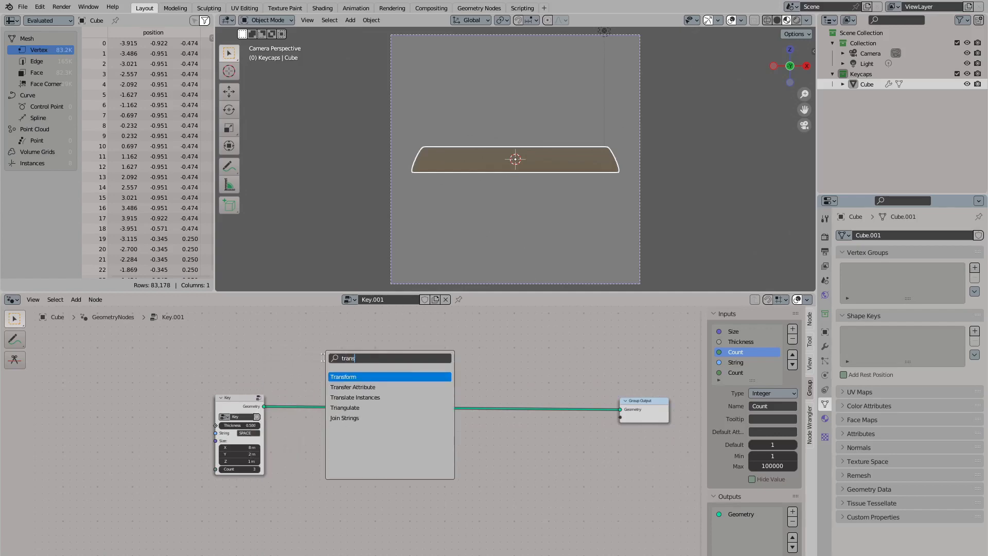
left_click(352, 428)
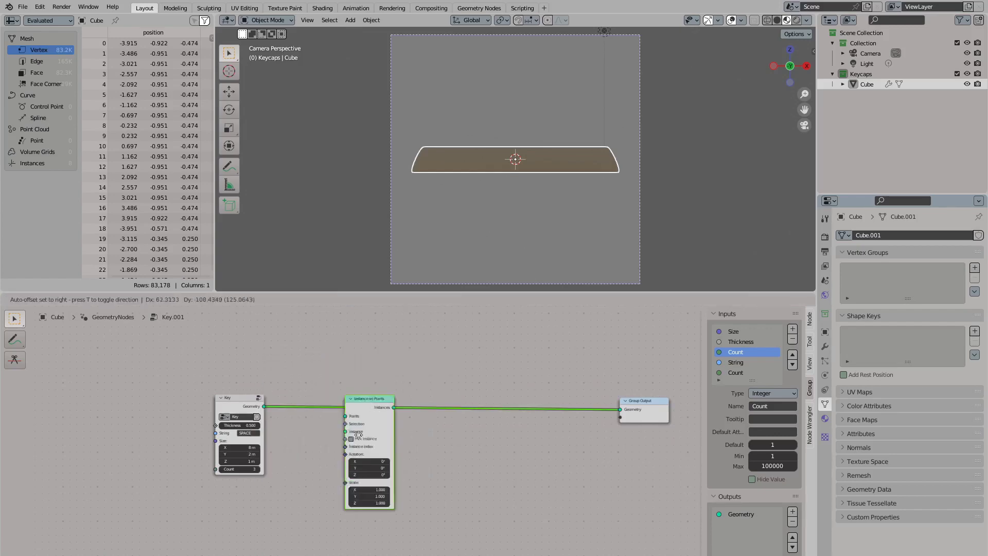
left_click(402, 442)
Feed a new Points node and Key into Instance on Points and connect its instances to Group Output
key("shift+a")
key("Return")
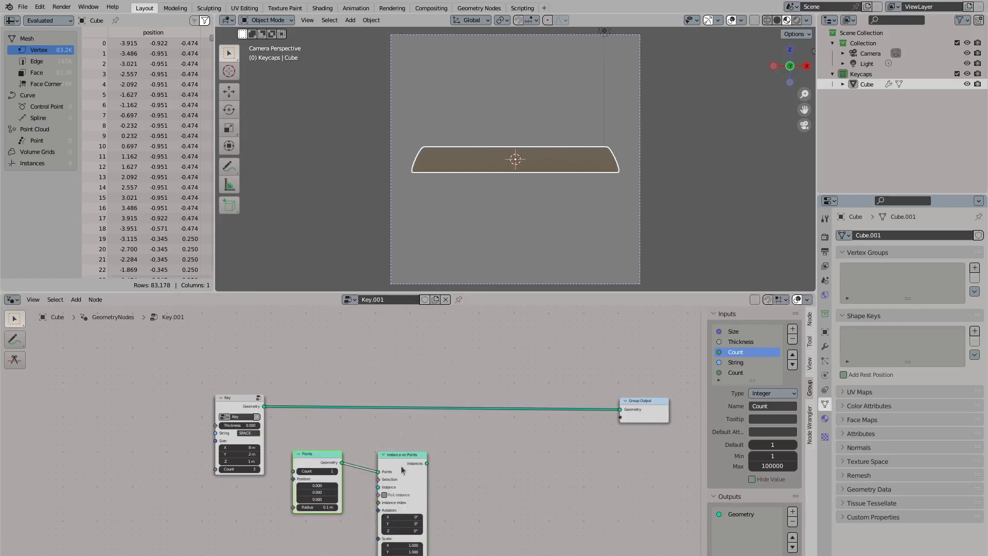
left_click_drag(402, 469, 423, 455)
left_click_drag(620, 412, 620, 410)
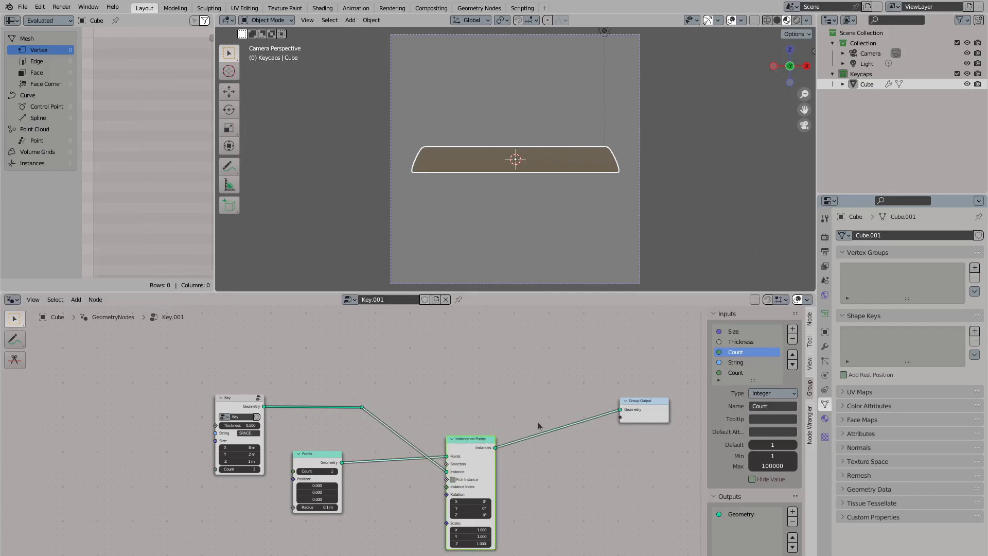
left_click_drag(237, 398, 153, 393)
left_click_drag(643, 400, 637, 426)
Add a Curve Circle node below the Points node
key("shift+a")
type("circle")
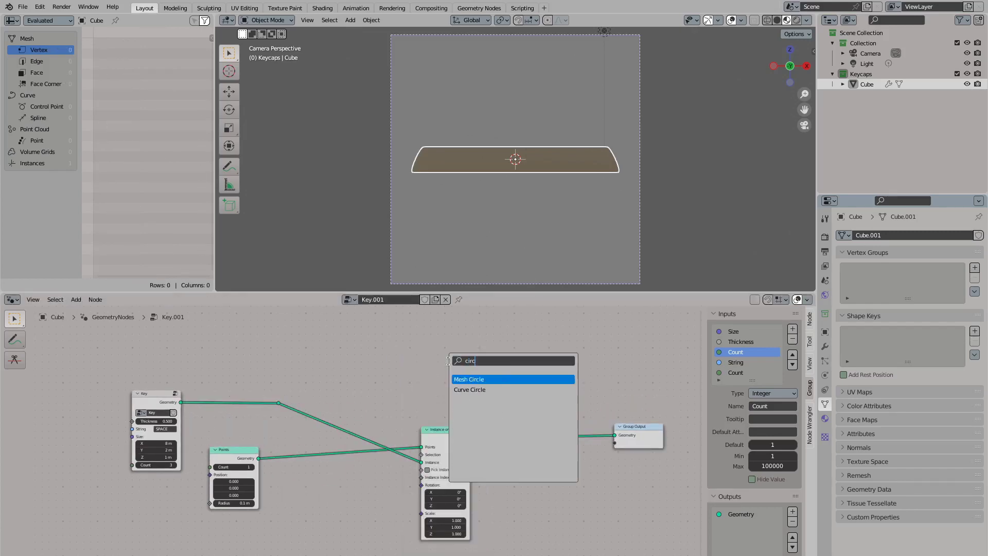
key("Return")
left_click(360, 485)
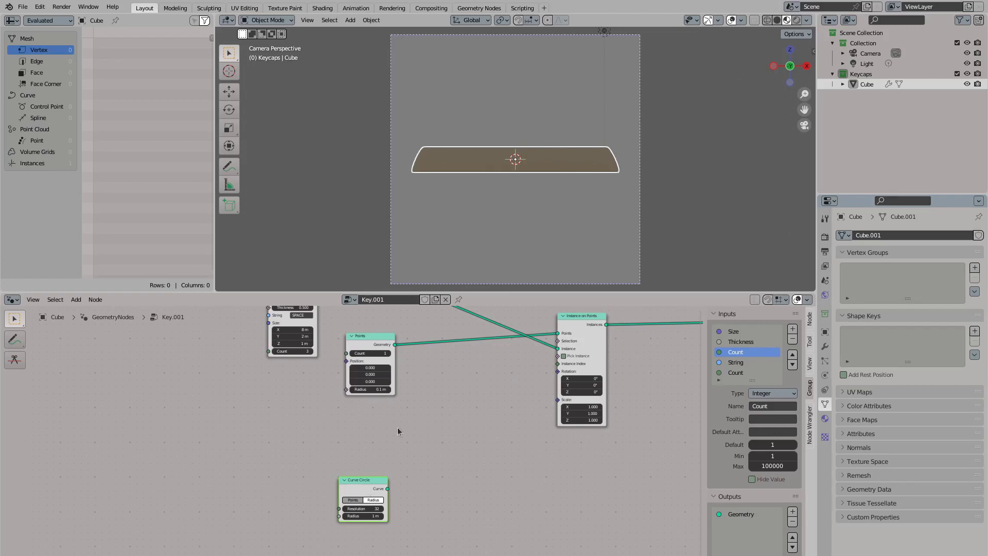
Add a Sample Curve node in Factor mode and feed it the Curve Circle
key("shift+a")
type("sample")
key("Return")
left_click(439, 405)
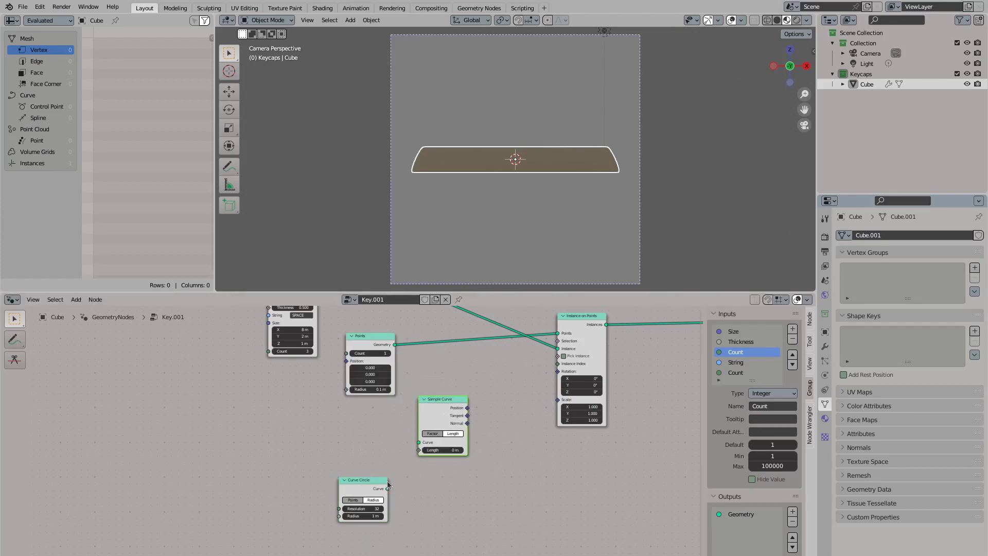
left_click_drag(423, 445, 438, 497)
key("shift+a")
key("Escape")
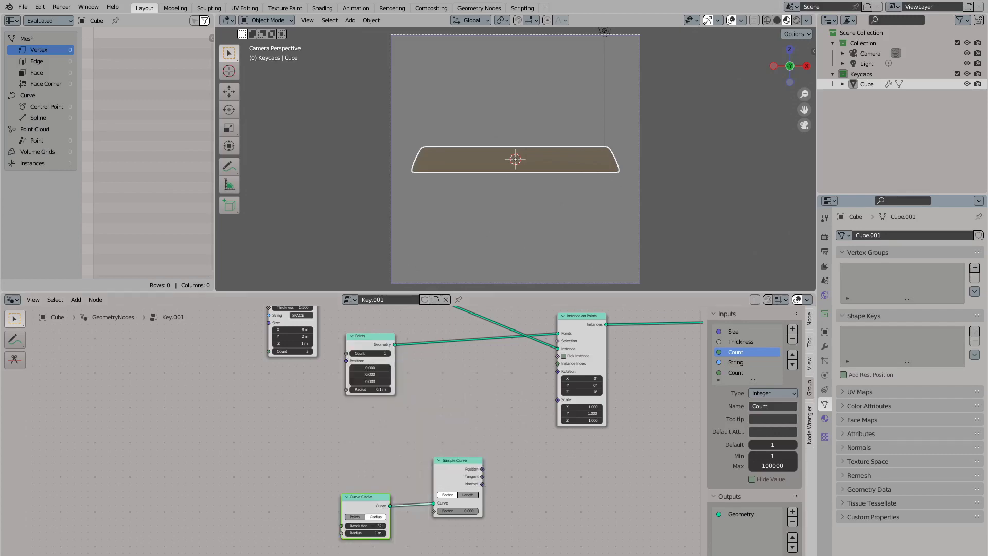
left_click(447, 494)
Split off a strip below the node editor and turn it into a Timeline
left_click_drag(10, 547, 10, 505)
left_click(12, 510)
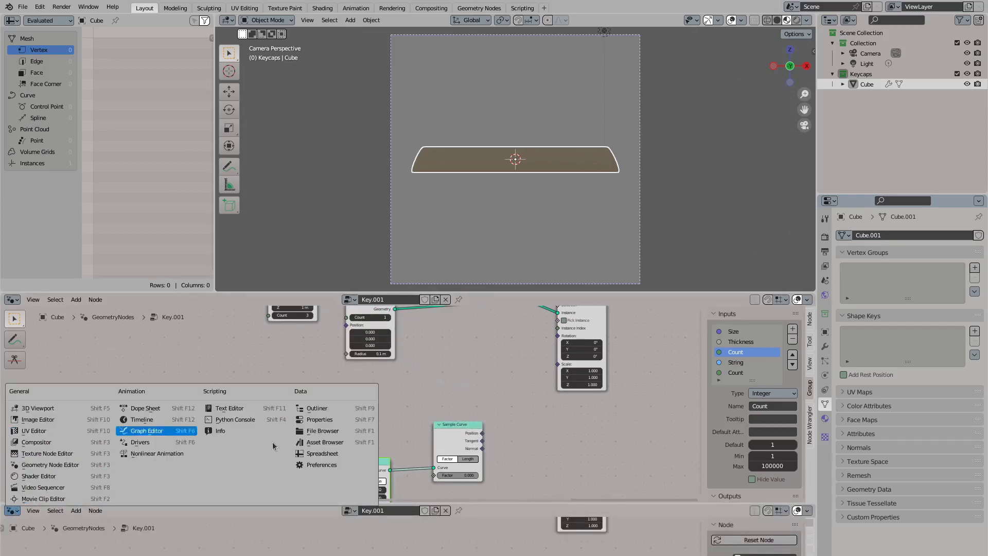
left_click(140, 419)
Rearrange the circle sampling nodes and add a Scene Time node before them
middle_click_drag(360, 427, 283, 425)
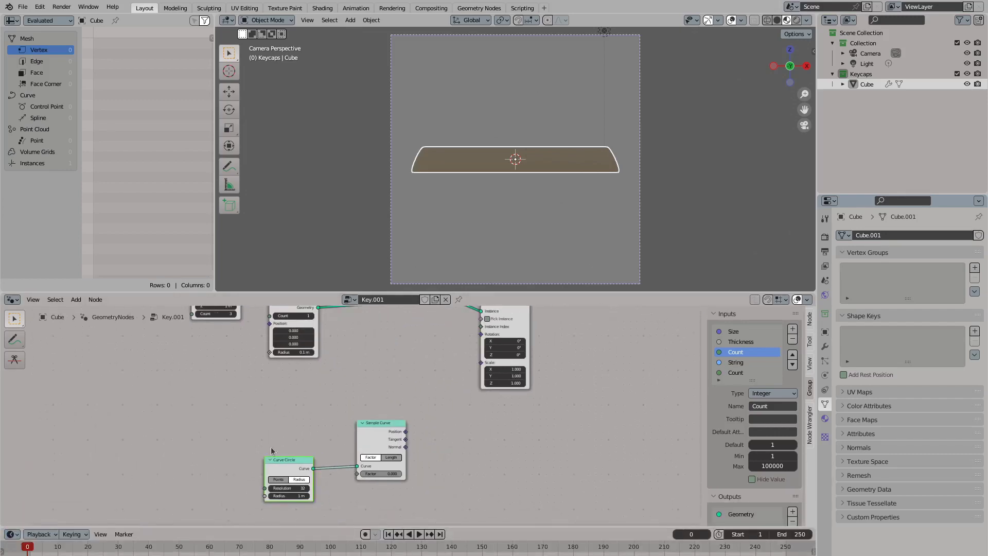
left_click_drag(296, 429, 236, 426)
key("shift+a")
left_click(201, 356)
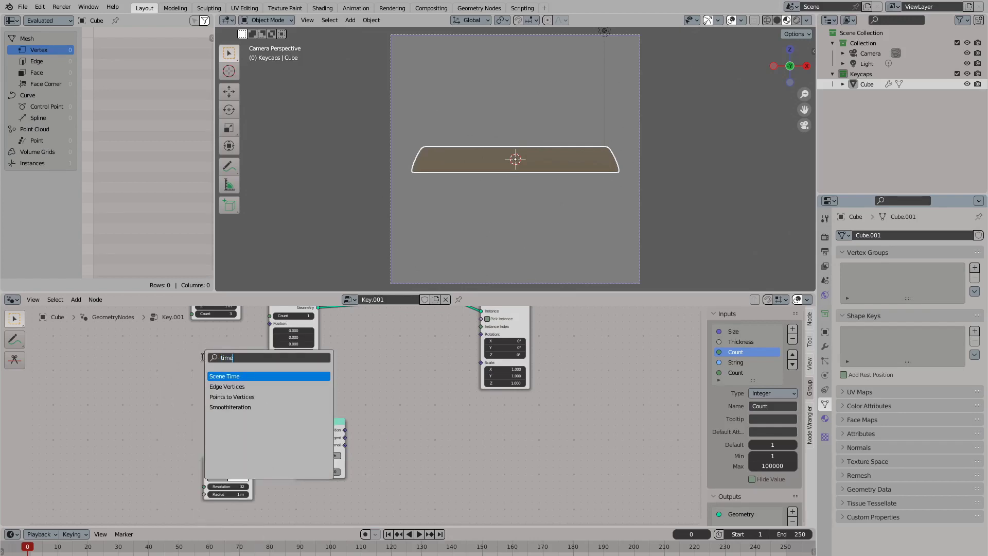
key("Return")
left_click(142, 404)
Divide the Scene Time frame by 250 and connect the result to Sample Curve's factor
left_click_drag(165, 403, 228, 410)
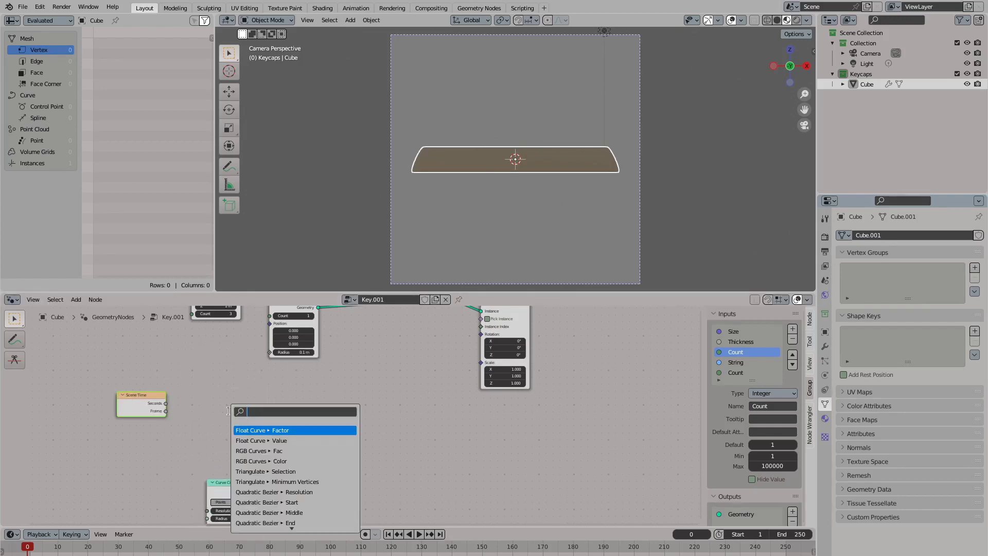
type("divi")
key("Return")
left_click(244, 399)
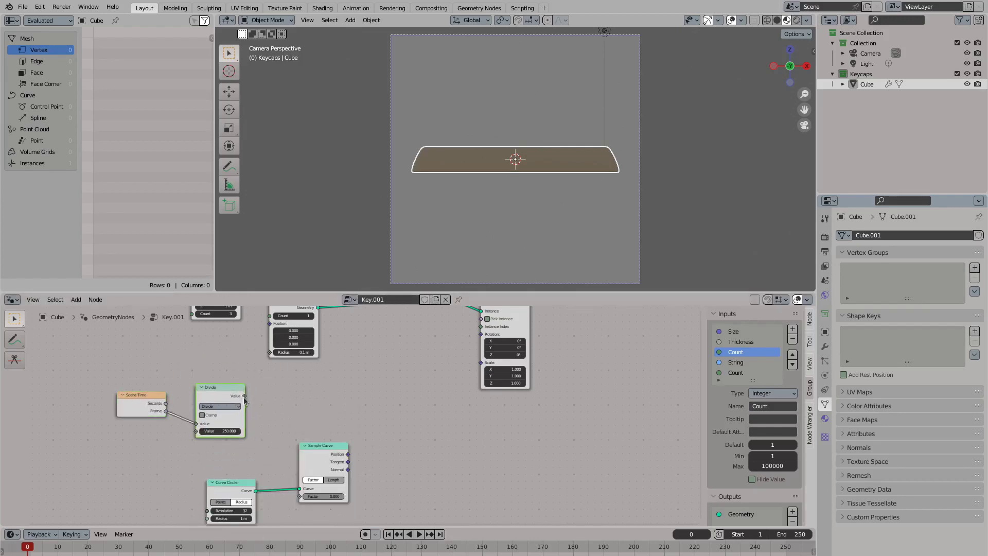
left_click_drag(305, 510, 301, 496)
scroll(367, 433, "down", 1)
key("g")
left_click(302, 430)
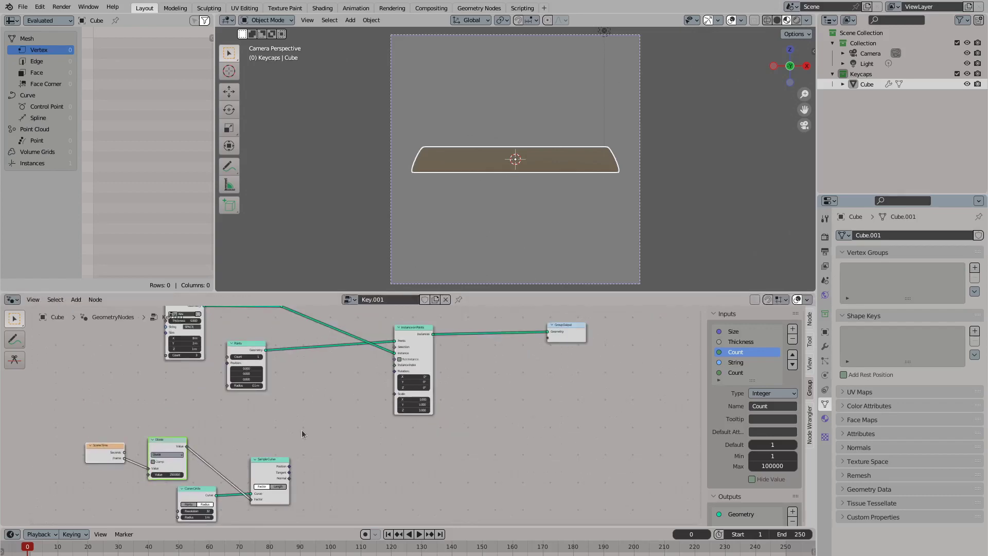
middle_click_drag(302, 430, 253, 478)
Add a Cube node and a Set Position node to test the circular motion
key("shift+a")
type("cube")
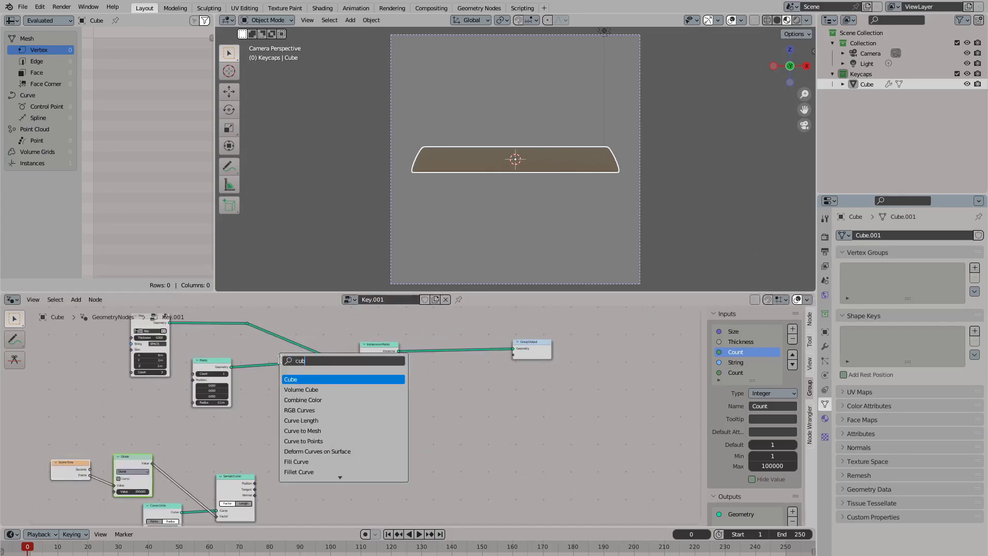
key("Return")
left_click(265, 399)
key("shift+a")
type("set pos")
key("Return")
left_click(333, 429)
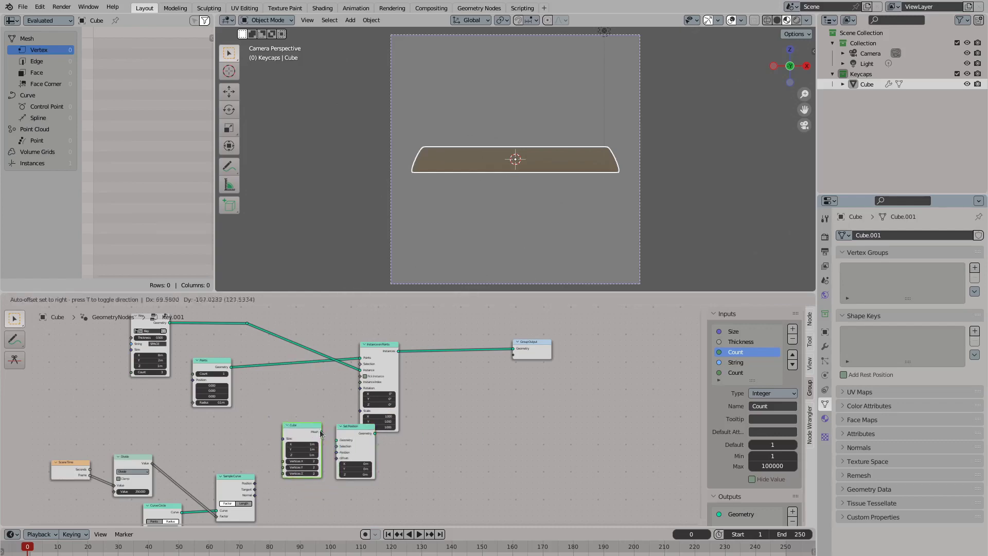
Output the cube through Set Position, offset it by Sample Curve's position, and play the animation
left_click_drag(284, 445, 302, 474)
left_click_drag(321, 431, 337, 440)
left_click_drag(412, 426, 513, 349)
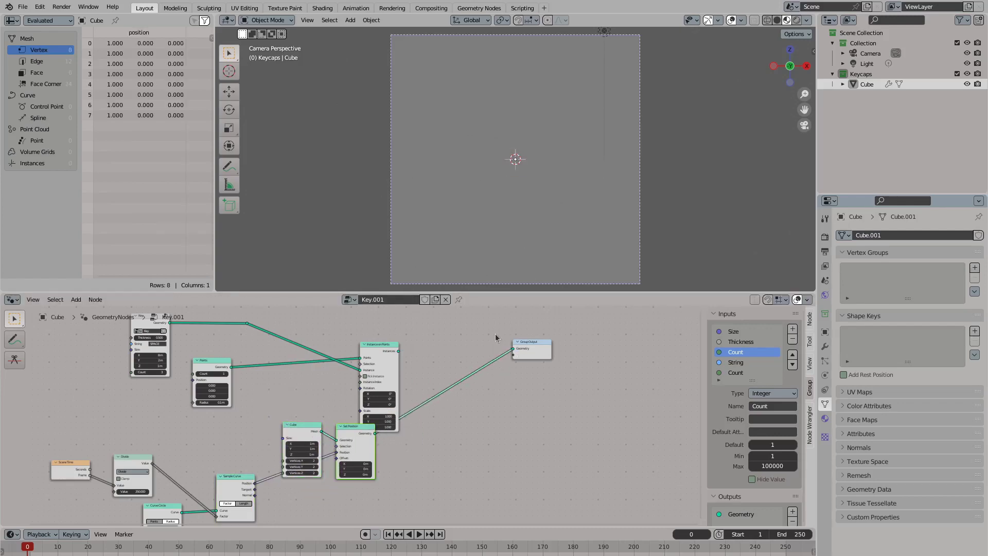
left_click_drag(299, 426, 270, 413)
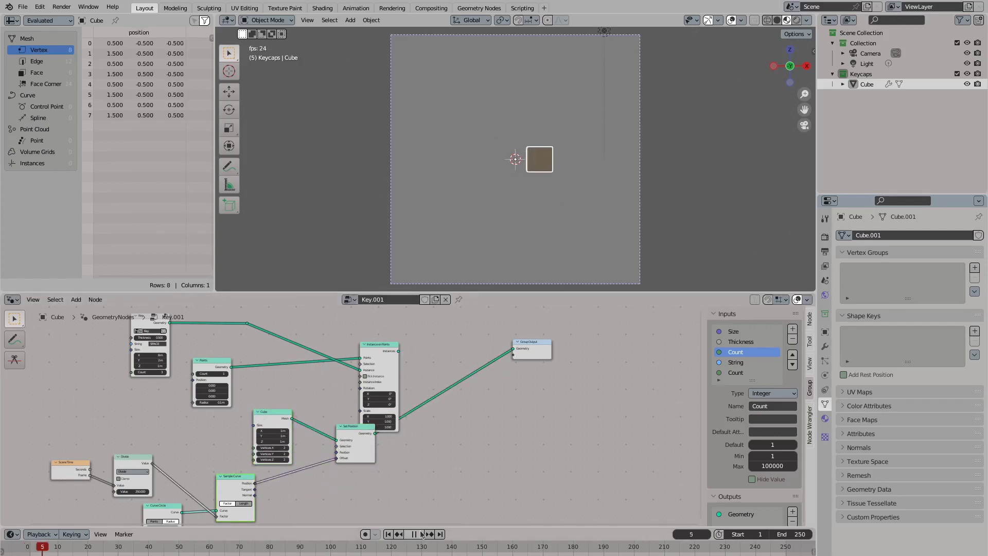
Delete the test Cube and Set Position nodes and reconnect Instance on Points to Group Output
left_click_drag(278, 489, 358, 437)
key("x")
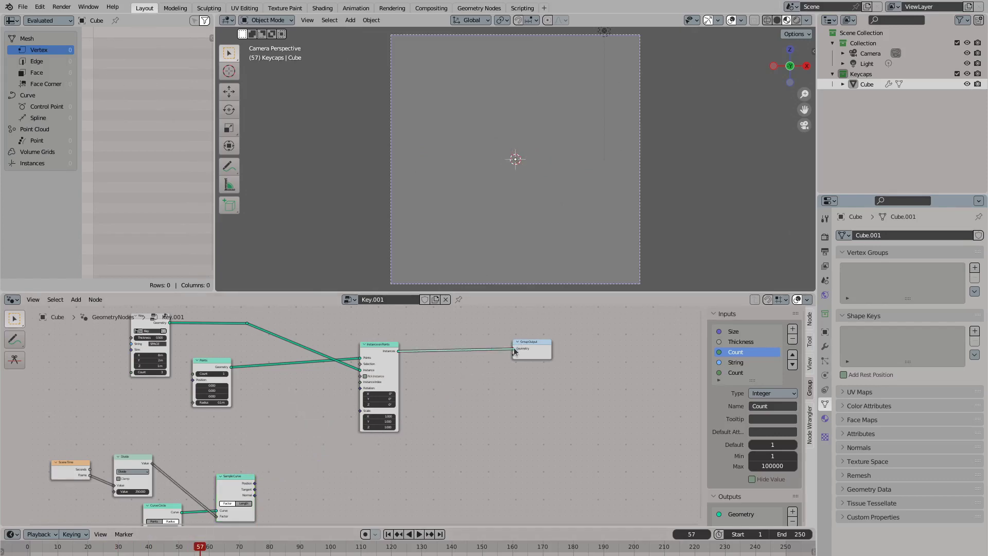
left_click_drag(514, 351, 515, 350)
Insert a Rotate Instances node between Instance on Points and Group Output, tilting the key about 48° on X and -47° on Y
key("shift+a")
type("ra")
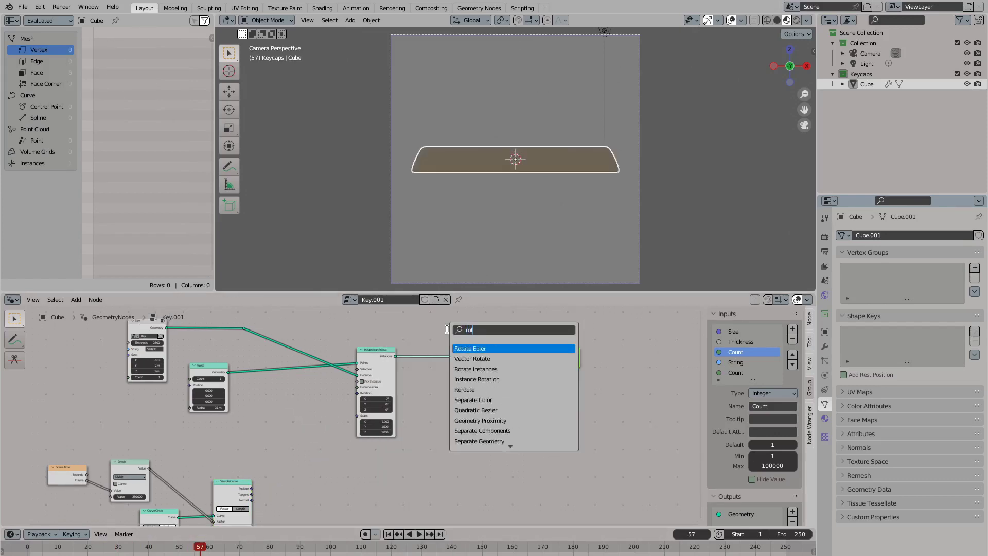
type("tat")
left_click(475, 369)
left_click(450, 360)
scroll(450, 360, "up", 1)
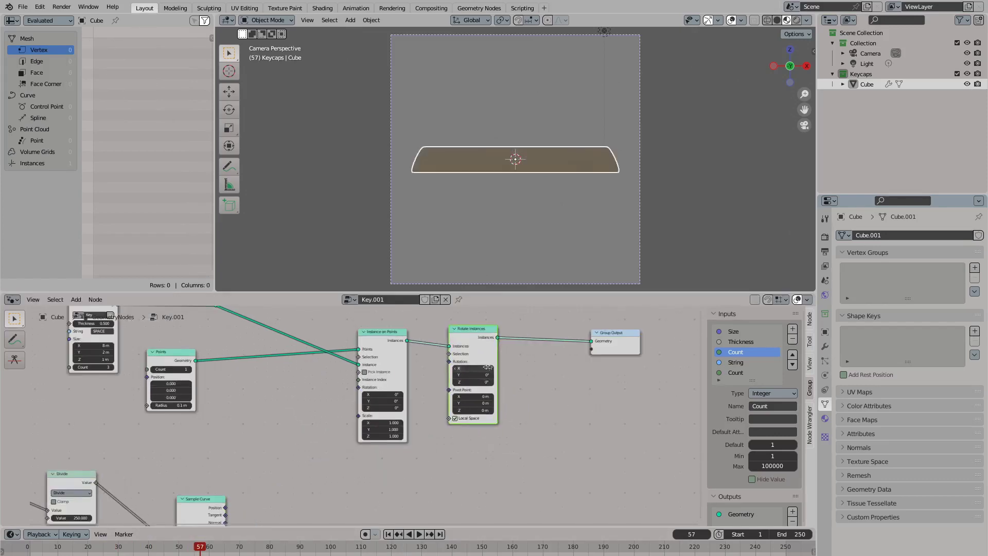
left_click_drag(471, 368, 448, 374)
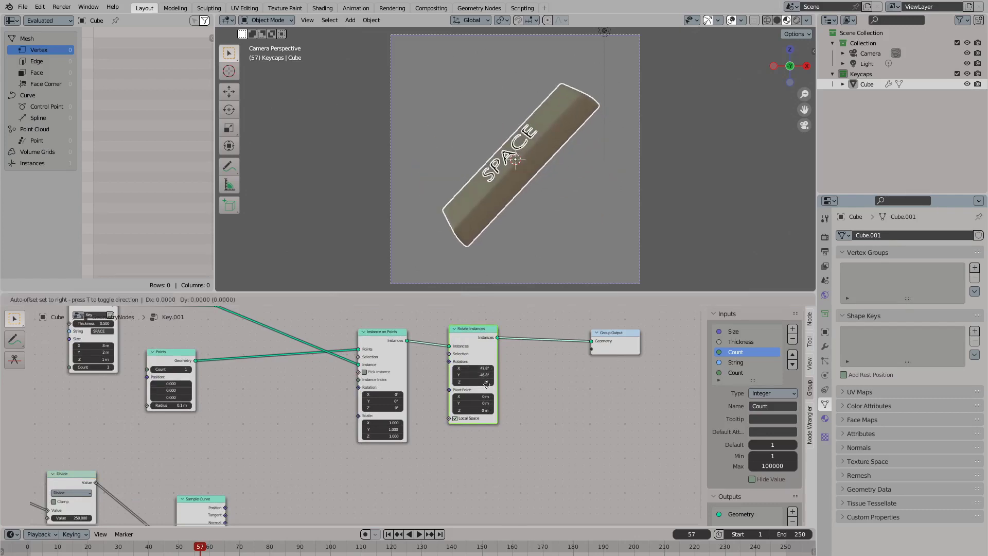
Place a second Rotate Instances node between the first one and Group Output, making room for it
left_click_drag(472, 329, 452, 336)
left_click_drag(618, 332, 640, 332)
left_click_drag(481, 336, 609, 342)
left_click(592, 399)
left_click(552, 401)
Add a Noise Texture node below the instance nodes
key("shift+a")
type("noise")
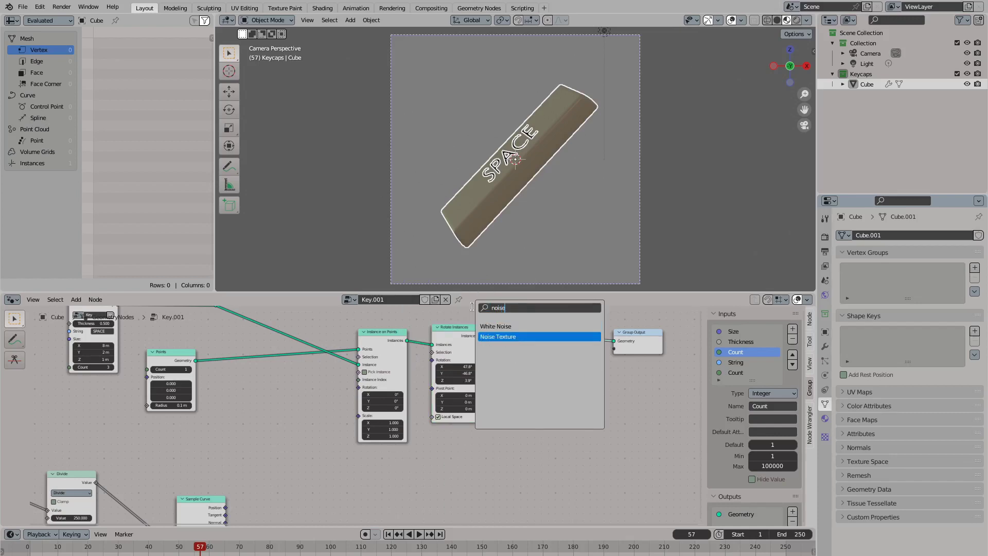
key("Return")
left_click(340, 448)
Feed the noise Color through a collapsed vector Map Range node into the second Rotate Instances' Rotation
left_click_drag(373, 427, 453, 435)
type("map")
key("Return")
scroll(451, 457, "down", 3, "shift")
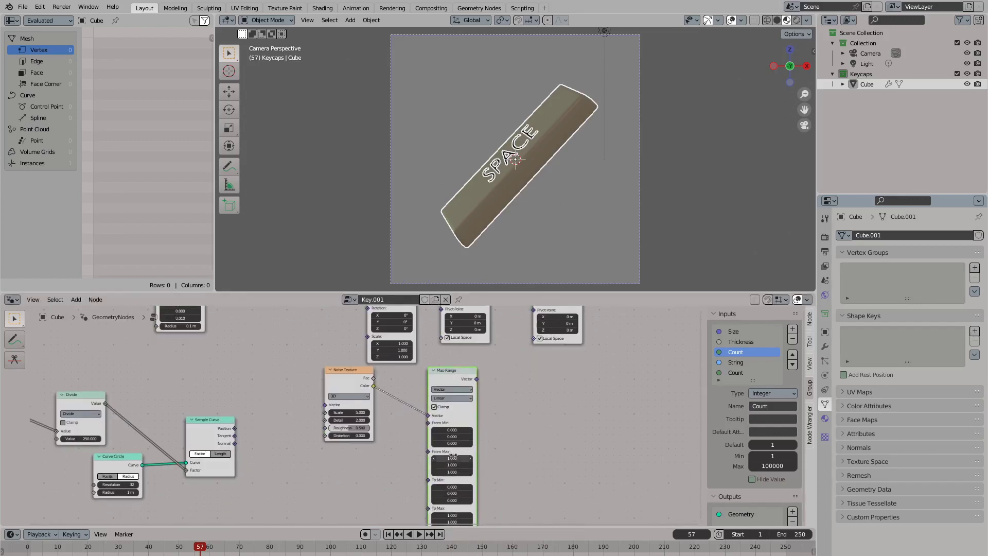
left_click(431, 370)
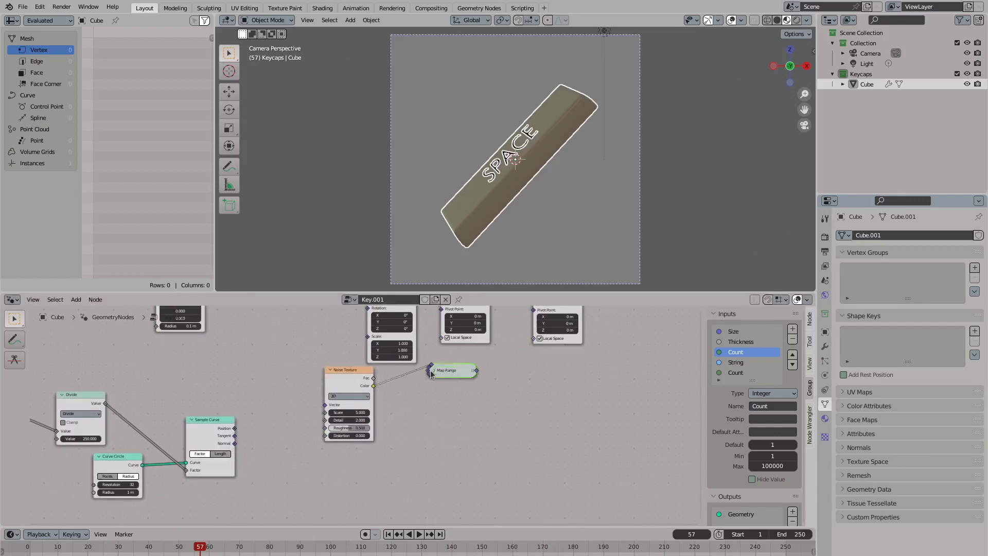
scroll(566, 332, "up", 2, "shift")
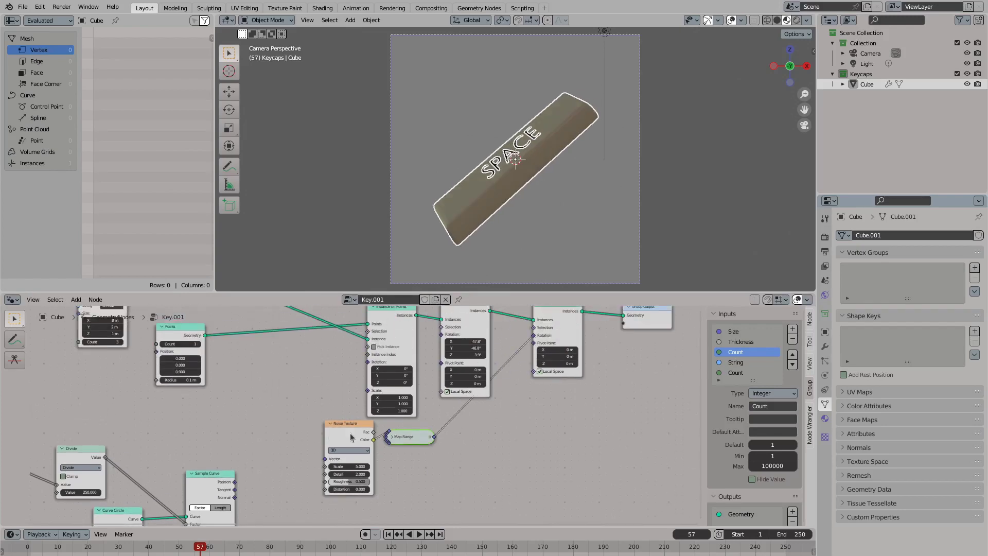
Add a vector Add node that takes Sample Curve's Position
scroll(292, 463, "left", 3, "ctrl")
left_click_drag(379, 434, 378, 434)
type("add")
key("Return")
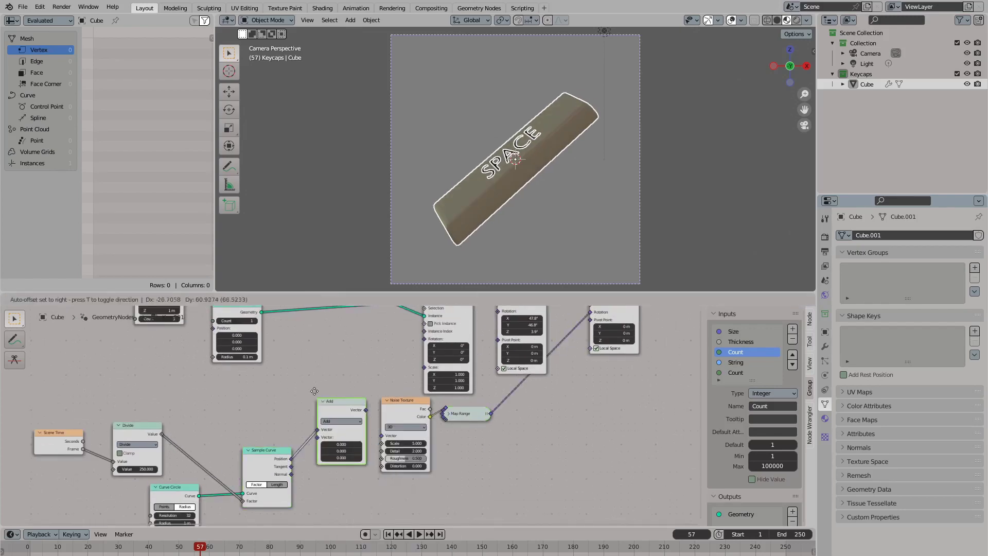
left_click(355, 422)
Connect a new Group Input to the Add node's other vector and rename that input Seed
left_click_drag(311, 424, 201, 413)
type("inp")
key("Return")
left_click(210, 404)
double_click(747, 372)
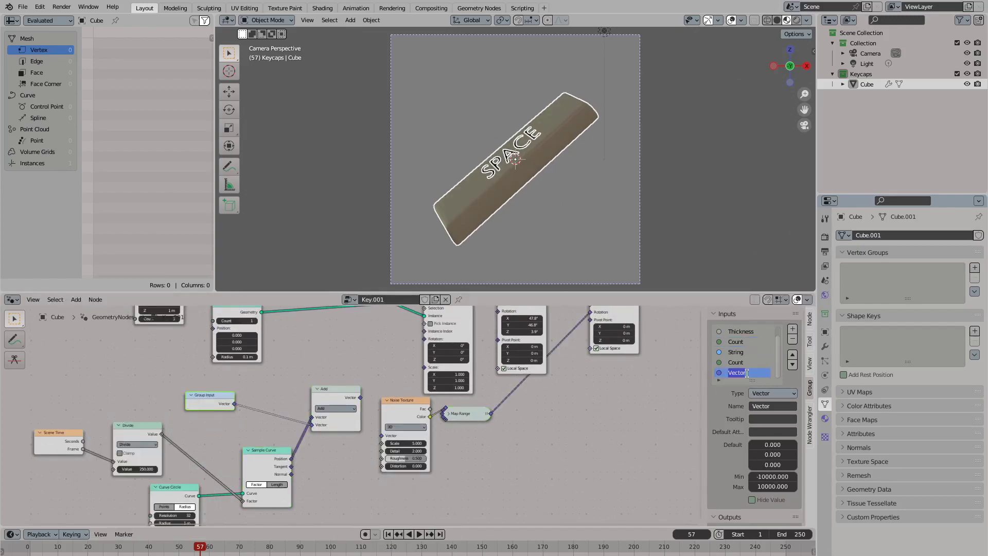
Remove all group inputs except Seed and set Seed's type to Integer
left_click(825, 347)
left_click(792, 340)
left_click(792, 339)
left_click(792, 340)
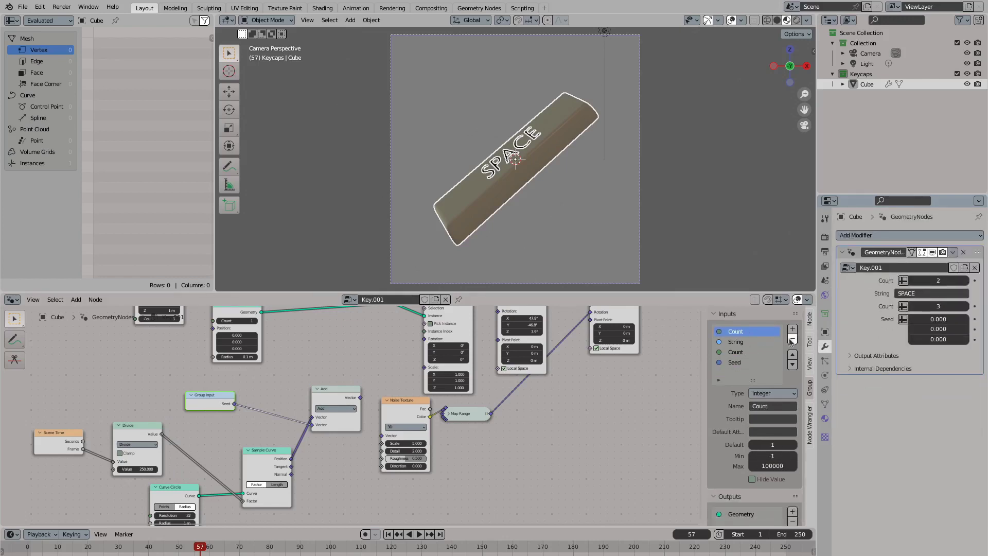
left_click(792, 339)
left_click(792, 340)
left_click(773, 393)
left_click(767, 412)
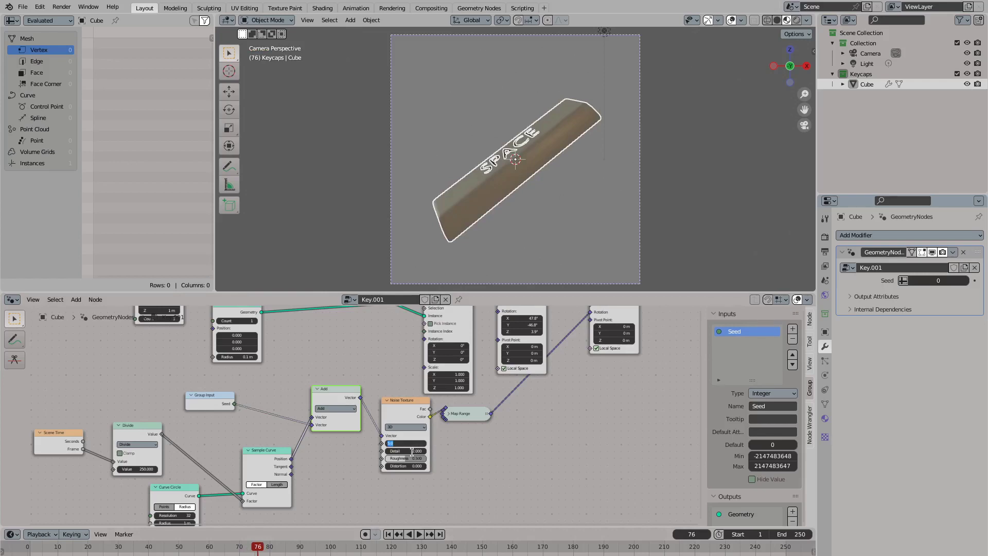
Set the Noise Texture's scale to 0.5 and detail to 1
type("0.5")
key("Tab")
type("1")
key("Return")
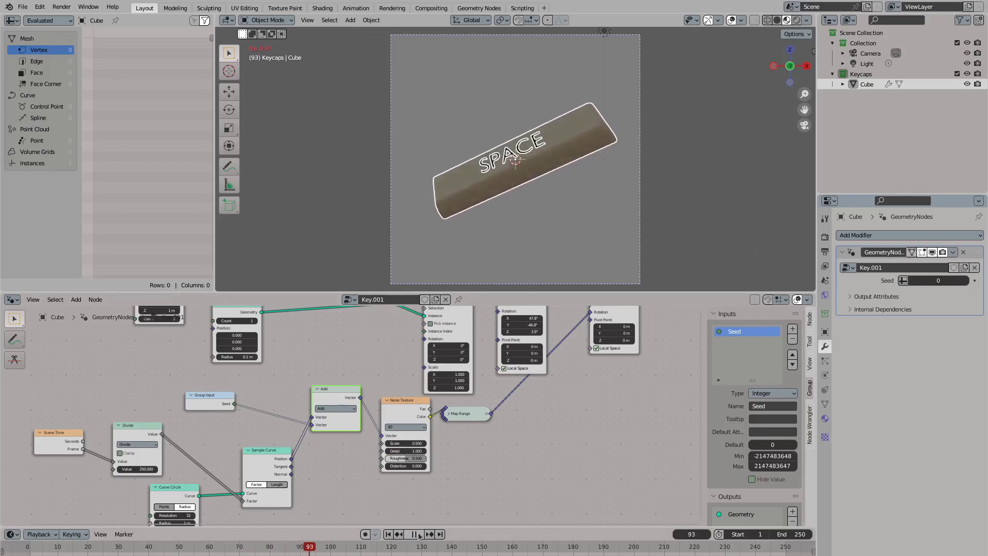
Preview the rotation animation from the first frame with the cube deselected and the viewport in solid shading
left_click(440, 535)
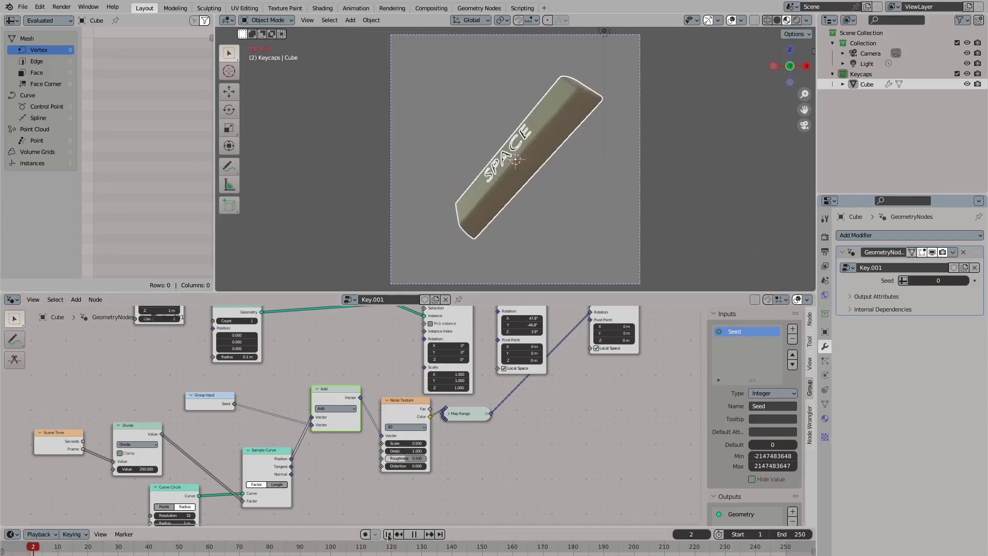
left_click(415, 535)
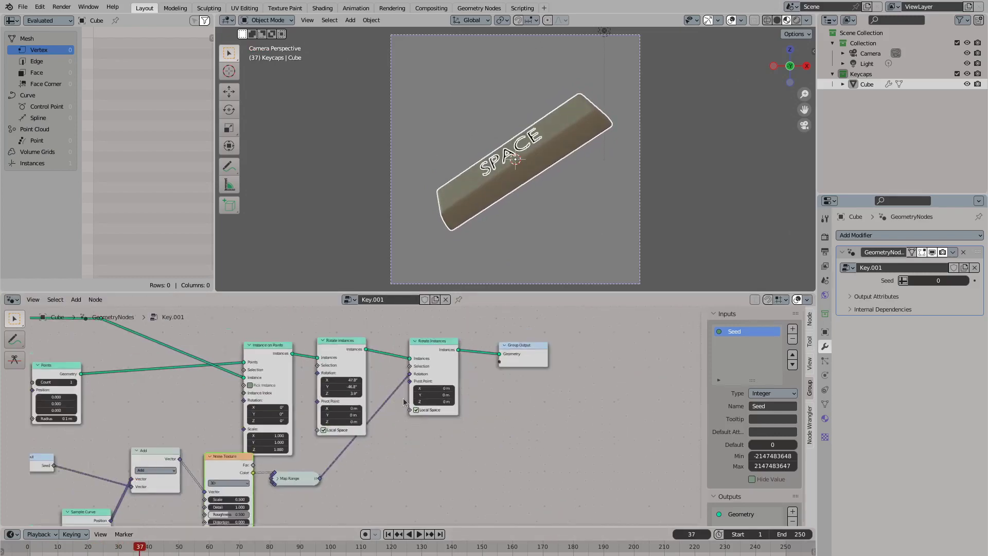
left_click(665, 190)
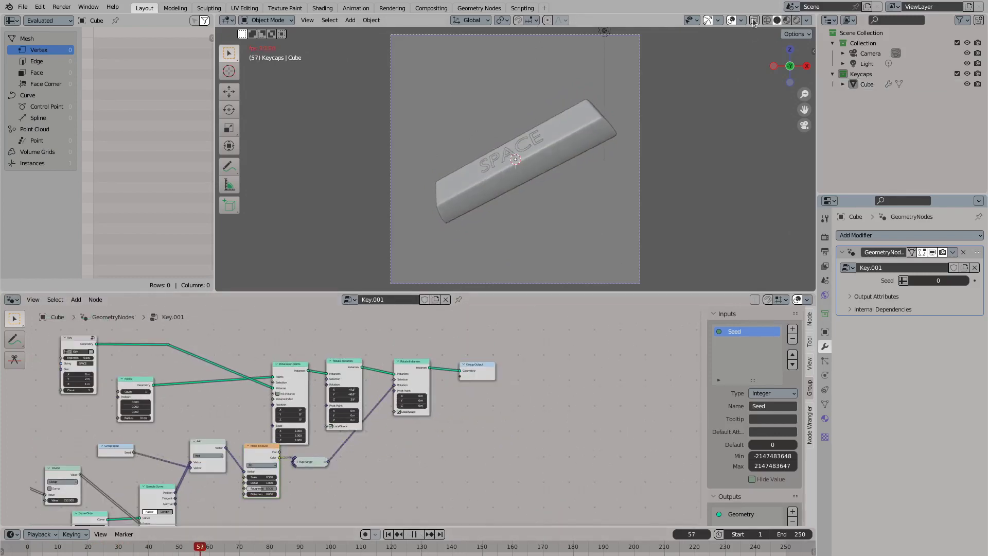
left_click(741, 21)
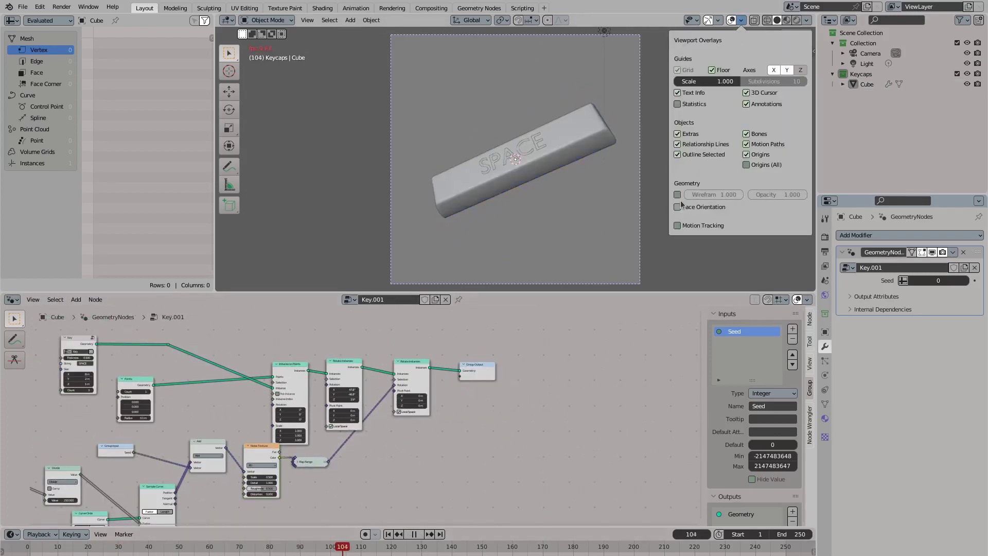
scroll(473, 394, "down", 3)
key("space")
scroll(411, 360, "up", 5)
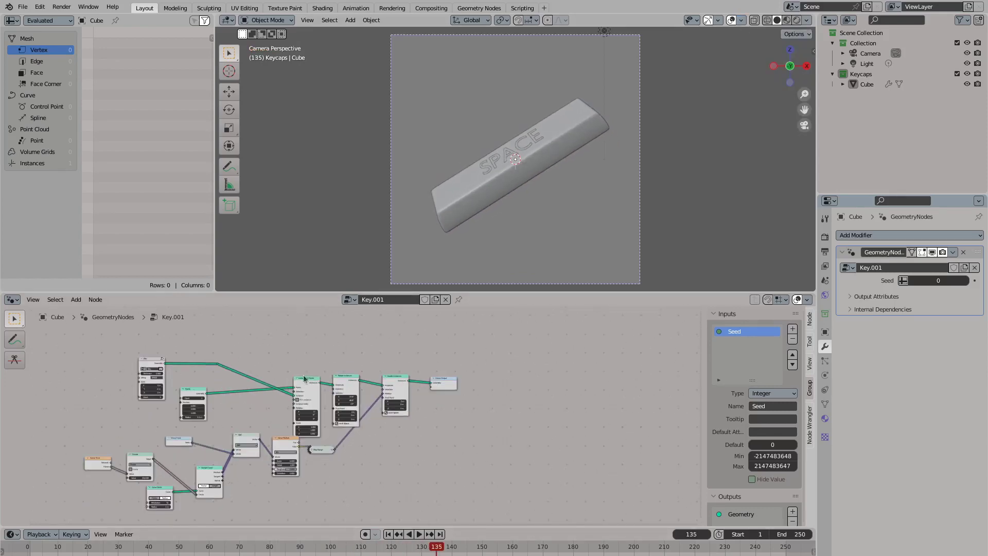
Open the Base group inside the Key group and add an Is Viewport node below the subdivision nodes
key("Tab")
scroll(300, 419, "down", 3)
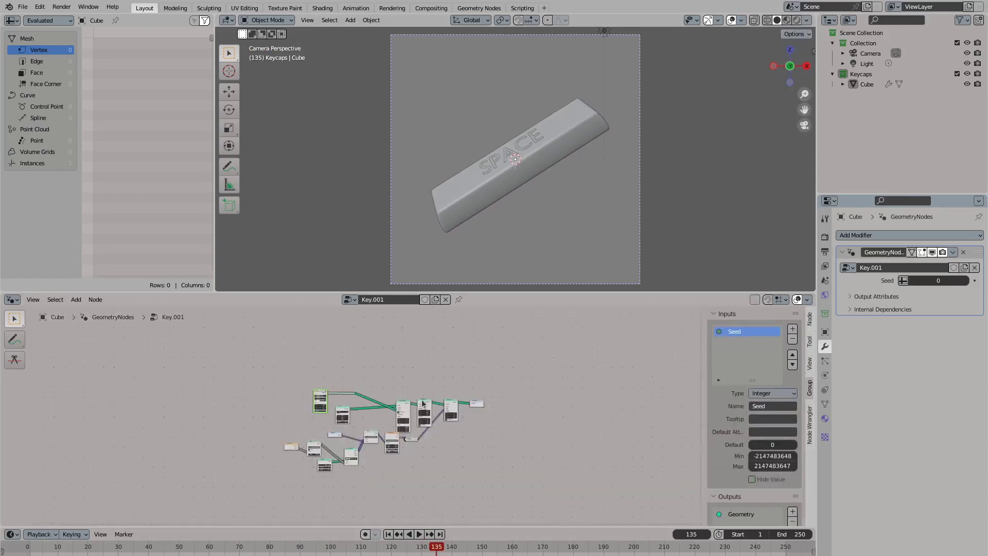
scroll(300, 420, "up", 5)
left_click(300, 418)
key("shift+a")
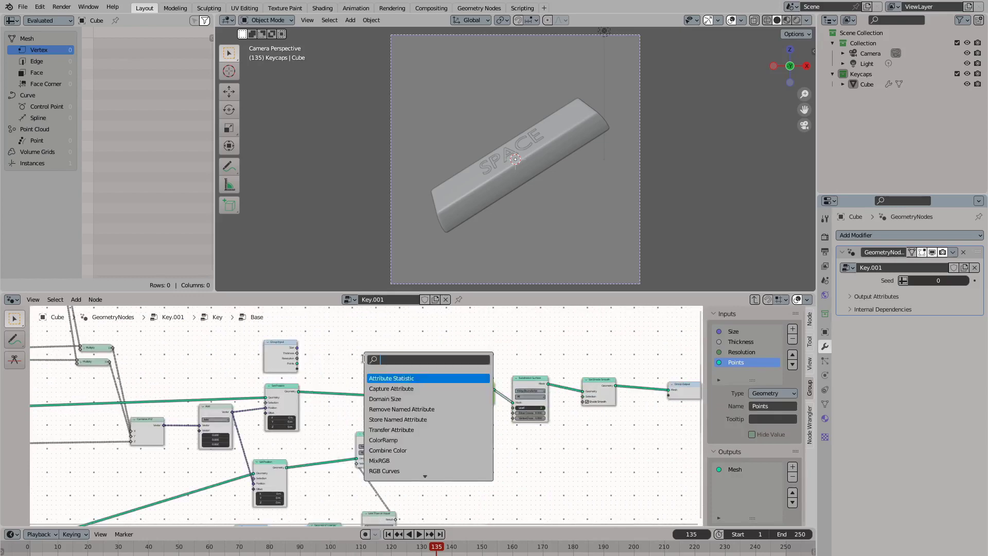
key("Return")
left_click(353, 440)
scroll(353, 440, "down", 1)
Add a Switch node driven by Is Viewport and set its type to Geometry
key("shift+a")
type("switch")
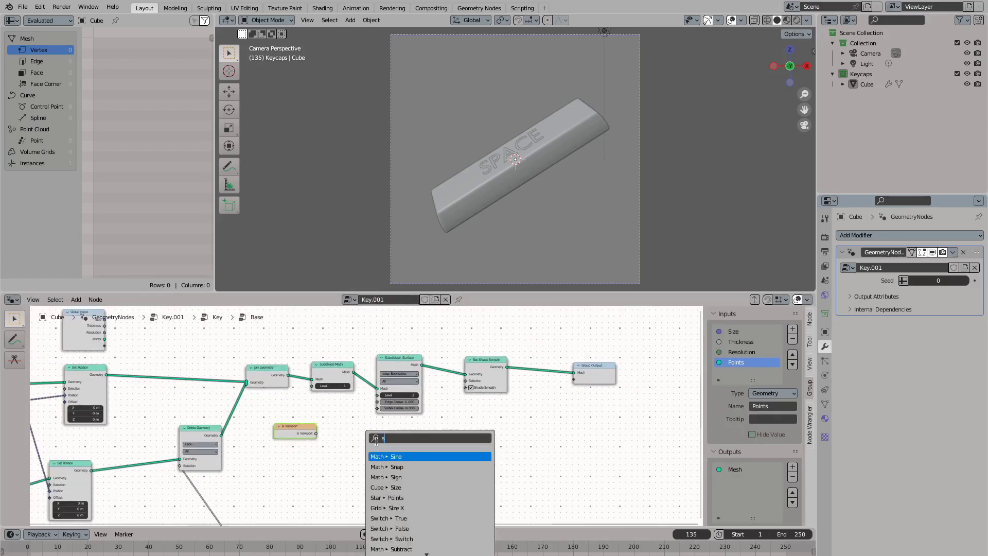
key("Return")
left_click(316, 438)
scroll(315, 439, "up", 1)
left_click(455, 443)
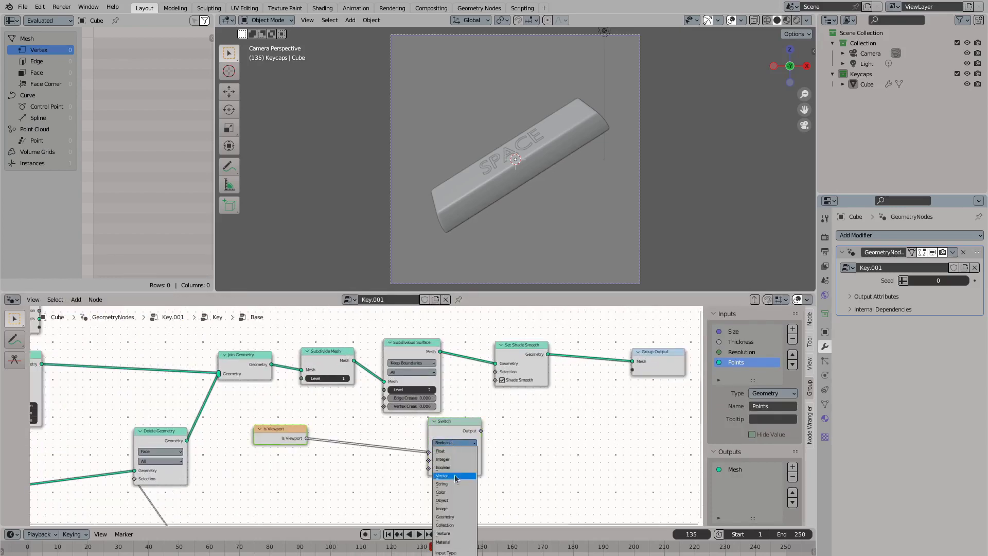
left_click(455, 492)
middle_click_drag(455, 491, 365, 500)
left_click_drag(216, 446, 426, 415)
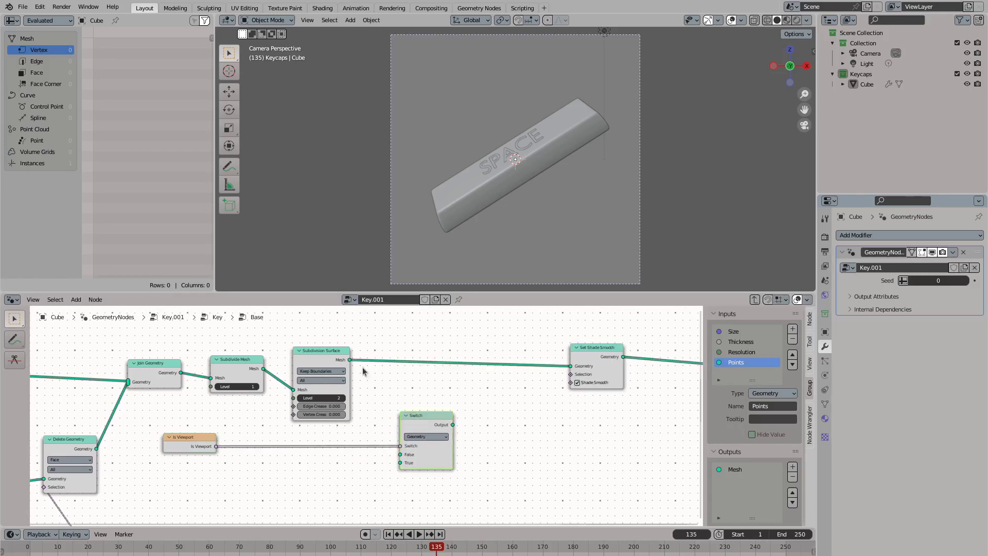
Connect Join Geometry to the Switch's True, Subdivision Surface to False, and the Switch output to Set Shade Smooth
left_click_drag(350, 360, 402, 463)
left_click_drag(188, 376, 404, 466)
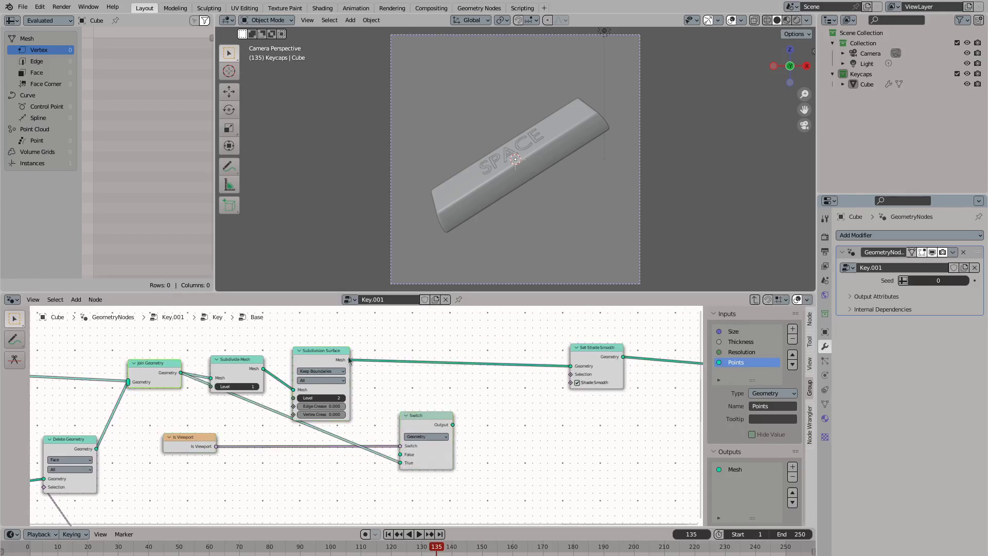
left_click_drag(350, 360, 400, 454)
left_click_drag(452, 424, 571, 366)
Add a Boolean node and combine it with Is Viewport in a Not And node that drives the Switch
key("shift+a")
type("bool")
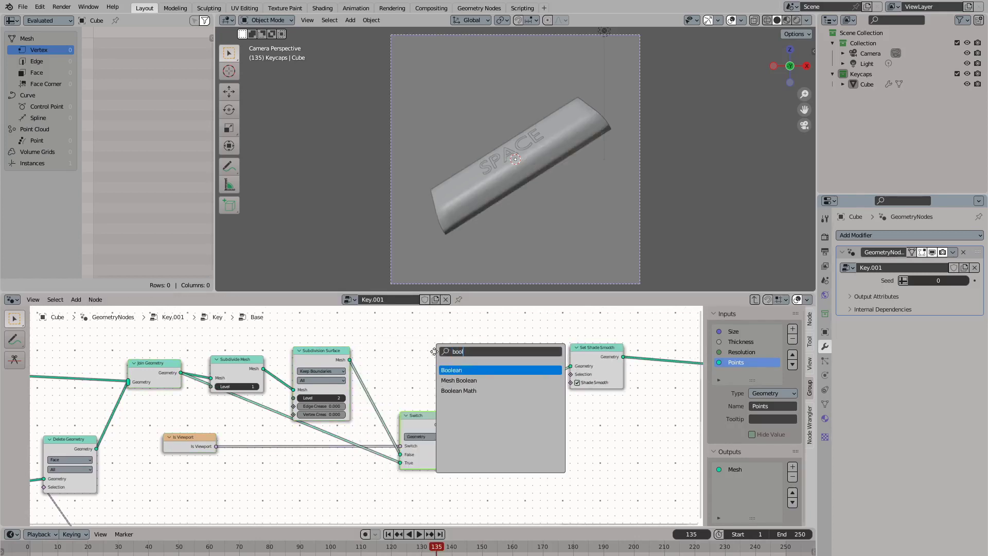
key("Return")
scroll(349, 410, "up", 2)
left_click_drag(309, 437, 378, 410)
type("not")
key("Return")
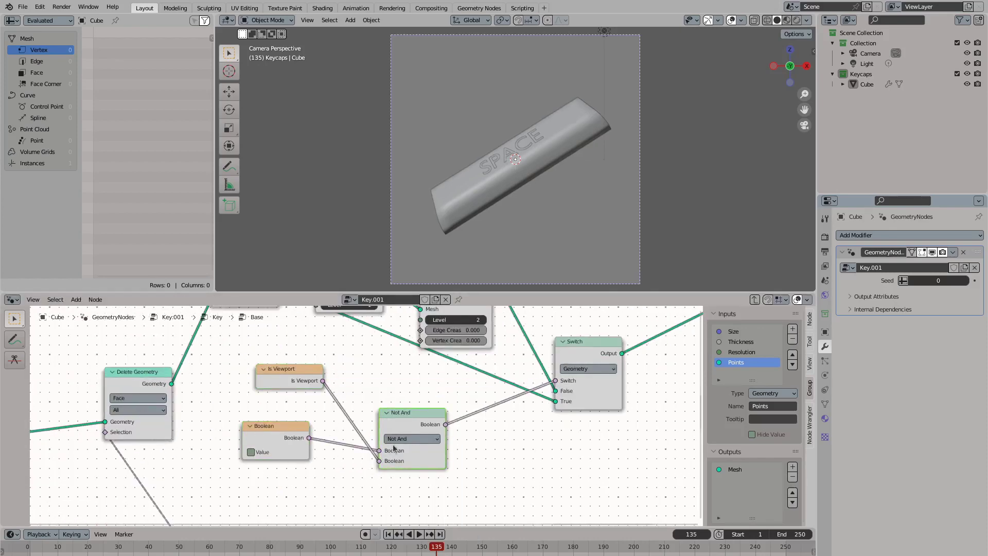
Try the Not operation on the boolean math node, toggling the Boolean value to test the key's mesh
left_click(406, 439)
left_click(409, 470)
left_click(259, 452)
left_click(261, 452)
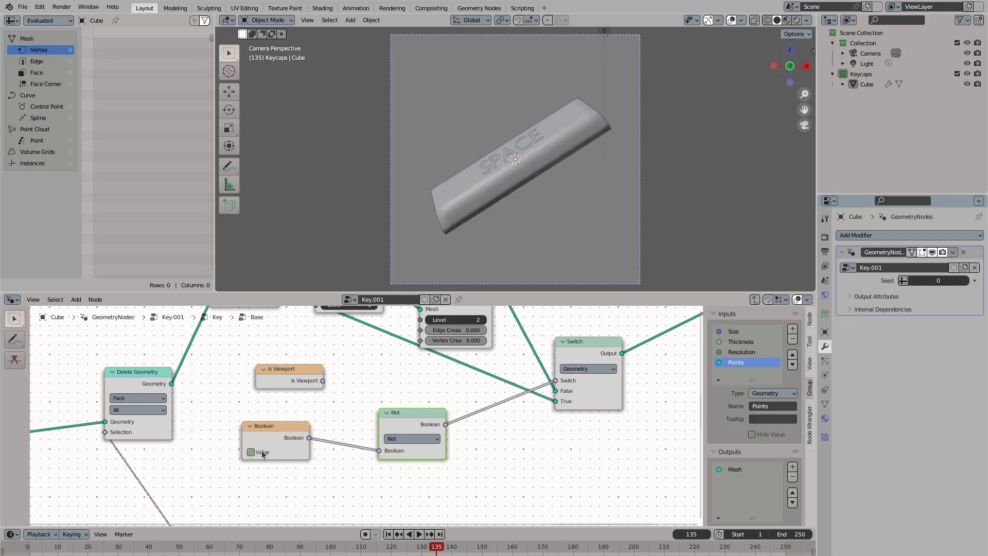
Try replacing the Boolean node with a Group Input feeding the Not node, and undo the replacement
key("x")
left_click_drag(379, 450, 227, 461)
left_click(231, 470)
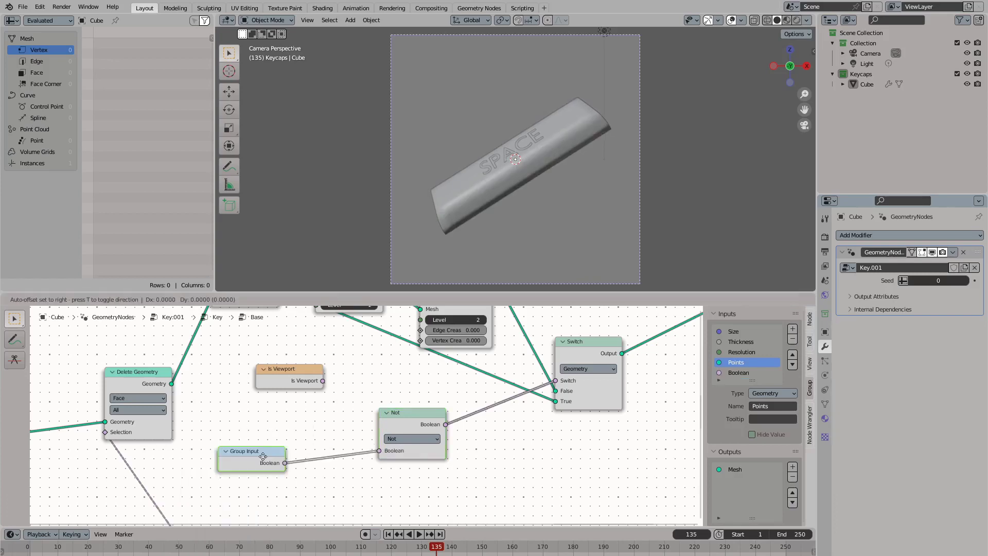
left_click(313, 443)
key("ctrl+z")
key("ctrl+z")
key("ctrl+z")
key("ctrl+z")
key("ctrl+z")
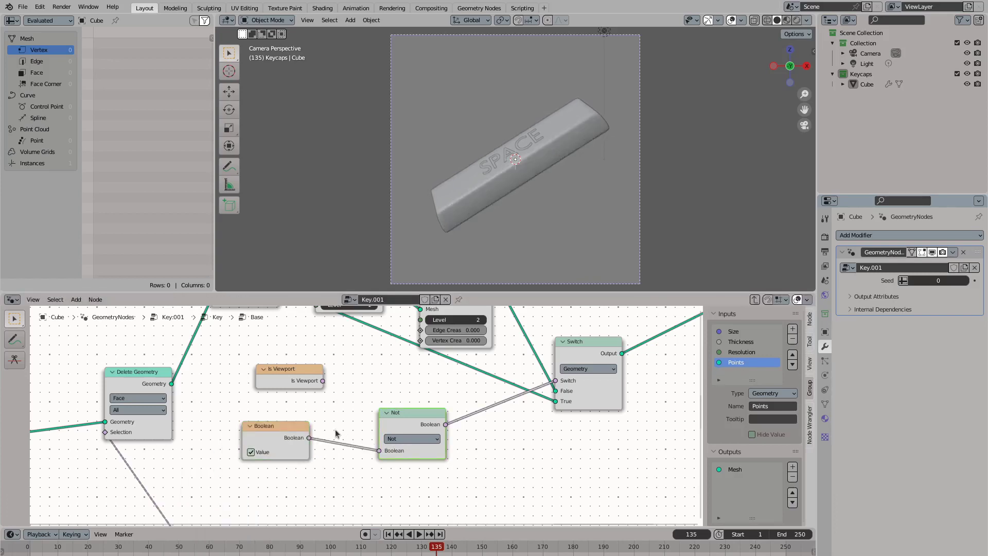
Delete the Boolean node and set the boolean math operation back to Not And
left_click_drag(271, 445, 272, 454)
left_click(412, 438)
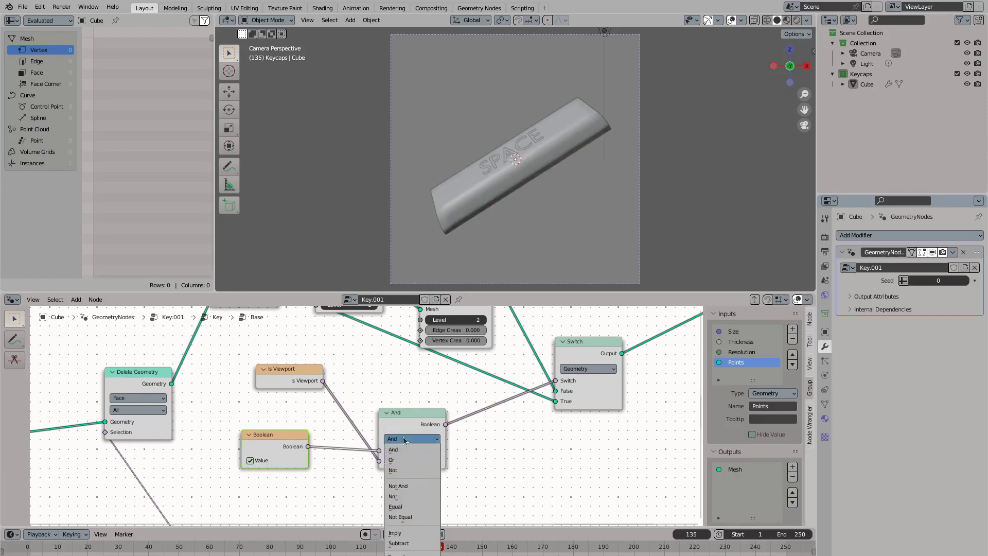
left_click(403, 437)
key("x")
left_click(412, 439)
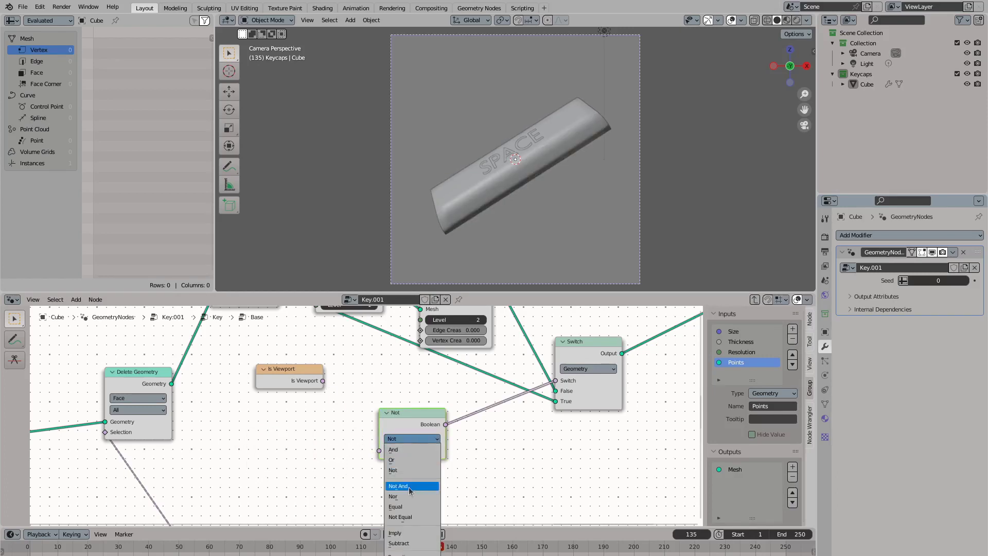
left_click(408, 487)
Connect a new Group Input to Not And's first input and rename the group input Highres
left_click_drag(378, 451, 249, 442)
type("group")
key("Return")
left_click(278, 448)
double_click(731, 372)
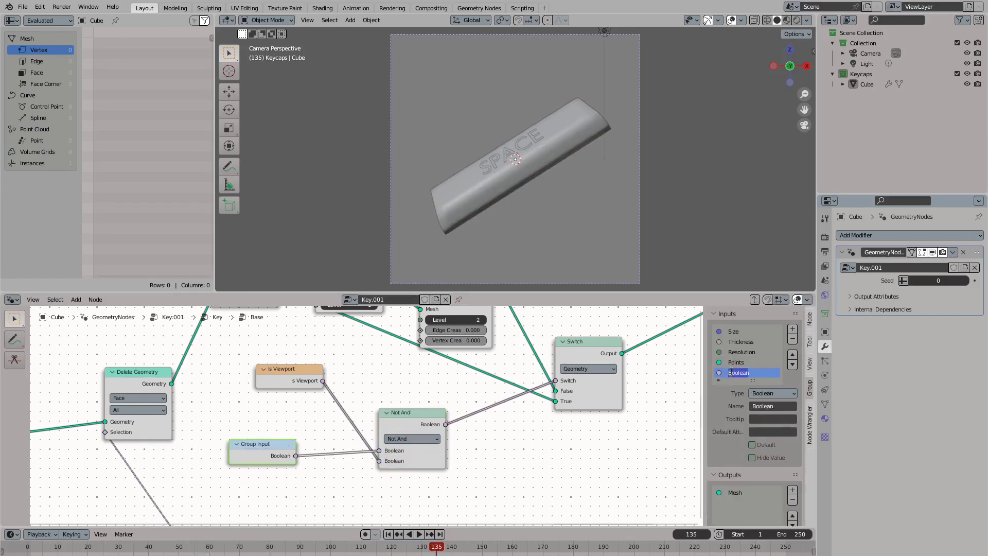
type("Highres")
key("Return")
Expose Base's Highres option through the Key group, enable it on the Key node, and test the animation playback
key("Tab")
scroll(458, 401, "down", 3)
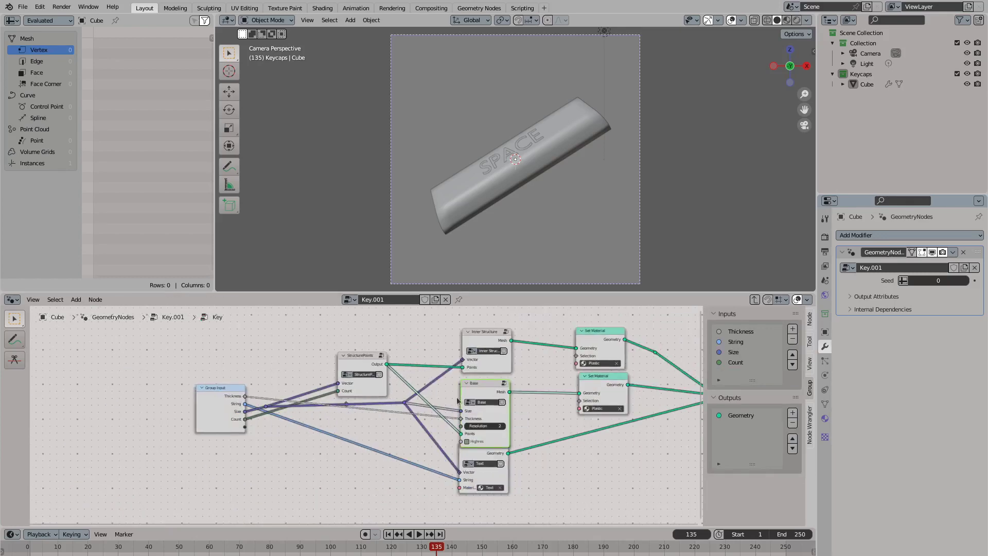
key("Tab")
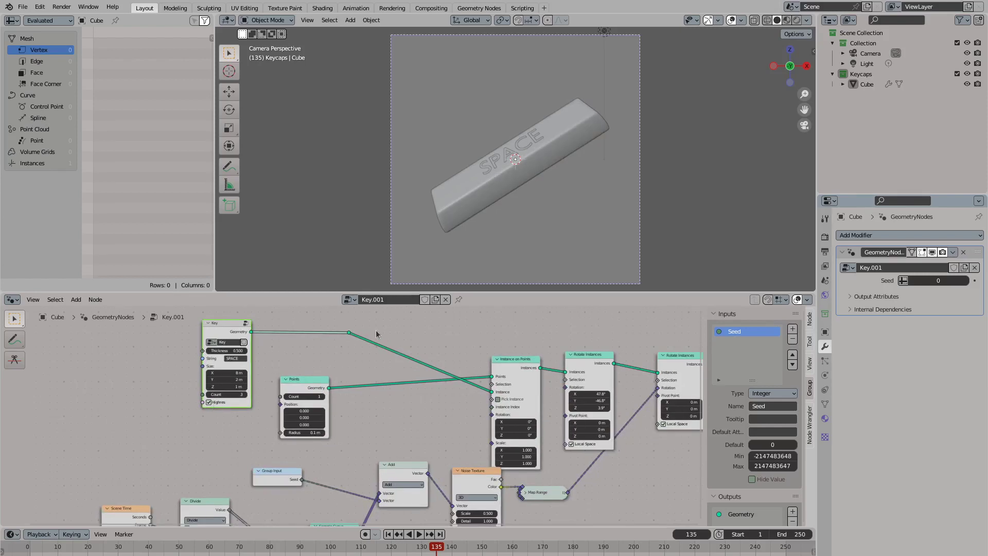
left_click(419, 537)
key("space")
Inside the Key group, feed the Highres input into a boolean Not node
key("Tab")
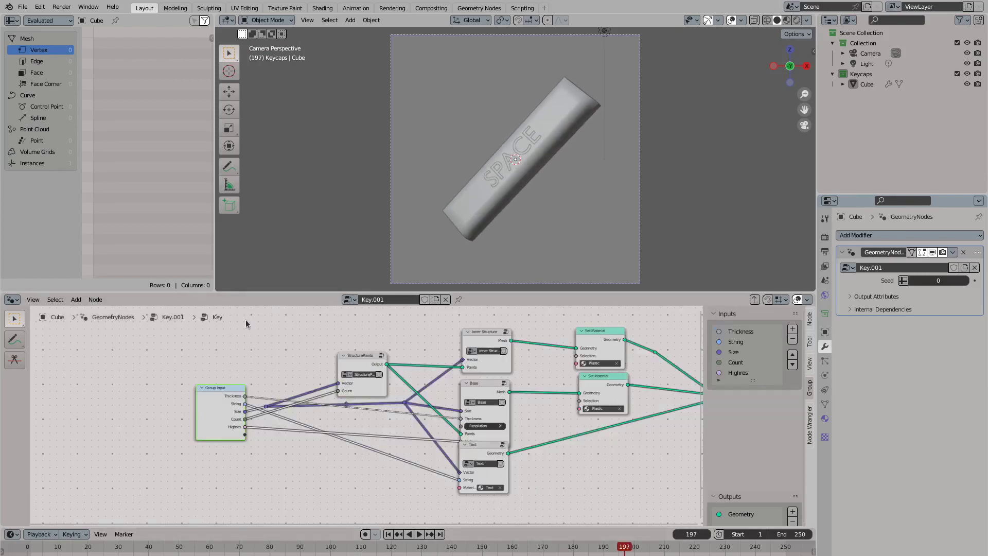
left_click_drag(245, 427, 298, 460)
left_click(347, 471)
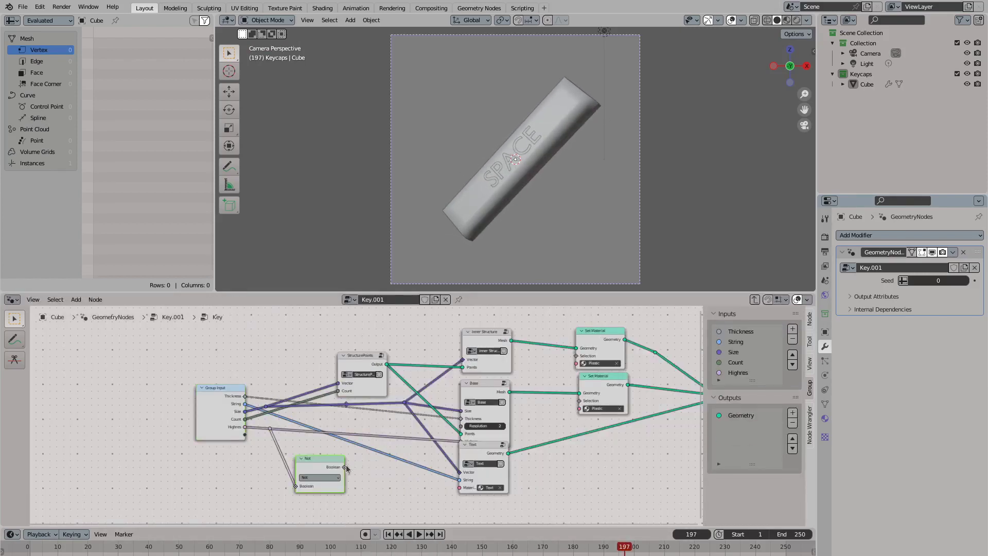
Undo the boolean Not node added to the Highres input and leave the Key group
key("Escape")
key("ctrl+z")
key("Tab")
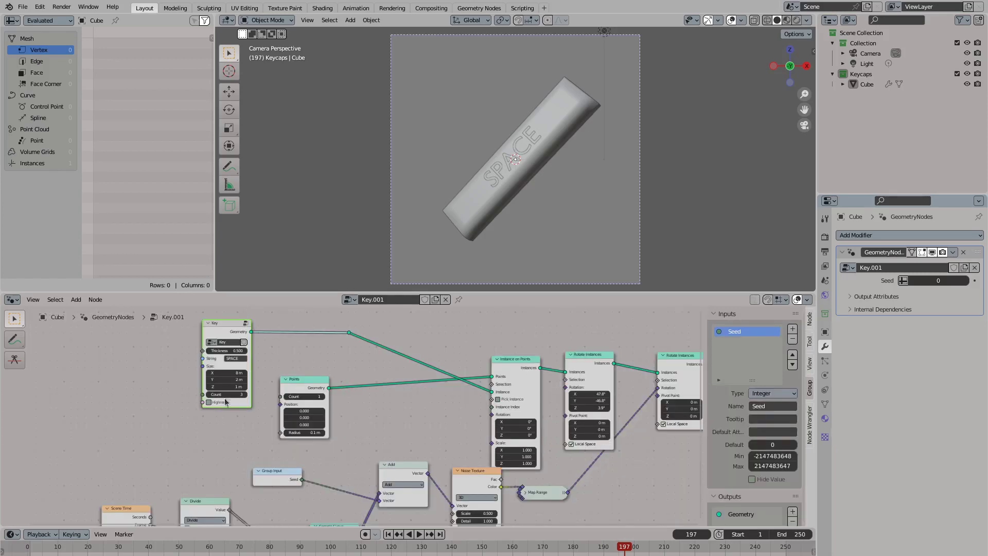
Render the current frame with Highres disabled on the Key node, inspect the result, and return to the node editor
left_click(290, 409)
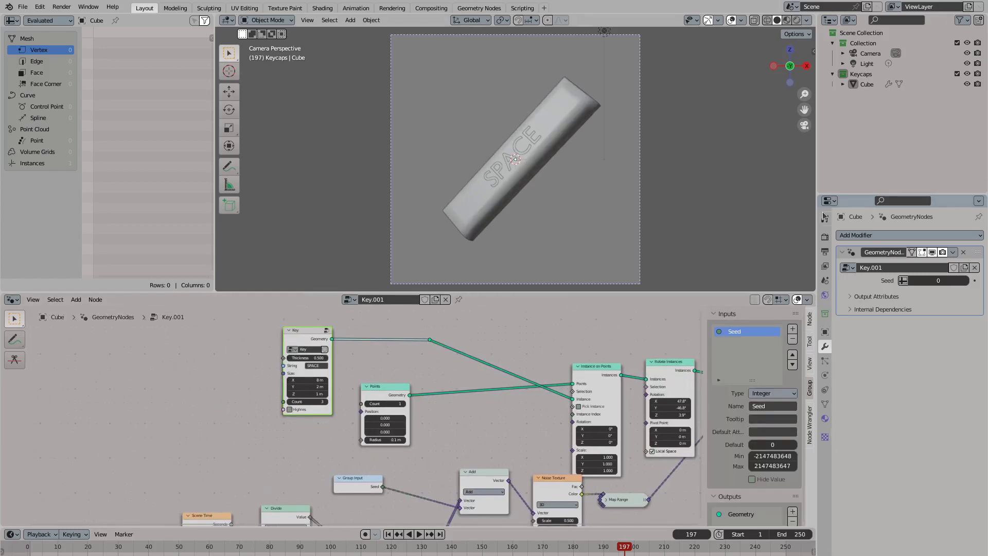
key("F12")
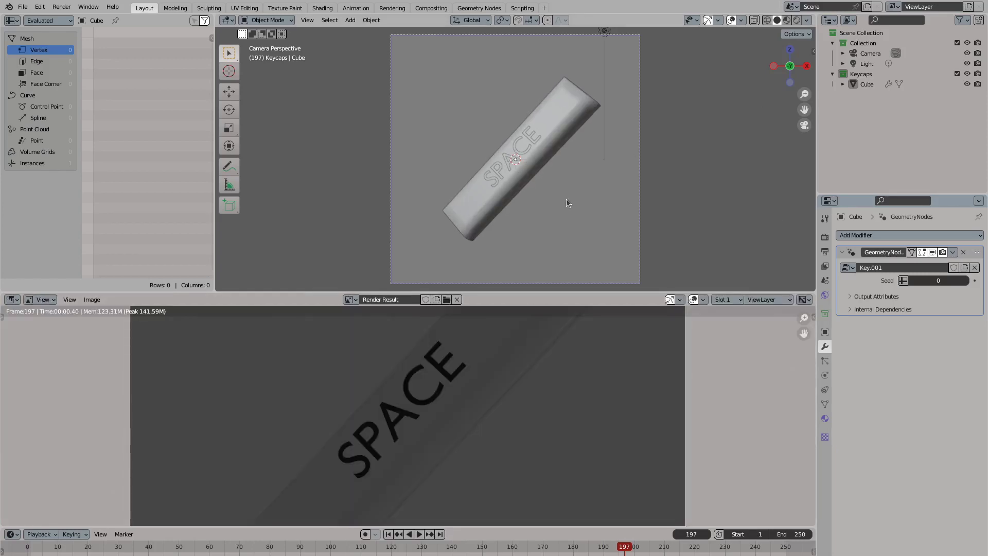
scroll(469, 405, "up", 2)
scroll(463, 403, "down", 2)
left_click(13, 299)
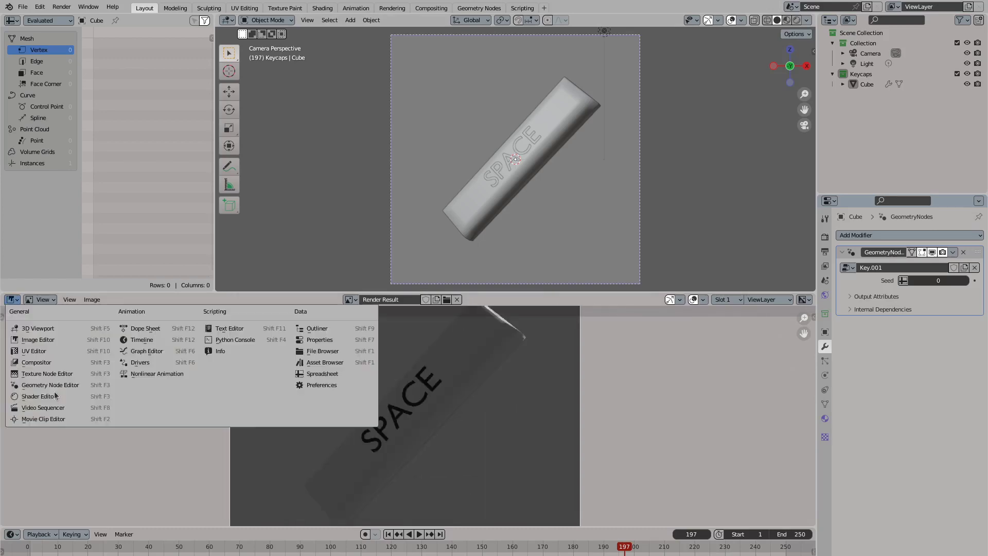
left_click(31, 392)
Render the frame again with Highres enabled on the Key node, inspect the keycap's edge, and return to the geometry nodes
key("F12")
scroll(409, 413, "up", 4)
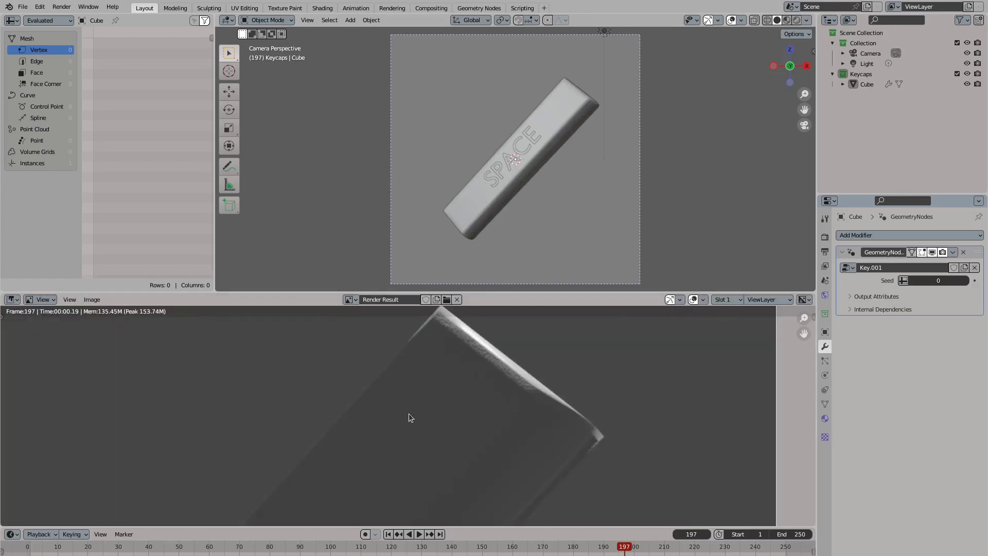
left_click(12, 299)
left_click(46, 384)
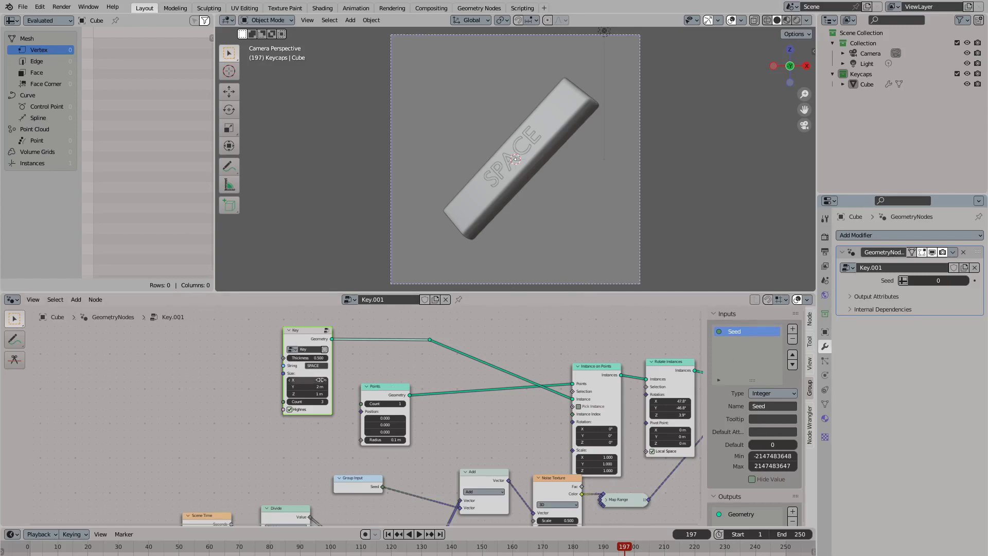
Rename the Highres input to Proxy in both the Key group and its nested Base group
key("Tab")
double_click(737, 373)
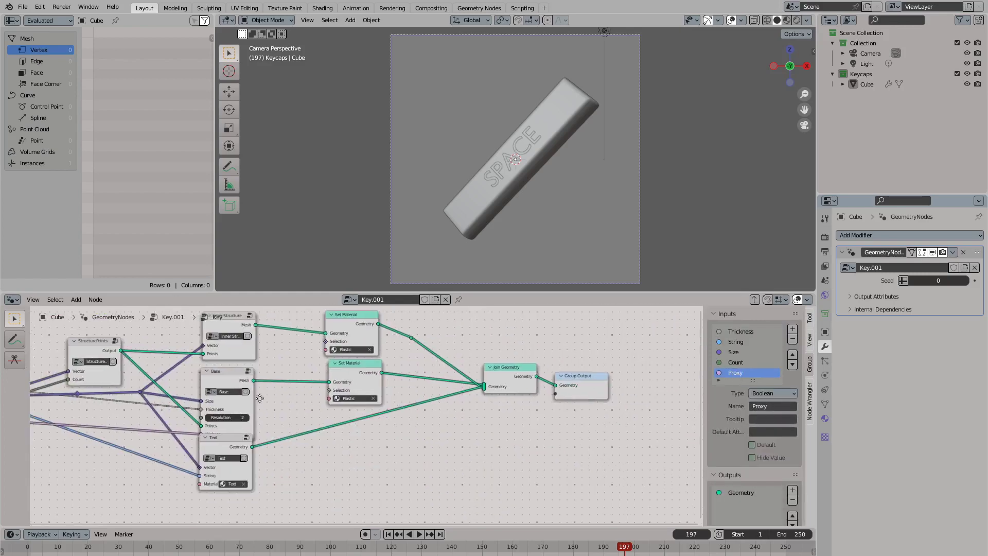
key("Tab")
scroll(738, 371, "down", 2)
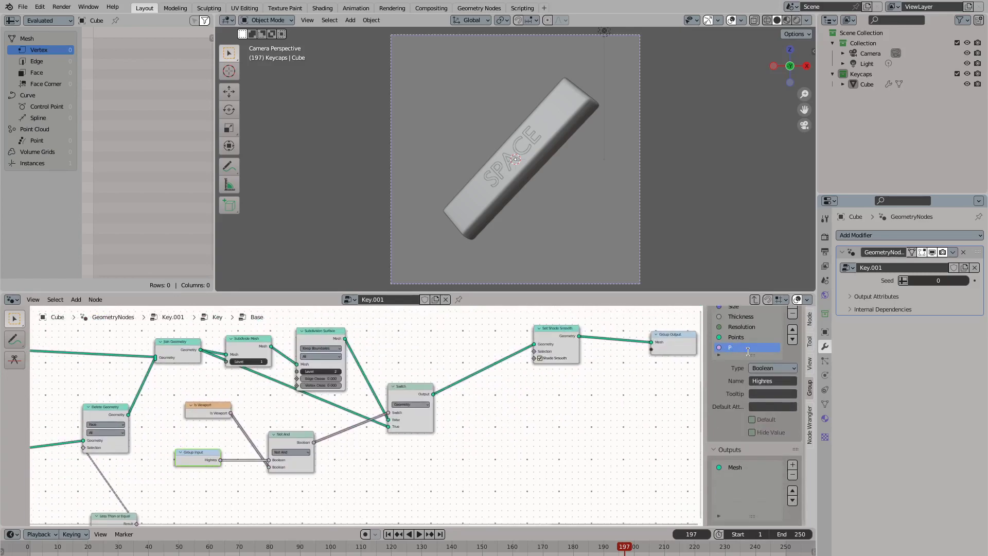
Change Base's Not And node to And, and insert a Not node between the Proxy input and And's first input
left_click(276, 453)
left_click(281, 442)
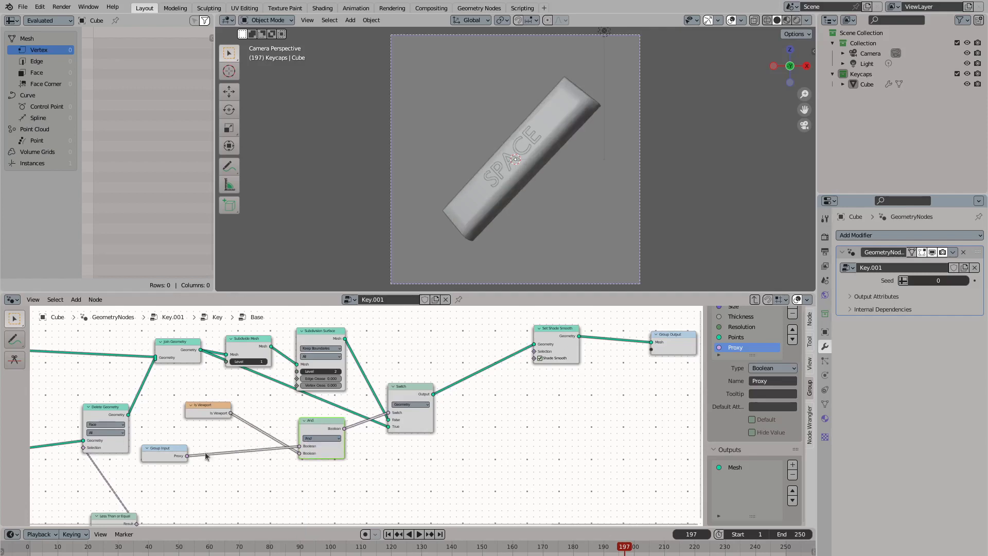
key("ctrl+shift+d")
left_click(268, 480)
left_click_drag(268, 475, 299, 446)
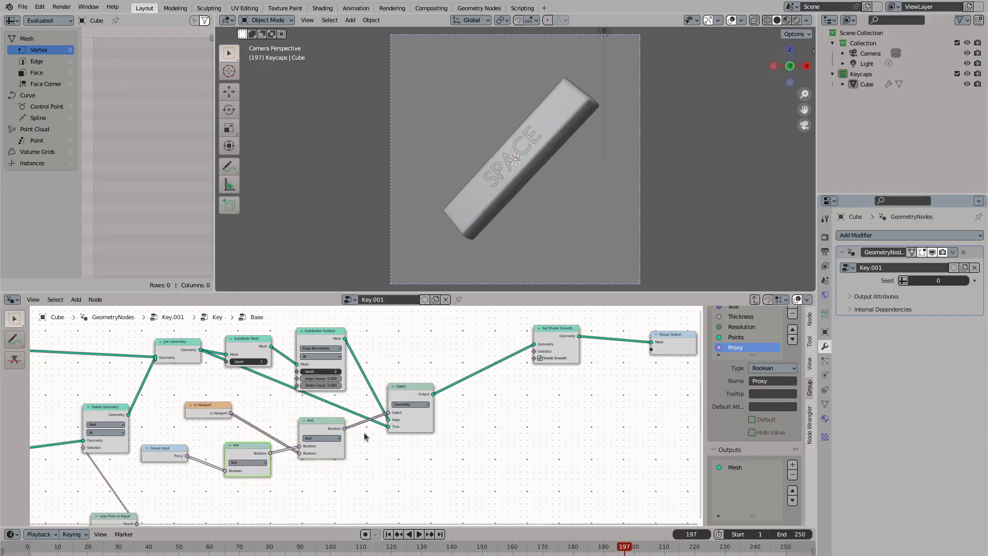
Leave the Base group and test the modifier's Seed at 1, returning it to 0
key("Tab")
left_click(961, 281)
left_click(912, 281)
left_click(966, 281)
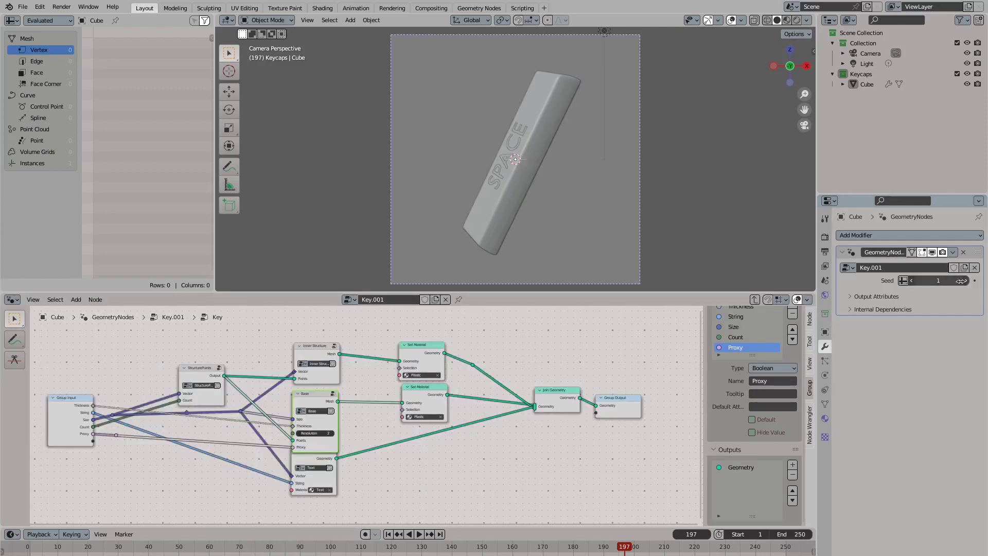
left_click(911, 280)
Return to the Key.001 tree, go to frame 262, and test-render the keycap with Proxy enabled
key("Tab")
key("Tab")
key("Tab")
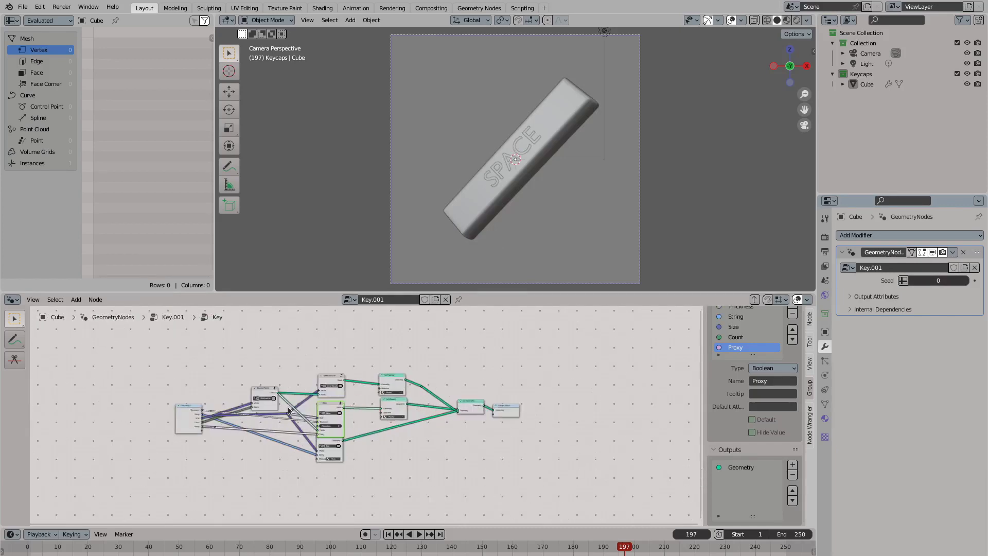
scroll(300, 409, "up", 4)
left_click(300, 410)
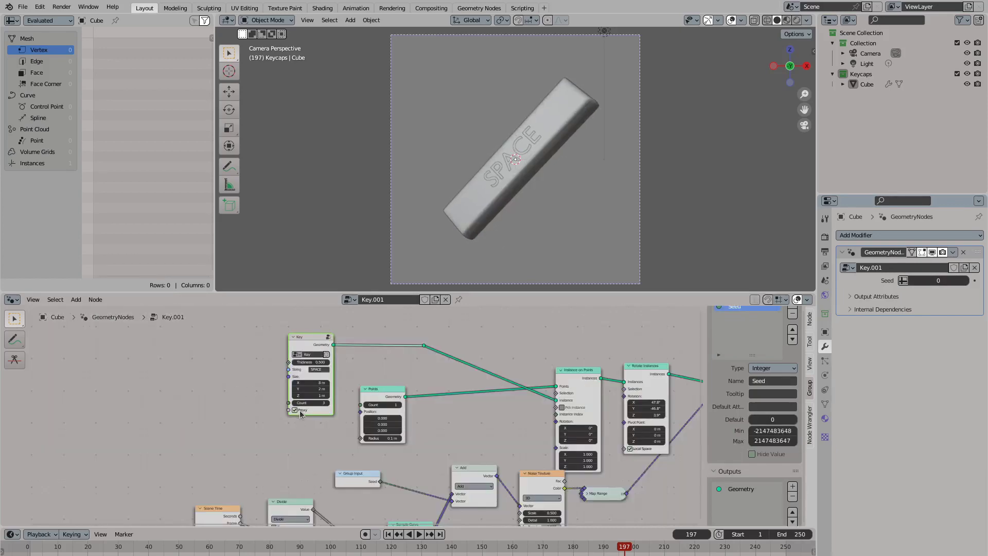
left_click_drag(643, 548, 818, 549)
left_click(807, 20)
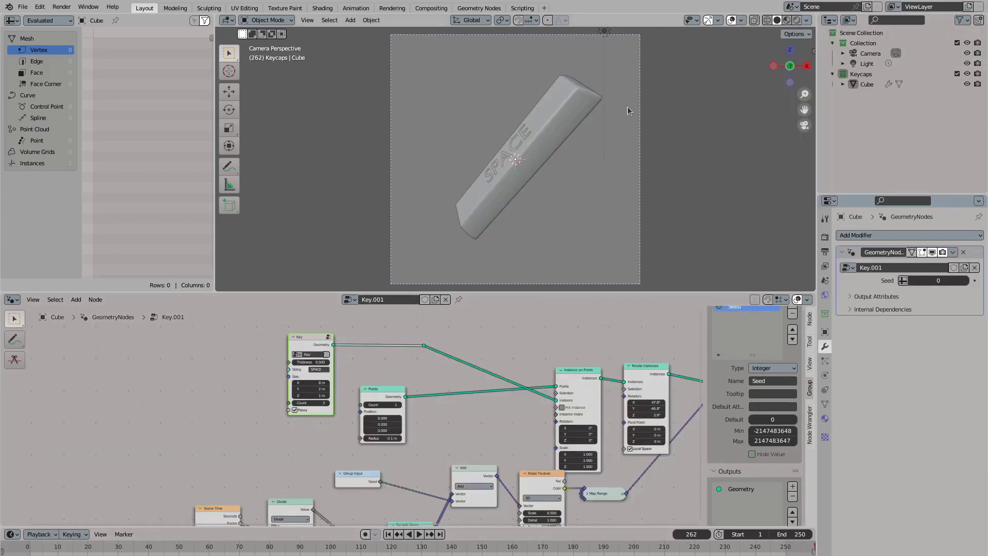
key("F12")
key("Escape")
Disable Proxy on the Key node, test-render the frame, and switch back to the geometry nodes
left_click(295, 409)
key("F12")
left_click(12, 299)
left_click(31, 383)
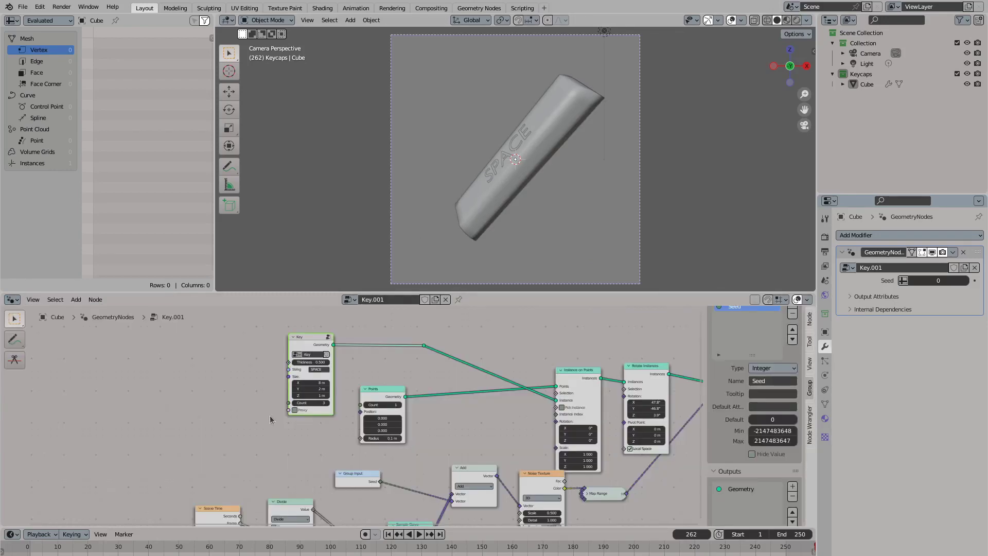
Frame the whole node tree and play the animation to check the keycap's rotation
key("Home")
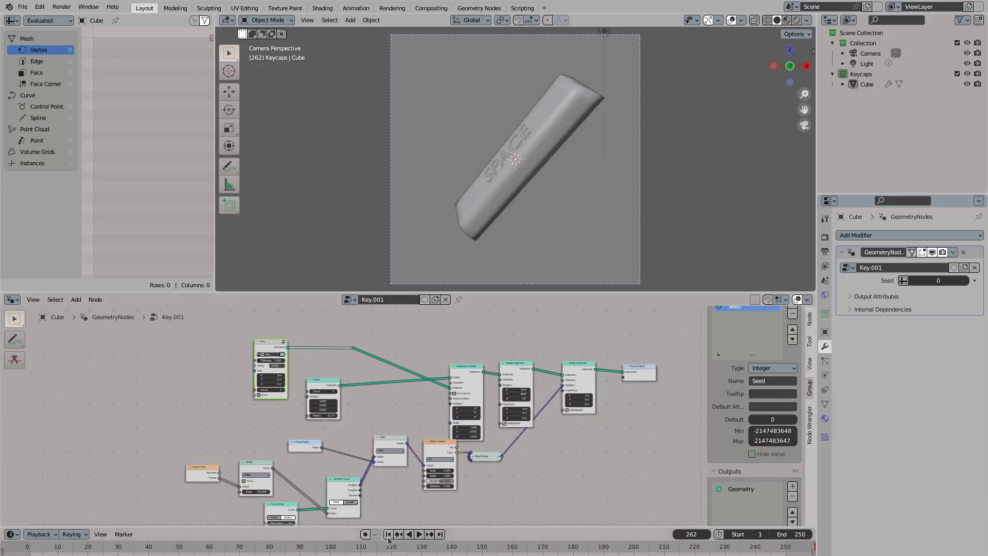
left_click(419, 534)
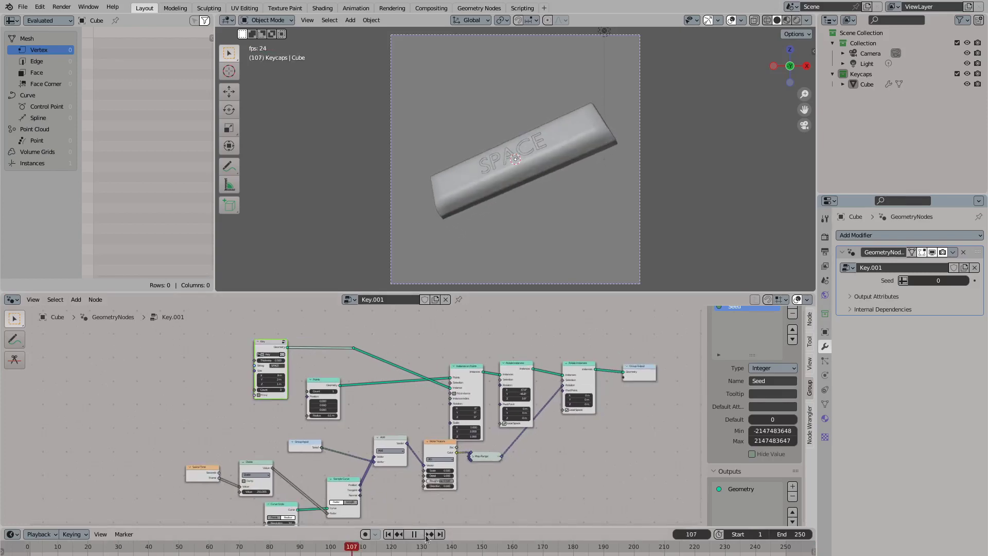
key("space")
Insert a vector Scale node at 0.810 between Map Range and the last Rotate Instances node's rotation
scroll(484, 486, "up", 2)
type("scale")
key("Return")
left_click_drag(347, 482, 443, 382)
left_click(412, 479)
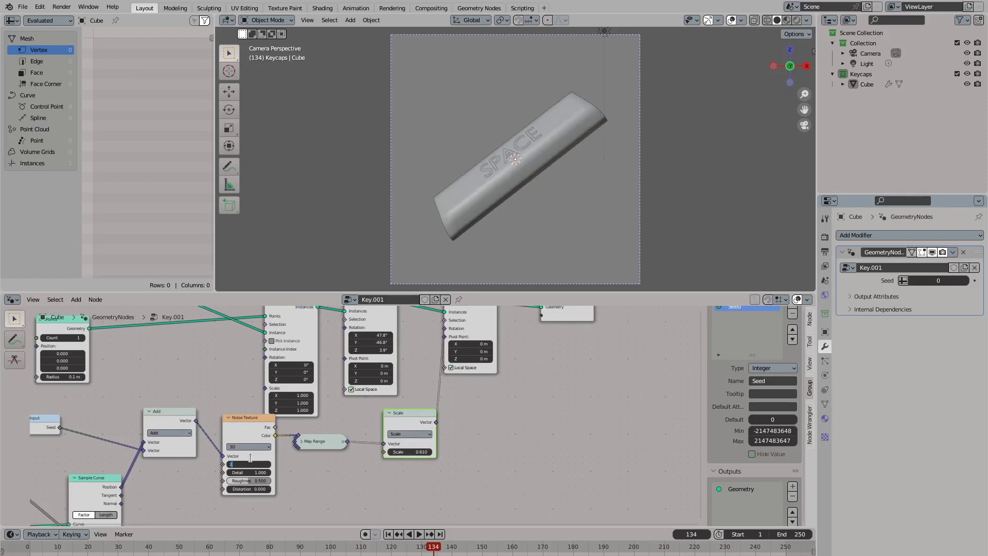
Set the Noise Texture's Scale to 0.200 and the Scale node's factor to 1, previewing the animation after each change
key("Return")
left_click(418, 534)
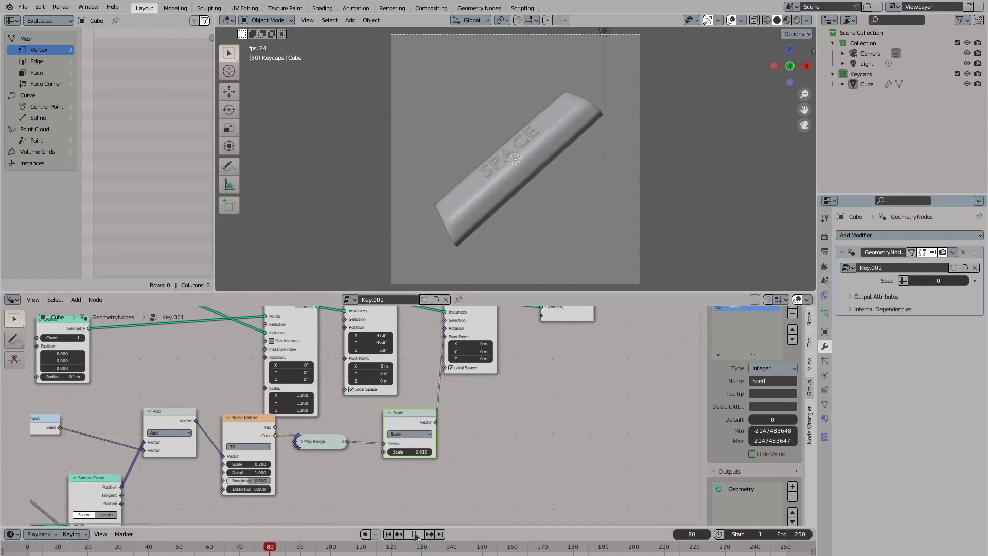
type("1")
key("Return")
left_click(419, 534)
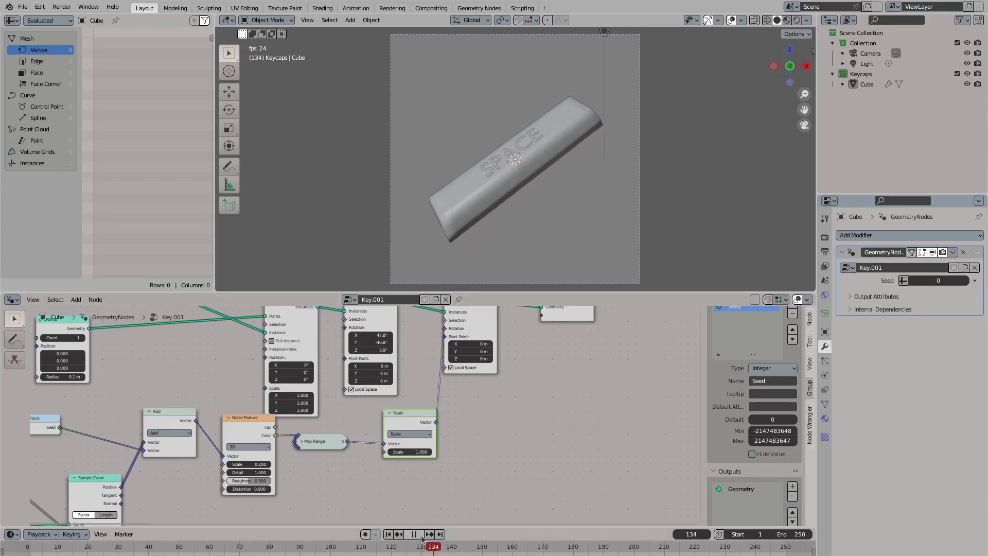
left_click(415, 534)
Leave the camera view and add a Grid node below the instance nodes
scroll(508, 428, "down", 3)
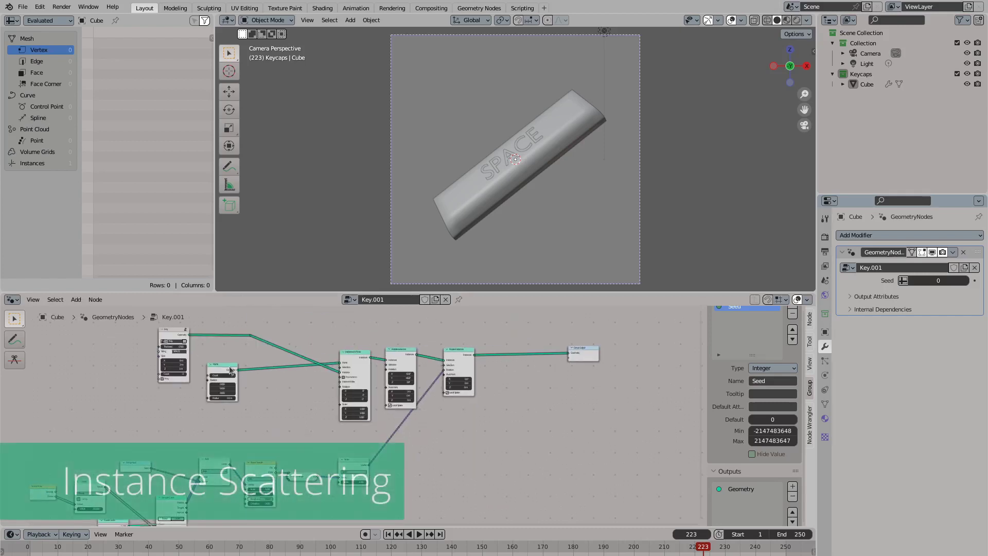
key("KP_0")
key("shift+a")
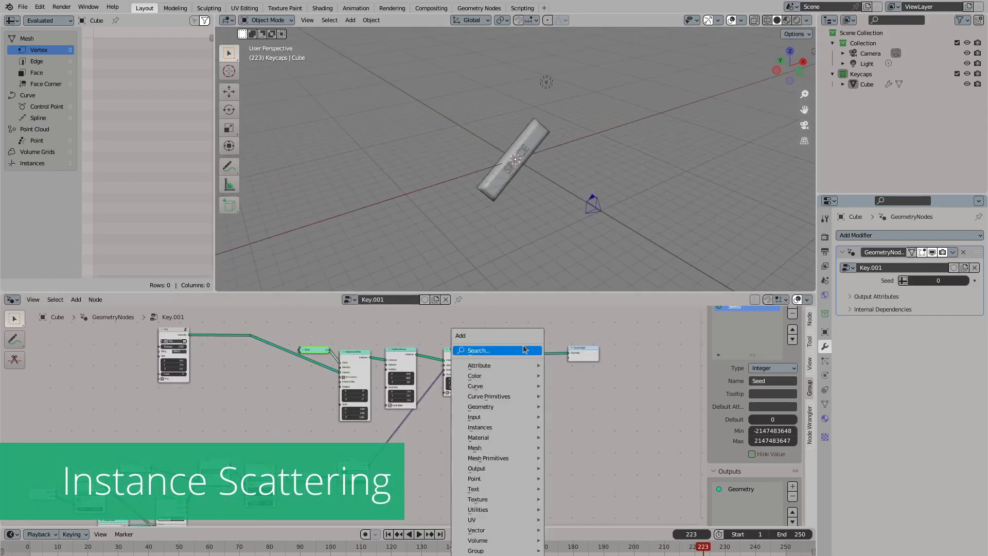
left_click(535, 361)
left_click(462, 467)
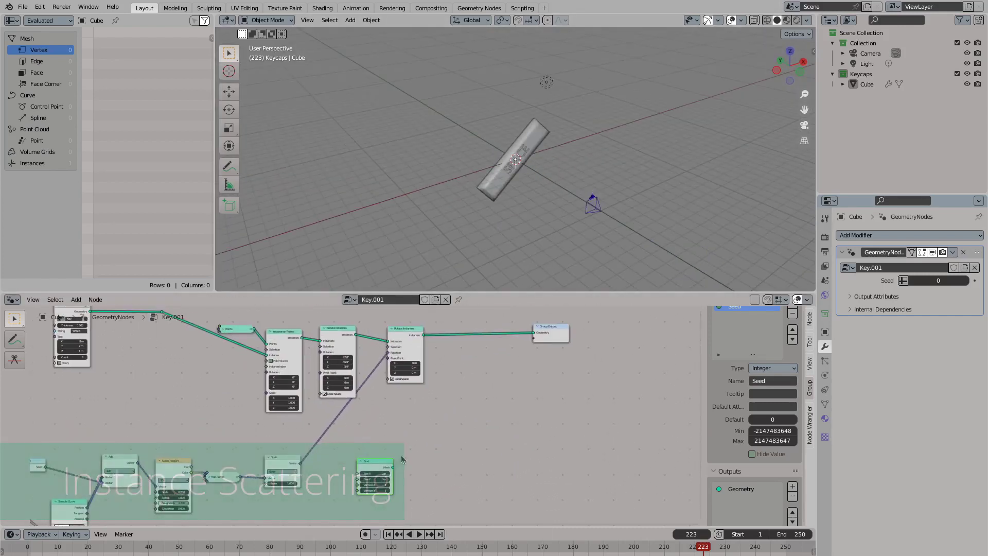
Combine the Grid mesh with the Rotate Instances output in a Join Geometry node before the Group Output
left_click_drag(393, 466, 470, 417)
type("jo")
key("Return")
left_click_drag(423, 335, 628, 332)
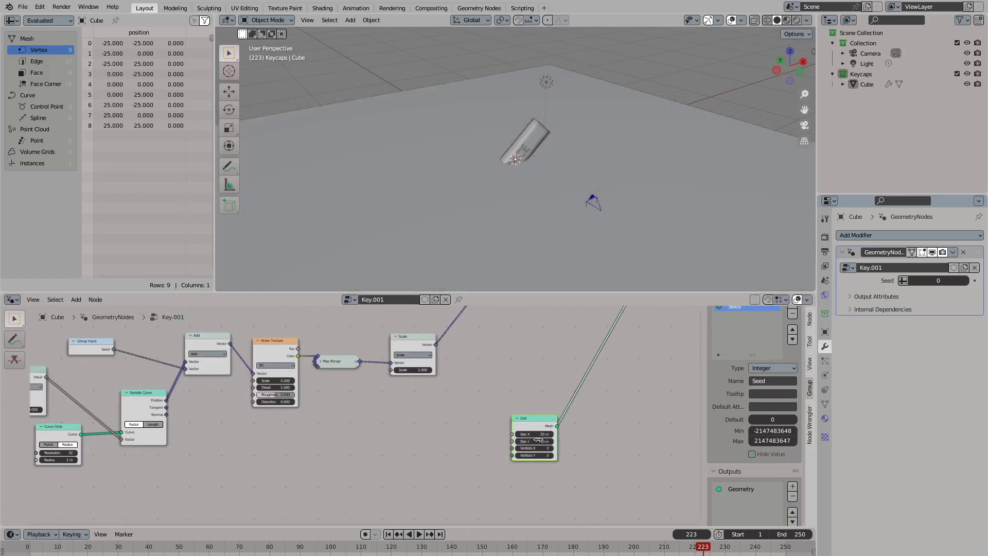
Size the Grid 50 m by 50 m with 10 vertices in X and Y, and show the viewport in wireframe
key("Return")
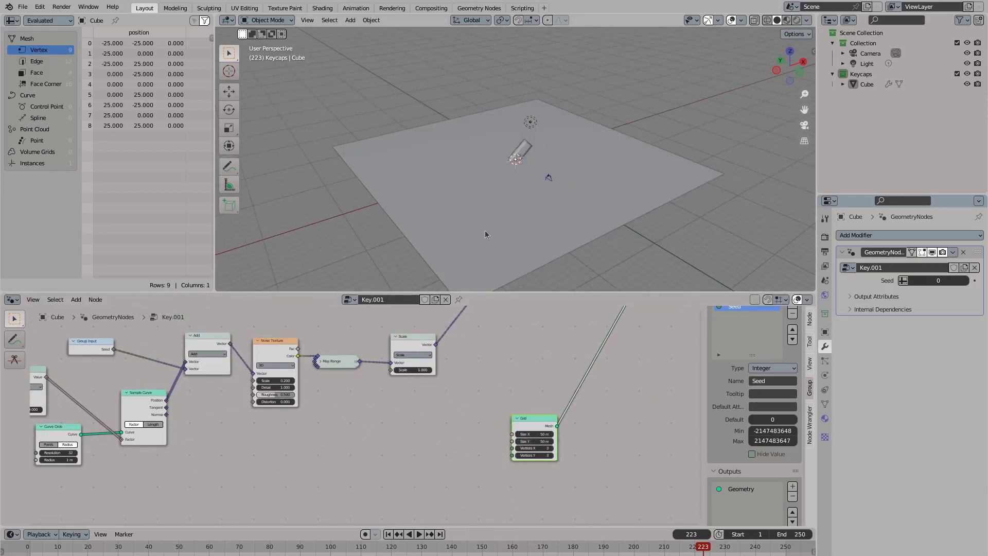
middle_click_drag(485, 234, 479, 232)
scroll(540, 407, "up", 1)
left_click_drag(571, 420, 451, 419)
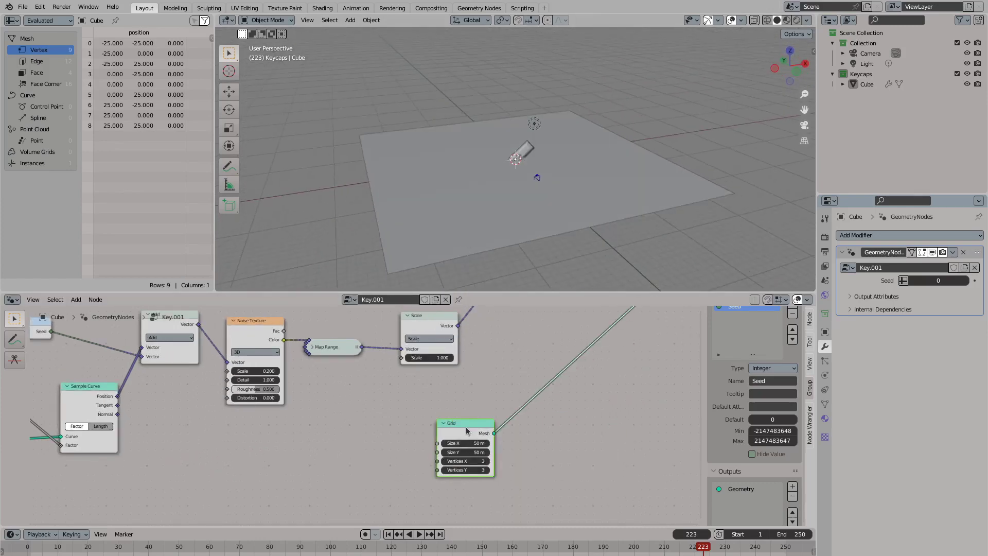
type("10")
key("Return")
left_click(766, 20)
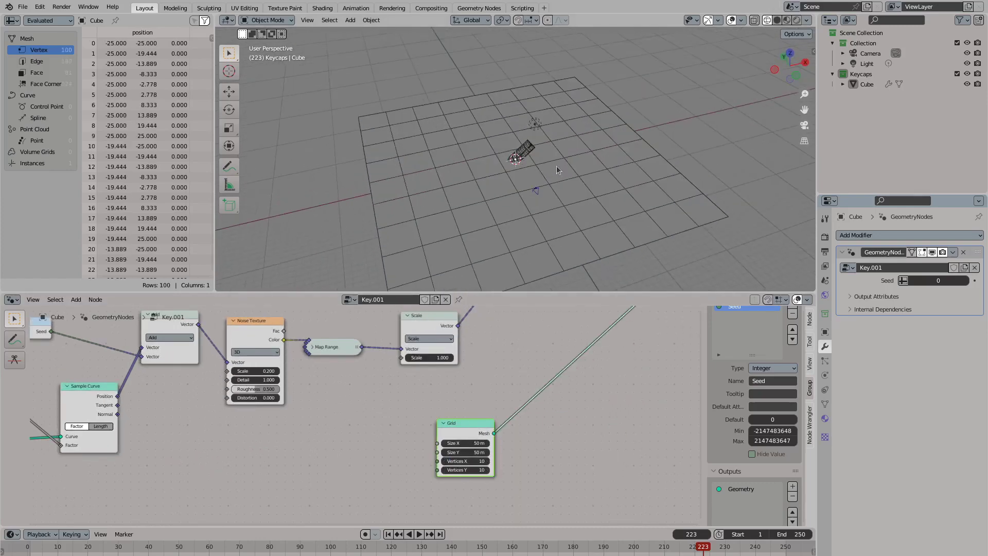
scroll(483, 410, "down", 1)
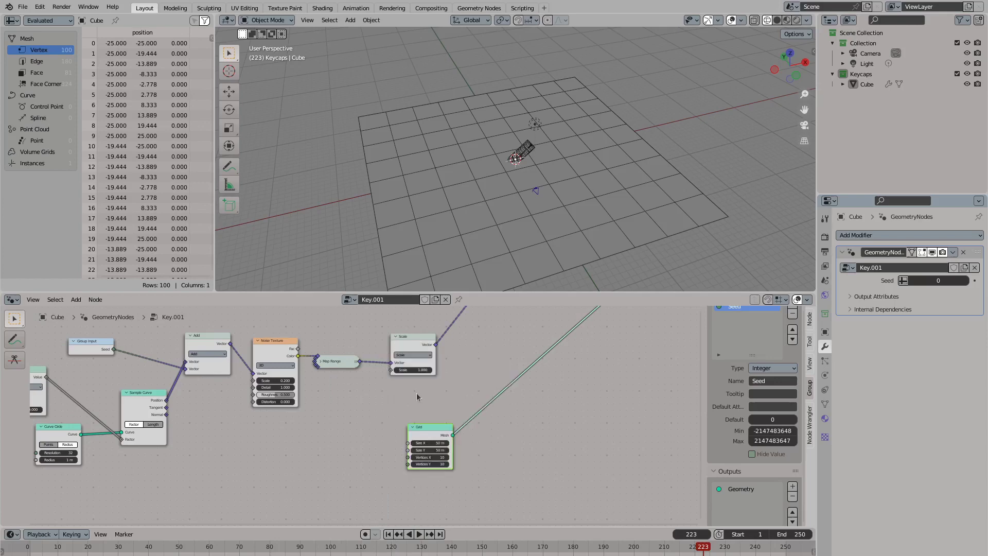
left_click_drag(360, 361, 372, 361)
left_click(792, 329)
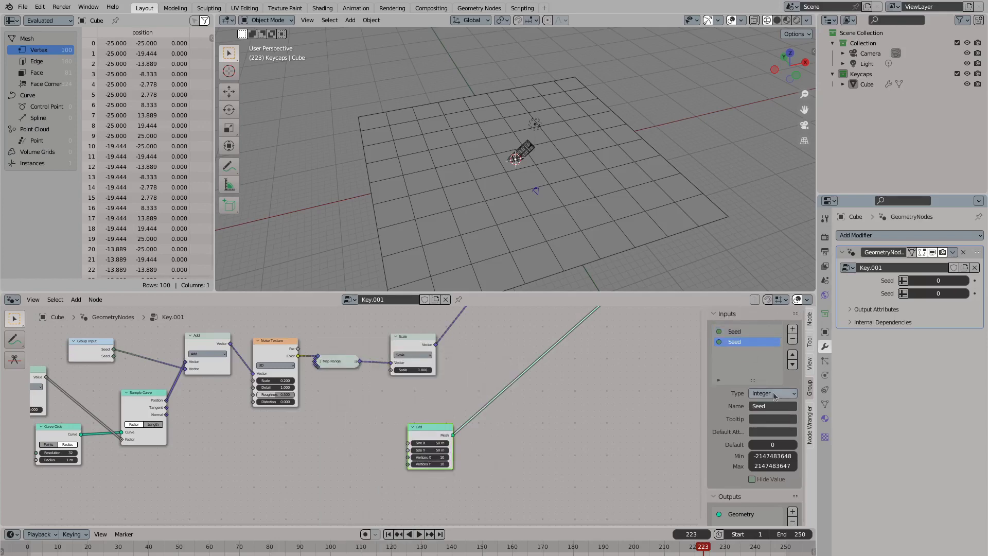
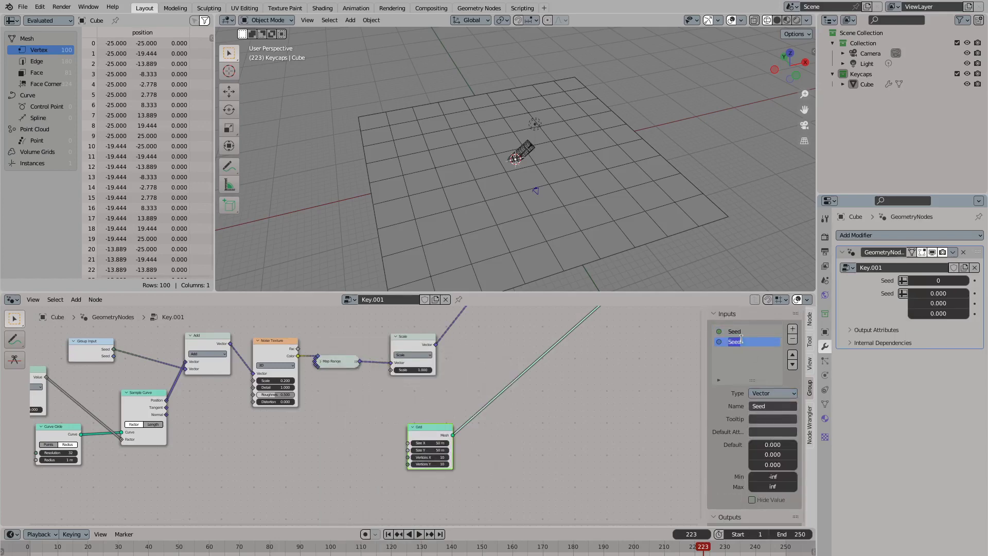
left_click(793, 339)
Add a Vector input node with X, Y and Z set to 50
key("shift+a")
type("vec")
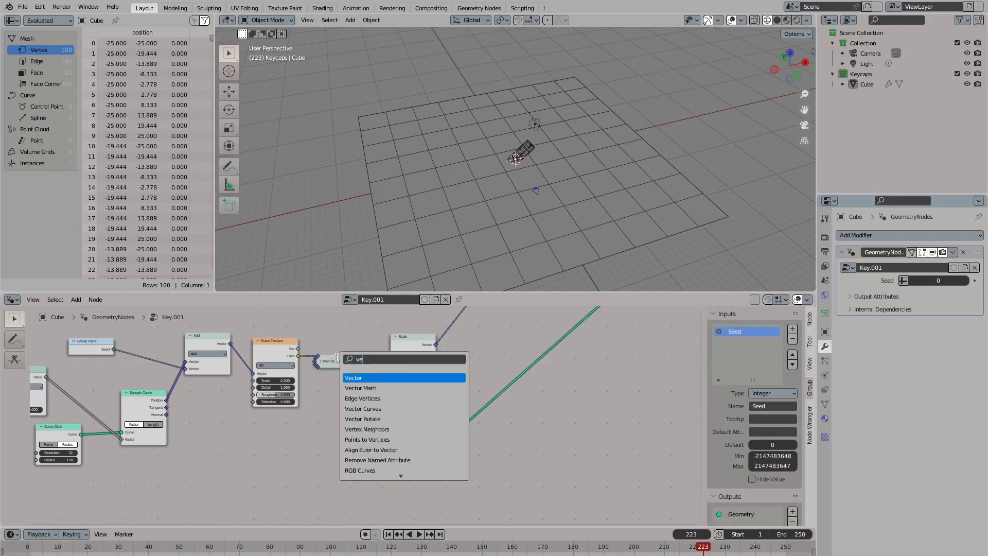
key("Return")
key("ctrl+v")
Feed the Vector into a vector math Length node and pass its value into a Divide node
left_click_drag(348, 418, 386, 416)
type("len")
key("Return")
left_click(324, 433)
type("div")
key("Return")
left_click(328, 402)
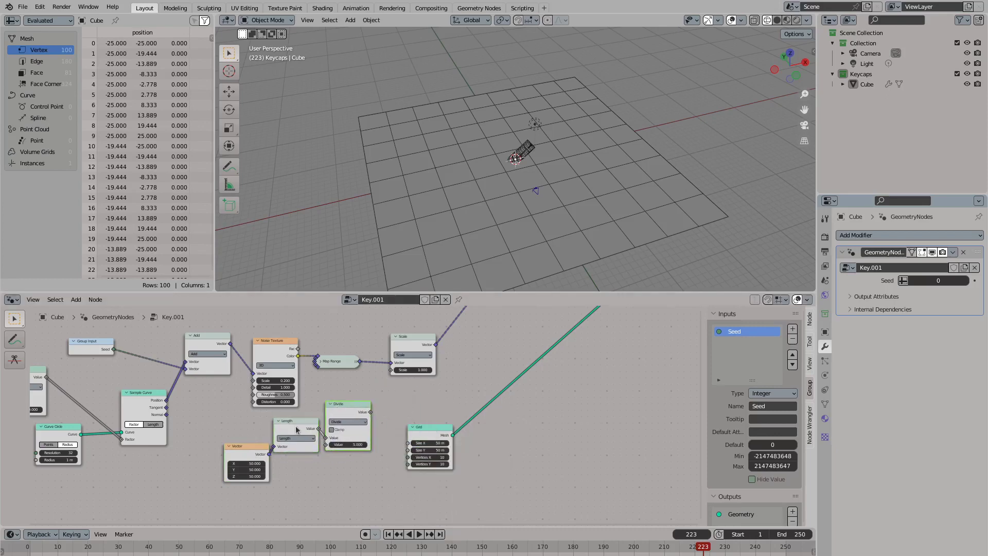
Set the Divide node's divisor to 5 and connect its output to the Grid's Vertices X and Vertices Y
double_click(350, 440)
type("5")
key("Return")
left_click_drag(408, 457, 372, 408)
left_click_drag(410, 465, 408, 464)
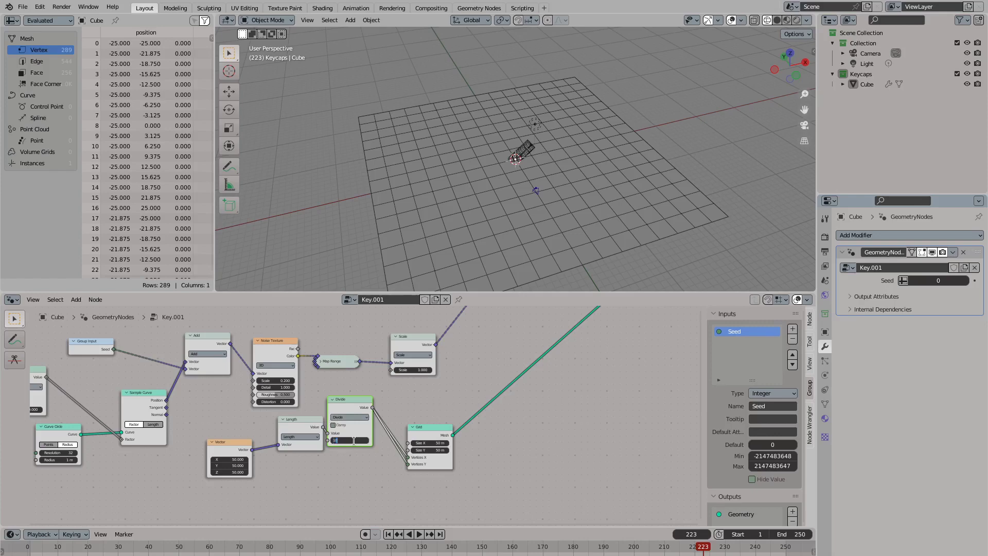
Set the divisor to 10, then cut and reconnect the Divide output to the Grid's vertex counts
key("Return")
right_click_drag(398, 420, 388, 466, "ctrl")
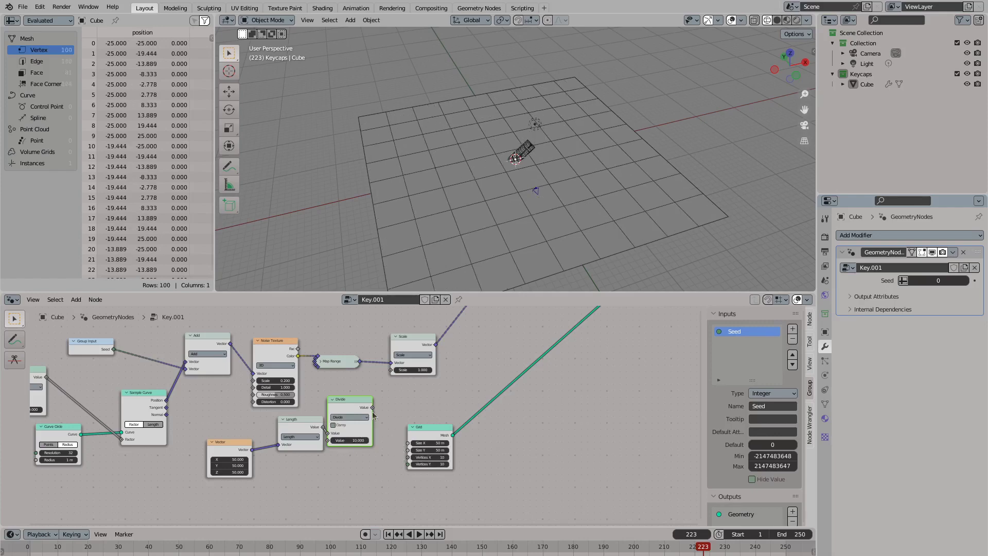
left_click_drag(408, 457, 372, 407)
left_click_drag(230, 459, 251, 514)
Add an Instance on Points node and feed the Grid's mesh into its Instance input
middle_click_drag(423, 404, 376, 363)
key("shift+a")
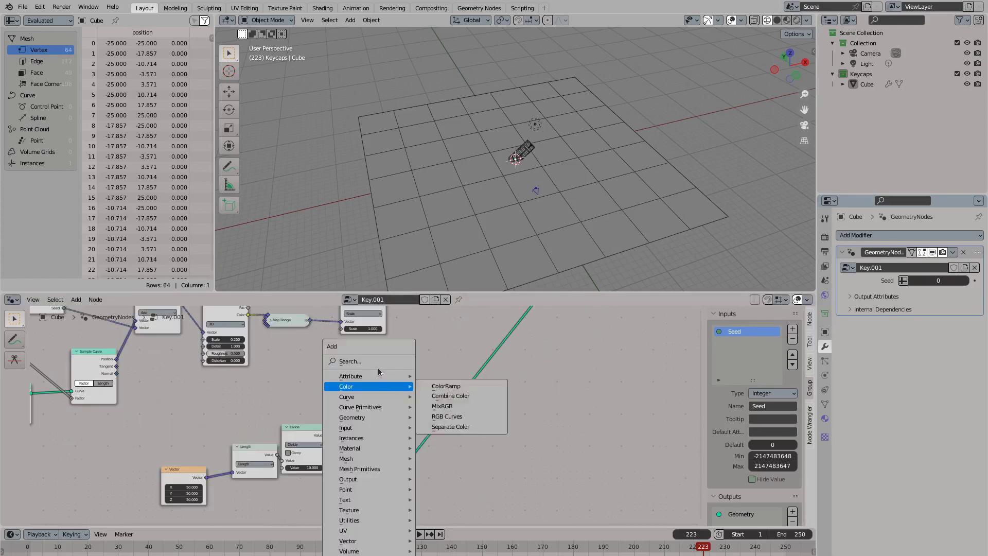
left_click(377, 363)
type("instance o")
key("Return")
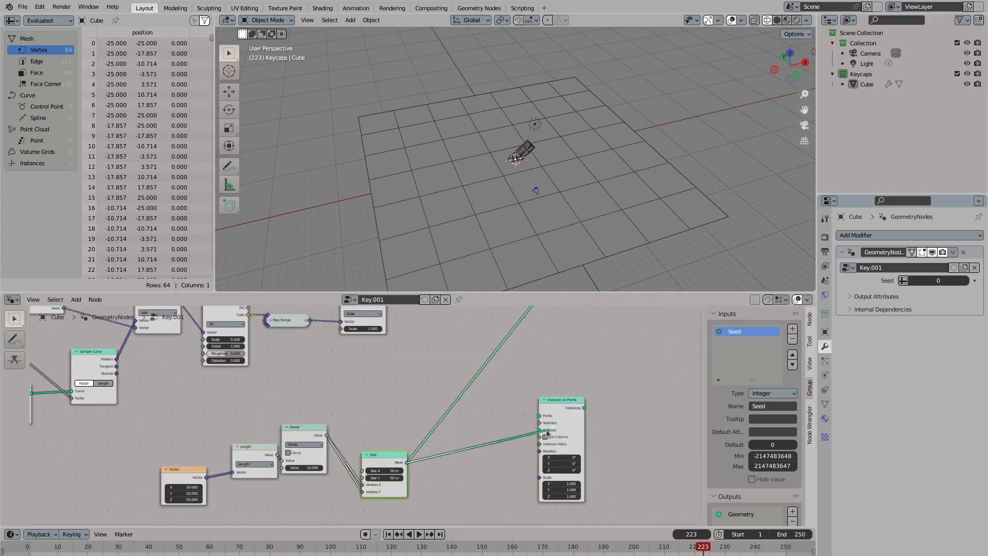
left_click_drag(547, 432, 488, 434)
Add a Mesh Line node and connect its mesh to the Points input of Instance on Points
key("shift+a")
type("mesh line")
key("Return")
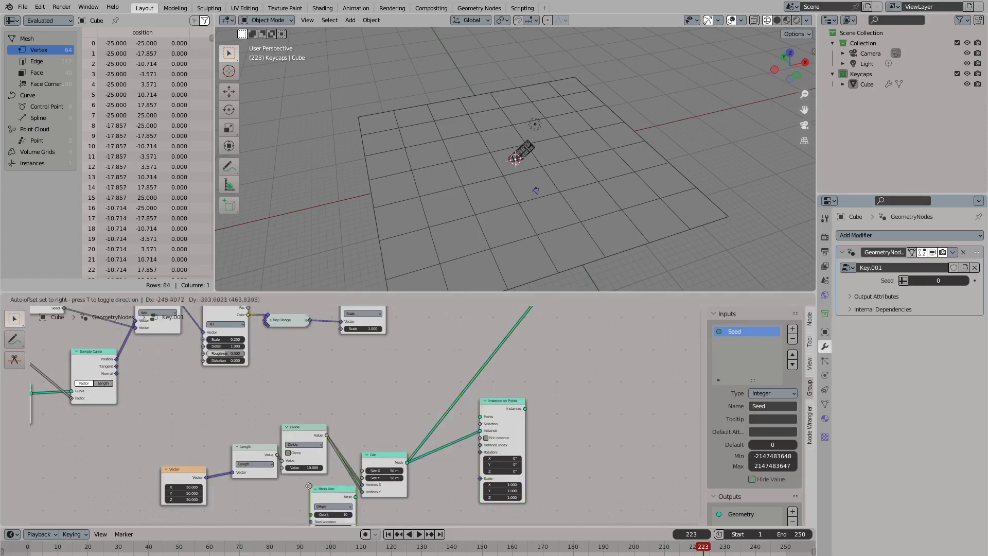
left_click(317, 454)
left_click_drag(365, 465, 465, 422)
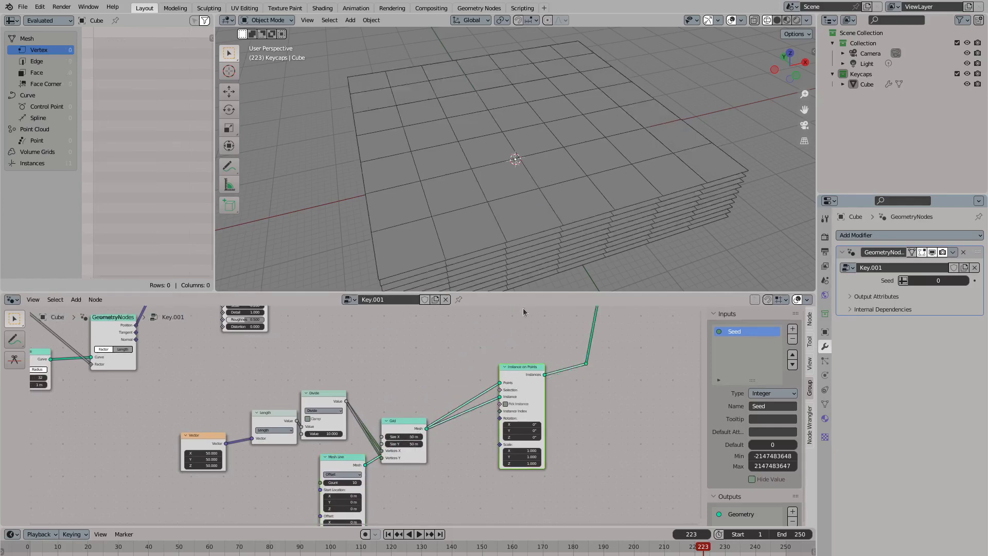
Split the Vector node's output with a Separate XYZ node
middle_click_drag(208, 447, 268, 370)
left_click_drag(267, 371, 181, 407)
type("separate")
key("Return")
left_click(271, 408)
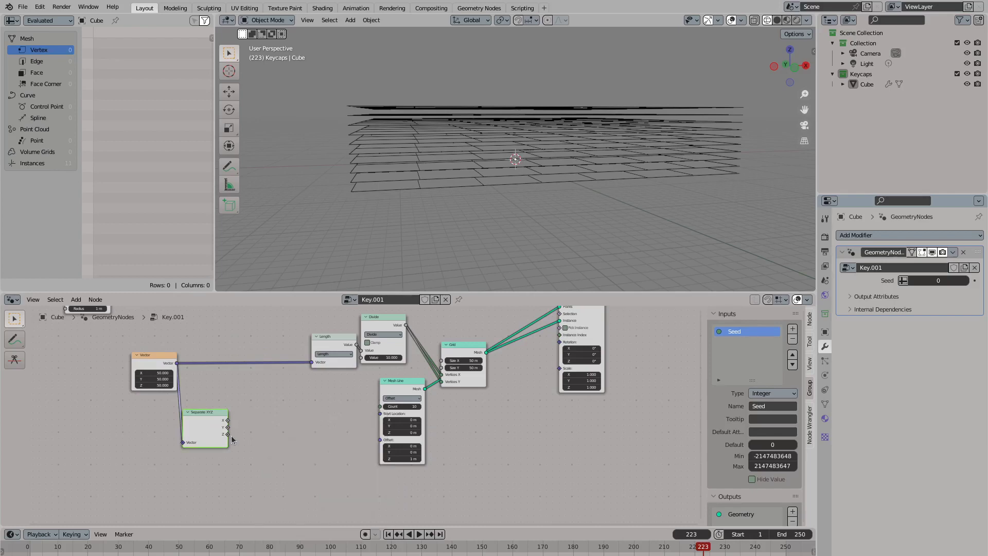
Feed the separated Z into a Combine XYZ node's Z and connect its vector to the Mesh Line's Start Location and Offset
left_click_drag(228, 434, 265, 414)
type("combine")
key("Return")
left_click(264, 416)
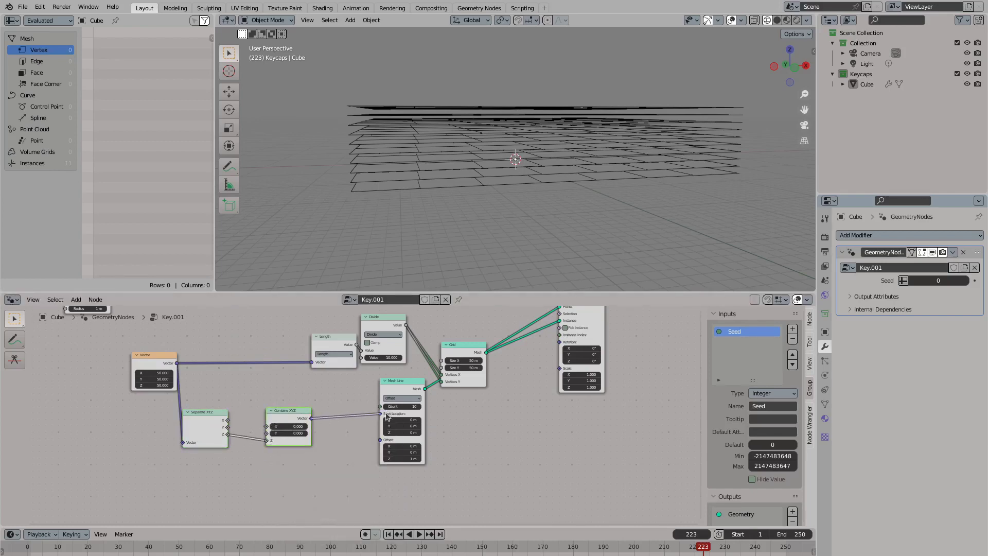
left_click_drag(386, 417, 380, 414)
left_click_drag(288, 410, 379, 420)
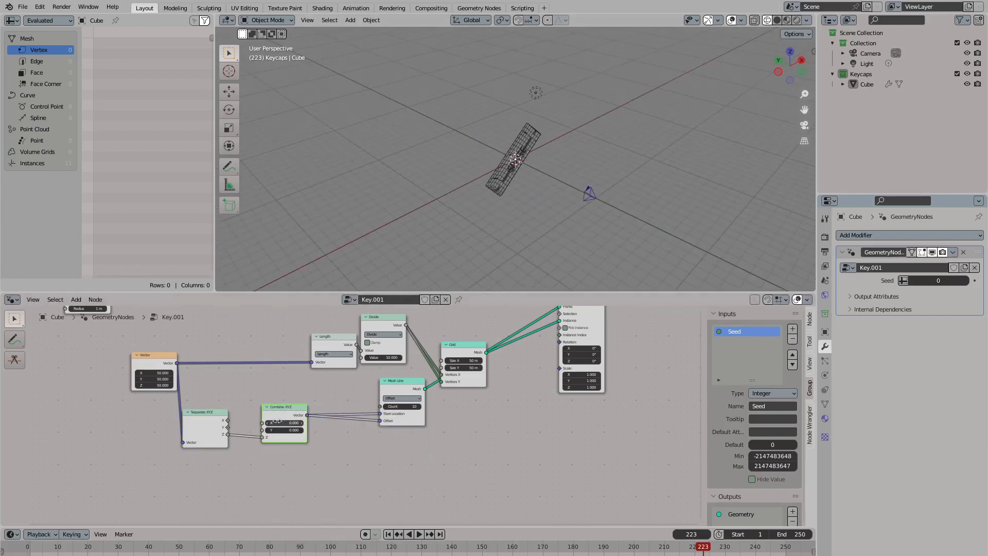
left_click_drag(277, 421, 277, 425)
left_click_drag(402, 381, 401, 384)
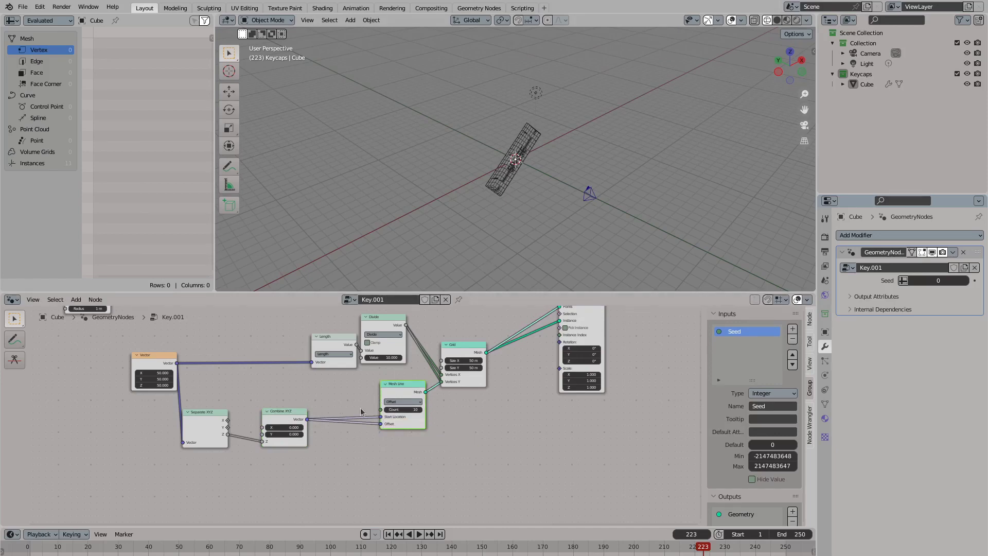
left_click(286, 423)
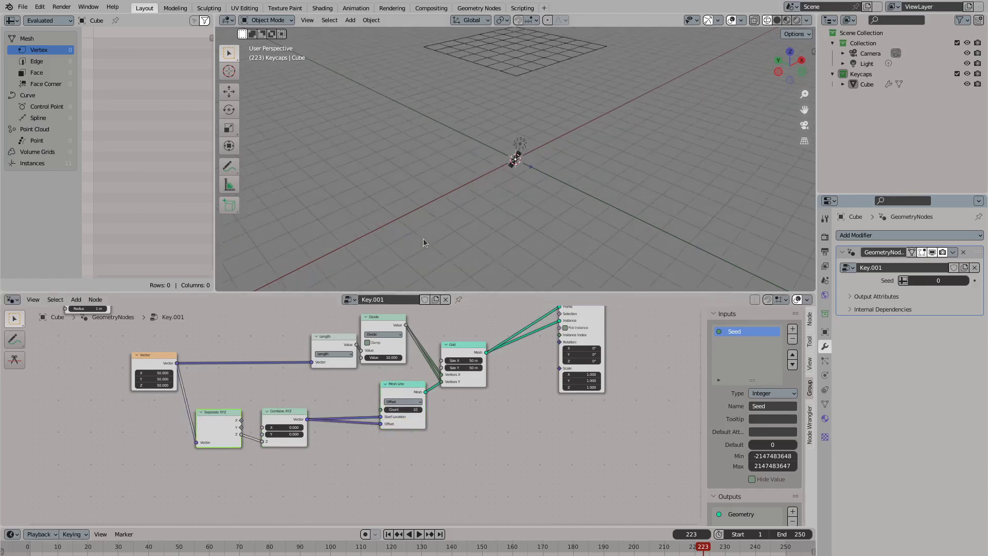
Insert a vector math Scale node set to 0.5 between the Combine XYZ and the Mesh Line
scroll(311, 437, "up", 2)
left_click_drag(306, 415, 367, 427)
type("scale")
key("Return")
type("0.5")
key("Return")
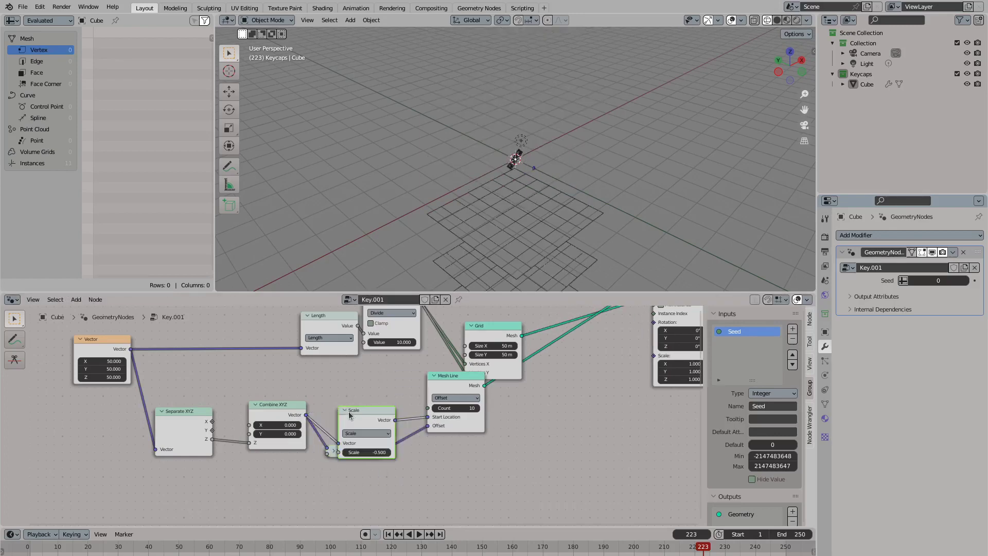
Collapse the Scale node feeding the Mesh Line's Start Location, then expand and align the Scale node feeding Offset
scroll(404, 202, "down", 3)
middle_click_drag(404, 203, 446, 248)
left_click(345, 410)
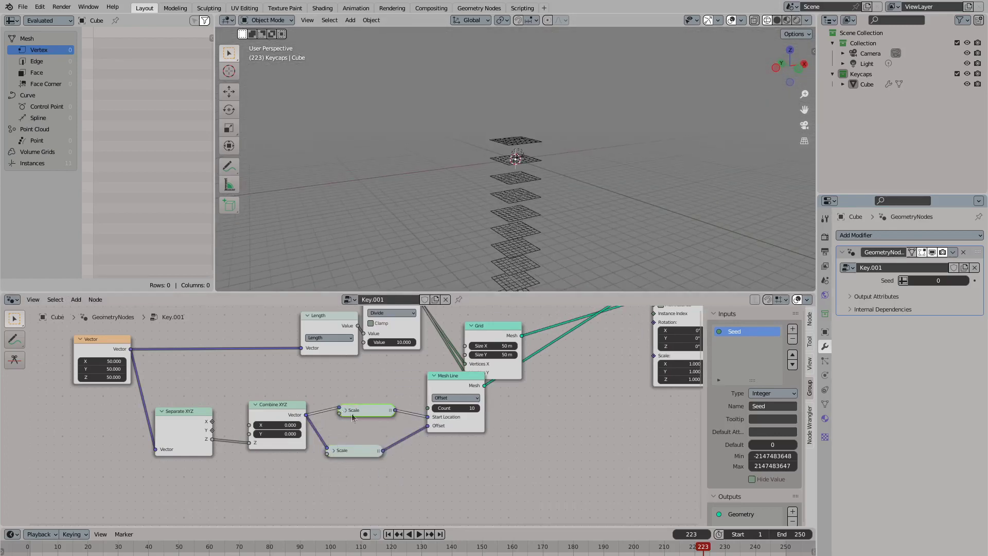
left_click(333, 451)
left_click_drag(343, 455, 353, 436)
scroll(339, 412, "up", 1)
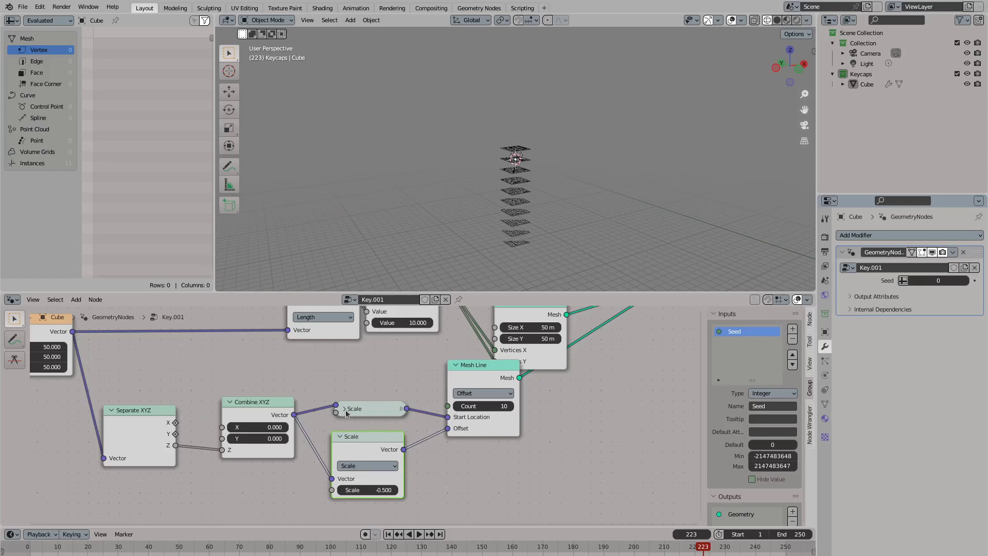
Set the Mesh Line mode to End Points and drive its Count with the Divide output
left_click_drag(484, 365, 507, 374)
left_click(507, 403)
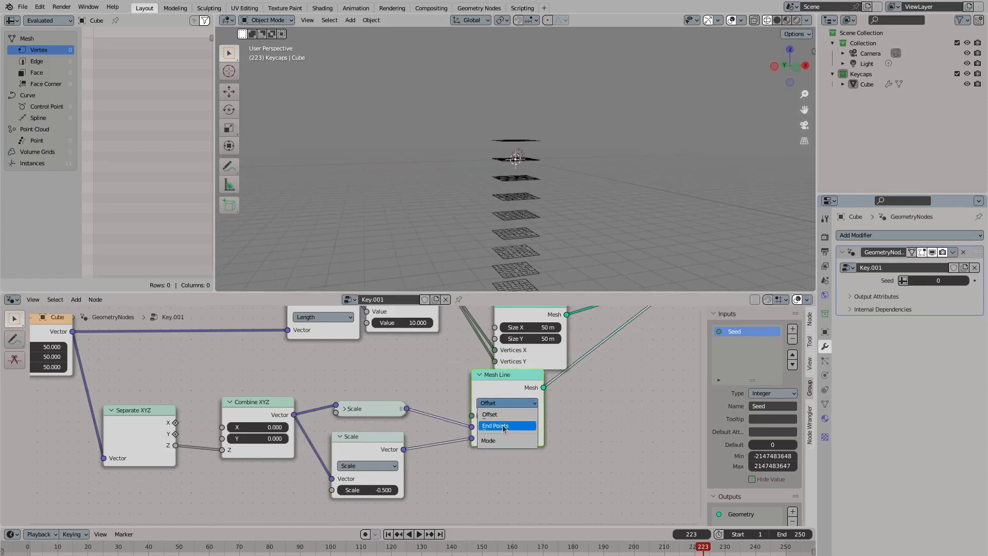
left_click(507, 427)
scroll(416, 353, "down", 2)
left_click_drag(429, 438, 405, 322)
scroll(352, 412, "down", 2)
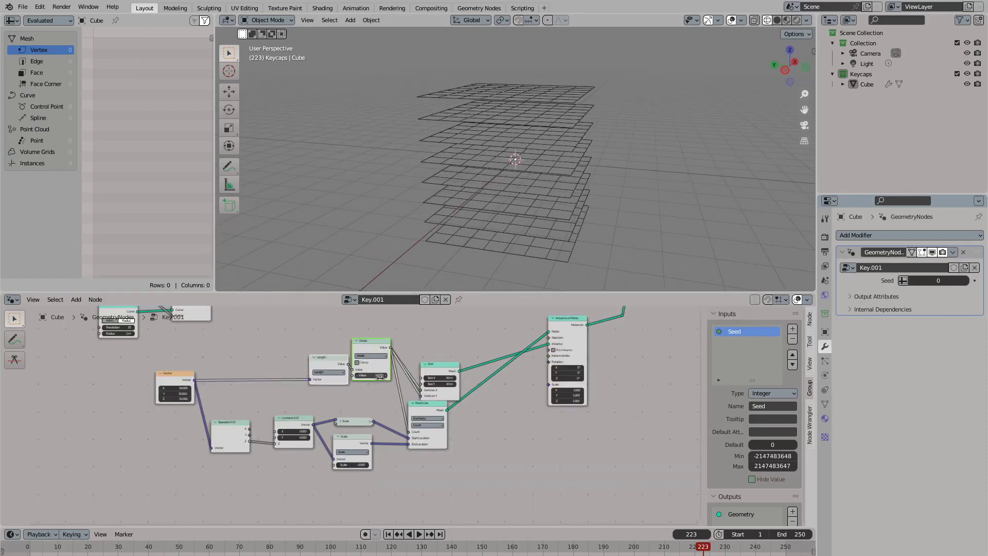
left_click_drag(434, 376, 434, 350)
scroll(321, 356, "up", 1)
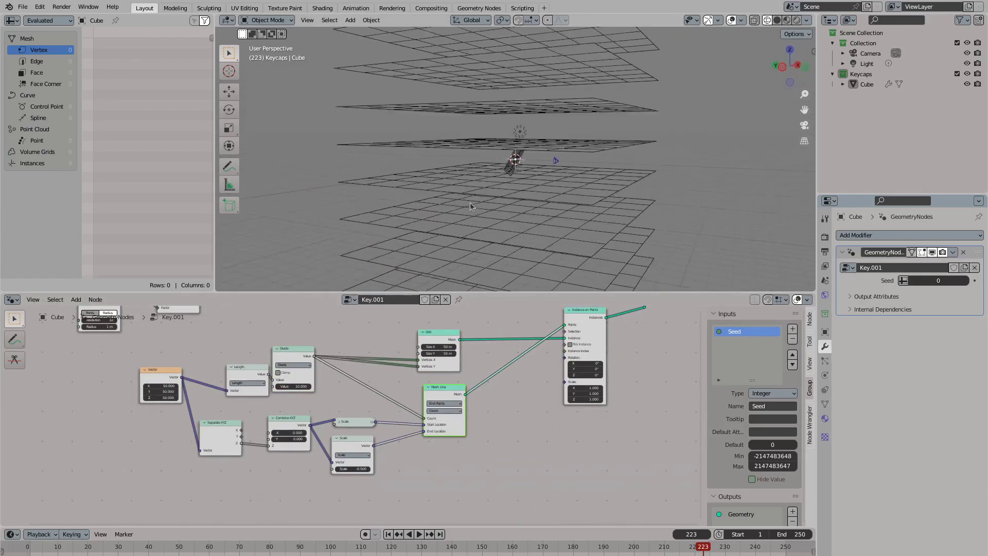
Subtract 1 from the Divide output for the Grid's Vertices X and Vertices Y, using two collapsed Subtract nodes
left_click_drag(320, 355, 363, 332)
type("sub")
key("Return")
left_click_drag(314, 356, 350, 366)
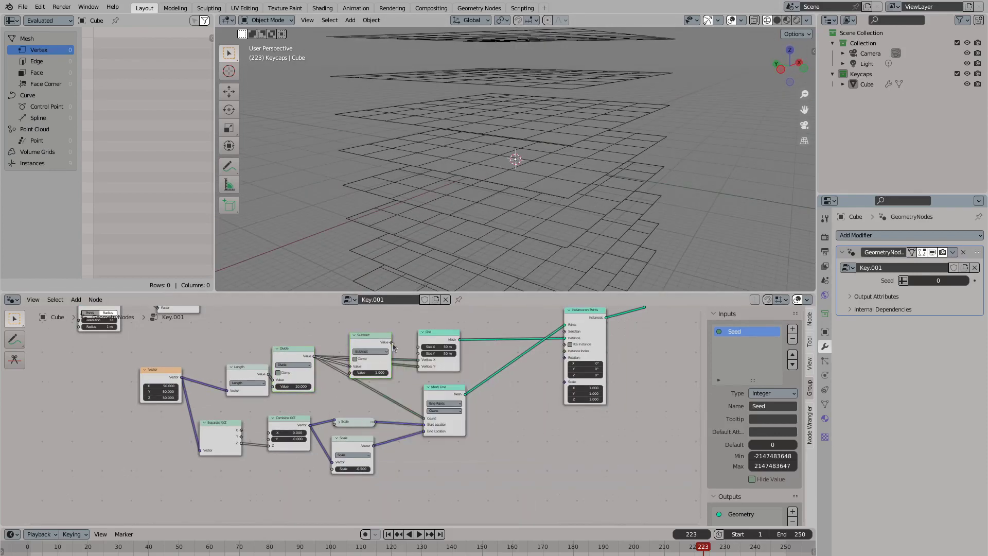
key("h")
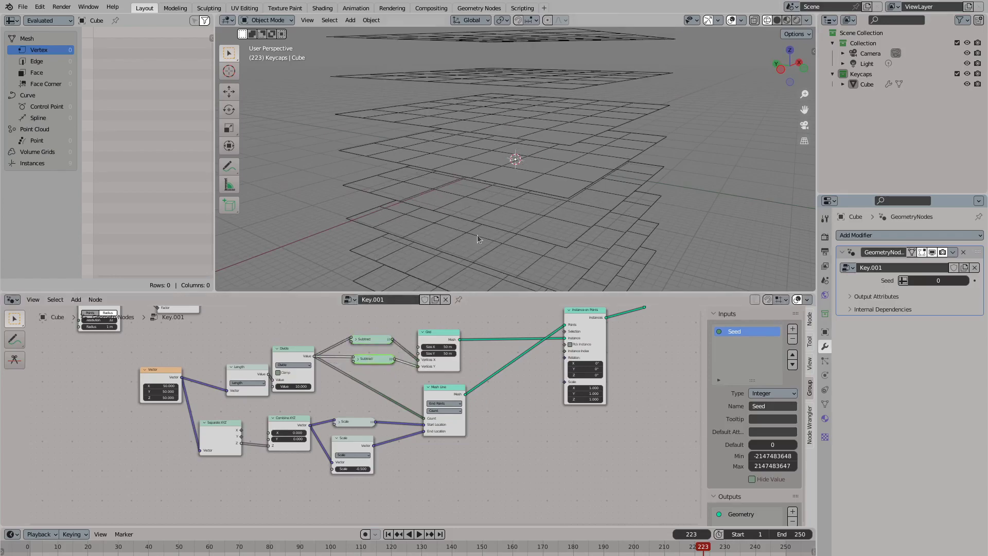
Insert a Mesh to Points node between Instance on Points and Join Geometry
middle_click_drag(477, 235, 474, 283)
scroll(514, 409, "down", 2)
middle_click_drag(514, 409, 519, 381)
left_click_drag(398, 471, 458, 445)
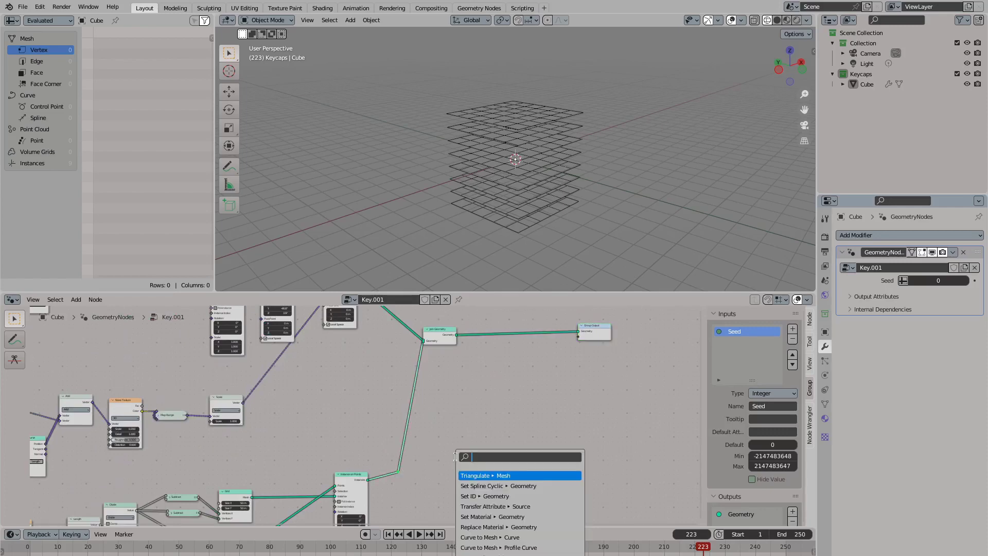
type("mesh t")
key("Return")
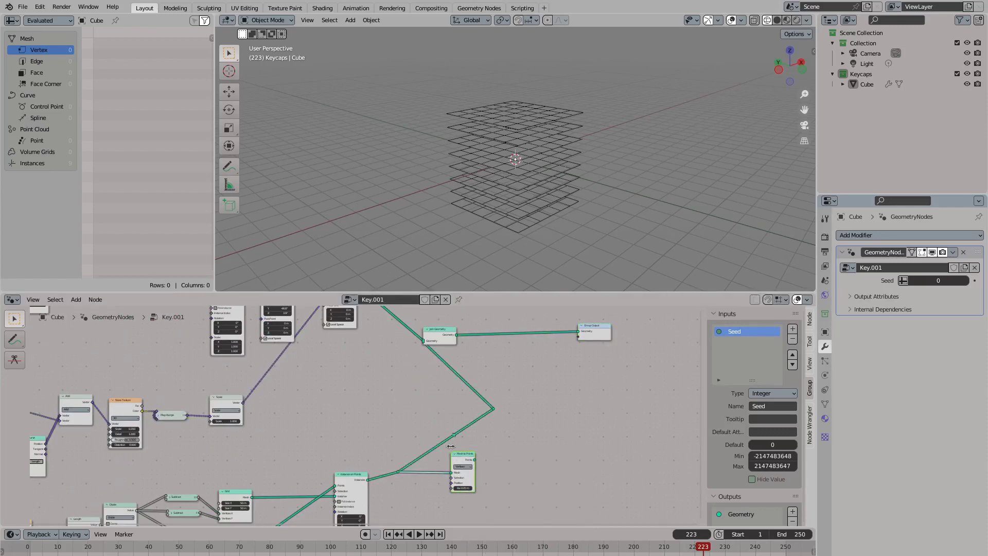
left_click(494, 413)
scroll(503, 412, "down", 5)
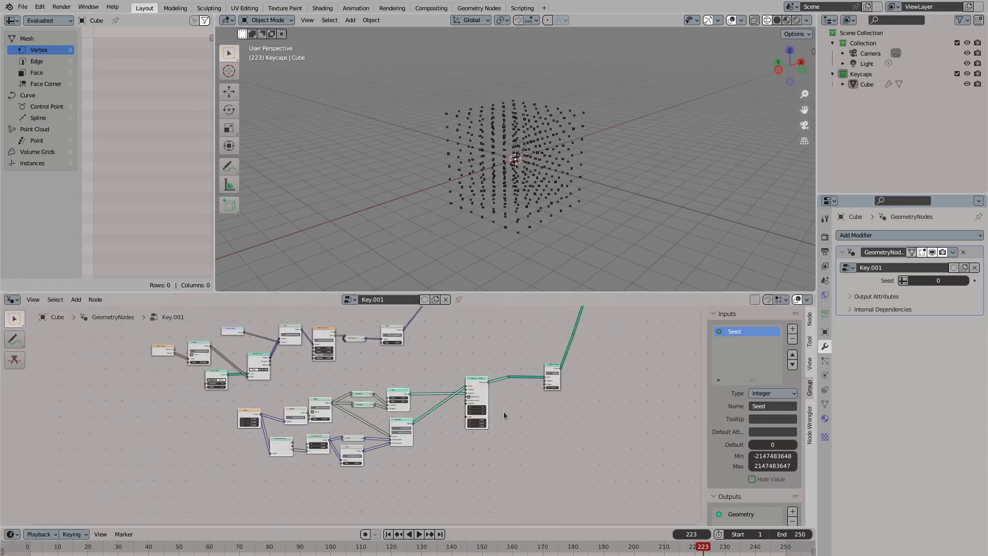
Route the Vector's links through a shared reroute and group the distribution nodes, keeping the Vector outside as the group's input
scroll(350, 412, "up", 2)
right_click_drag(272, 446, 262, 489, "ctrl")
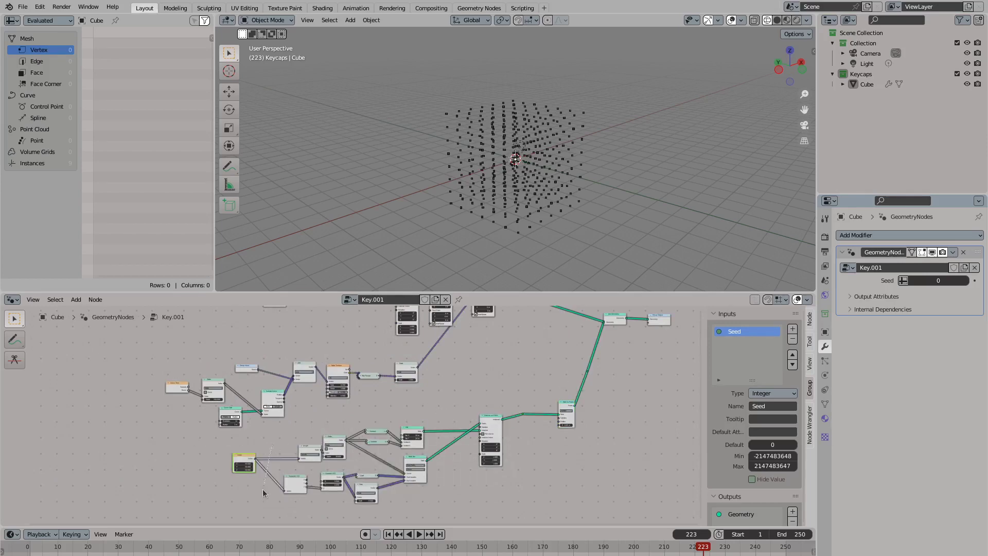
key("ctrl+g")
key("Tab")
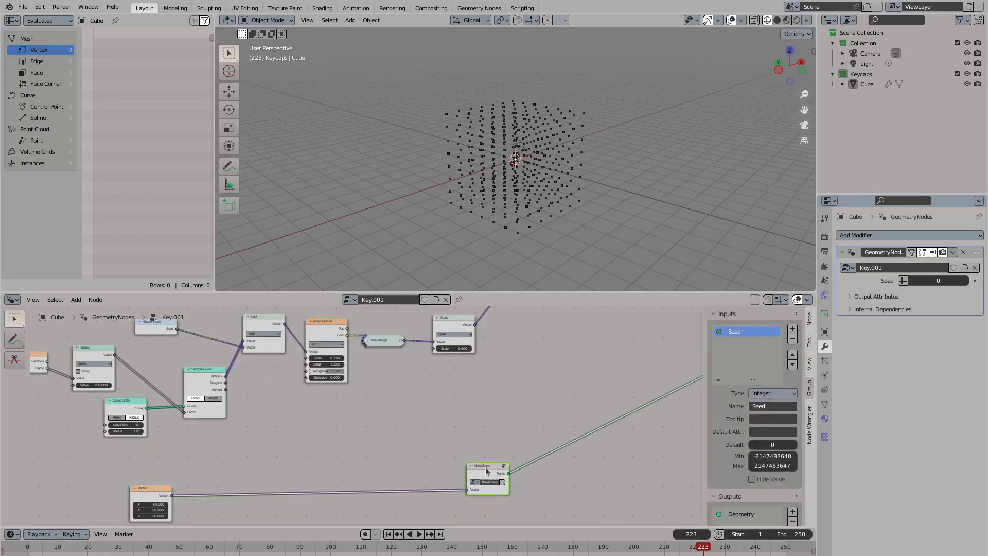
Name the new node group DistributionArea
double_click(449, 486)
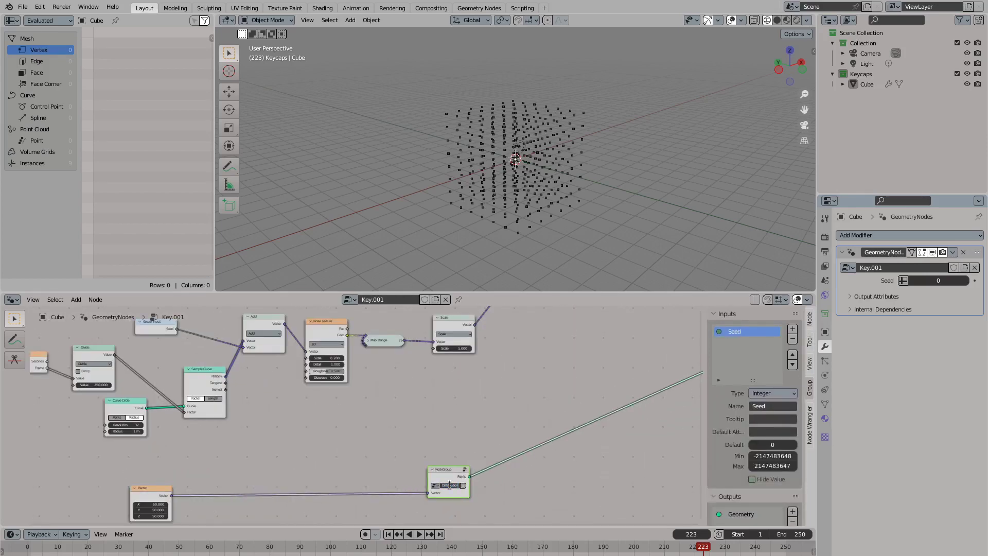
type("DistributionGrid")
key("Return")
scroll(450, 486, "up", 3)
double_click(413, 448)
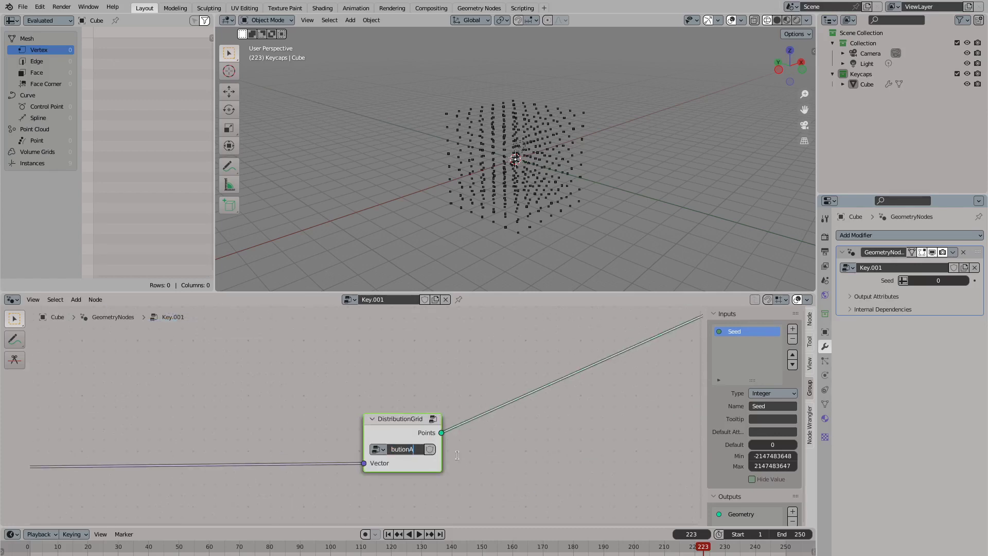
key("Return")
Increase the component values of the Vector node that feeds the DistributionArea group
scroll(289, 423, "down", 6)
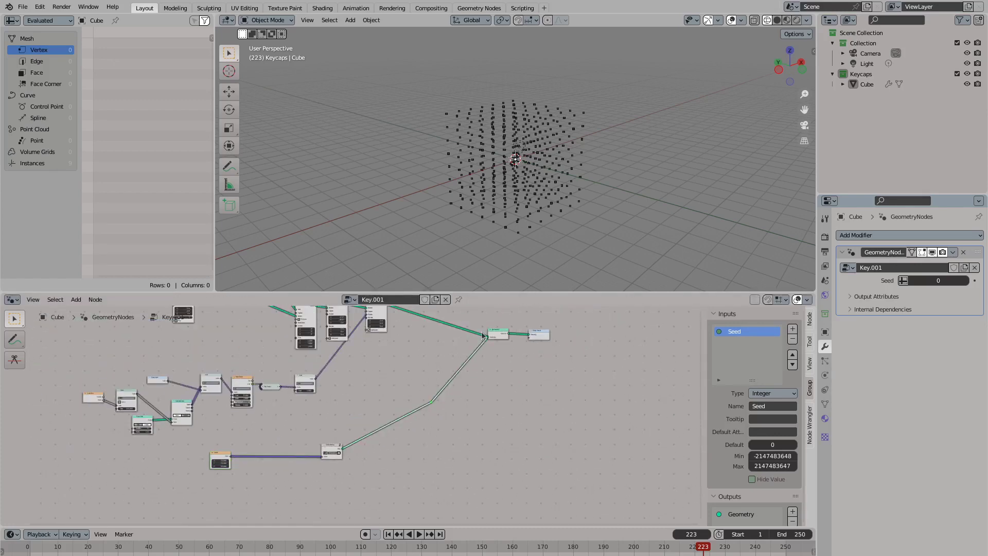
scroll(221, 463, "up", 5)
left_click_drag(216, 423, 227, 421)
Open the DistributionArea group and split its input vector with an additional Separate XYZ node
key("Tab")
scroll(226, 421, "down", 2)
left_click_drag(152, 407, 139, 403)
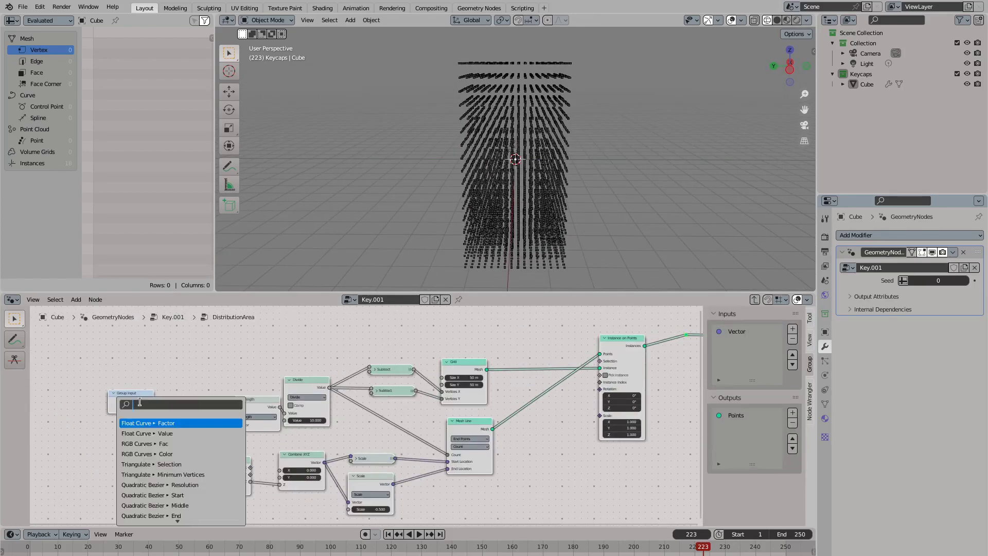
type("separate")
key("Return")
left_click(250, 348)
Connect the new Separate XYZ's X and Y outputs to the Grid's Size X and Size Y
left_click_drag(272, 340, 441, 385)
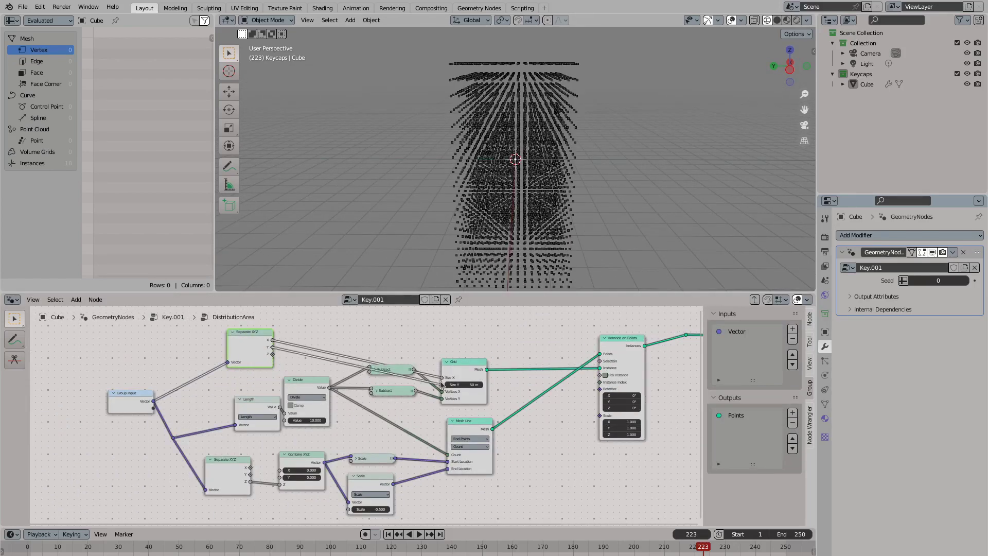
left_click_drag(262, 349, 442, 385)
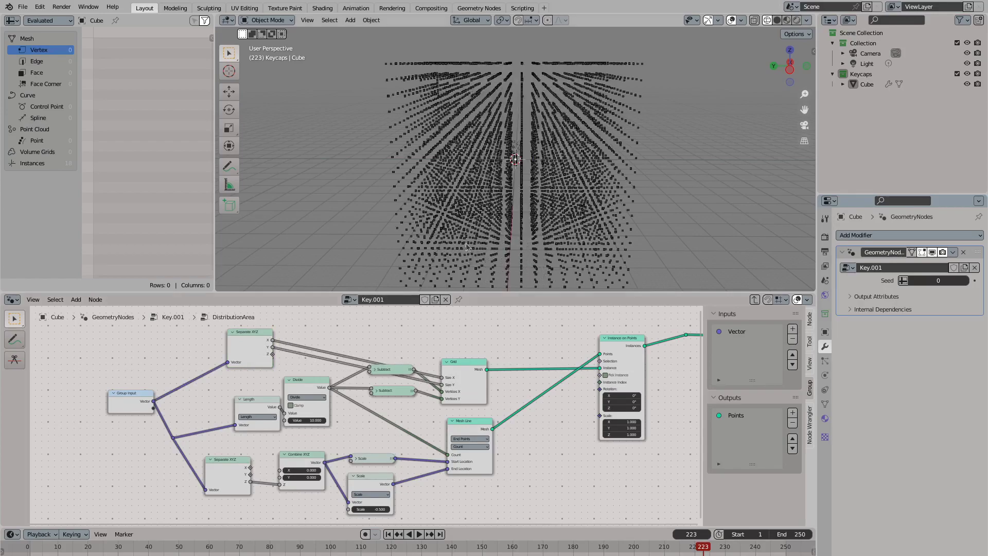
middle_click_drag(515, 155, 555, 144)
scroll(514, 155, "up", 4)
scroll(467, 425, "down", 2)
Add a Compare node above the Instance on Points node in the DistributionArea group
key("Home")
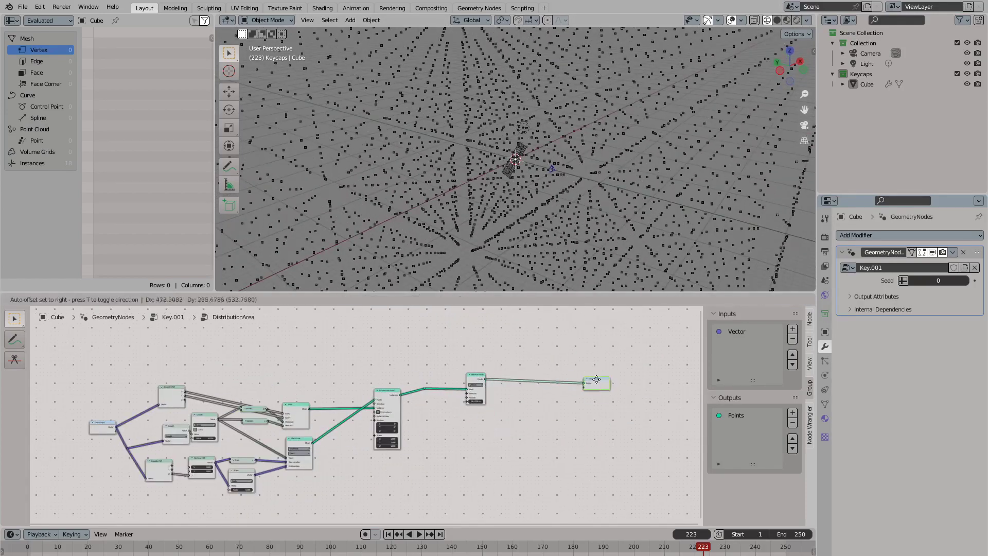
key("shift+a")
type("compare")
key("Return")
left_click(384, 361)
scroll(360, 411, "up", 2)
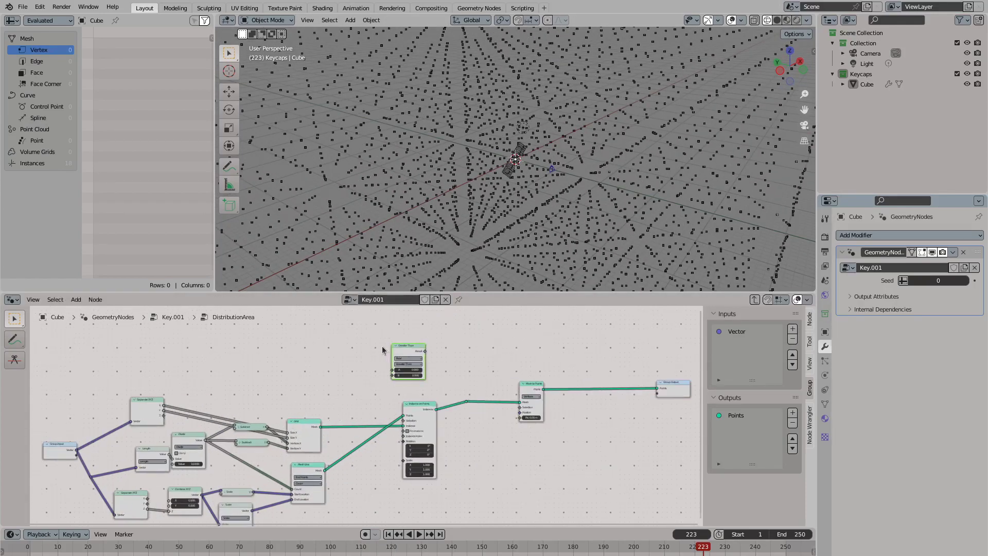
Insert a Delete Geometry node between Mesh to Points and the Group Output
key("shift+a")
type("delete")
key("Return")
left_click(543, 397)
middle_click_drag(530, 378, 498, 386)
scroll(412, 391, "up", 2)
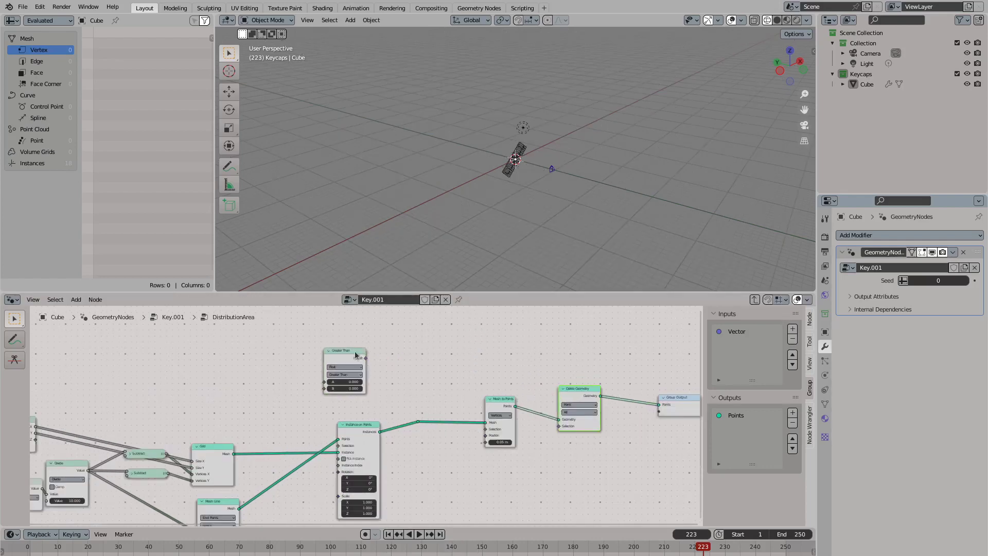
Add a Vector Math node beside the Compare node and set its operation to Distance
key("shift+a")
type("vector math")
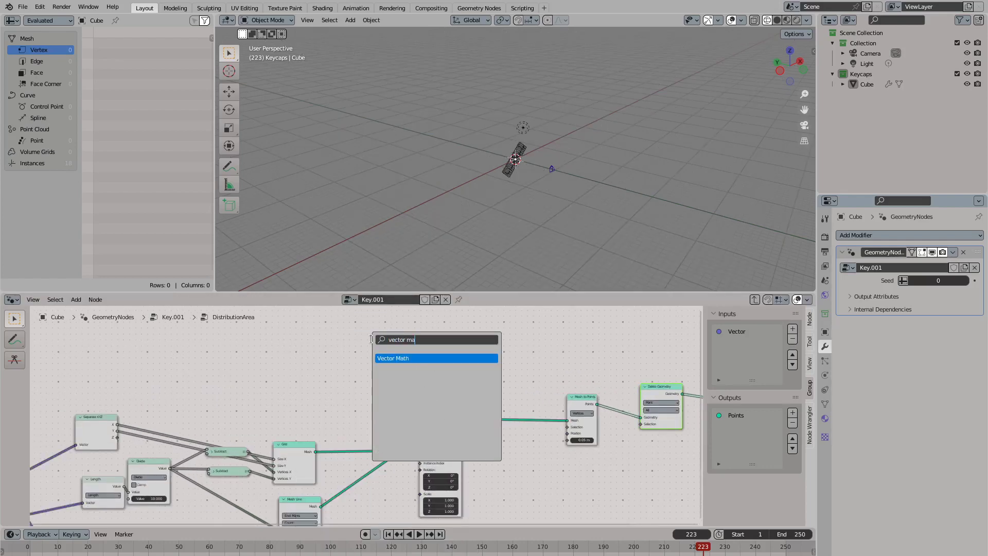
key("Return")
left_click(499, 362)
left_click(501, 354)
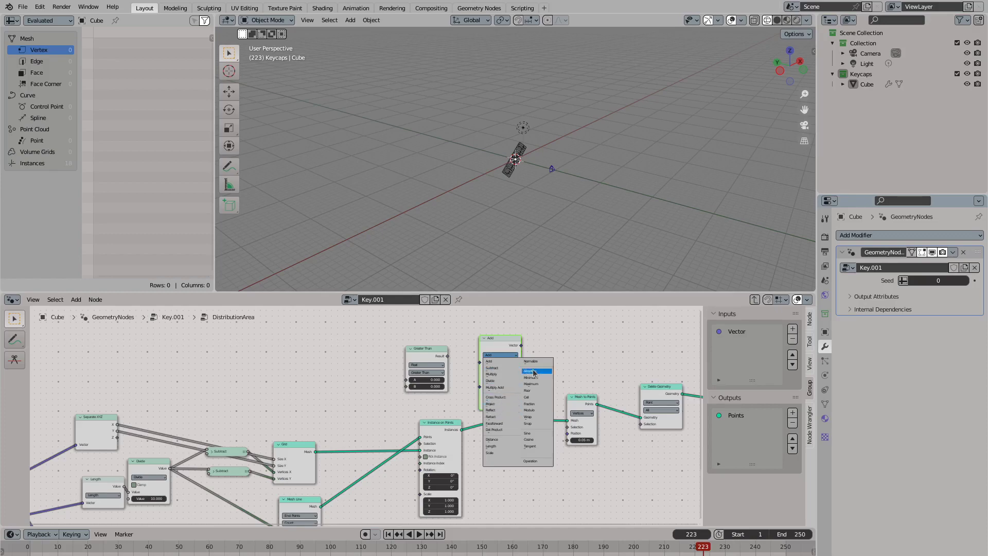
left_click(499, 440)
Connect the Distance value to the Greater Than node's A input and its result to Delete Geometry's Selection
scroll(514, 370, "up", 2)
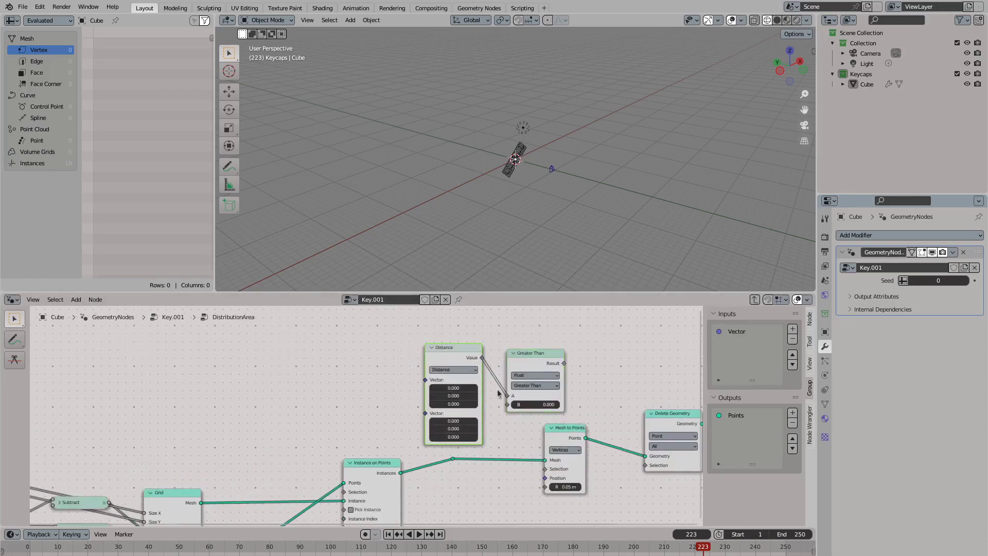
left_click_drag(427, 341, 383, 341)
left_click_drag(413, 352, 446, 383)
left_click_drag(501, 351, 645, 466)
middle_click_drag(223, 406, 432, 379)
scroll(433, 380, "down", 1)
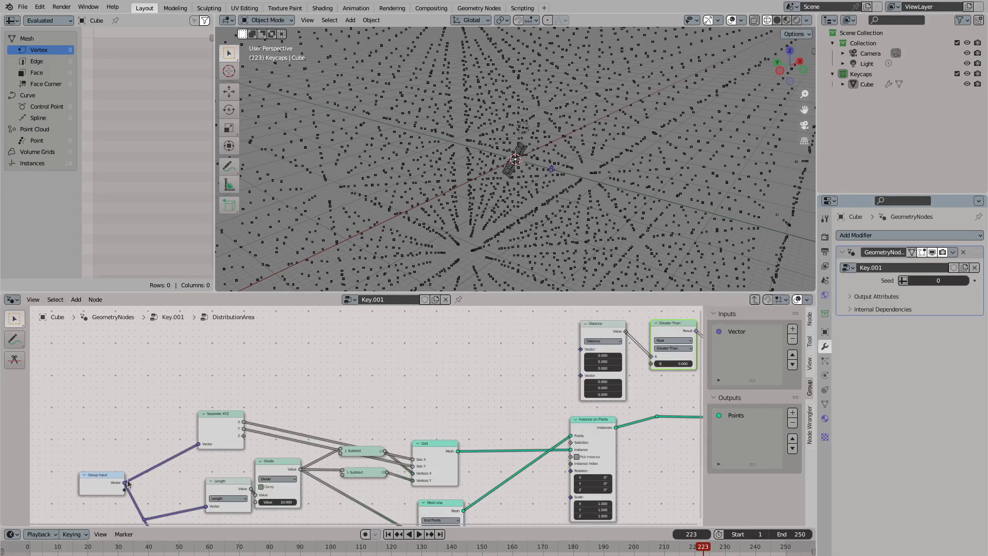
Add a Position node and connect it to the Distance node's first Vector input
left_click_drag(581, 350, 458, 342)
left_click(441, 364)
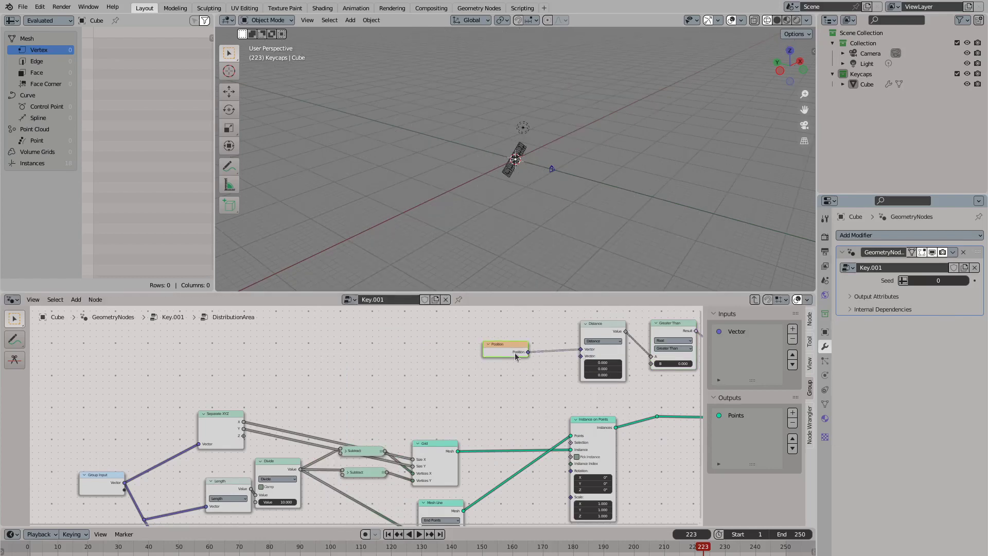
left_click_drag(515, 356, 529, 351)
Try driving the Greater Than node's B input from the Length value and from Separate XYZ's X output
middle_click_drag(242, 440, 212, 410)
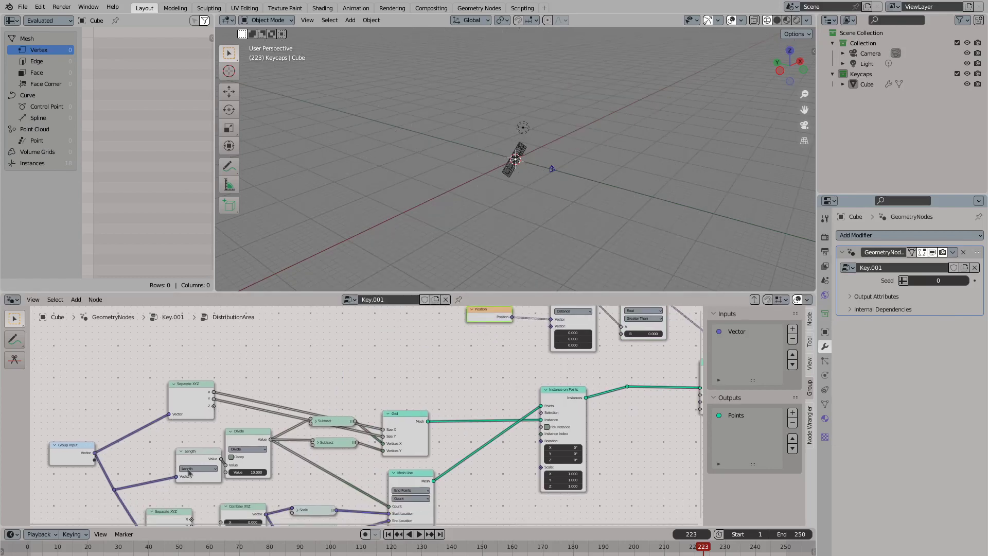
middle_click_drag(190, 473, 165, 500)
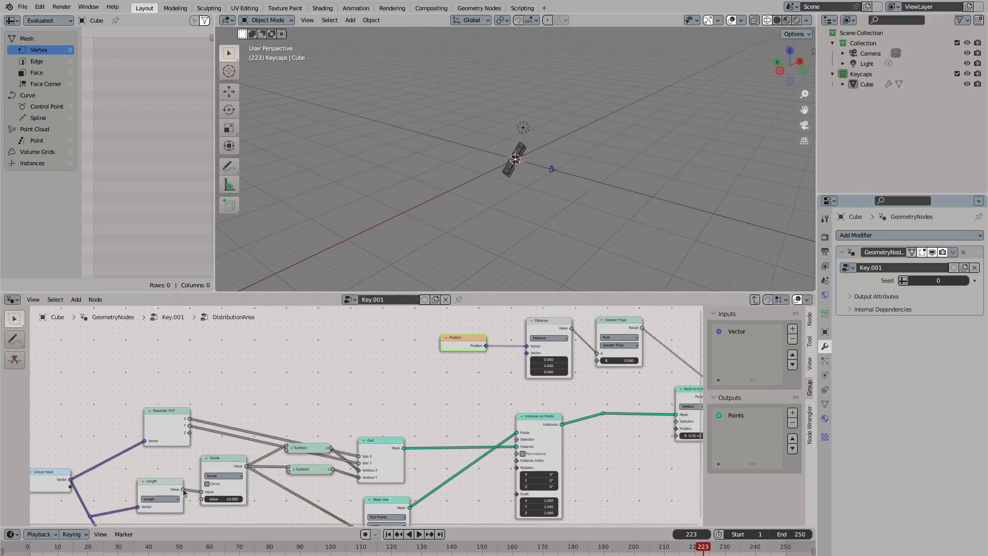
left_click_drag(184, 492, 598, 361)
key("ctrl+z")
scroll(370, 406, "down", 1)
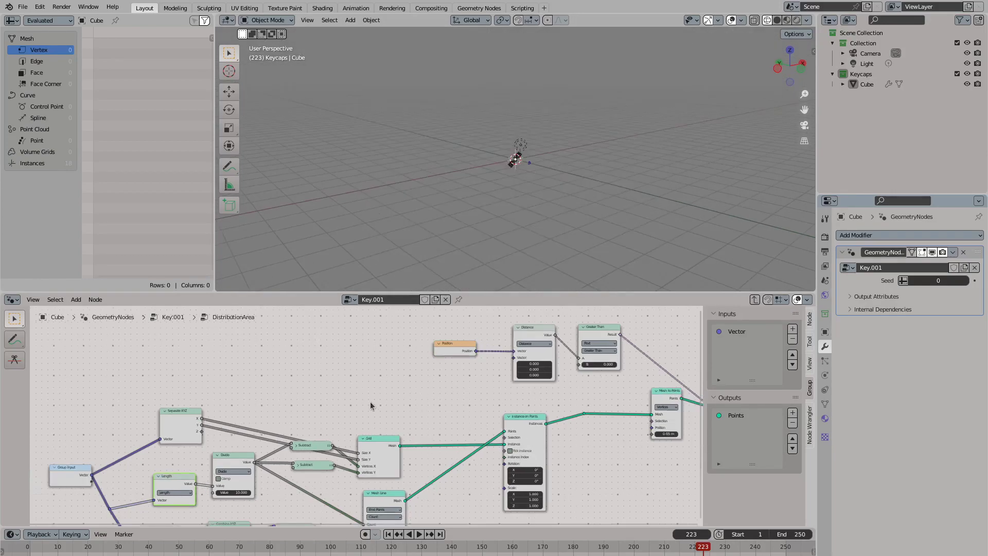
left_click_drag(200, 419, 579, 365)
scroll(424, 378, "up", 2)
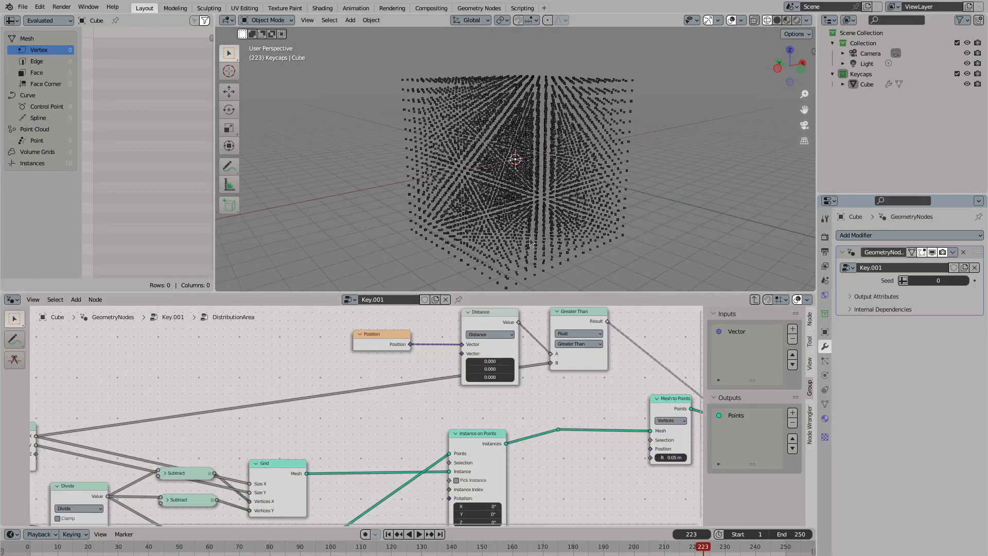
key("ctrl+z")
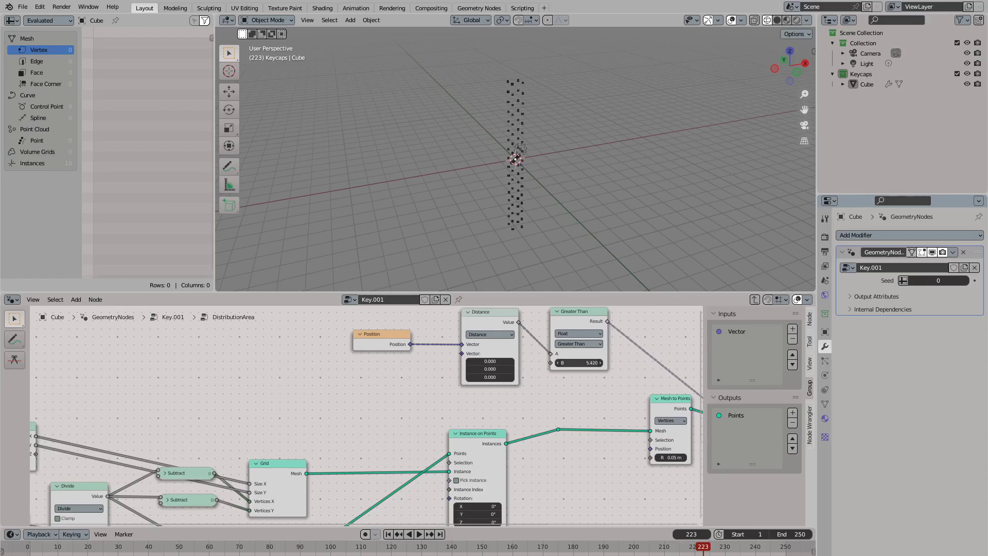
key("ctrl+z")
Move the Delete Geometry node slightly up and set the Greater Than node's B threshold to 26.29
scroll(323, 467, "right", 5)
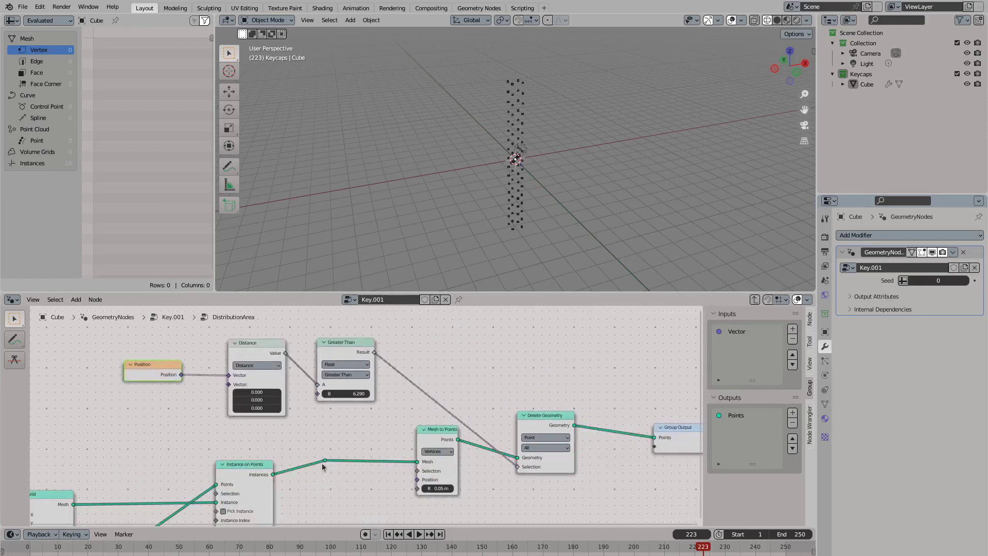
left_click_drag(532, 457, 526, 430)
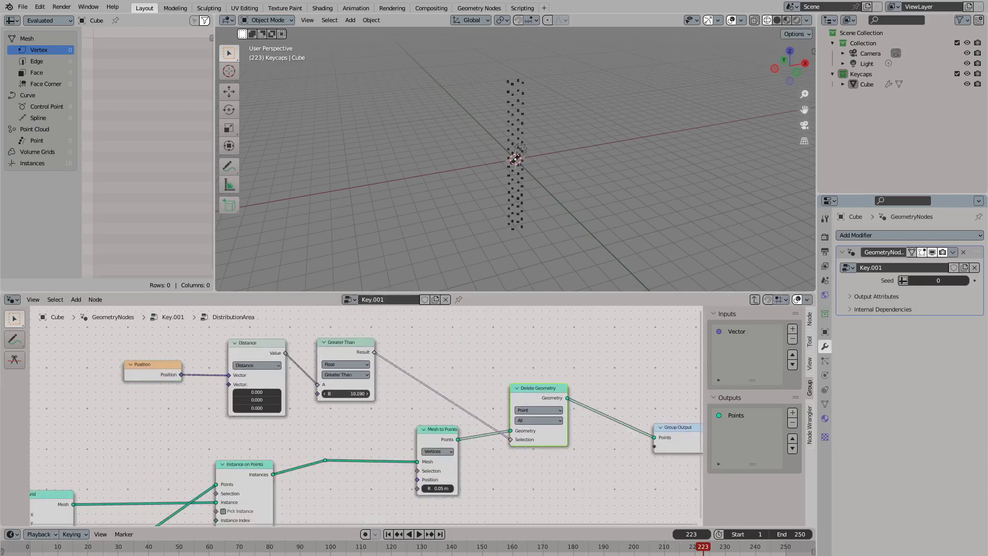
left_click_drag(346, 393, 266, 383)
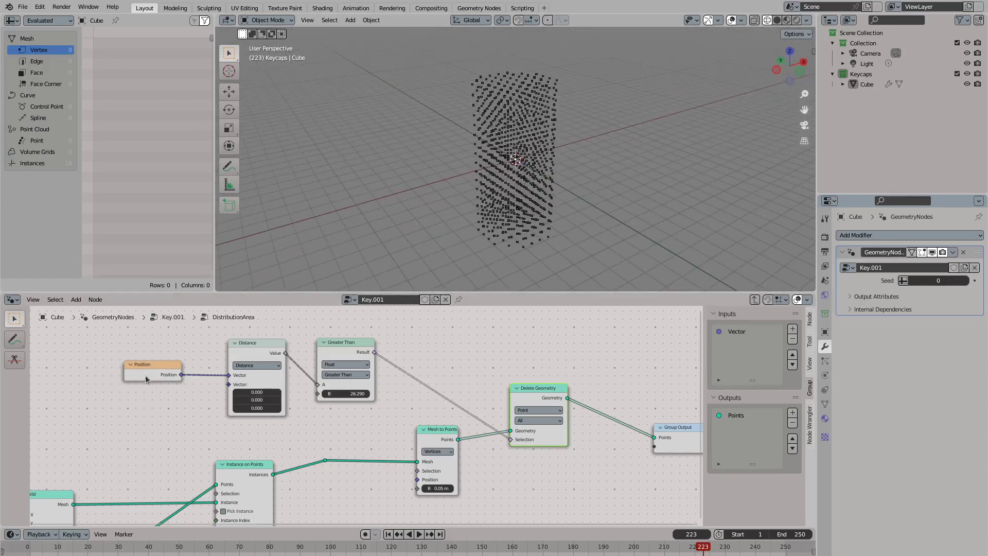
Insert a Realize Instances node between Instance on Points and Mesh to Points
middle_click_drag(308, 399, 413, 308)
left_click_drag(375, 382, 407, 406)
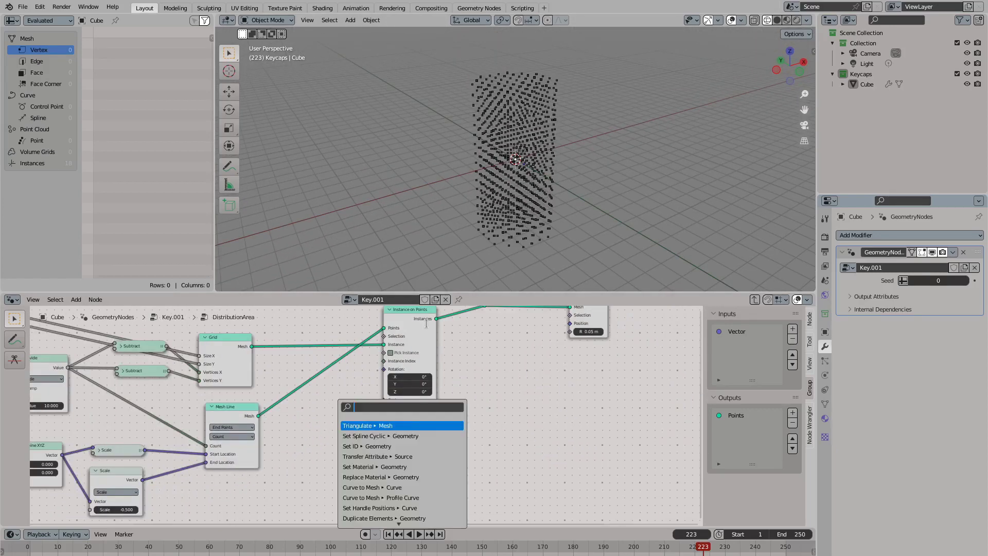
type("realize")
key("Return")
left_click(439, 398)
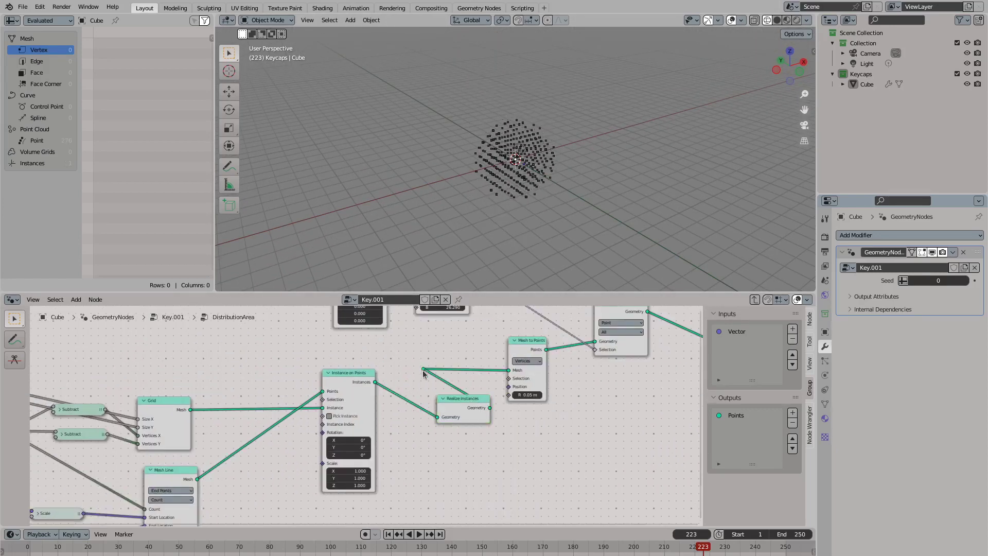
Set the Greater Than node's B threshold to 50
key("Home")
mouse_move(595, 367)
left_mouse_down()
mouse_move(612, 367)
mouse_move(595, 366)
left_mouse_up()
type("50")
key("Return")
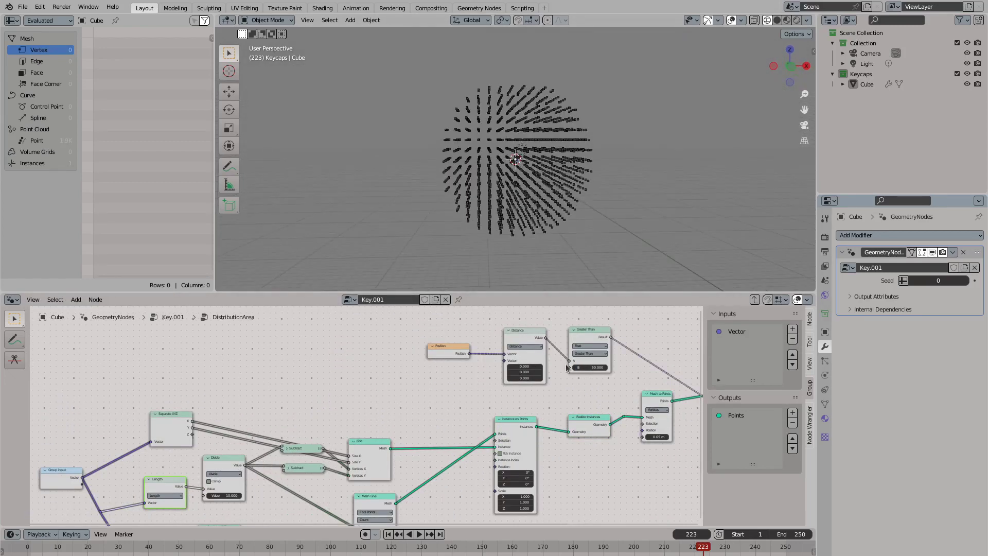
Drive the Greater Than node's B input with a Divide node that divides Separate XYZ's X output by 2
left_click_drag(354, 399, 569, 367)
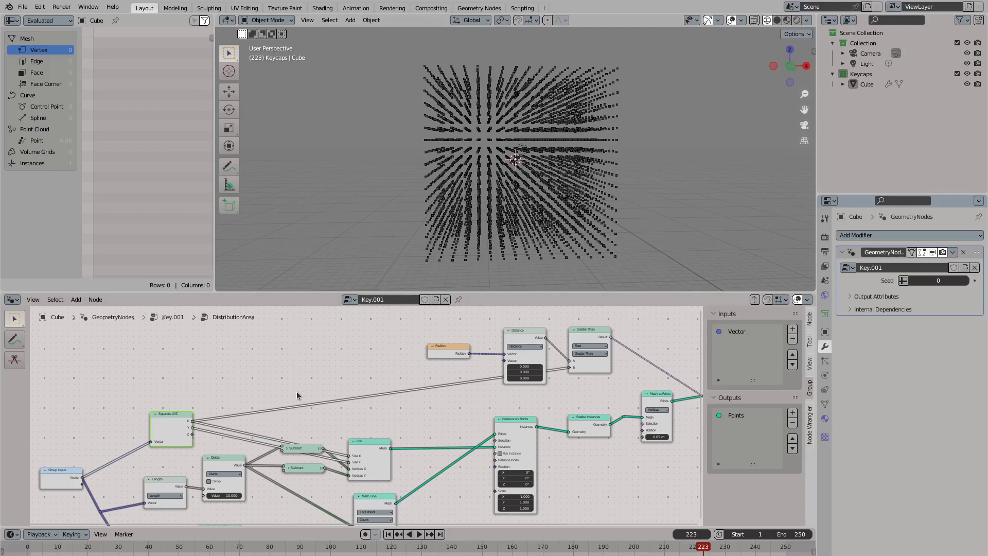
right_click_drag(338, 398, 449, 398, "ctrl")
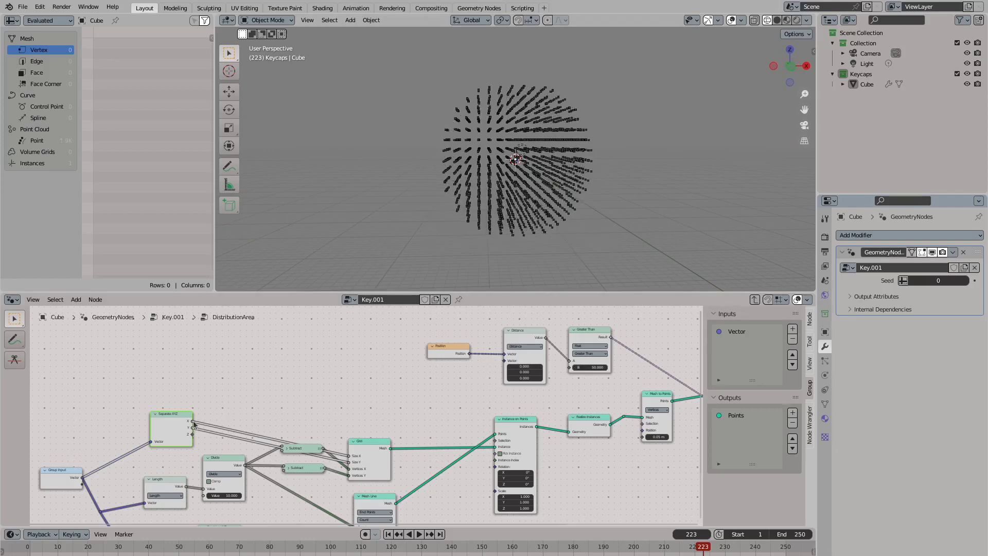
key("ctrl+Tab")
key("Tab")
left_click_drag(245, 465, 318, 366)
left_click(343, 404)
type("3")
left_click_drag(587, 366, 587, 363)
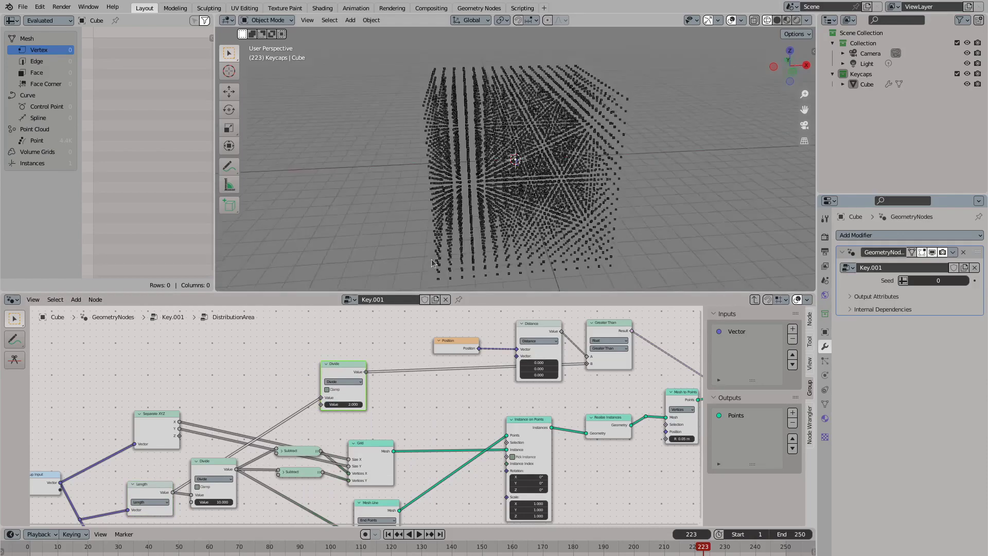
left_click_drag(361, 405, 309, 430)
key("shift+a")
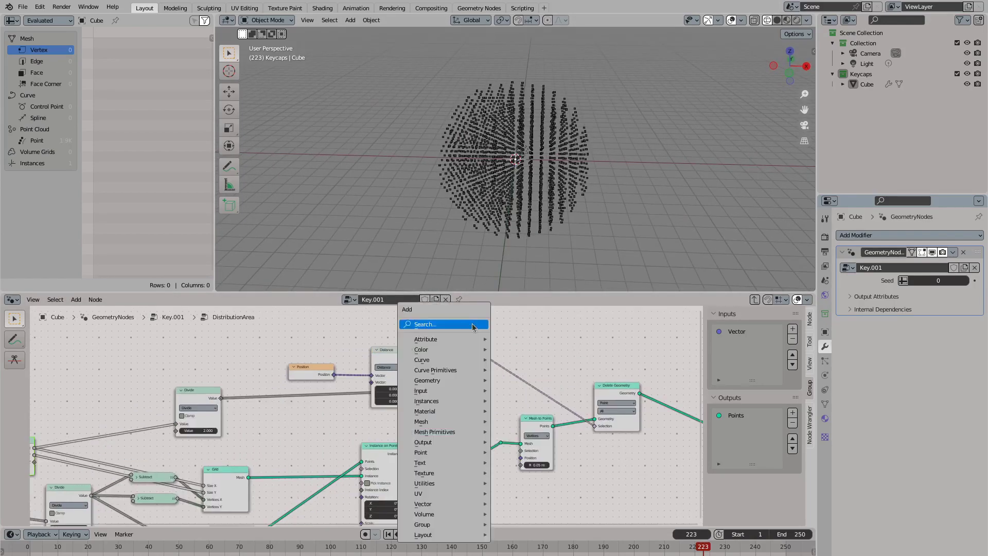
left_click(473, 325)
type("rn")
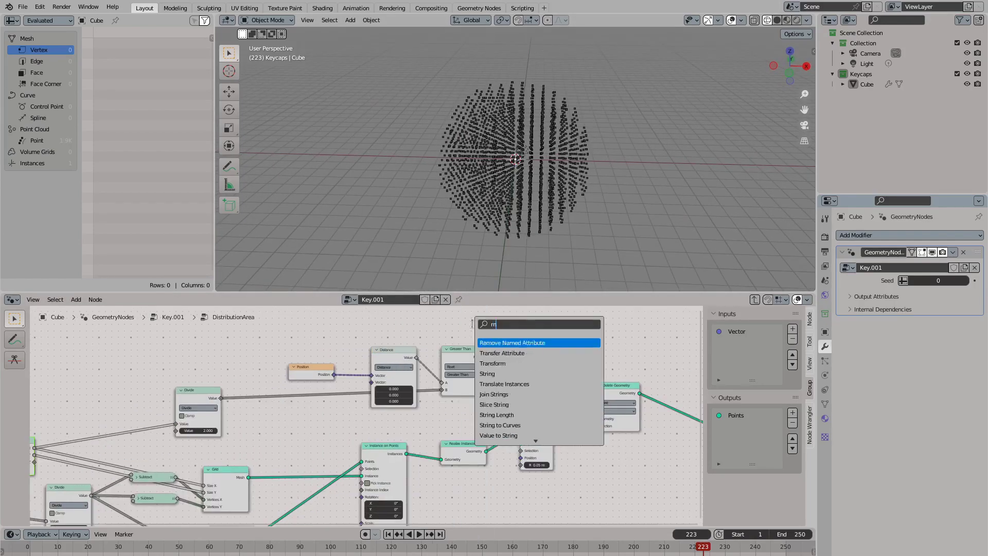
key("Return")
key("Escape")
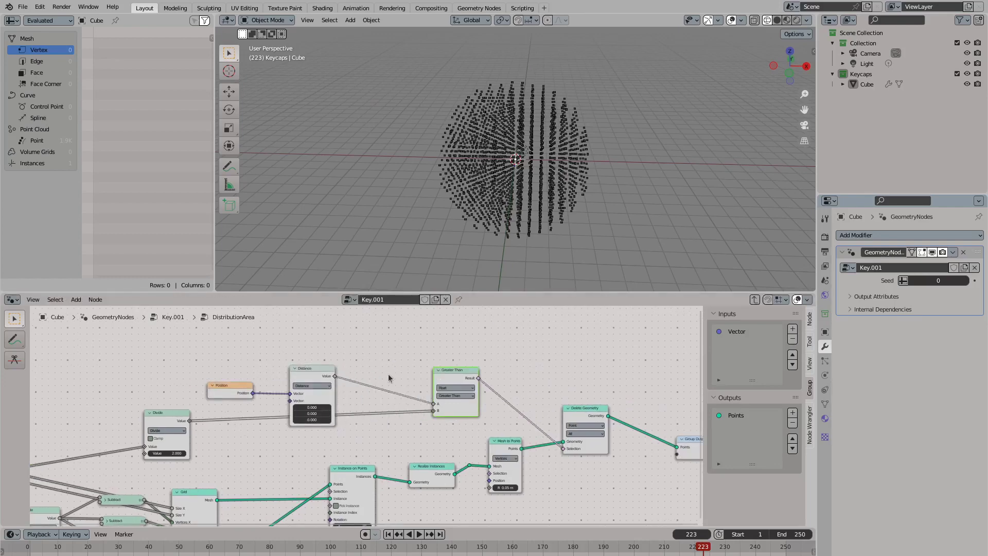
Insert a Math Add node between the Distance and Greater Than nodes
key("shift+a")
type("add")
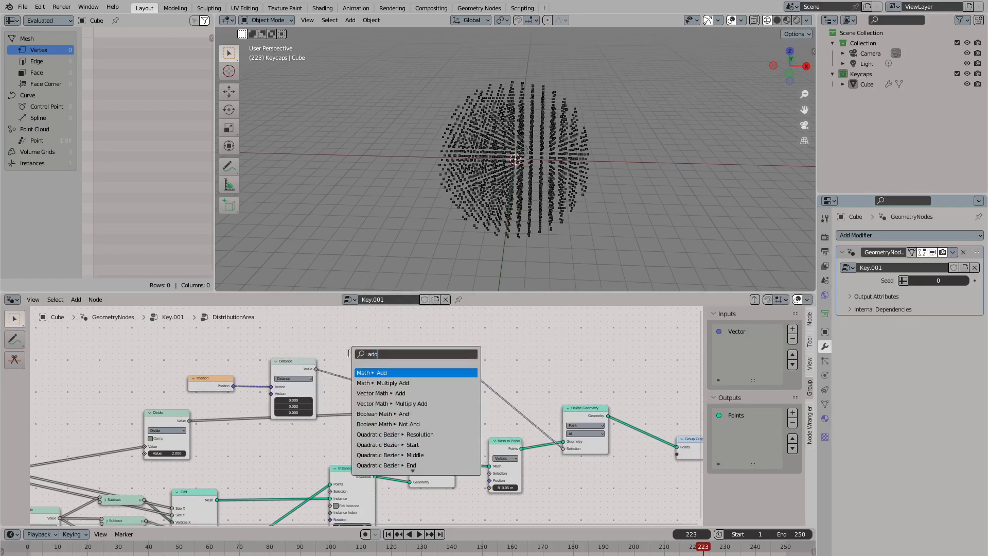
key("Return")
left_click(376, 360)
Add a Float Random Value node feeding the Add node's second Value input, placed above the Distance node
scroll(344, 393, "up", 2)
left_click_drag(356, 366, 281, 369)
type("random")
key("Return")
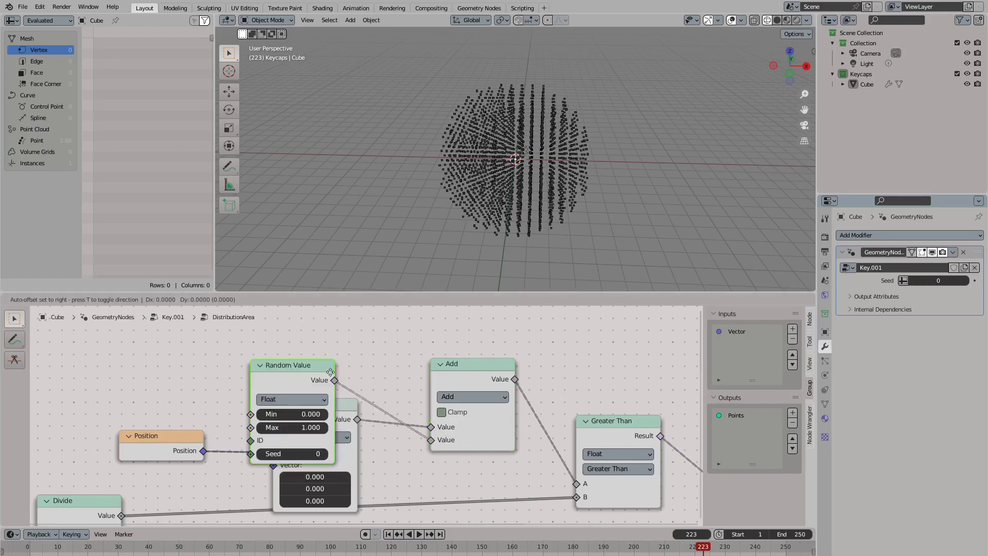
left_click(206, 361)
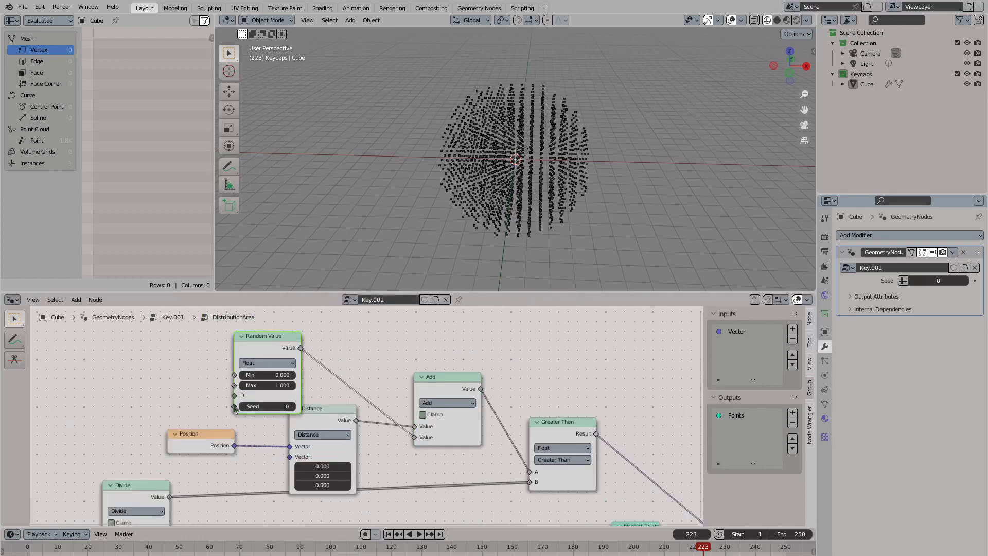
Expose the Random Value node's Seed as a group input and set its range from -10 to 10
scroll(427, 340, "down", 4)
left_click_drag(223, 446, 466, 325)
scroll(315, 367, "up", 3)
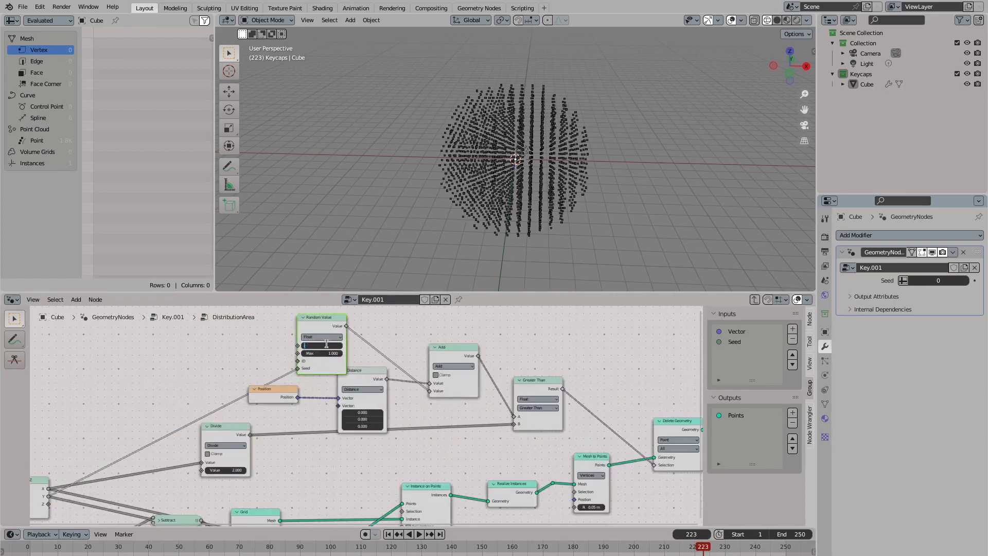
key("Return")
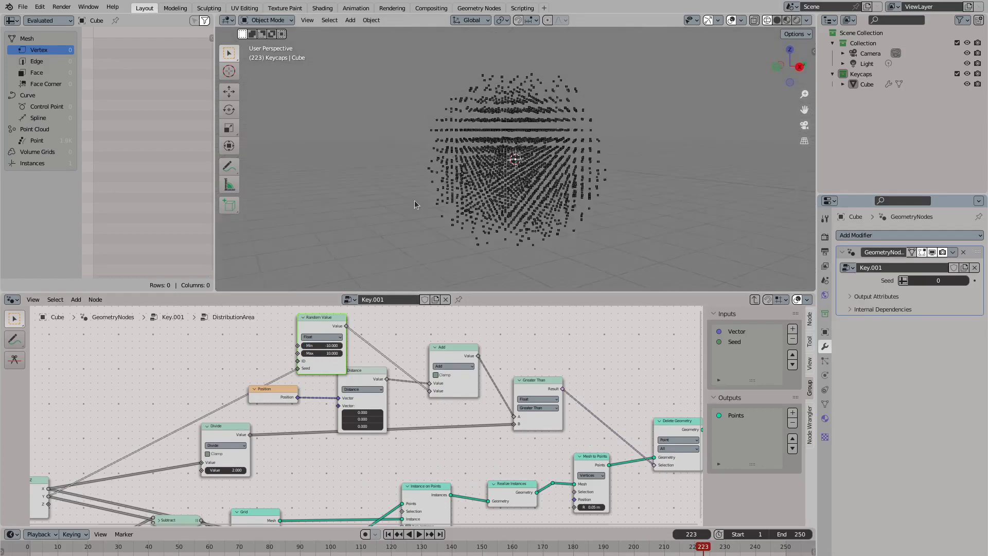
Leave the DistributionArea group, set its Seed to 47, and reopen the group
key("Tab")
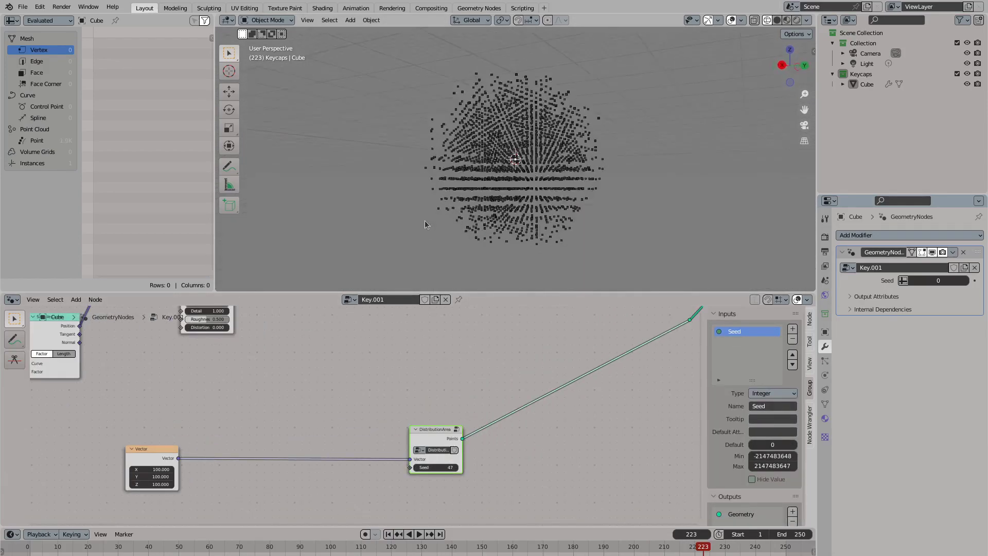
key("Tab")
Insert a Set Position node between Delete Geometry and the Group Output
key("shift+a")
type("set p")
key("Return")
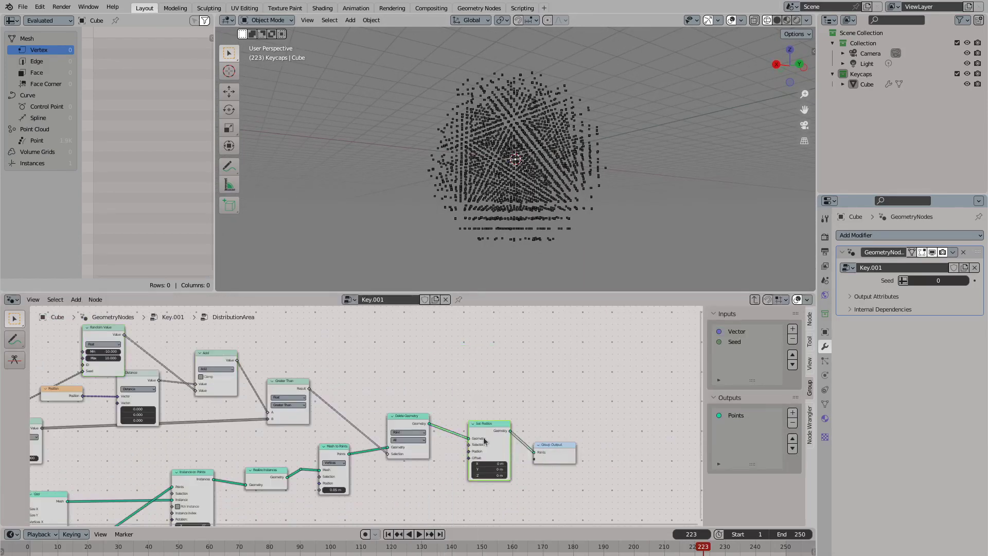
left_click(538, 433)
Add a Noise Texture node below the Delete Geometry node
scroll(463, 412, "up", 2)
key("shift+a")
type("noise")
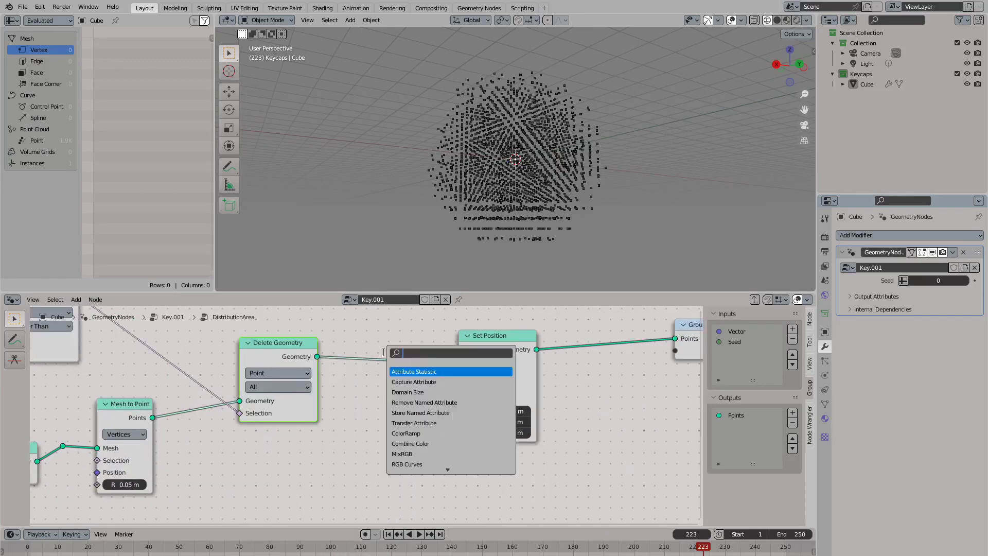
key("Return")
left_click(309, 432)
Maximize the node editor and add a Vector Math node set to Add below Mesh to Points
key("ctrl+space")
scroll(384, 380, "down", 1)
key("shift+a")
type("vector math")
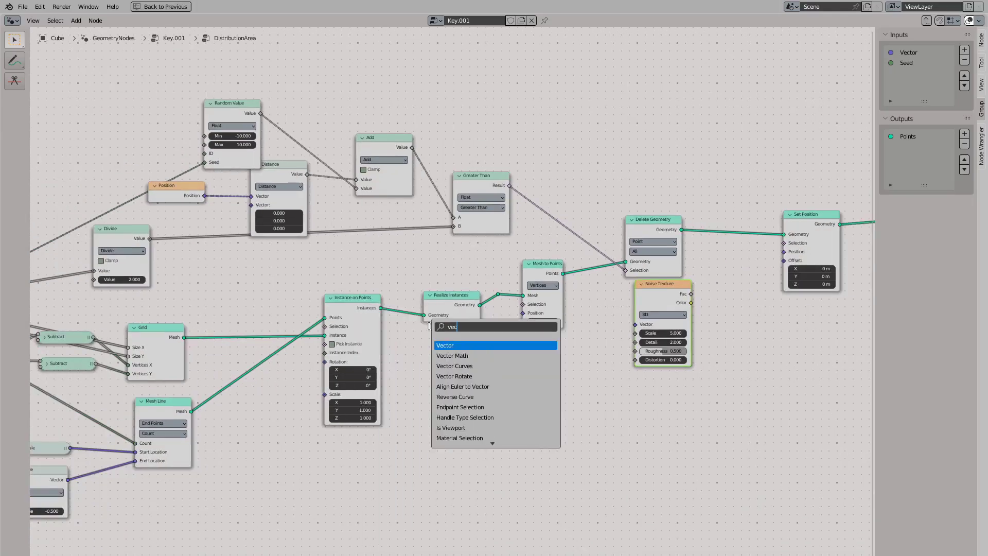
key("Return")
left_click(465, 341)
Connect a new Position node to the vector Add node, and the Add result to the Noise Texture's Vector input
key("shift+a")
type("position")
key("Return")
left_click(396, 357)
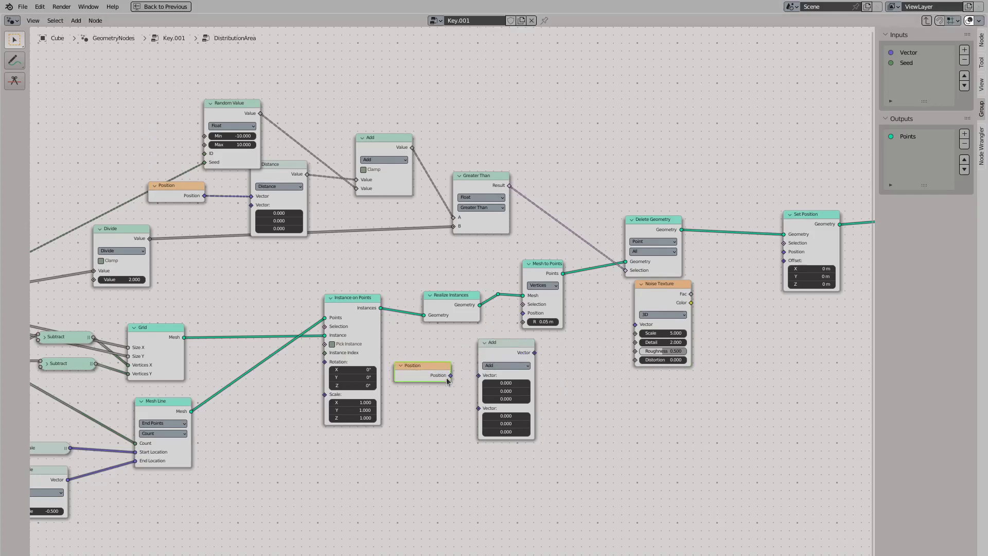
left_click_drag(461, 371, 478, 375)
left_click_drag(534, 352, 635, 324)
Add a Group Input node and connect its Seed to the vector Add node's second Vector input
scroll(193, 363, "up", 1)
key("shift+a")
type("group input")
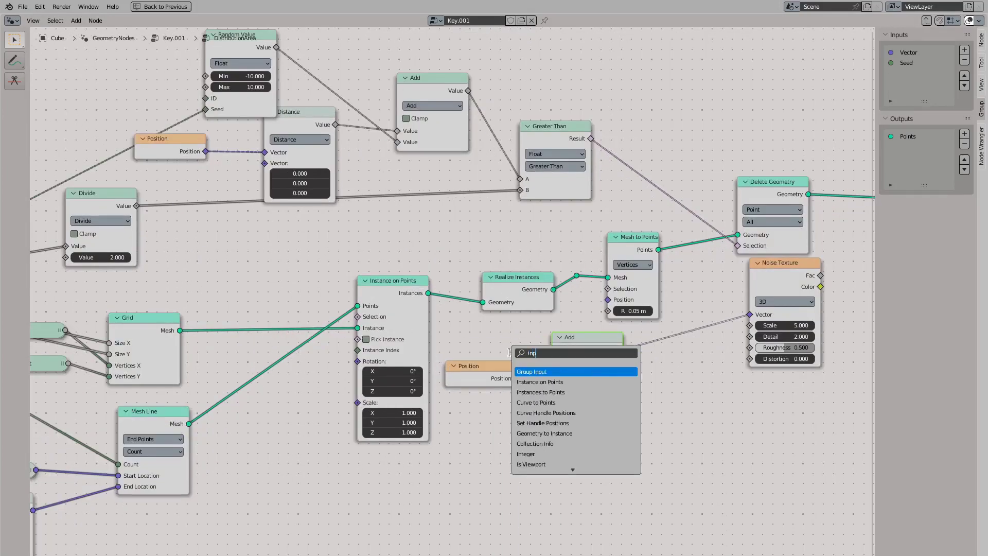
key("Return")
left_click(463, 435)
middle_click_drag(522, 373, 302, 396)
left_click_drag(302, 397, 361, 386)
Add a Vector Map Range node on the Noise Texture's Color output and set all To Min values to -1
left_click_drag(601, 299, 665, 339)
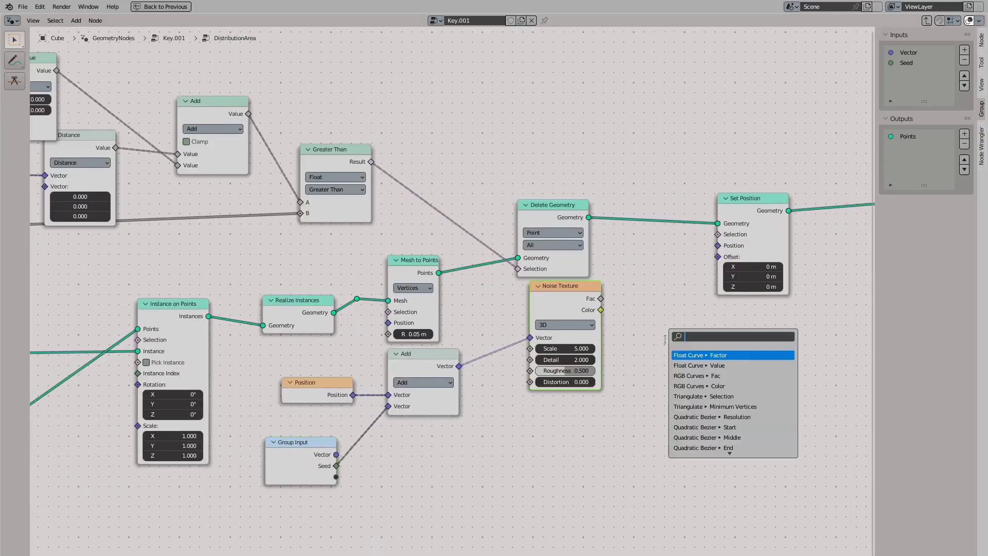
type("map range")
key("Return")
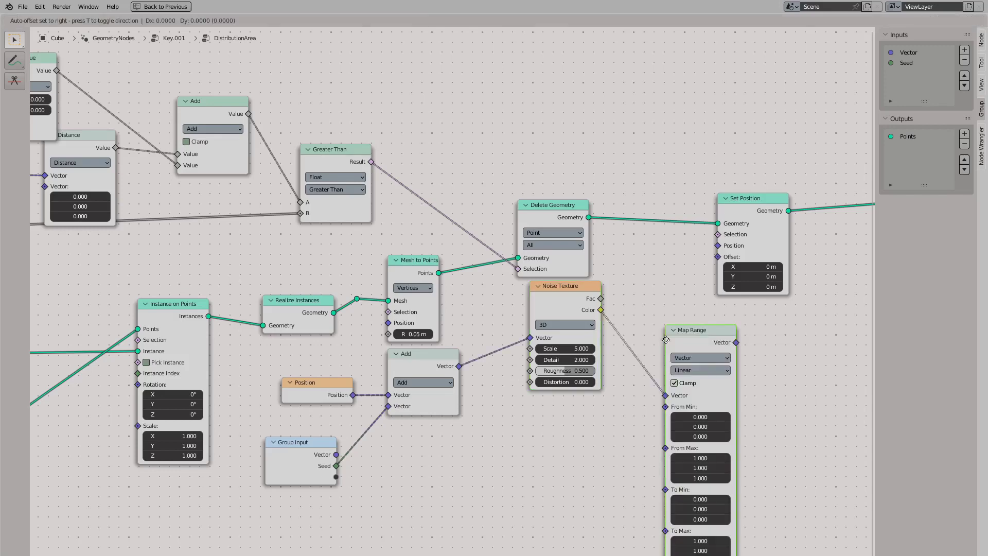
left_click(686, 497)
key("BackSpace")
type("-1")
key("Return")
Add a vector Scale node after Map Range and connect its result to Set Position's Offset
left_click_drag(723, 339, 762, 346)
type("scale")
key("Return")
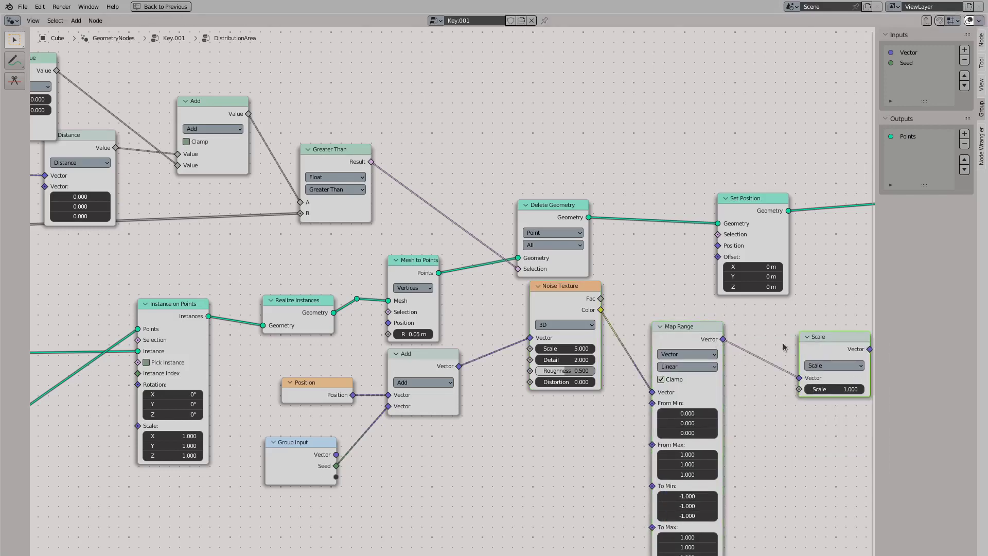
left_click_drag(826, 343, 713, 267)
scroll(724, 260, "down", 3)
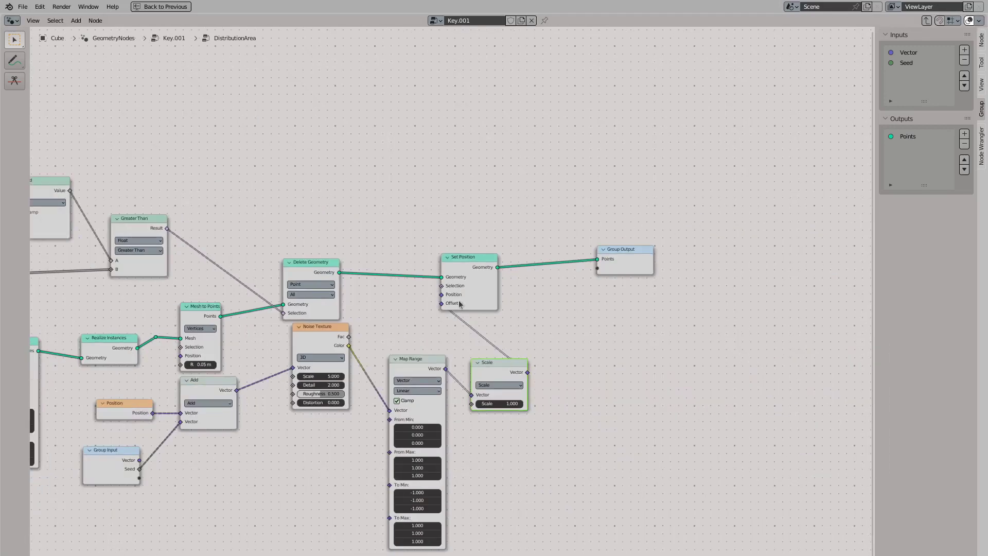
Move the Set Position node farther along the chain and place the Scale node just before it
left_click_drag(471, 254, 635, 248)
left_click_drag(523, 346, 547, 324)
middle_click_drag(547, 324, 684, 307)
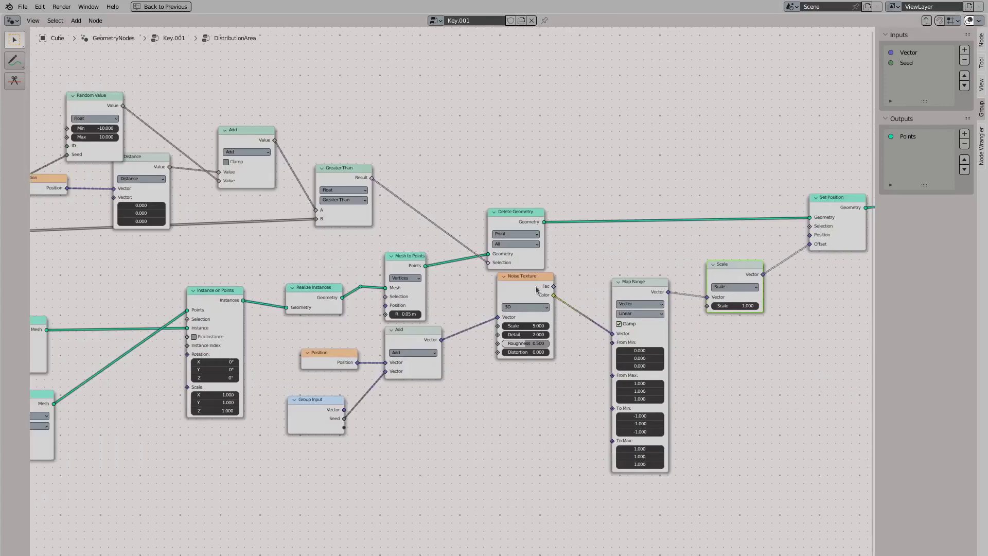
Expose the vector Scale node's Scale value through a new Group Input node and name the input Noise Intensity
left_click_drag(707, 305, 700, 390)
left_click(643, 492)
right_click(863, 149)
double_click(909, 73)
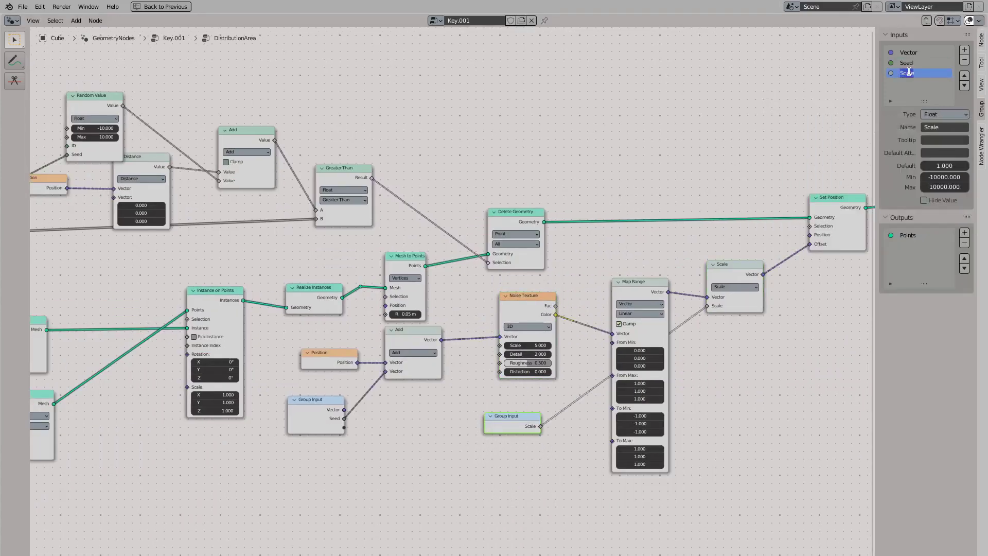
Expose the Noise Texture's Scale through a new Group Input node and name the input Noise Scale
left_click_drag(499, 346, 396, 408)
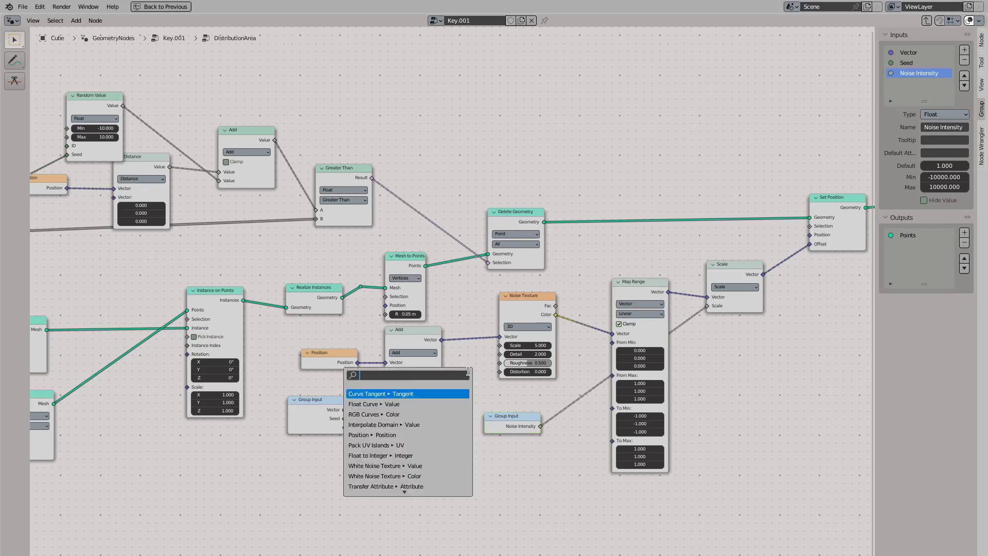
left_click(396, 410)
double_click(914, 83)
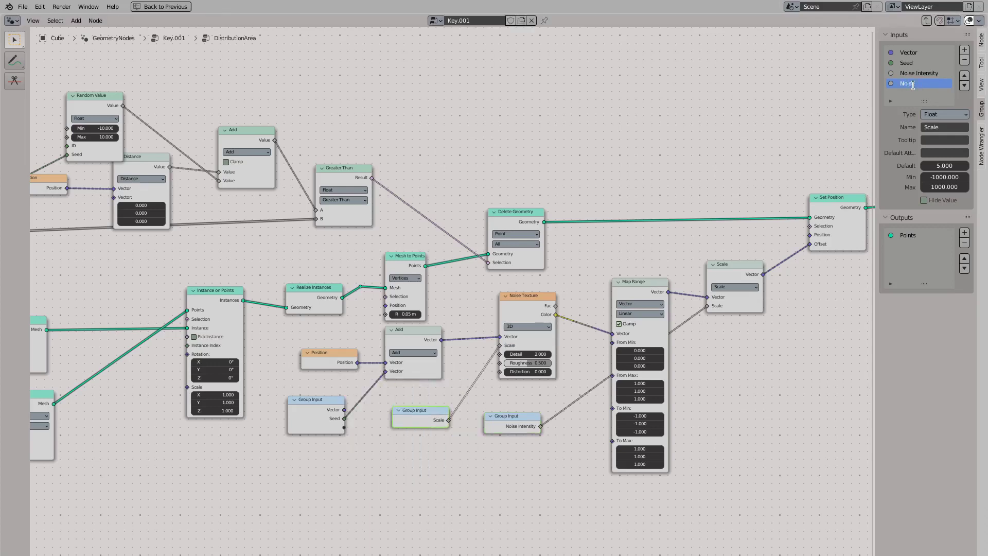
Expose the Noise Texture's Detail and Roughness through Group Input nodes, naming them Noise Detail and Noise Roughness
left_click_drag(500, 354, 398, 406)
left_click(401, 419)
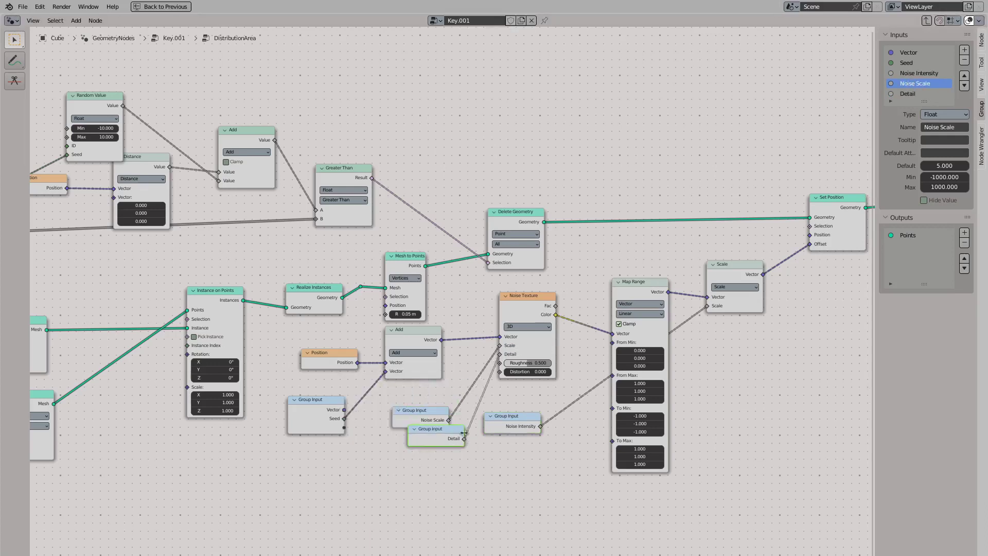
left_click_drag(499, 362, 355, 396)
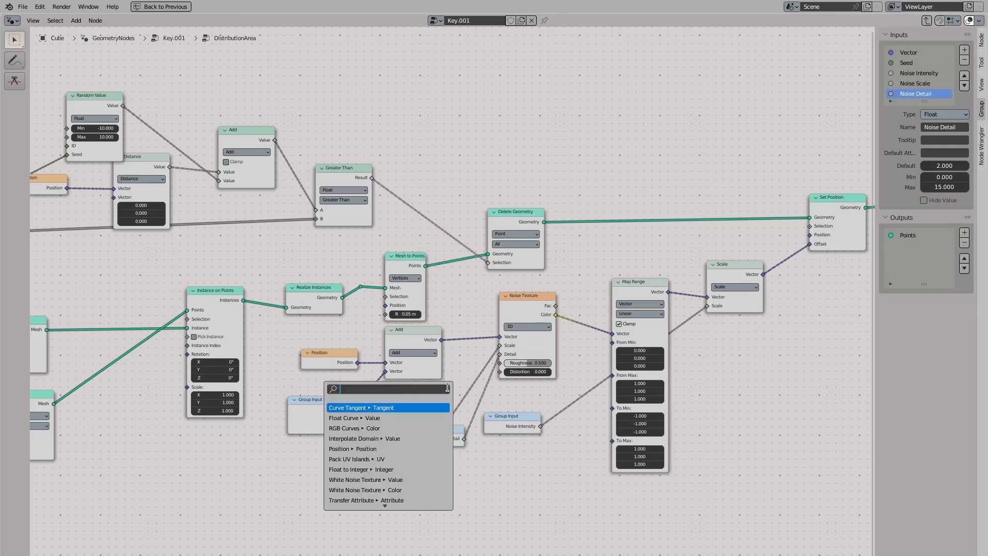
left_click(360, 406)
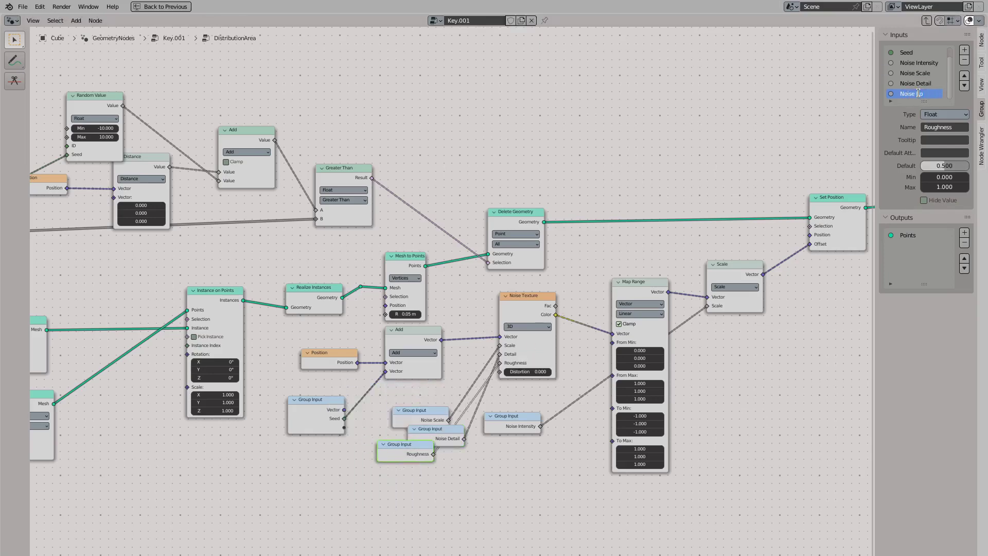
Leave the DistributionArea group, restore the full layout, and set the group node's Noise Intensity to 2 and Noise Scale to 1
key("Tab")
key("ctrl+alt+space")
scroll(412, 375, "up", 3)
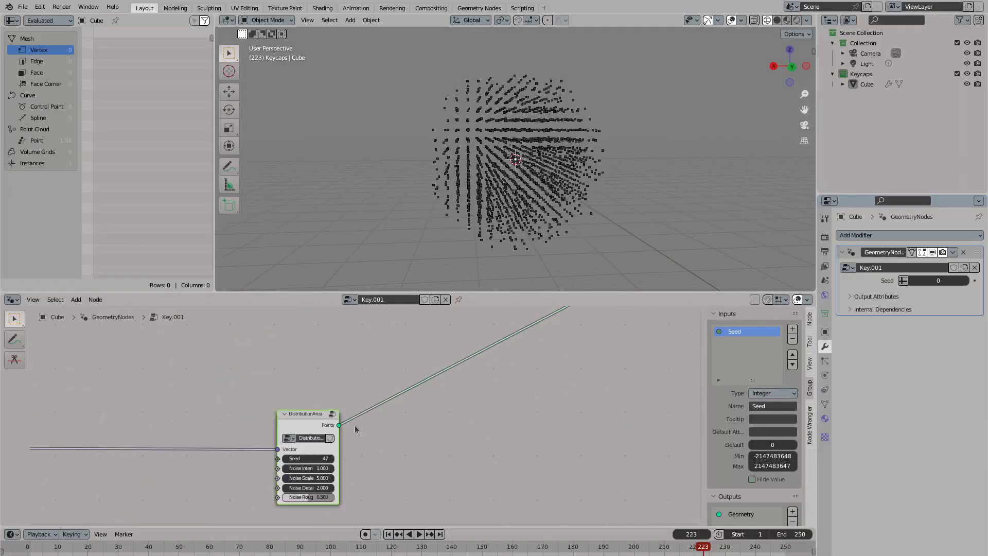
left_click(323, 449)
type("2")
key("Tab")
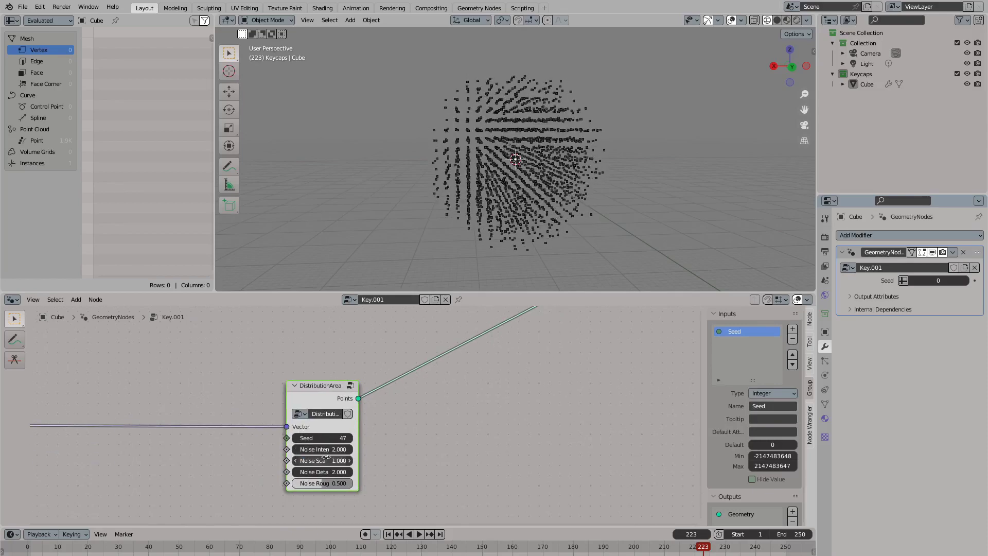
type("1")
key("Return")
Set the DistributionArea node's Noise Intensity to 12.1 and Noise Scale to 0.5
left_click(323, 449)
type("12.1")
key("Tab")
type("0.5")
key("Return")
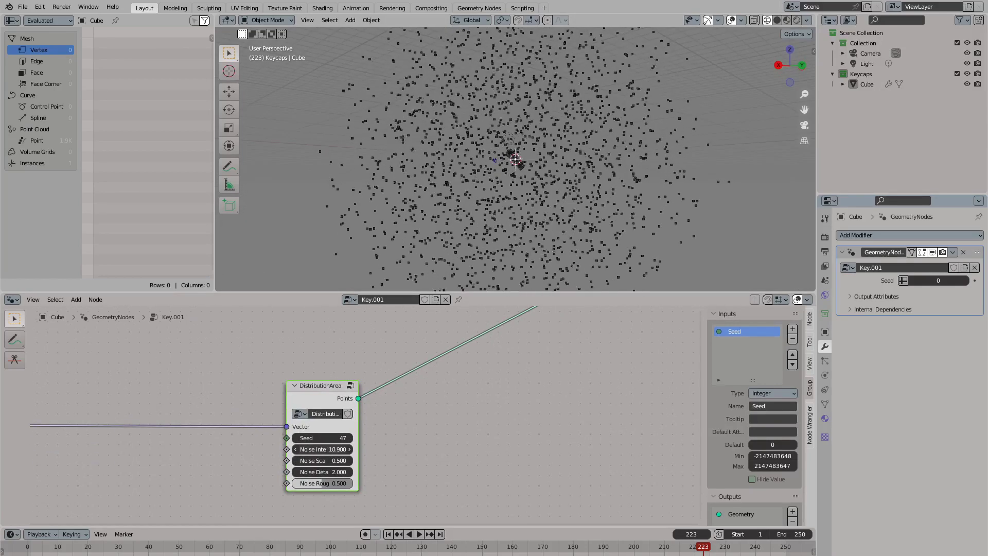
Inside the DistributionArea group, insert a Merge by Distance node between Set Position and Group Output
key("Tab")
key("shift+a")
type("merge")
key("Return")
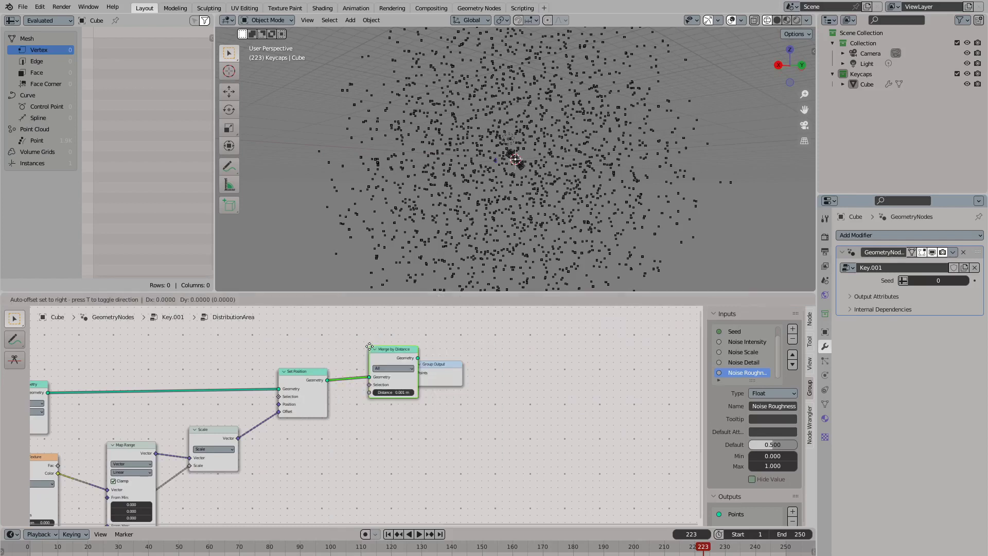
left_click(394, 370)
Expose Merge by Distance's Distance as a group input named Min Distance and set it to 5 m on the DistributionArea node
left_click_drag(369, 392, 320, 432)
type("group")
key("Return")
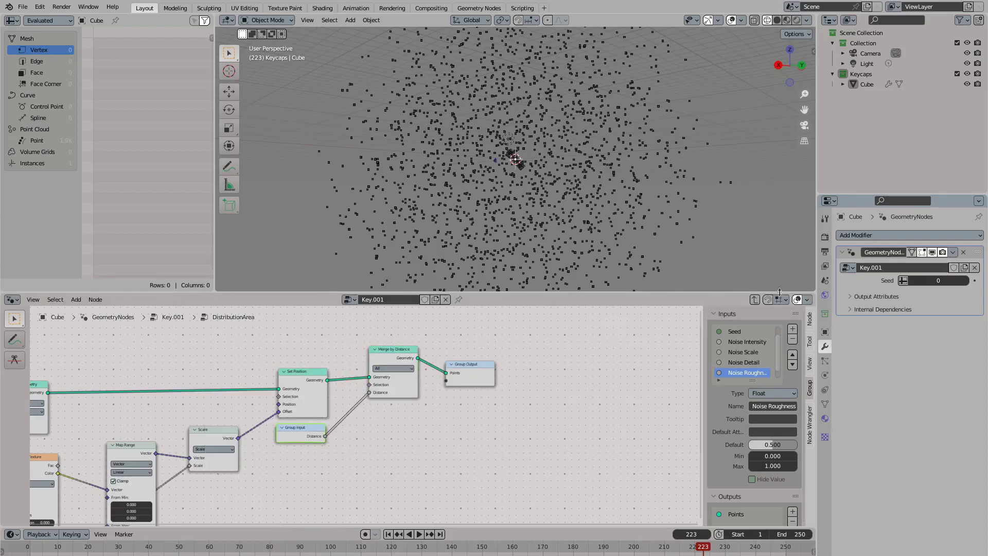
scroll(731, 368, "down", 1)
left_click(737, 372)
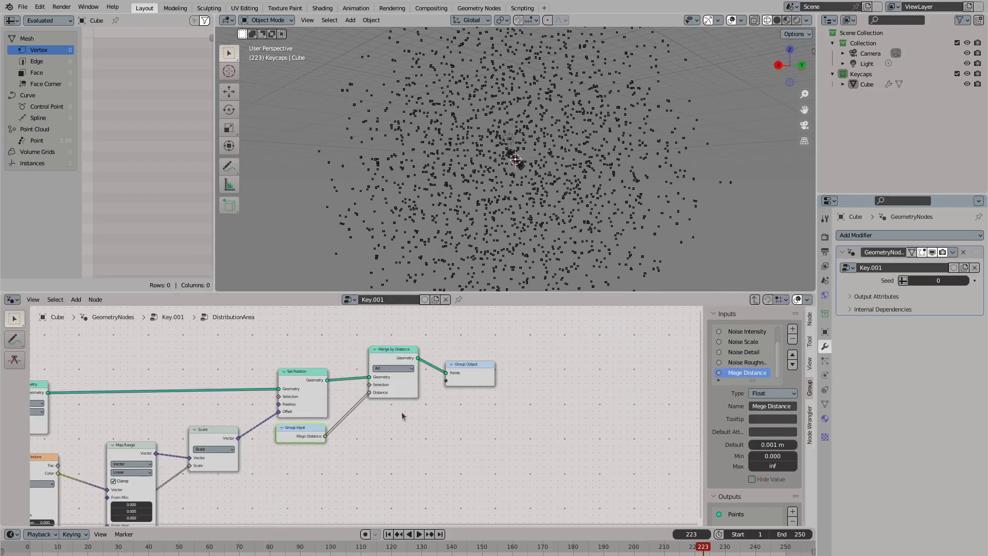
left_click_drag(480, 372, 524, 361)
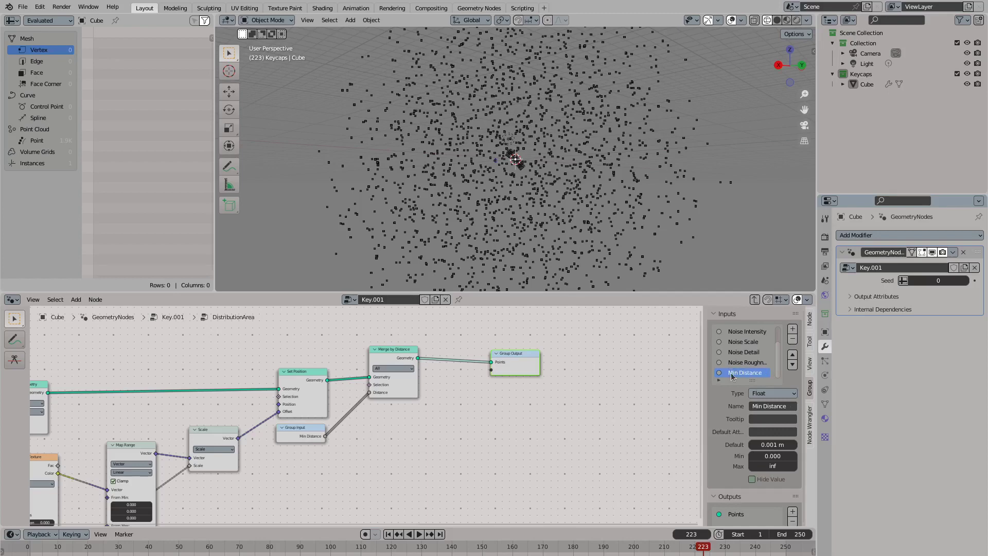
key("Tab")
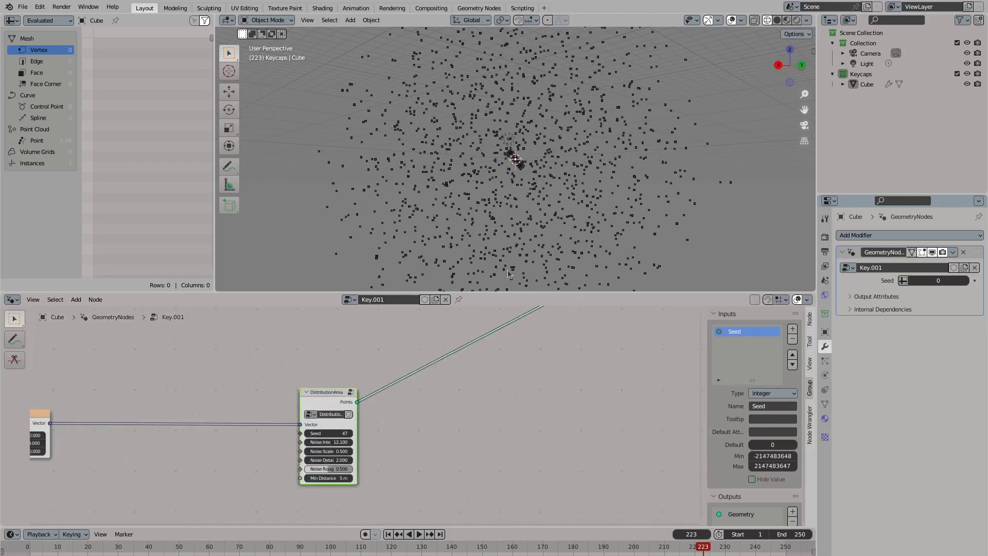
Move the camera along Y to -12.261 m while looking through it, and play the animation
key("KP_0")
middle_click_drag(480, 236, 592, 112)
key("KP_0")
left_click(591, 112)
key("y")
left_click(502, 337)
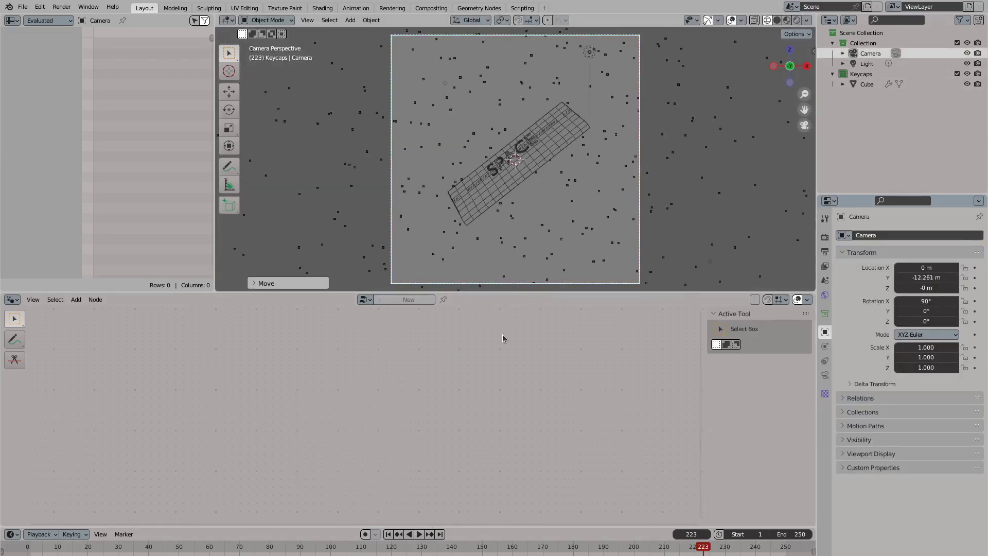
left_click(418, 535)
Select the Cube keycap object and enable Proxy on the Key node in its node tree
left_click(474, 235)
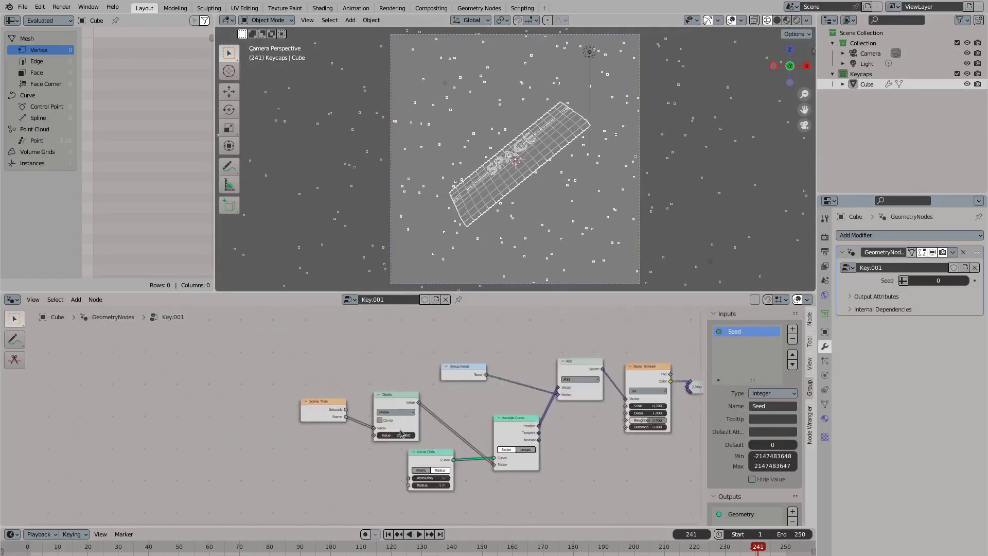
key("Tab")
key("Tab")
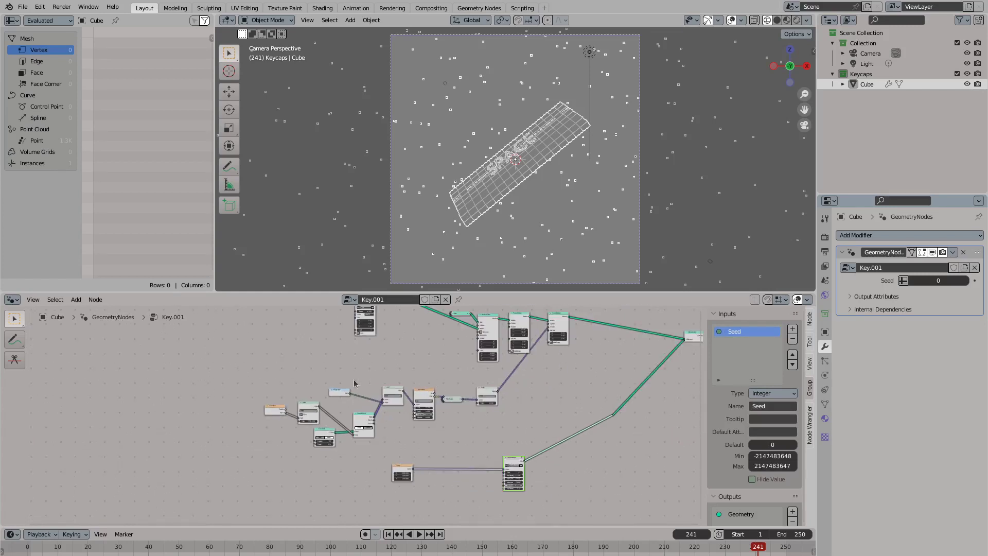
scroll(277, 385, "up", 4)
scroll(381, 463, "up", 2)
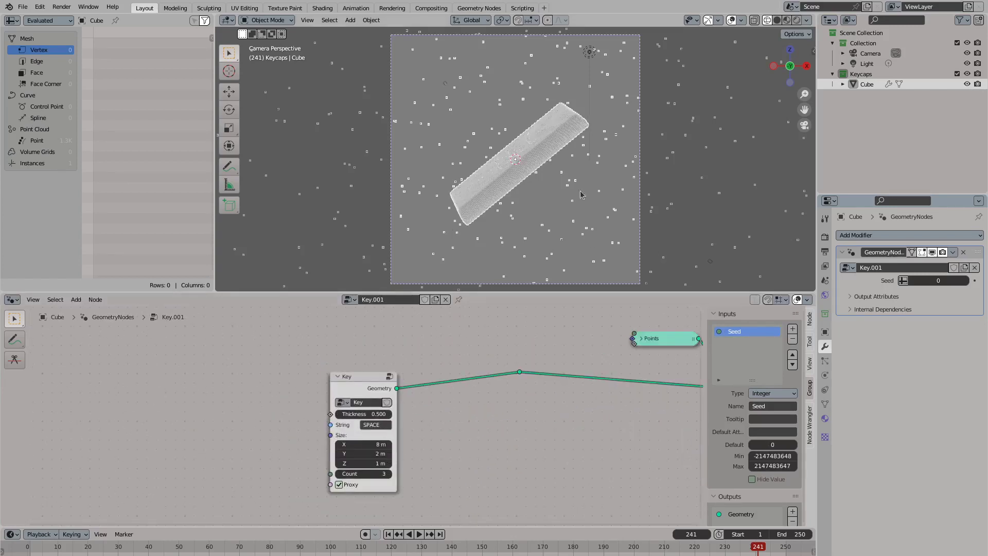
Frame the keycap and examine its geometry in wireframe, X-ray and solid shading
key("KP_Decimal")
left_click(767, 20)
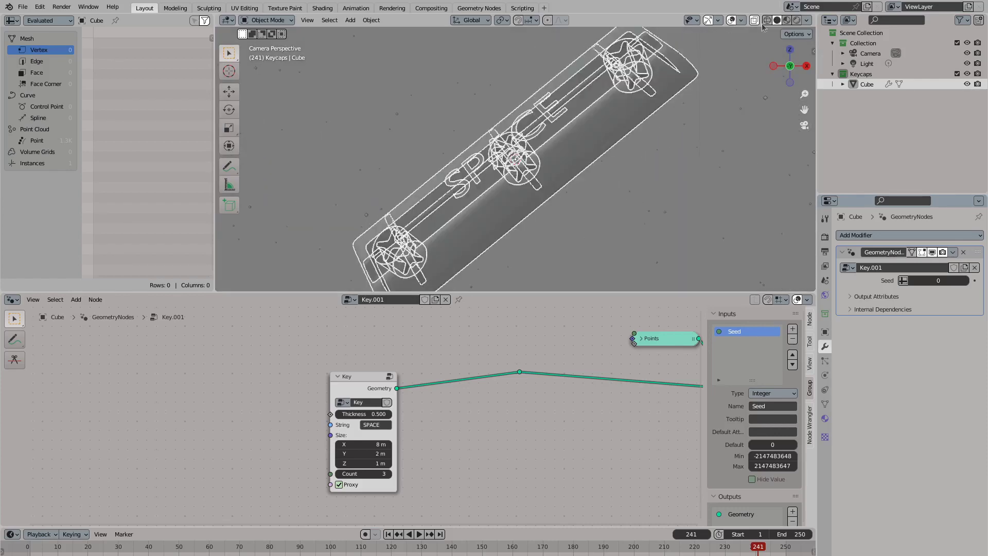
left_click(754, 20)
left_click(777, 20)
scroll(638, 112, "up", 3)
left_click(767, 20)
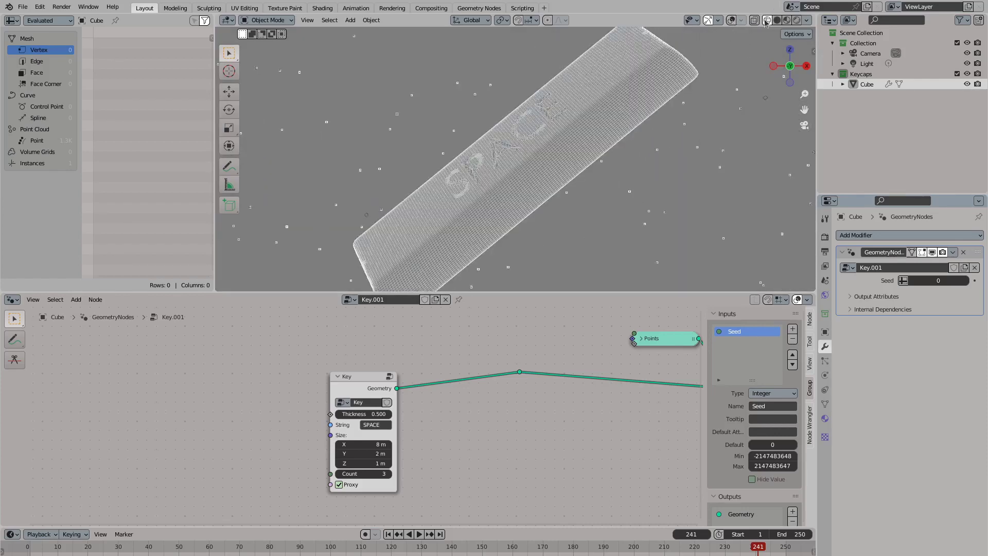
Turn off Proxy on the SPACE Key node and insert an Instance on Points node after the DistributionArea node
left_click(339, 484)
key("Home")
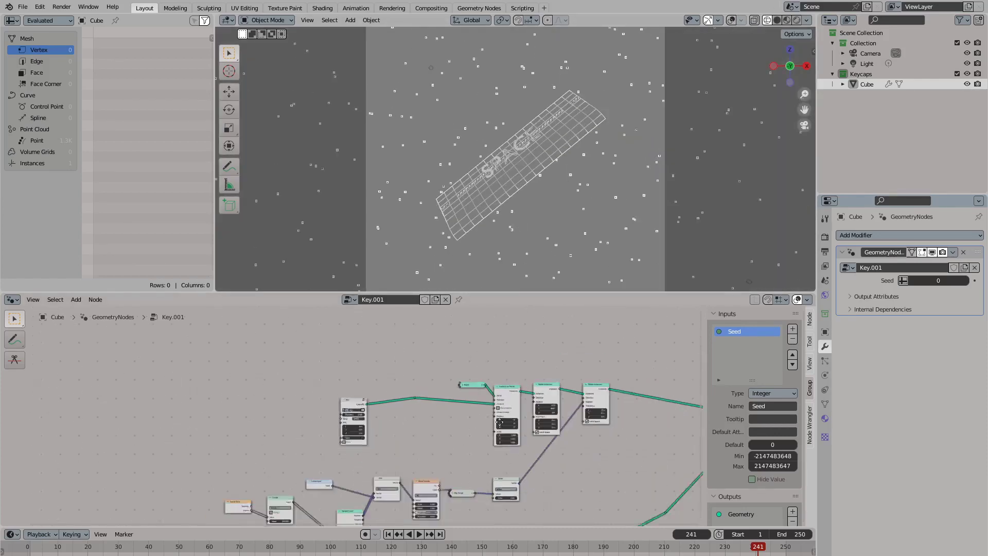
key("ctrl+space")
key("shift+a")
type("instance o")
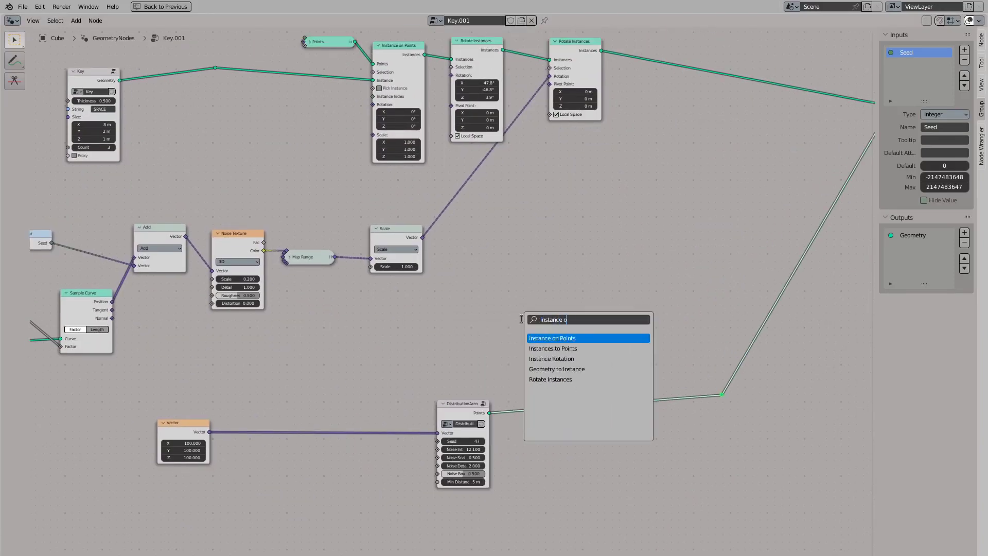
key("Return")
left_click(517, 378)
key("Home")
key("g")
left_click(408, 381)
Add a Join Geometry node in the empty area below the DistributionArea node
key("shift+a")
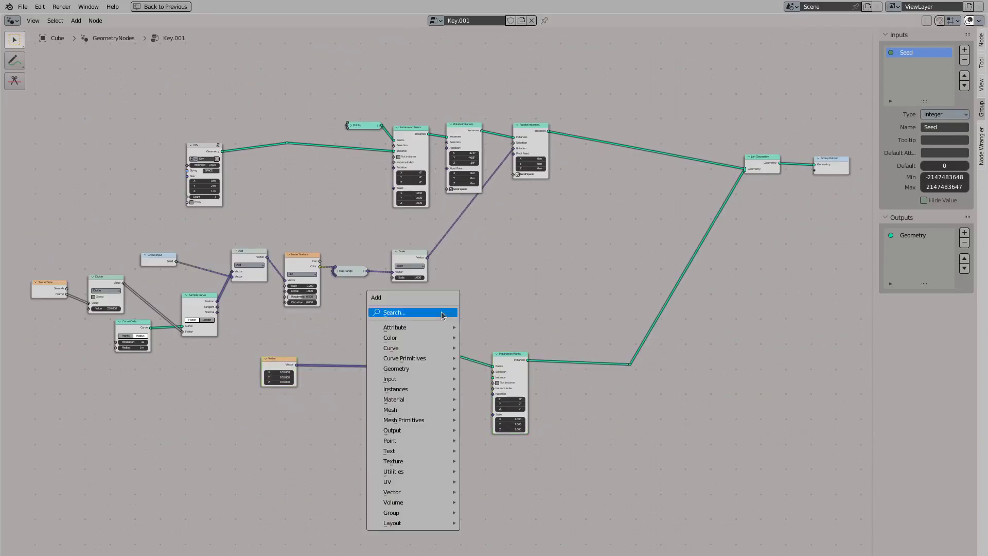
type("join")
key("Return")
left_click(420, 448)
Duplicate the SPACE Key node, connect it to the new Join Geometry, and give it String A and a size X of 2 m
left_click(192, 147)
key("g")
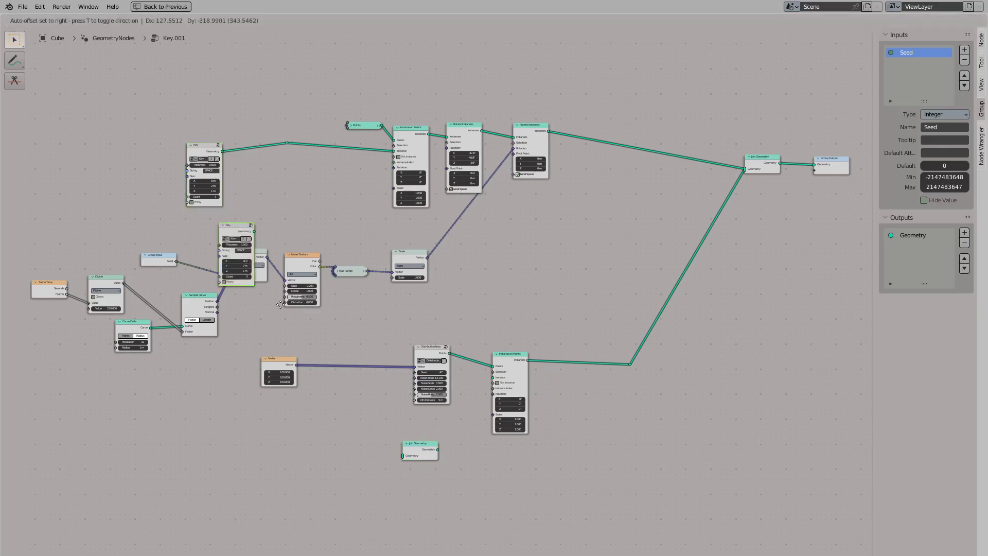
scroll(340, 463, "up", 2)
left_click(289, 393)
left_click_drag(336, 400, 445, 412)
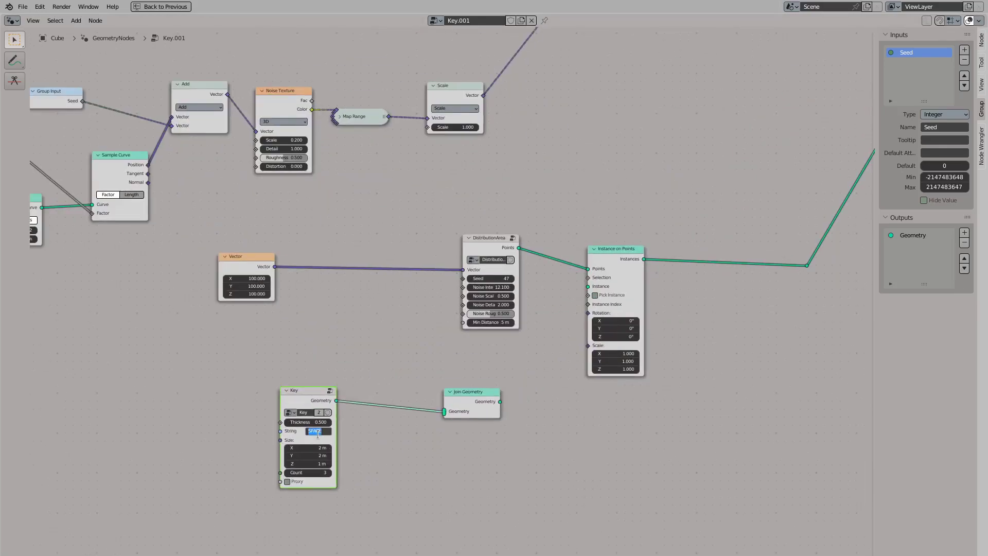
scroll(323, 434, "up", 1)
Make two more copies of the Key node, set the first copy's String to B, and connect both to the Join Geometry
key("shift+d")
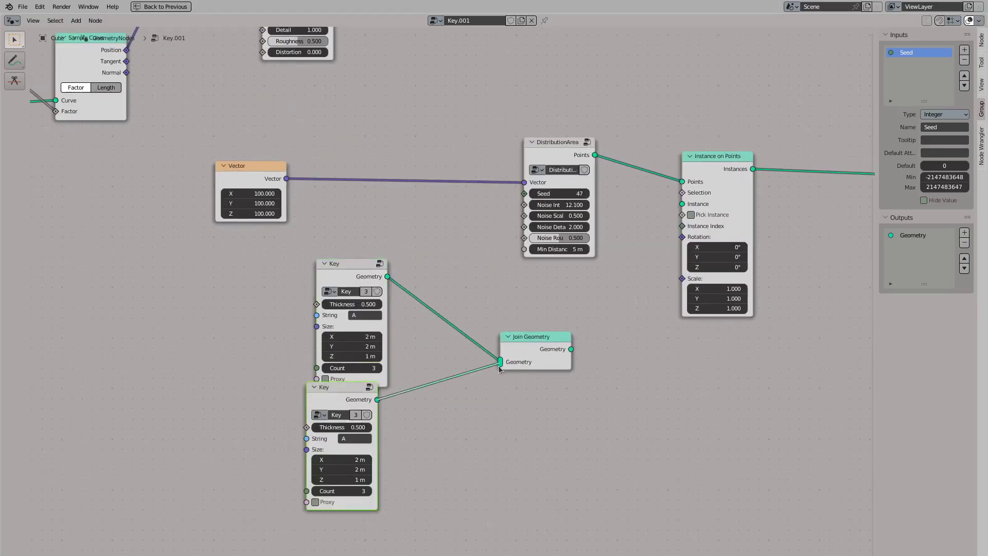
scroll(390, 300, "down", 3)
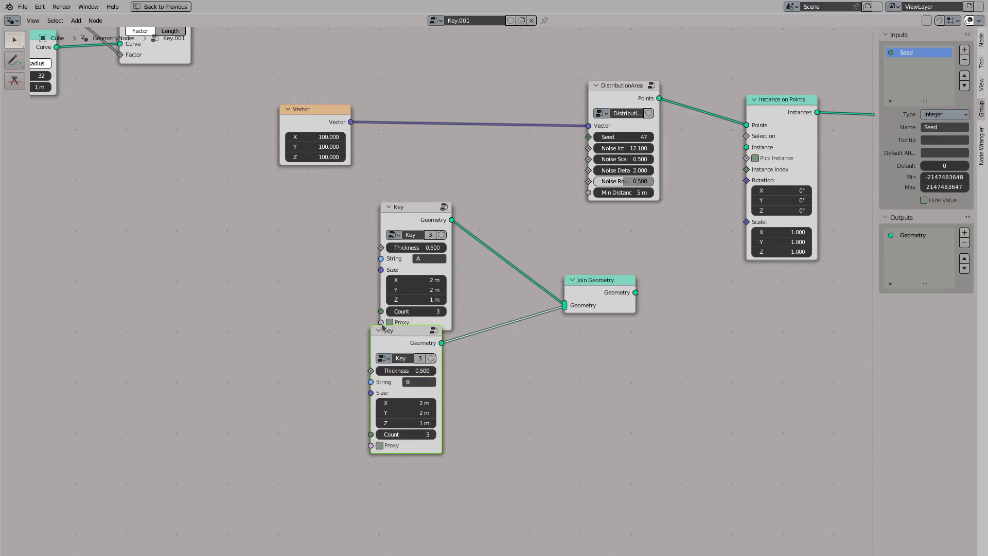
key("shift+d")
left_click(397, 475)
left_click_drag(446, 481, 565, 306)
middle_click_drag(436, 505, 443, 431)
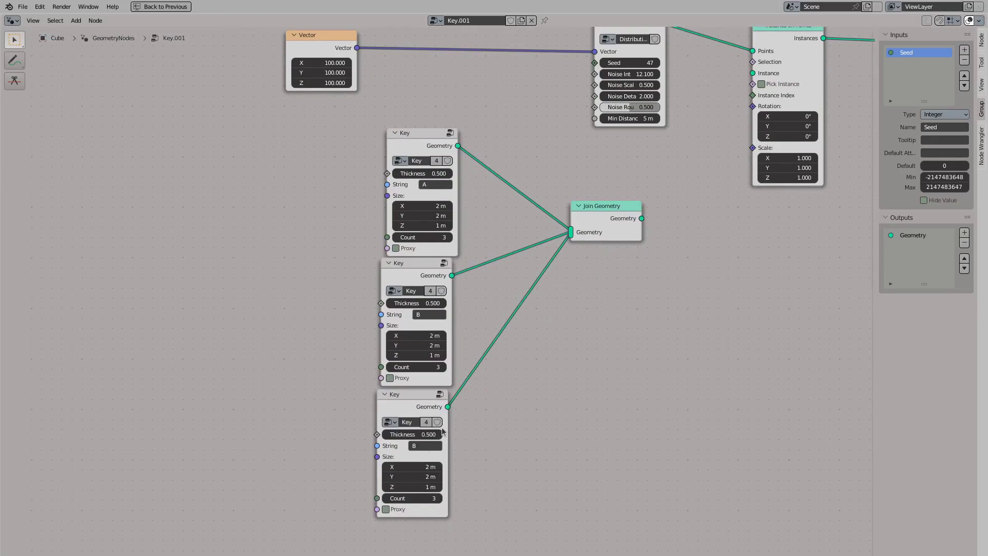
Arrange the three letter Key nodes compactly beside the Join Geometry and set the third one's String to C
left_click_drag(455, 170, 268, 227)
left_click_drag(407, 263, 309, 222)
left_click_drag(407, 394, 226, 326)
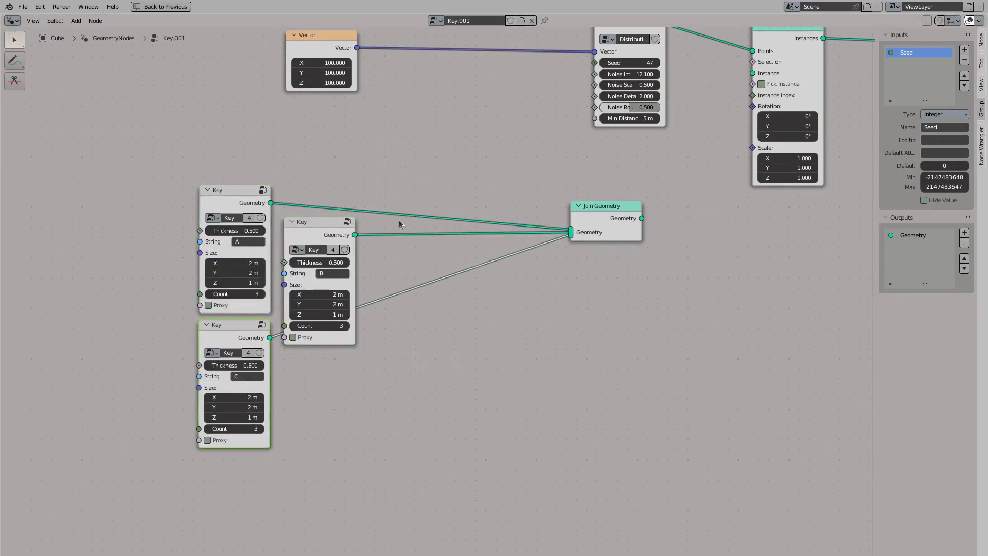
Duplicate the C Key node below the B Key, set its String to D, and connect it to the Join Geometry
key("shift+d")
left_click(322, 353)
left_click(332, 401)
type("D")
left_click_drag(354, 363, 571, 235)
Add two more Key copies with the Strings E and F, and connect both to the Join Geometry
key("shift+d")
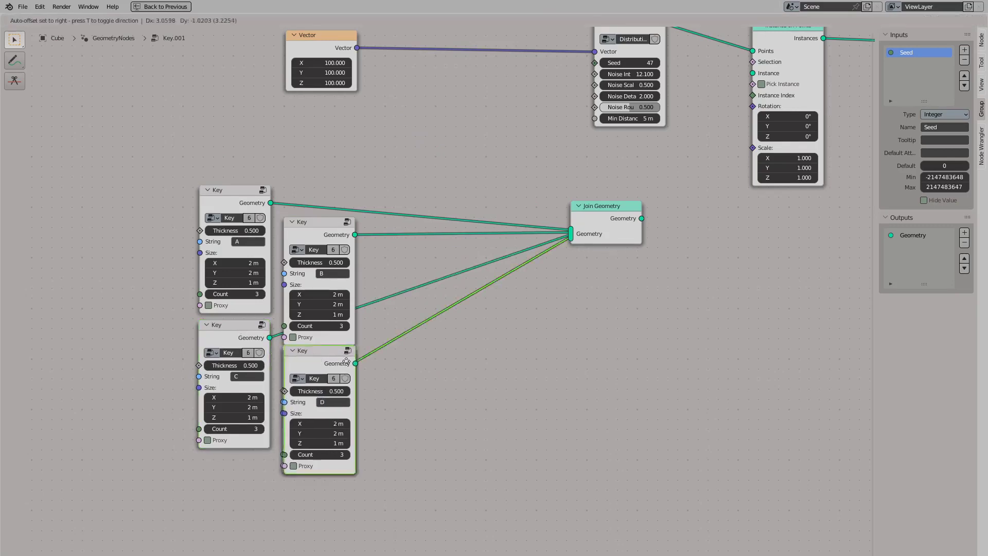
left_click(444, 369)
left_click_drag(479, 378, 573, 246)
key("shift+d")
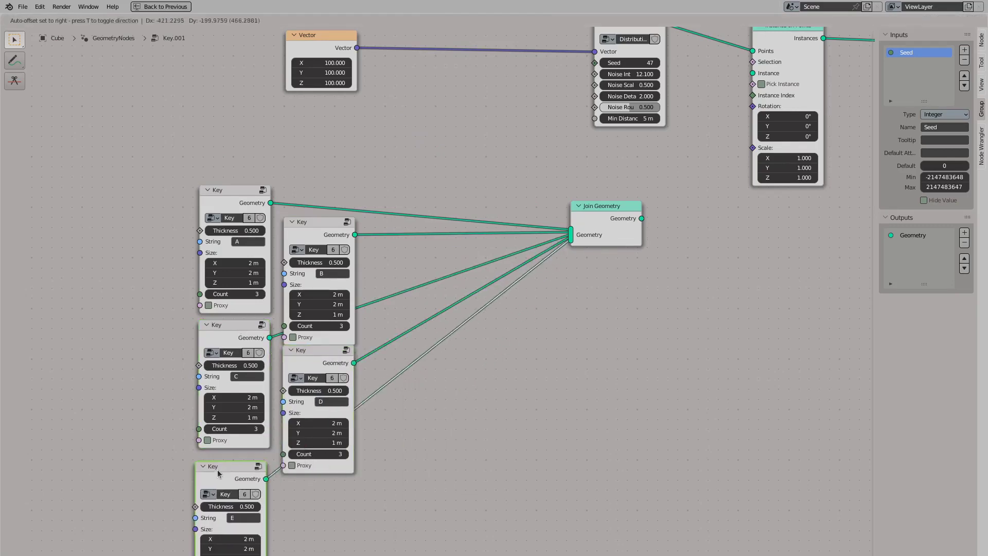
left_click_drag(266, 479, 571, 238)
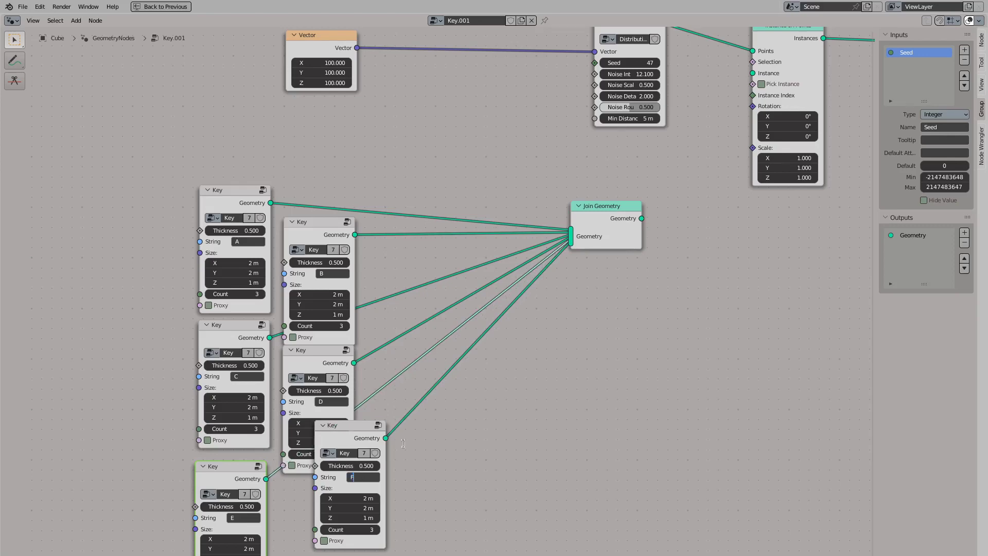
key("Return")
Add further Key copies with the Strings G and J beside the F Key node, feeding the Join Geometry
scroll(403, 444, "down", 1)
key("shift+d")
double_click(473, 420)
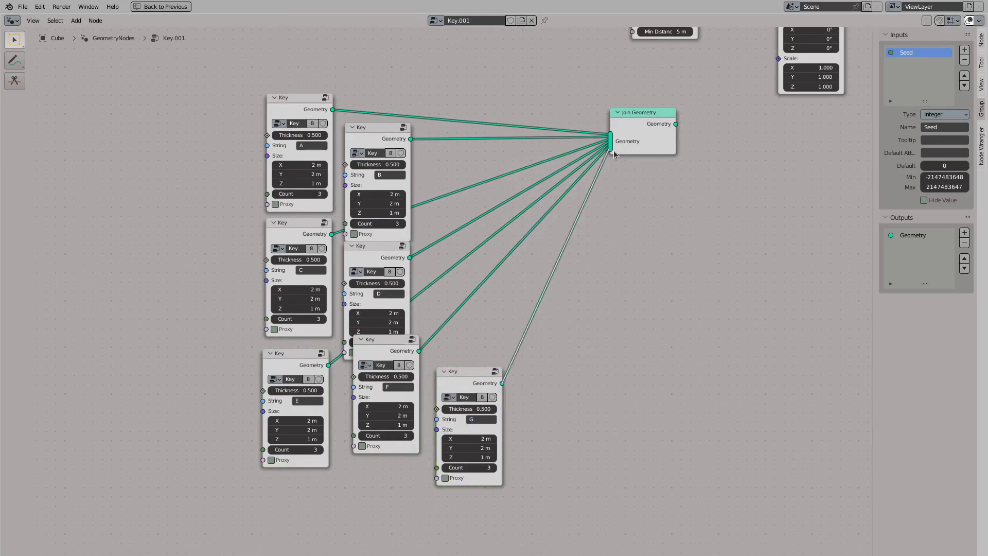
key("shift+d")
left_click_drag(463, 371, 493, 343)
double_click(510, 390)
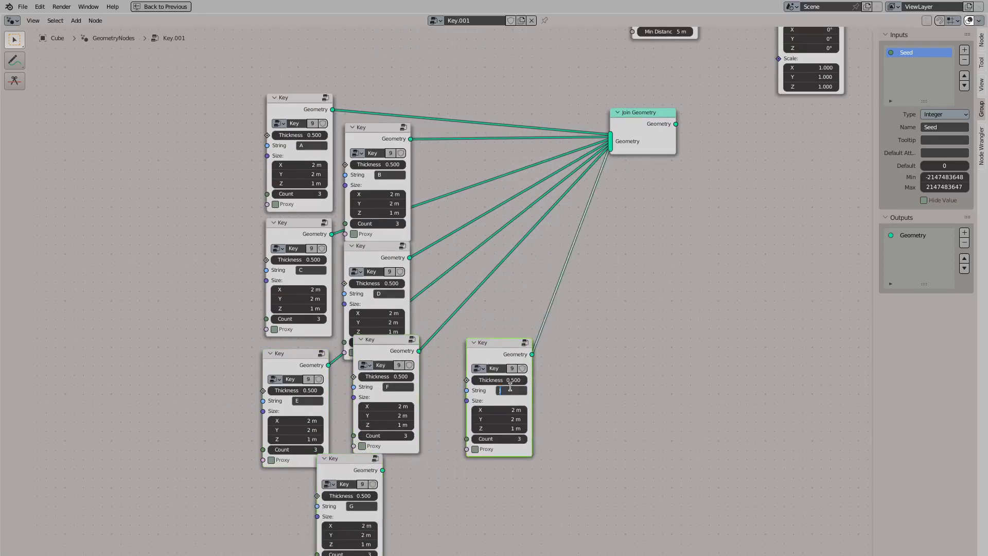
Add a Key copy with the String H and connect the G Key node to the Join Geometry
key("shift+d")
left_click(418, 471)
double_click(437, 509)
left_click_drag(383, 469, 611, 144)
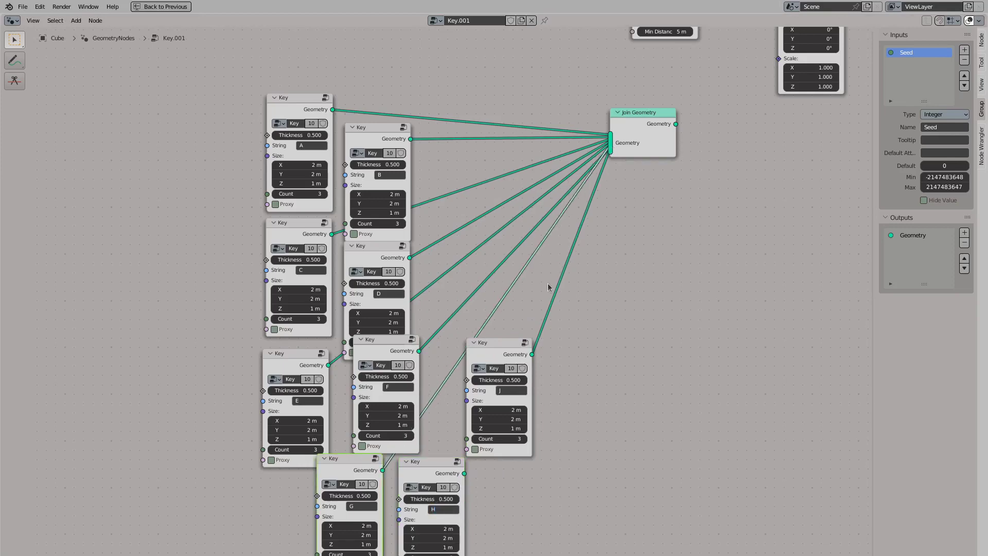
Stack the J, H and G Key nodes in a new column beside the A, C and E Key nodes
left_click_drag(494, 342, 202, 175)
left_click_drag(427, 461, 206, 302)
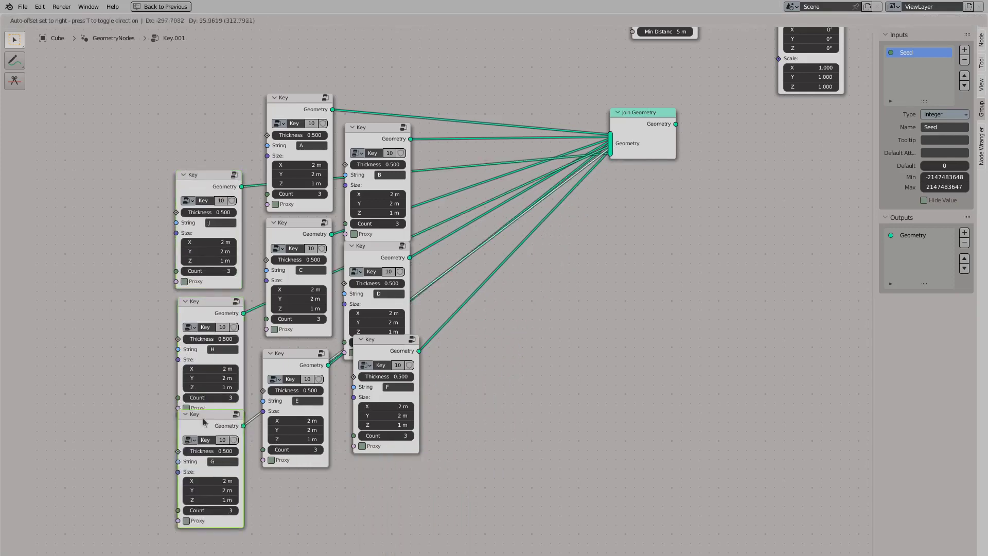
left_click_drag(345, 458, 207, 415)
Add a Key copy with the String L, connect it to the Join Geometry, and place it beside the F Key
key("shift+d")
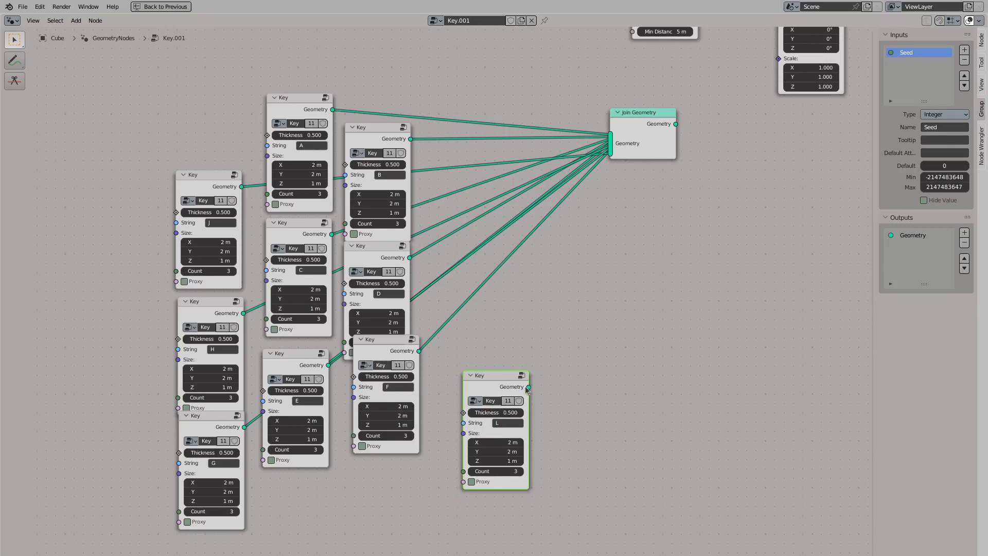
left_click_drag(529, 386, 610, 146)
left_click_drag(494, 375, 461, 338)
Duplicate the L Key node, connect the copy to the Join Geometry, and link it to the Group Output for preview
key("shift+d")
left_click(549, 365)
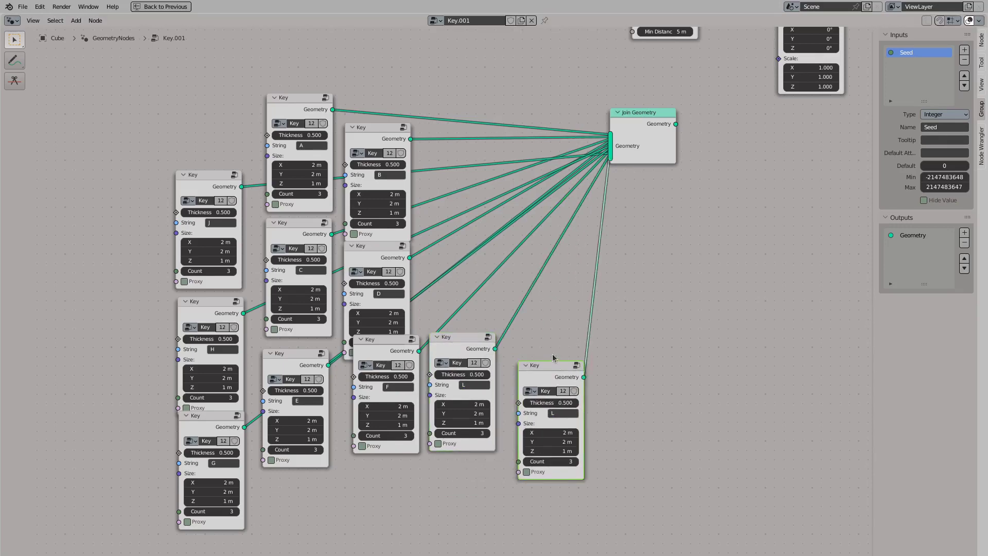
scroll(553, 358, "down", 3)
left_click_drag(350, 394, 497, 296)
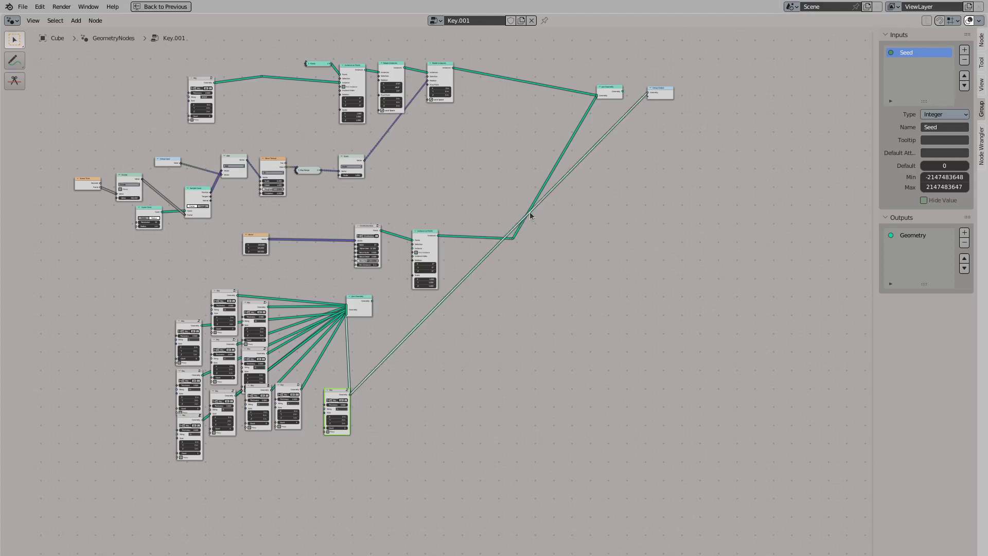
Set the previewed Key node's String to ALT and widen its size X to 3.08 m
key("ctrl+space")
scroll(407, 484, "up", 4)
left_click(407, 487)
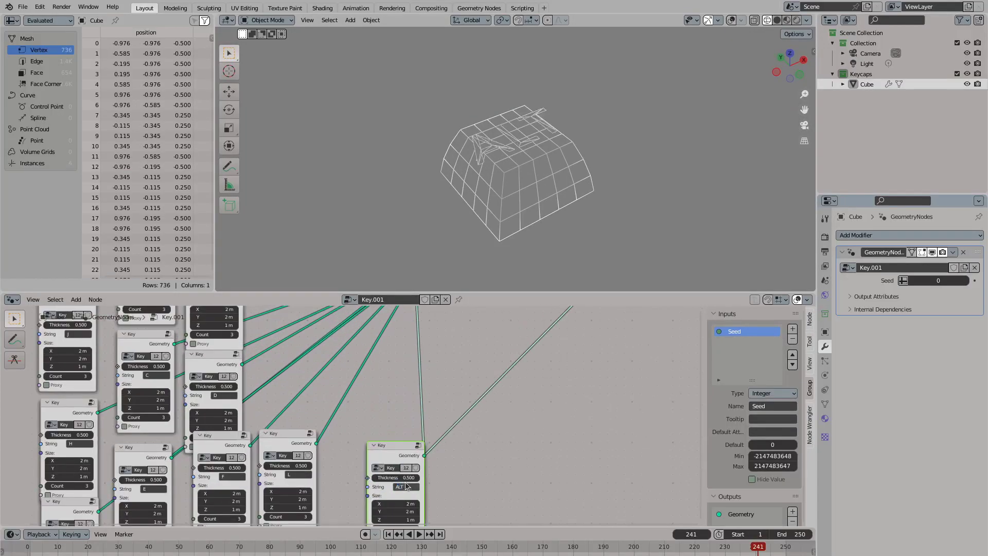
type("ALT")
key("Return")
scroll(406, 484, "up", 2)
left_click_drag(401, 439, 446, 444)
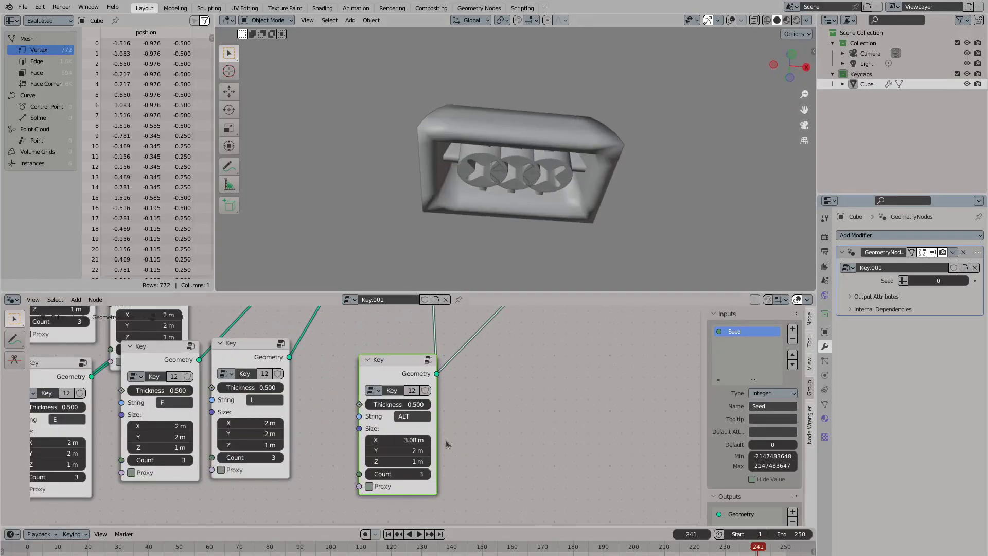
Set the Count of the ALT Key node and all the letter Key nodes to 1
left_click_drag(404, 473, 381, 473)
left_click_drag(258, 455, 237, 454)
middle_click_drag(154, 489, 347, 442)
left_click_drag(355, 412, 340, 412)
left_click_drag(150, 367, 128, 367)
middle_click_drag(164, 307, 211, 415)
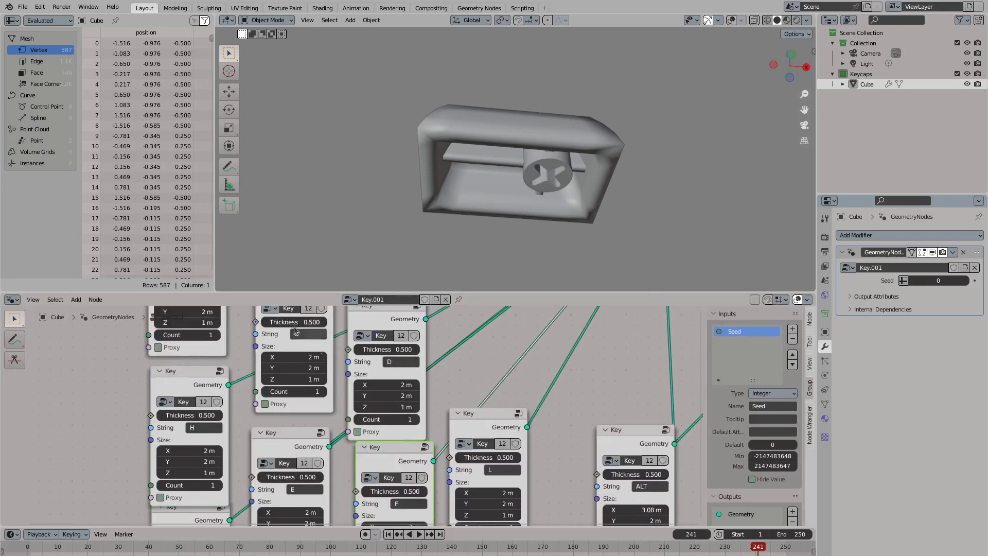
middle_click_drag(393, 419, 422, 539)
left_click(319, 362)
type("1")
key("Return")
scroll(245, 425, "down", 2)
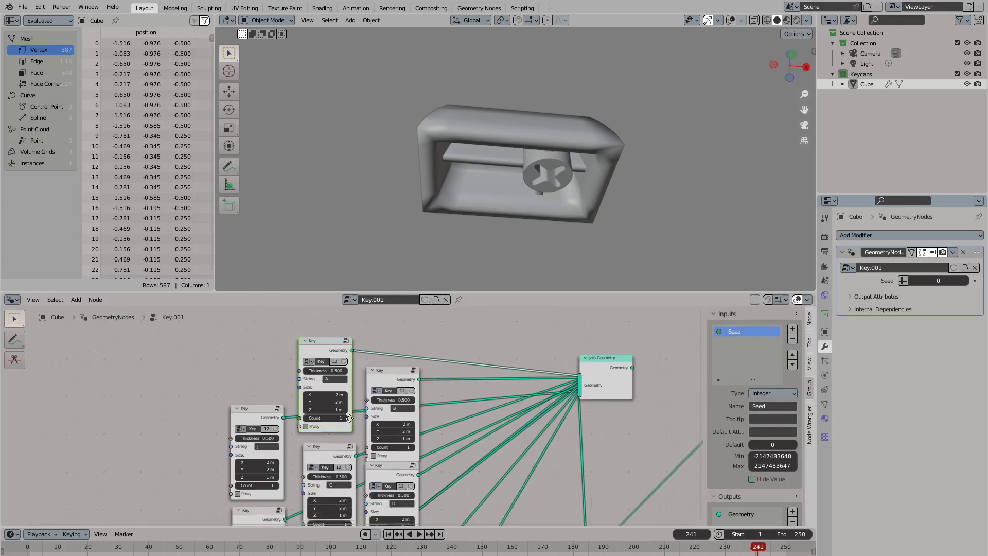
Open the StructurePoints group inside the Key group and examine the Equal and Points nodes feeding its Switch
middle_click_drag(401, 463, 550, 337)
left_click(555, 337)
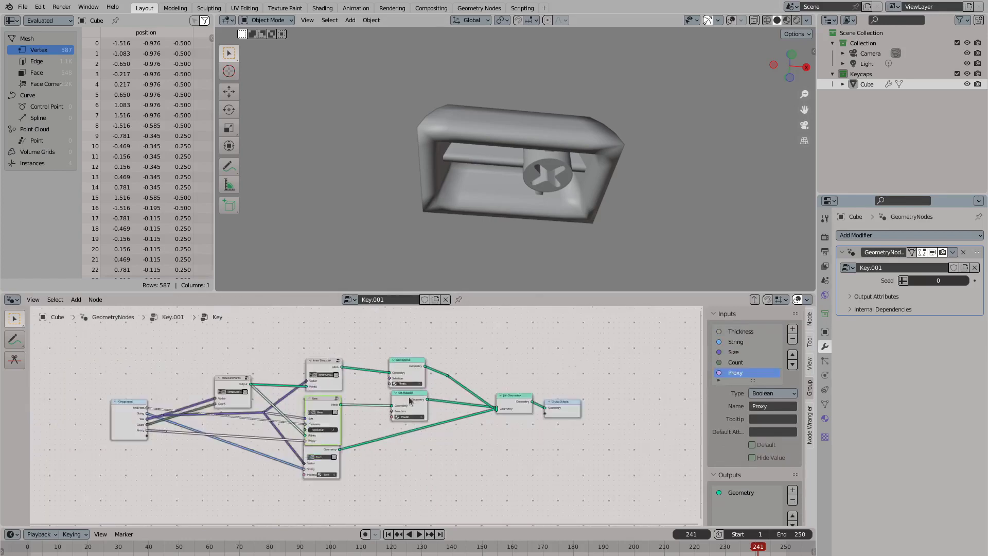
scroll(333, 332, "up", 2)
left_click(184, 355)
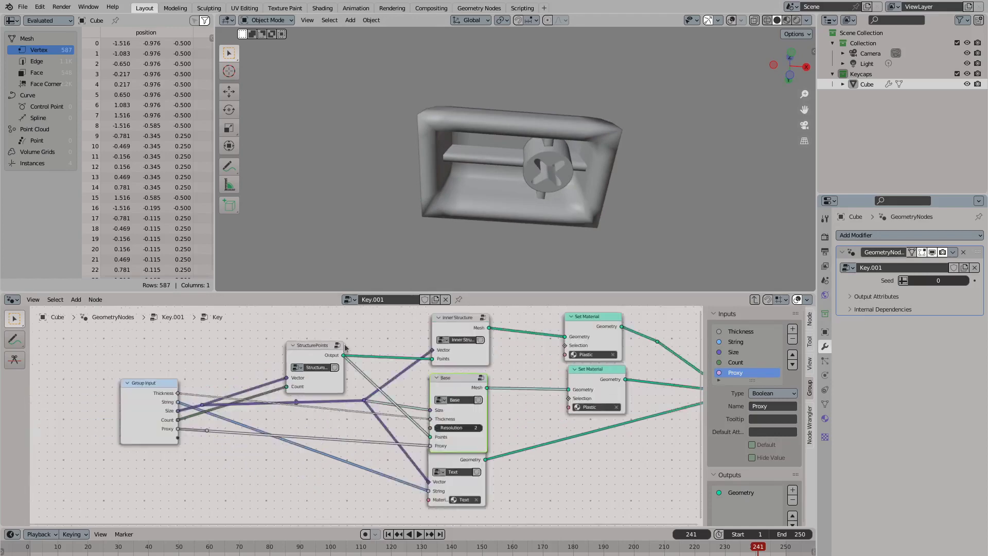
scroll(437, 412, "up", 2)
left_click_drag(455, 409, 452, 413)
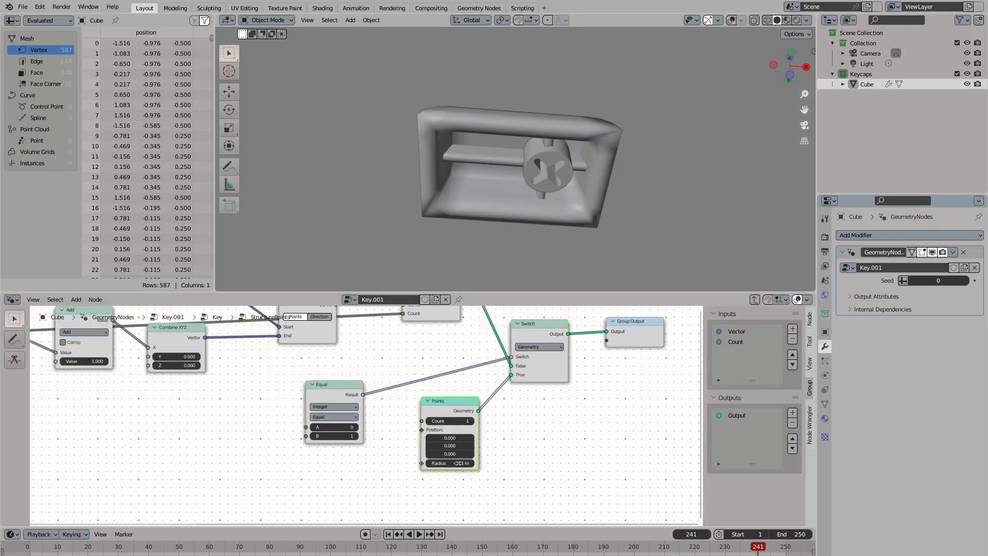
Correct the Equal comparison driving the Switch so a Count of 1 uses the single centred point, and return to the Key.001 tree
scroll(451, 410, "down", 1)
scroll(451, 410, "up", 3, "ctrl")
key("shift+a")
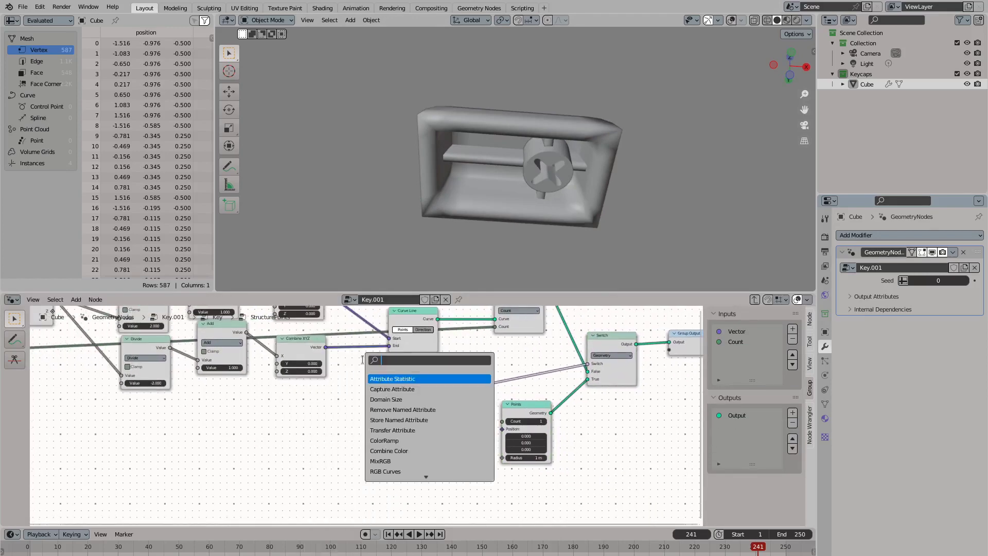
left_click(365, 365)
left_click(288, 401)
key("Tab")
key("Tab")
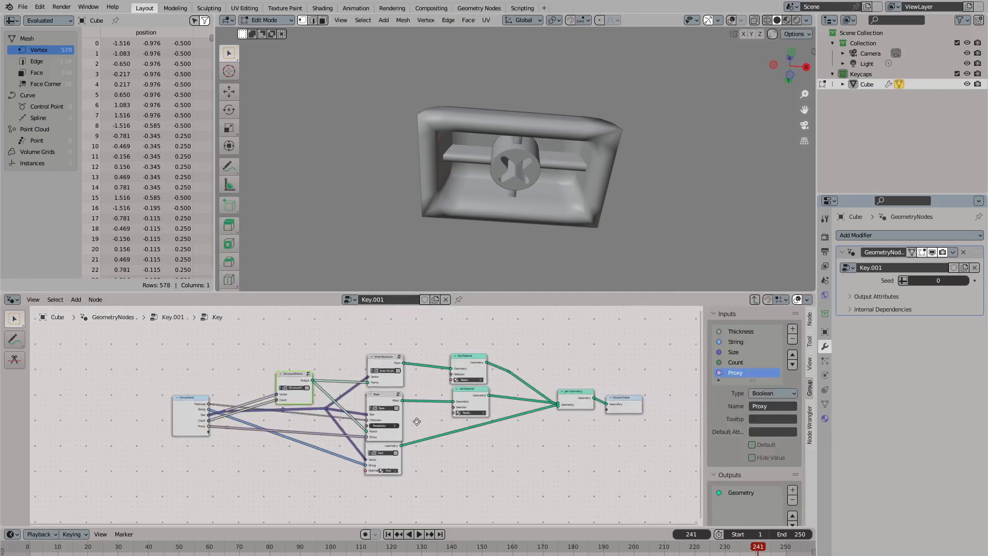
key("Tab")
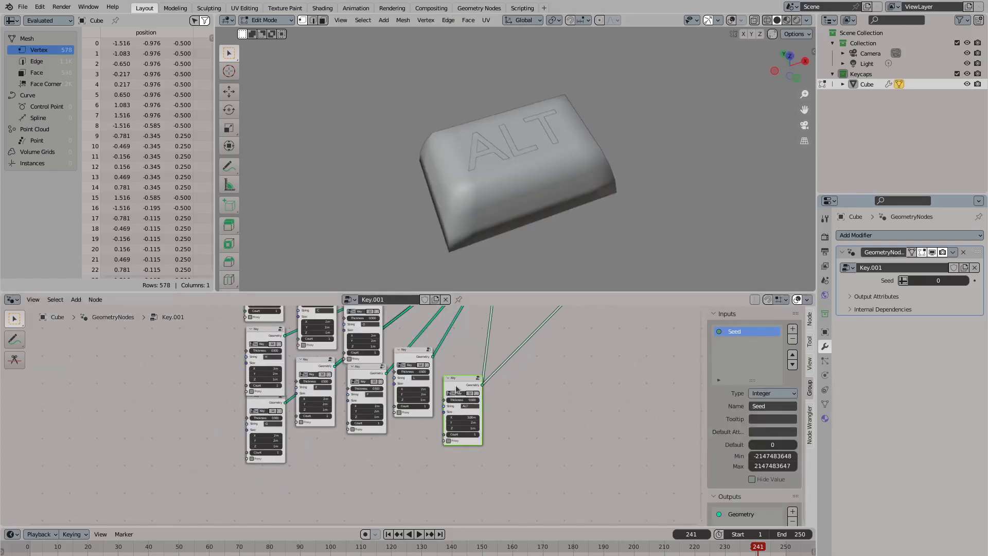
Duplicate the ALT Key with the String CTRL, connect it to the letters' Join Geometry, and link it to the Group Output for preview
key("ctrl+space")
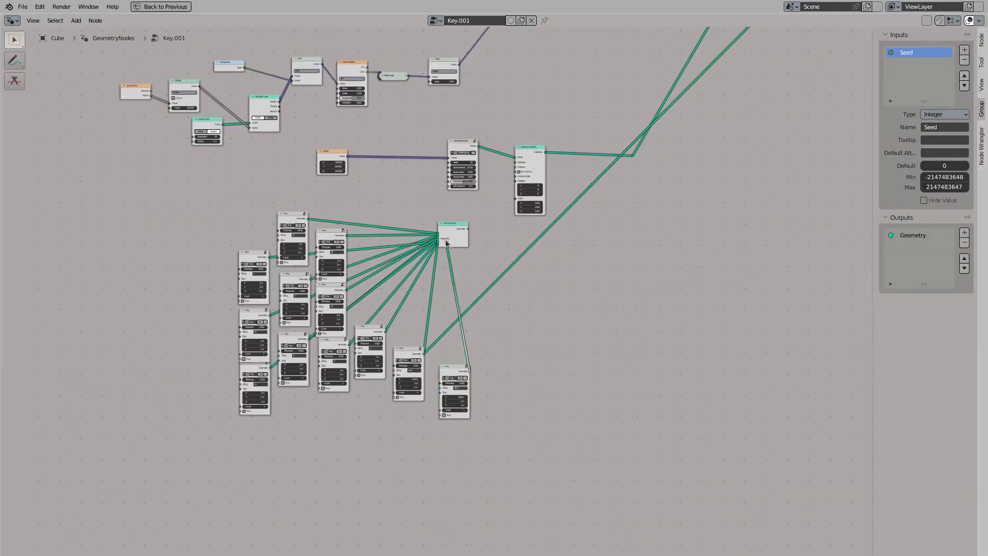
middle_click_drag(499, 231, 255, 395)
right_click_drag(289, 308, 342, 344, "ctrl")
scroll(459, 386, "up", 3)
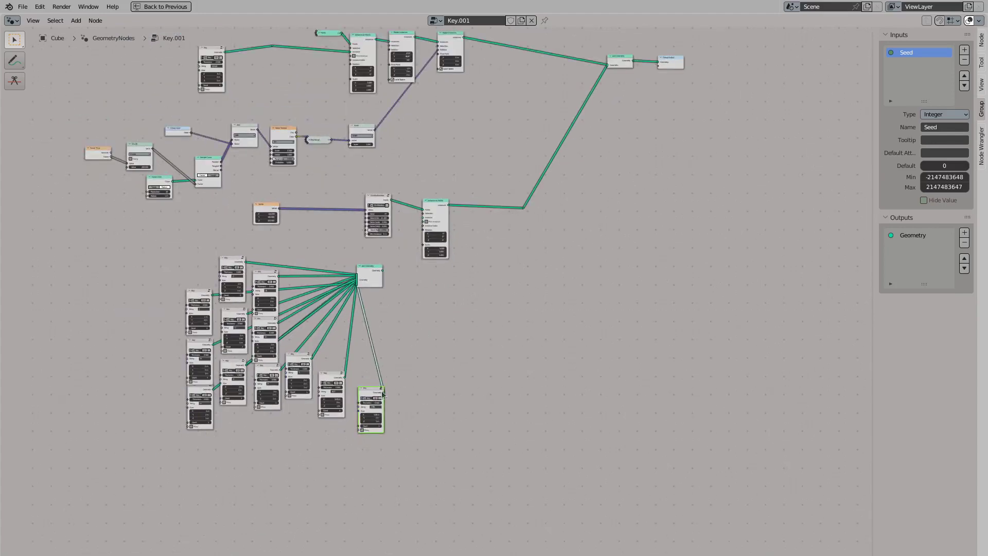
left_click_drag(384, 392, 658, 70)
key("ctrl+space")
key("KP_Decimal")
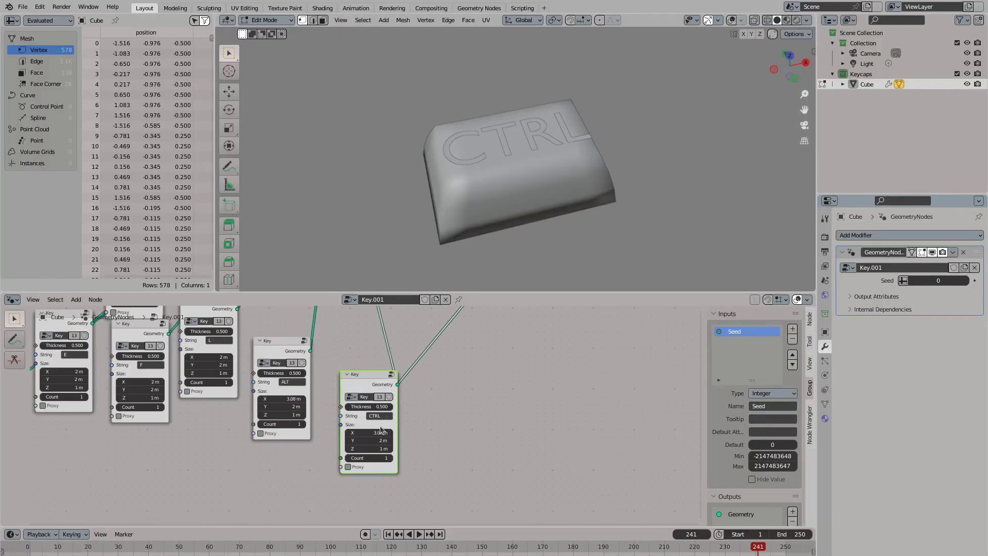
Set the size X of both the ALT and CTRL Key nodes to 3.5 m
left_click(282, 398)
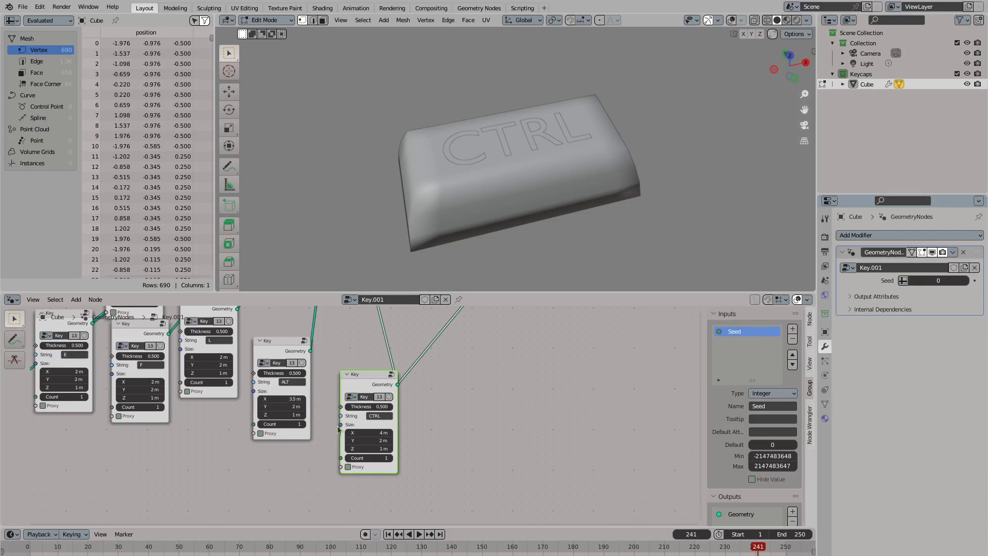
left_click(364, 429)
type("3.5")
key("Return")
Turn on Proxy for the CTRL Key node and open its Key node group
middle_click_drag(503, 205, 472, 275)
left_click(348, 467)
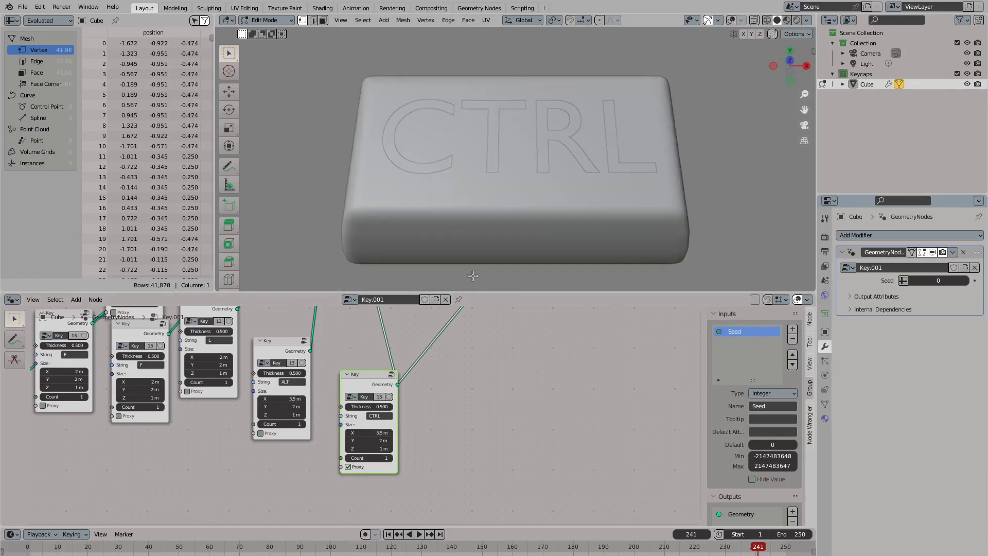
key("ctrl+z")
left_click(391, 375)
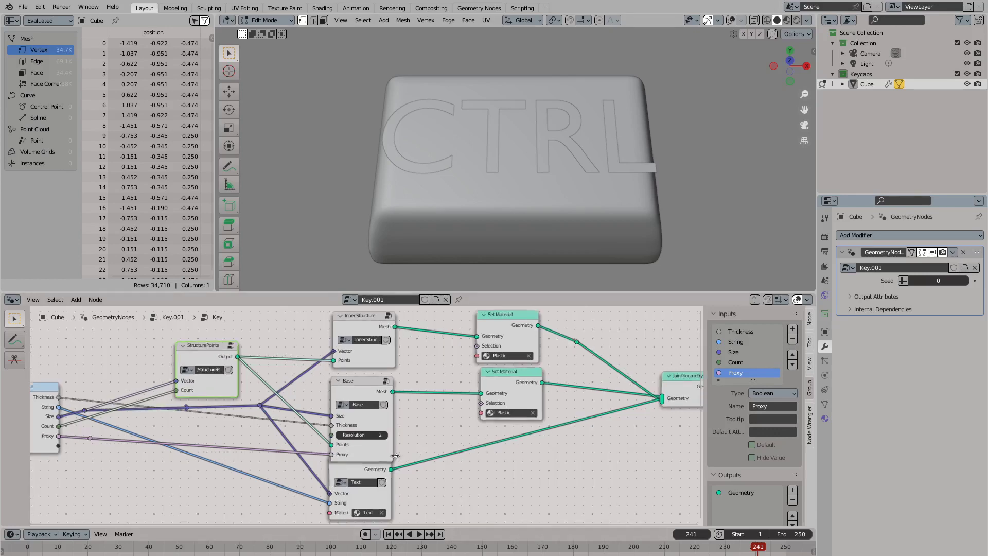
Expose the font Size inside the Text node group as a group input
key("Tab")
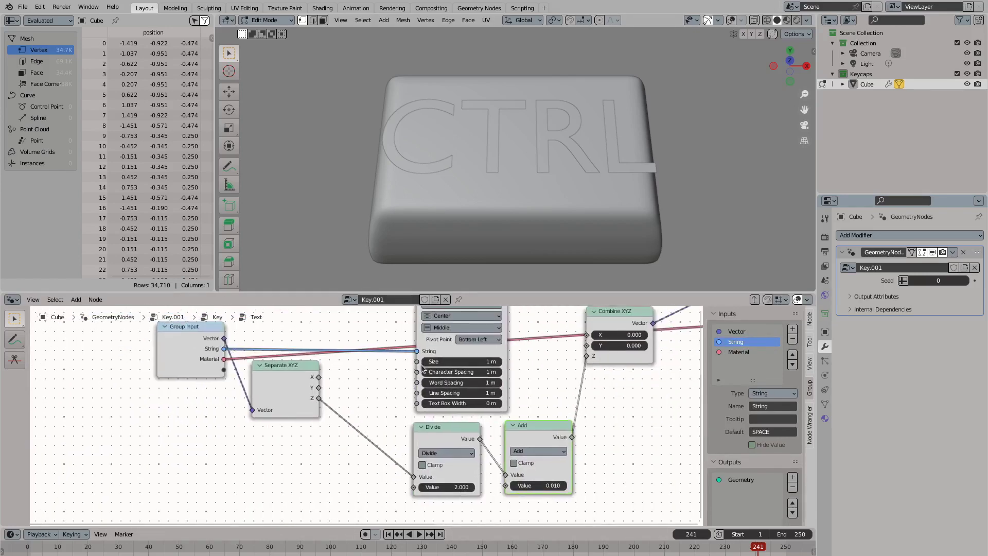
key("Tab")
Try exposing the Text node's Size as a Key group input named Fonz Size
left_click_drag(180, 417, 474, 499)
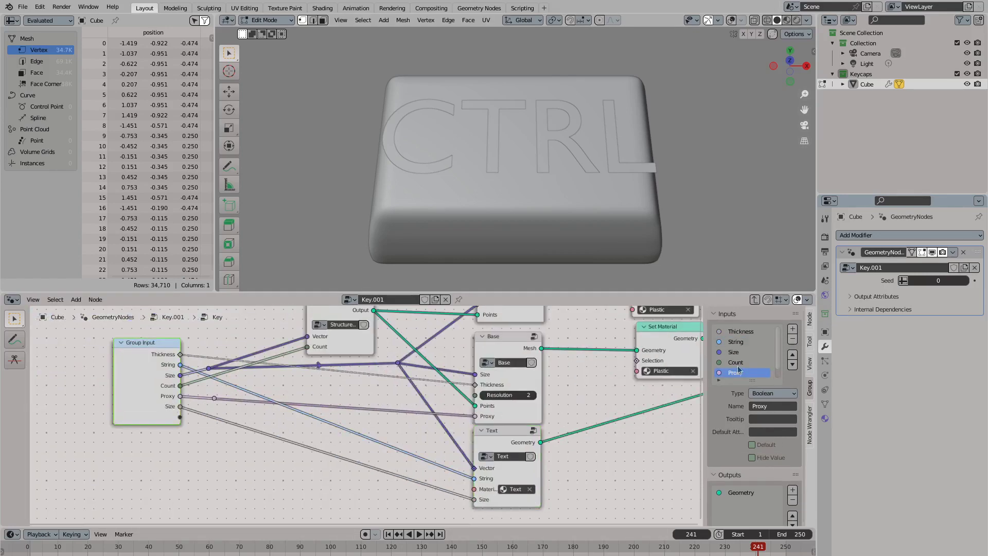
double_click(740, 373)
type("Font Size")
key("Return")
key("Tab")
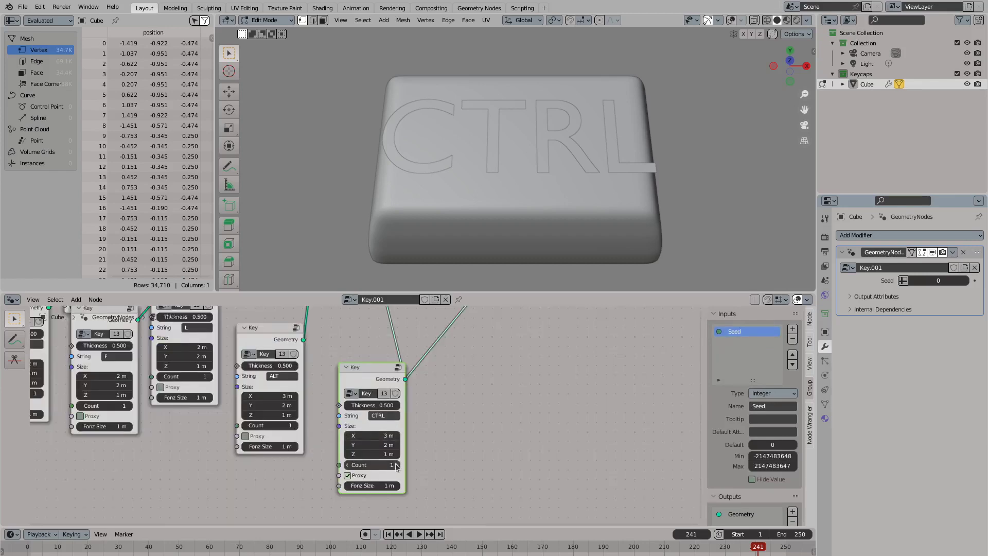
key("Tab")
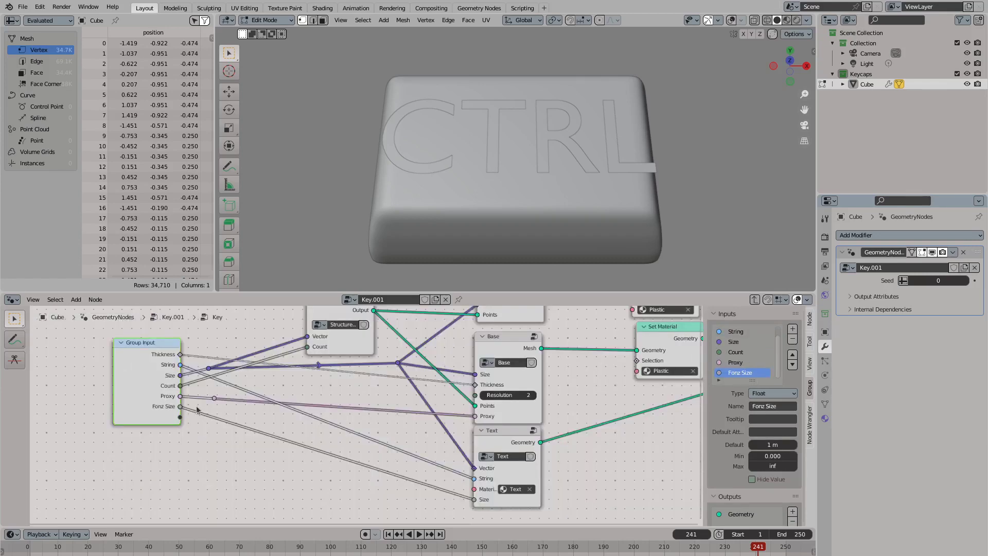
key("ctrl+z")
Set the Text node's Size to 0.75 m inside the Key group and return to the Key.001 tree
double_click(500, 502)
key("Return")
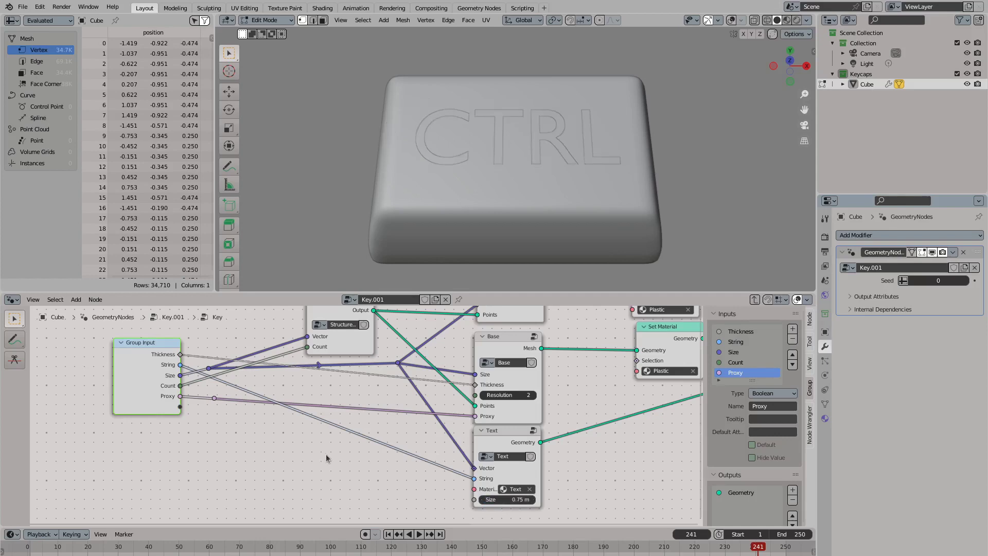
key("Tab")
Link the keys' Join Geometry to the Instance input of the scattered Instance on Points and enable Pick Instance
middle_click_drag(412, 206, 434, 378)
scroll(435, 378, "down", 2)
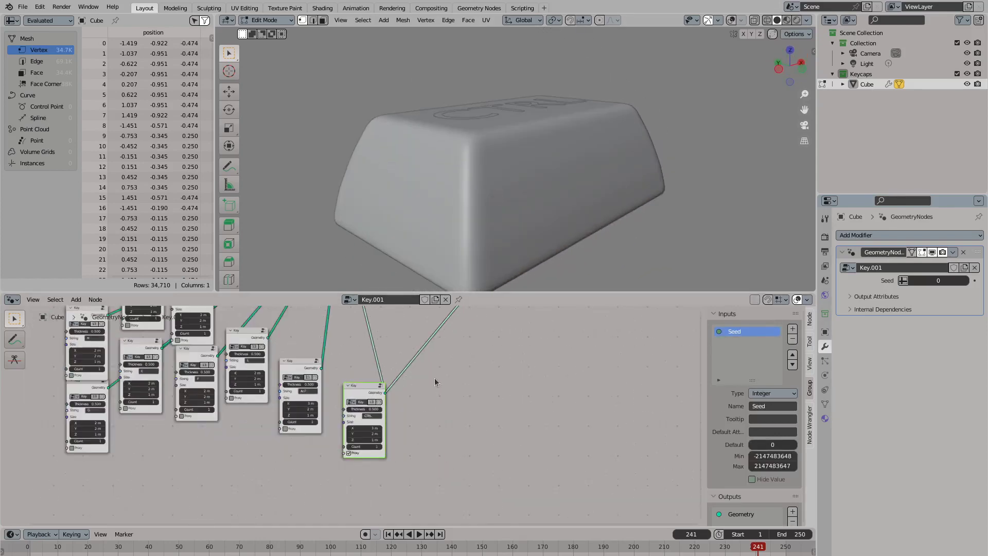
key("Tab")
key("ctrl+space")
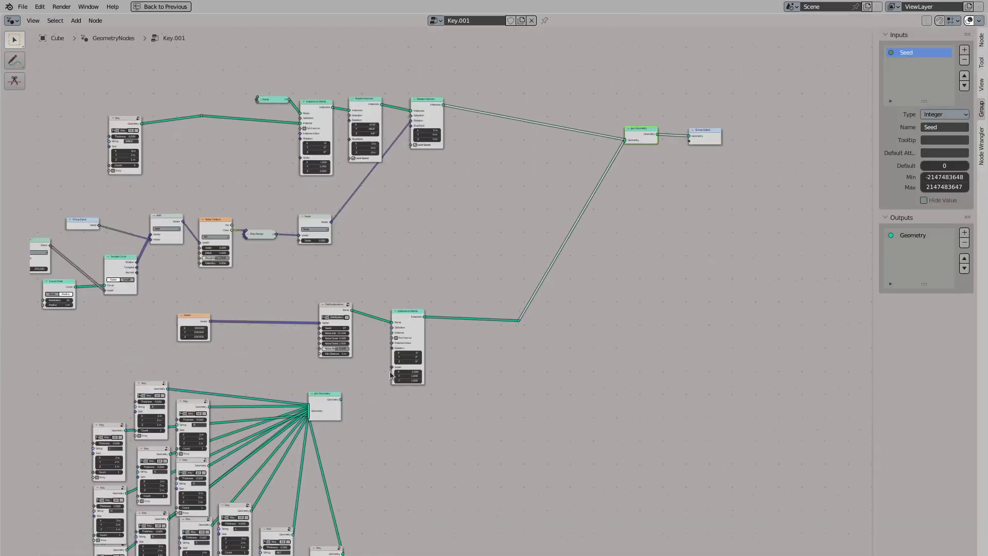
left_click_drag(518, 315, 580, 309)
scroll(580, 309, "up", 2)
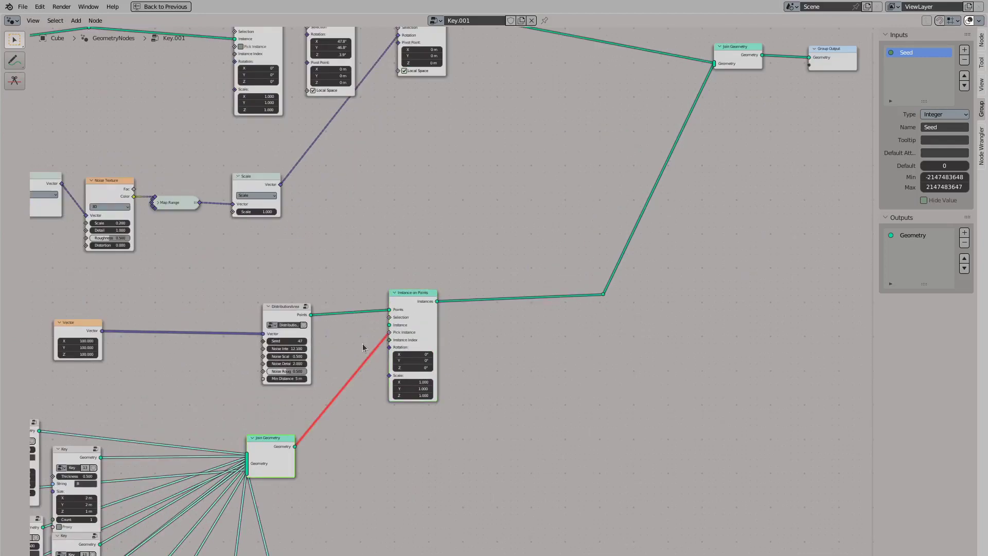
left_click(395, 332)
key("ctrl+space")
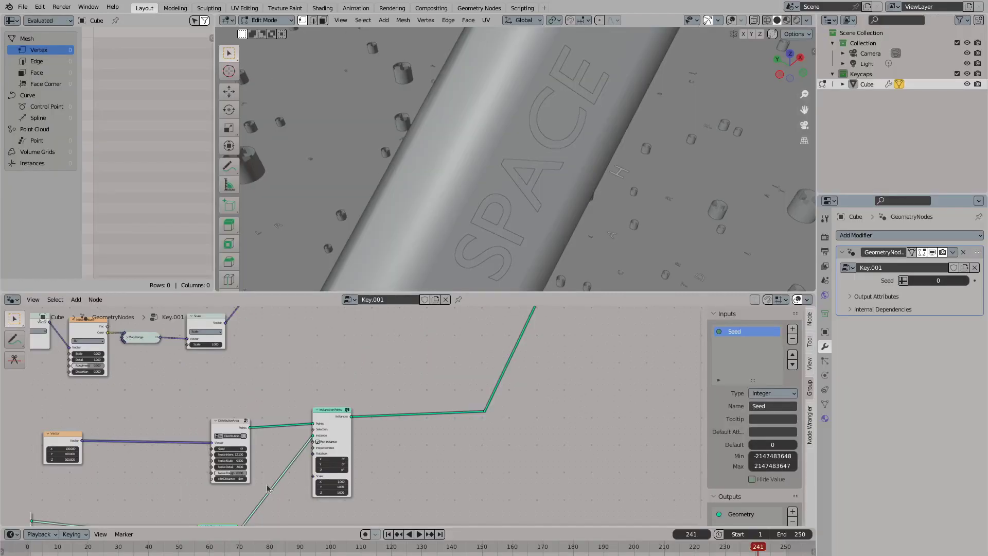
Insert a Geometry to Instance node between the keys' Join Geometry and Instance on Points
middle_click_drag(267, 487, 358, 411)
key("shift+a")
type("instances")
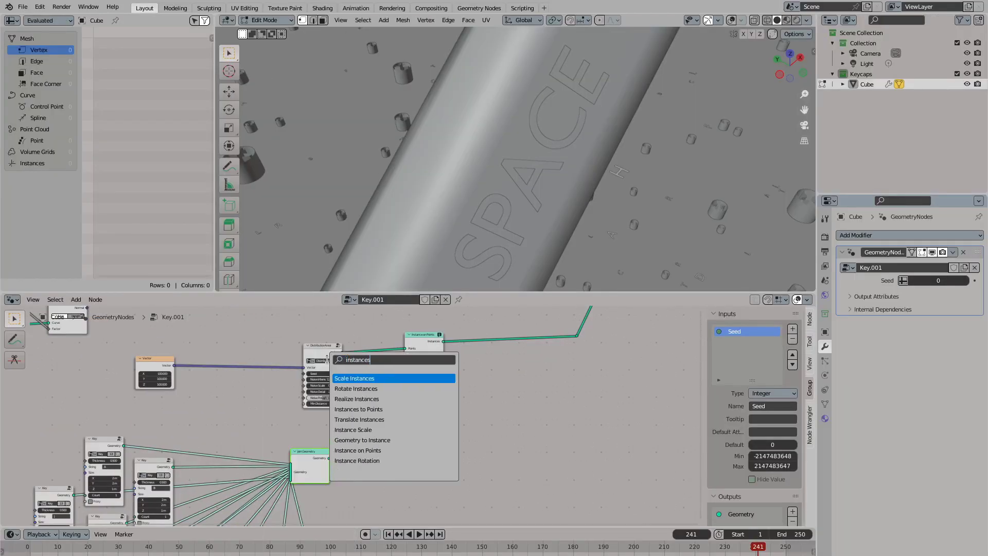
left_click(363, 440)
left_click(345, 436)
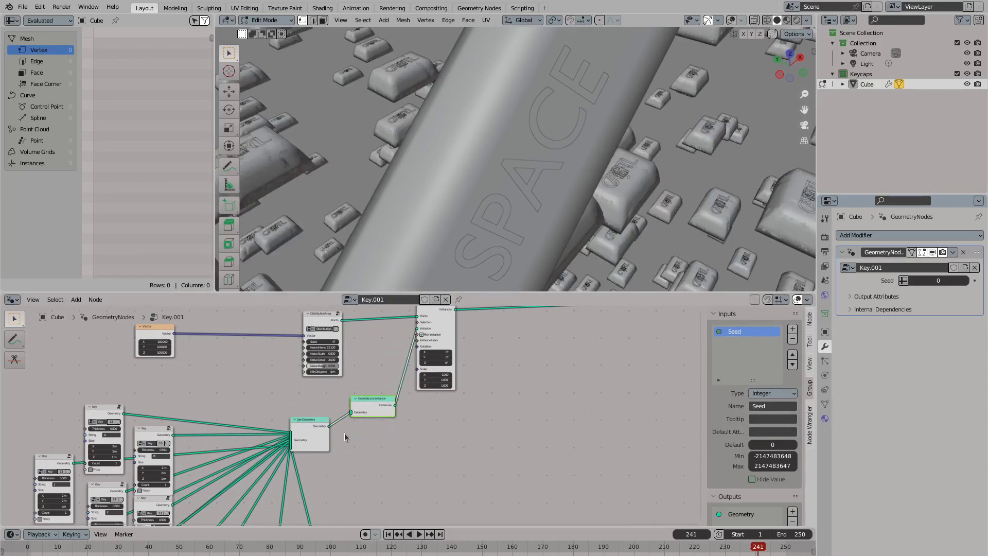
Delete the keys' Join Geometry and connect the B and A Key nodes directly to Geometry to Instance, keeping Pick Instance enabled
scroll(345, 436, "up", 1)
key("x")
left_click_drag(416, 385, 415, 382)
left_click_drag(184, 401, 284, 365)
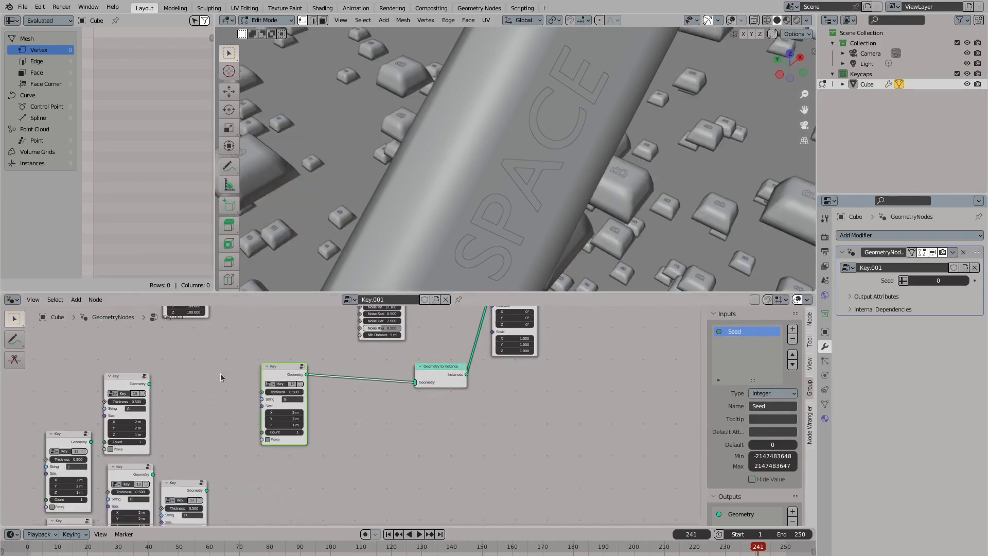
middle_click_drag(416, 383, 366, 479)
left_click(449, 386)
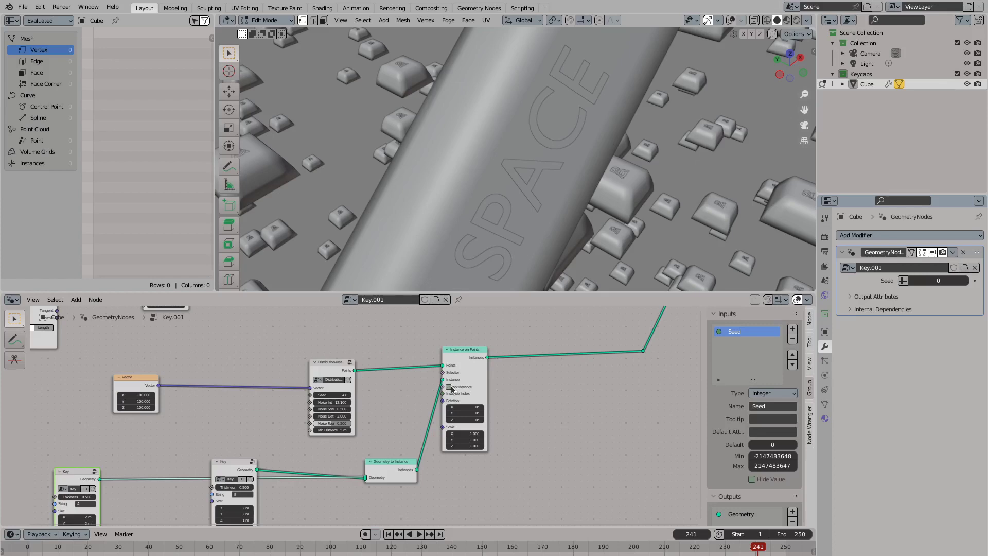
Collapse the first four letter Key nodes, stack them beside Geometry to Instance and connect them to its Geometry input
key("ctrl+space")
left_click(348, 283)
left_click(190, 286)
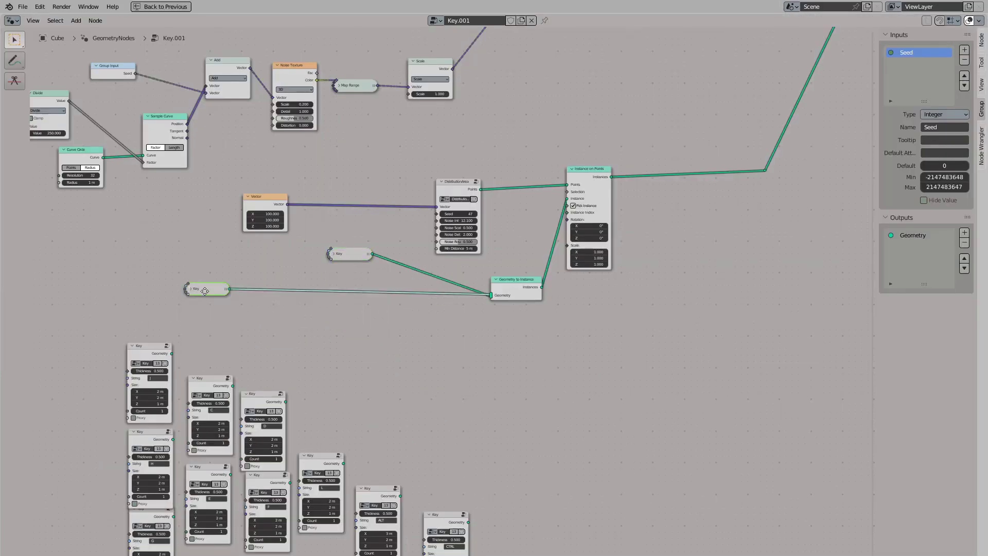
left_click_drag(206, 287, 360, 280)
left_click(246, 393)
left_click_drag(246, 398, 340, 313)
left_click_drag(379, 309, 430, 307)
left_click(304, 456)
left_click_drag(308, 458, 350, 328)
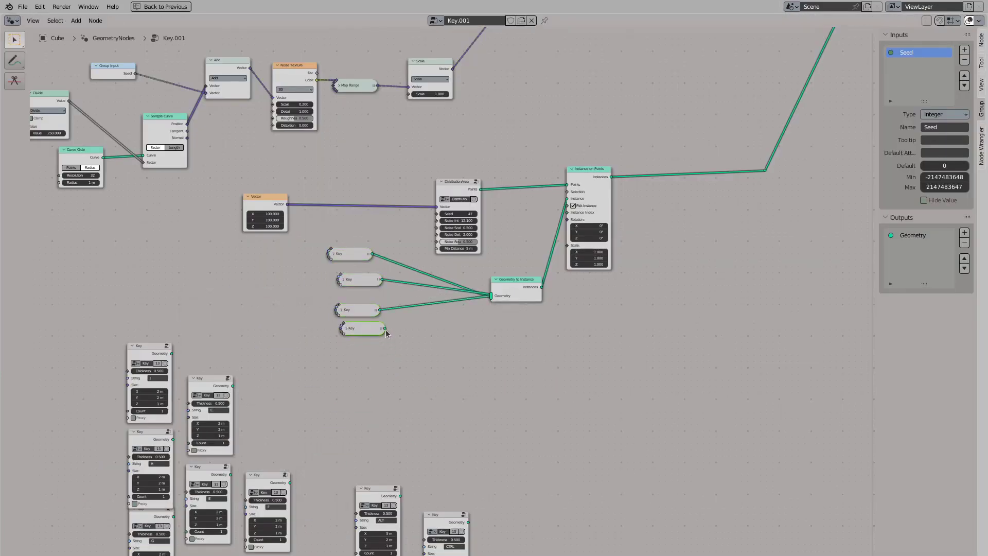
left_click_drag(489, 301, 490, 297)
Collapse the ALT, CTRL, F and C Key nodes, add them to the stack and connect them to Geometry to Instance
left_click_drag(400, 493, 382, 342)
key("h")
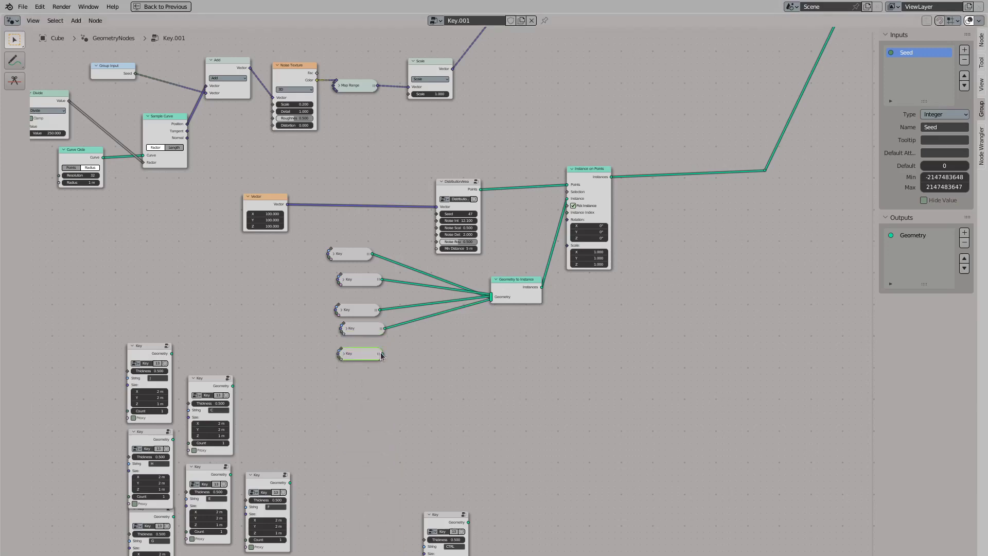
left_click_drag(434, 522, 363, 380)
key("h")
left_click_drag(260, 475, 423, 358)
key("h")
left_click_drag(197, 381, 377, 401)
key("h")
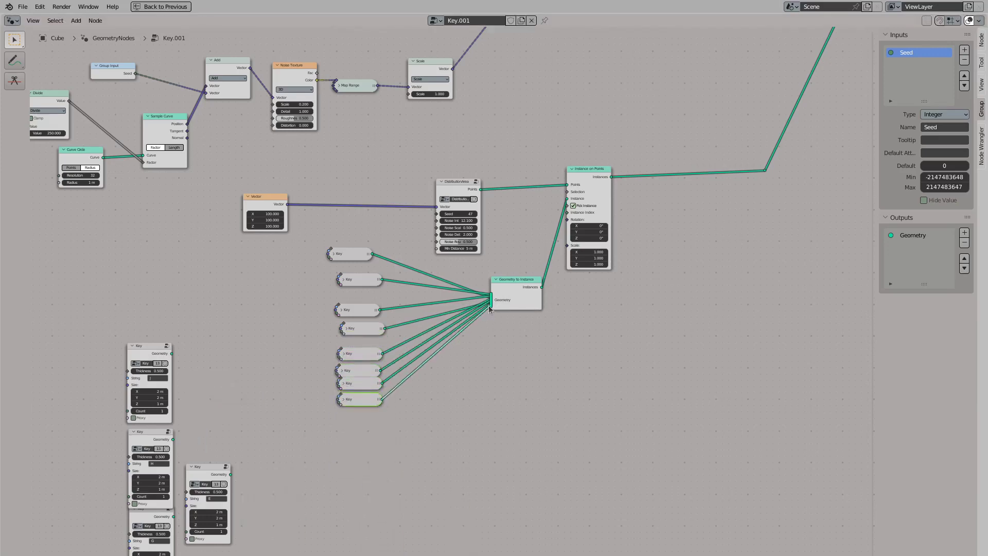
Collapse the remaining four letter Key nodes, move them below the stack and connect them to Geometry to Instance
left_click_drag(194, 469, 370, 418)
key("h")
left_click(150, 432)
key("h")
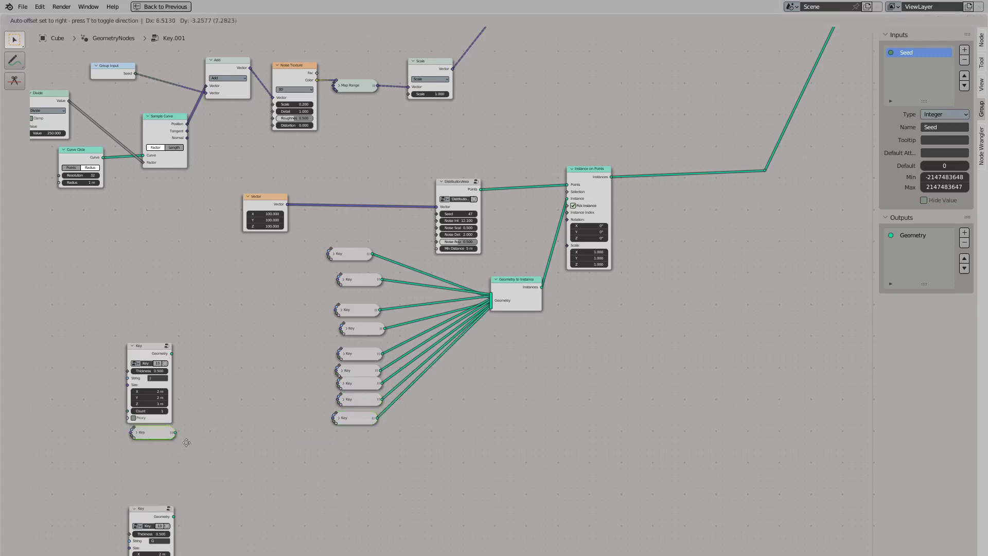
left_click_drag(149, 432, 357, 433)
left_click(149, 512)
key("h")
left_click_drag(149, 512, 496, 309)
left_click(551, 324)
left_click(353, 470)
left_click_drag(378, 450, 480, 326)
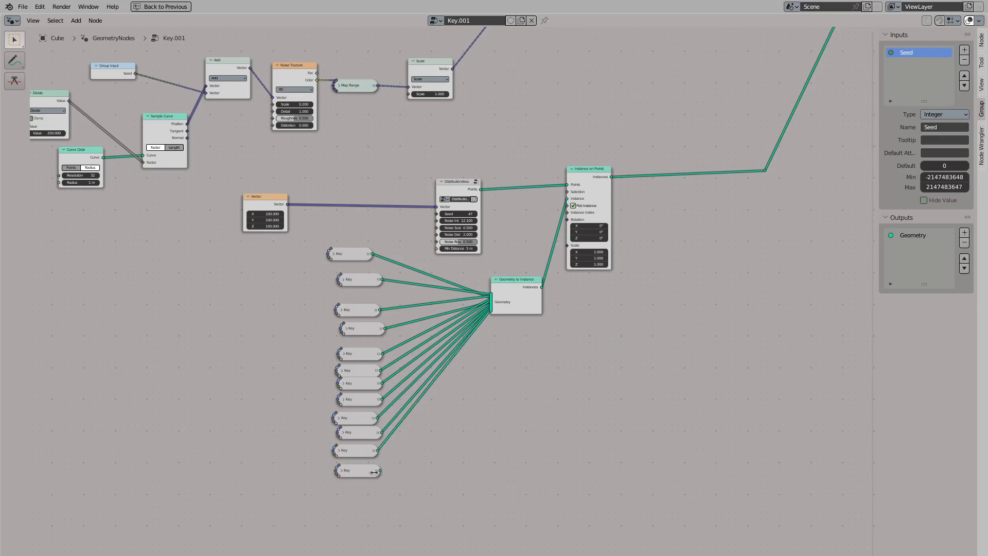
Duplicate the lowest Key node in the stack, set its String to 9 and connect it to Geometry to Instance
key("shift+d")
left_click(359, 489)
key("h")
scroll(360, 494, "up", 1)
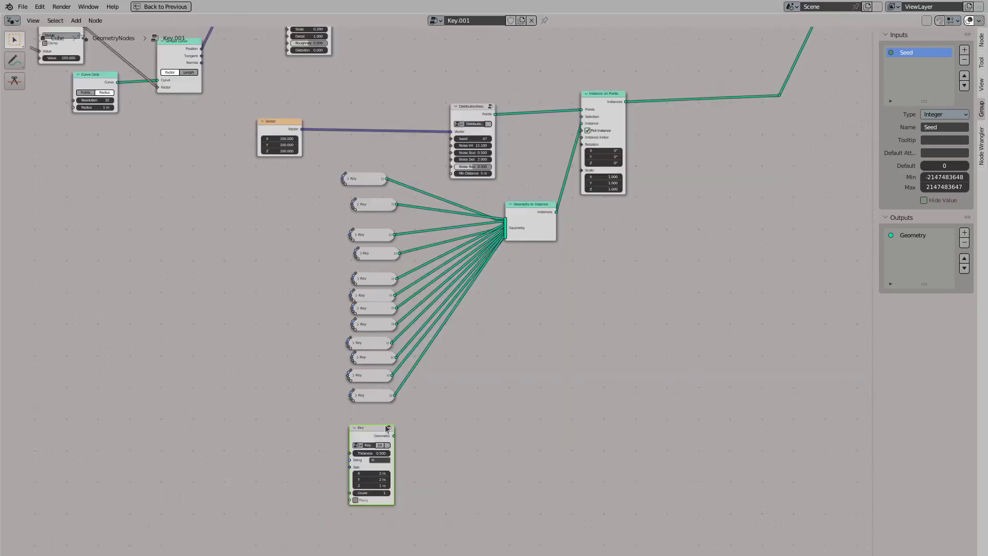
left_click(368, 500)
left_click_drag(533, 229, 530, 227)
left_click_drag(355, 458, 359, 440)
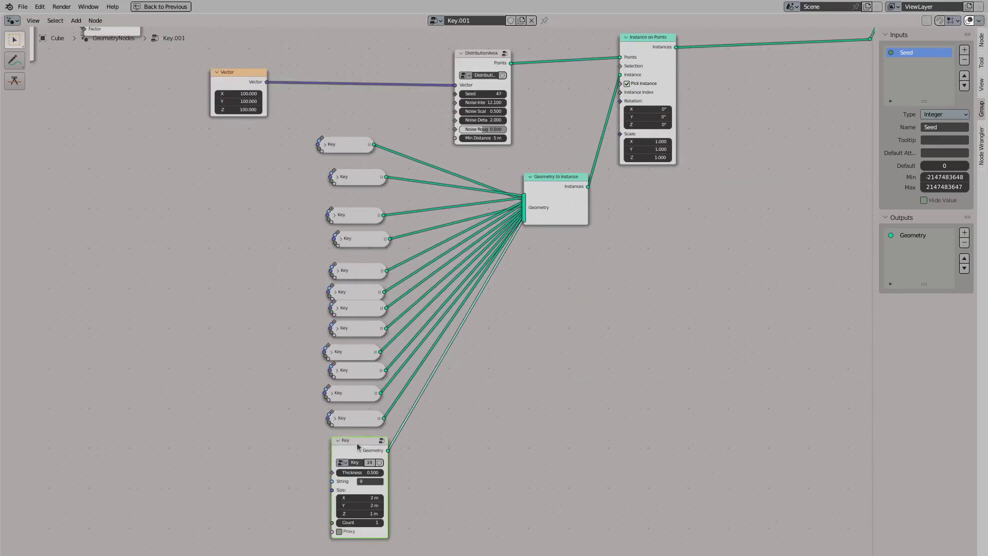
Duplicate the 9 Key node with a different String, connect it to Geometry to Instance, and collapse and stack both nodes
key("shift+d")
left_click(463, 487)
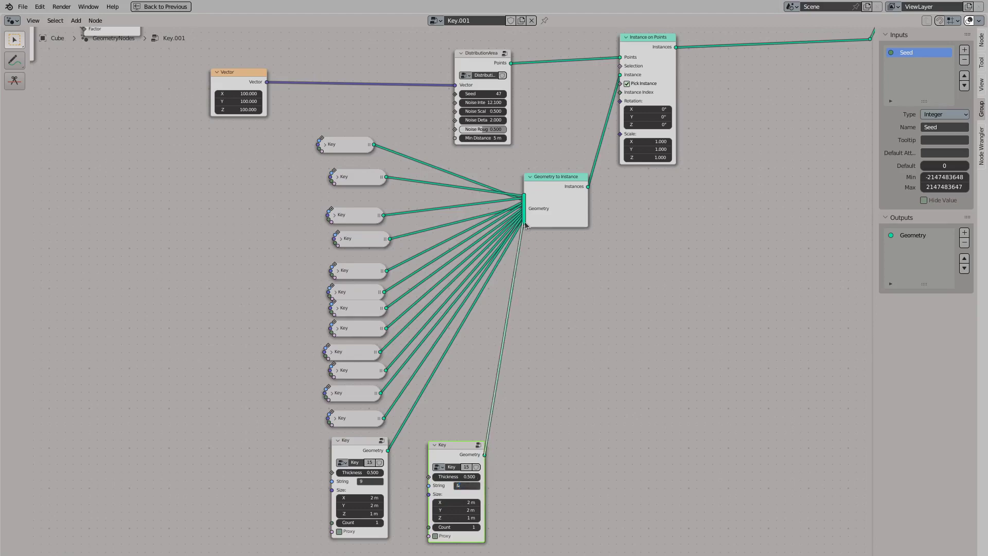
left_click(338, 441)
left_click(434, 444)
left_click_drag(453, 445, 355, 466)
Duplicate another Key node with the String 1, connect it to Geometry to Instance, and collapse and stack the new number keys
key("shift+d")
left_click(362, 537)
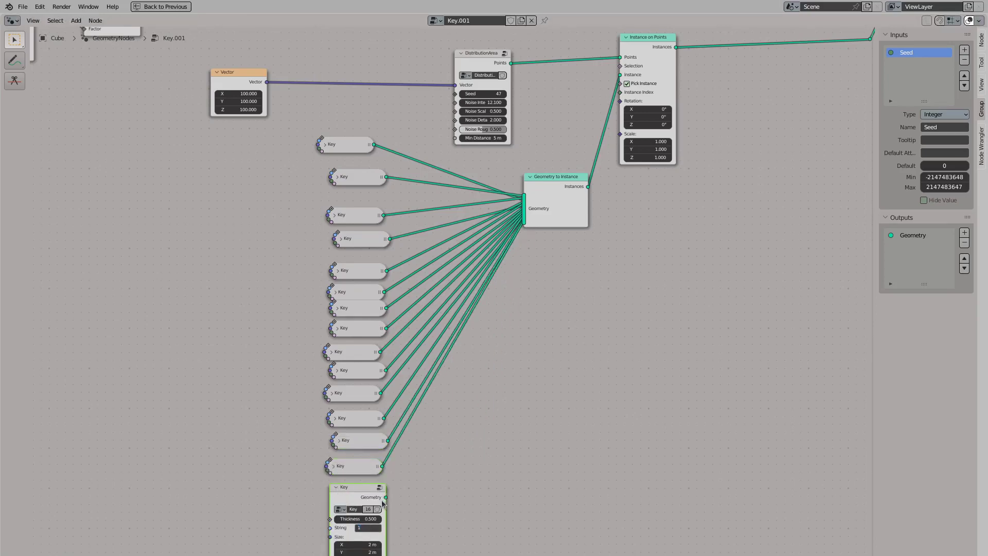
left_click_drag(385, 497, 523, 208)
key("h")
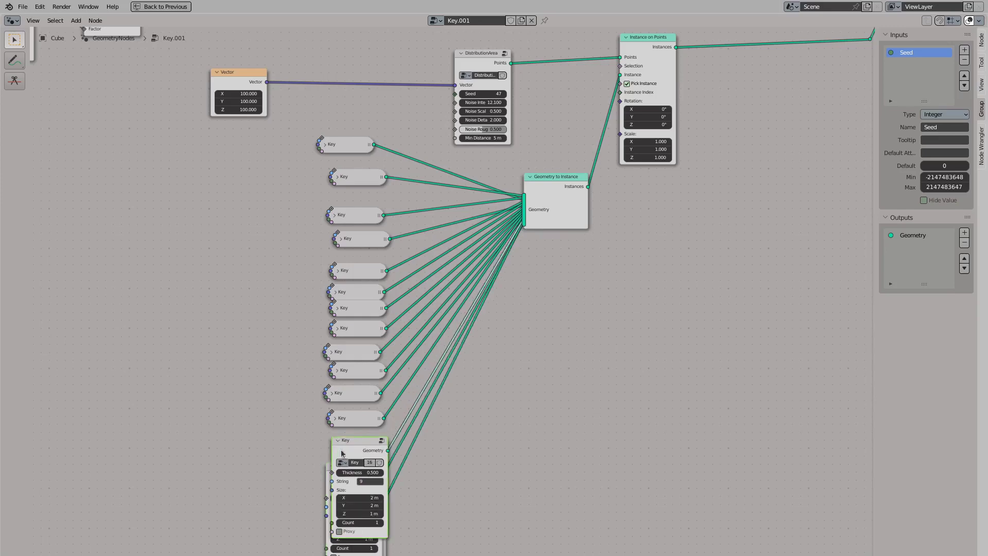
key("h")
left_click(336, 490)
key("h")
left_click_drag(339, 465, 345, 460)
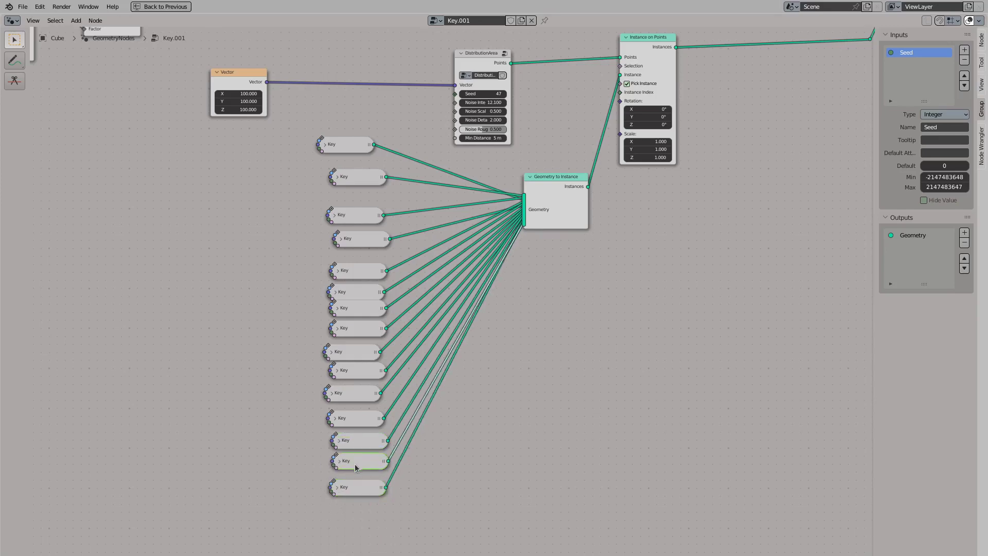
Duplicate the 1 Key node, expand the copy, connect it to Geometry to Instance and restore the full layout
middle_click_drag(375, 458, 392, 401)
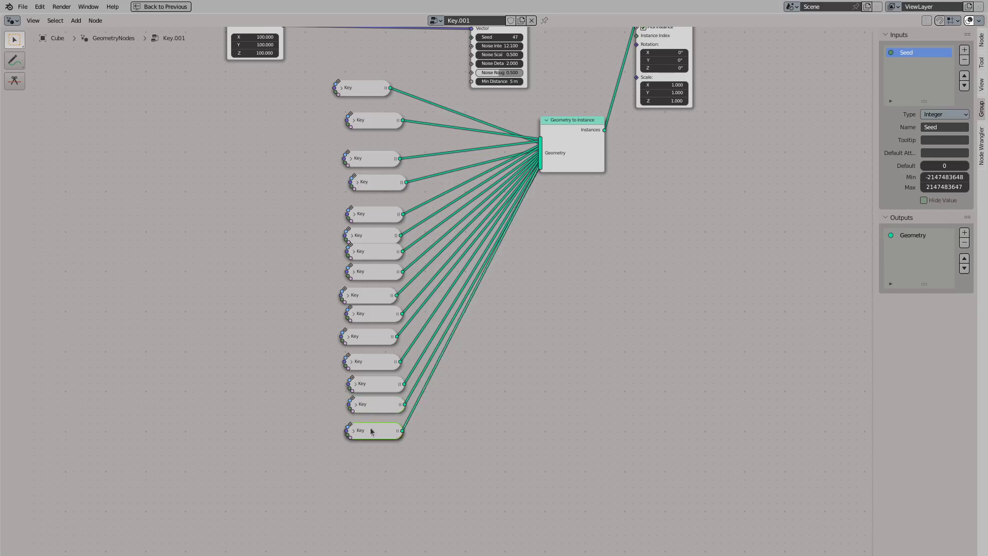
key("shift+d")
left_click(372, 467)
key("h")
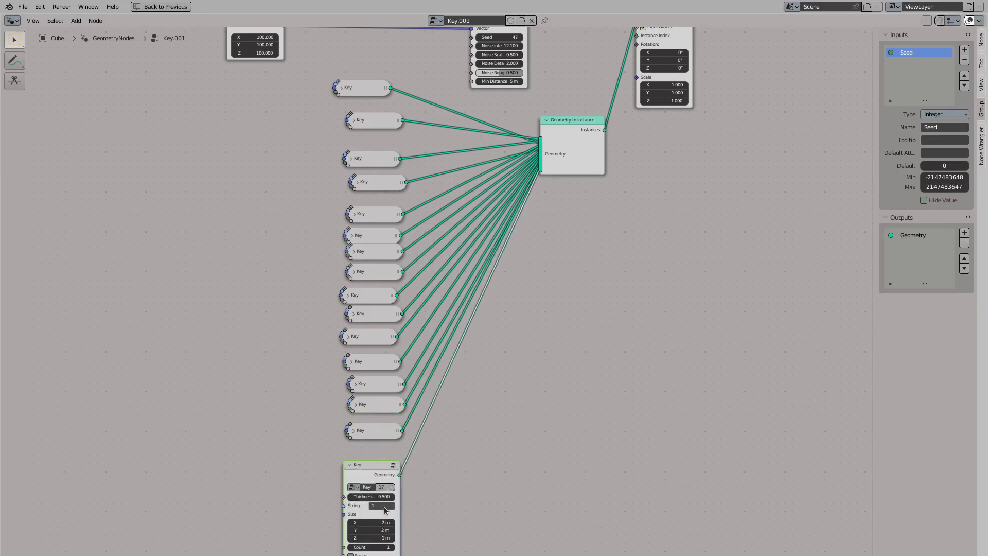
key("ctrl+alt+space")
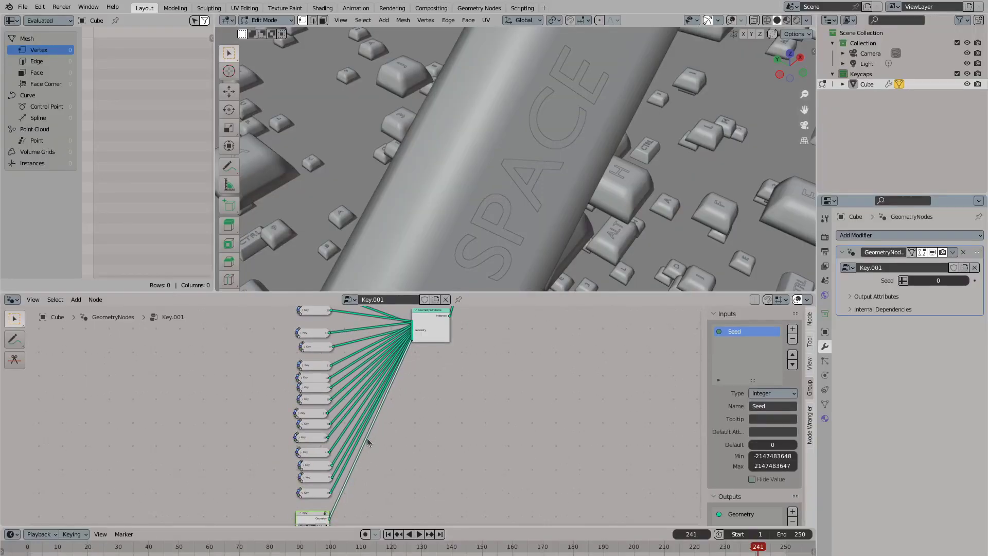
key("ctrl+alt+space")
key("ctrl+alt+space")
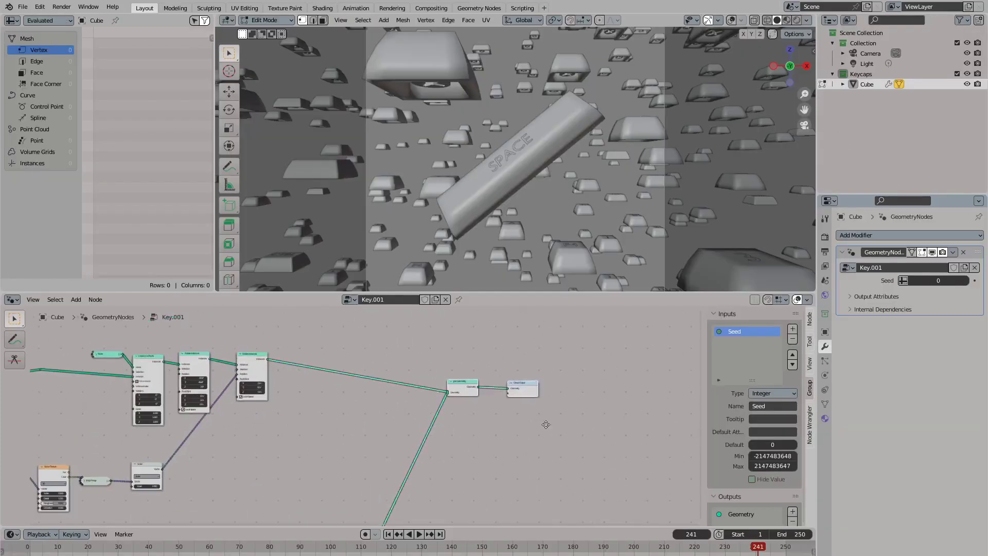
Add a Rotate Instances node after the Instance on Points that scatters the keycaps
middle_click_drag(167, 396, 292, 332)
scroll(369, 407, "down", 2)
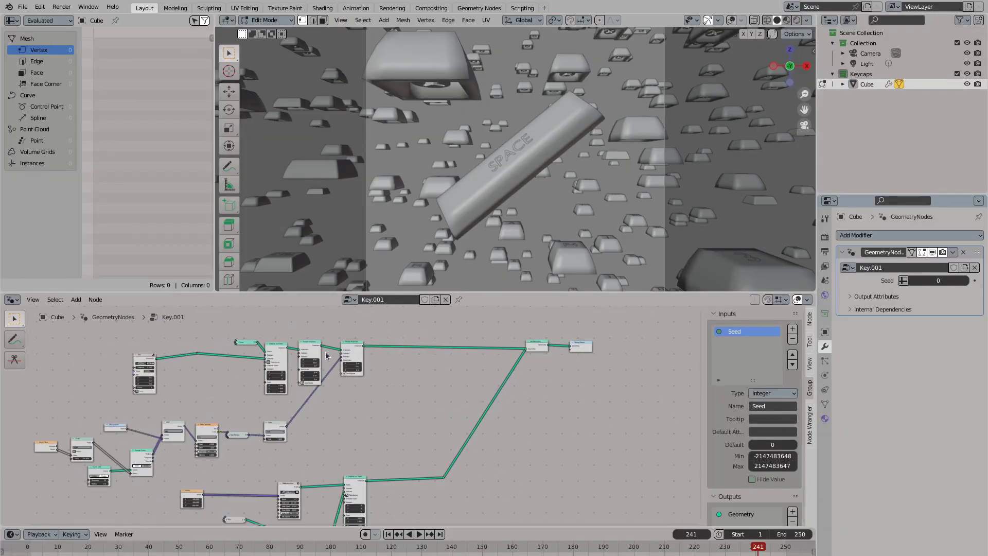
left_click(313, 355)
key("shift+a")
type("rotate inst")
key("Return")
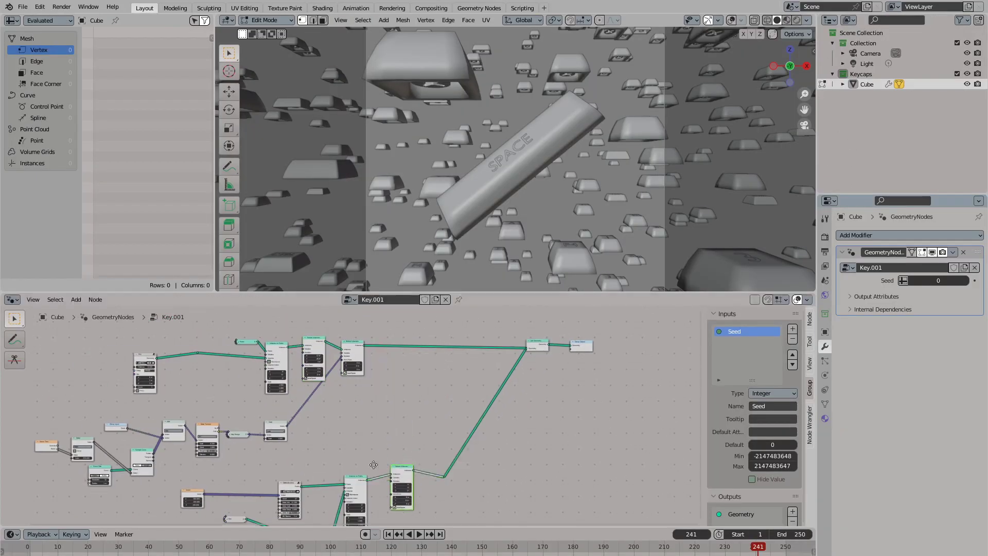
Add a Random Value node of type Vector beside the scattered keycaps' Instance on Points
scroll(367, 412, "up", 2)
key("shift+a")
type("random val")
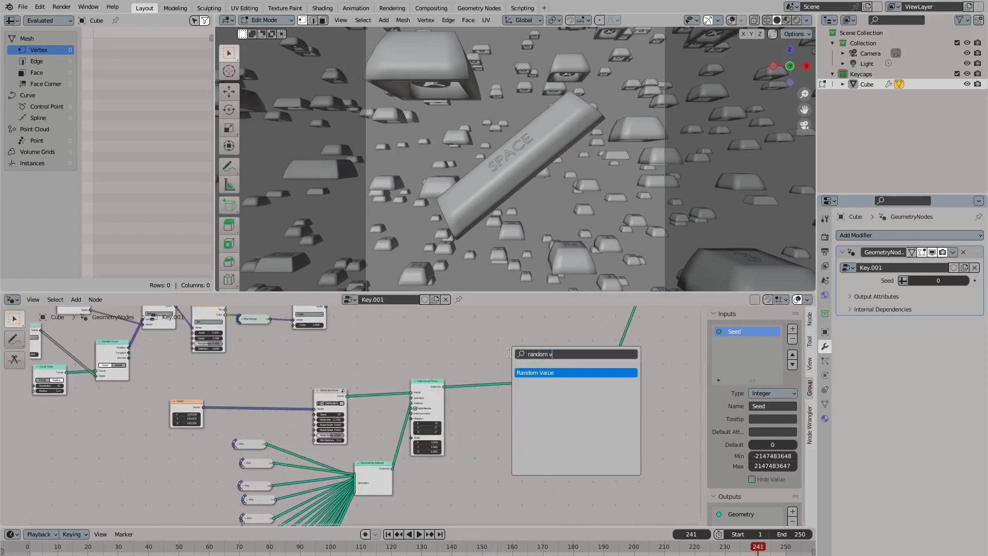
key("Return")
left_click(520, 433)
scroll(520, 433, "up", 2)
Set all three Max components of the Random Value to 6.283 and connect it to the Rotation of Rotate Instances
left_click(463, 427)
left_click(464, 459)
left_click(442, 418)
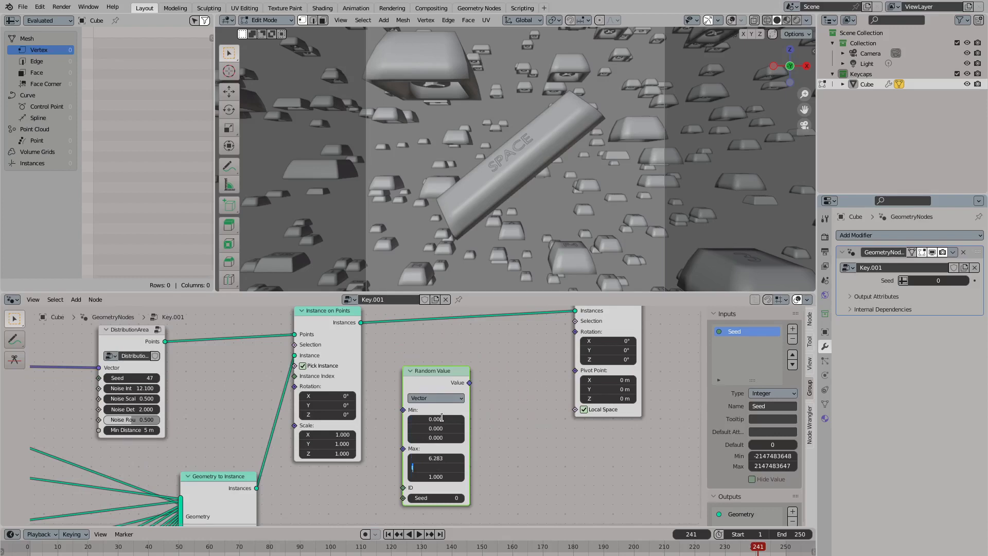
left_click_drag(470, 383, 576, 332)
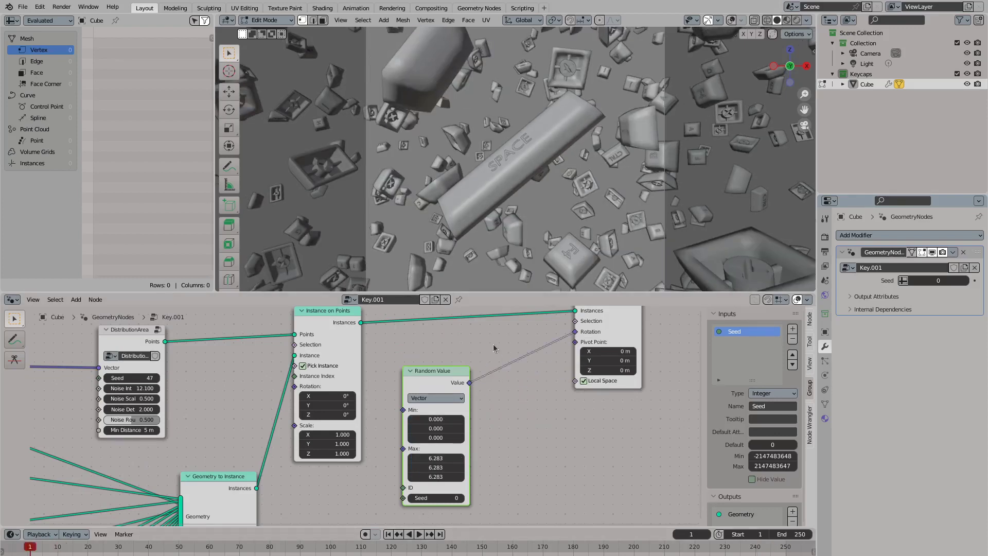
scroll(502, 366, "down", 4)
middle_click_drag(495, 383, 420, 423)
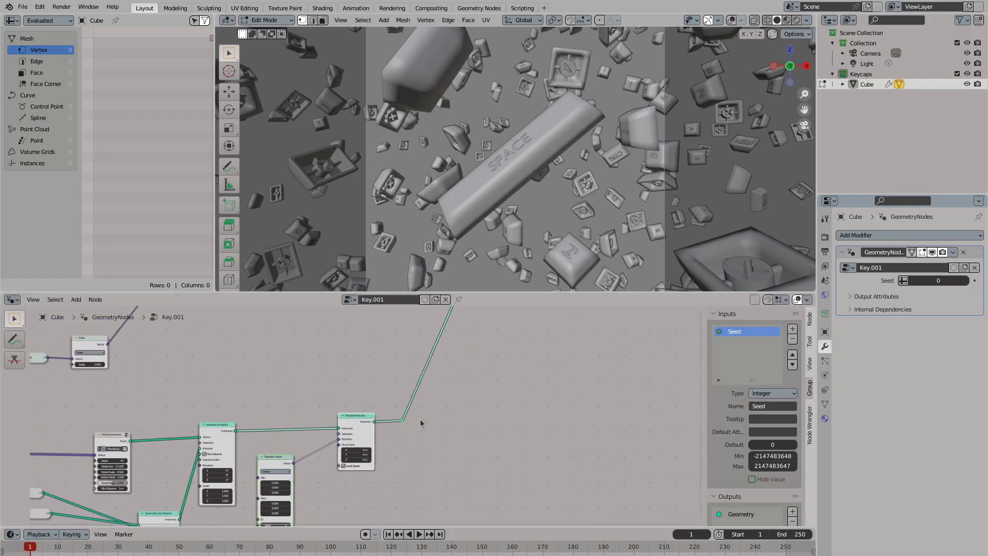
Inside the Key group, cut and reconnect the link from the Group Input's Proxy to the Base node's Proxy, and leave the group
key("Home")
scroll(399, 397, "up", 3)
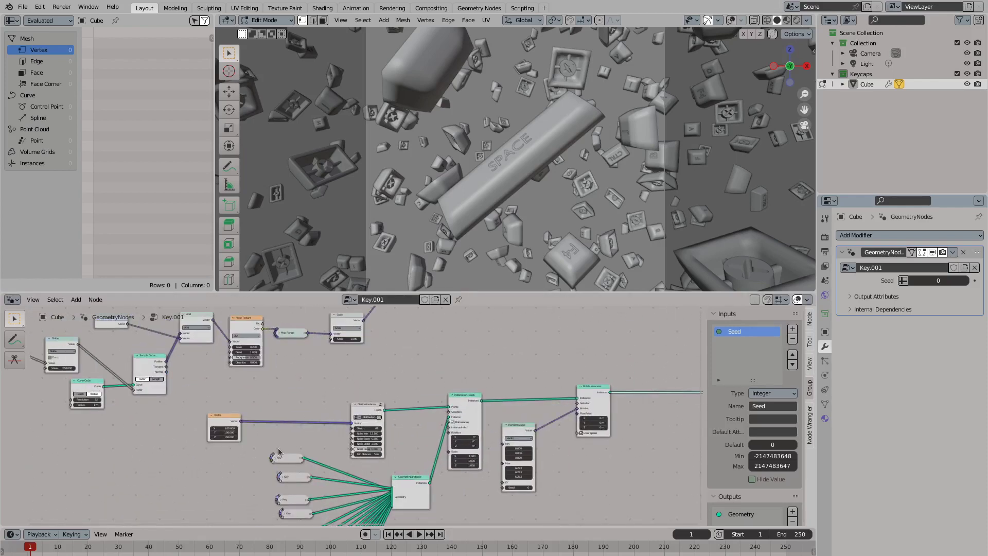
middle_click_drag(155, 361, 418, 341)
left_click(421, 342)
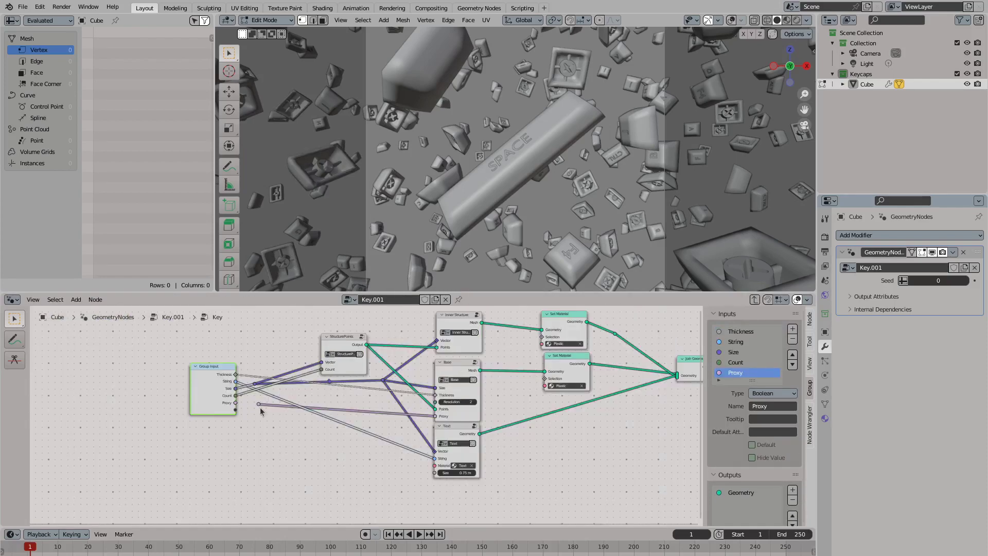
scroll(242, 411, "up", 1)
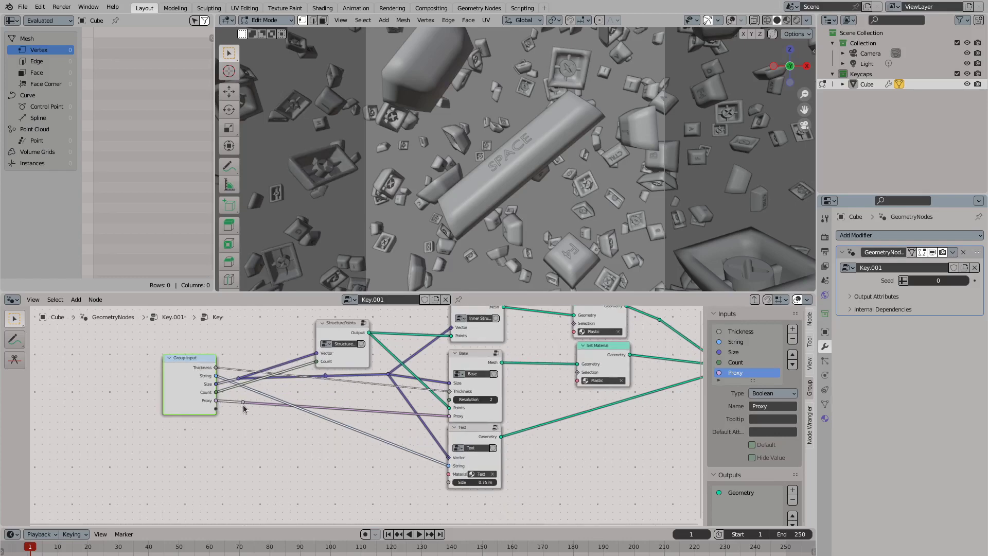
right_click_drag(256, 409, 262, 425, "ctrl")
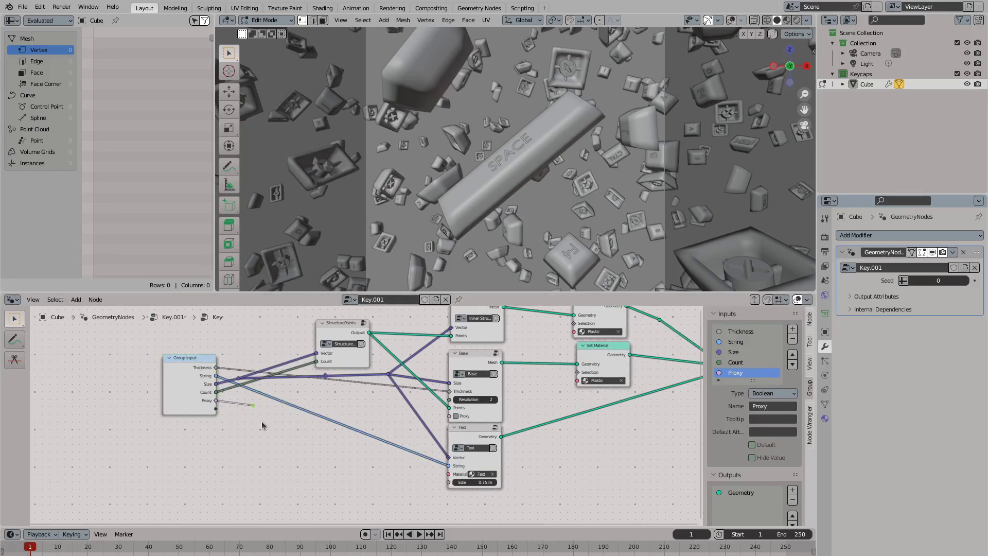
left_click_drag(263, 421, 445, 417)
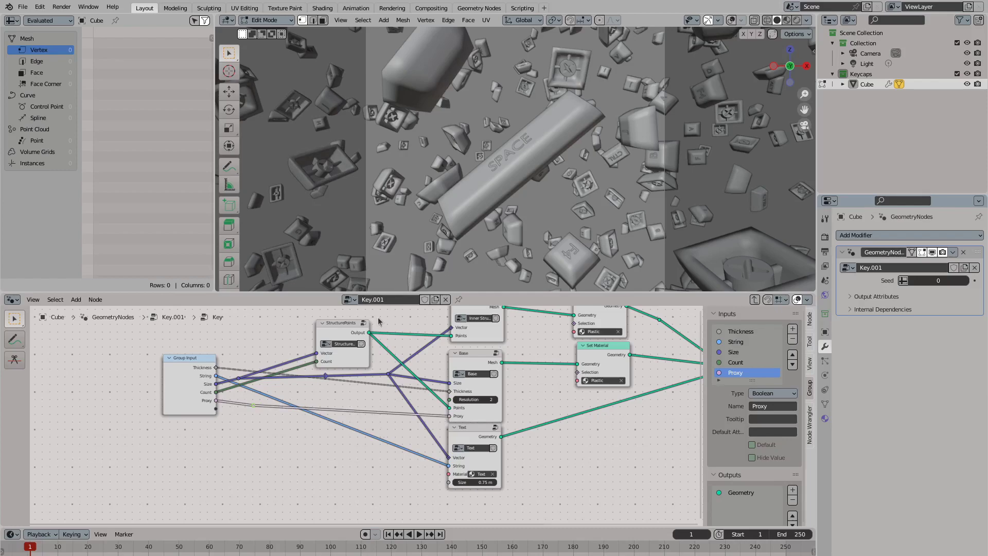
middle_click_drag(463, 195, 514, 227)
key("Tab")
Expand the collapsed Key nodes that feed Geometry to Instance
scroll(362, 364, "up", 4)
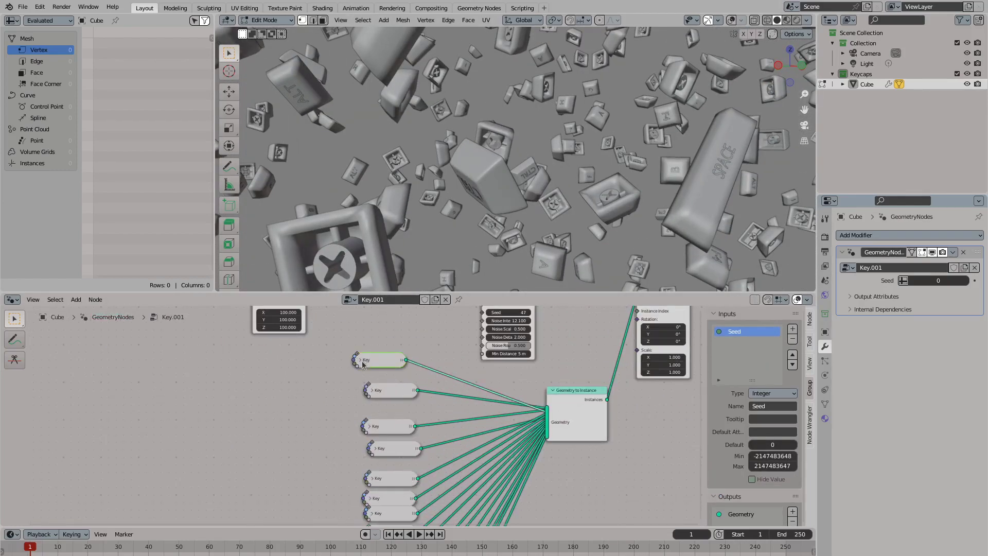
left_click_drag(363, 364, 386, 355)
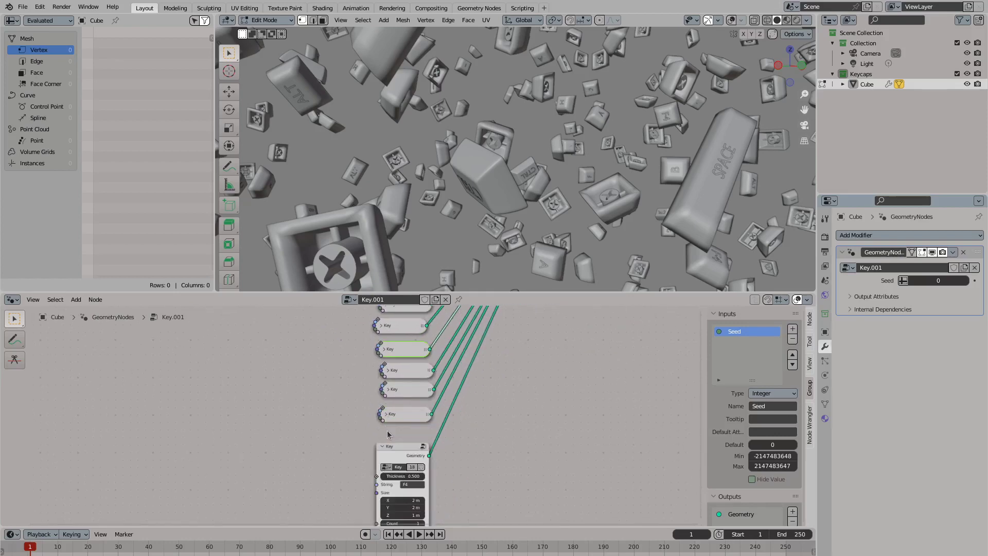
left_click(386, 414)
left_click(387, 389)
left_click(387, 370)
left_click(384, 349)
left_click(382, 326)
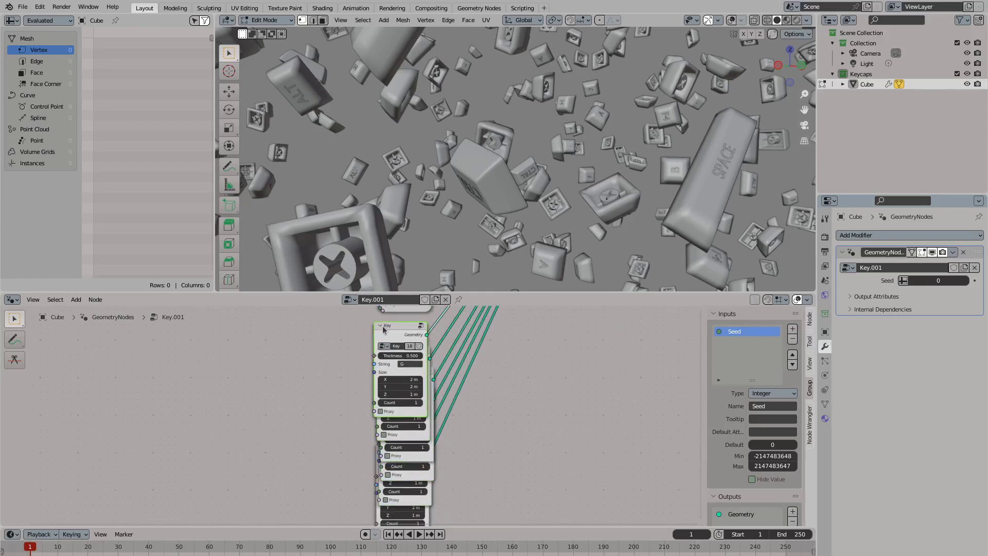
left_click(381, 326)
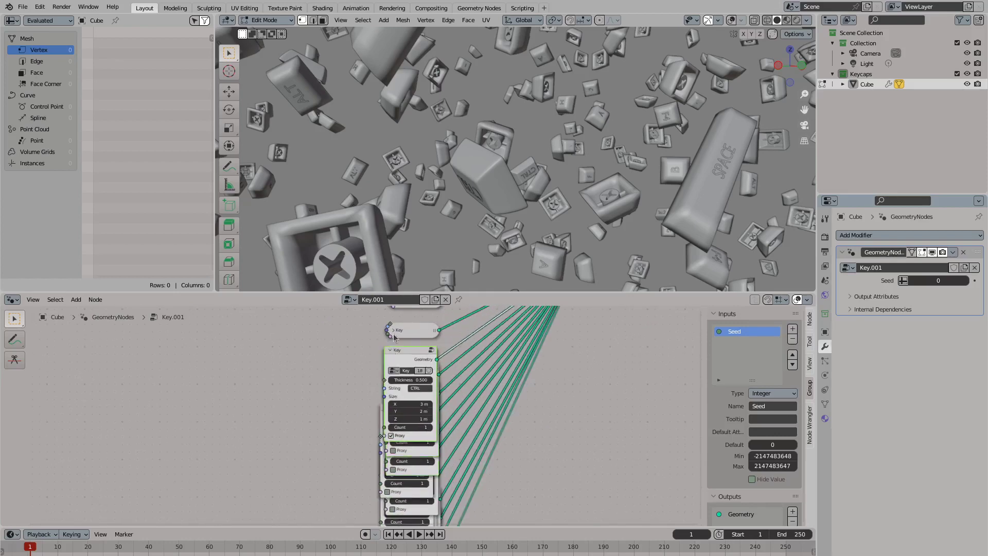
middle_click_drag(393, 337, 381, 412)
middle_click_drag(339, 319, 314, 384)
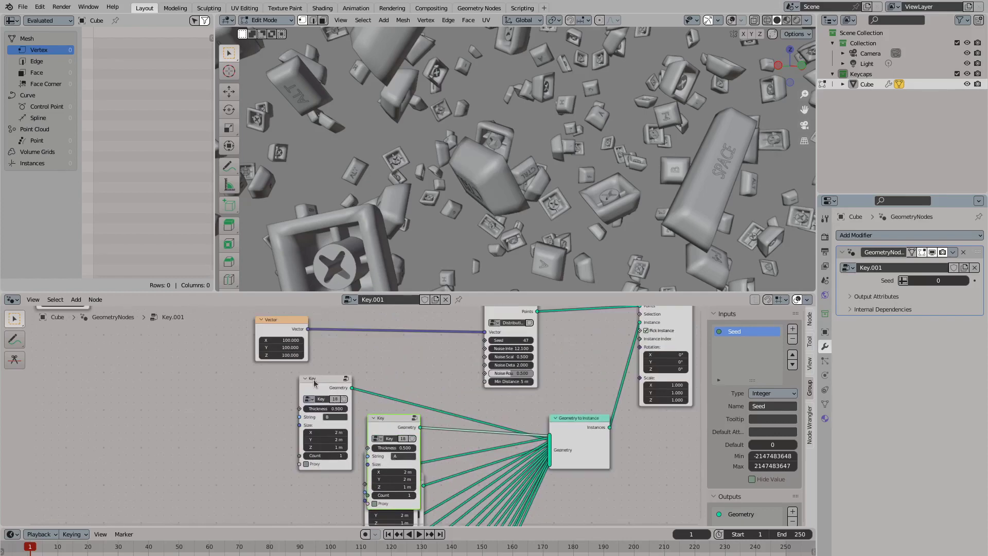
Add a second Rotate Instances node to the scattered keycaps, connect the noise branch's Scale output to its Rotation and play the animation
scroll(330, 391, "down", 5)
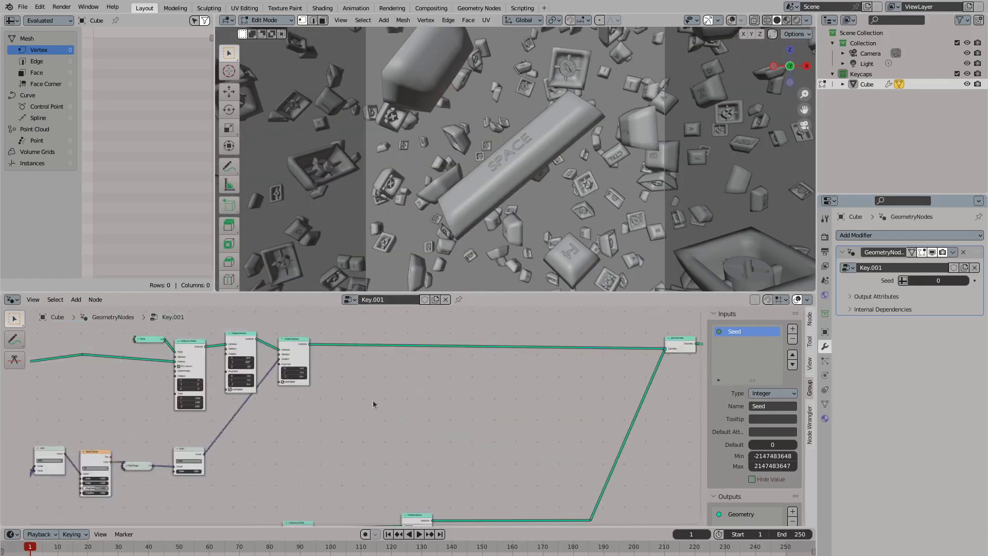
key("shift+a")
type("rotate inst")
key("Return")
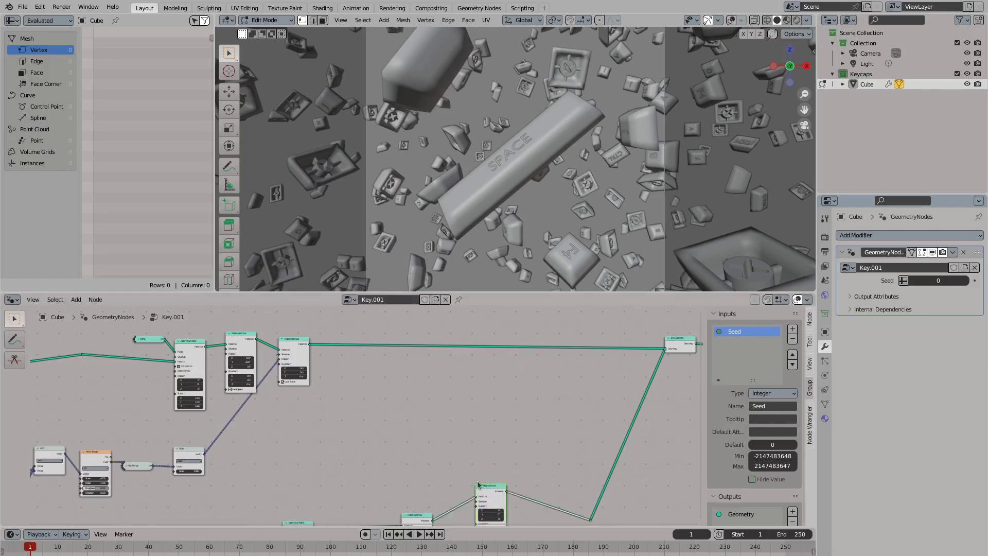
middle_click_drag(245, 466, 328, 361)
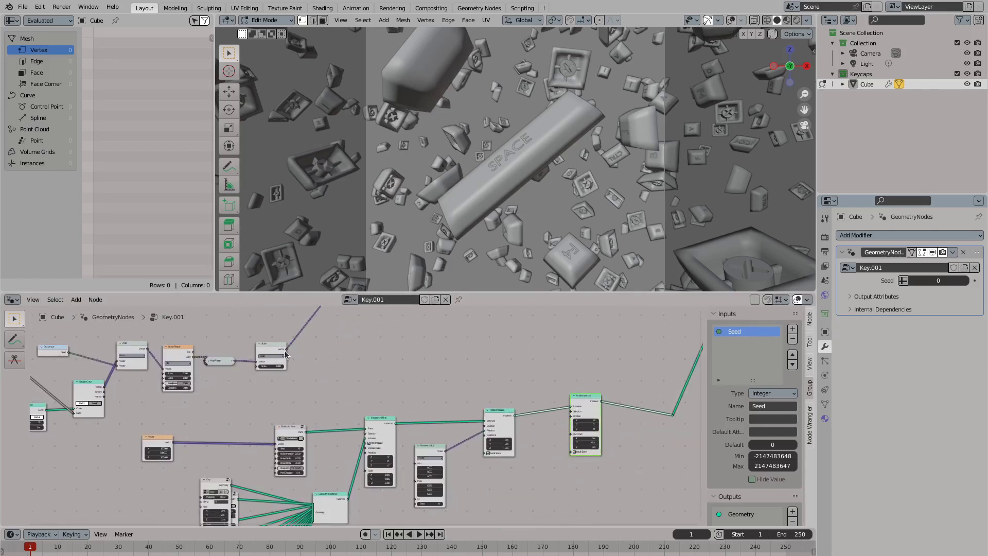
left_click_drag(288, 352, 575, 420)
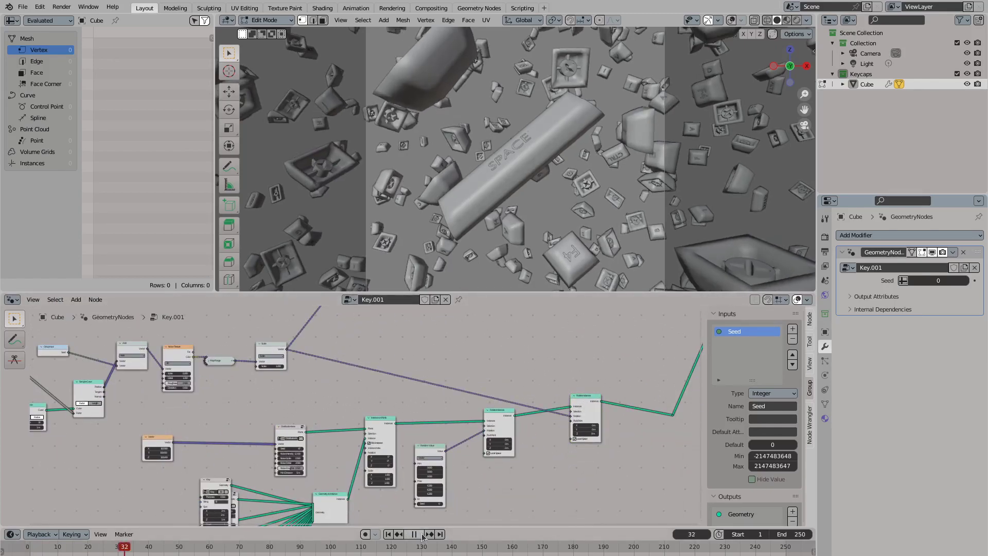
left_click(418, 534)
Duplicate the Noise Texture, Map Range and Scale nodes and connect the copied Scale to the Rotation of the scattered keycaps' second Rotate Instances
key("ctrl+space")
scroll(515, 257, "up", 3)
left_click_drag(474, 189, 644, 255)
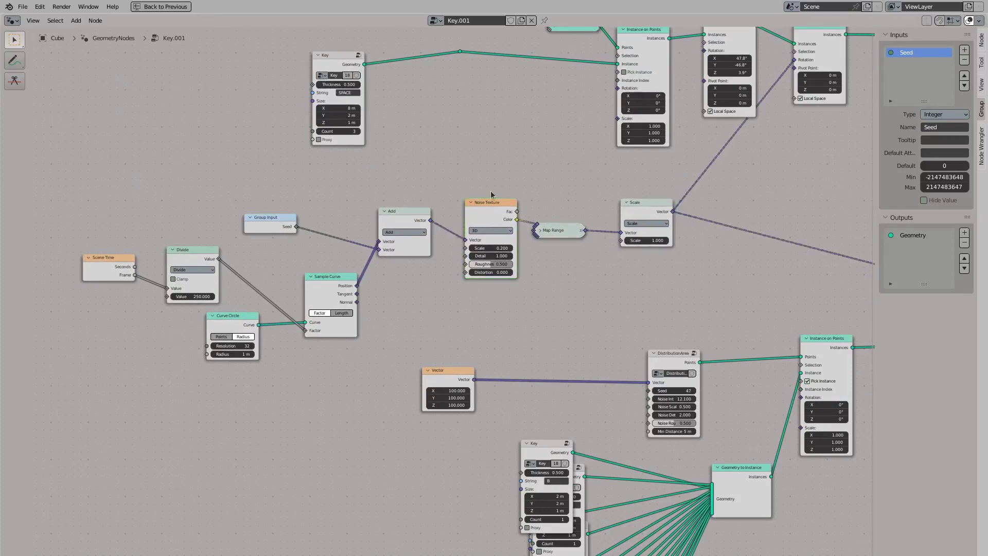
key("shift+d")
left_click(431, 230)
scroll(438, 288, "down", 2)
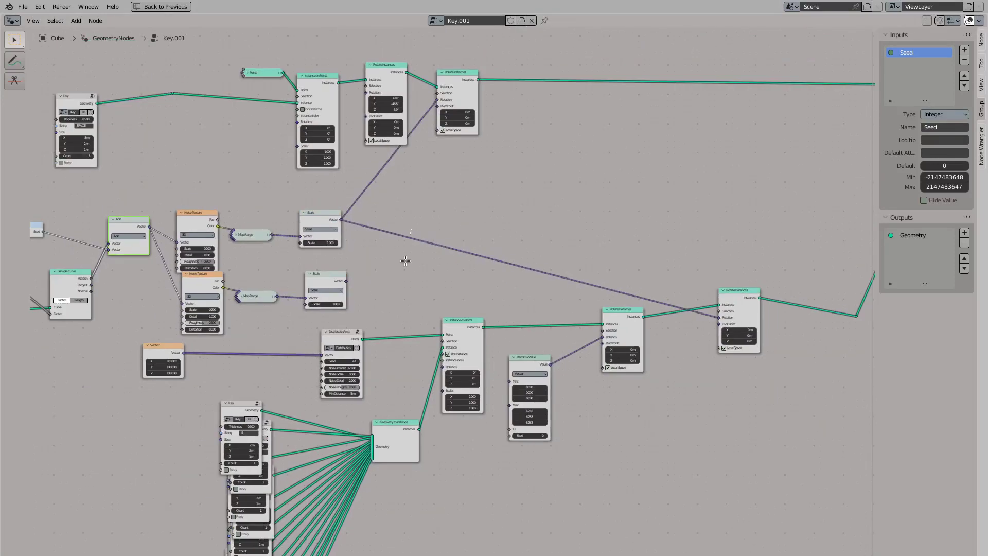
left_click_drag(406, 240, 408, 237)
left_click_drag(408, 236, 427, 267)
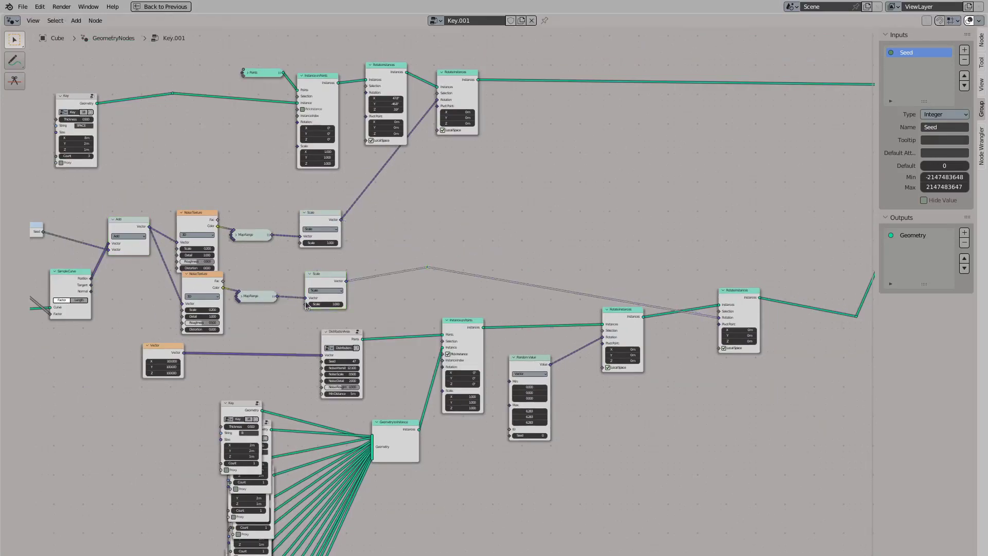
Set the duplicated Noise Texture's Scale to 0.1 in the full layout and play the animation
scroll(205, 309, "up", 2)
left_click(204, 309)
key("ctrl+space")
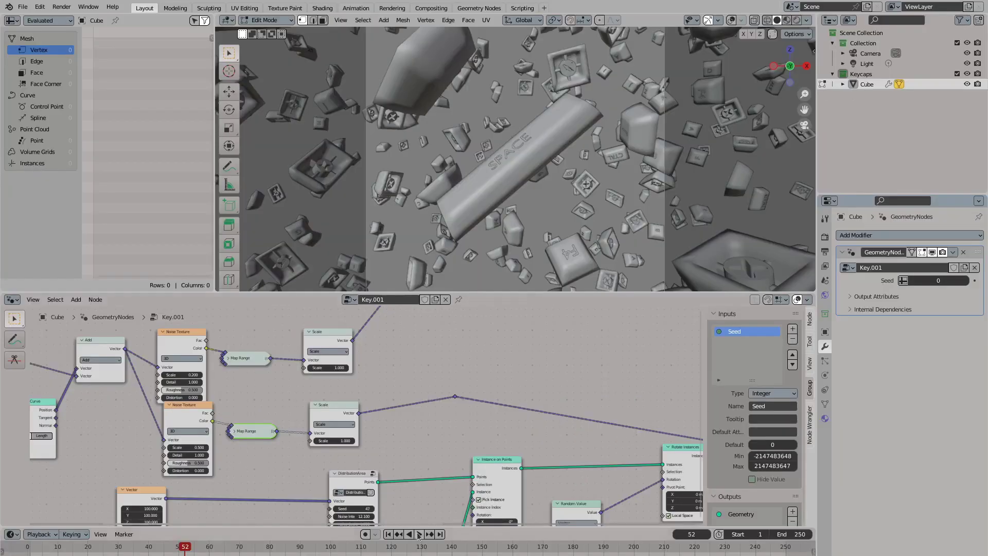
scroll(345, 433, "up", 2)
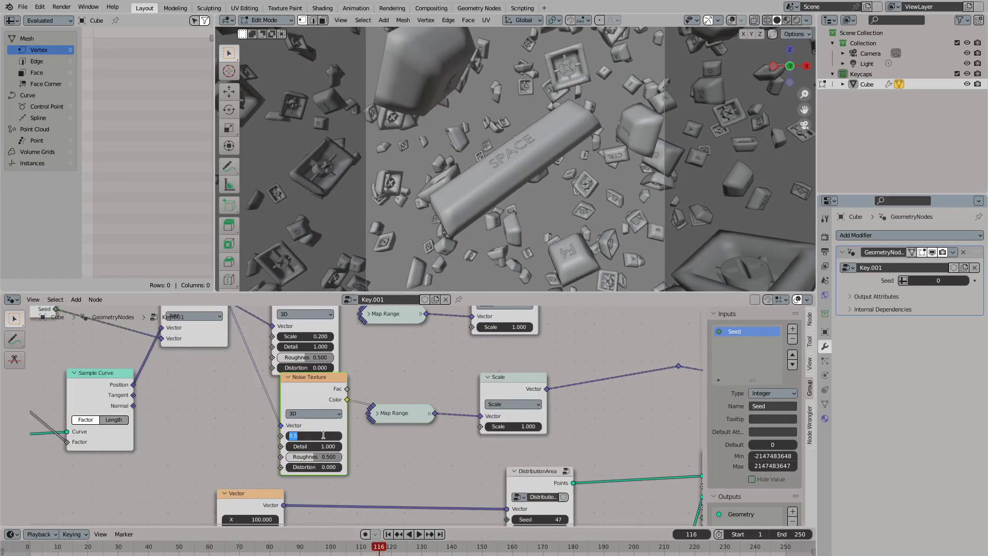
type("0.1")
key("Return")
left_click(419, 534)
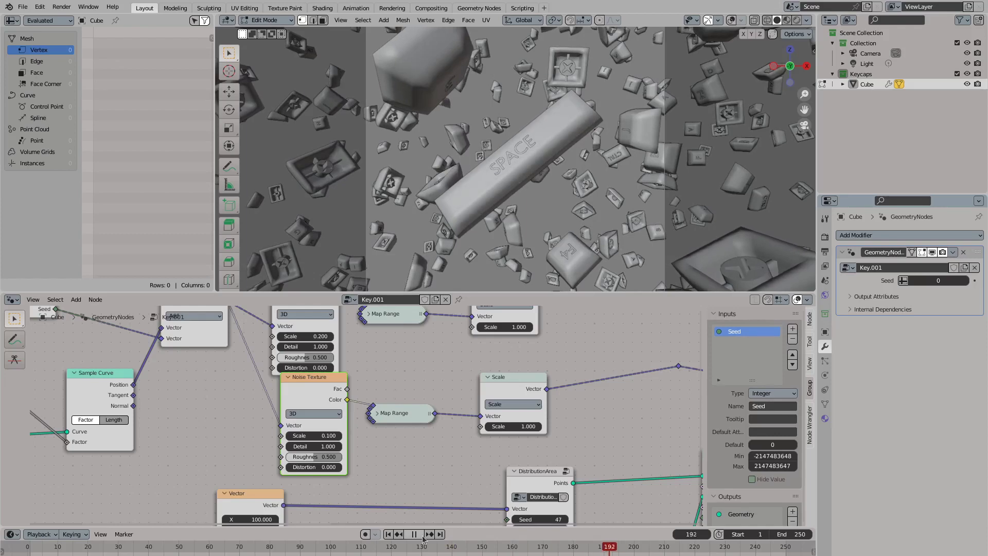
Stop playback, set the timeline's End frame to 500 and set the Divide node's divisor to 500
left_click(414, 535)
left_click(793, 534)
type("5")
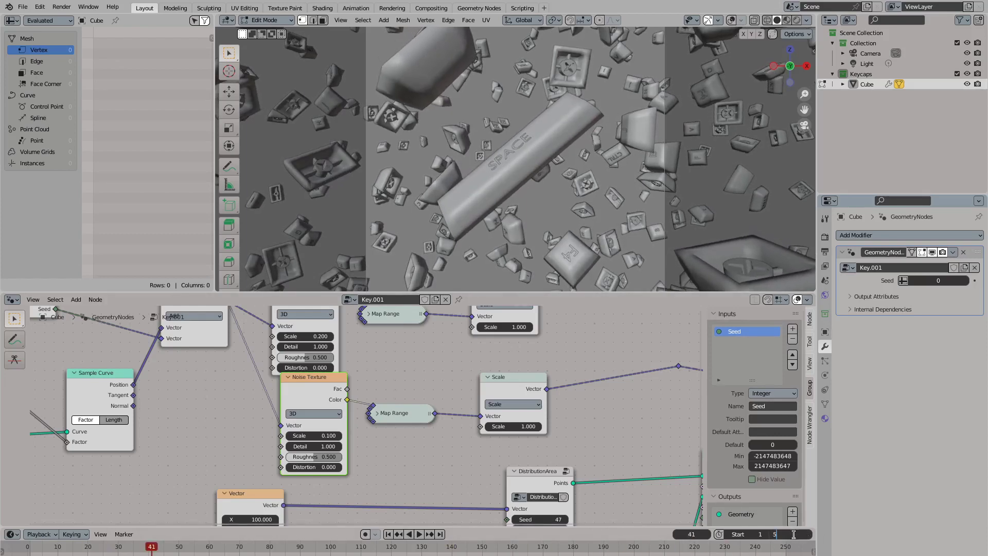
key("Home")
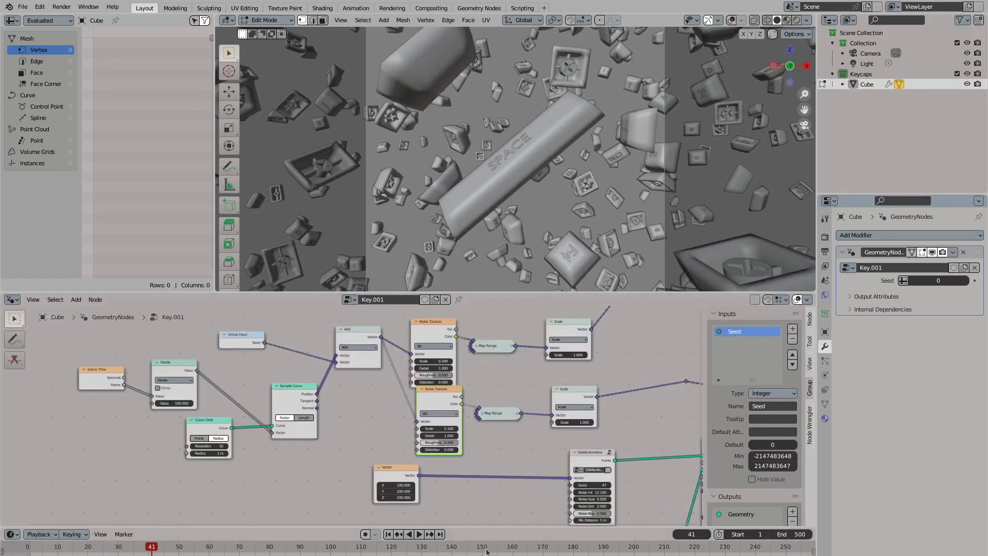
Expose the Divide node's divisor through a separate Group Input and rename the new input Loop Length
left_click_drag(152, 403, 72, 409)
left_click(46, 435)
left_click(98, 412)
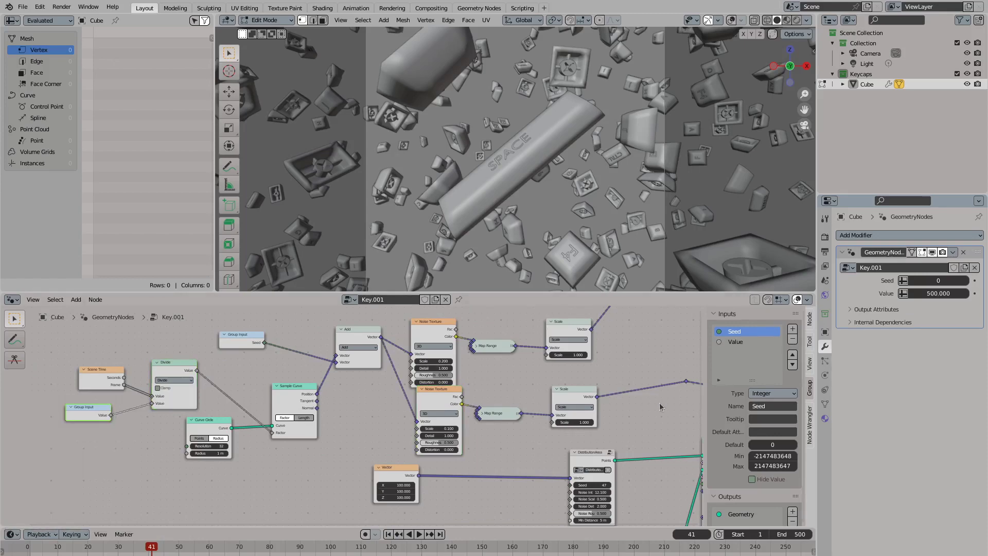
left_click(735, 341)
Set Roughness to 0 on both Noise Textures and Distortion to 1 on the duplicated one, checking the motion during playback
scroll(380, 428, "up", 1)
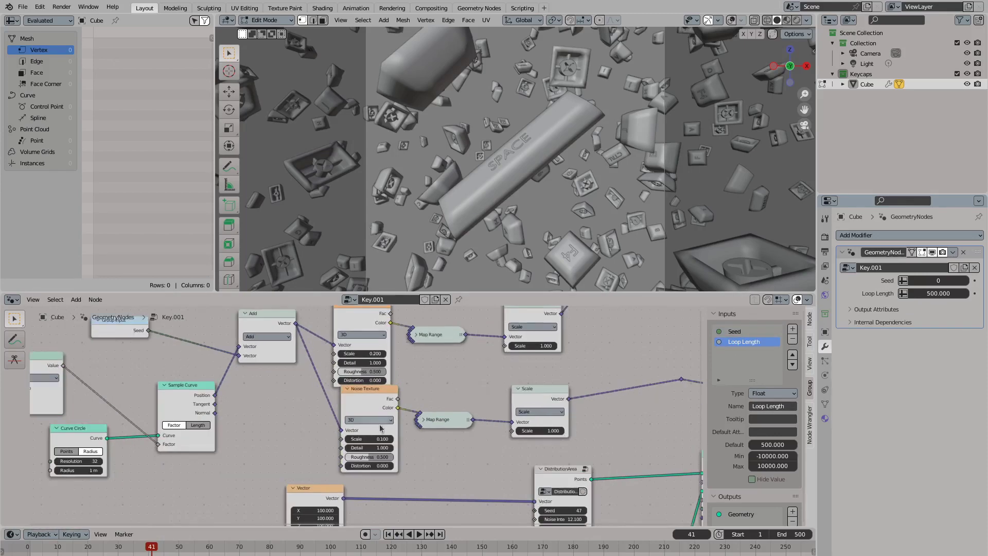
left_click_drag(372, 458, 401, 476)
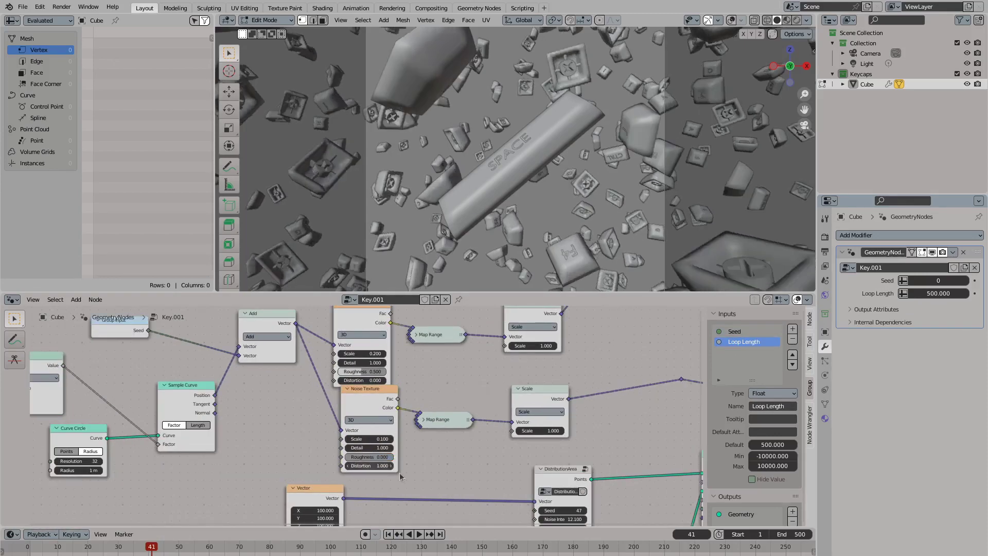
key("space")
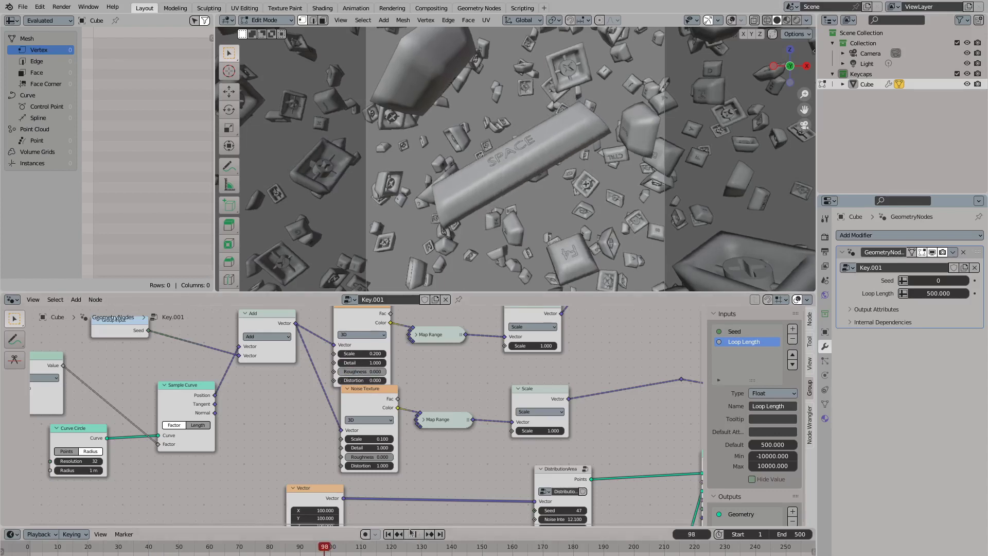
left_click_drag(375, 438, 406, 438)
key("ctrl+z")
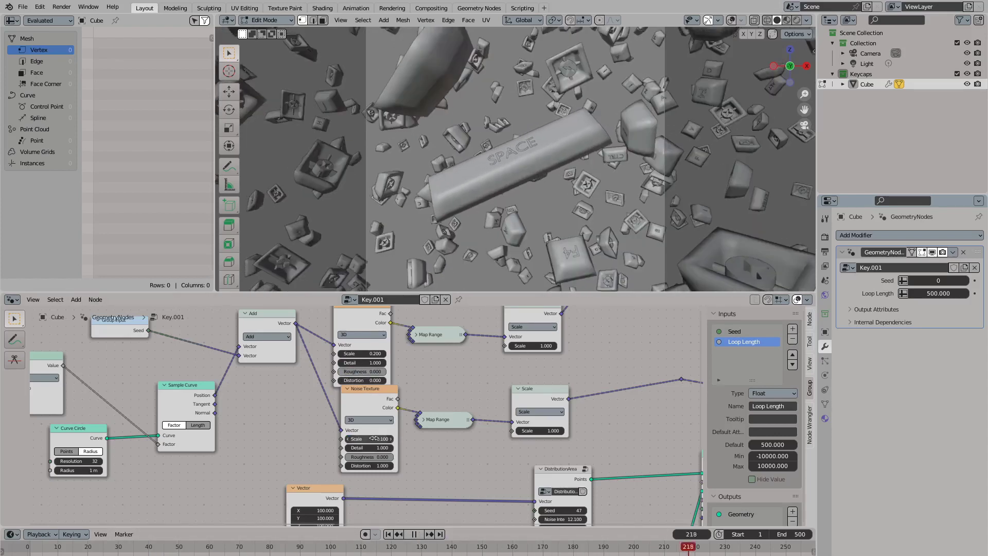
Add a Translate Instances node after the scattered keycaps' last Rotate Instances
key("Home")
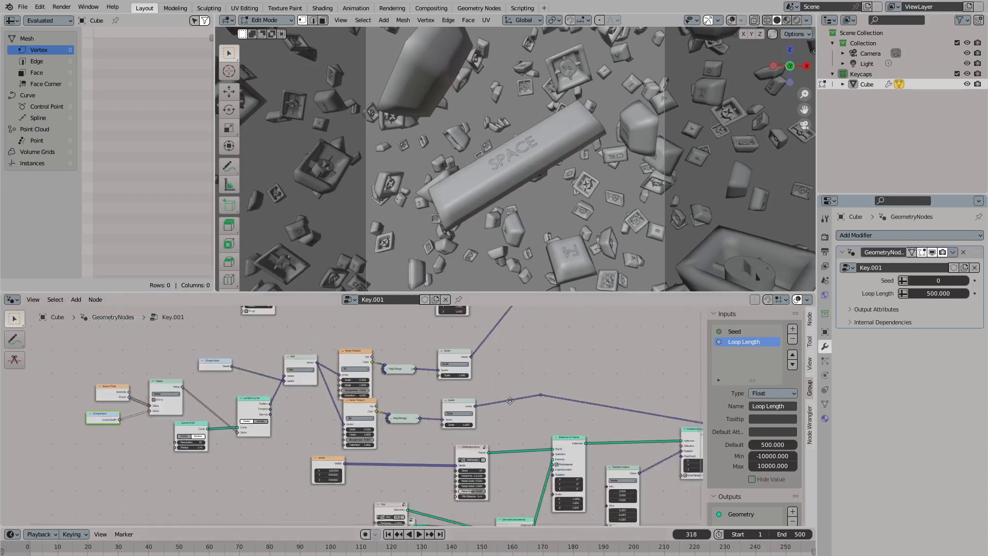
key("g")
left_click(575, 471)
key("shift+a")
type("translate")
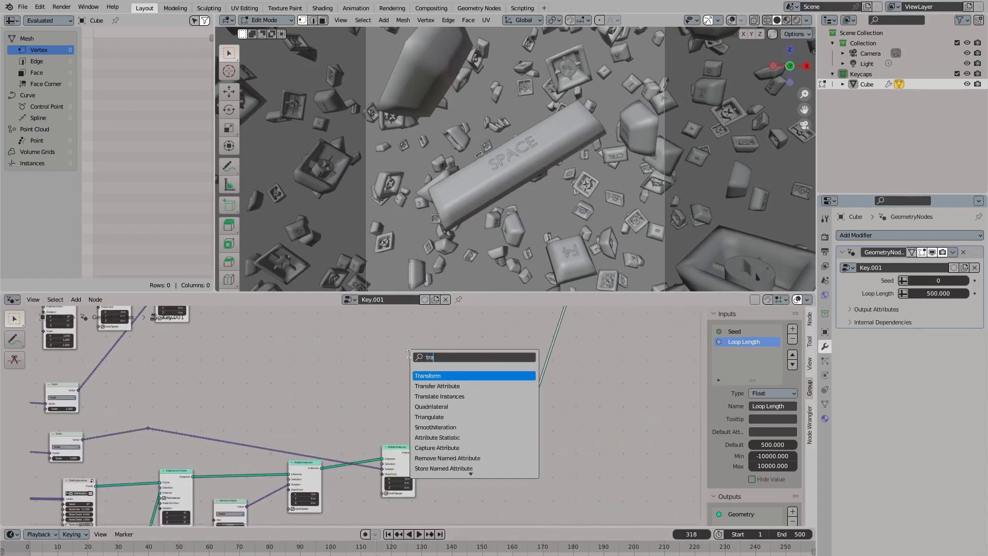
key("Return")
Move the duplicated Noise Texture, Map Range and Scale nodes close to the second Rotate Instances and tidy their links with reroutes
key("ctrl+space")
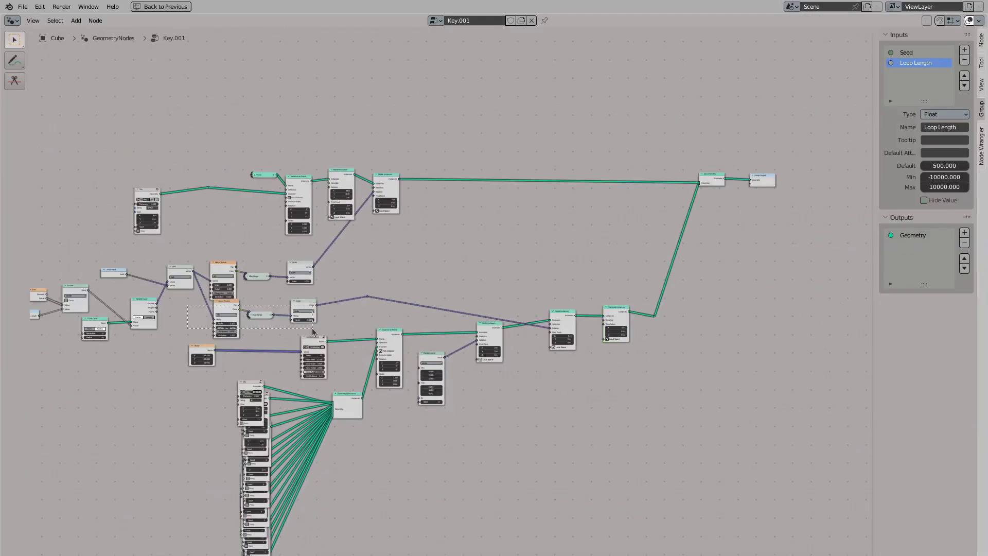
left_click(495, 293)
left_click_drag(224, 302, 429, 270)
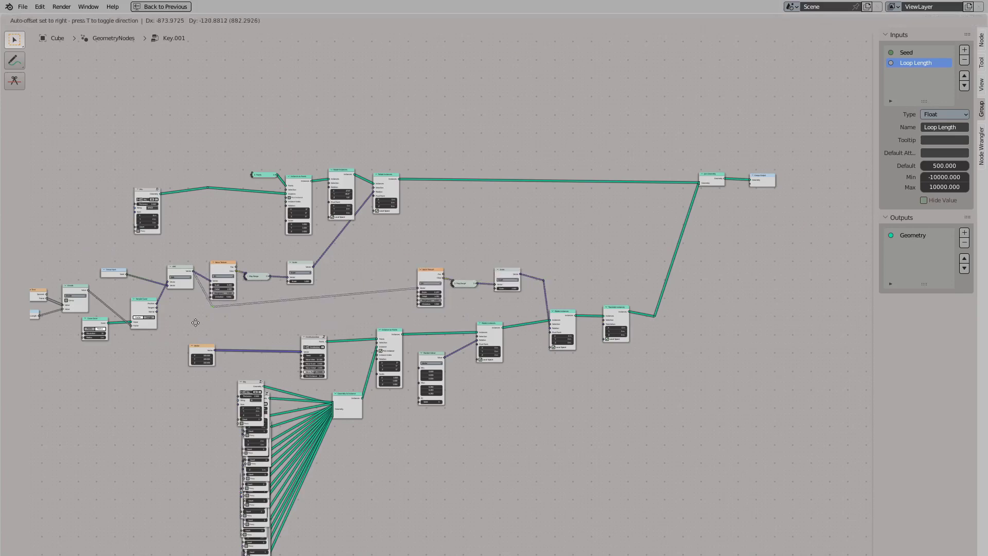
scroll(221, 316, "up", 2)
left_click_drag(121, 243, 140, 223)
left_click_drag(426, 254, 405, 234)
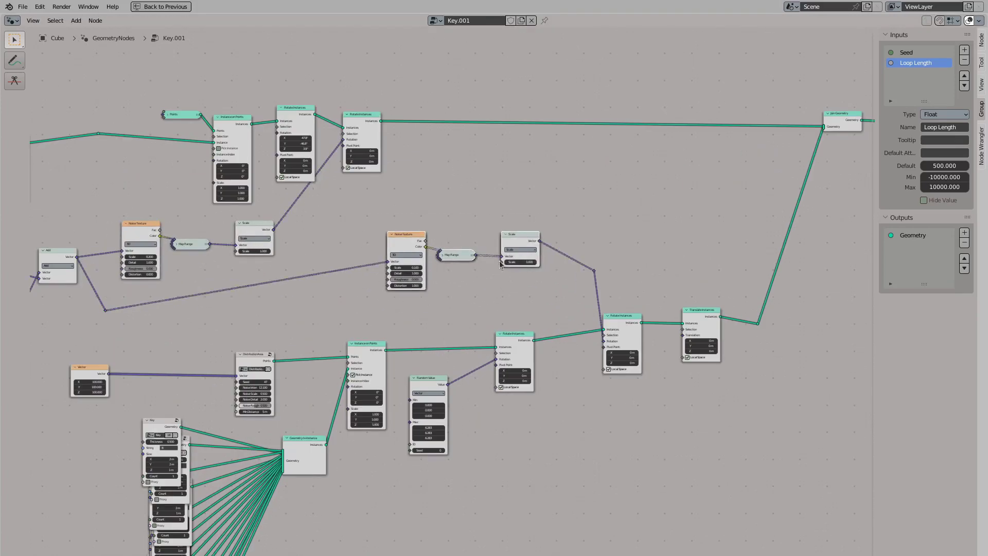
Duplicate the moved noise branch, connect its Scale output to the Translation of Translate Instances and adjust the copied Scale node's factor
key("shift+d")
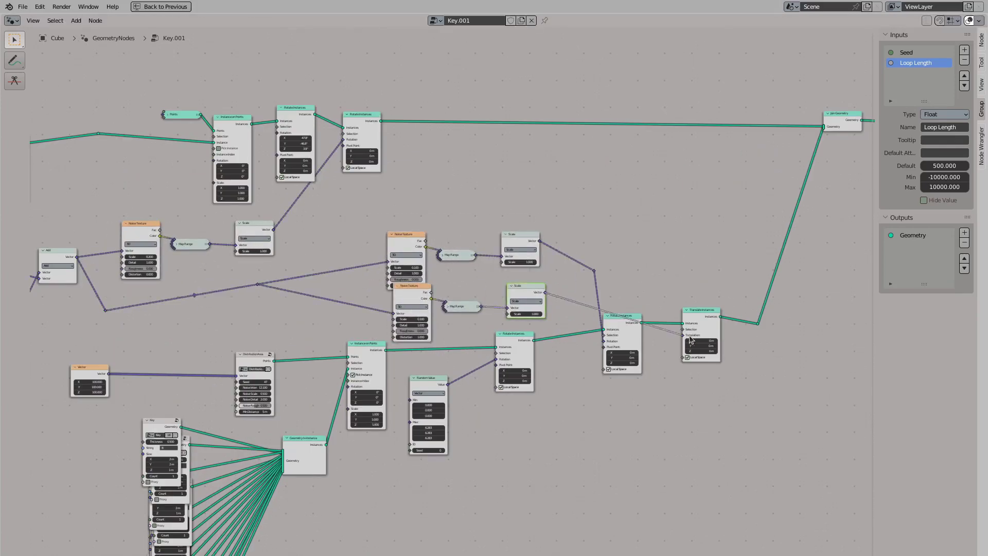
scroll(444, 303, "up", 2)
key("ctrl+space")
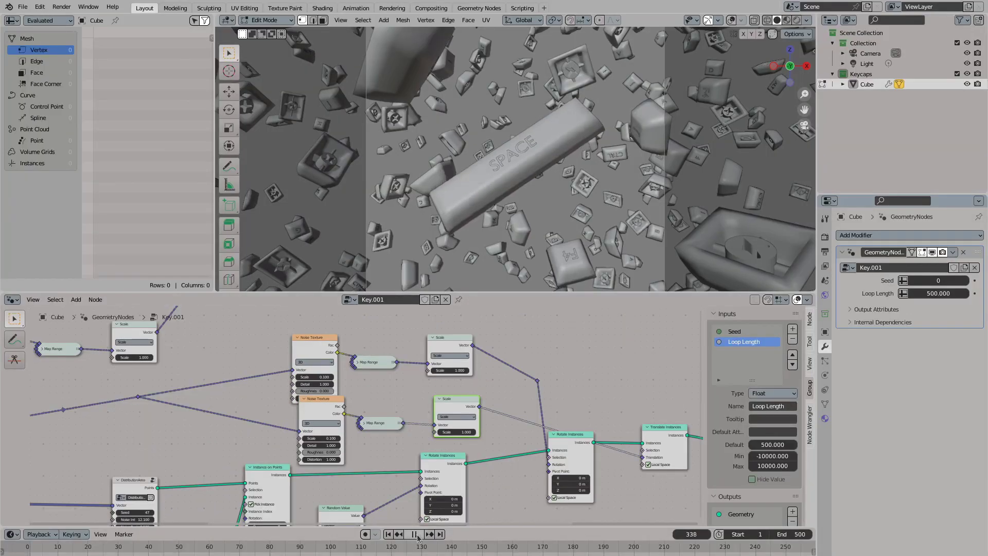
left_click_drag(464, 433, 456, 434)
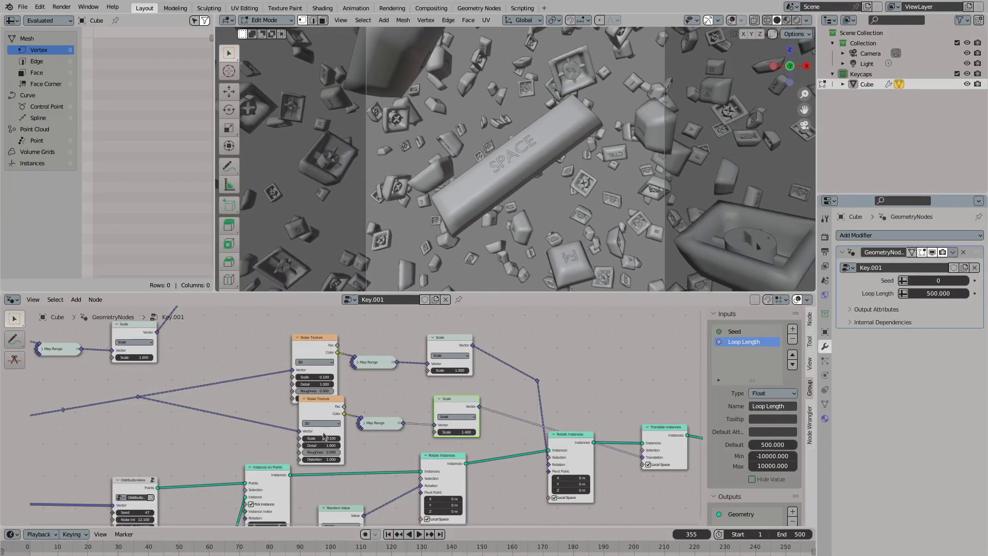
Set Scale to 0.5 on the lower Noise Texture and 0.25 on the upper one, checking the motion during playback
type("0.5")
key("Return")
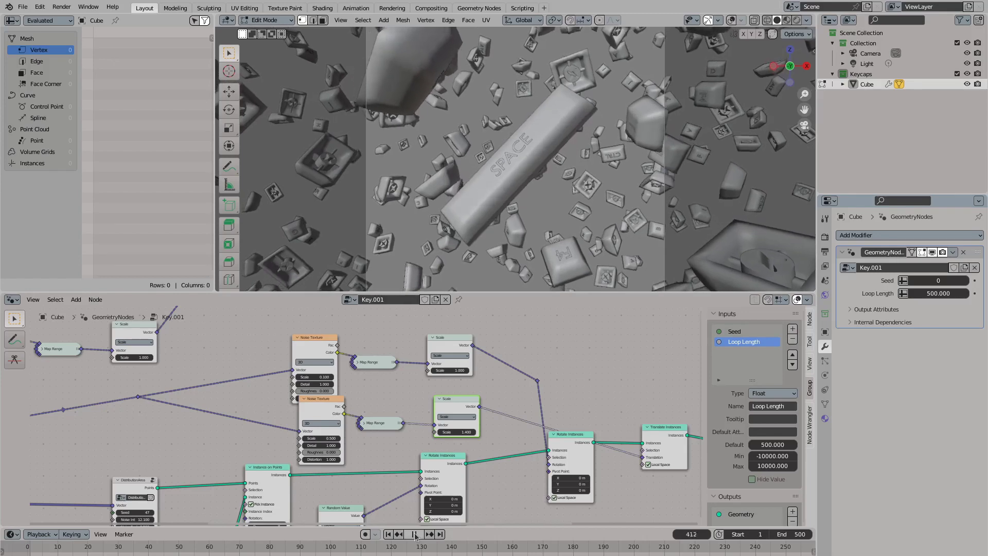
left_click(415, 534)
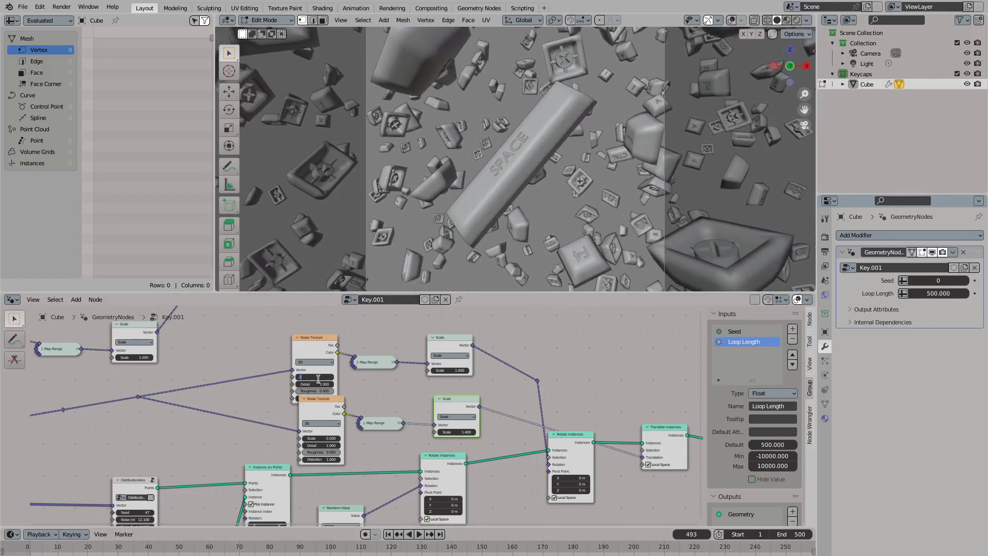
key("Tab")
type("2")
key("Return")
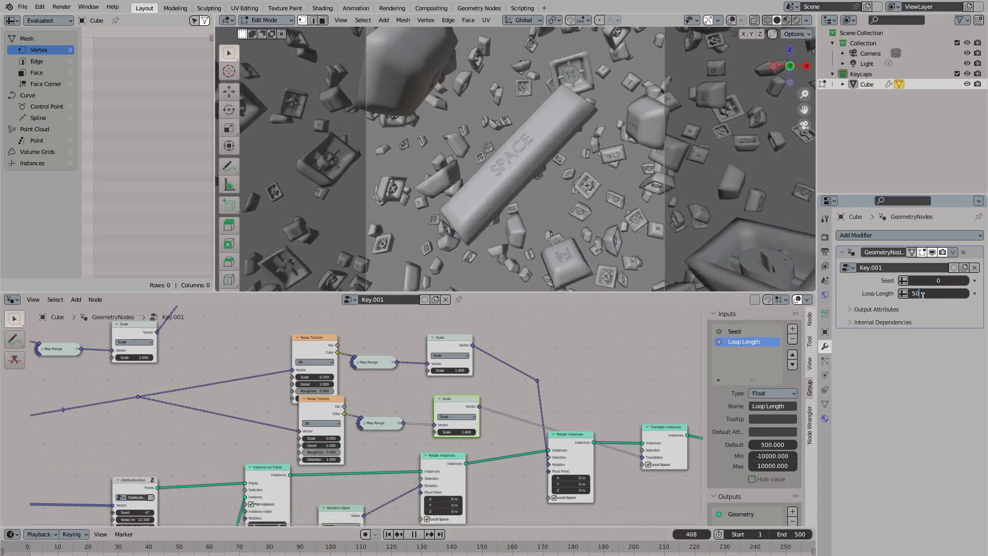
Set the modifier's Loop Length to 501 and compare the start and end frames of the loop
left_click(441, 534)
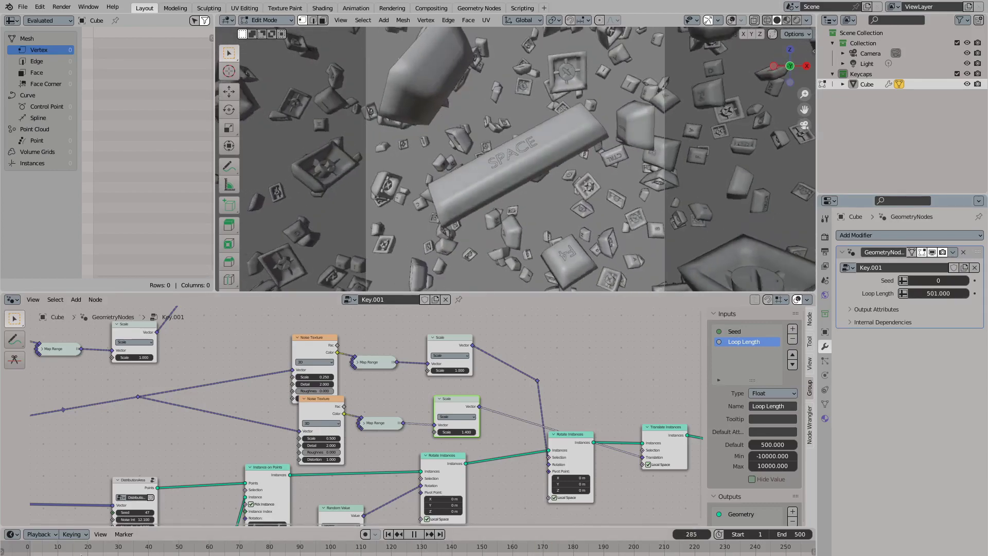
scroll(292, 550, "down", 8)
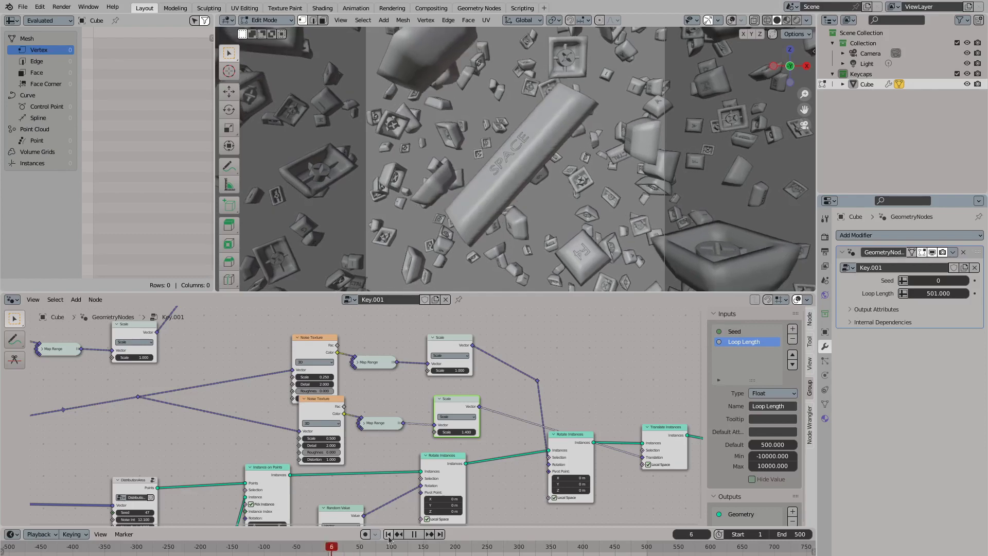
left_click(441, 534)
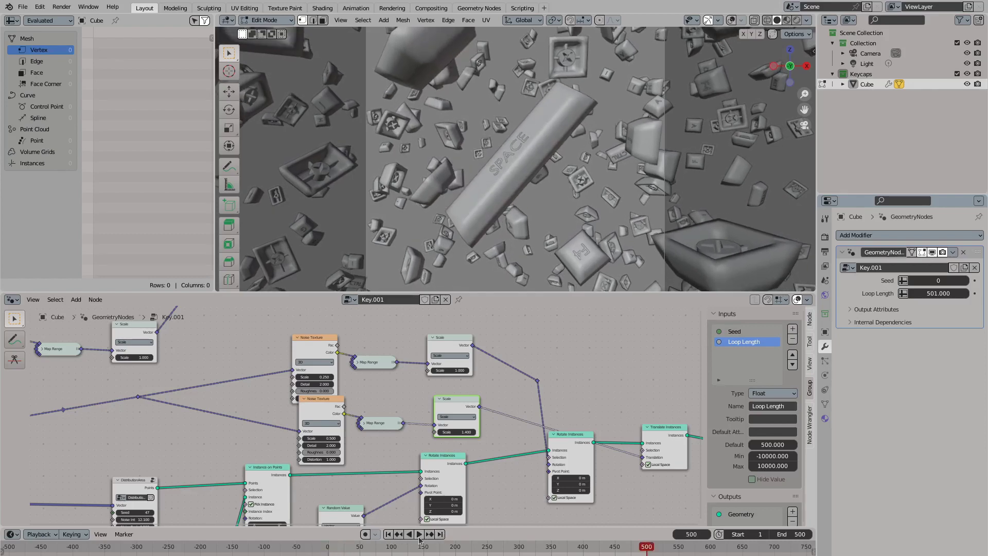
Switch the viewport to rendered shading and set the World background strength to 0
left_click(787, 20)
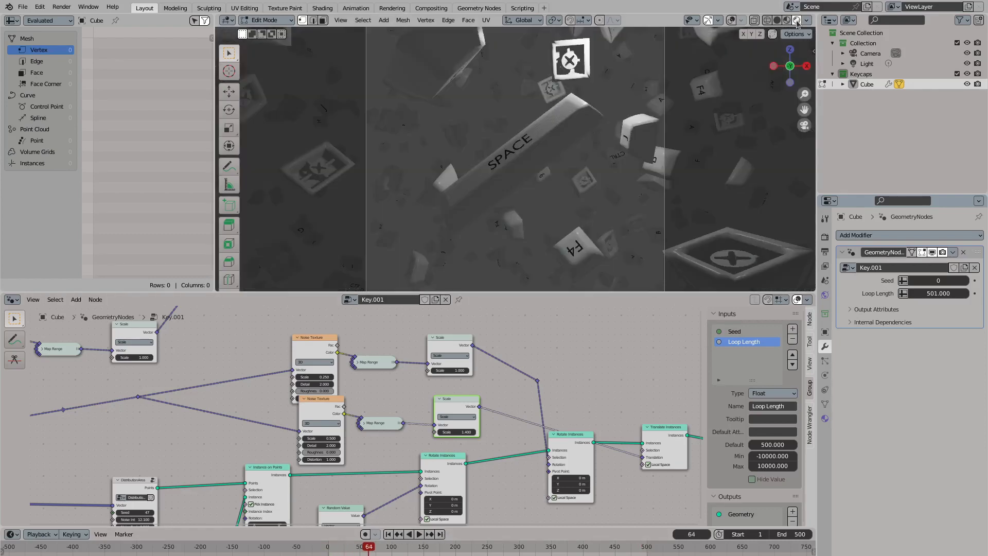
right_click(849, 63)
left_click(825, 417)
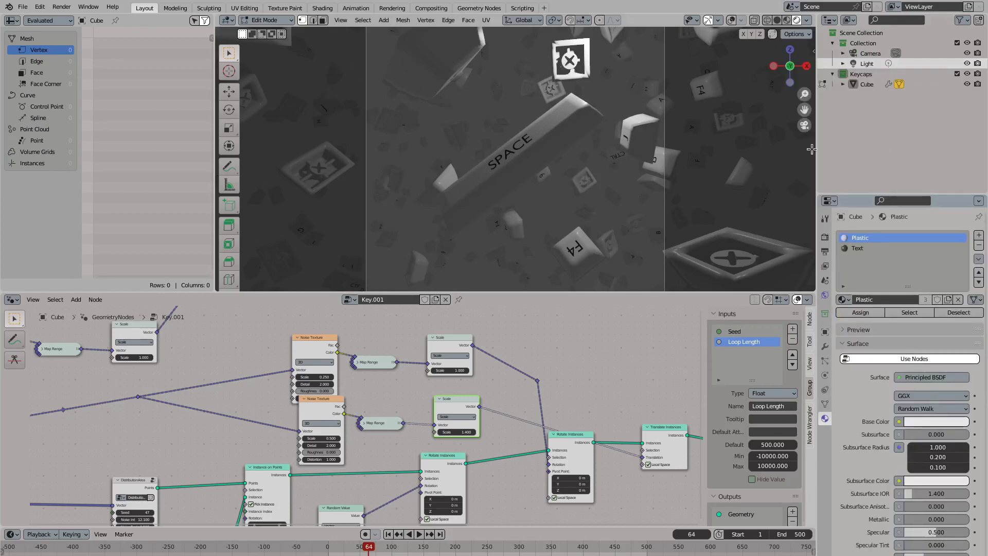
left_click(825, 294)
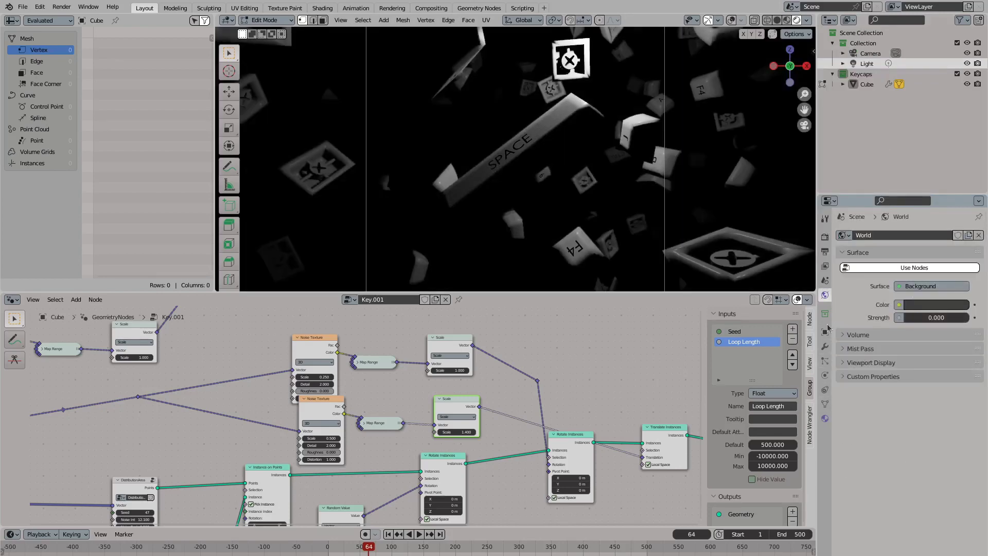
Select the scene light, change its type to Sun and move it within the camera view
left_click(825, 418)
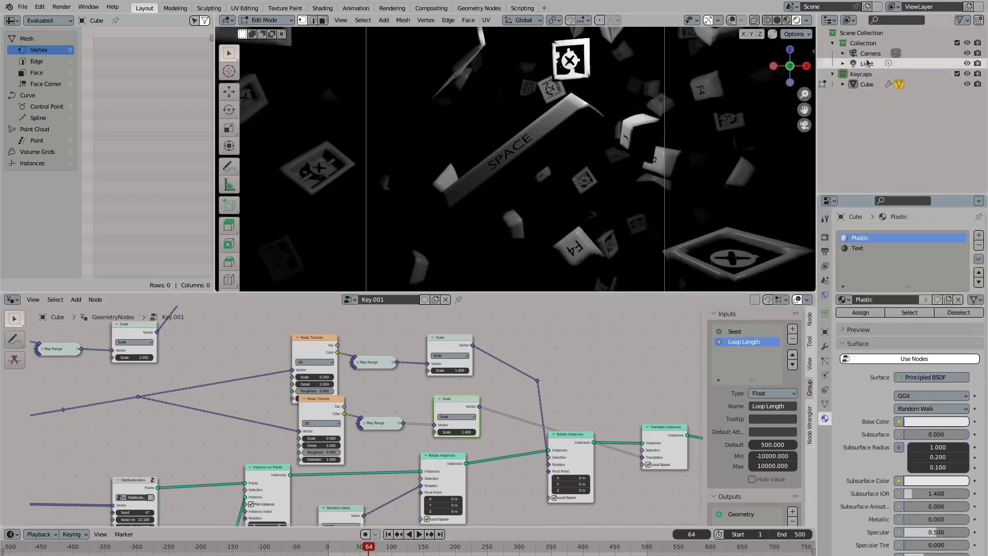
left_click(826, 378)
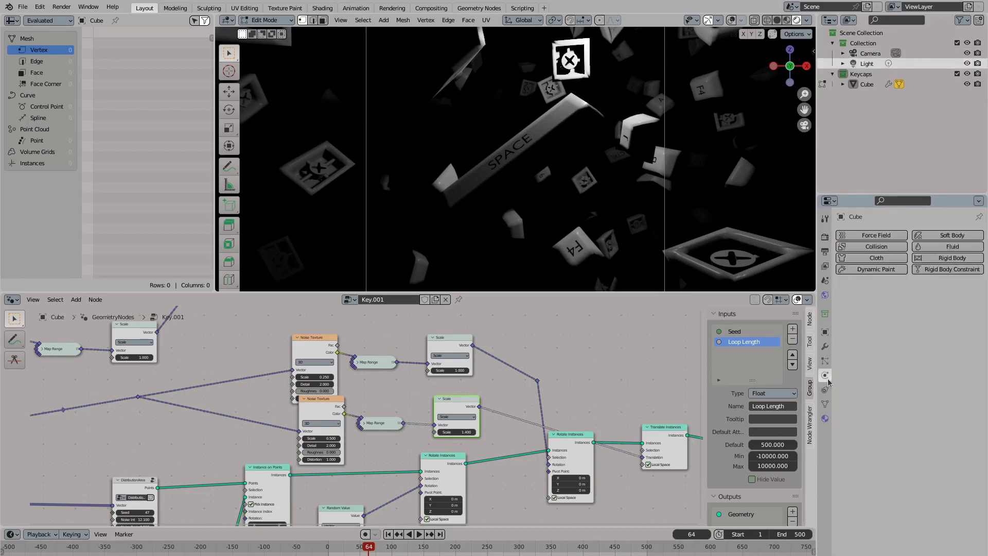
left_click(867, 64)
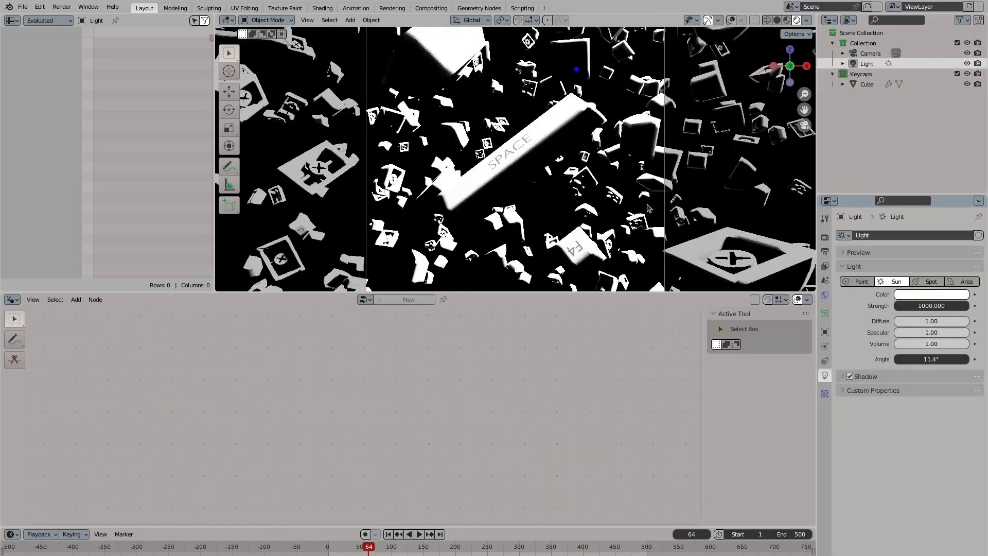
key("g")
left_click(628, 201)
middle_click_drag(628, 201, 605, 190)
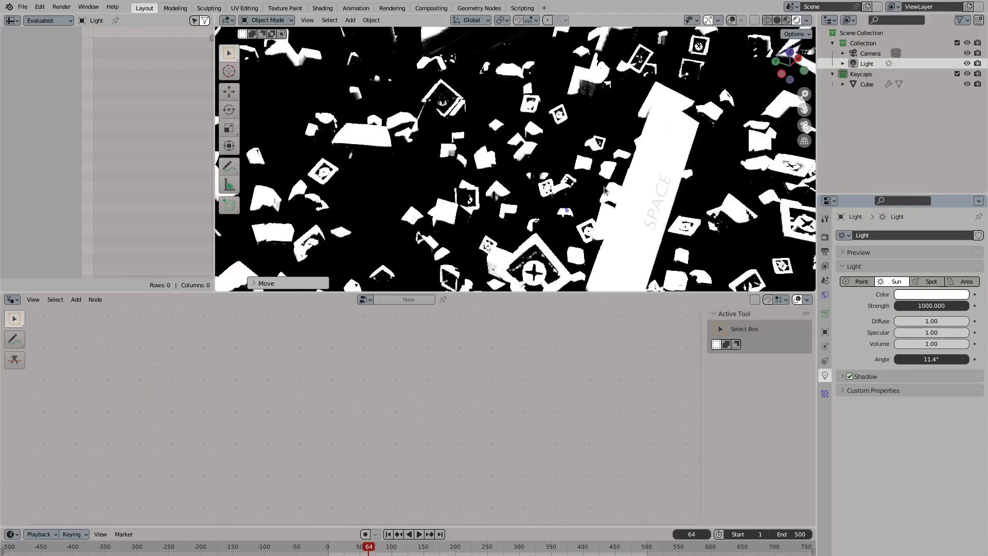
key("KP_0")
Try a Sun strength of 2, settle on 5 and check the lighting from another angle and through the camera
double_click(931, 305)
type("2")
key("Return")
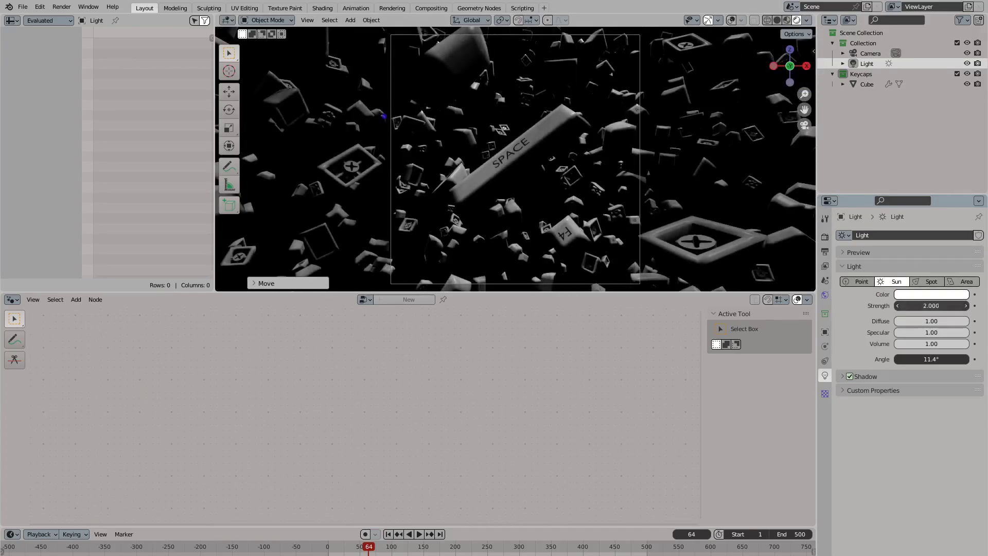
double_click(932, 306)
type("5")
key("Return")
middle_click_drag(494, 170, 525, 162)
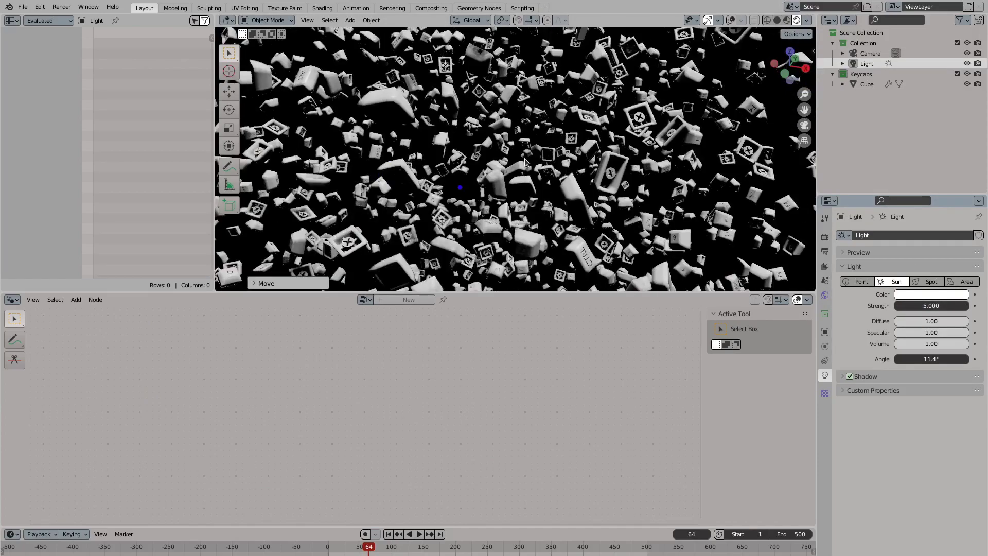
key("KP_0")
Inside the keycaps' DistributionArea group, expose the Divide node's second value as a group input named Base Distance
left_click(515, 154)
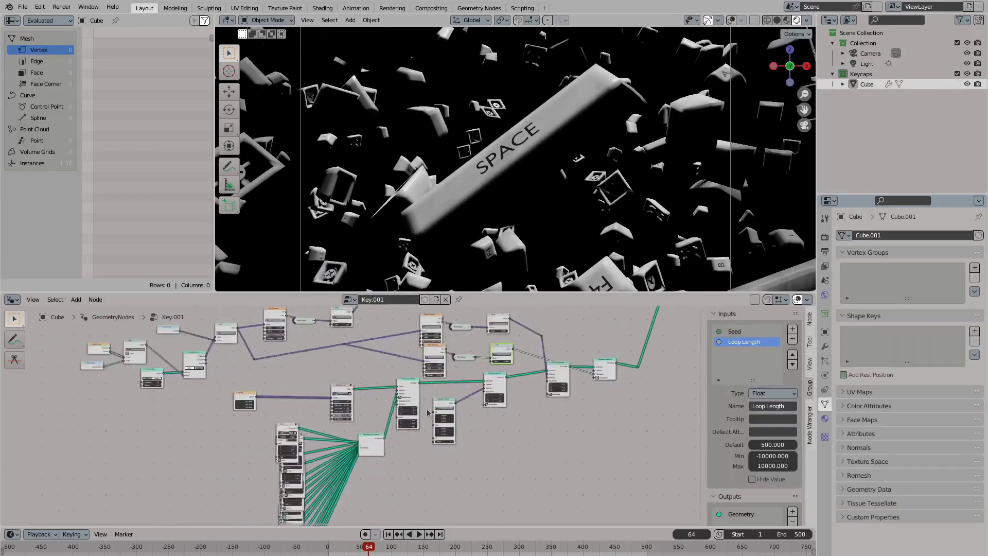
scroll(427, 411, "up", 6)
left_click_drag(346, 346, 347, 345)
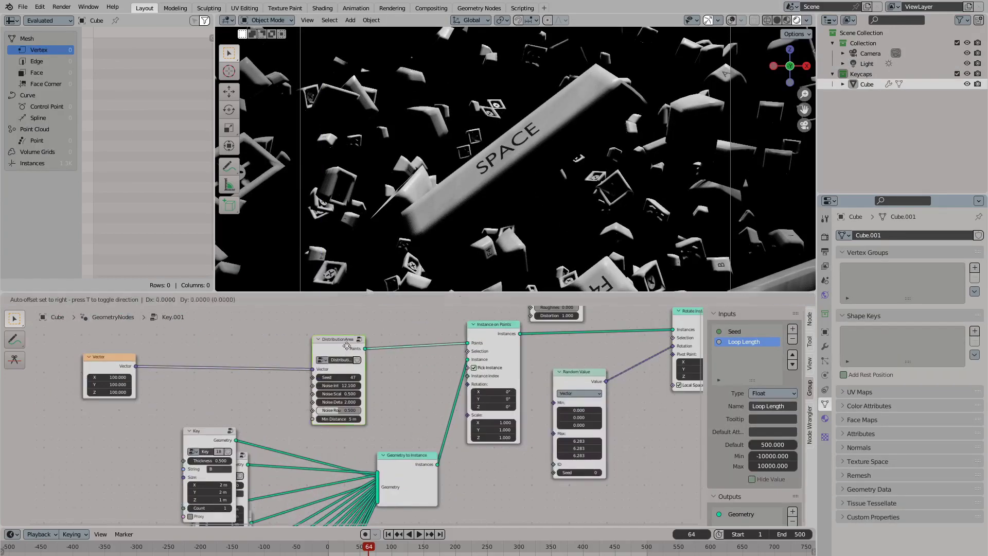
left_click(347, 345)
key("Tab")
middle_click_drag(345, 371, 319, 428)
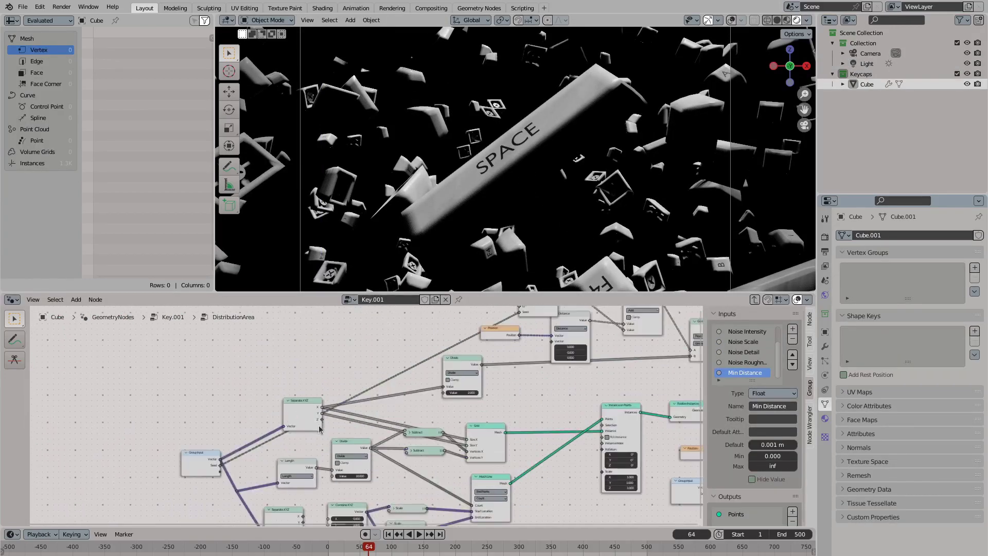
key("Home")
middle_click_drag(332, 366, 411, 365)
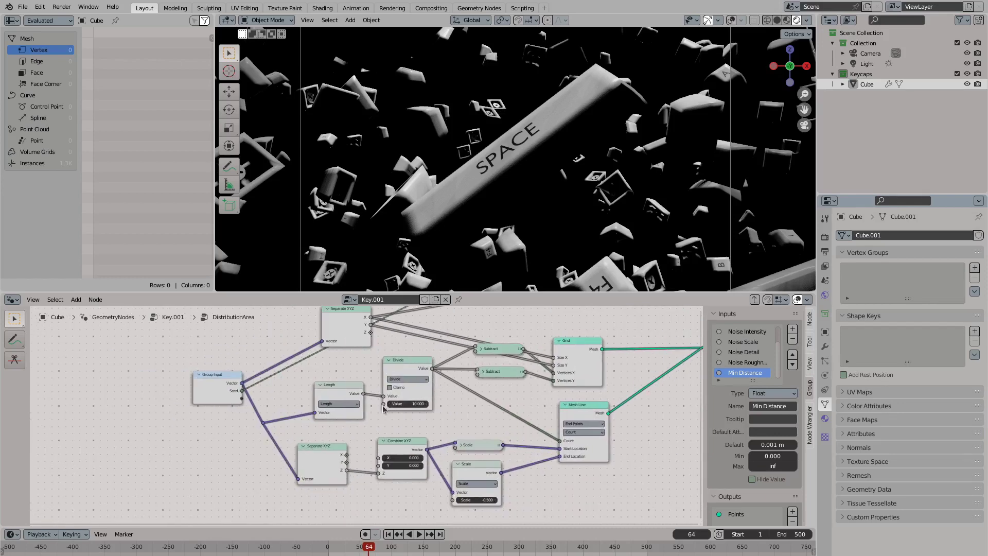
left_click_drag(383, 404, 242, 405)
double_click(735, 370)
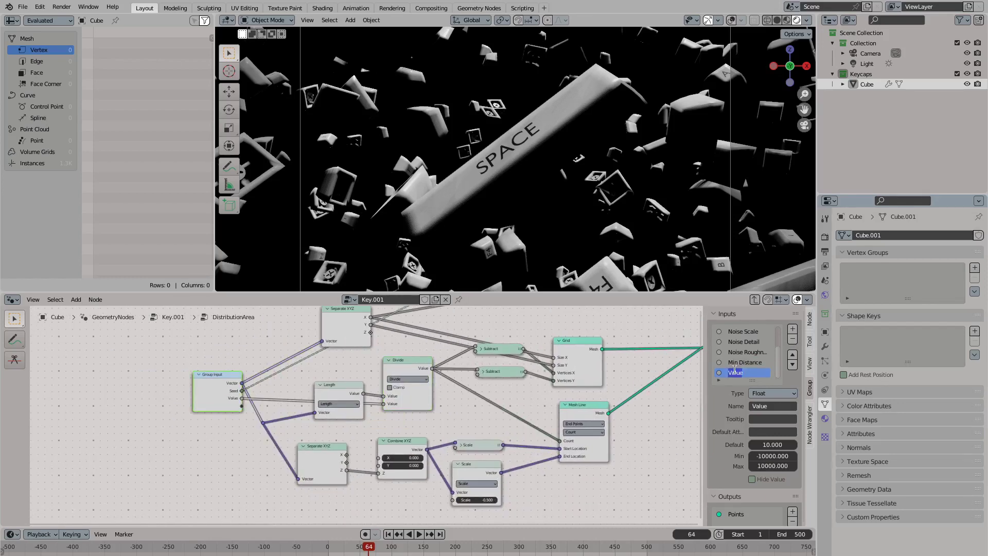
Move the Base Distance input directly below Vector in the group's input order and exit the group
left_click(793, 355)
left_click(792, 355)
left_click(793, 354)
left_click(793, 354)
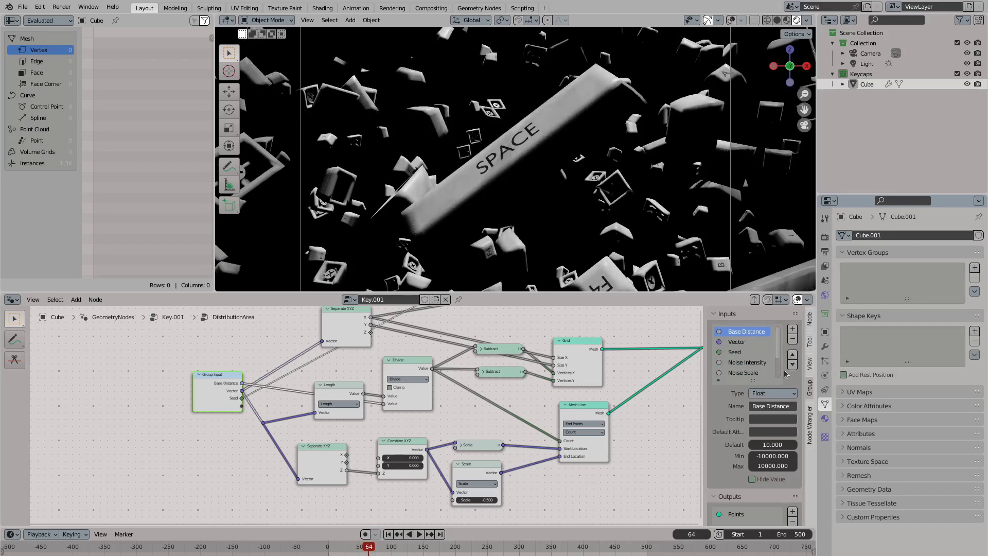
left_click(793, 355)
left_click(792, 355)
key("Tab")
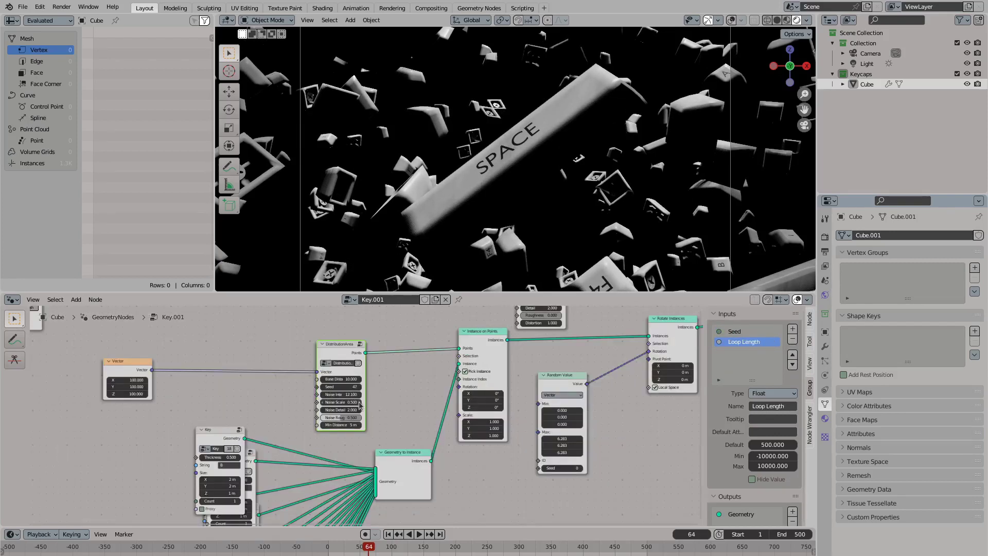
Set Base Distance on the DistributionArea node to 15 and review the sparser keycaps across several frames
scroll(359, 405, "up", 1)
left_click(339, 373)
type("15")
key("Return")
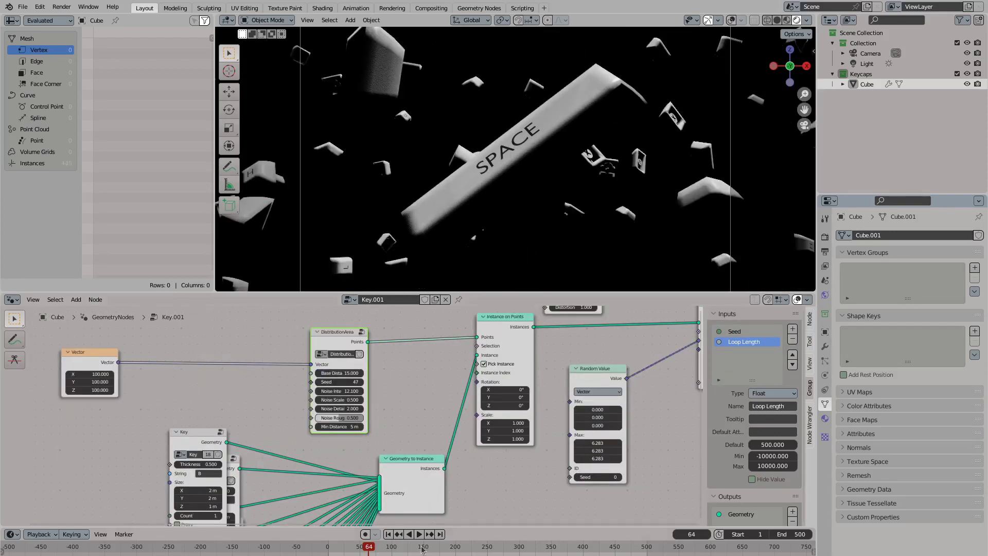
scroll(642, 204, "down", 3)
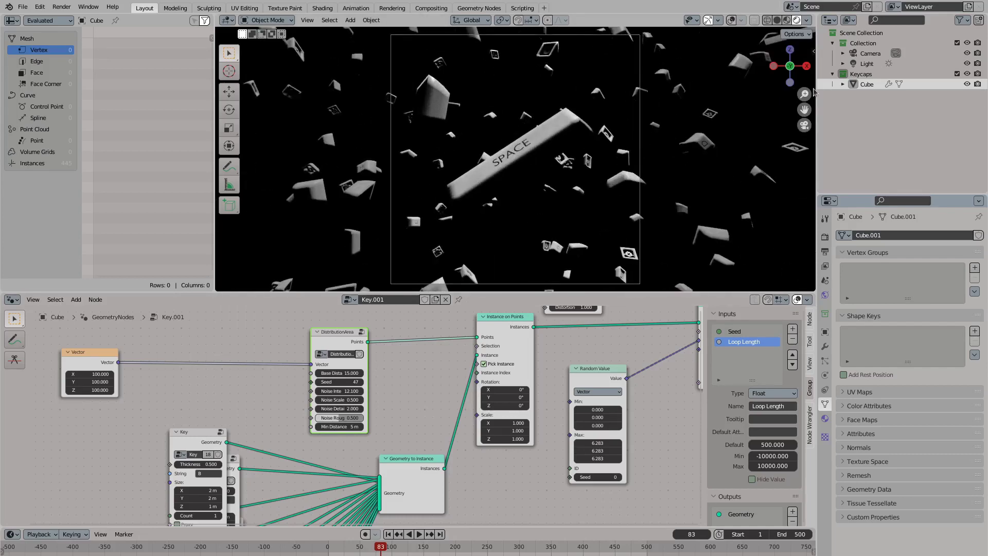
left_click_drag(381, 552, 365, 552)
scroll(593, 227, "up", 2)
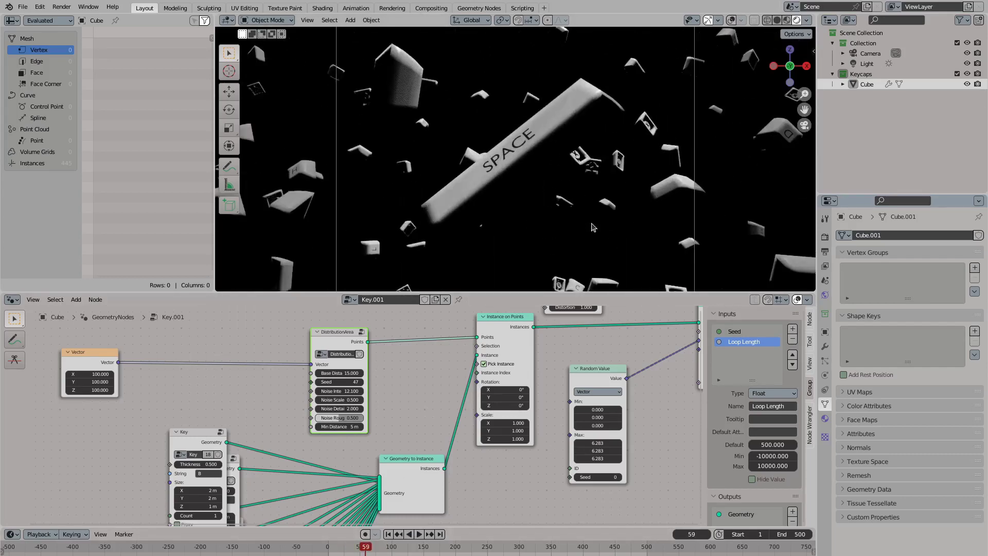
Render frame 59 as a test image and return the render area to the geometry node editor
key("F12")
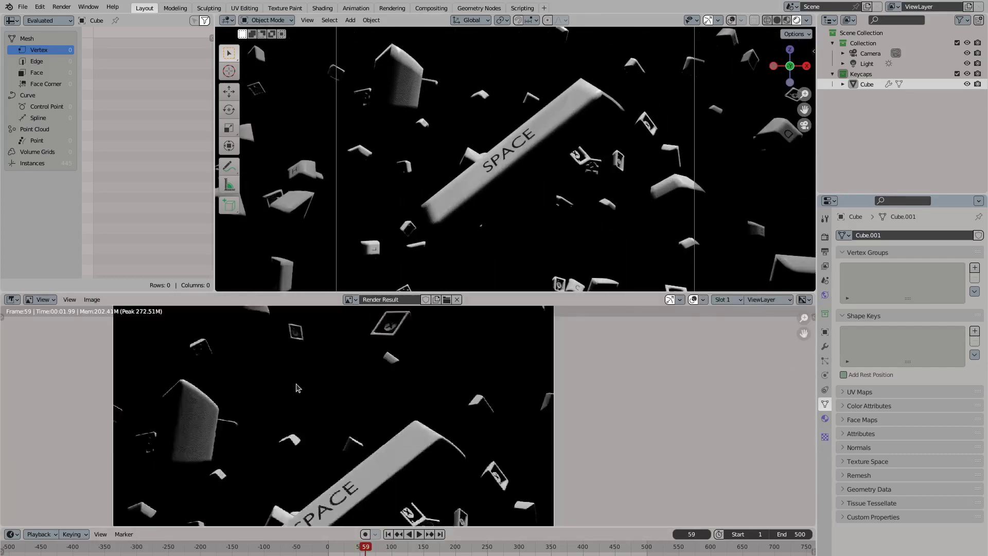
left_click(12, 299)
left_click(46, 390)
Reposition the Sun light with the viewport overlays shown and rotate it about -24° in the camera view
left_click(867, 63)
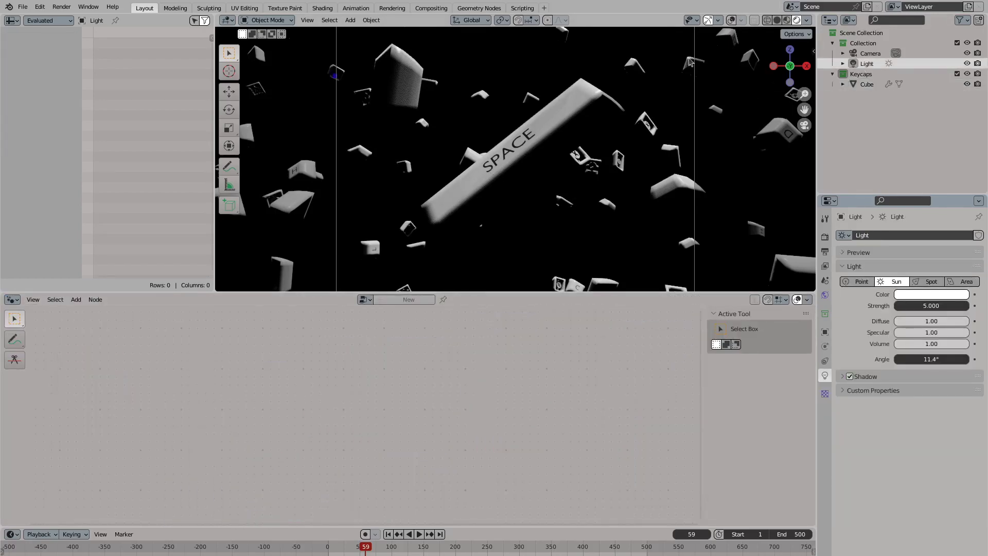
middle_click_drag(690, 62, 578, 134)
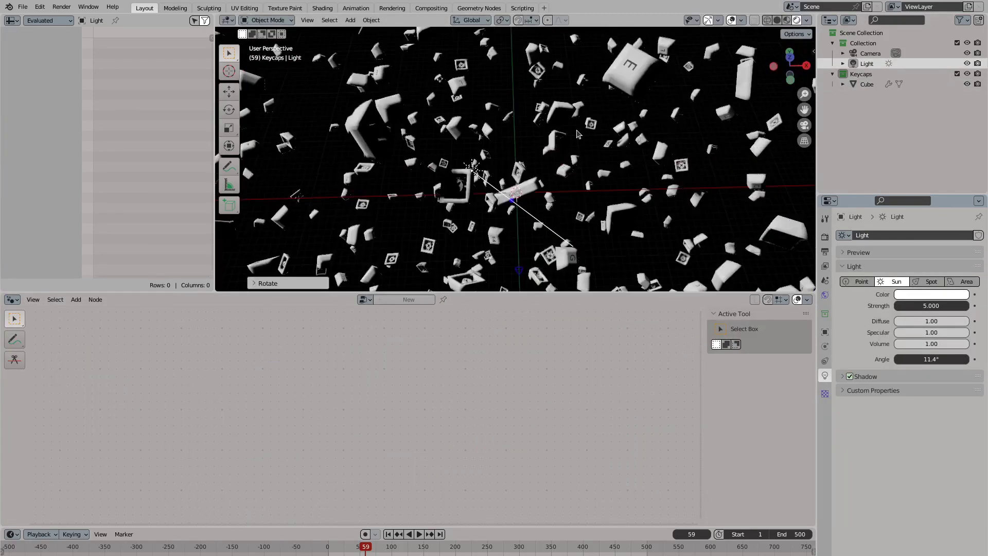
key("g")
left_click(577, 134)
key("KP_0")
key("r")
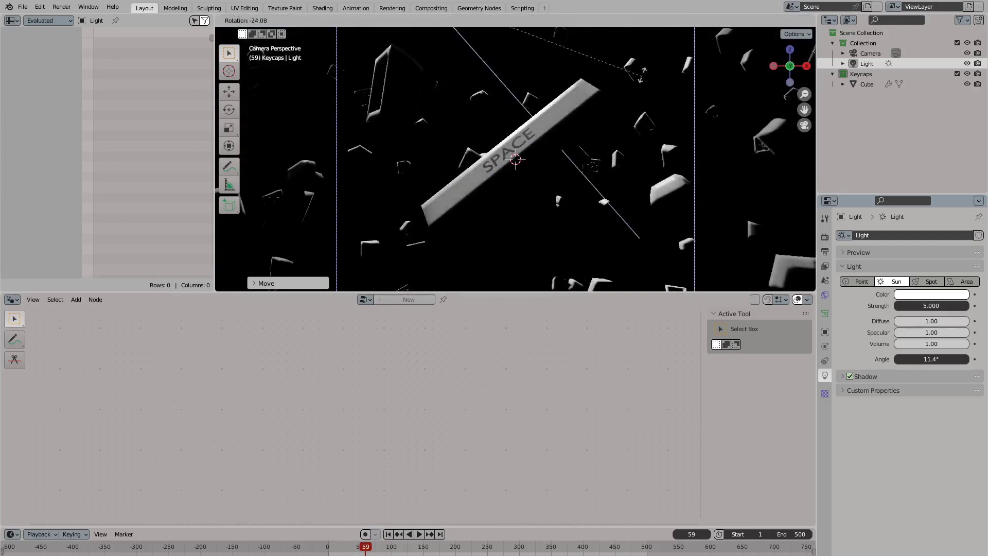
key("Return")
Duplicate the Sun light, rotate the copy about 180°, move it and check it through the camera
middle_click_drag(516, 159, 521, 190)
scroll(521, 189, "down", 5)
key("shift+d")
key("r")
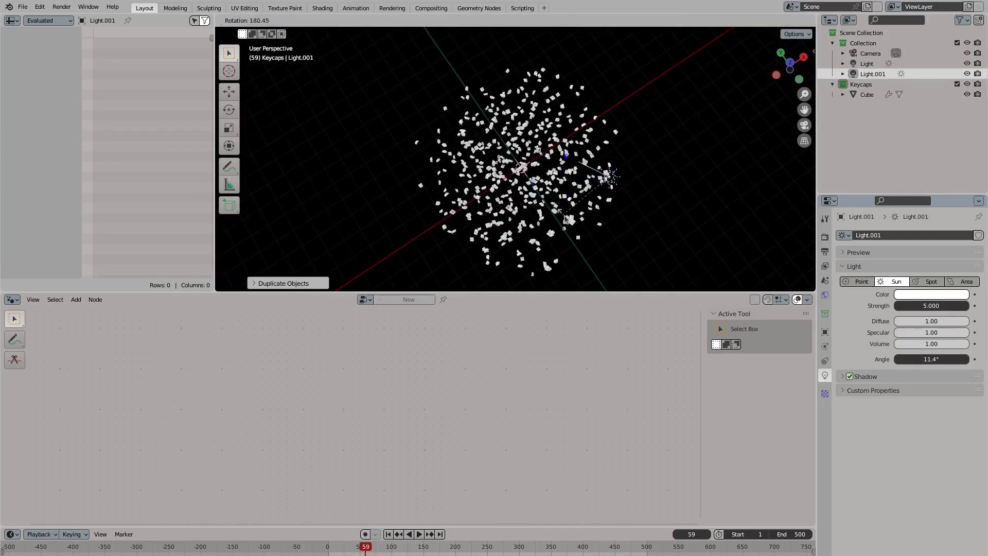
left_click(564, 219)
middle_click_drag(564, 218, 577, 170)
key("g")
left_click(585, 135)
key("KP_0")
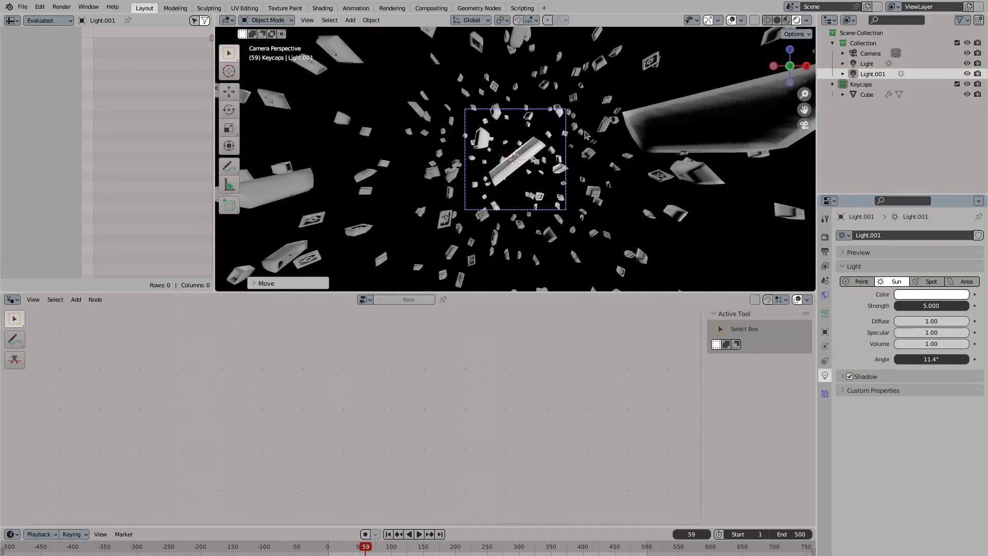
key("Home")
Set the duplicated Sun's strength to 0.1 and tint its color light blue
left_click(928, 306)
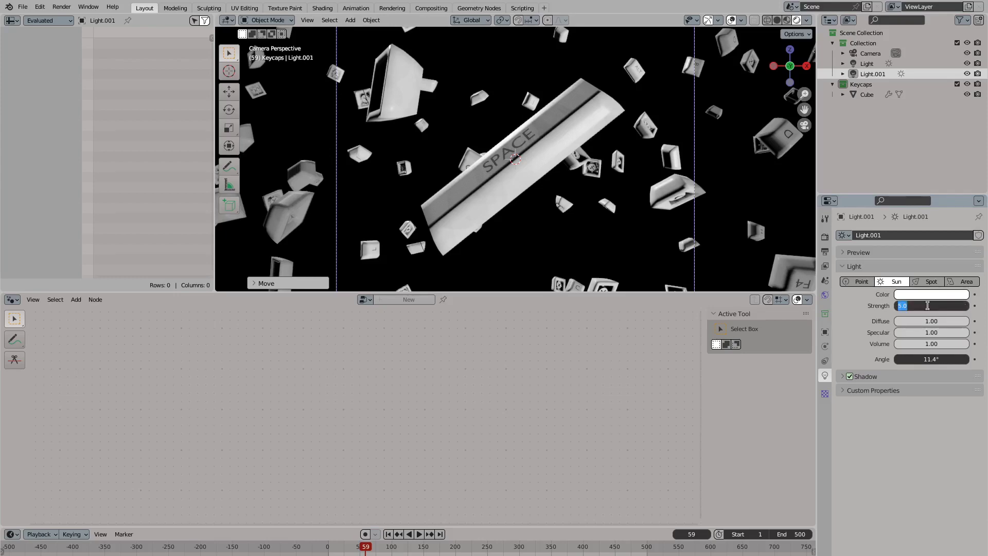
type("0.1")
key("Return")
left_click(929, 295)
left_click_drag(926, 178, 920, 184)
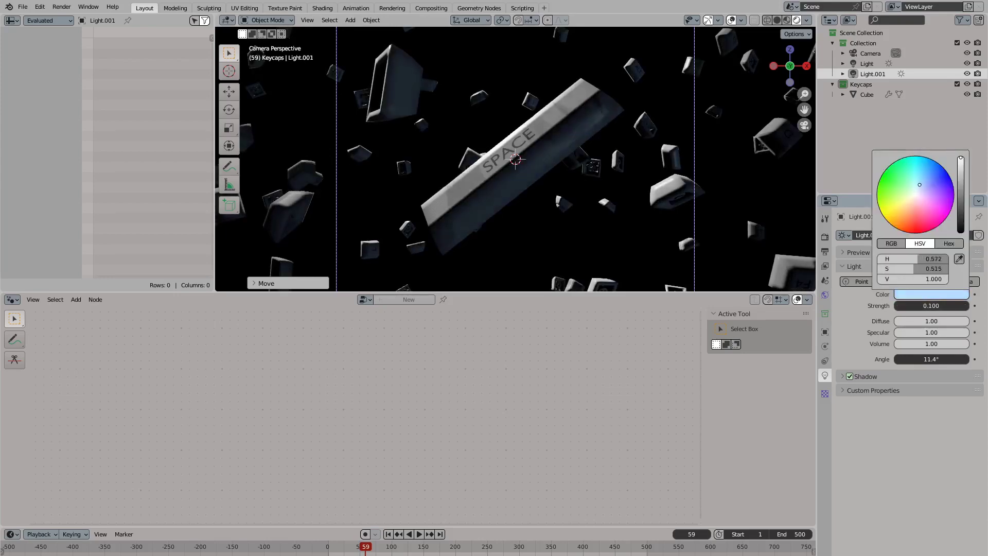
Change the duplicated light to a Point light with 5000 W power and open its shadow settings
left_click(858, 282)
left_click(931, 306)
type("50")
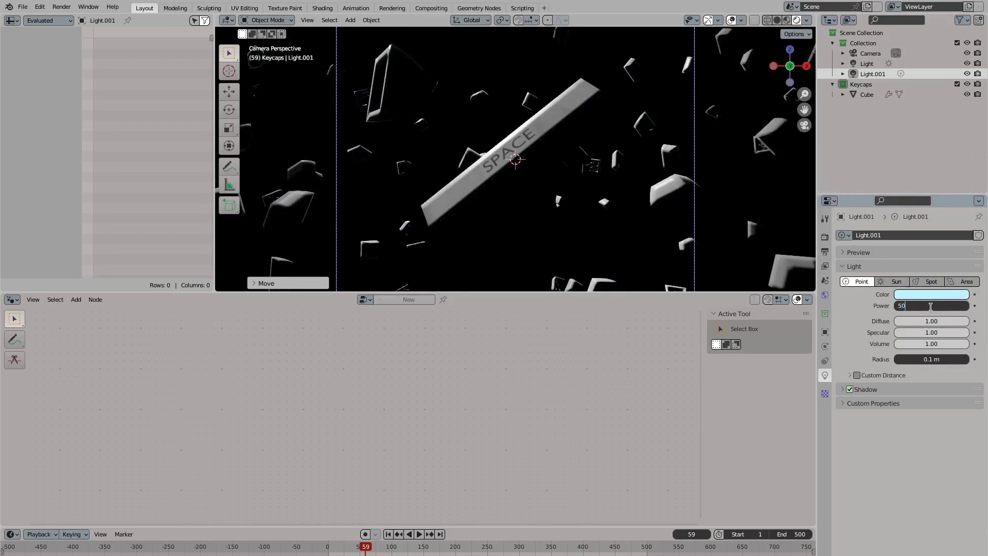
type("00")
key("Return")
left_click(846, 389)
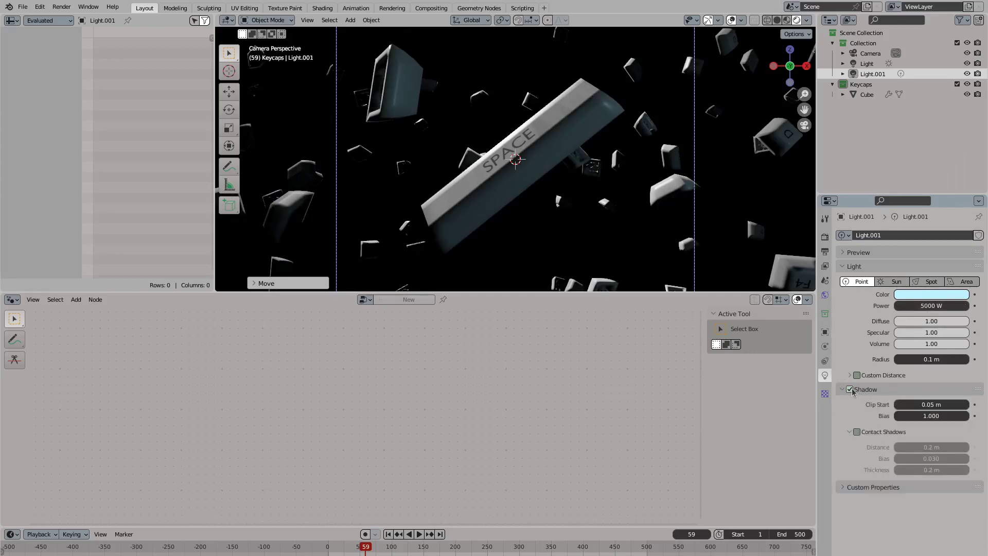
Disable shadows on the blue point light and rename it fill
left_click(849, 390)
scroll(585, 172, "down", 5)
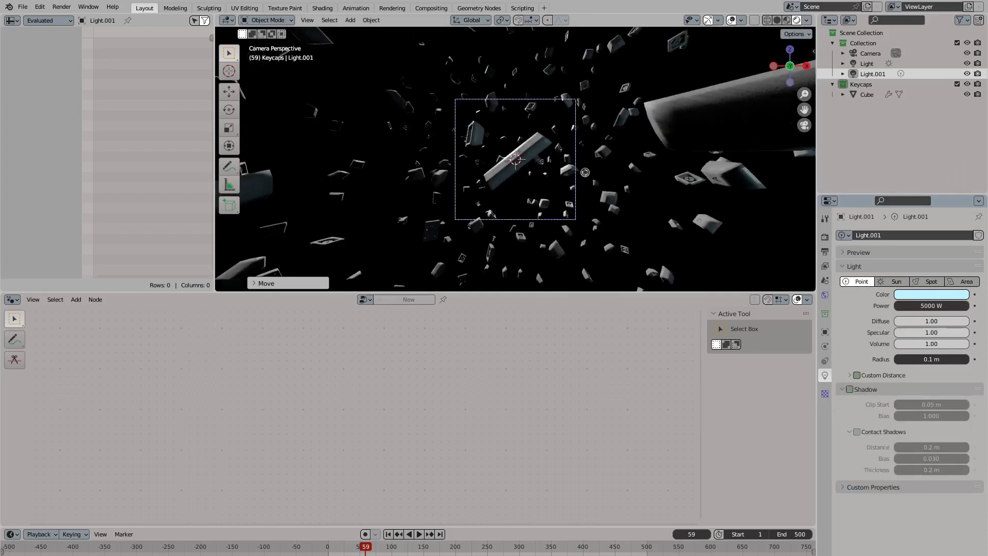
middle_click_drag(659, 259, 638, 242)
double_click(865, 74)
type("fill")
key("Return")
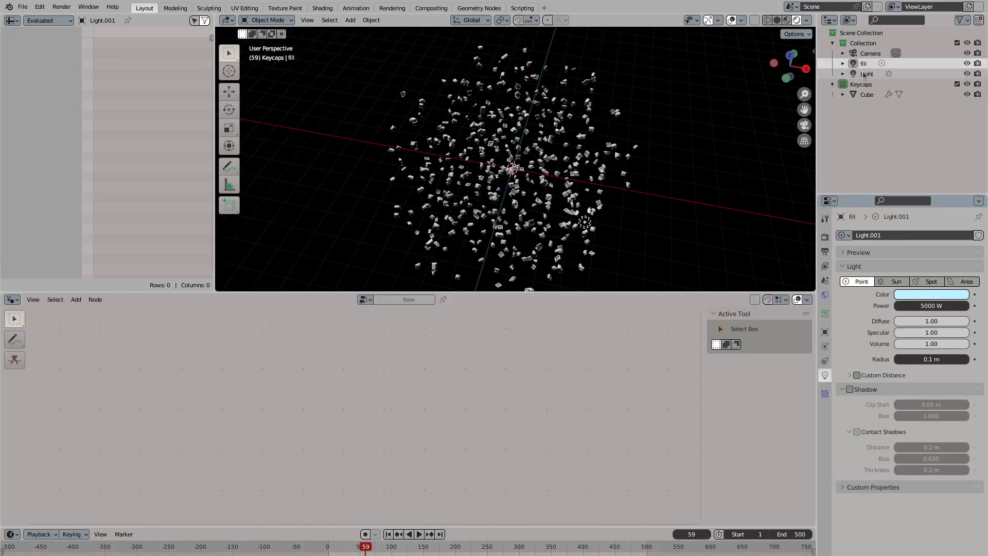
Rename the original Sun light as sun and tint its color pale warm yellow, checking it through the camera
double_click(867, 74)
type("sun")
key("Return")
key("KP_0")
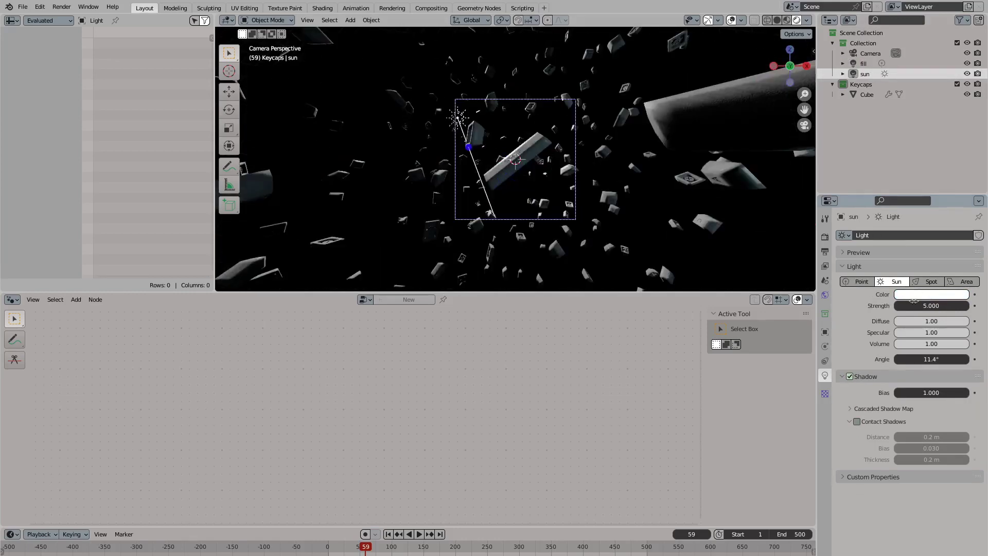
left_click(931, 294)
left_click_drag(913, 196, 915, 191)
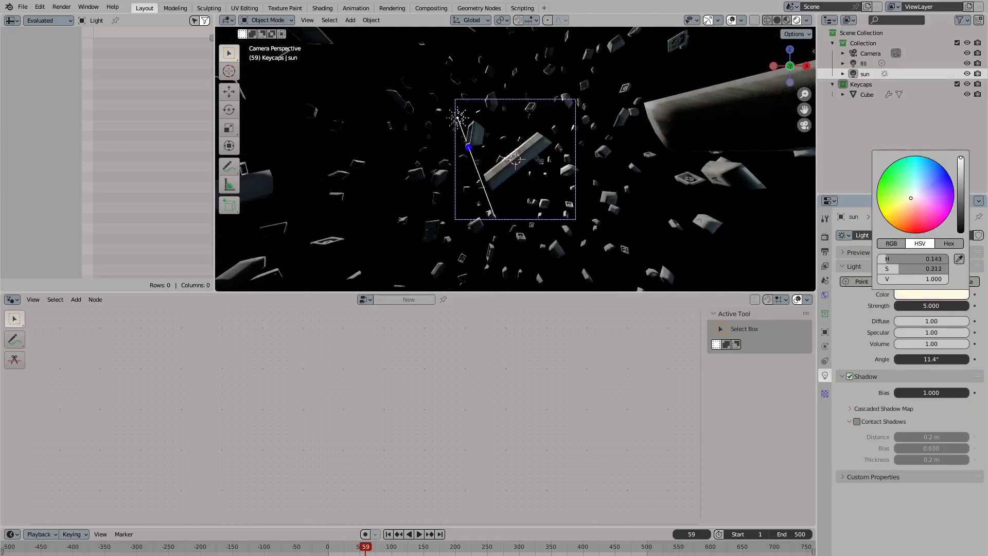
scroll(515, 159, "up", 6)
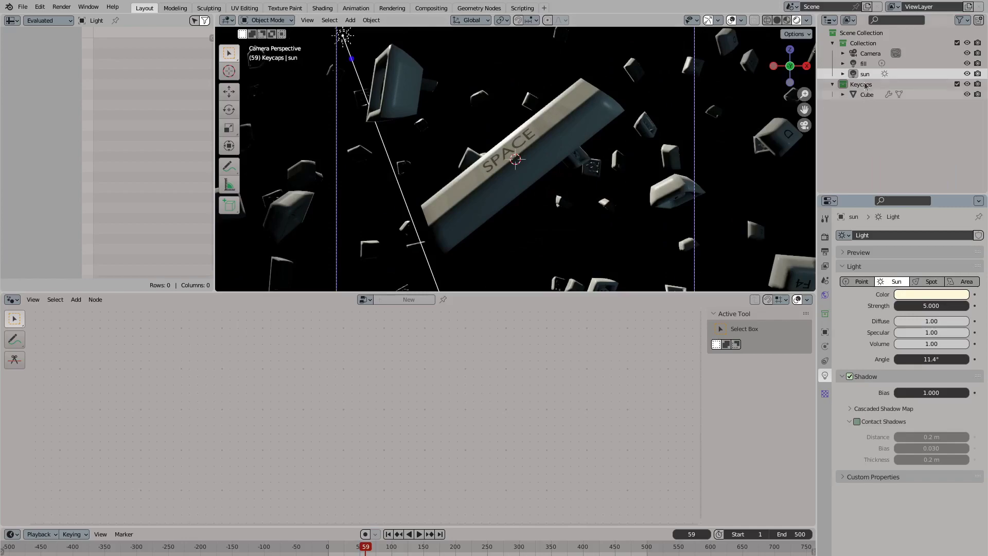
Duplicate the fill light, place the copy and rename it rim, returning to the camera view
left_click(864, 64)
middle_click_drag(514, 154, 577, 120)
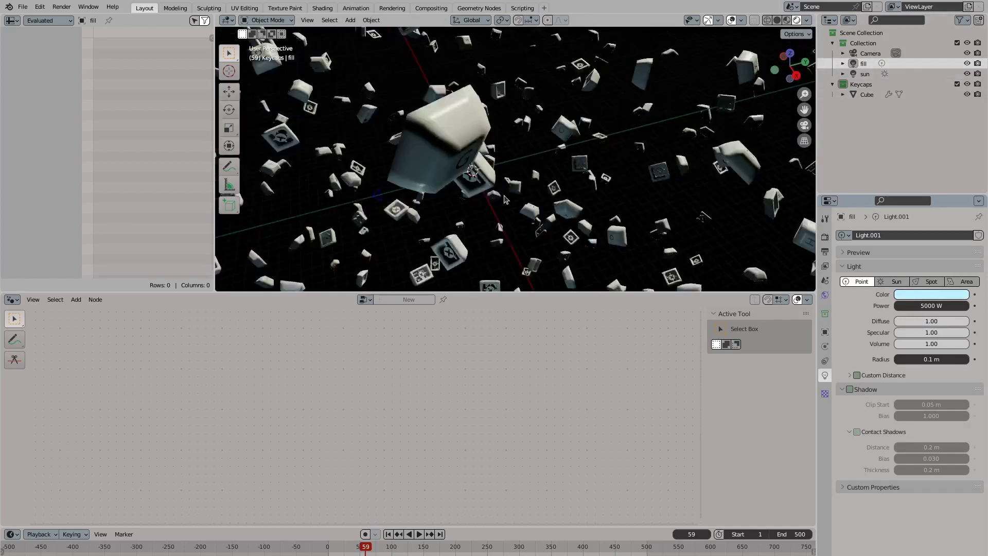
scroll(576, 120, "down", 5)
key("shift+d")
left_click(577, 120)
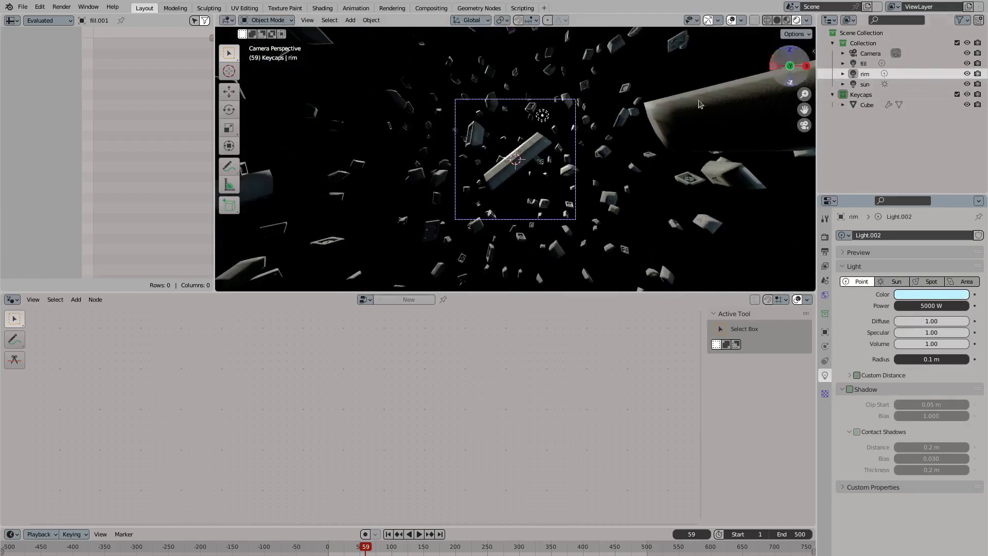
key("KP_0")
left_click_drag(867, 104, 870, 72)
left_click(865, 74)
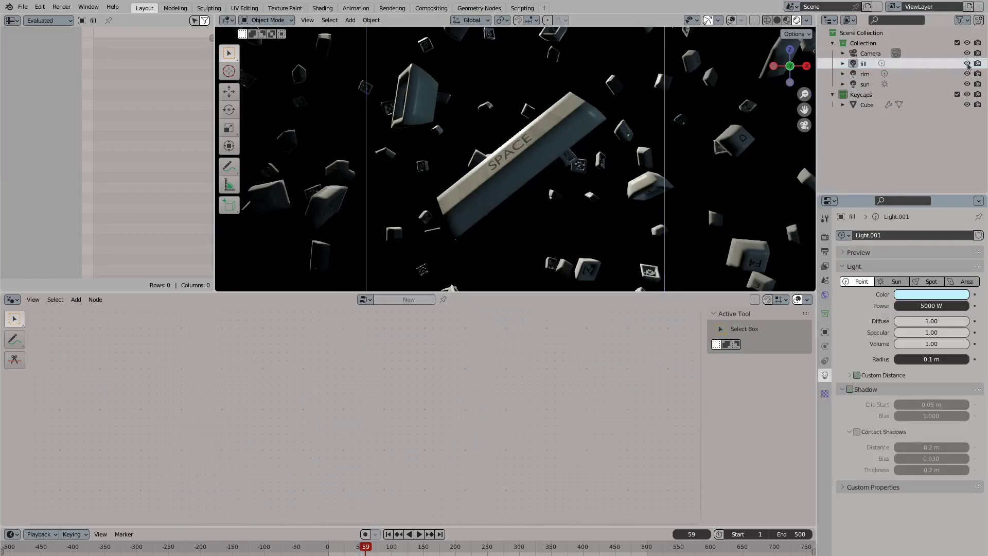
Hide the fill and sun lights in the viewport and tint the rim light's color a paler cyan
left_click(967, 63)
left_click(967, 84)
left_click(929, 294)
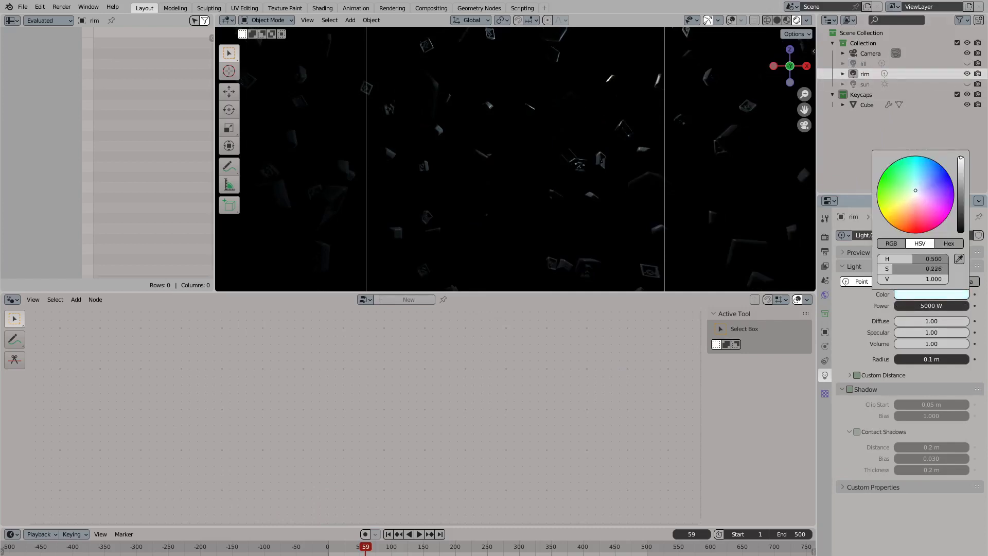
Move the rim light up and to the left in the camera view and set its power to 15000 W after trying 50000 and 25000 W
key("g")
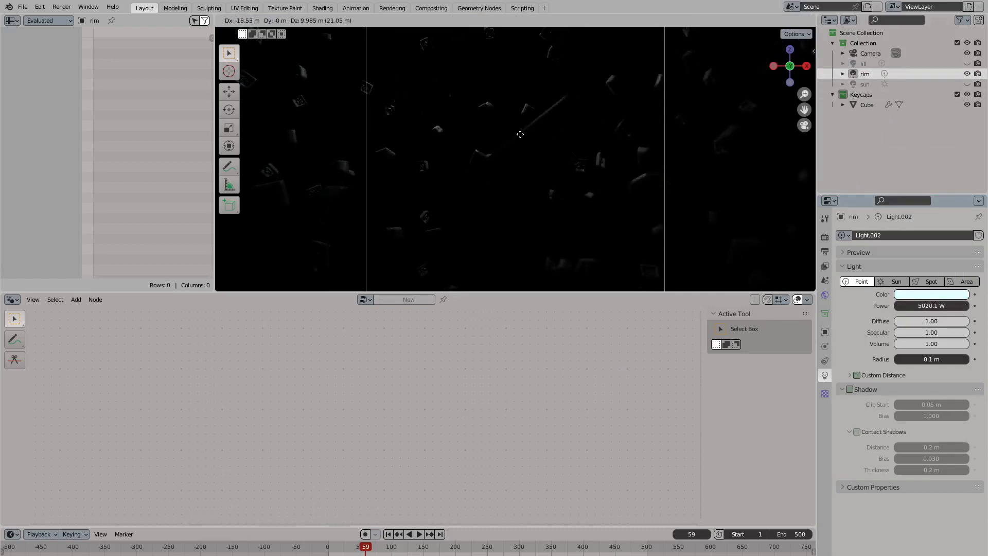
left_click(521, 132)
left_click(922, 303)
type("50000")
key("Return")
left_click(921, 305)
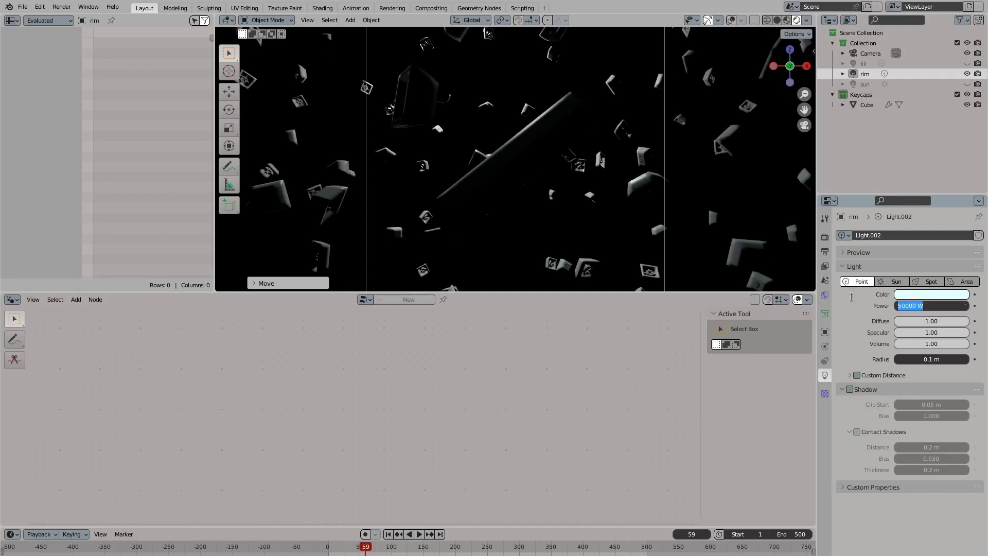
type("25000")
key("Return")
left_click(921, 305)
type("15000")
key("Return")
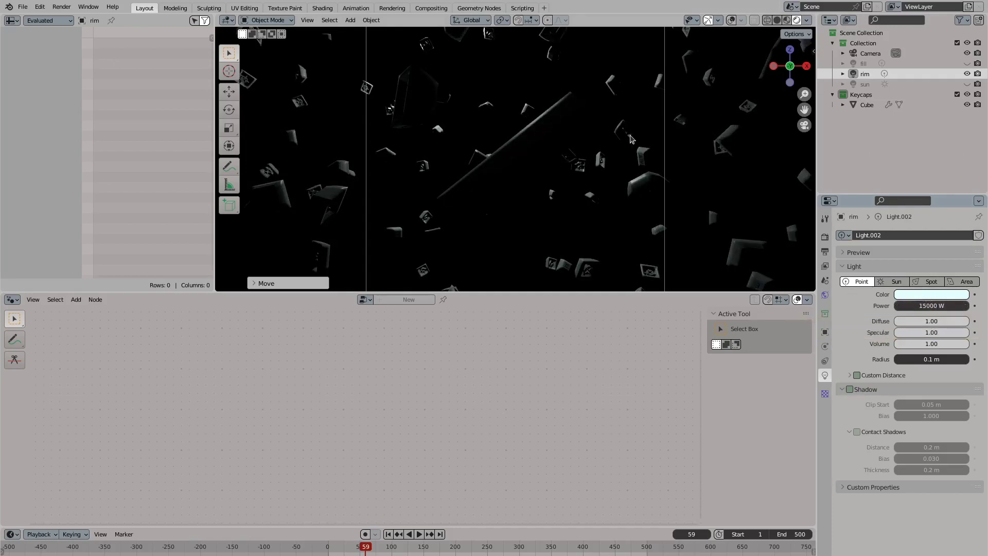
Reposition the rim light, check it through the camera and show the sun and fill lights again
key("g")
middle_click_drag(608, 168, 628, 173)
scroll(637, 179, "down", 5)
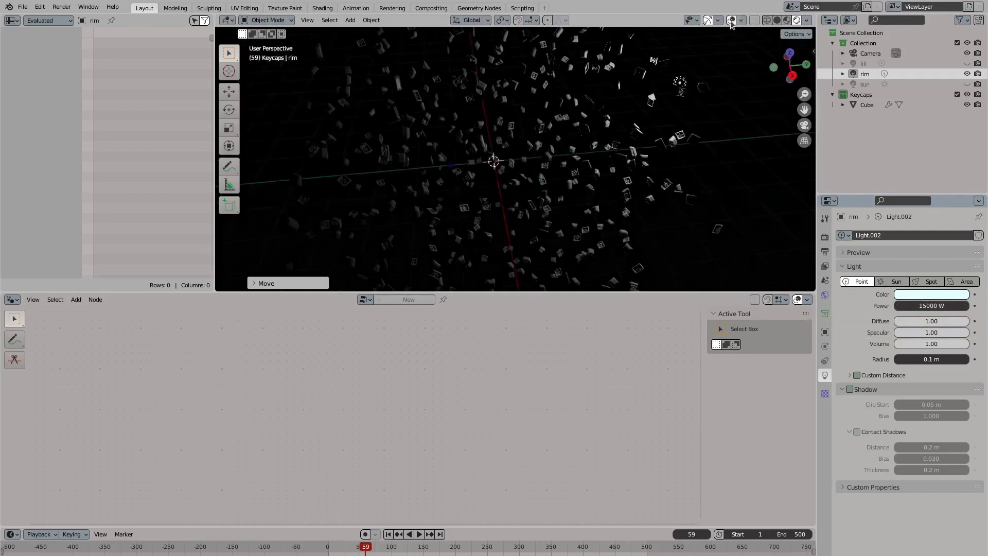
left_click(637, 179)
key("KP_0")
left_click(967, 84)
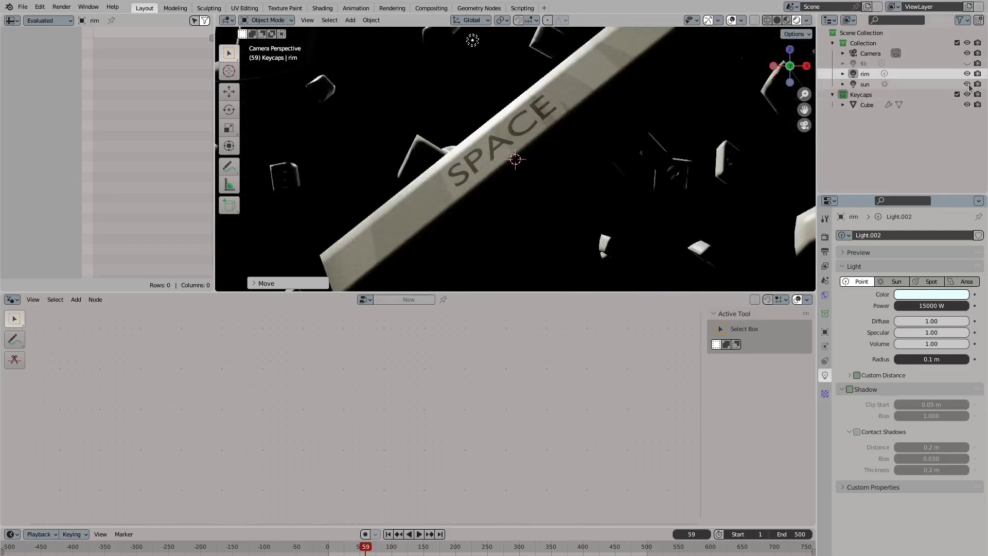
left_click(967, 63)
Enable Bloom, Screen Space Reflections and Motion Blur in the Eevee render settings
left_click(824, 237)
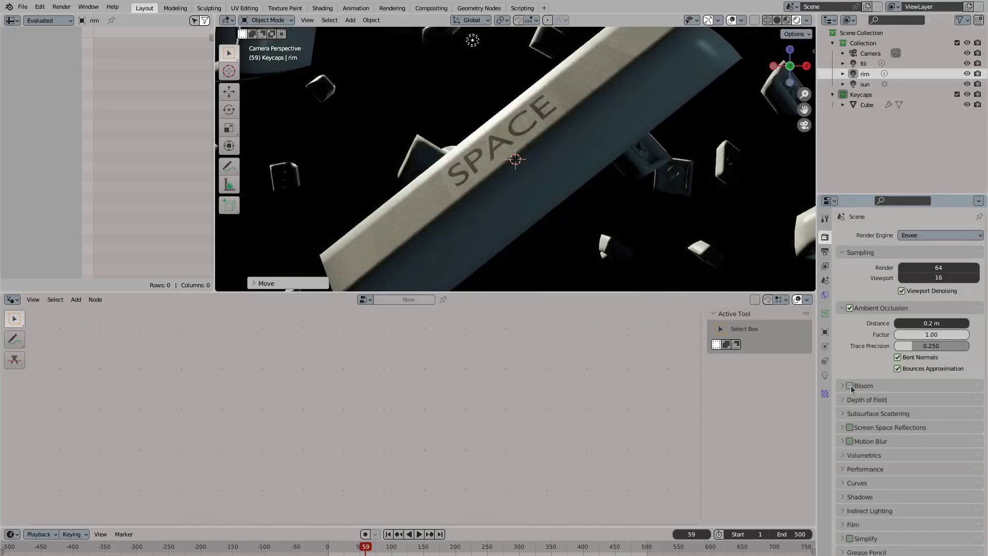
left_click(850, 428)
left_click(870, 441)
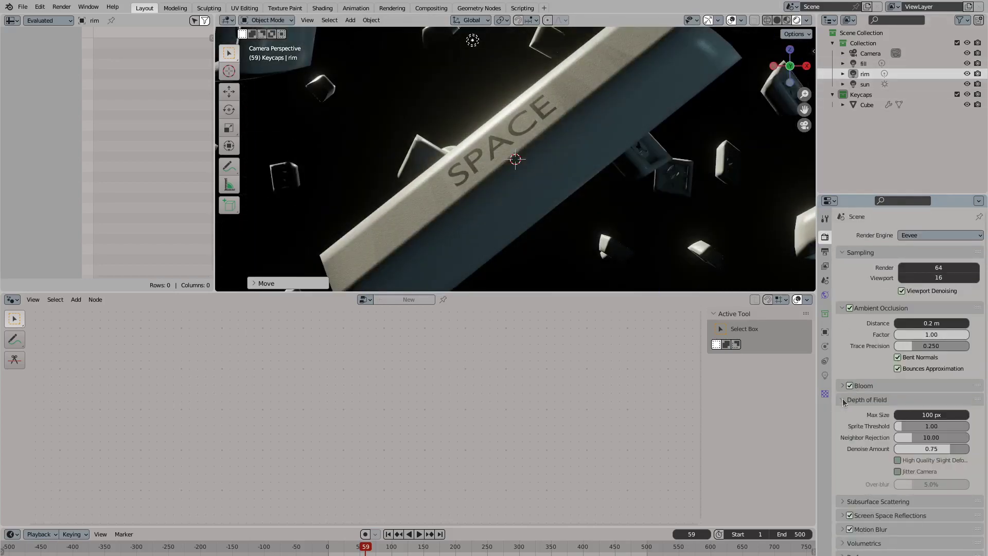
left_click(869, 441)
scroll(595, 195, "down", 5)
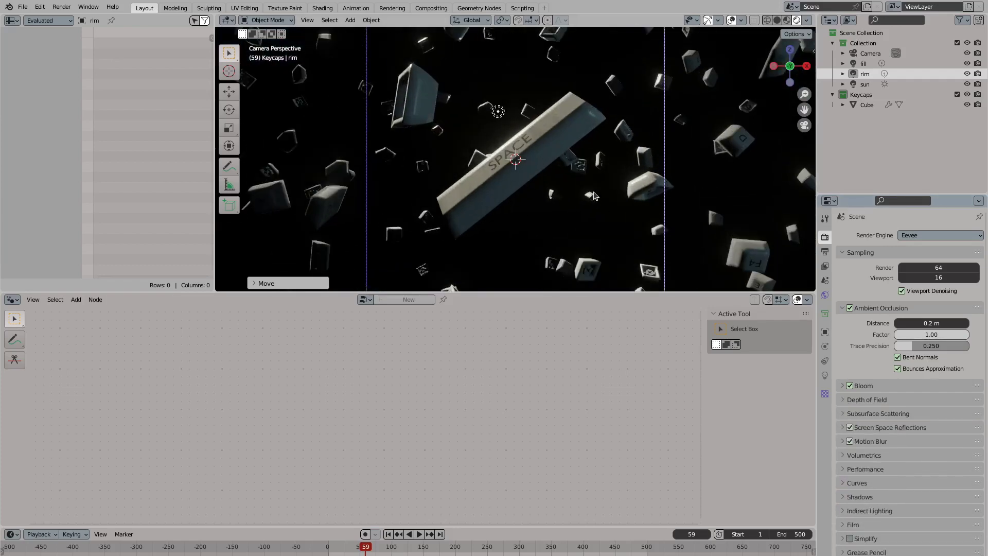
scroll(590, 188, "down", 3)
Enable Depth of Field on the camera and focus it on the Cube object
left_click(864, 64)
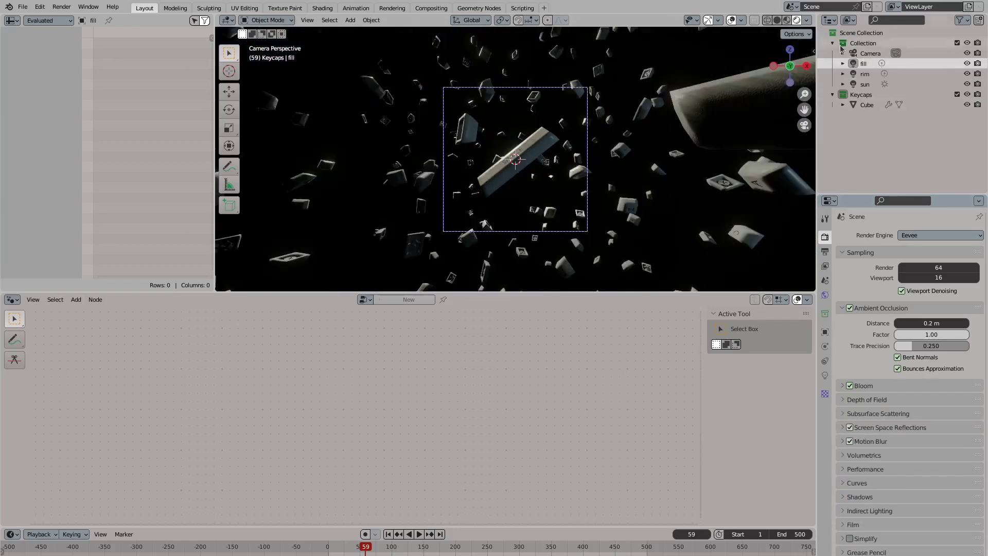
left_click(870, 53)
left_click(854, 402)
left_click(825, 375)
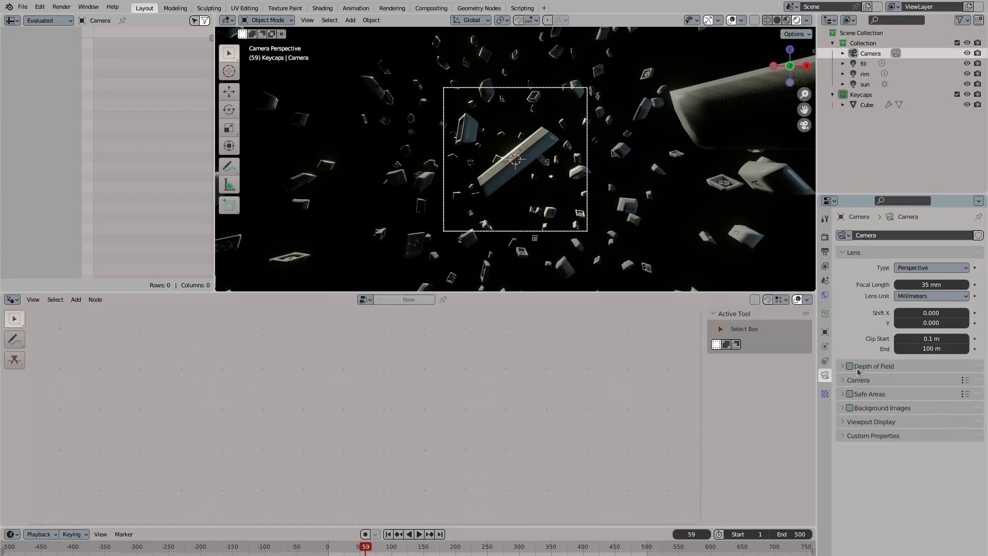
left_click(874, 366)
left_click(964, 382)
left_click(867, 104)
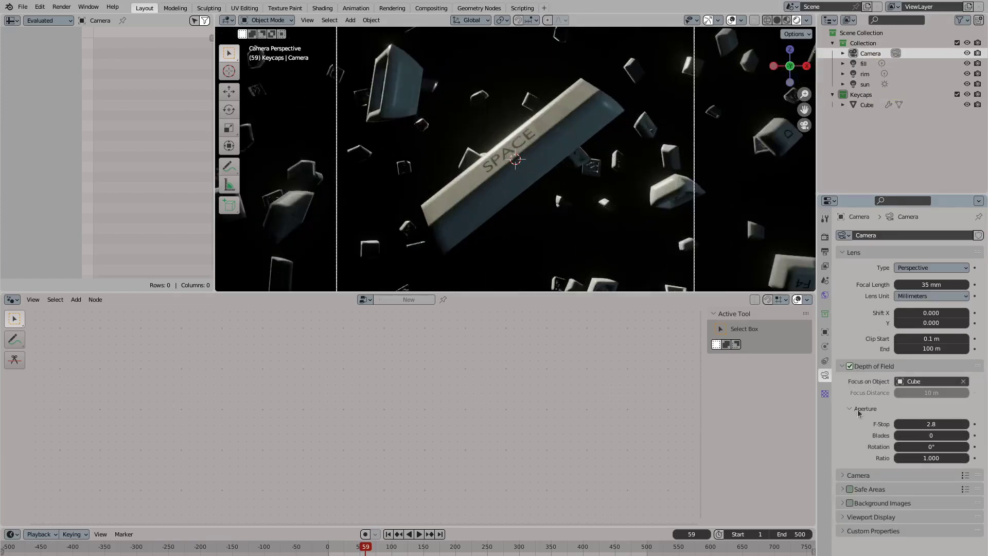
Set the camera's F-Stop to 1.4 and play the animation briefly to check the blur
left_click(932, 424)
type("1.4")
key("Return")
scroll(575, 201, "up", 3)
scroll(574, 201, "down", 4)
left_click(419, 534)
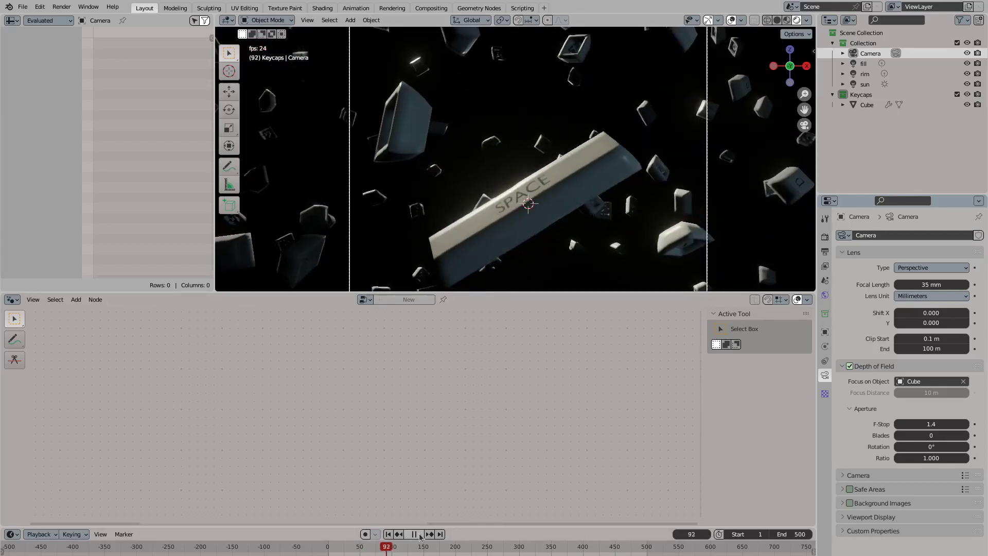
left_click(419, 535)
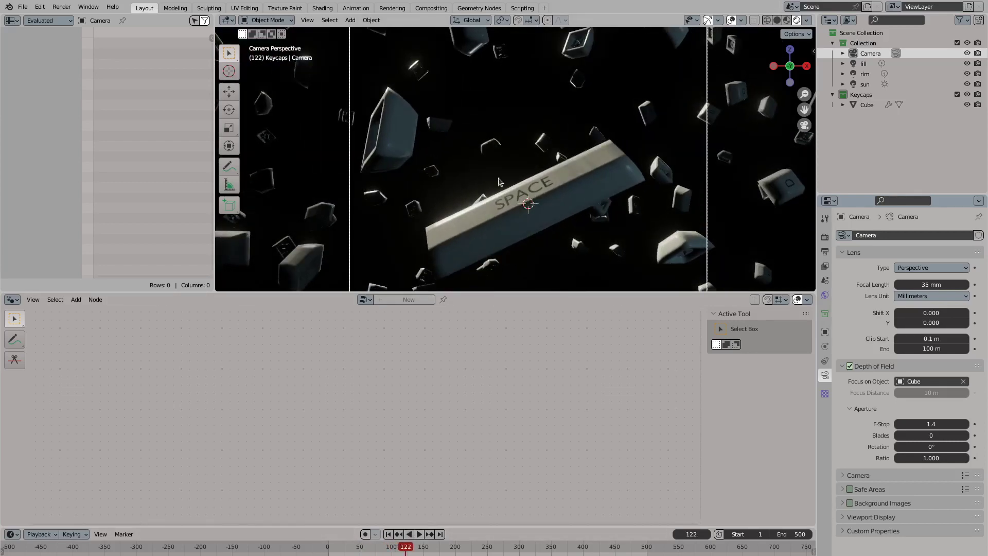
Hide the keycaps object and display the World's shader nodes in the Shader Editor
left_click(497, 135)
left_click(11, 299)
left_click(84, 397)
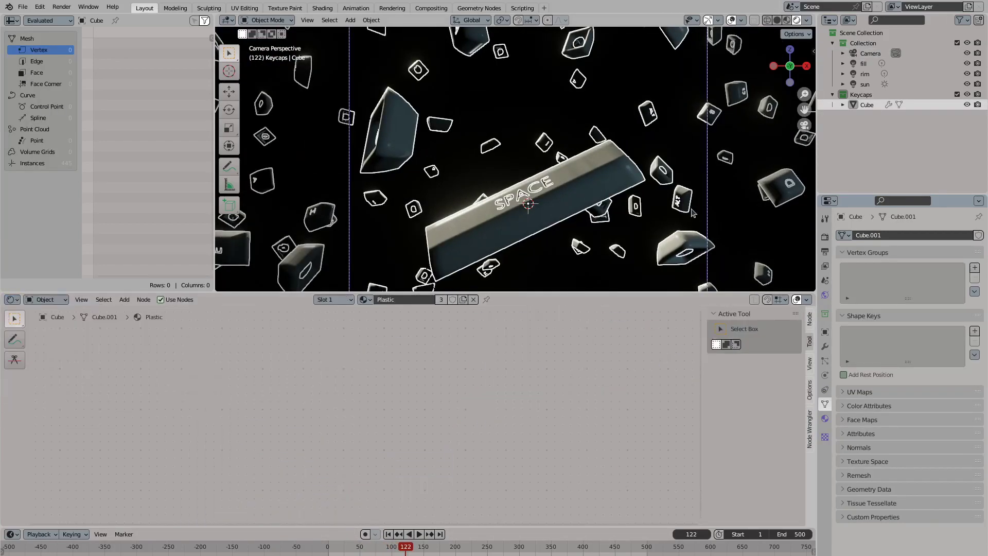
key("h")
left_click(825, 294)
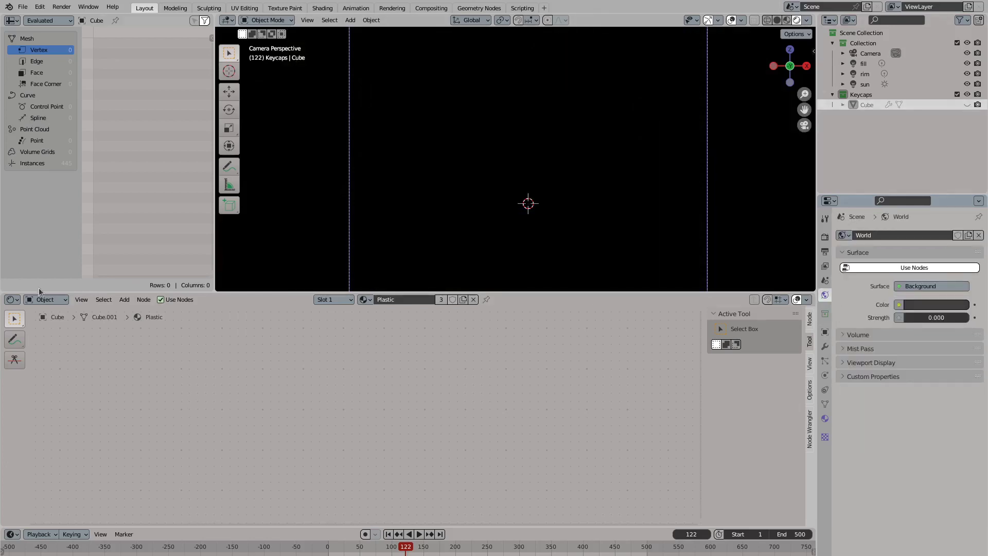
left_click(11, 299)
left_click(46, 299)
left_click(45, 322)
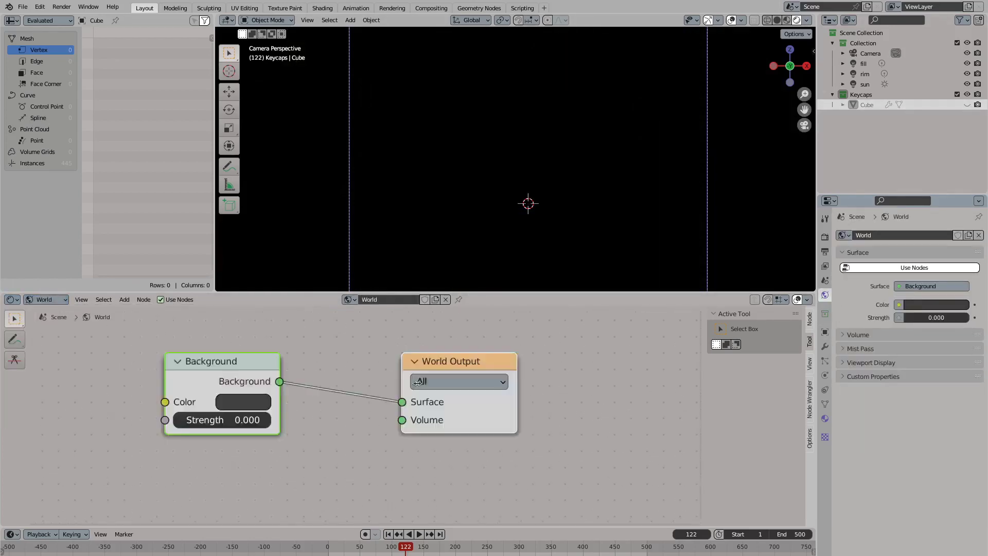
Add a Voronoi Texture to the World nodes and preview its Distance output as the background surface
scroll(418, 381, "down", 3)
key("shift+a")
type("voron")
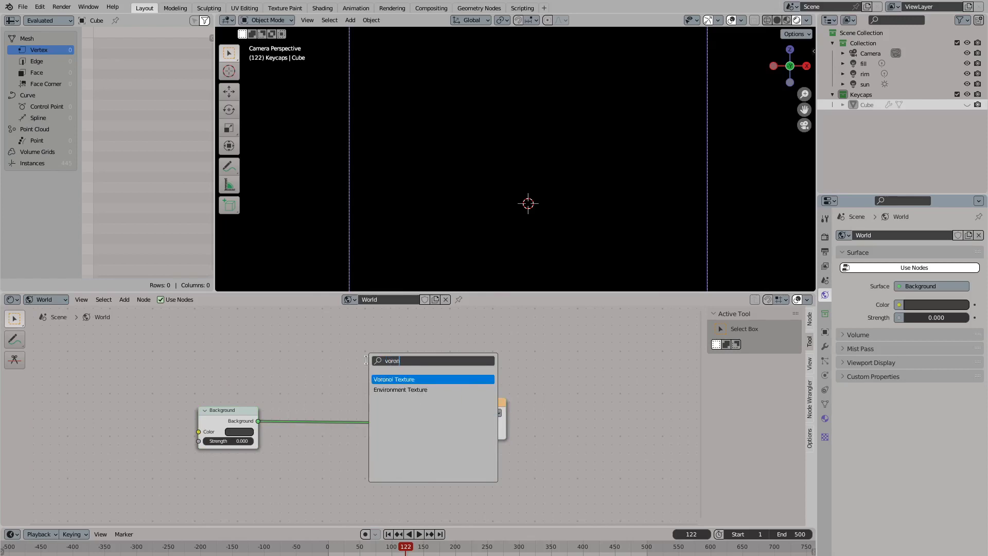
key("Return")
left_click(325, 432)
scroll(327, 428, "up", 2)
left_click(319, 428, "ctrl+shift")
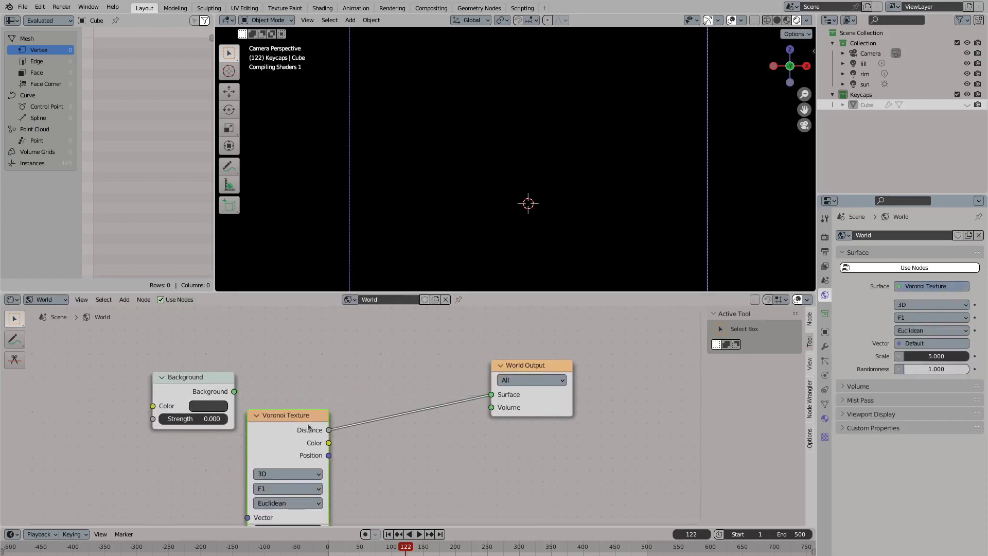
Add a Texture Coordinate node and connect its Generated output to the Voronoi Texture's Vector input
left_click_drag(308, 426, 358, 396)
key("shift+a")
type("texture")
key("Return")
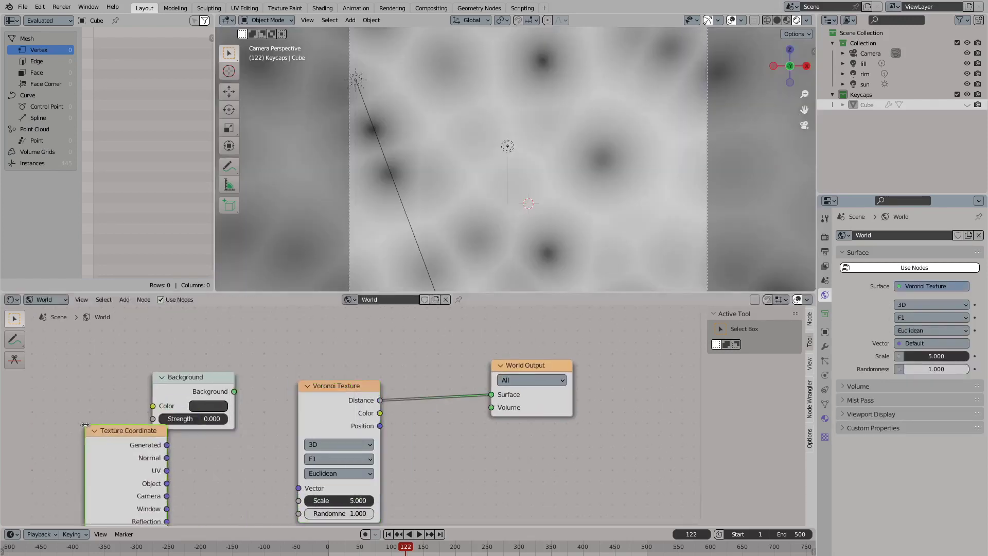
left_click(85, 424)
left_click_drag(167, 444, 298, 488)
middle_click_drag(411, 206, 349, 425)
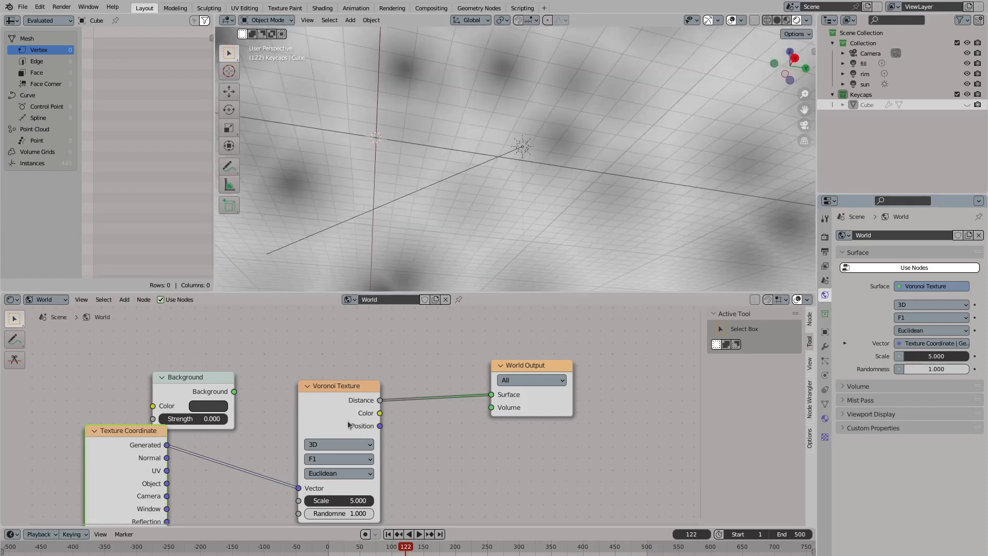
Set the Voronoi Texture's scale to 50 and view the background through the camera
double_click(340, 500)
type("50")
key("Return")
key("KP_0")
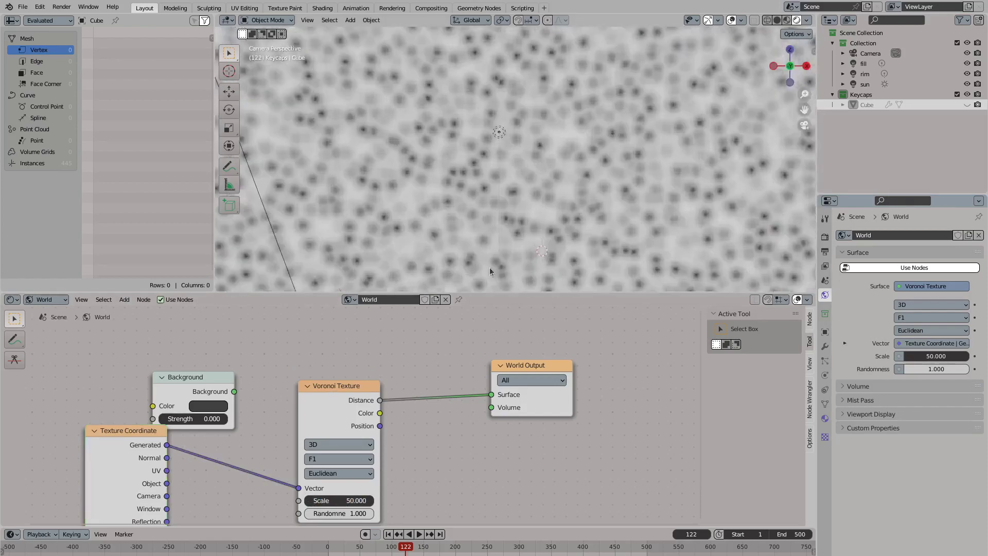
Add a ColorRamp before the World Output and connect the Voronoi Distance to its Fac input
key("shift+a")
type("ramp")
key("Return")
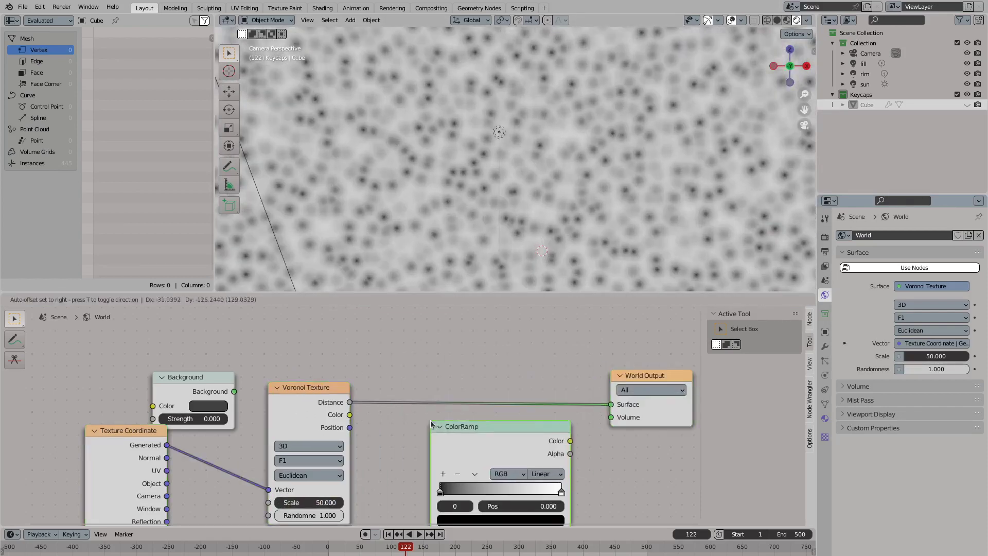
left_click(430, 423)
key("Home")
key("g")
left_click(377, 414)
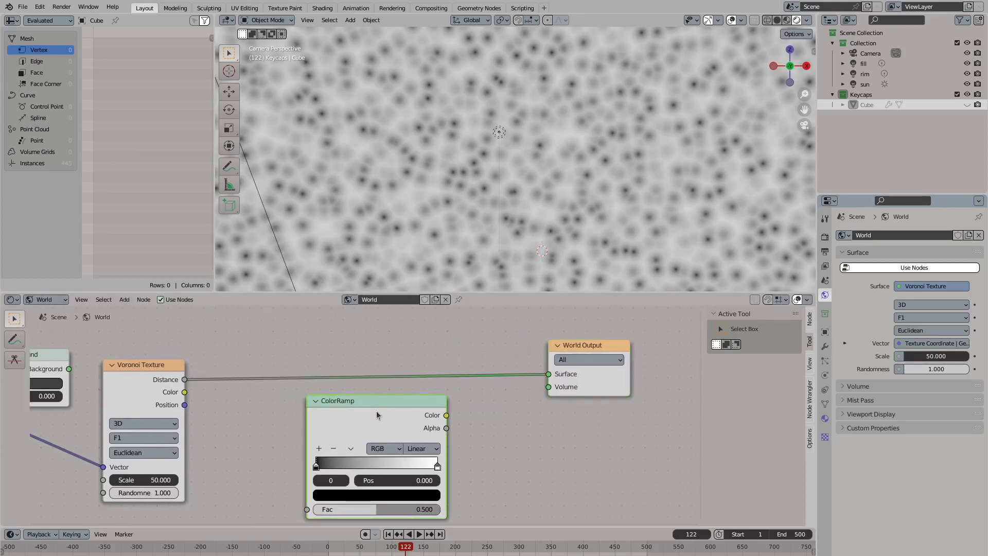
left_click_drag(185, 380, 307, 509)
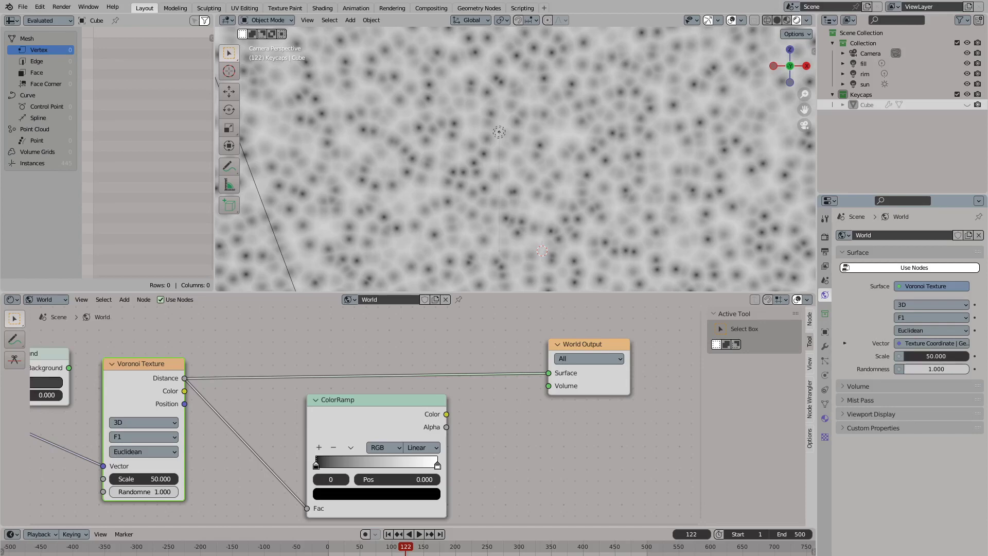
Undo the Voronoi background experiment and the hiding of the keycaps
key("Home")
key("ctrl+z")
key("ctrl+z")
key("ctrl+z")
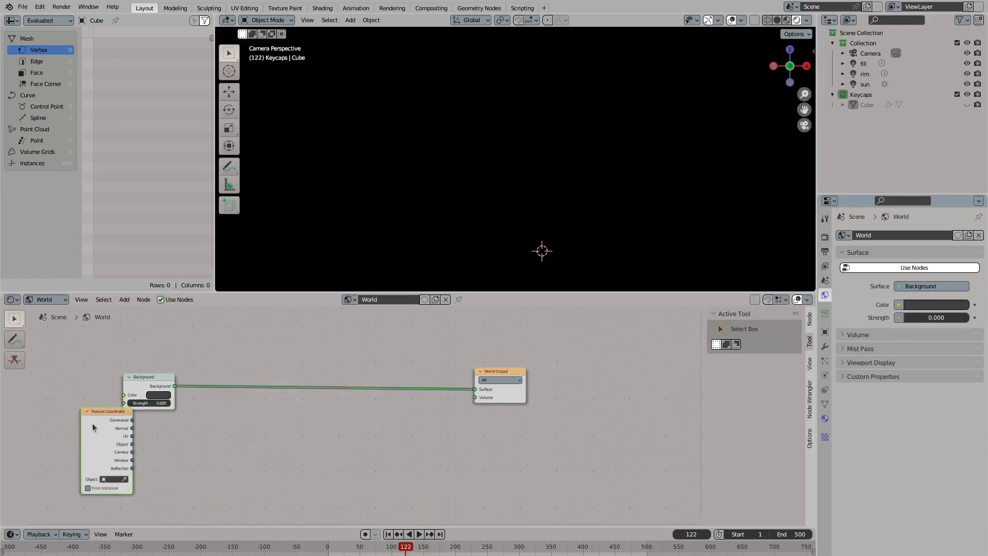
key("ctrl+z")
key("ctrl+z")
key("ctrl+z")
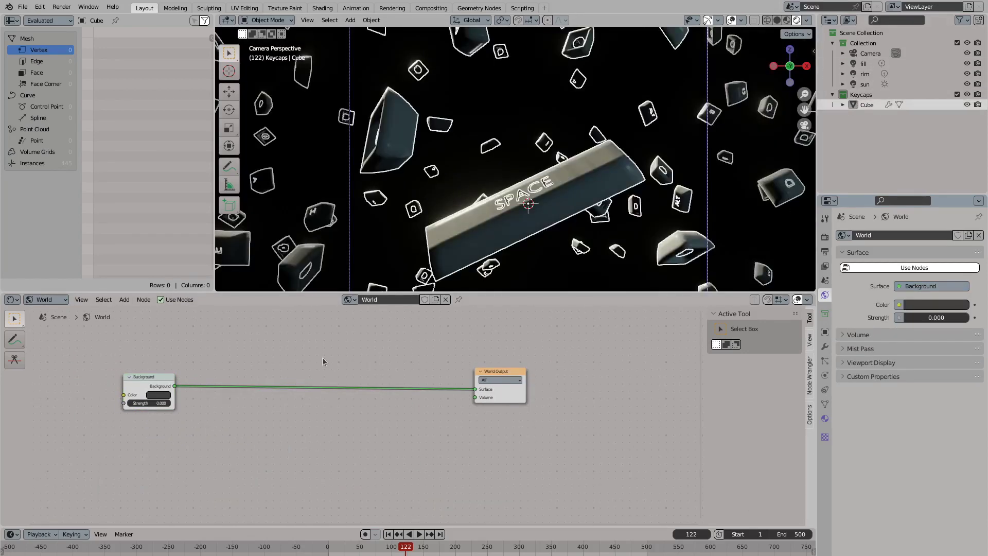
Bring up the keycap Geometry Nodes tree and rename the node group Space Junkyard
key("shift+F3")
double_click(386, 299)
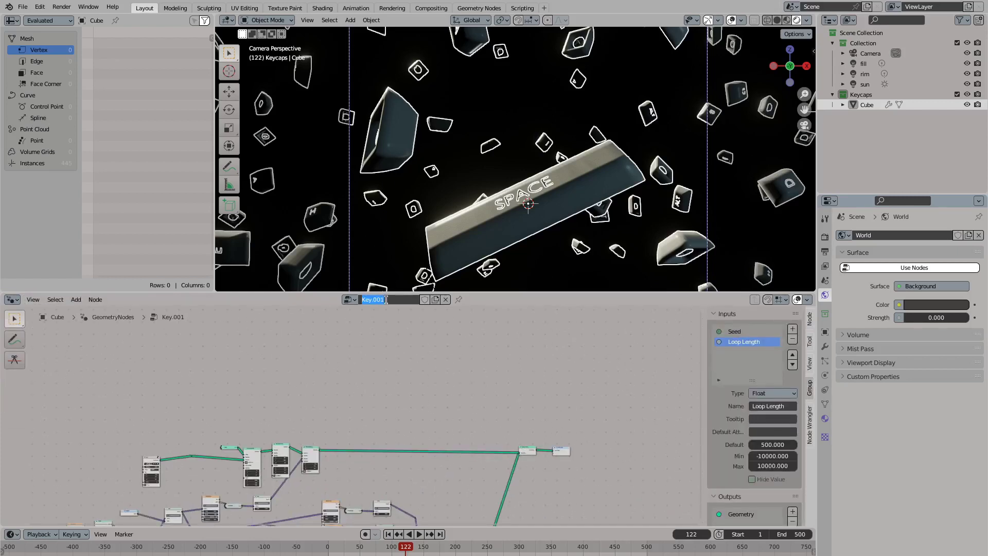
type("Space Junkyard")
key("Return")
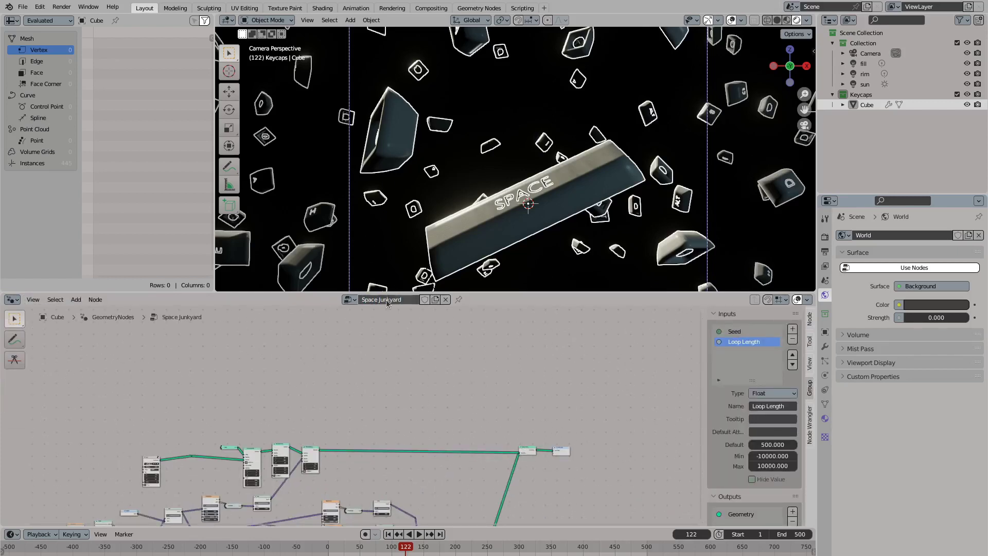
scroll(348, 344, "up", 3)
key("shift+a")
type("dis")
key("BackSpace")
key("BackSpace")
key("BackSpace")
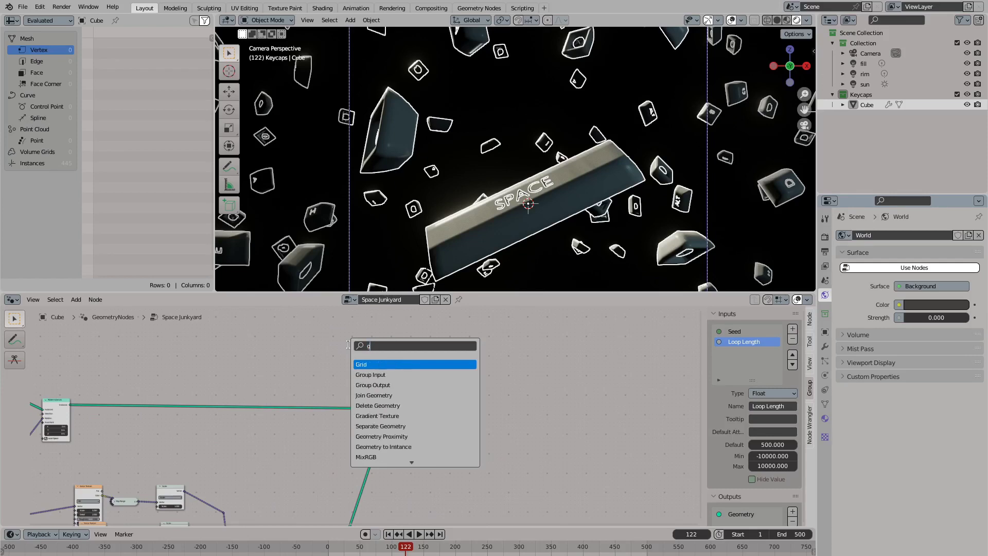
key("Escape")
Add a Curve Circle node, fill it with a Fill Curve node, and feed the filled mesh into the Group Output
key("shift+a")
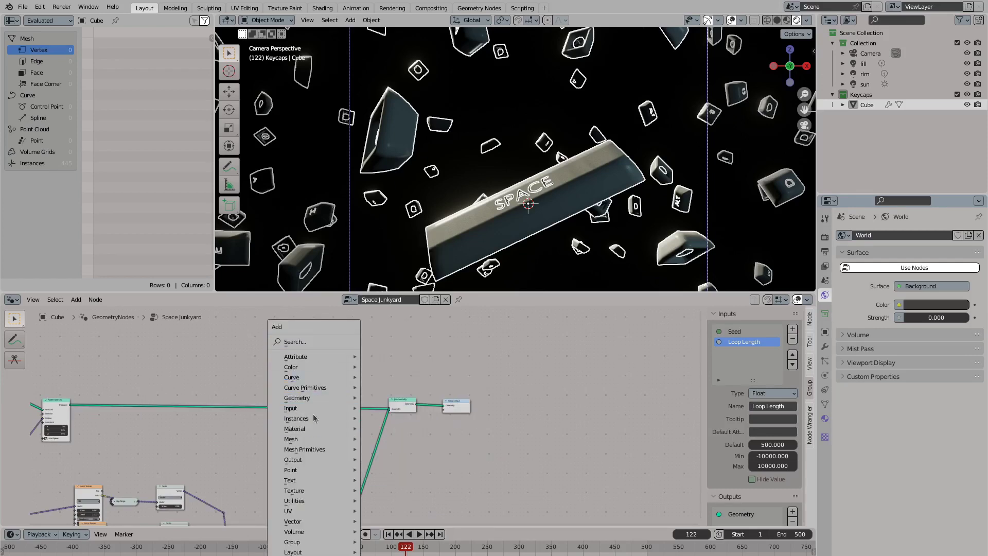
mouse_move(321, 454)
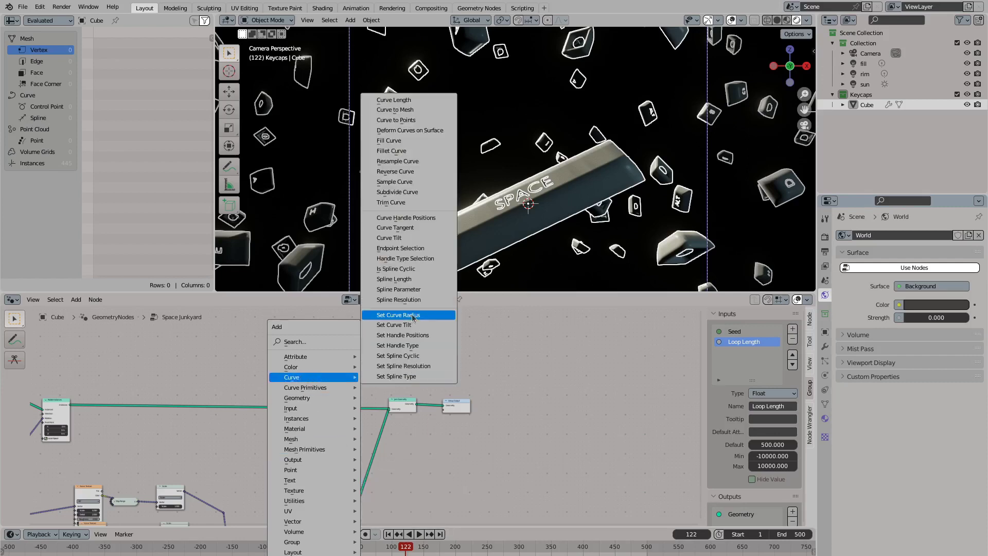
mouse_move(323, 389)
scroll(364, 350, "up", 3)
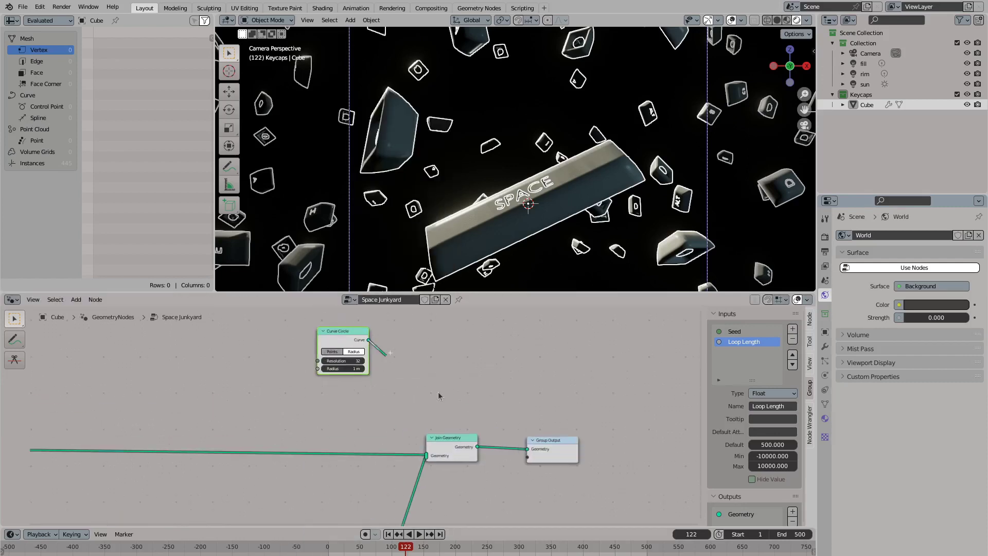
left_click_drag(364, 335, 270, 341)
left_click_drag(296, 350, 398, 354)
type("fill")
key("Return")
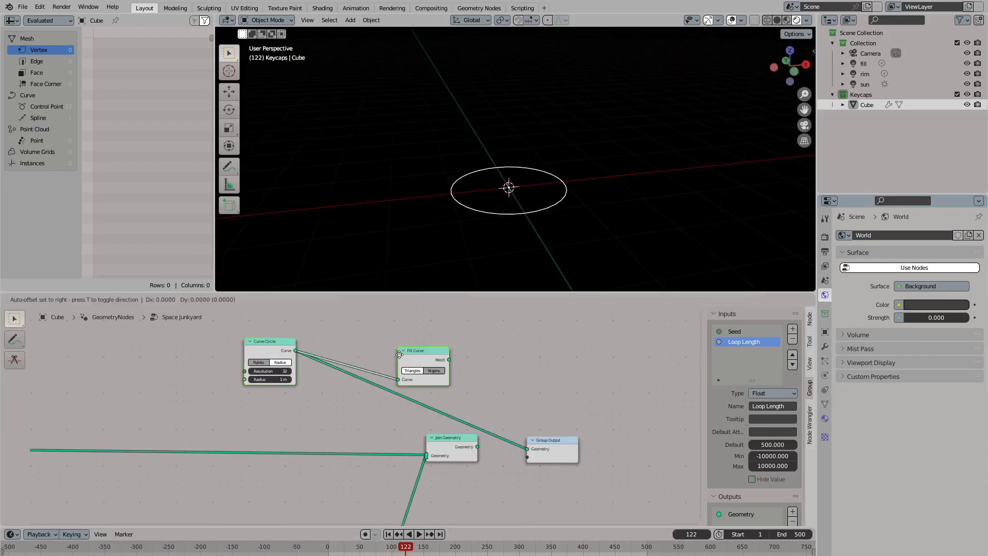
left_click(427, 368)
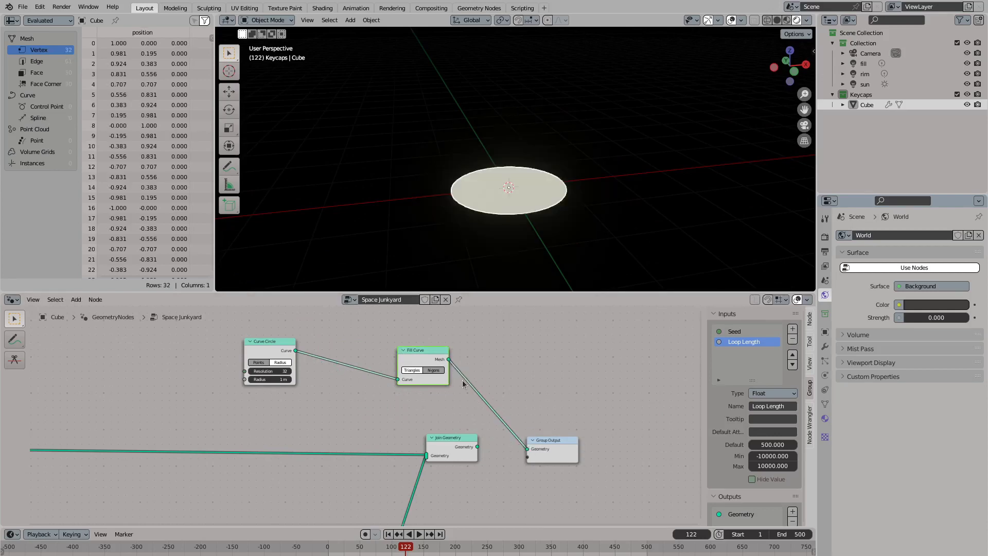
Insert a Set Material node between Fill Curve and the Group Output
left_click_drag(448, 359, 633, 431)
type("set mat")
key("Return")
Create a new material named Stars in a third material slot and assign it in the Set Material node
left_click(825, 418)
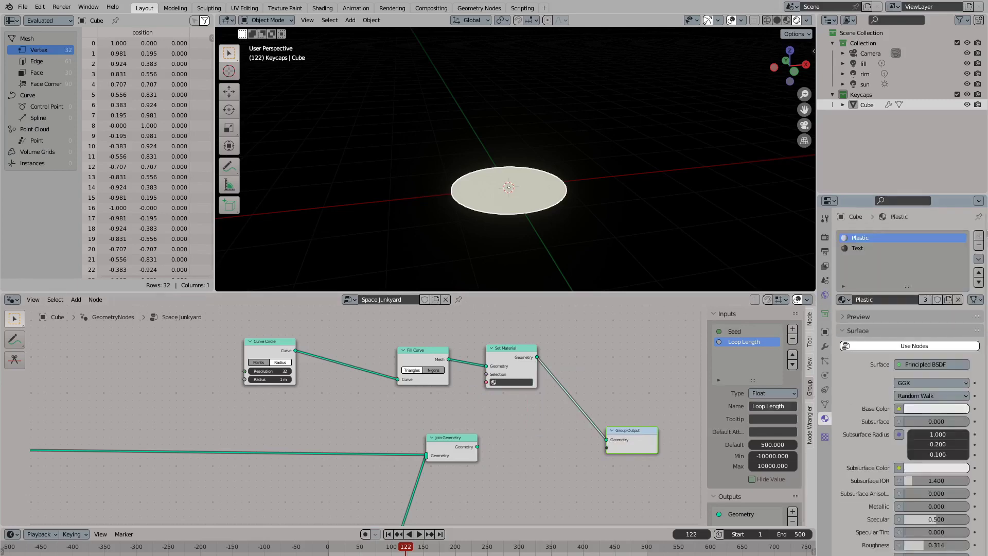
scroll(977, 240, "down", 1)
scroll(976, 240, "up", 1)
left_click(979, 235)
left_click(885, 299)
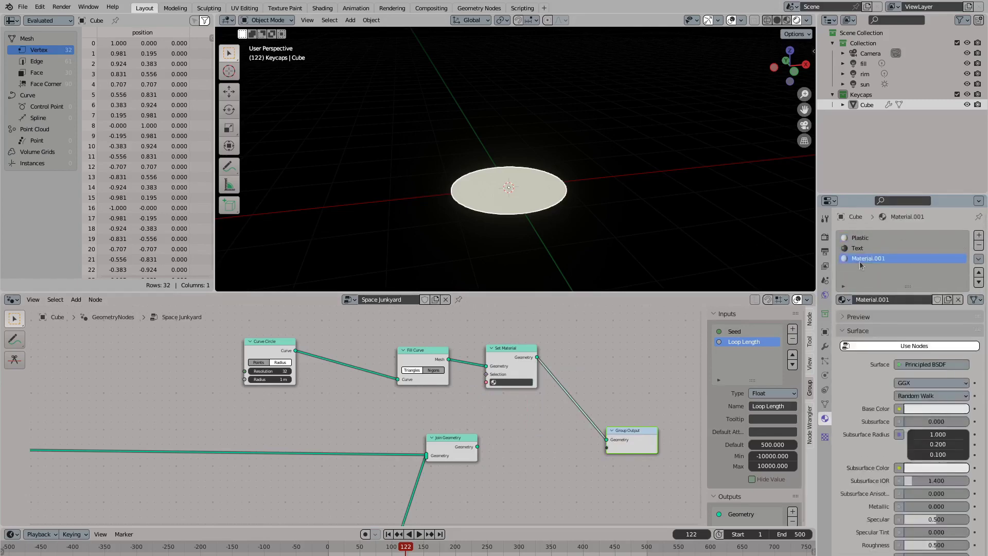
double_click(862, 258)
type("Stars")
key("Return")
left_click(512, 382)
left_click(515, 414)
Change the node area to the Shader Editor in Object mode and frame the Stars material's nodes
left_click(11, 299)
left_click(37, 405)
left_click(12, 299)
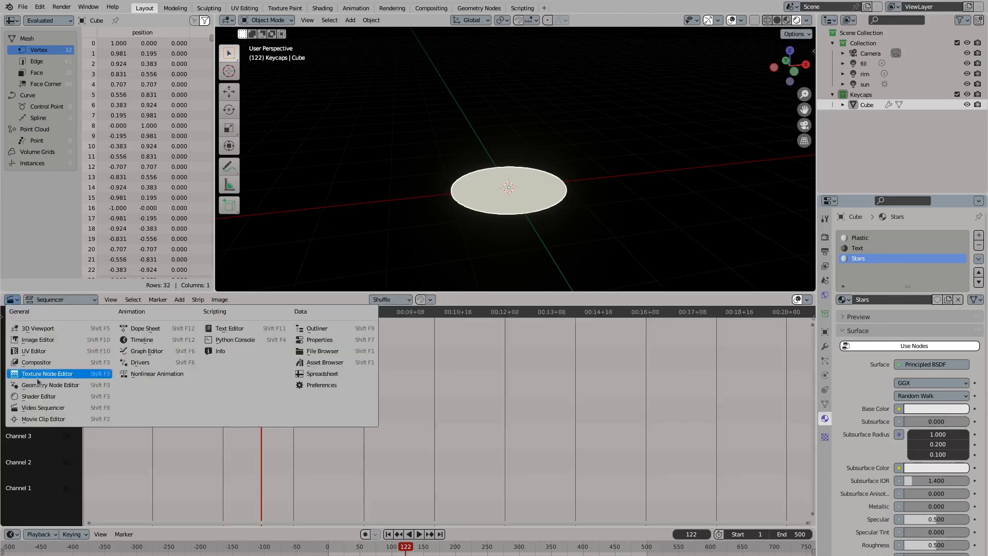
left_click(37, 392)
left_click(348, 299)
left_click(46, 299)
left_click(48, 311)
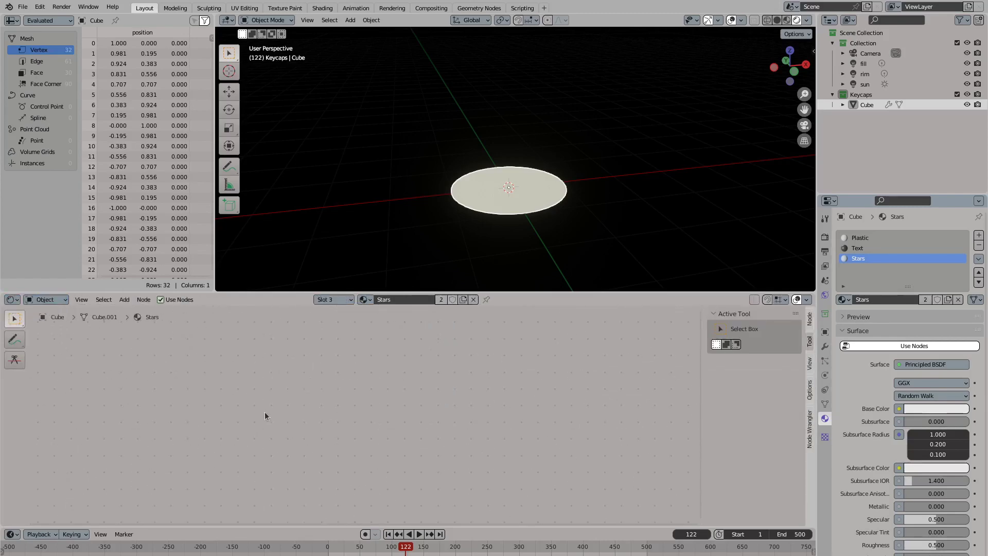
key("Home")
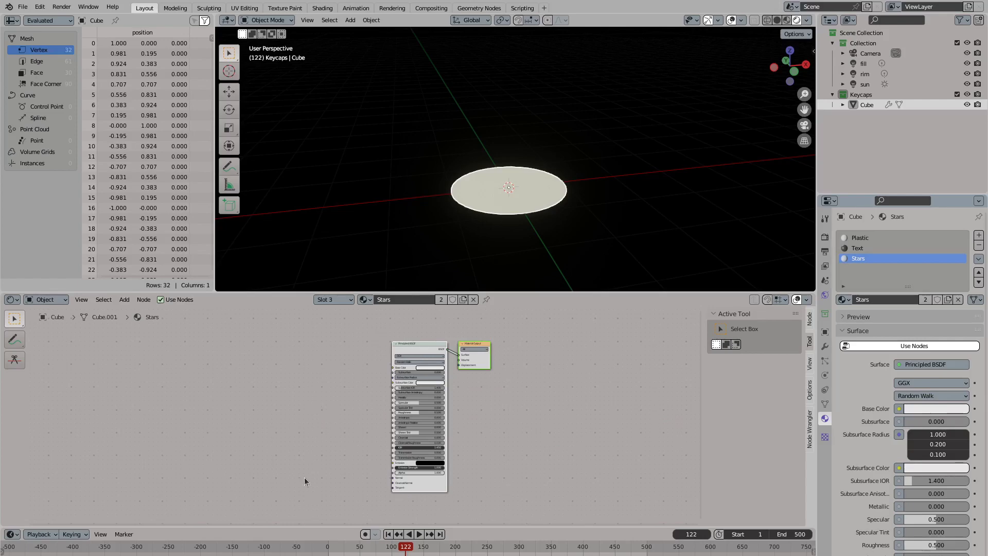
Add a Texture Coordinate node beside the Principled BSDF in the Stars material
key("shift+a")
type("texture coord")
key("Return")
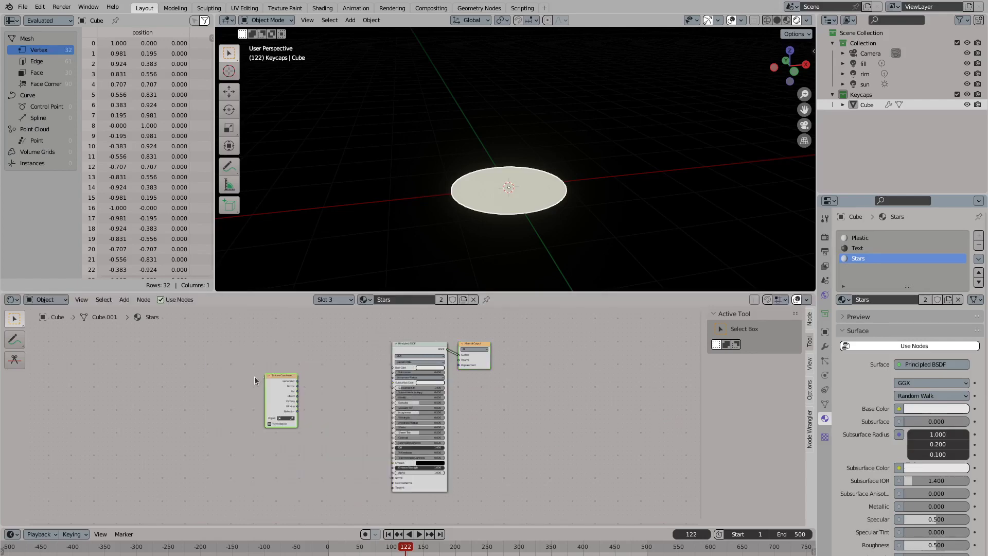
scroll(254, 376, "up", 2)
left_click(185, 375)
Connect a Gradient Texture node to the Texture Coordinate's Generated output and set its type to Spherical
left_click_drag(206, 388, 266, 387)
type("grad")
key("Return")
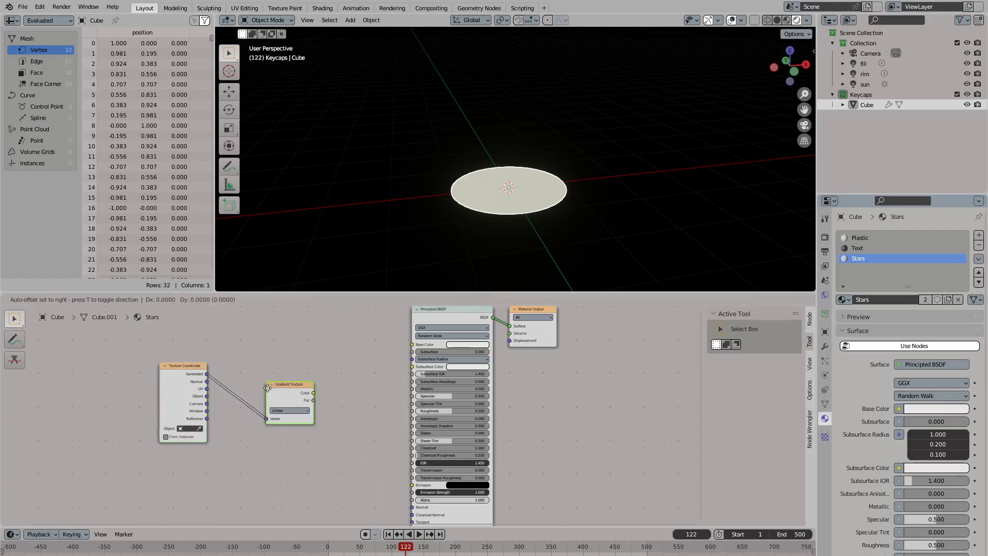
left_click(273, 400)
left_click(273, 400)
left_click(268, 438)
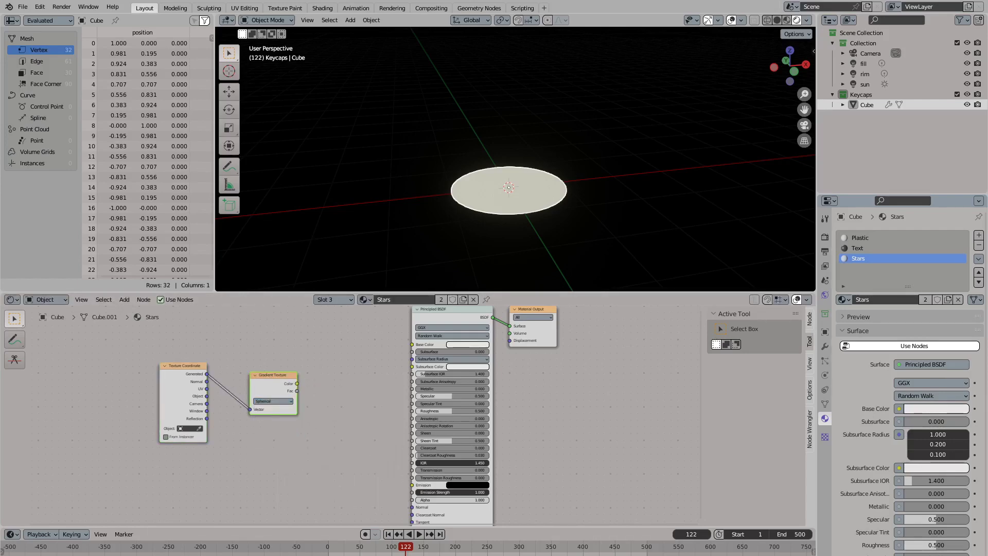
Preview the Gradient Texture on the disc and connect the Texture Coordinate's Object output to its Vector input instead
left_click(389, 360, "ctrl+shift")
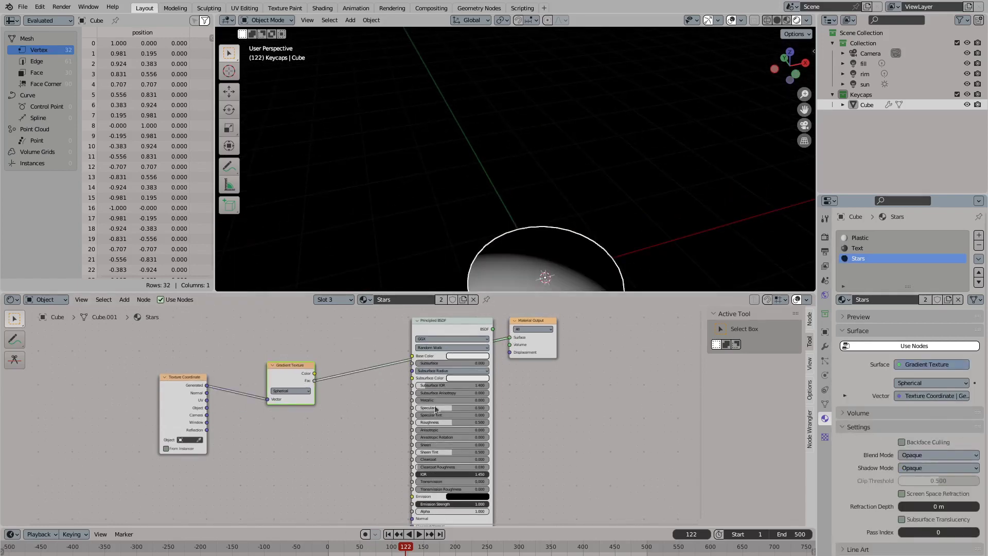
left_click_drag(207, 407, 266, 399)
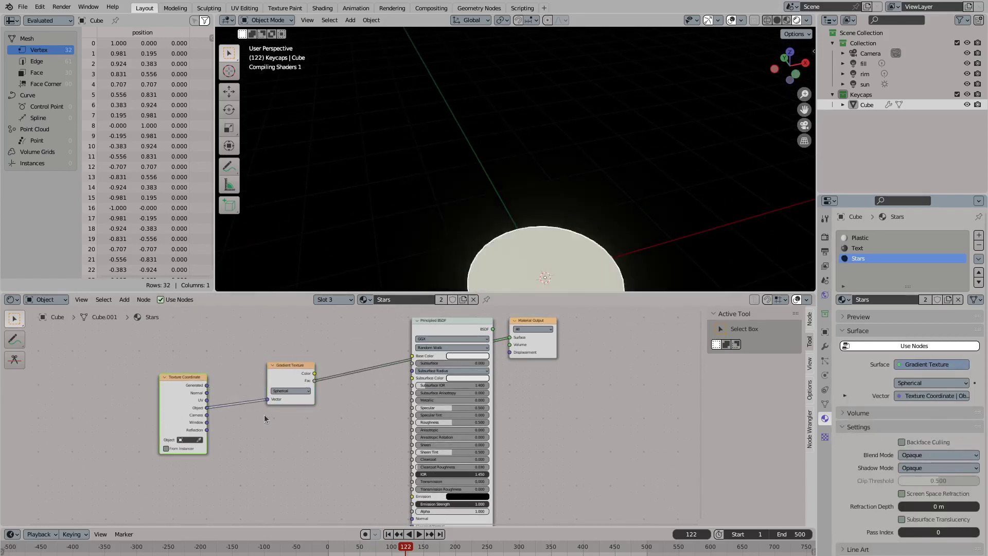
left_click_drag(183, 377, 118, 367)
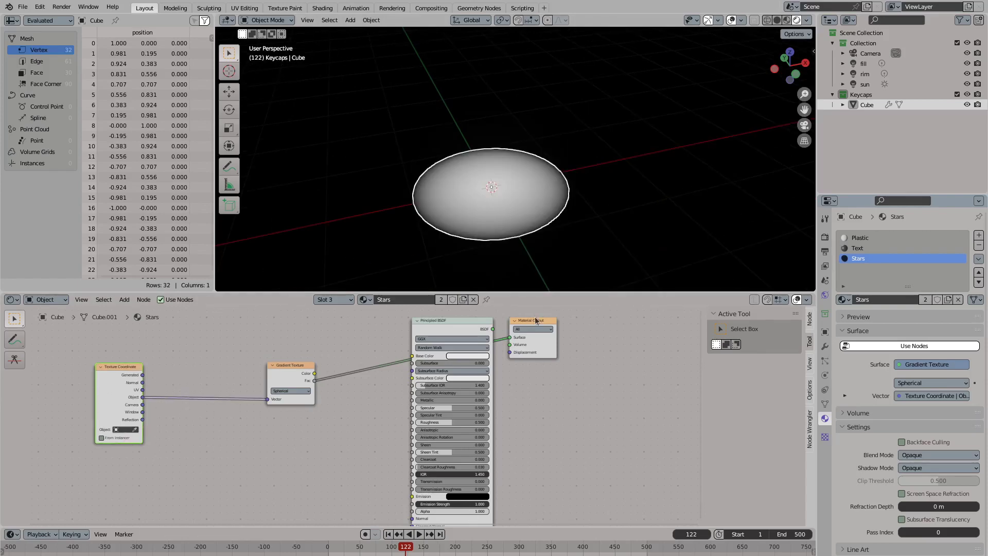
key("shift+a")
type("ran")
key("Escape")
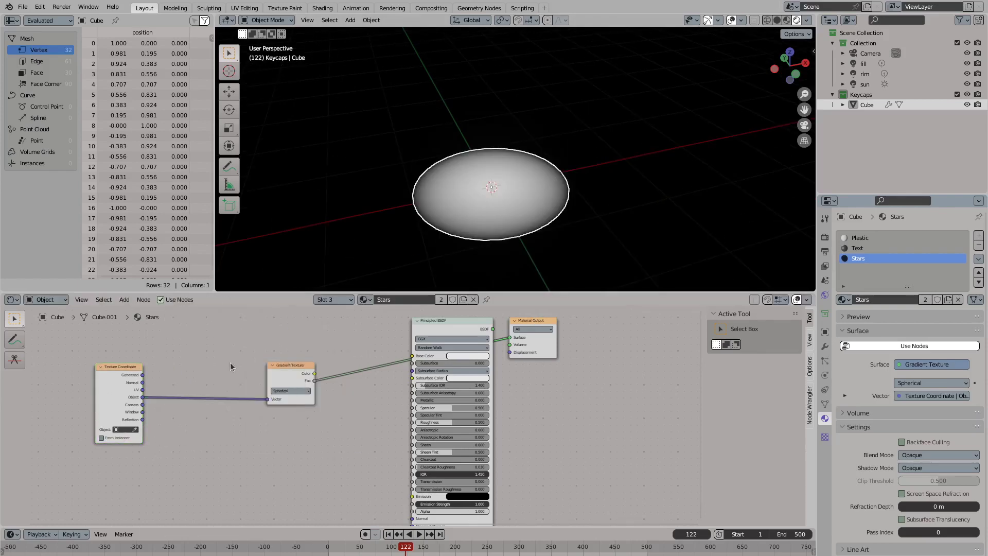
Add an Object Info node above the Texture Coordinate node
scroll(242, 371, "up", 4, "shift")
key("shift+a")
type("object info")
key("Return")
key("Escape")
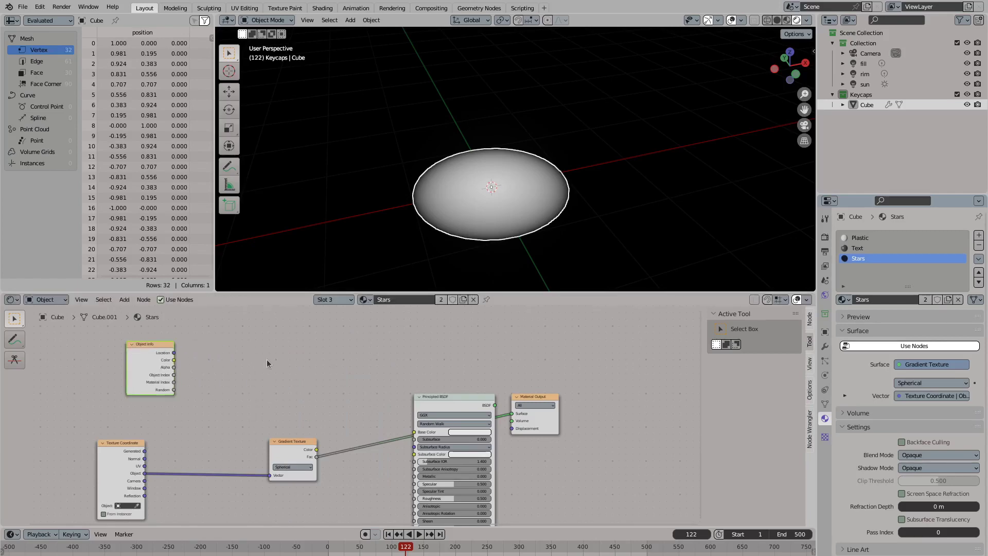
Add a ColorRamp, connect the Gradient Texture's Fac to it, and link its Alpha output to the Material Output's Surface
key("shift+a")
key("Escape")
key("shift+a")
type("ramp")
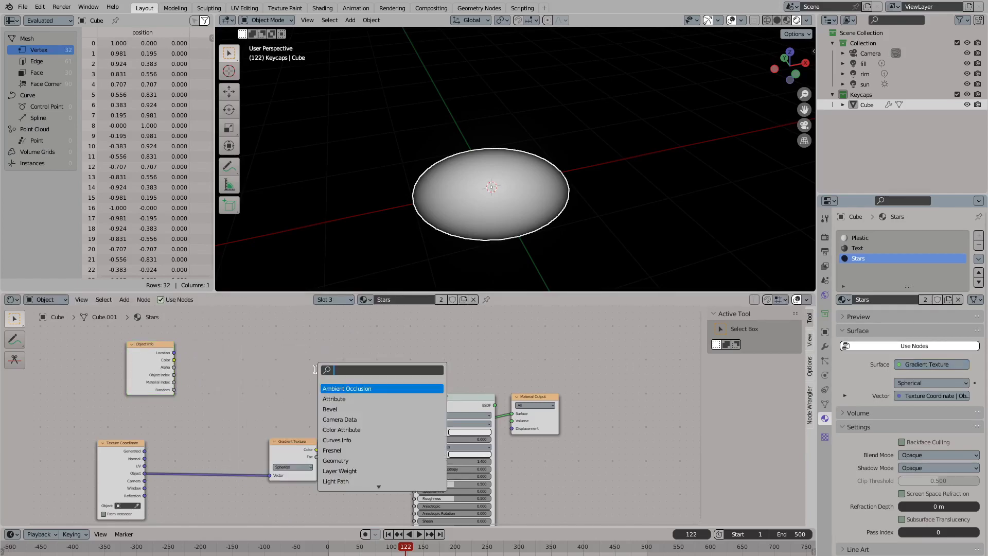
key("Return")
left_click(329, 373)
left_click_drag(293, 441, 216, 439)
left_click_drag(240, 455, 307, 432)
left_click_drag(389, 382, 512, 413)
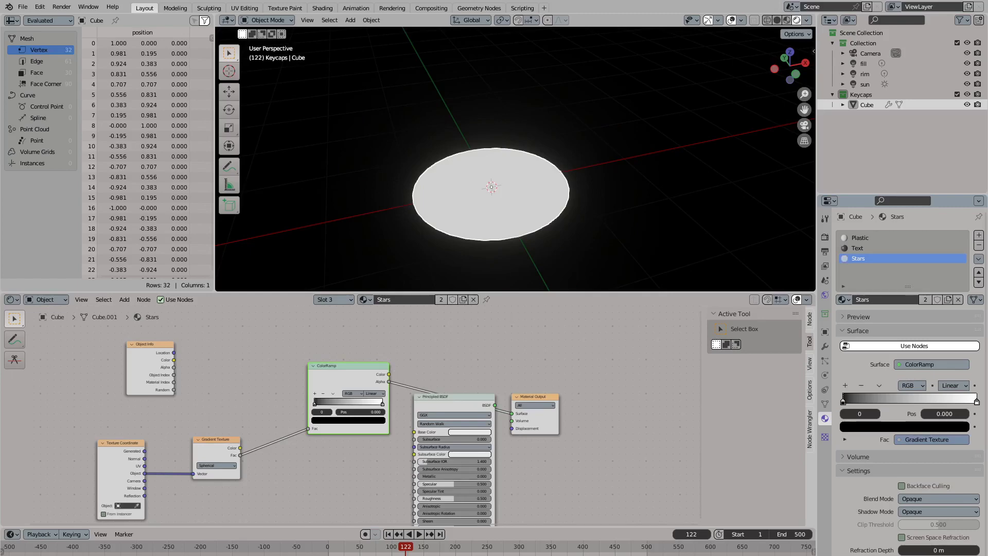
Add a gray stop at 0.073 and a white stop at 0.314 to the ColorRamp and preview its Color output on the disc
left_click(332, 401, "ctrl")
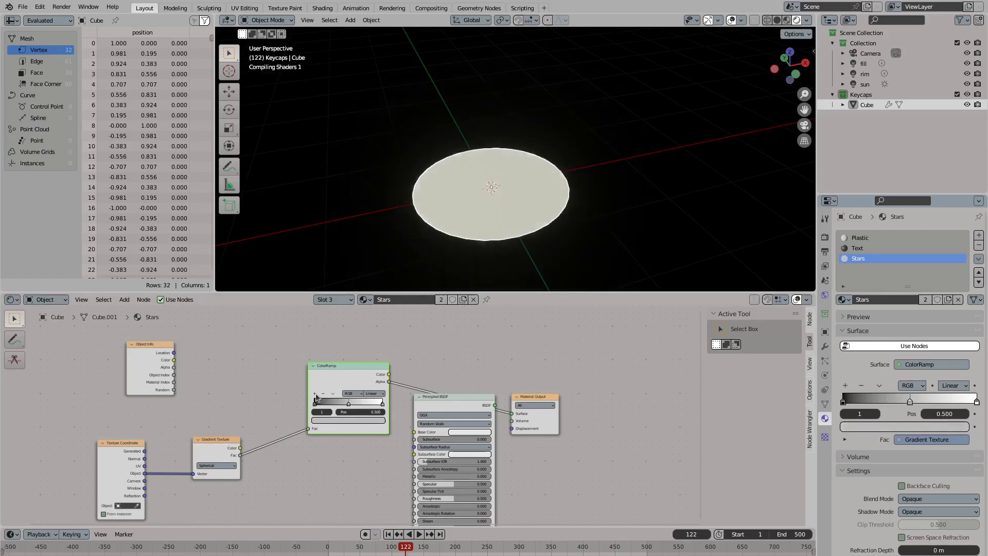
left_click(336, 402, "ctrl")
left_click_drag(340, 408, 289, 396)
left_click(338, 419)
scroll(352, 417, "up", 2)
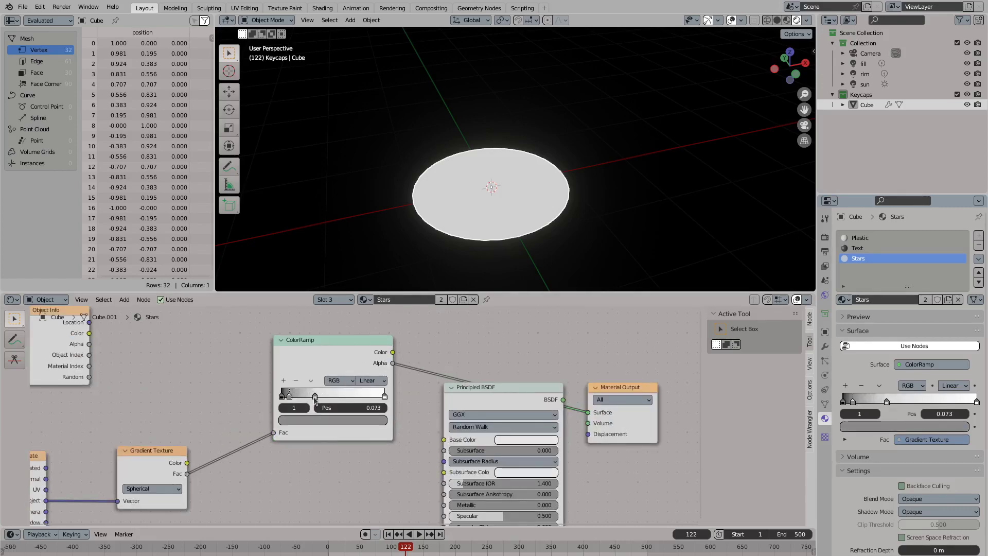
left_click(314, 396)
left_click_drag(335, 371, 318, 380)
middle_click_drag(512, 223, 546, 222)
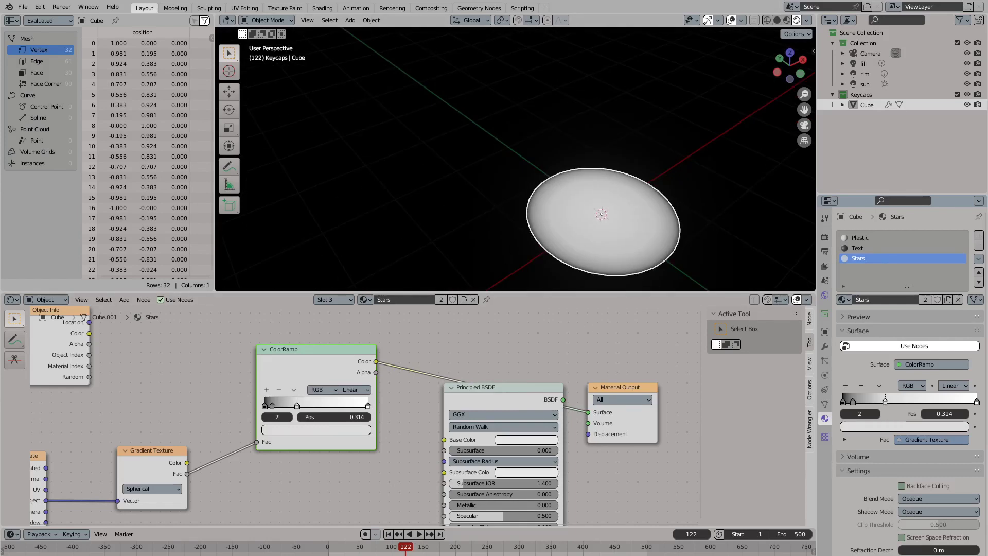
Duplicate the ColorRamp above, reduce it to a gray-to-white ramp, and connect Object Info's Random output to its Fac
scroll(350, 415, "down", 3)
left_click(299, 348)
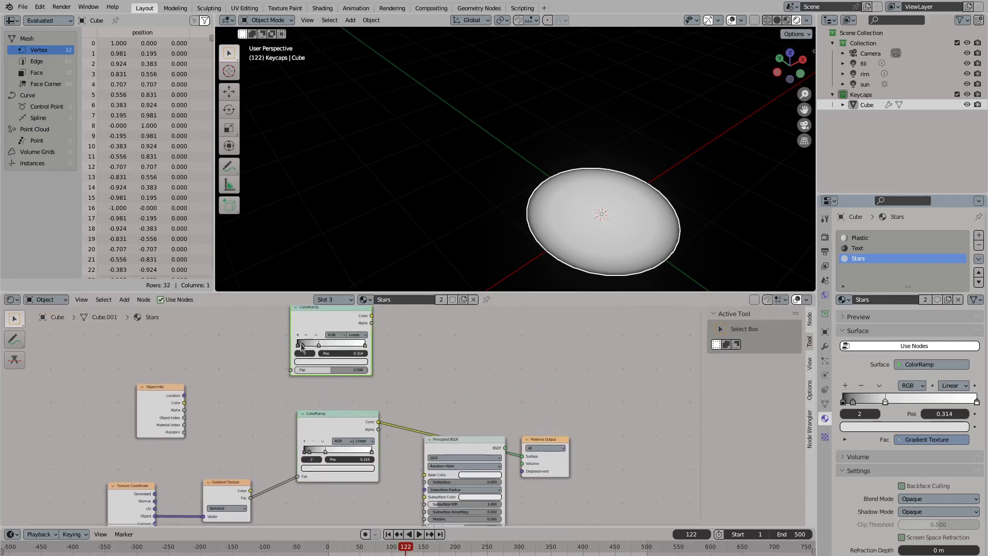
left_click(308, 362)
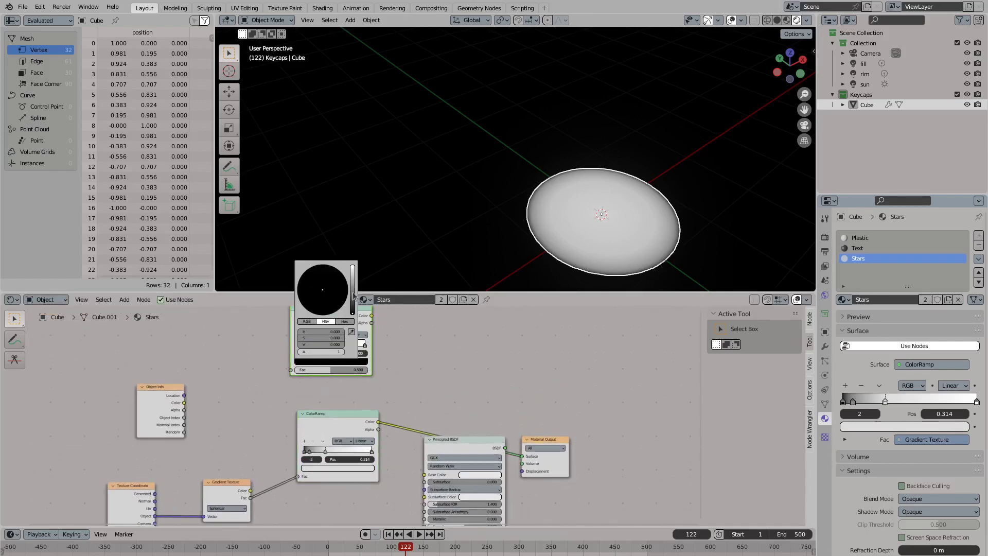
left_click_drag(184, 431, 290, 370)
Duplicate the Random-driven ColorRamp below it and color its stops red at the start, blue at 0.500 and white at the end
key("shift+d")
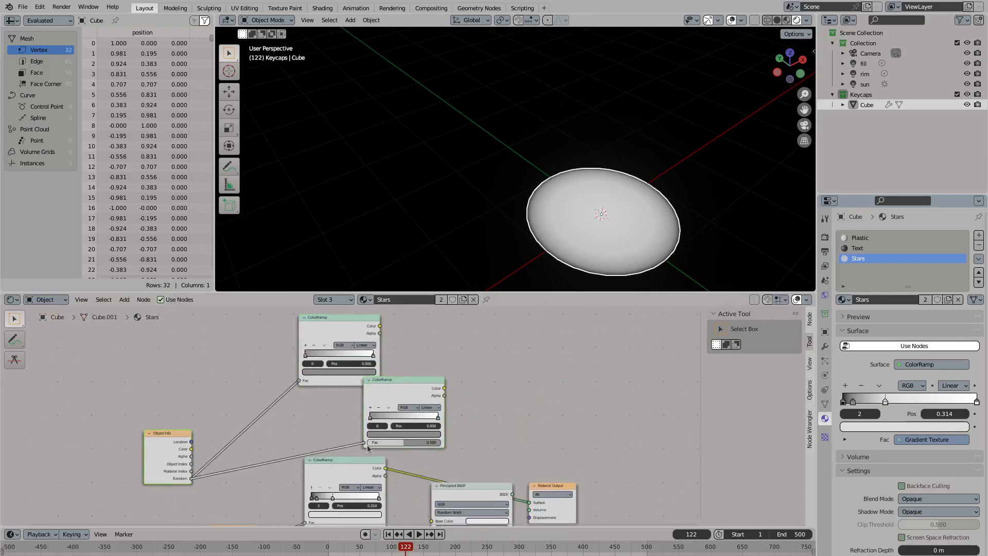
left_click(323, 412)
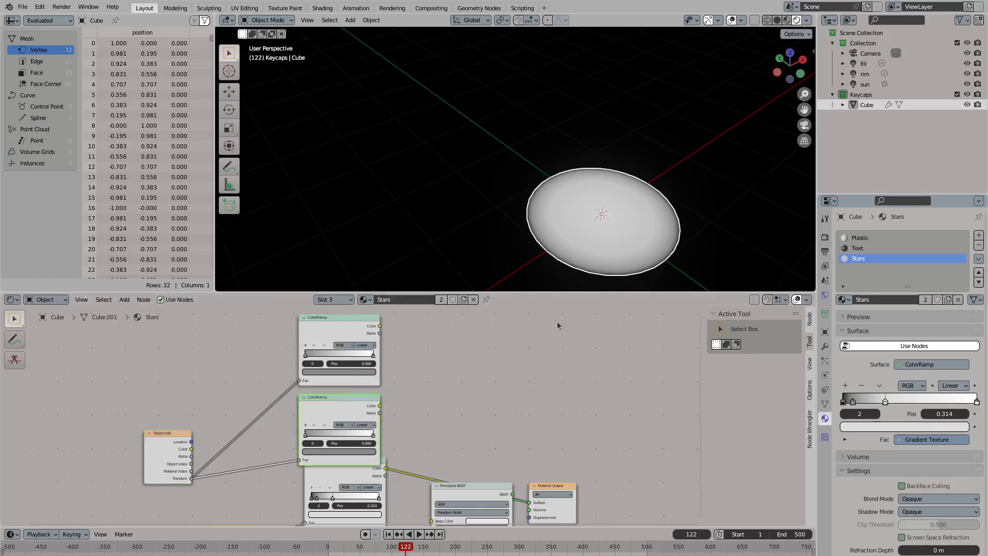
scroll(325, 516, "up", 2)
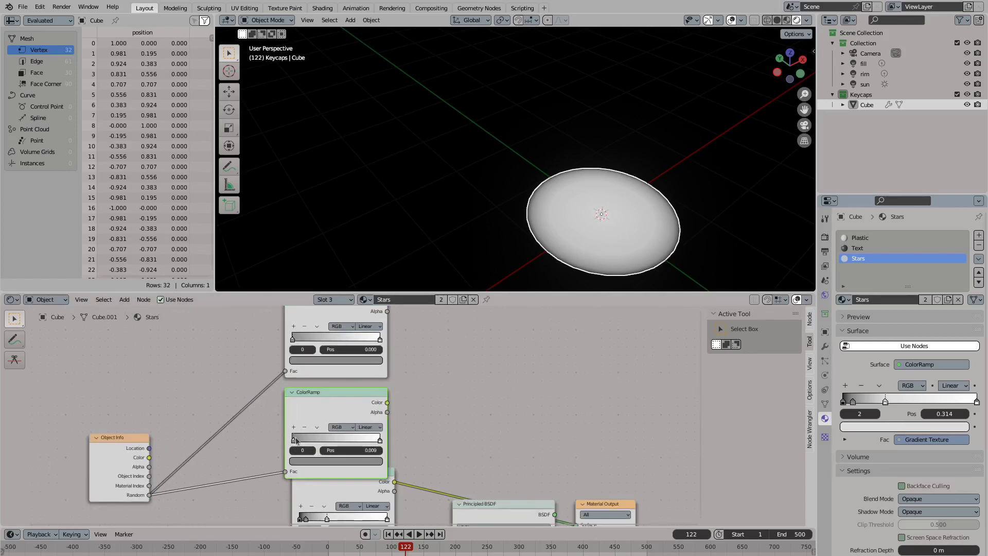
left_click(334, 459)
left_click(324, 392)
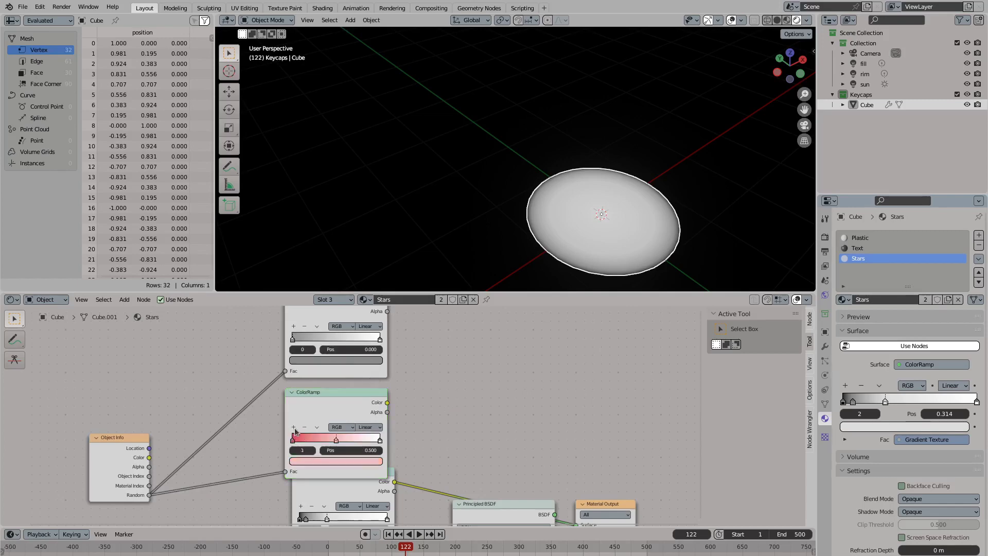
left_click(293, 427)
left_click(336, 460)
left_click(350, 358)
left_click_drag(339, 391, 339, 378)
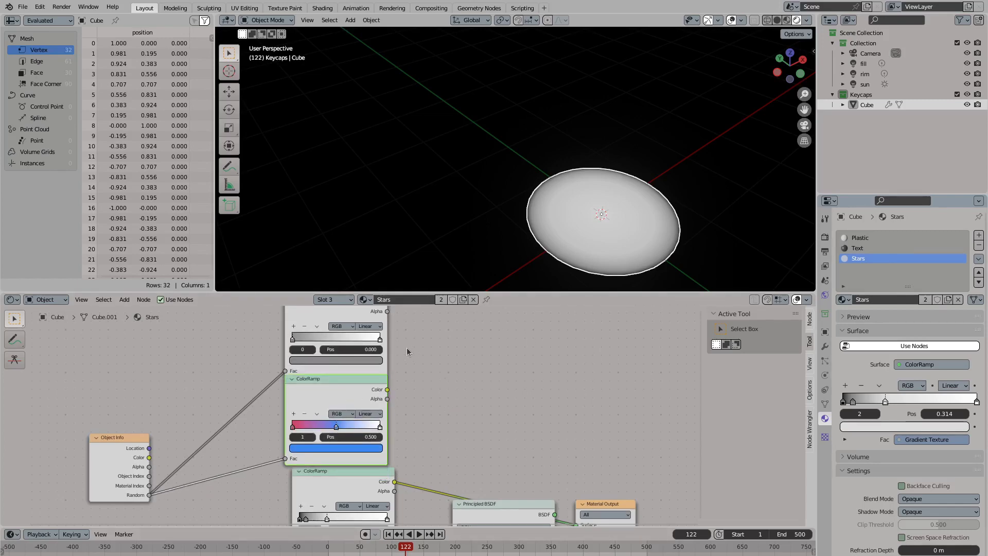
Mix the red-blue ColorRamp with the gradient-driven ColorRamp in a MixRGB node set to Overlay, and preview it through the Material Output
scroll(282, 501, "down", 3)
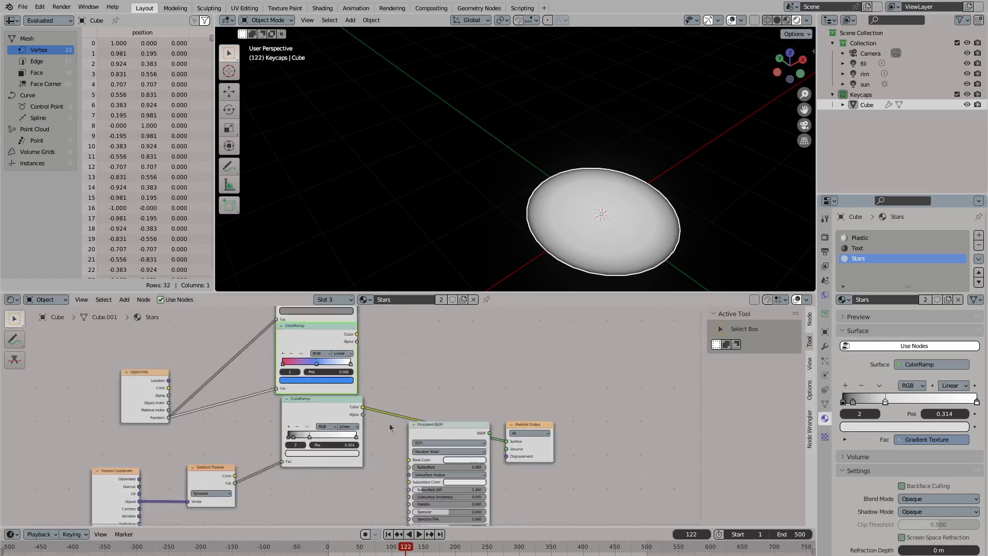
left_click_drag(356, 351, 423, 384)
type("m")
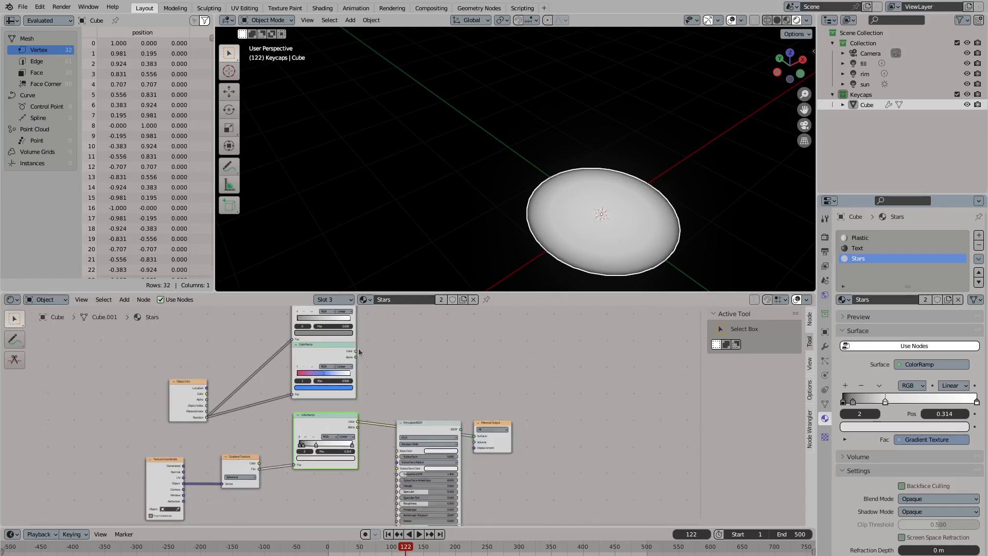
left_click_drag(355, 351, 428, 386)
type("m")
key("Return")
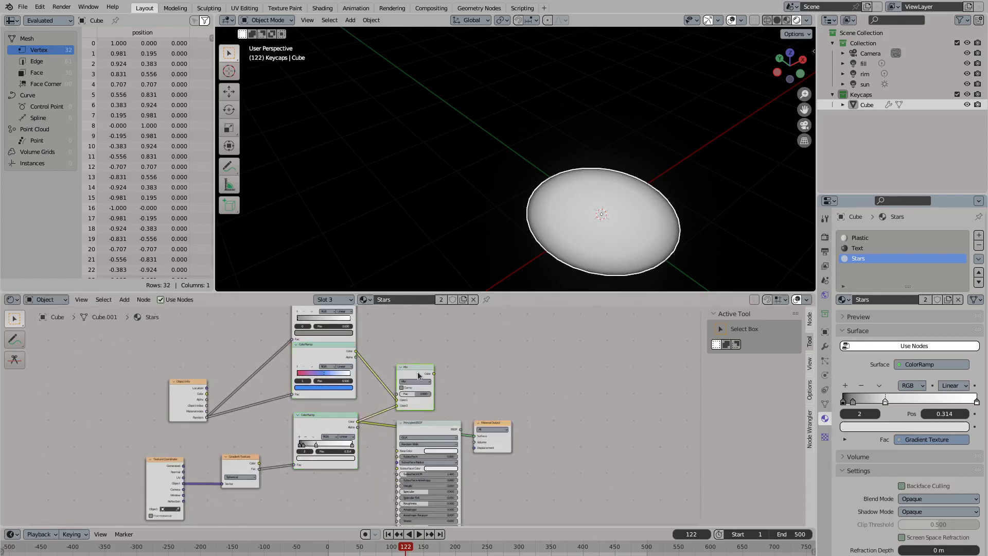
scroll(418, 375, "up", 1)
left_click(414, 382)
left_click(432, 455)
scroll(390, 387, "up", 2)
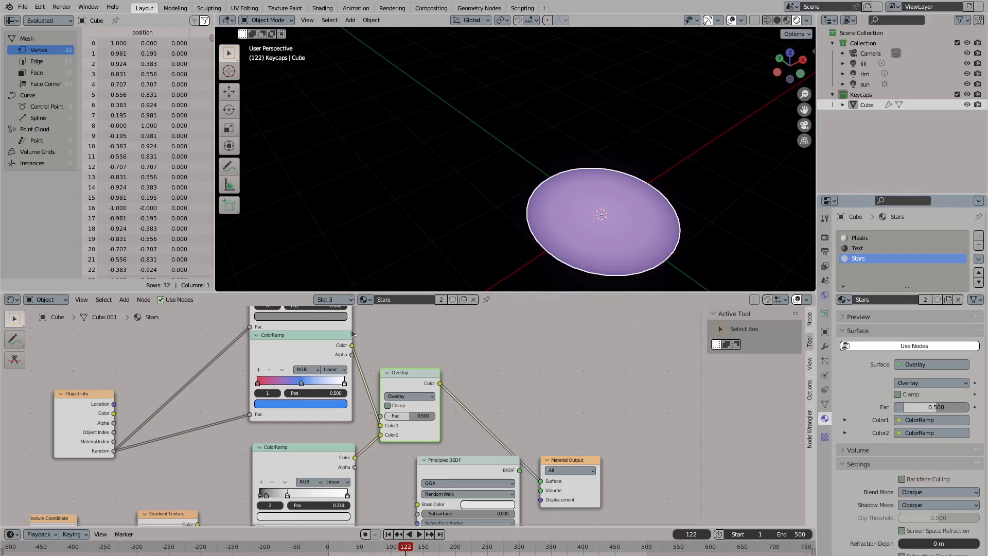
Add a Transparent BSDF node and insert an Emission shader between the Overlay node and the Material Output
scroll(352, 334, "down", 2)
key("shift+a")
left_click(453, 429)
left_click(309, 446)
scroll(441, 392, "down", 2)
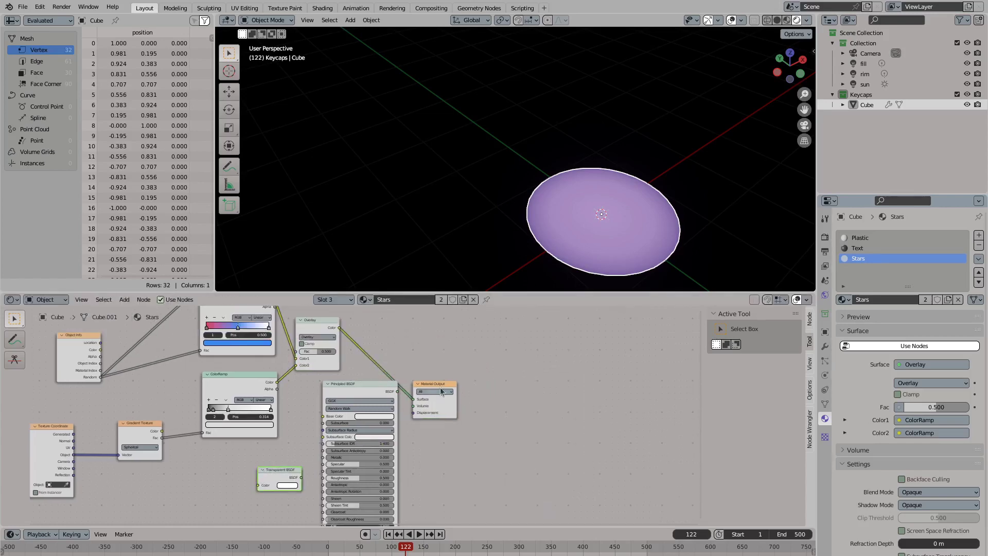
left_click_drag(441, 392, 593, 373)
key("shift+a")
left_click(479, 360)
left_click(408, 332)
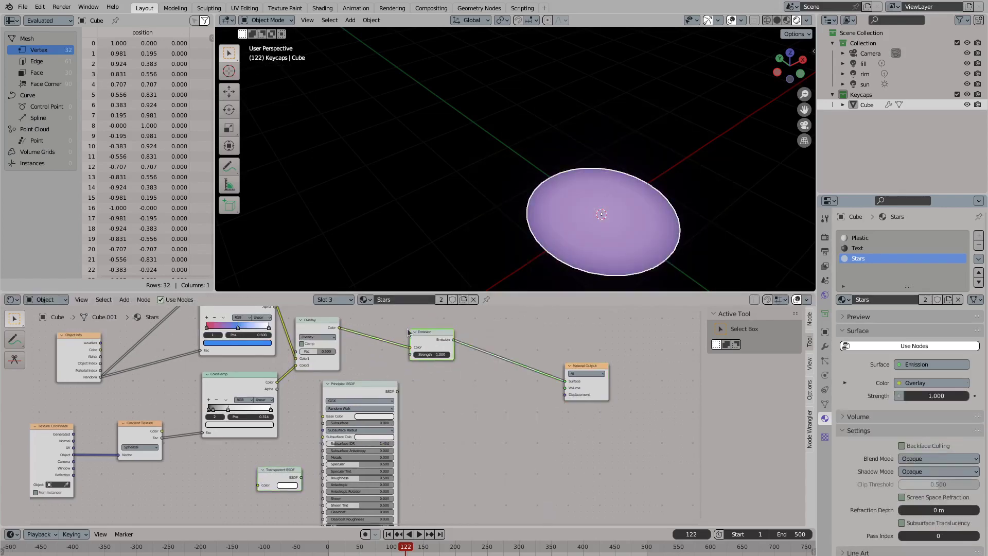
Insert a Mix Shader after the Emission node and connect the Transparent BSDF to its second Shader input
left_click_drag(407, 332, 392, 351)
key("shift+a")
left_click(546, 422)
left_click(498, 378)
left_click_drag(301, 477, 597, 356)
left_click_drag(498, 390, 501, 389)
scroll(864, 429, "down", 1)
Set the Stars material's Blend Mode to Alpha Blend and its Shadow Mode to None
left_click(928, 446)
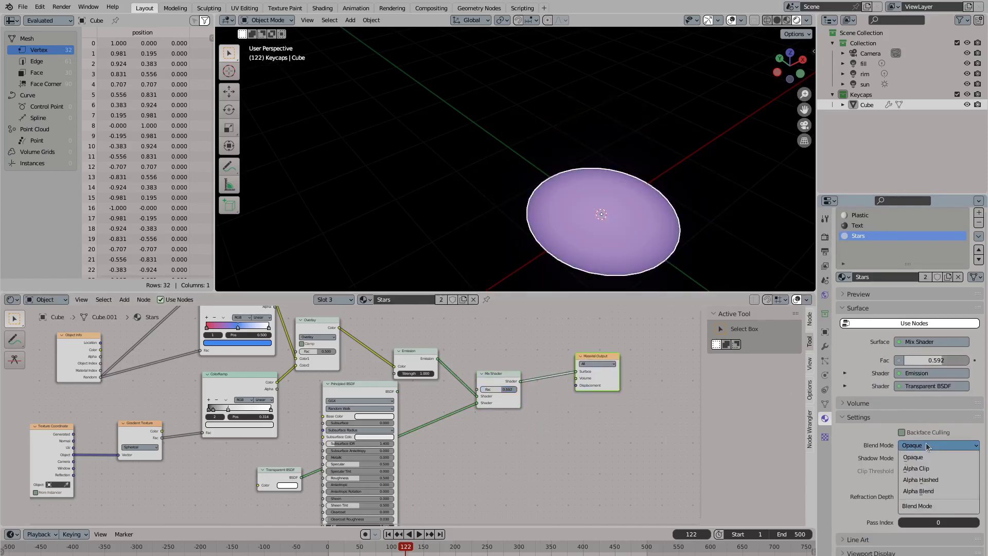
left_click(920, 479)
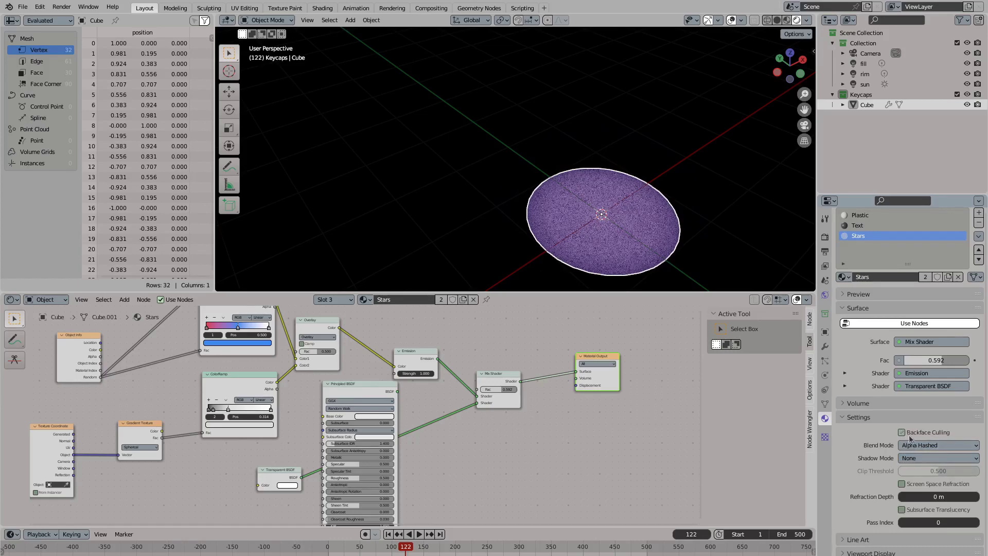
left_click(926, 445)
left_click(926, 491)
middle_click_drag(592, 226, 641, 240)
Add another ColorRamp driven by the Gradient Texture's Fac and connect its Color output to the Mix Shader's Fac
key("shift+a")
type("m")
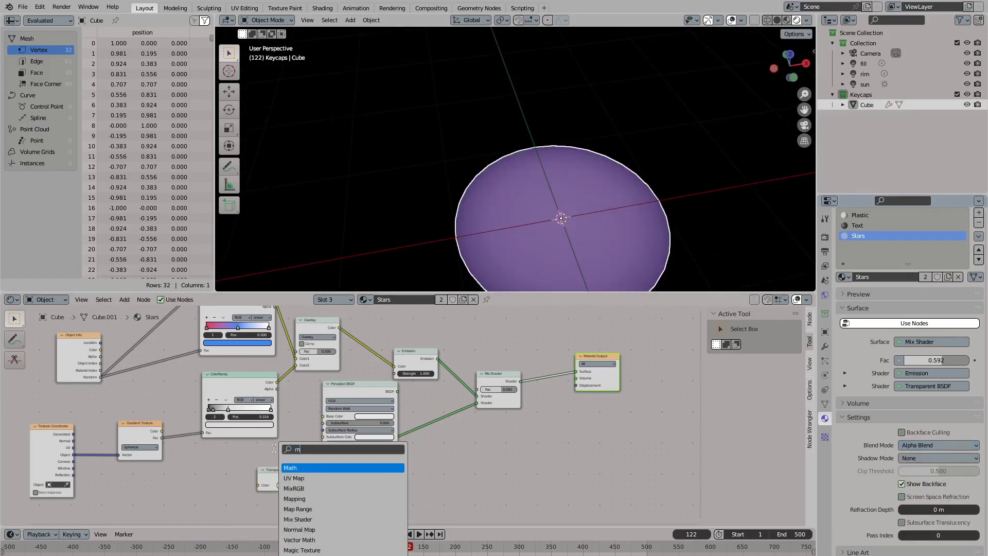
type("p")
key("Return")
left_click(214, 478)
left_click_drag(162, 437, 177, 506)
left_click_drag(252, 455, 478, 390)
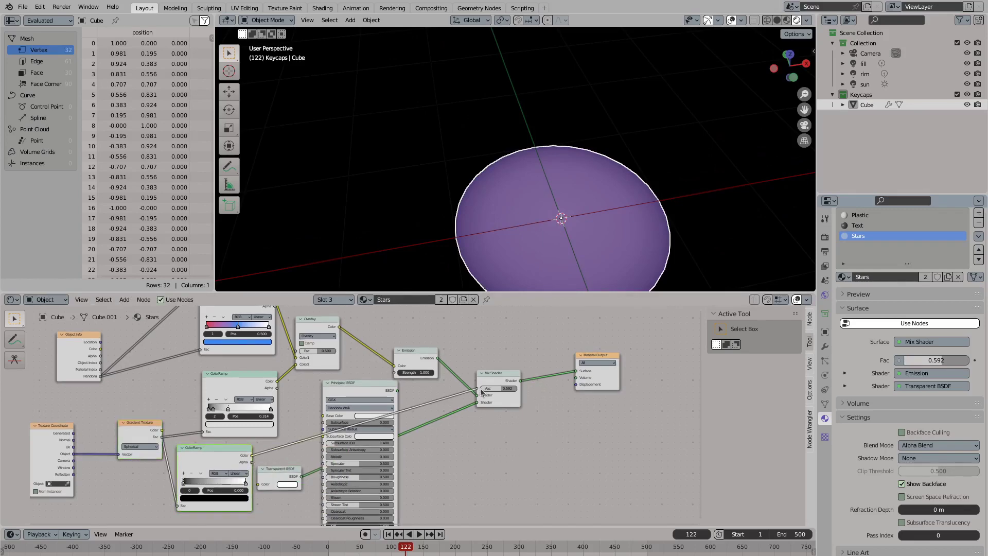
Make the Mix Shader's ColorRamp run from white to black and shift its white stop inward to fade the disc's edge
left_click_drag(206, 448, 229, 440)
left_click_drag(207, 475, 228, 476)
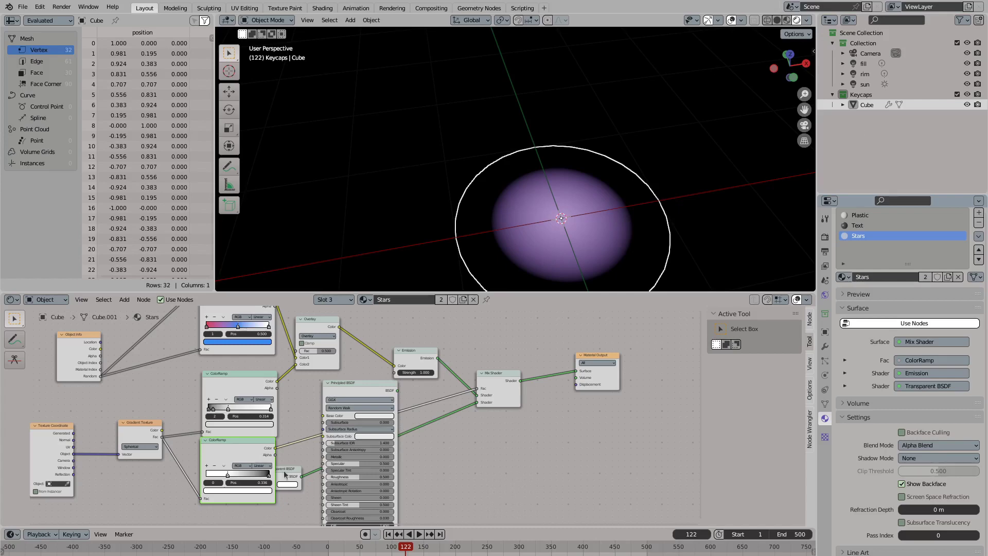
mouse_move(238, 479)
left_mouse_down()
mouse_move(266, 476)
mouse_move(226, 475)
left_mouse_up()
middle_click_drag(392, 242, 437, 205)
left_click(437, 205)
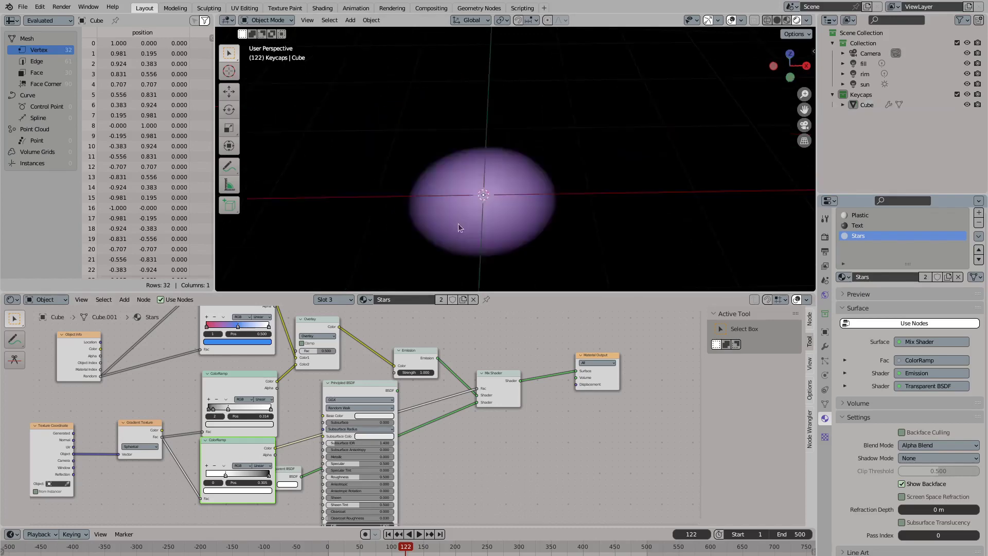
Move the gray stop of the gradient-driven color ColorRamp to 0.082 and set the Emission strength to 10
scroll(458, 223, "up", 2)
scroll(250, 353, "up", 1)
left_click(344, 464)
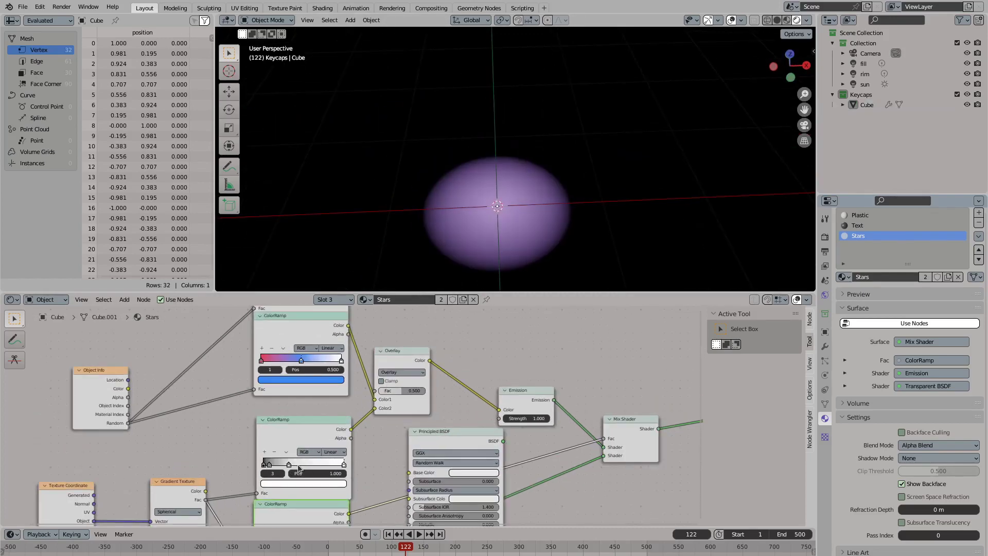
left_click_drag(299, 466, 274, 467)
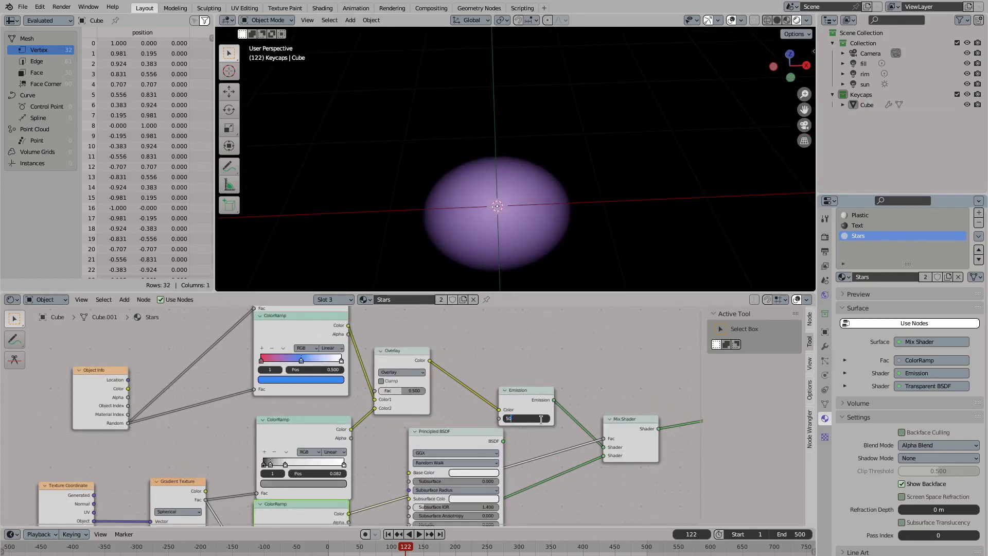
key("Return")
key("ctrl+z")
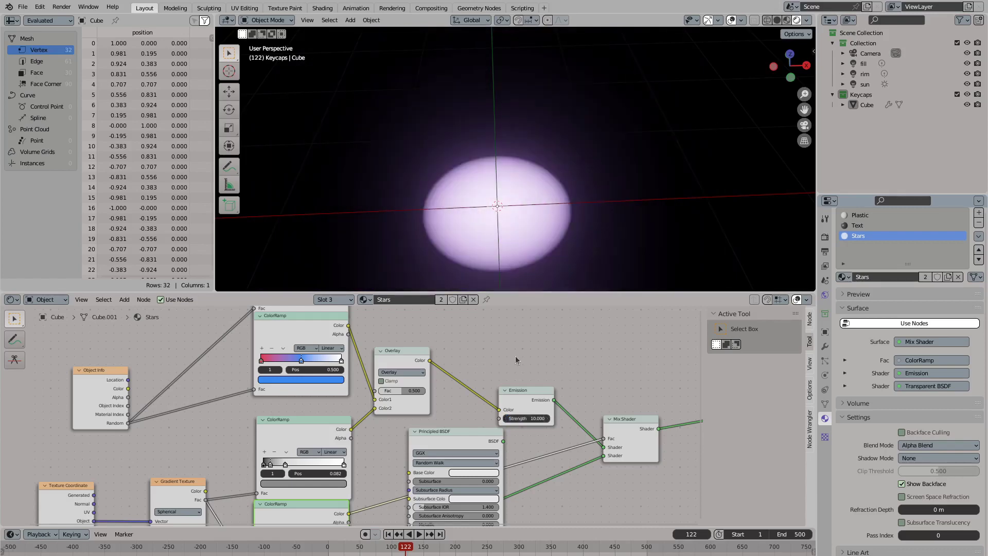
Shift the inner stops of the ColorRamp feeding the Overlay node toward its white end to adjust the glow's falloff
left_click_drag(270, 464, 279, 464)
left_click_drag(280, 468, 309, 469)
middle_click_drag(509, 261, 495, 267)
left_click_drag(303, 464, 318, 467)
scroll(432, 381, "down", 2)
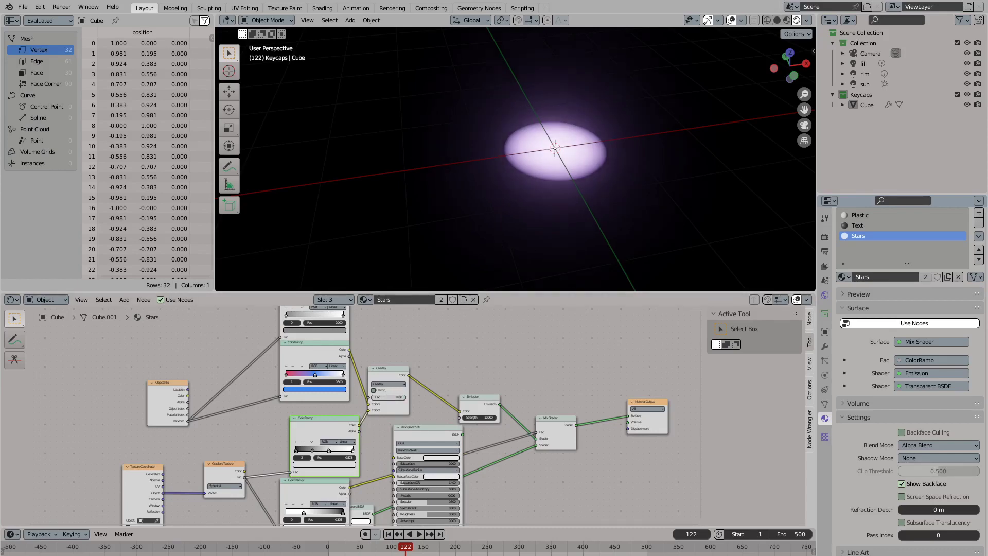
scroll(497, 385, "down", 2)
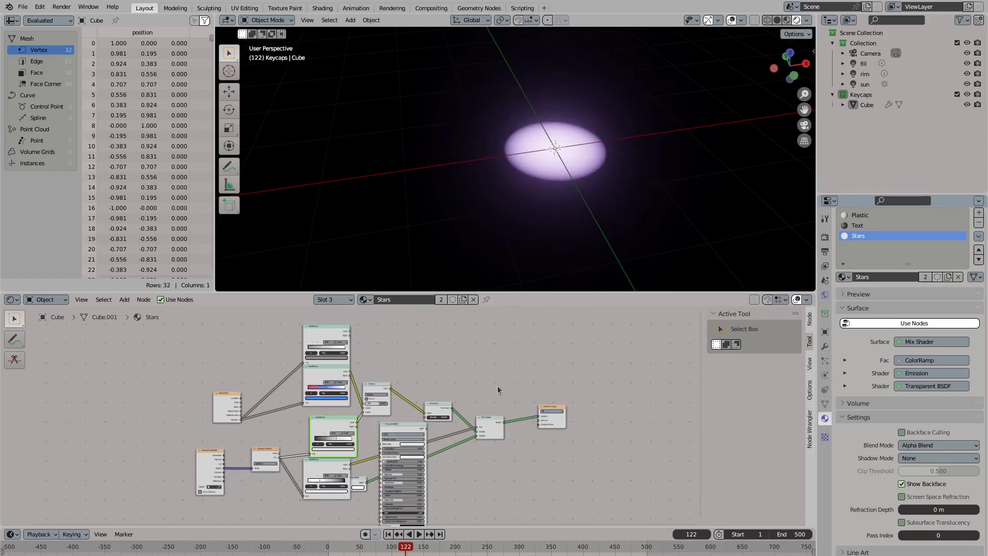
key("ctrl+space")
key("ctrl+space")
Switch to the Geometry Node Editor, add an Ico Sphere with 3 subdivisions, and preview its Mesh through the Group Output
left_click(11, 299)
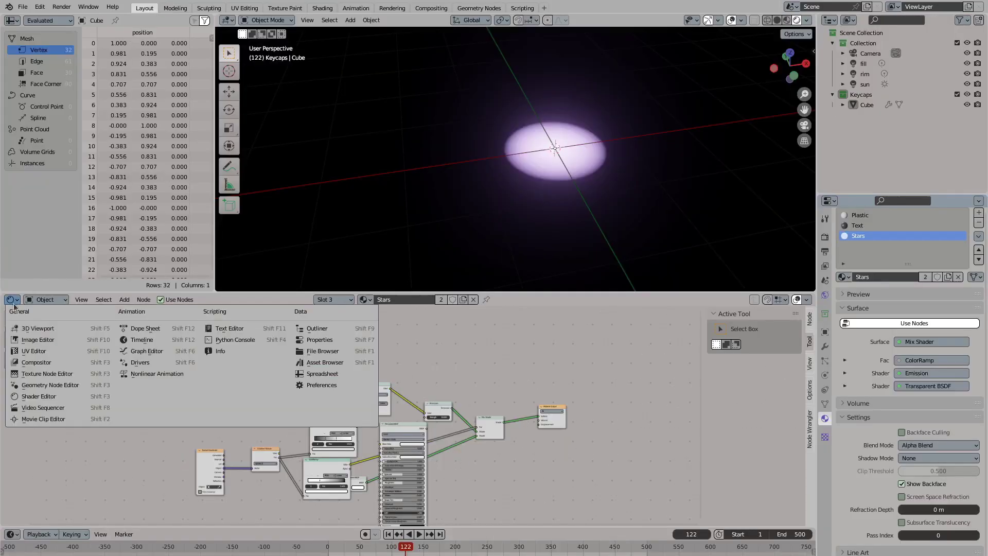
left_click(51, 387)
key("Home")
key("shift+a")
key("Escape")
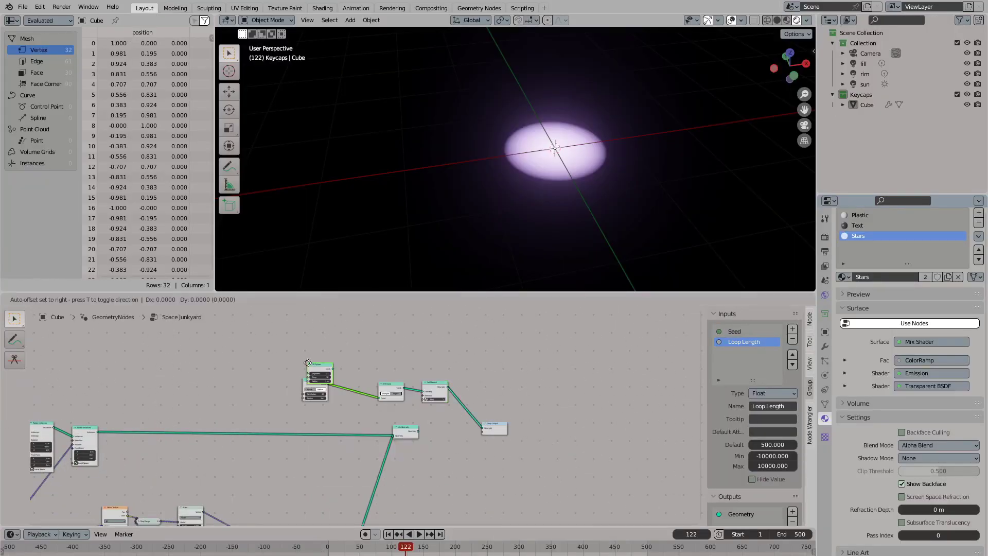
key("shift+a")
key("Escape")
scroll(292, 352, "up", 2)
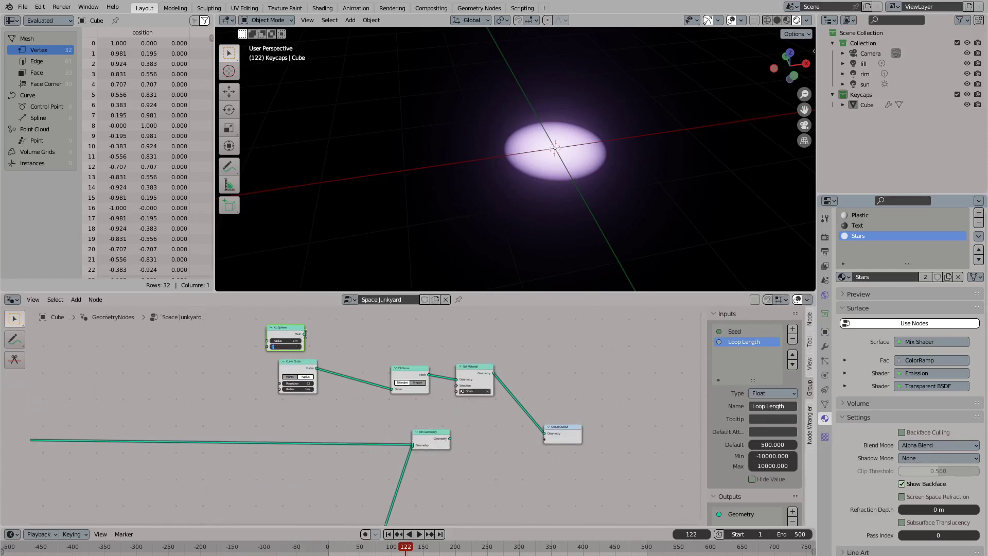
left_click(306, 334, "ctrl+shift")
key("KP_0")
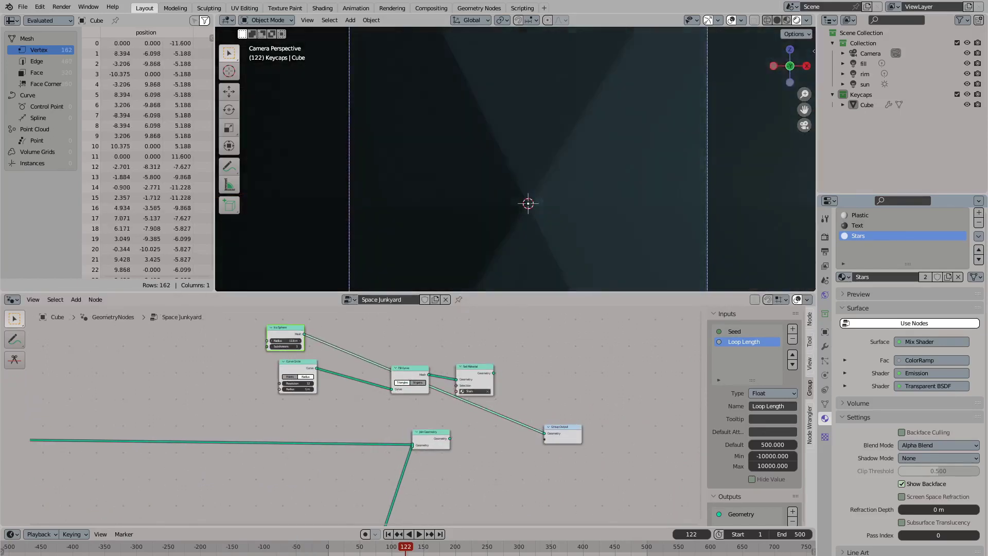
Set the Ico Sphere's radius to 500 m
scroll(348, 198, "down", 3)
middle_click_drag(481, 256, 504, 249)
left_click_drag(286, 341, 294, 344)
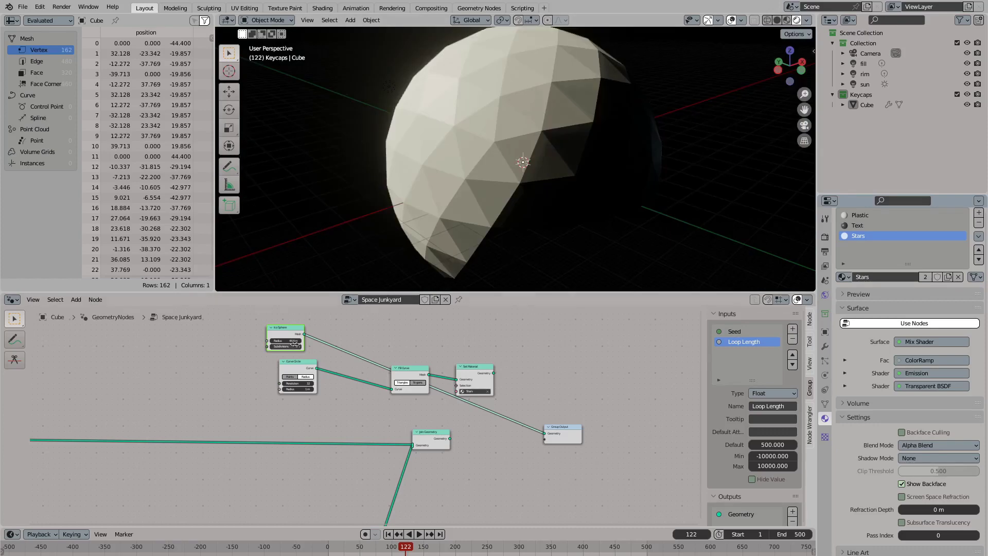
scroll(294, 343, "up", 3)
left_click(284, 388)
type("500")
key("Return")
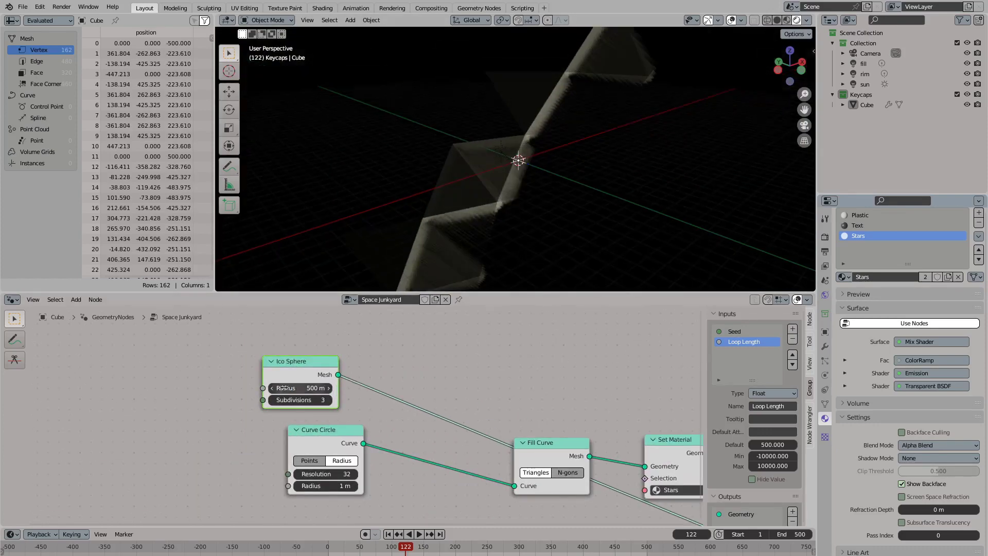
Change the camera's clip End distance and set the Ico Sphere's radius to 200 m
key("KP_0")
left_click(870, 53)
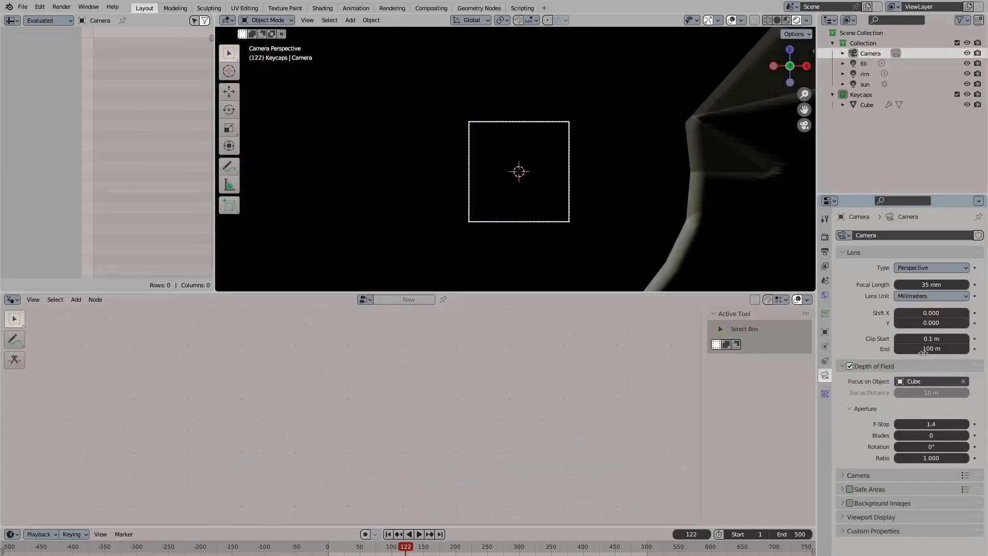
key("Return")
left_click(867, 104)
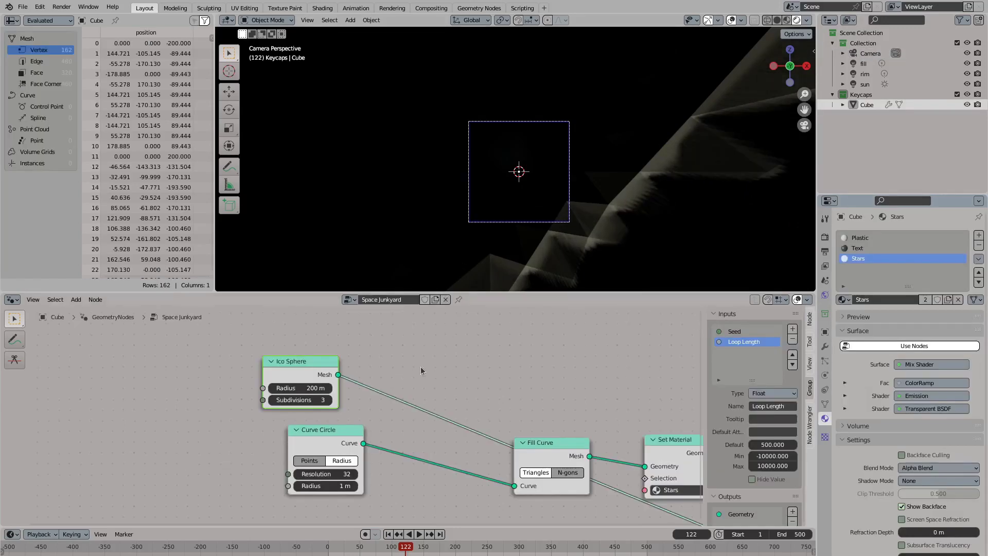
Add a Distribute Points on Faces node after the Ico Sphere with a density of 1 and link its Points to the Group Output
left_click_drag(228, 376, 349, 364)
type("distribute")
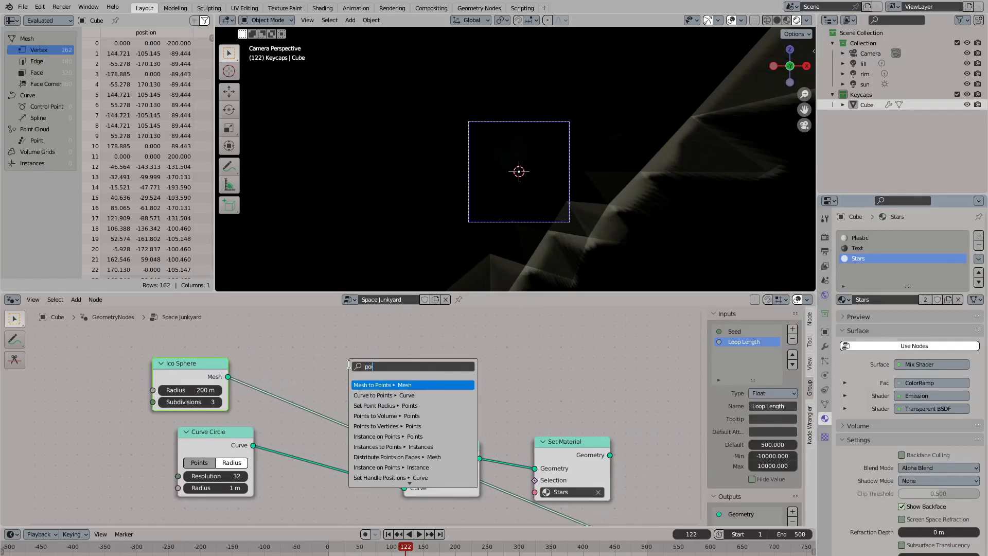
key("Return")
left_click(350, 365)
scroll(350, 364, "down", 4)
left_click_drag(349, 318, 613, 460)
type("1")
key("Return")
Add an Instance on Points node fed by the distributed points
left_click_drag(349, 318, 530, 345)
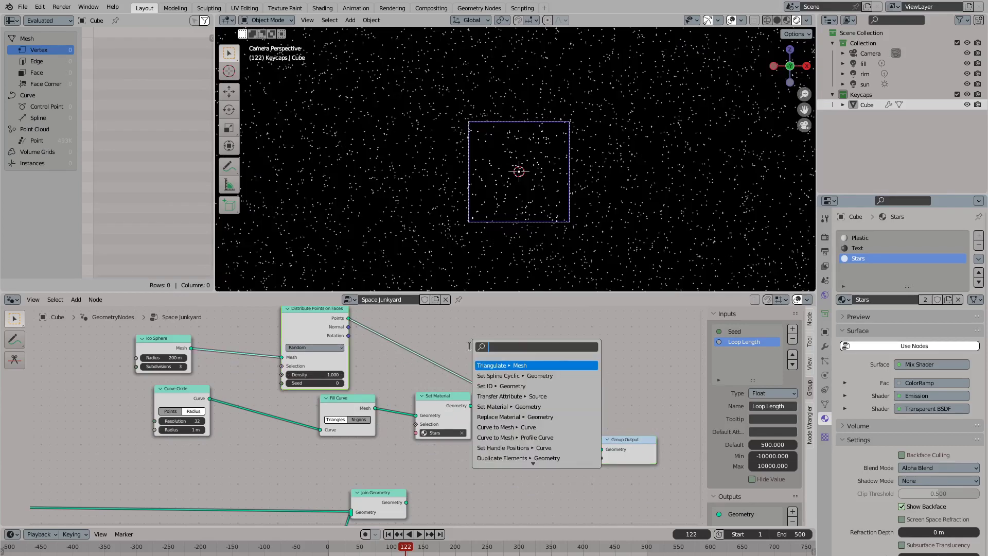
type("instances")
key("Return")
left_click(465, 358)
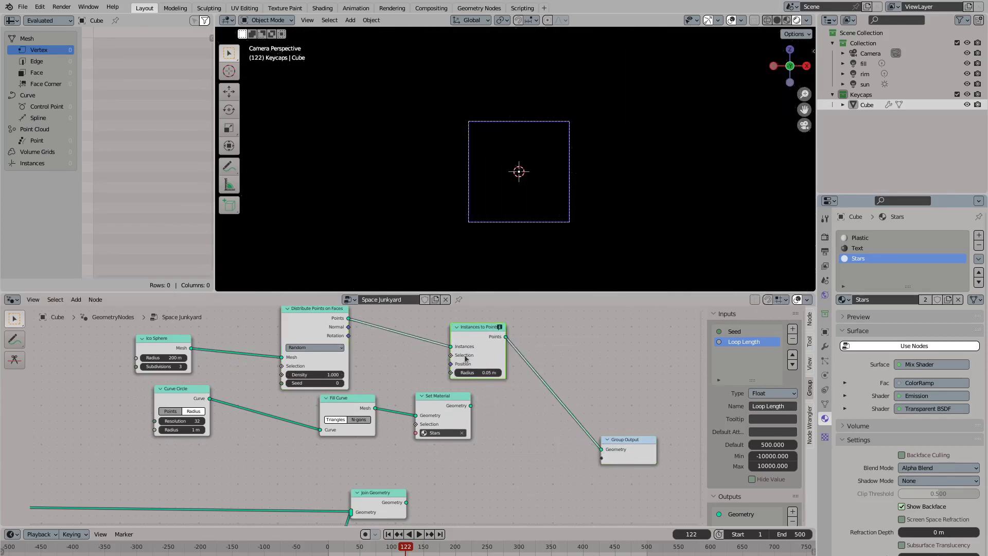
key("shift+s")
type("instance")
key("Return")
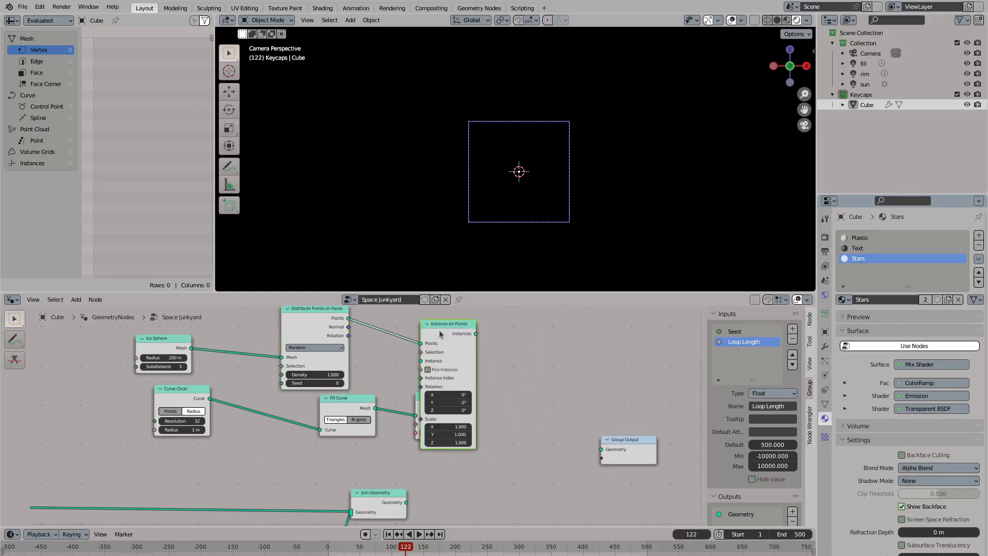
Connect the Stars disc's Set Material output to the Instance input and link the Instances to the Group Output
left_click_drag(344, 398, 273, 404)
left_click_drag(417, 396, 462, 343)
key("g")
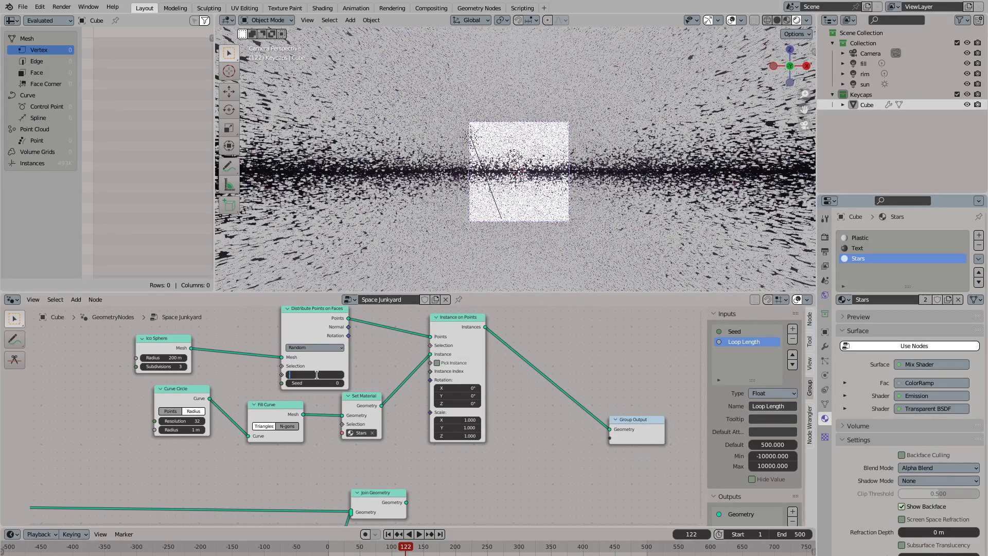
Set the point density to 0.1 and the Curve Circle's resolution to 8, keeping the Stars disc linked to the Instance input
key("Return")
left_click(183, 419)
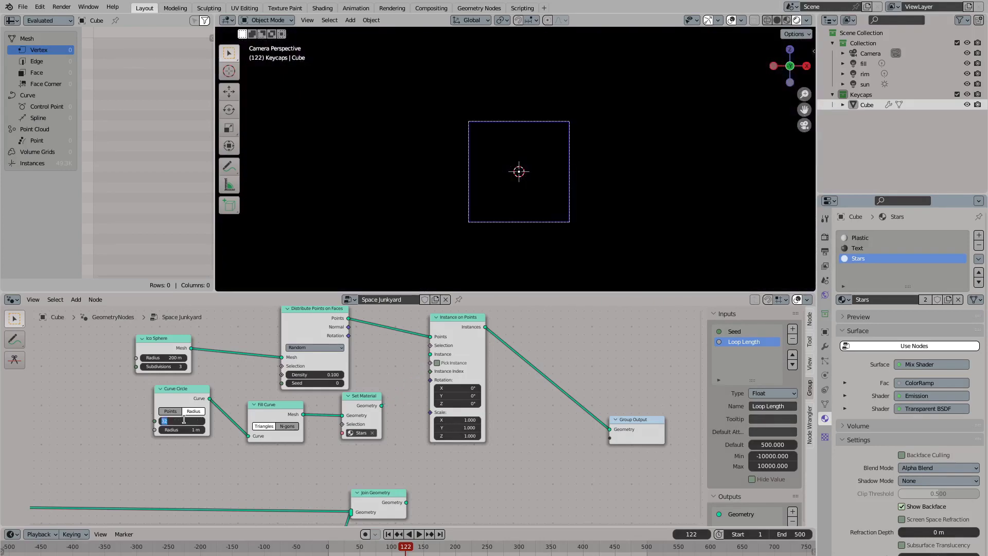
left_click_drag(381, 406, 430, 354)
Reduce the Distribute Points on Faces density to 0.03
left_click(314, 374)
type("0.05")
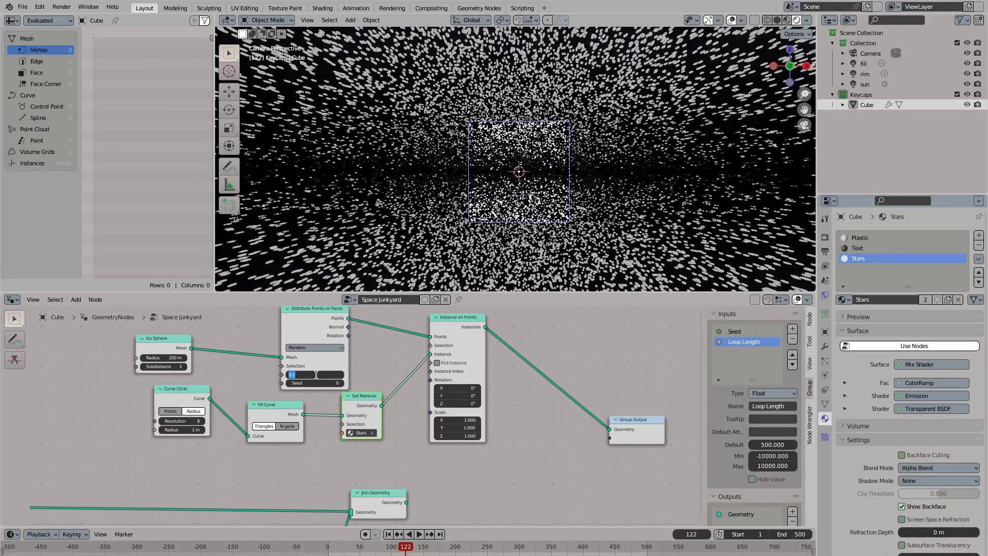
key("Return")
left_click(314, 374)
type(".03")
key("Return")
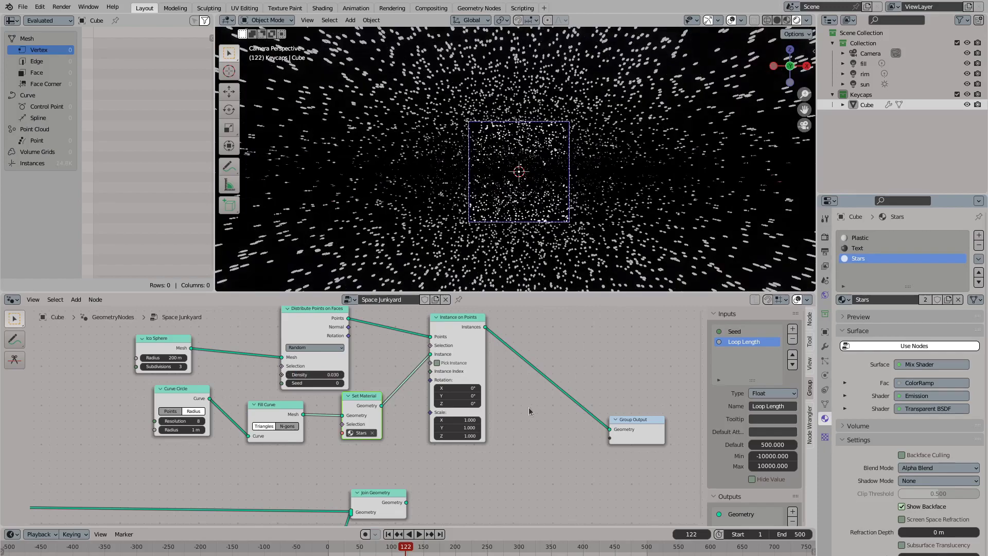
Inspect the star field from outside and through the camera with the viewport overlays hidden
left_click_drag(636, 419, 624, 373)
middle_click_drag(500, 226, 506, 246)
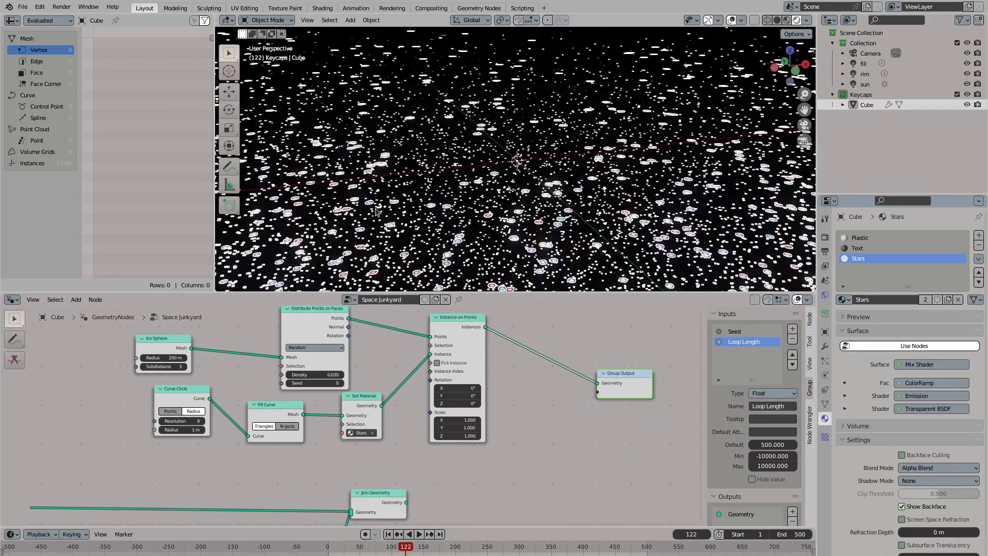
scroll(506, 245, "down", 6)
scroll(476, 183, "up", 6)
key("shift+alt+z")
key("KP_0")
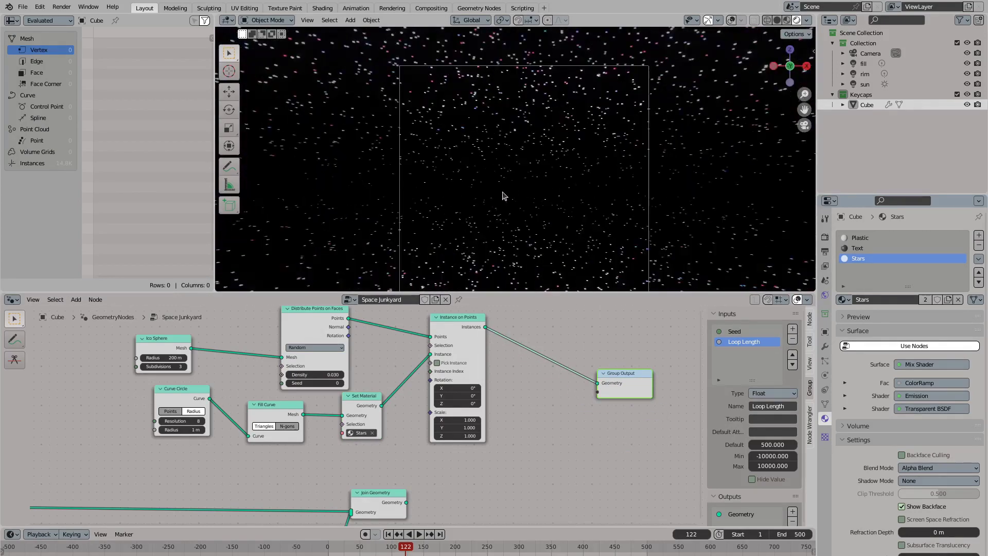
Insert a Rotate Instances node between the stars' Instance on Points node and the Group Output
left_click_drag(647, 397, 667, 370)
middle_click_drag(551, 310, 483, 326)
key("shift+a")
type("rotate inst")
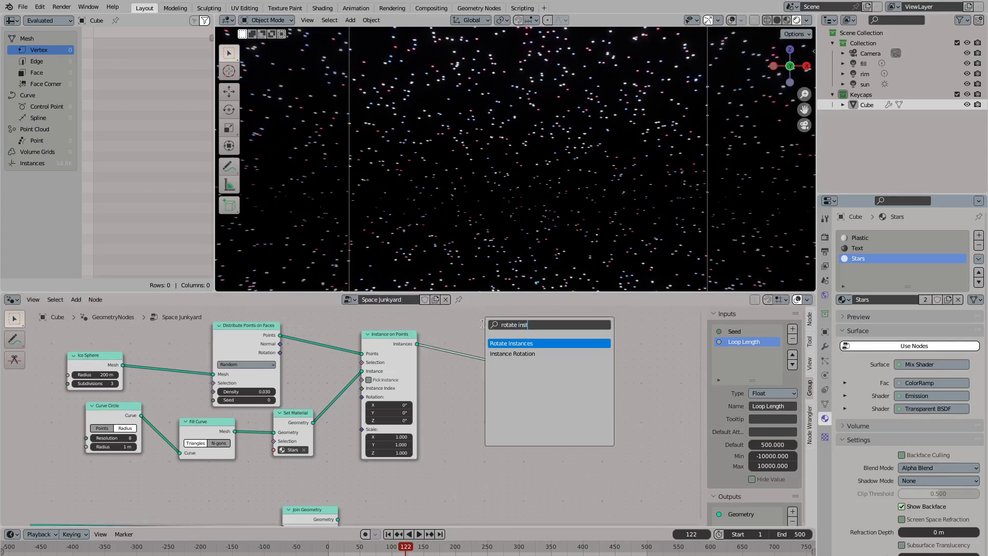
key("Return")
left_click(489, 355)
middle_click_drag(638, 364, 451, 363)
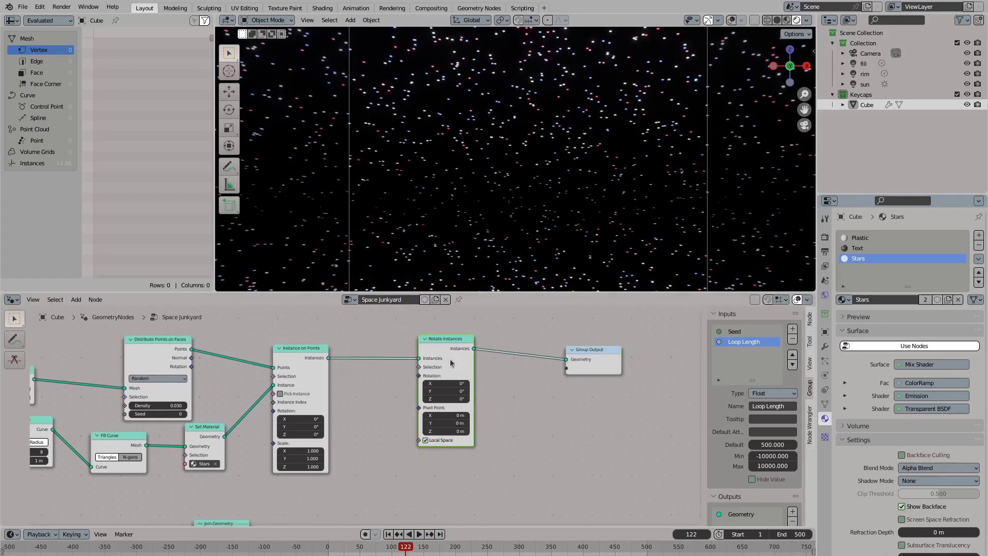
Turn off Local Space on Rotate Instances and add an Object Info node beside Instance on Points
key("shift+a")
type("o")
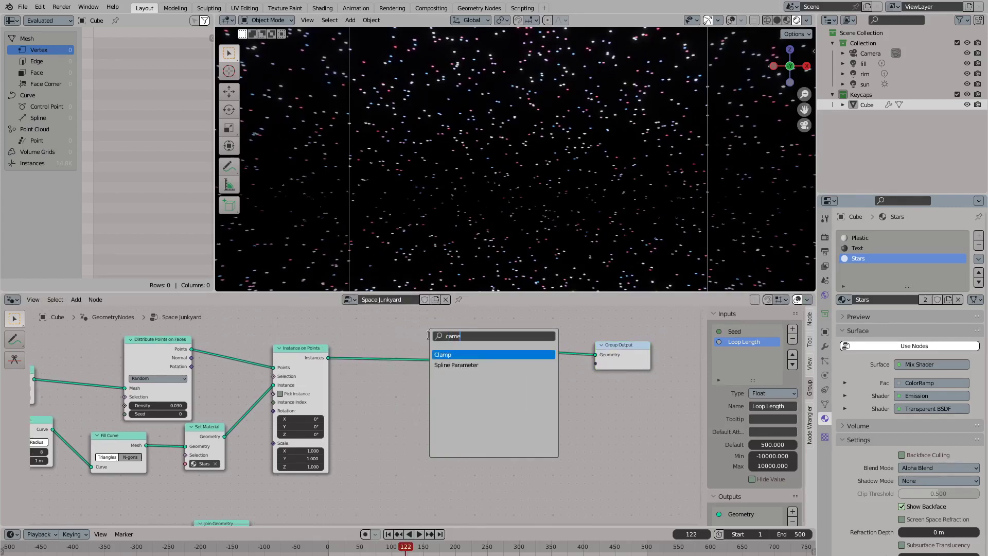
key("Return")
left_click(368, 396)
Add an Object-type group input named Camera and place it first in the input list
left_click(825, 346)
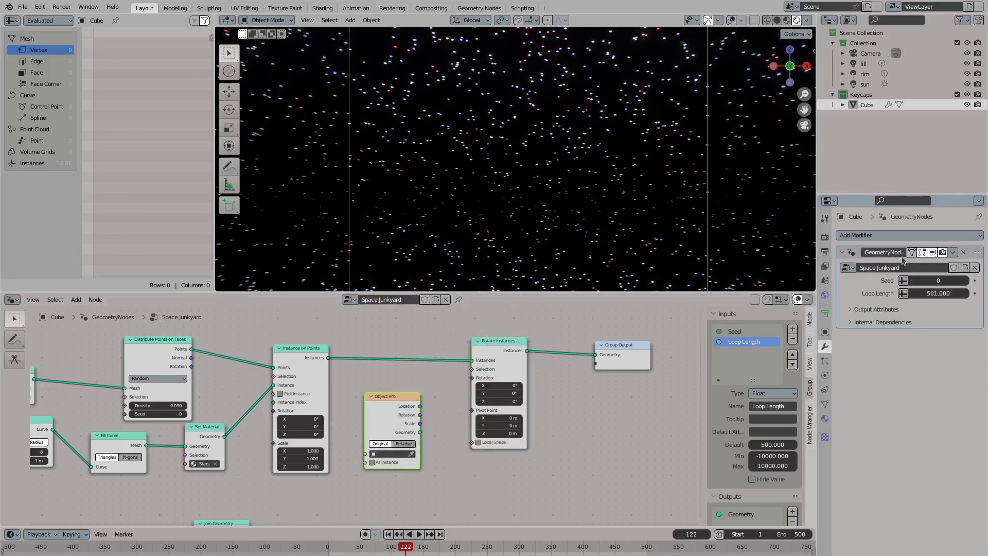
left_click(793, 329)
left_click(773, 393)
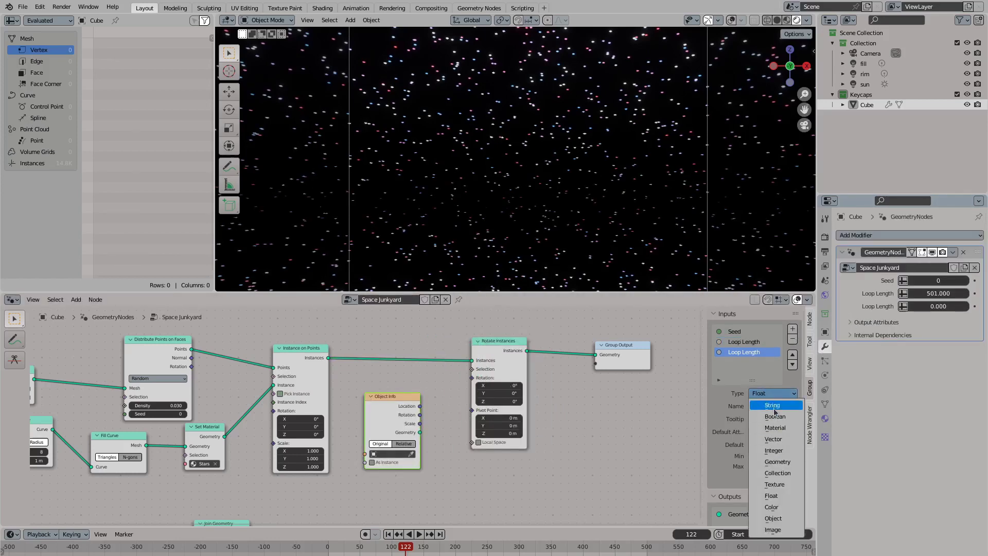
left_click(772, 517)
double_click(750, 354)
left_click(793, 354)
Feed the Object Info node's Object socket from a Group Input node exposing Camera
left_click(391, 454)
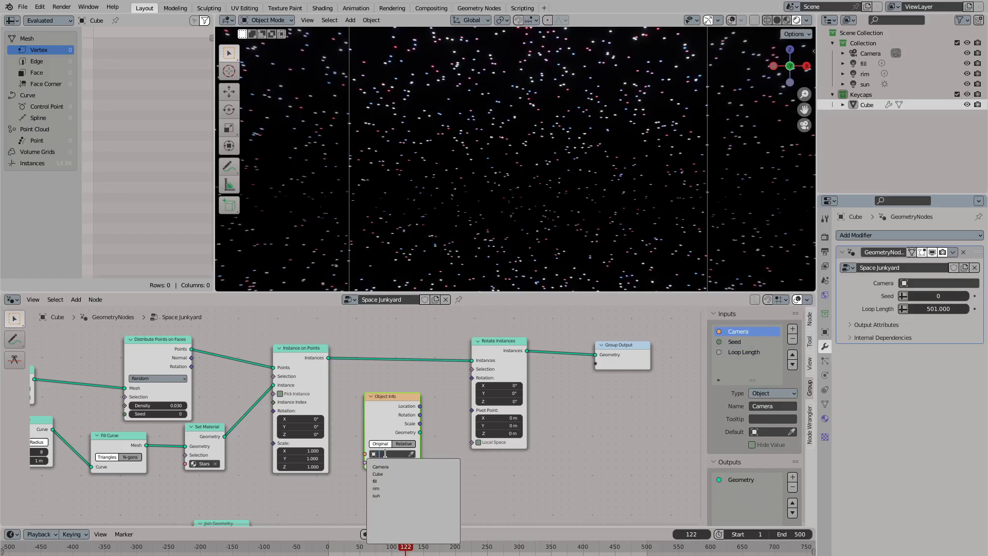
left_click_drag(365, 454, 329, 486)
type("in")
left_click(329, 486)
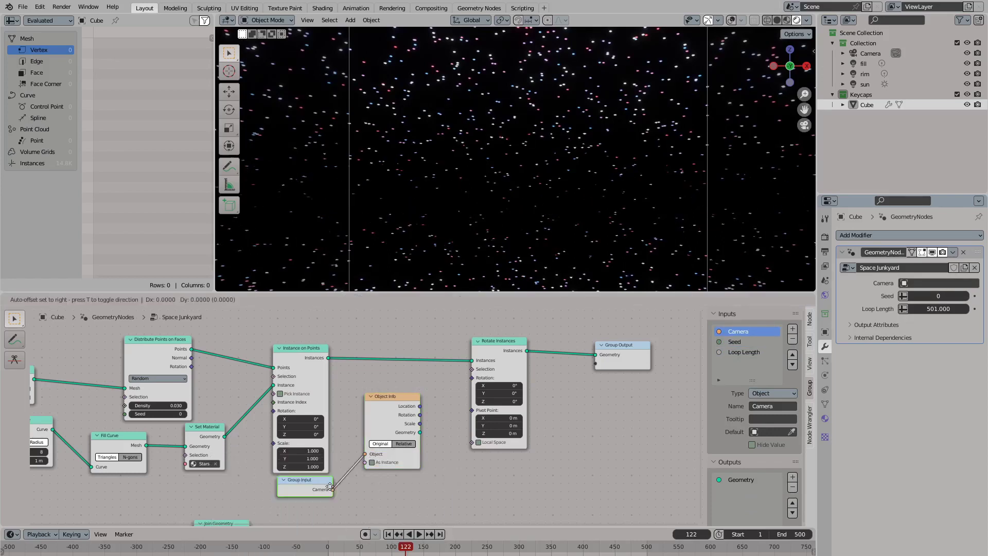
Add a Position node and connect it with the Object Info Location into a new vector Subtract node
middle_click_drag(663, 321, 572, 330)
key("shift+a")
type("position")
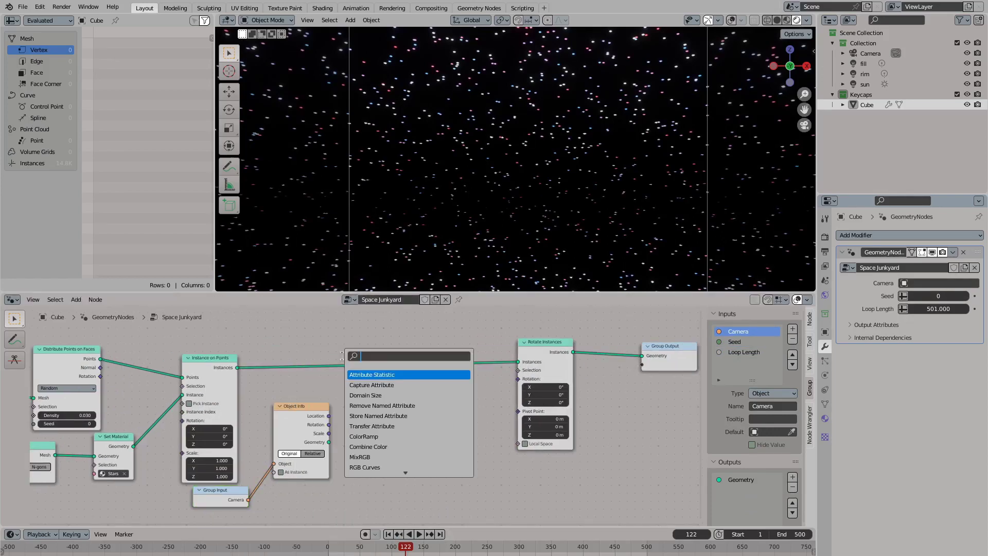
key("Return")
left_click(328, 397)
left_click_drag(319, 398, 363, 399)
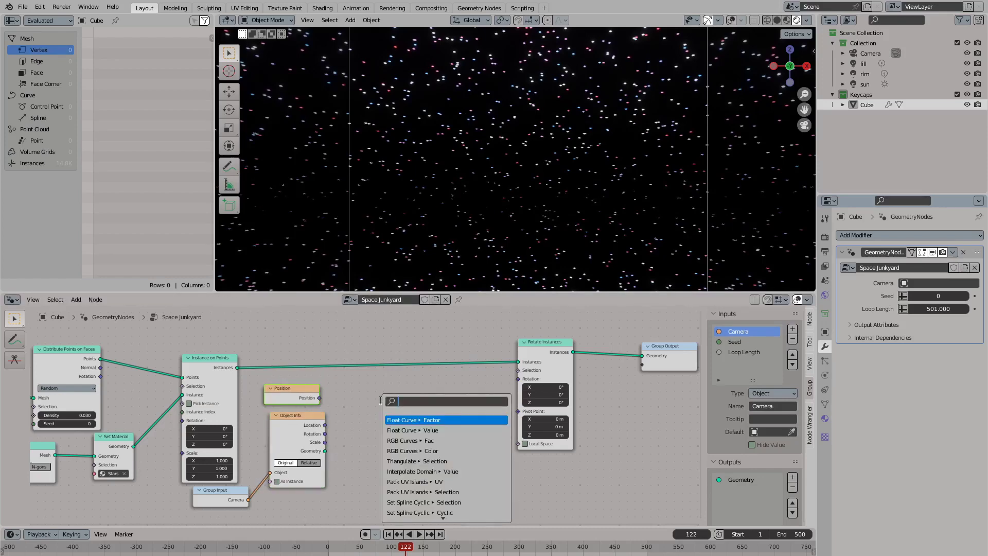
type("subtr")
key("Return")
left_click_drag(325, 425, 368, 435)
Try driving the Rotate Instances rotation from the Subtract result through a Vector Rotate node
left_click_drag(422, 403, 524, 401)
type("rot")
key("Return")
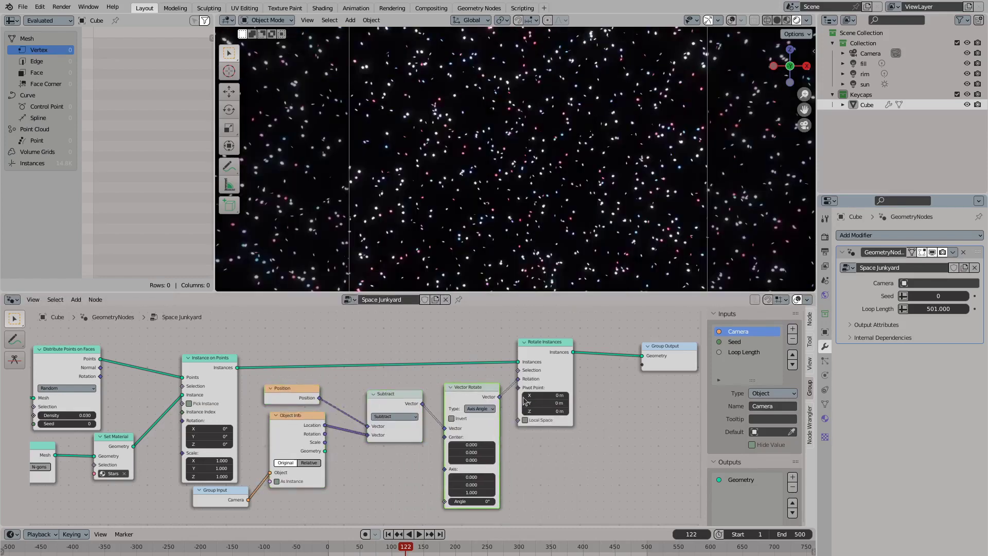
scroll(467, 220, "up", 5)
Subtract Position from Location and replace Vector Rotate with a Z-axis Align Euler to Vector node driving the Rotate Instances rotation
left_click_drag(325, 425, 368, 426)
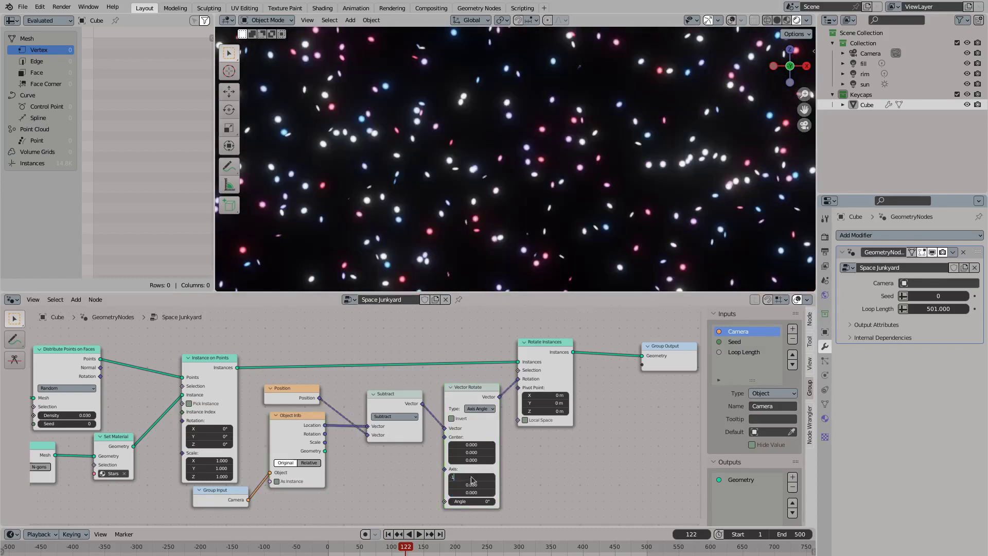
key("x")
key("shift+a")
type("align")
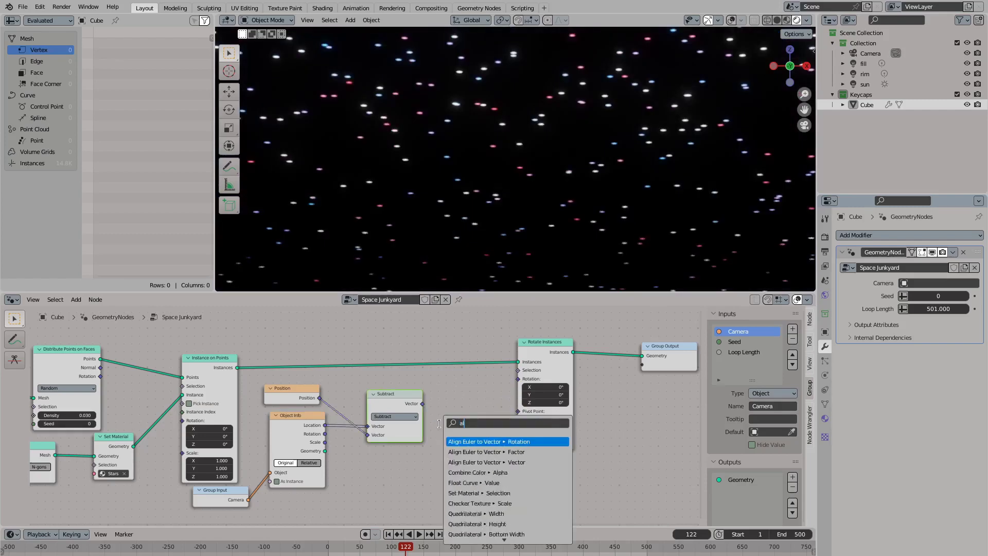
key("Return")
left_click(440, 424)
left_click_drag(440, 458, 440, 476)
left_click_drag(495, 427, 518, 379)
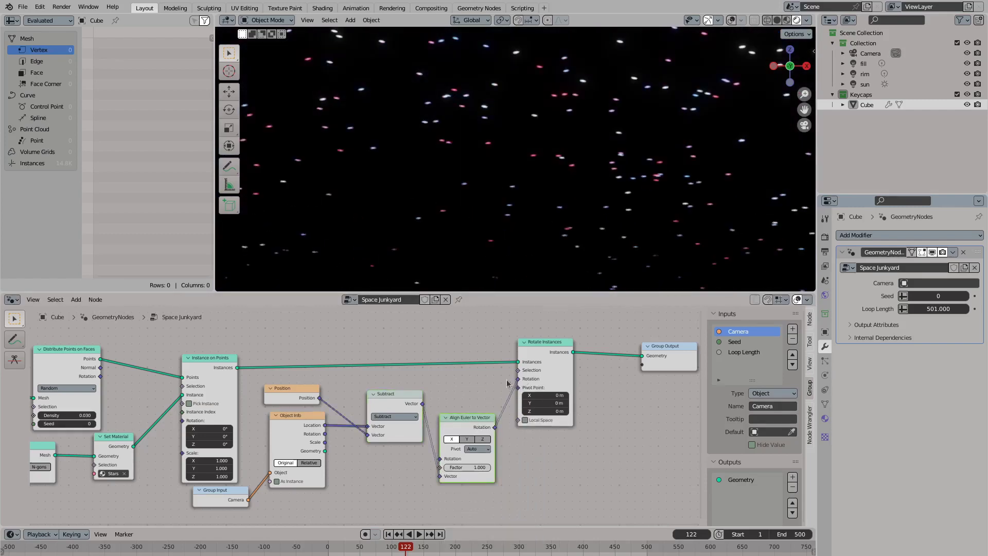
left_click(467, 438)
left_click(482, 439)
Inspect the orientation of the star discs in wireframe from the side and the front
middle_click_drag(497, 249, 546, 186)
key("shift+z")
middle_click_drag(503, 214, 519, 180)
key("KP_3")
key("KP_Decimal")
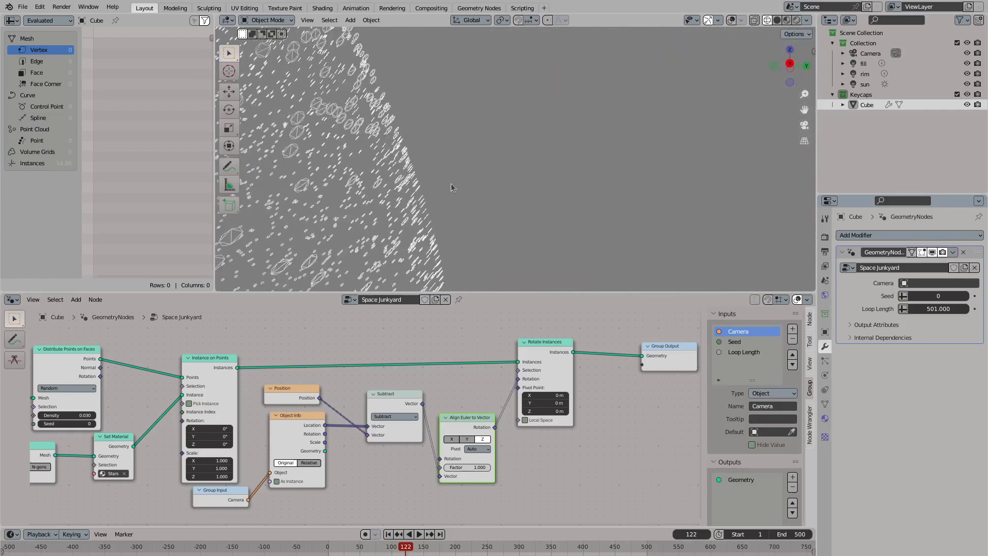
key("KP_1")
scroll(525, 187, "up", 8)
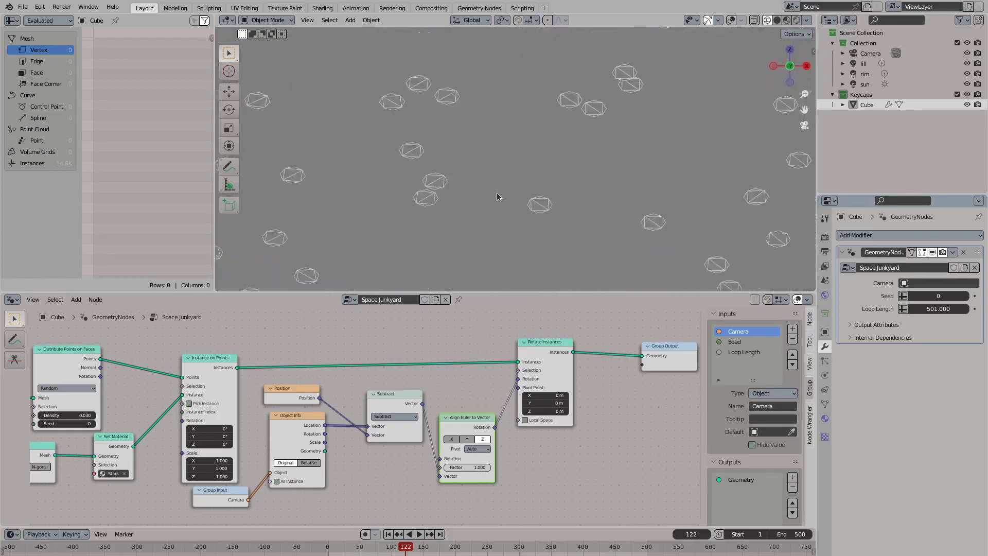
Tidy the layout of the Position, Object Info and Subtract nodes beside Align Euler to Vector
left_click_drag(396, 403, 388, 403)
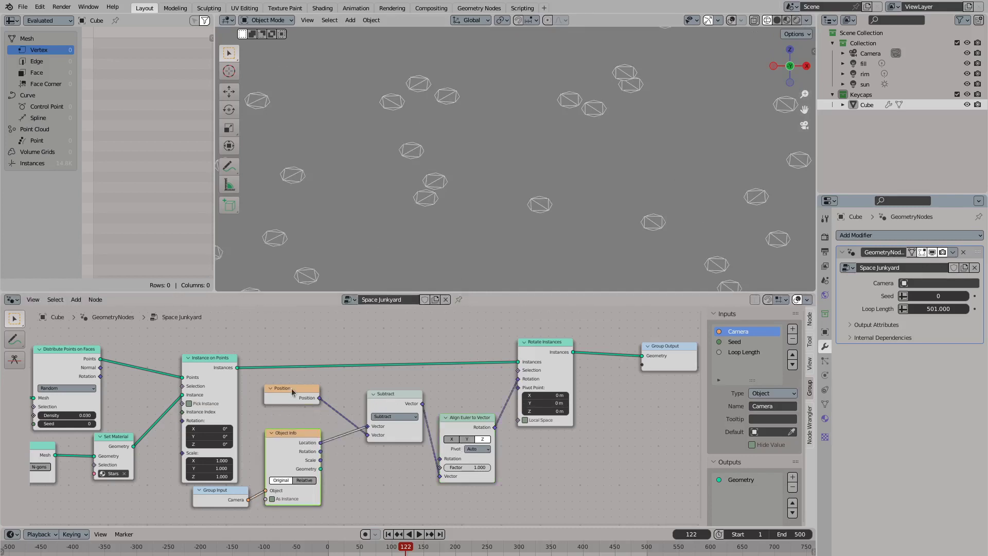
left_click_drag(291, 388, 441, 477)
left_click_drag(415, 404, 440, 476)
Shrink the Ico Sphere's radius to 5 m and show the viewport overlays to compare the discs with the camera
scroll(453, 281, "down", 5)
scroll(505, 269, "up", 5)
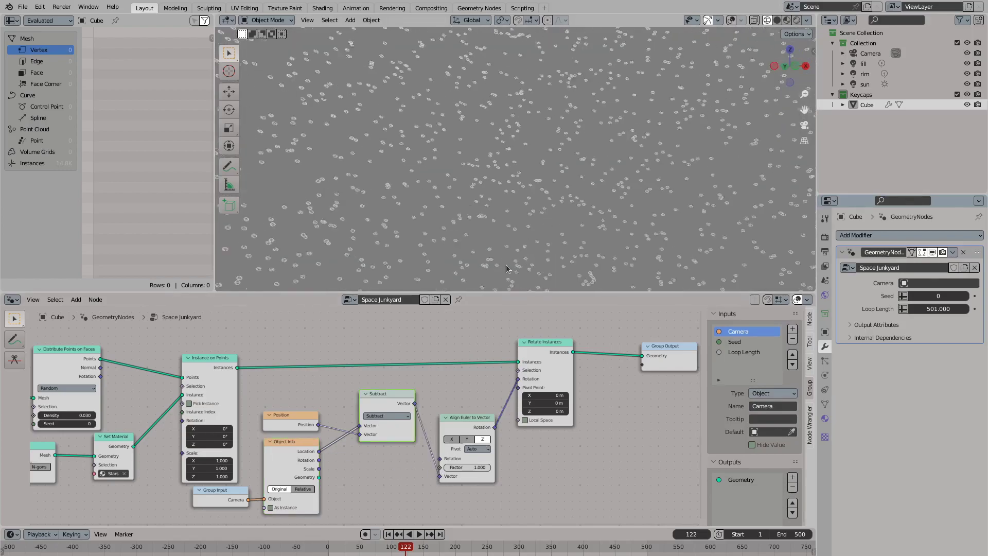
middle_click_drag(505, 269, 476, 180)
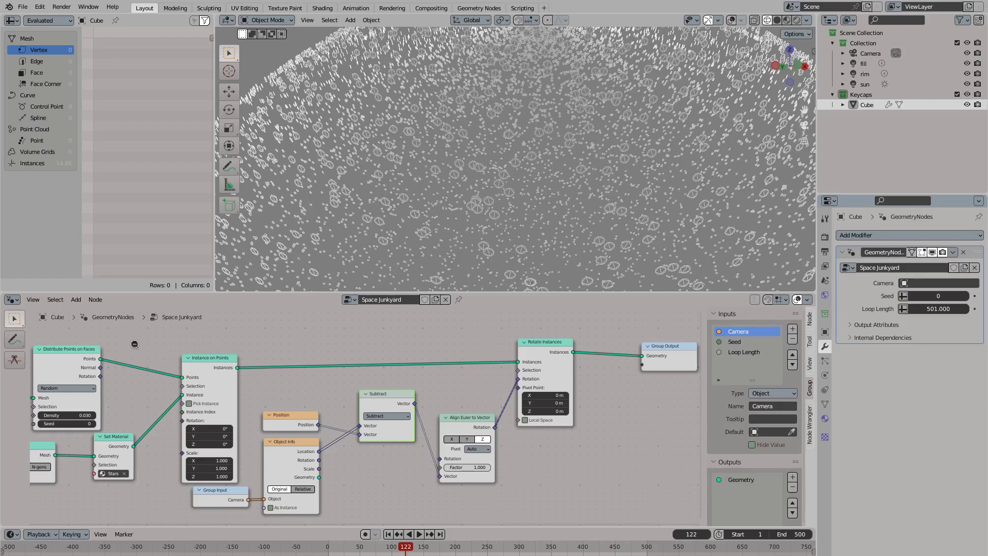
scroll(348, 393, "down", 2)
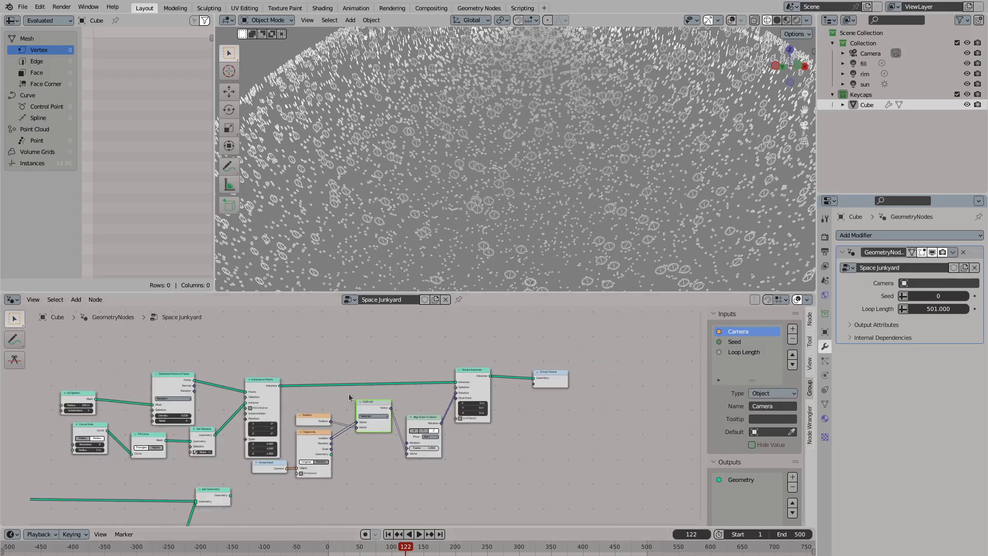
scroll(218, 409, "up", 4, "ctrl")
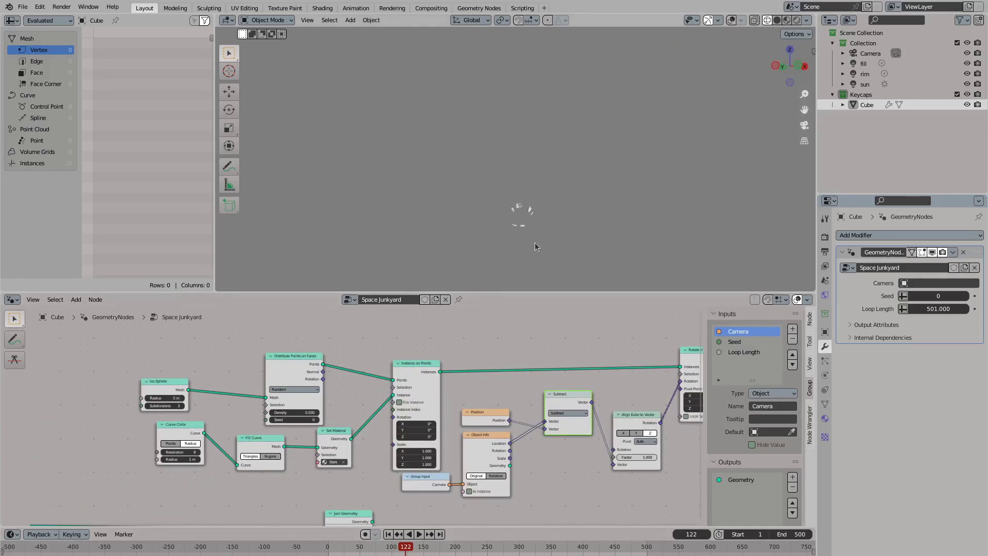
scroll(535, 247, "up", 10)
key("shift+alt+z")
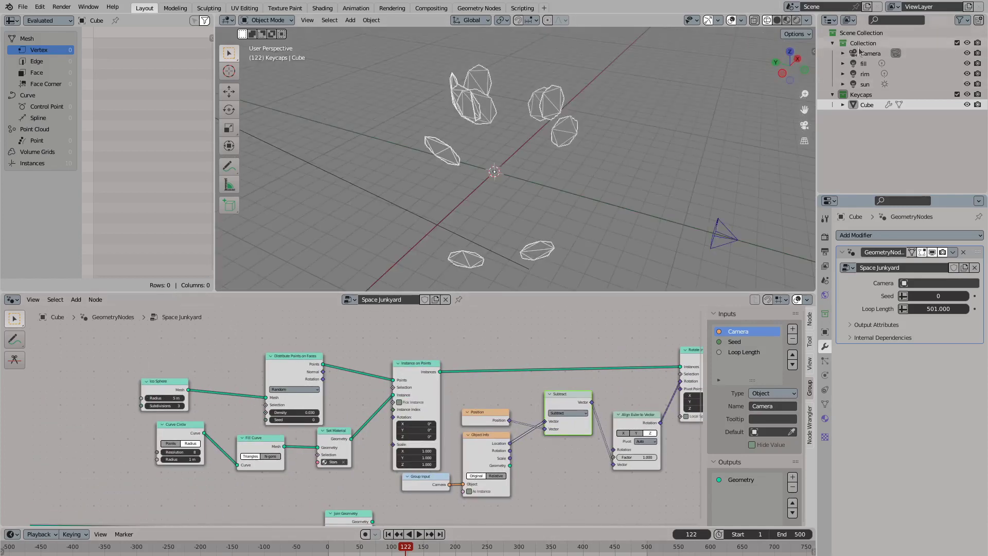
middle_click_drag(514, 154, 514, 232)
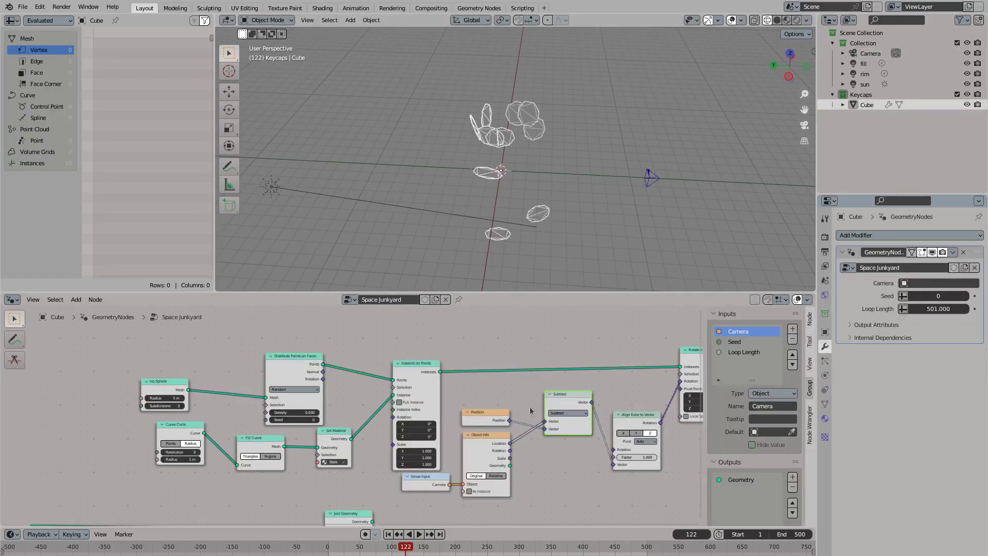
Assign the Camera object to the Geometry Nodes modifier's Camera input
middle_click_drag(530, 410, 404, 384)
scroll(404, 383, "up", 1)
left_click(939, 283)
left_click(921, 299)
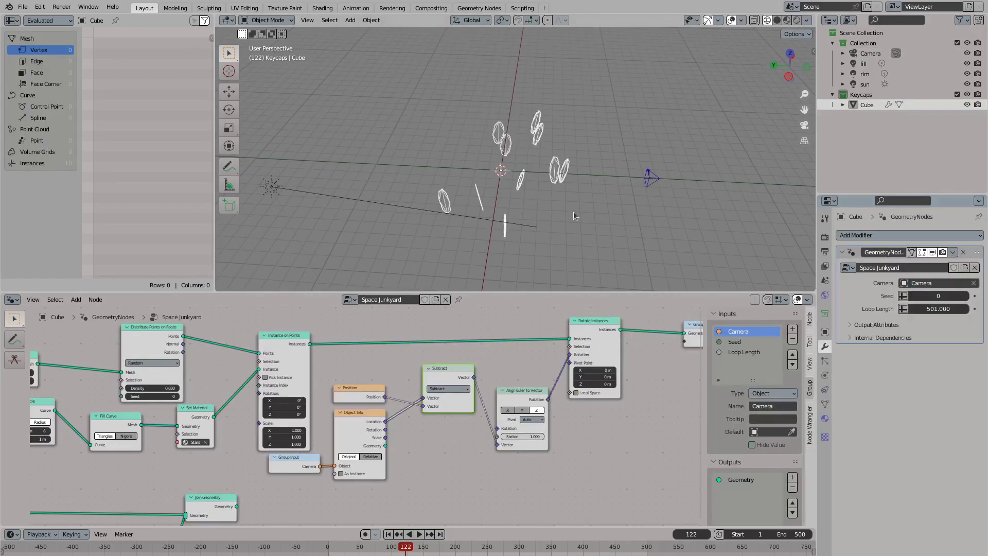
Move the camera around to test how the star discs follow it, and undo the move
middle_click_drag(574, 215, 538, 195)
left_click(536, 267)
key("g")
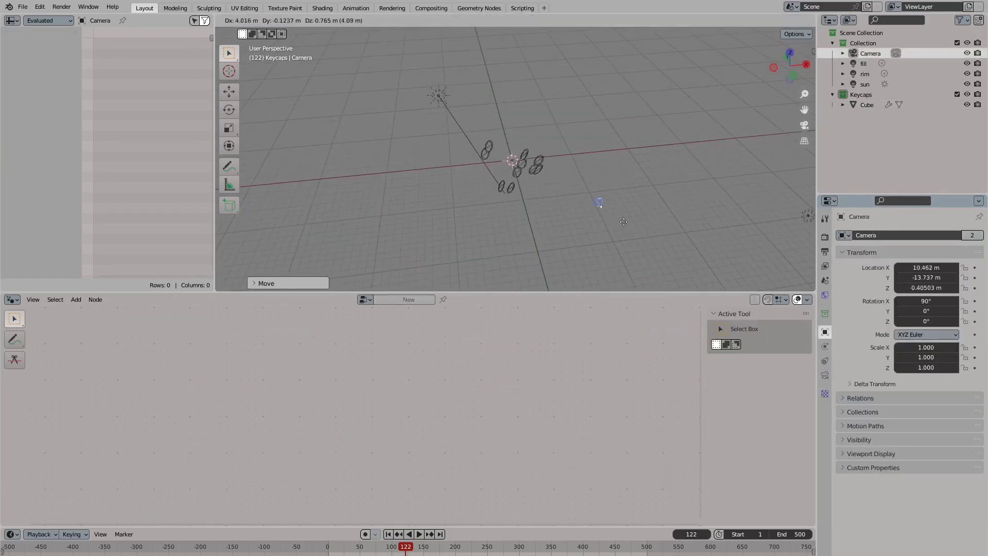
left_click(527, 236)
key("ctrl+z")
key("ctrl+z")
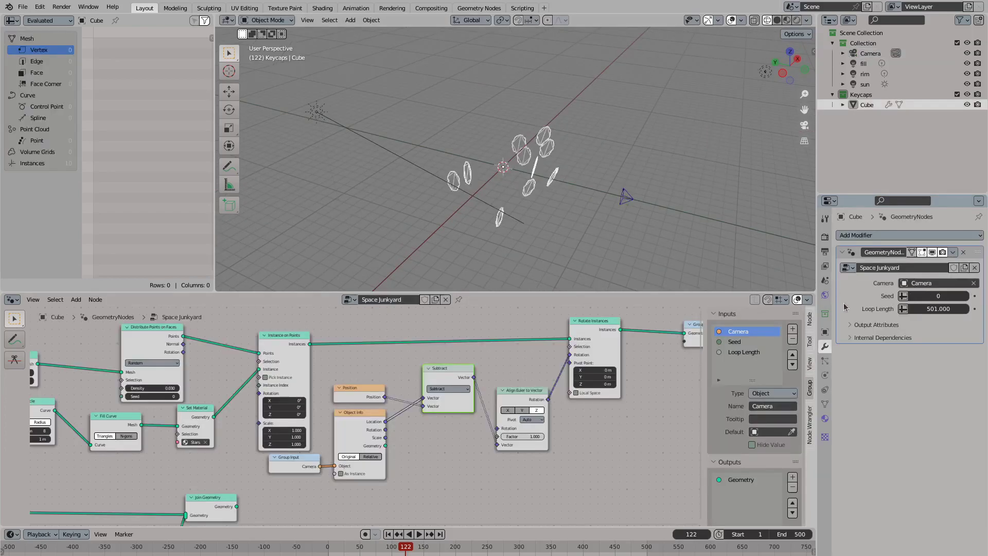
Drive the Distribute Points on Faces seed and density from group inputs, naming the density input Star Density
middle_click_drag(504, 374, 653, 406)
mouse_move(129, 405)
left_mouse_down()
mouse_move(228, 433)
mouse_move(157, 365)
mouse_move(135, 360)
mouse_move(147, 406)
mouse_move(138, 406)
left_mouse_up()
type("seed")
key("Return")
left_click(118, 403)
double_click(760, 362)
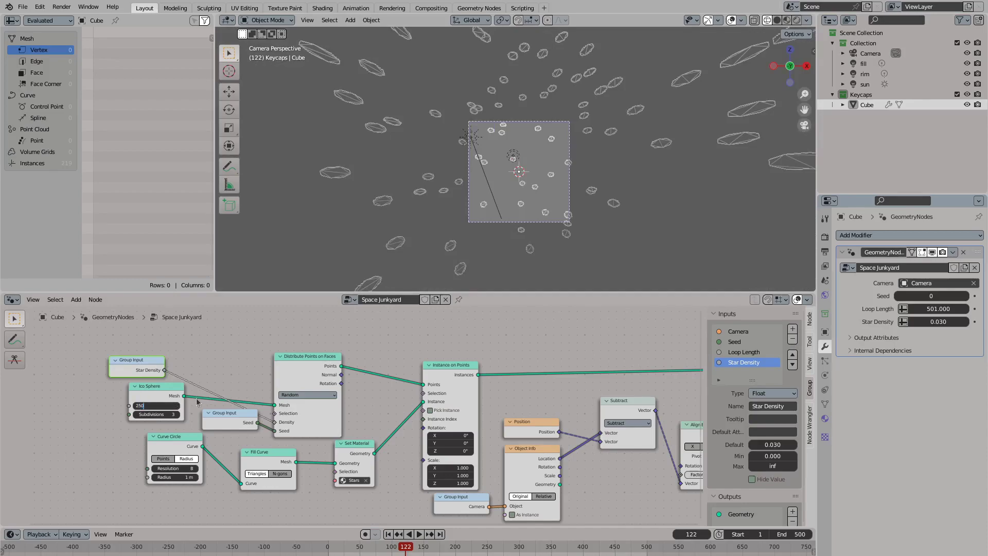
Set the Ico Sphere's radius to 250 m and the modifier's Star Density to 0.02
key("Return")
key("BackSpace")
type("2")
key("Return")
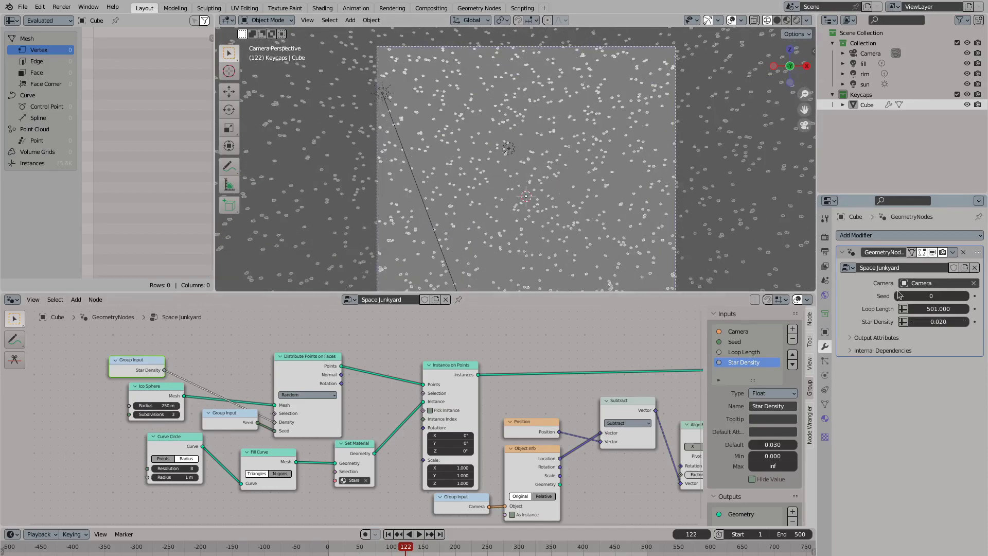
Join the rotated stars with the keycaps in Join Geometry and link its output to the Group Output
middle_click_drag(514, 154, 546, 164)
scroll(546, 165, "down", 5)
middle_click_drag(690, 415, 394, 404)
scroll(395, 405, "down", 5)
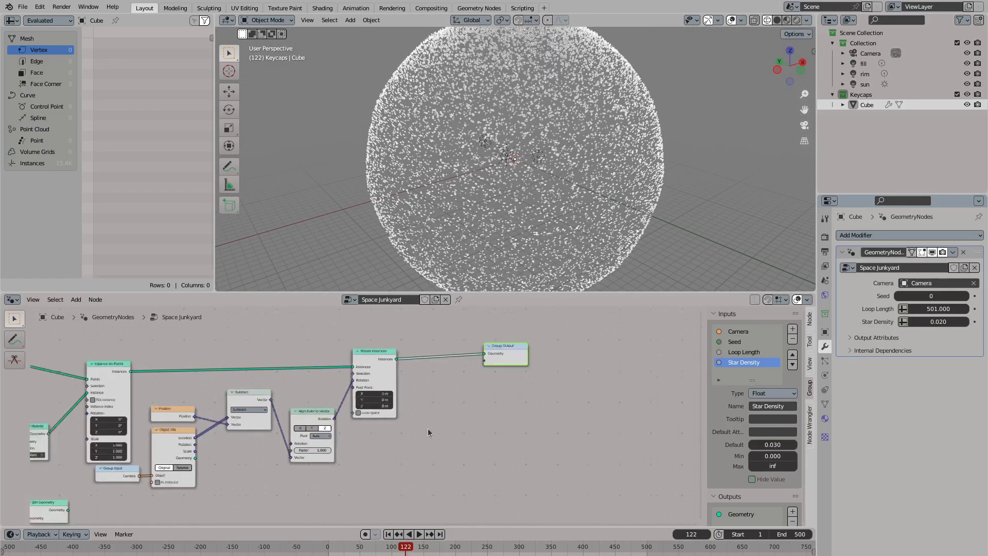
key("g")
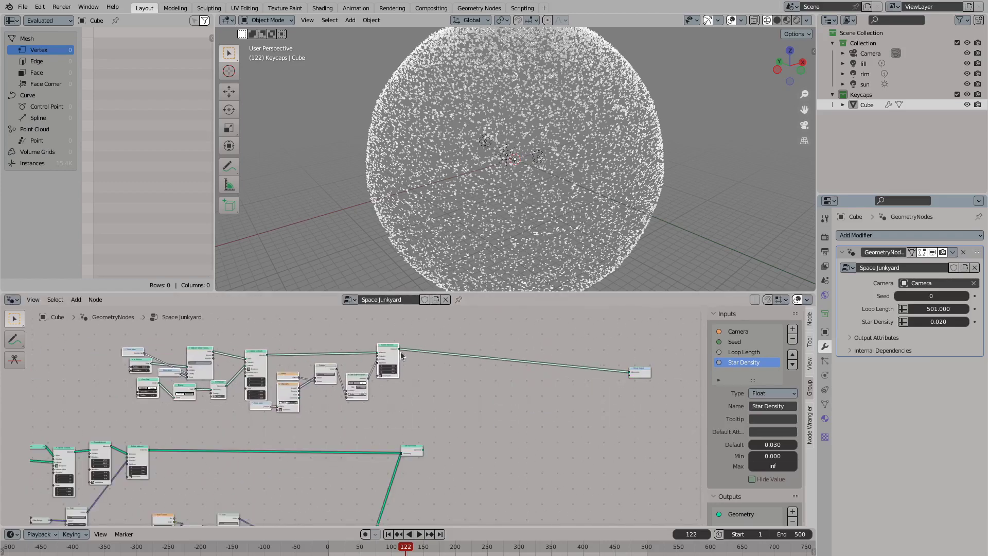
key("Escape")
left_click_drag(422, 449, 637, 383)
scroll(493, 285, "up", 3)
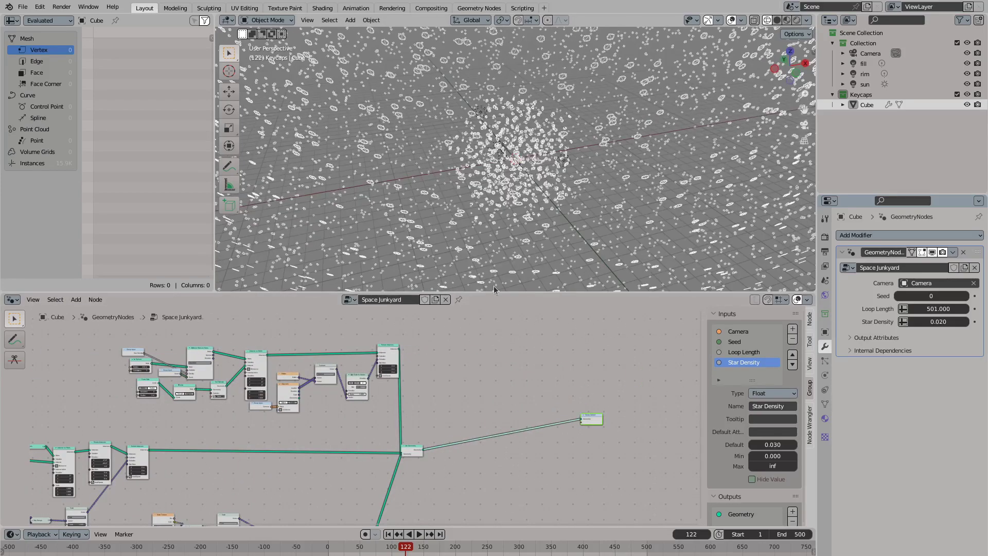
Set the Ico Sphere's radius to 198 m
scroll(350, 412, "up", 5)
scroll(515, 155, "up", 2)
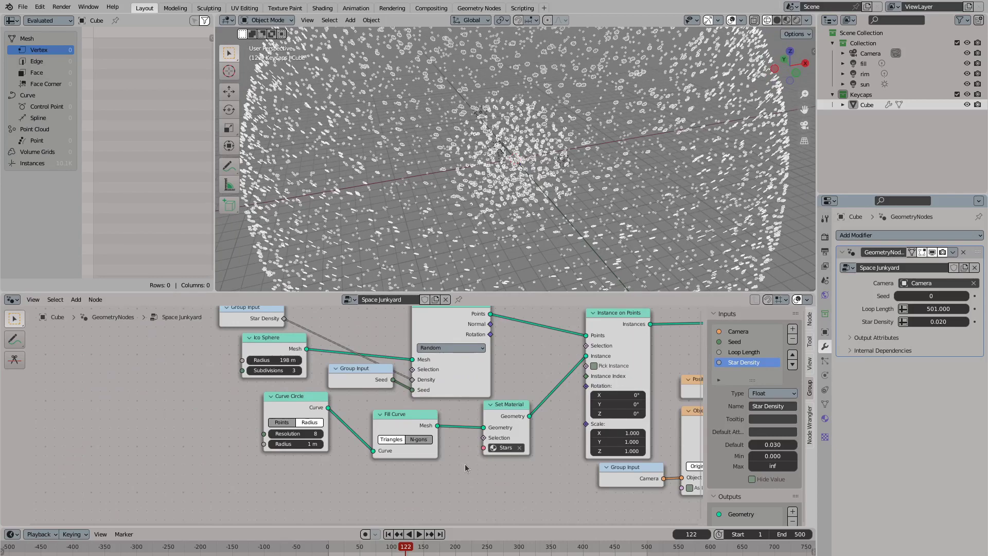
scroll(428, 438, "down", 5)
scroll(429, 437, "up", 4)
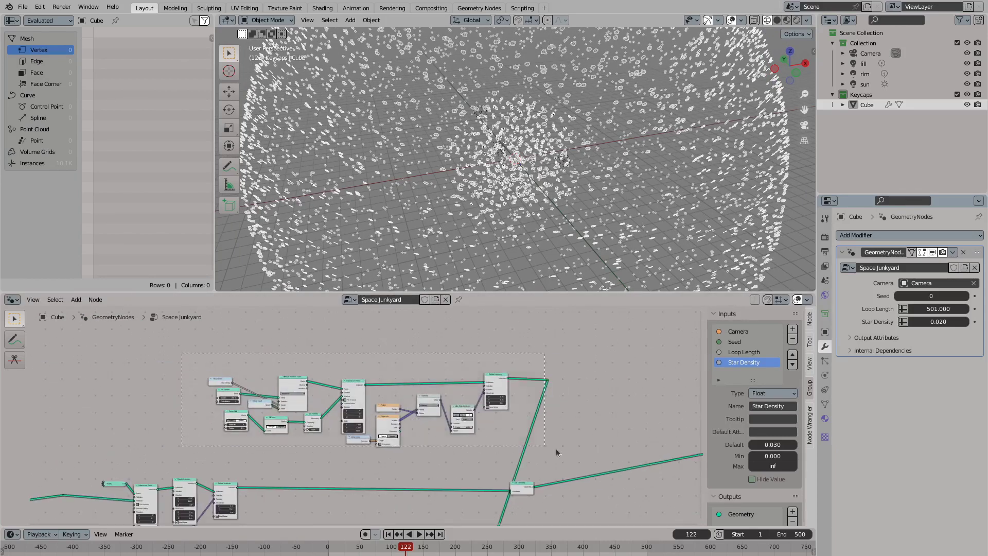
Add a float Random Value node below Set Material and connect it to the Scale of the stars' Instance on Points
key("shift+a")
left_click(267, 360)
type("random")
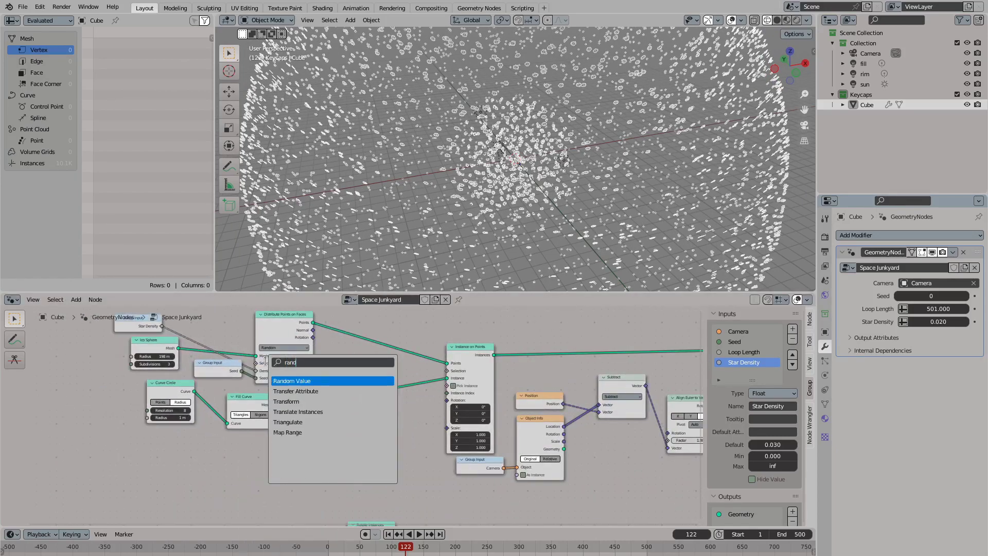
key("Return")
left_click(281, 438)
scroll(281, 437, "up", 2)
left_click_drag(337, 429, 579, 406)
scroll(445, 404, "up", 2)
middle_click_drag(445, 404, 492, 400)
left_click_drag(406, 390, 422, 418)
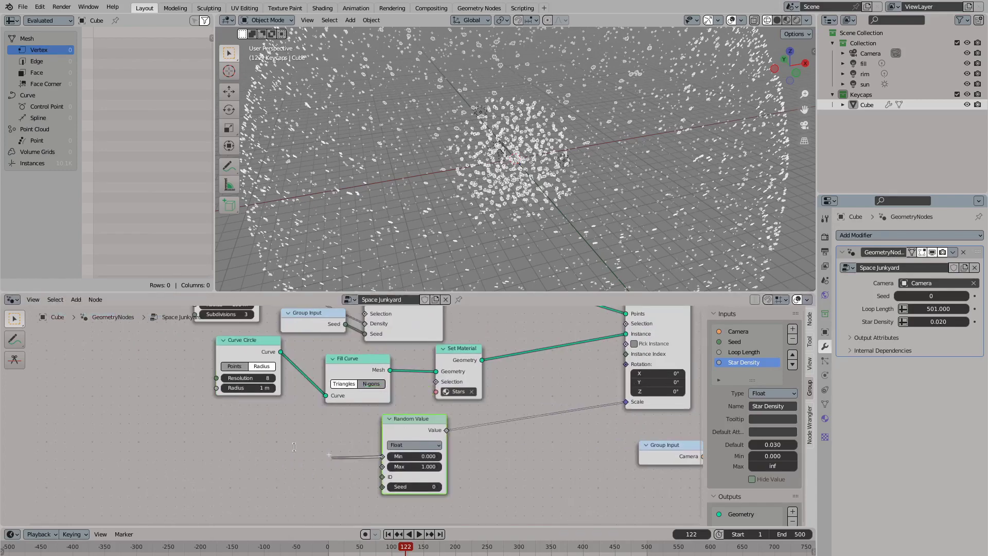
Set the Random Value node driving the star scale to a minimum of 0.2 and a maximum of 0.5
left_click_drag(382, 456, 247, 444)
key("Return")
key("Escape")
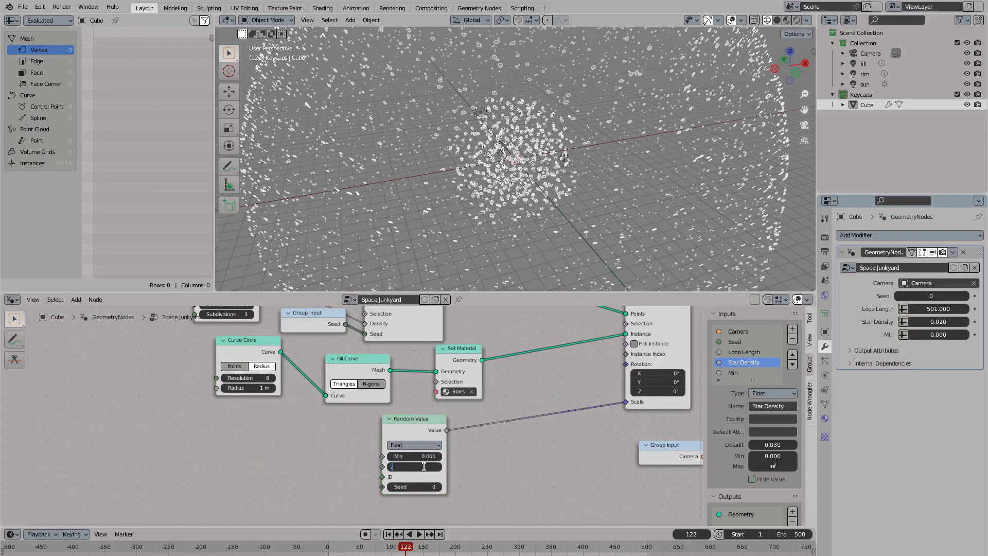
type(".5")
key("shift+Tab")
type(".2")
key("Return")
Examine the stars and keycaps through the camera in solid and rendered shading, and play the animation to frame 159
key("KP_0")
left_click(786, 24)
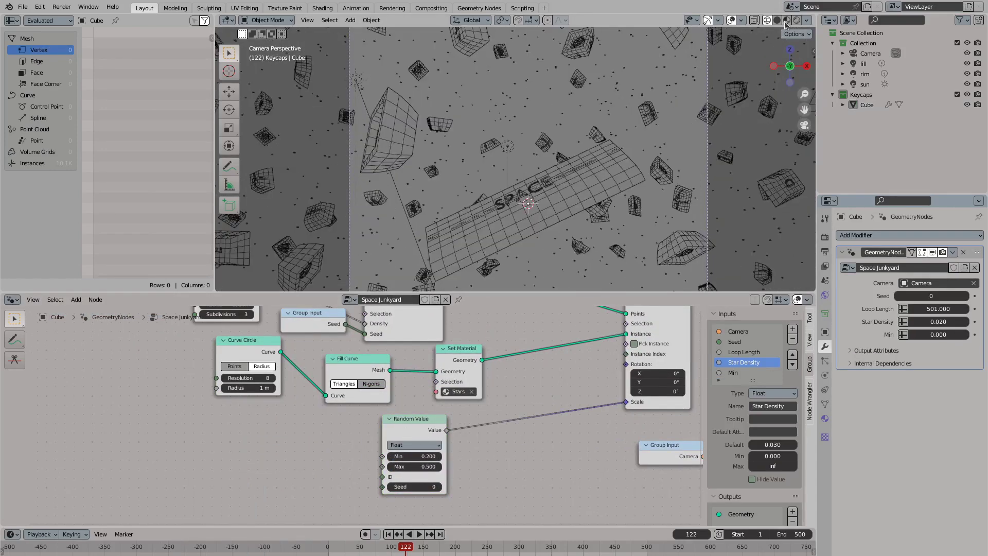
left_click(786, 21)
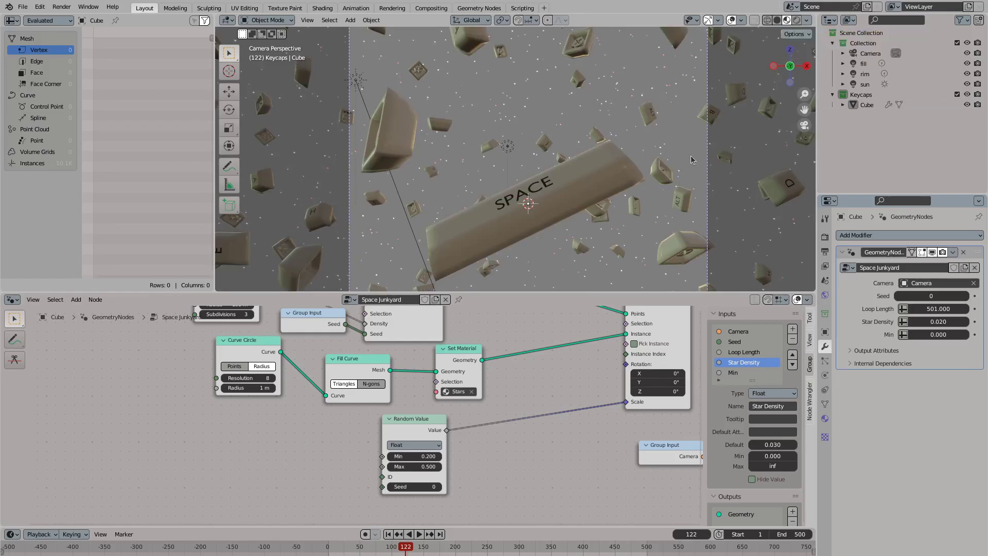
key("Home")
key("Home")
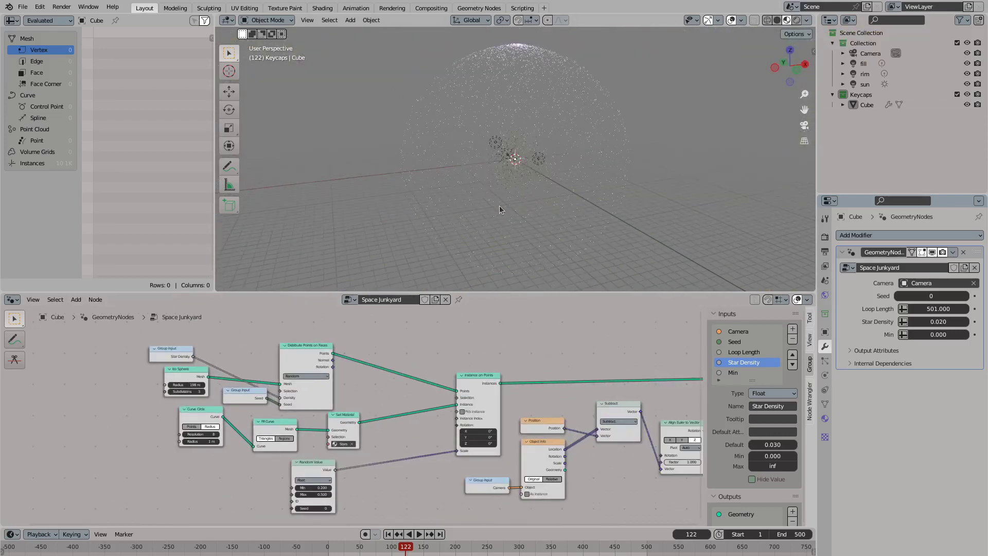
key("KP_0")
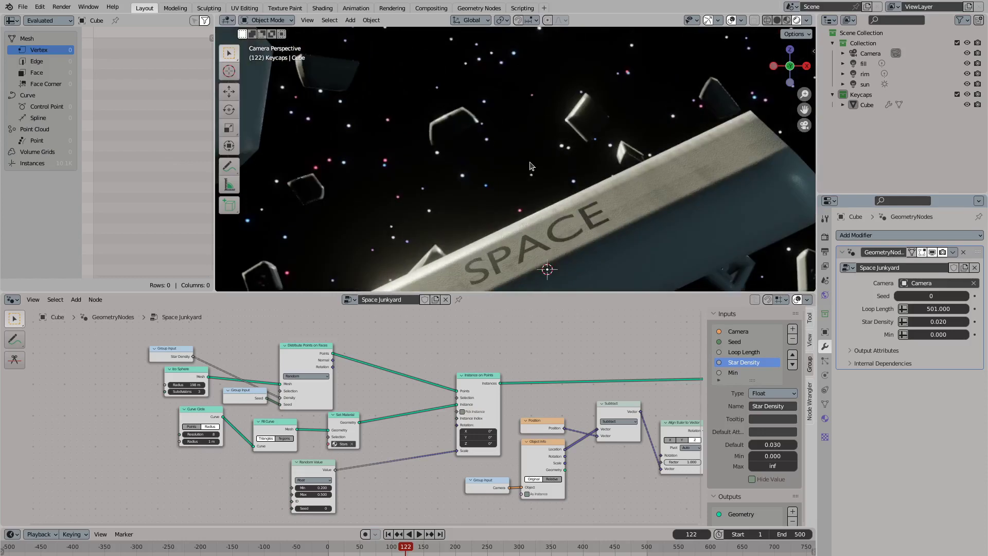
scroll(494, 127, "down", 1)
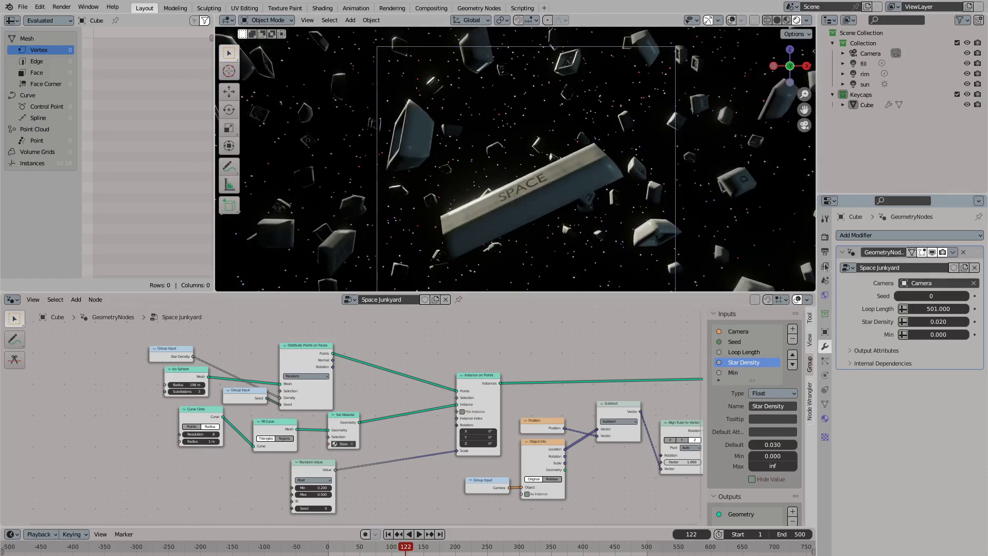
left_click(824, 236)
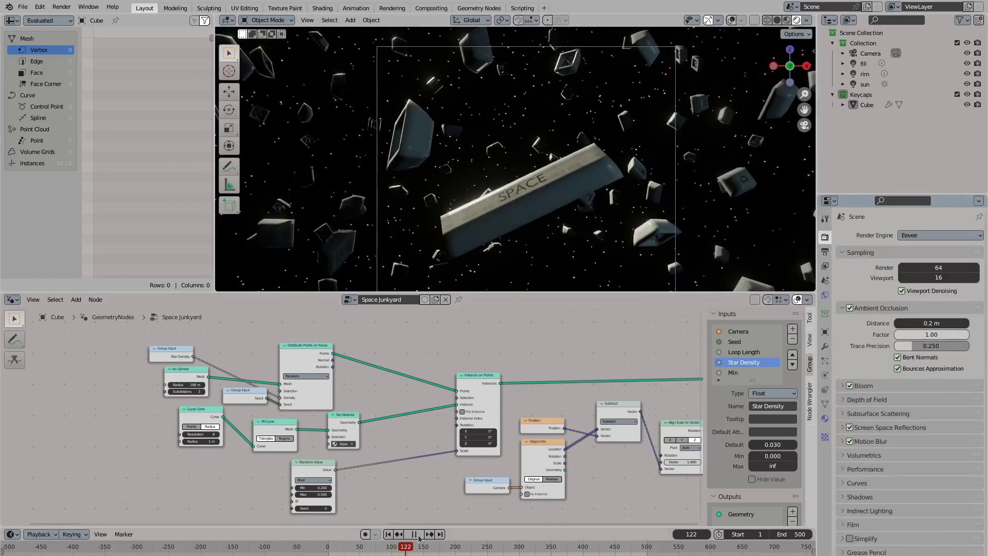
scroll(503, 276, "up", 2)
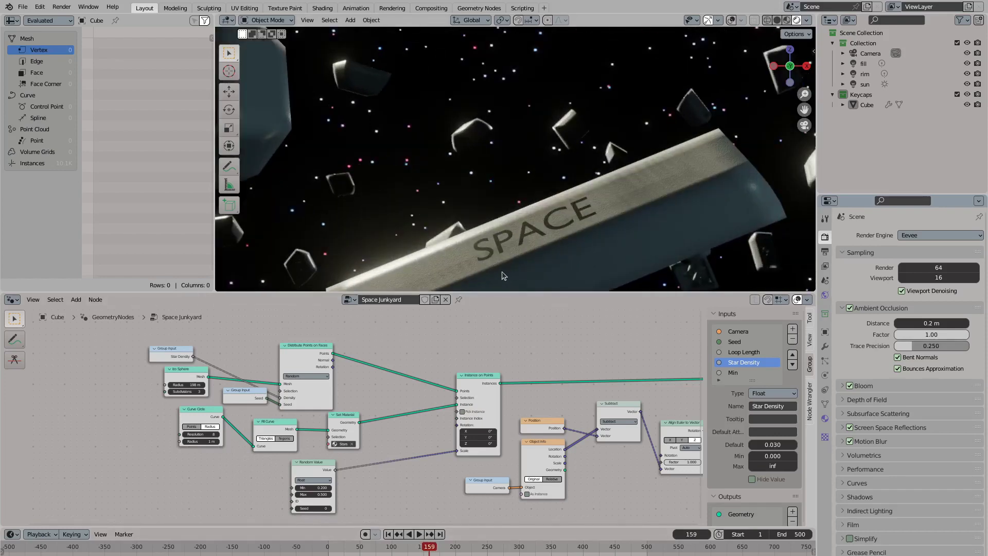
scroll(507, 271, "down", 2)
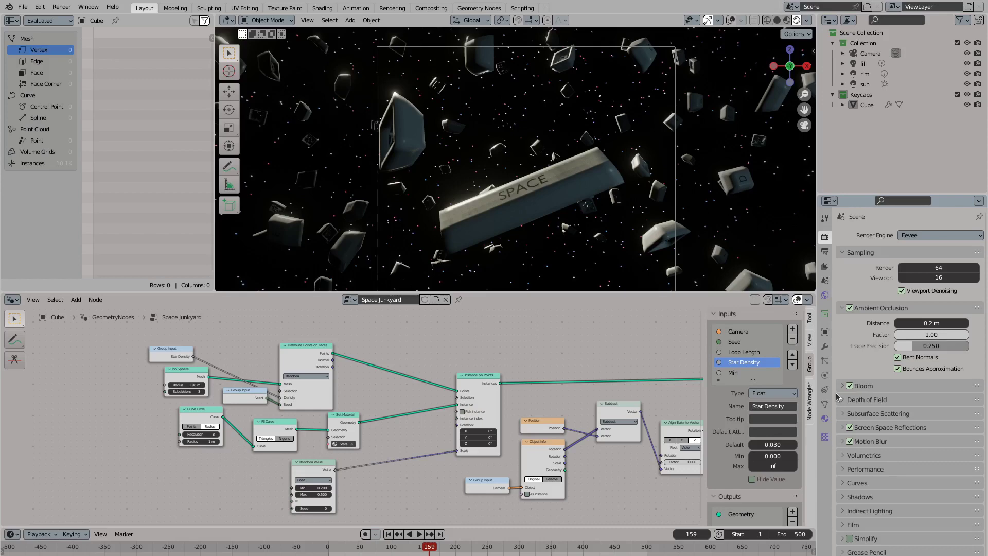
Render the current frame, inspect the enlarged result, and return the lower area to the geometry node editor
key("F12")
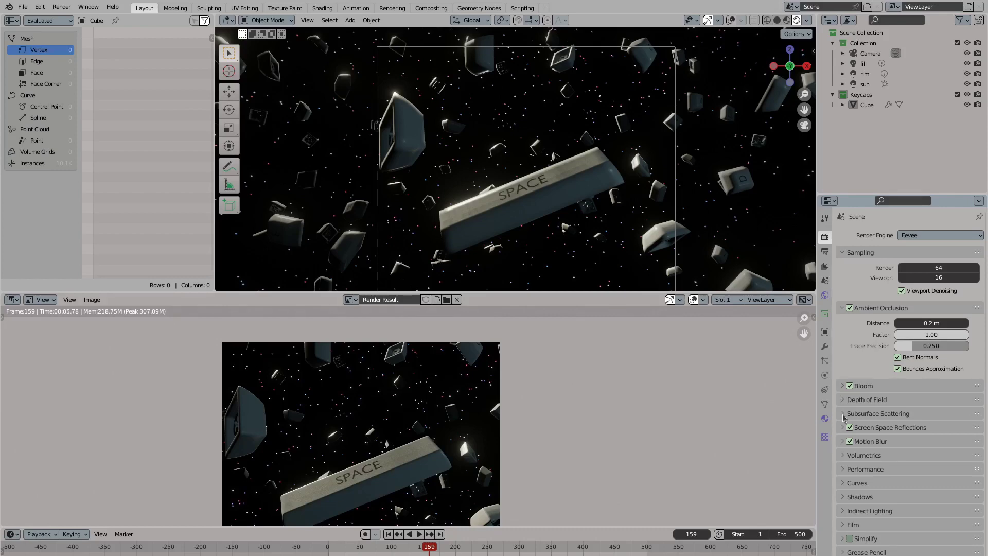
left_click_drag(546, 292, 547, 113)
scroll(422, 324, "down", 3)
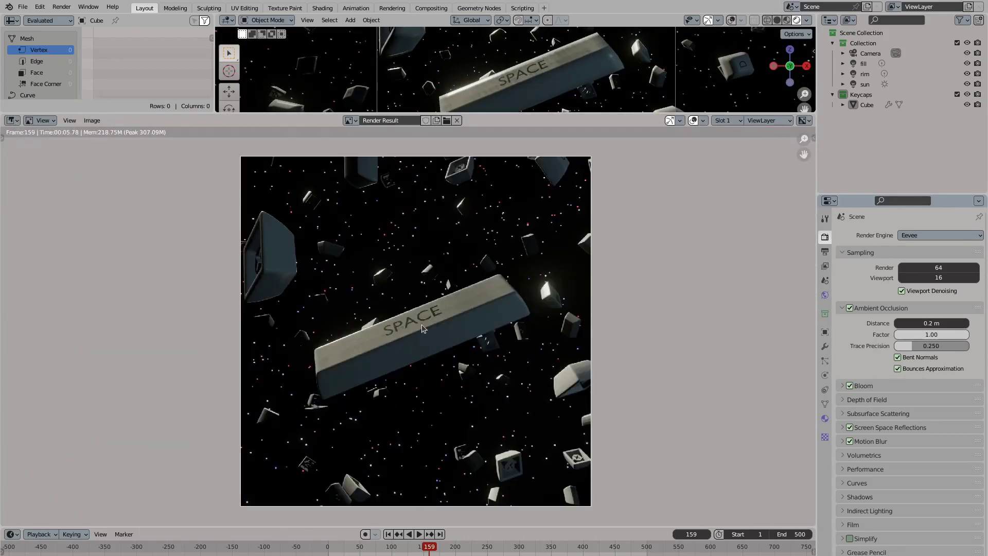
left_click(13, 120)
left_click(41, 209)
left_click_drag(314, 114, 314, 321)
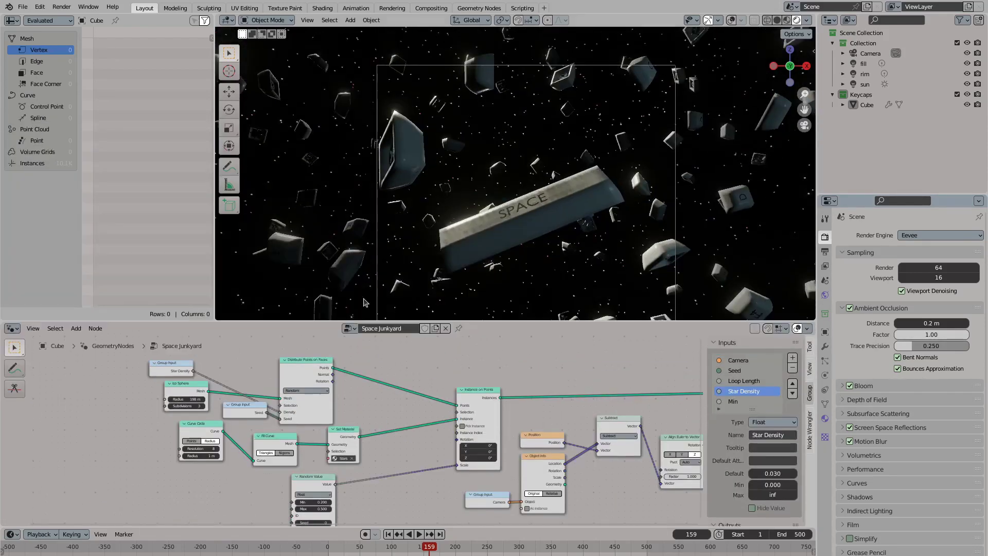
middle_click_drag(439, 236, 415, 217, "shift")
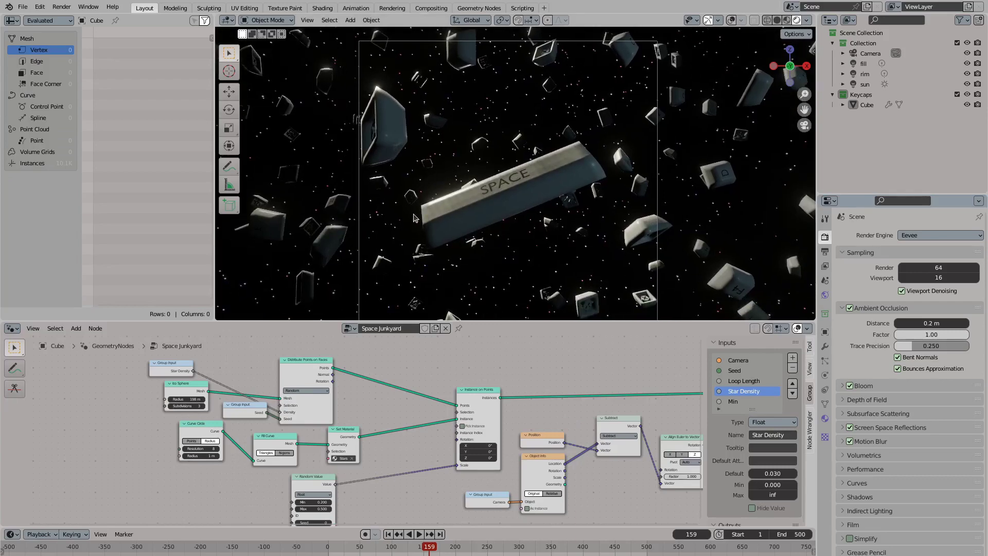
Set the sun light's strength to 15 and check the effect on the keycaps
left_click(825, 404)
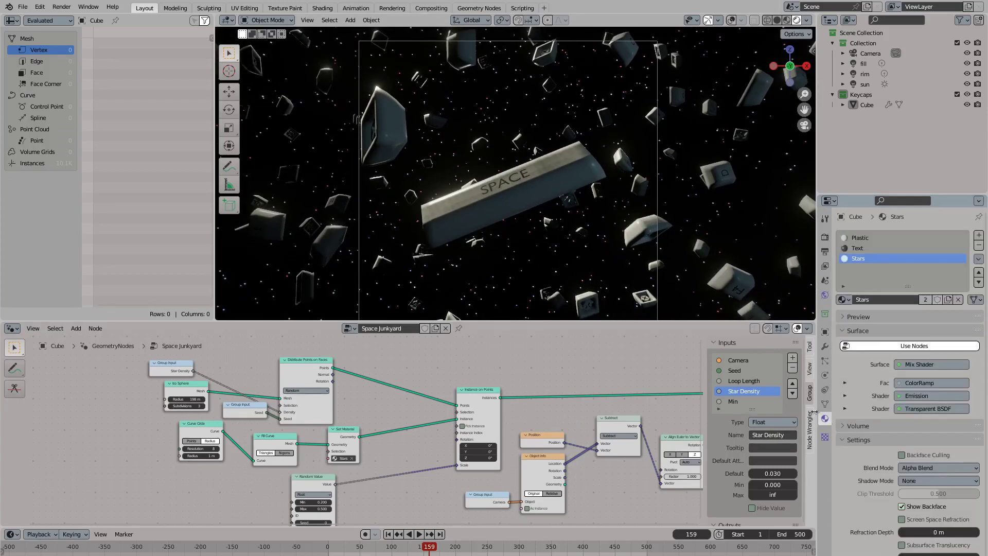
left_click(875, 84)
left_click(928, 305)
type("15")
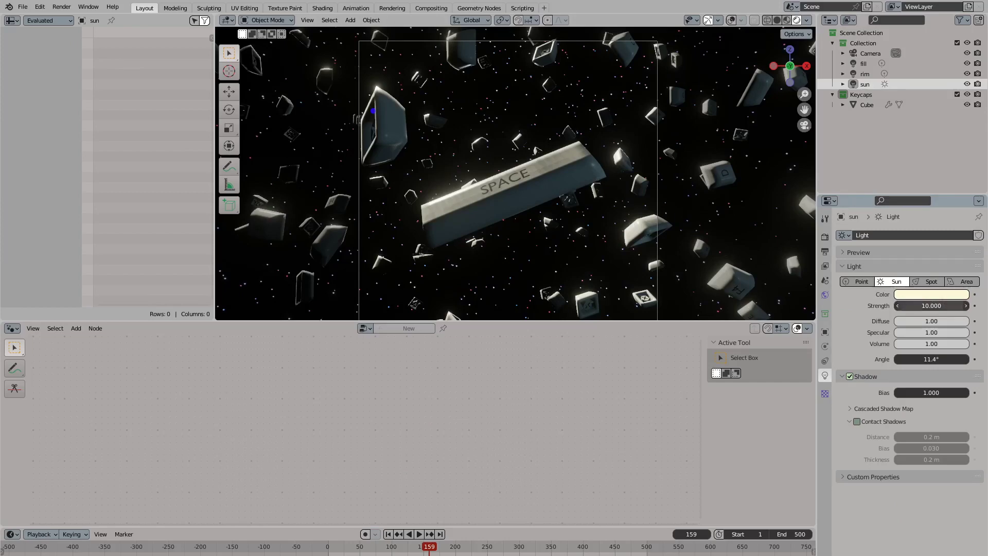
key("Return")
scroll(594, 231, "up", 3)
scroll(597, 232, "down", 3)
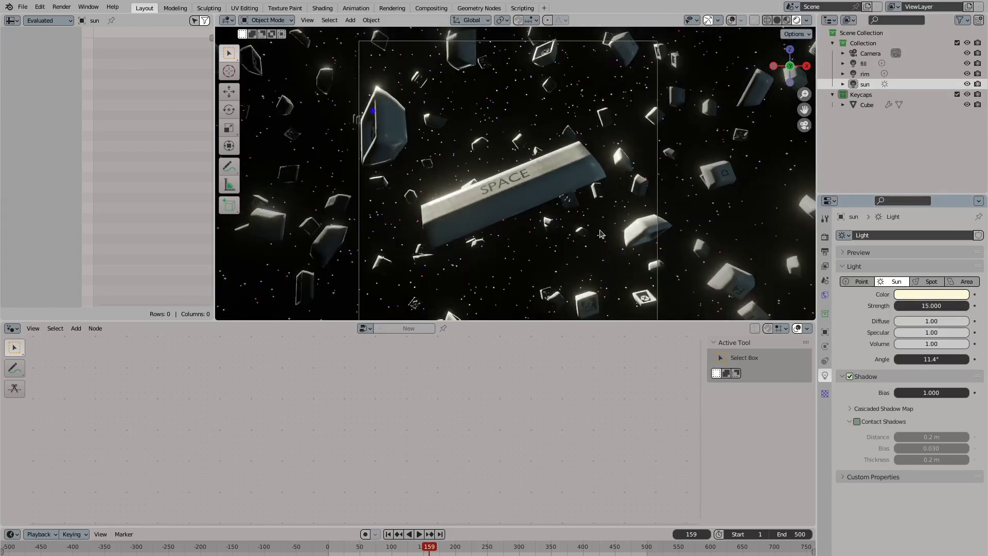
Set the fill light's power to 2500 W
left_click(864, 63)
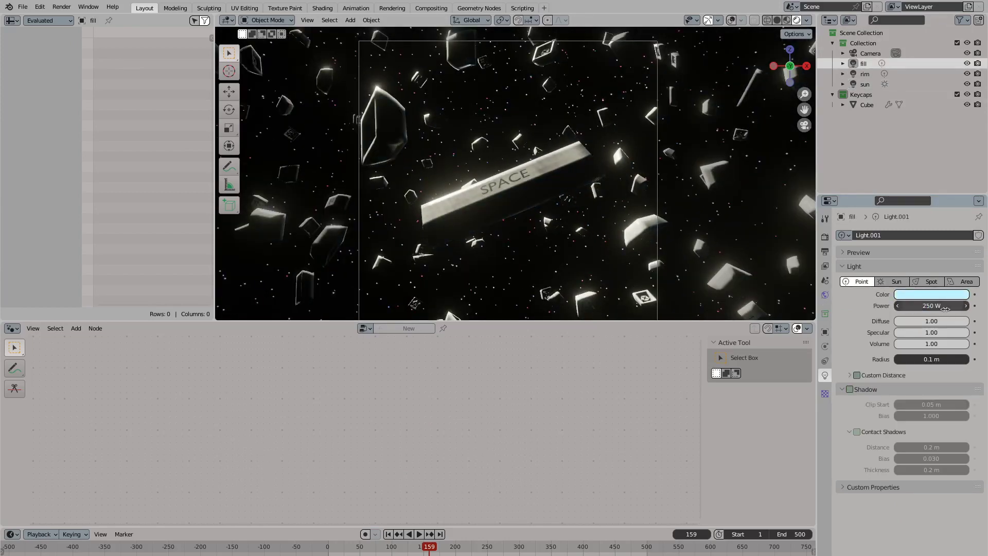
double_click(945, 306)
type("2500")
key("Return")
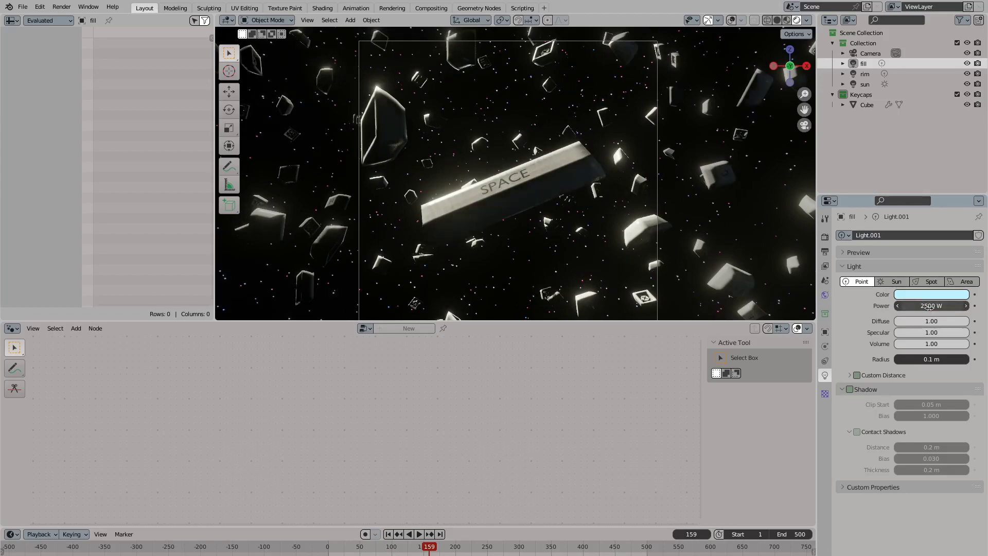
scroll(778, 123, "up", 2)
scroll(779, 123, "down", 2)
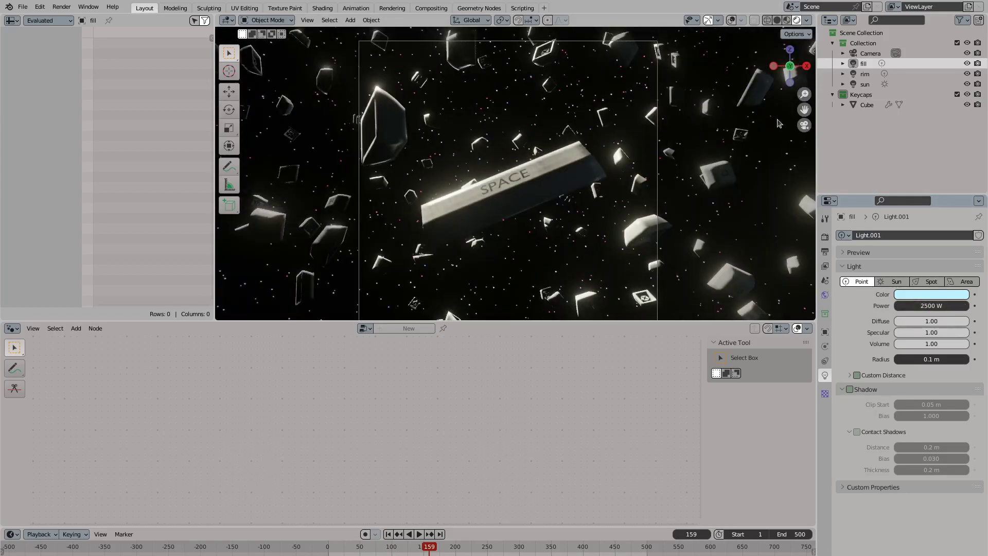
Switch the render engine to Cycles
left_click(825, 237)
left_click(927, 235)
left_click(926, 269)
Set the power of both the fill and rim lights to 0 W
left_click(825, 375)
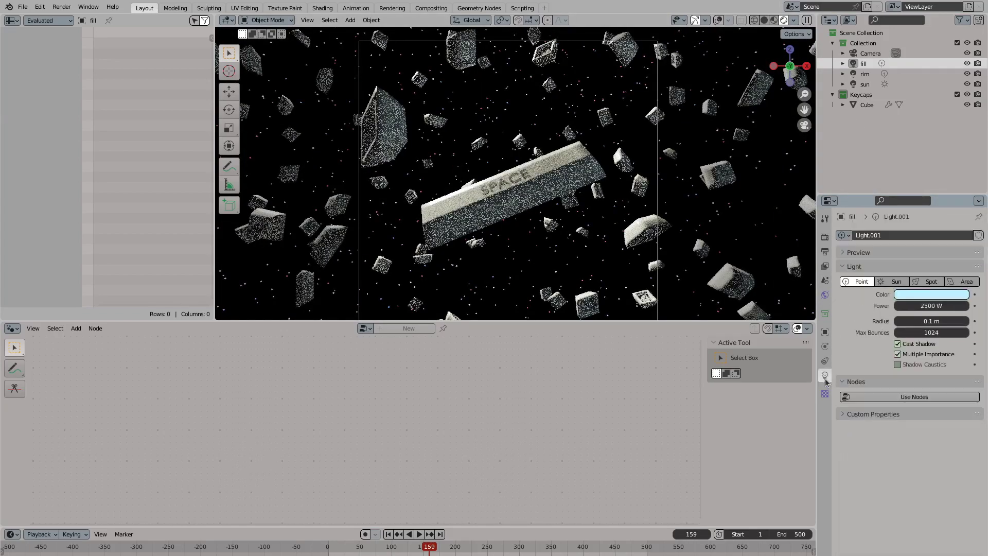
key("BackSpace")
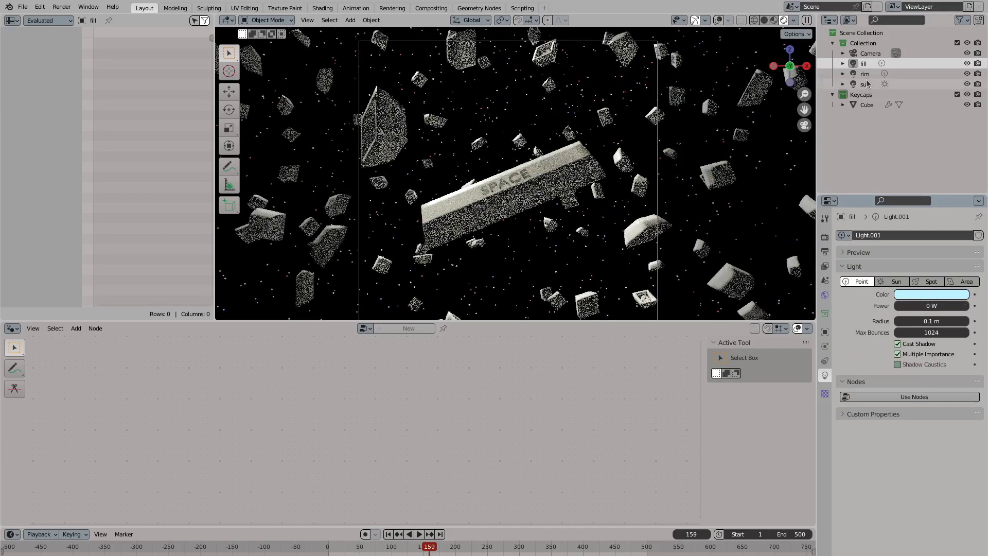
left_click(864, 74)
left_click(931, 305)
type("0")
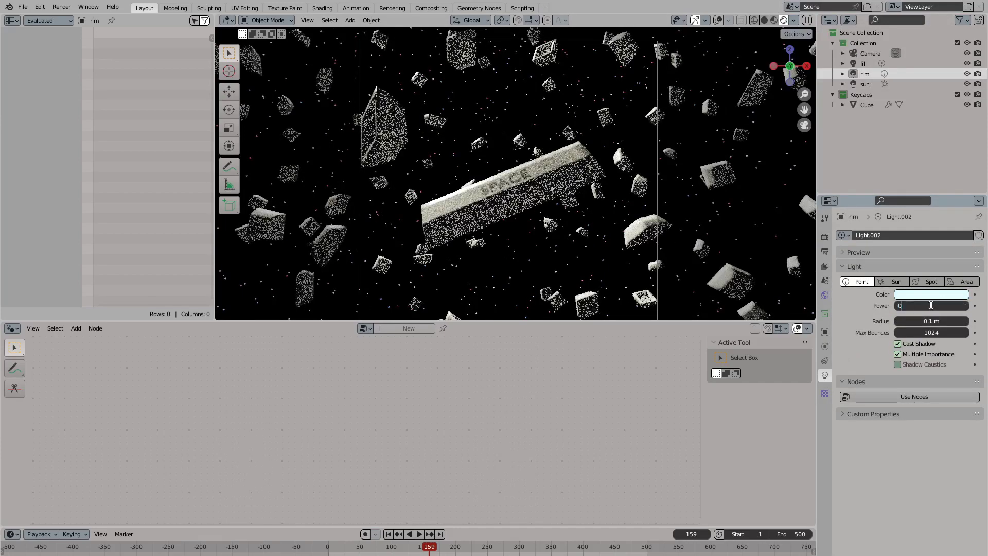
key("Return")
Reduce the sun light's strength to 5 and inspect the space bar up close
left_click(865, 84)
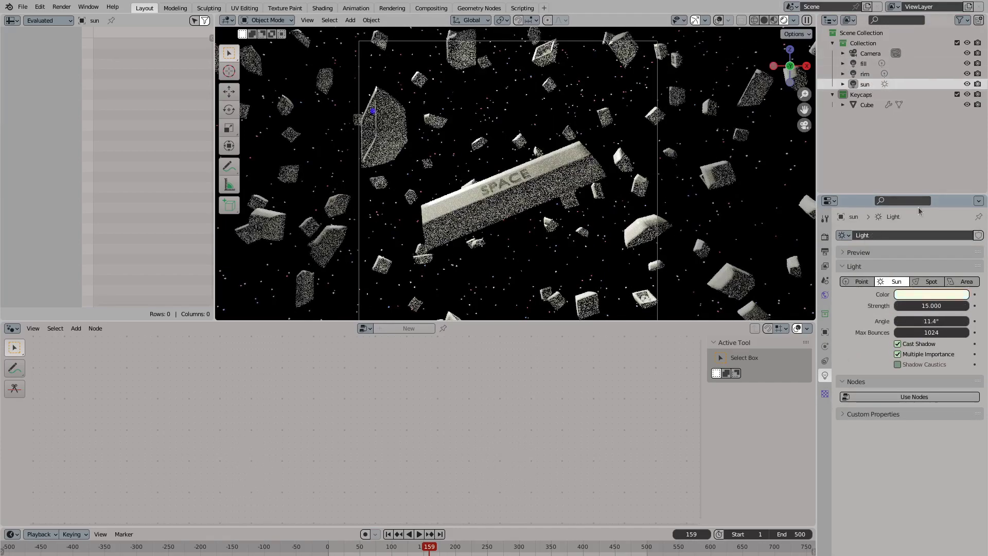
left_click(931, 305)
type("5")
key("Return")
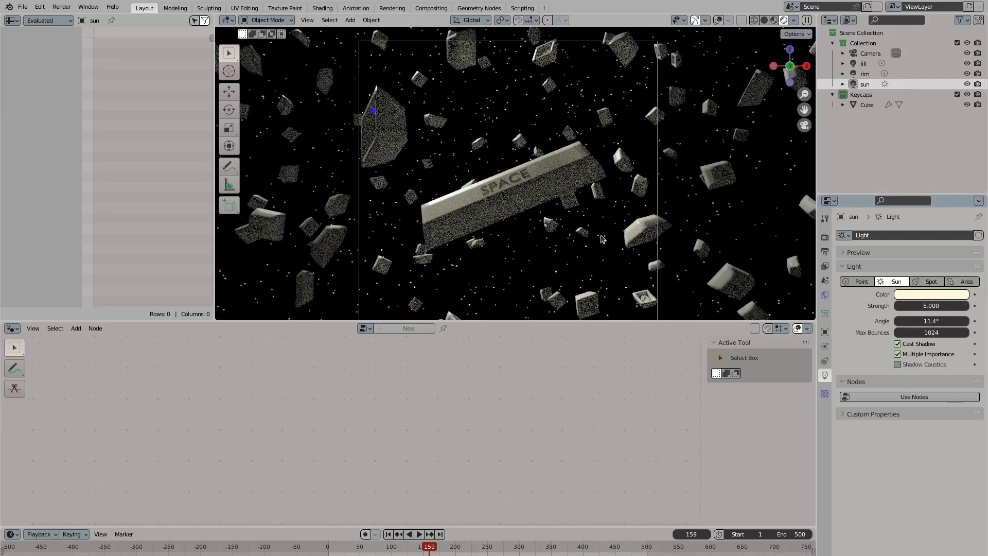
scroll(603, 237, "up", 4)
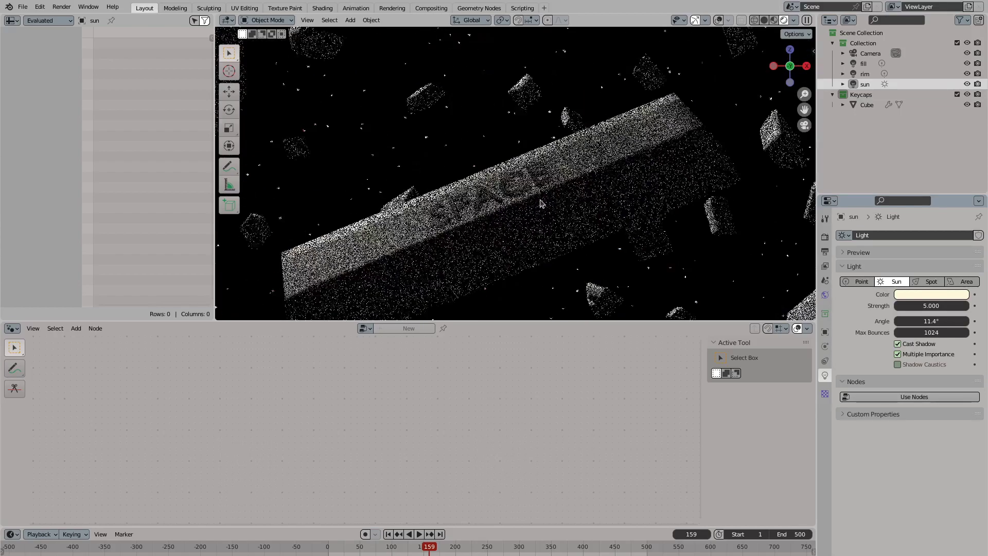
scroll(534, 200, "up", 3)
key("KP_0")
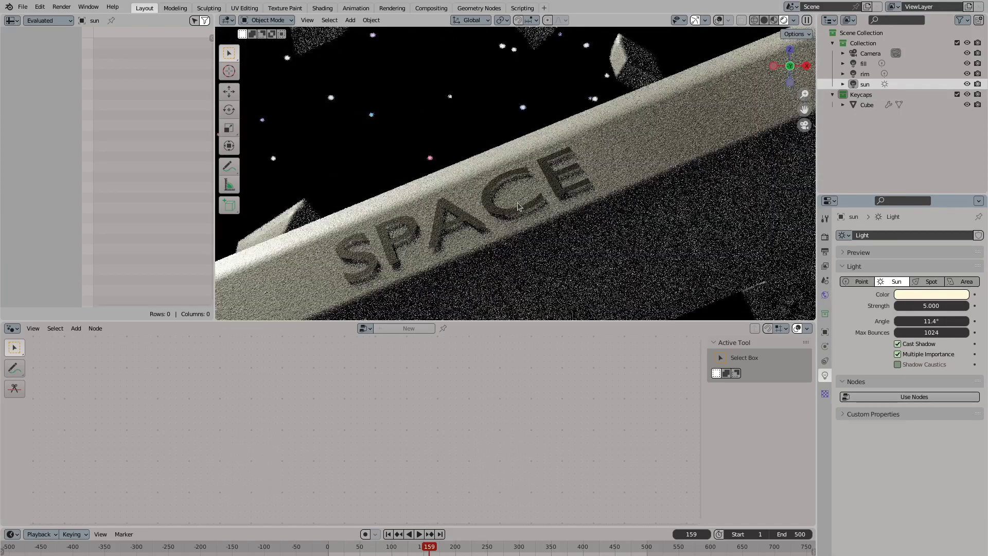
Switch the render engine back to Eevee
left_click(825, 237)
left_click(907, 236)
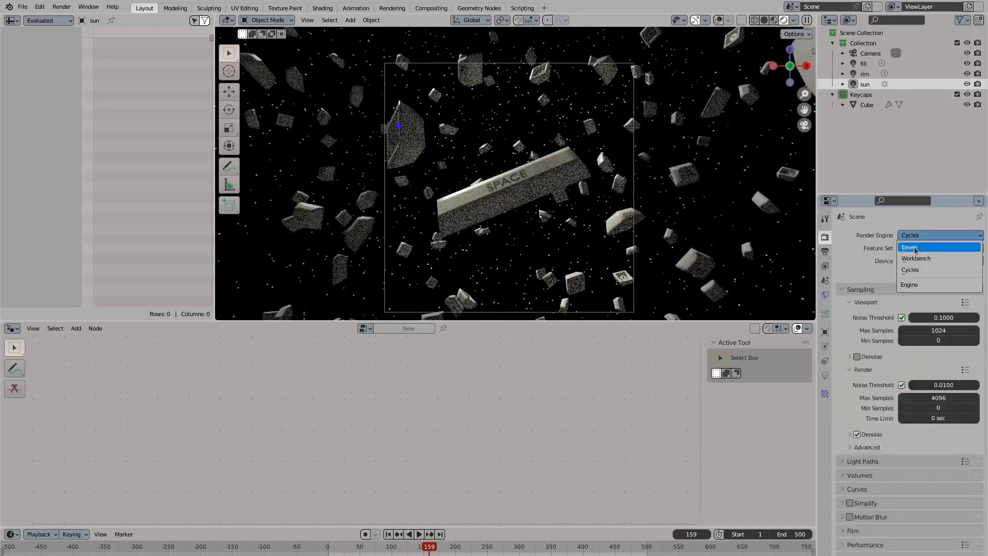
left_click(919, 247)
Set the rim light's power to 7500 W and hide the fill and sun lights to isolate it
left_click(926, 74)
left_click(825, 375)
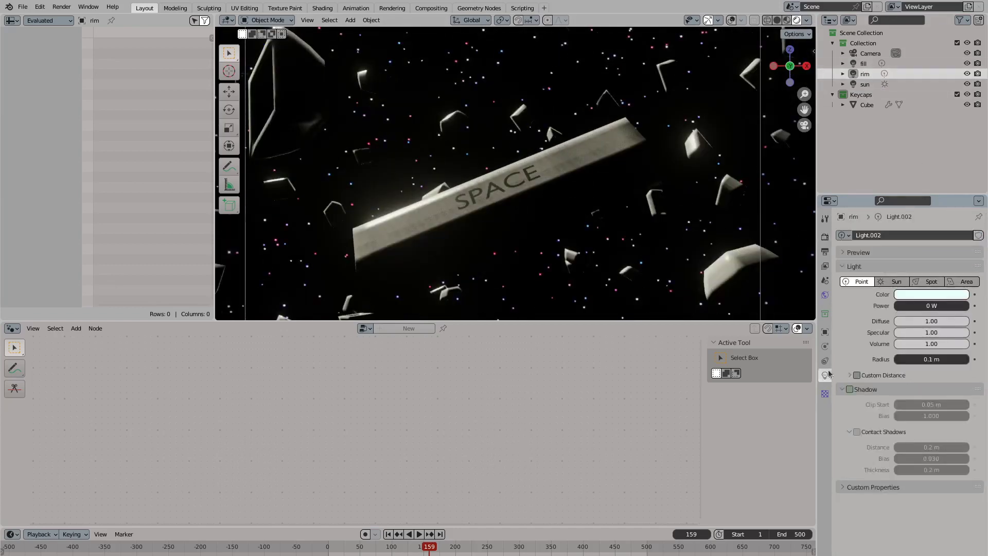
type("2500")
key("Return")
left_click(967, 64)
left_click(967, 84)
Raise the rim light's power to 10000 W and unhide the sun and fill lights
double_click(945, 307)
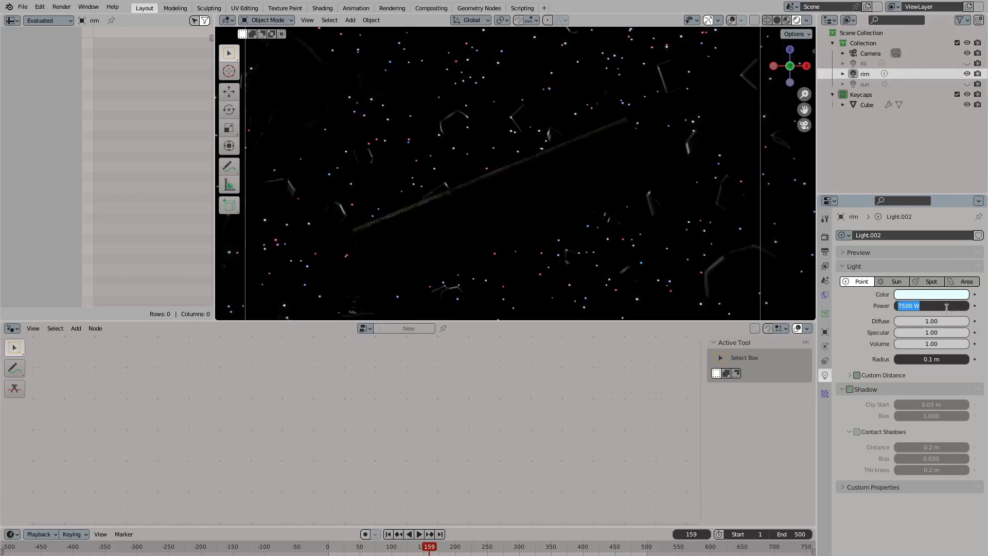
type("10000")
key("Return")
left_click(967, 84)
left_click(966, 64)
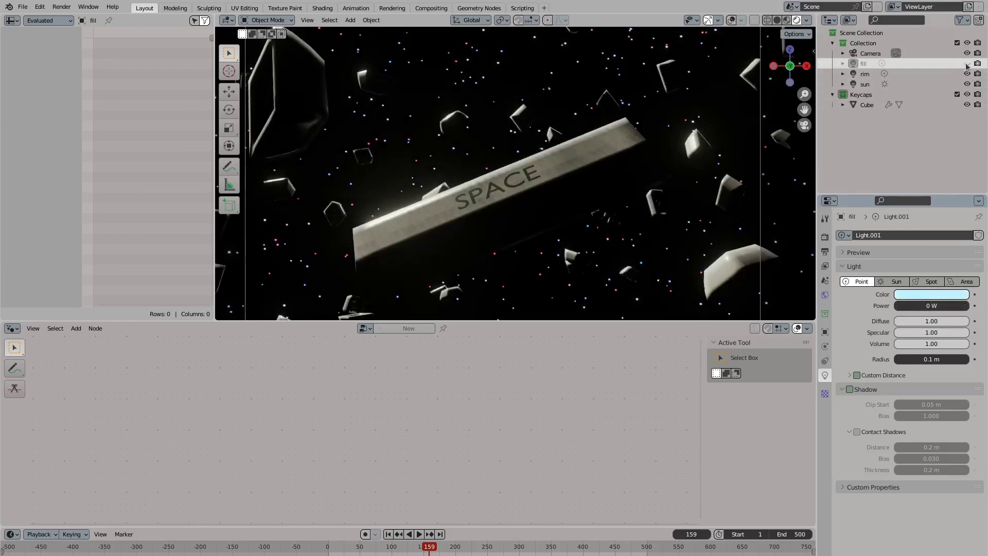
Set the fill light's power to 3500 W
left_click(936, 305)
type("5000")
key("Return")
double_click(933, 306)
type("3500")
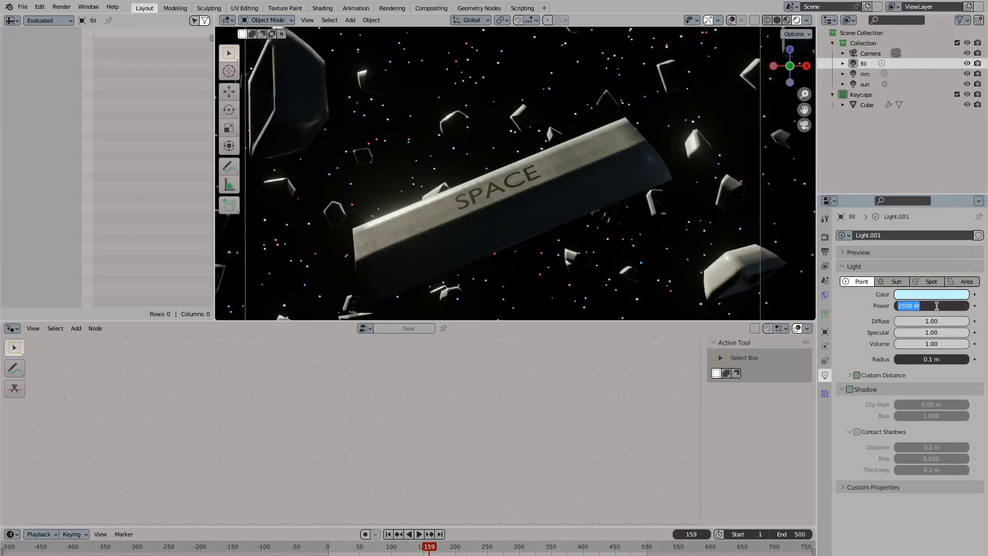
key("Return")
scroll(547, 211, "down", 2)
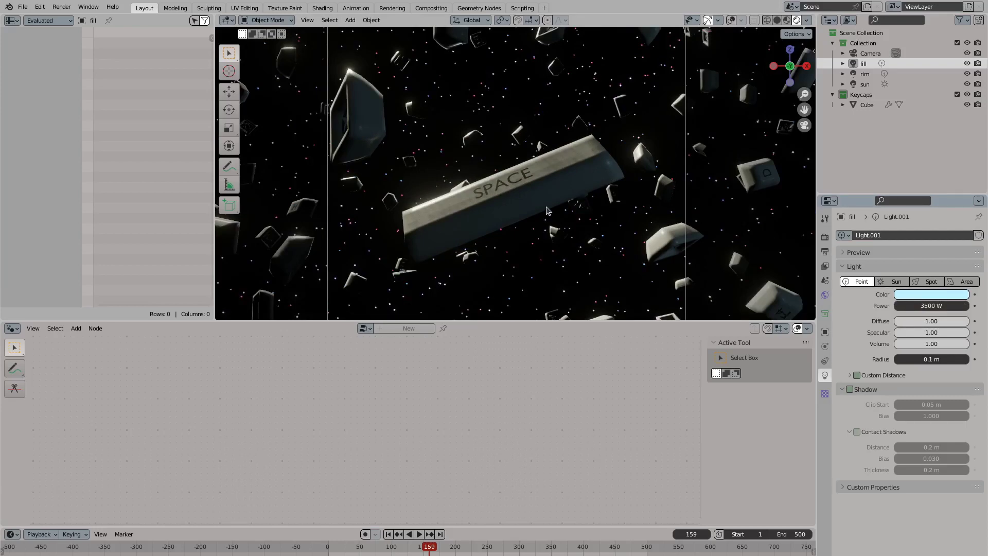
Make the sun light pure white by setting its color saturation to 0
left_click(865, 84)
left_click(926, 294)
double_click(898, 269)
type("0")
key("Return")
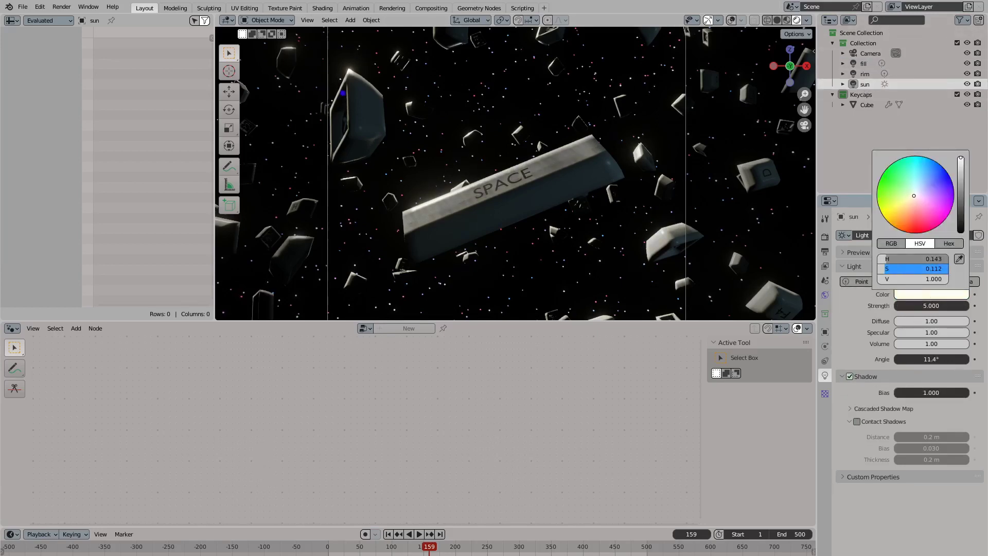
Set the sun light's strength to 25 and check the whole camera view
double_click(932, 305)
type("10")
key("Return")
double_click(940, 308)
type("25")
key("Return")
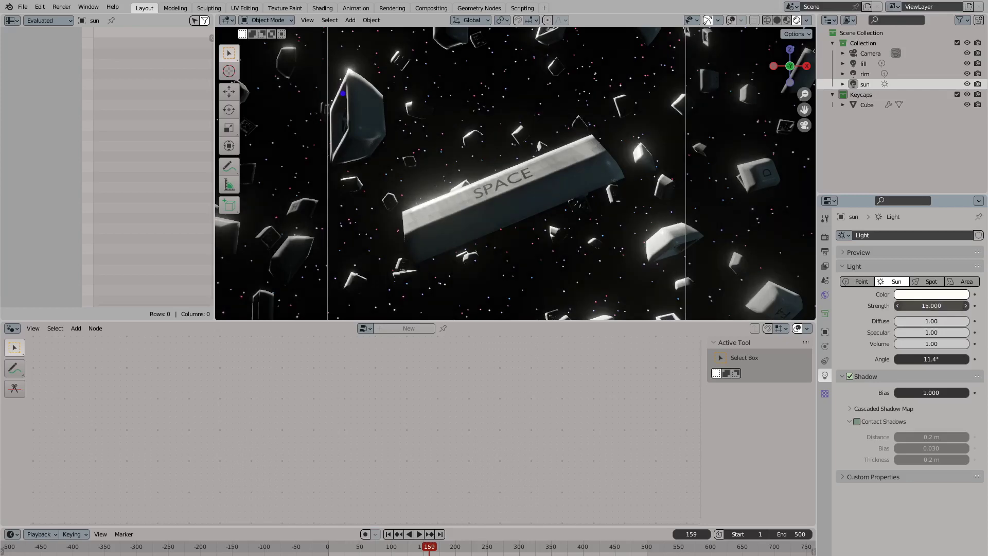
scroll(564, 180, "down", 1)
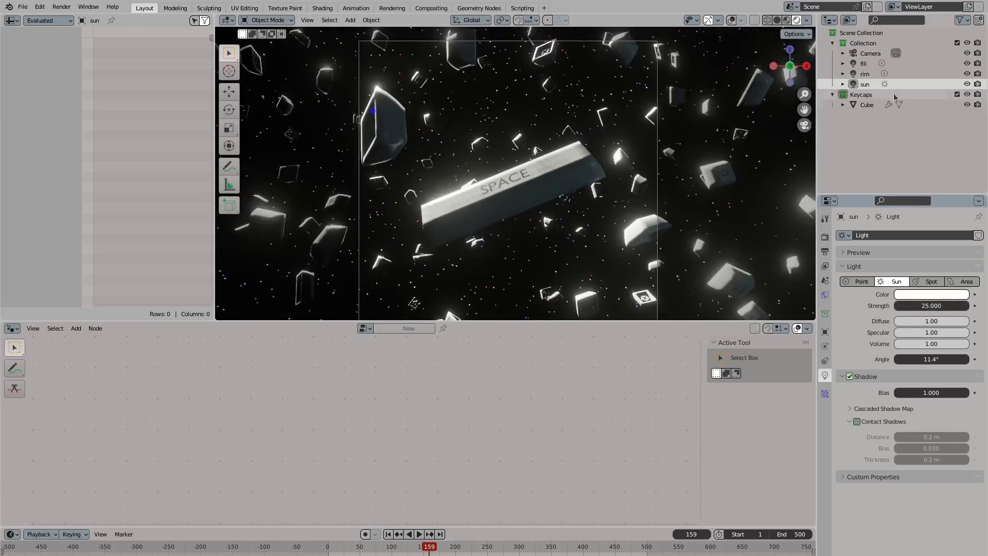
Open the keycap Cube's Stars material in the shader editor and set its Emission strength to 5
left_click(866, 106)
left_click(12, 328)
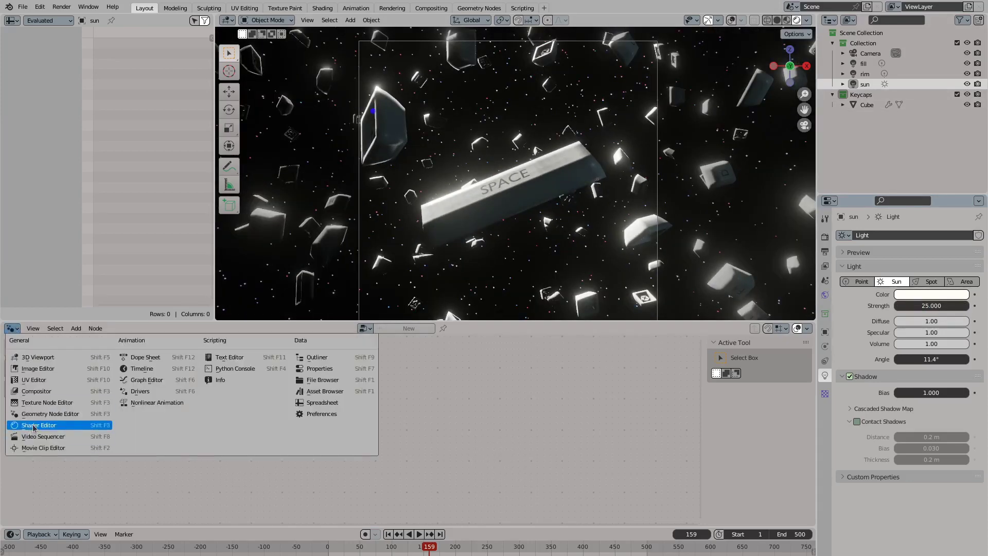
left_click(36, 427)
scroll(349, 365, "up", 8)
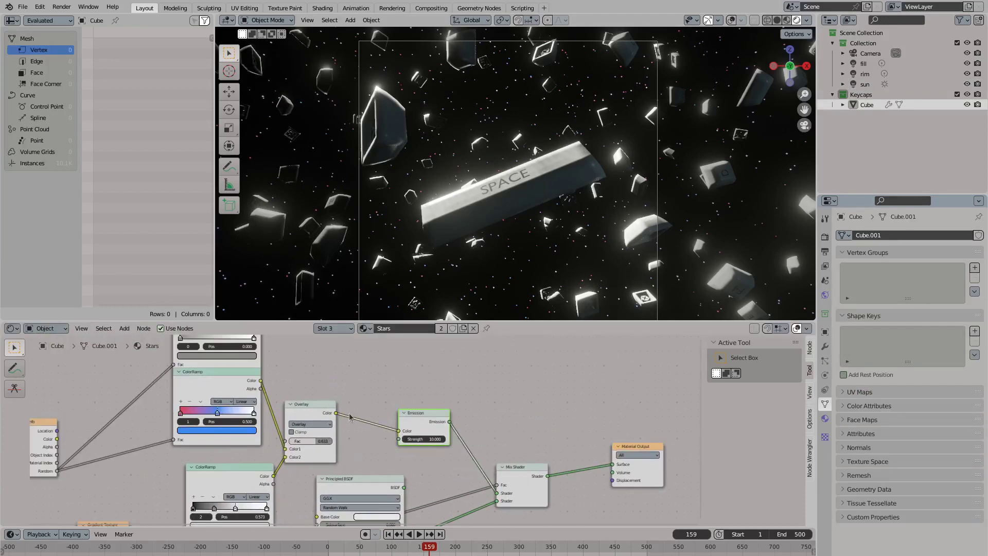
left_click(415, 440)
type("2")
key("Return")
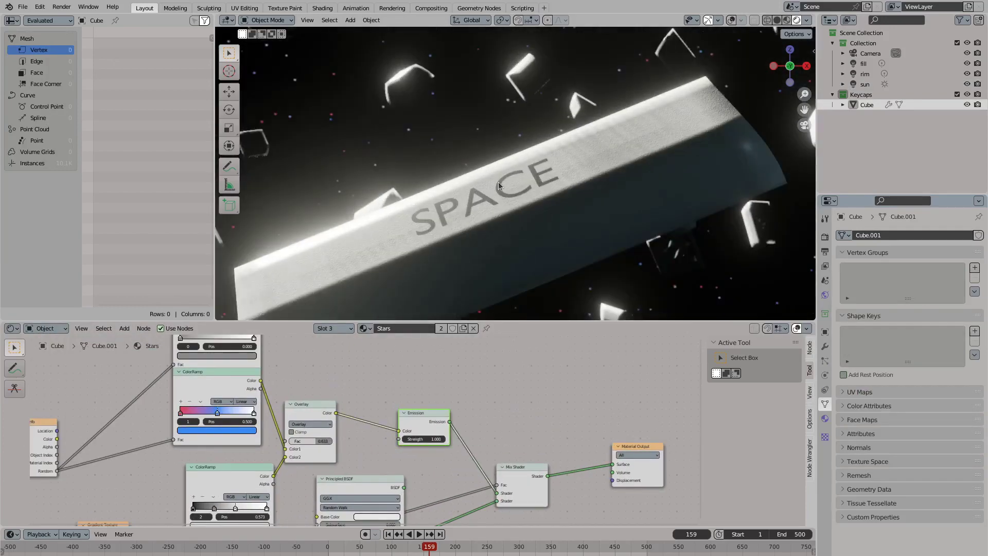
scroll(525, 256, "down", 3)
type("10")
key("Return")
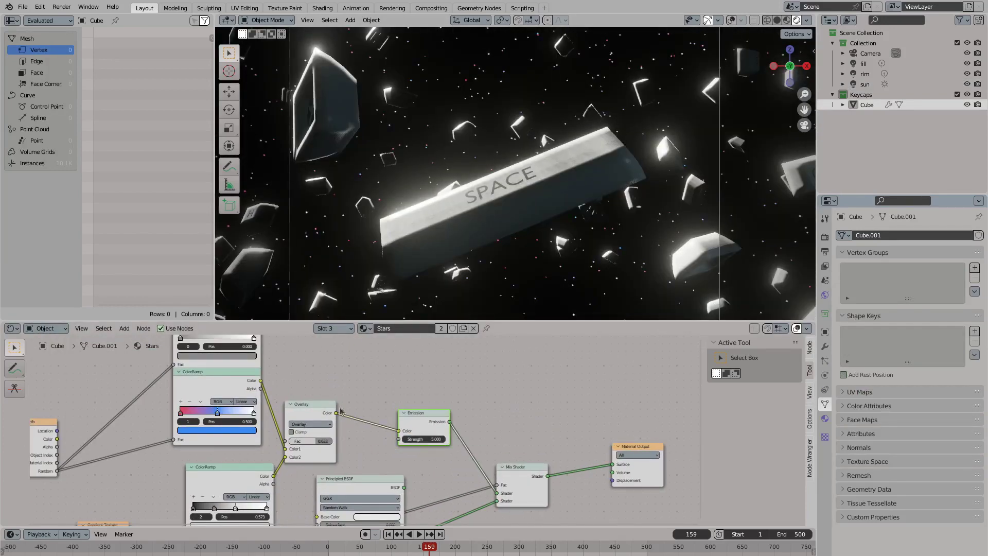
Insert a Hue Saturation Value node between the Overlay and Emission nodes of the Stars material
key("shift+a")
left_click(391, 461)
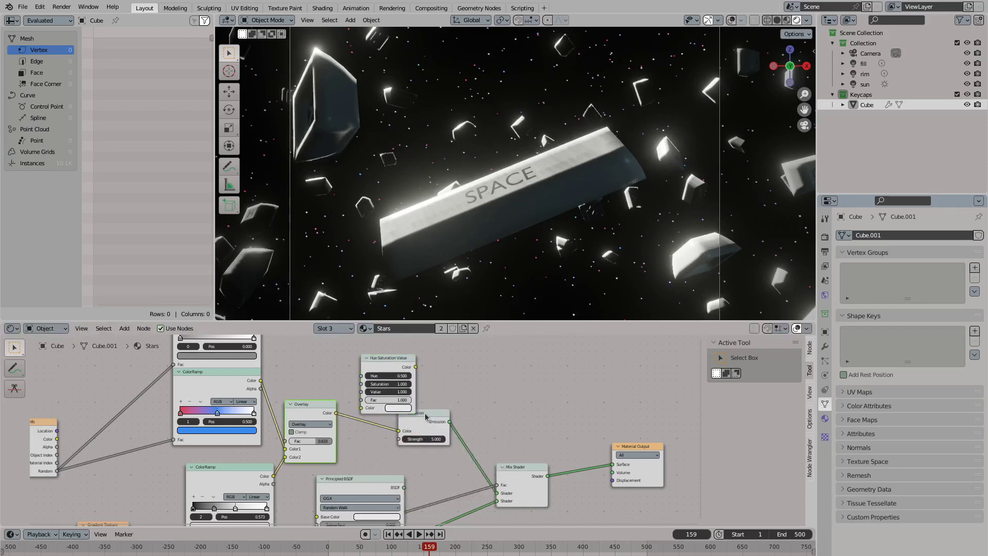
left_click_drag(425, 416, 476, 414)
left_click_drag(336, 413, 366, 409)
left_click_drag(452, 432, 438, 423)
Set the Hue Saturation Value node's Saturation to 0.5 and check the stars through the camera
left_click(378, 384)
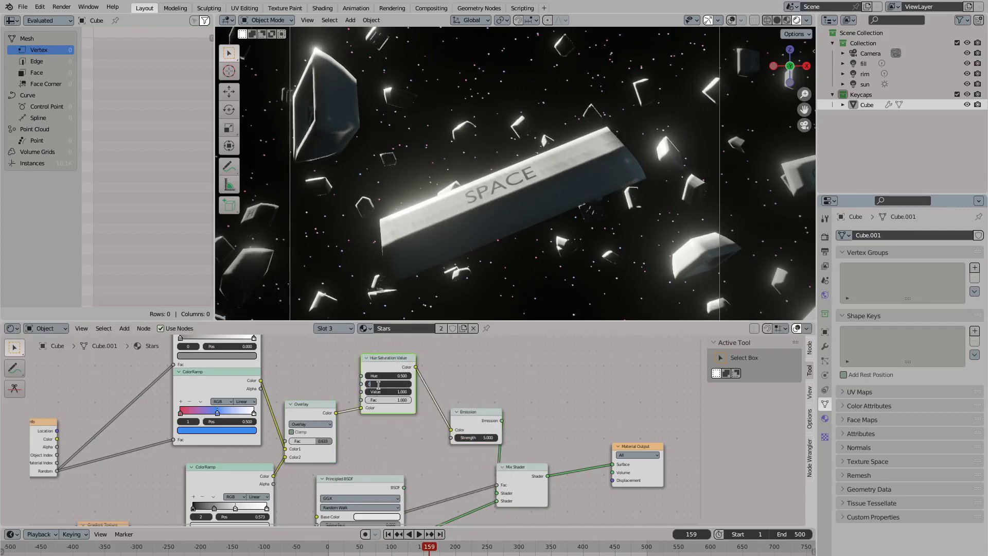
middle_click_drag(524, 145, 516, 263)
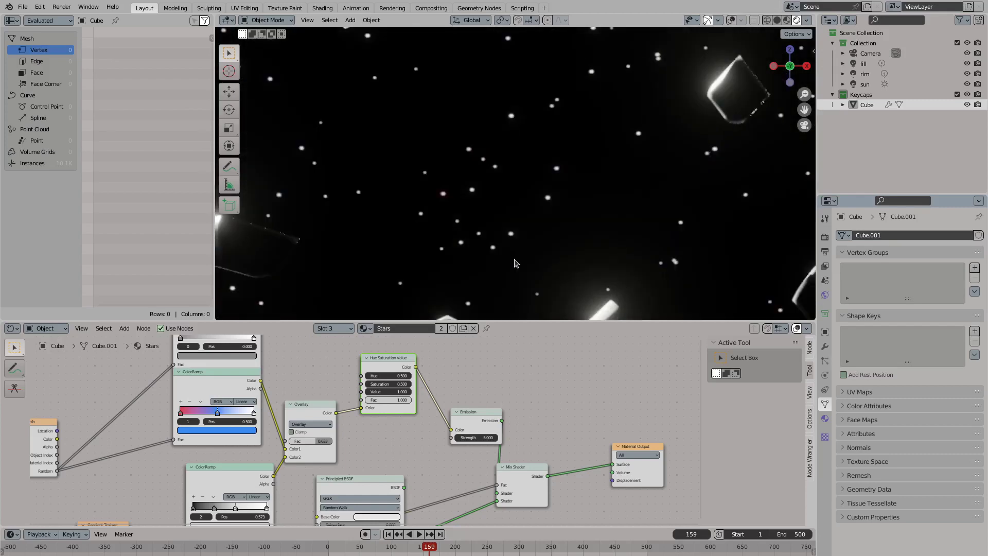
key("KP_0")
left_click_drag(476, 438, 480, 437)
middle_click_drag(519, 309, 500, 216, "shift")
Make the camera's passepartout fully opaque so everything outside the frame is black
left_click(688, 289)
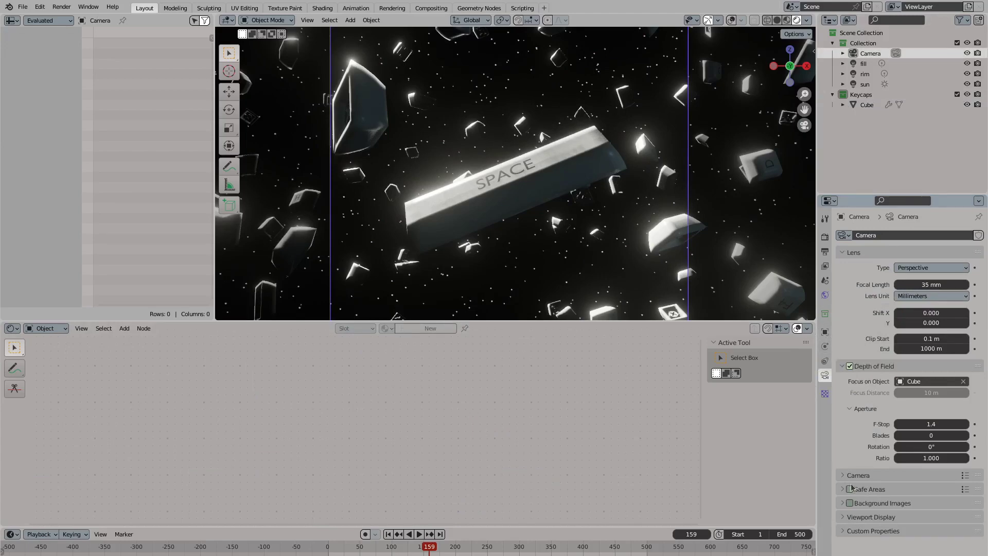
left_click(854, 475)
left_click(871, 546)
scroll(875, 515, "down", 3)
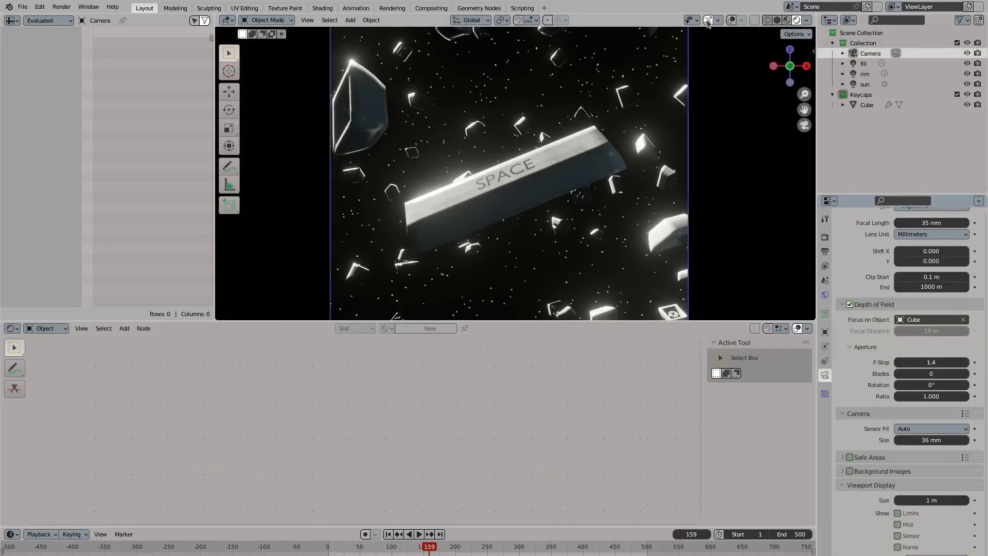
Reselect the keycap Cube, play the animation and scrub the timeline to frame 348
left_click(638, 180)
left_click(410, 534)
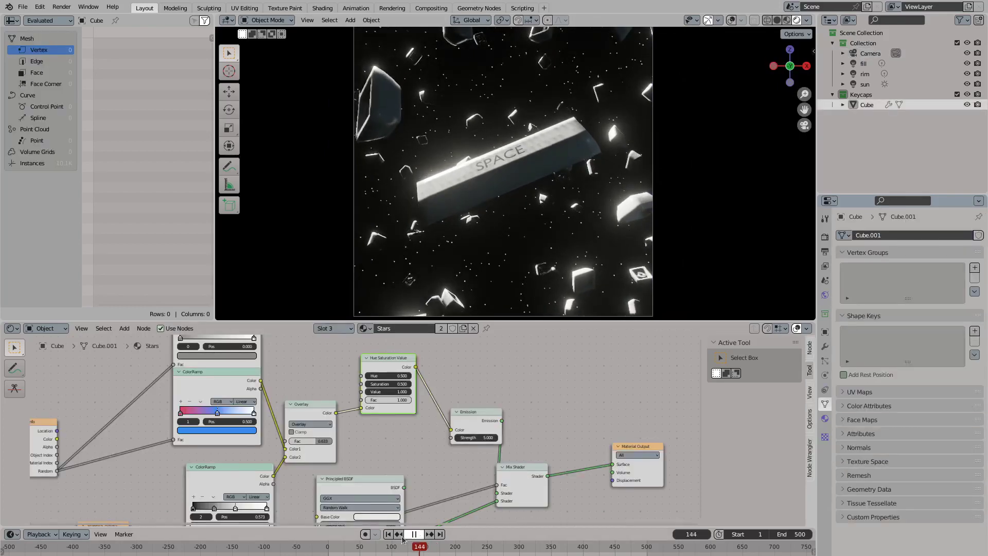
left_click_drag(413, 549, 550, 547)
key("space")
Show the Space Junkyard geometry nodes, use solid viewport shading and return to the first frame
left_click(11, 328)
left_click(47, 414)
left_click(775, 22)
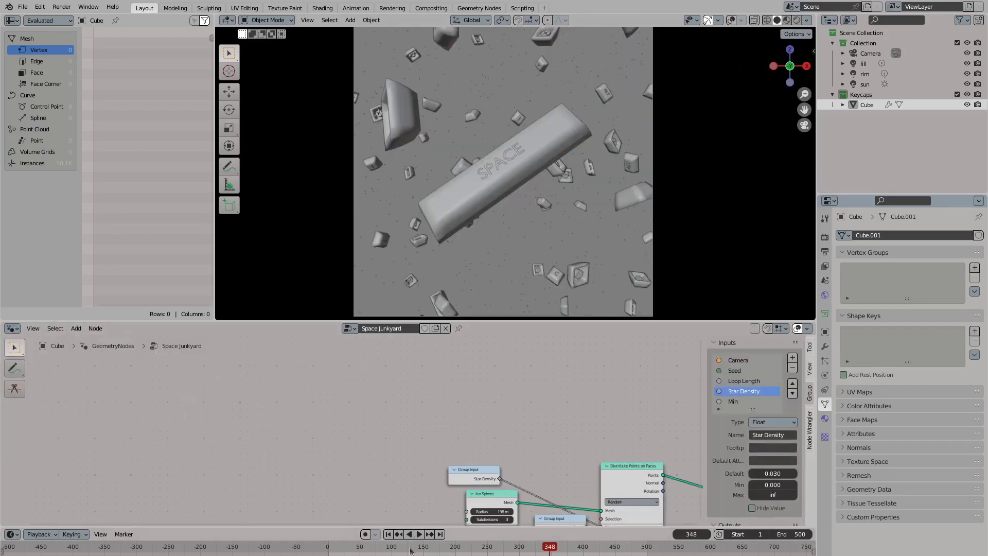
left_click(389, 535)
Set Detail and Distortion to 0 on the 0.5-scale Noise Texture that drives the instance translation
key("Home")
scroll(409, 433, "up", 5)
scroll(301, 434, "up", 2)
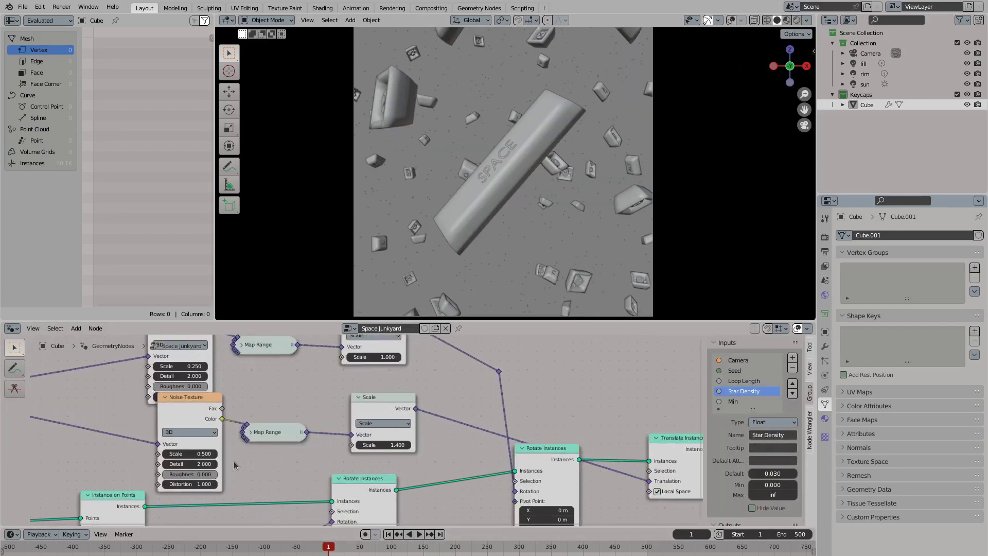
key("BackSpace")
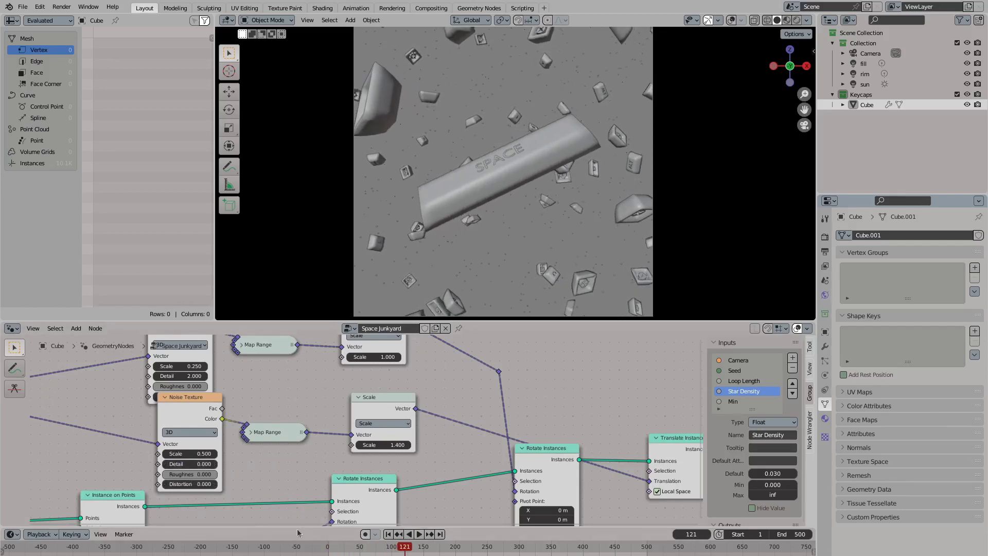
Check the timeline's playback options and set the scene's output frame rate to 25 fps
left_click(39, 534)
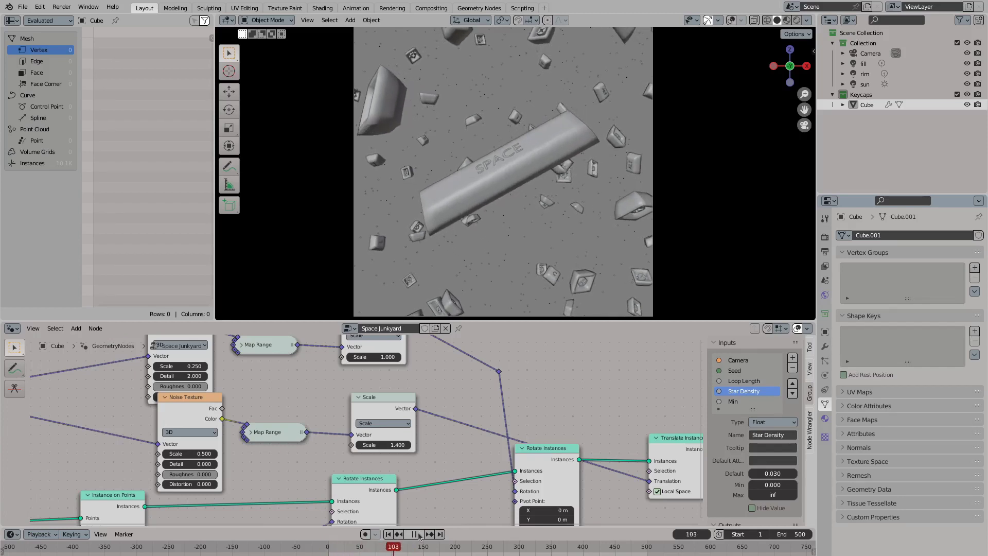
left_click(419, 535)
left_click(43, 536)
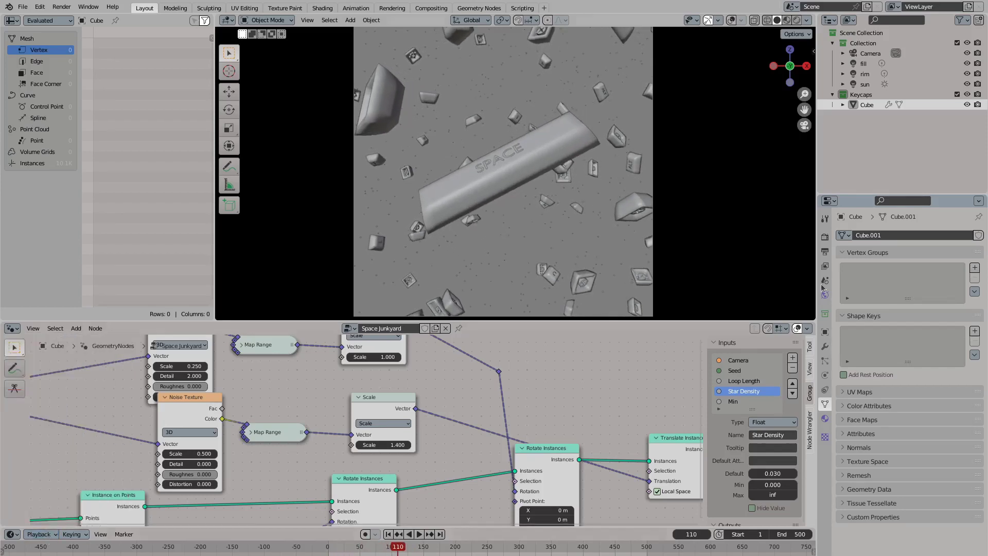
left_click(825, 252)
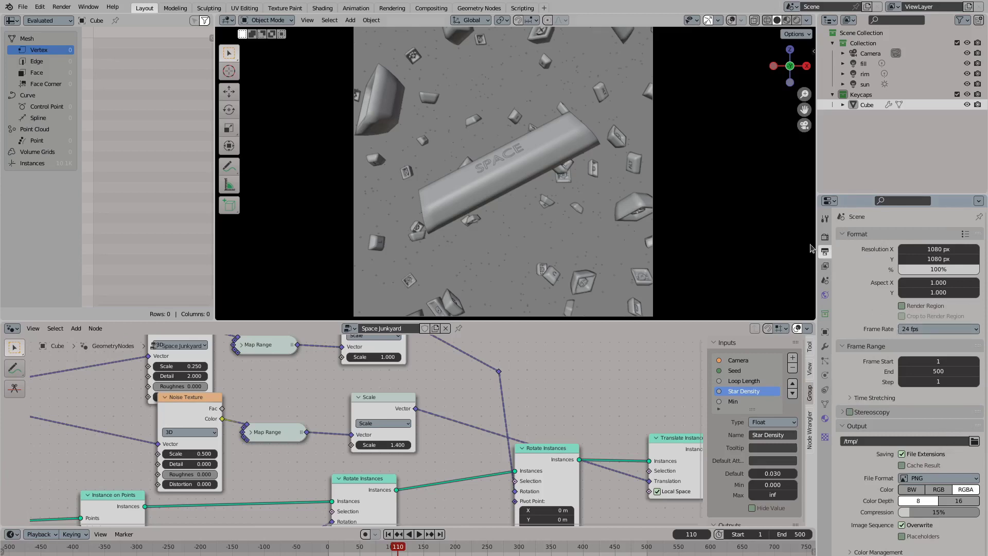
left_click(939, 329)
left_click(937, 355)
Preview the looping animation in solid and rendered shading, then return the viewport to solid shading
left_click(418, 534)
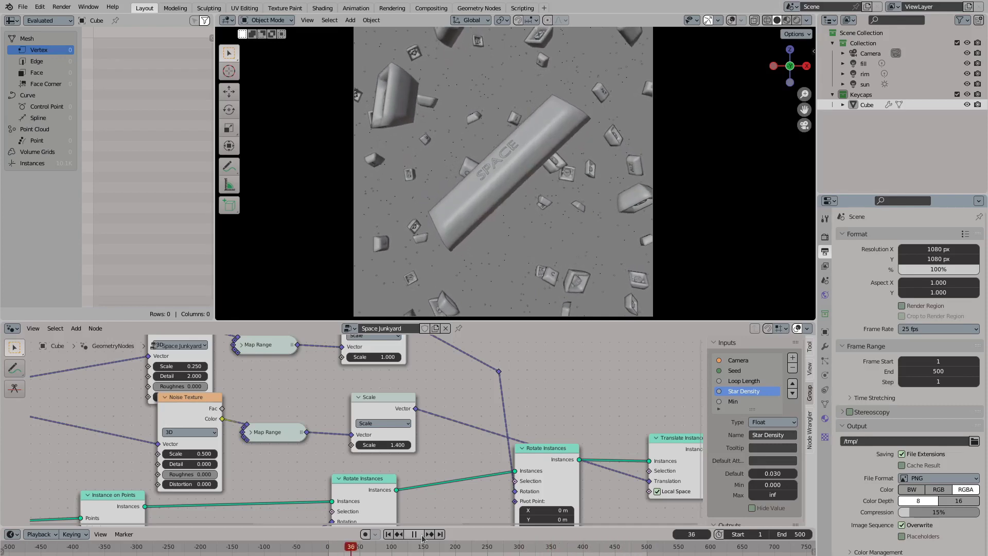
left_click(414, 534)
left_click(787, 20)
left_click(796, 20)
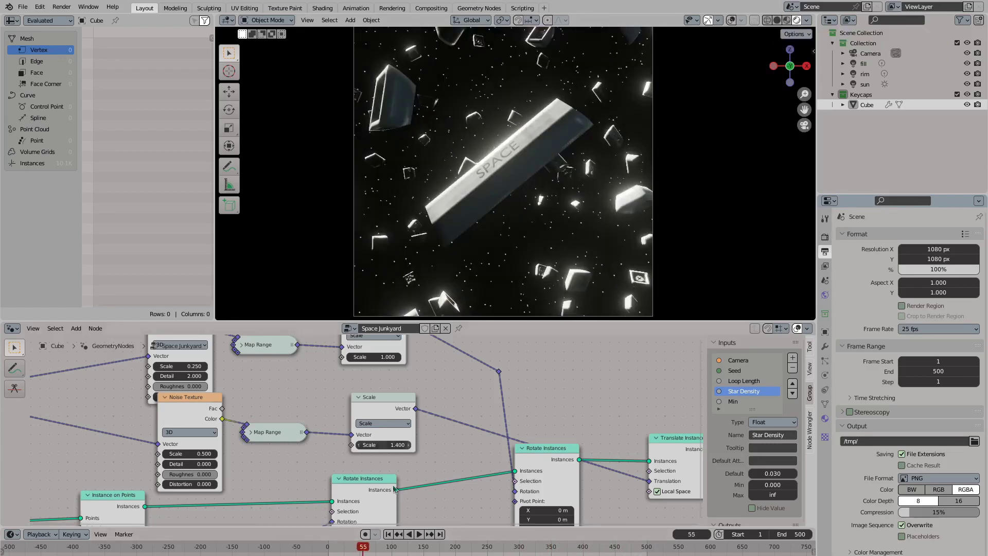
left_click(417, 534)
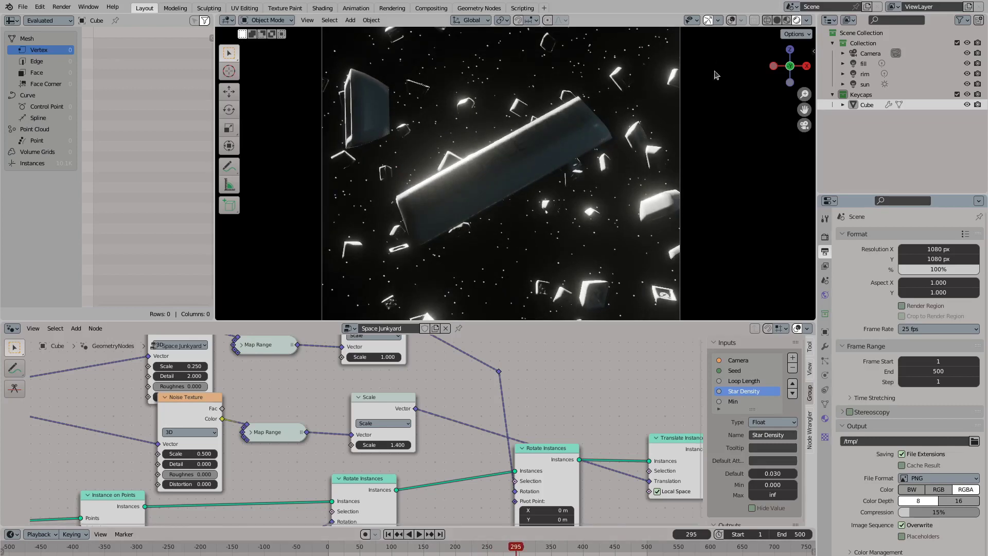
left_click(417, 535)
left_click(777, 21)
scroll(514, 203, "down", 3)
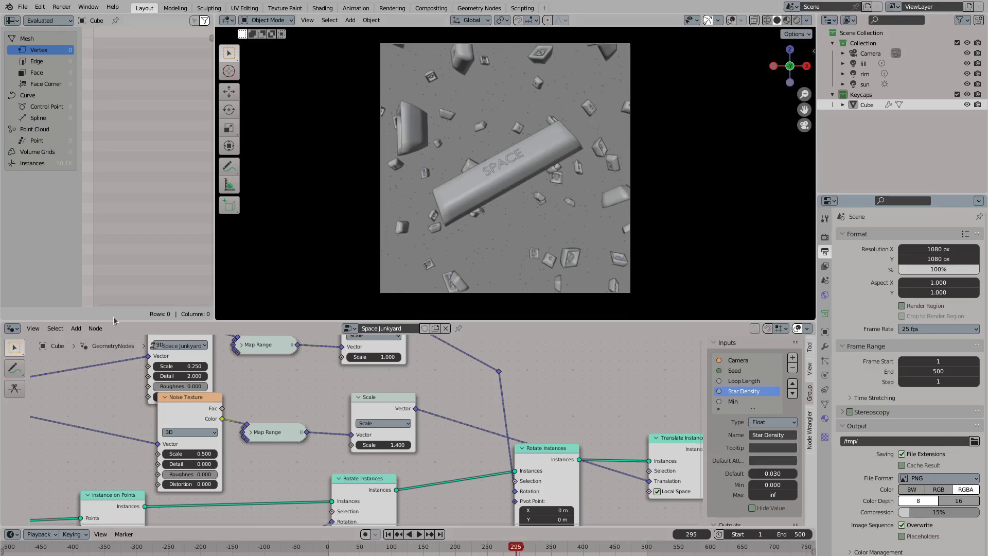
scroll(461, 211, "up", 1)
Review the Eevee render settings and show frame 174 with rendered viewport shading
left_click(825, 238)
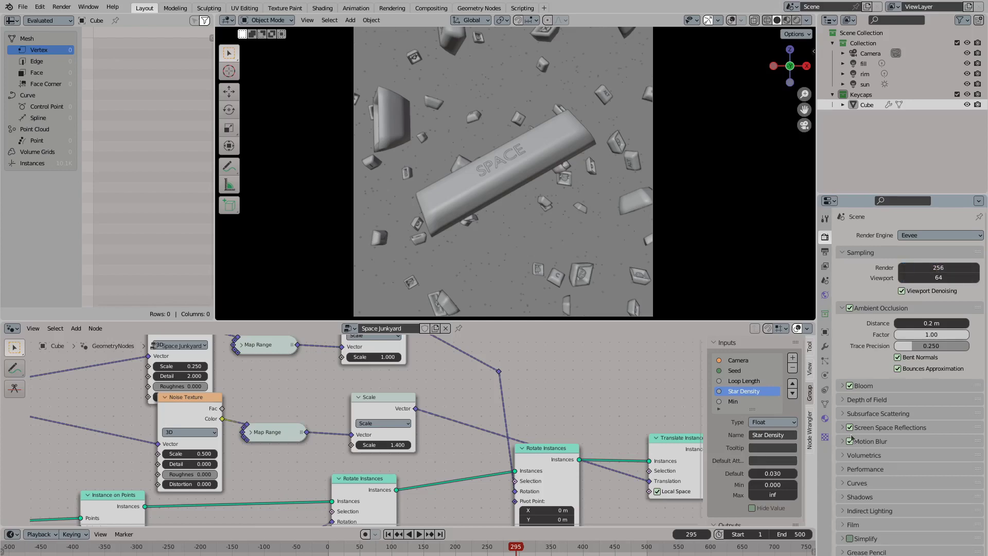
left_click(855, 484)
left_click(798, 20)
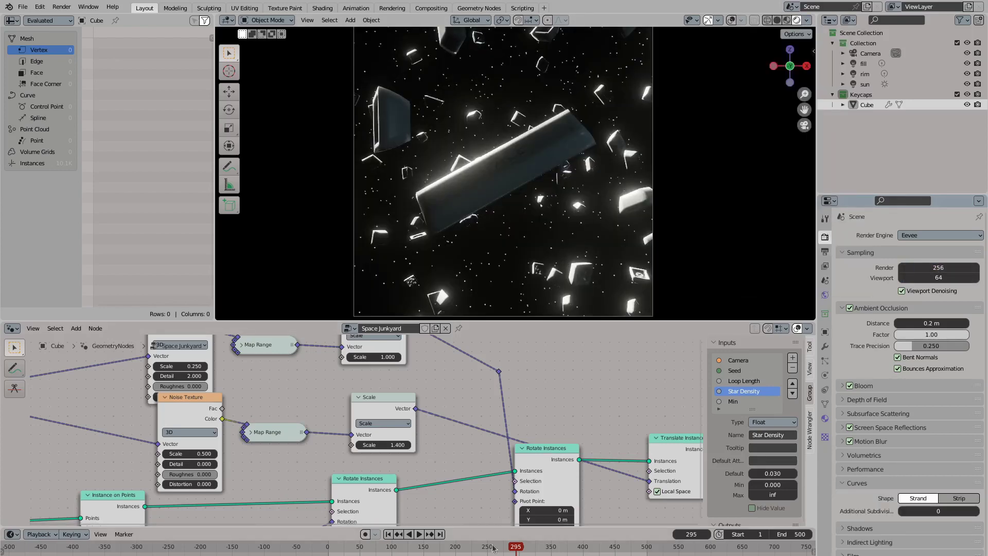
left_click_drag(492, 547, 438, 547)
Mute the Switch node inside the Key group's nested Base group and inspect the space bar's smoothed edges
scroll(475, 479, "down", 5)
scroll(475, 479, "up", 3)
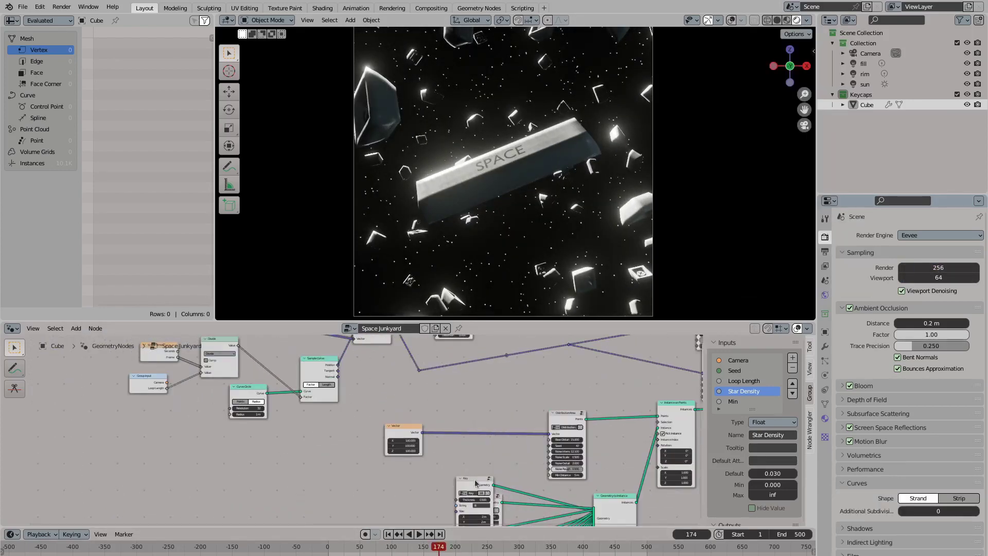
key("Tab")
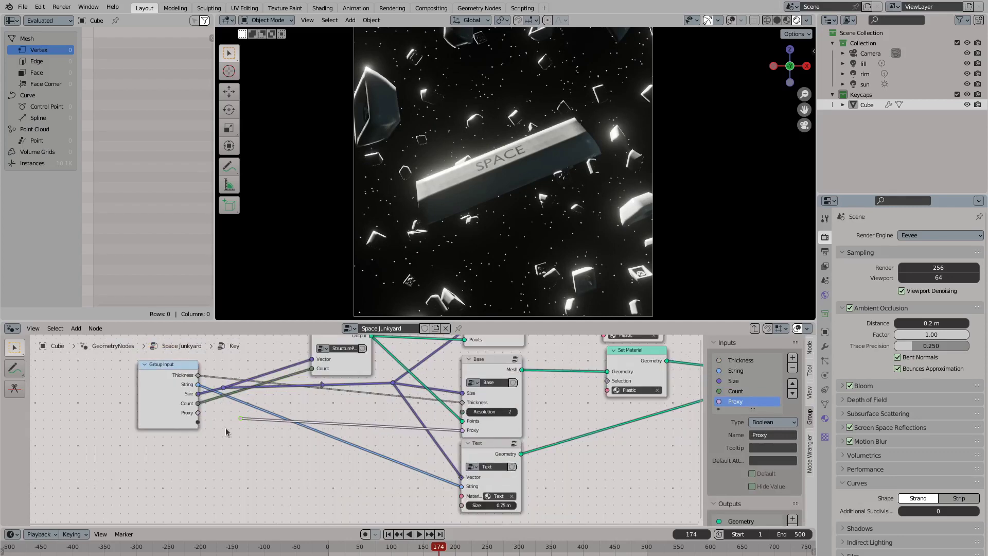
key("Tab")
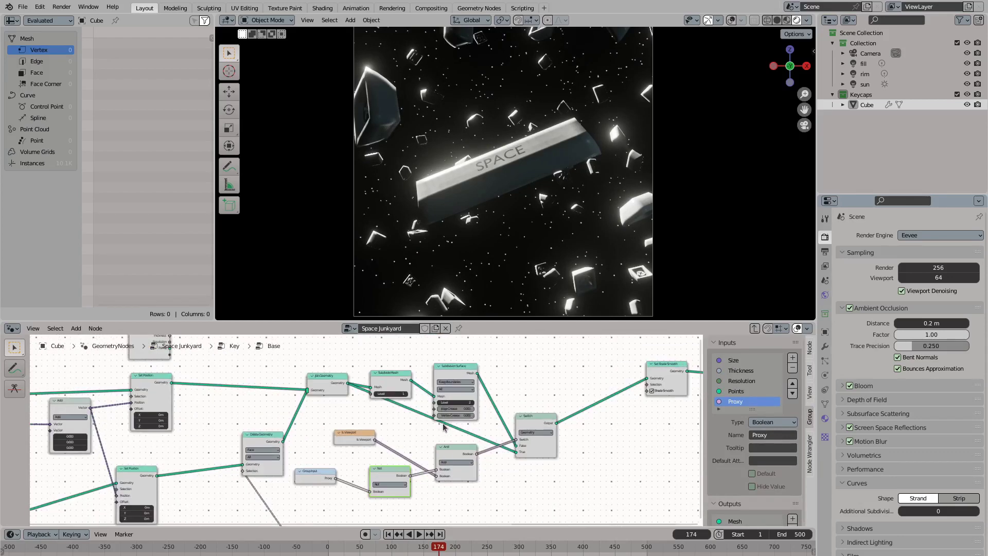
key("m")
scroll(455, 276, "up", 4)
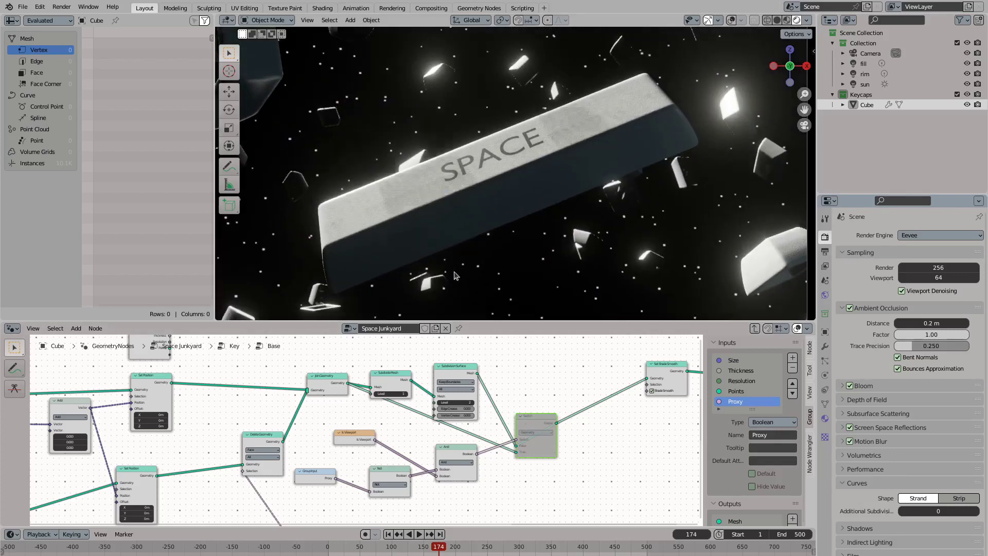
scroll(455, 276, "down", 2)
scroll(464, 250, "up", 3)
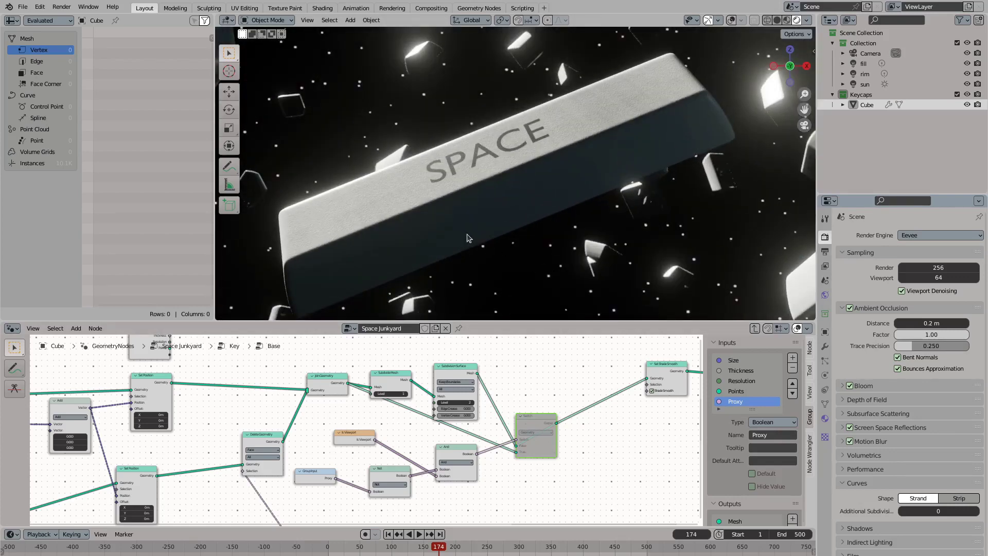
scroll(468, 237, "down", 3)
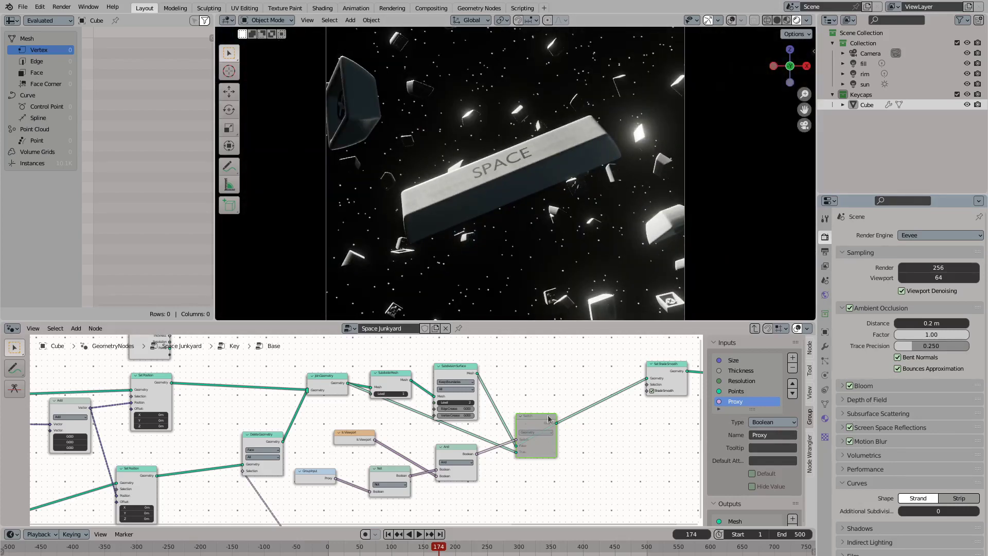
Return to the shader editor and choose the Plastic material in slot 3
left_click(11, 328)
left_click(37, 429)
left_click(366, 328)
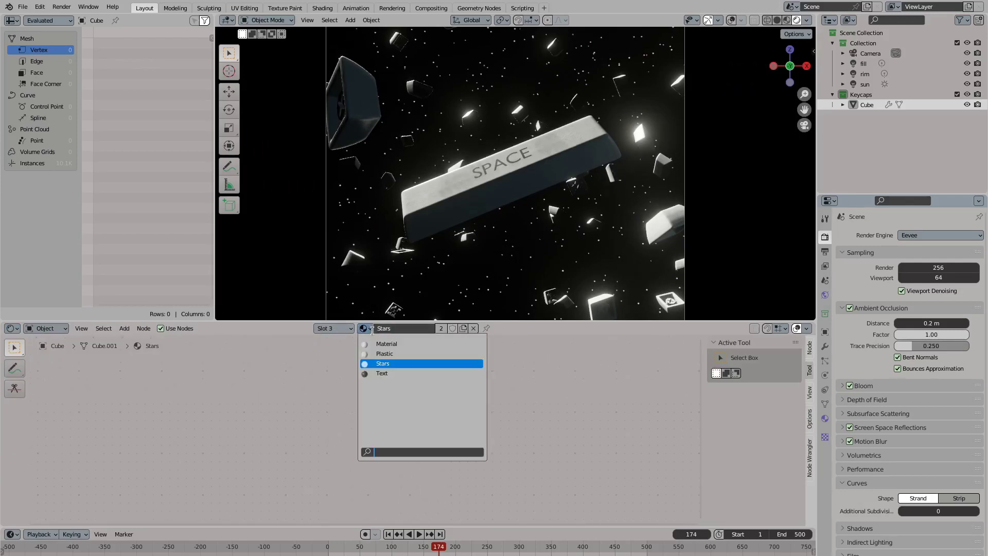
left_click(401, 364)
scroll(422, 448, "up", 10)
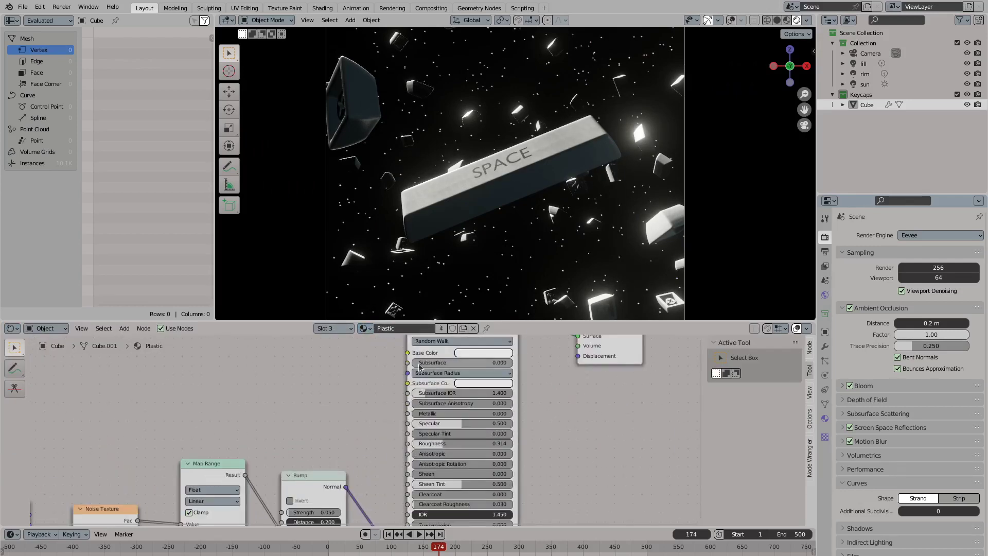
Set the Plastic material's Subsurface to 0.3 and show Eevee's subsurface scattering settings
left_click_drag(489, 381, 465, 382)
left_click(843, 413)
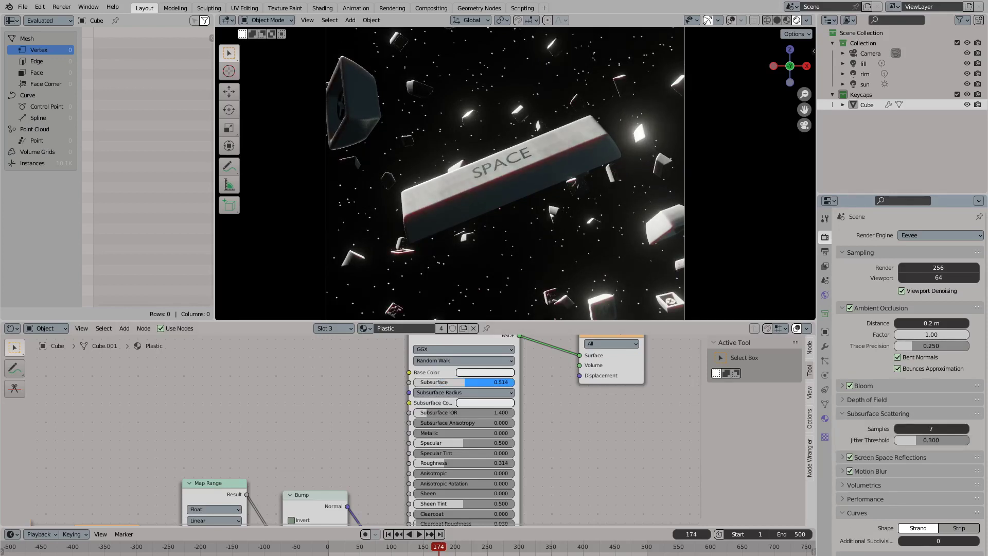
left_click_drag(466, 382, 442, 386)
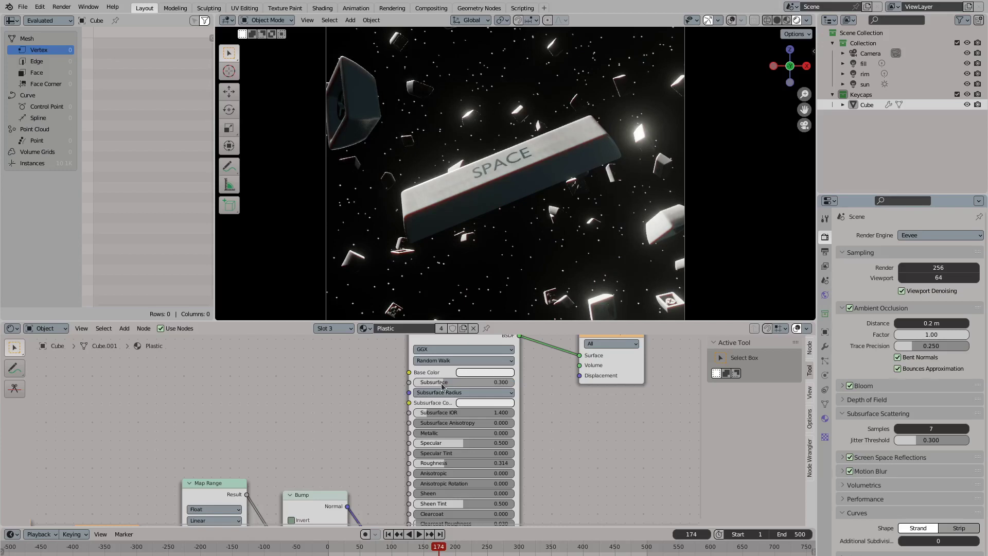
key("KP_0")
Neutralize the red tint in the Plastic material's Subsurface Radius and raise Subsurface to 1
left_click(439, 392)
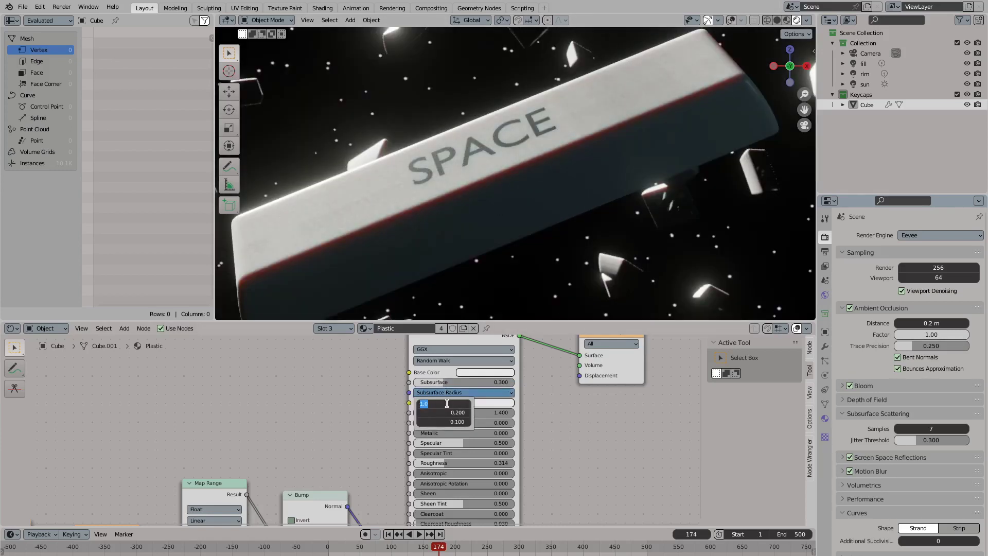
type("0.5")
key("Return")
left_click_drag(452, 382, 505, 382)
right_click(474, 385)
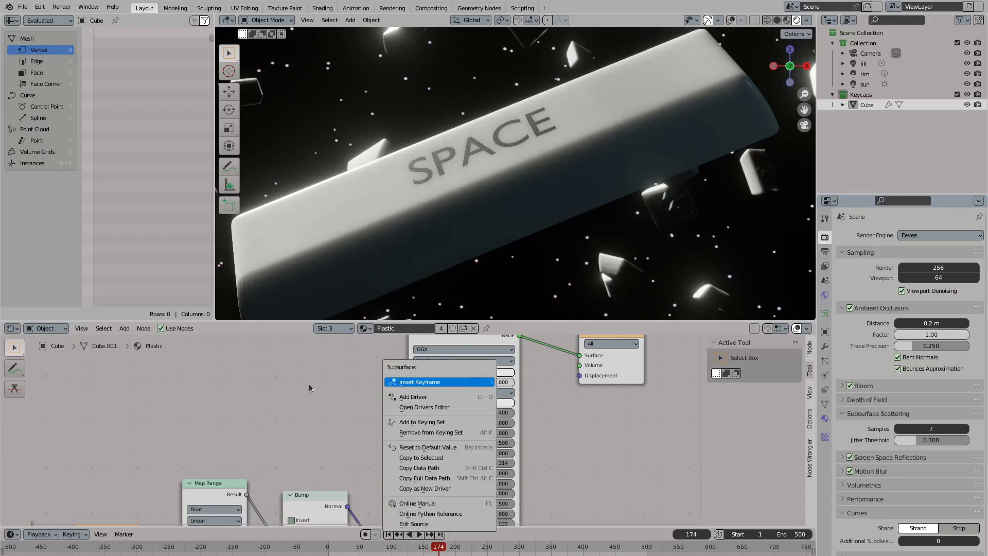
scroll(321, 381, "down", 1)
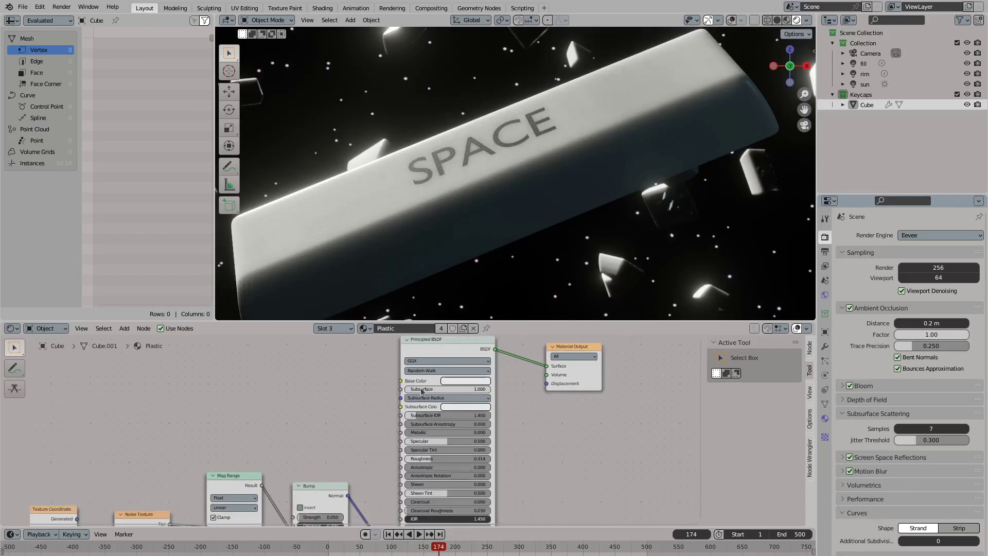
Set the Plastic material's Bump Strength to 0.1 and try a Noise Texture Scale of 100
scroll(320, 381, "down", 1)
mouse_move(447, 459)
left_mouse_down()
mouse_move(422, 458)
mouse_move(453, 458)
left_mouse_up()
middle_click_drag(315, 521, 324, 417)
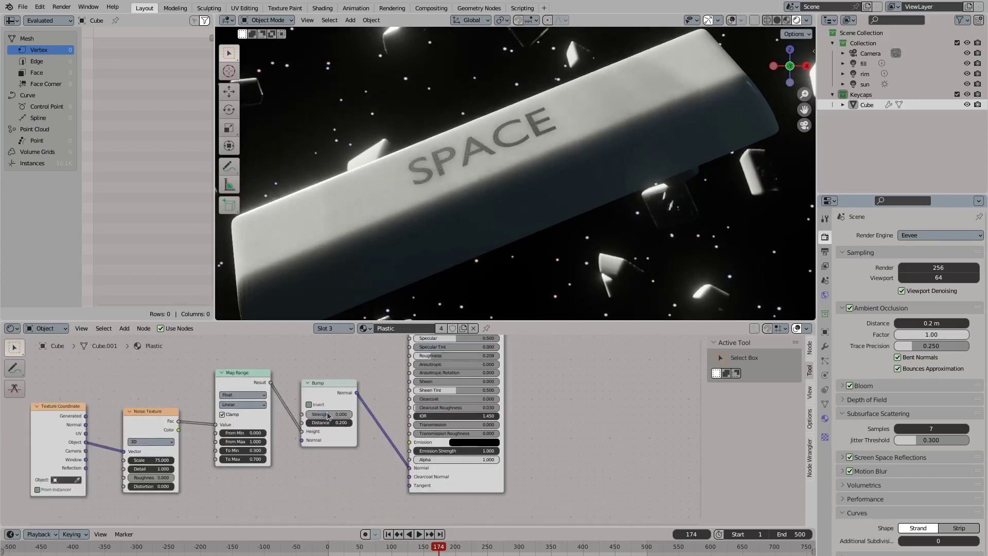
type("1")
key("Return")
scroll(314, 470, "up", 2)
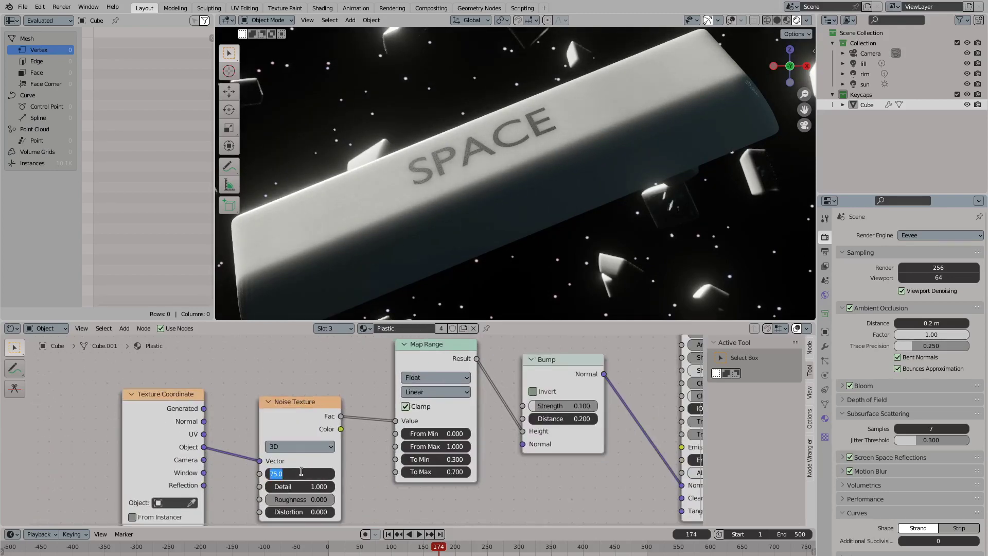
type("100")
key("Return")
Set the Plastic material's Roughness to 0.35 on the Principled BSDF
middle_click_drag(529, 410, 344, 490)
double_click(532, 399)
type("0.5")
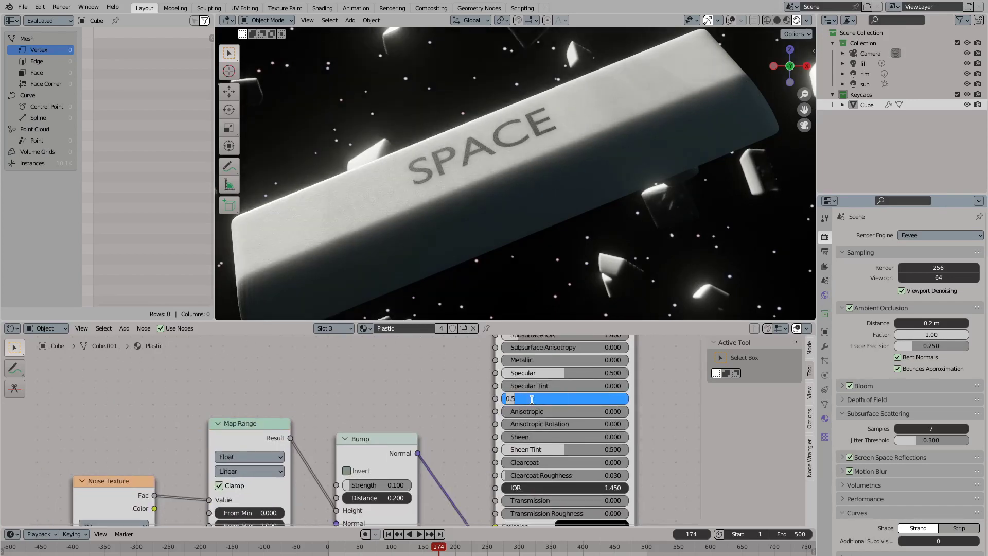
type("0.35")
key("Return")
Switch slot 3 to the Text material and set its Bump Strength to 0.05 and Roughness to 0.25
left_click(365, 327)
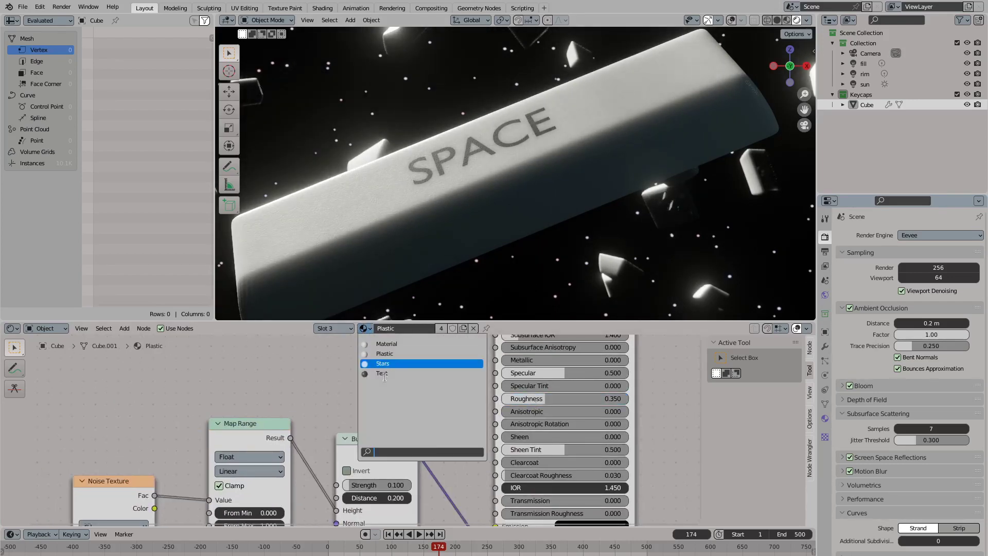
left_click(407, 376)
left_click(513, 383)
middle_click_drag(305, 491, 329, 440)
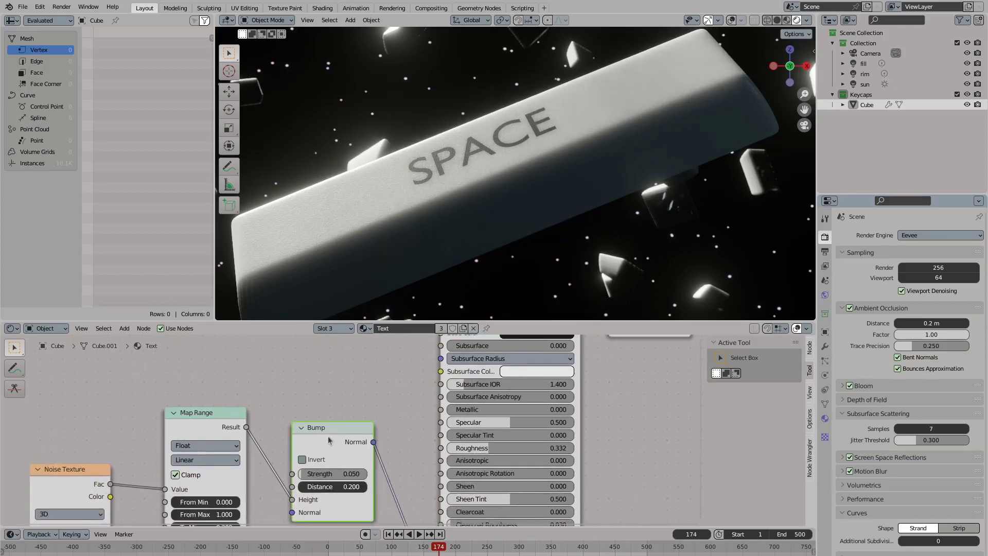
type("0.05")
key("Return")
double_click(471, 447)
type("0.2")
key("Return")
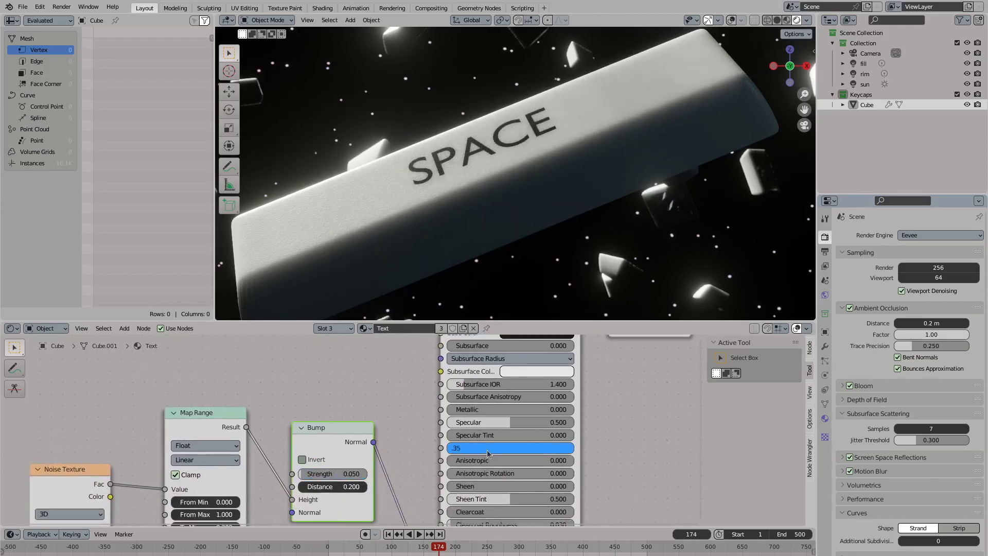
key("Return")
Play the animation from the first frame to check the keycap materials in motion
left_click(388, 534)
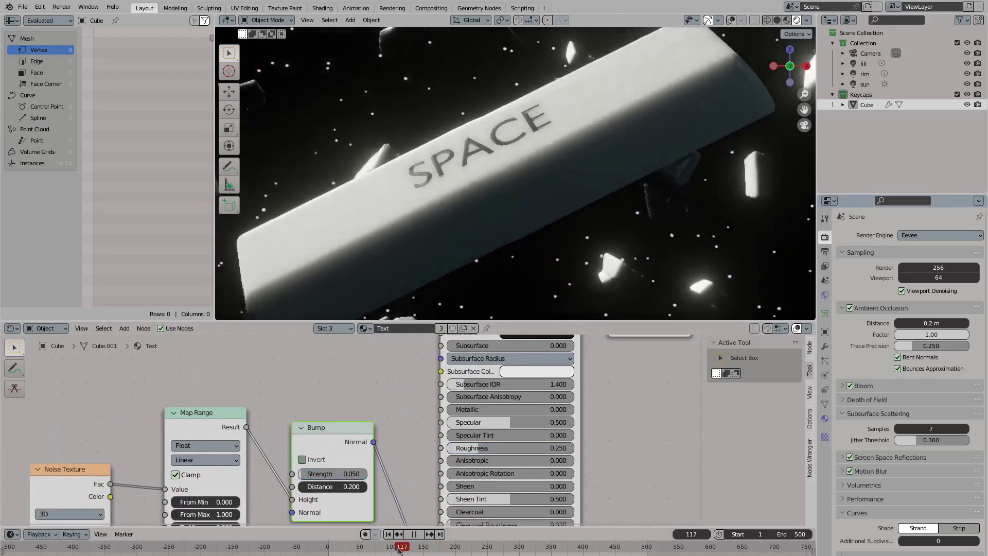
key("space")
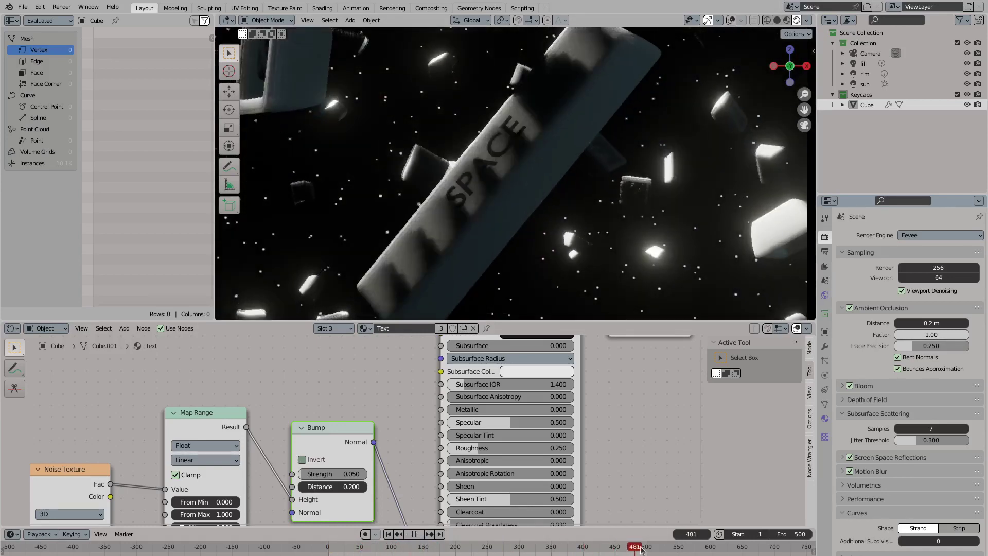
key("space")
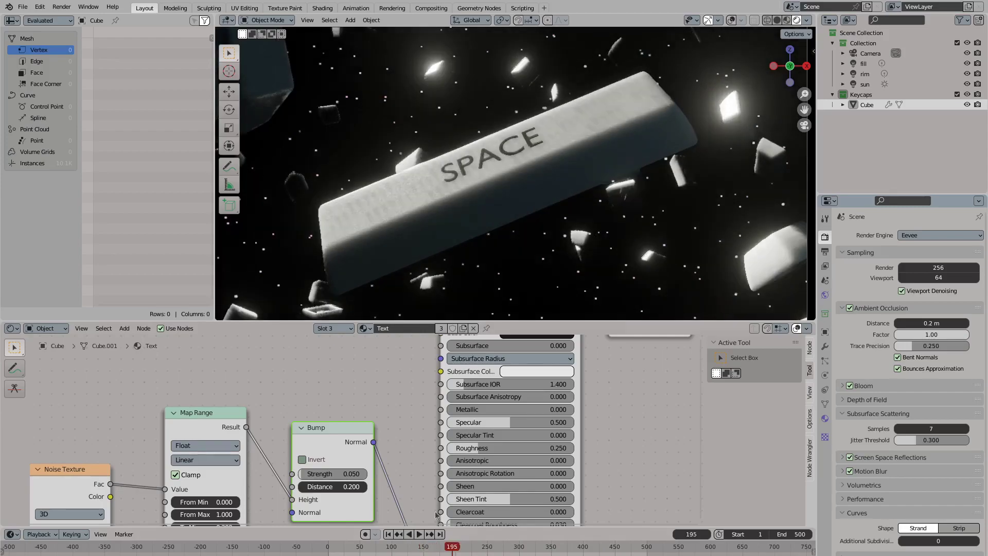
Return to the geometry node editor and unmute the Switch node in the Key group's nested Base group
scroll(309, 438, "down", 3)
left_click(11, 328)
left_click(36, 420)
key("ctrl+space")
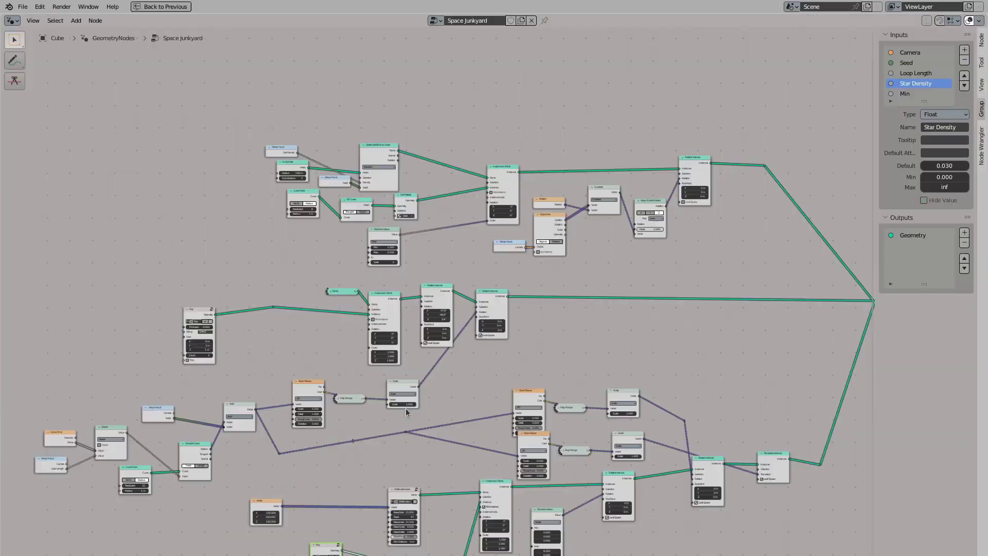
scroll(415, 362, "up", 4)
key("Tab")
scroll(474, 250, "up", 2)
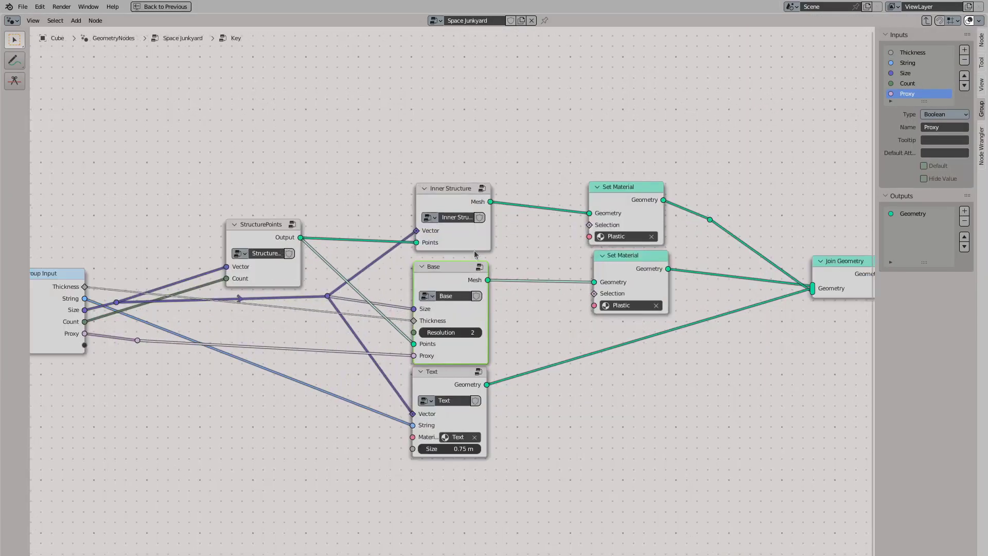
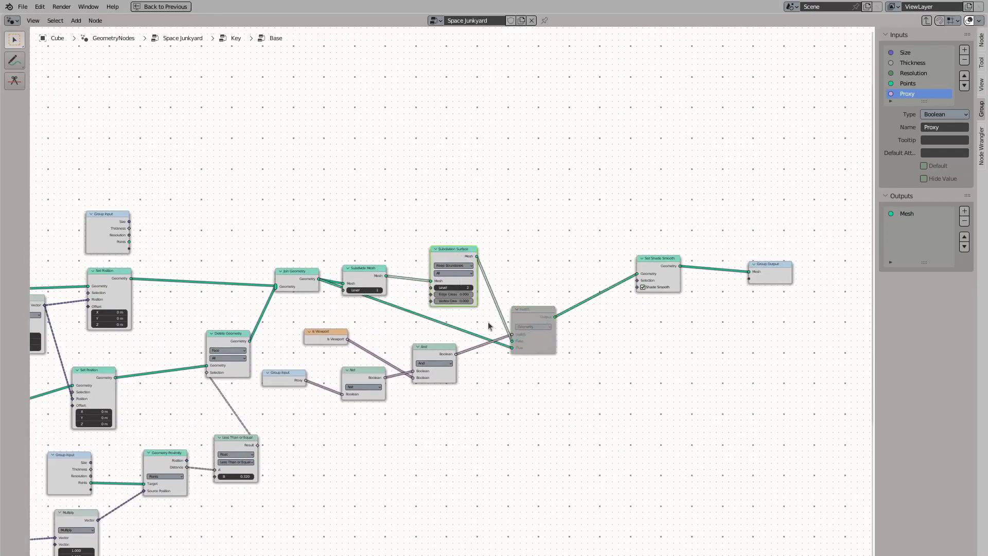
key("ctrl+space")
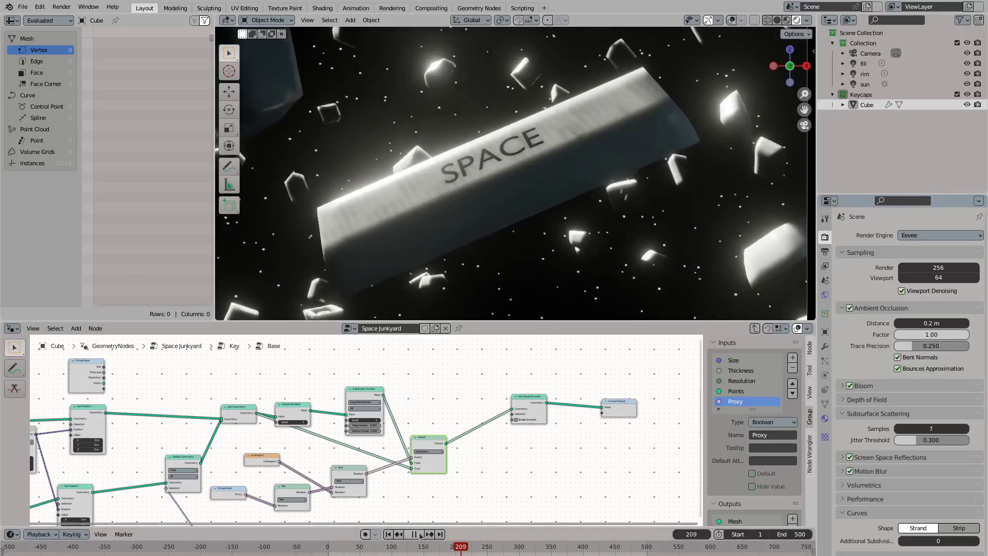
Delete the rim light and rename the fill light as fill_right
left_click(864, 64)
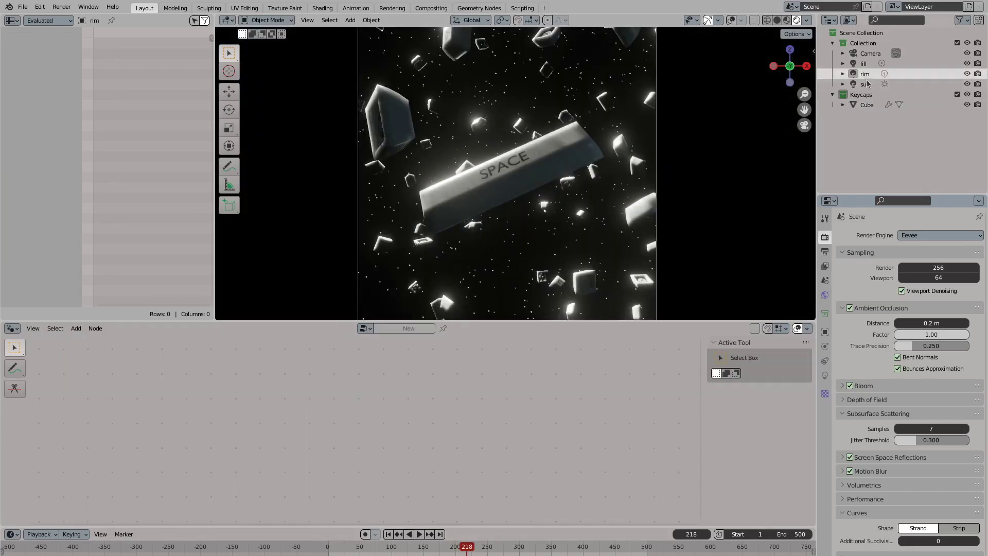
right_click(865, 74)
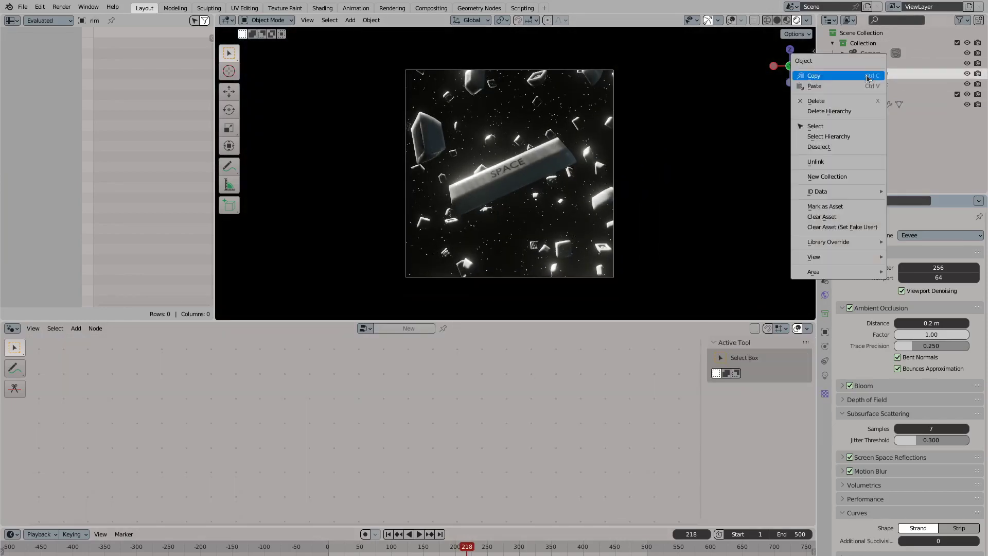
left_click(854, 101)
double_click(875, 63)
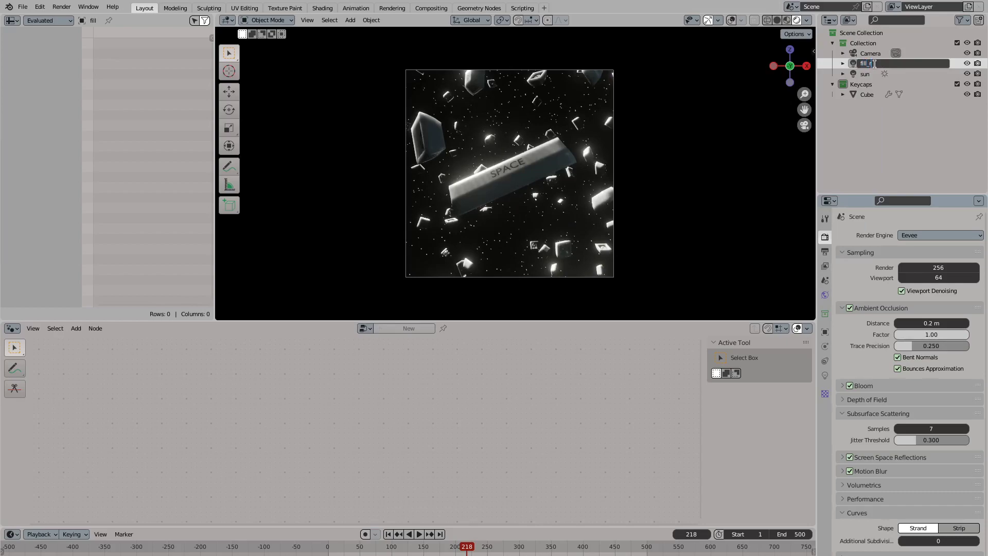
With the sun hidden, duplicate fill_right to the opposite side of the keycaps and name the copy fill_left
middle_click_drag(543, 155, 566, 165)
scroll(566, 165, "down", 5)
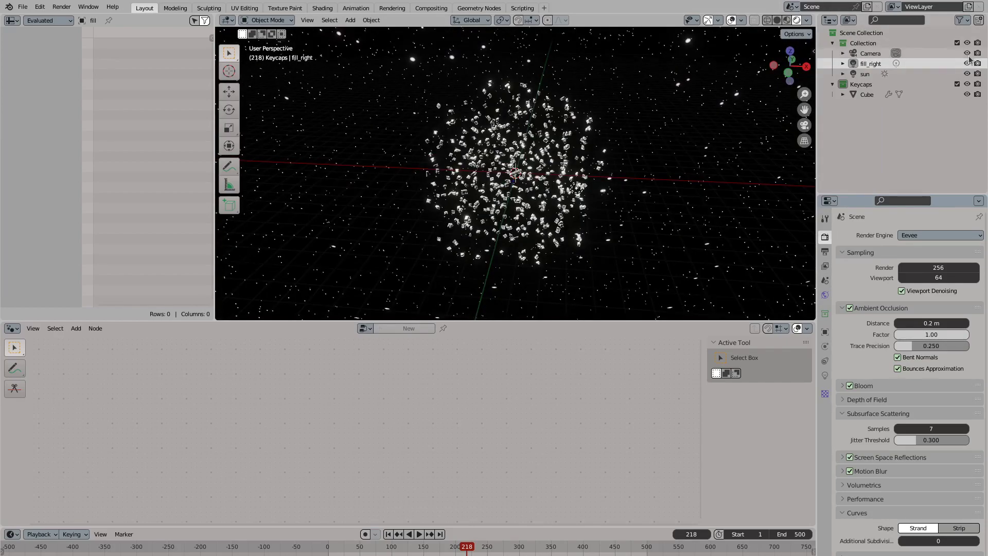
left_click(967, 74)
key("shift+d")
left_click(458, 183)
double_click(875, 74)
type("fill_left")
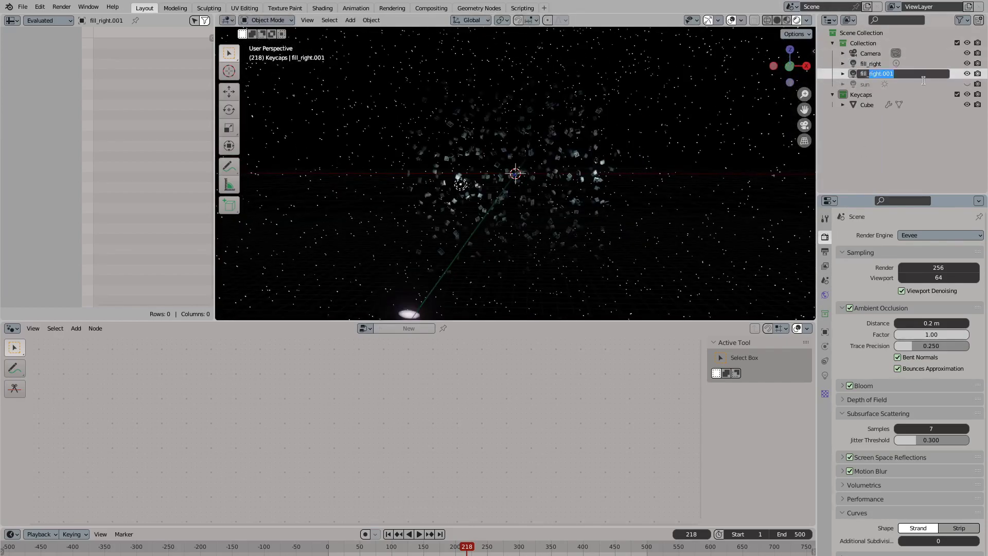
key("Return")
Give the fill_left light a light orange color and check it through the camera
left_click(825, 376)
left_click(931, 294)
key("KP_0")
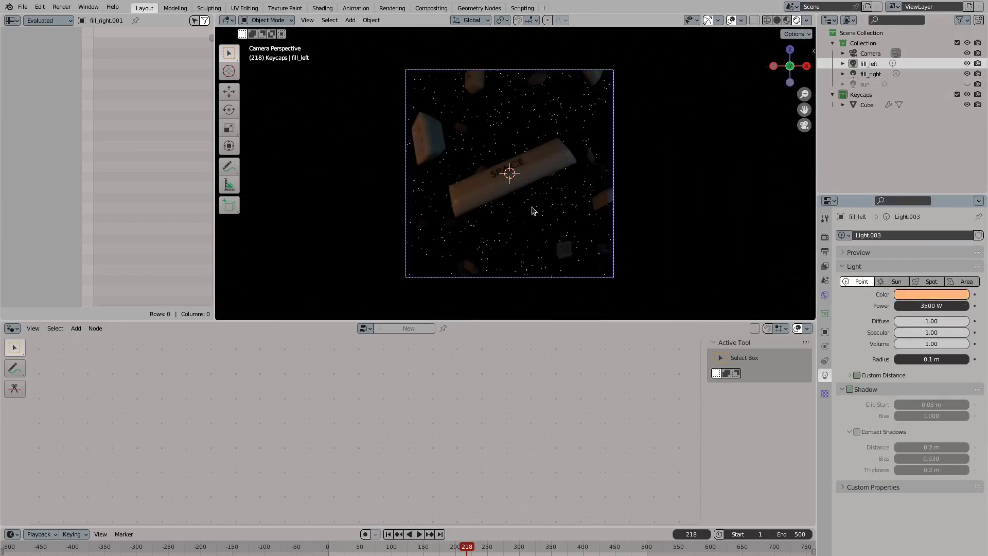
Show the sun again and set the fill_left light's Power to 1500 W
left_click(967, 84)
left_click(866, 84)
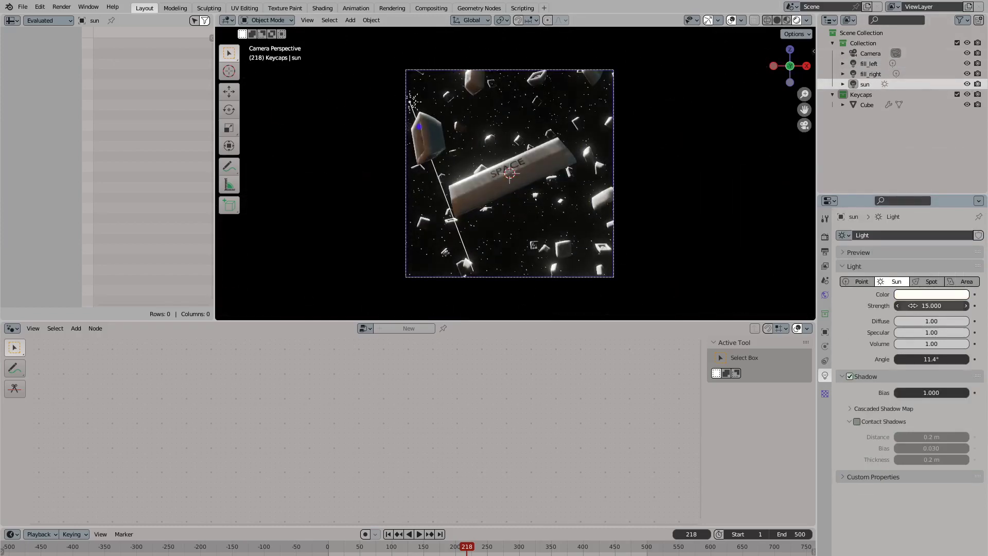
left_click(874, 65)
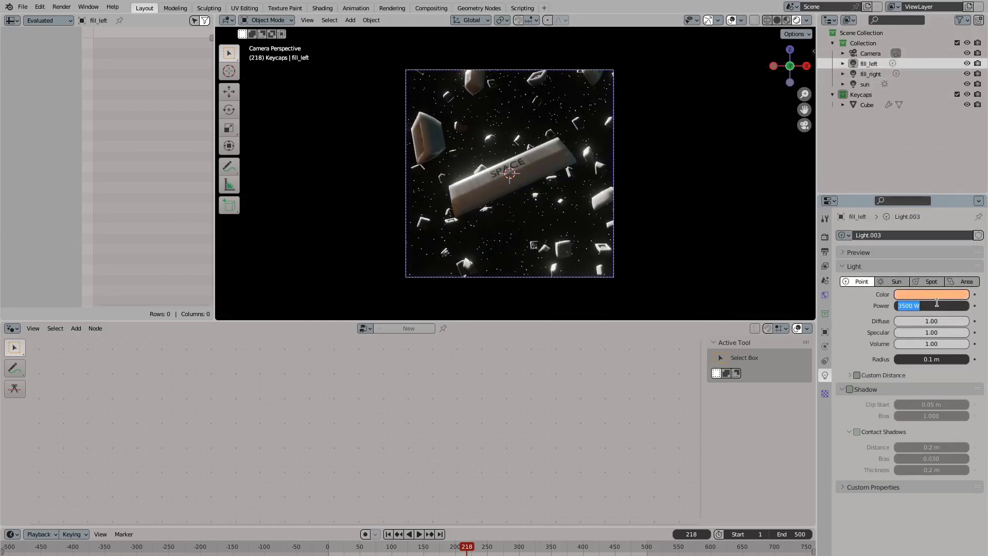
key("Escape")
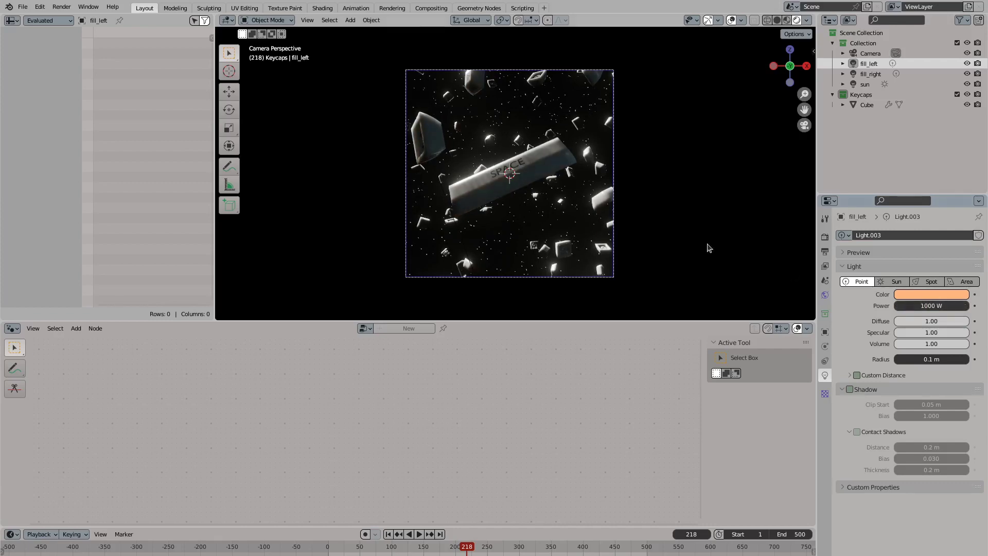
left_click(933, 305)
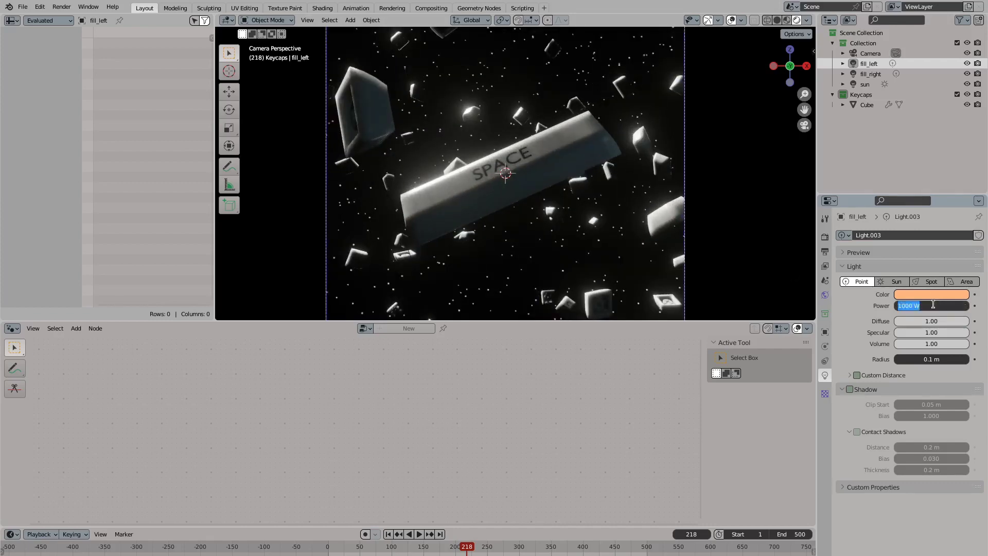
Enable Shadow on the fill_left light and try its Contact Shadows
left_click(849, 389)
left_click(857, 431)
left_click(857, 432)
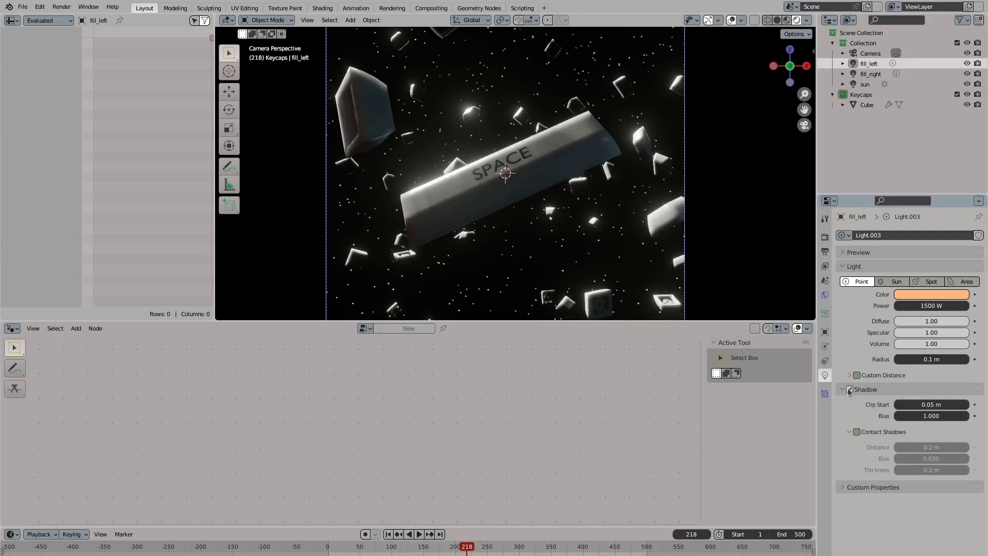
Try Contact Shadows on the sun with both fill lights temporarily hidden
left_click(865, 84)
left_click(968, 63)
left_click(967, 74)
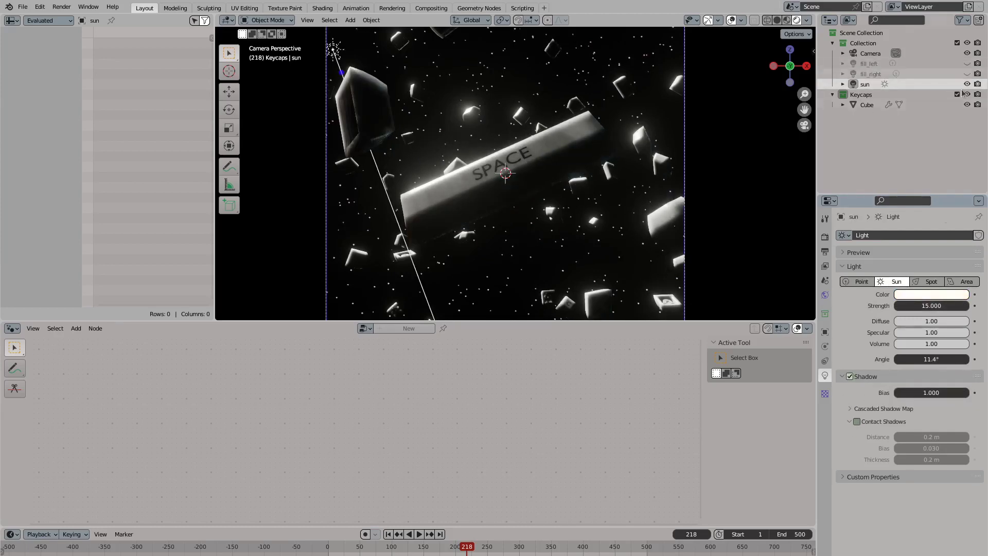
left_click(857, 422)
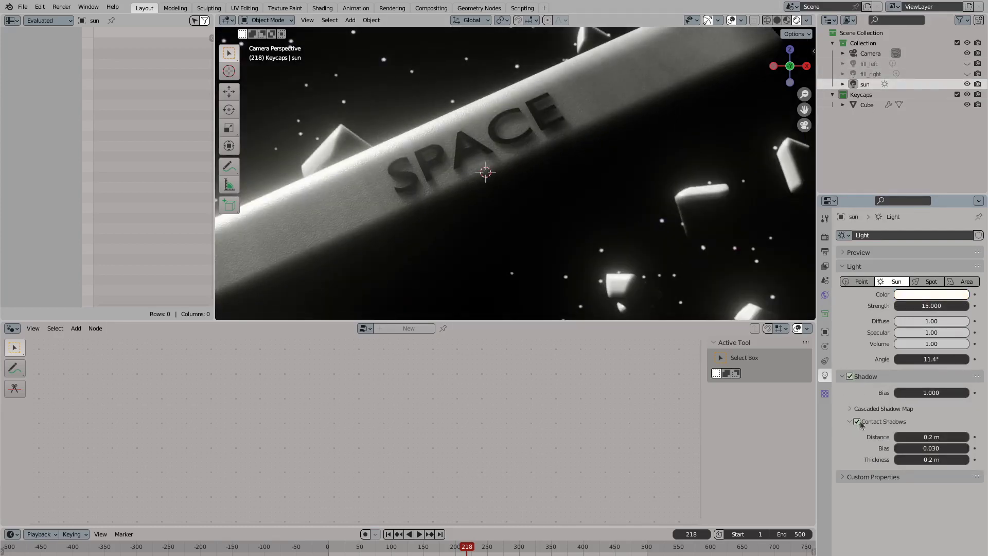
left_click(857, 422)
left_click(864, 422)
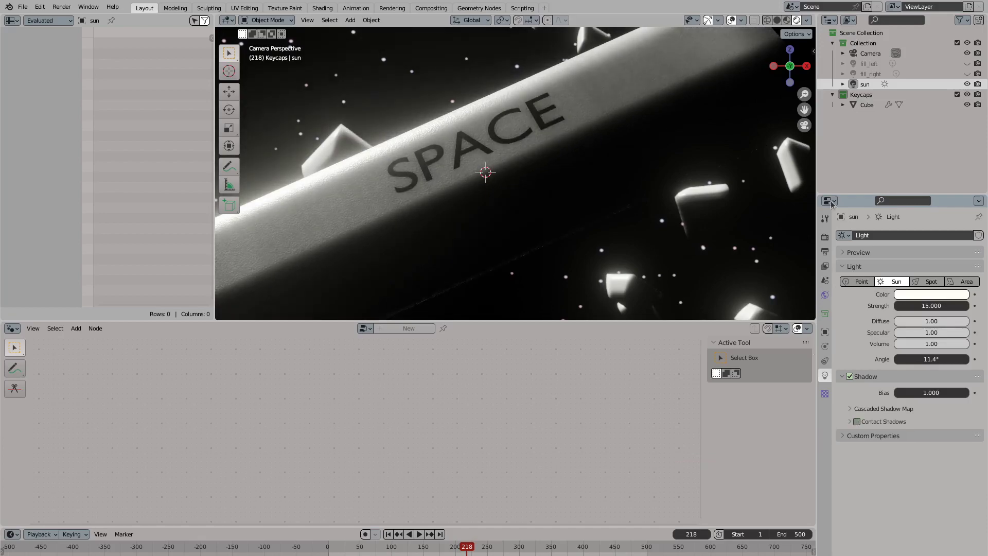
left_click(968, 73)
left_click(967, 64)
Return to the camera view, select the keycaps object and load its Plastic material in the shader editor
middle_click_drag(494, 195, 622, 193)
key("KP_0")
scroll(588, 227, "down", 3)
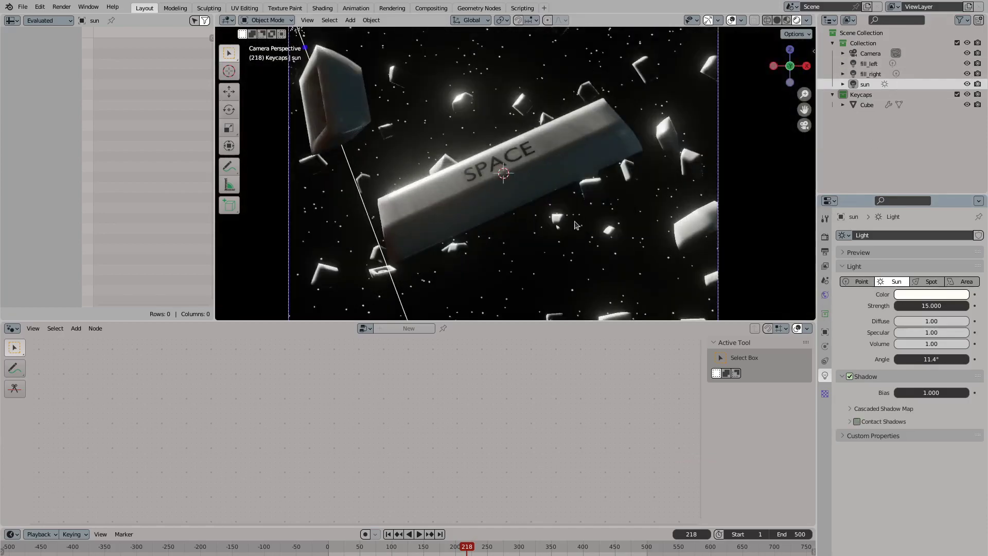
scroll(394, 186, "up", 3)
left_click(432, 202)
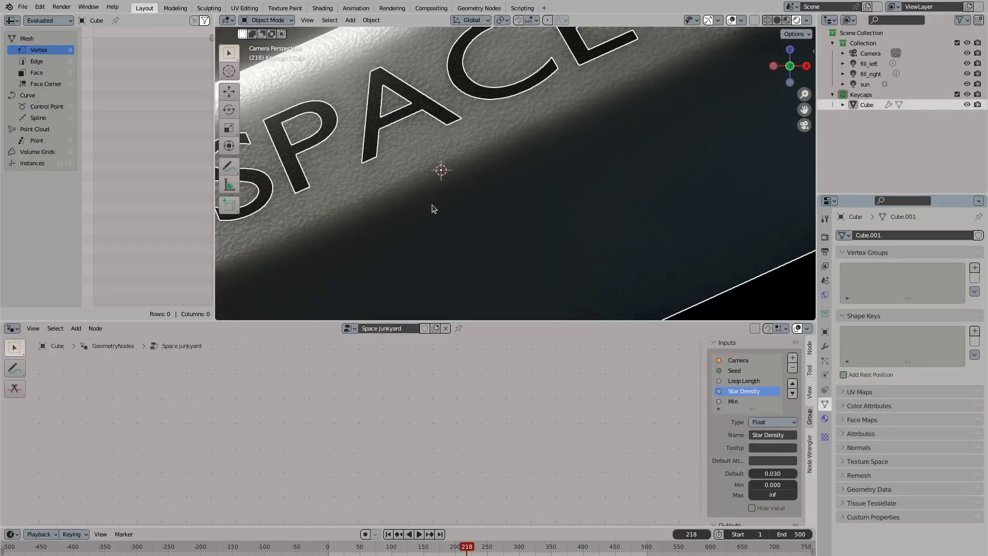
left_click(11, 328)
left_click(31, 374)
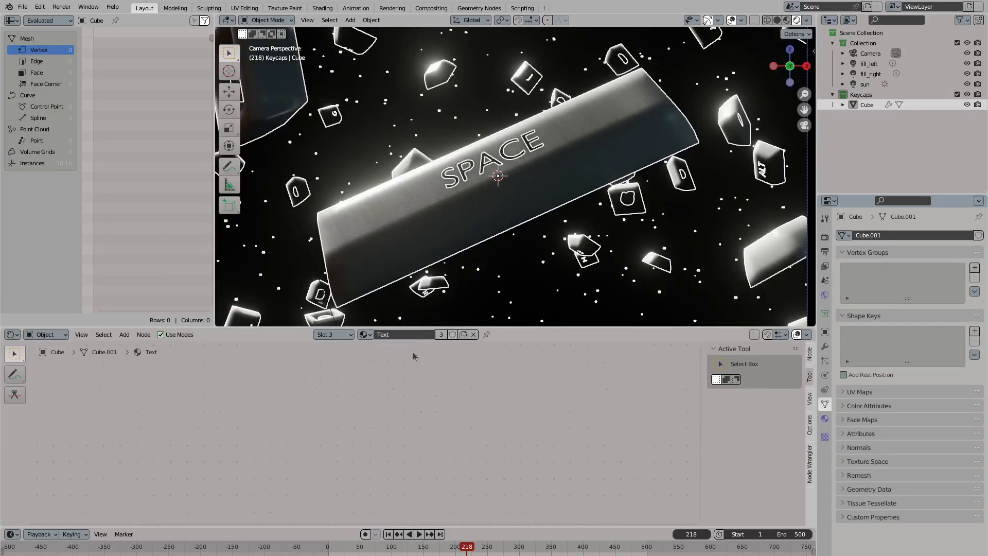
left_click(365, 334)
left_click(402, 359)
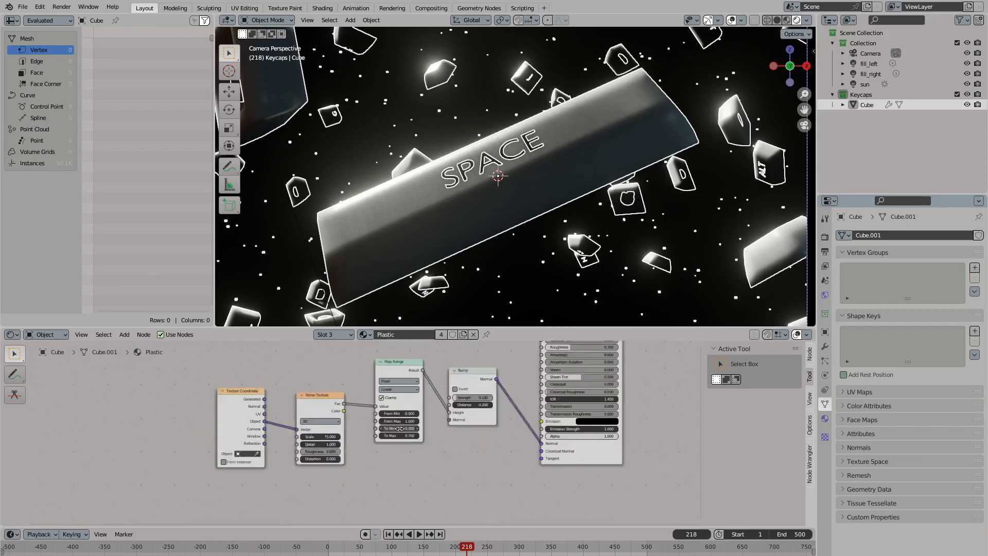
Lower the Plastic material's Bump Strength to 0.05
scroll(400, 428, "up", 3)
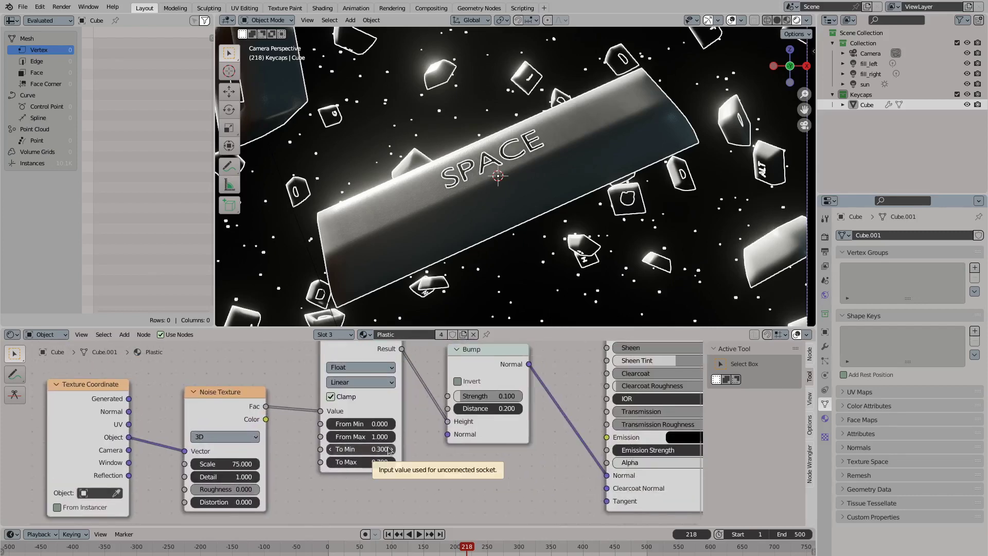
middle_click_drag(389, 451, 359, 463)
left_click_drag(463, 412, 456, 411)
scroll(455, 411, "down", 3)
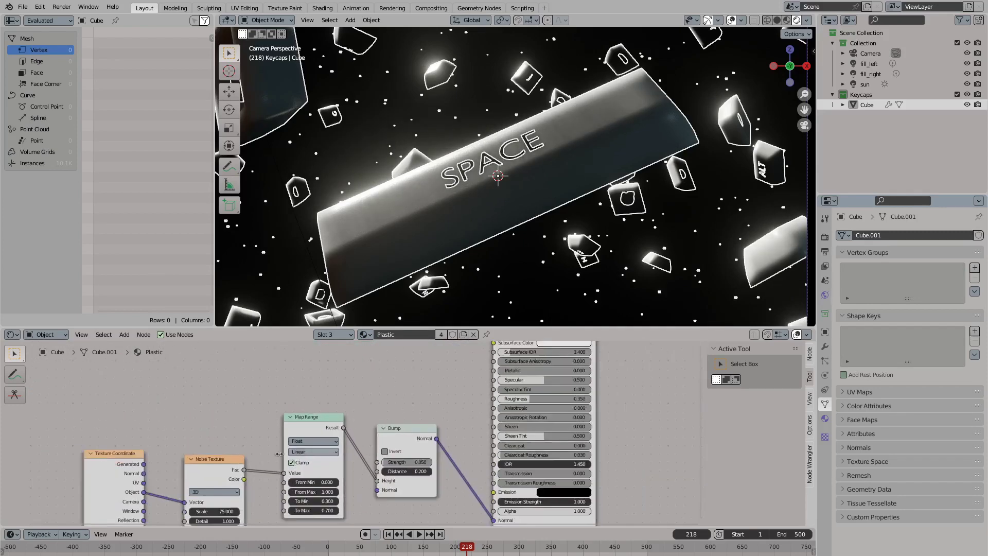
Duplicate the Plastic material's Noise Texture, feed it the Object texture coordinates and preview its output on the keycaps
key("shift+d")
left_click(237, 386)
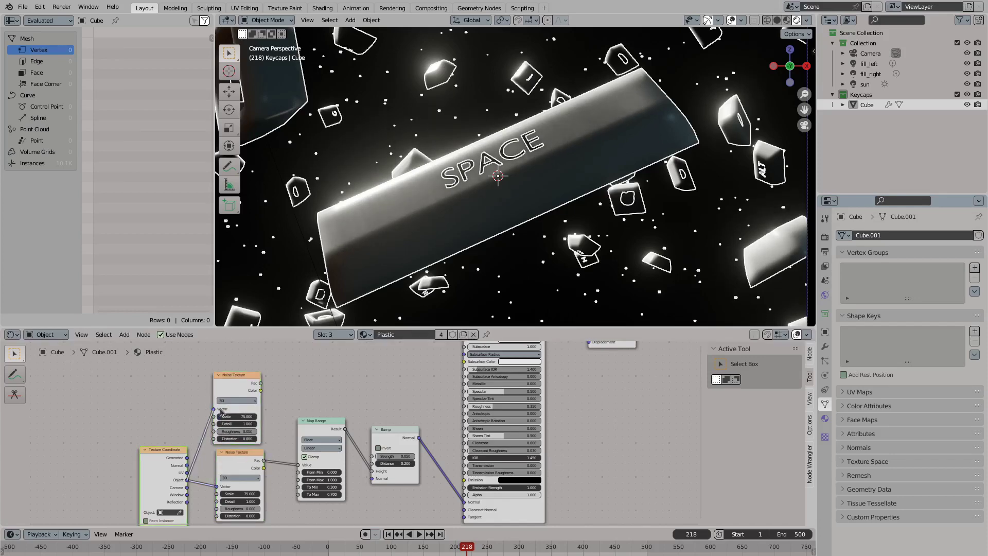
left_click(221, 411, "ctrl+shift")
scroll(180, 406, "up", 2)
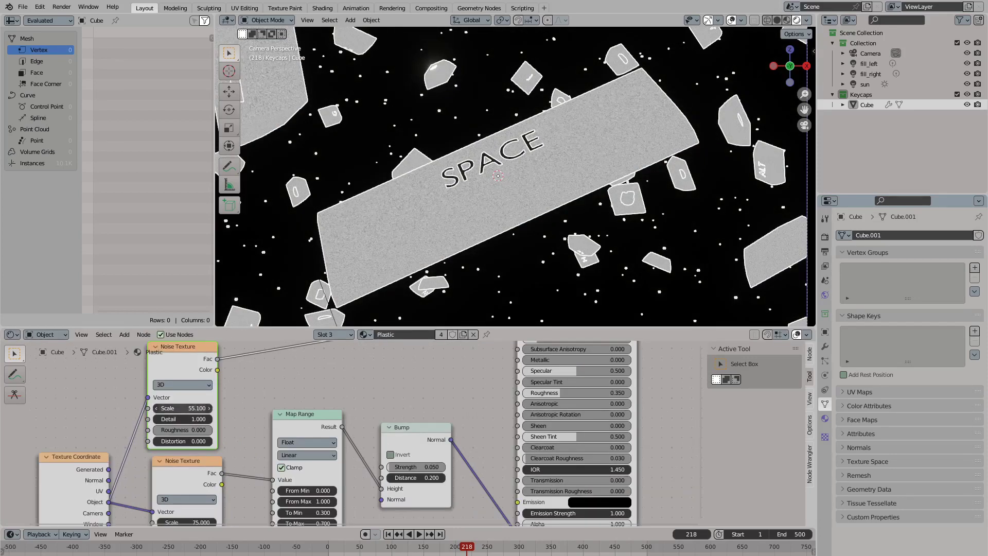
Set the duplicated Noise Texture's Scale to 0.6, Roughness to 0.5 and Distortion to 0.5
left_click(182, 408)
type("0.6")
key("Return")
left_click(183, 430)
type("1")
key("Return")
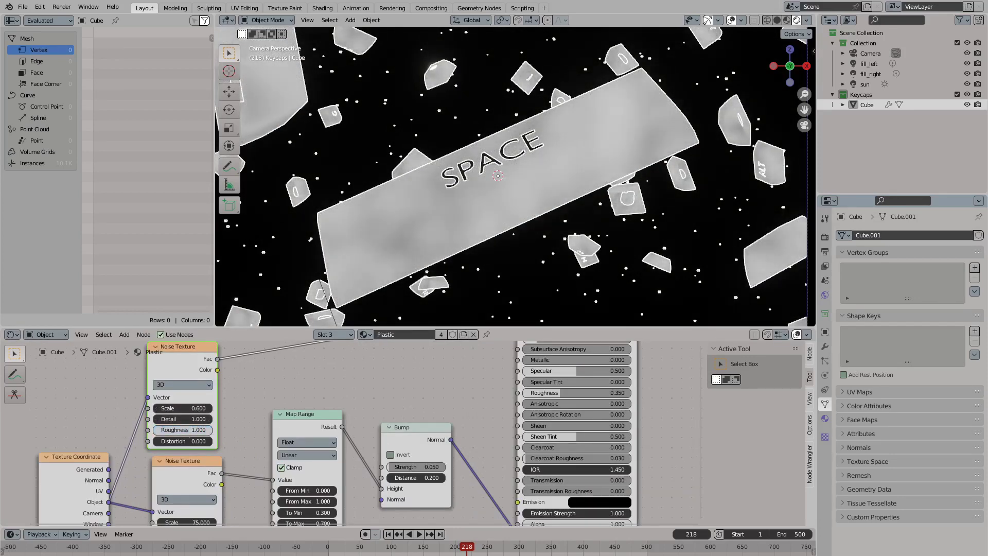
type("0.5")
key("Return")
Insert a Map Range between the new noise and the Principled BSDF's Roughness, with To Min 0.25 and To Max 0.35
middle_click_drag(185, 441, 163, 472)
key("shift+a")
type("map range")
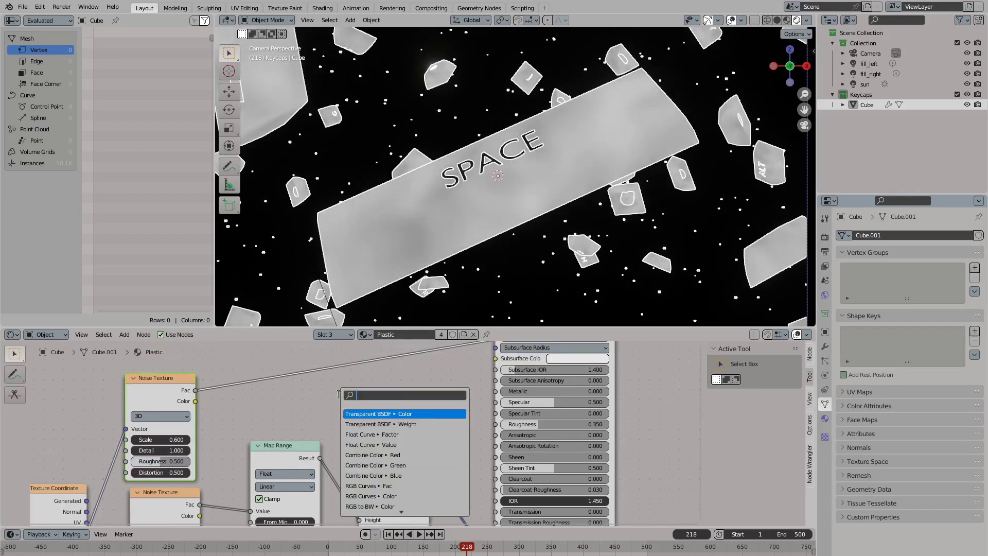
key("Return")
left_click(355, 378)
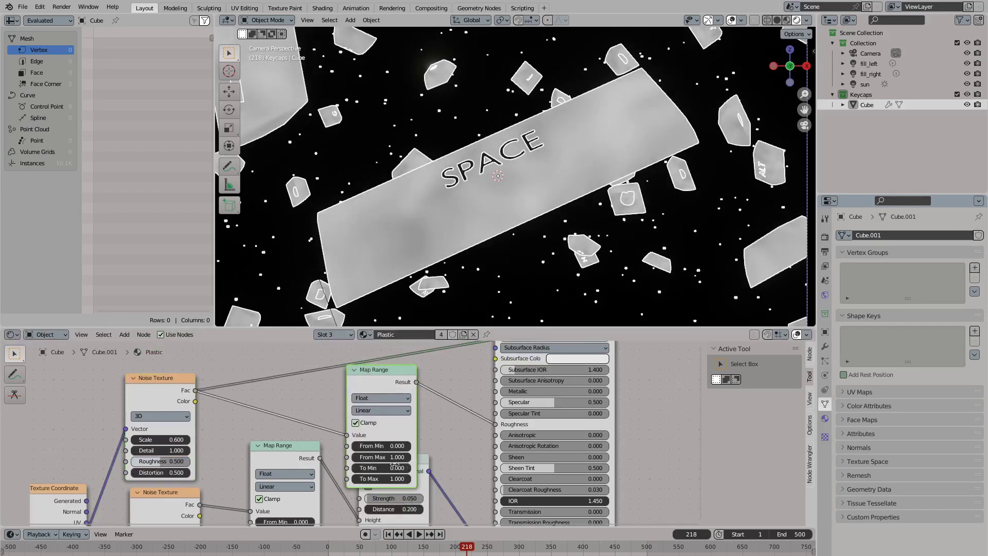
left_click(391, 476)
type(".35")
key("Return")
scroll(449, 362, "down", 2)
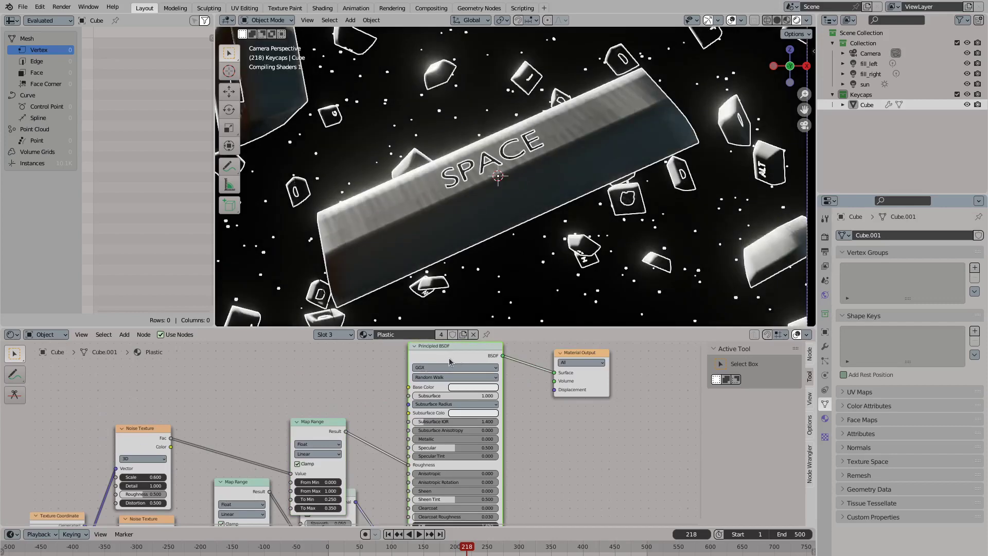
Move to frame 115, set the fill_left light's Power to 2500 and play the animation
left_click_drag(443, 550, 401, 548)
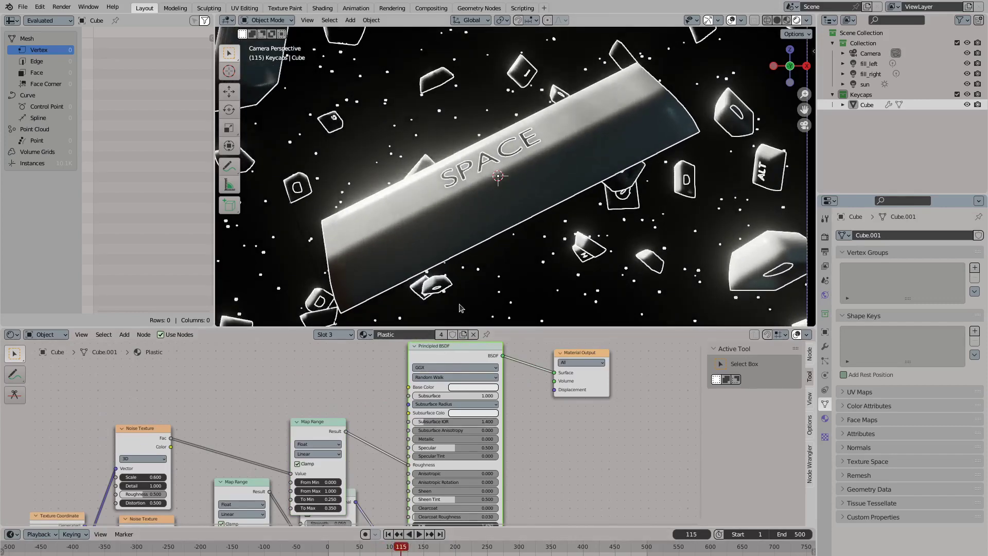
left_click(869, 64)
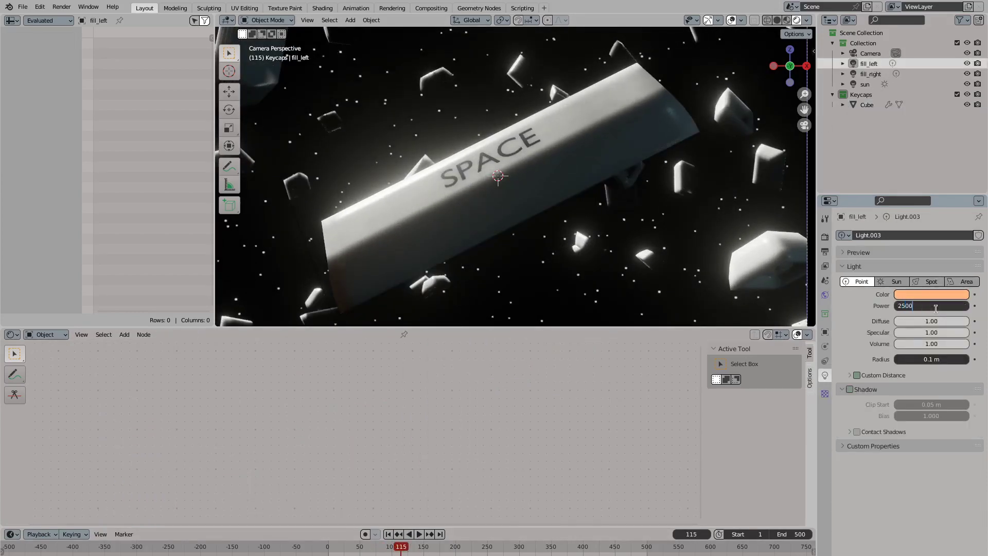
left_click(935, 308)
type("2500")
key("Return")
key("Home")
left_click(399, 535)
key("space")
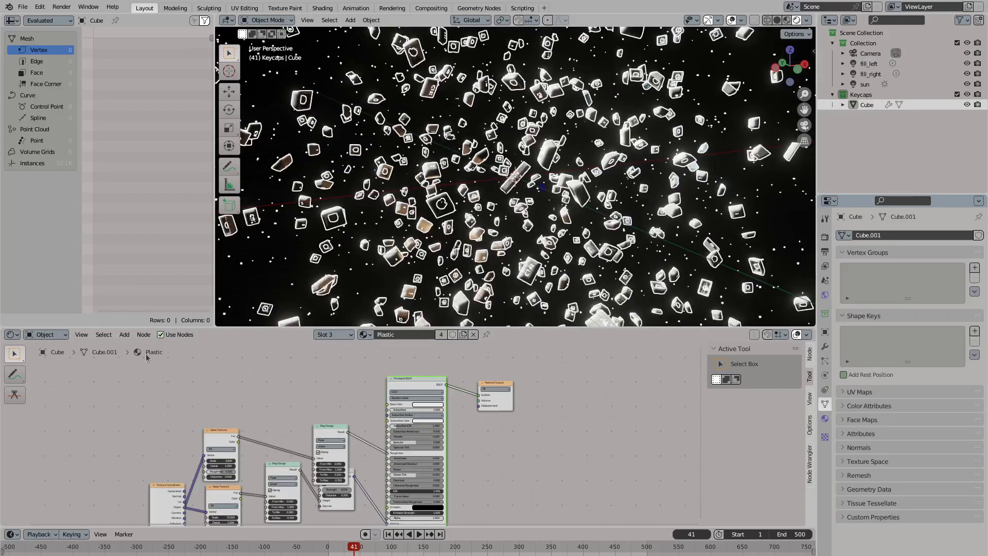
Switch from the shader nodes to the Space Junkyard geometry nodes and add a Cube mesh primitive linked into Join Geometry
left_click(11, 334)
left_click(61, 428)
middle_click_drag(372, 399, 414, 350)
key("shift+a")
left_click(452, 407)
left_click(405, 386)
scroll(415, 350, "down", 3)
key("ctrl+space")
scroll(429, 335, "down", 4)
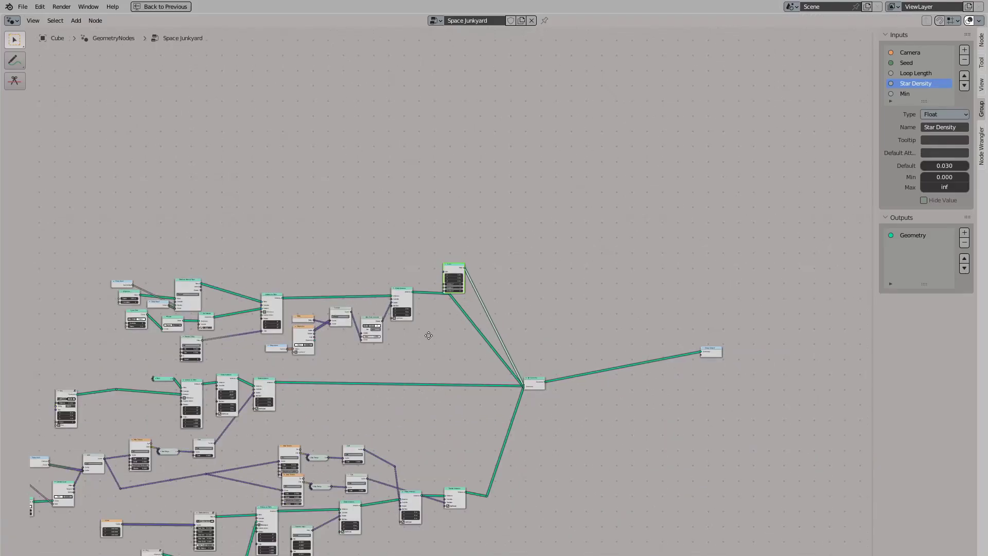
scroll(428, 335, "up", 5)
key("ctrl+space")
Try a Cube size of 50 m in X and Y, and 100 m in X
left_click(350, 441)
type("50")
key("Tab")
type("50")
key("Return")
left_click(359, 441)
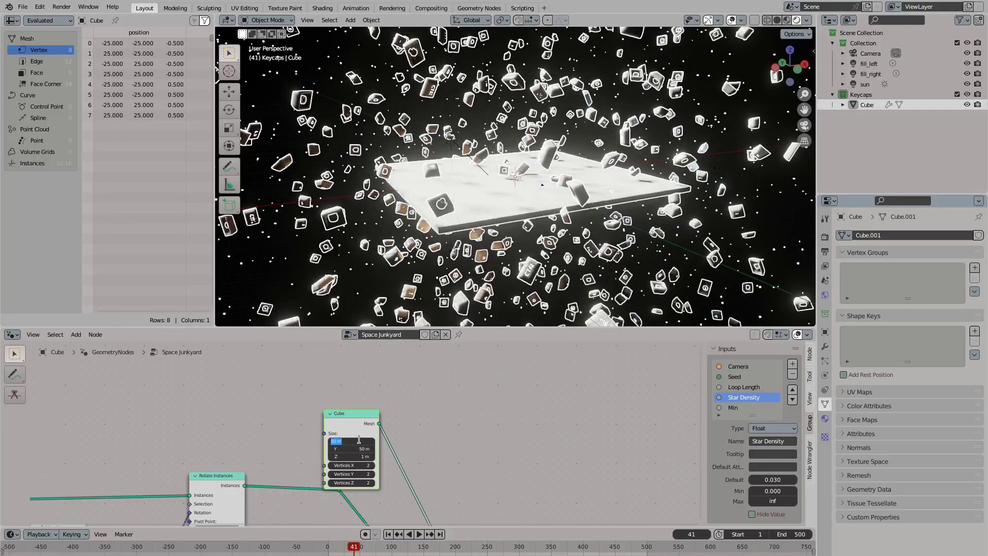
type("100")
key("Return")
Set the Cube node's X, Y and Z size to 400 m
left_click(362, 441)
type("400")
key("Tab")
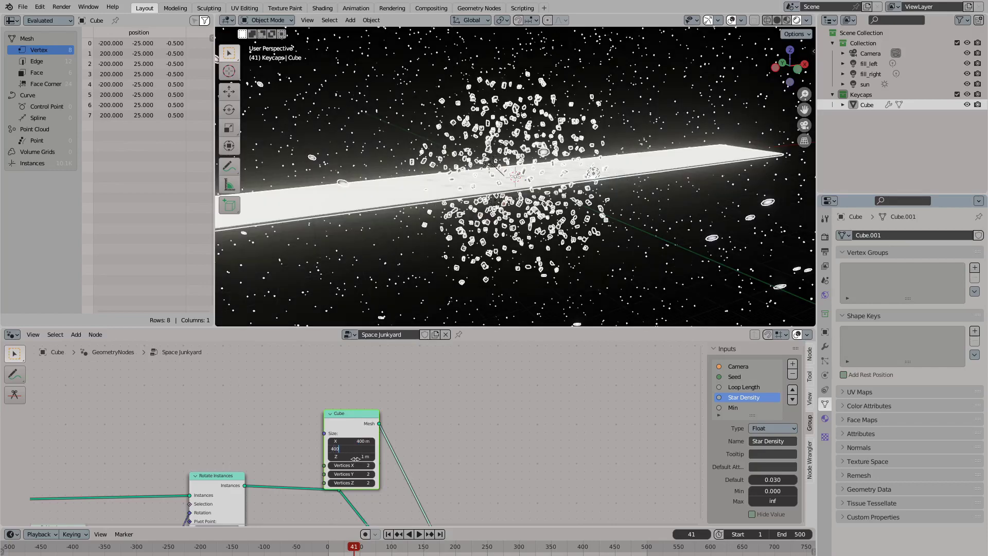
type("400")
key("Tab")
type("400")
key("Return")
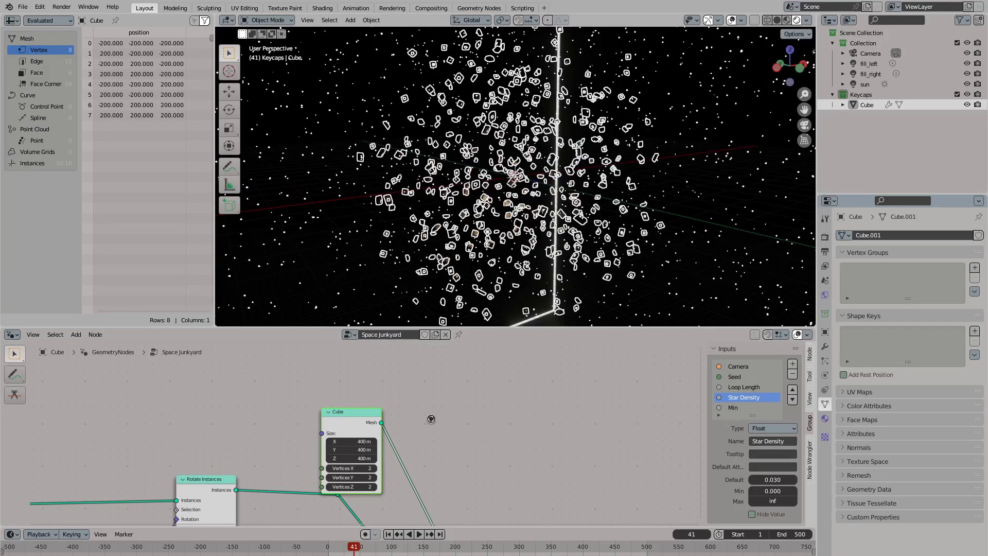
Add a Set Material node to the Cube's Mesh output
left_click_drag(382, 422, 455, 418)
left_click(463, 435)
left_click(418, 381)
key("ctrl+space")
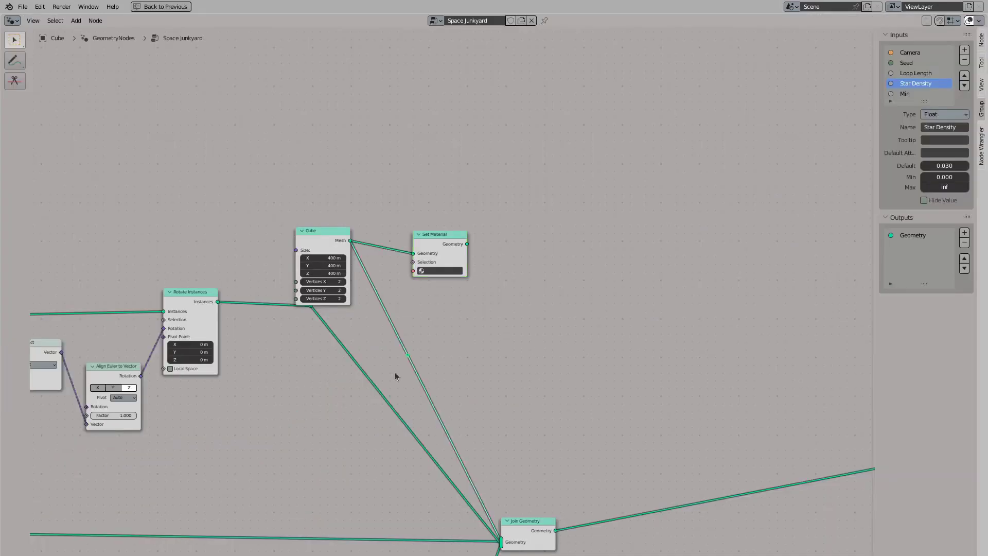
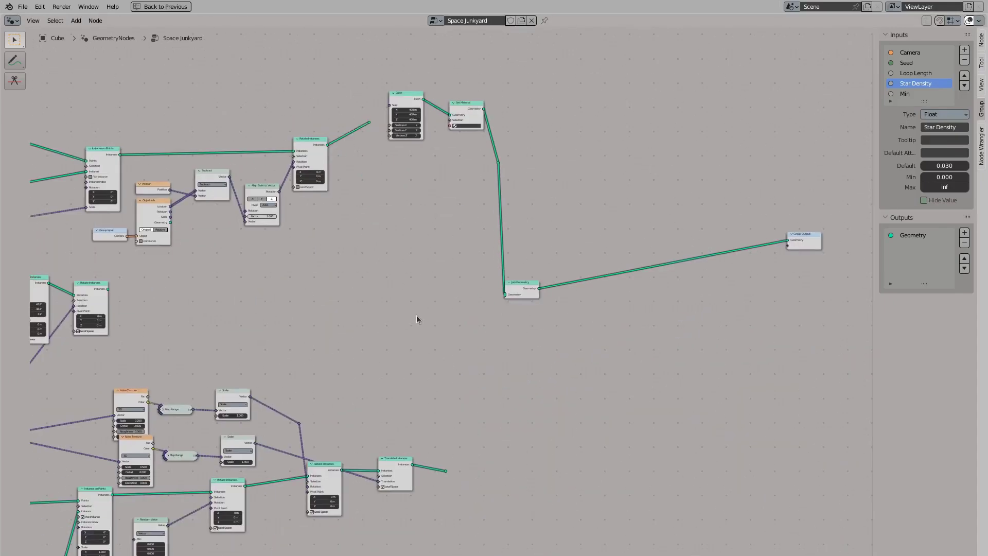
Reconnect the three instance branches to Join Geometry and preview the Set Material branch at the group output
scroll(397, 342, "up", 3)
scroll(393, 353, "down", 3)
left_click_drag(162, 241, 502, 246)
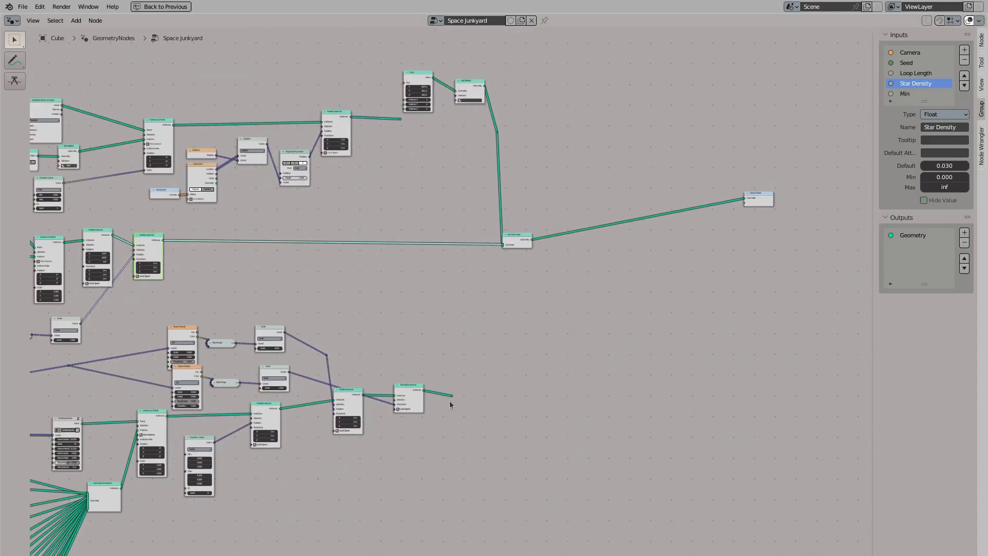
left_click_drag(452, 395, 502, 246)
left_click_drag(401, 119, 502, 246)
left_click(498, 134, "ctrl+shift")
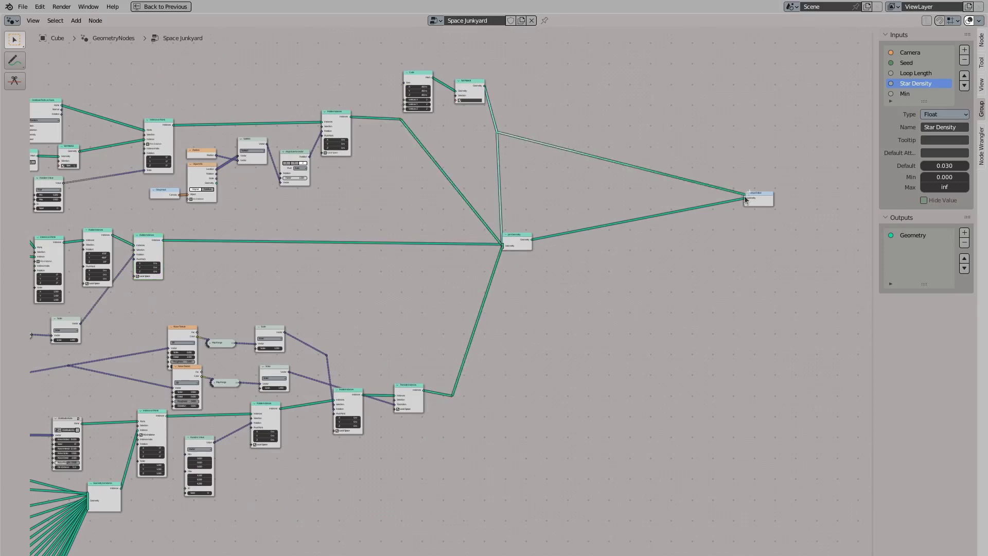
Add a new material slot with a material named volume and assign it in the Cube's Set Material node
key("ctrl+space")
left_click(825, 418)
left_click(979, 236)
left_click(883, 299)
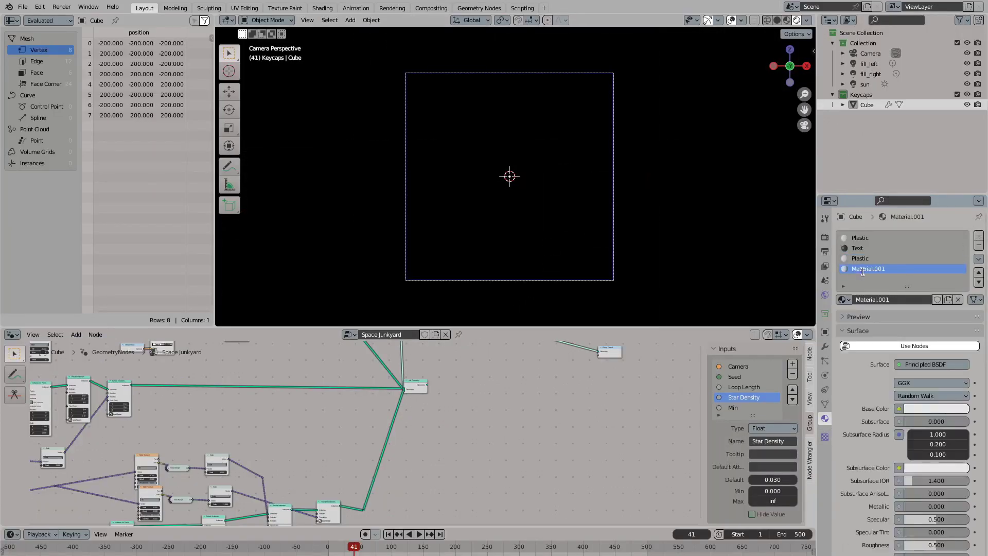
left_click(862, 269)
type("volume")
key("Return")
scroll(384, 508, "up", 4)
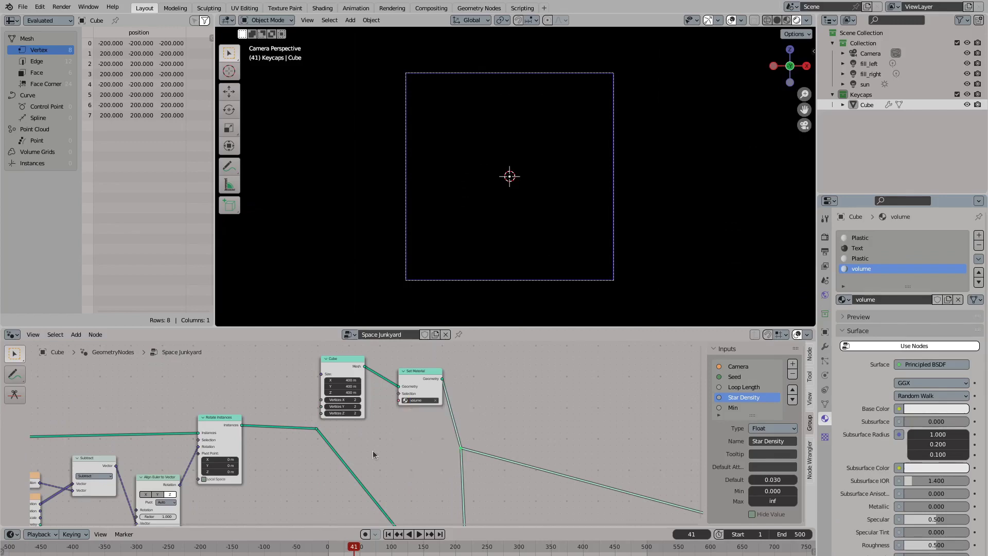
Open the volume material in the Shader Editor, delete its existing nodes and add a Principled Volume node
left_click(16, 333)
left_click(39, 432)
key("Home")
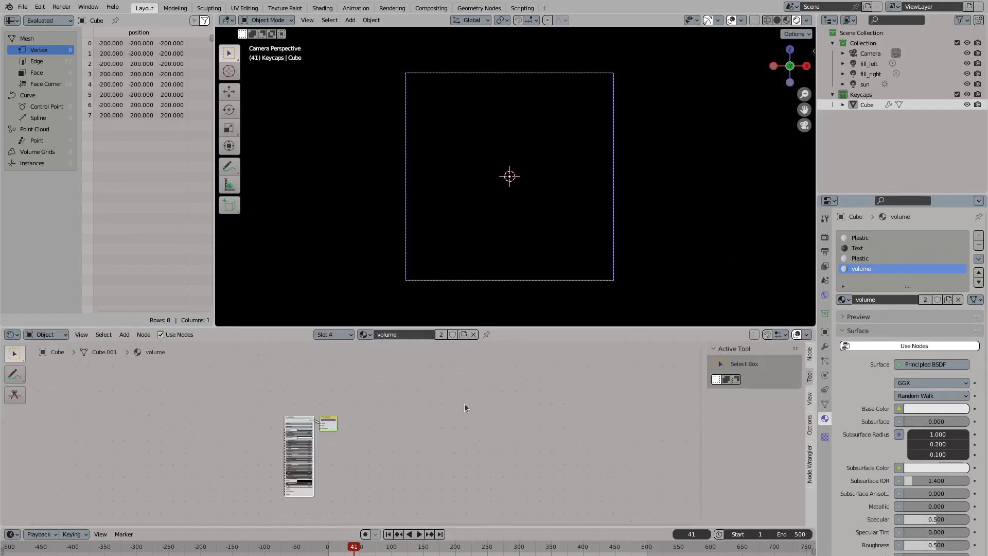
left_click(256, 405)
key("Escape")
key("a")
key("x")
key("shift+a")
type("princ")
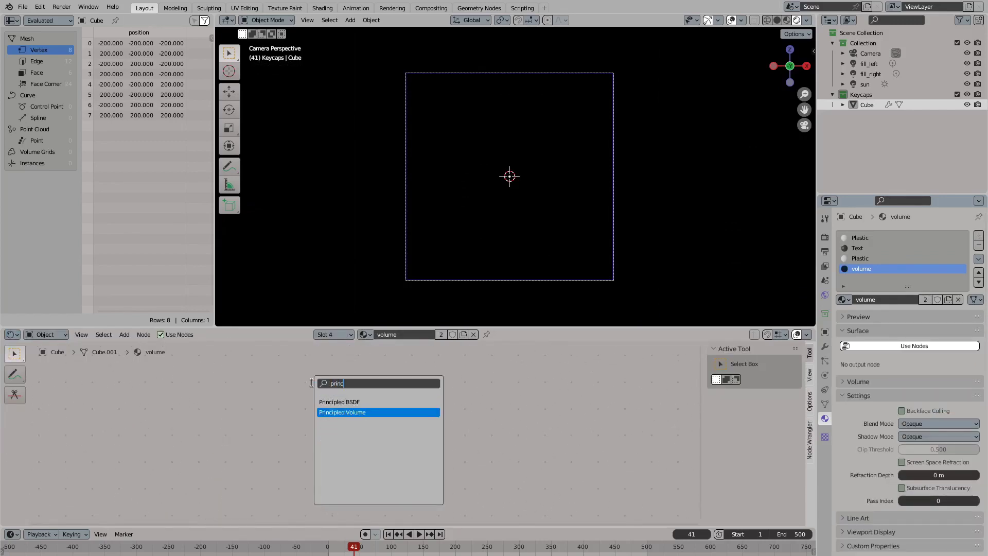
left_click(376, 412)
key("shift+a")
type("group")
key("Return")
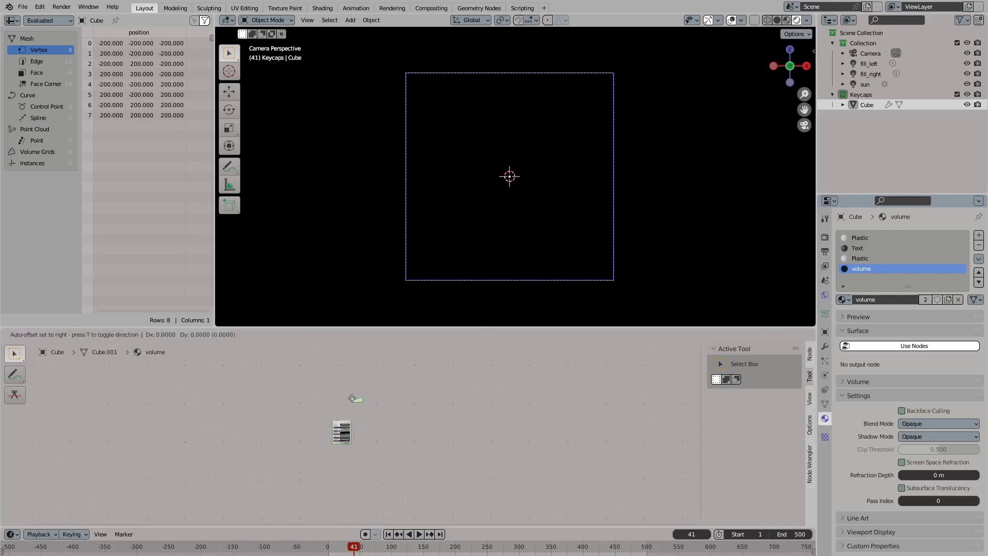
left_click(359, 408)
scroll(359, 408, "up", 3)
key("x")
Add a Material Output node and connect the Principled Volume's output to its Volume input
key("shift+a")
type("mat")
key("Return")
left_click(399, 381)
left_click_drag(350, 391, 379, 394)
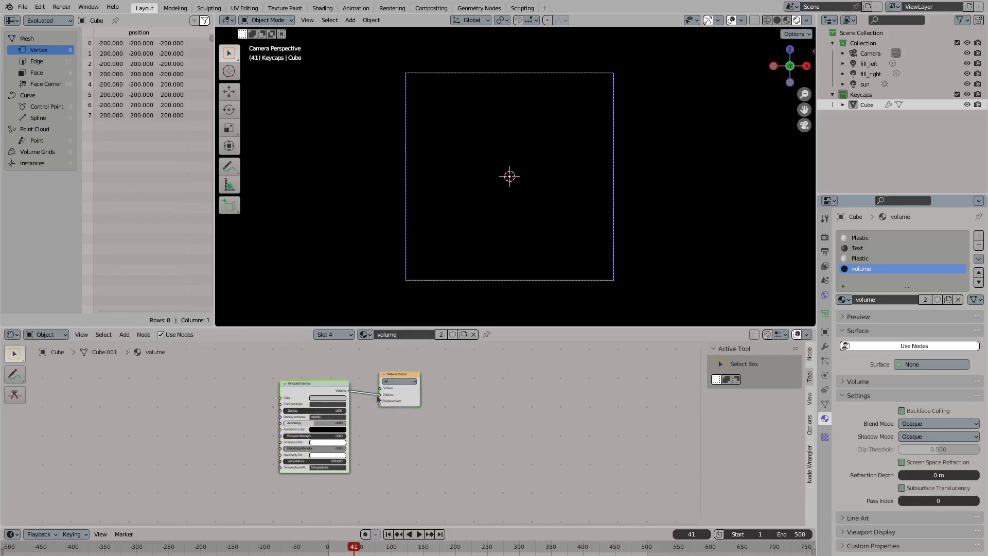
left_click_drag(313, 391, 306, 398)
Return to the Geometry Node Editor and assign the volume material in the Set Material node
middle_click_drag(509, 237, 526, 263)
left_click(12, 334)
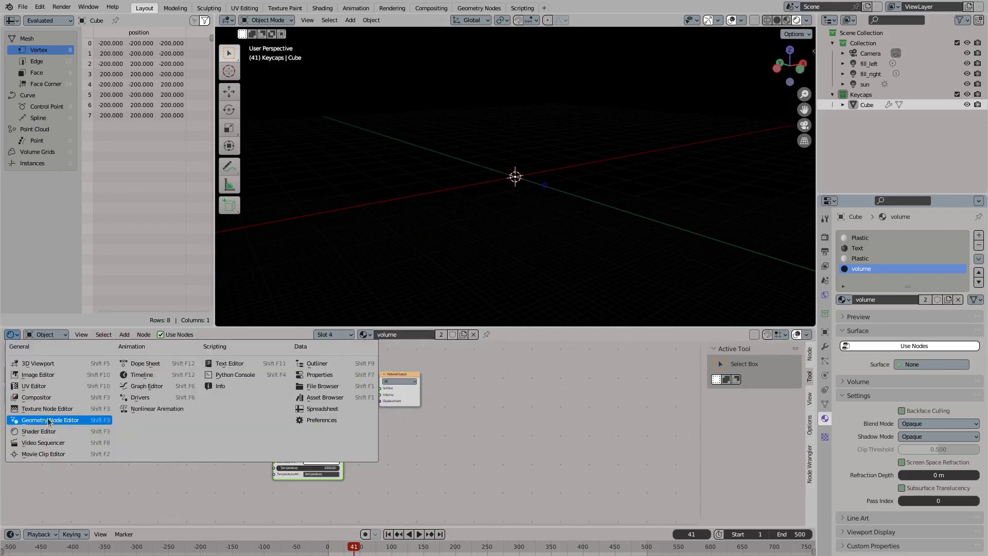
left_click(55, 412)
scroll(330, 378, "up", 5)
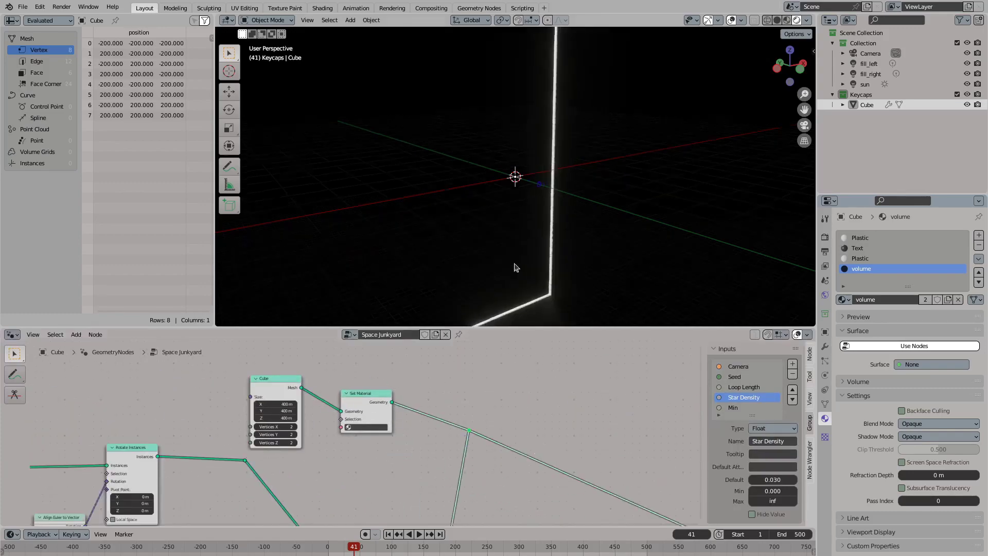
scroll(330, 432, "up", 1)
scroll(493, 274, "up", 2)
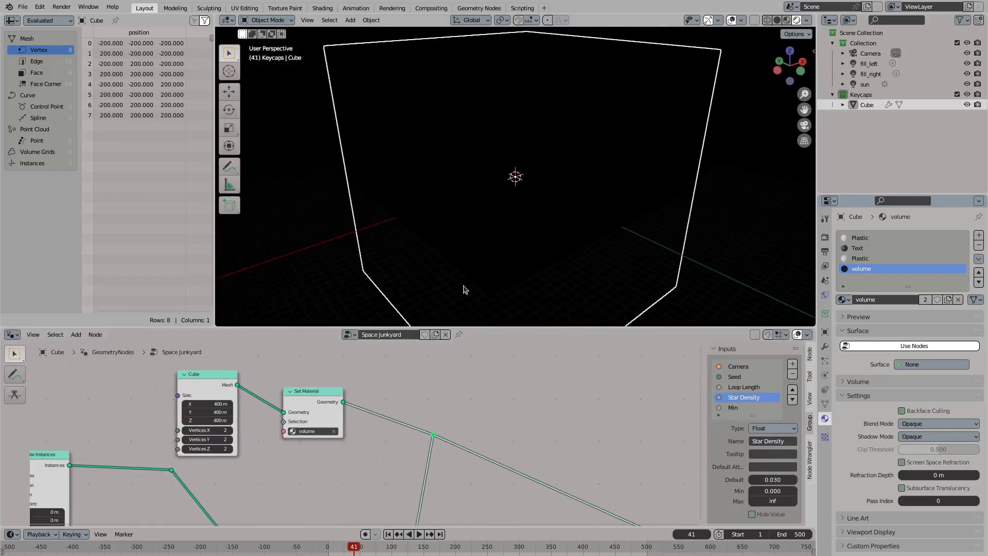
Switch the viewport shading to Material Preview and view the volume cube from another angle
left_click(767, 20)
left_click(787, 21)
left_click_drag(790, 59, 801, 60)
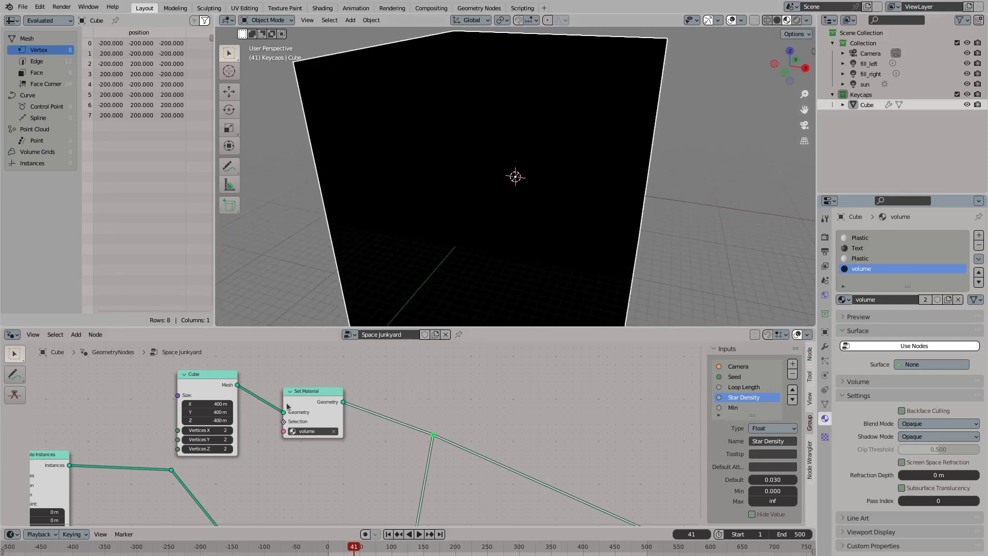
scroll(339, 427, "down", 2)
Set the Volumetrics End distance to 500 m in the render settings
left_click(825, 237)
left_click(845, 489)
scroll(875, 463, "down", 3)
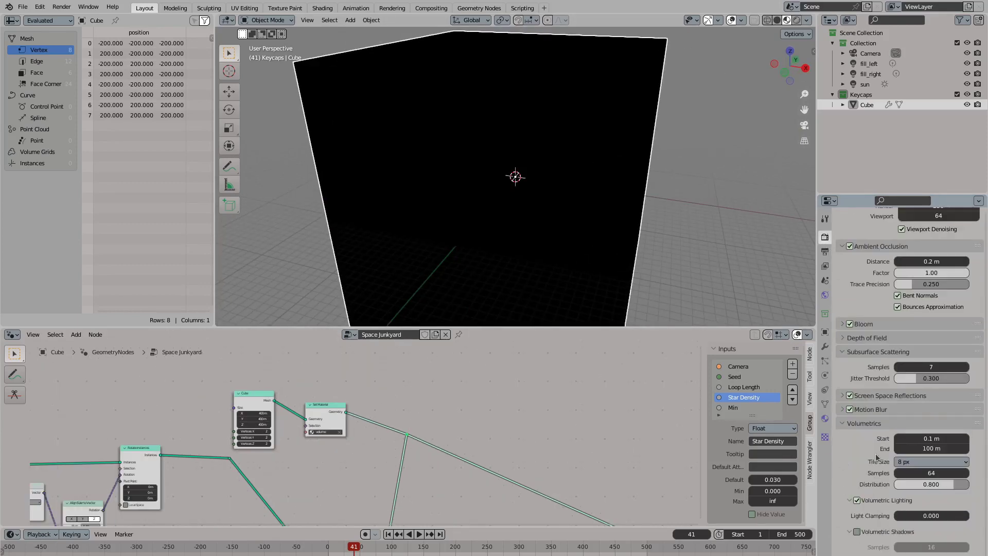
left_click(924, 448)
key("KP_0")
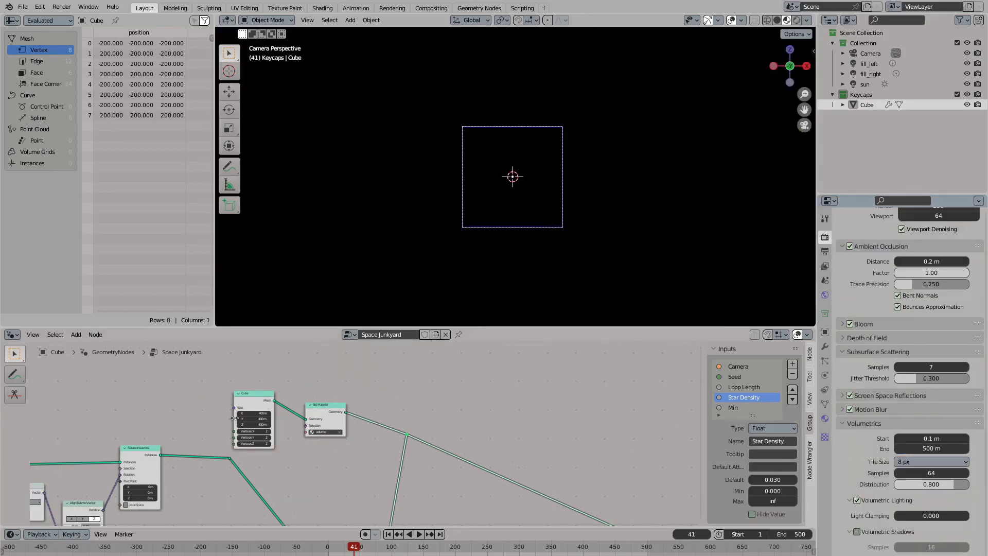
Set the Cube node's X, Y and Z size to 10 m
left_click_drag(253, 419, 239, 427)
middle_click_drag(507, 231, 581, 269)
scroll(349, 432, "up", 2)
left_click_drag(231, 407, 239, 430)
key("KP_0")
key("Return")
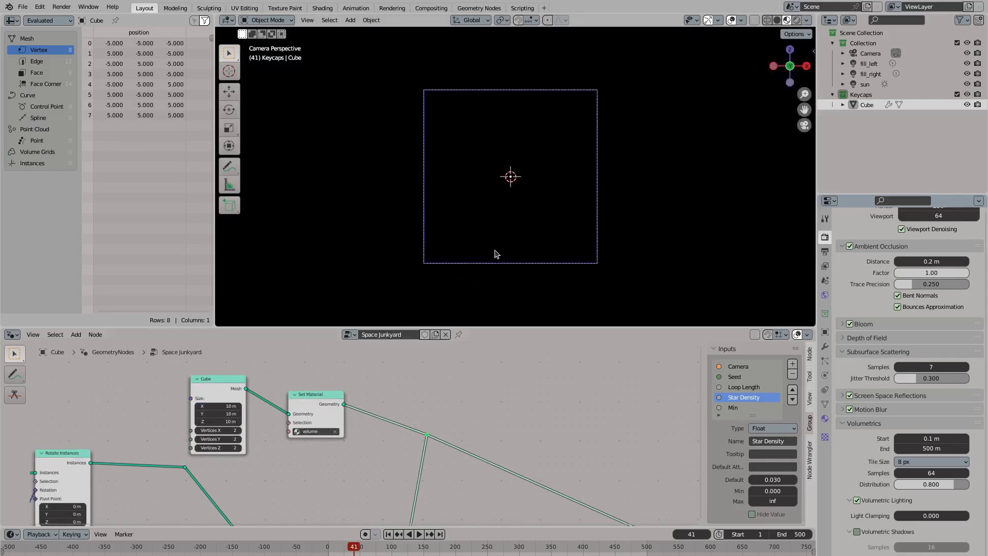
Enable Volumetric Shadows in the render settings
left_click(889, 534)
key("KP_0")
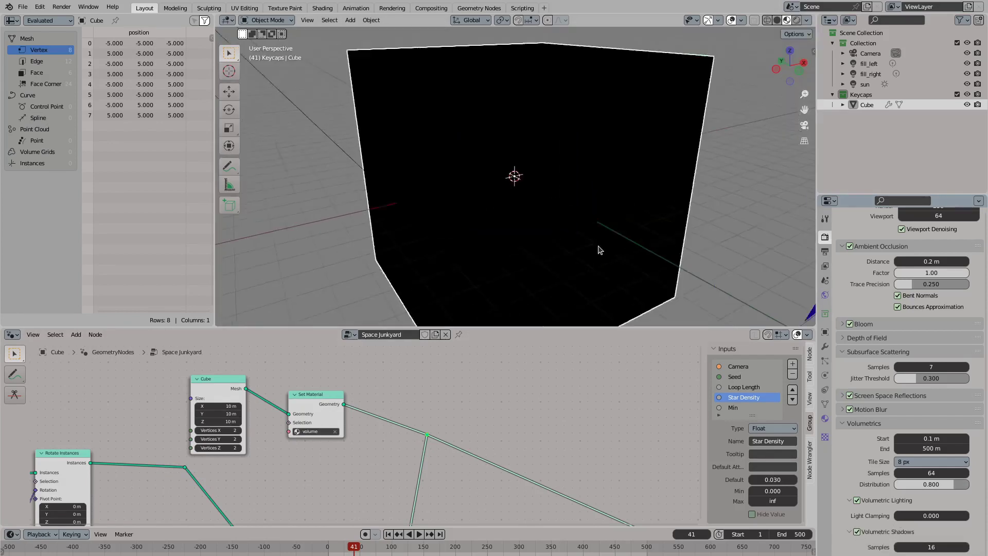
Return to the volume material in the Shader Editor and reposition its Material Output node
left_click(12, 339)
left_click(36, 420)
key("Home")
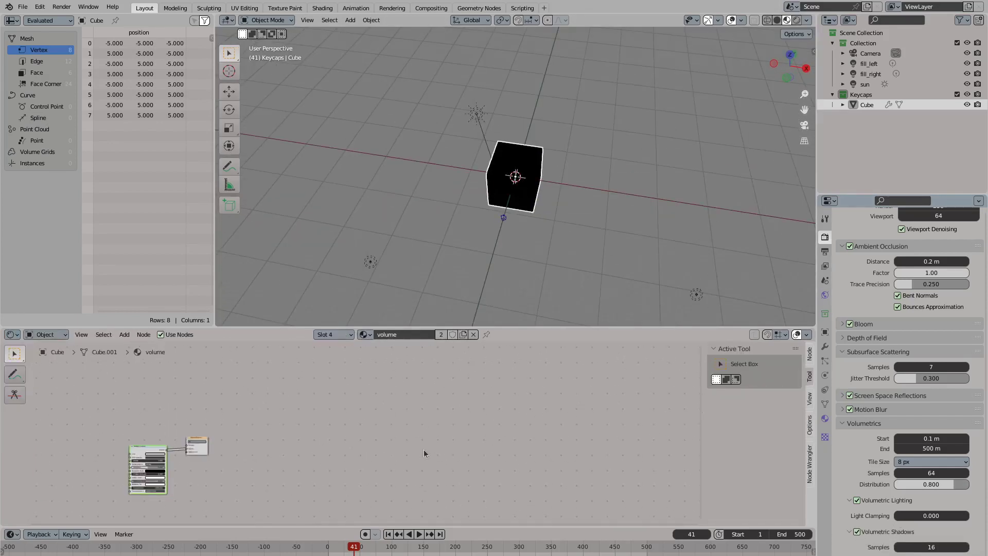
left_click(293, 408)
left_click_drag(426, 356, 435, 356)
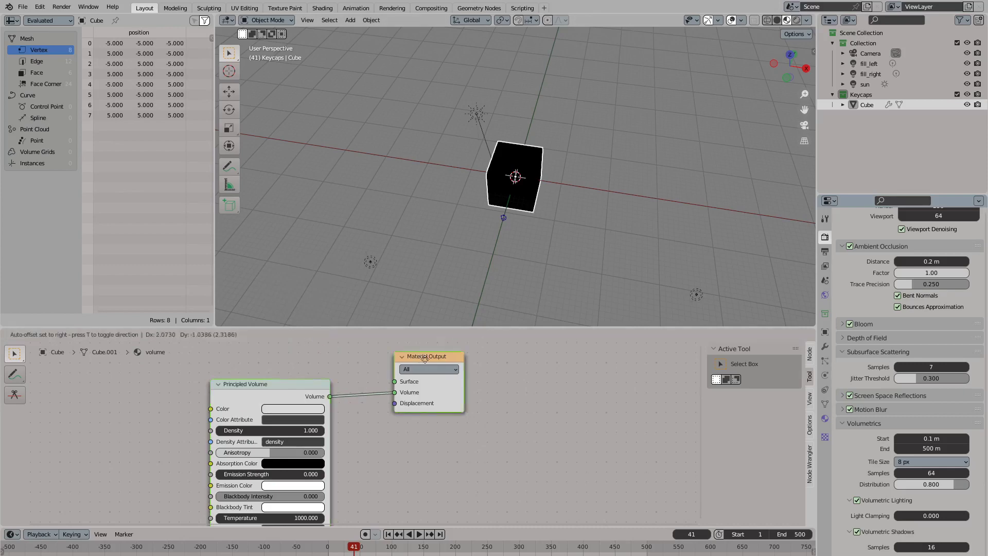
key("Home")
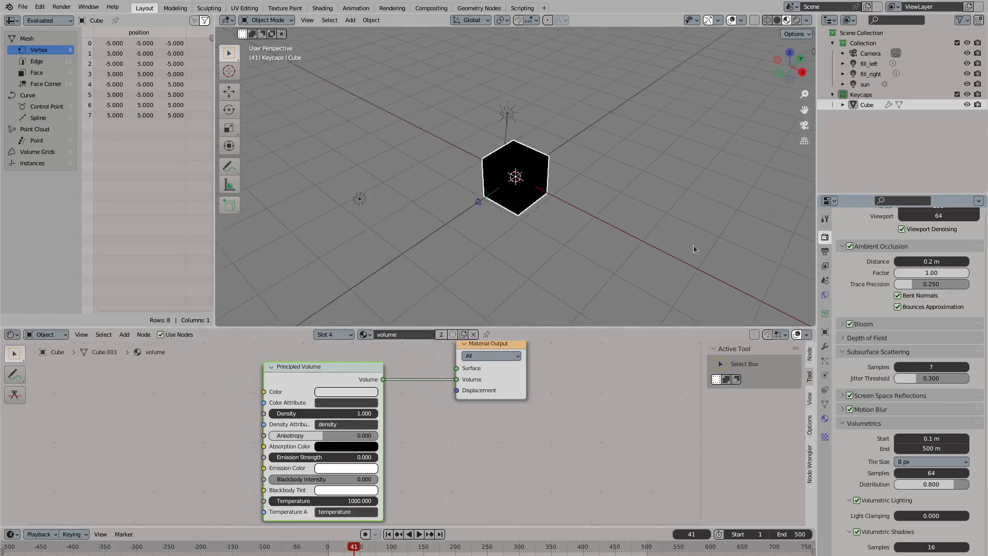
In the Space Junkyard node group, link Join Geometry to the Group Output and delete the Cube and Set Material nodes
left_click(825, 347)
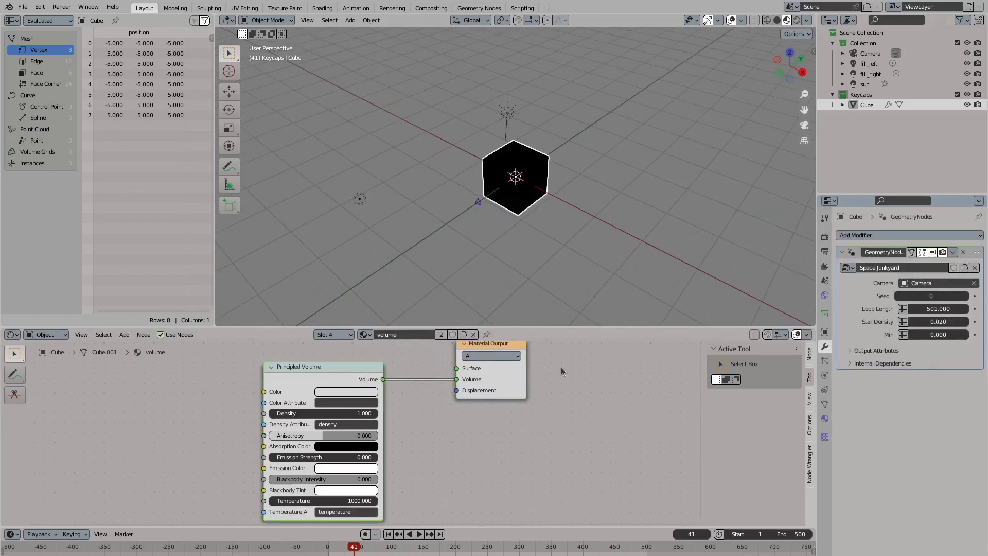
left_click(14, 335)
left_click(52, 386)
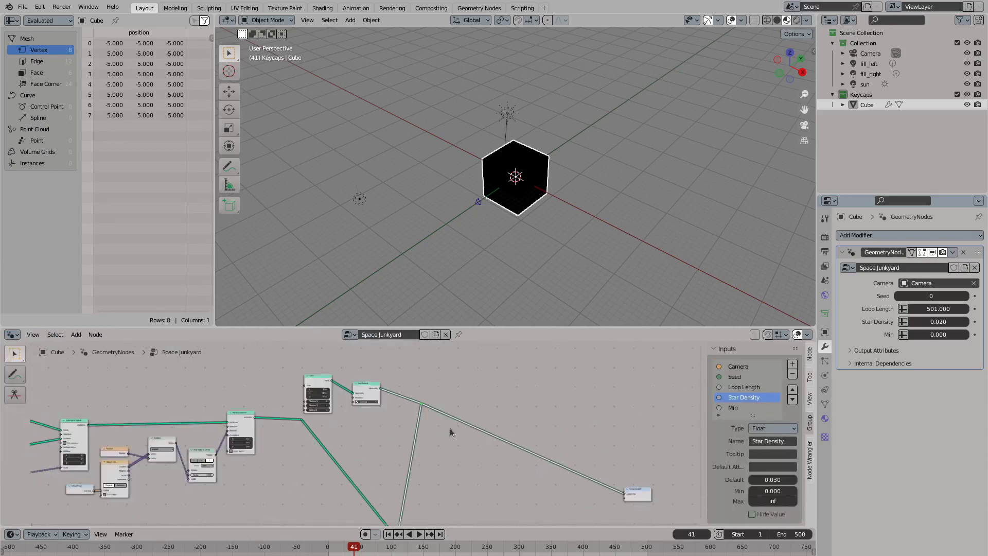
left_click(397, 477, "ctrl+shift")
key("x")
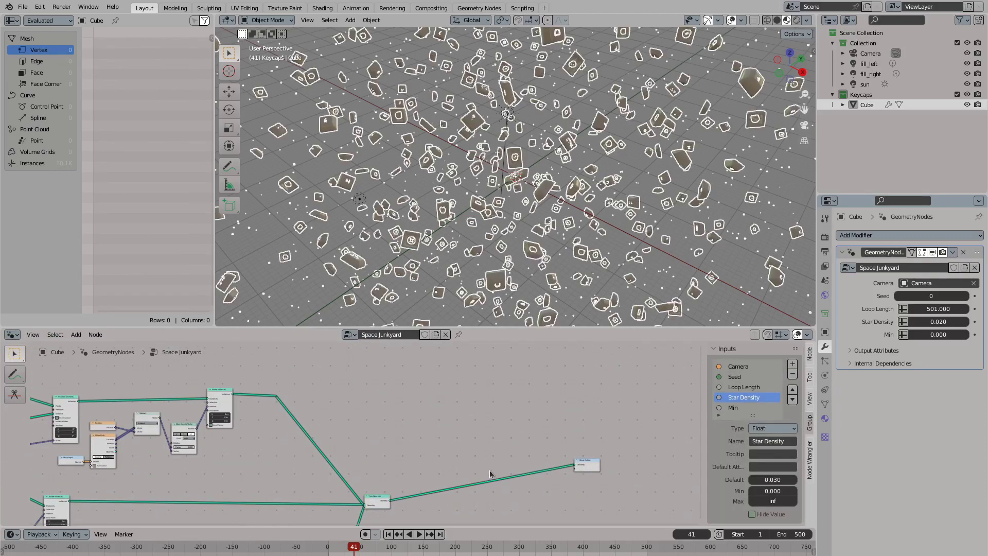
Switch back to the Shader Editor, then add a mesh cube to the scene and rename it Volume
left_click(12, 335)
left_click(46, 434)
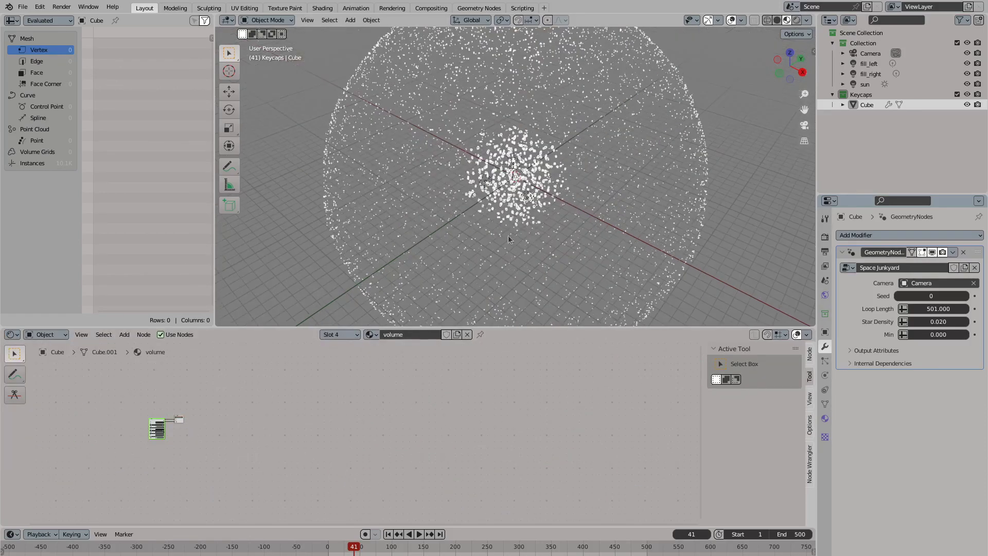
key("shift+a")
mouse_move(631, 215)
left_click(741, 224)
middle_click_drag(567, 215, 544, 225)
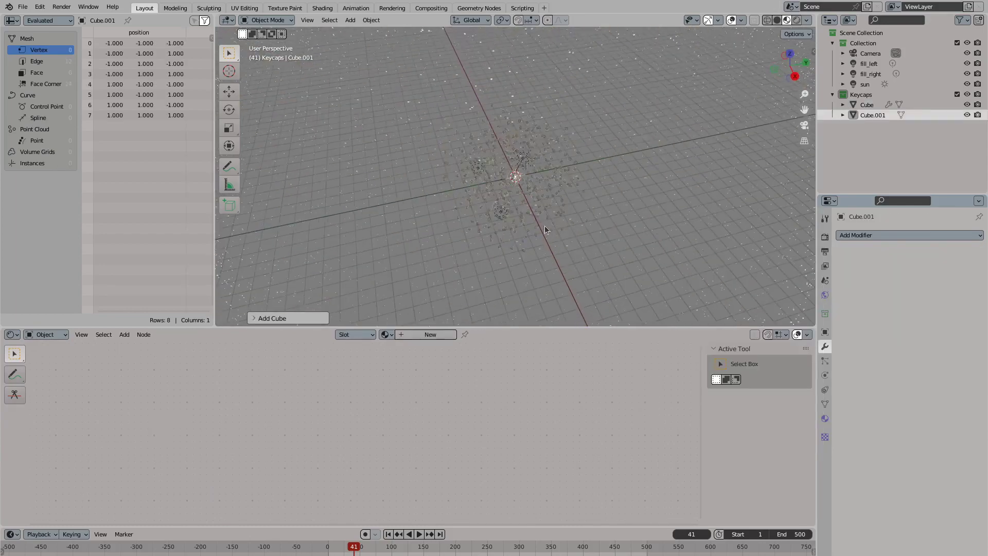
double_click(870, 114)
type("Volume")
key("Return")
Scale the Volume cube's mesh up by about 10.7 in Edit Mode
key("Tab")
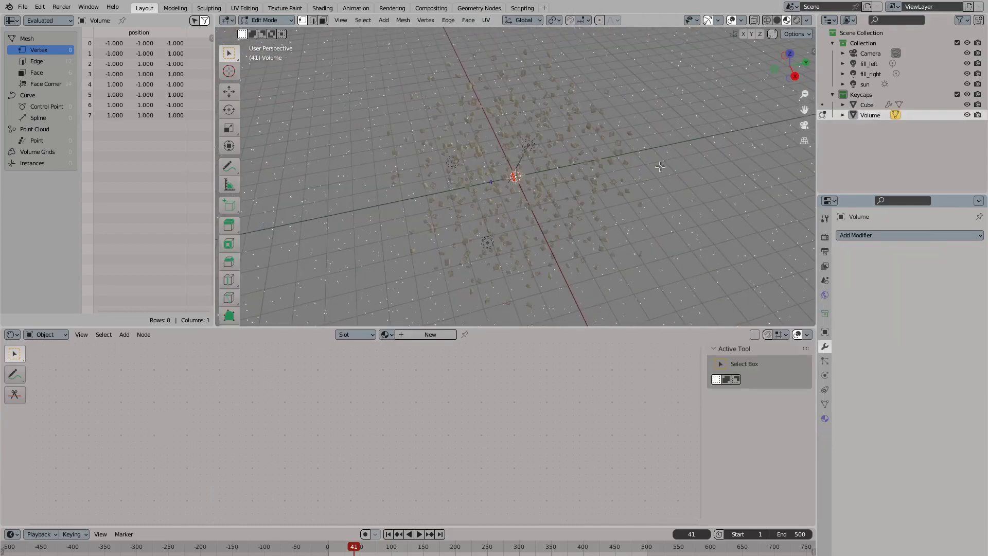
key("s")
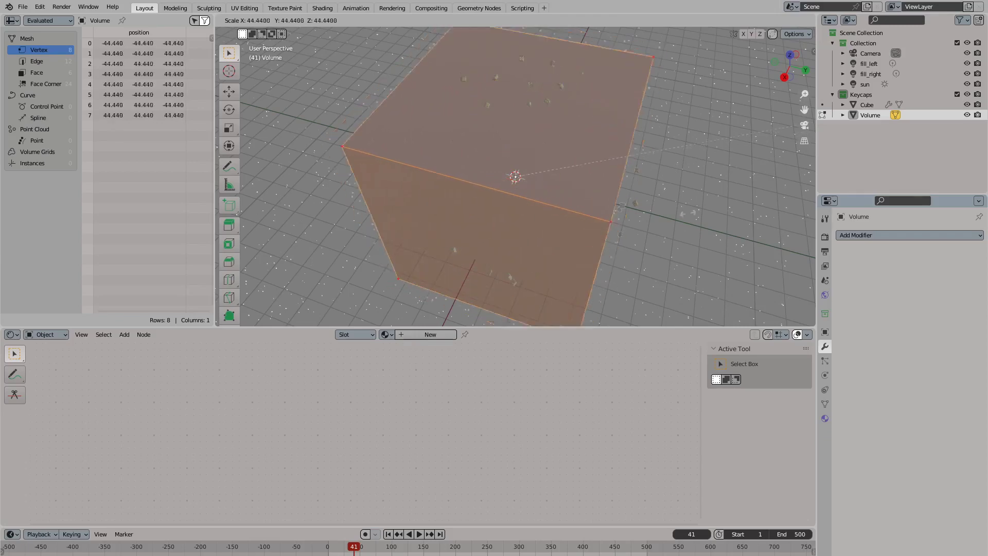
key("Return")
key("Tab")
scroll(516, 177, "up", 3)
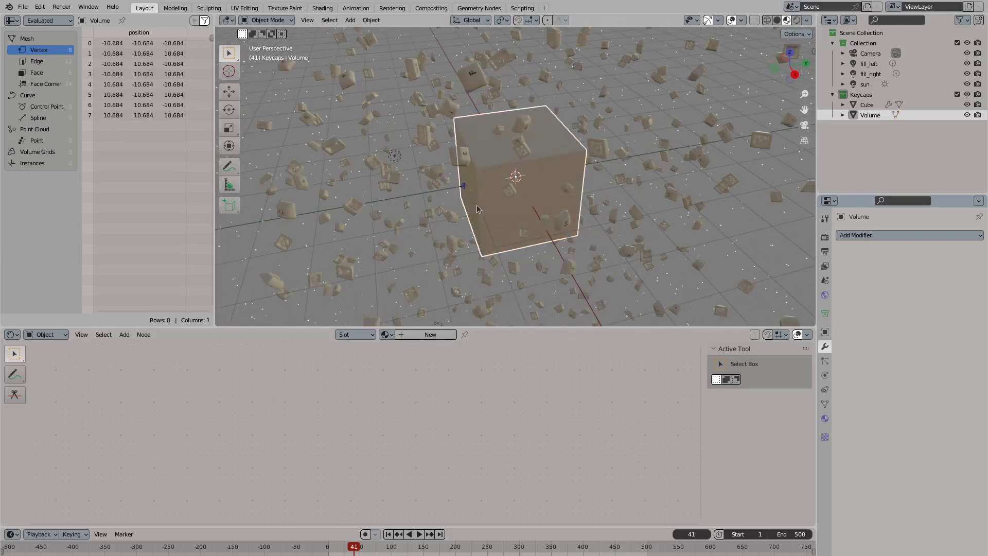
Assign the existing volume material to the Volume cube
left_click(825, 418)
left_click(843, 279)
left_click(865, 335)
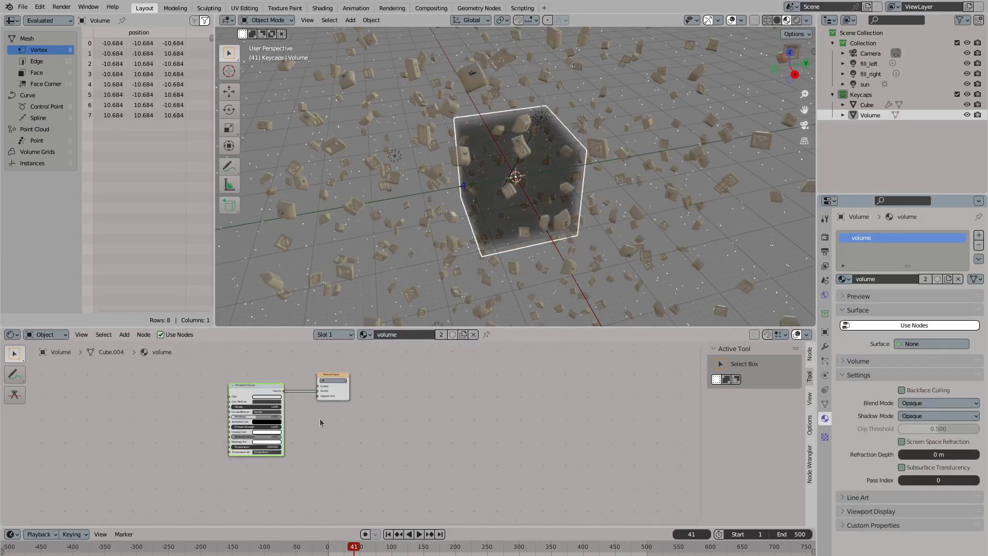
key("Home")
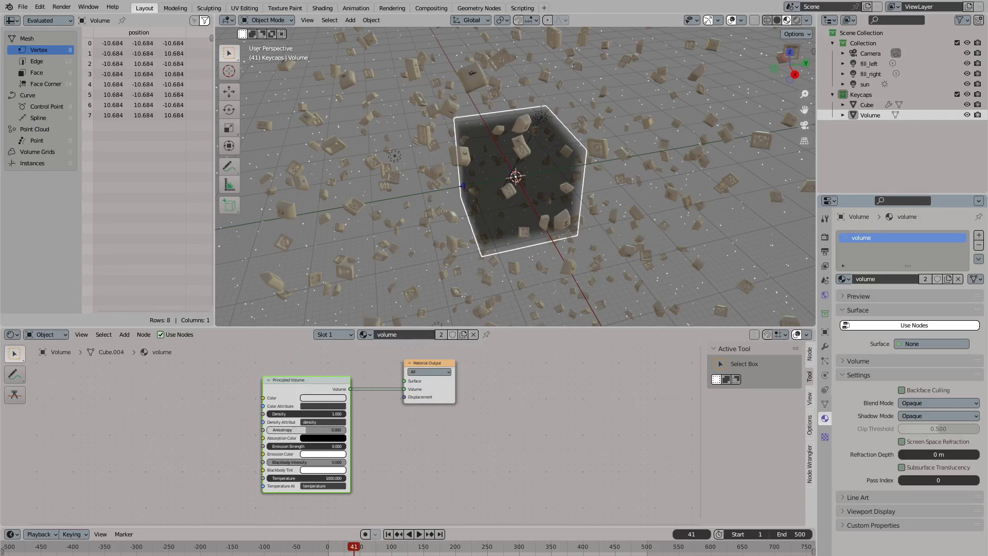
Add a Noise Texture node and connect its Fac output to the Principled Volume's Density
key("shift+a")
type("noise")
key("Return")
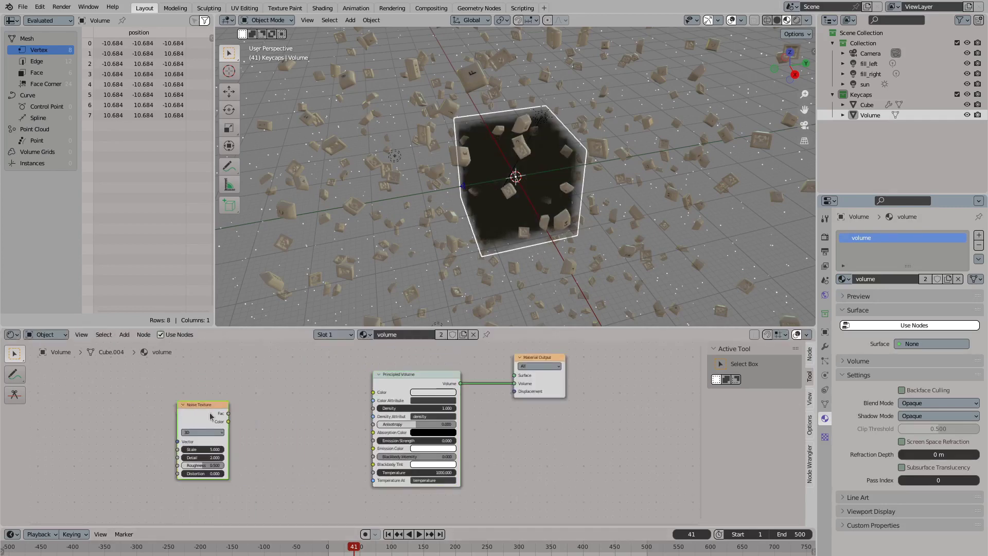
left_click(209, 412)
scroll(209, 412, "up", 2)
left_click_drag(223, 410, 379, 401)
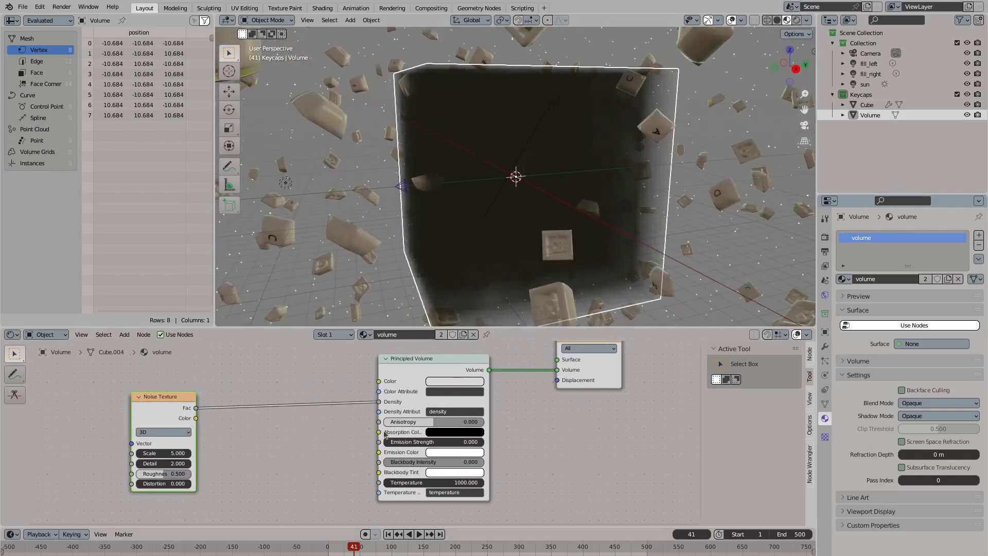
Move the Noise Texture farther from the Principled Volume and set its Scale to 10
left_click_drag(160, 396, 109, 376)
left_click_drag(103, 433, 123, 432)
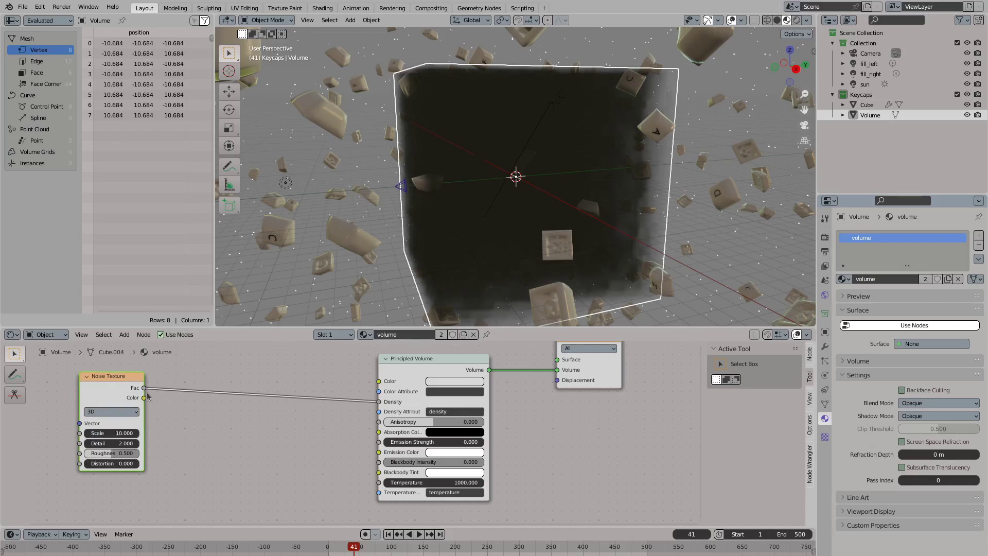
Insert a ColorRamp between the Noise Texture's Fac output and the Principled Volume's Density input
left_click_drag(144, 388, 206, 422)
type("map rag")
key("BackSpace")
key("BackSpace")
key("BackSpace")
key("BackSpace")
key("BackSpace")
key("BackSpace")
key("BackSpace")
type("color ramp")
key("Return")
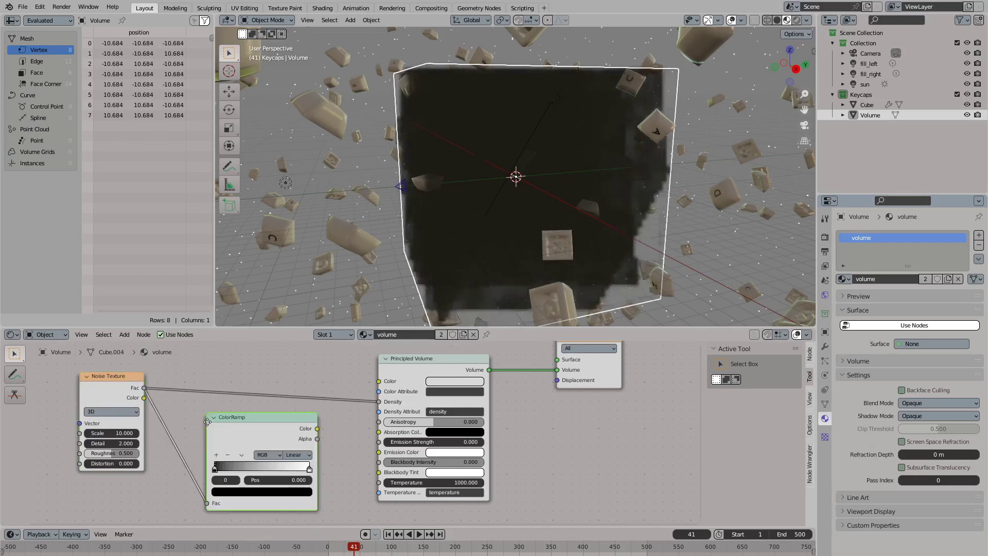
left_click(225, 426)
Narrow the ColorRamp's gradient with the white stop at 0.632, and set the Noise Texture's Scale to 0.5
left_click_drag(203, 416, 263, 416)
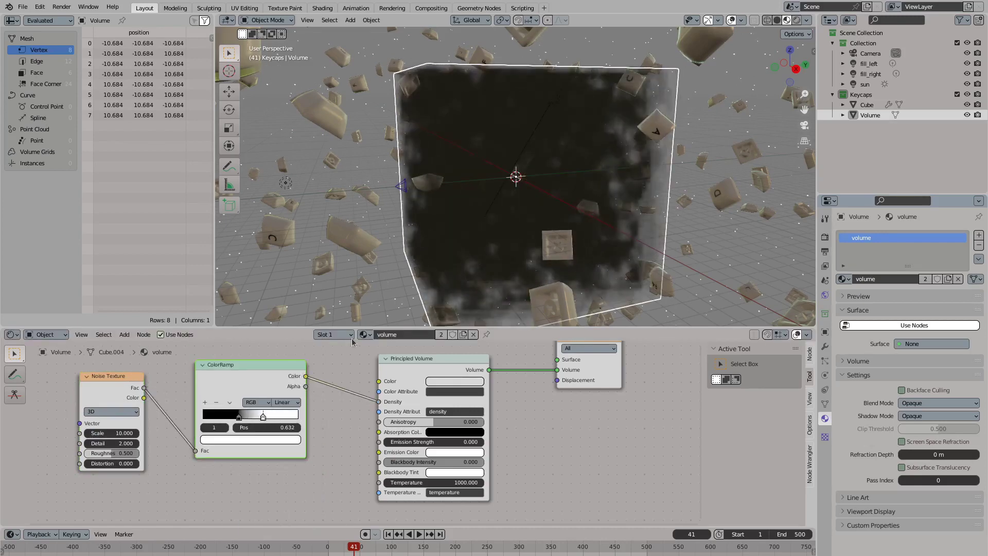
left_click_drag(108, 432, 95, 435)
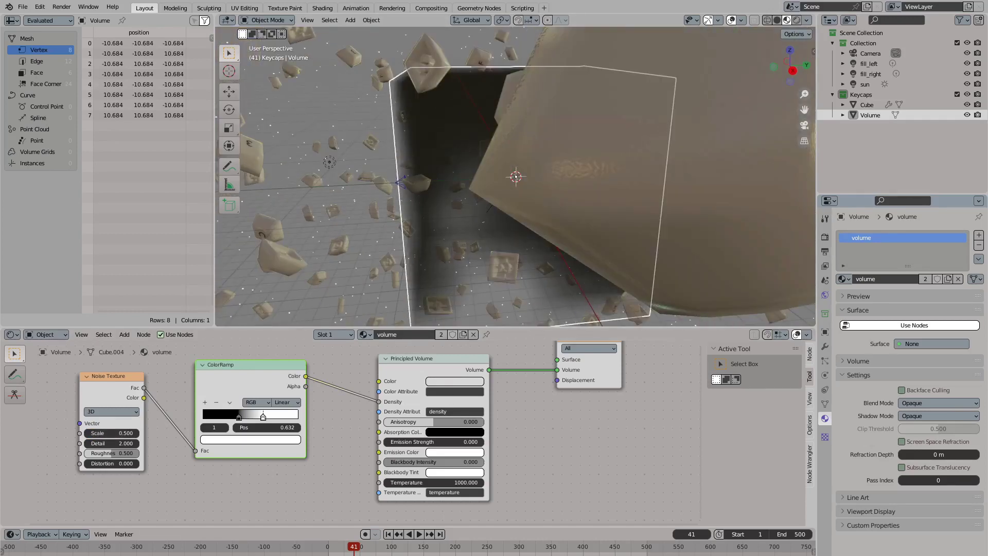
Duplicate the Noise Texture twice, giving the first copy Scale 5 and Detail 15 and the second copy Scale 2
scroll(261, 360, "down", 2)
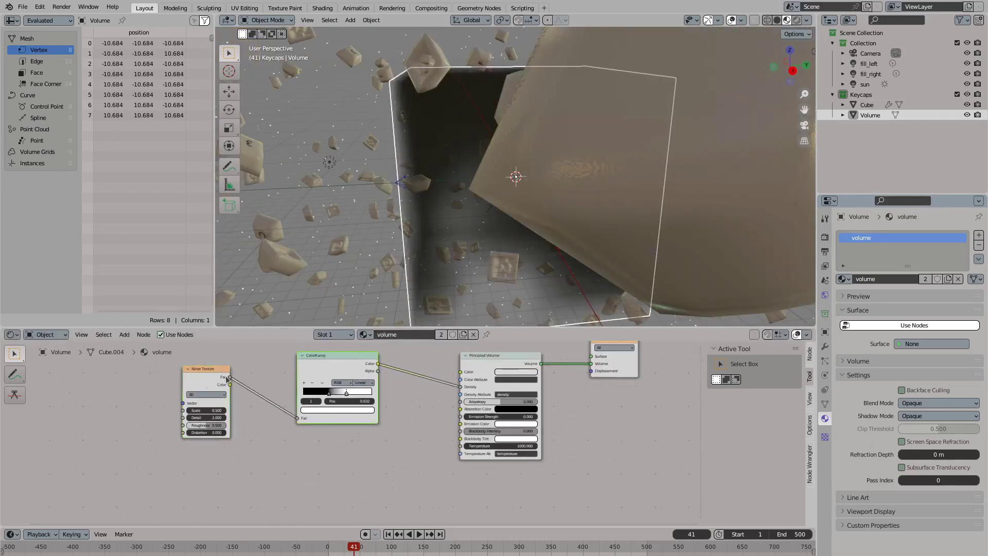
key("shift+d")
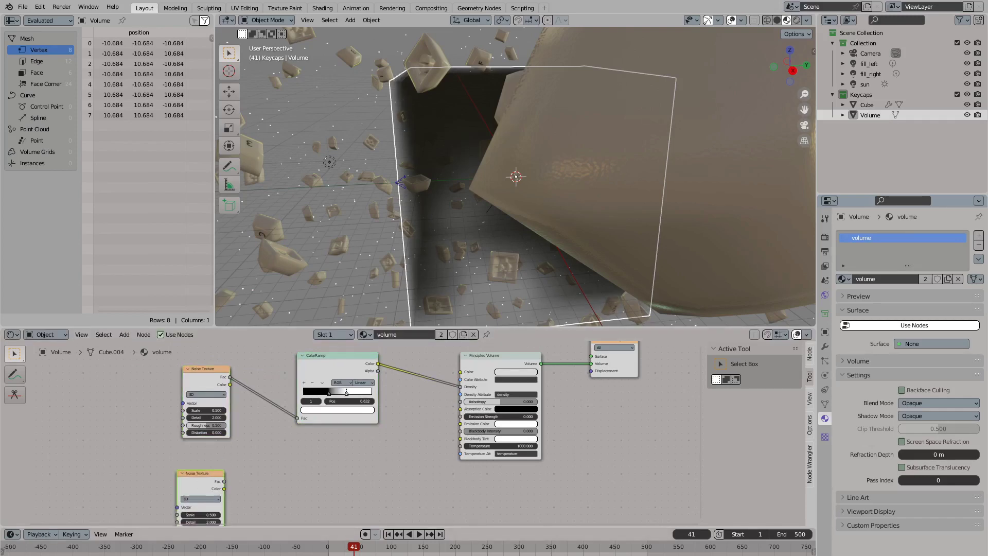
left_click(245, 394)
key("shift+d")
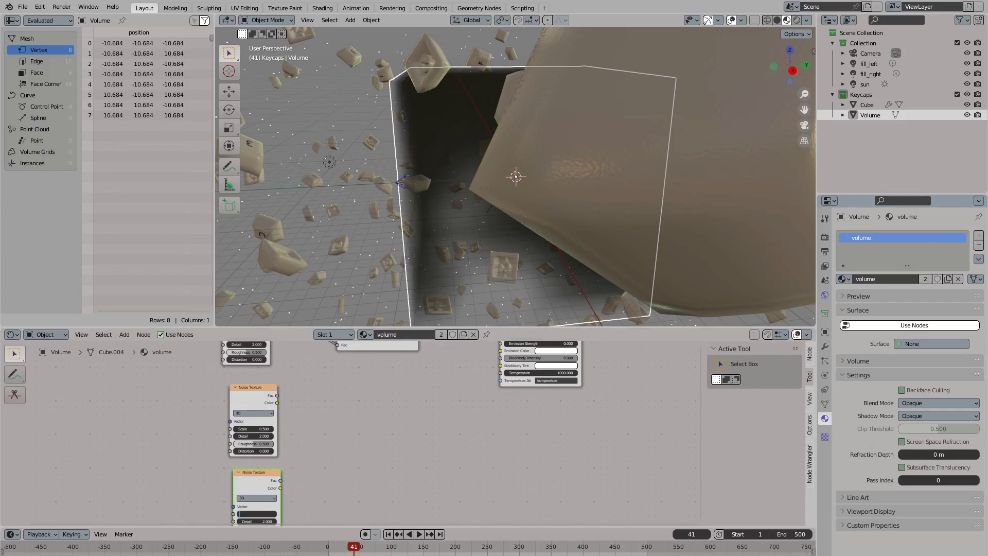
type("0")
key("Return")
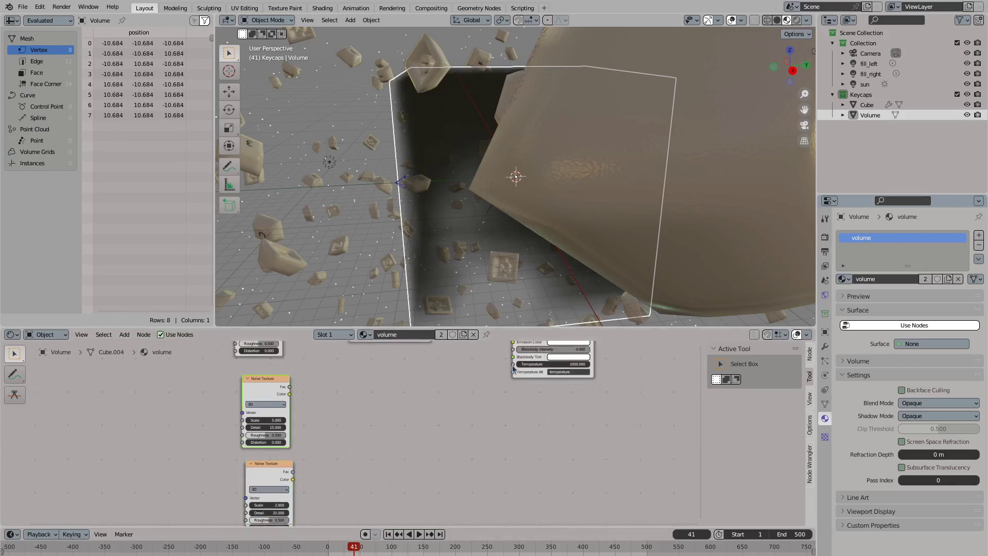
Attach a ColorRamp to the Fac output of the Scale 2 Noise Texture, narrow its gradient and darken its white stop to gray
scroll(306, 441, "down", 2, "shift")
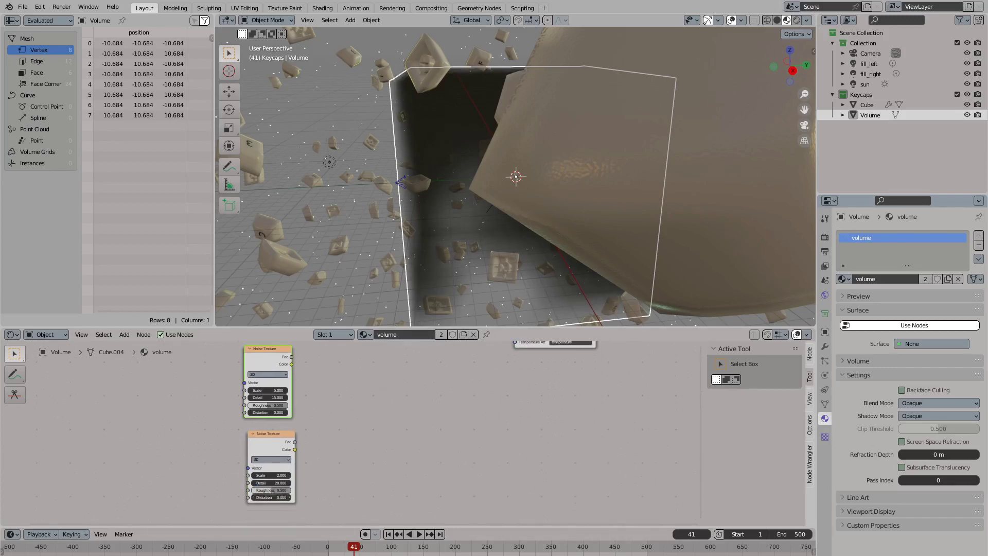
left_click_drag(294, 442, 353, 431)
type("ramp")
key("Return")
left_click(328, 418)
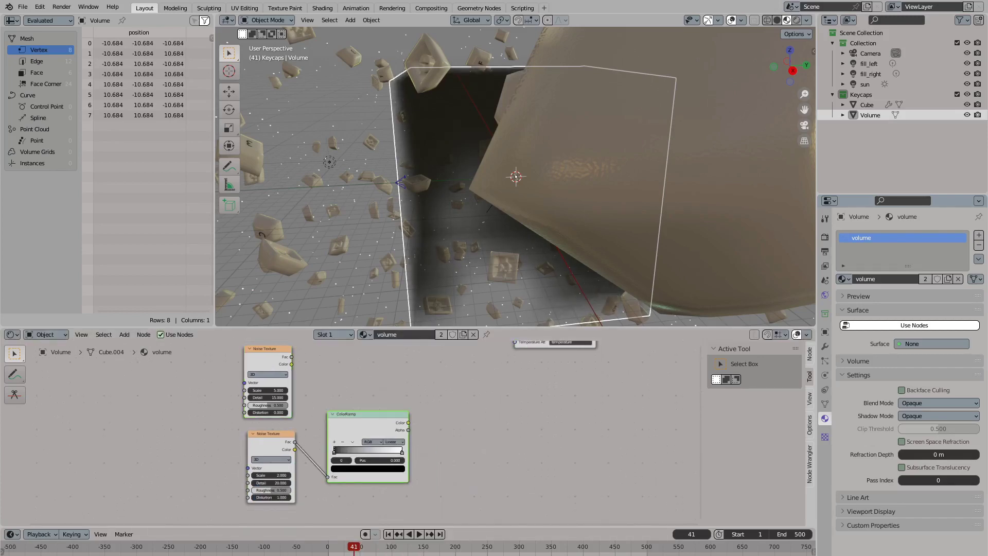
left_click_drag(334, 452, 403, 452)
left_click(370, 465)
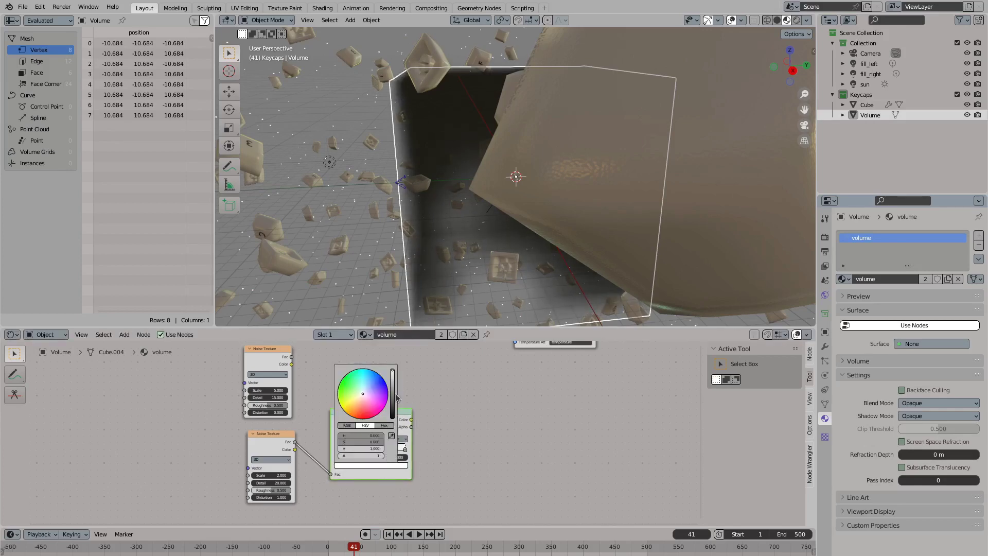
Duplicate the gray ColorRamp, make the copy's end stop white and link the Scale 5 Noise Texture's Fac output into it
key("Home")
key("shift+d")
left_click(338, 415)
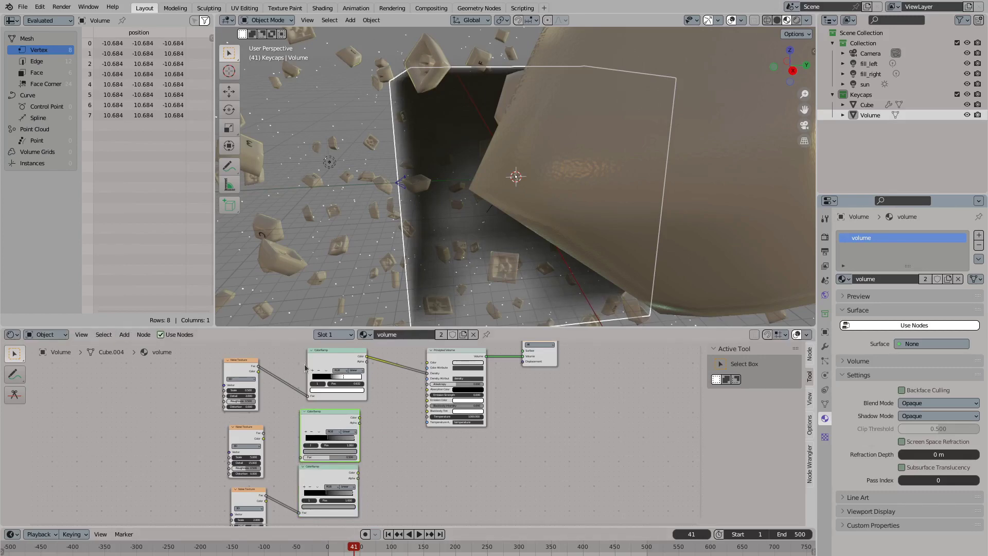
scroll(305, 368, "up", 1)
left_click(326, 455)
left_click_drag(248, 434, 293, 463)
key("Home")
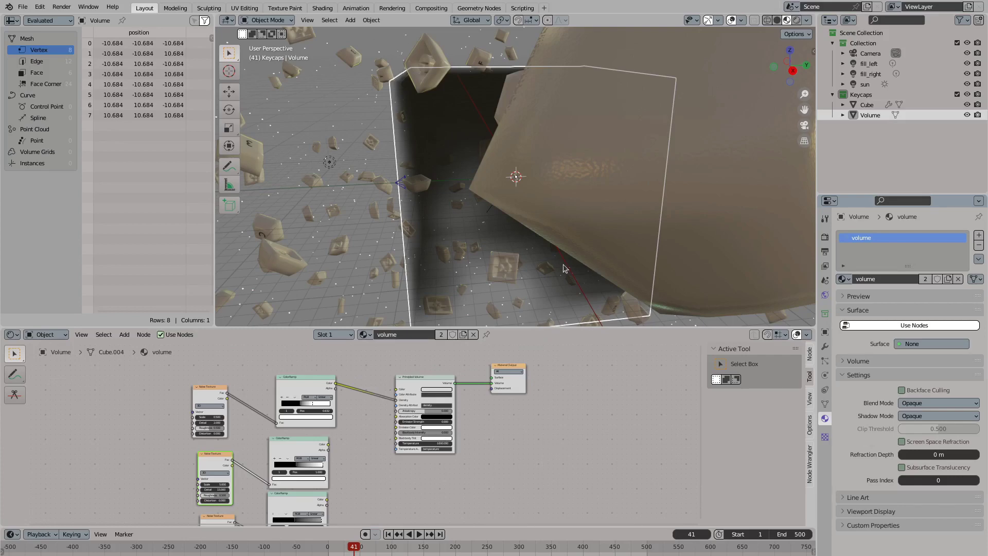
Combine the two lower ColorRamps in a new Mix node with the Screen blend mode
scroll(353, 406, "up", 3)
key("shift+a")
type("mix r")
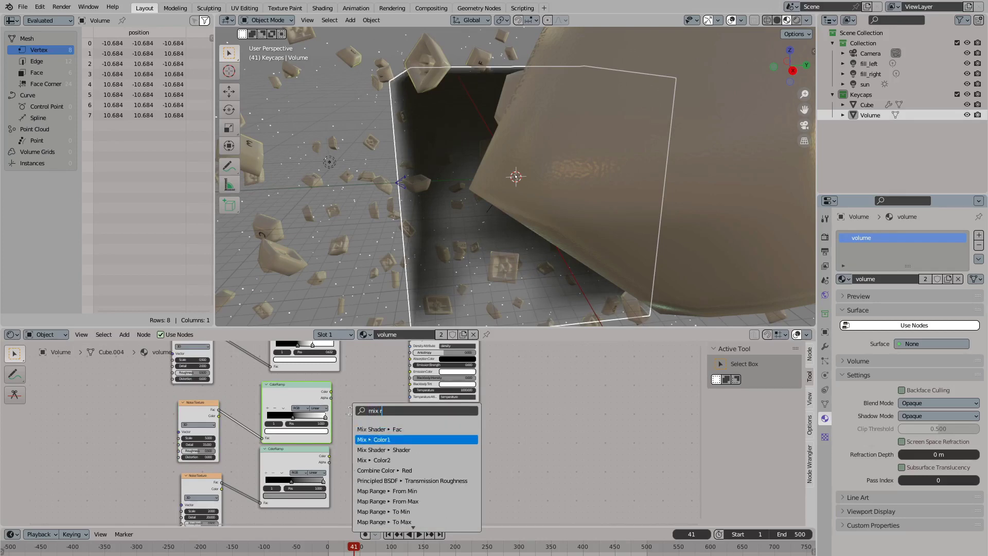
left_click(360, 438)
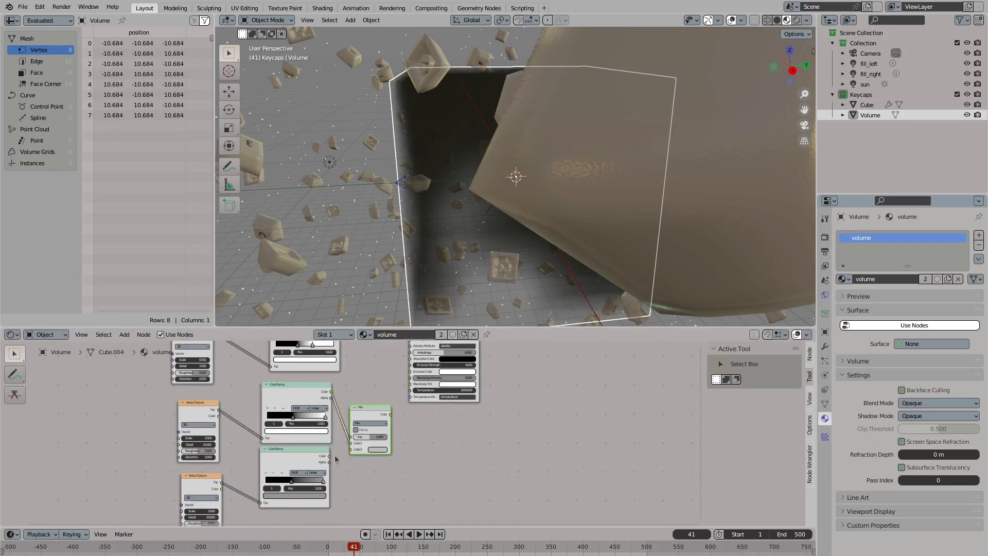
left_click_drag(299, 449, 306, 445)
left_click(367, 423)
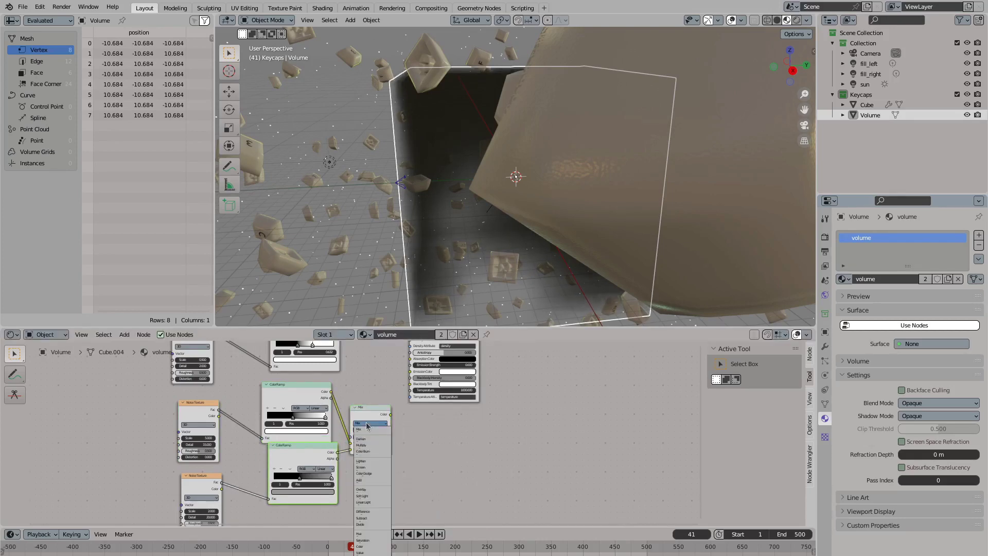
left_click(371, 466)
Link the Screen node's output to the Principled Volume's Density and move the Principled Volume farther from the mixing nodes
middle_click_drag(389, 408, 381, 469)
left_click_drag(407, 403, 597, 376)
scroll(515, 279, "up", 5)
scroll(514, 279, "down", 5)
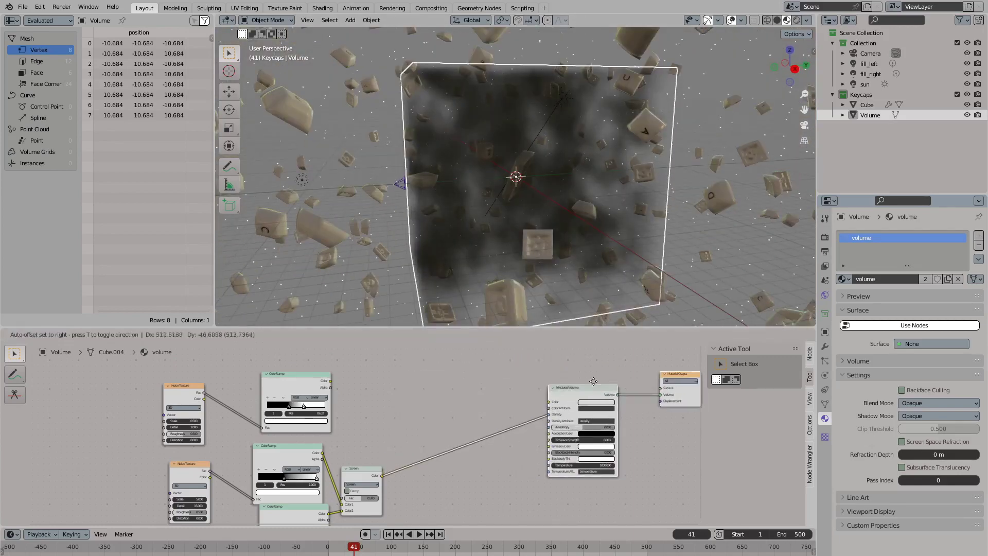
Insert a second Mix node between the Screen node and the Principled Volume, and link the upper ColorRamp into its Color1
middle_click_drag(309, 412, 420, 394)
key("shift+a")
type("mix")
key("Return")
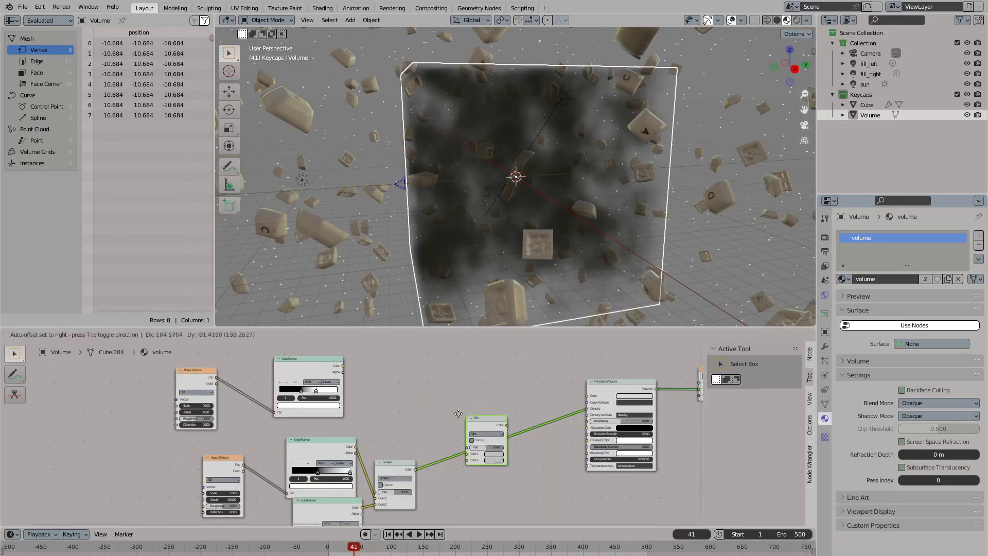
left_click(477, 435)
left_click_drag(343, 366, 458, 451)
Try the Color Dodge blend mode on the second Mix node
left_click(477, 432)
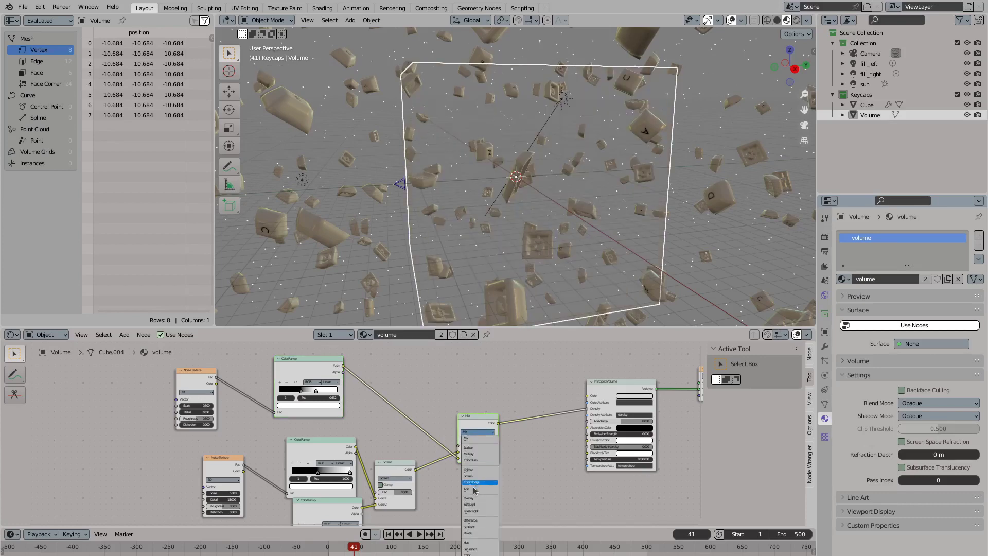
left_click(481, 482)
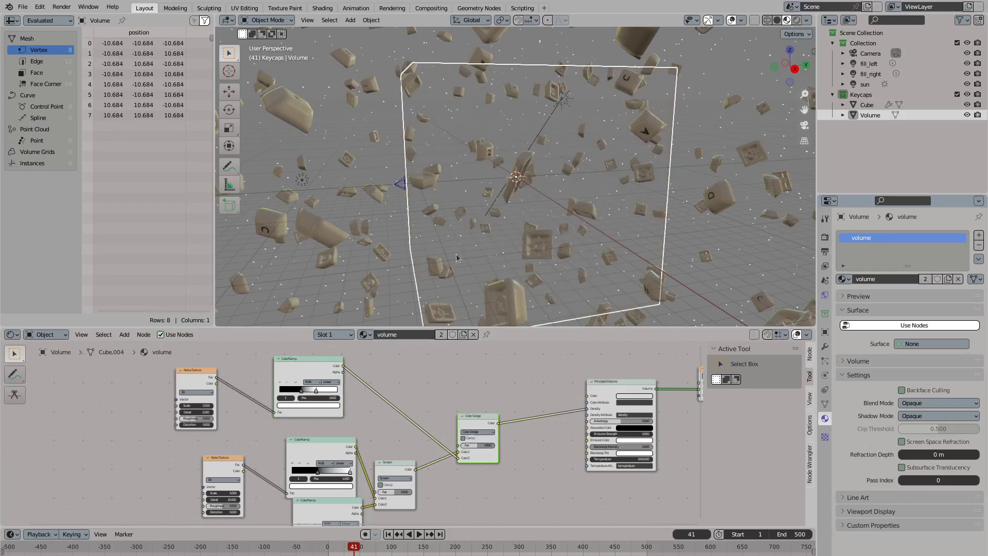
middle_click_drag(457, 258, 476, 255)
Set the second Mix node to Multiply with Fac 1 and view the fog through the camera
left_click(477, 432)
left_click(478, 457)
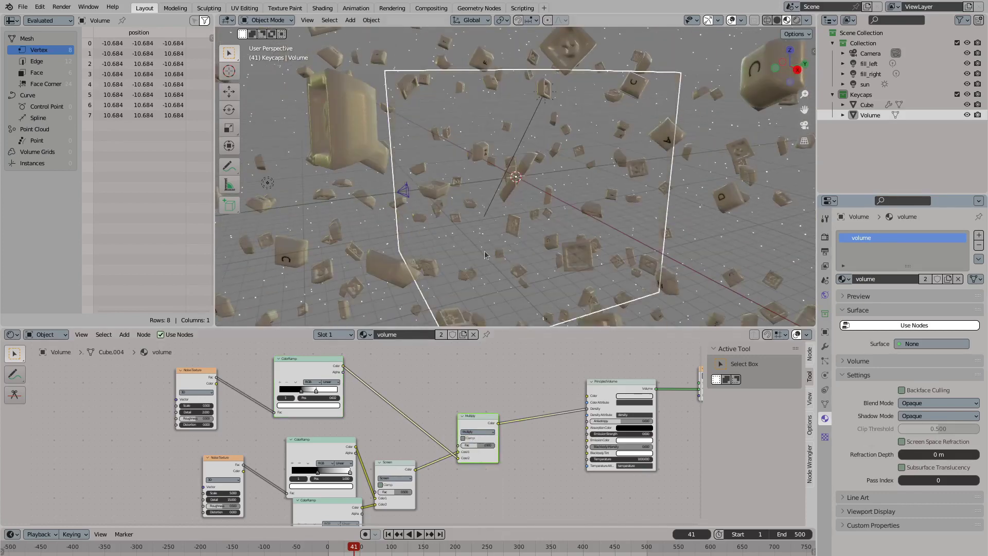
left_click_drag(484, 449, 497, 449)
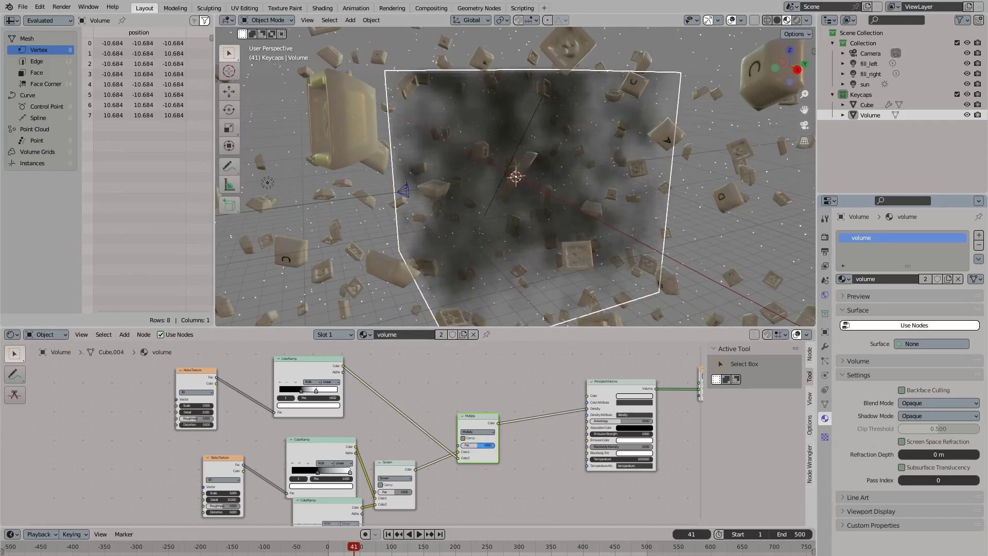
key("KP_0")
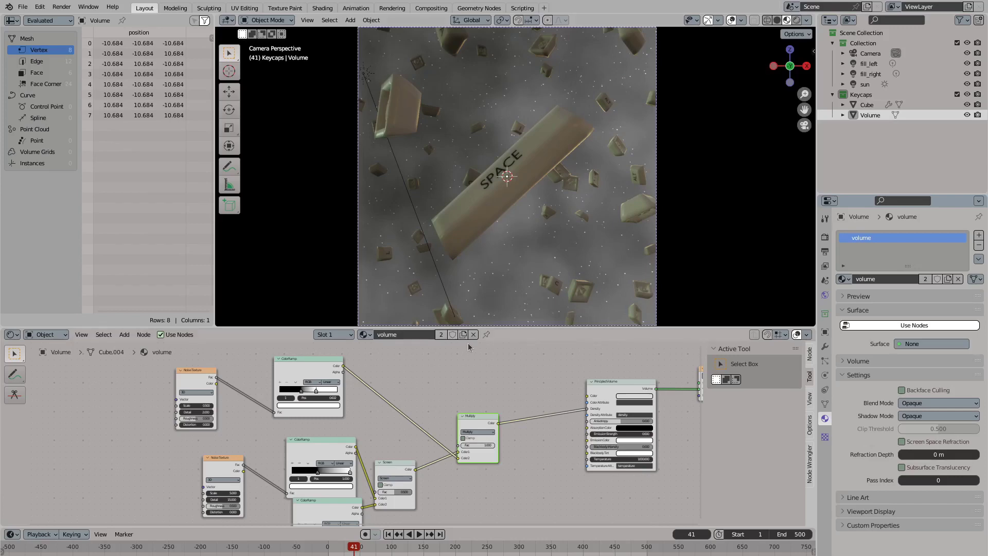
Make room before the Principled Volume and add a ColorRamp linking the Multiply output to its Color input, keeping the Density link
middle_click_drag(568, 385, 395, 403)
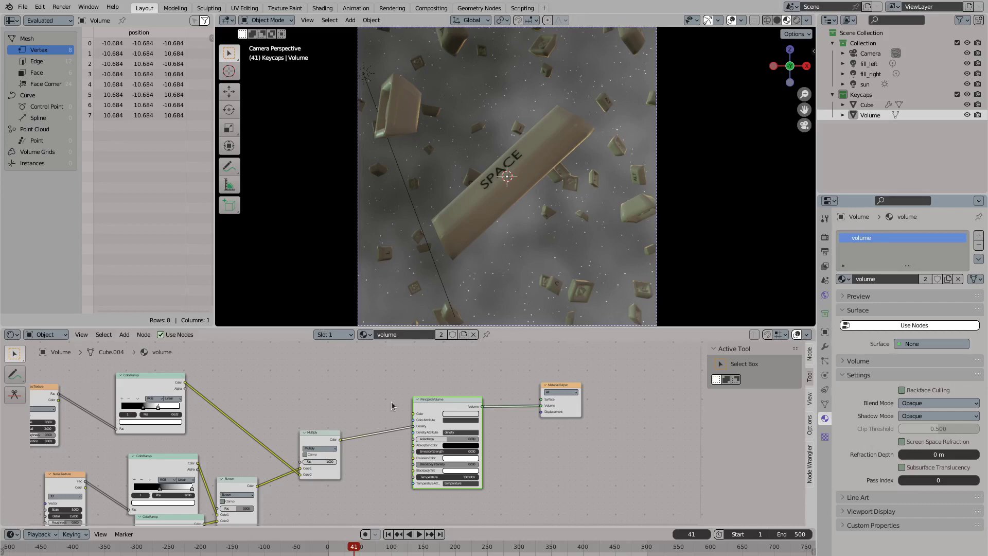
left_click_drag(448, 400, 576, 410)
left_click_drag(340, 439, 400, 396)
type("color")
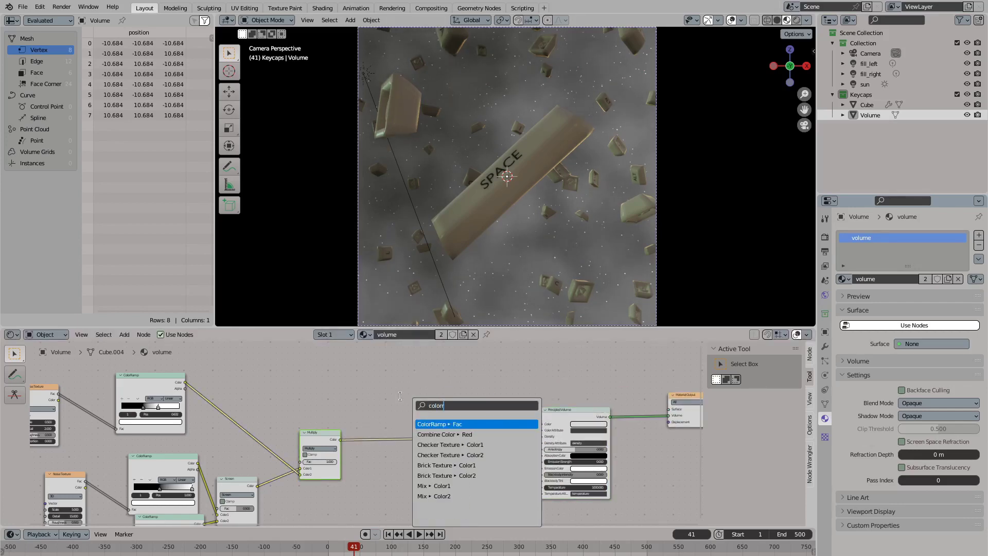
key("Return")
left_click(367, 365)
scroll(368, 365, "up", 2)
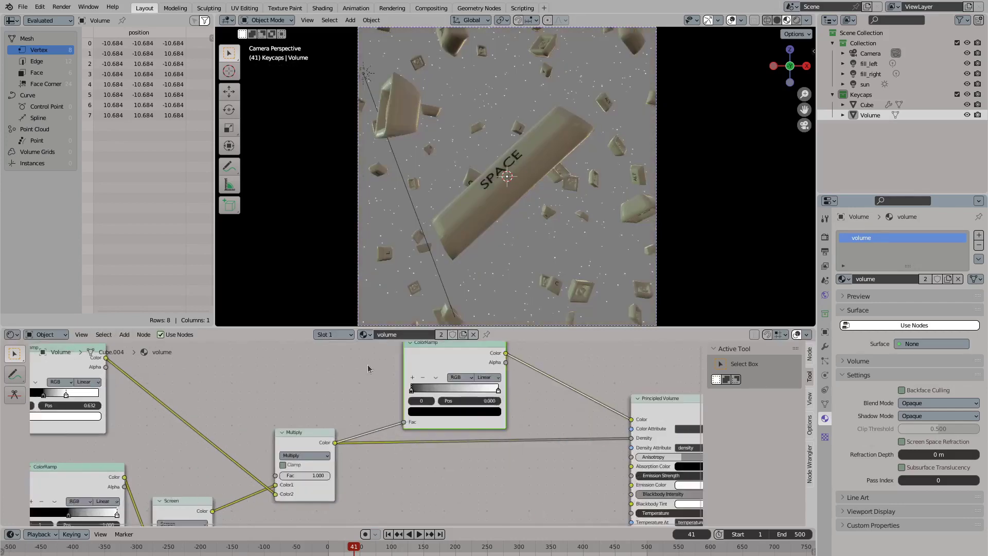
middle_click_drag(368, 365, 330, 427)
Color the new ColorRamp's first stop blue and its last stop light orange
left_click(345, 444)
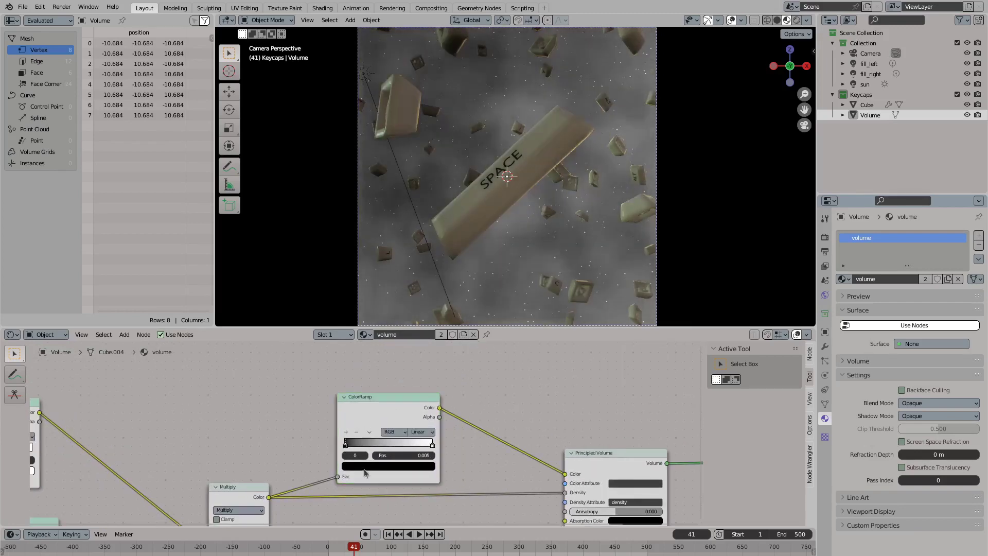
left_click(364, 466)
left_click(432, 444)
left_click(412, 466)
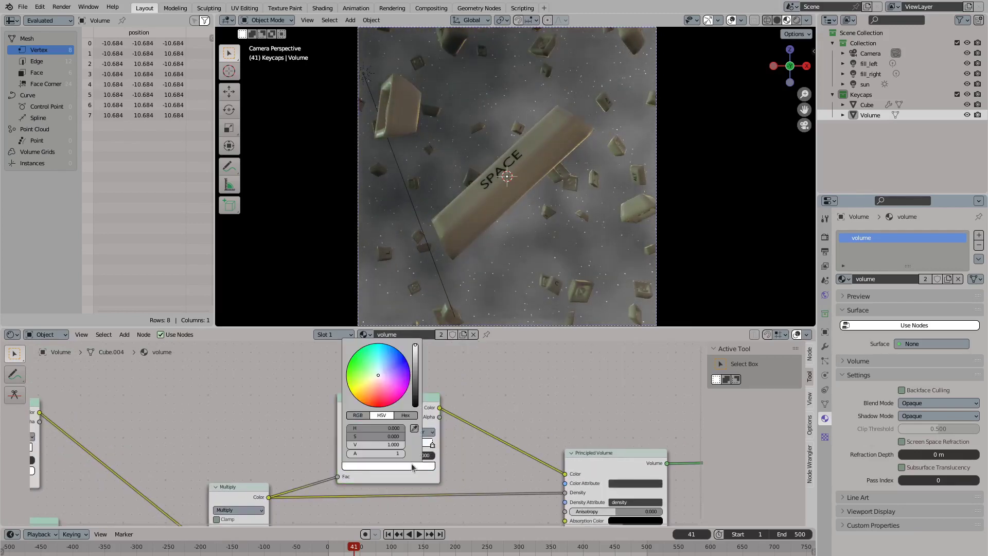
key("ctrl+v")
Turn on Clamp for the Multiply node and reposition the blue-to-orange ColorRamp
middle_click_drag(226, 523, 261, 469)
left_click(260, 469)
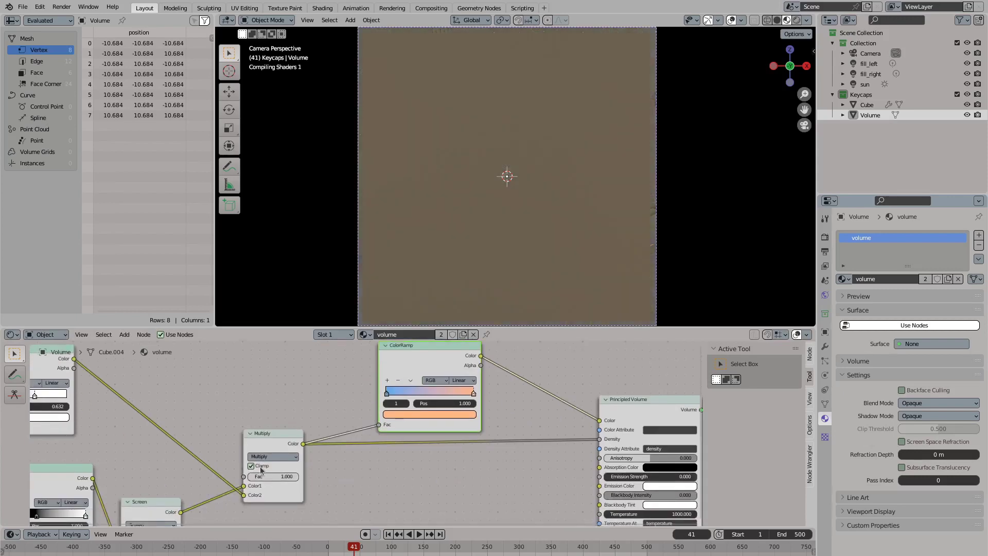
middle_click_drag(367, 372, 494, 432)
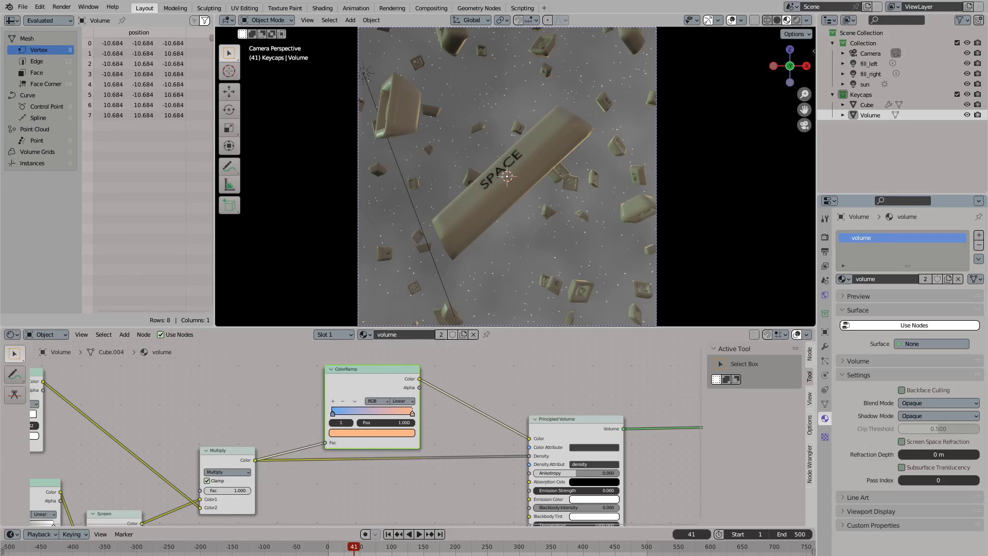
left_click(369, 375)
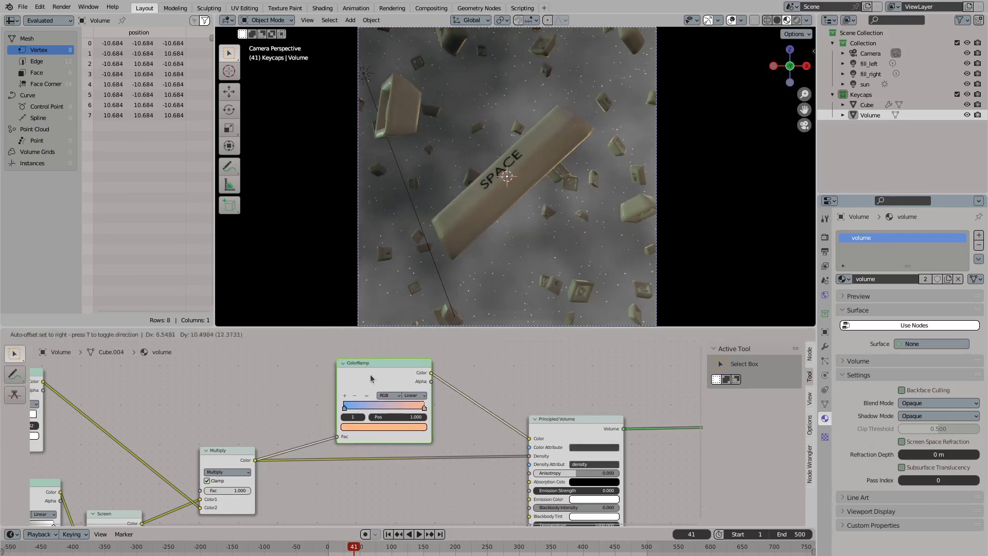
Unlink the Principled Volume's Density and Color inputs and set its Color to red
middle_click_drag(489, 288, 509, 242)
scroll(517, 242, "down", 5)
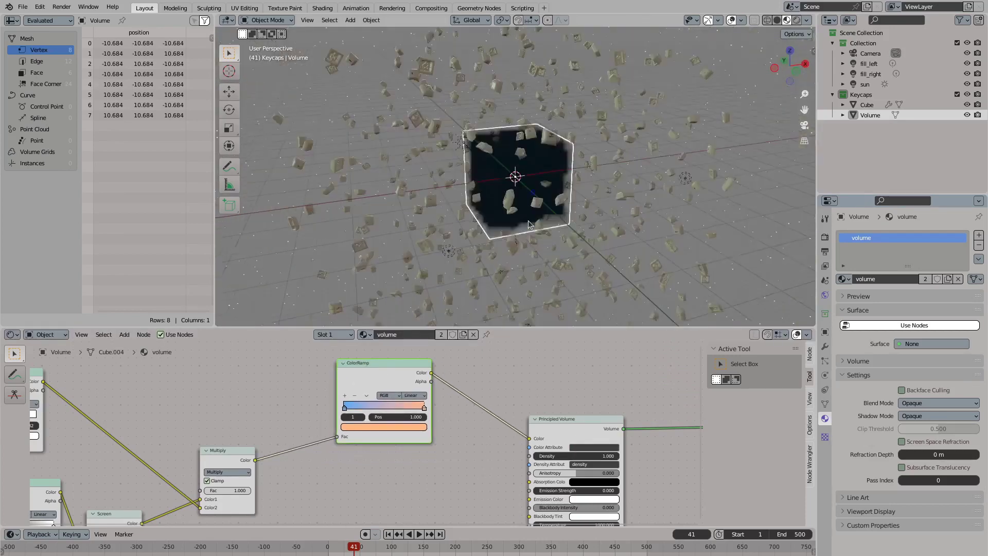
scroll(517, 242, "up", 2)
left_click(593, 439)
left_click_drag(597, 410, 629, 410)
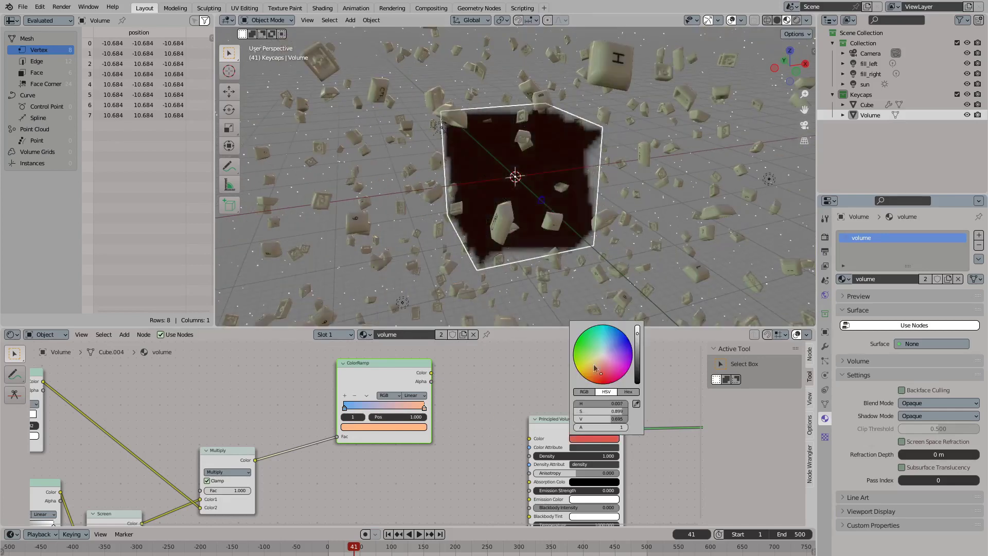
Set the Eevee Volumetrics Tile Size to 4 px and turn off Volumetric Lighting
scroll(638, 309, "up", 3)
middle_click_drag(643, 232, 690, 221)
left_click(825, 237)
scroll(870, 436, "down", 1)
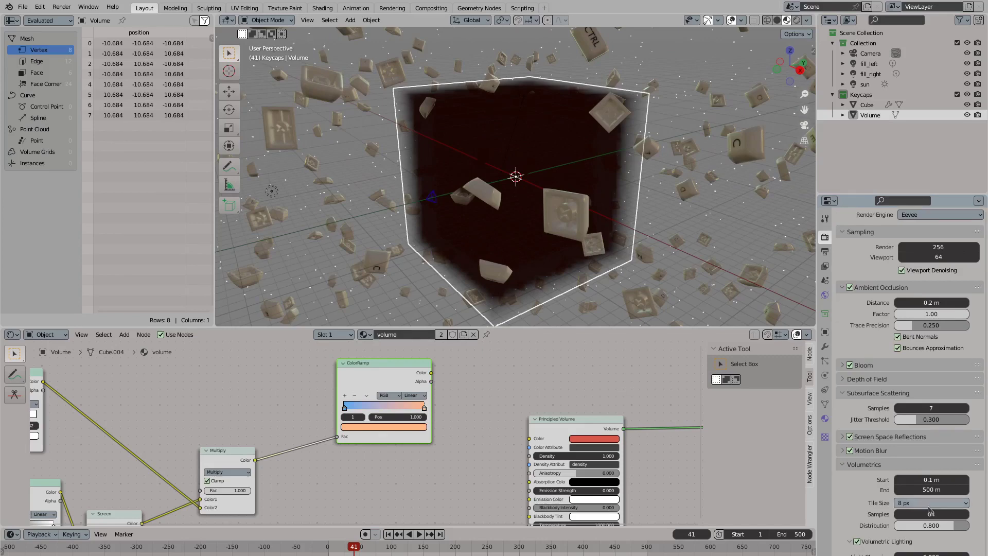
left_click(931, 503)
left_click(924, 517)
left_click(857, 541)
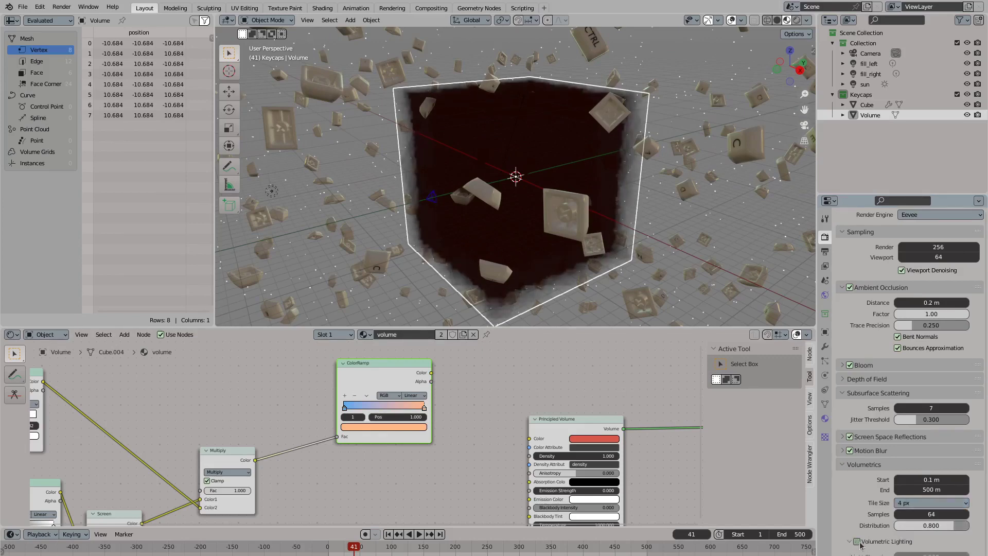
Set the Principled Volume's Density to 0.1 and inspect the fog cube from another angle
scroll(885, 463, "down", 2)
middle_click_drag(643, 288, 611, 346)
left_click_drag(577, 456, 545, 456)
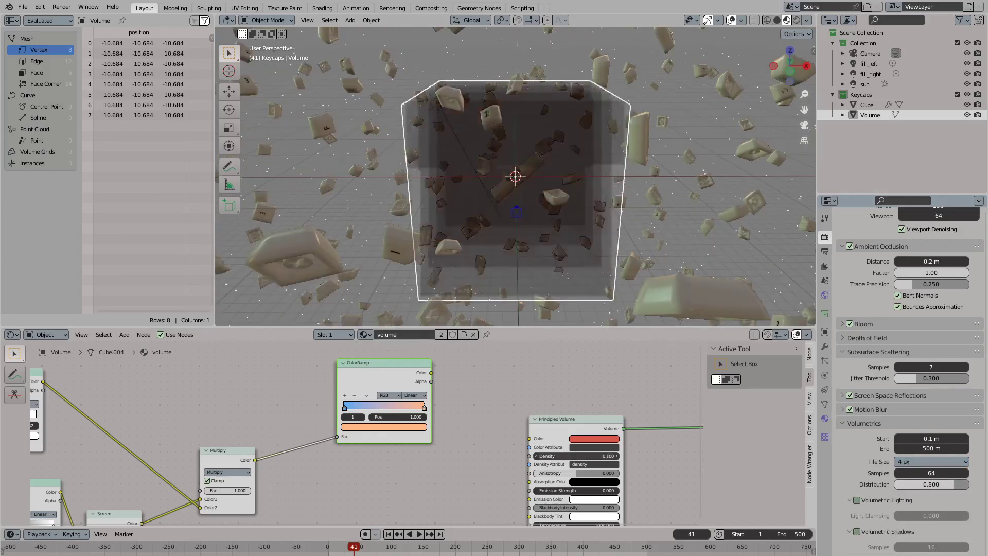
middle_click_drag(515, 232, 566, 206)
scroll(426, 393, "down", 3)
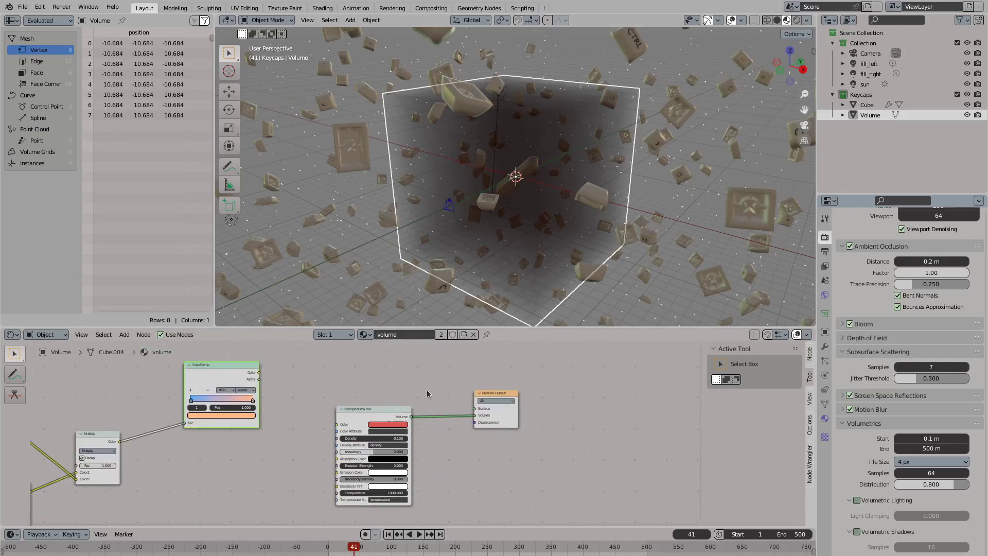
Try an Emission Strength of 0.2 on the Principled Volume, and settle on 0.1
scroll(355, 435, "up", 2)
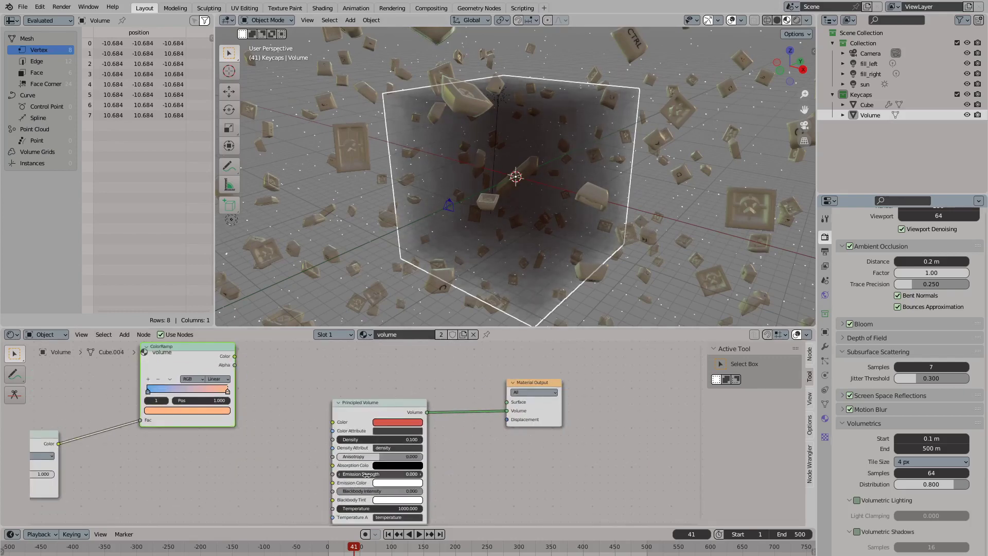
left_click_drag(366, 473, 365, 477)
type("0.2")
key("Return")
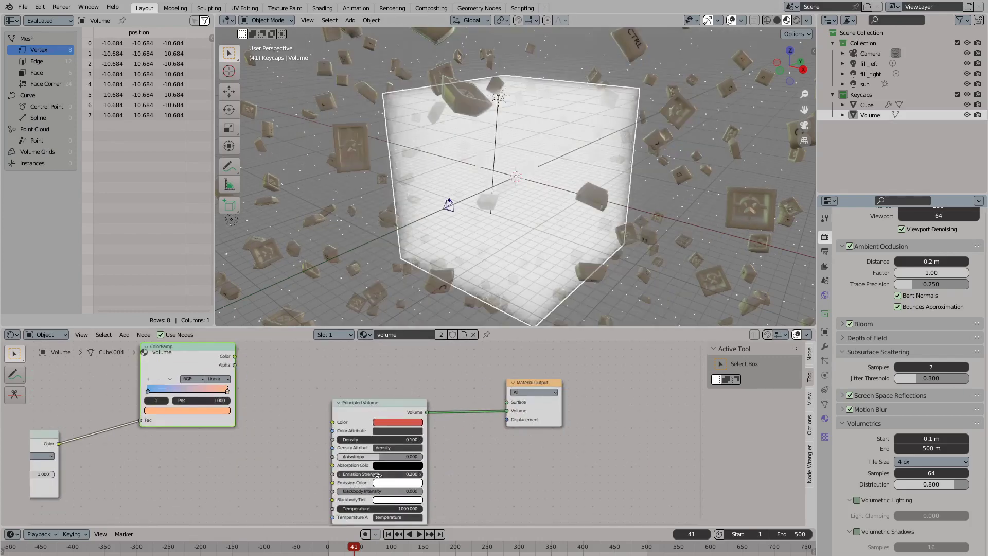
key("Return")
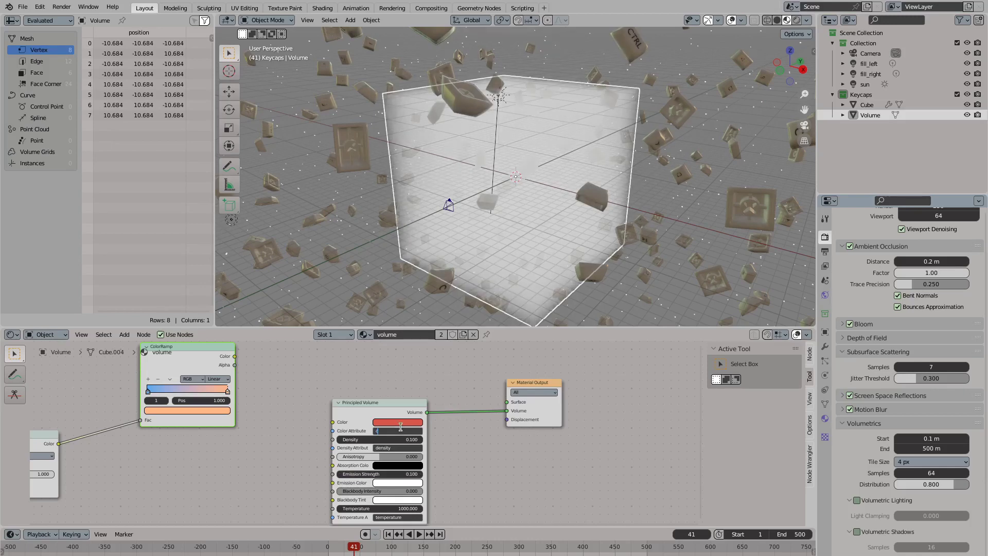
key("Escape")
Relink the Multiply output to Density and feed the blue-to-orange ColorRamp into Emission Color, leaving the Principled Volume's Color input unlinked
left_click_drag(365, 404, 371, 393)
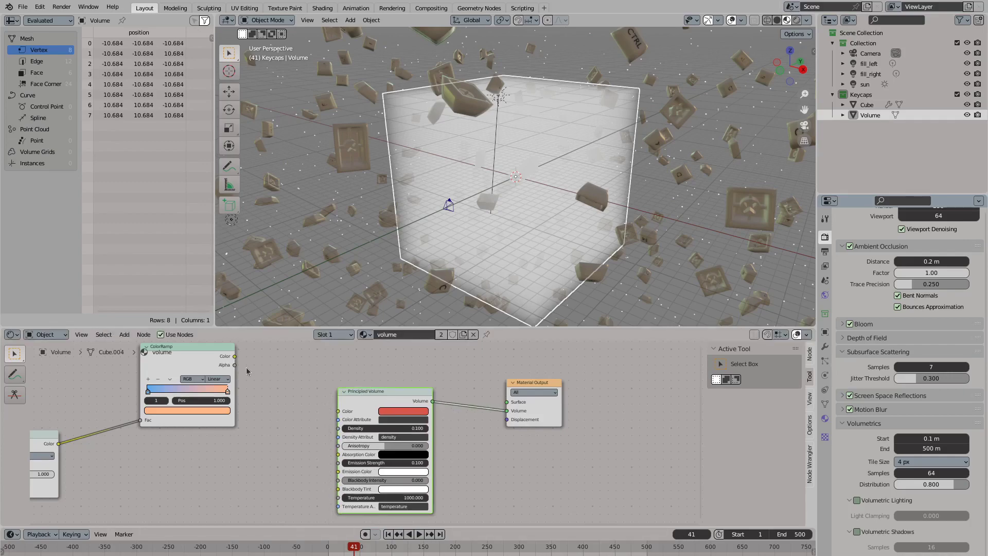
middle_click_drag(338, 410, 485, 382)
left_click_drag(206, 415, 486, 400)
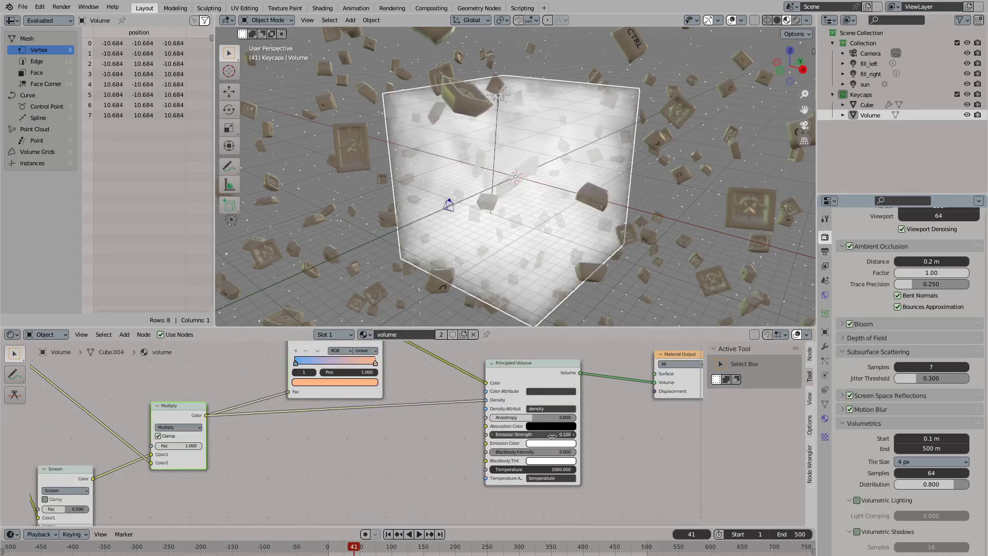
middle_click_drag(421, 420, 414, 443)
left_click_drag(376, 350, 479, 466)
middle_click_drag(510, 278, 526, 296)
left_click_drag(479, 406, 448, 403)
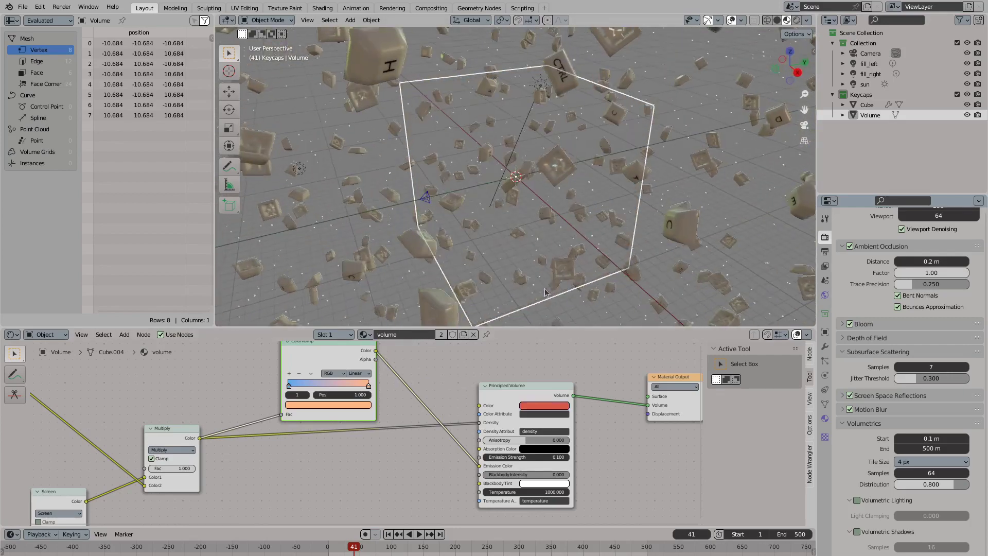
Set the Principled Volume's Color to black
middle_click_drag(509, 309, 542, 278)
left_click(544, 406)
left_click(563, 374)
Move the orange stop of the blue-to-orange ColorRamp to position 0.327 and set the Multiply node's factor to 0.617
scroll(484, 252, "up", 3)
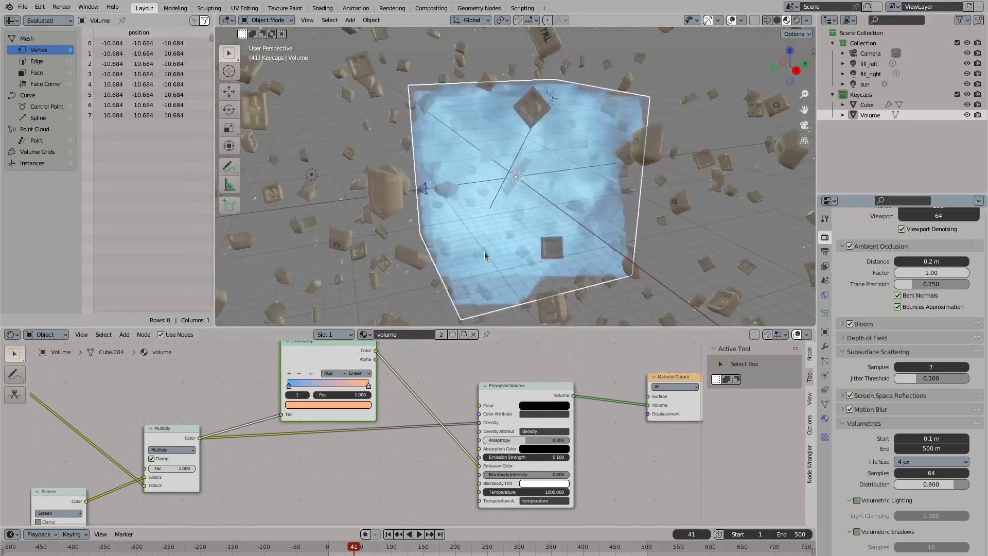
scroll(355, 380, "up", 2)
left_click_drag(356, 379, 273, 381)
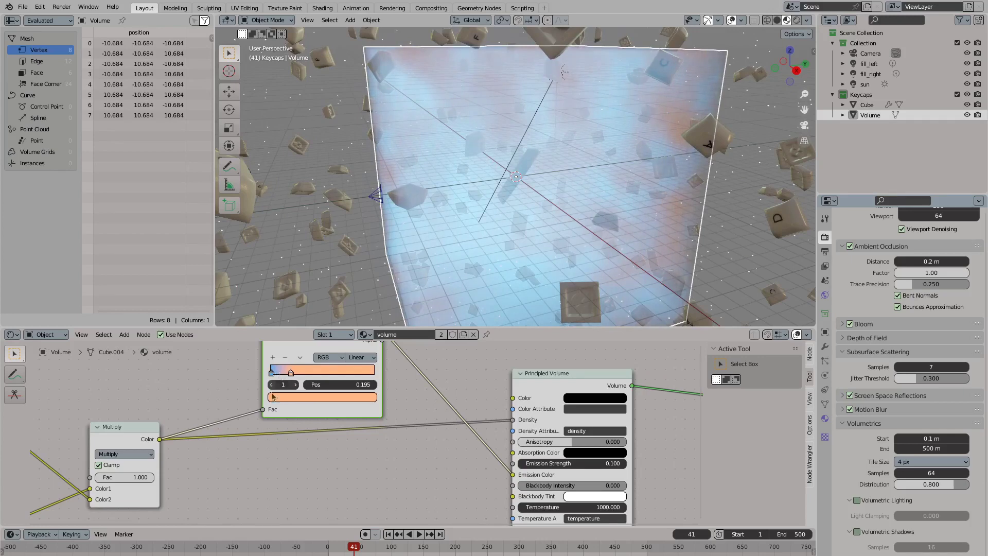
scroll(187, 444, "down", 3)
left_click_drag(331, 450, 324, 450)
left_click_drag(466, 369, 476, 370)
View the fog through the camera and set the Screen node's factor to 0.600
key("KP_0")
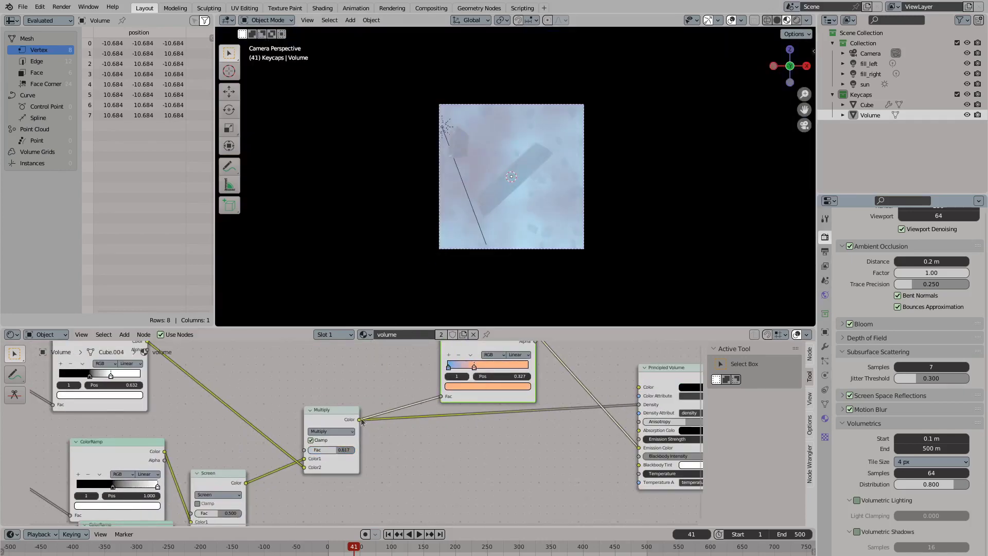
scroll(362, 421, "down", 2)
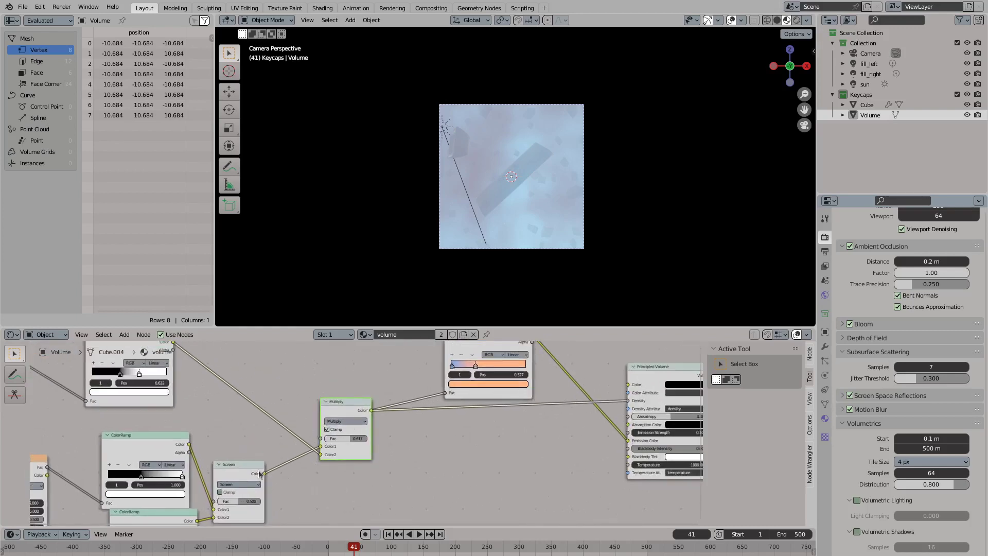
left_click_drag(242, 501, 216, 512)
Add a reroute on the Density link and try a Map Range node, swapped for a Vector Math Multiply, on the Multiply output
scroll(350, 443, "up", 2)
left_click_drag(376, 404, 429, 435)
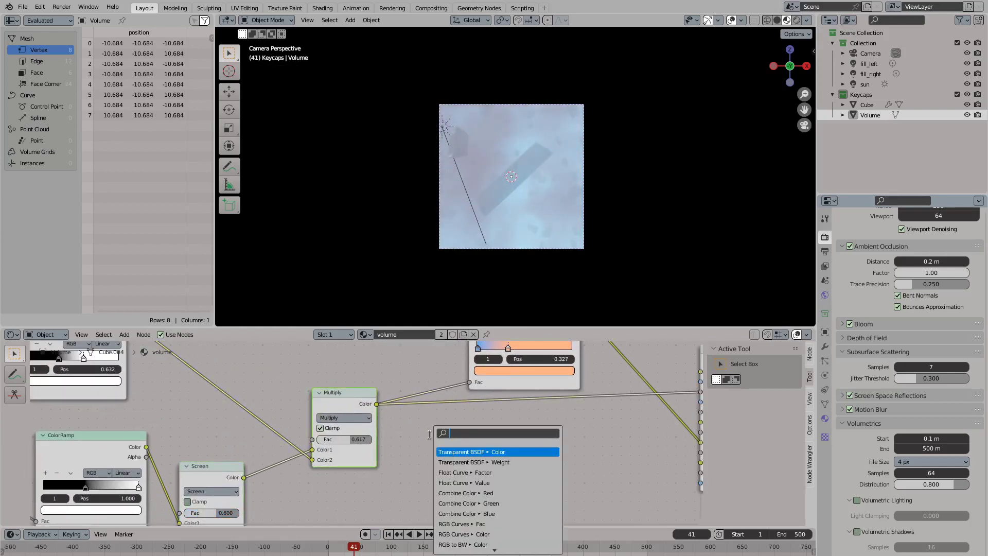
type("map r")
key("Return")
left_click_drag(500, 437, 543, 428)
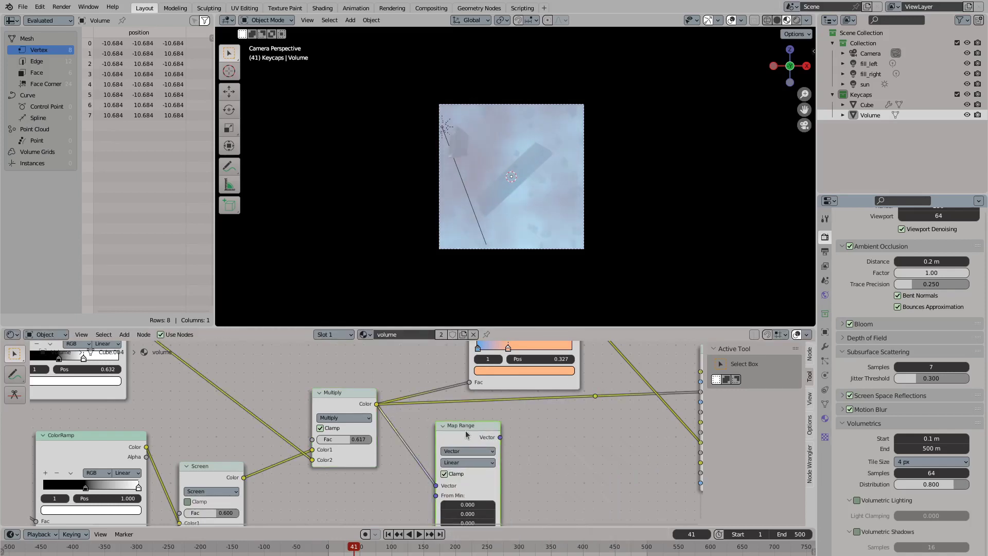
middle_click_drag(466, 434, 319, 448)
key("shift+s")
left_click(351, 447)
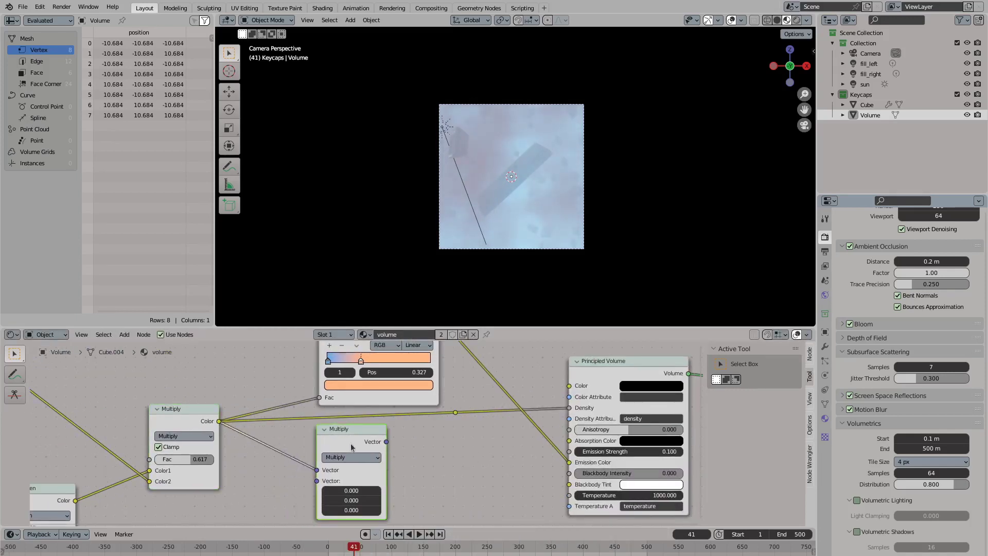
key("ctrl+z")
Try a Map Range node and a multiply node branched off the Multiply output again, undoing each
left_click_drag(218, 421, 304, 455)
type("map")
key("Return")
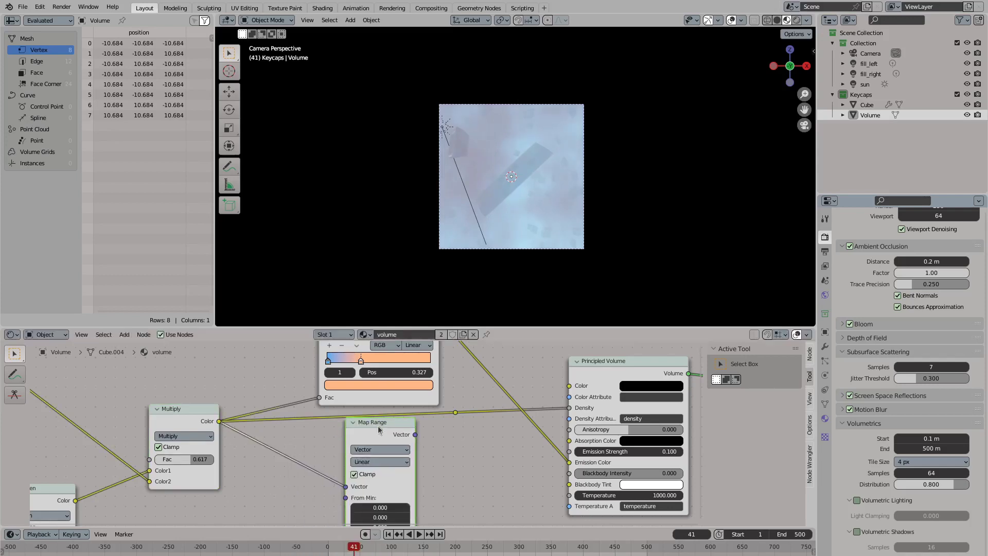
key("ctrl+z")
left_click_drag(218, 421, 361, 434)
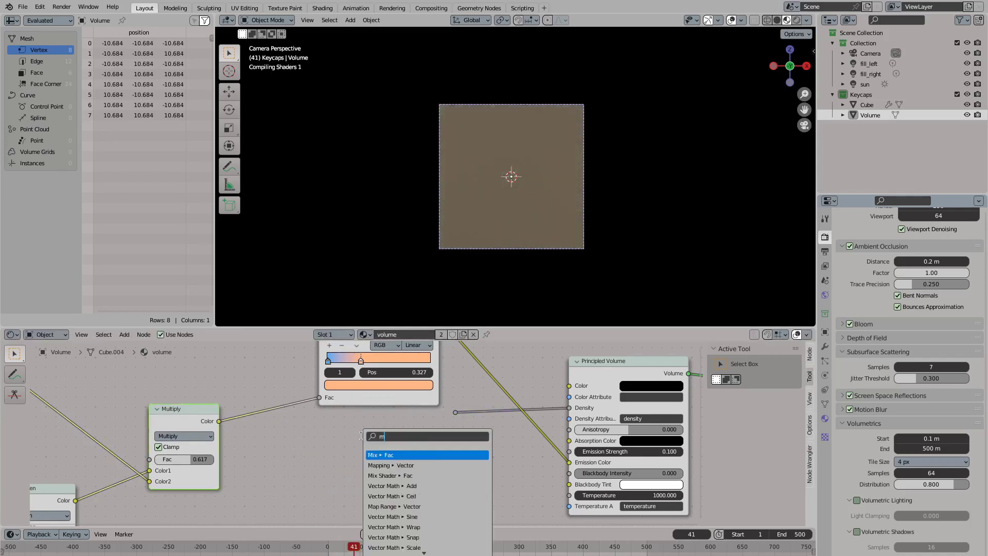
type("mul")
key("Return")
key("ctrl+z")
Insert a Math Multiply node between the colour Multiply output and the Density reroute, with its second value at 0.01
left_click_drag(454, 412, 368, 446)
type("mul")
key("Return")
left_click(406, 451)
left_click_drag(218, 421, 332, 486)
key("Home")
type("0.01")
key("Return")
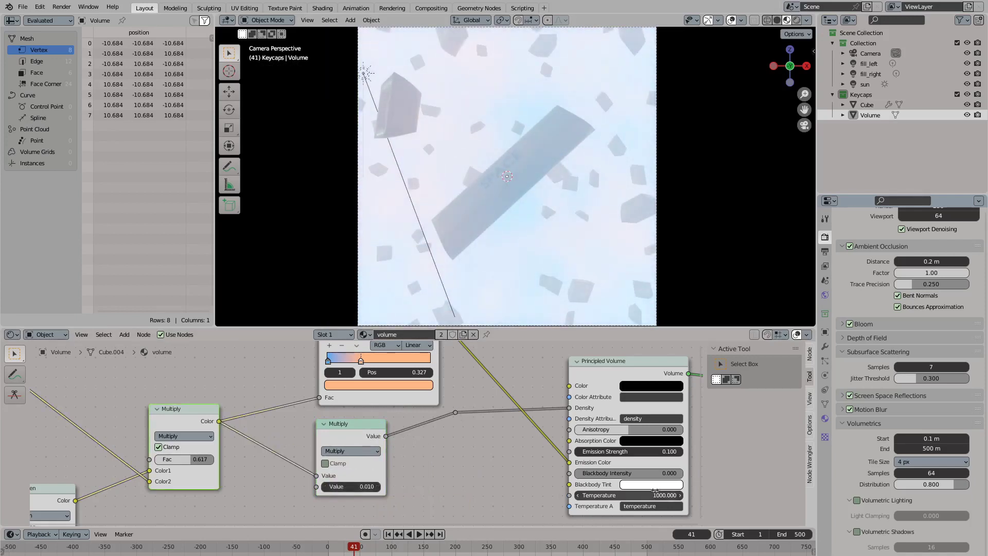
Set the Principled Volume's Emission Strength to 0 and the Math Multiply value to 0.001
left_click_drag(643, 451, 631, 451)
key("Home")
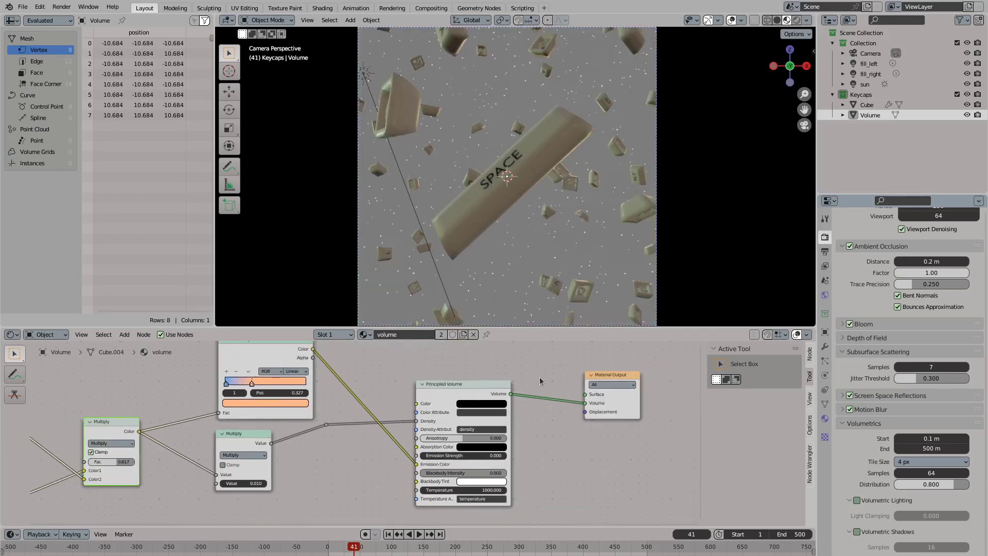
left_click_drag(481, 453, 481, 451)
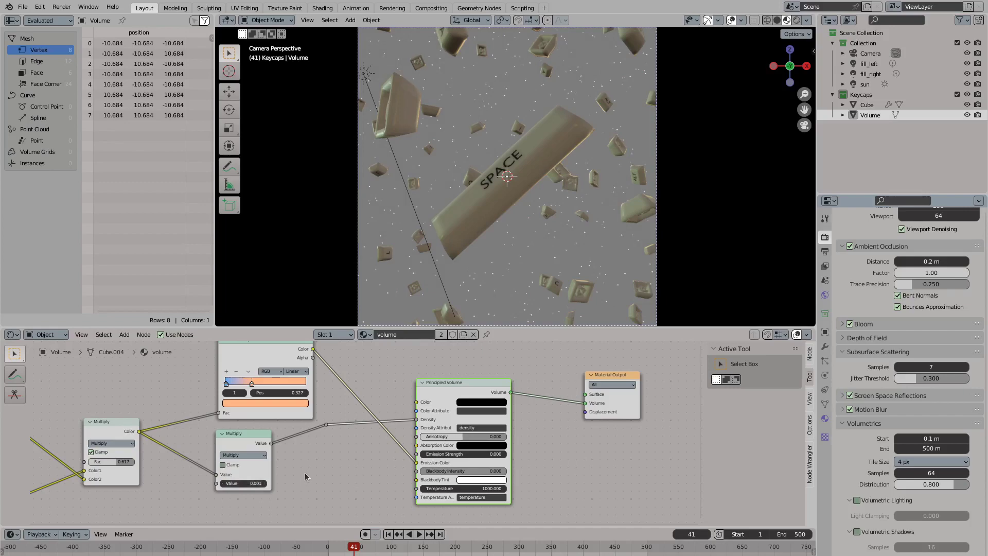
Inspect the fog cube from outside, switch the viewport to rendered shading and return to the camera view
middle_click_drag(506, 205, 520, 222)
scroll(544, 242, "down", 4)
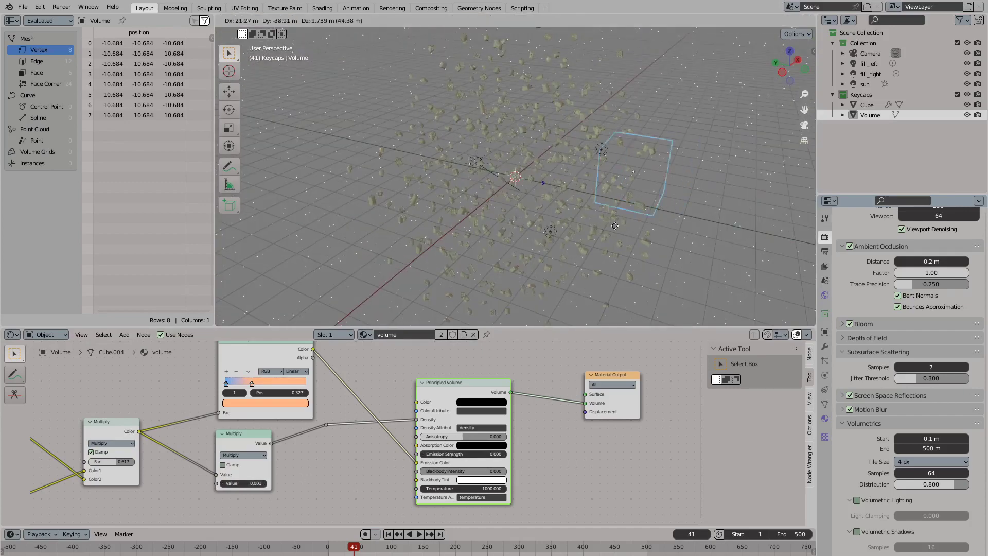
left_click(797, 20)
key("KP_0")
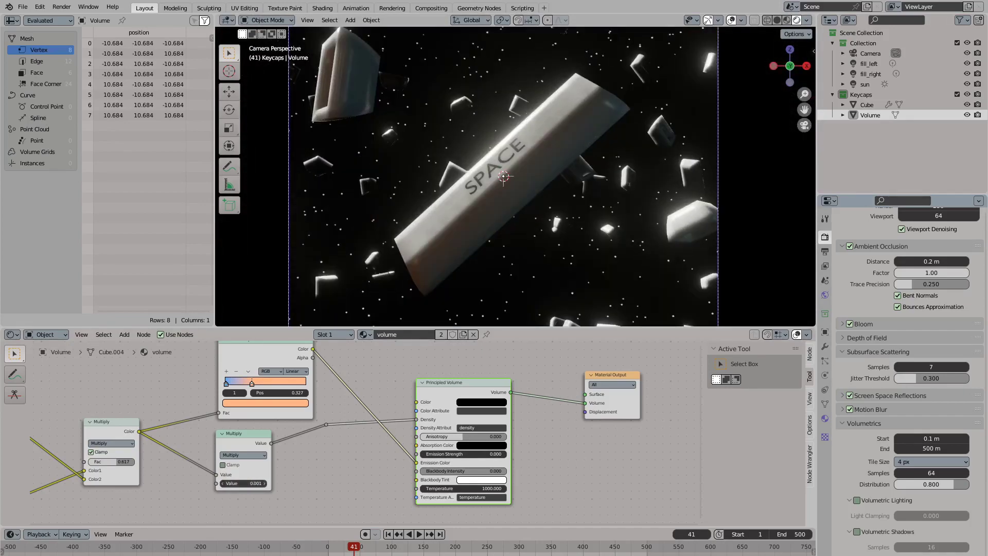
Try Math Multiply values of 3.301 and 1.501 with the ColorRamp linked to the Principled Volume's Color, and unlink Color again
left_click_drag(242, 484, 268, 484)
left_click_drag(313, 349, 415, 401)
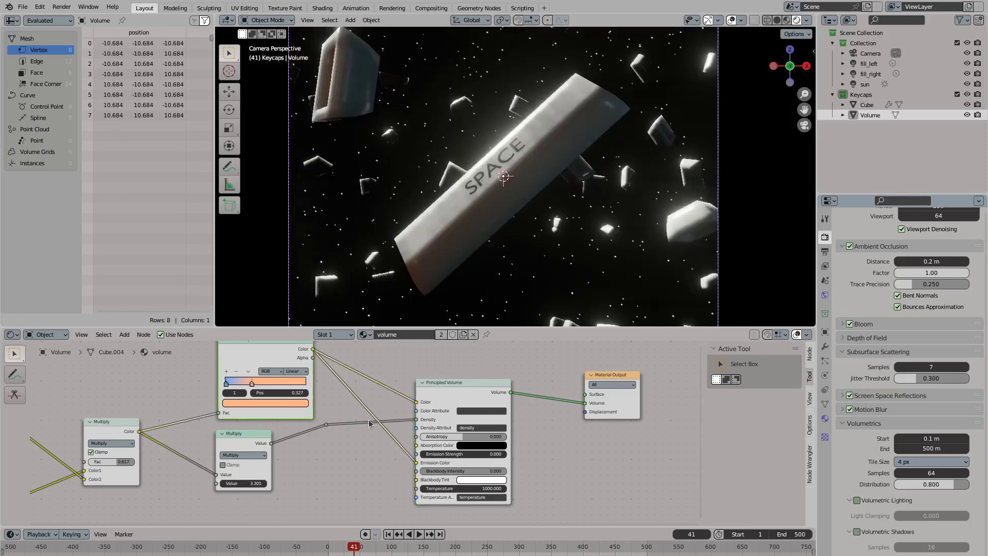
mouse_move(242, 483)
left_mouse_down()
mouse_move(288, 483)
mouse_move(227, 484)
left_mouse_up()
left_click_drag(412, 409, 306, 360)
Try an Emission Strength of 0.01 on the Principled Volume with the Math Multiply value at 0.05
left_click(471, 461)
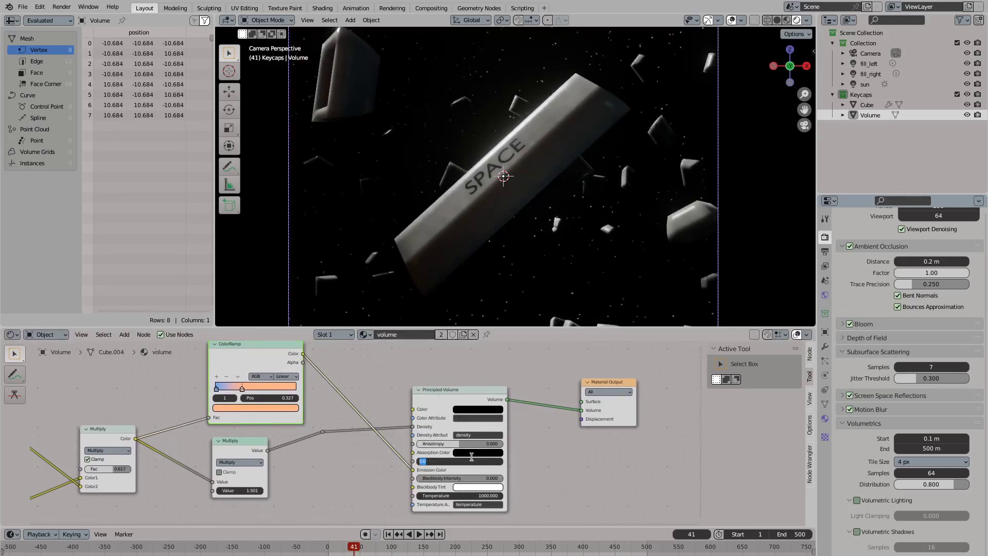
type("0.1")
key("Return")
key("Return")
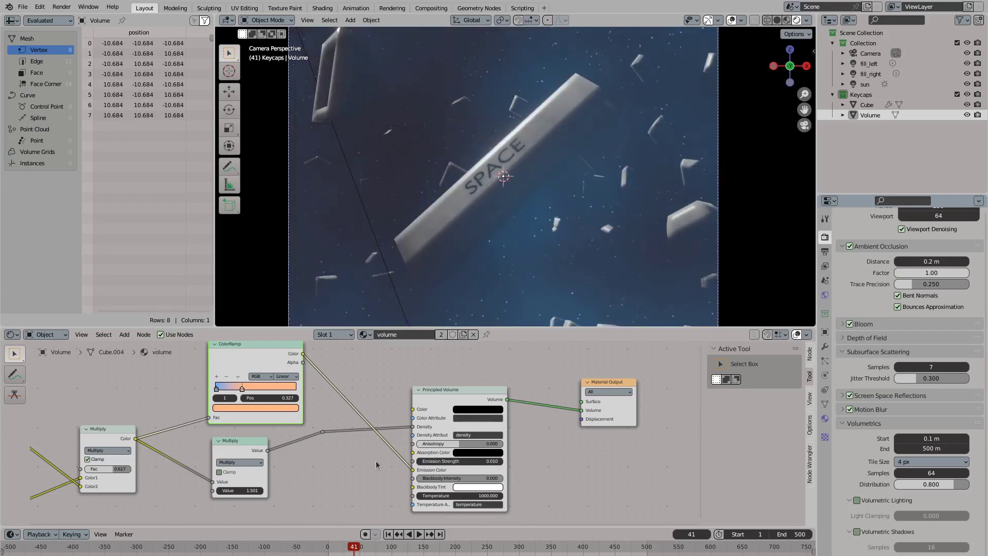
left_click(235, 490)
type("0.1")
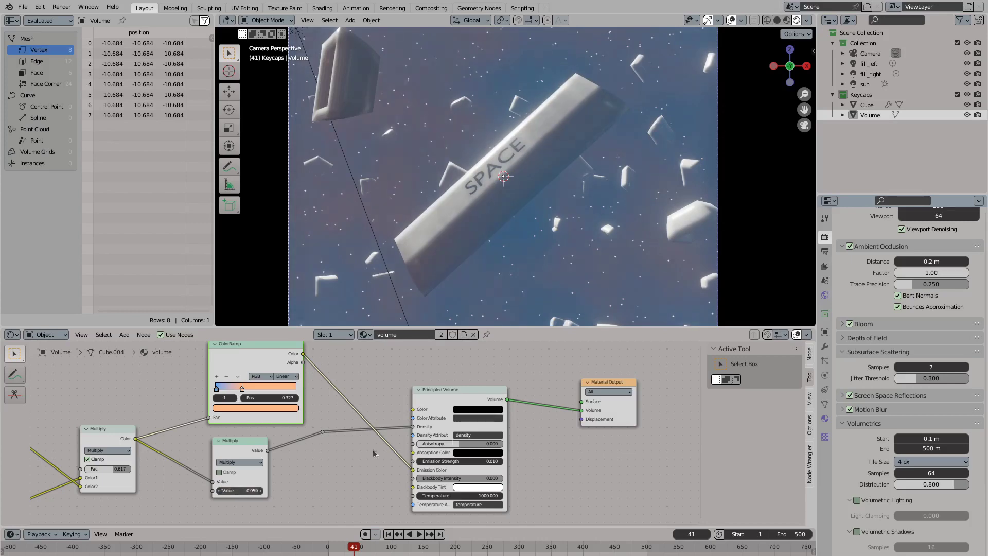
key("Return")
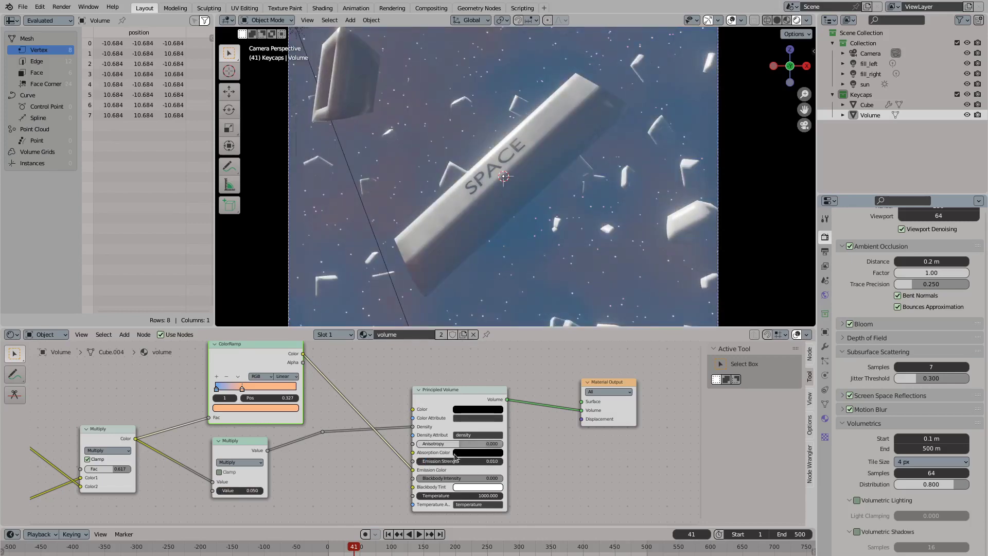
Set the Principled Volume's Emission Strength to 0 and add a Volume Scatter node above it
left_click_drag(455, 456, 432, 456)
key("shift+a")
type("volume")
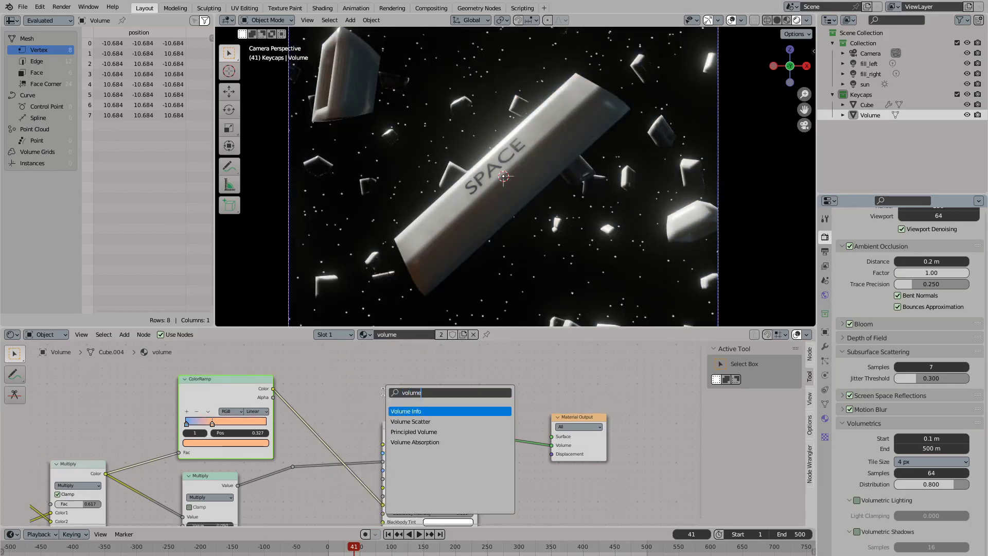
key("Return")
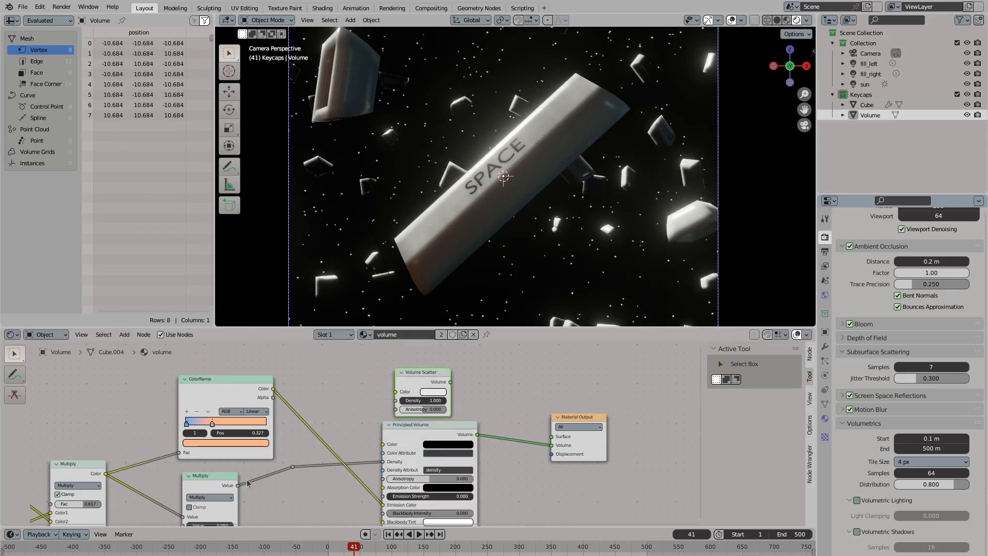
Link the ColorRamp to the Volume Scatter's Color and its output to the Material Output's Volume, checking the scene from another angle
left_click_drag(558, 449, 553, 446)
middle_click_drag(494, 231, 455, 286)
key("KP_0")
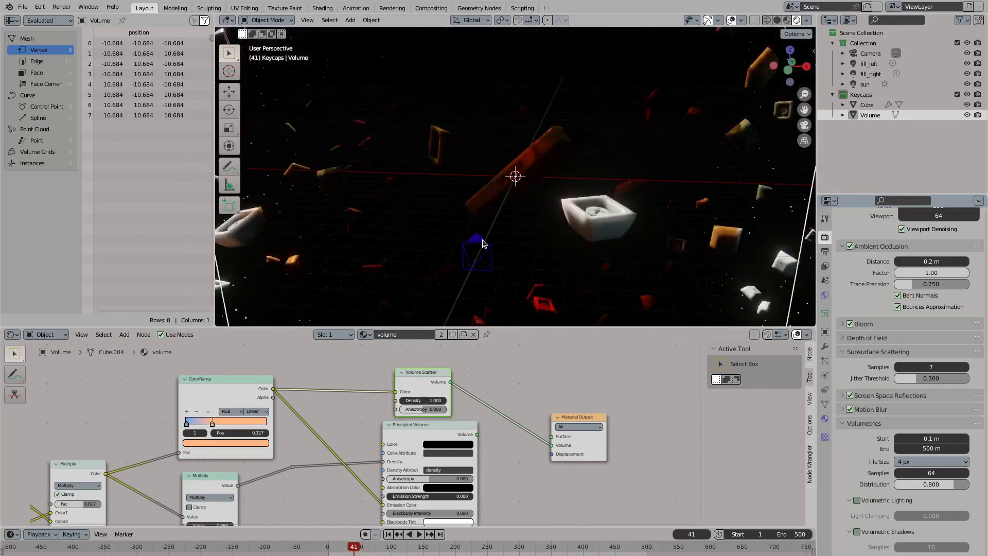
Link the Math Multiply output to the Volume Scatter's Density and set the multiply value to 0.95
left_click_drag(291, 467, 416, 400)
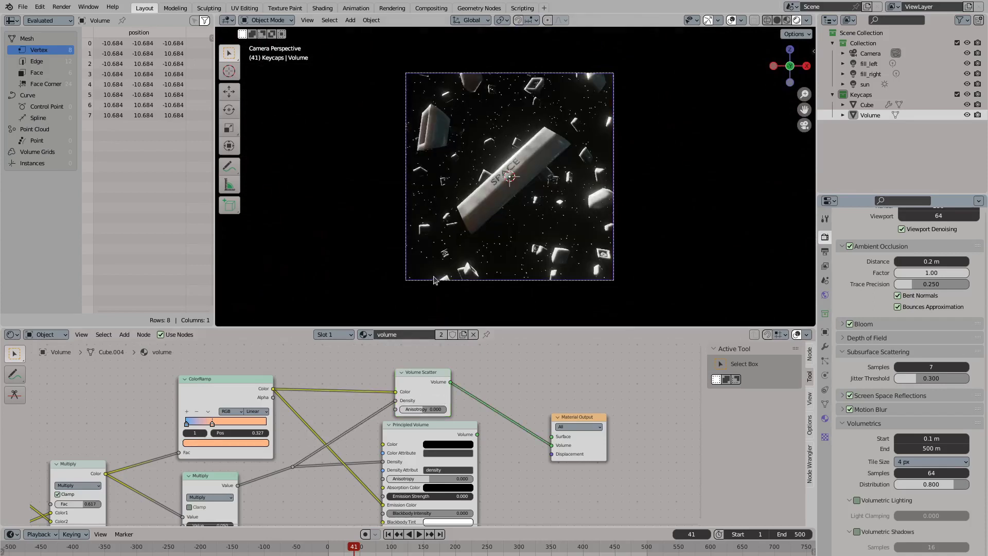
key("Escape")
scroll(363, 461, "up", 1)
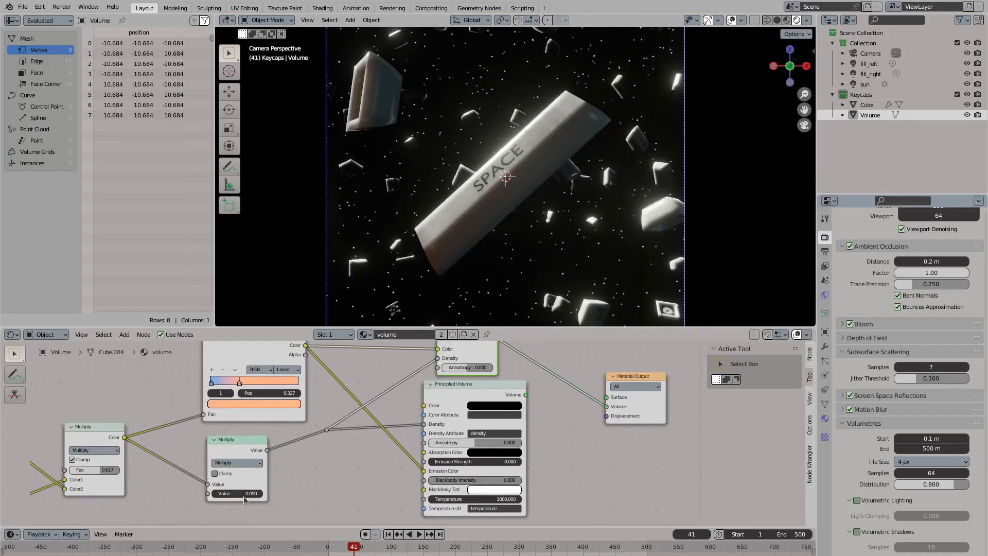
left_click(363, 461)
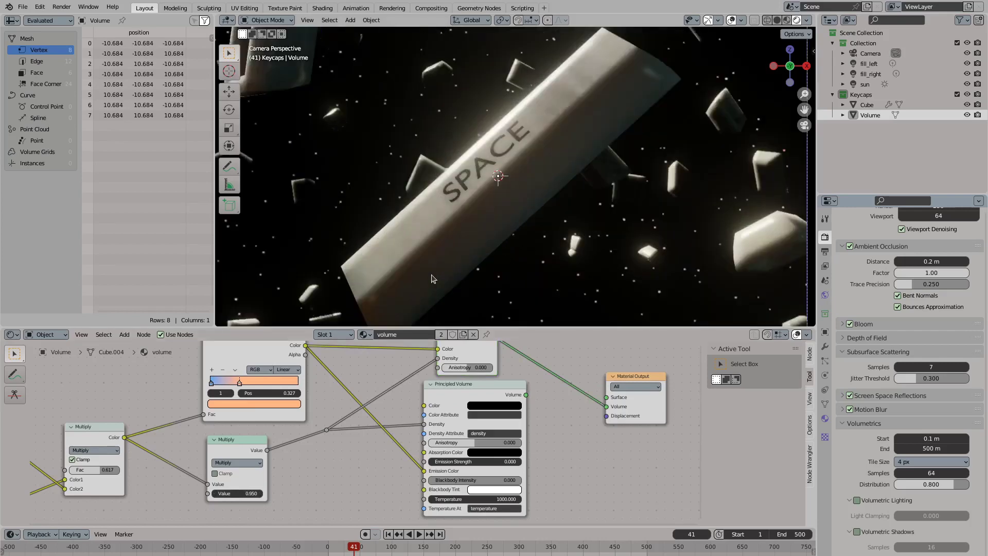
Delete the Volume object and play the animation to check the scene without fog
key("h")
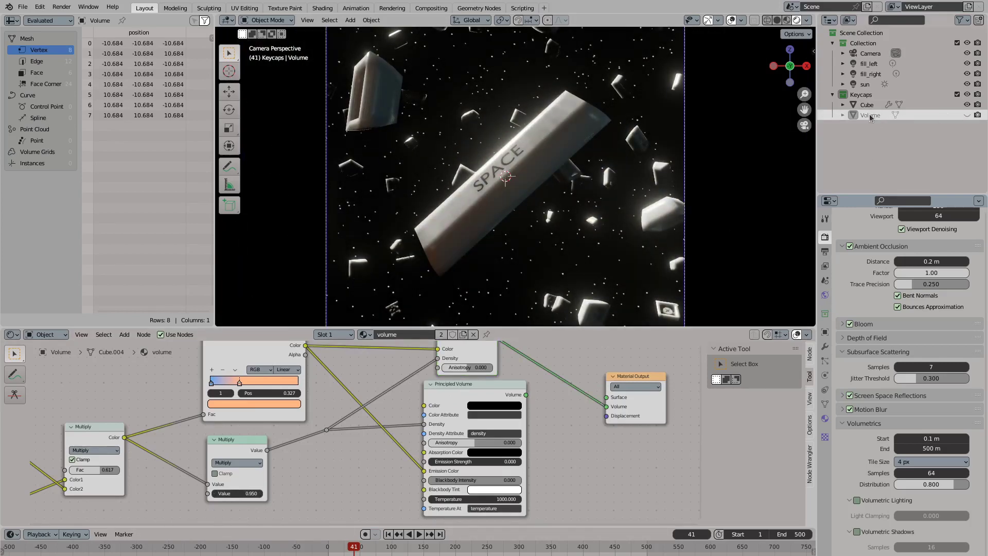
key("x")
left_click(414, 535)
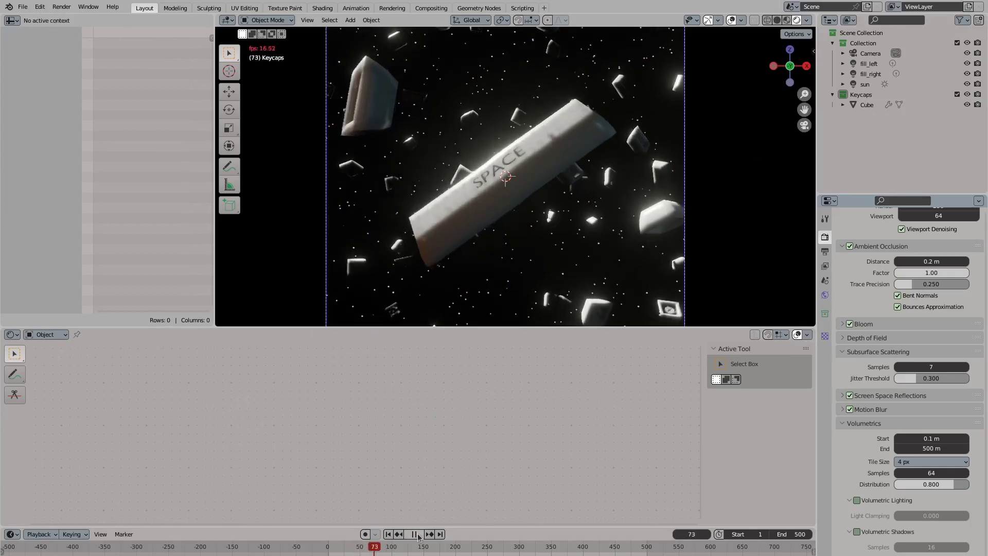
left_click_drag(375, 547, 341, 547)
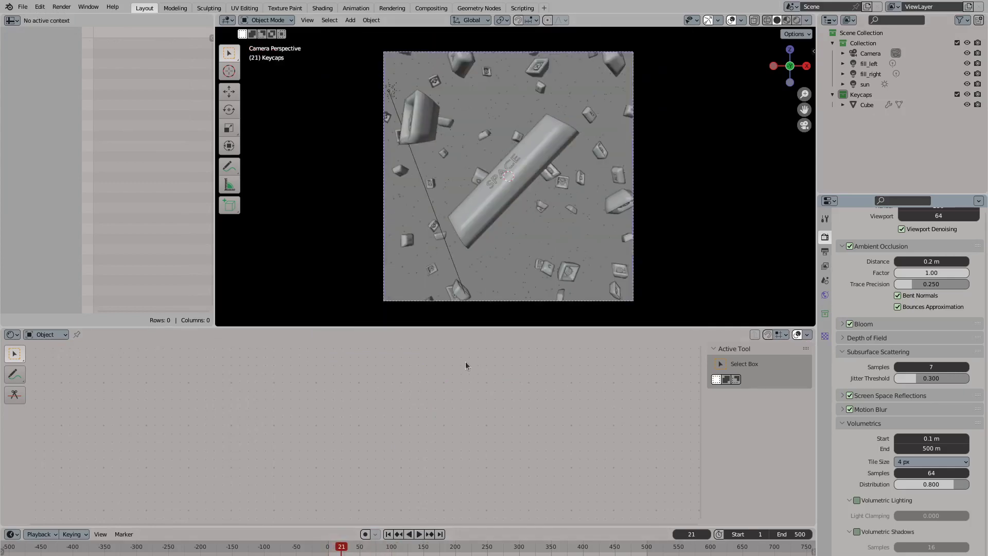
Select the keycaps Cube and switch the node area to the Geometry Node Editor
left_click(460, 177)
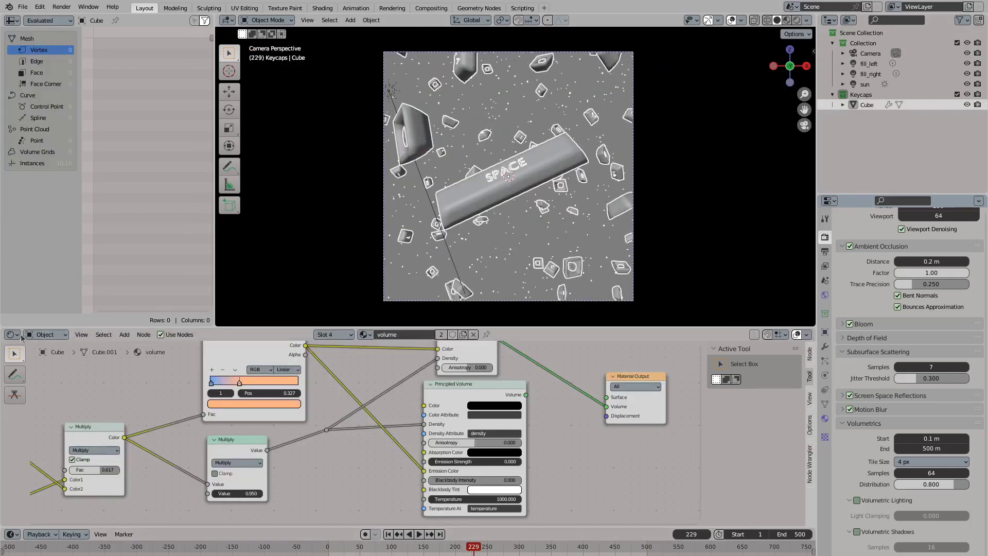
left_click(13, 335)
left_click(36, 420)
Play and scrub the animation to examine the motion of the SPACE keycap and the surrounding keys
key("space")
left_click(392, 547)
left_click_drag(403, 547, 553, 547)
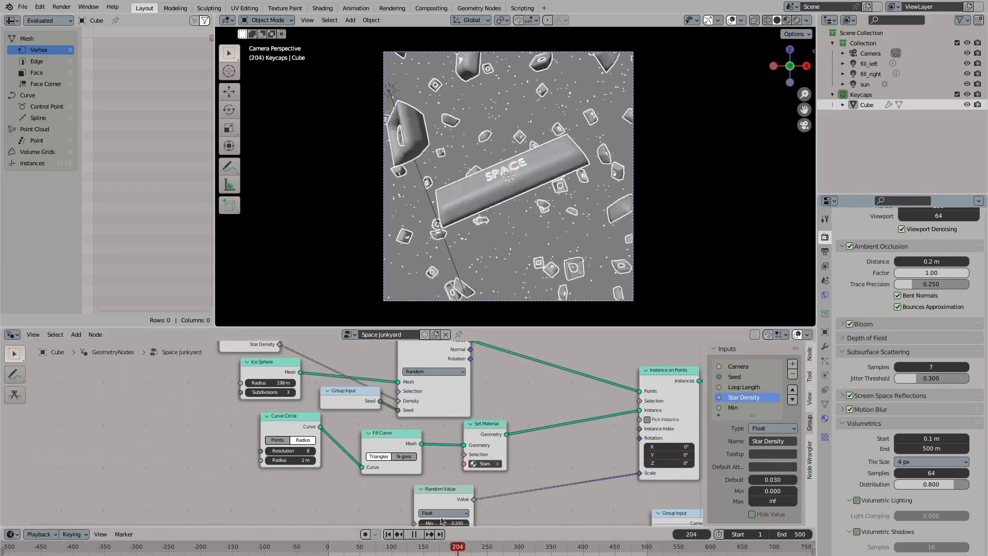
key("Escape")
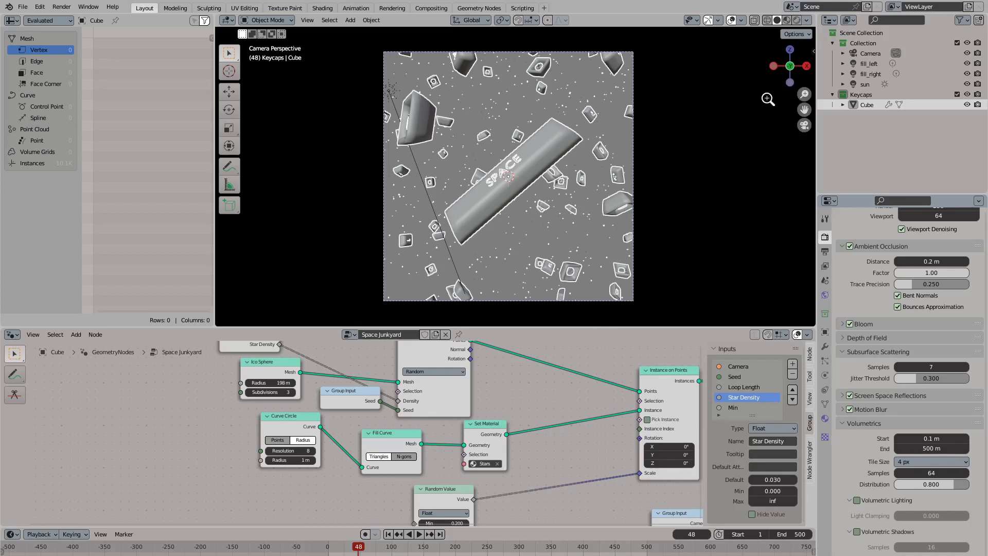
left_click(418, 534)
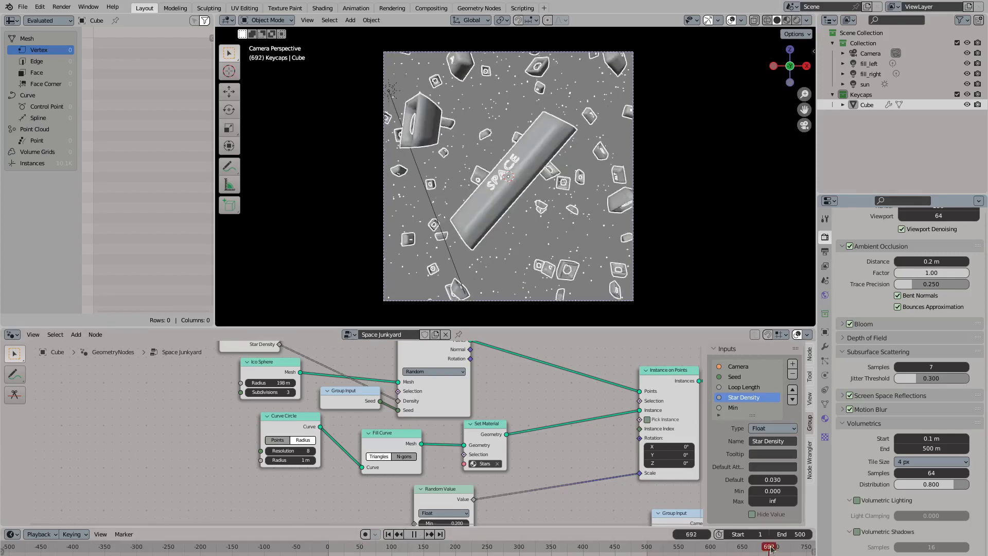
key("space")
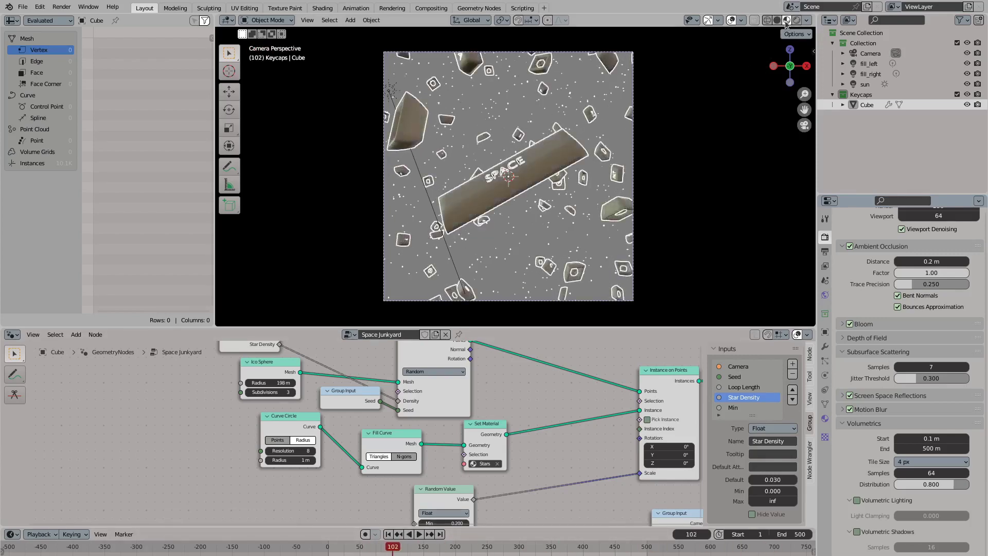
Switch the viewport to rendered shading, hide the overlays and play the animation from the start
key("z")
left_click(731, 20)
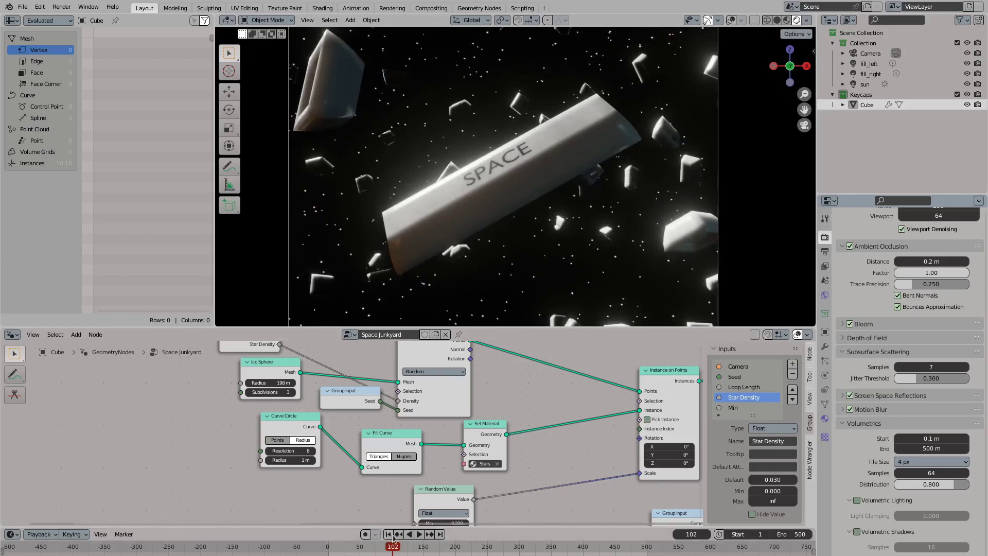
key("shift+Left")
key("space")
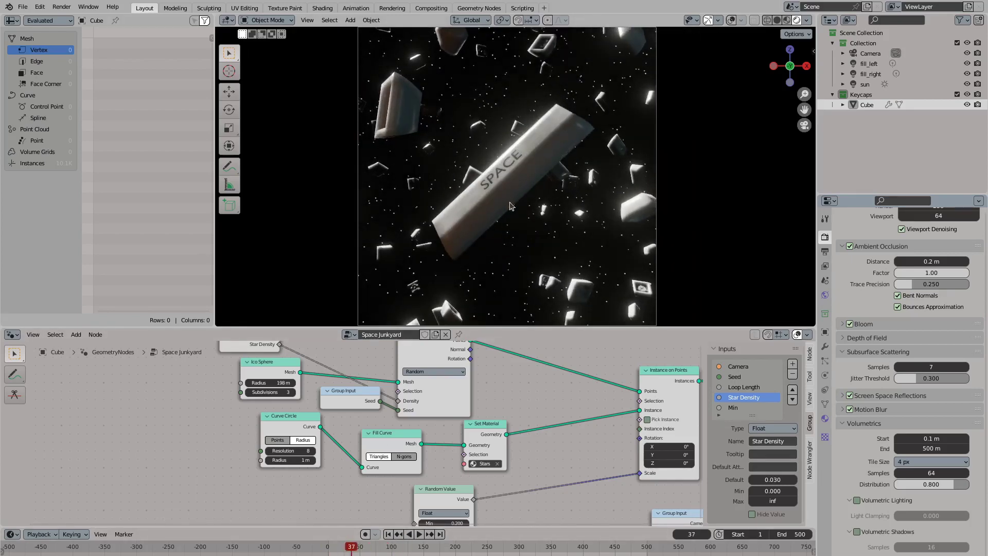
Set the Seed of the keycaps' Space Junkyard modifier to 5 and play the animation
left_click(825, 346)
scroll(926, 296, "up", 6, "ctrl")
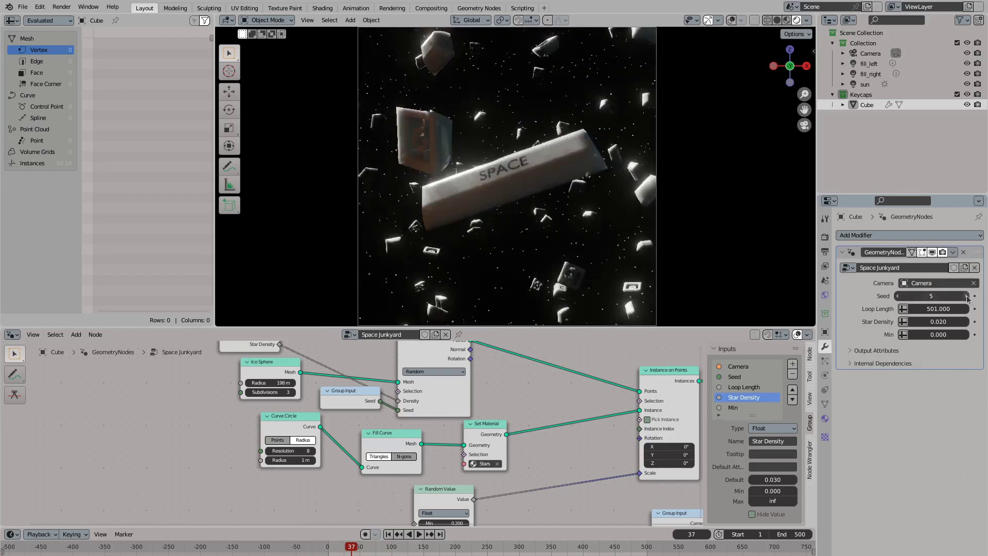
scroll(901, 296, "down", 1, "ctrl")
key("space")
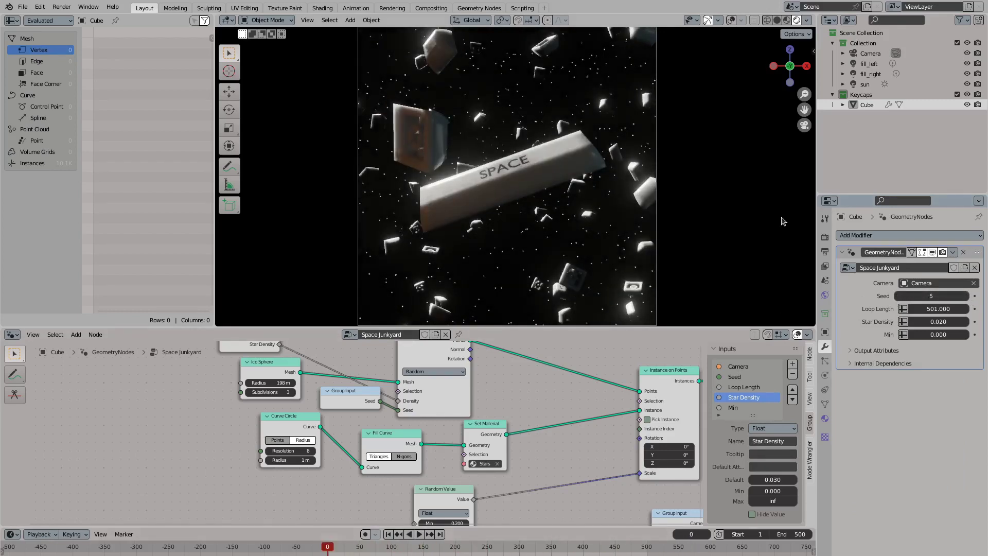
Select the Camera and set its depth of field F-Stop to 0.5
left_click(870, 53)
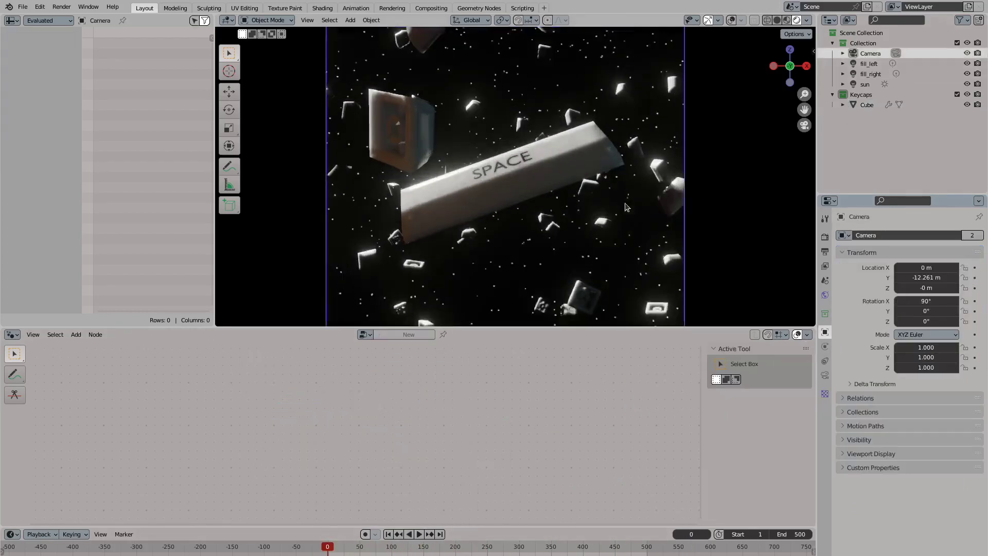
left_click(825, 375)
type("0.5")
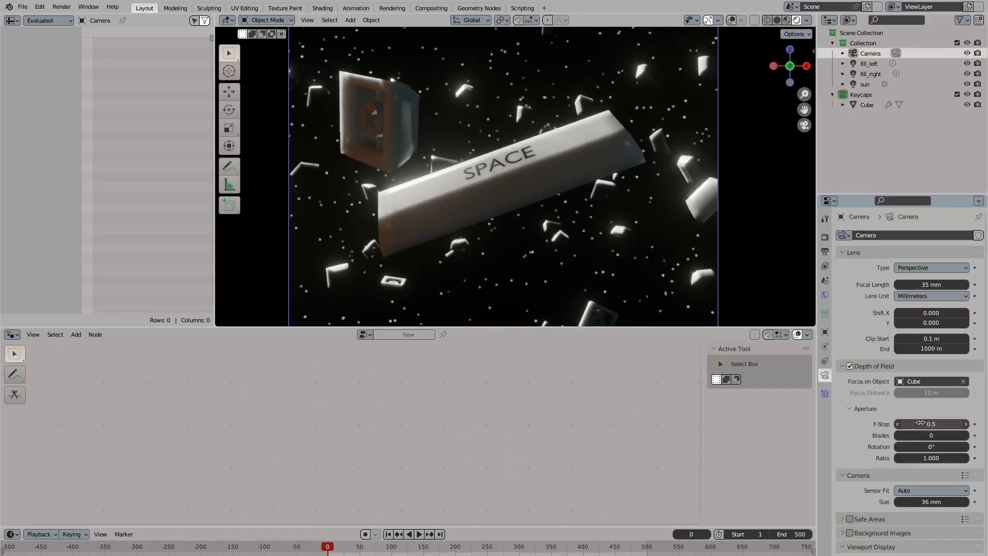
key("Return")
Increase the camera's focal length to 75 mm and pull the camera back along its local Z axis
scroll(921, 284, "up", 3, "ctrl")
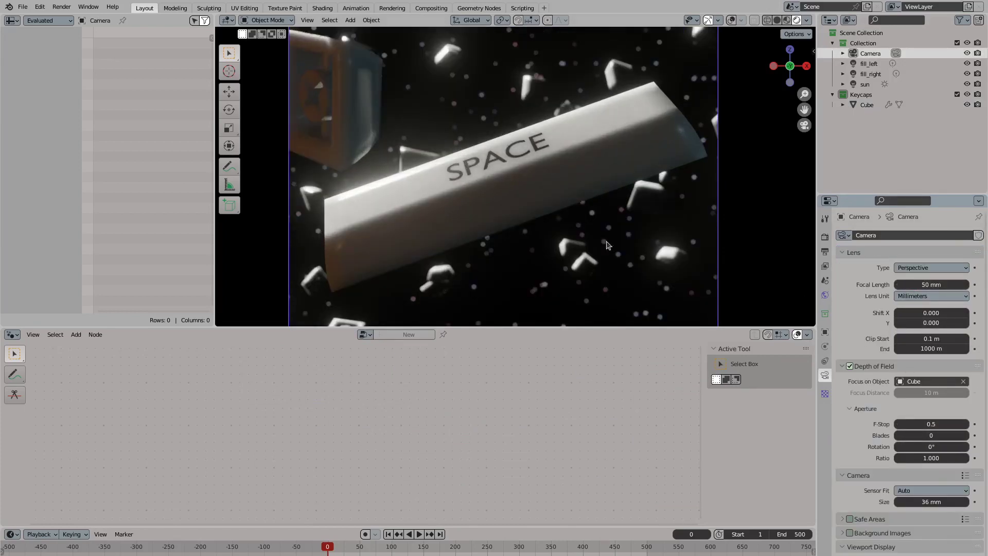
key("g")
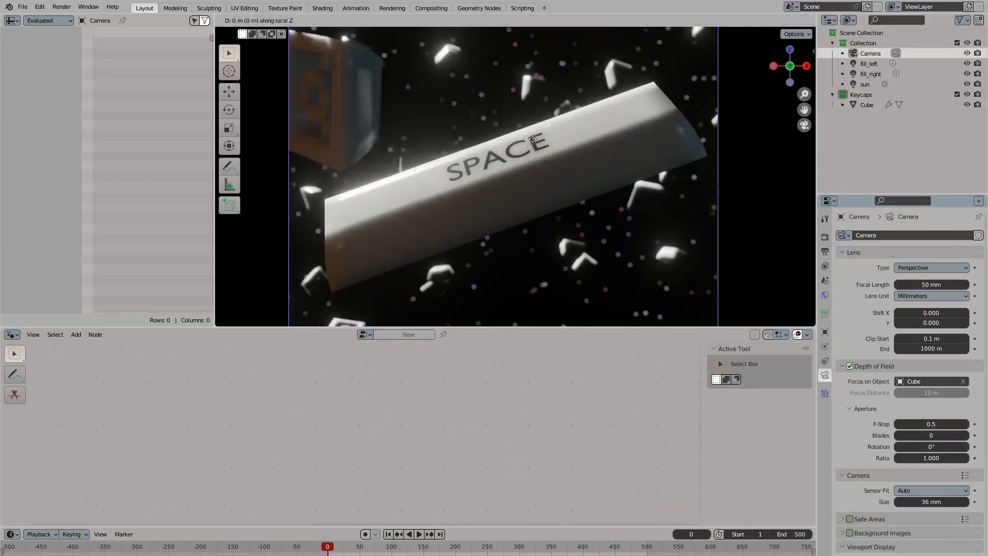
left_click(937, 319)
scroll(927, 284, "up", 5, "ctrl")
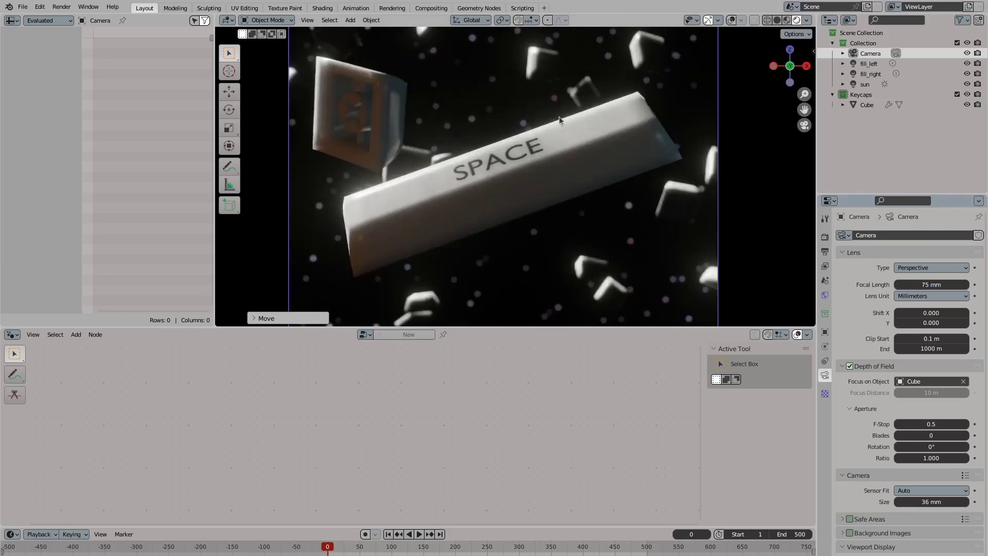
Set the camera's F-Stop to 0.2 and play the animation to judge the stronger blur
type("0.2")
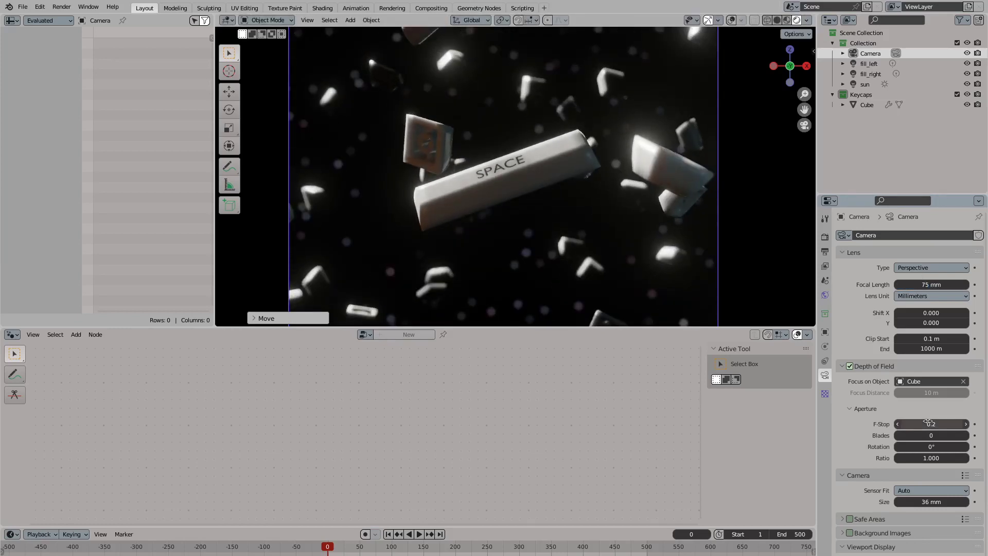
key("Return")
scroll(510, 206, "up", 2)
key("space")
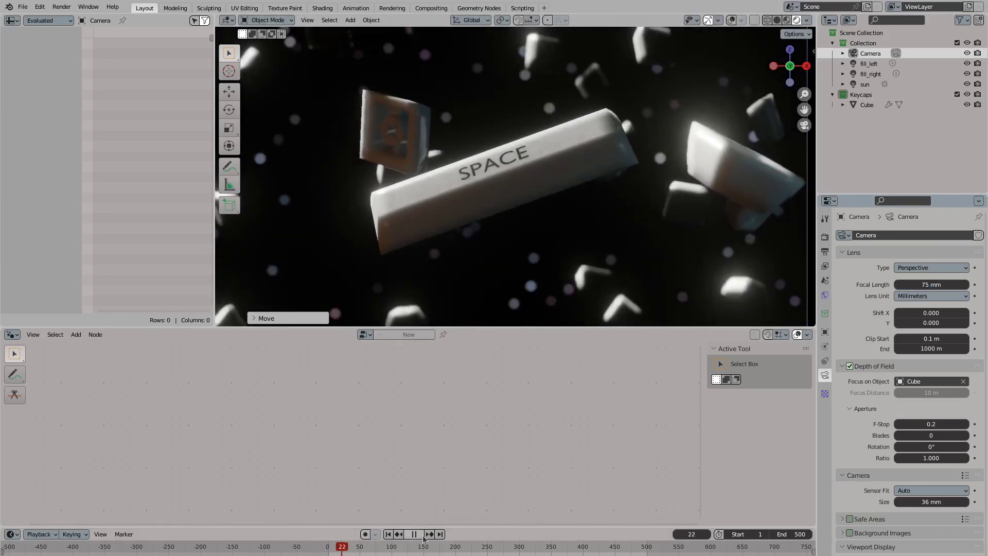
scroll(535, 239, "down", 2)
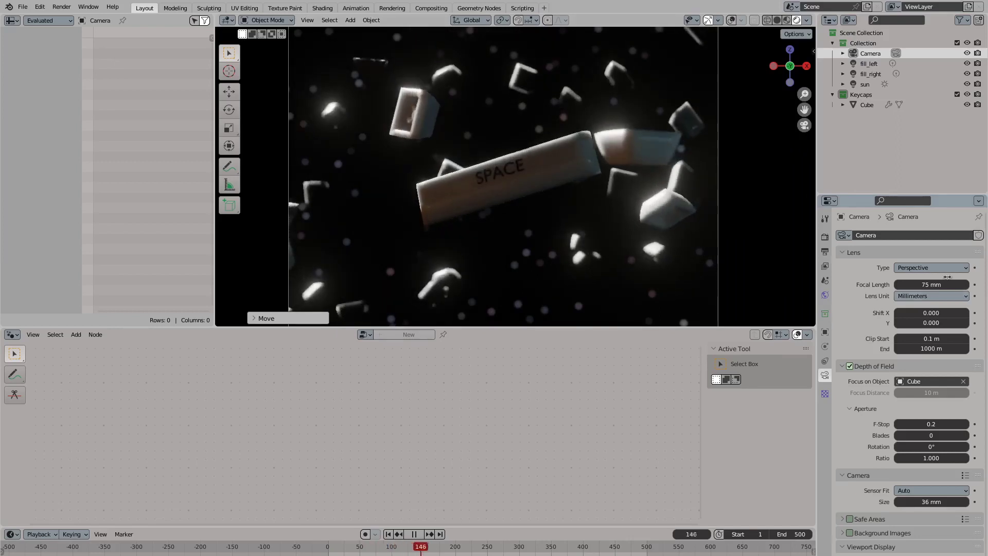
Set the camera's focal length to 50 mm and move the camera closer along its local Z axis
left_click(931, 284)
type("50")
key("Return")
key("g")
key("z")
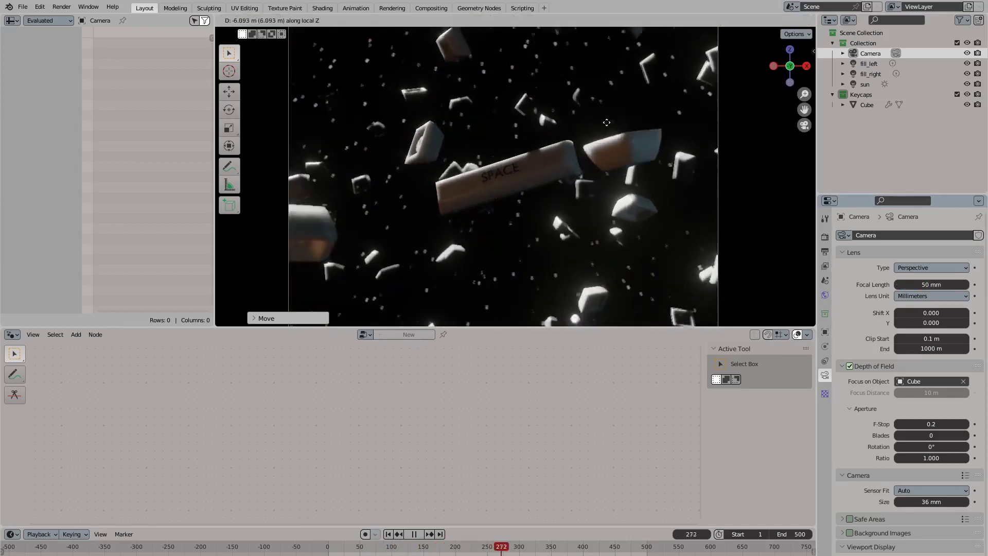
left_click(616, 207)
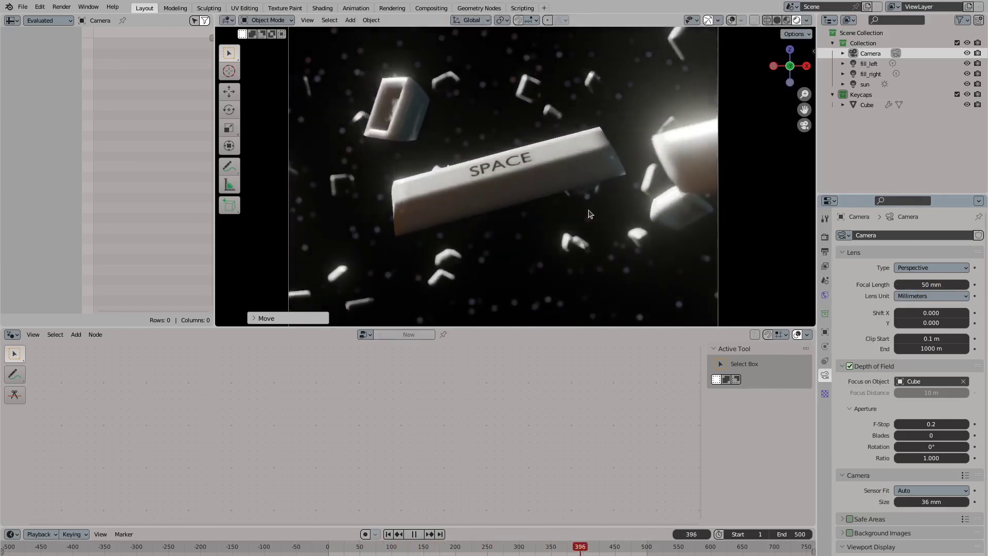
Rotate the camera about 2° around Z, shift it sideways to reframe the SPACE keycap, and stop playback
scroll(613, 206, "down", 3)
key("r")
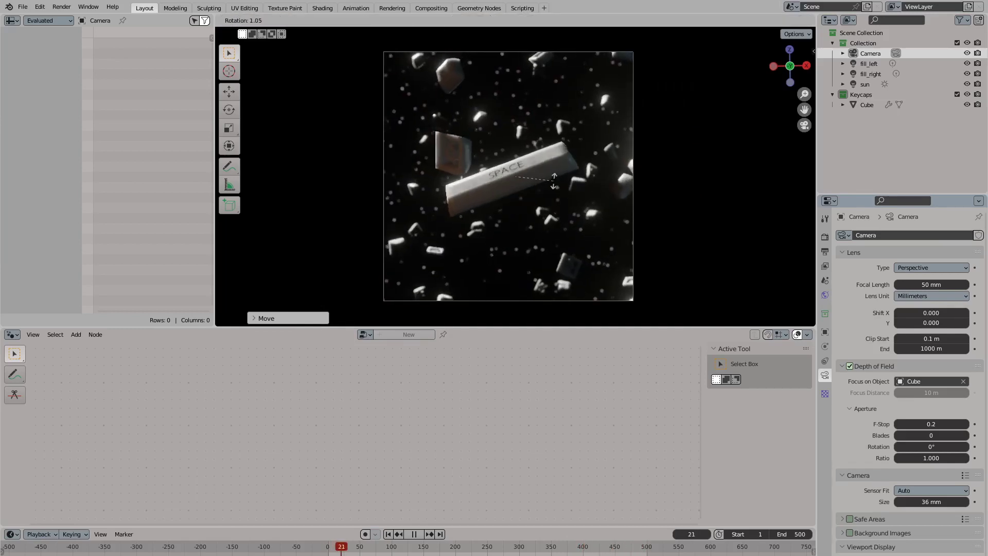
left_click(618, 175)
key("g")
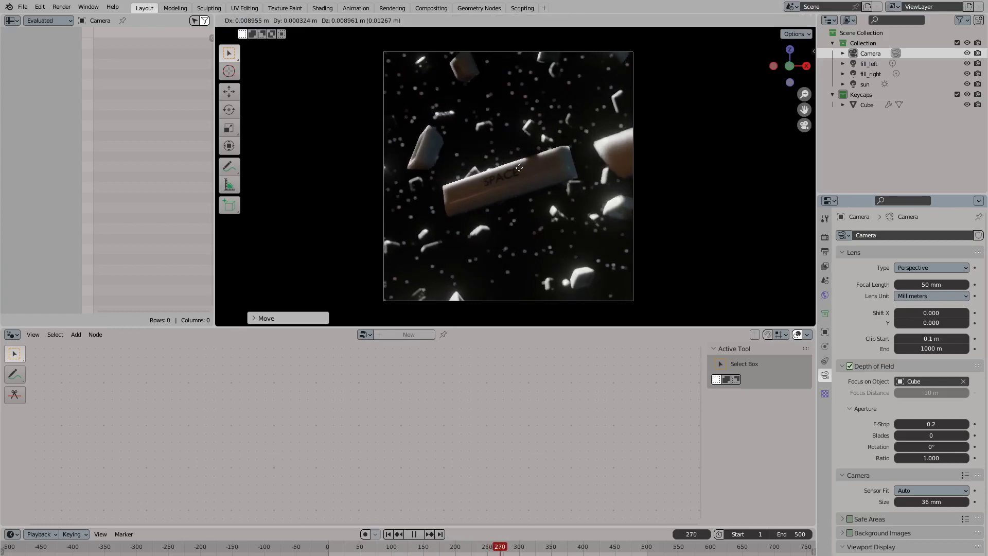
left_click(541, 328)
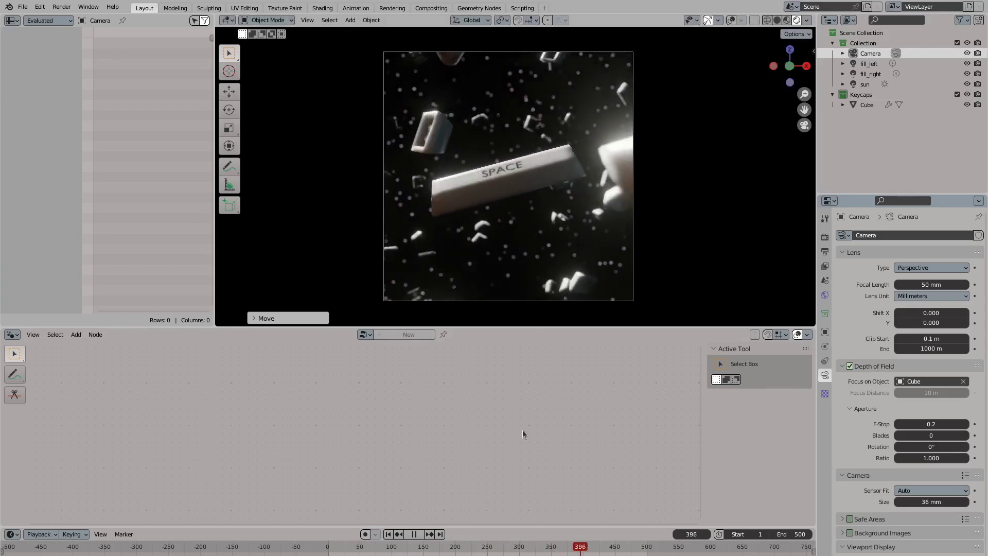
key("Escape")
Select the keycaps Cube and set the star scale Random Value node to Min 0.050 and Max 0.350
left_click(465, 198)
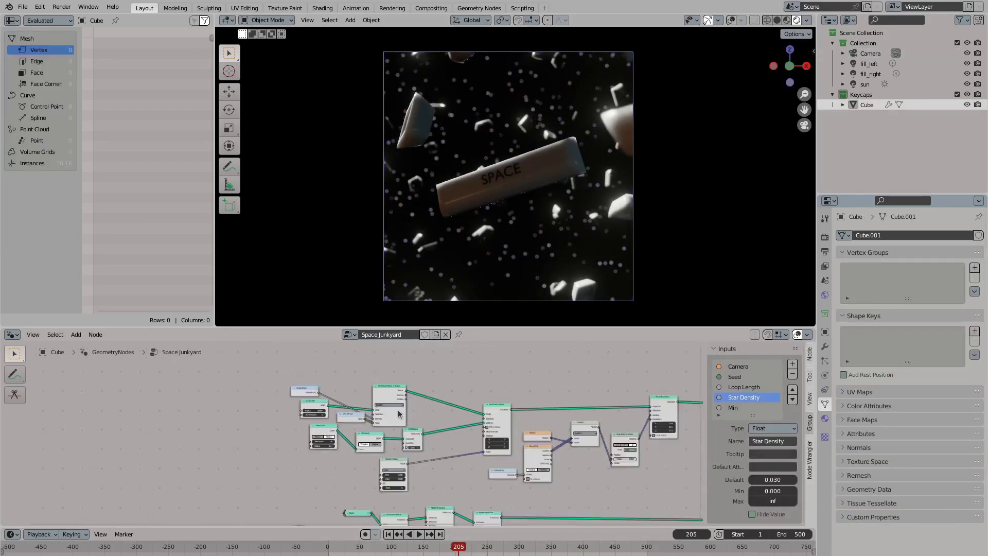
scroll(420, 478, "up", 3)
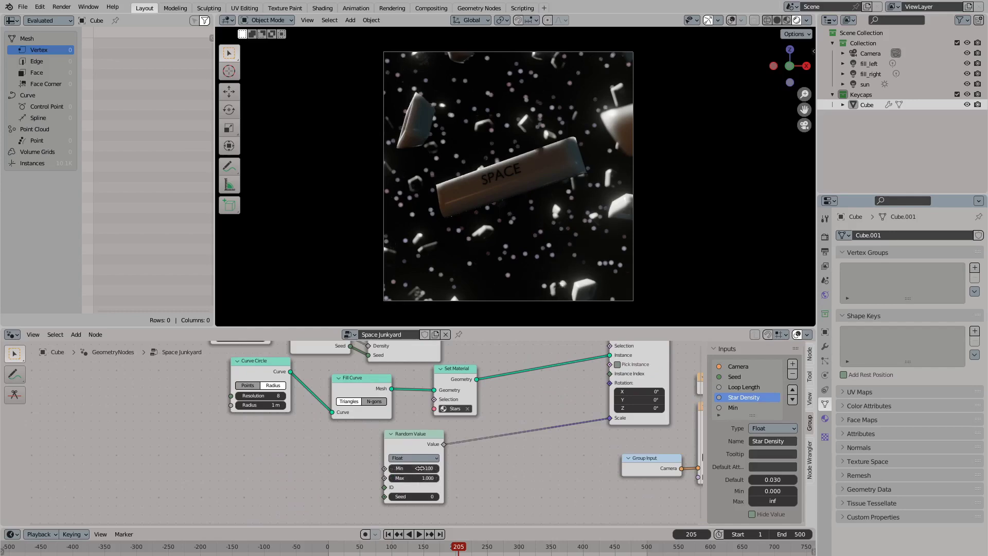
left_click_drag(420, 476, 393, 476)
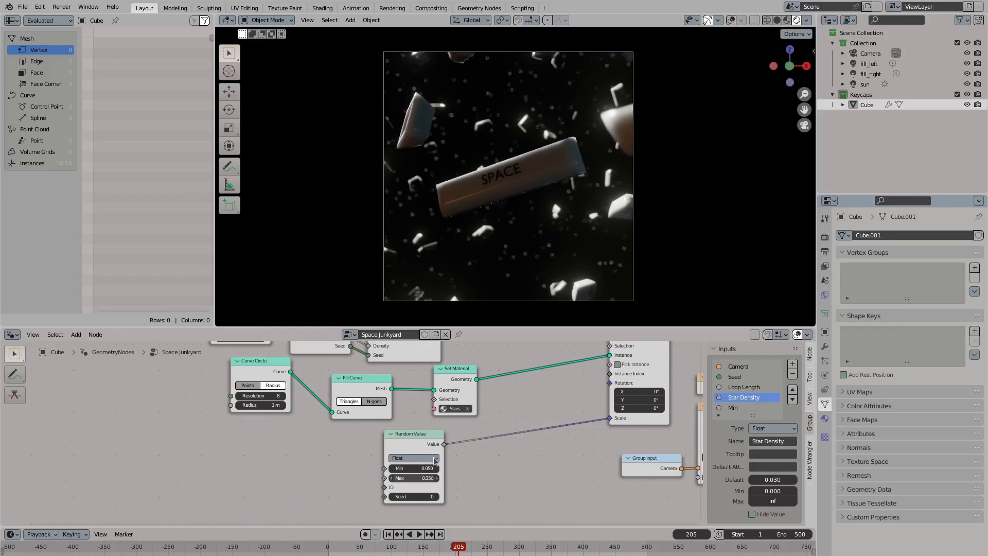
Switch the node area to the Shader Editor and display the Stars material's node tree
left_click(11, 334)
left_click(31, 431)
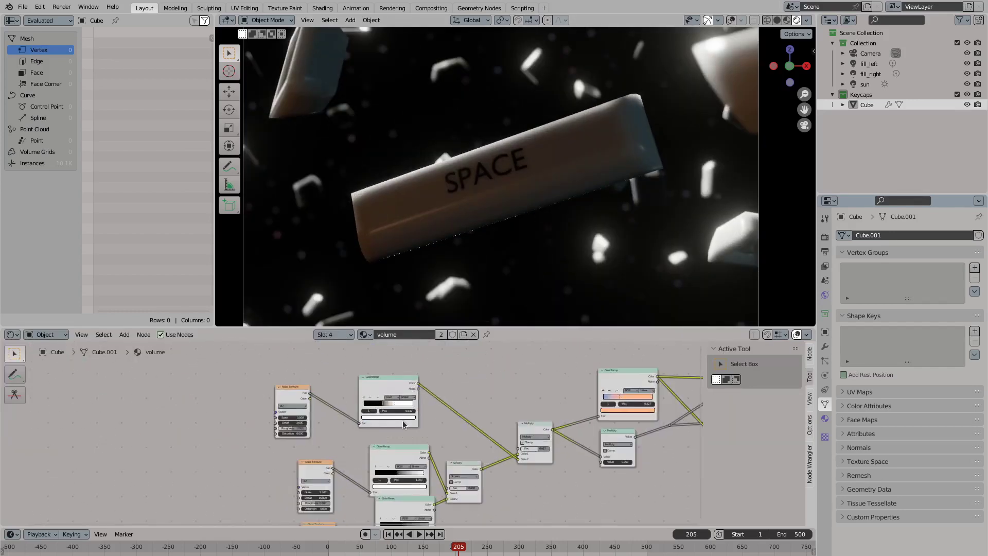
left_click(365, 335)
left_click(391, 379)
scroll(361, 463, "up", 4)
left_click_drag(503, 426, 340, 492)
scroll(340, 492, "down", 3)
key("shift+a")
type("float")
key("Return")
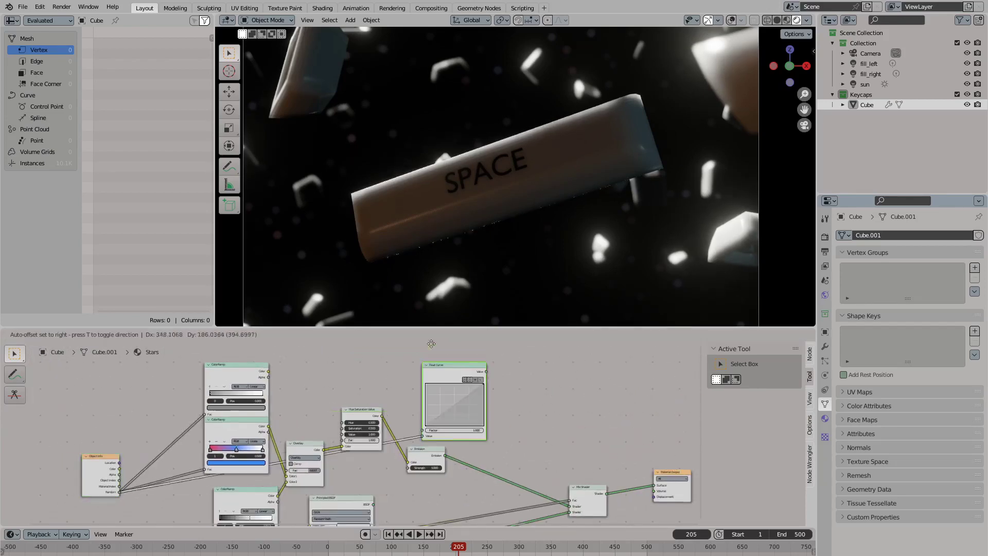
left_click(431, 344)
Feed the Object Info Random output through a new Map Range node with To Max 15 into the Emission Strength
scroll(376, 377, "up", 1)
key("shift+a")
type("map range")
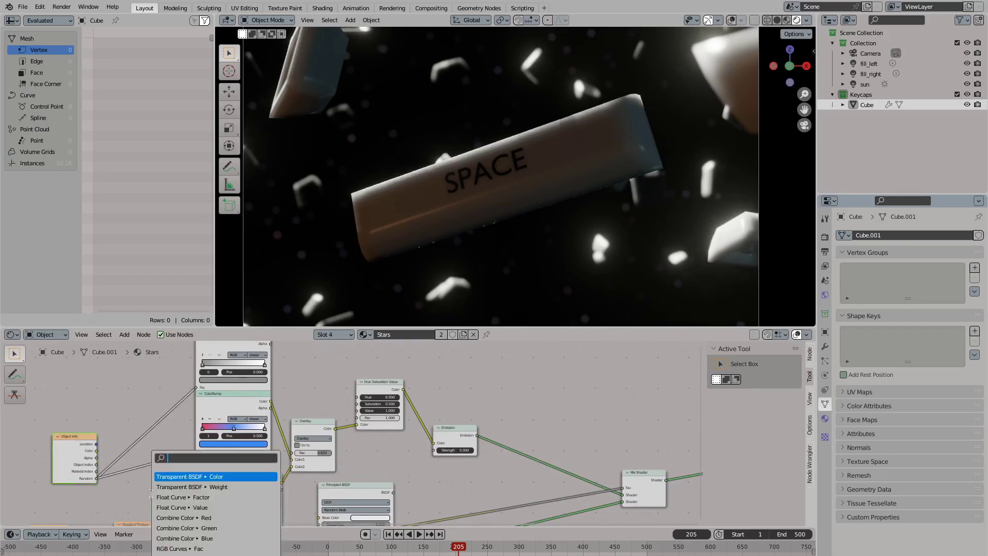
key("Return")
left_click(267, 477)
middle_click_drag(266, 477, 237, 418)
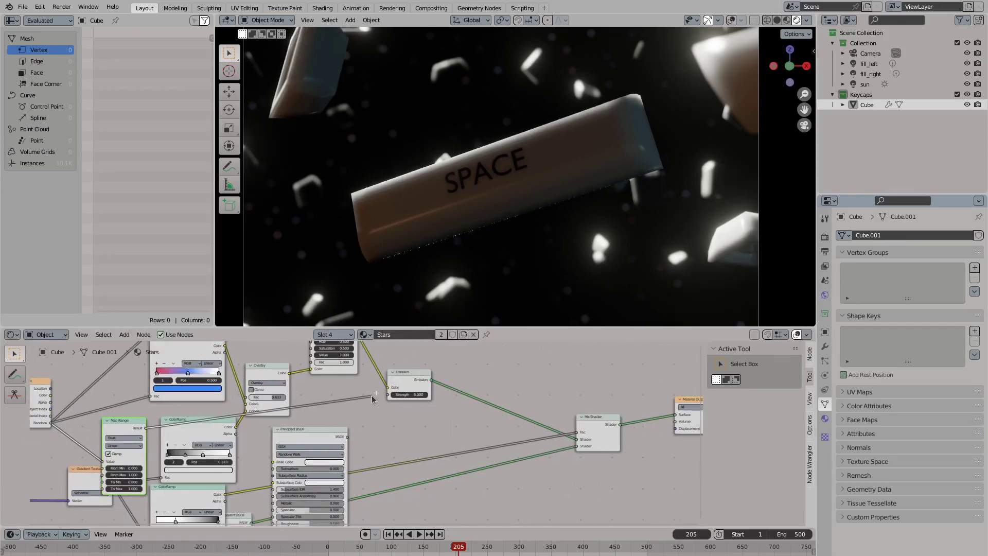
left_click_drag(372, 399, 387, 394)
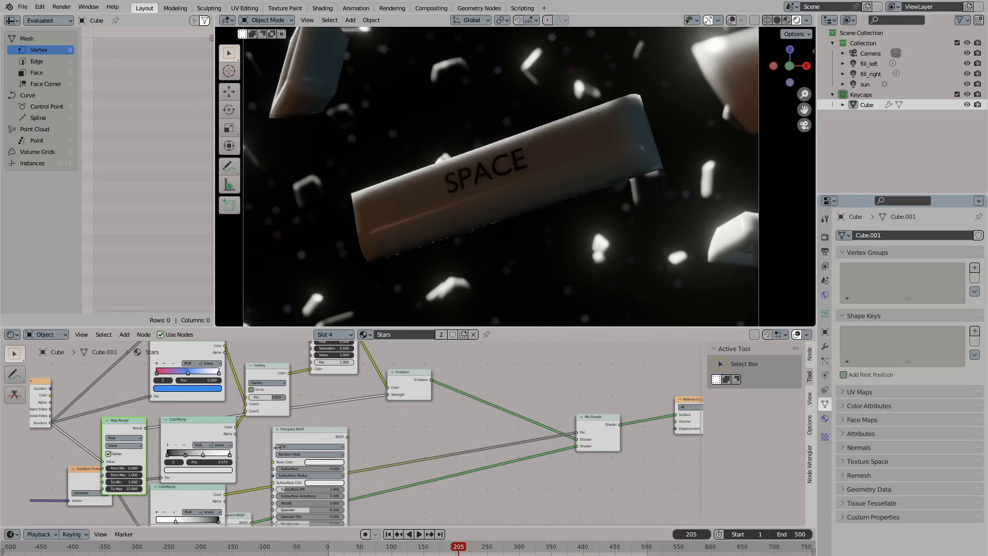
Inspect the stars and keycaps outside the camera view and through the camera in a maximized viewport
scroll(498, 249, "down", 3)
scroll(498, 249, "up", 2)
scroll(498, 249, "down", 4)
key("KP_0")
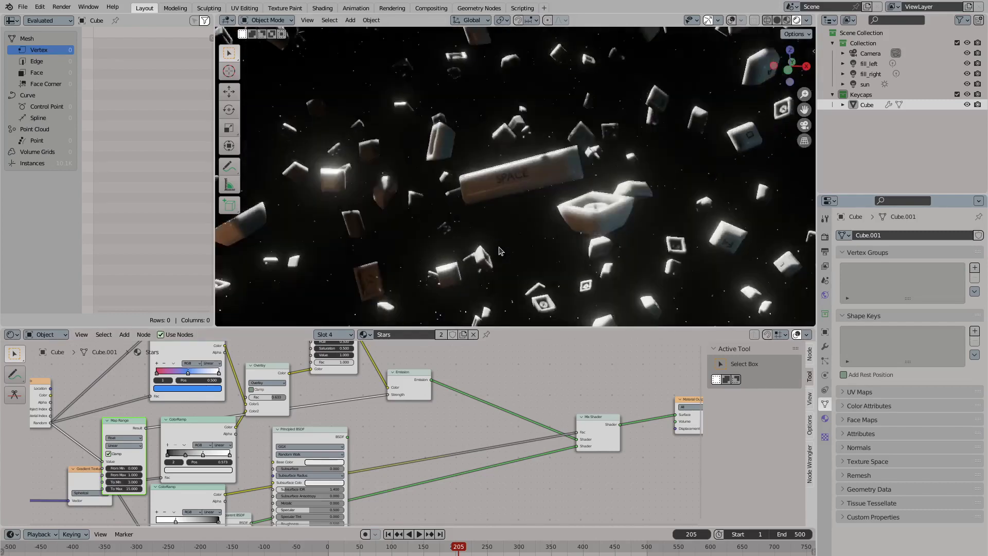
key("ctrl+space")
key("KP_0")
scroll(494, 278, "down", 2)
key("ctrl+space")
Select the Camera and set its depth of field F-Stop to 0.35
left_click(870, 53)
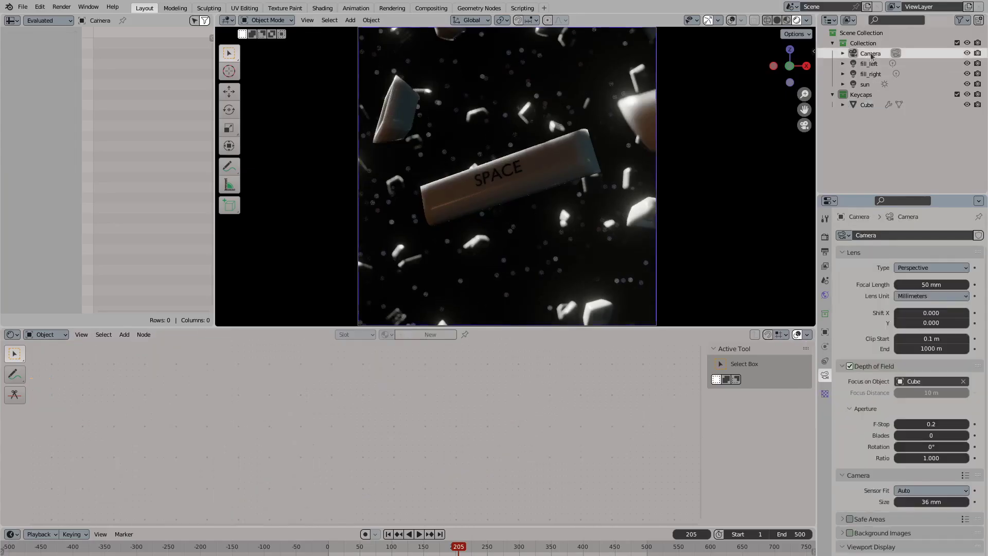
left_click_drag(943, 430, 955, 431)
scroll(488, 246, "up", 2)
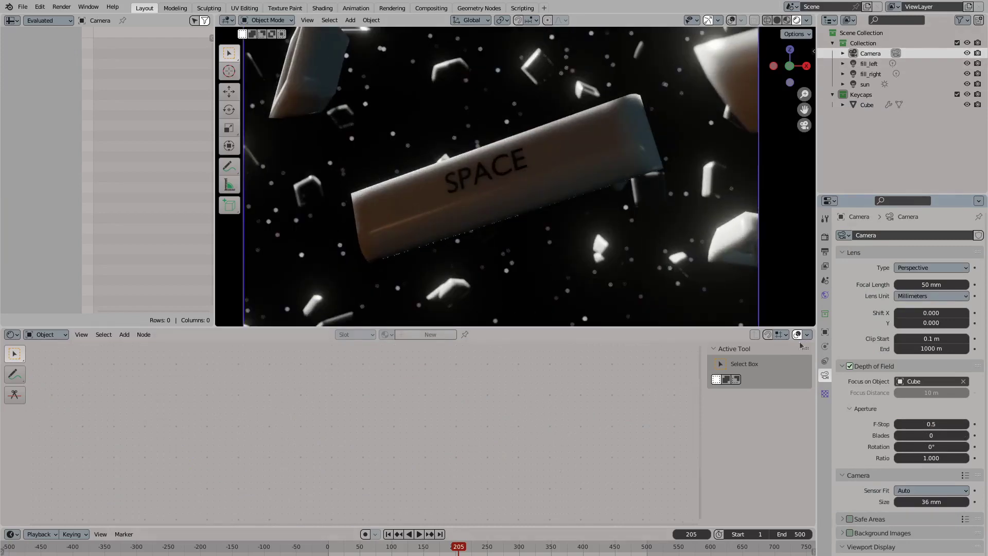
key("Return")
type(".35")
key("Return")
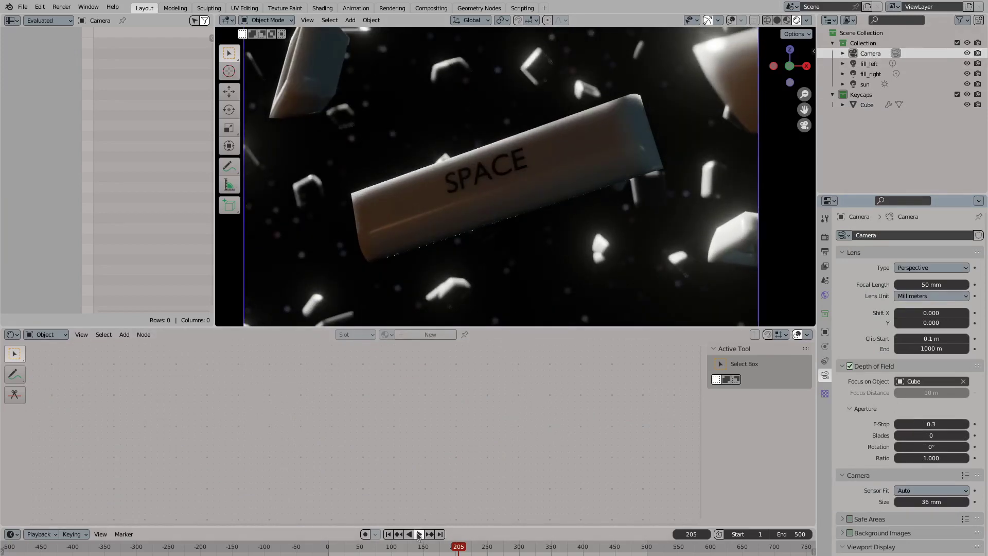
Set the Seed of the keycaps' Space Junkyard modifier to 0, then play and scrub the animation
left_click(825, 332)
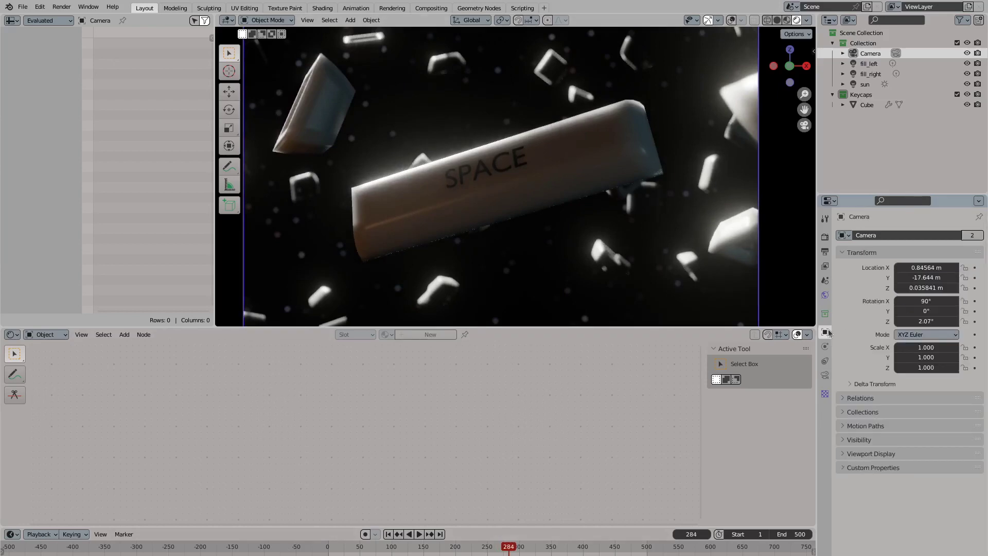
left_click(570, 182)
left_click(825, 346)
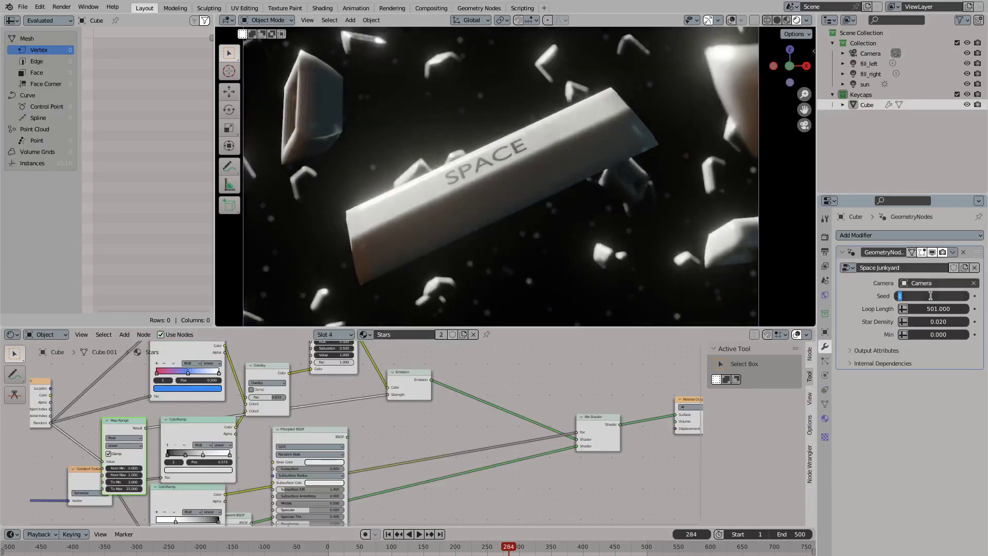
left_click(420, 550)
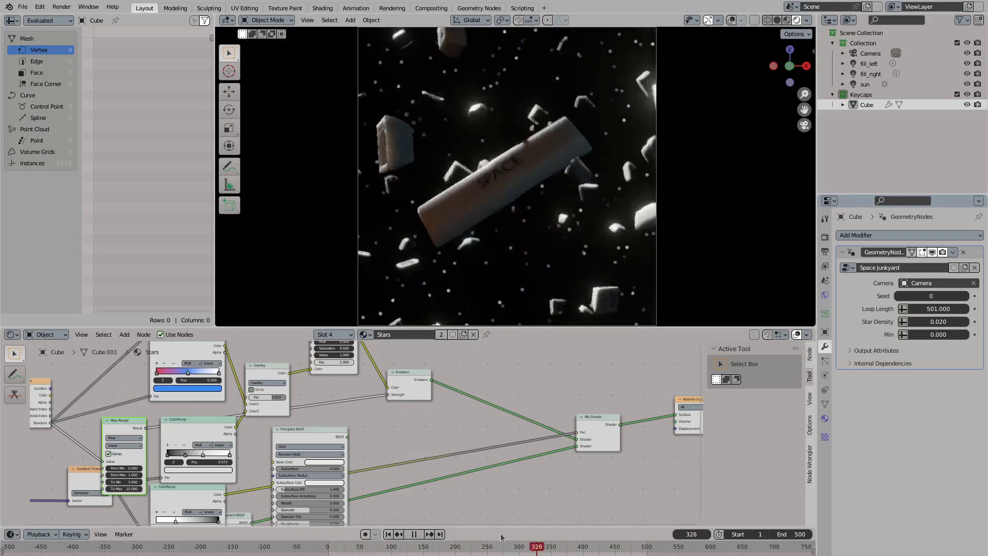
mouse_move(495, 545)
left_mouse_down()
mouse_move(529, 544)
mouse_move(464, 544)
mouse_move(529, 544)
mouse_move(493, 525)
left_mouse_up()
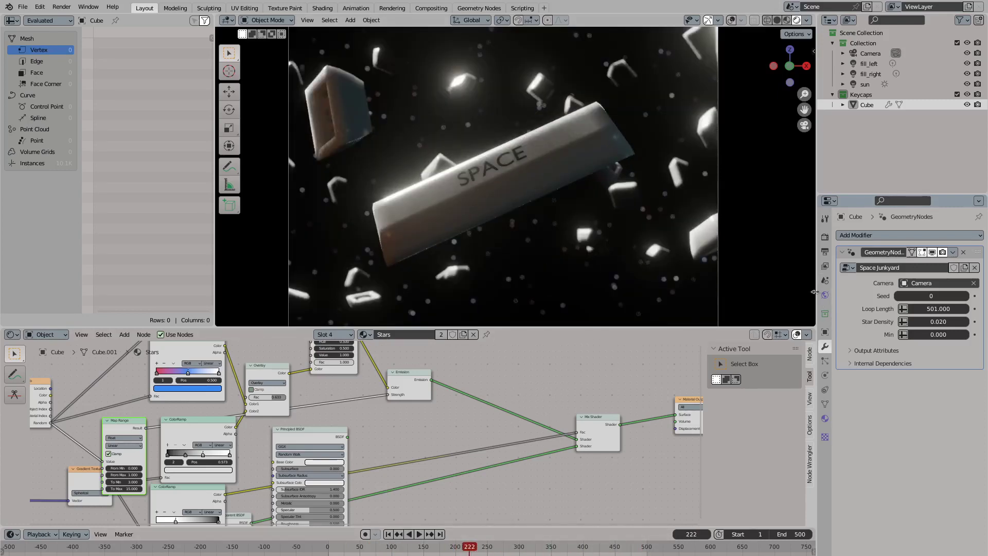
Disable Bloom in the Eevee render settings
left_click(825, 251)
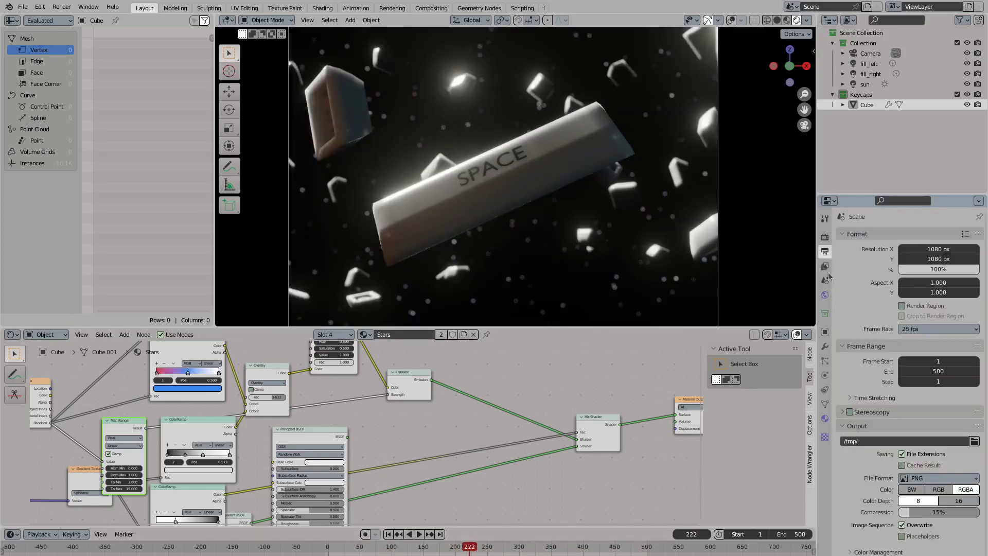
left_click(823, 345)
left_click(825, 237)
left_click(850, 385)
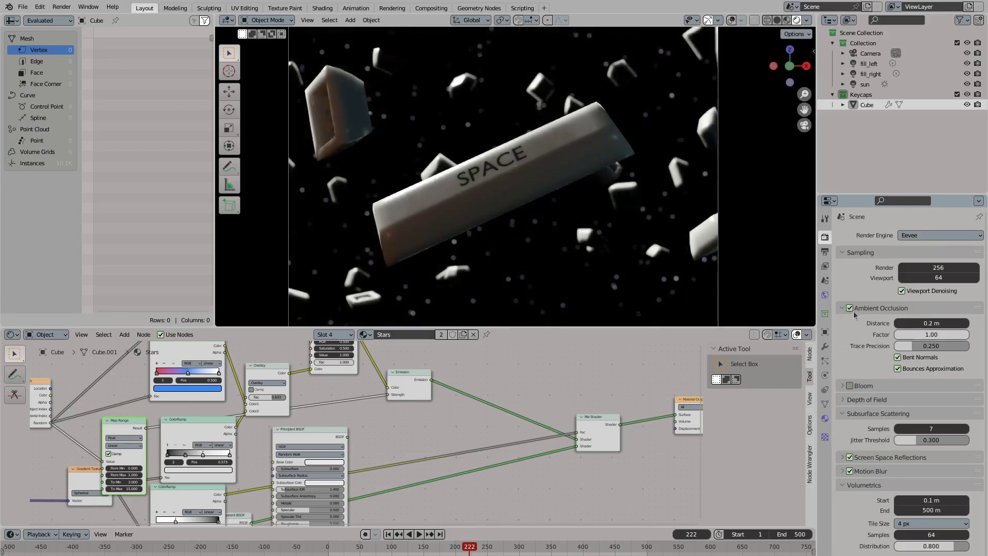
Render the current frame and switch the node area to the Compositor
key("F12")
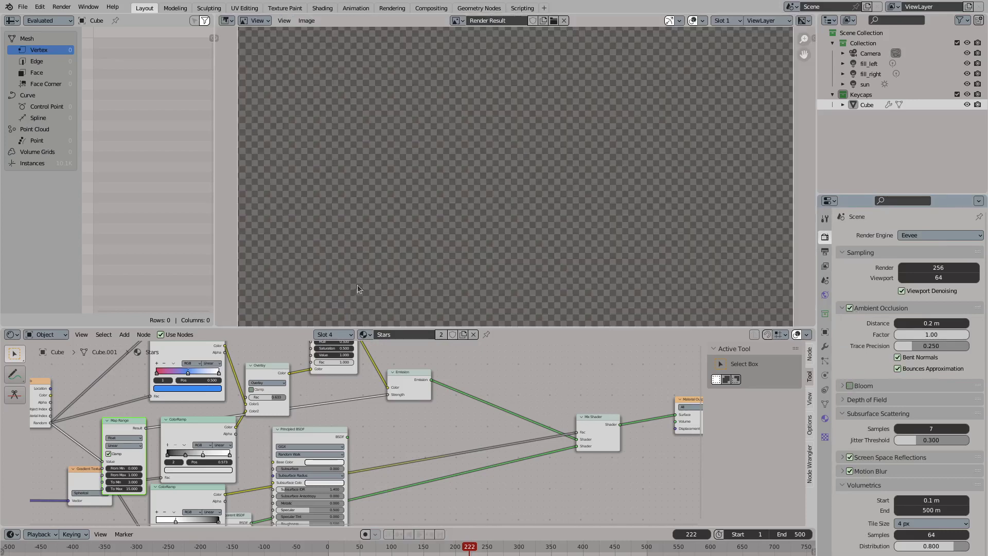
left_click(12, 335)
left_click(36, 398)
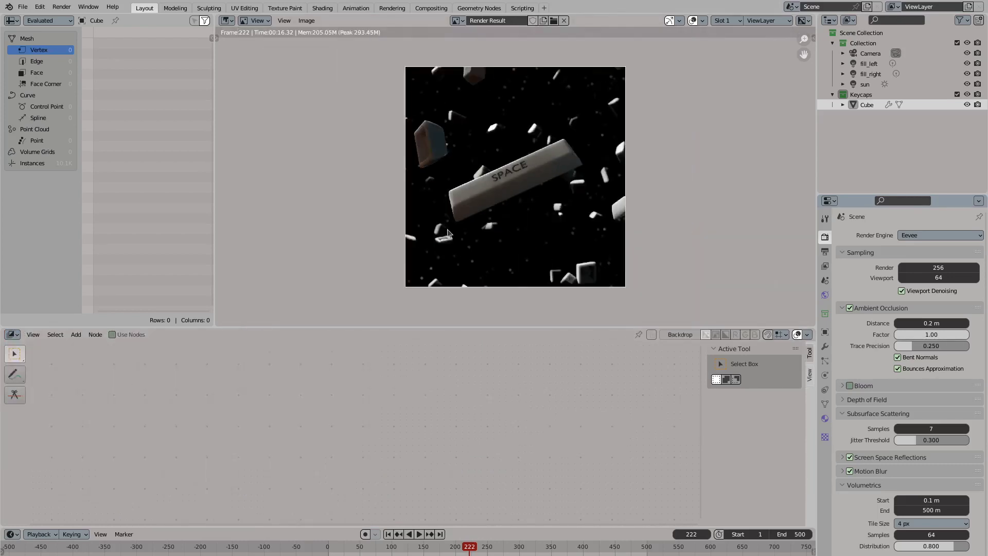
Inspect the render result, enable Use Nodes for compositing, and space the Render Layers and Composite nodes farther apart
scroll(442, 229, "up", 5)
scroll(464, 221, "down", 4)
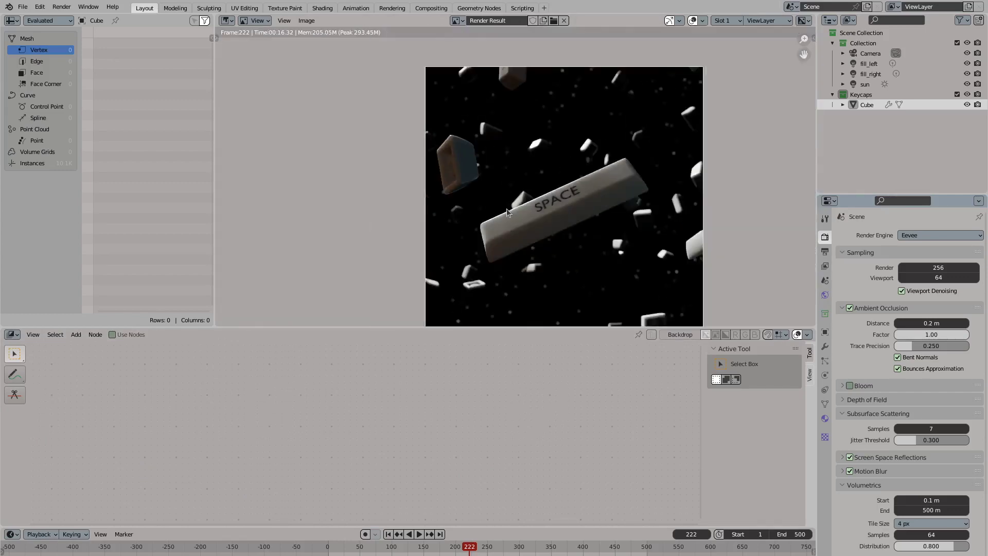
scroll(507, 208, "up", 5)
scroll(465, 196, "down", 3)
scroll(464, 190, "down", 1)
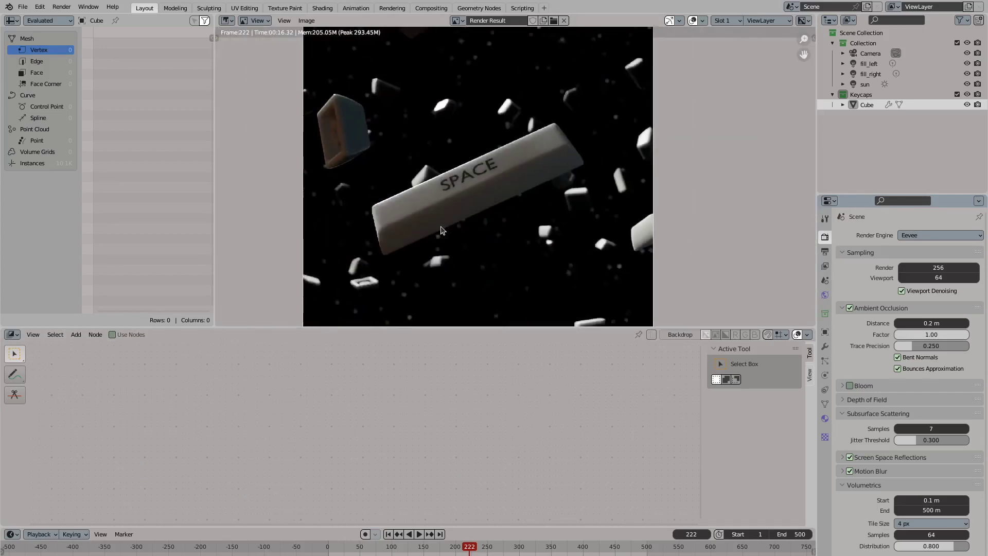
scroll(433, 257, "down", 1)
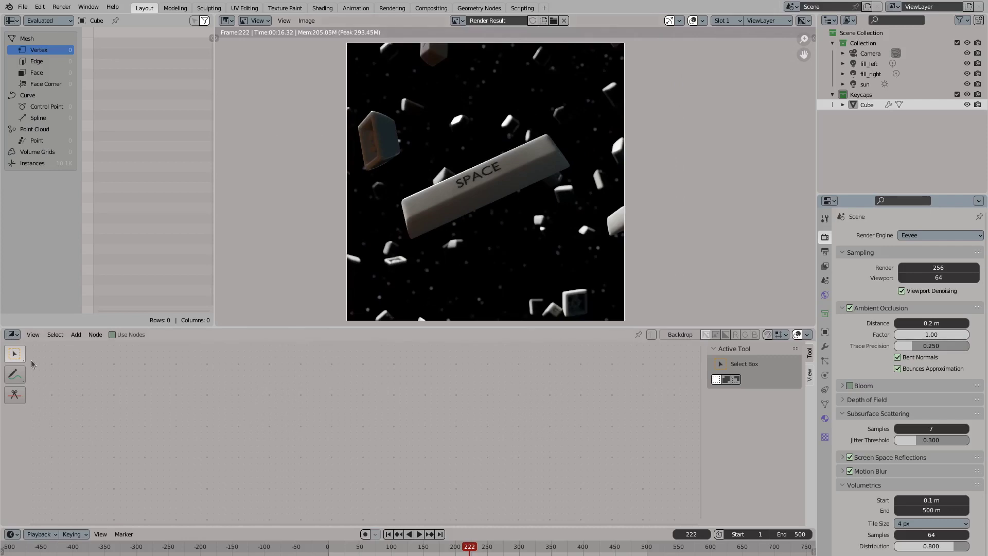
left_click(13, 335)
left_click(112, 335)
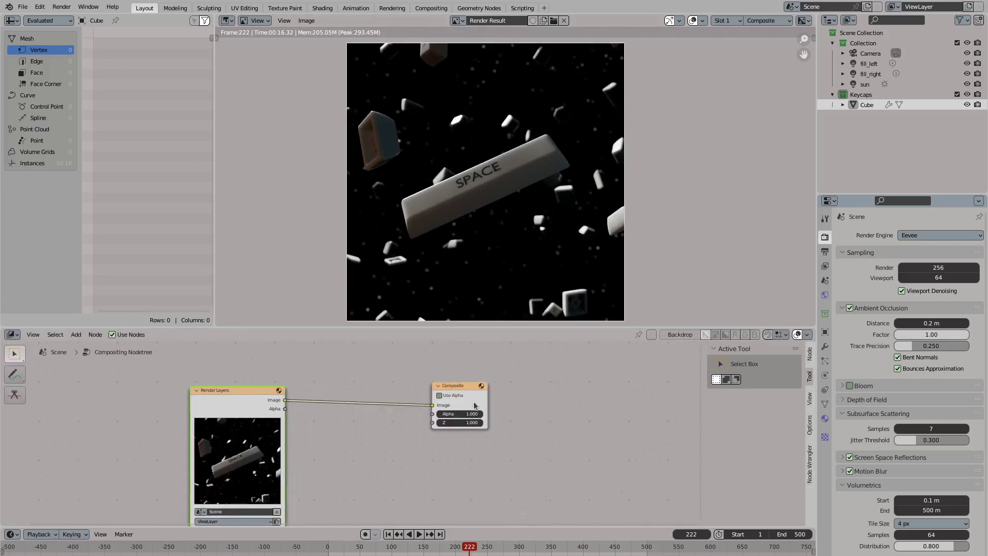
left_click_drag(474, 405, 621, 400)
left_click_drag(231, 391, 198, 390)
Add an Ellipse Mask node, feed it into the Composite output, and set its Width and Height to 1
key("shift+a")
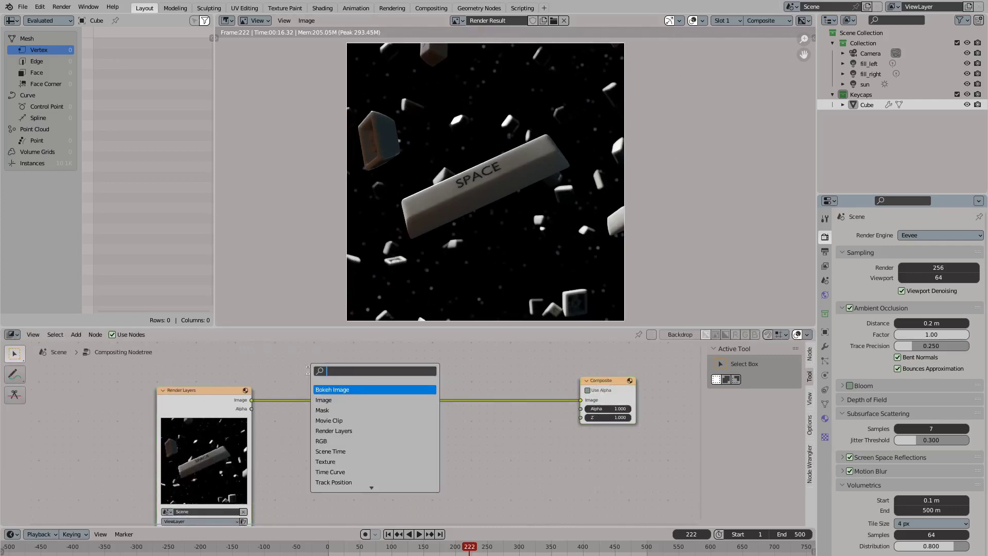
key("Return")
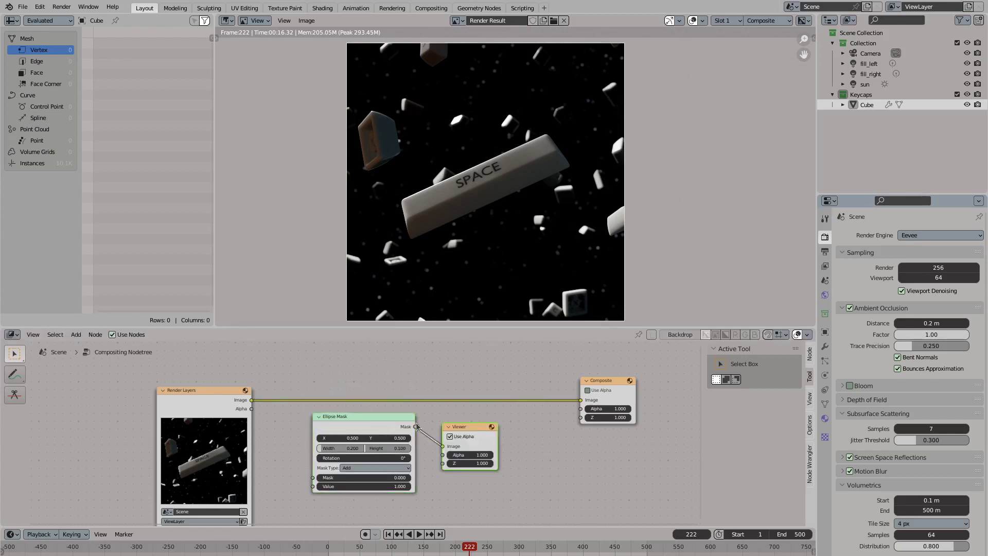
left_click(377, 457)
left_click_drag(333, 438, 288, 437)
double_click(333, 438)
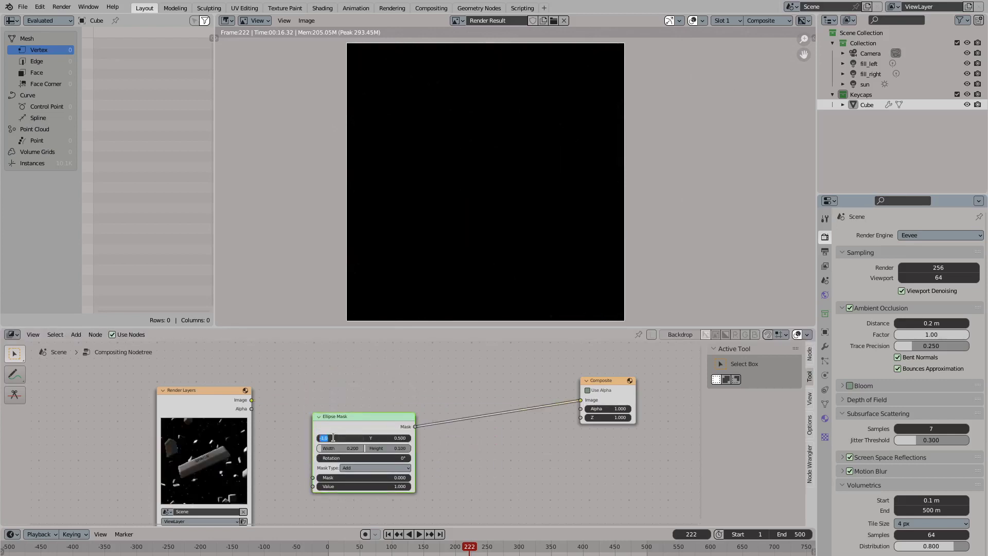
left_click_drag(345, 448, 380, 457)
type("1")
key("Tab")
type("1")
key("Return")
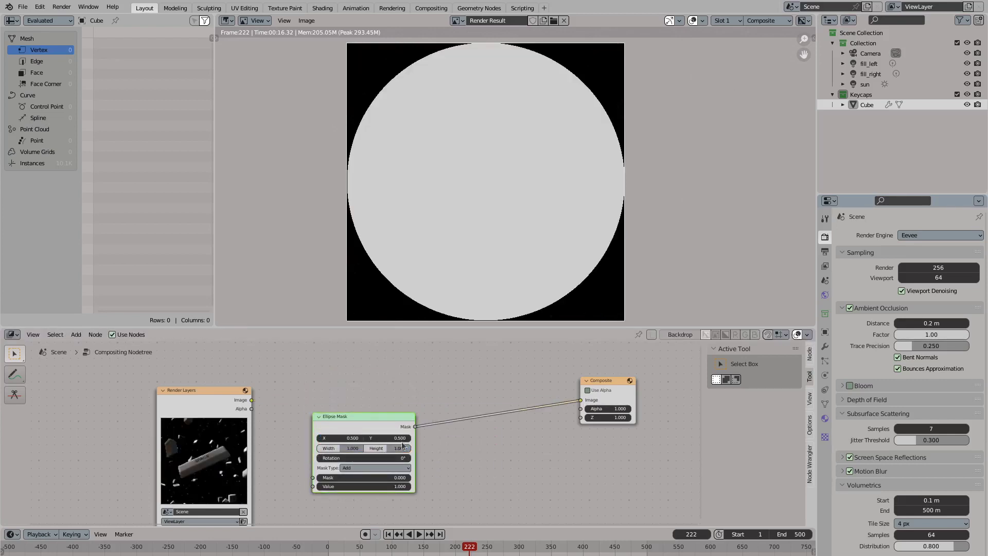
Insert a Blur node between the Ellipse Mask and Composite and set its X and Y size to 500
left_click_drag(415, 426, 489, 462)
type("blur")
key("Return")
left_click(505, 405)
left_click(483, 470)
type("500")
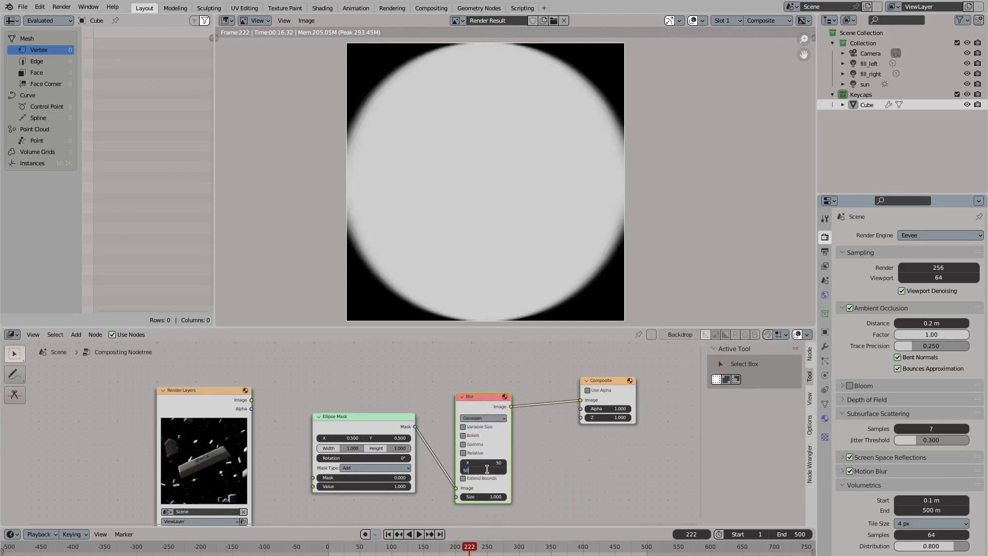
key("Return")
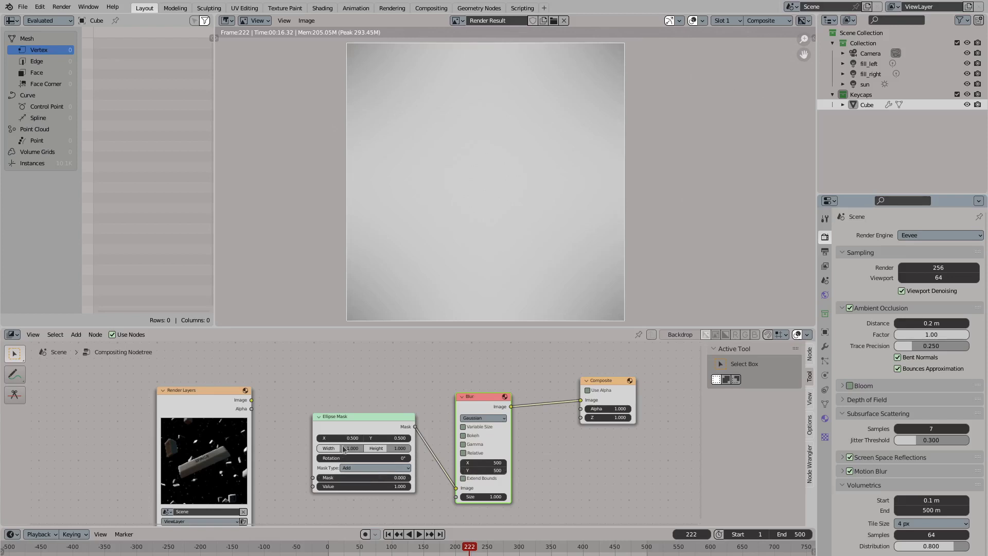
Set the Ellipse Mask's Width and Height to 0.7 and rearrange the mask, Blur and Composite nodes
type(".7")
key("Return")
left_click_drag(350, 431, 322, 445)
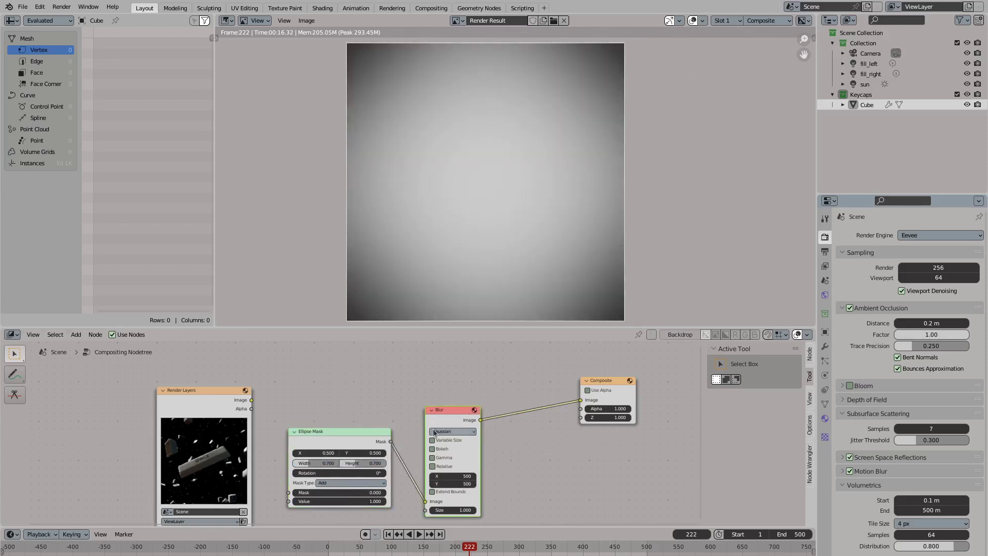
middle_click_drag(572, 366, 489, 396)
middle_click_drag(381, 476, 399, 434)
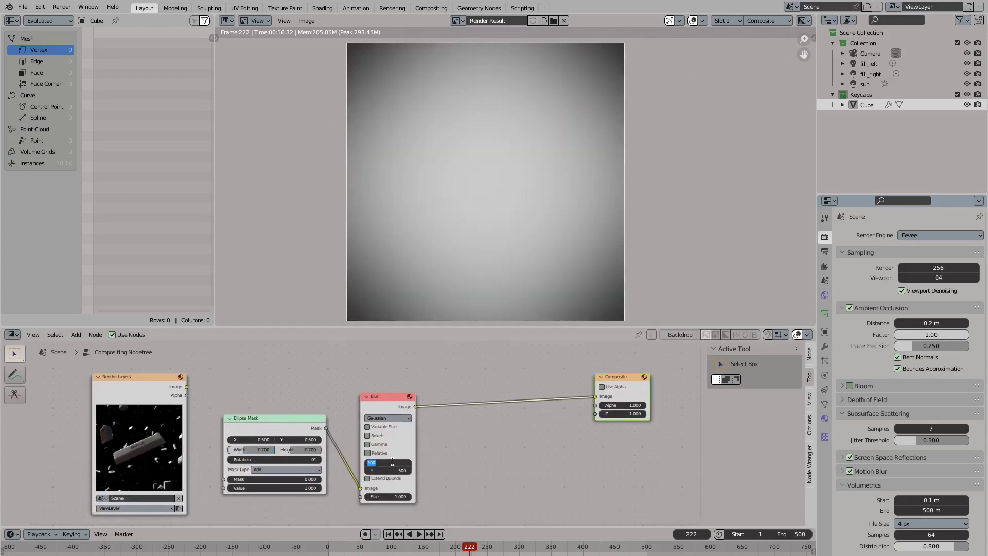
Set the Blur node's X and Y to 250 and the Ellipse Mask's Width and Height to 0.85
type("250")
key("Tab")
type("250")
key("Return")
double_click(257, 450)
type(".85")
key("Tab")
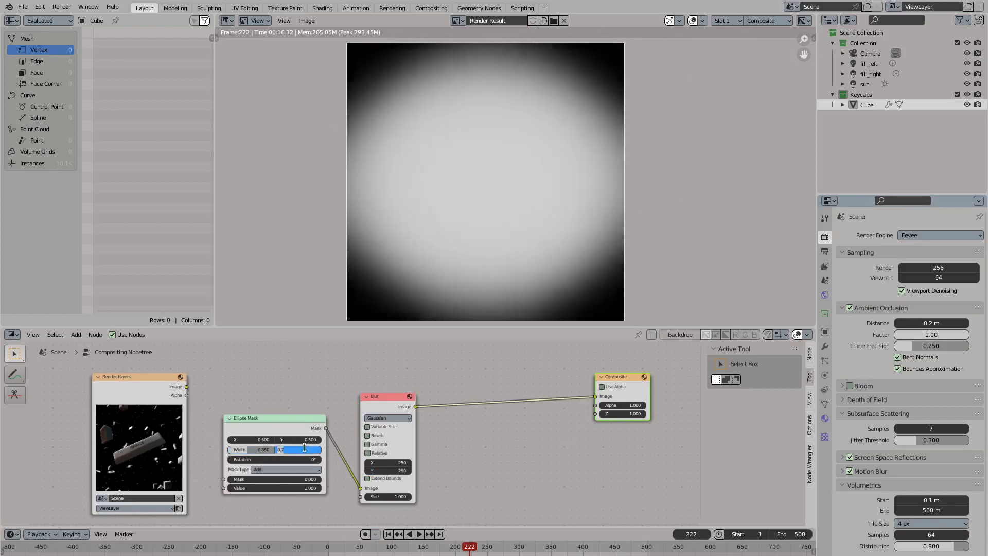
type("0.9")
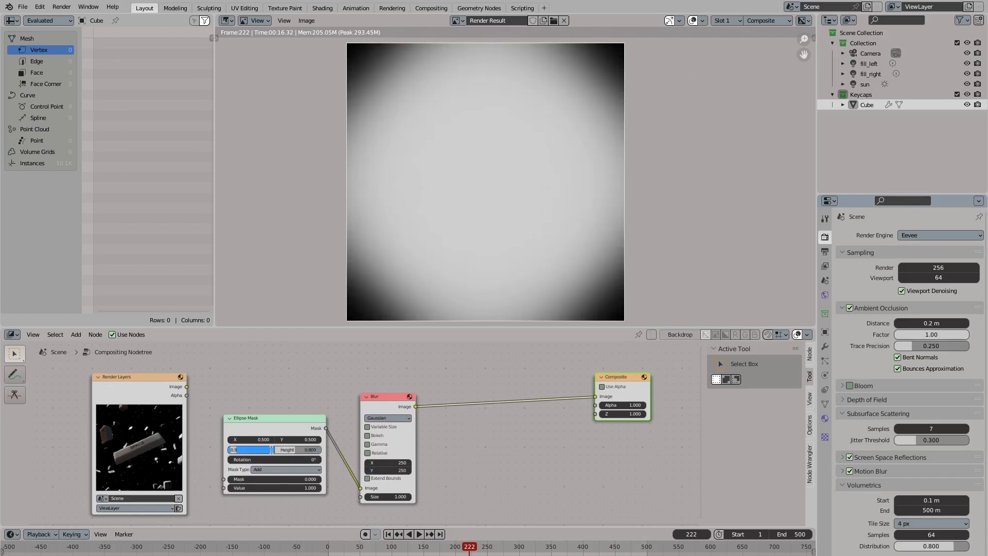
key("Return")
Add a Separate Color node above the mask and connect the Render Layers image to it
scroll(291, 419, "up", 2, "shift")
key("shift+a")
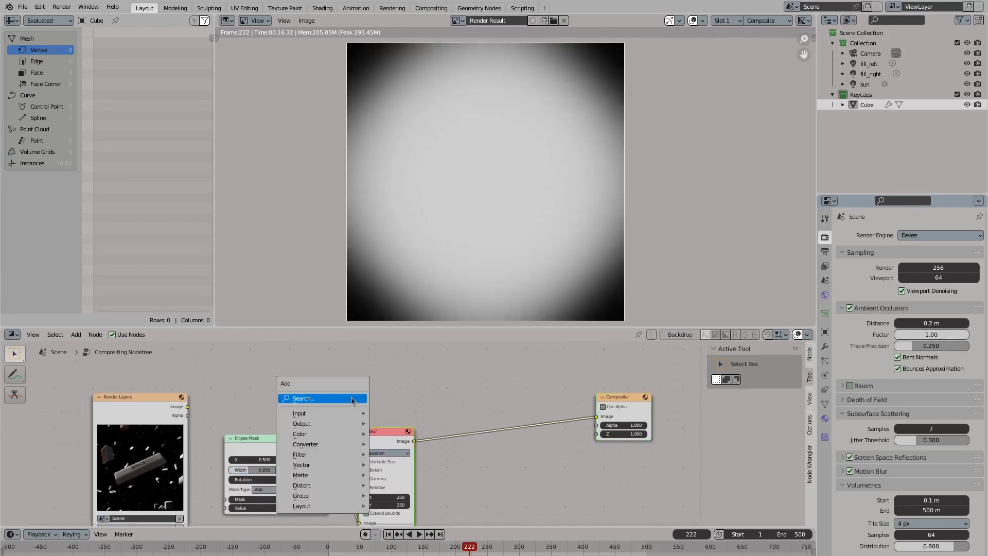
left_click(352, 398)
left_click(377, 427)
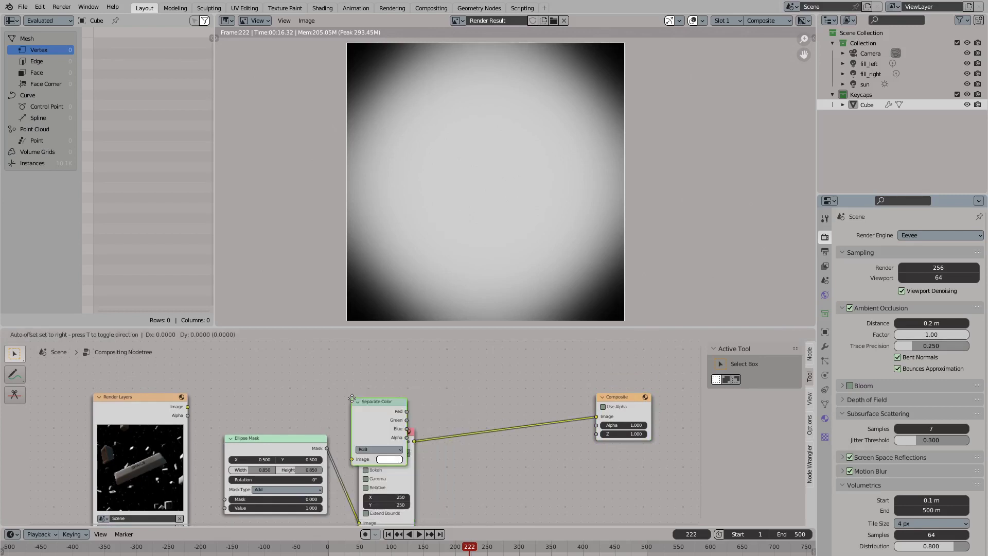
left_click(279, 386)
left_click_drag(187, 407, 249, 416)
Route the red channel through a Transform node and recombine it with green and blue in a Combine XYZ node feeding Composite
left_click_drag(304, 369, 453, 391)
left_click(381, 390)
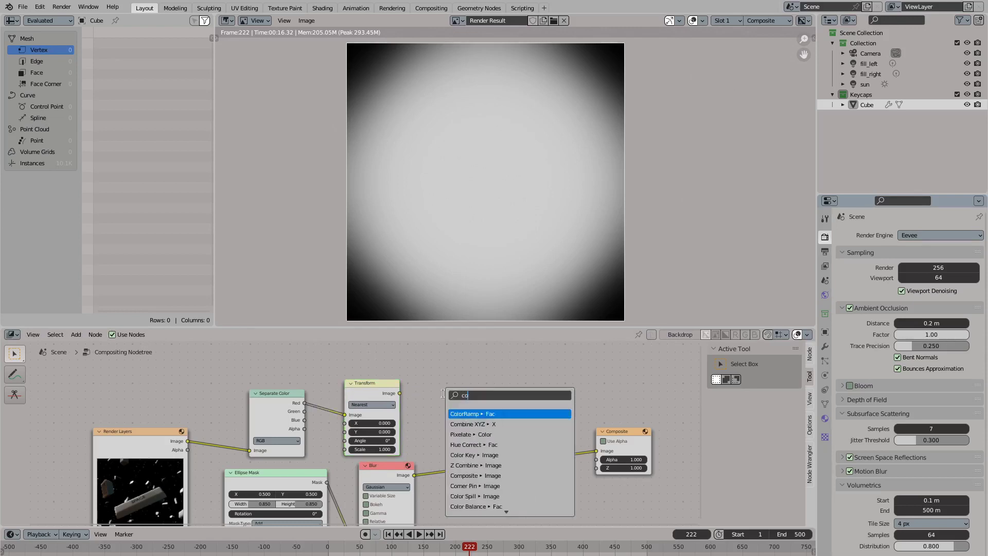
left_click(479, 413)
left_click_drag(305, 411, 435, 420)
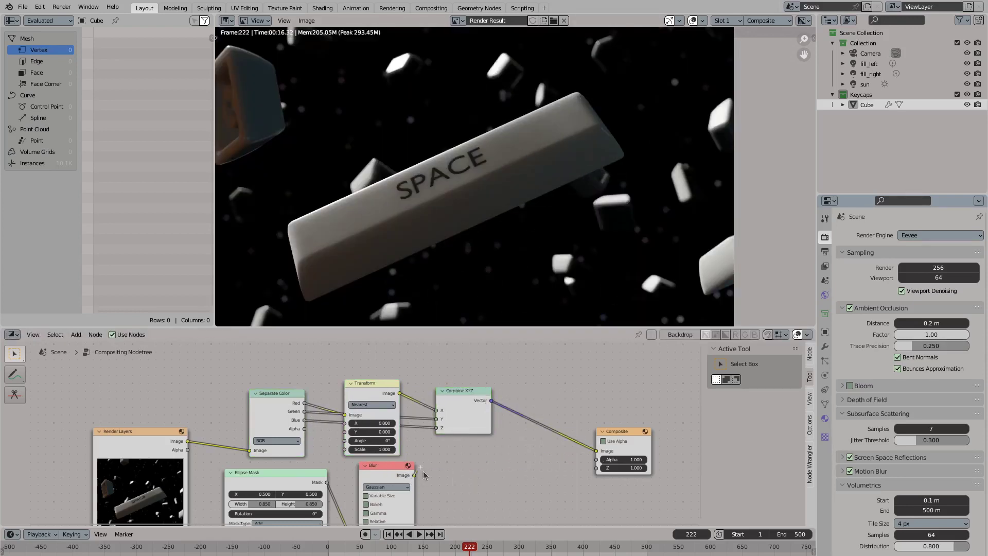
left_click_drag(424, 474, 575, 465)
key("Escape")
Reposition the Transform node and set its X offset to 10
key("g")
left_click(476, 393)
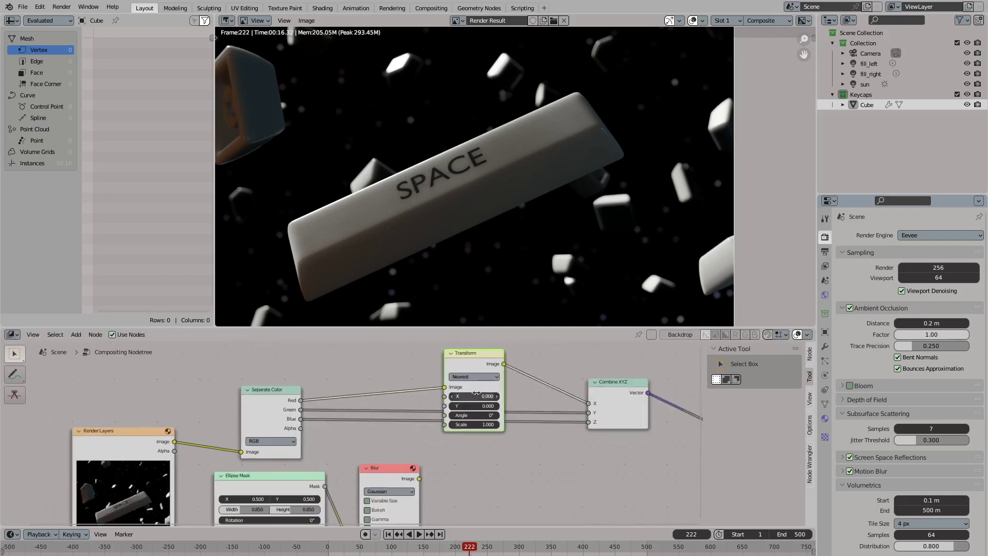
left_click_drag(476, 392, 512, 393)
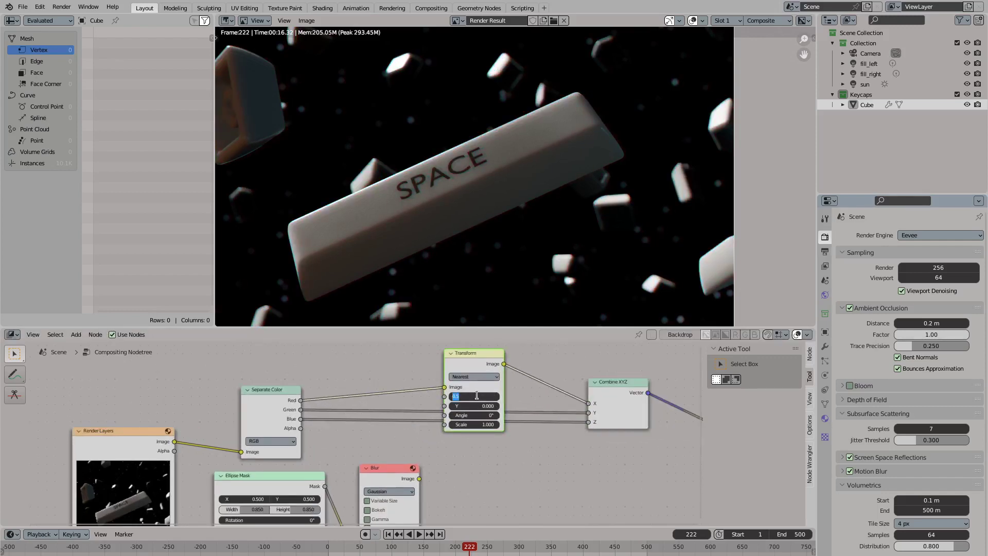
type("10")
key("Return")
Add a Mix node before Composite that blends the Combine XYZ result with the original render, using the blurred mask as factor
scroll(477, 395, "down", 2)
left_click_drag(324, 477, 528, 467)
type("mix")
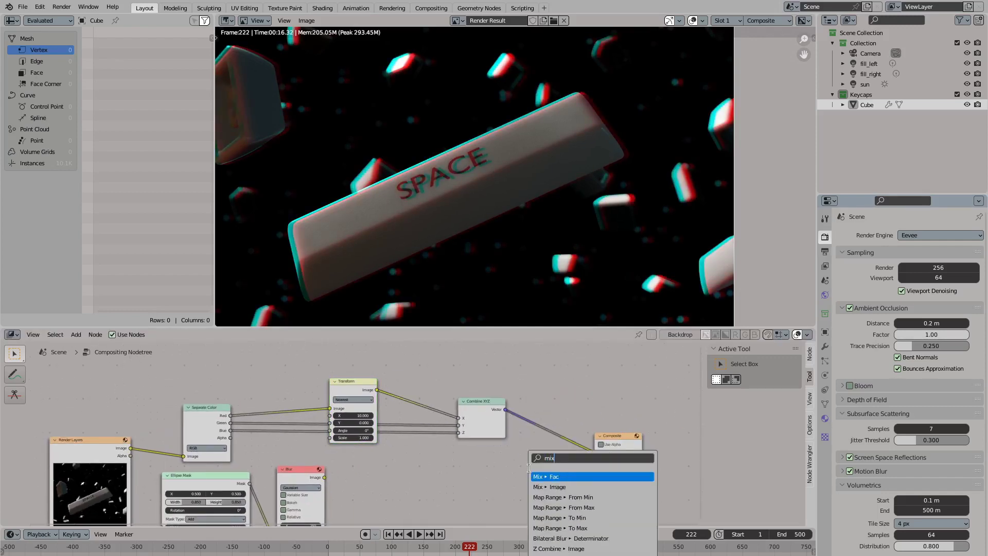
left_click(558, 487)
middle_click_drag(385, 471, 351, 425)
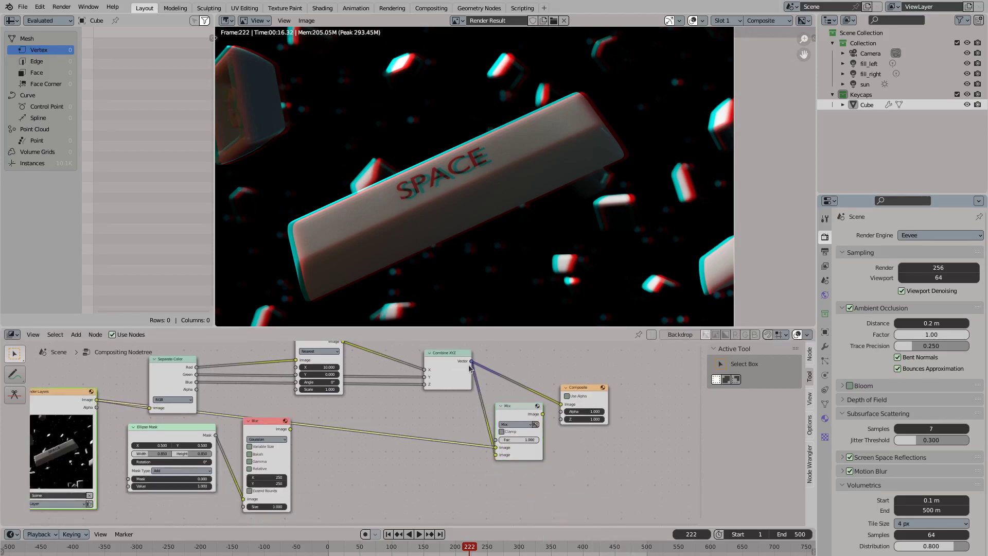
left_click_drag(573, 406, 588, 404)
left_click_drag(518, 408, 521, 397)
left_click_drag(291, 429, 497, 443)
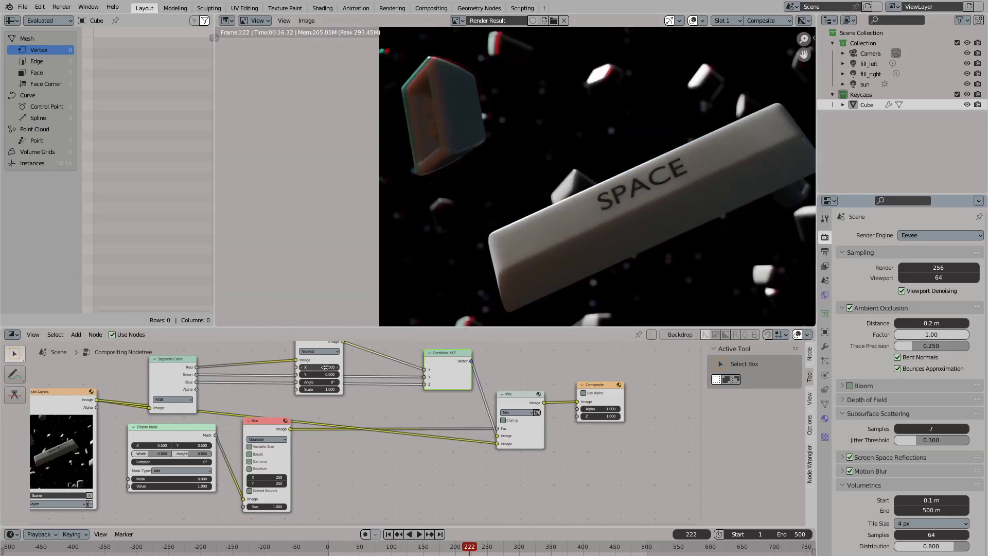
Reduce the Transform node's X offset and move the Render Layers, Ellipse Mask and Blur nodes to make room
left_click_drag(324, 366, 360, 367)
scroll(156, 407, "down", 2)
left_click_drag(155, 407, 110, 435)
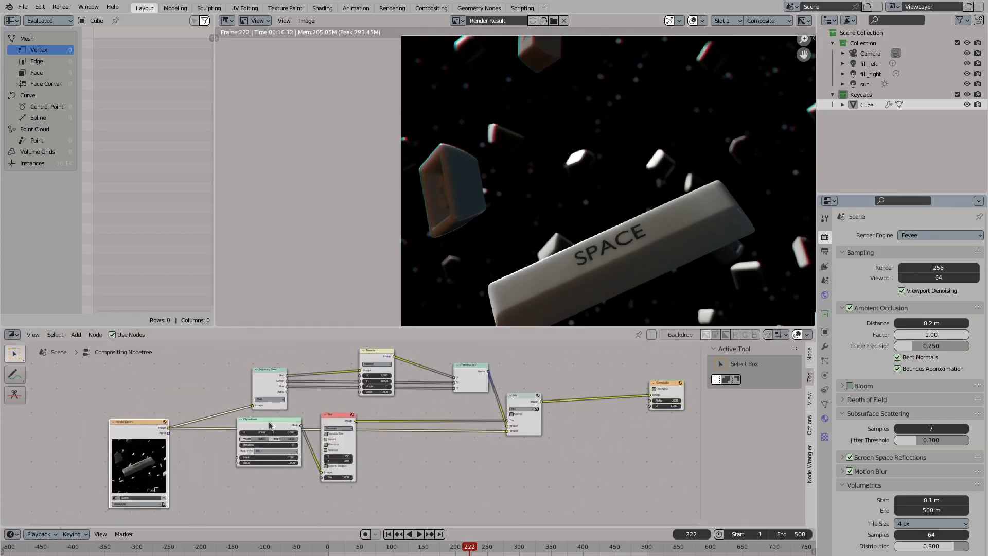
left_click_drag(267, 419, 230, 465)
left_click_drag(334, 414, 320, 444)
Add a Glare node below the Mix node, feed it the Render Layers image, and connect its output to Composite
key("shift+a")
key("Return")
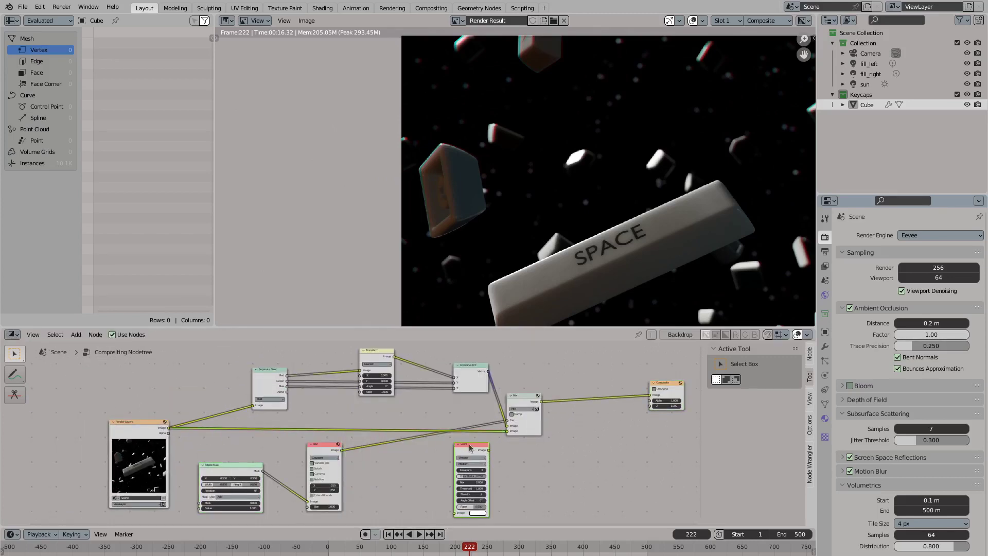
middle_click_drag(171, 434, 170, 410)
scroll(592, 411, "up", 2)
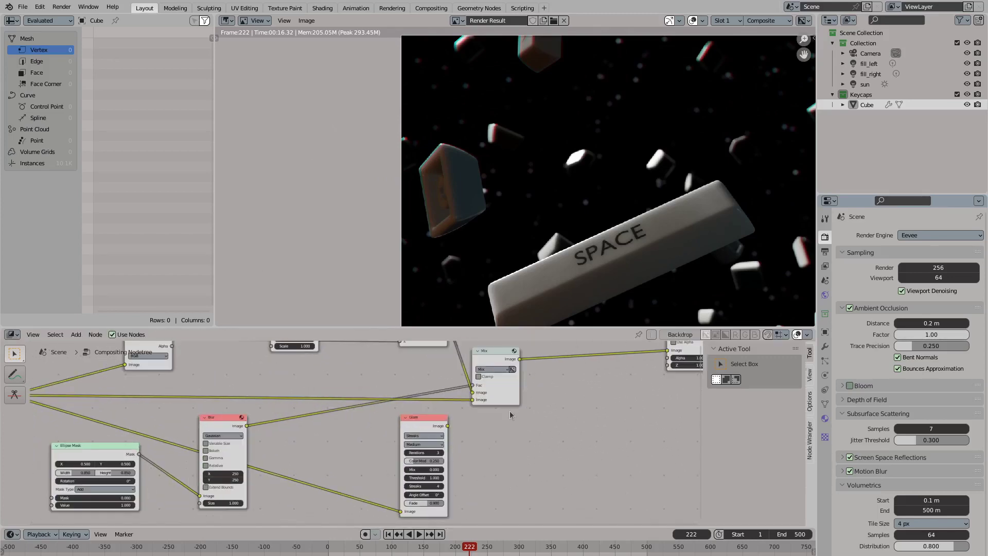
middle_click_drag(449, 430, 322, 467)
left_click_drag(322, 466, 550, 391)
Set the Glare node to Fog Glow with Mix 1, Threshold 1.8 and Size 9
scroll(298, 463, "up", 2)
left_click(299, 440)
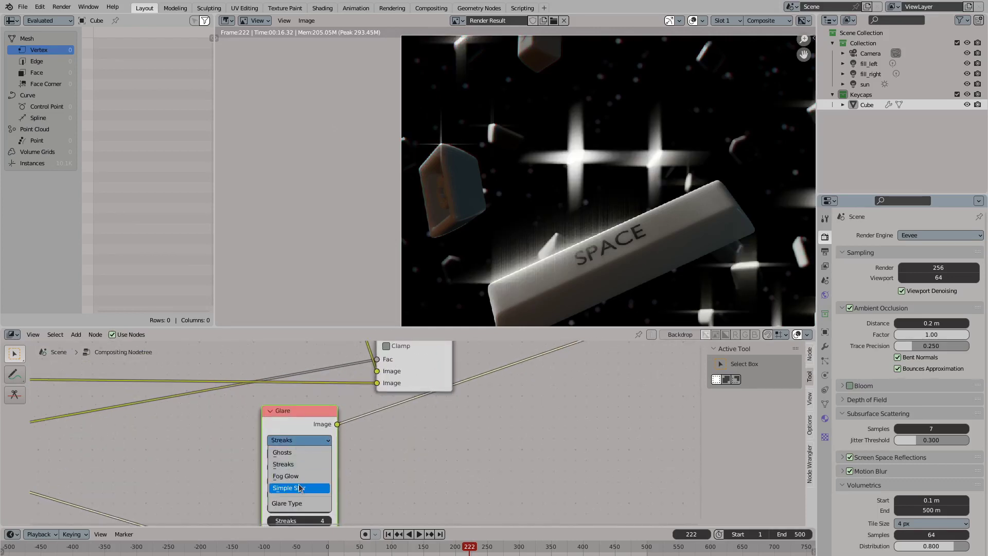
left_click(298, 487)
scroll(305, 446, "down", 1, "shift")
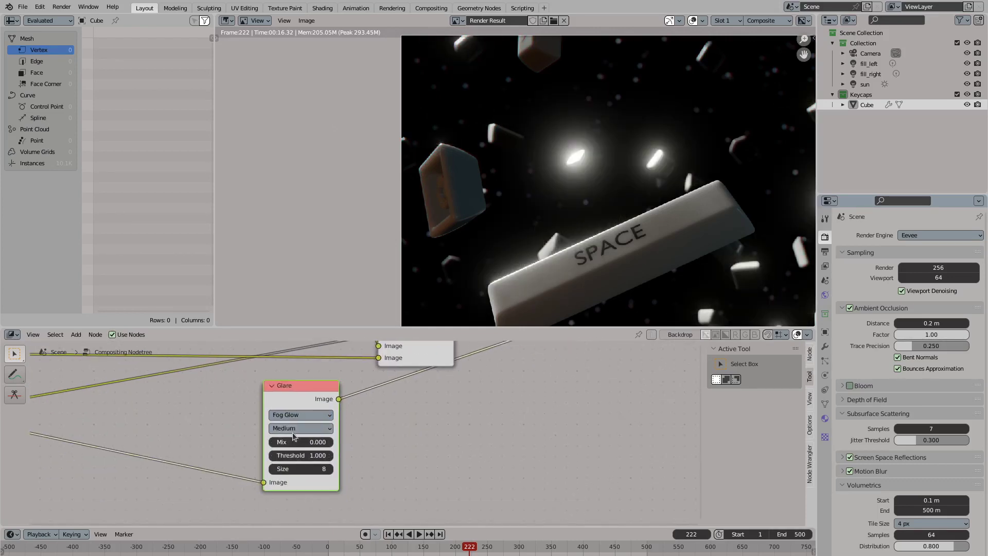
scroll(309, 453, "down", 1)
double_click(312, 451)
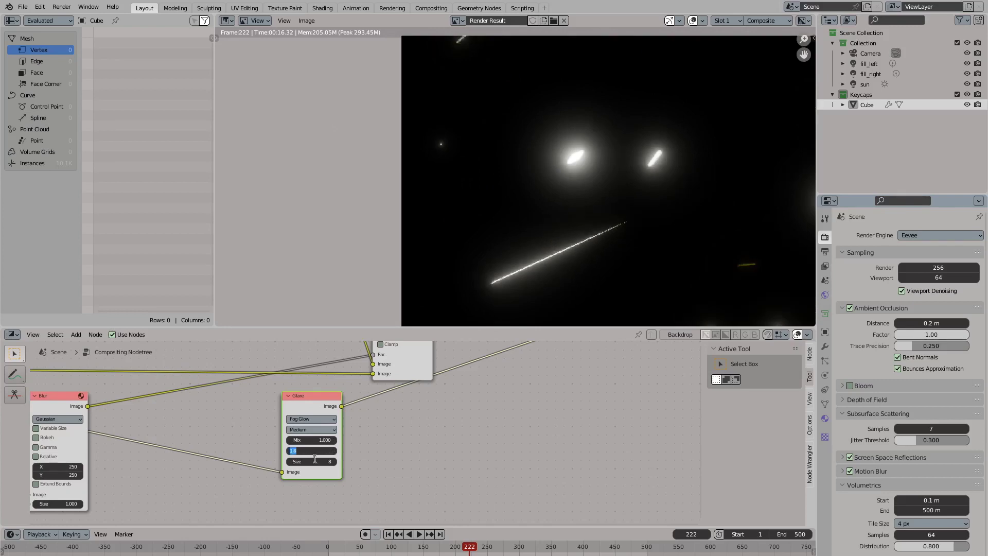
left_click_drag(317, 461, 311, 462)
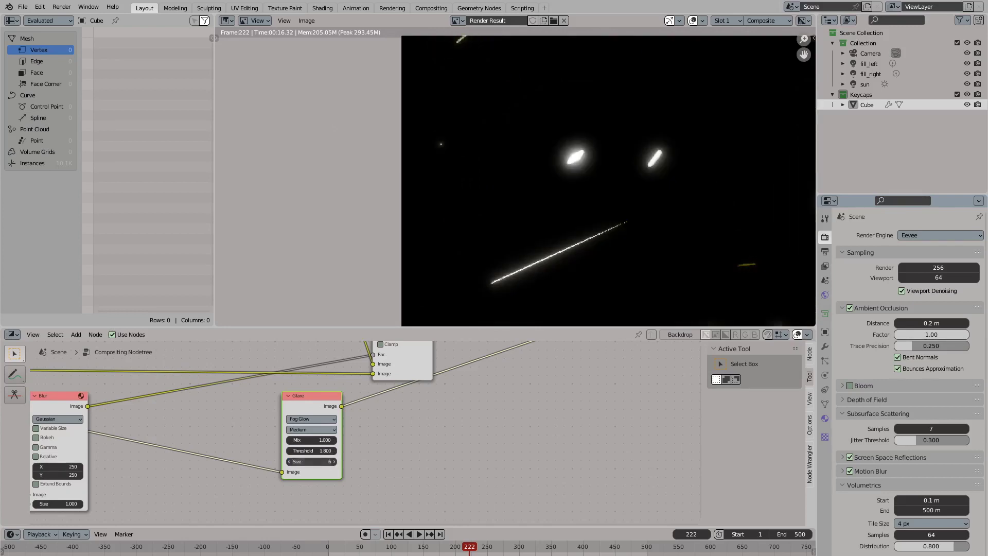
double_click(313, 461)
Compare the Glare node's quality options and set the quality to High
left_click(312, 429)
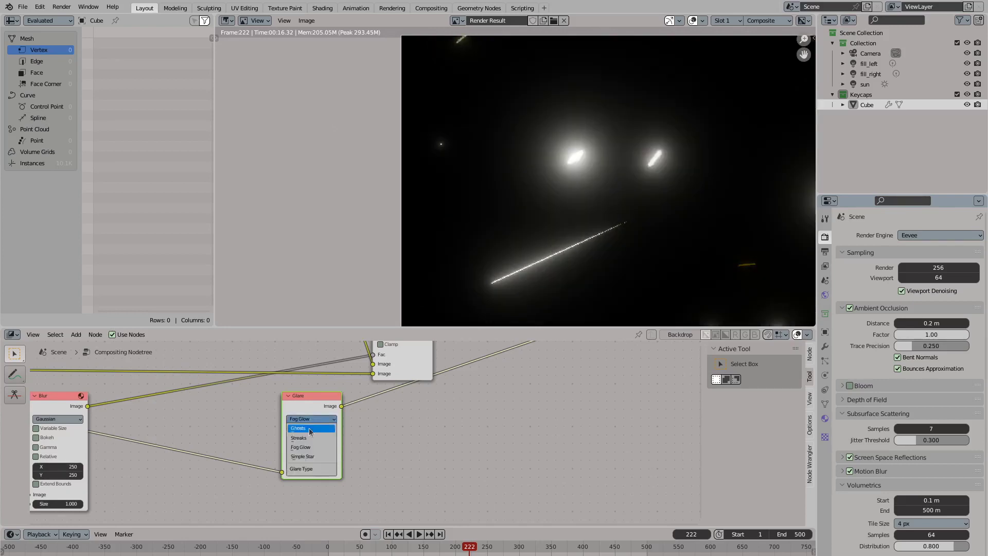
left_click(296, 438)
left_click(311, 429)
left_click(308, 448)
left_click(311, 429)
left_click(295, 439)
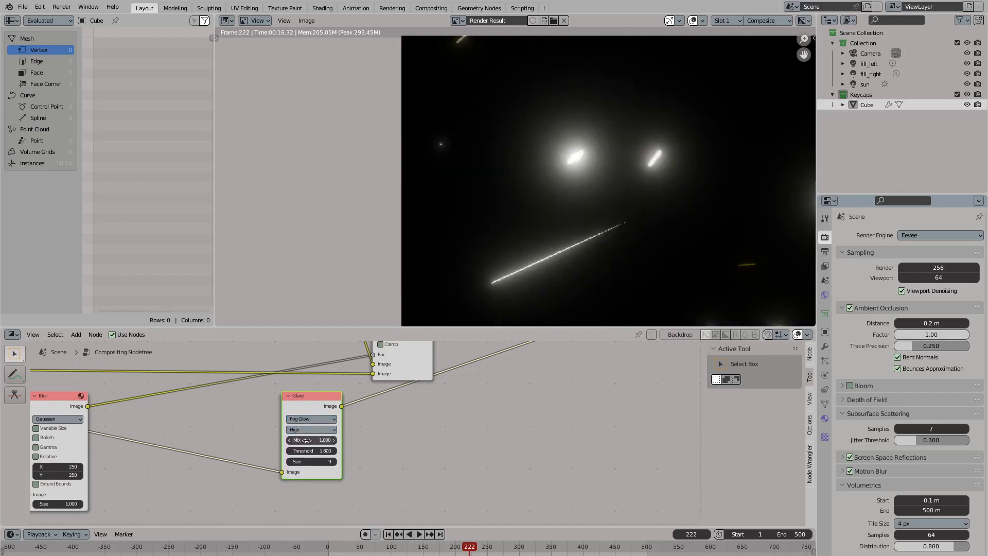
Add a second Mix node that combines the first Mix output with the Glare output and feeds Composite
left_click_drag(338, 410, 391, 430)
type("mix")
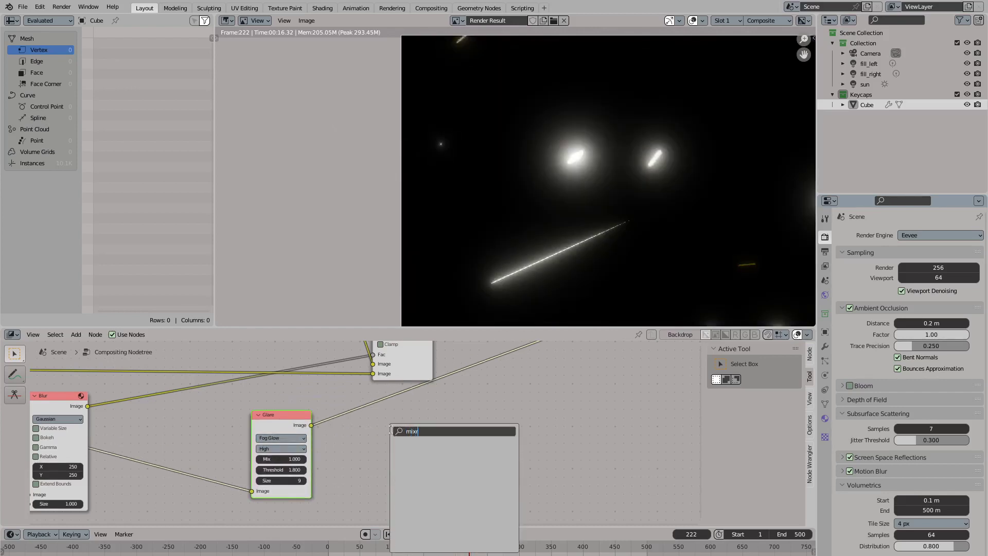
key("Return")
scroll(409, 487, "down", 1)
left_click(396, 467)
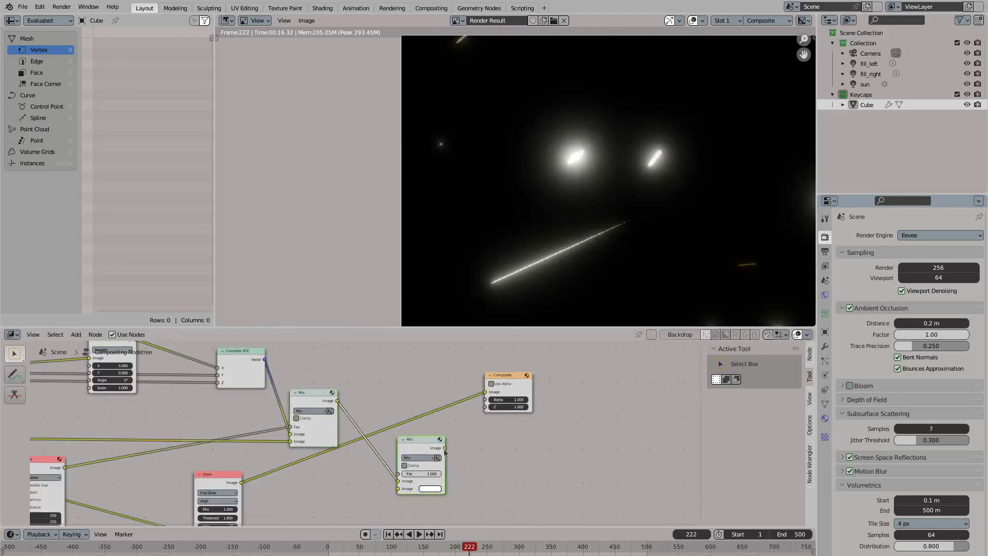
left_click_drag(499, 386, 542, 395)
left_click_drag(417, 440, 421, 412)
key("BackSpace")
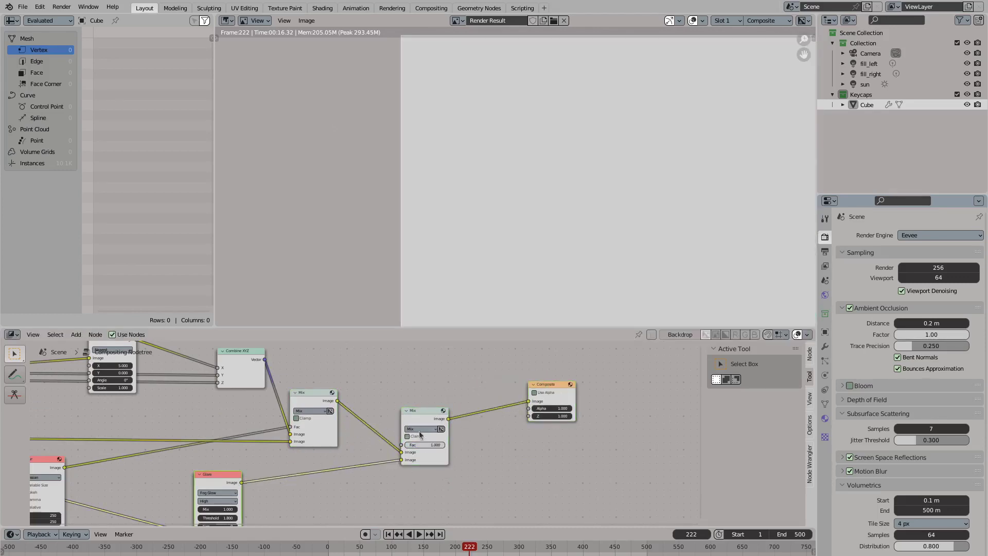
Set the second Mix node's blend mode to Add with a factor of 0.25 and move the Composite node farther along
left_click(420, 429)
left_click(423, 360)
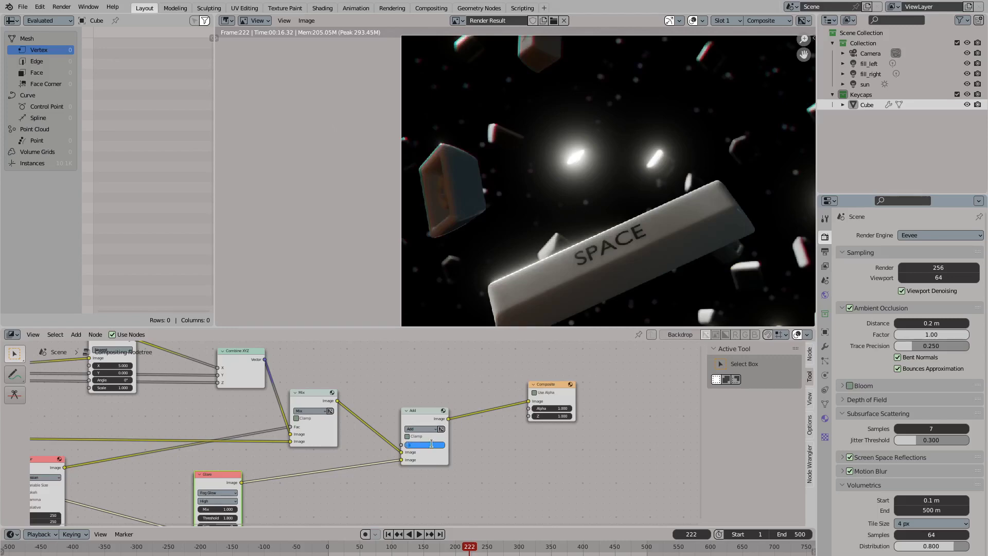
left_click_drag(431, 447, 430, 445)
scroll(483, 304, "down", 3)
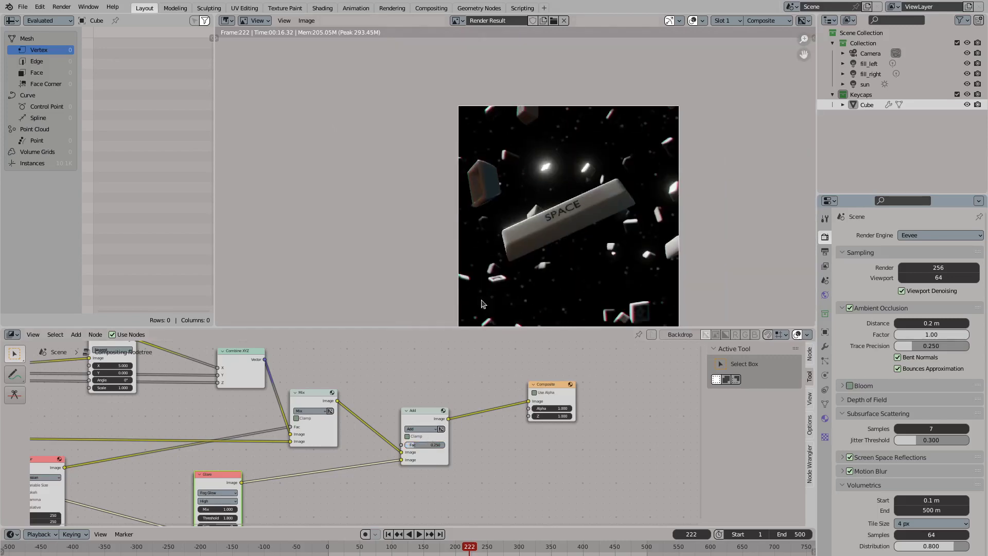
left_click(413, 412)
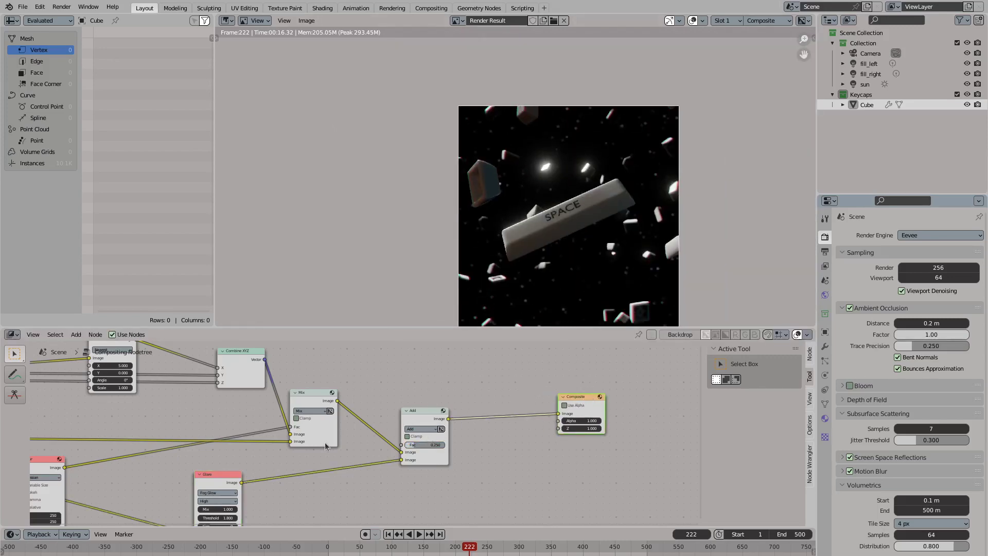
scroll(527, 283, "up", 4)
scroll(489, 272, "down", 2)
scroll(489, 272, "down", 1)
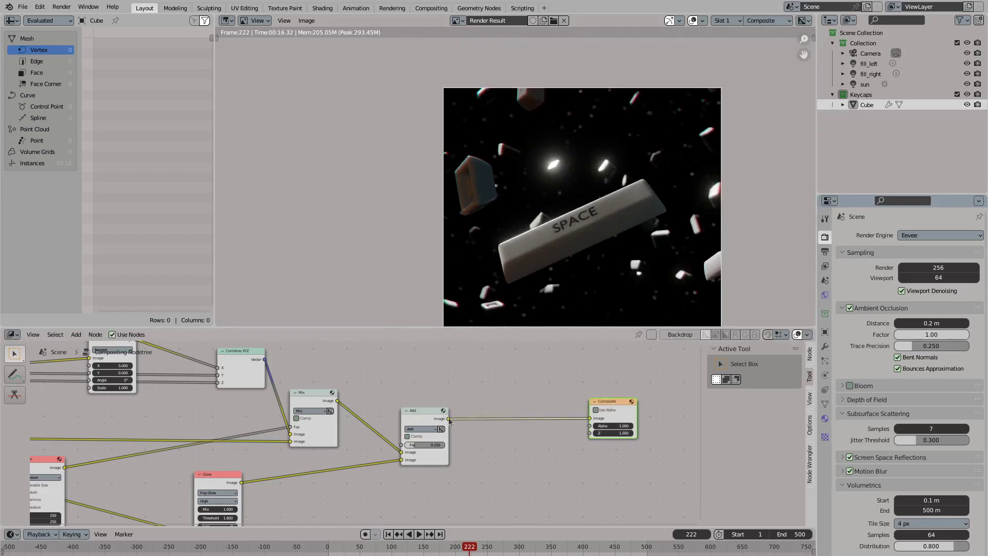
Insert a third Mix node between the Add node and Composite, feeding the Blur output into its second image input
key("shift+a")
type("mix")
key("Return")
left_click(517, 414)
left_click_drag(542, 410, 592, 420)
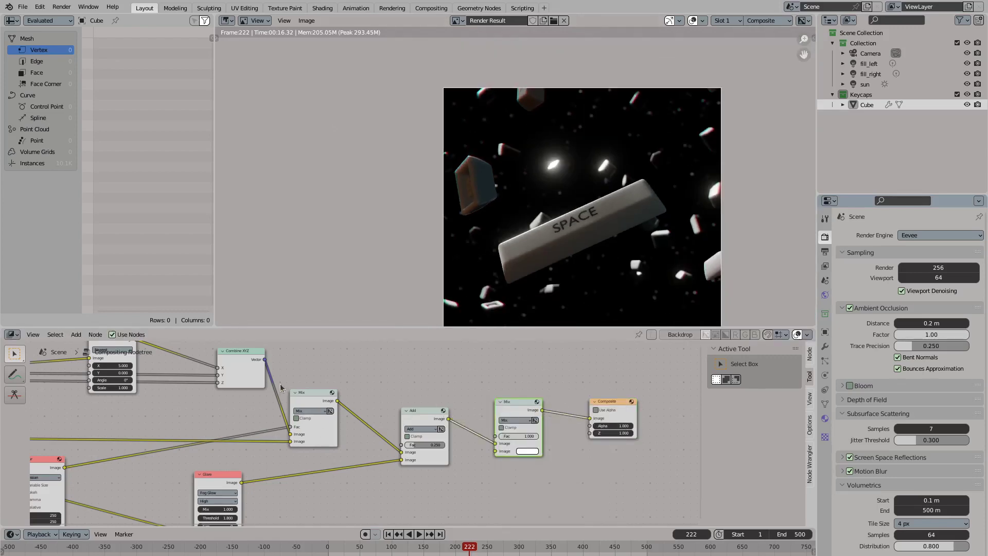
middle_click_drag(75, 463, 116, 453)
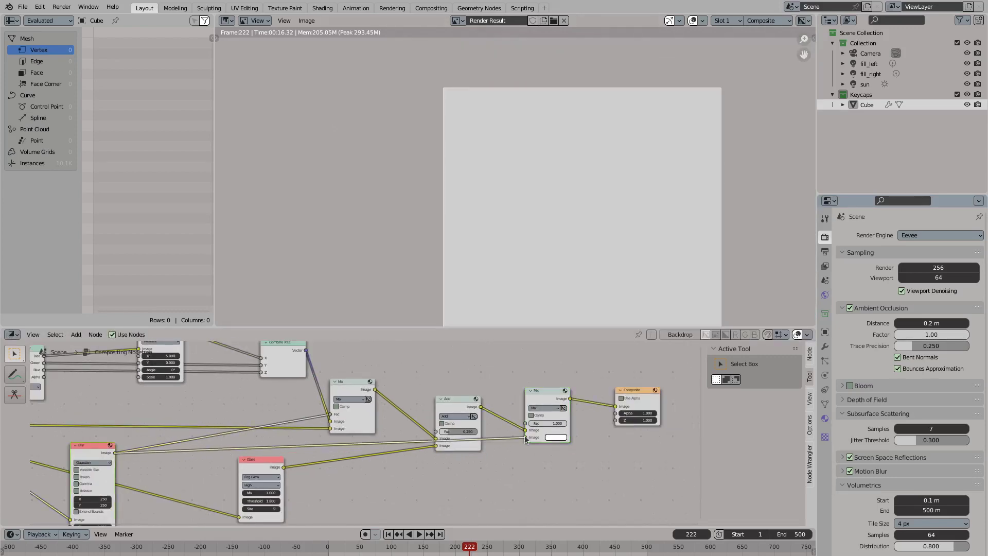
middle_click_drag(525, 438, 486, 451)
Set the new Mix node's blend mode to Multiply with a factor of 0.5
left_click(504, 419)
left_click(504, 388)
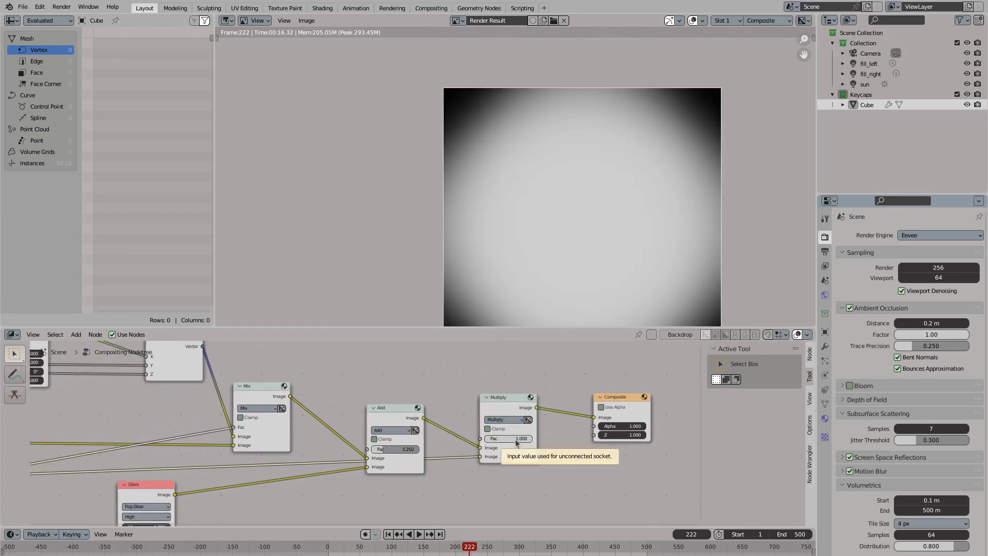
left_click(515, 439)
type("250")
key("Return")
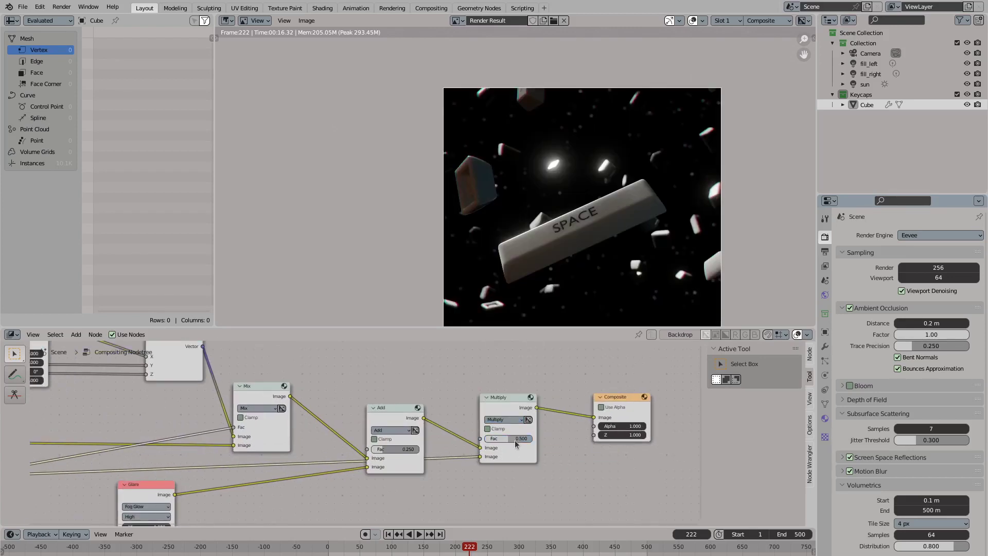
scroll(533, 246, "up", 3)
scroll(530, 251, "down", 2)
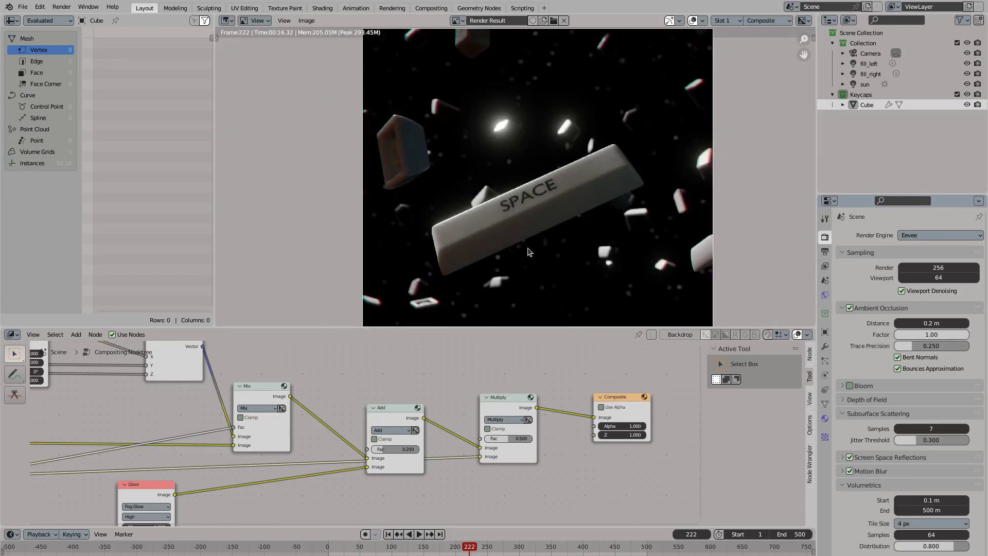
Switch the render view back to a 3D viewport, add a Sun light and move it away from the central keycap
left_click(228, 21)
left_click(260, 60)
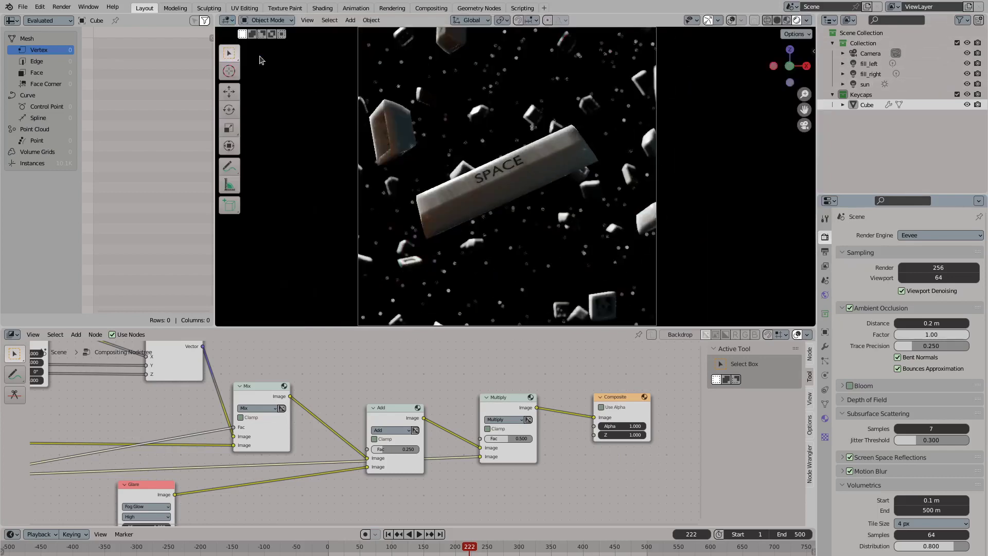
key("shift+a")
mouse_move(643, 282)
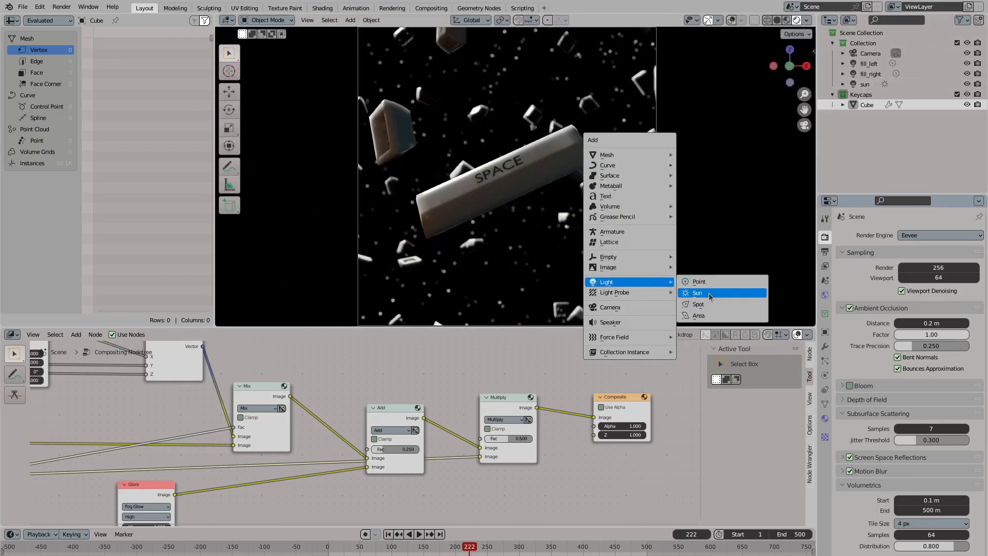
left_click(710, 297)
middle_click_drag(710, 297, 657, 83)
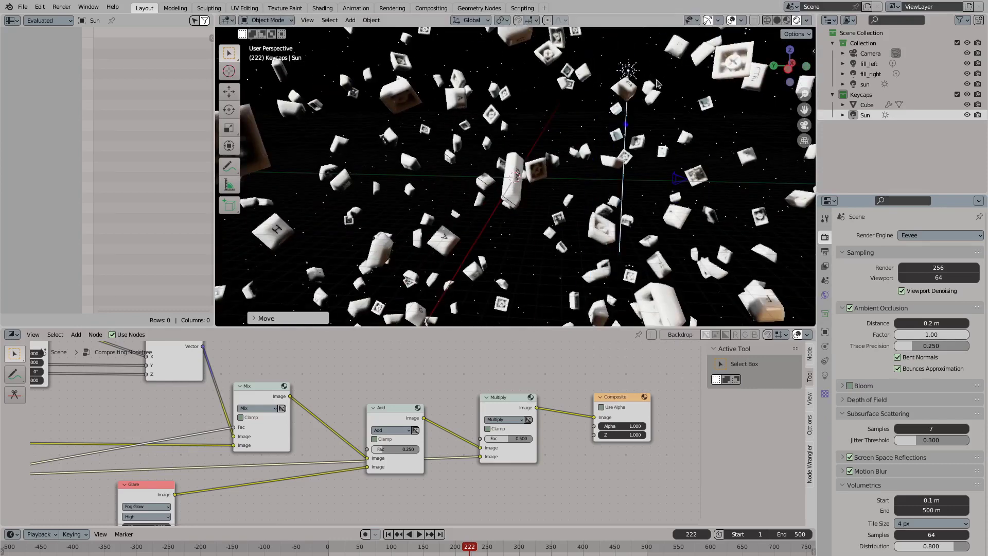
key("KP_0")
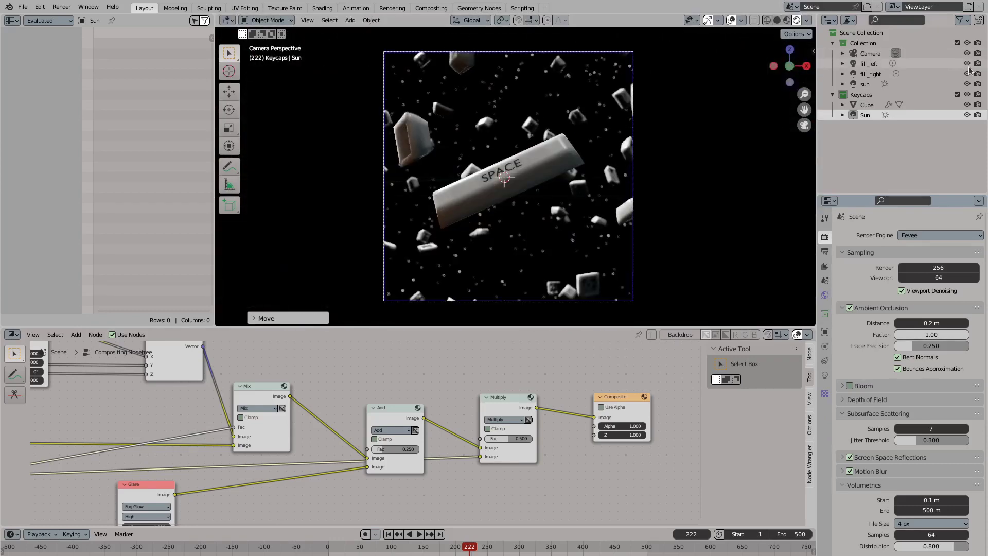
Hide fill_left, fill_right and the original sun in the viewport, and move the new Sun light into Collection
left_click_drag(967, 63, 967, 84)
left_click_drag(865, 114, 863, 43)
Set the new Sun light's strength to 0.25 and turn off its shadow
left_click(825, 375)
left_click(937, 304)
type("0")
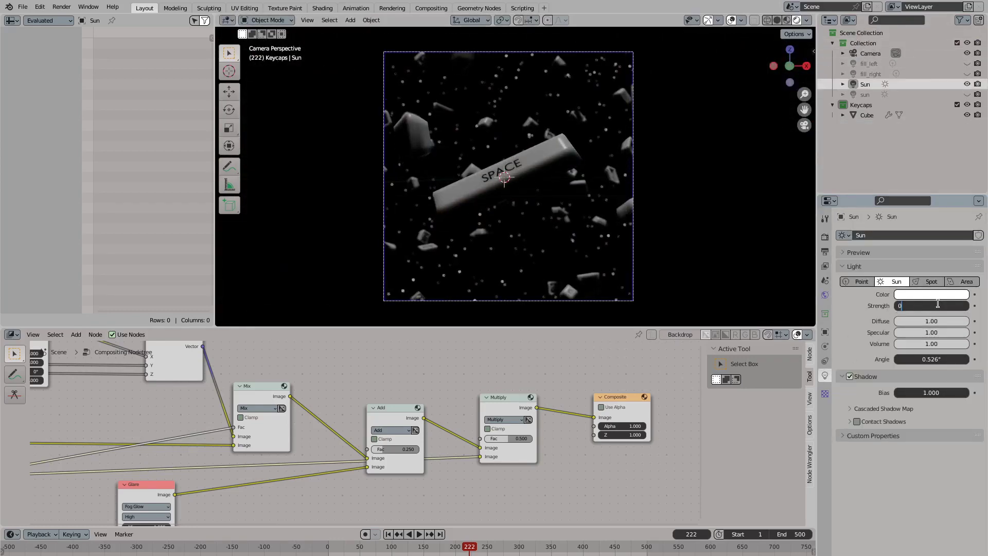
type(".25")
key("Return")
left_click(849, 376)
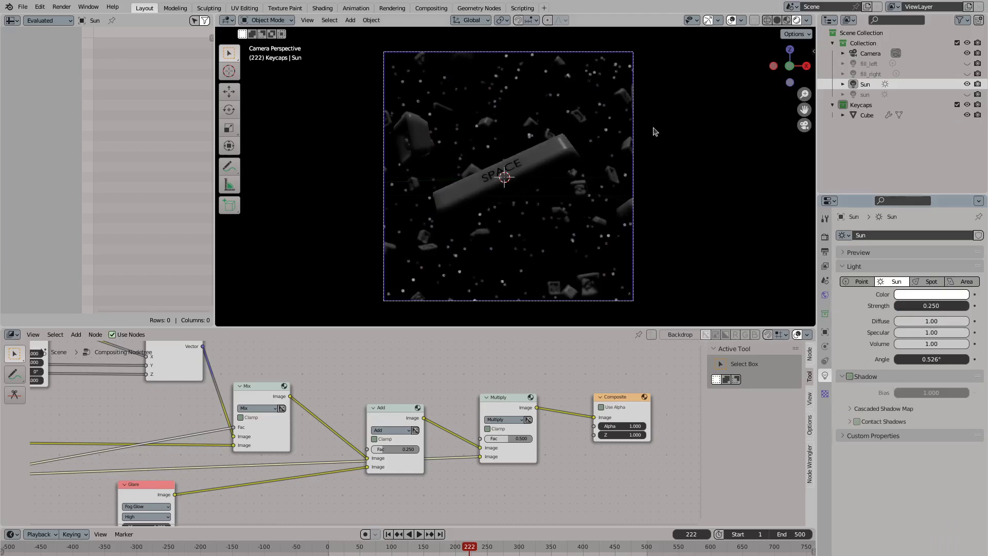
Open the Base group inside the Cube's Key geometry node group and mute its Switch node
scroll(607, 160, "up", 2)
left_click(607, 159)
scroll(352, 433, "down", 5)
left_click(12, 334)
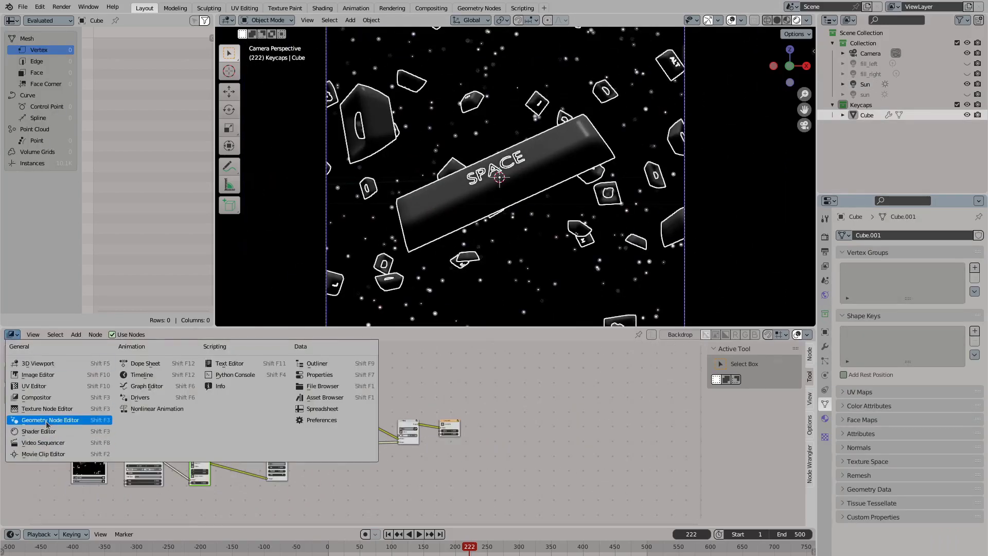
left_click(46, 420)
key("Tab")
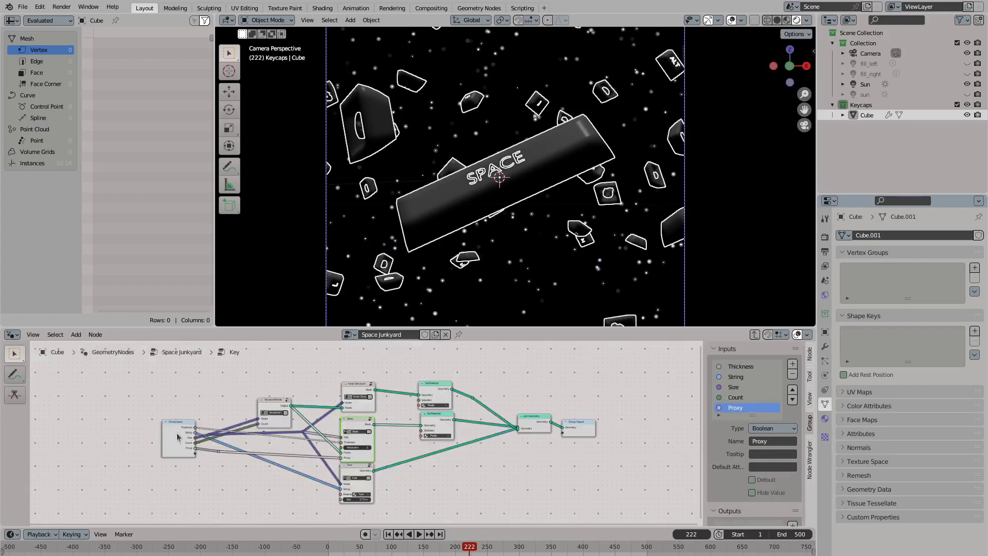
key("Home")
key("Tab")
left_click(442, 449)
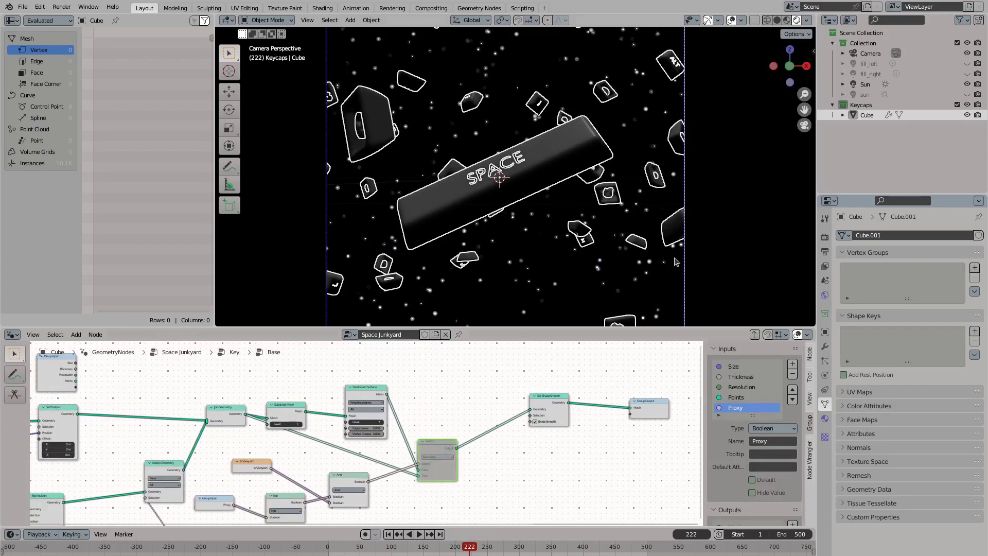
Rename the new Sun light Highlight and give it a pale violet-blue color, with the viewport overlays hidden
left_click(732, 20)
left_click(867, 86)
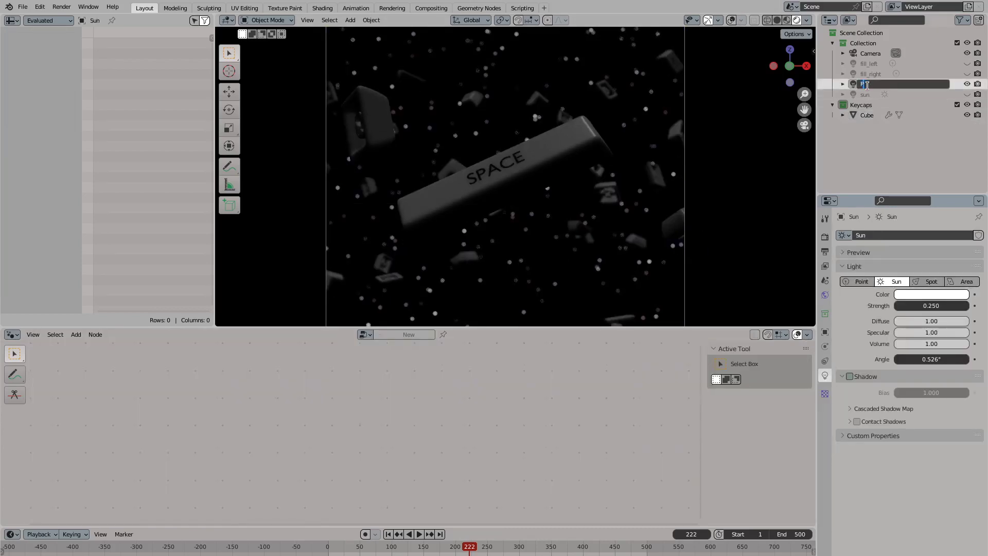
left_click(931, 294)
left_click(914, 198)
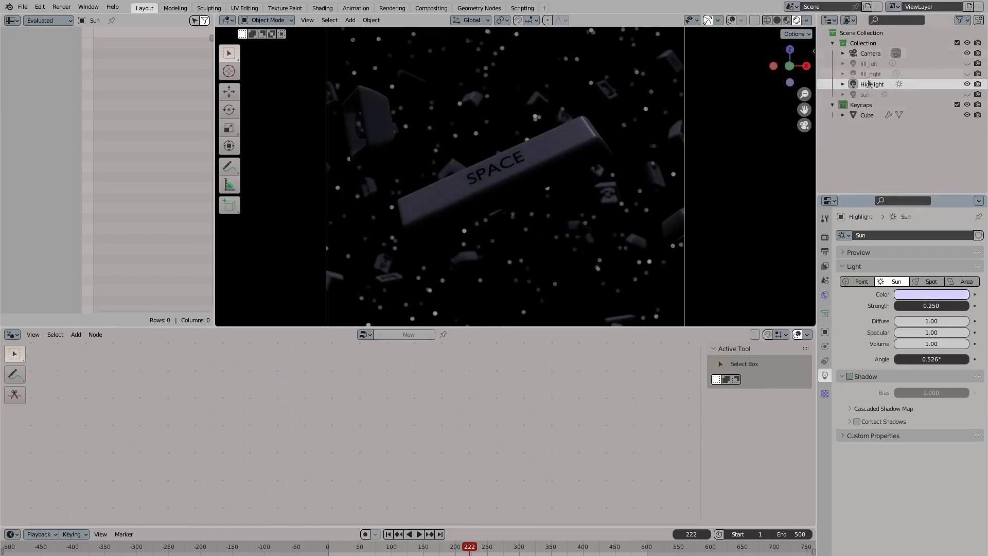
Set the Highlight light's strength to 0.2 and unhide fill_left, fill_right and the original sun
key("g")
left_click(931, 306)
key("Return")
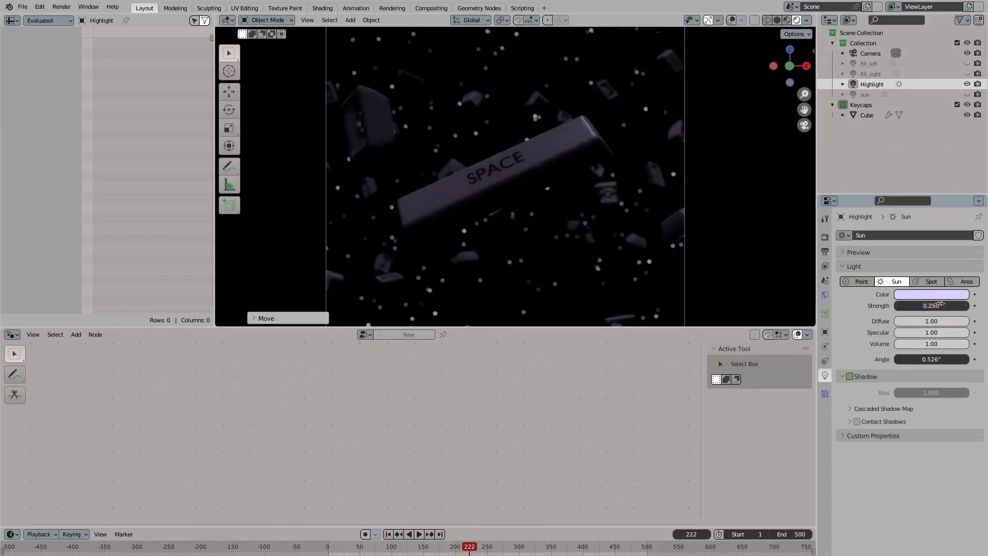
left_click(967, 63)
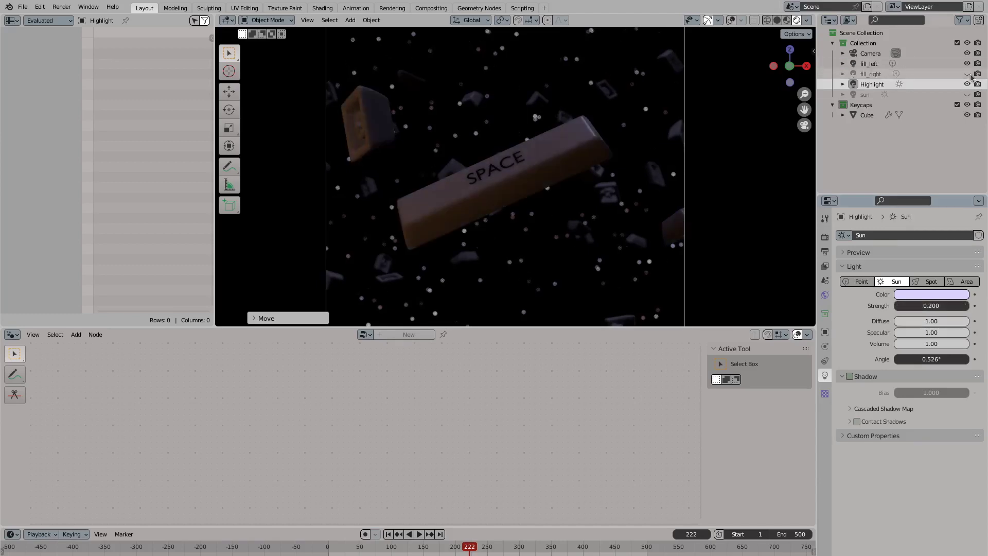
left_click(967, 94)
left_click(967, 73)
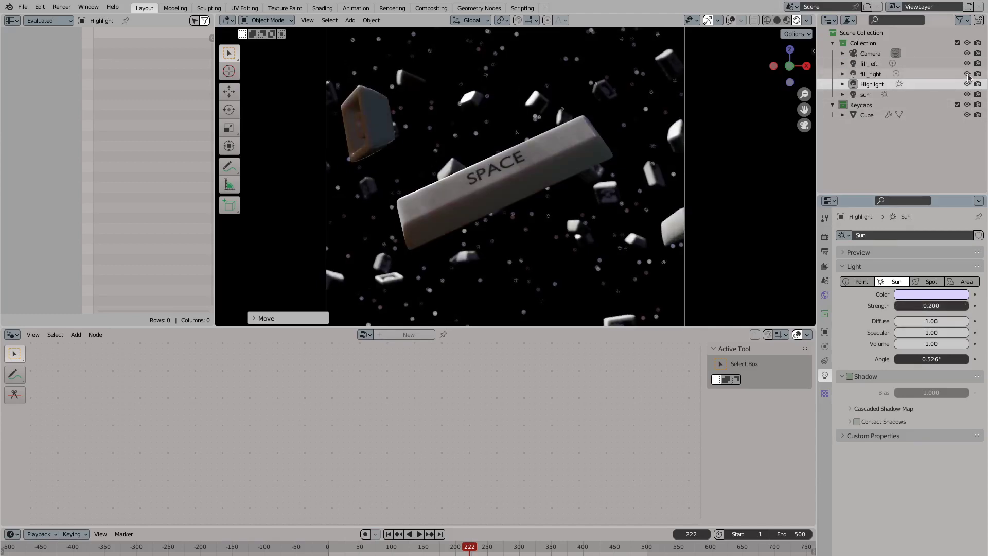
Delete the fill_right light and rename fill_left as fill
left_click(872, 75)
key("Delete")
double_click(870, 64)
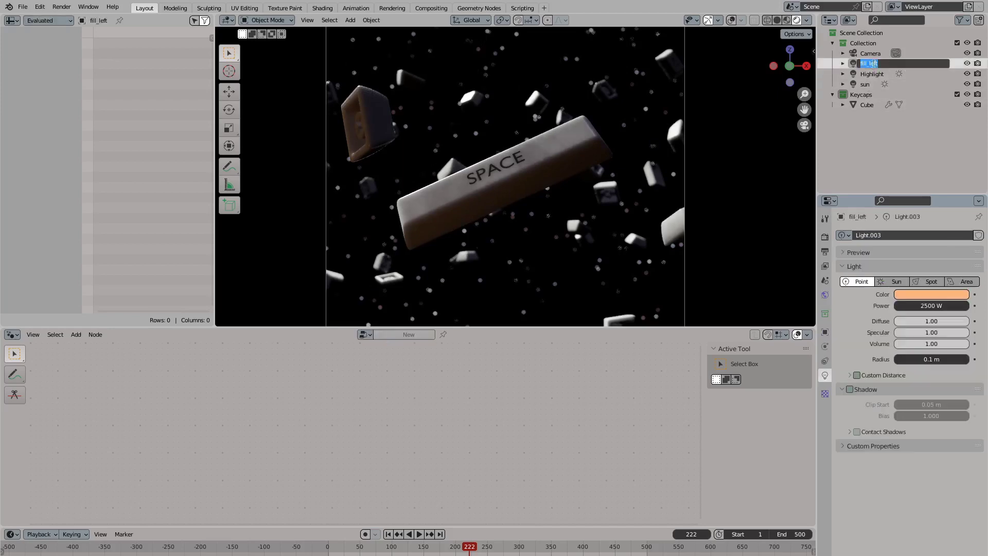
Raise the Highlight light's strength to 1.82 and reposition it while checking the camera view
left_click(872, 73)
left_click(931, 294)
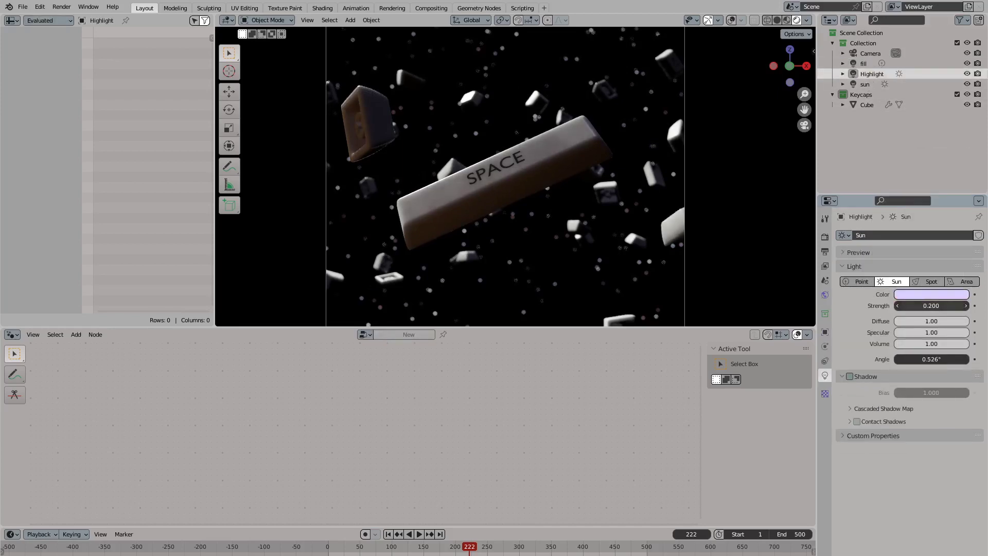
key("g")
left_click(660, 228)
scroll(689, 89, "down", 5)
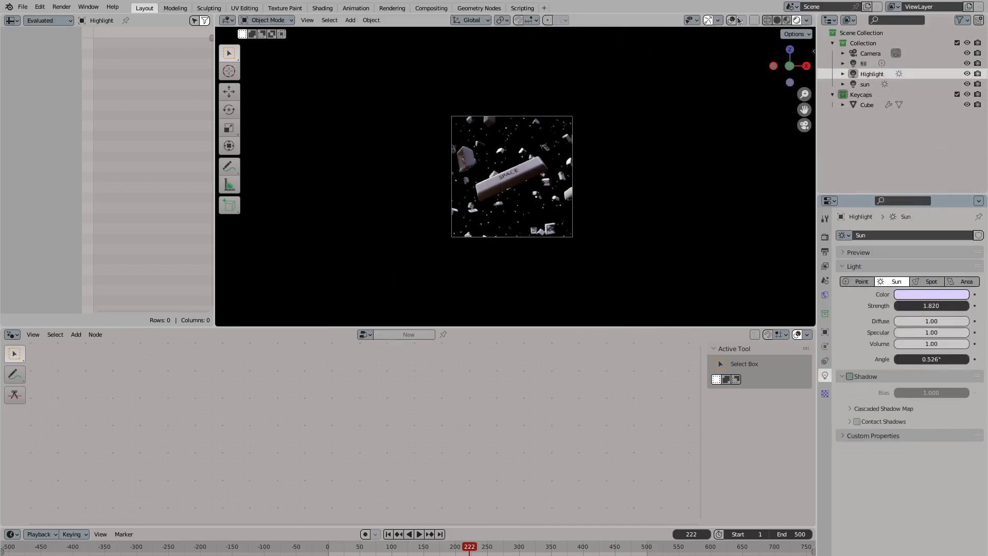
key("g")
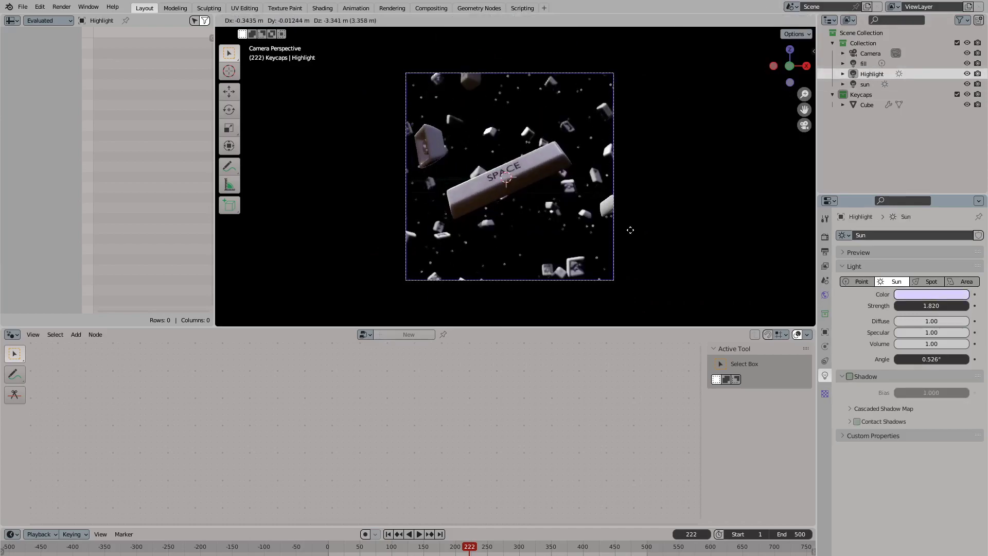
middle_click_drag(628, 230, 621, 242)
left_click(621, 242)
Convert the Highlight light to a Point light and move it near the central SPACE keycap
left_click(856, 281)
key("KP_0")
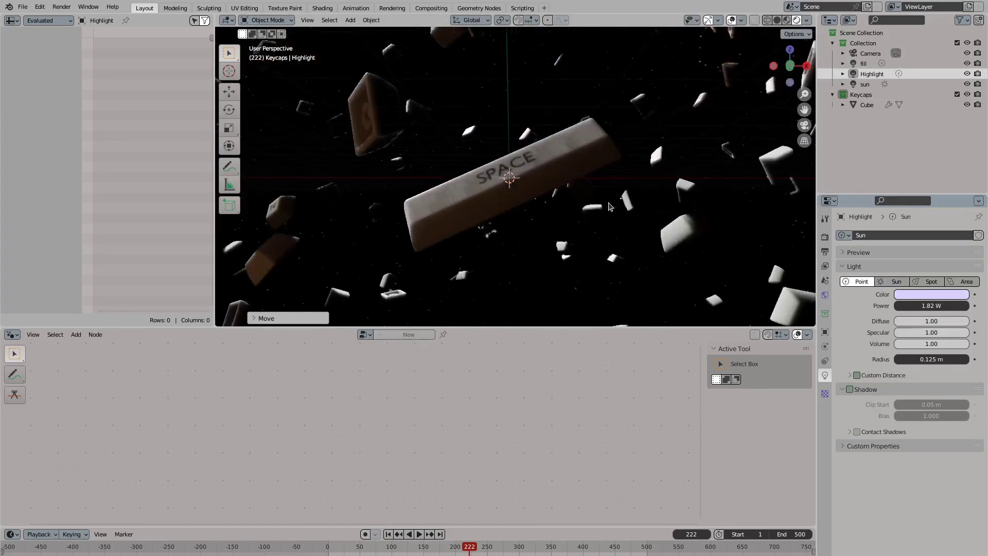
scroll(533, 119, "up", 2)
key("g")
key("KP_0")
scroll(566, 154, "down", 3)
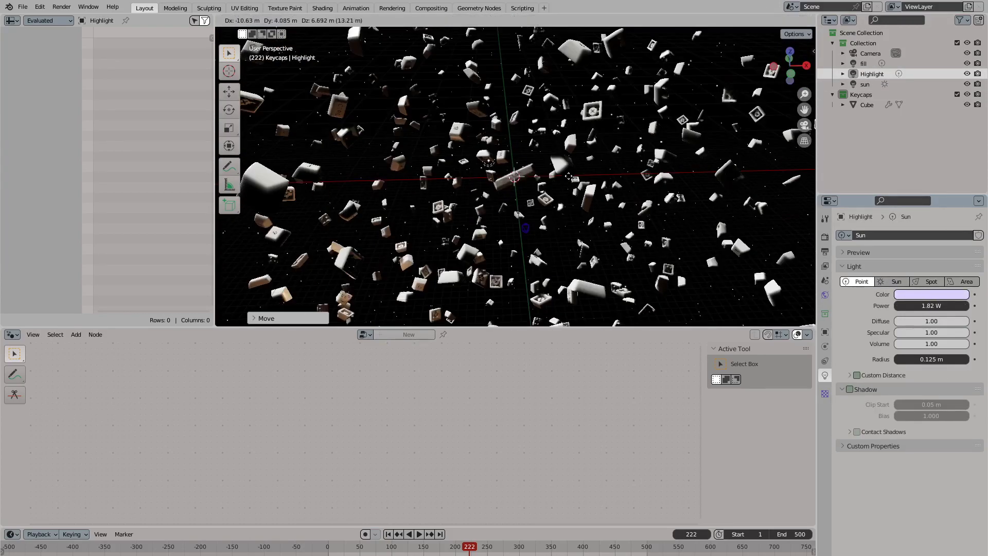
left_click(603, 138)
key("KP_0")
scroll(617, 170, "up", 2)
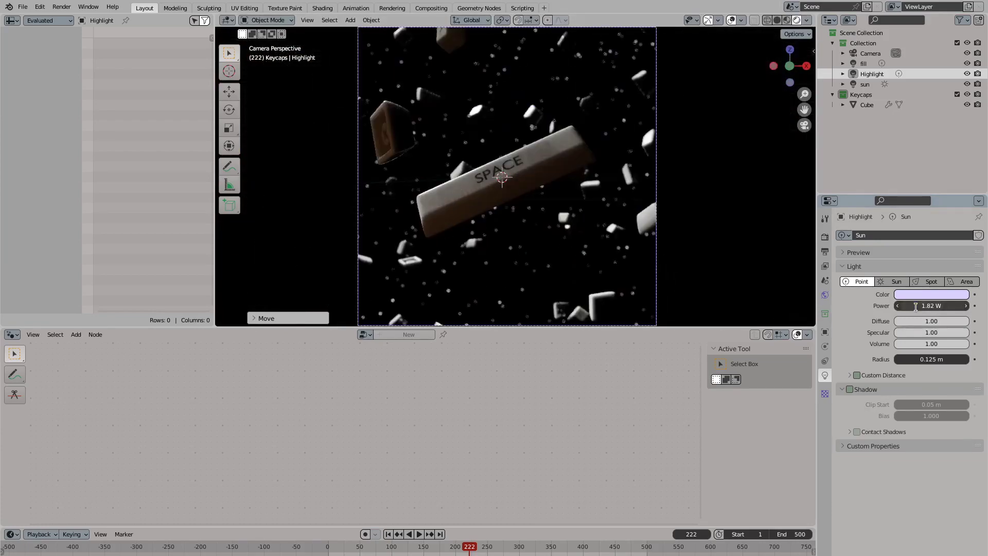
Set the Highlight point light's power to 1500 W
left_click_drag(919, 305, 942, 306)
type("500")
key("Return")
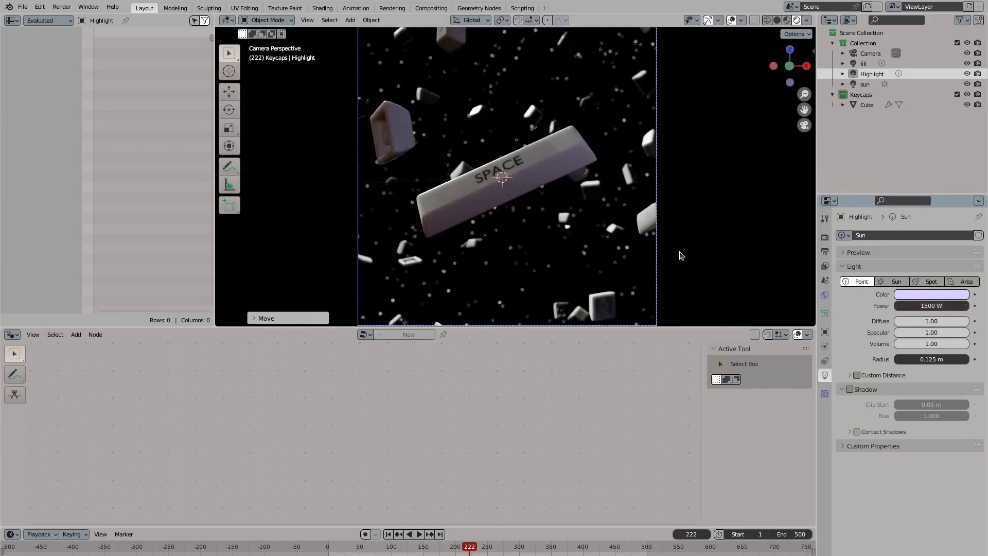
Reposition the Highlight light around the SPACE keycap, finishing with a shift of about 8.4 m toward positive X in camera view
key("KP_0")
scroll(585, 133, "down", 3)
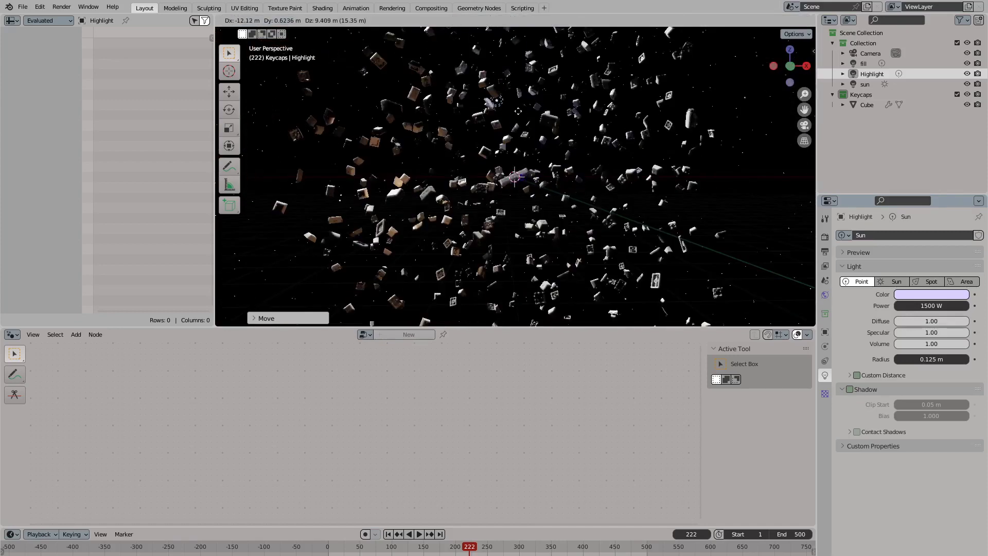
key("KP_0")
key("g")
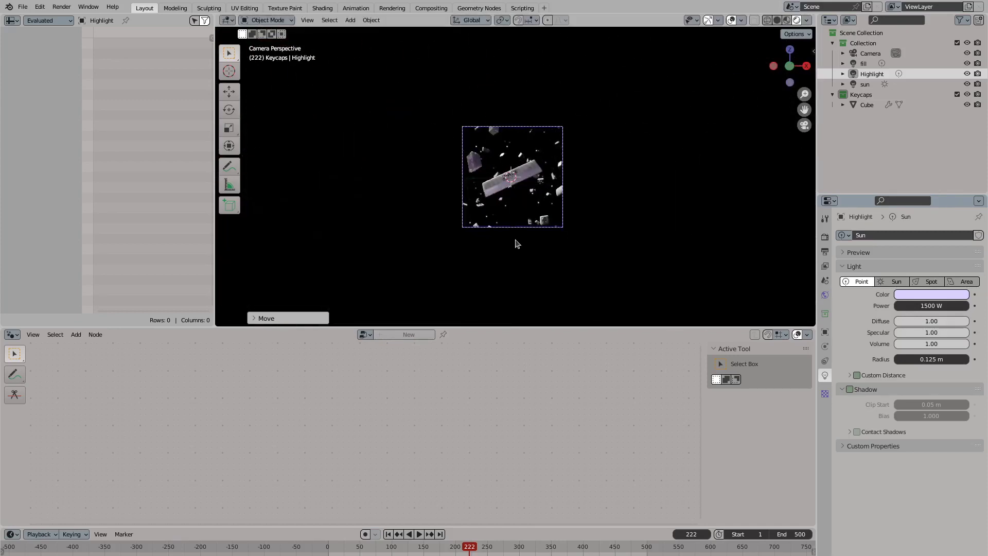
scroll(516, 240, "up", 4)
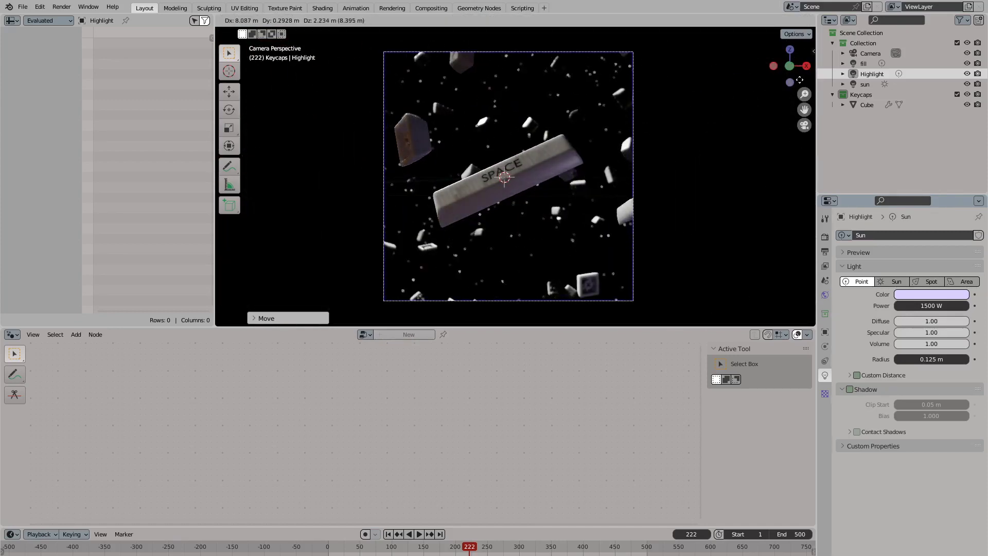
left_click(800, 80)
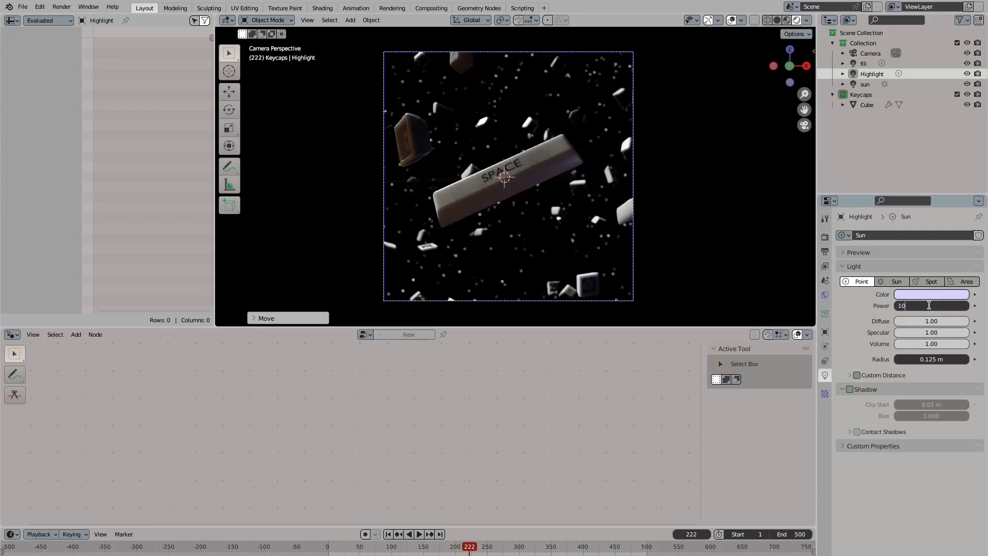
Set the Highlight point light's power to 1000 W and its color to light blue
left_click(945, 295)
scroll(508, 176, "up", 4)
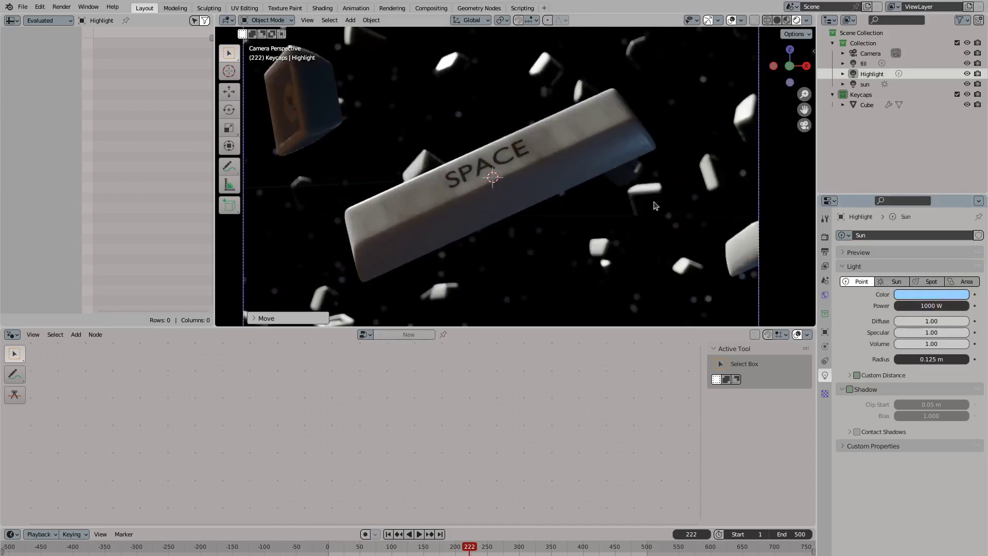
Open the keycap object's Plastic material in the Shader Editor and reduce its Principled BSDF subsurface to 0.250
left_click(561, 166)
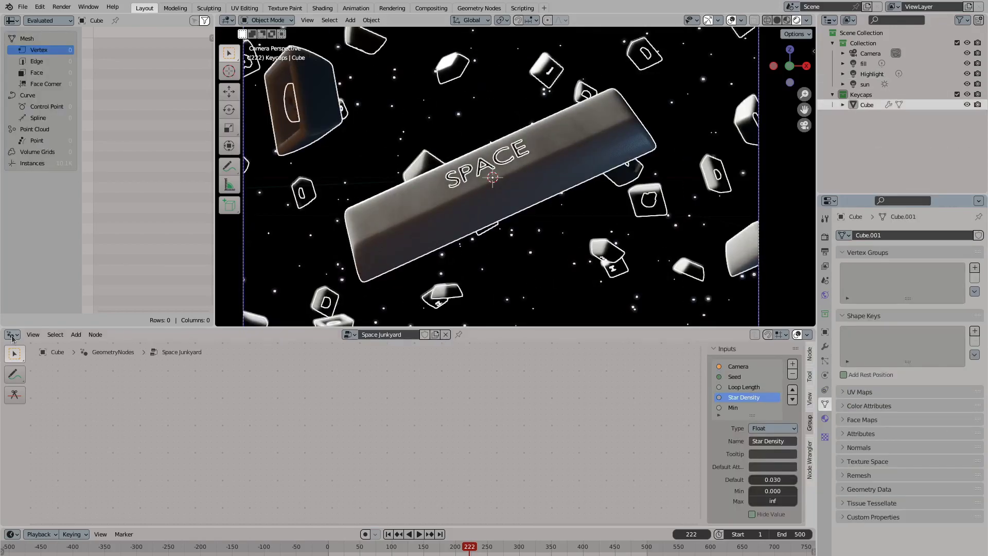
left_click(12, 335)
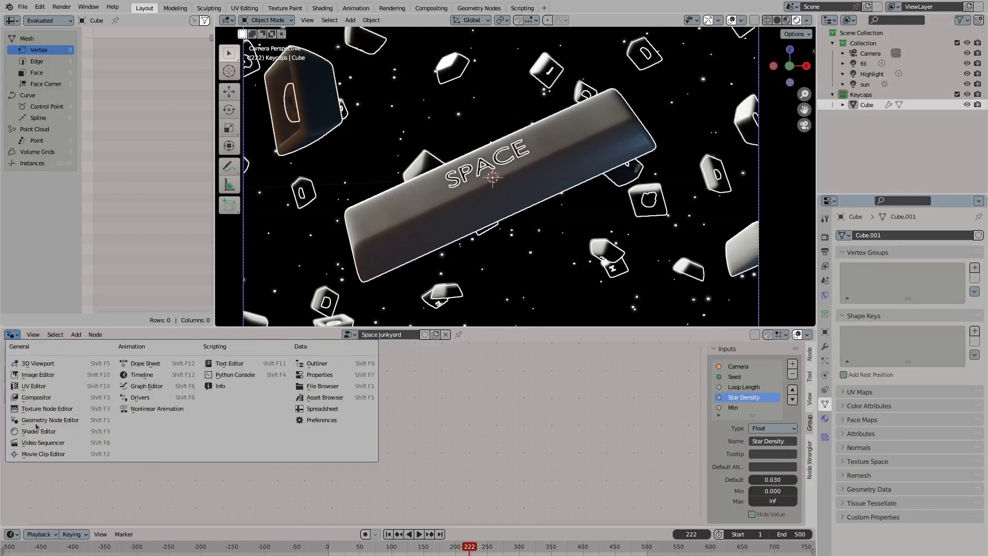
left_click(33, 431)
left_click(365, 335)
left_click(378, 360)
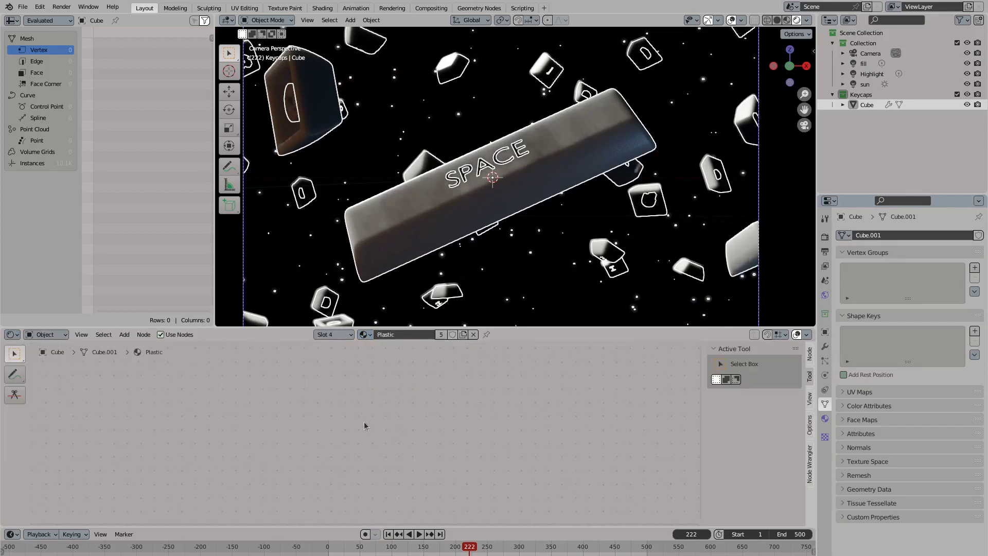
scroll(329, 418, "up", 5)
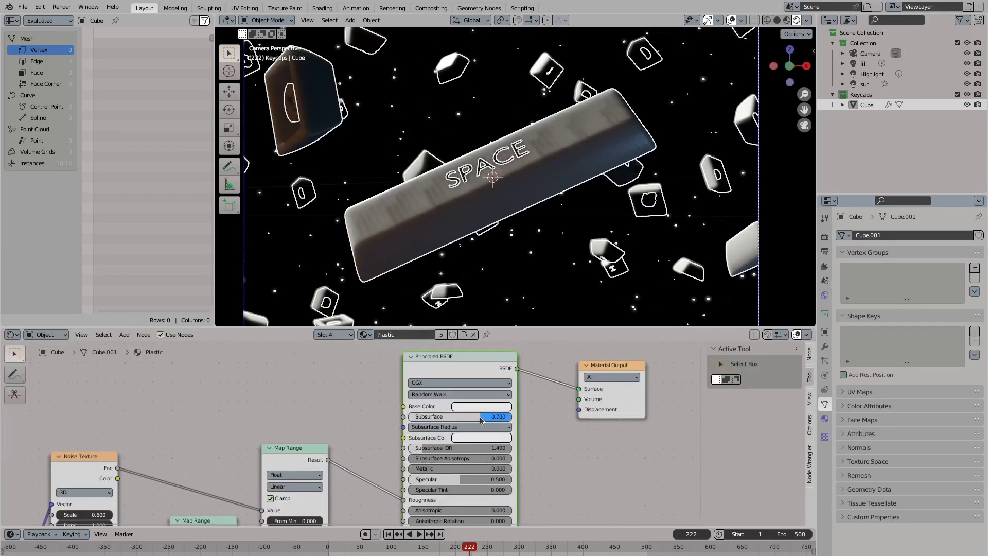
left_click_drag(477, 420, 452, 420)
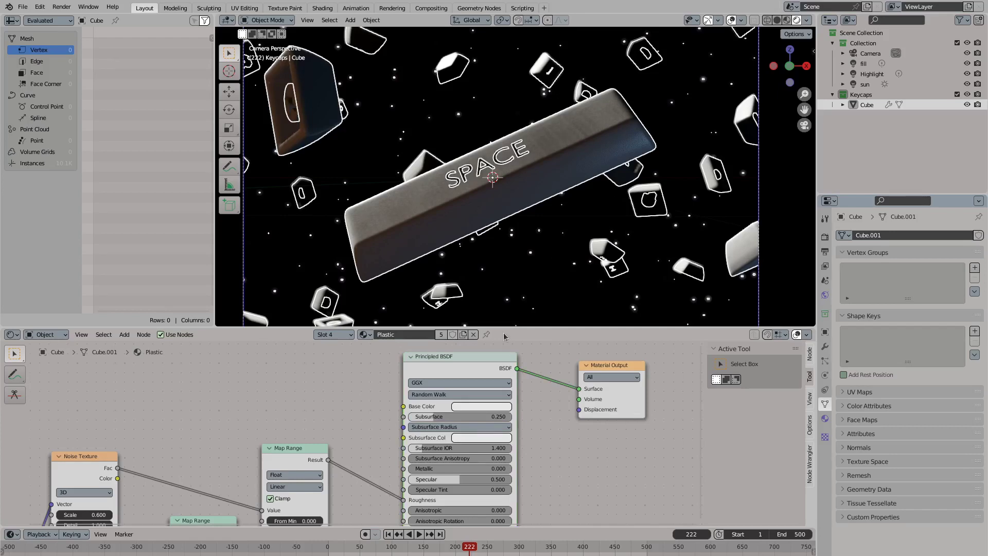
Open the Base group nested in the Key group of the Space Junkyard geometry nodes, toggle a node's mute state, and render the frame
left_click(13, 334)
left_click(33, 421)
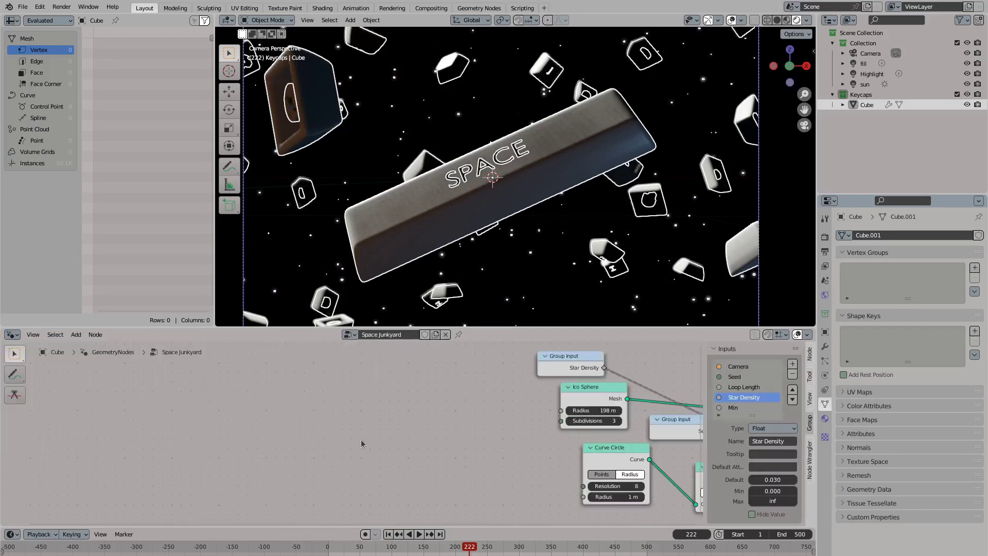
key("Home")
key("Tab")
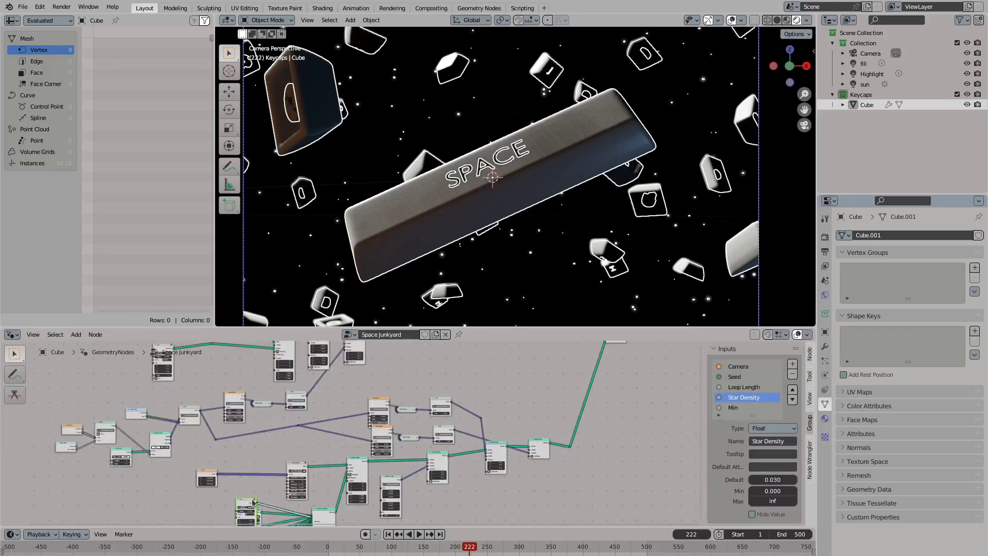
key("Tab")
scroll(413, 445, "up", 3)
key("m")
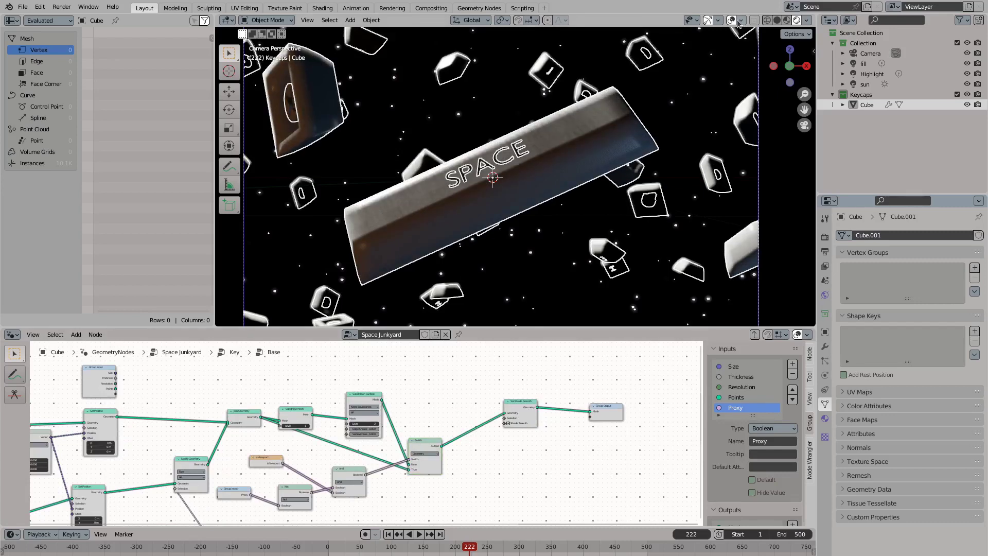
key("F12")
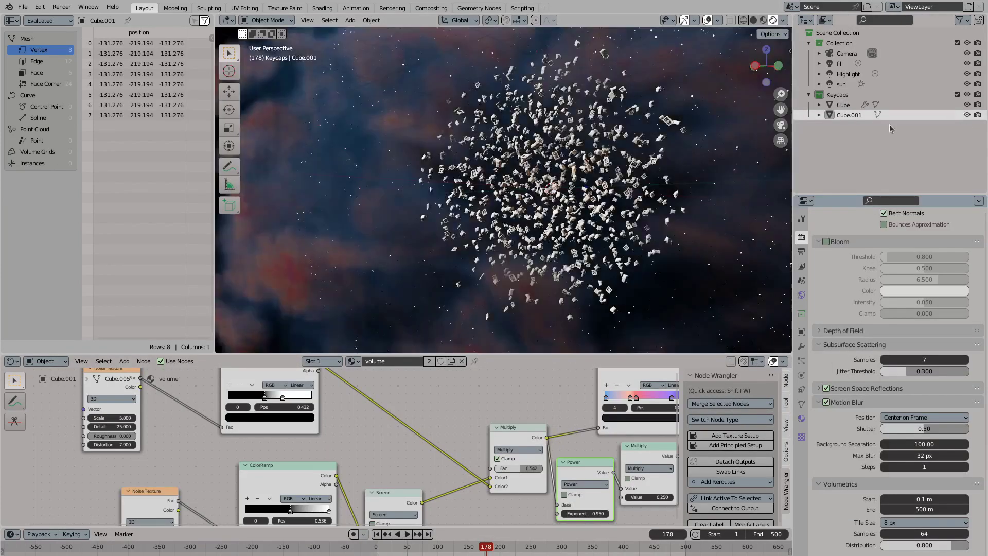
Move the Cube.001 volume mesh about 21 m along global Y in Edit Mode
key("Tab")
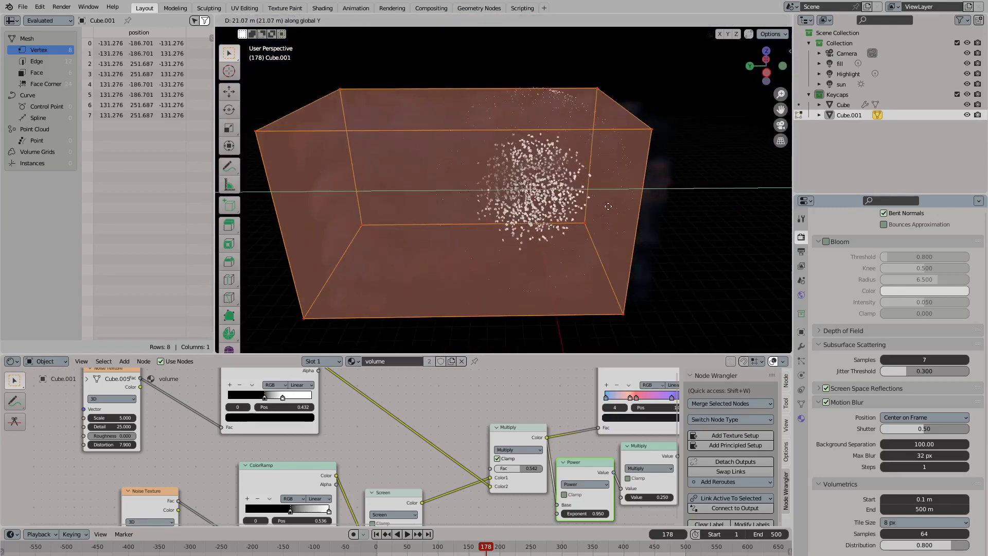
middle_click_drag(601, 203, 434, 348)
key("Tab")
scroll(460, 149, "up", 2)
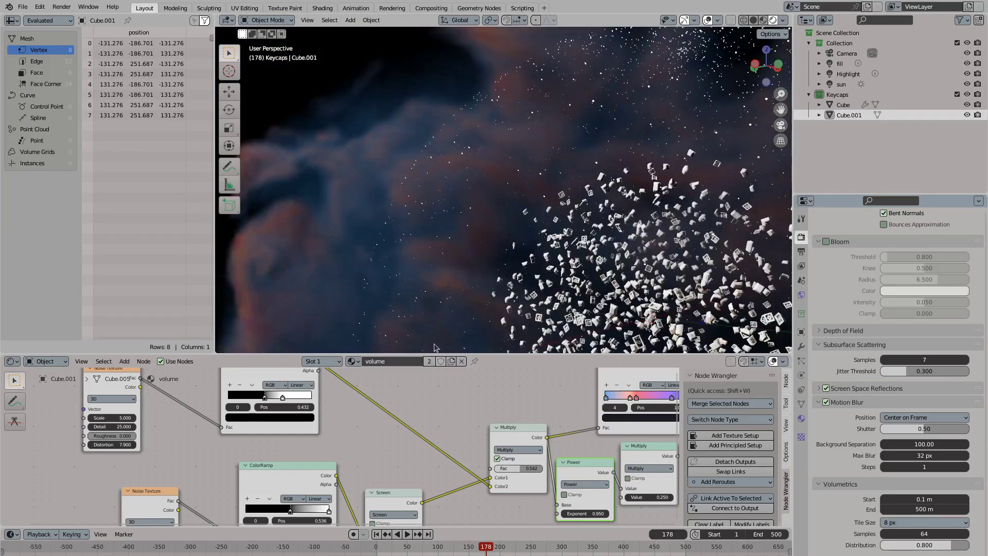
Set the Eevee volumetrics tile size to 2 px
scroll(819, 310, "down", 5)
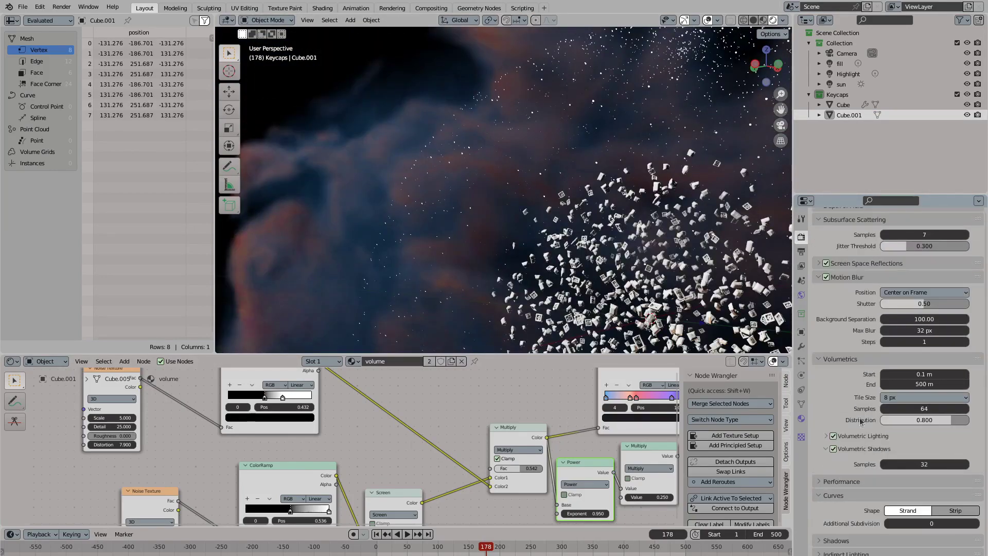
left_click_drag(818, 307, 823, 404)
left_click(925, 430)
left_click(921, 466)
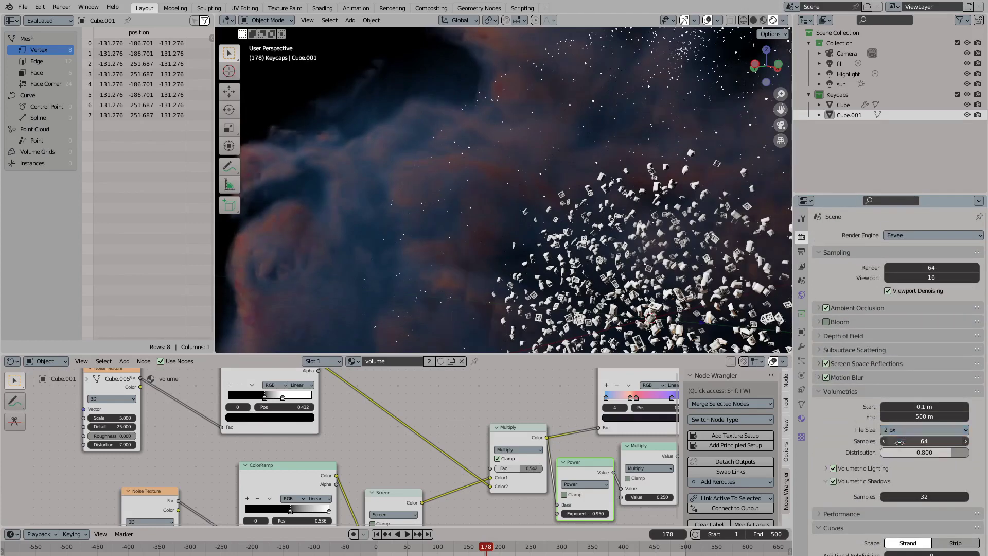
Compare volumetric tile sizes through the camera, including 8 px, and set the tile size to 4 px
key("KP_0")
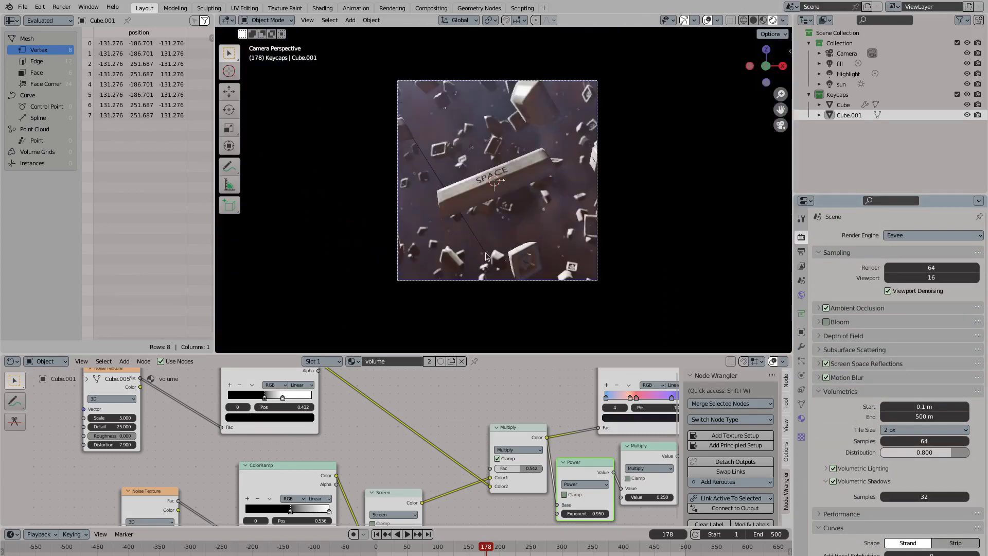
left_click(893, 430)
left_click(891, 464)
left_click(893, 430)
left_click(892, 464)
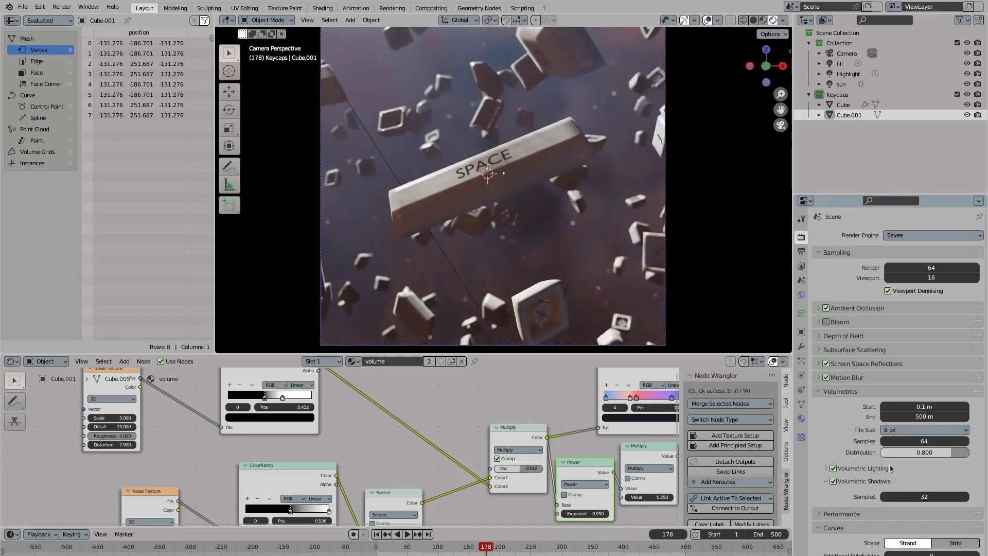
left_click(893, 430)
left_click(891, 453)
Try moving the Cube.001 volume mesh far toward negative global Y while judging it through the camera
key("Tab")
key("g")
key("y")
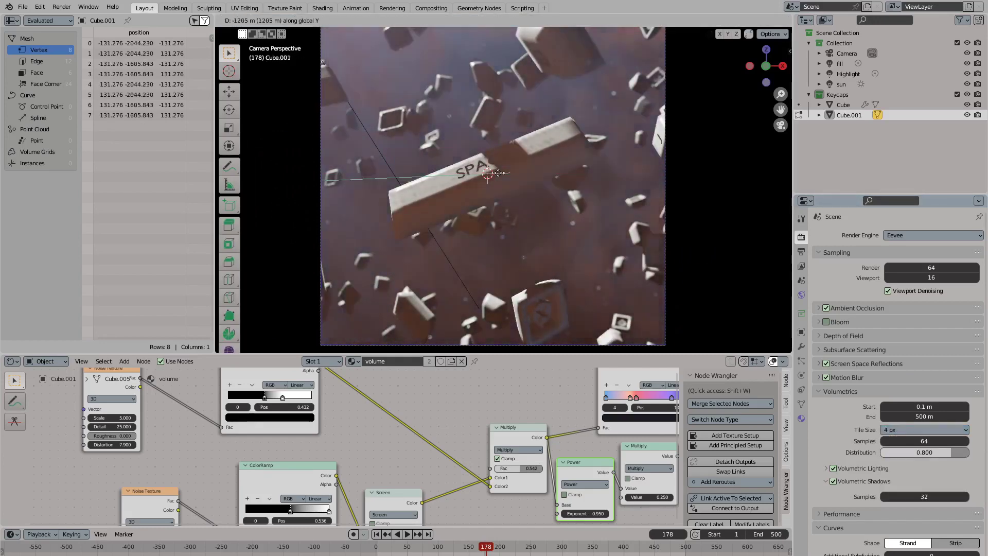
left_click(494, 151)
key("KP_0")
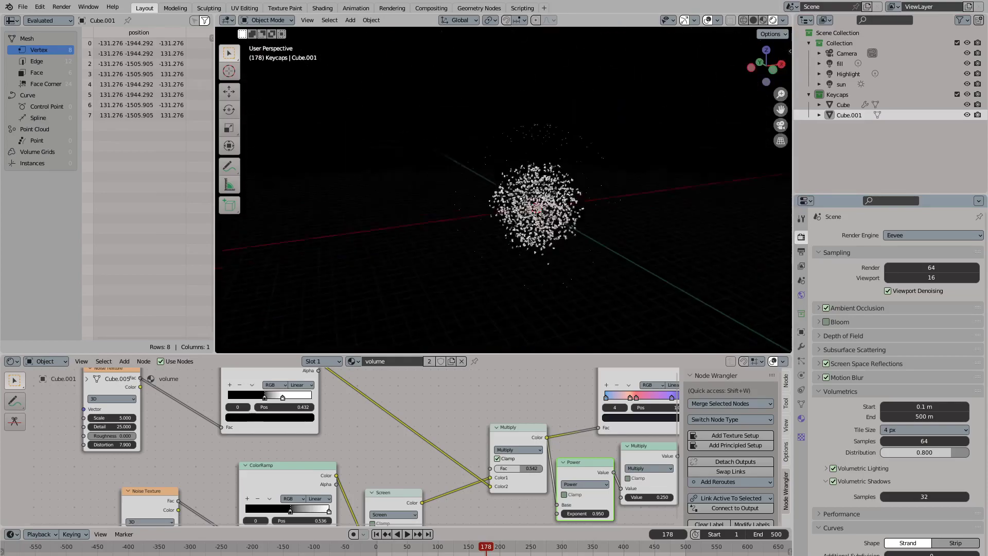
Check the scene around the keycap cluster outside the camera view and set the volumetrics start distance to 1 m
key("Tab")
middle_click_drag(565, 220, 527, 227)
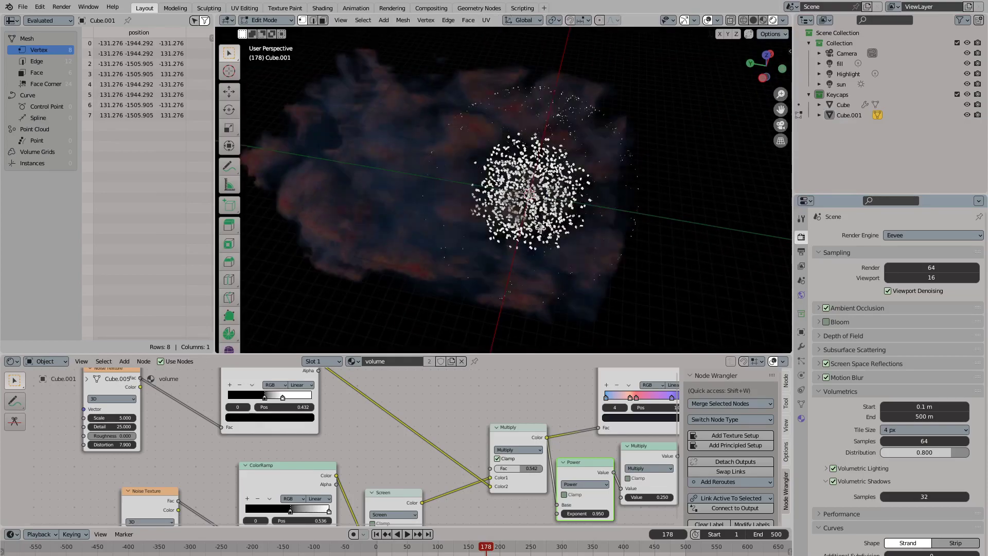
key("Tab")
key("Tab")
scroll(527, 226, "up", 6)
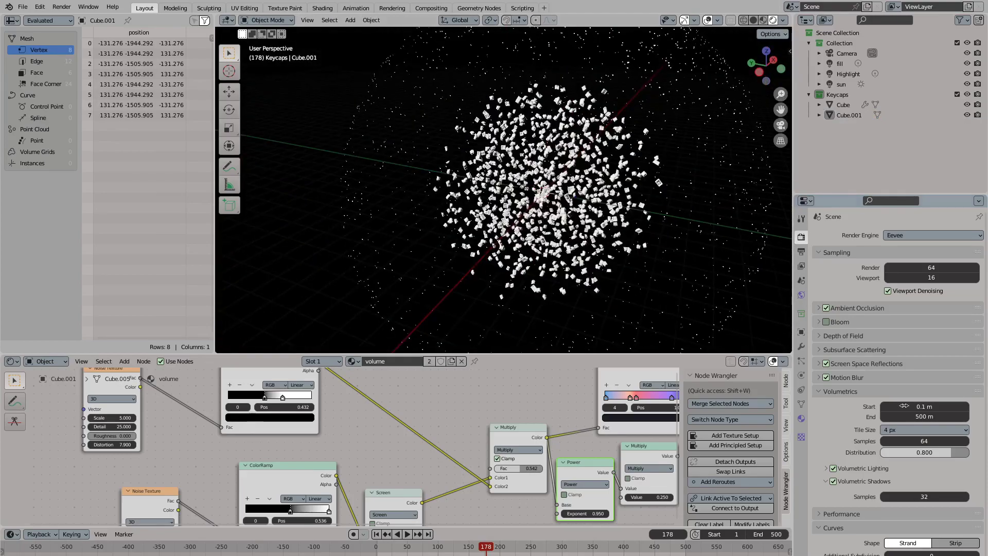
scroll(527, 226, "down", 5)
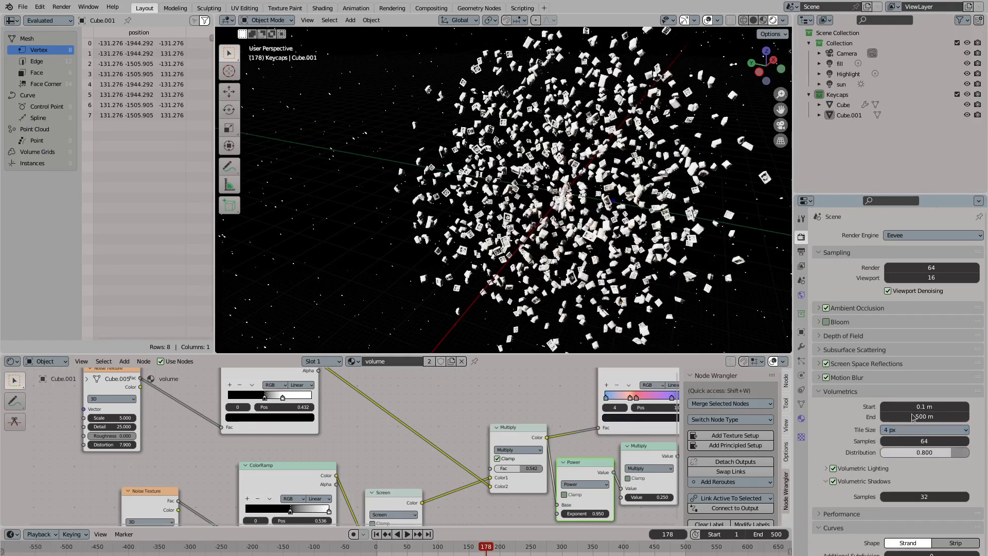
Move the Cube.001 volume mesh along global Y back around the keycaps, spanning vertex Y values from -60.334 to 378.054
left_click(849, 115)
key("Tab")
scroll(595, 193, "down", 5)
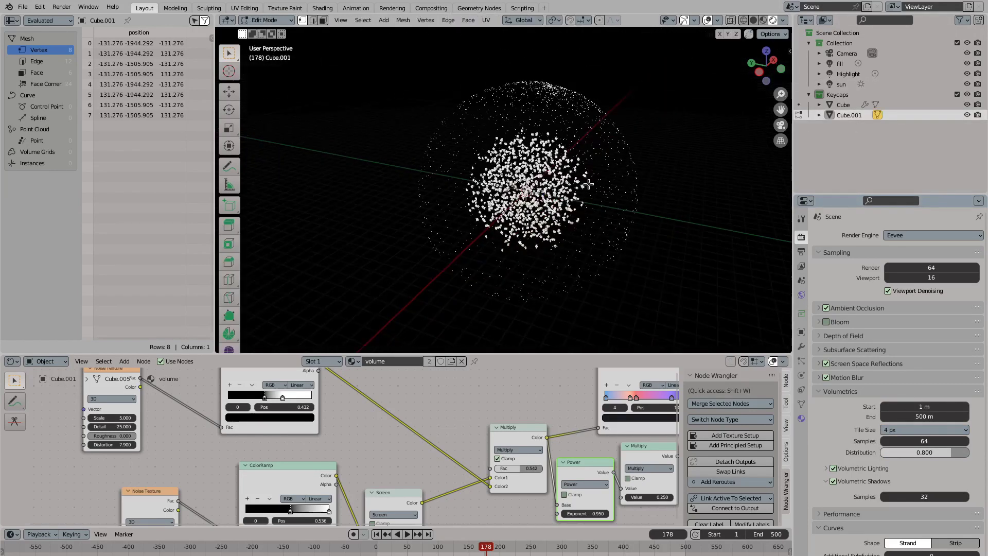
key("g")
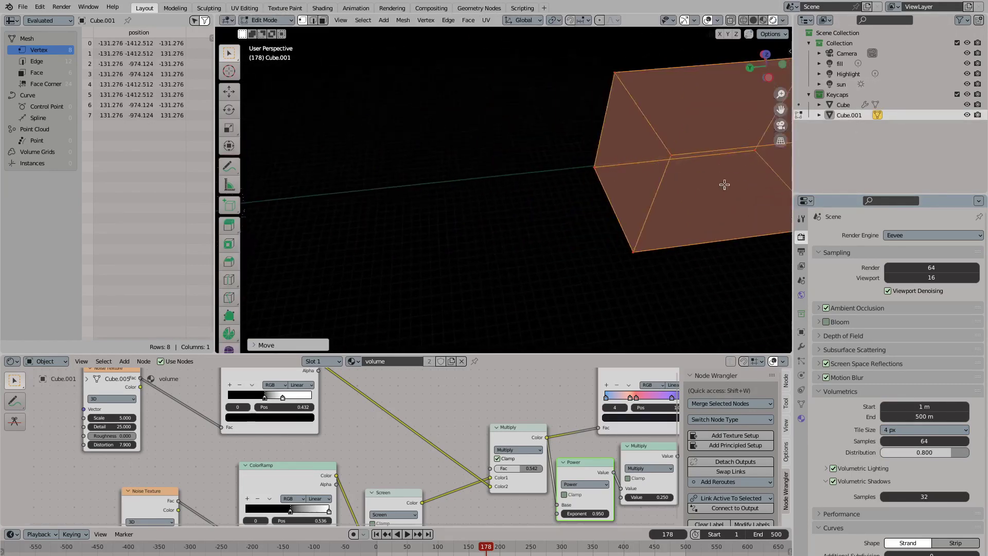
left_click(746, 180)
key("g")
key("y")
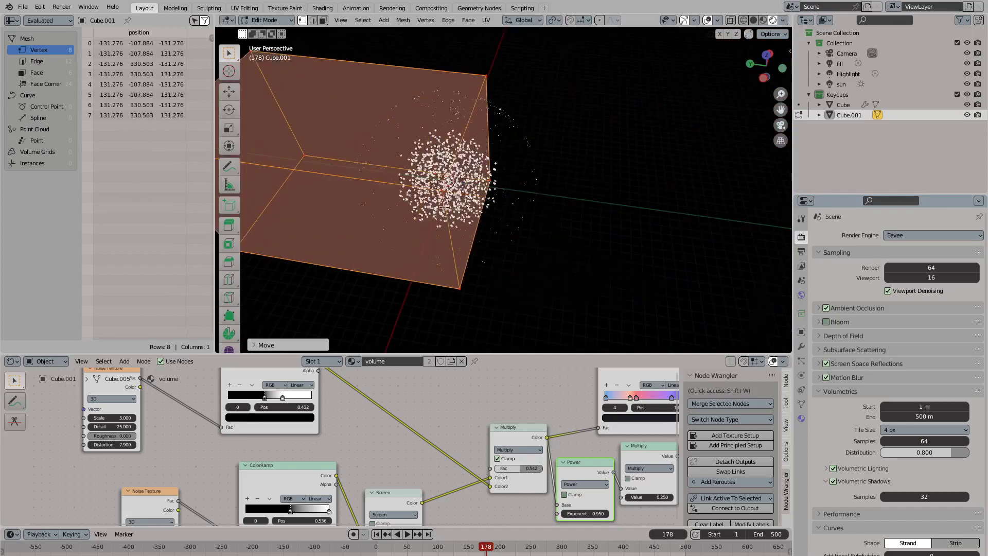
key("KP_0")
left_click(323, 210)
key("Tab")
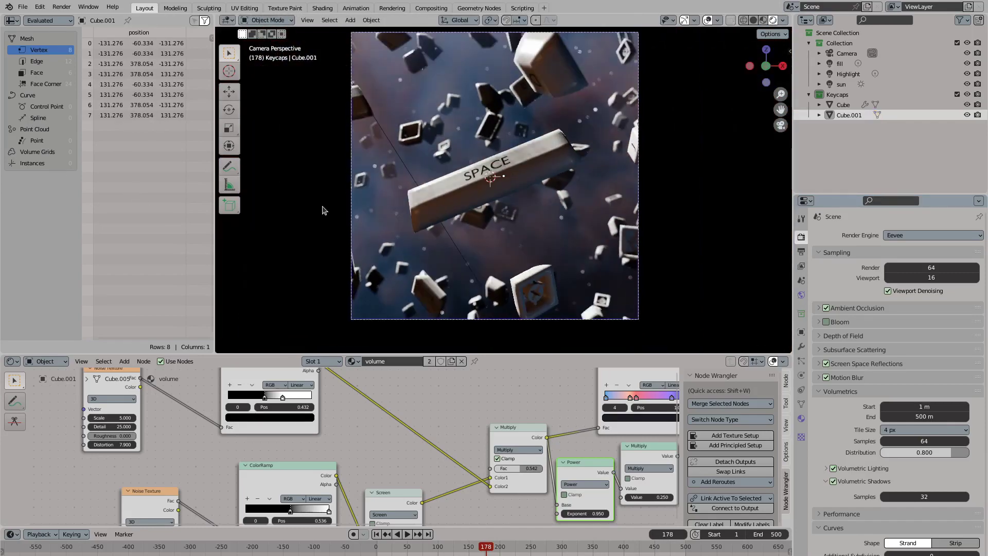
Move the upper ColorRamp's white stop to position 0.614 and set the upper Noise Texture's scale to 5 in the volume material
middle_click_drag(309, 401, 308, 448)
mouse_move(283, 444)
left_mouse_down()
mouse_move(309, 443)
mouse_move(279, 443)
left_mouse_up()
middle_click_drag(181, 495, 202, 437)
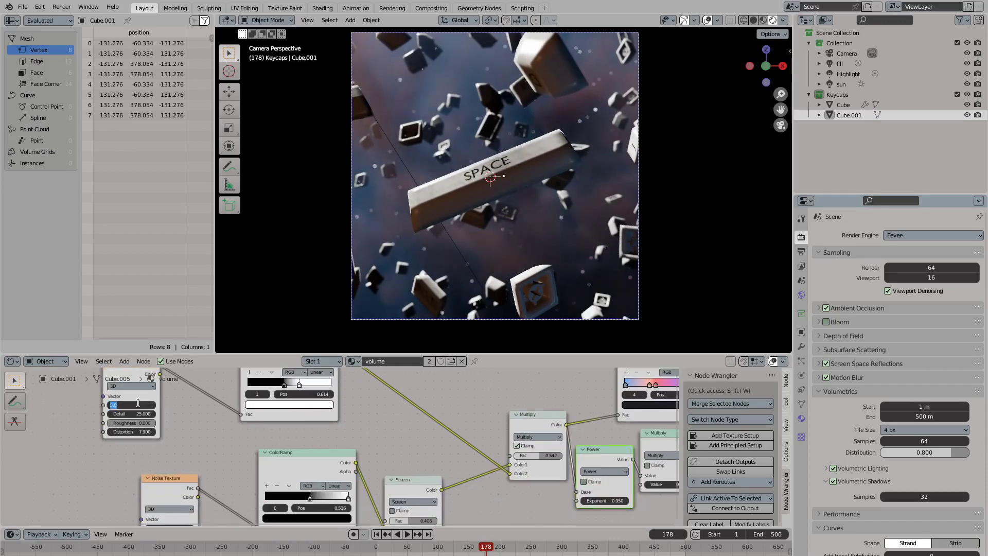
type("5")
key("Return")
Isolate the Cube.001 volume together with the Highlight, sun and fill lights in local view
middle_click_drag(138, 403, 247, 431)
middle_click_drag(453, 216, 474, 242)
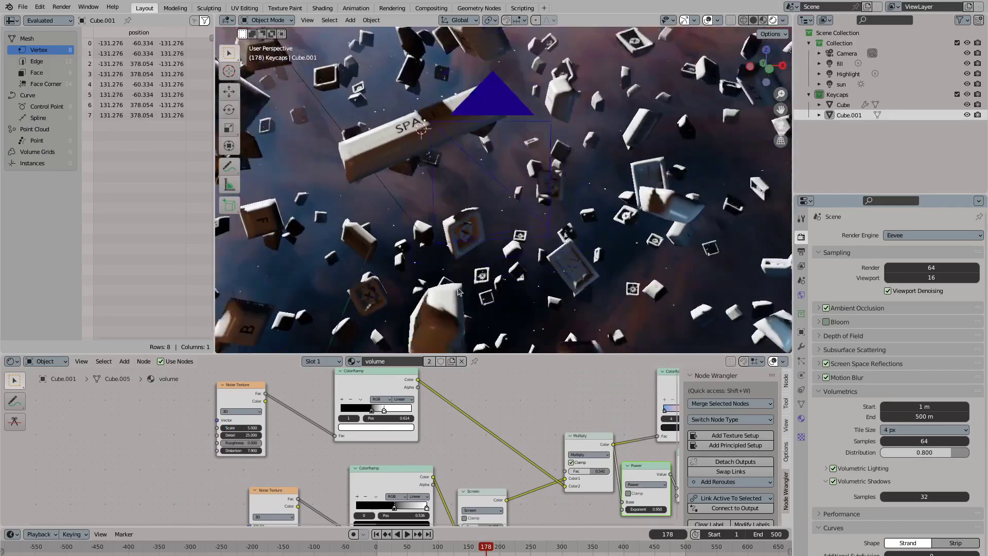
scroll(486, 281, "down", 6)
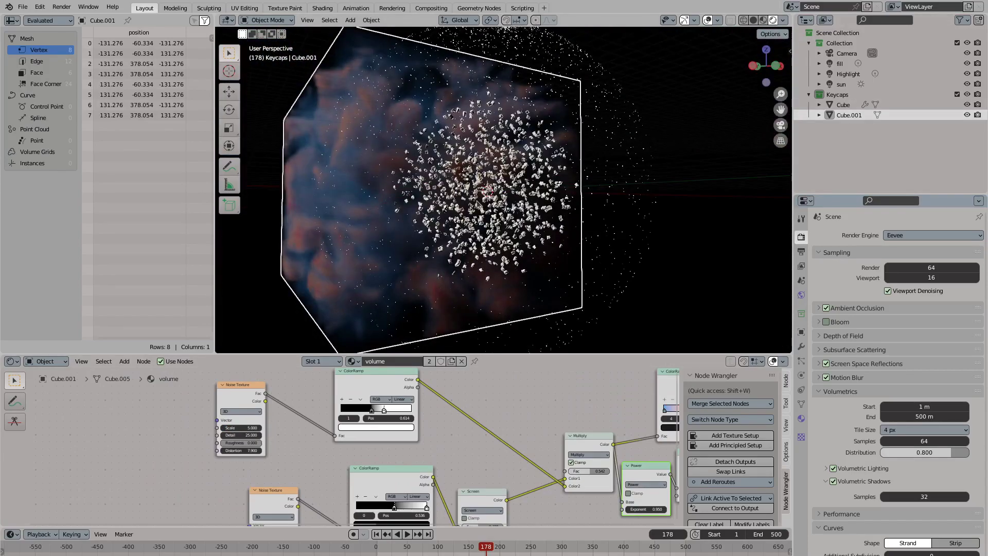
left_click(848, 73, "ctrl")
left_click(841, 84, "ctrl")
left_click(839, 63, "ctrl")
key("KP_Divide")
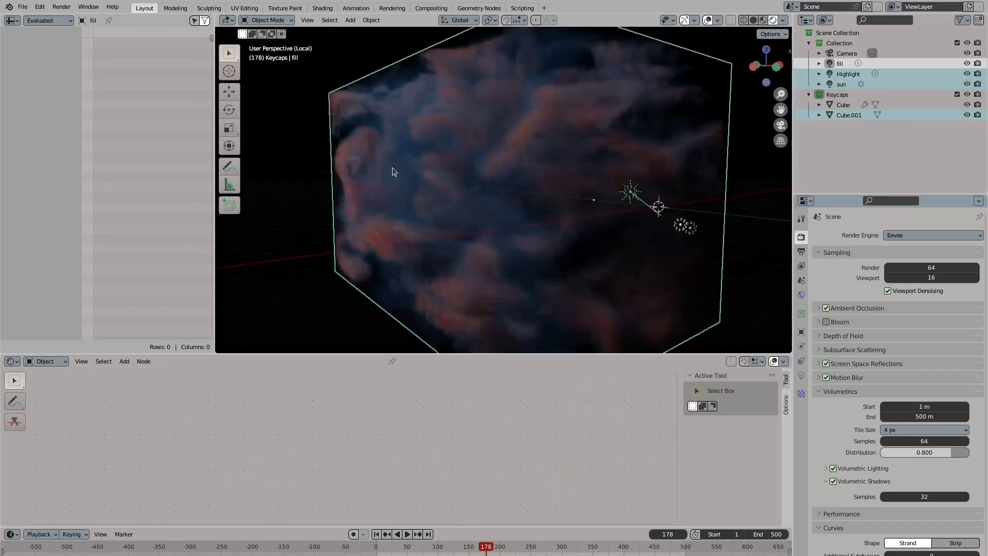
In the volume's multicolored ColorRamp, delete the purple stop at 0.800 and move the salmon stop to about 0.24
left_click(403, 126)
scroll(390, 440, "up", 3)
left_click_drag(409, 472, 413, 471)
middle_click_drag(643, 479, 349, 412)
left_click(582, 404)
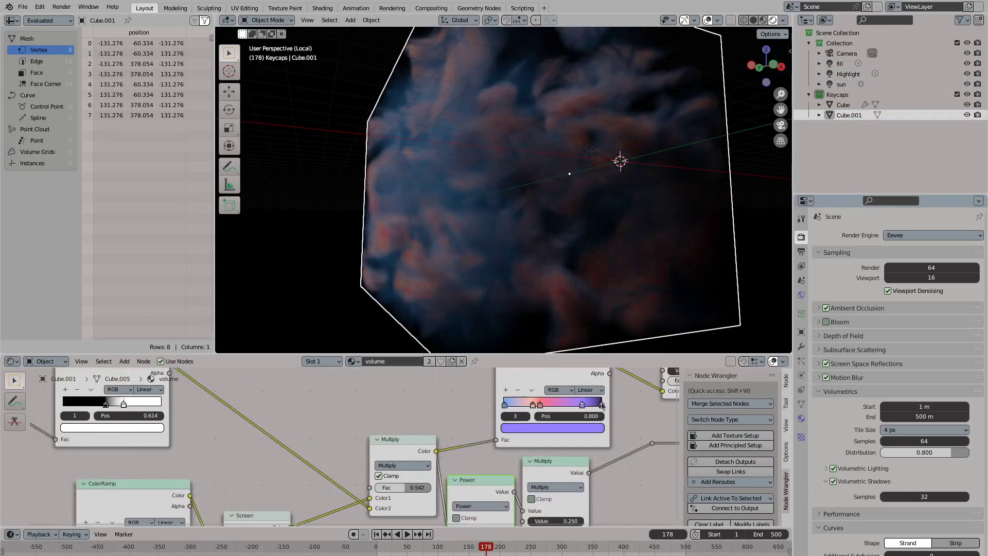
left_click(518, 390)
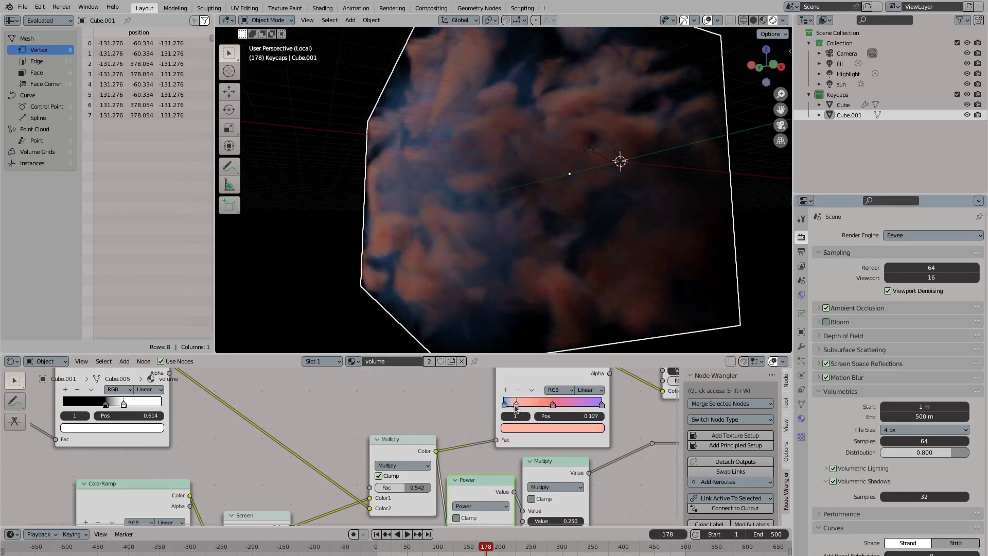
middle_click_drag(520, 406, 640, 345)
Move the lower ColorRamp's white stop to position 0.868, leave local view and return to the camera view
left_click_drag(303, 474, 289, 474)
key("KP_0")
key("KP_Divide")
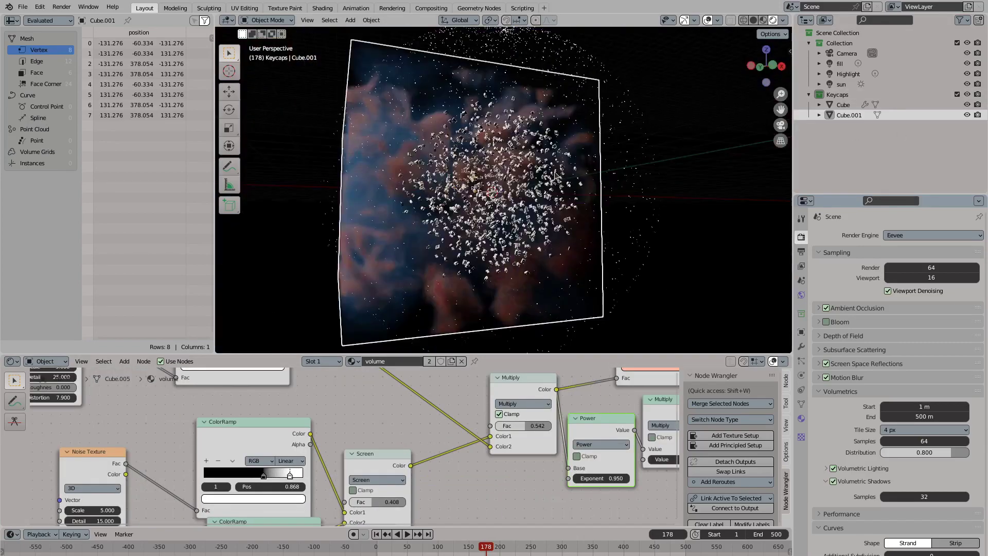
Add a Map Range node with the Vector data type below the Power node in the volume material
scroll(445, 437, "down", 3)
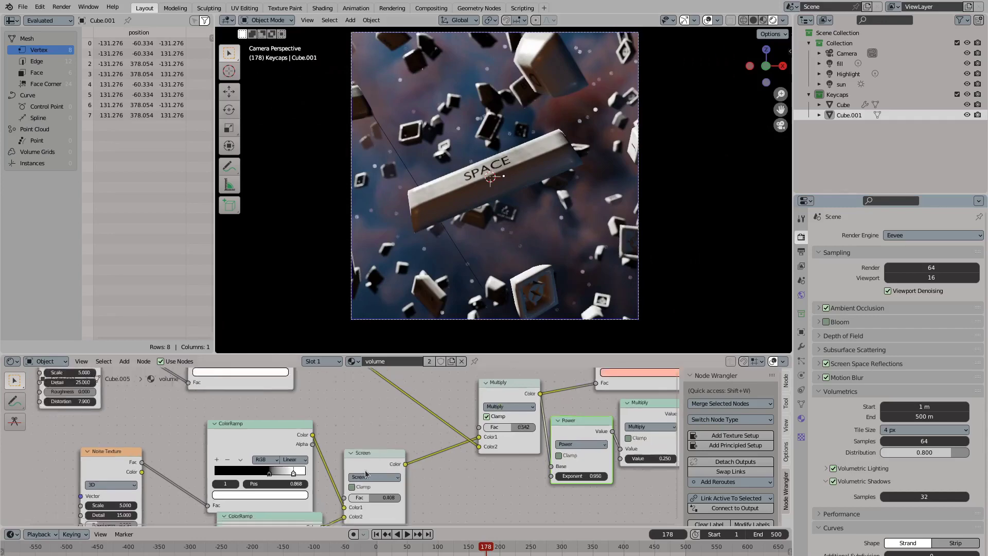
scroll(388, 439, "down", 2)
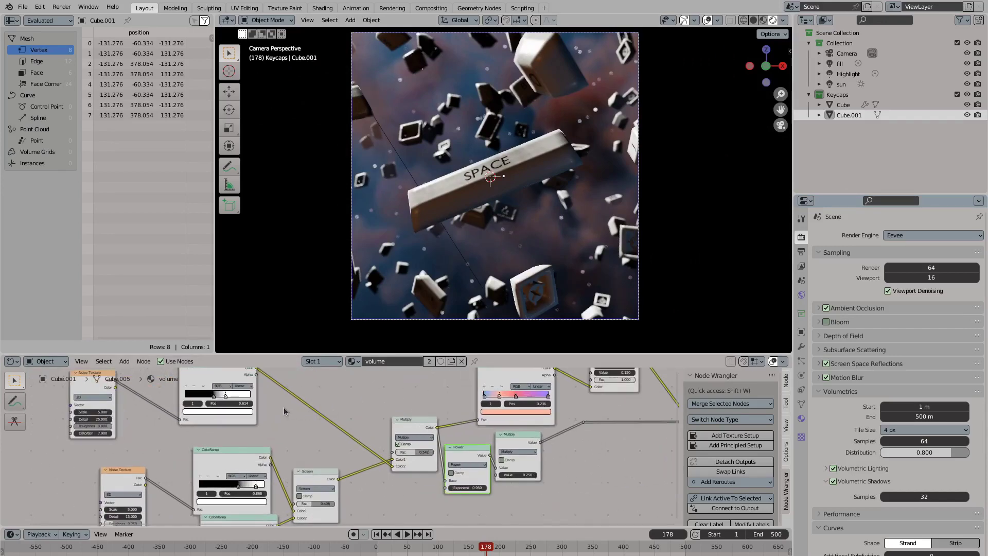
left_click_drag(259, 414, 385, 450)
key("Return")
scroll(389, 480, "up", 2)
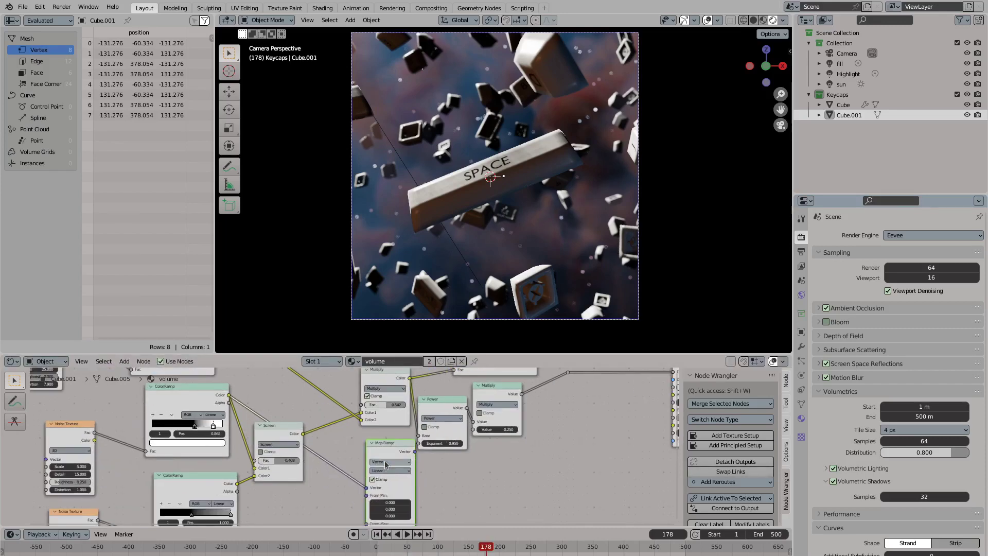
Switch the Map Range node's data type to Float and set its To Min to 0.1, keeping To Max at 1
left_click(394, 462)
left_click(391, 471)
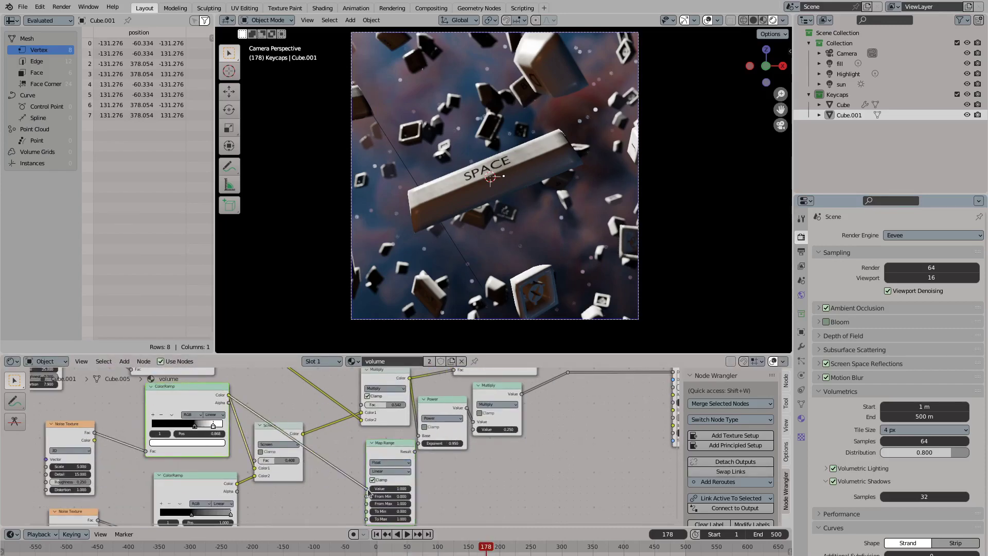
middle_click_drag(399, 523, 388, 475)
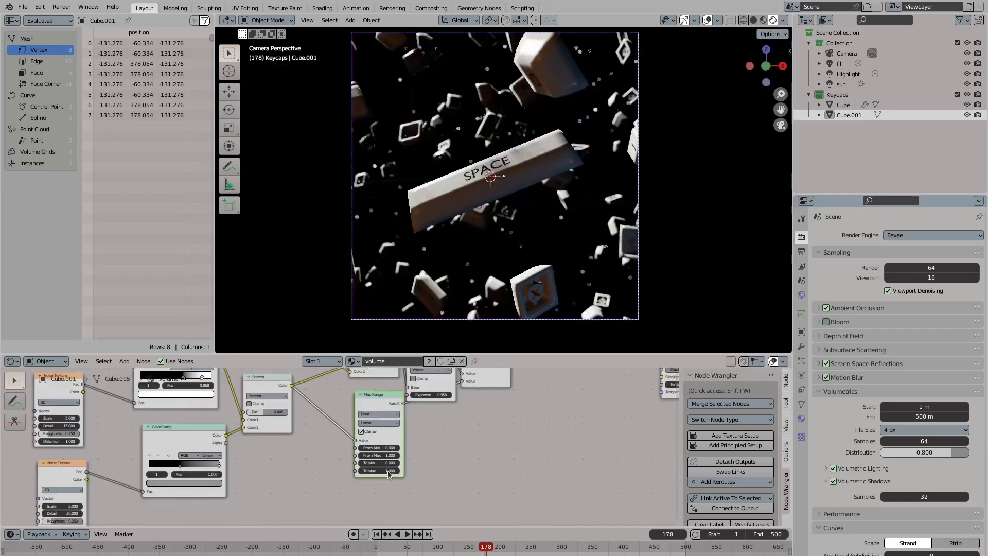
left_click_drag(379, 464, 376, 463)
type("10")
key("Return")
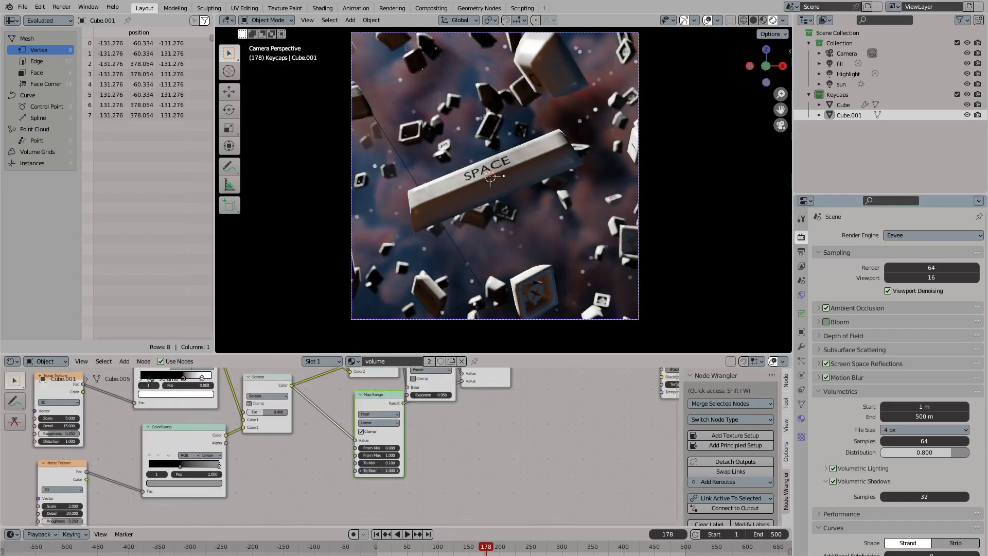
double_click(380, 463)
type("1")
key("Return")
double_click(380, 470)
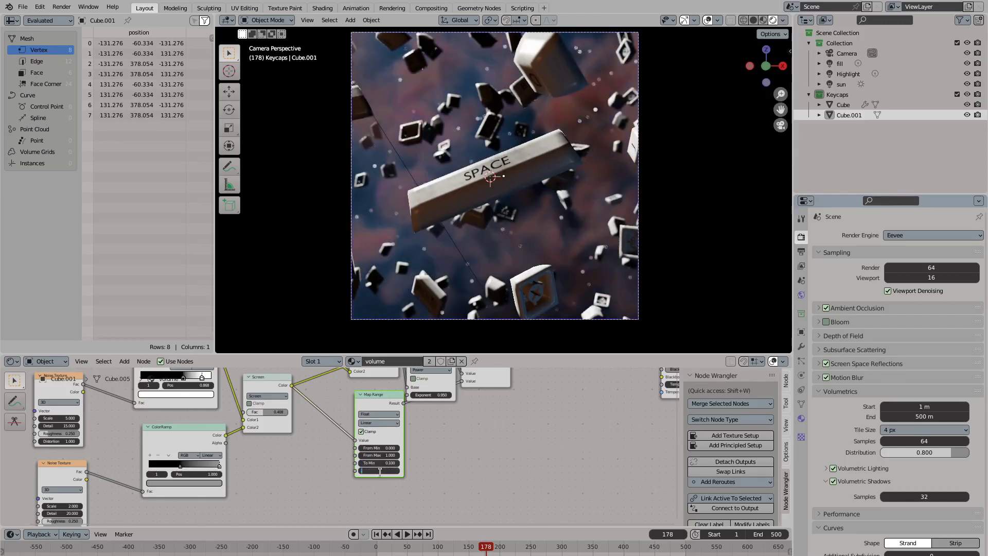
key("Return")
Set the exponent of the volume material's Power node to 0.95
middle_click_drag(441, 416, 419, 471)
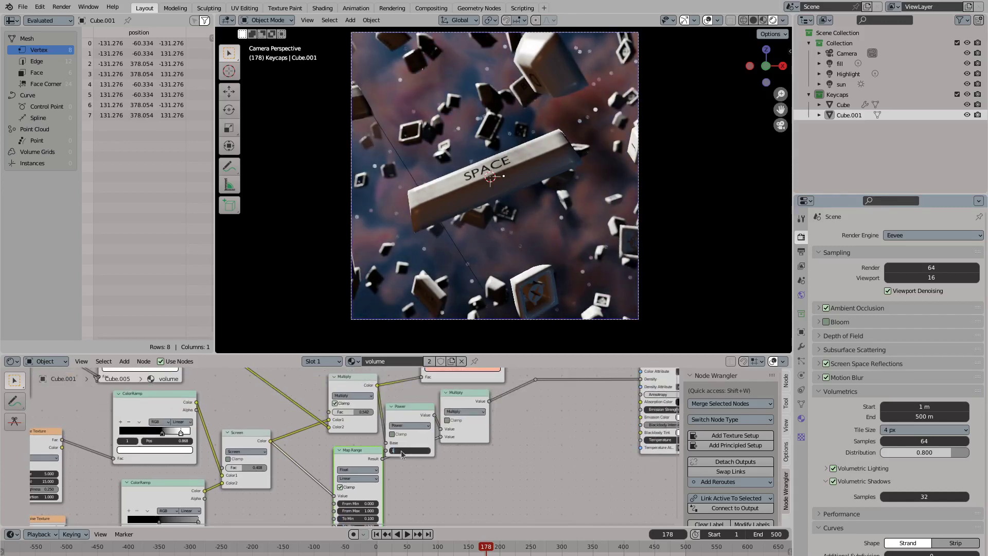
type("0.95")
key("Return")
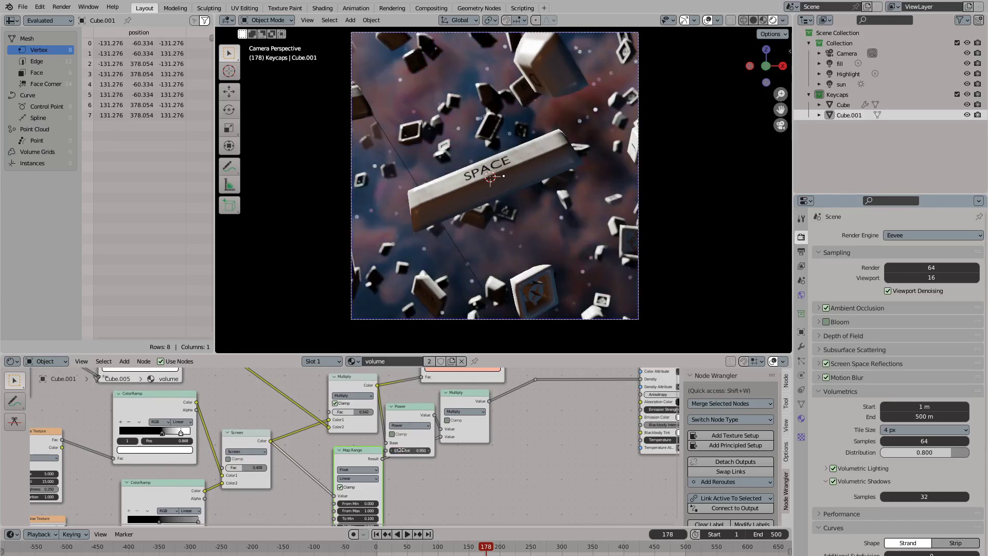
scroll(514, 214, "up", 3)
scroll(514, 214, "down", 4)
Hide the fill and sun lights to check the Highlight light's contribution on its own
left_click(840, 63)
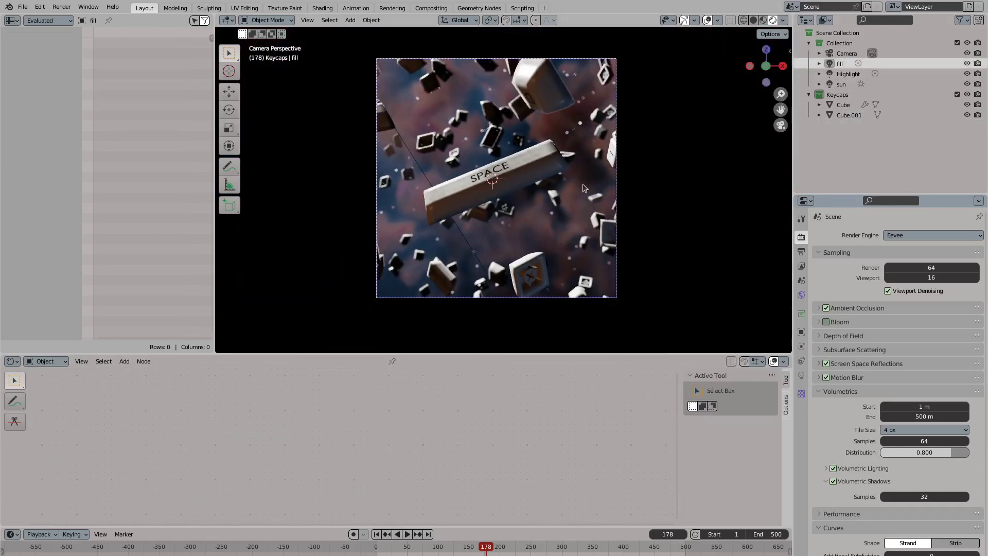
key("g")
key("Escape")
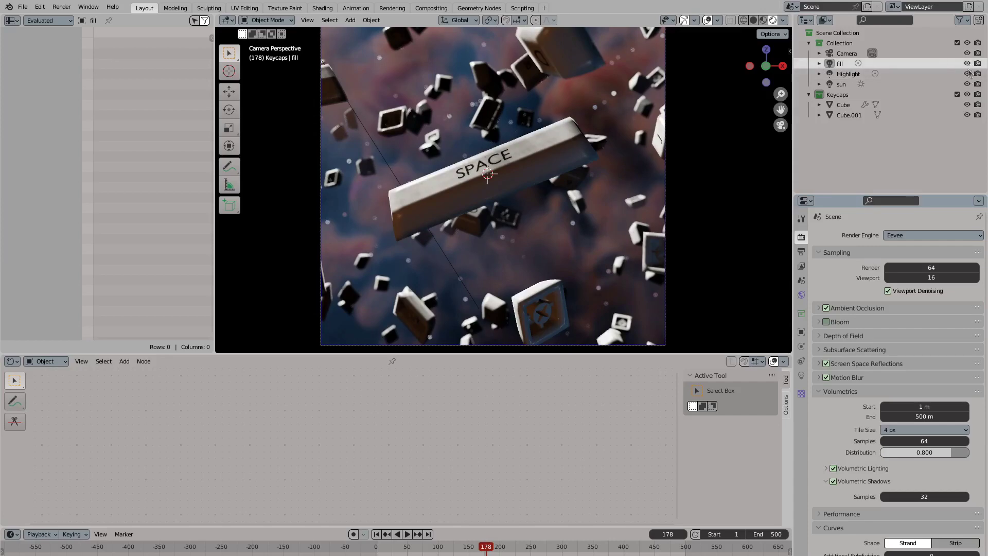
key("h")
key("Down")
key("Down")
key("h")
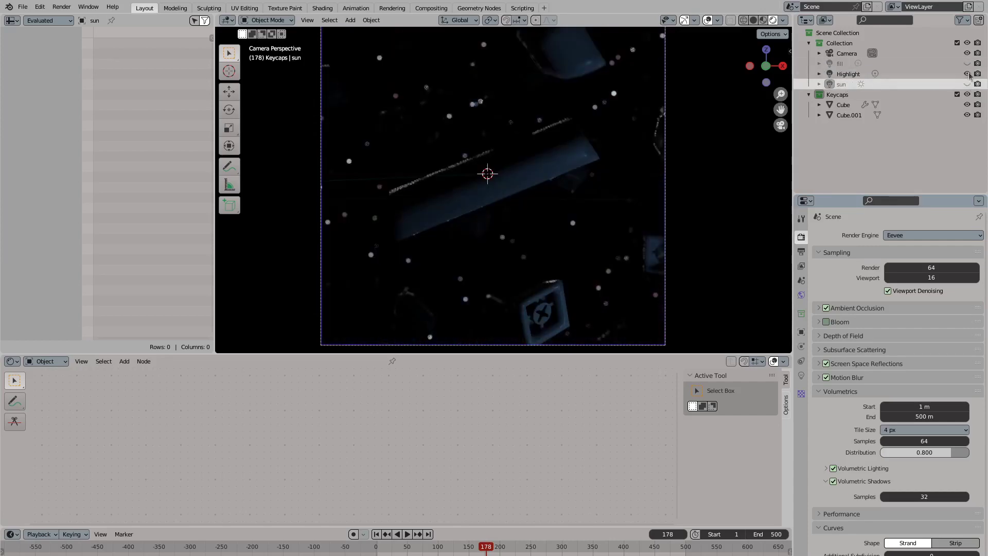
Bring back the fill light, shift its color toward salmon pink, and unhide all the lights
left_click(967, 63)
left_click(840, 63)
left_click(802, 375)
left_click(925, 294)
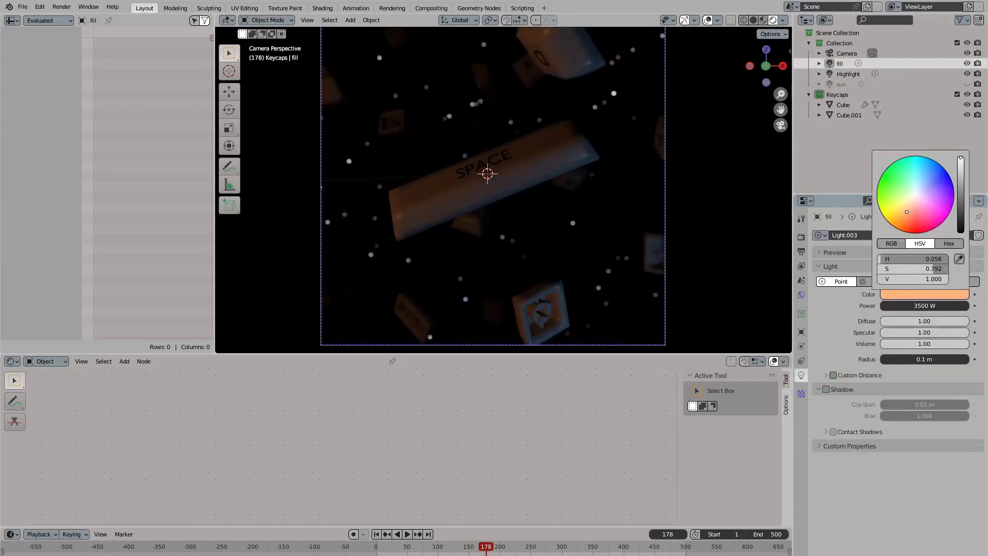
left_click_drag(907, 212, 912, 206)
key("alt+h")
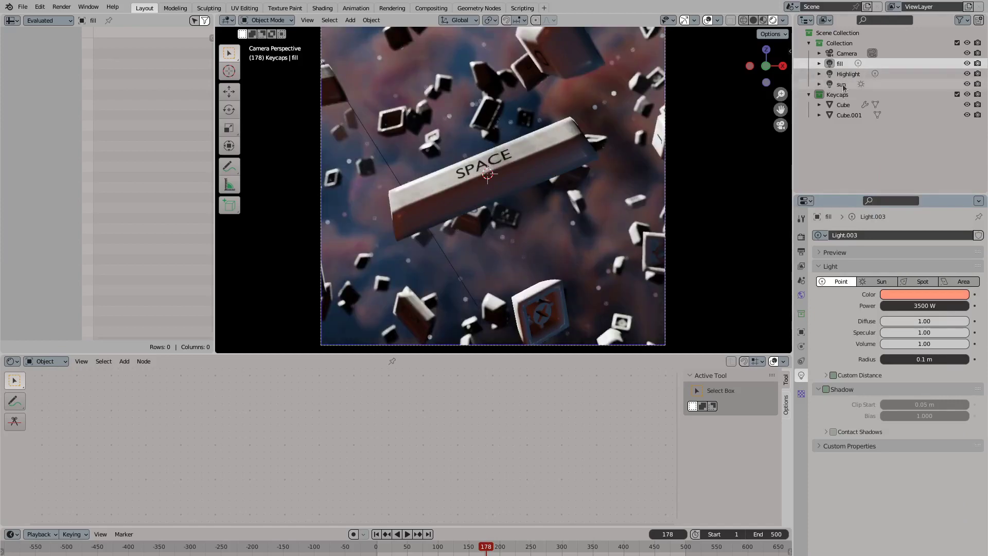
Open the keycaps Cube's geometry nodes and replace the Key node's SPACE string with a row of underscores
left_click(842, 85)
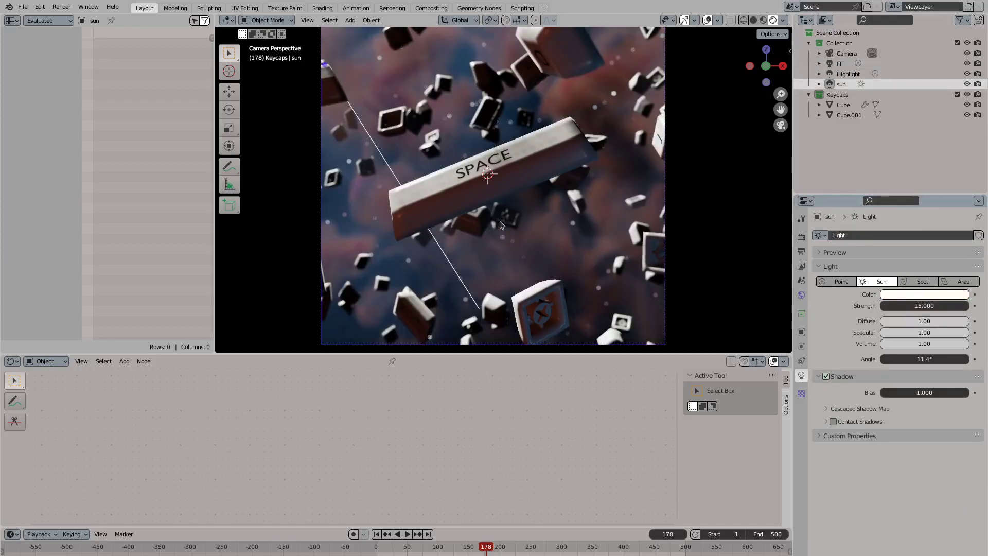
left_click(439, 195)
left_click(12, 361)
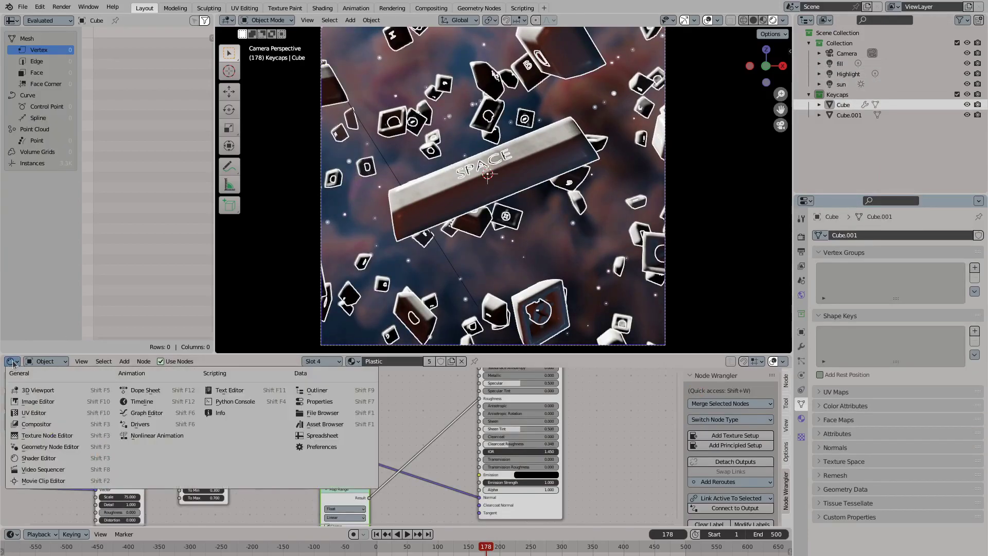
left_click(51, 450)
middle_click_drag(395, 437, 368, 404)
scroll(328, 492, "up", 4)
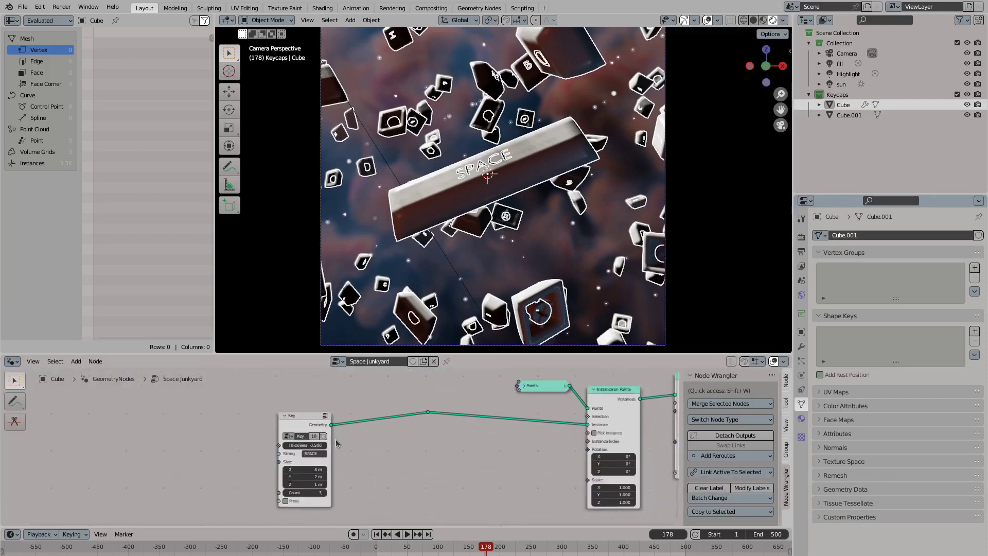
double_click(308, 454)
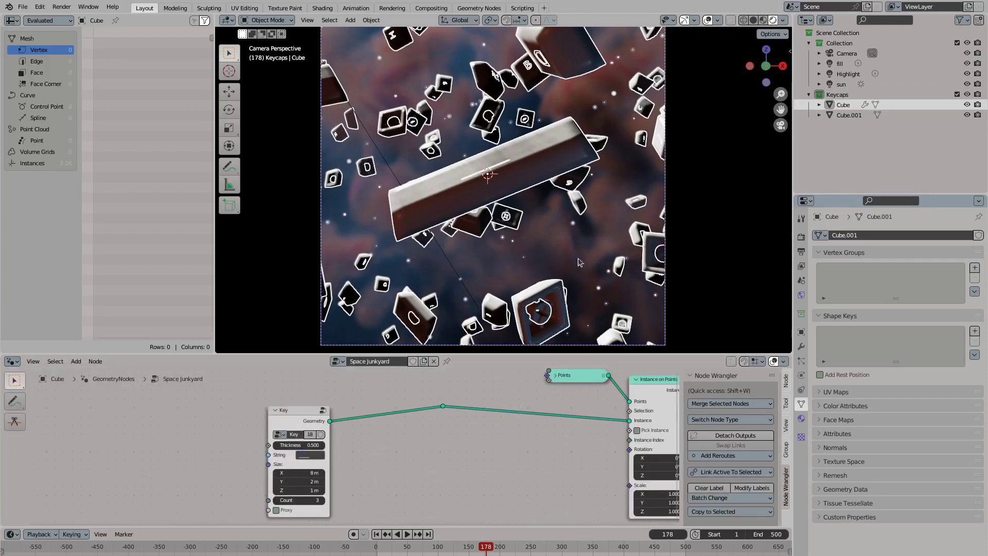
left_click(845, 94)
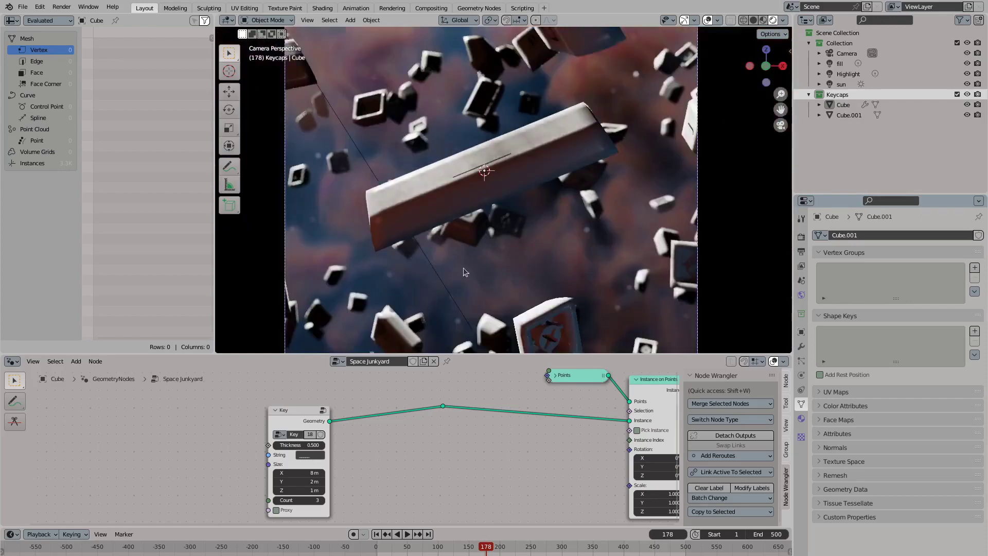
Play the keycap animation to check the spacebar label, and return to frame 173
key("space")
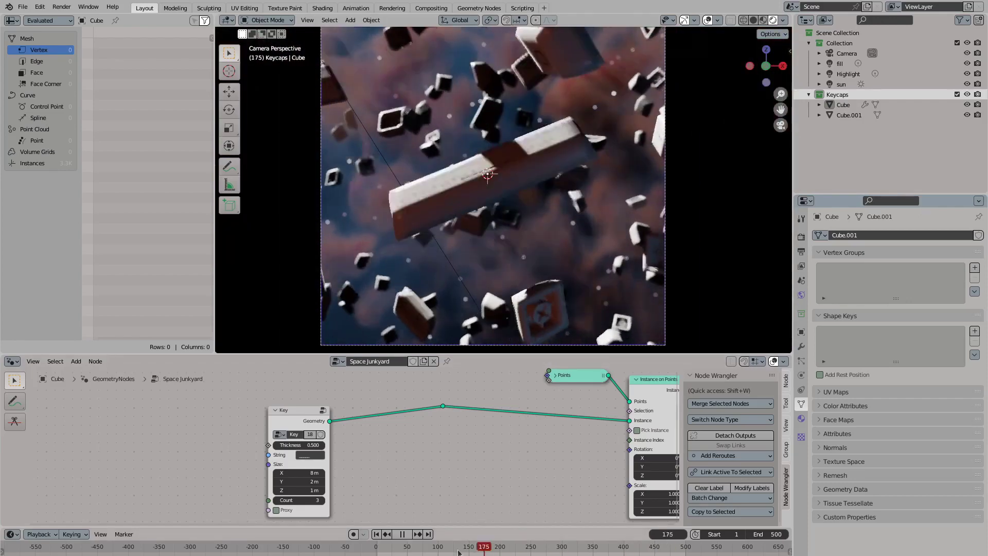
key("space")
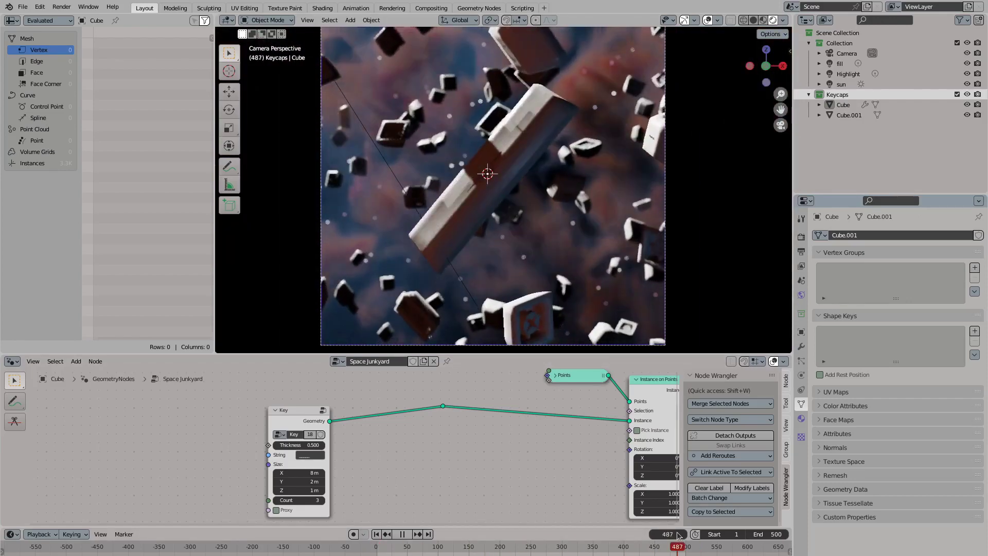
left_click(482, 546)
Switch the node editor to the Compositor and render the current frame
left_click(12, 360)
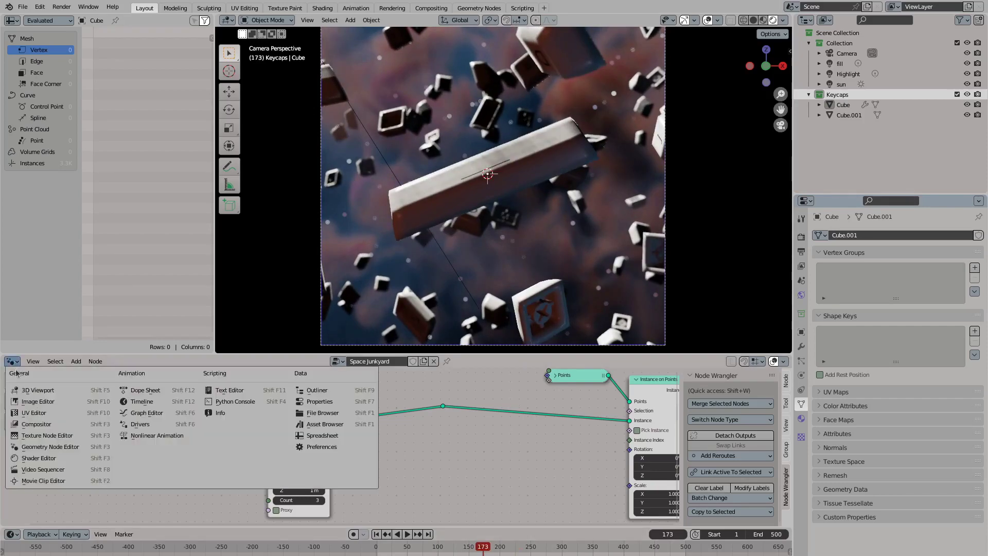
left_click(42, 424)
key("F12")
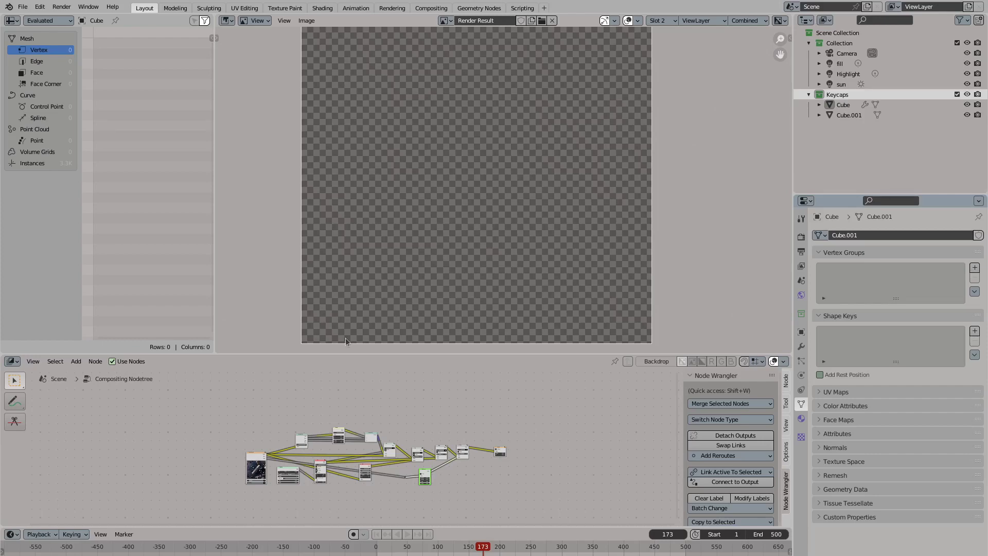
left_click(801, 237)
Replace the Transform node with a Scale node between Separate Color's Red output and Combine XYZ's X input
scroll(336, 410, "up", 8)
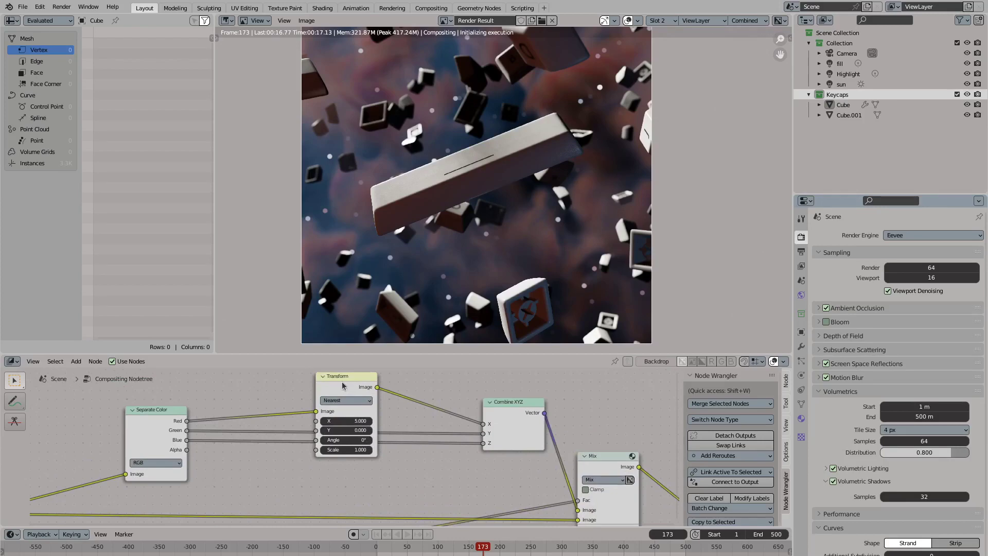
middle_click_drag(343, 386, 346, 415)
key("shift+a")
type("scale")
key("Return")
left_click(250, 385)
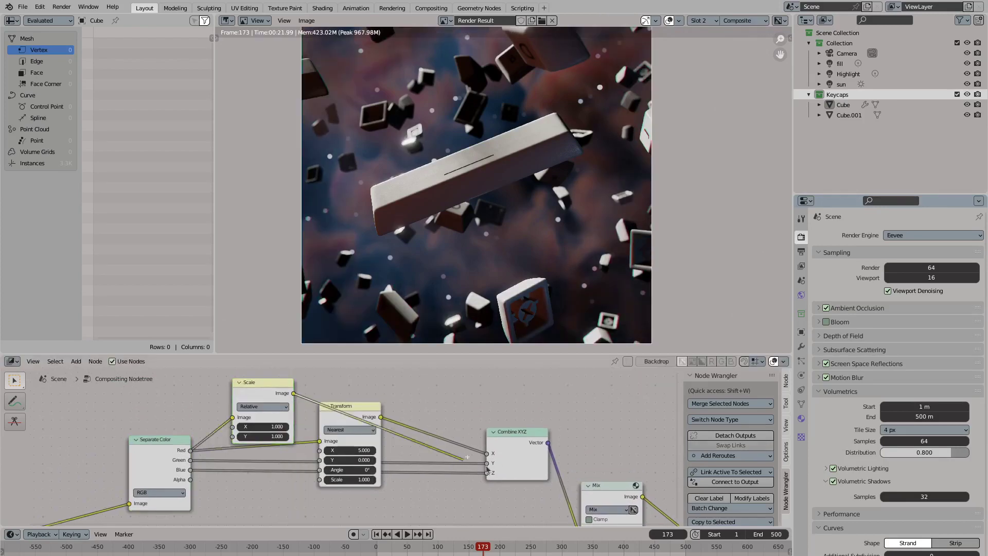
key("x")
Try X scale values of 1.05 and 1.005 on the Scale node and inspect the color fringing
double_click(255, 426)
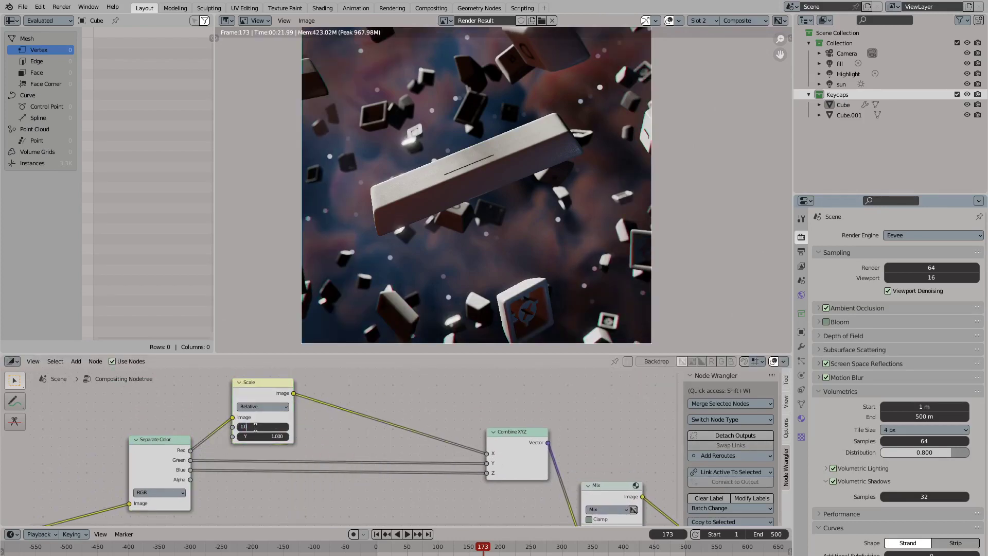
scroll(410, 226, "up", 5)
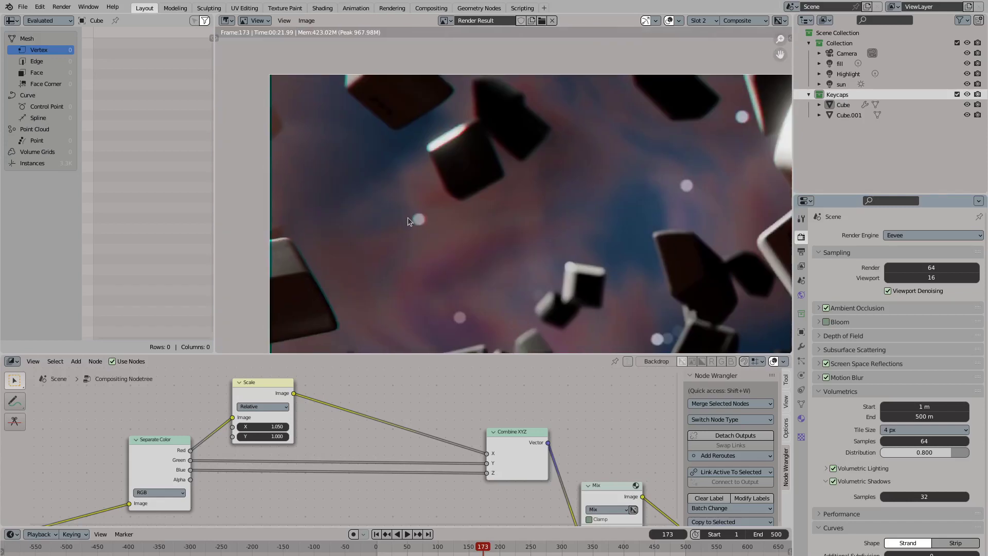
left_click(278, 427)
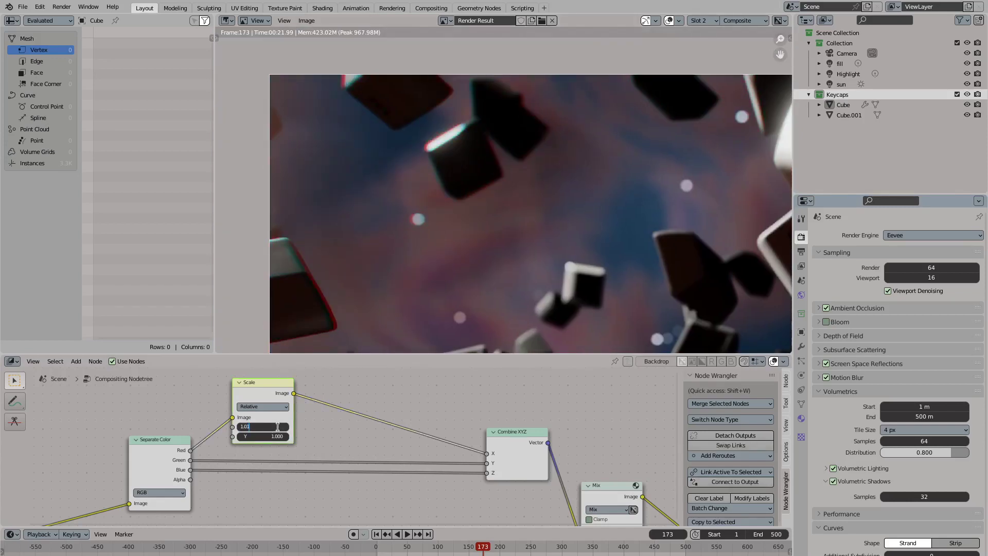
scroll(474, 250, "down", 4)
scroll(503, 236, "up", 3)
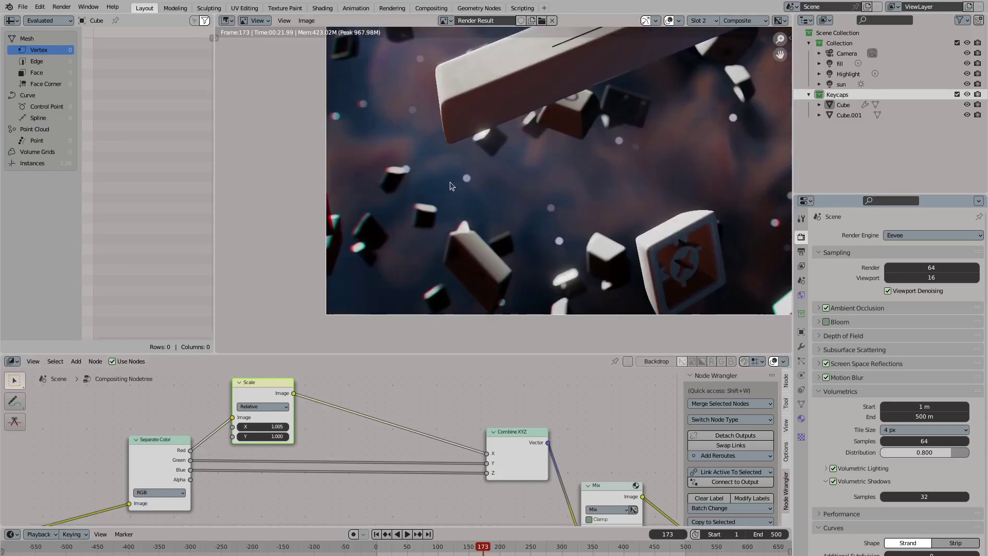
scroll(380, 221, "down", 3)
scroll(402, 255, "up", 2)
scroll(402, 256, "down", 3)
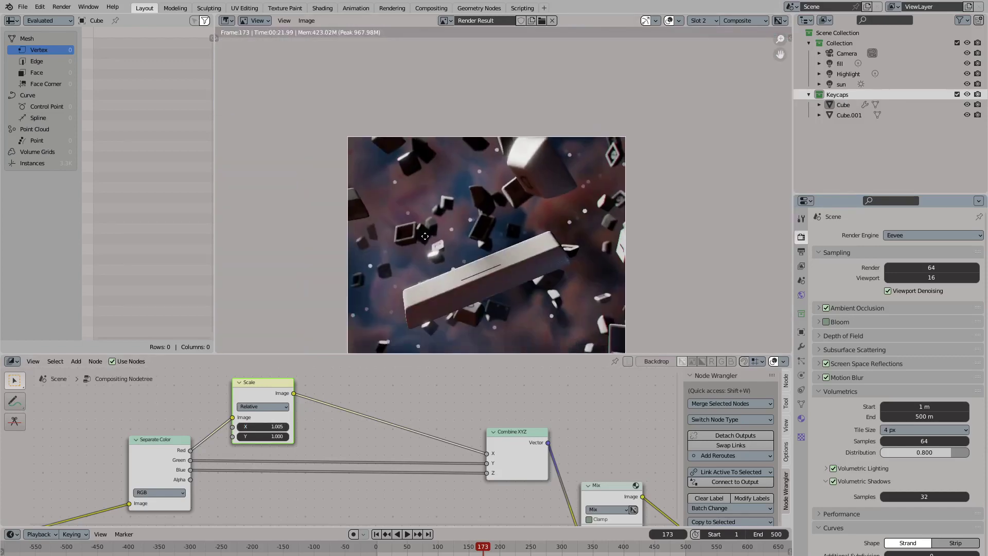
Set the Scale node's X to 1.003 and inspect the fringing around the keycaps
scroll(435, 230, "up", 1)
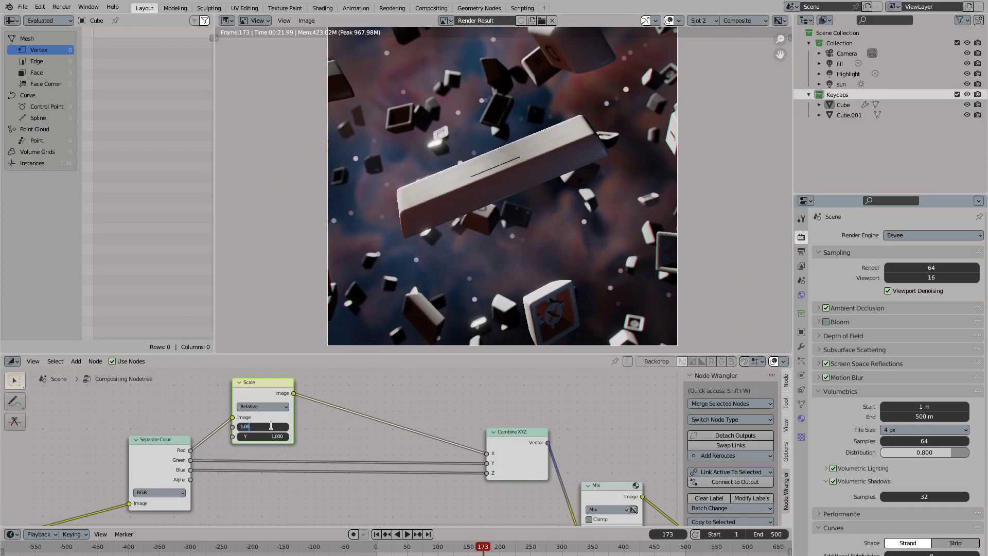
scroll(426, 226, "up", 2)
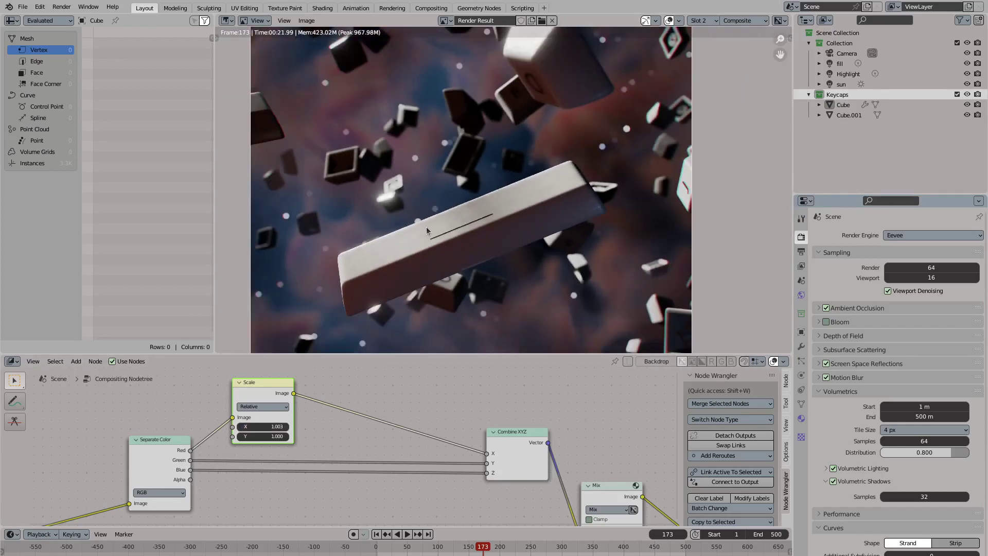
scroll(442, 236, "up", 2)
scroll(463, 226, "down", 3)
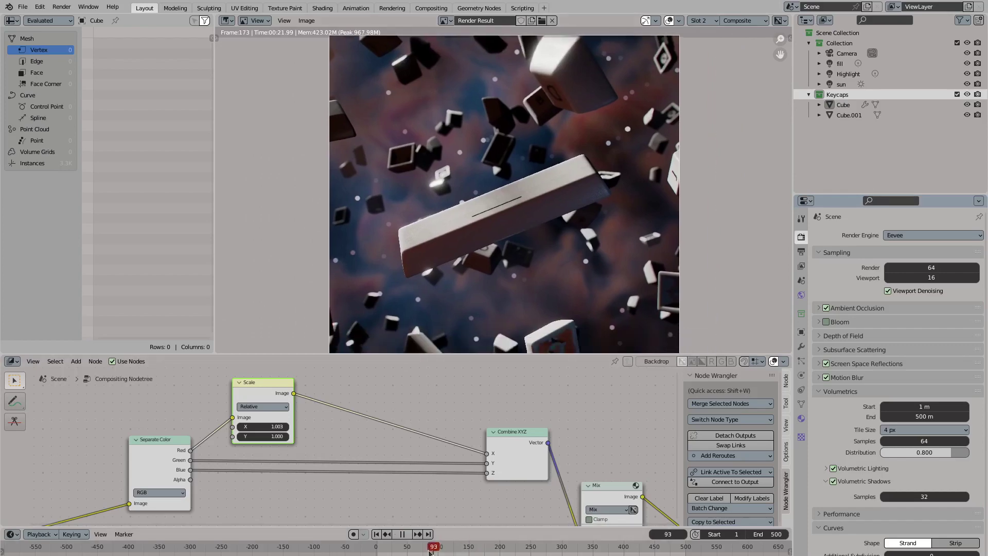
Insert a Color Correction node after Render Layers and link its Image output directly to the Composite node
scroll(366, 424, "down", 3)
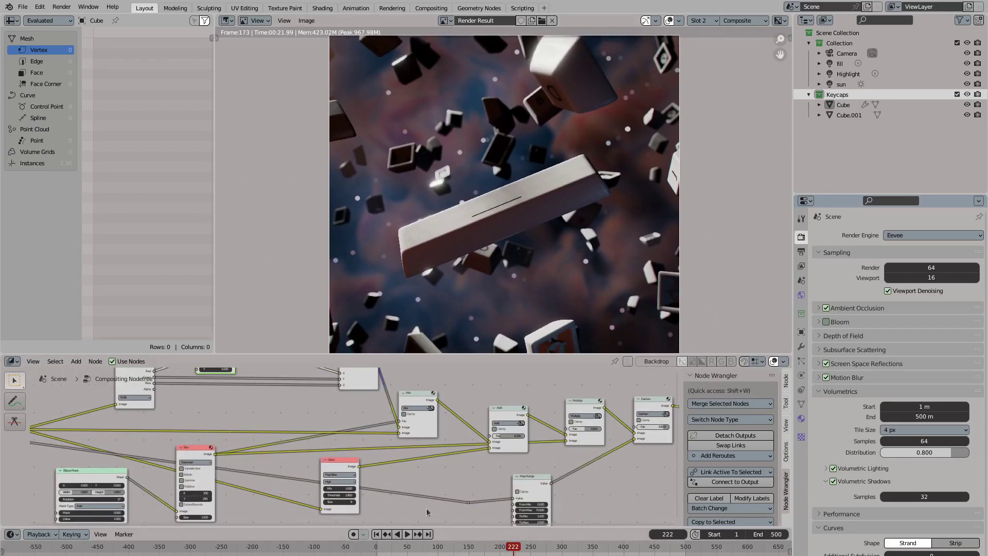
key("ctrl+space")
scroll(312, 227, "up", 2)
right_click_drag(507, 227, 507, 299, "shift")
key("shift+a")
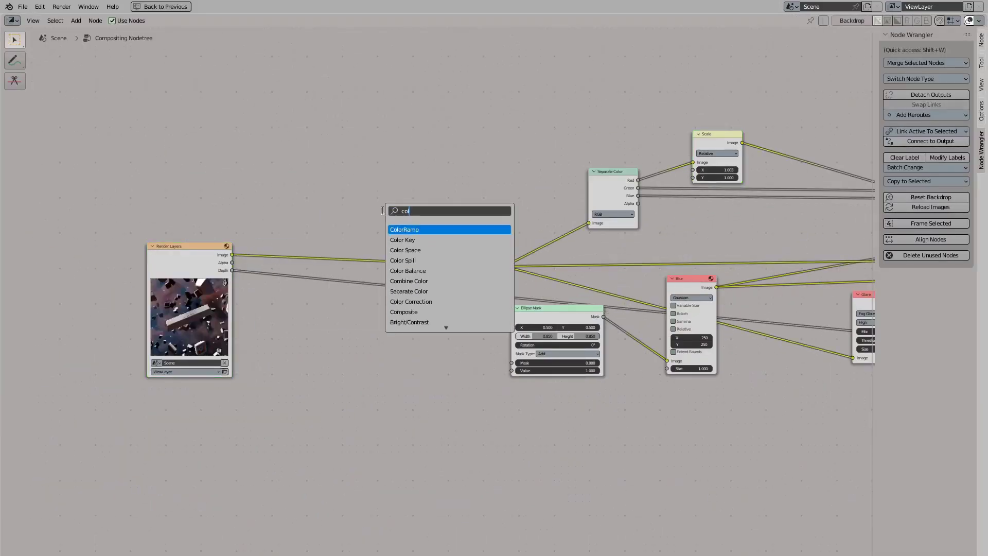
key("Return")
left_click(297, 227)
key("Home")
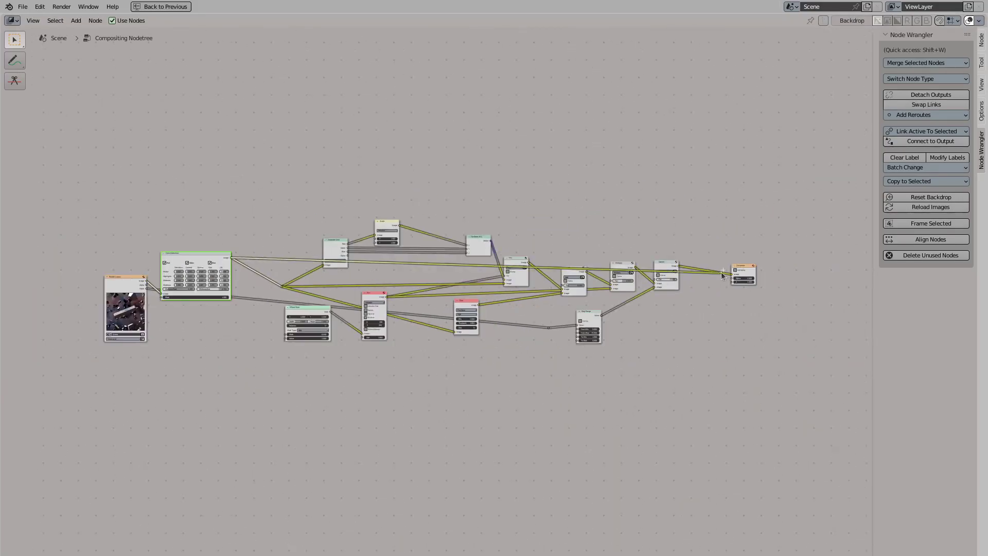
key("ctrl+space")
Set the Highlights Gain of the Color Correction node to 1.25
scroll(294, 445, "up", 2)
scroll(294, 445, "up", 4)
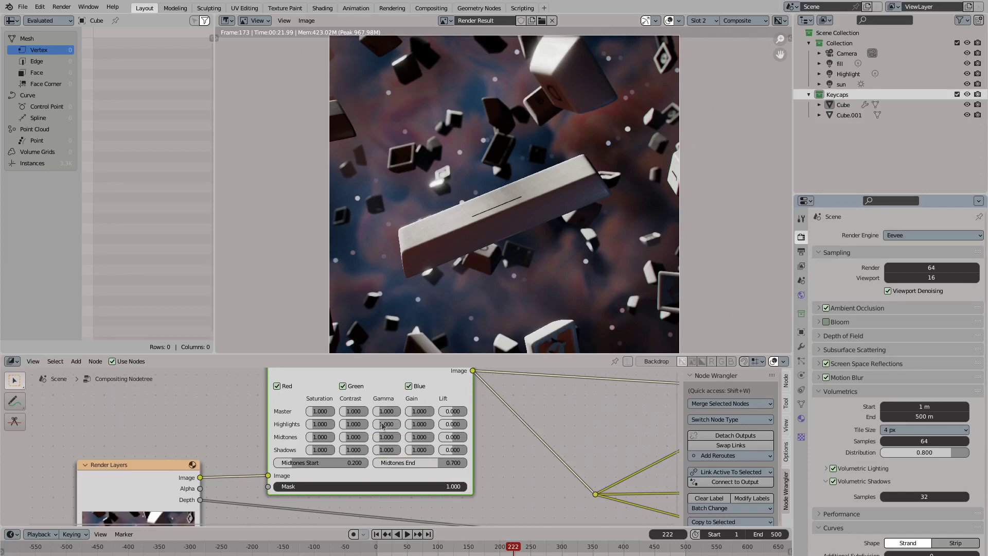
left_click_drag(416, 424, 431, 424)
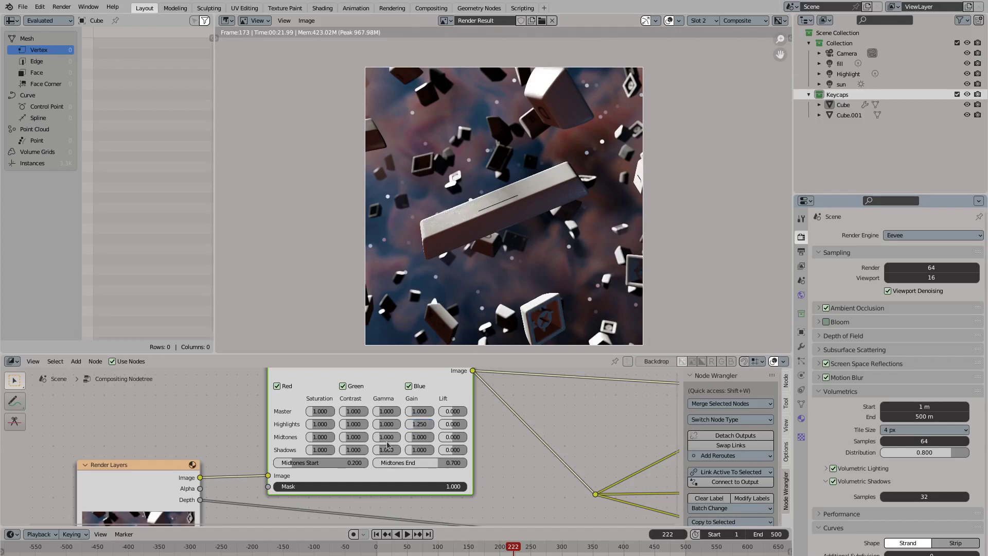
Try Midtones Saturation 1.25, Shadows Saturation 1.15 and Midtones Gamma 1.2 on the Color Correction node
scroll(340, 437, "up", 1)
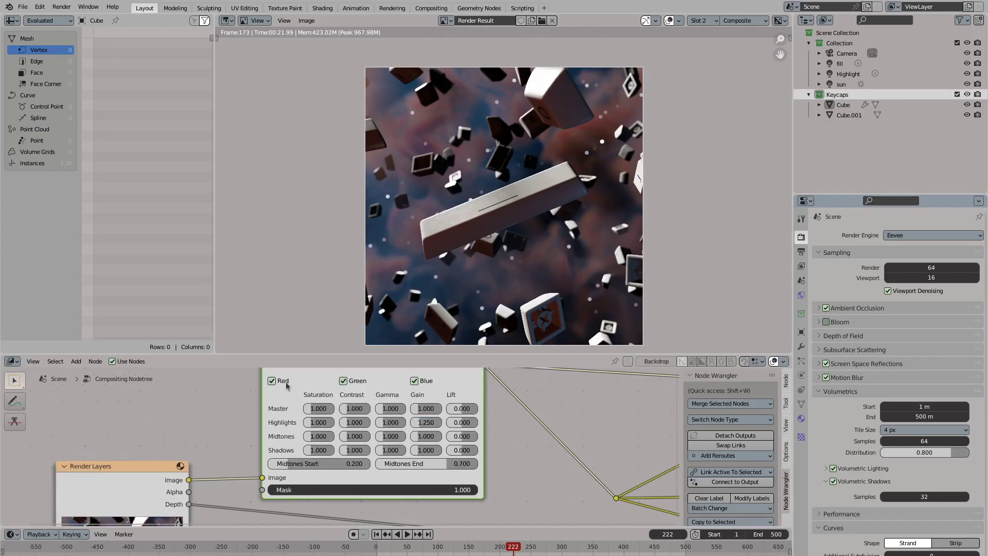
left_click_drag(325, 446, 301, 446)
left_click(357, 436)
type("1.2")
scroll(490, 256, "up", 2)
key("ctrl+z")
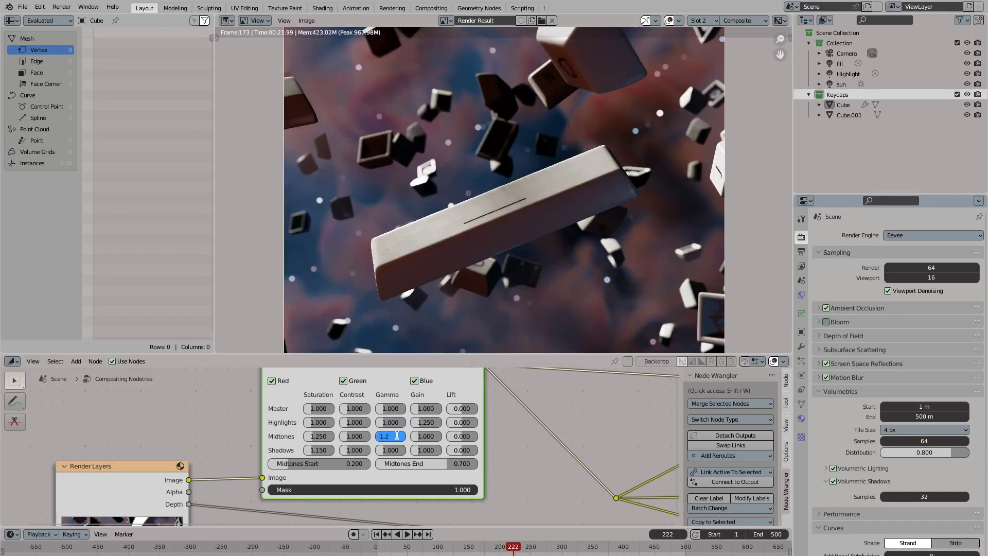
key("Return")
key("ctrl+z")
Add reroute points to the Color Correction output's links to tidy the branches leading to the following nodes
middle_click_drag(437, 215, 551, 244)
key("Home")
scroll(422, 438, "down", 3)
middle_click_drag(422, 409, 329, 409)
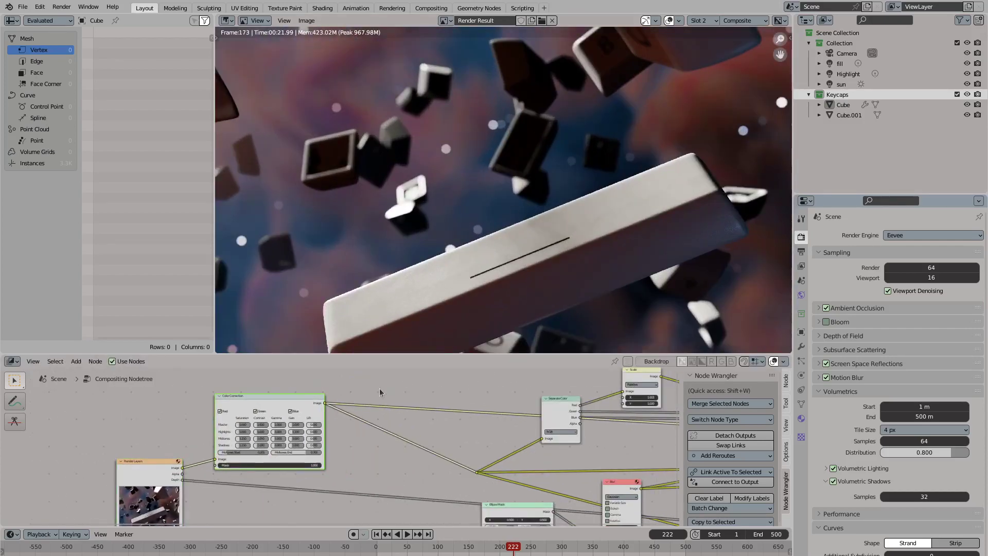
scroll(329, 409, "down", 4)
scroll(329, 409, "up", 4)
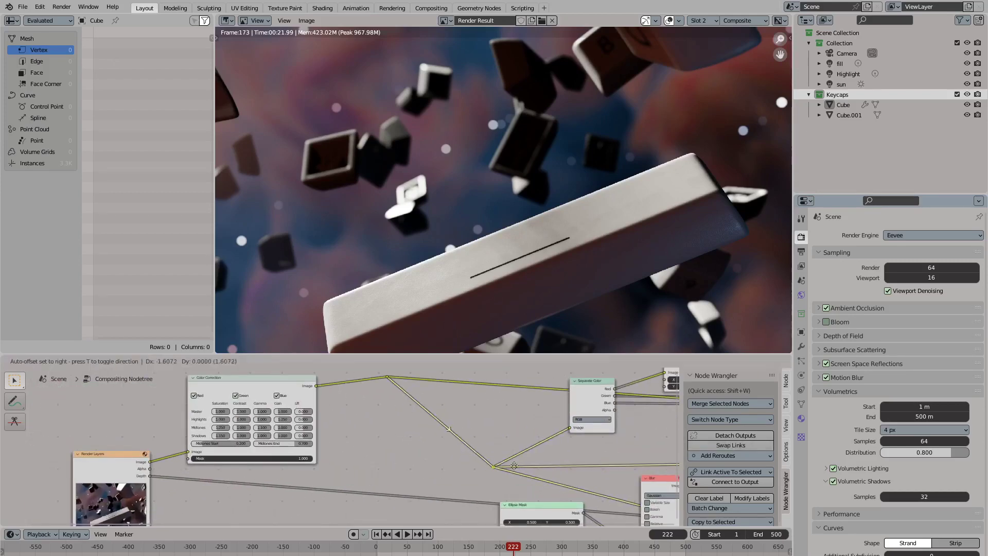
middle_click_drag(455, 407, 207, 477)
scroll(347, 405, "up", 1)
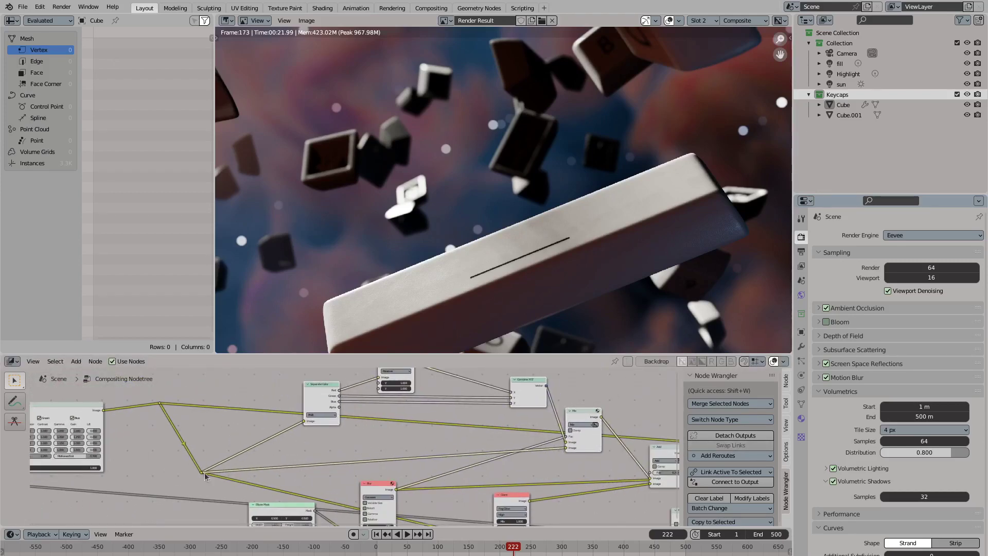
Add a Soften filter node after the reroute that follows Color Correction and route its output through reroutes to the Mix node
left_click_drag(202, 472, 290, 449)
type("sha")
key("BackSpace")
type("soft")
key("Return")
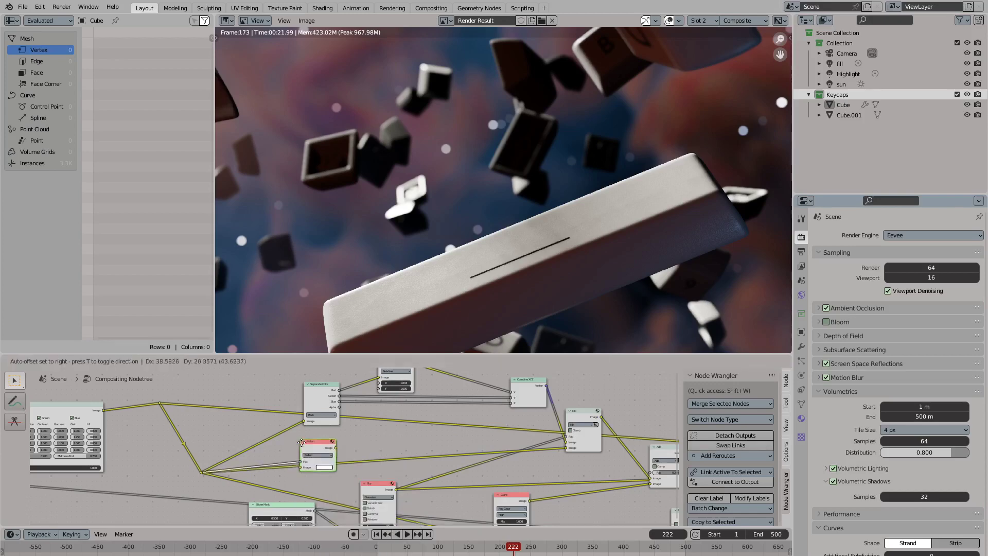
left_click(308, 453)
scroll(309, 447, "up", 1)
left_click_drag(341, 446, 444, 419)
Switch the filter node to Diamond Sharpen, set its Fac to 0.2 after trying 0.25, and collapse the node
left_click(316, 455)
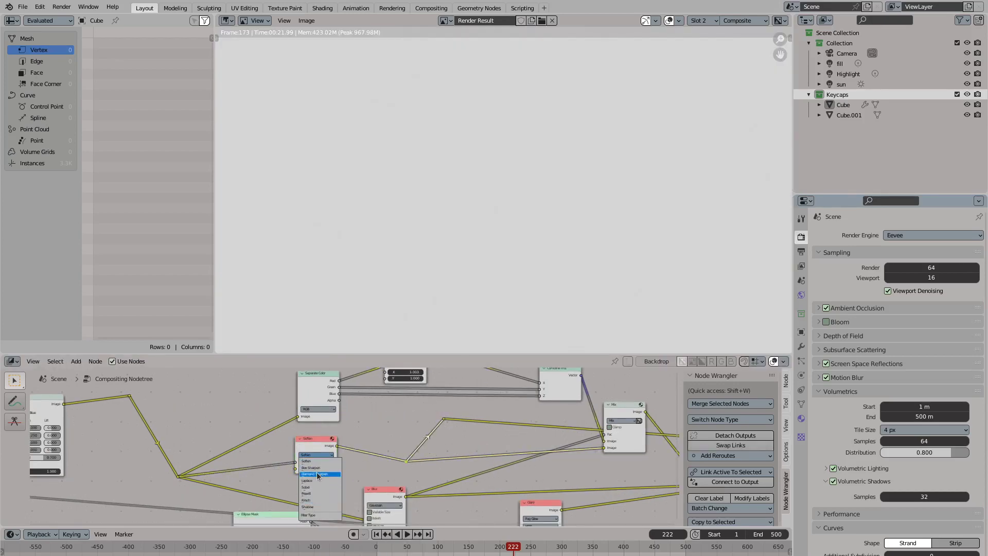
left_click(317, 475)
scroll(319, 464, "up", 2)
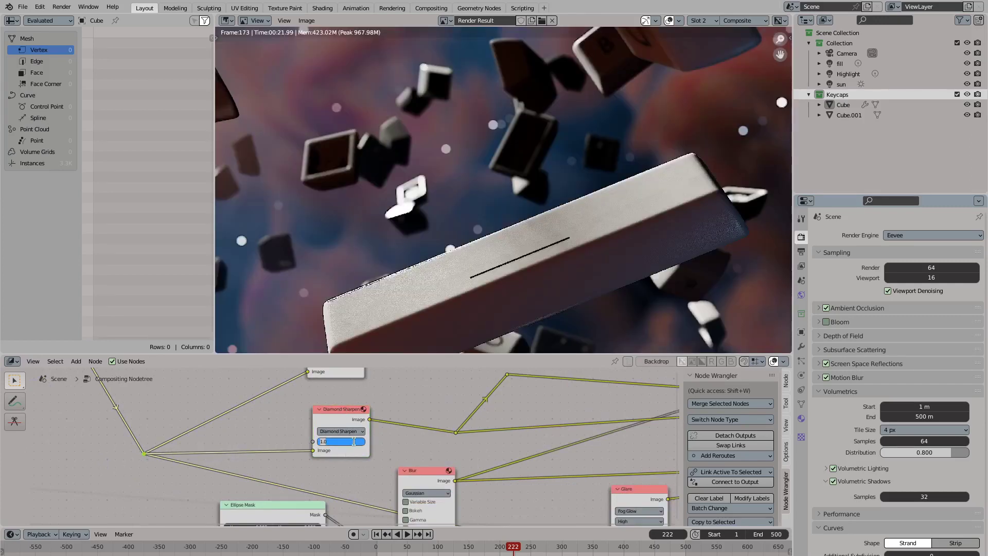
type("0.25")
key("Return")
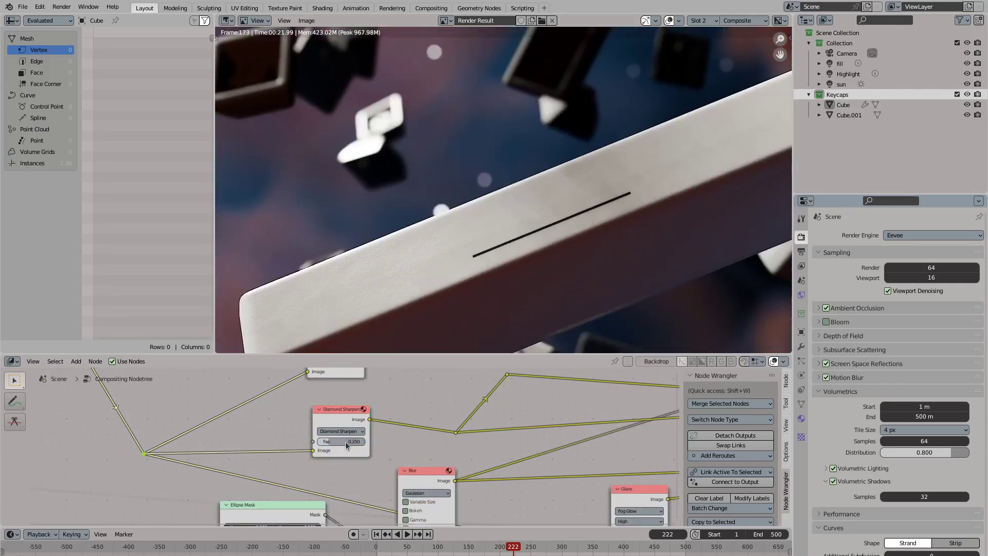
double_click(345, 441)
type("0.2")
key("Return")
left_click(319, 409)
scroll(467, 419, "down", 4)
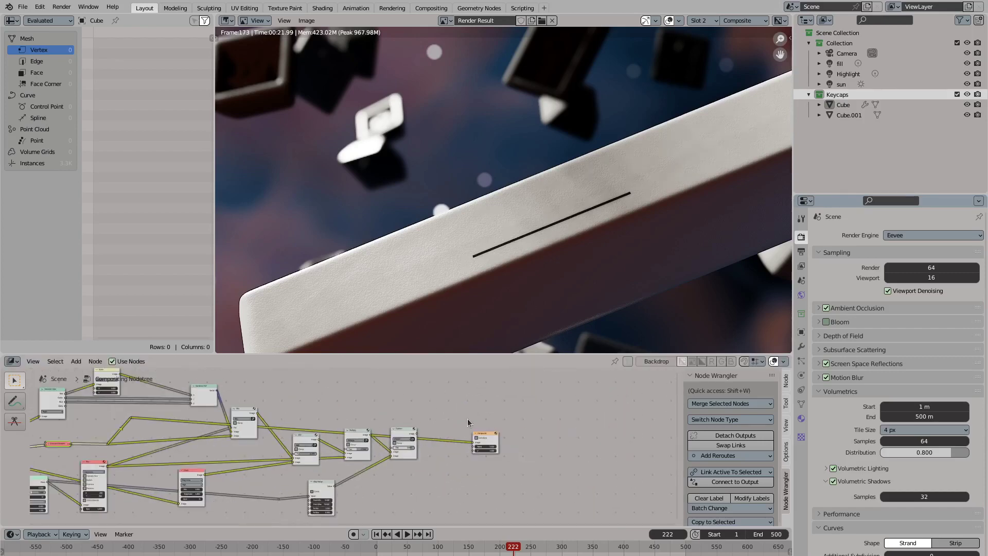
Try a duplicated Glare node set to Streaks with Color Modulation 1.000, previewing it through the Composite node
scroll(529, 431, "up", 3)
scroll(529, 432, "up", 2)
scroll(250, 444, "down", 2)
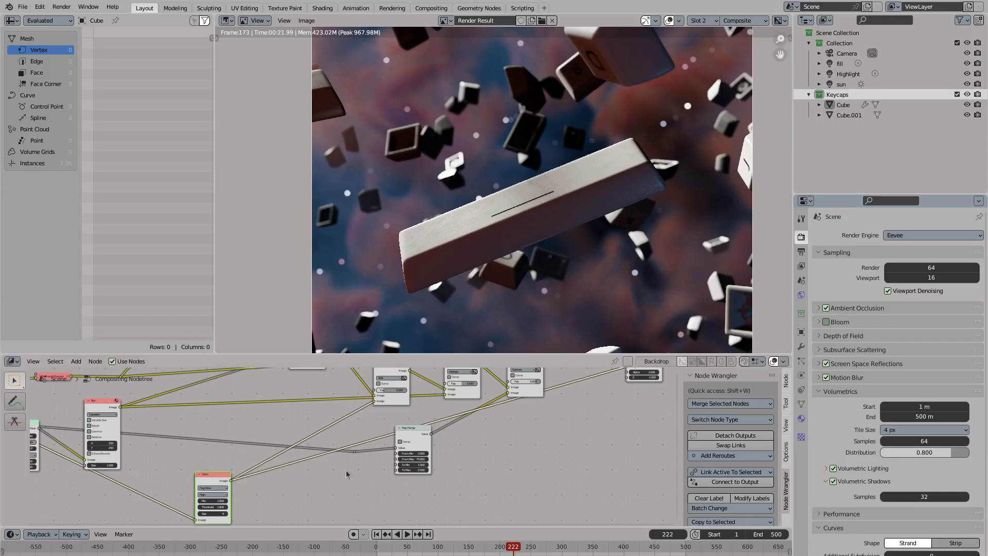
left_click(278, 435, "ctrl+shift")
key("shift+d")
left_click(294, 475)
scroll(298, 453, "down", 2)
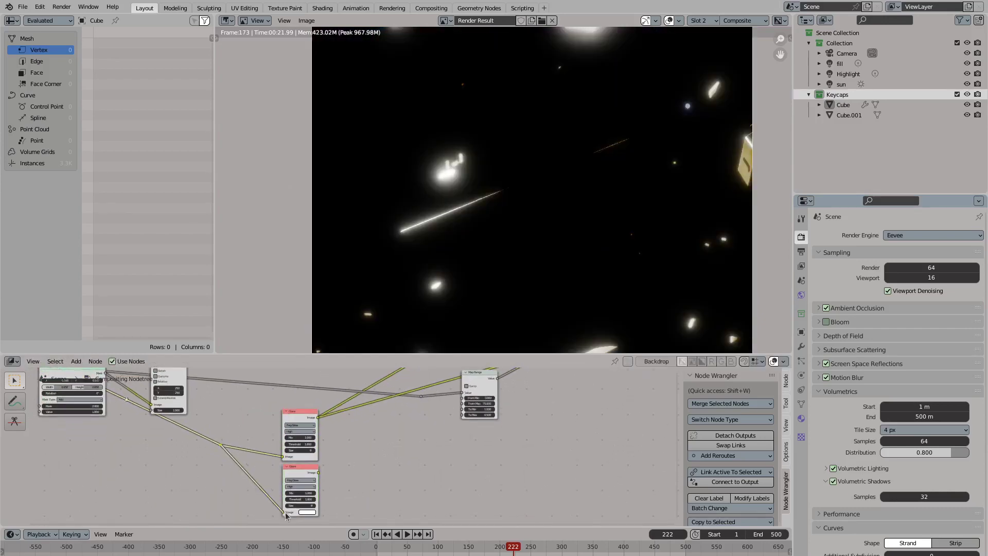
scroll(341, 457, "up", 2)
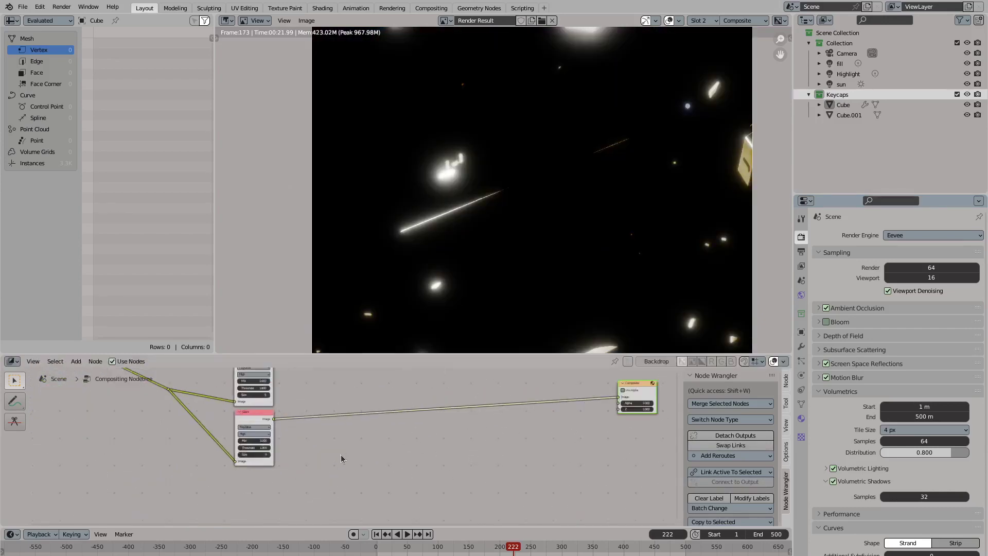
left_click_drag(671, 372, 461, 420)
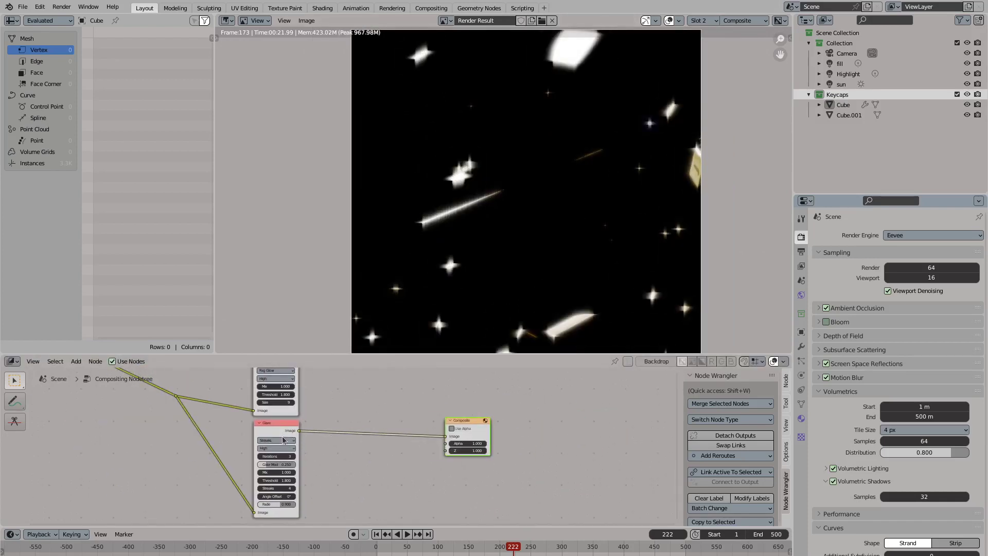
scroll(336, 445, "up", 2)
double_click(256, 504)
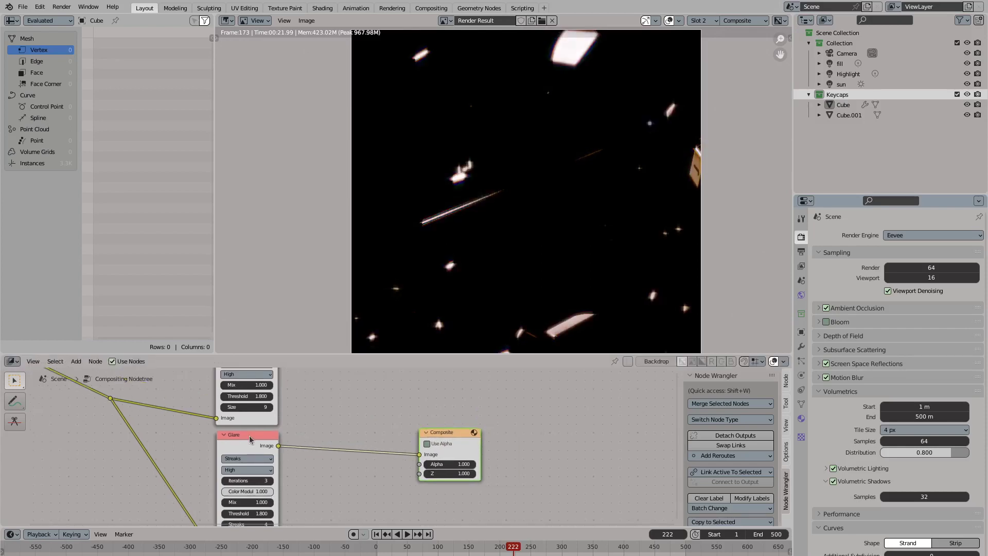
key("ctrl+z")
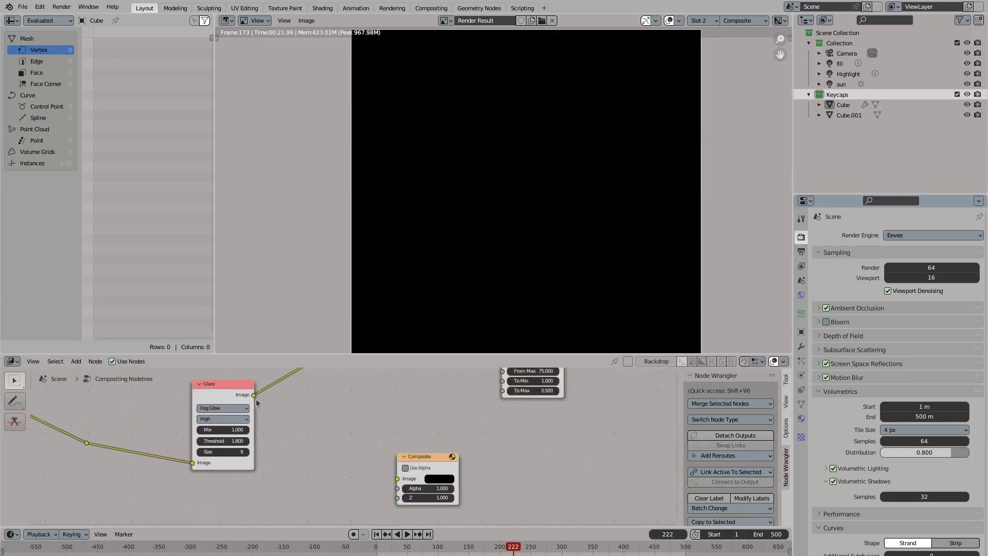
Duplicate the Fog Glow Glare node below the original, feed it from the same reroute and link it to Composite
key("shift+d")
left_click(226, 487)
scroll(225, 487, "down", 1)
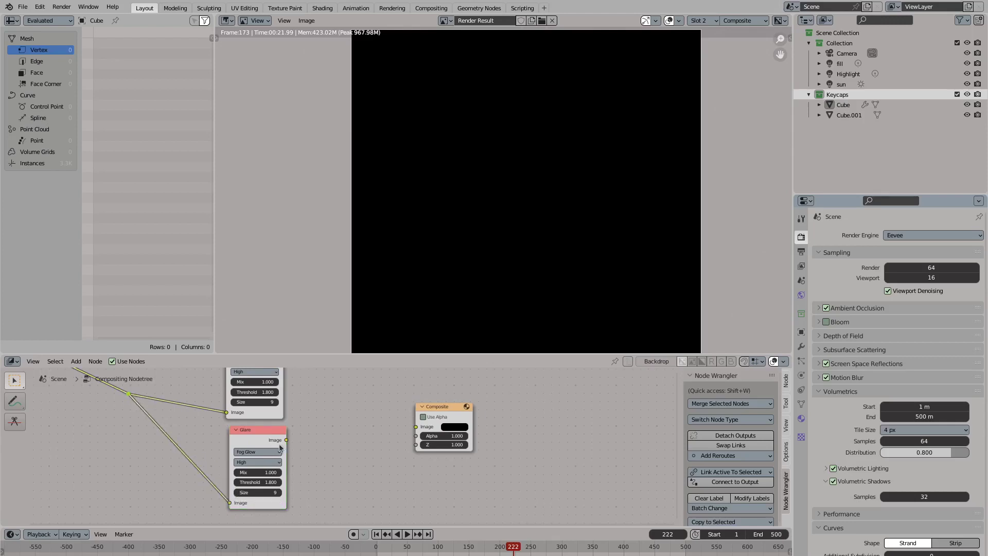
left_click_drag(448, 407, 417, 422)
Set the second Glare node to Low quality and its Threshold to 0.05, trying 0.25 first
left_click(257, 463)
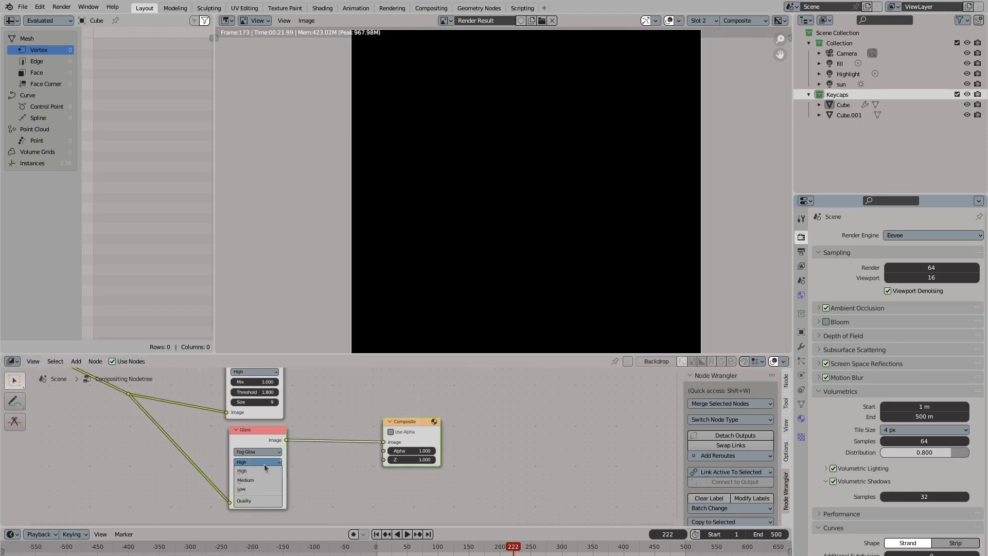
left_click(260, 482)
type(".25")
key("Return")
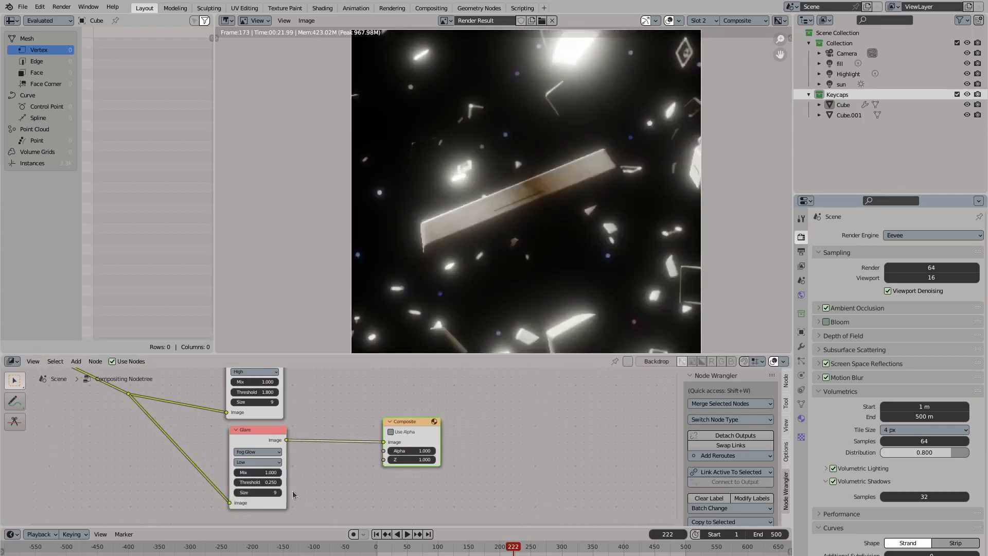
left_click(263, 481)
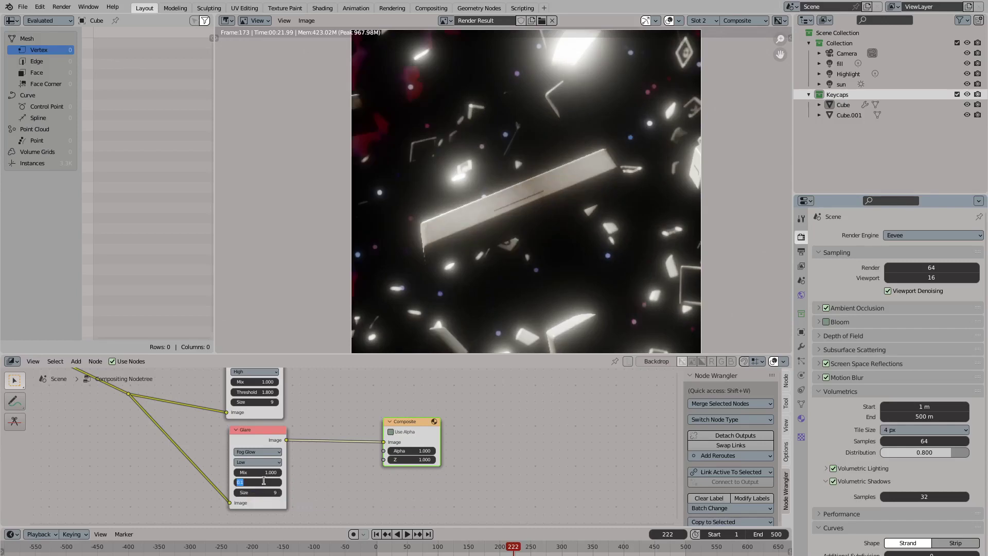
left_click(260, 492)
type("50")
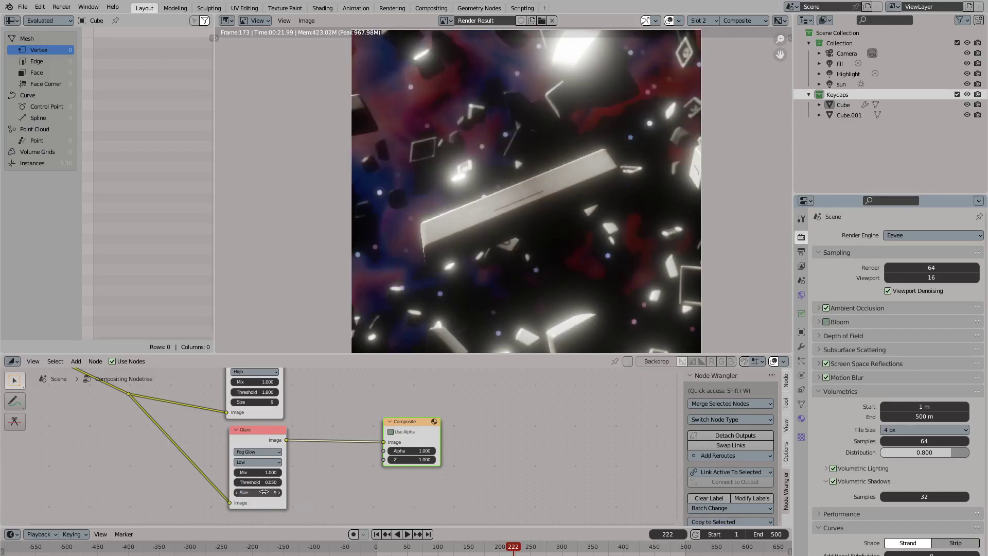
Switch the second Glare node's quality to Medium, then to High, and keep its Threshold at 0.05
left_click(263, 465)
left_click(260, 480)
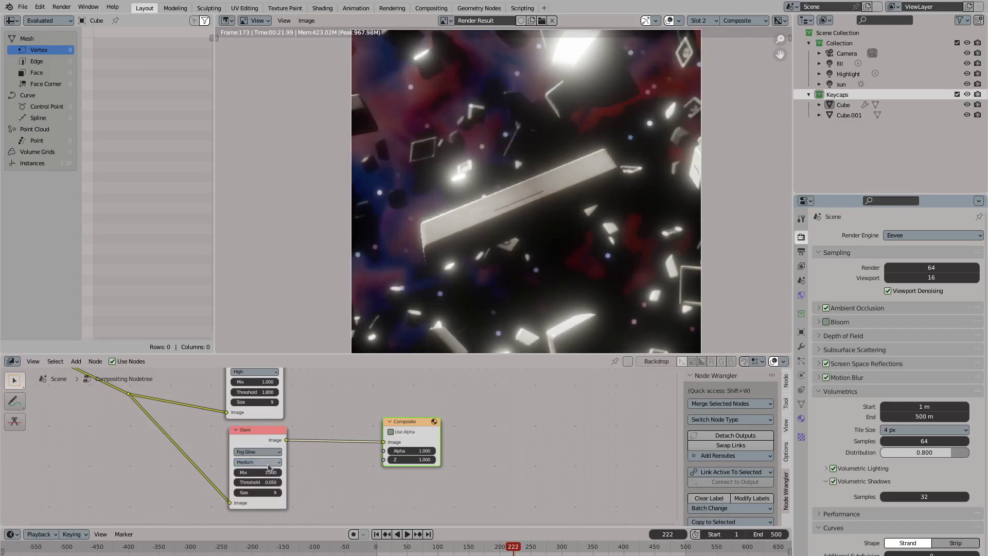
left_click(259, 463)
left_click(256, 471)
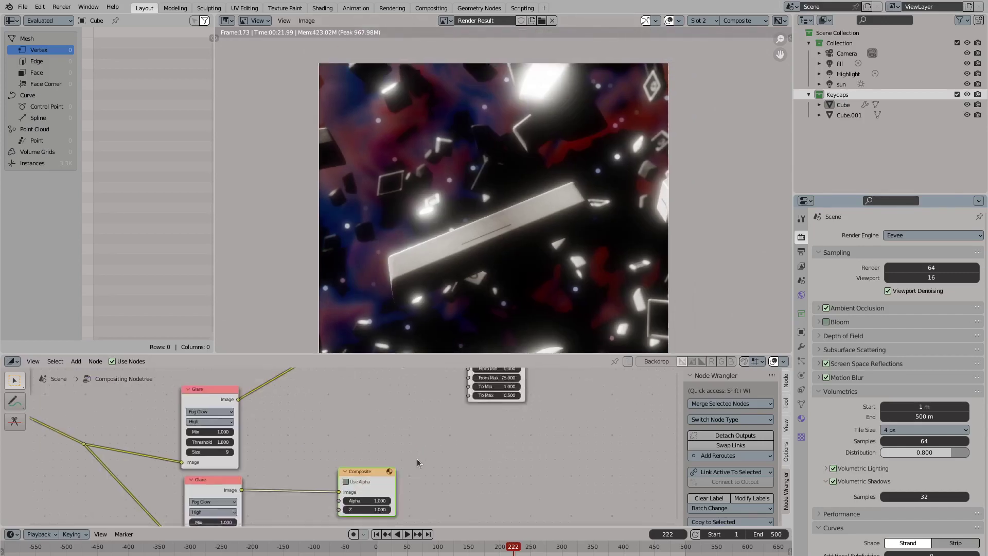
scroll(298, 405, "down", 4)
scroll(299, 406, "up", 3)
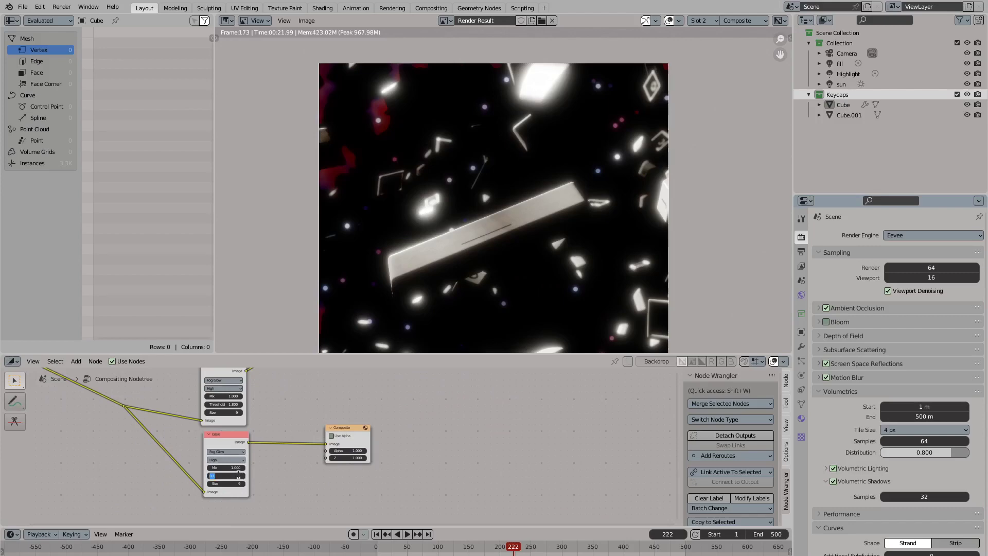
scroll(272, 439, "up", 1)
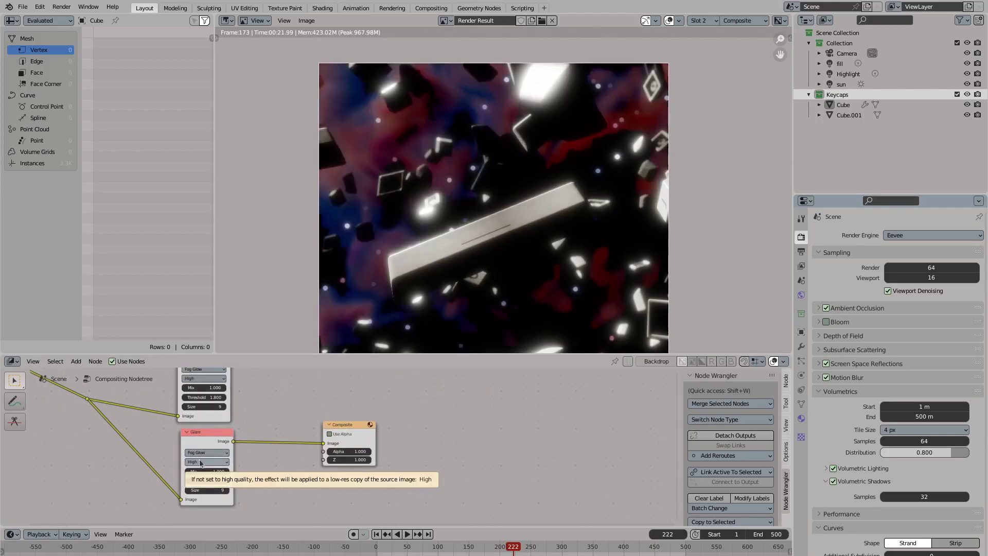
scroll(424, 431, "down", 1)
Insert a copy of the Add node after the original and link the second Glare node's output into it
key("ctrl+space")
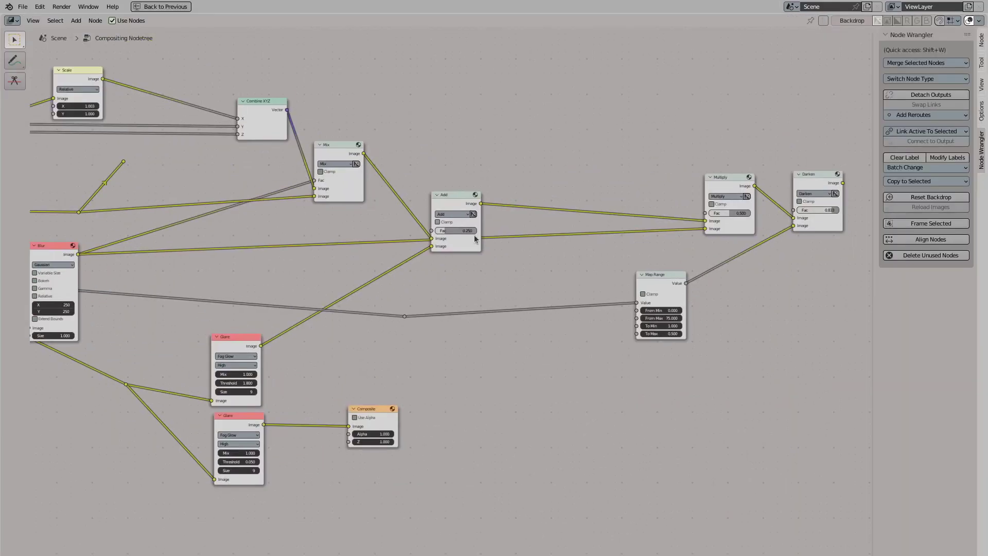
left_click_drag(264, 425, 514, 233)
middle_click_drag(384, 411, 249, 456)
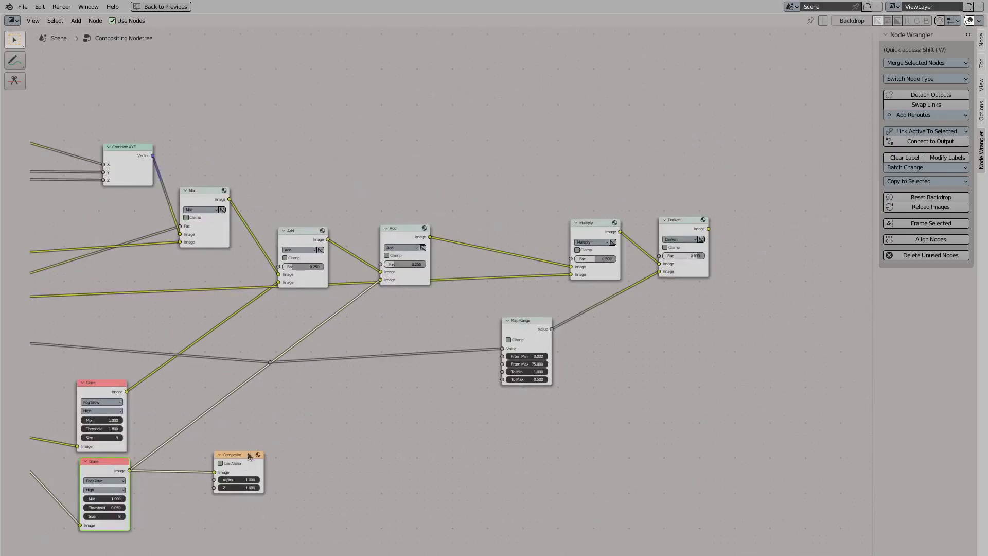
Move the Composite node to the end of the chain and link the Darken node's output to it
left_click_drag(231, 458, 759, 227)
left_click_drag(708, 229, 743, 241)
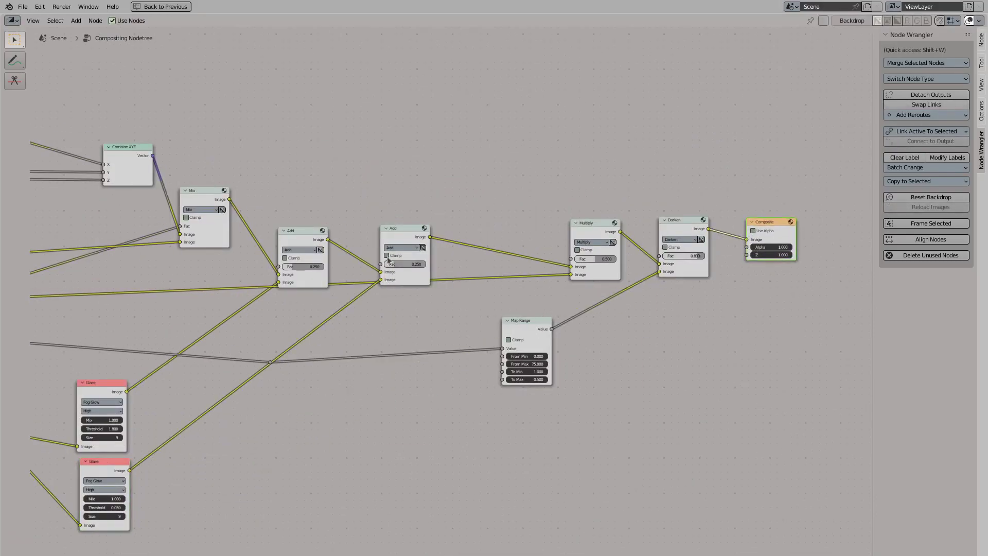
key("ctrl+space")
middle_click_drag(405, 257, 435, 270)
left_click_drag(591, 396, 601, 392)
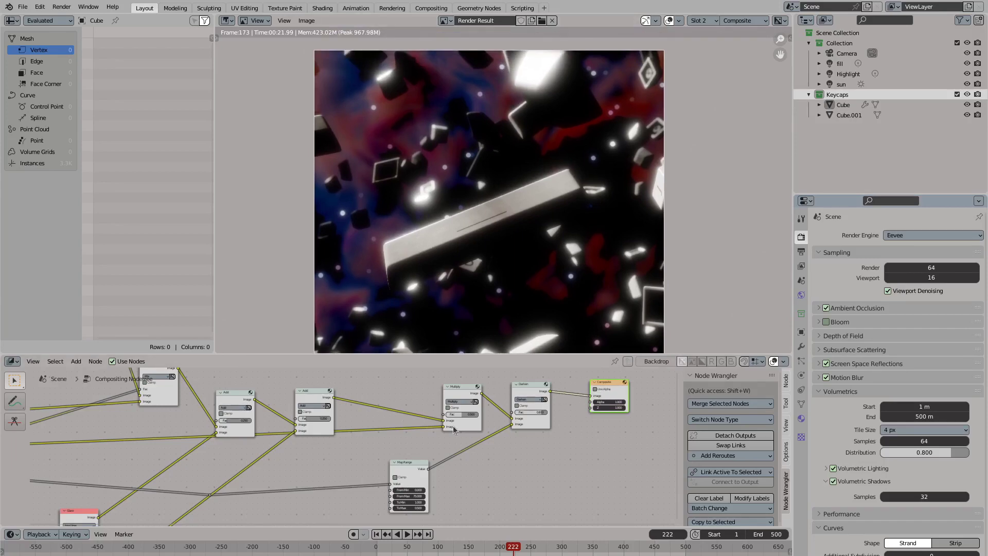
Adjust the second Add node's Fac and inspect the glow around the keycaps
left_click(315, 421)
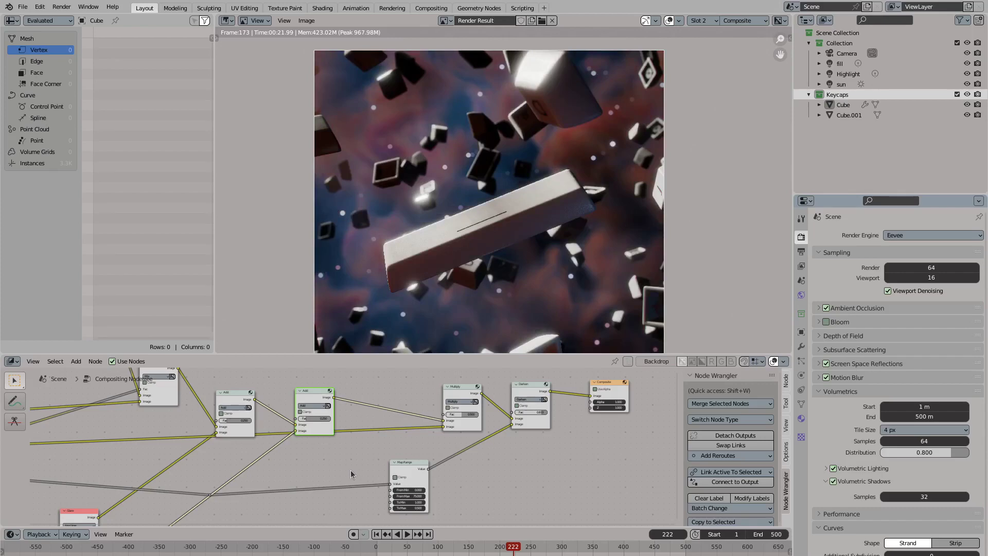
scroll(470, 273, "up", 3)
scroll(471, 270, "down", 5)
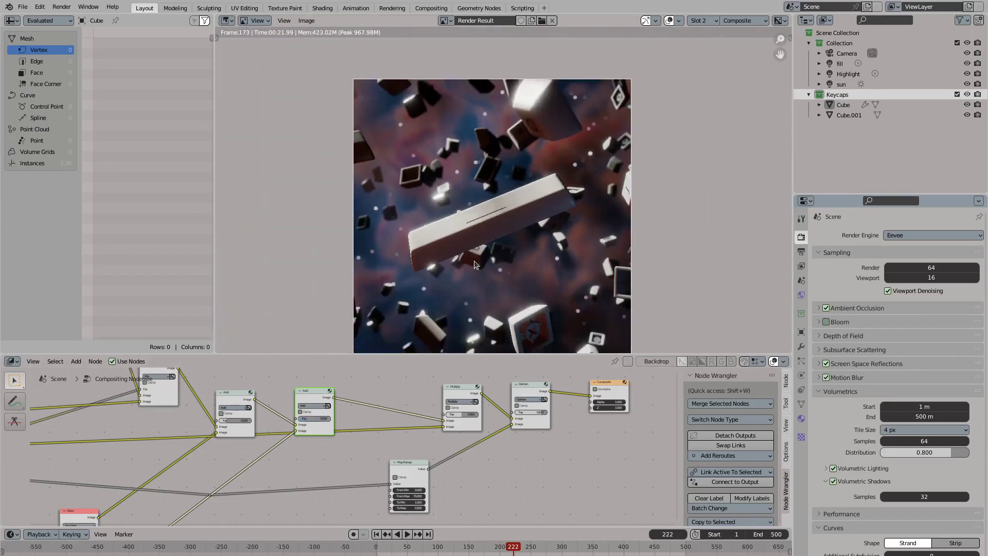
scroll(473, 267, "up", 3)
scroll(473, 268, "down", 1)
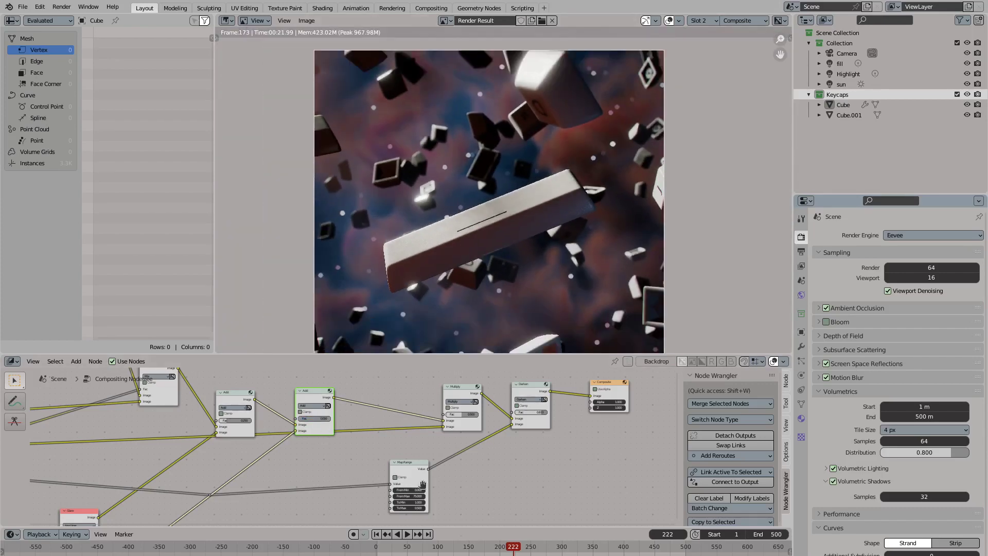
Set the Color Correction node's Shadows Gamma to 0.9 and inspect the darker areas of the render
scroll(324, 425, "up", 6)
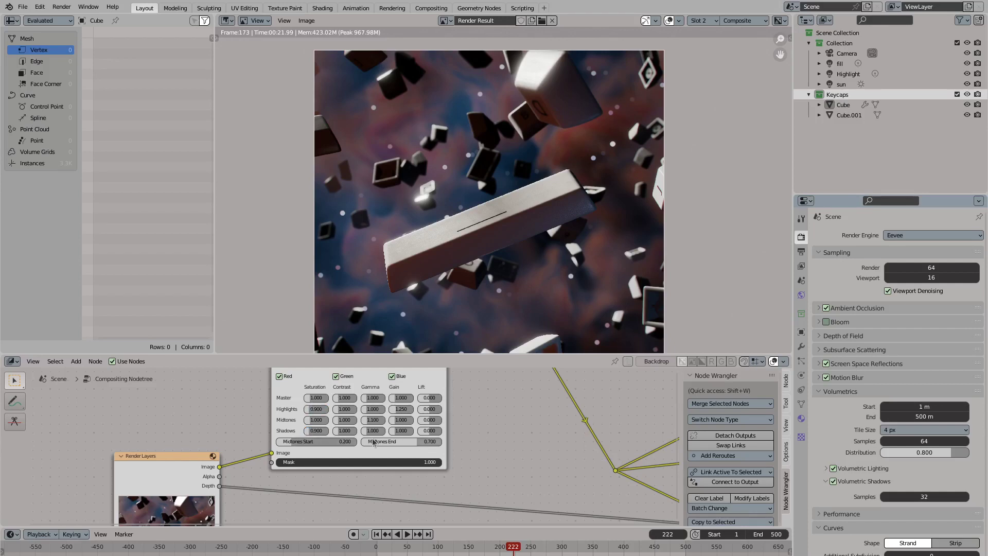
left_click(402, 433)
scroll(379, 250, "up", 5)
scroll(386, 309, "down", 5)
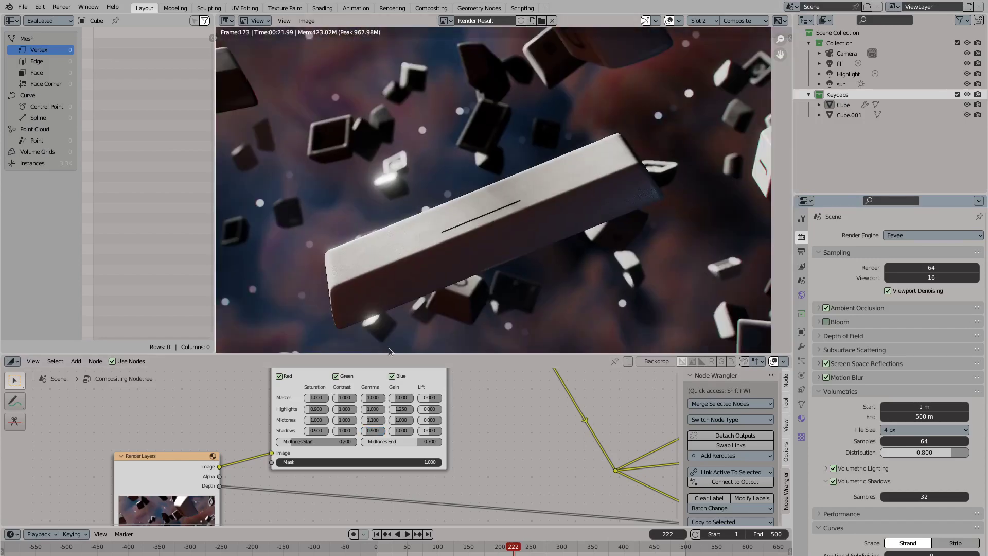
scroll(401, 420, "down", 6)
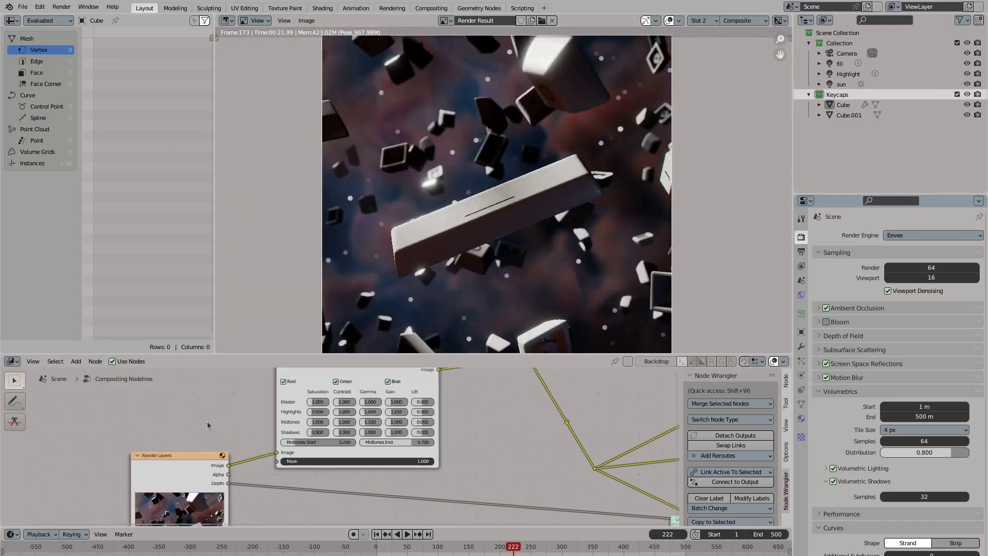
Preview the depth Map Range output through the Composite node and relink the Darken node's output to Composite
scroll(365, 410, "up", 3)
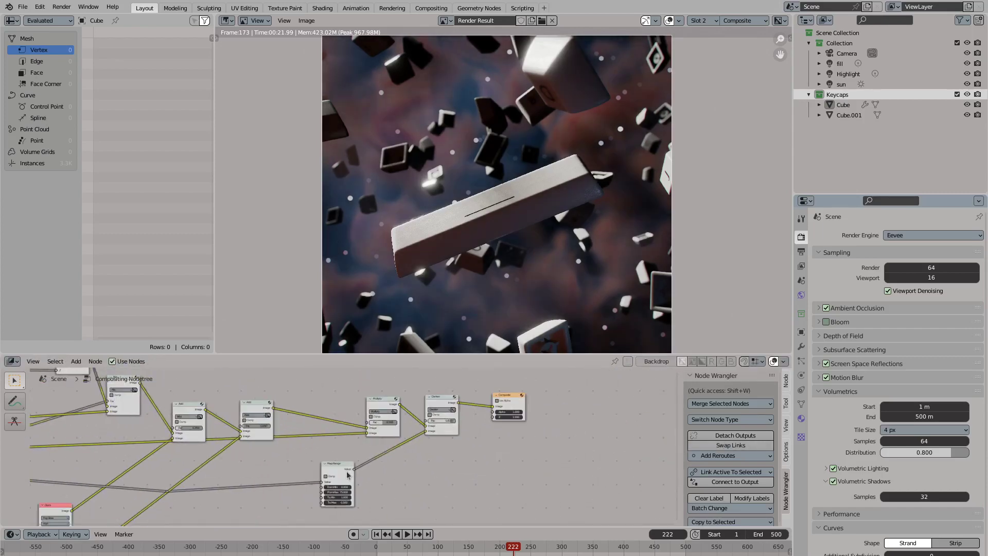
left_click_drag(532, 369, 413, 421)
scroll(403, 478, "up", 2)
left_click(528, 382)
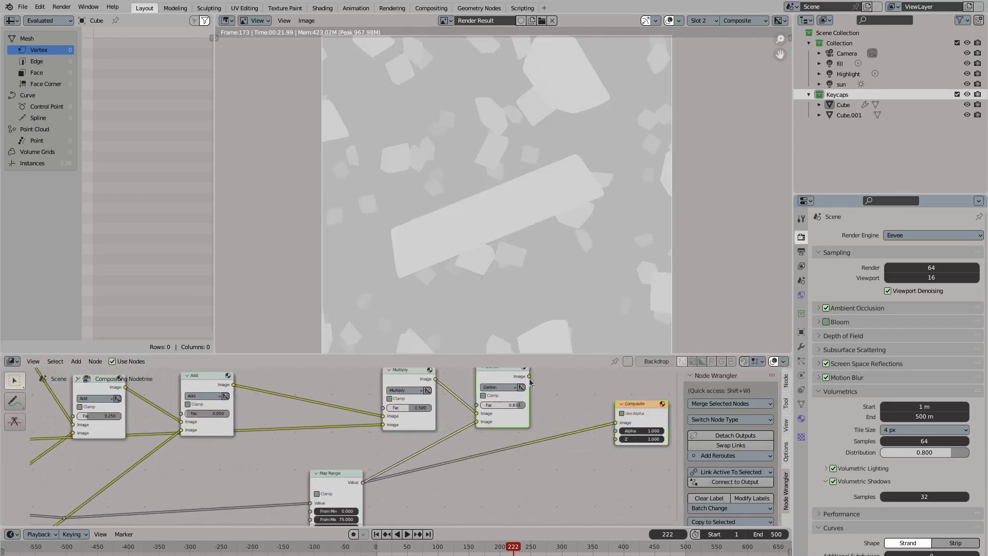
Set the depth Map Range node's To Max to 0.2 and preview the depth mask through the Composite node
left_click(337, 487)
key("KP_Decimal")
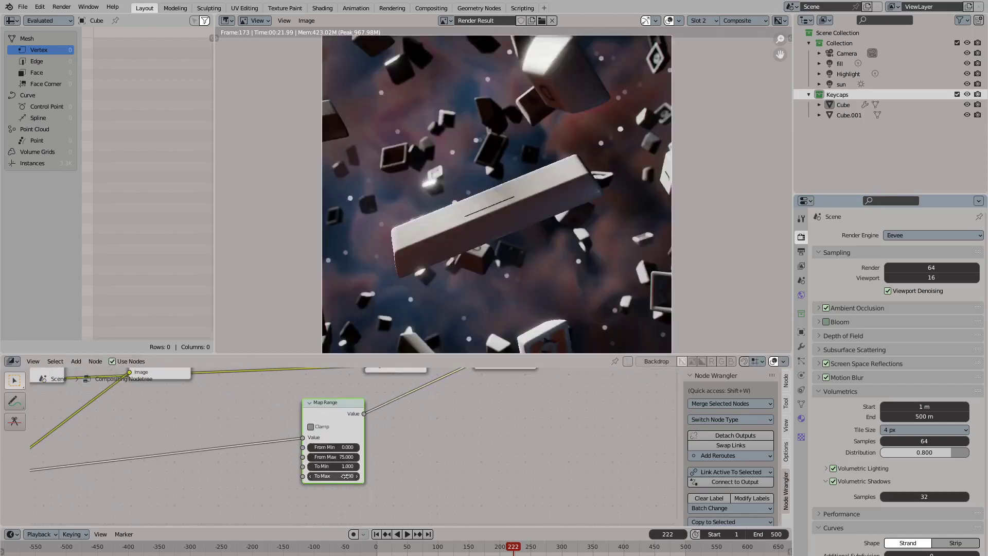
left_click(345, 476)
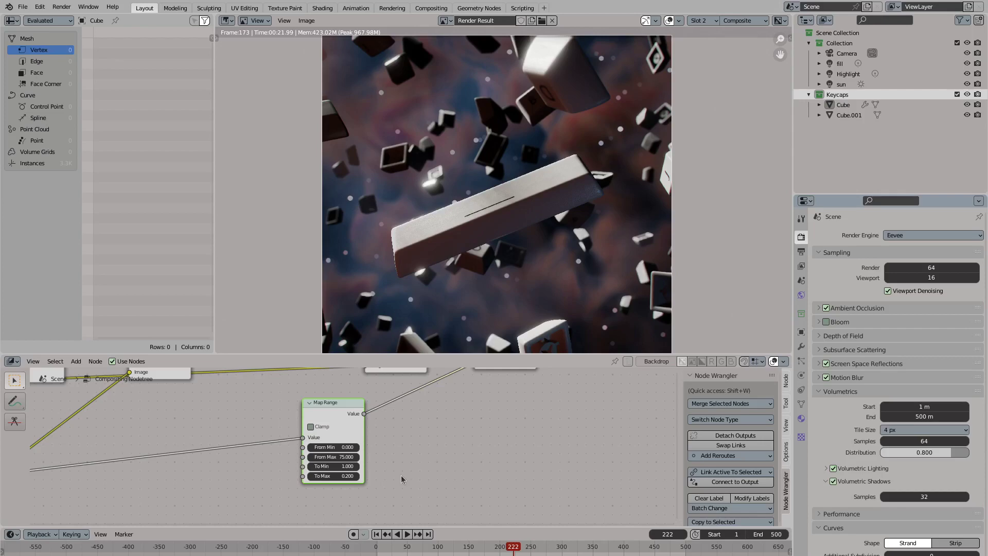
scroll(401, 475, "down", 2)
middle_click_drag(401, 475, 334, 525)
left_click_drag(306, 480, 490, 395)
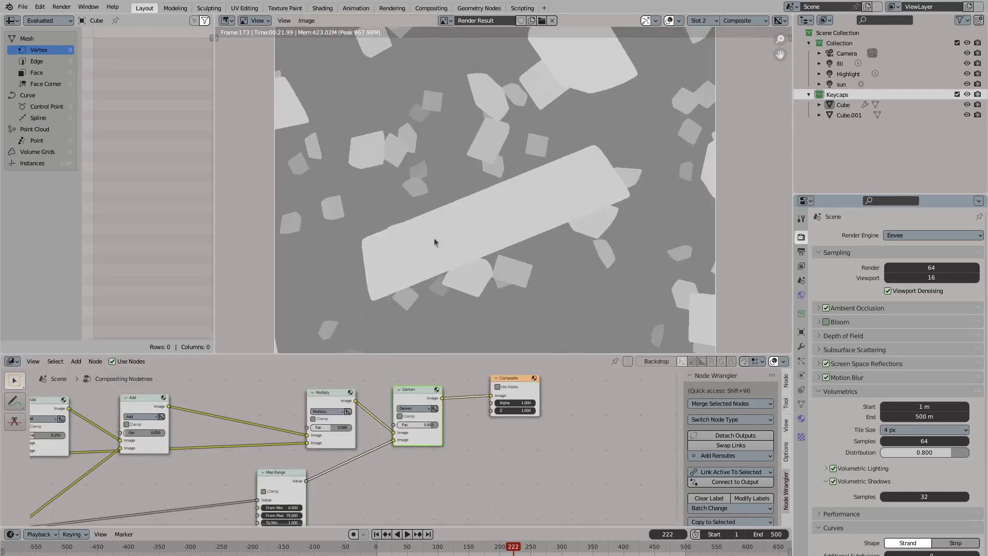
Inspect the full render at different zoom levels and mute the Darken node to compare the image without it
scroll(458, 249, "down", 6)
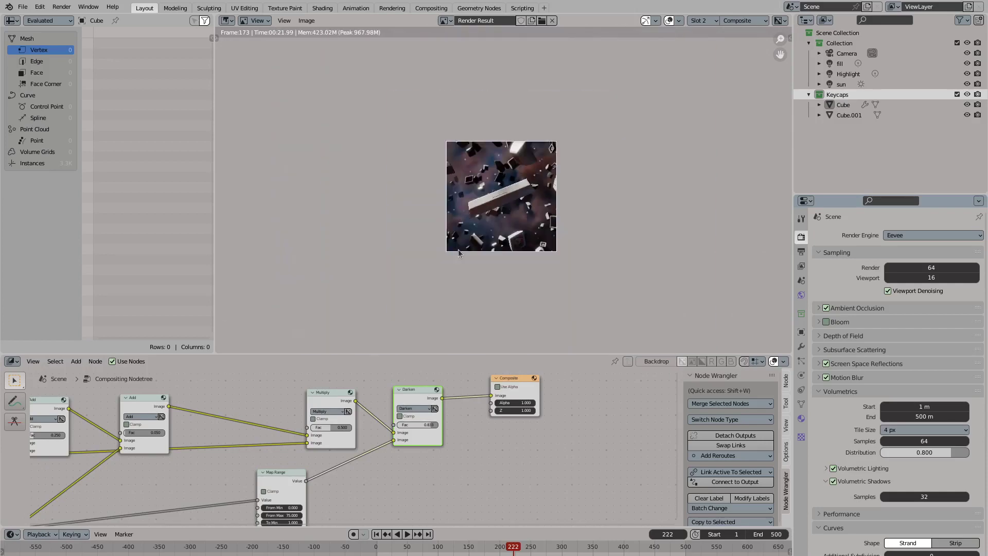
scroll(458, 249, "up", 5)
scroll(459, 249, "up", 1)
key("m")
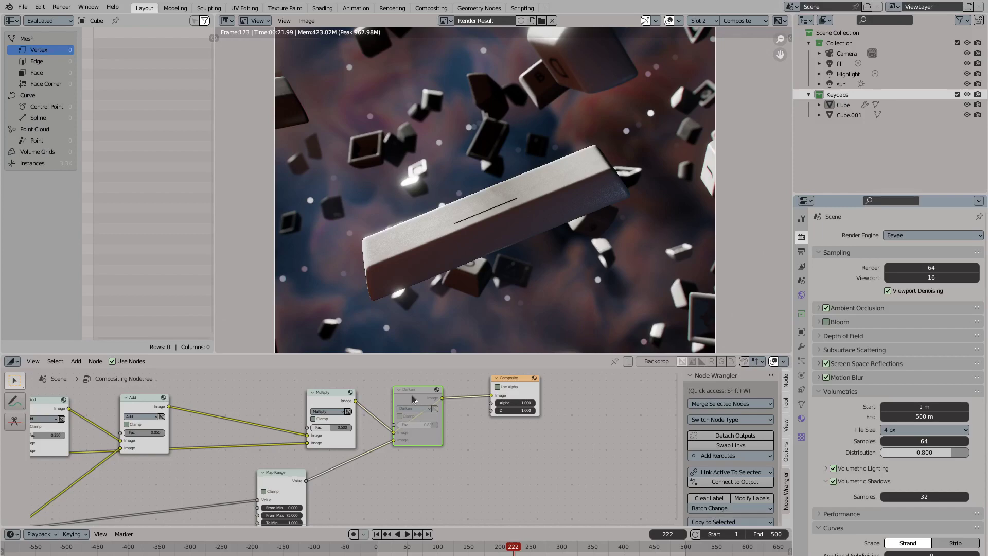
Remove the depth Map Range and Darken nodes, keeping the Multiply output linked to the Composite node
left_click(283, 480)
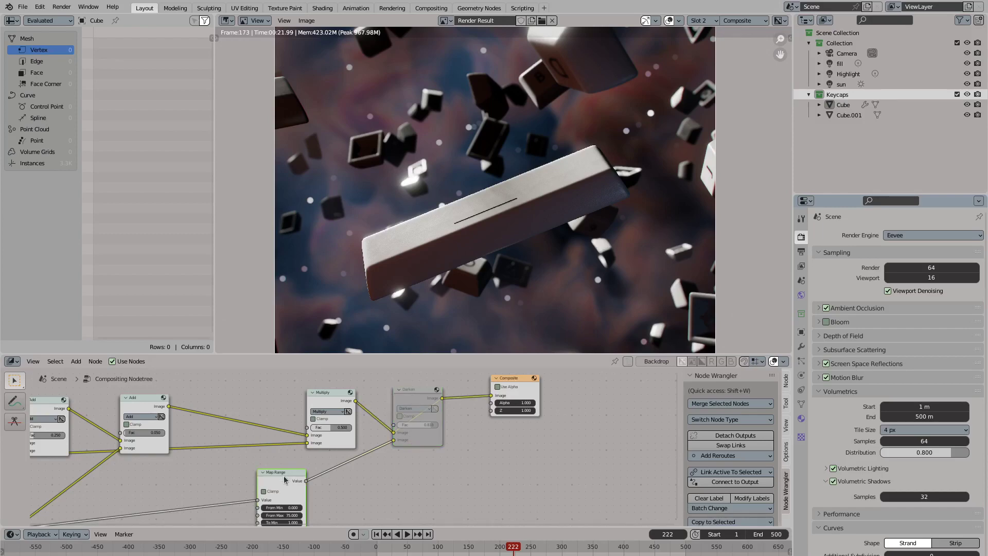
key("x")
left_click(418, 389)
key("ctrl+x")
left_click(512, 378)
key("Home")
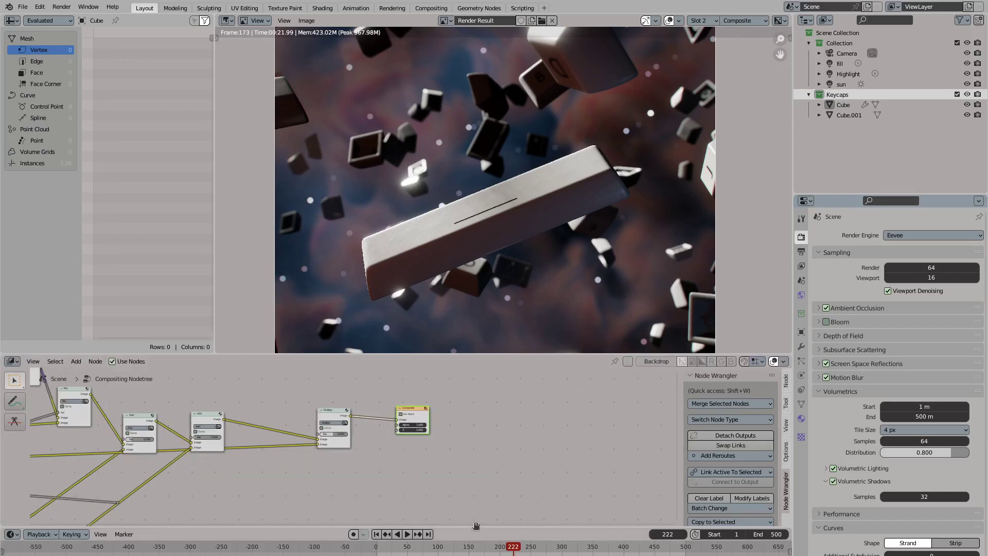
Replace the render view with the 3D viewport and play the animation from the camera
left_click(226, 21)
left_click(246, 44)
key("space")
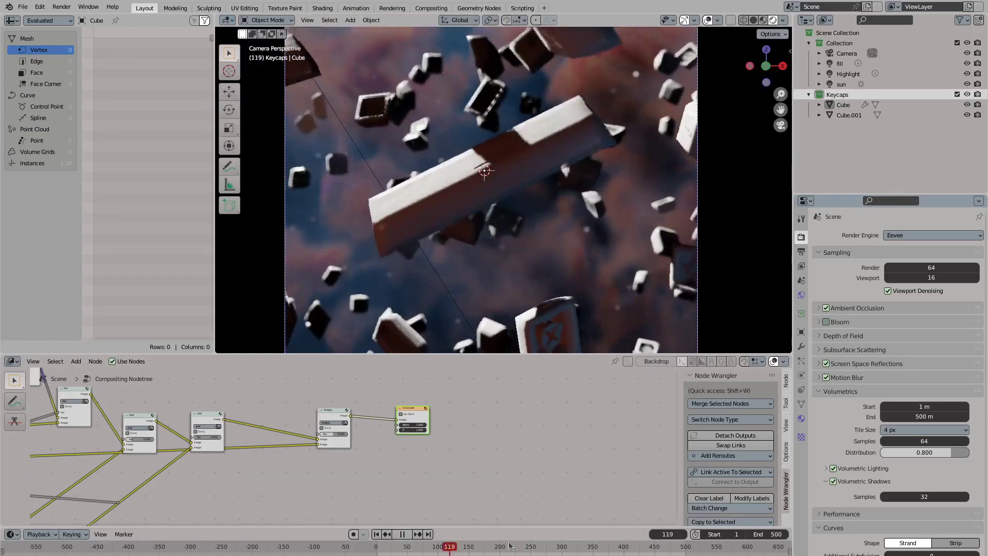
key("space")
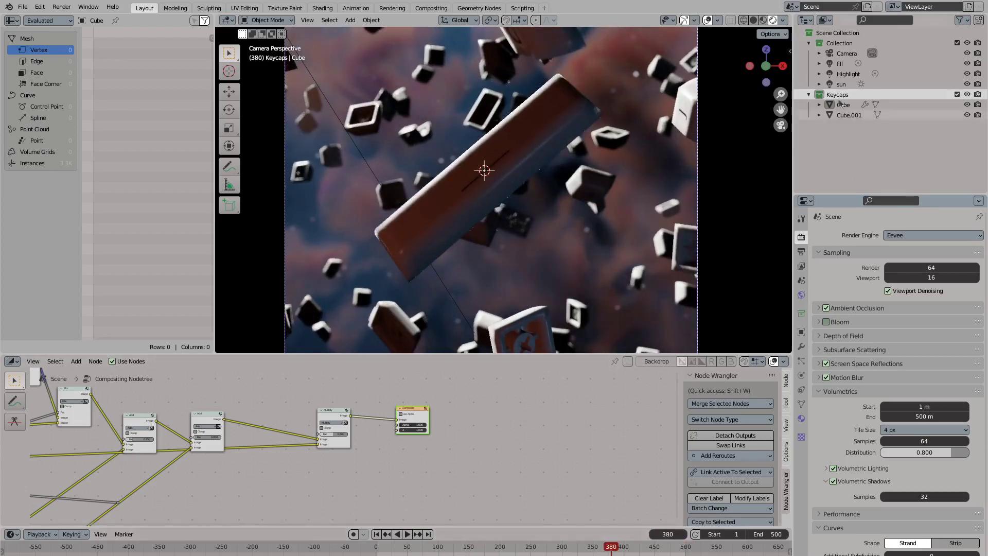
Try rotating the sun light about the global Z axis and check the shadow on the space bar over the timeline
left_click(841, 83)
key("r")
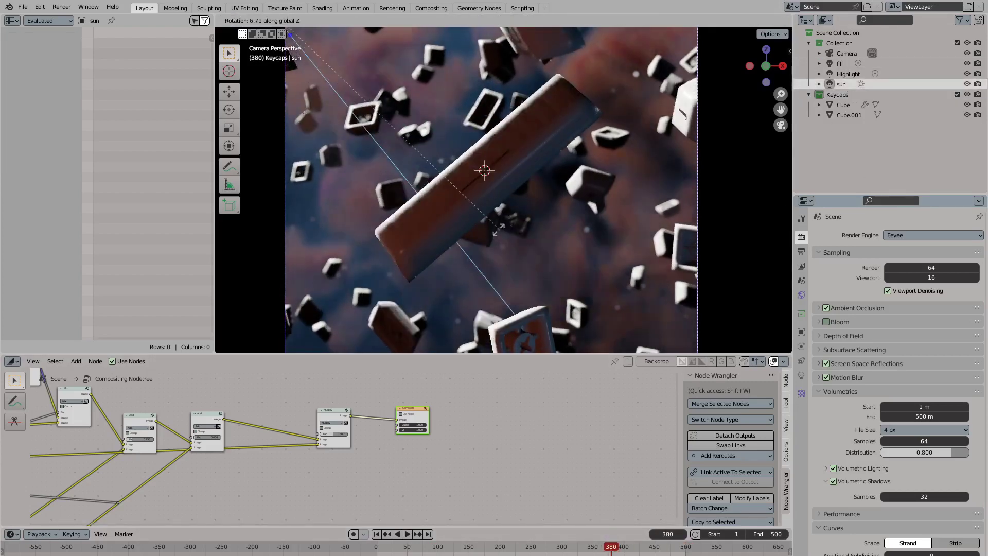
left_click(511, 489)
left_click_drag(441, 549, 534, 551)
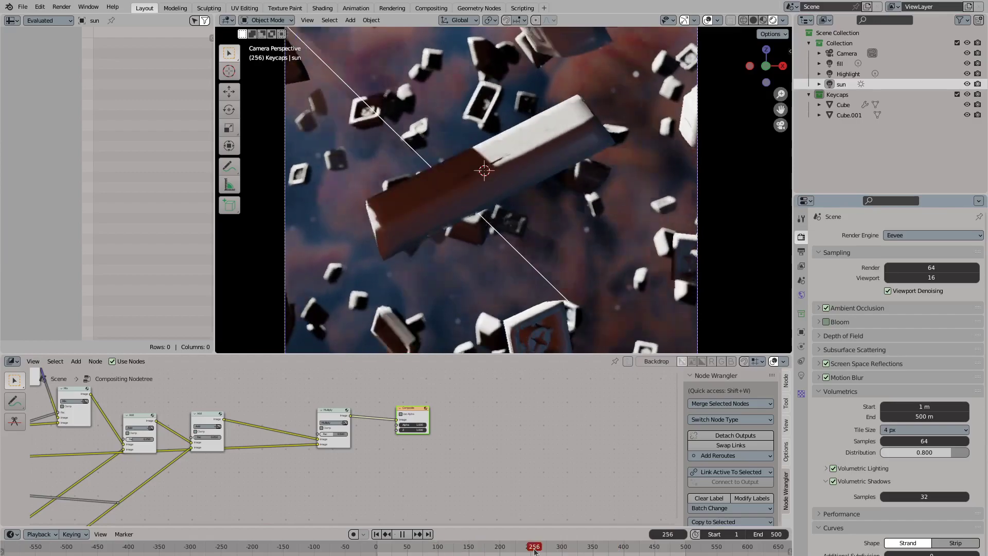
key("KP_0")
Examine the keycap field and the sun's direction from outside the camera while playing, and return to the camera view
key("space")
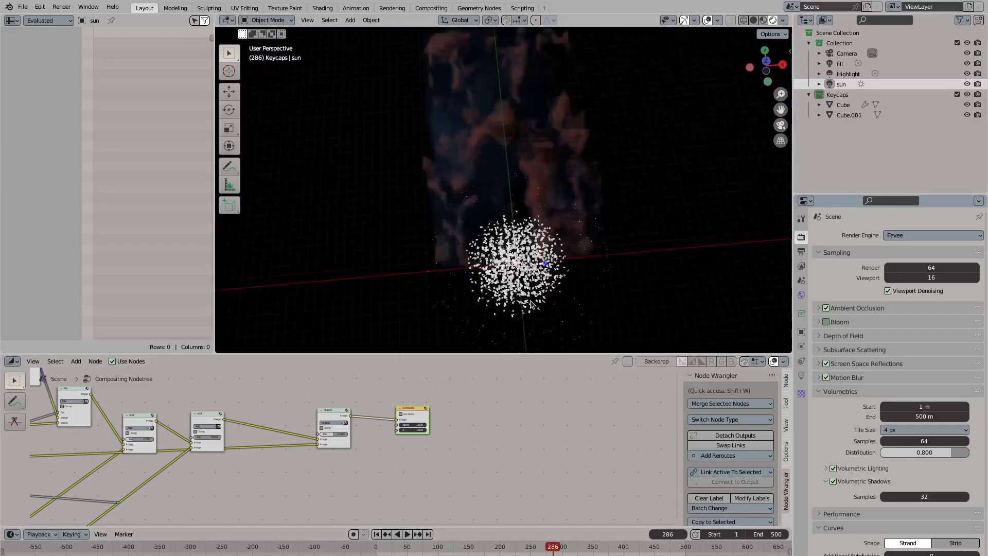
key("space")
middle_click_drag(531, 305, 558, 194)
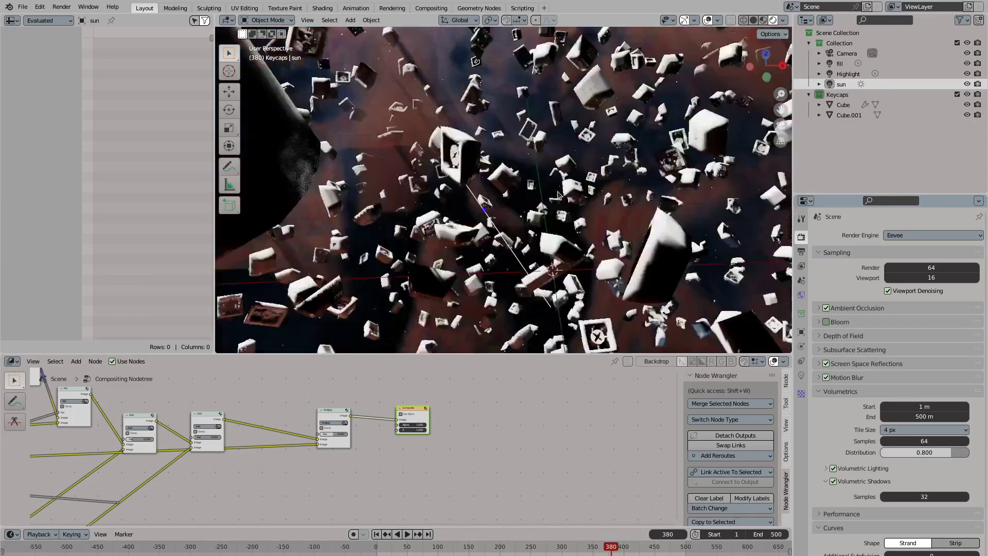
key("KP_0")
key("space")
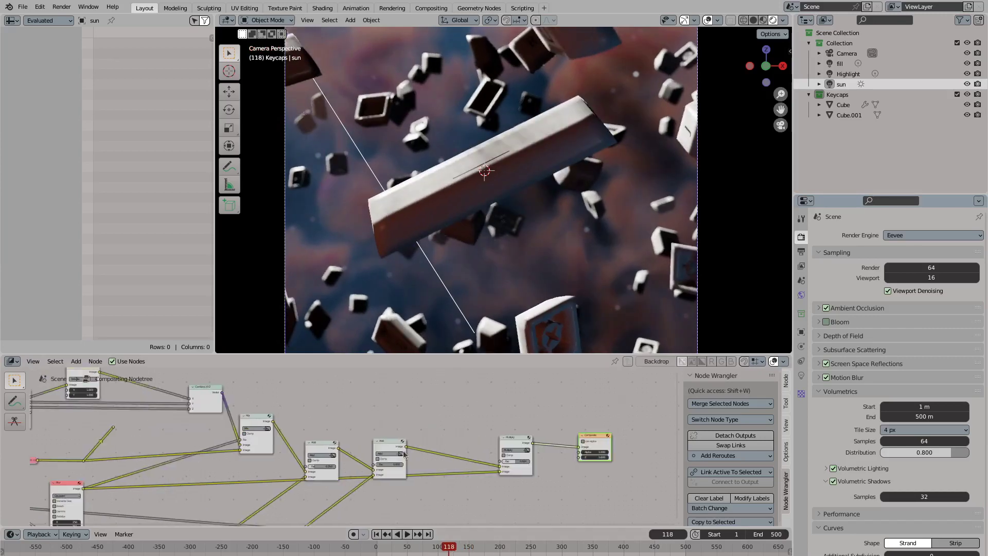
Switch the node editor to geometry nodes and show the Space Junkyard tree of the keycaps Cube
scroll(309, 463, "down", 3)
scroll(311, 464, "up", 2)
left_click_drag(286, 453, 311, 463)
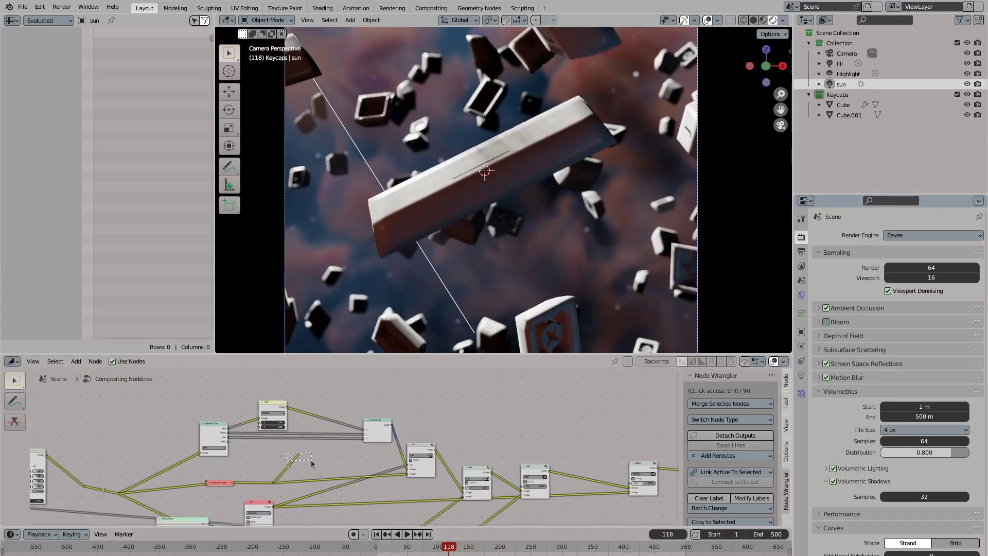
left_click(11, 361)
left_click(56, 437)
left_click(426, 273)
scroll(389, 429, "up", 2)
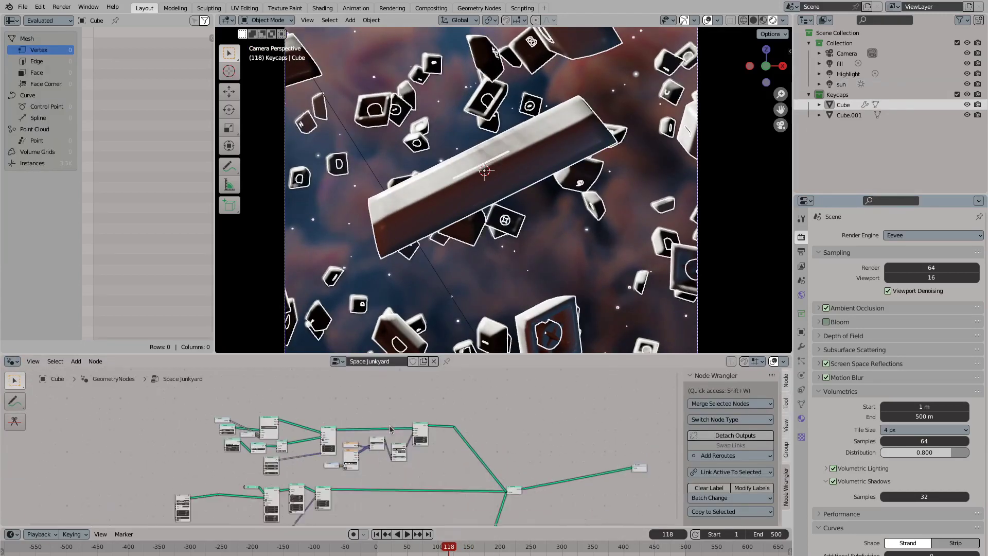
Find and expand the Map Range node between the Noise Texture and Scale nodes driving the space bar's rotation
key("ctrl+space")
scroll(441, 336, "up", 4)
scroll(464, 319, "down", 5)
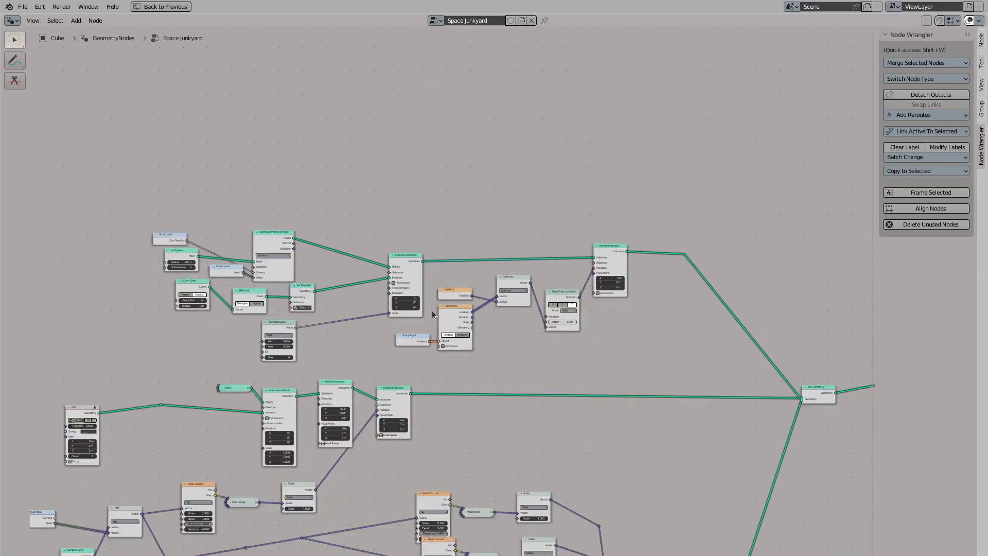
scroll(382, 385, "up", 5)
scroll(303, 397, "down", 3)
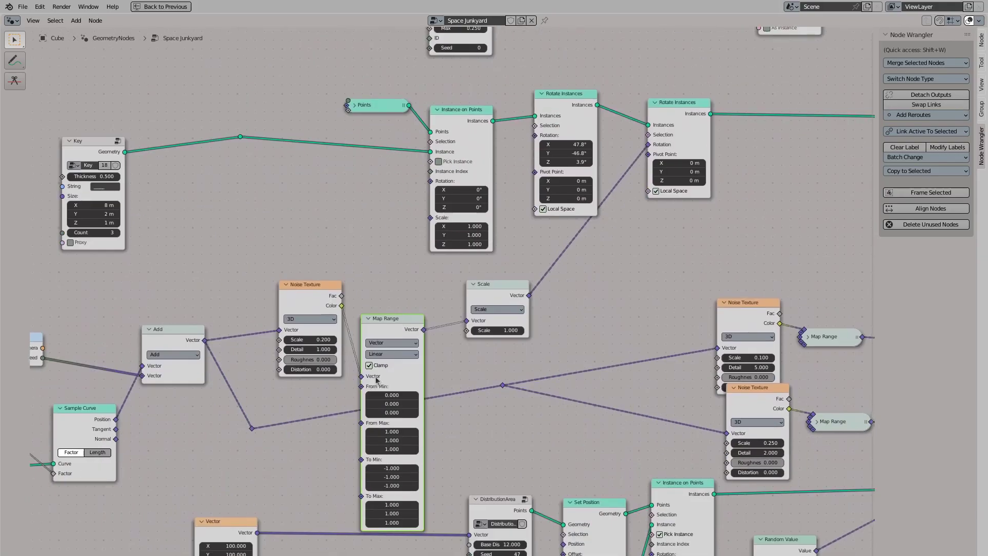
Disconnect the Scale node's vector from the last Rotate Instances node's Rotation and check the space bar's orientation
key("ctrl+space")
scroll(464, 434, "up", 4)
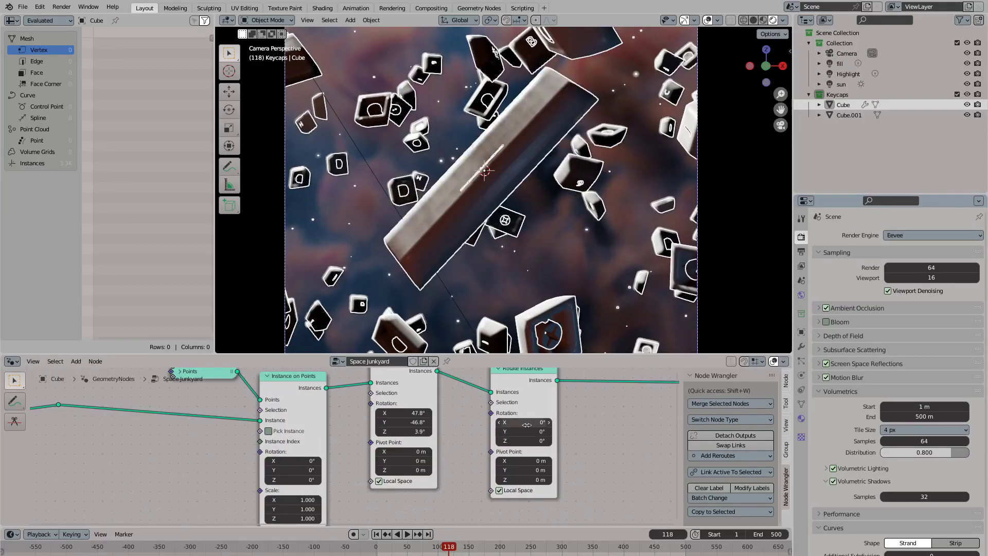
middle_click_drag(296, 457, 331, 401)
key("ctrl+space")
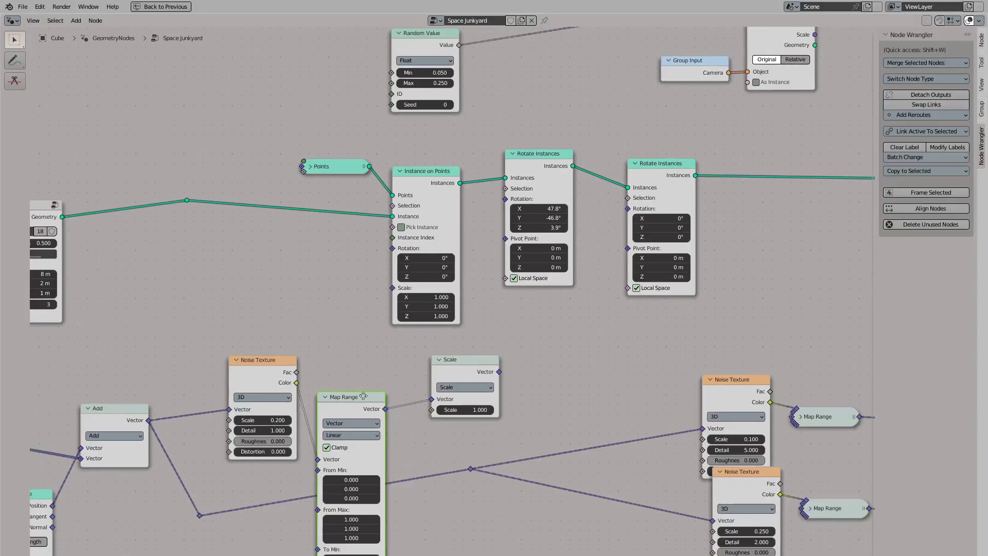
Insert a vector Multiply node with 0, 1, 1 after the Scale node and link it to the last Rotate Instances node's Rotation
key("shift+a")
type("mult")
key("Return")
left_click_drag(546, 394, 553, 404)
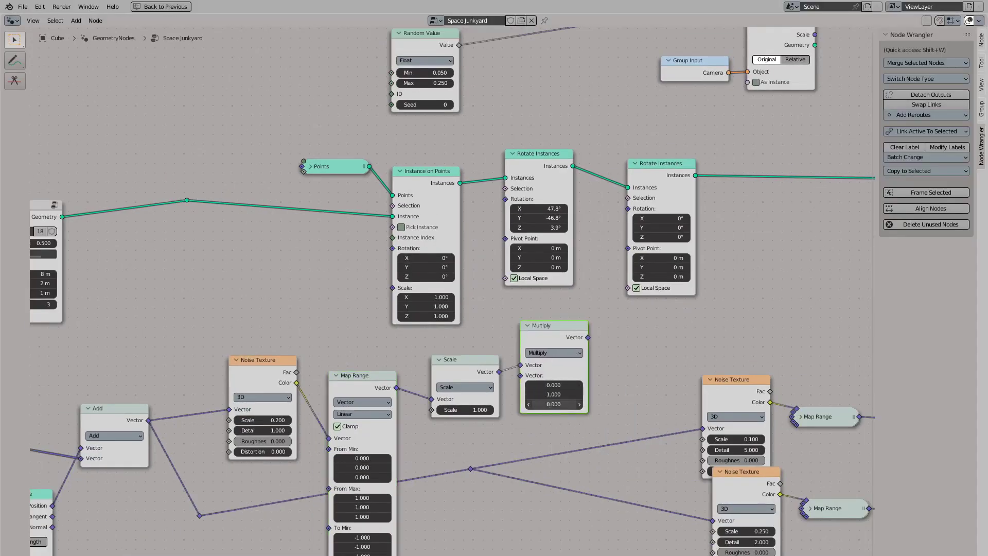
middle_click_drag(634, 204, 474, 253)
left_click_drag(474, 253, 630, 249)
Insert a duplicate Rotate Instances node between the two existing ones and set its rotation to 0° on all axes
left_click(365, 238)
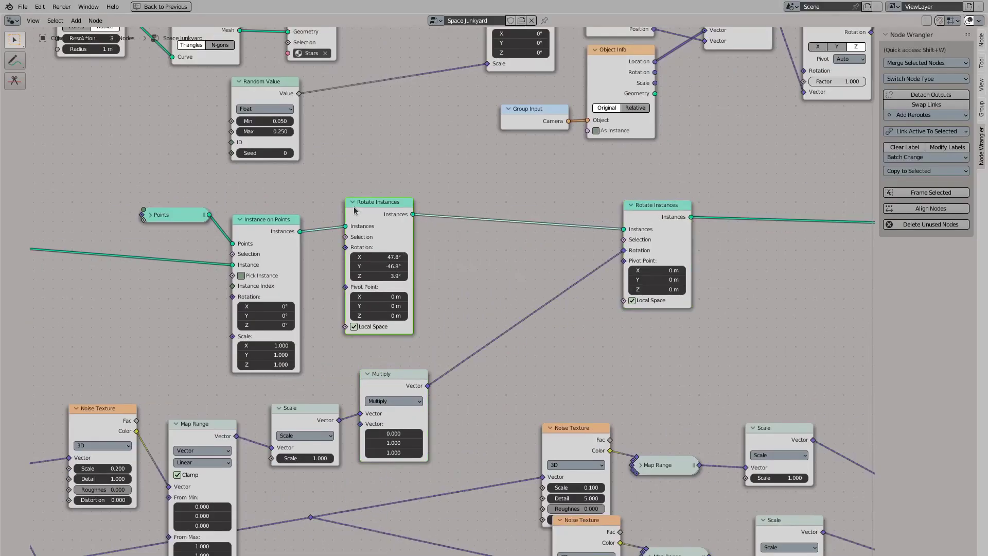
key("shift+d")
left_click(500, 256)
key("Return")
Add a Map Range node fed by the Divide node's Value output and place it above the noise nodes
scroll(499, 256, "down", 2)
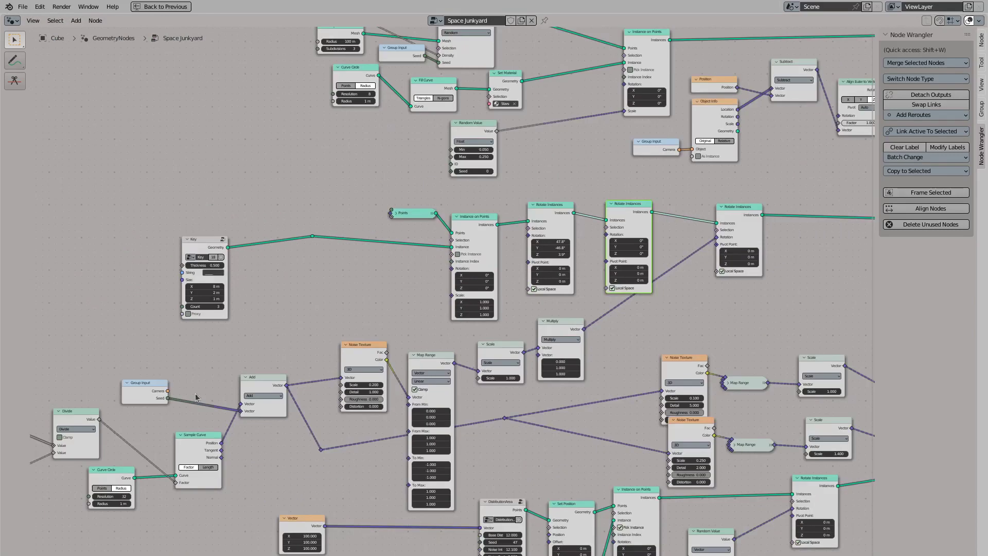
middle_click_drag(149, 427, 227, 406)
left_click(88, 443)
left_click_drag(219, 402, 265, 329)
type("map")
key("Return")
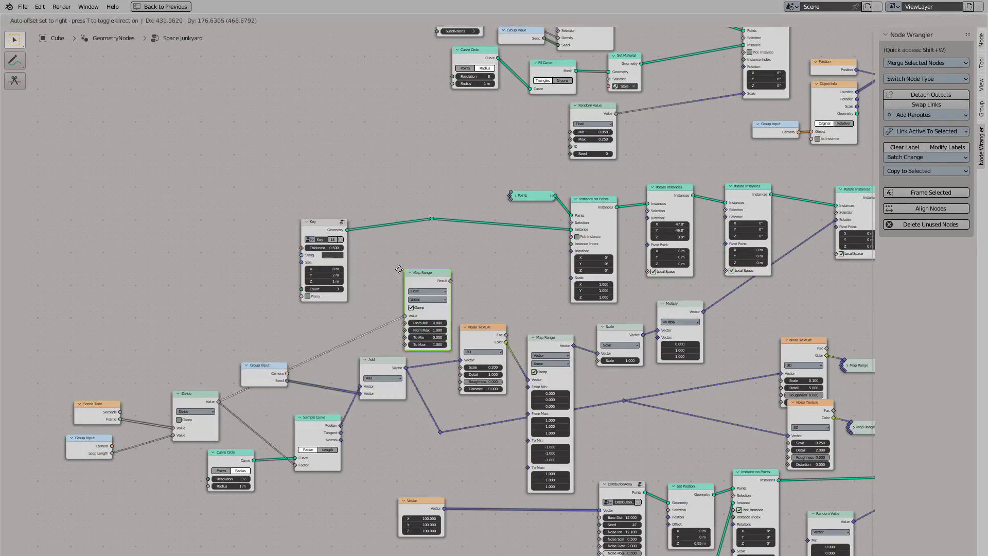
left_click(403, 282)
Feed the Map Range result into X of a new Combine XYZ node and link its vector to the middle Rotate Instances' Rotation
scroll(403, 282, "up", 1)
middle_click_drag(403, 282, 266, 339)
left_click_drag(320, 298, 373, 326)
type("comb")
key("Return")
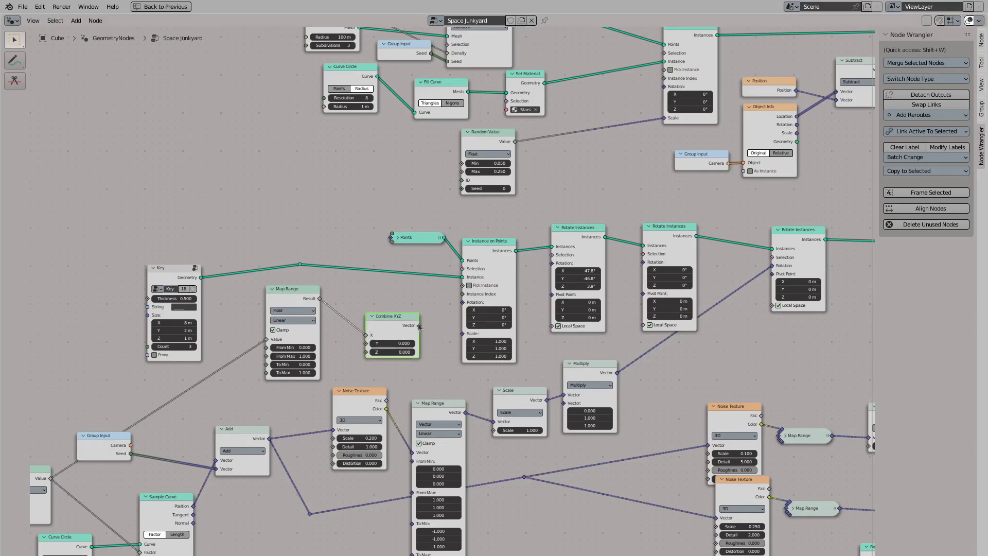
Play the animation and check the space bar's rotation at different points of the timeline
key("ctrl+space")
key("space")
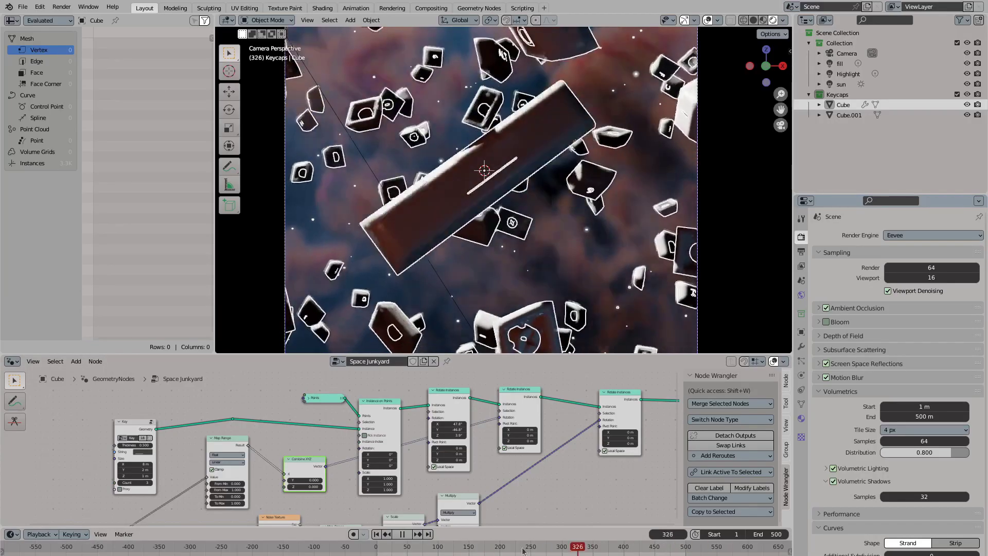
left_click(663, 547)
key("space")
left_click(422, 547)
Set the new Map Range node's To Max to 6.283
scroll(258, 448, "up", 3)
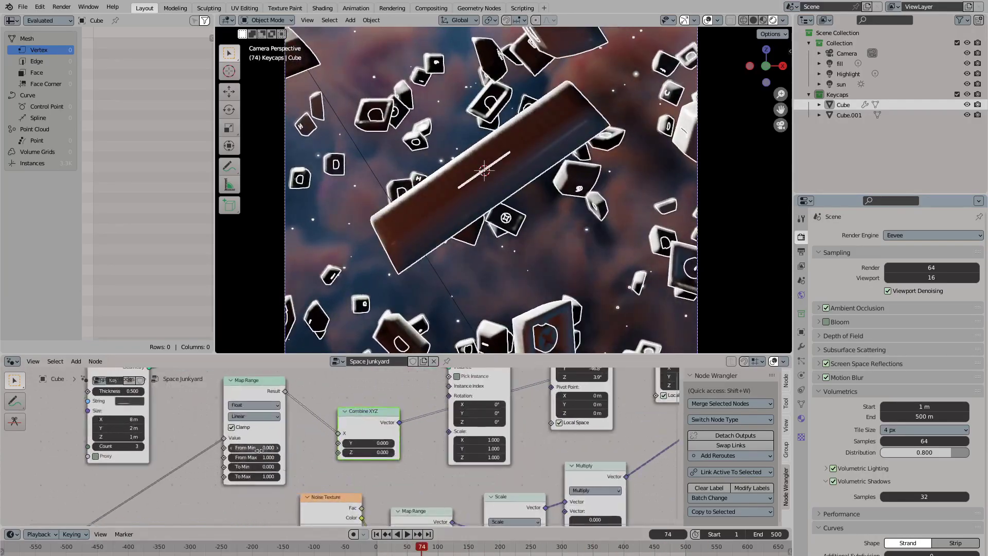
type("6.283")
key("Return")
Play and scrub the animation to check the space bar's full spin, and render frame 224
key("space")
left_click_drag(443, 547, 514, 549)
left_click(504, 245)
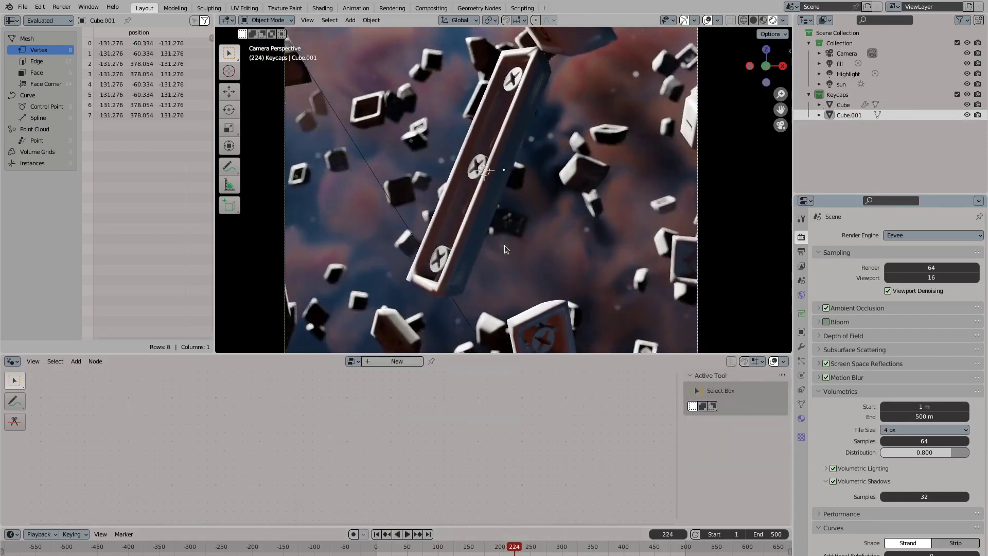
key("F12")
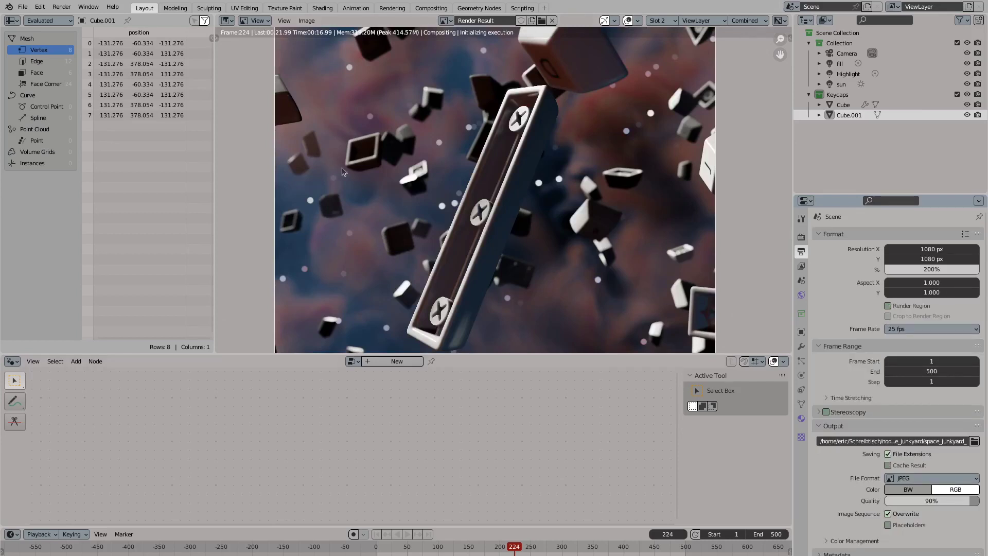
Insert an exr subfolder before the space_junkyard_ file name in the render output path
left_click_drag(965, 441, 952, 455)
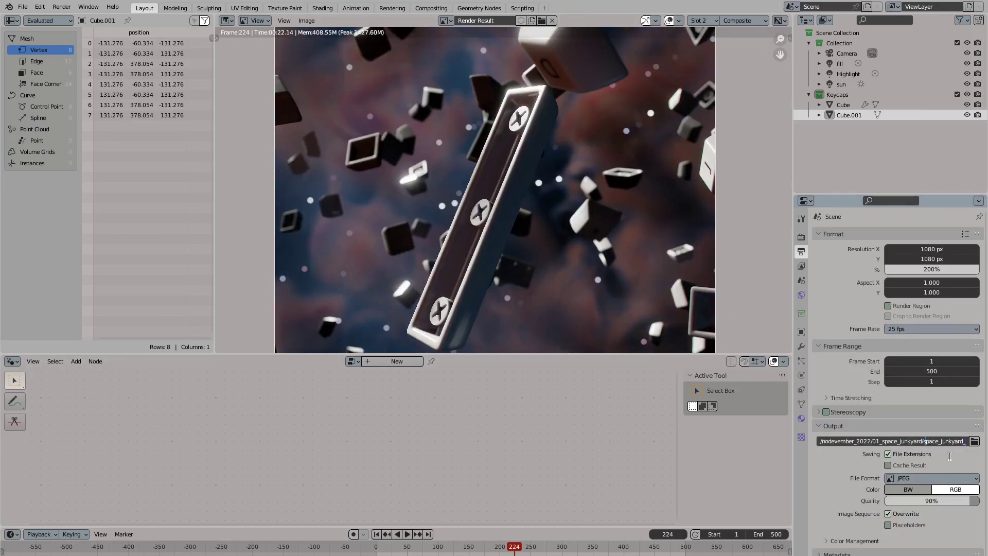
type("r/")
key("Return")
Set the output file format to OpenEXR MultiLayer and turn off Compositing in the post-processing pipeline
left_click(932, 478)
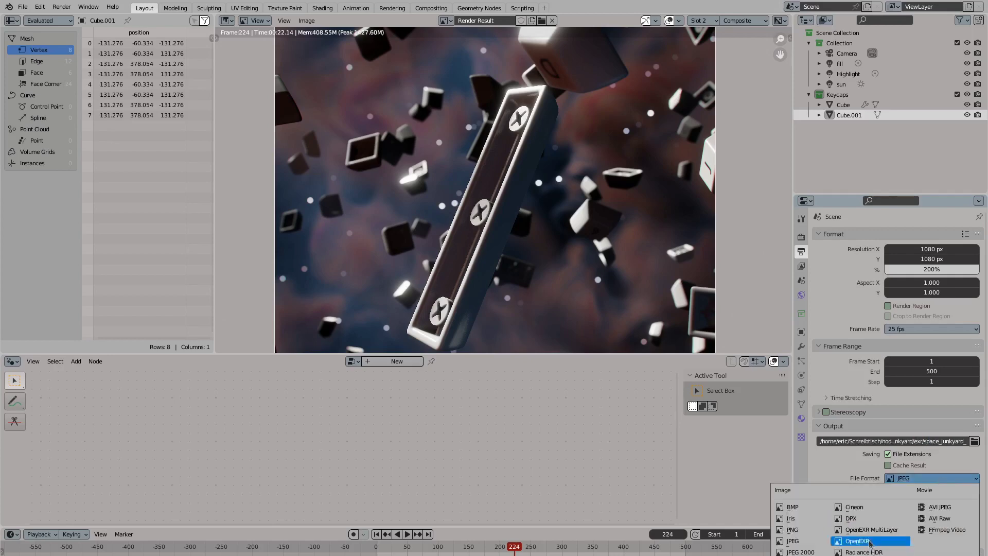
left_click(870, 515)
scroll(883, 430, "down", 1)
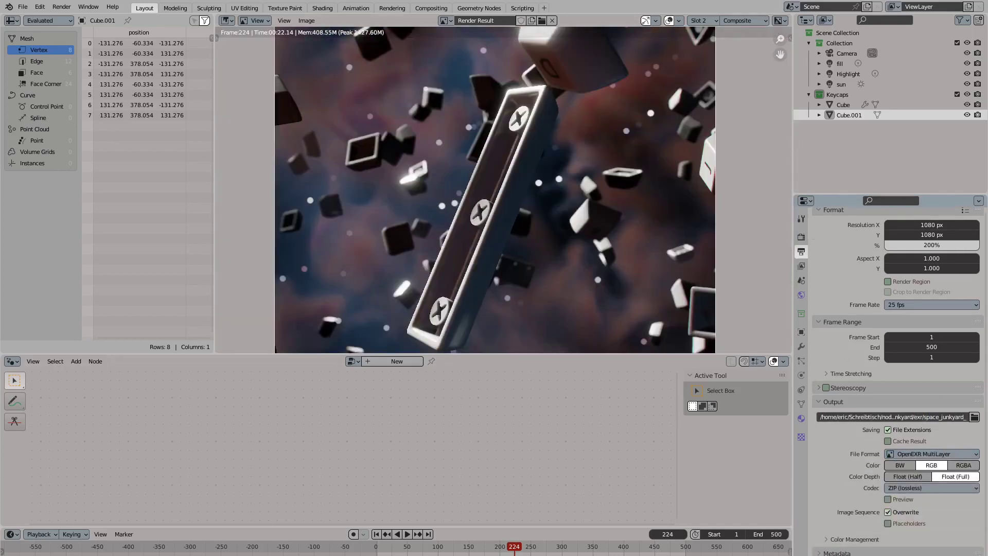
scroll(898, 381, "down", 2)
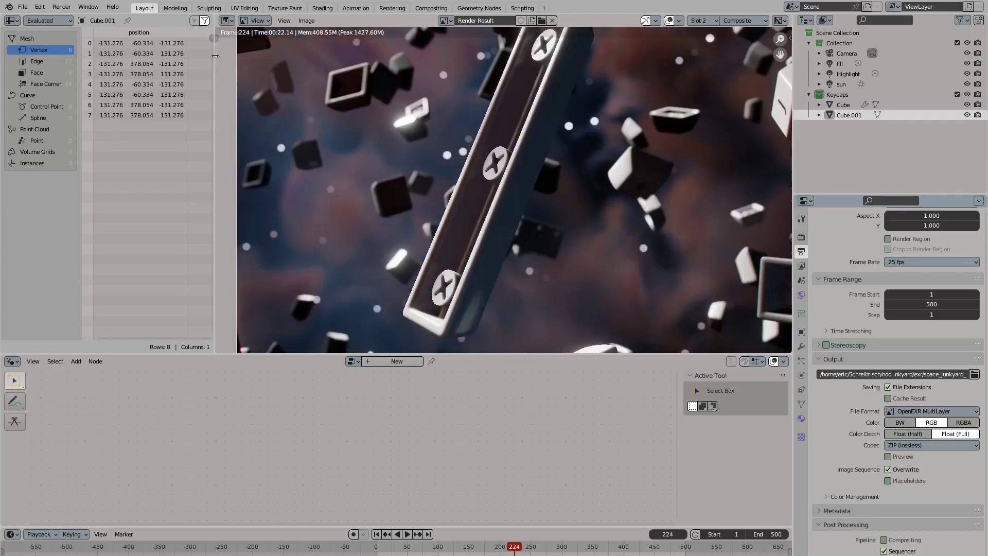
Compare the camera view of the scene with the rendered result of frame 224, ending in the 3D view
left_click(227, 20)
left_click(257, 41)
left_click(462, 252)
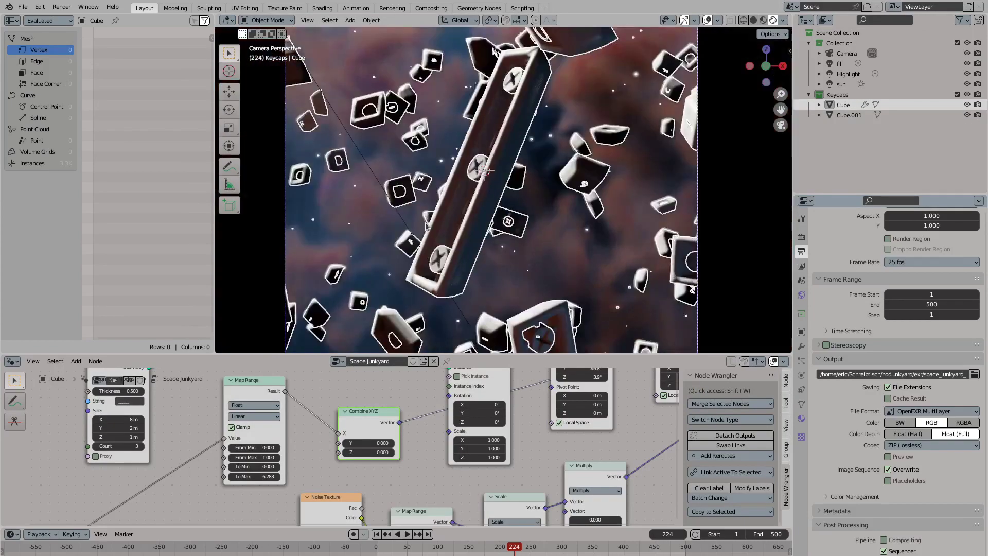
left_click(227, 20)
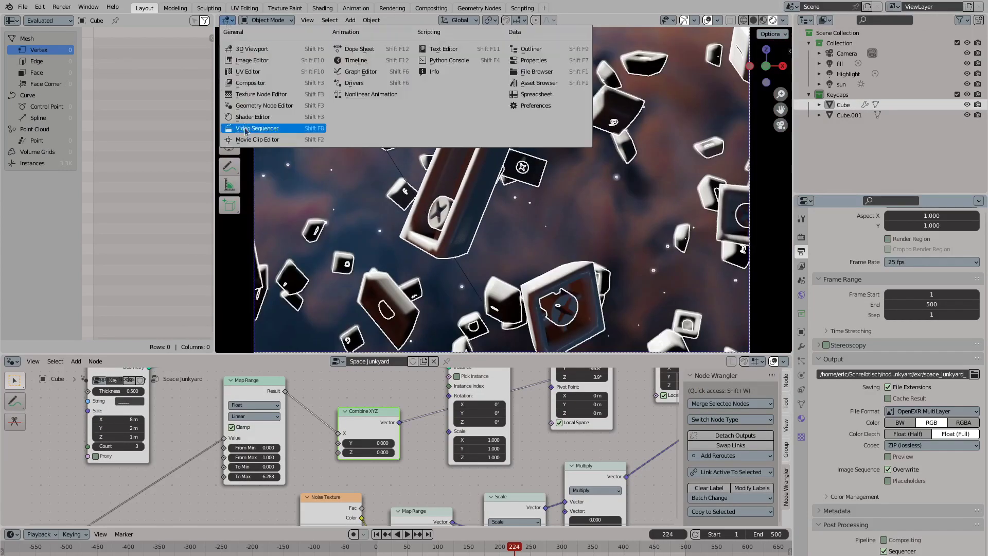
left_click(252, 55)
scroll(443, 207, "up", 4)
scroll(443, 206, "down", 5)
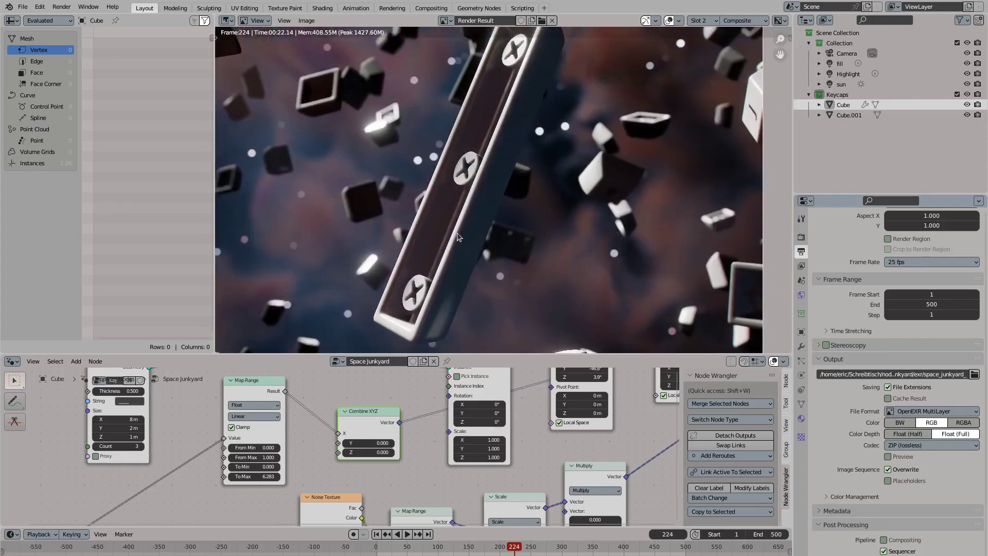
left_click(251, 50)
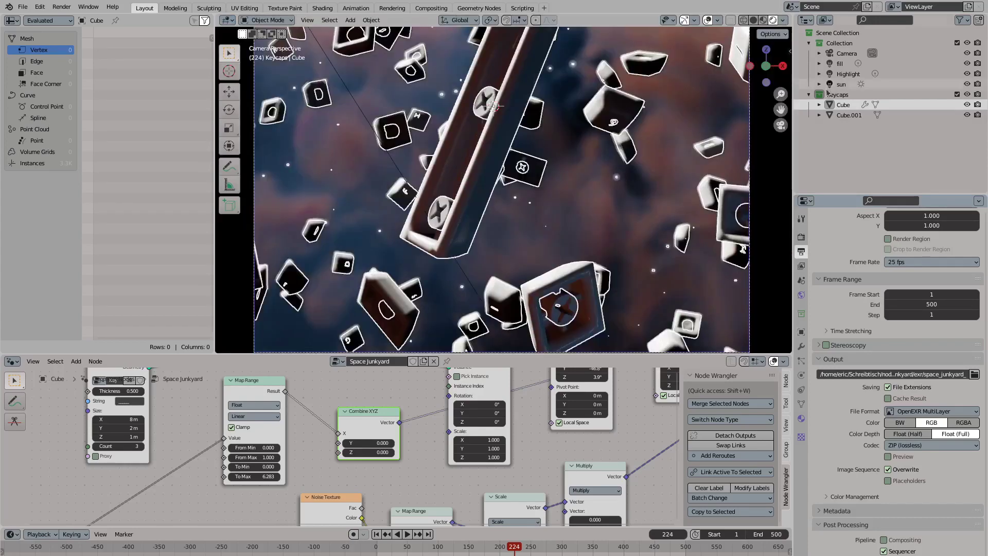
left_click(841, 84)
left_click(474, 189)
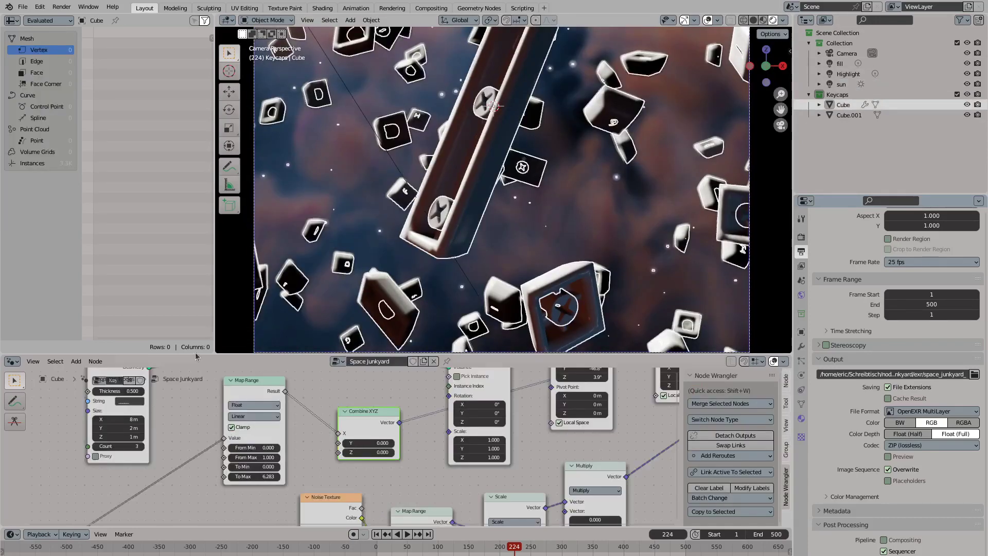
Examine the Map Range output values in the Plastic material's shader nodes
left_click(12, 361)
left_click(42, 456)
middle_click_drag(317, 458, 353, 477)
scroll(355, 459, "up", 4)
left_click(495, 461)
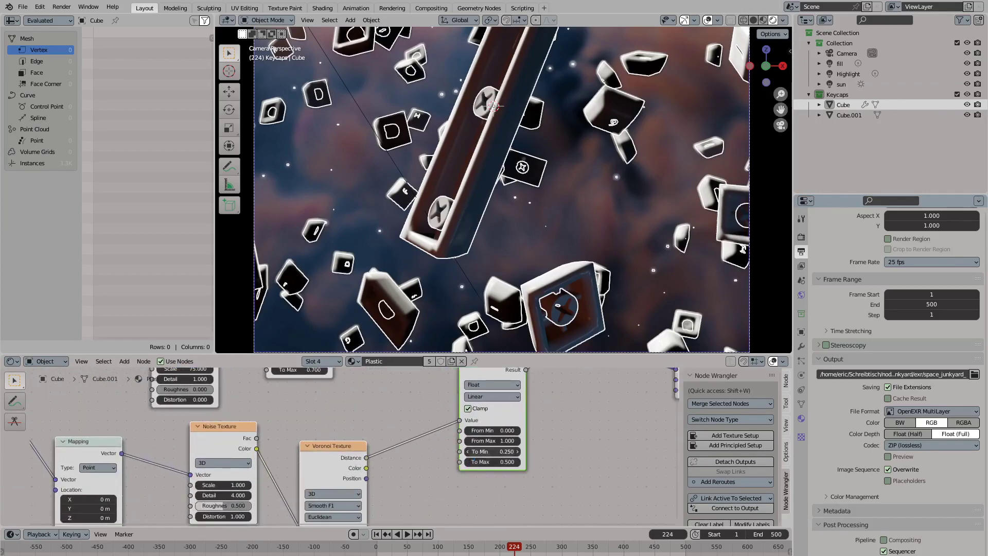
Go to frame 119 and enable Proxy on the space bar's Key node in the Space Junkyard geometry nodes
left_click_drag(461, 546, 449, 547)
left_click(12, 361)
left_click(41, 490)
scroll(348, 458, "down", 2)
scroll(348, 458, "up", 2)
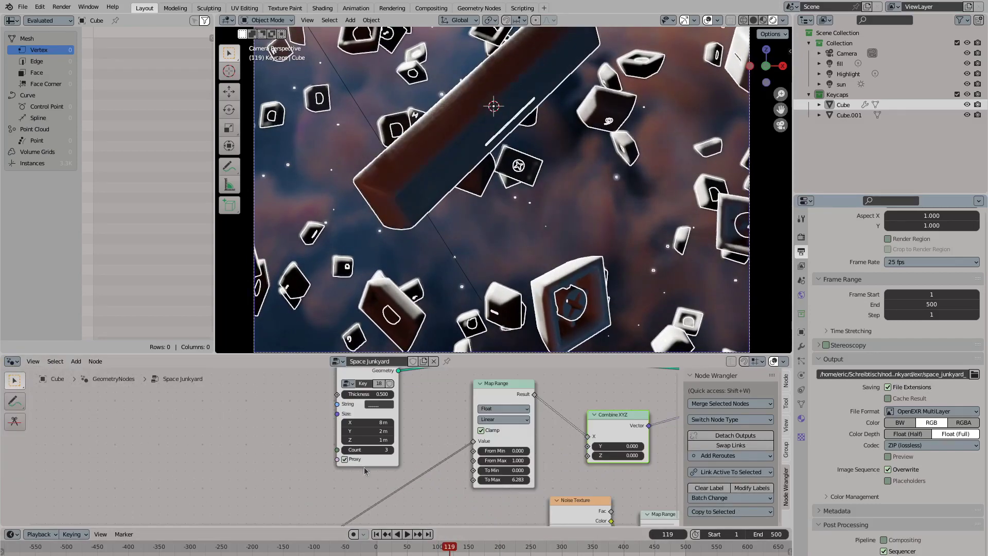
Play and scrub the animation to check how the space bar catches the light, stopping at frame 35
key("Up")
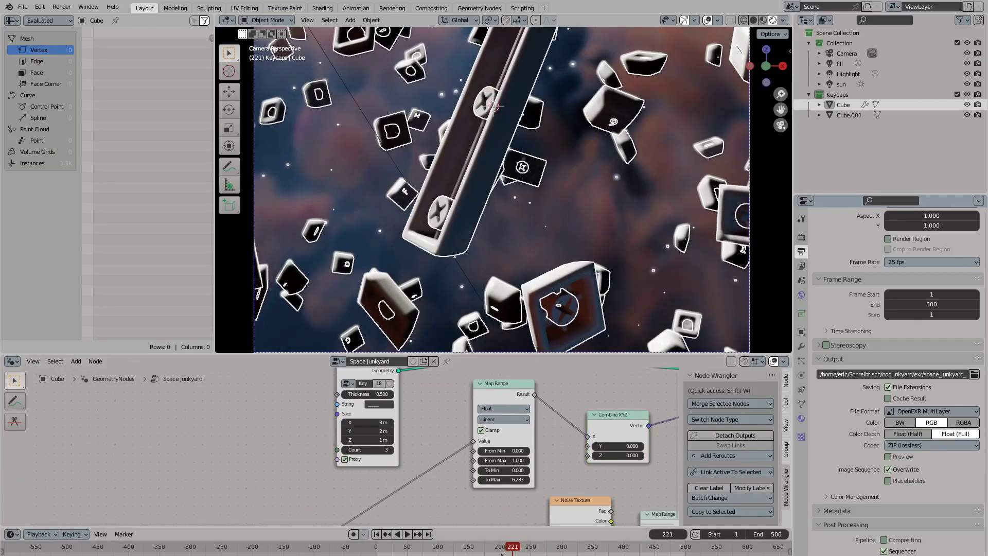
key("shift+Left")
key("space")
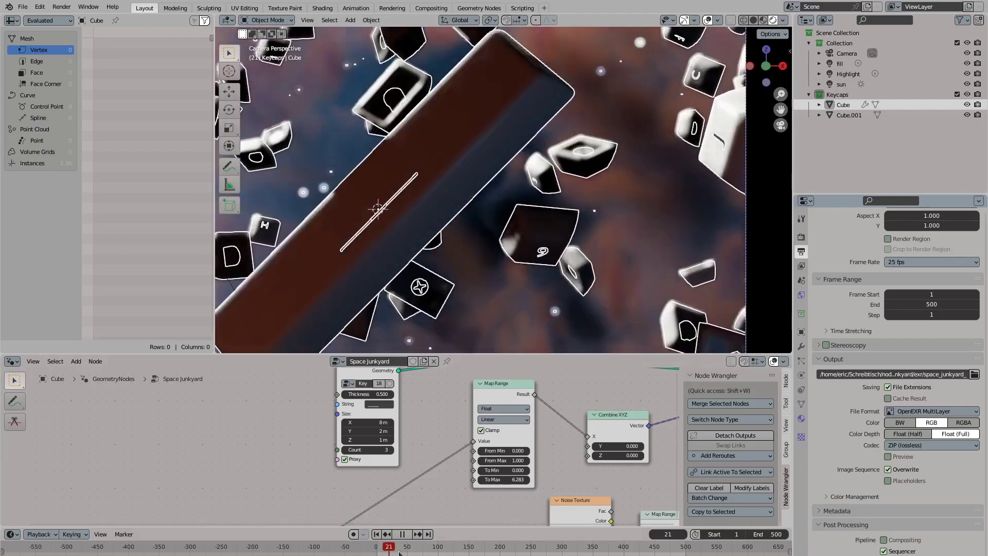
key("space")
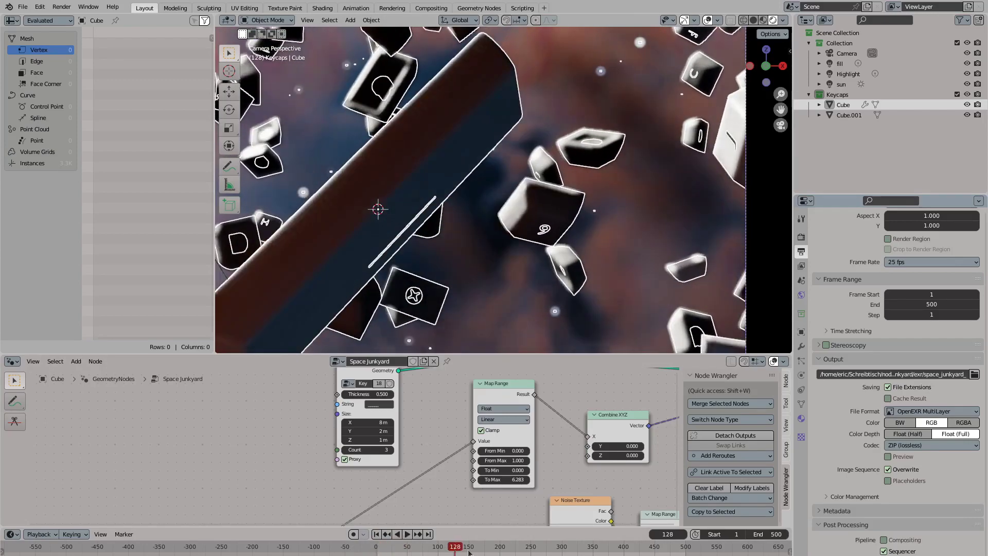
key("space")
left_click(398, 548)
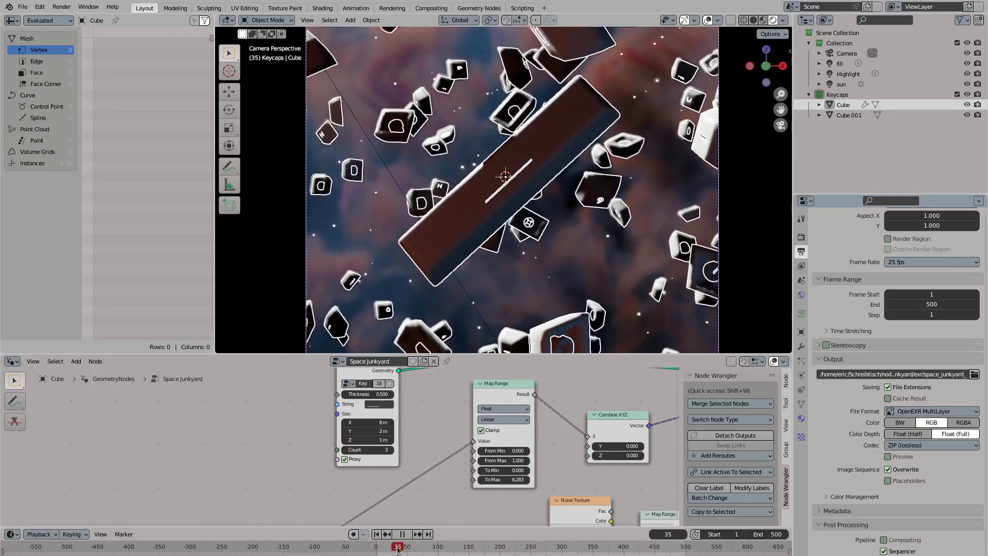
key("space")
Hide and reshow the fill light to compare its effect, and open the Highlight light's power value
left_click(968, 63)
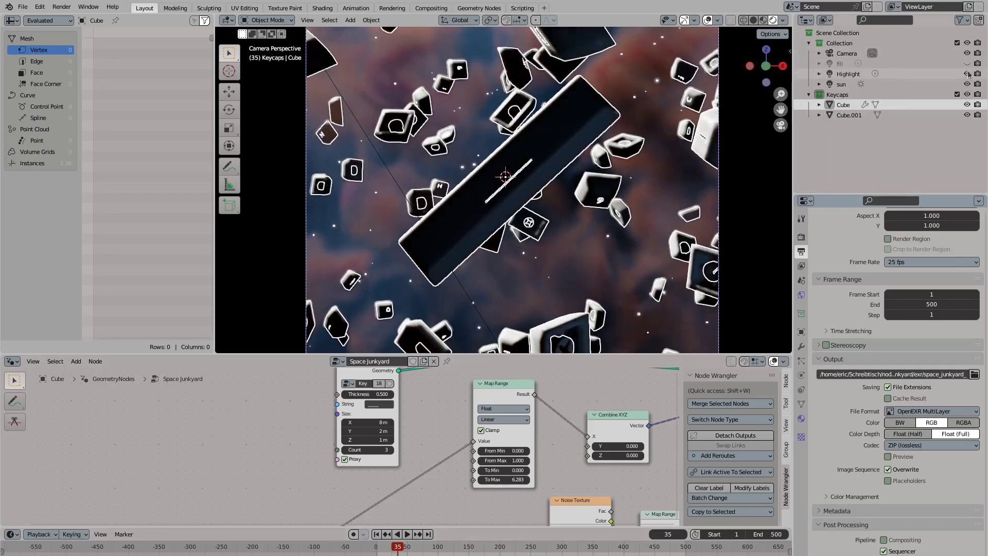
left_click(967, 63)
left_click(849, 74)
left_click(801, 376)
left_click(924, 306)
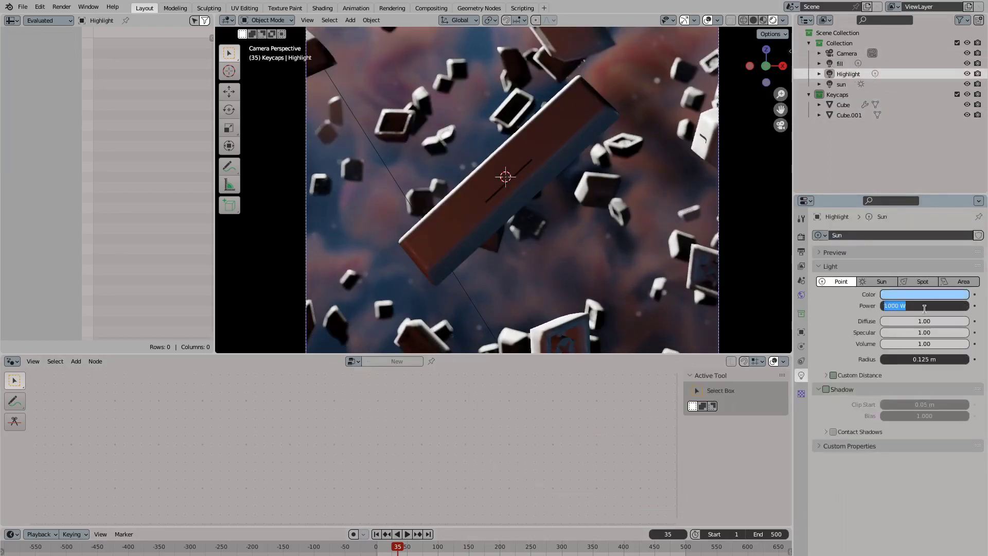
Set the fill light's power to 2500 W and check the lighting at frame 325
left_click(839, 63)
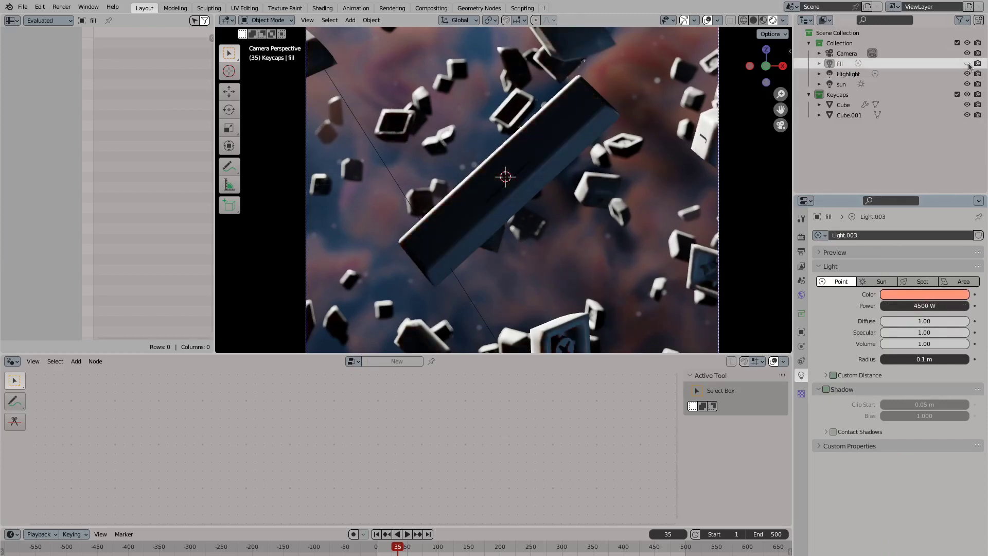
left_click(922, 305)
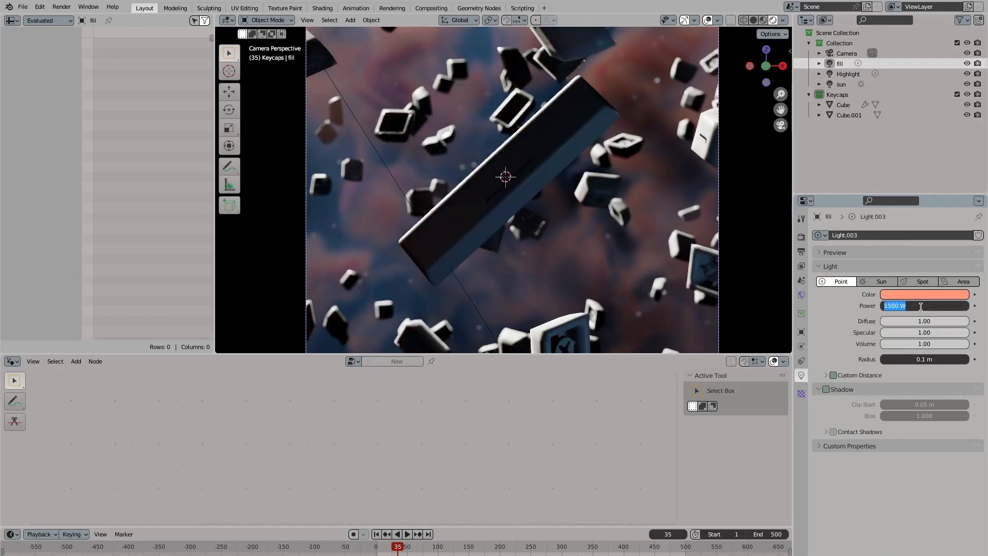
type("2500")
key("Return")
left_click_drag(401, 549, 577, 549)
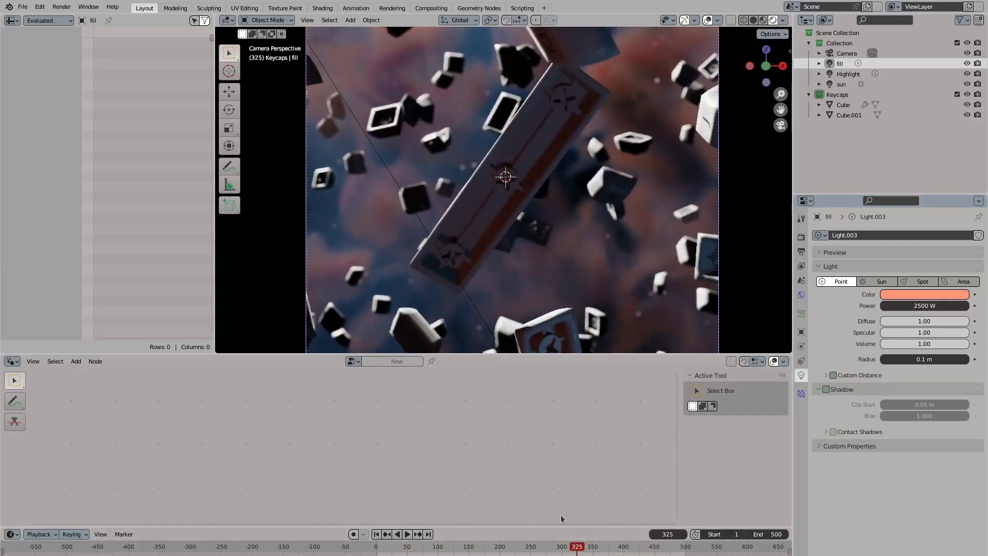
Set the fill light's power to 4500 W and lighten its colour to a pale pink
left_click(924, 306)
type("3500")
key("Return")
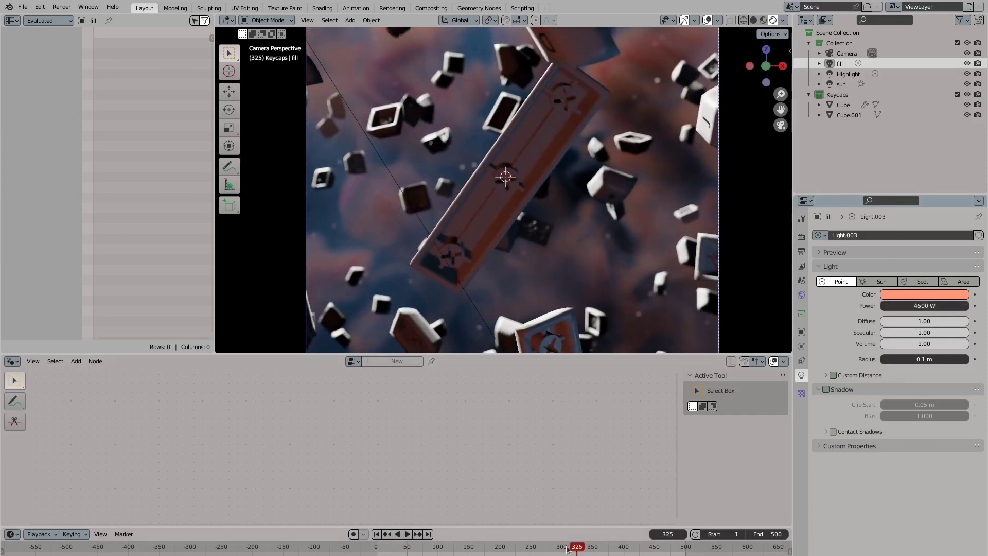
left_click_drag(567, 549, 594, 552)
left_click(913, 300)
left_click(909, 192)
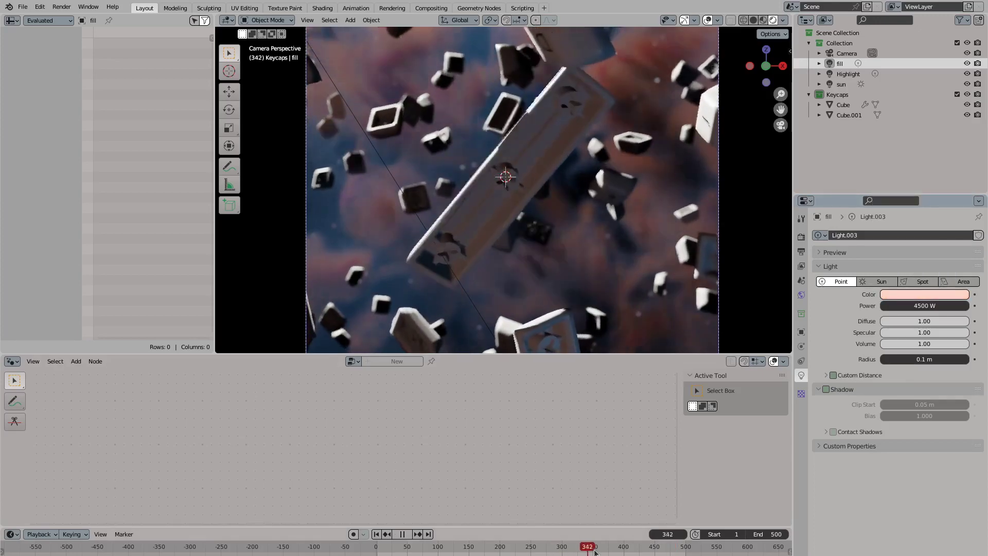
key("space")
Expand the Ambient Occlusion render settings and try a Distance of 0 m while viewing the space bar up close
left_click(801, 237)
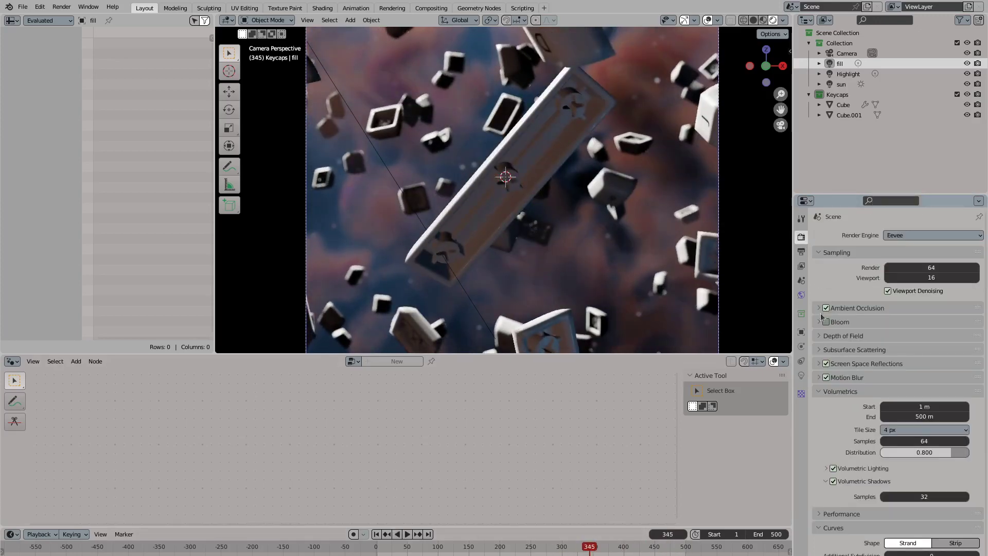
left_click(819, 308)
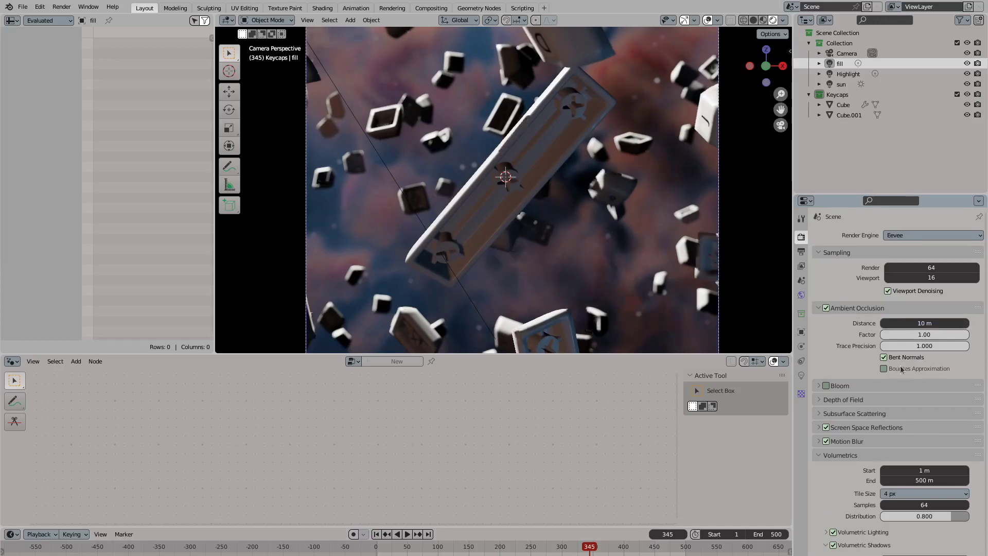
scroll(562, 268, "up", 5)
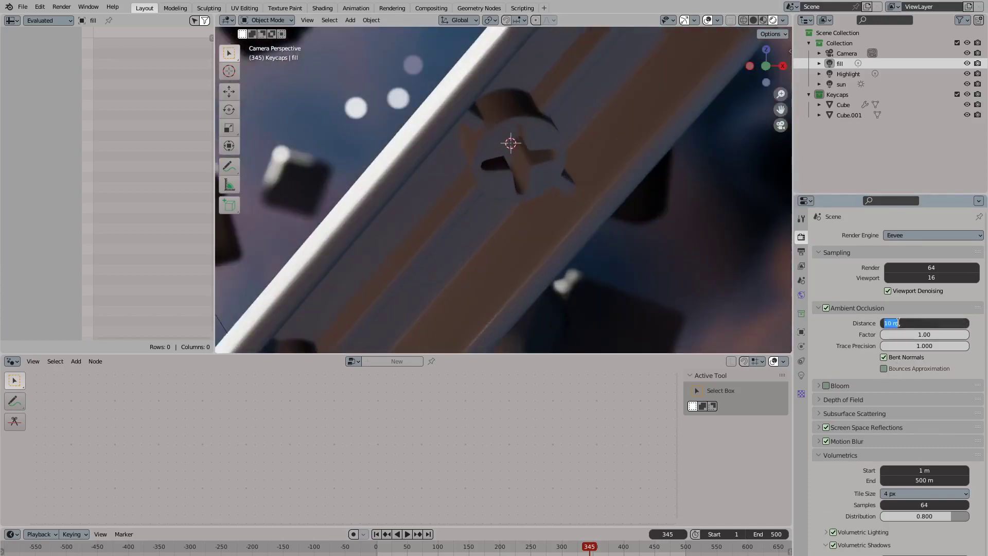
type("0")
key("Return")
Select the keycaps' Cube object and examine its Plastic material's shader nodes
left_click(843, 104)
left_click(12, 362)
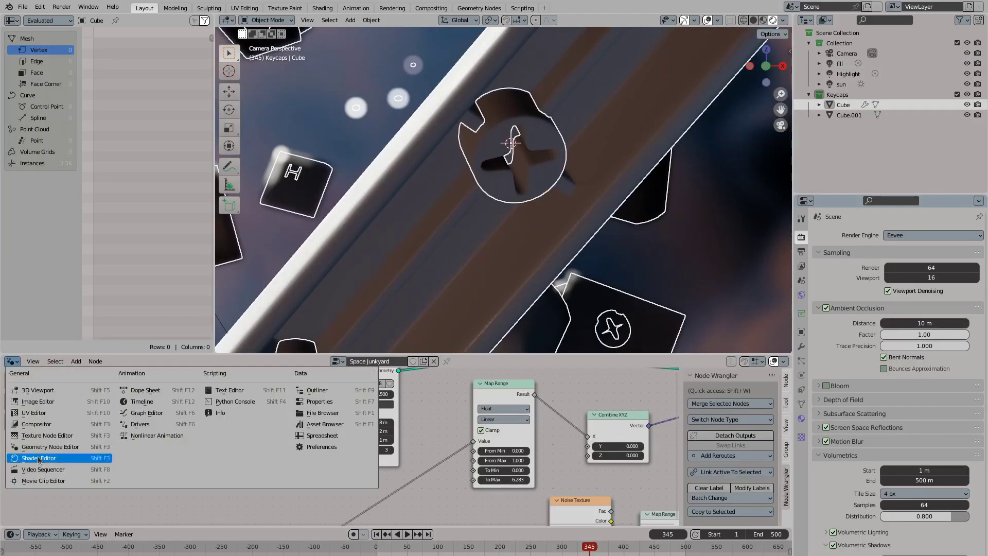
left_click(35, 460)
scroll(426, 452, "down", 5)
scroll(445, 382, "up", 3)
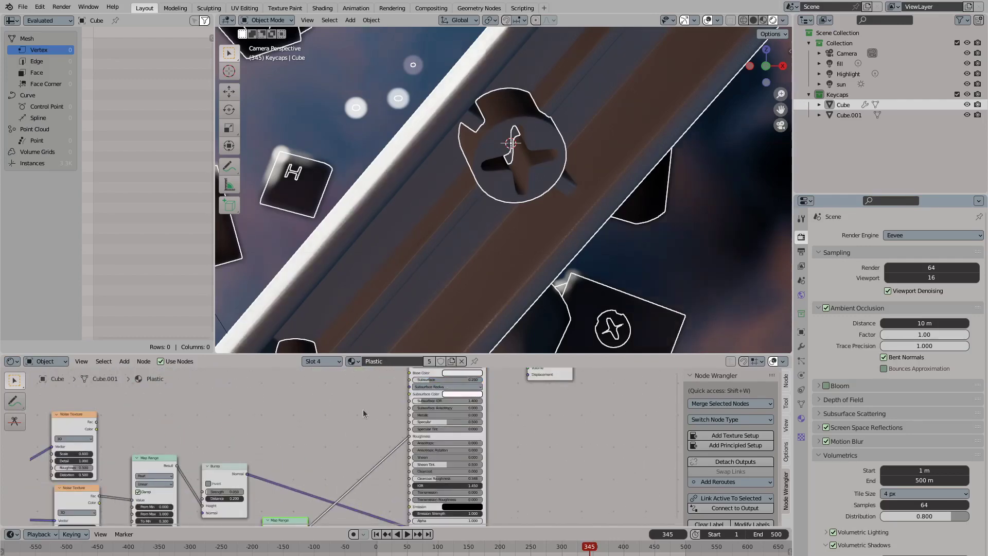
Play the animation with the full camera frame in view to check the lighting on the spinning space bar
key("space")
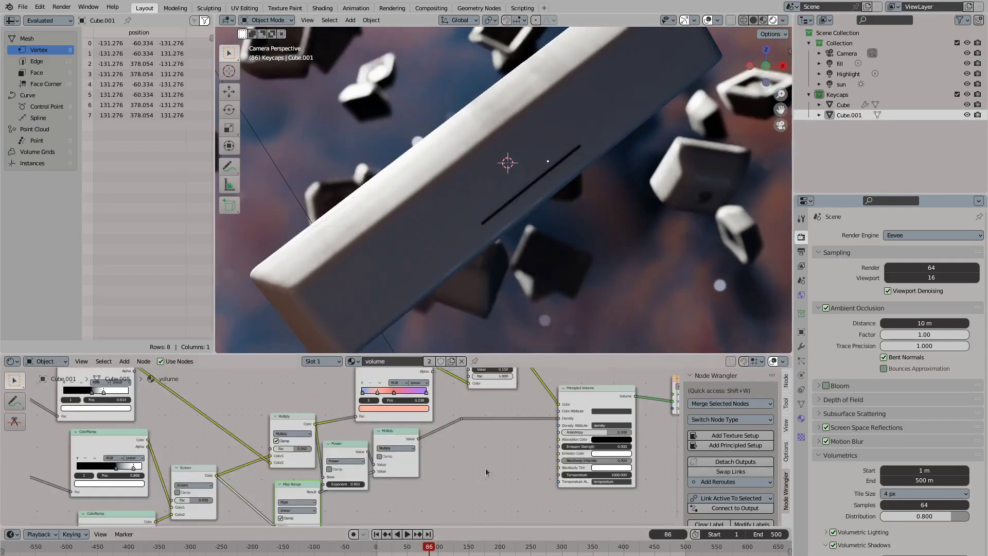
key("Escape")
scroll(580, 256, "down", 5)
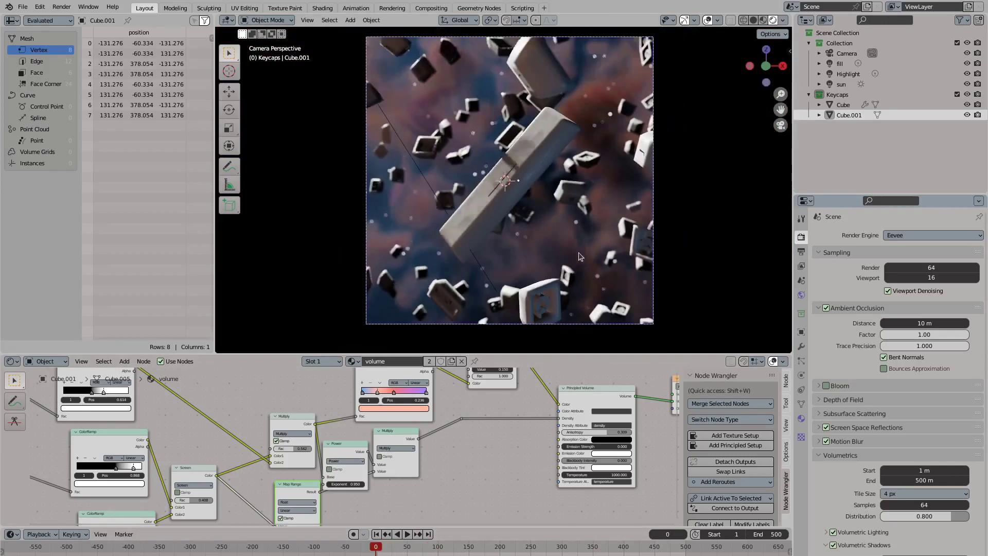
key("space")
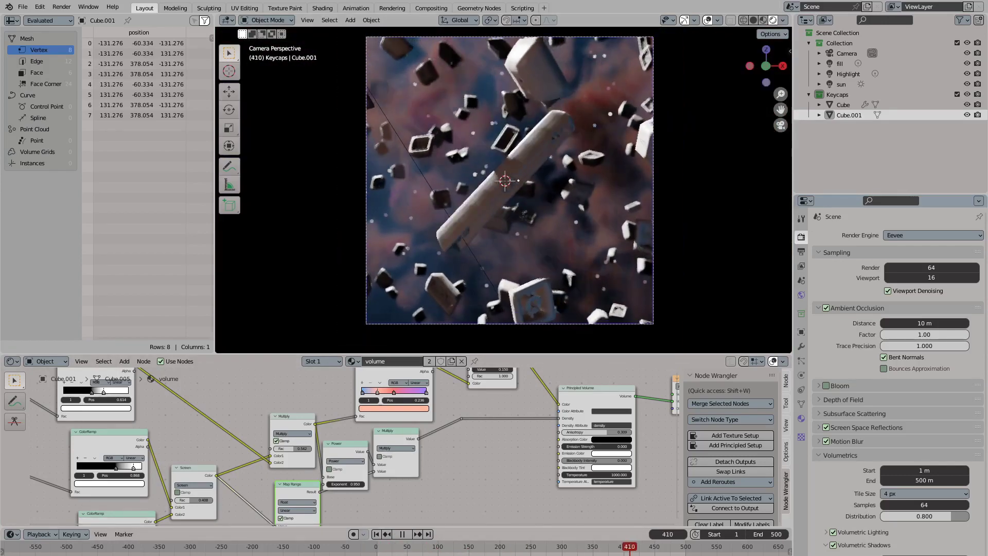
key("space")
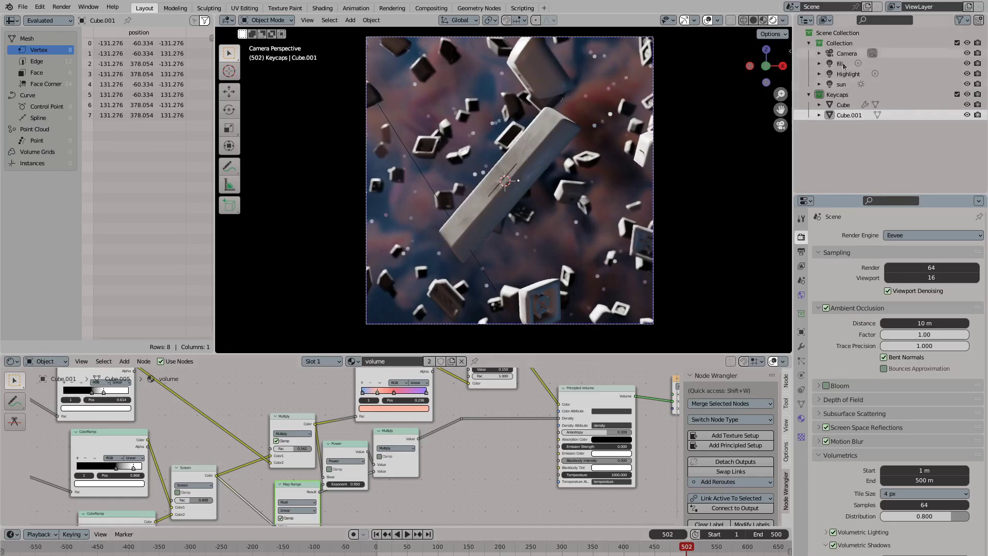
Set the sun light's strength to 17 and play the animation to check it
left_click(840, 84)
left_click(801, 375)
left_click(924, 305)
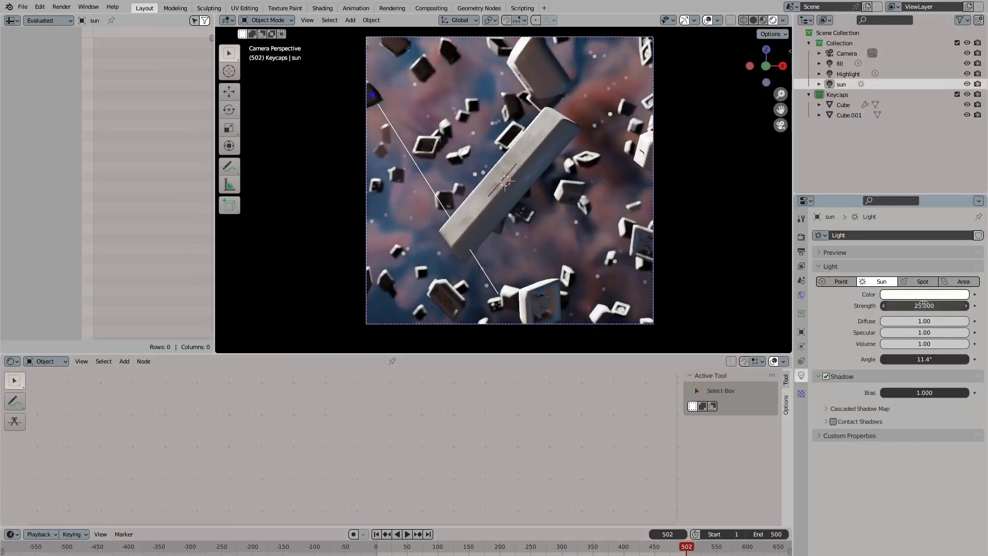
left_click(924, 303)
key("shift+ctrl+space")
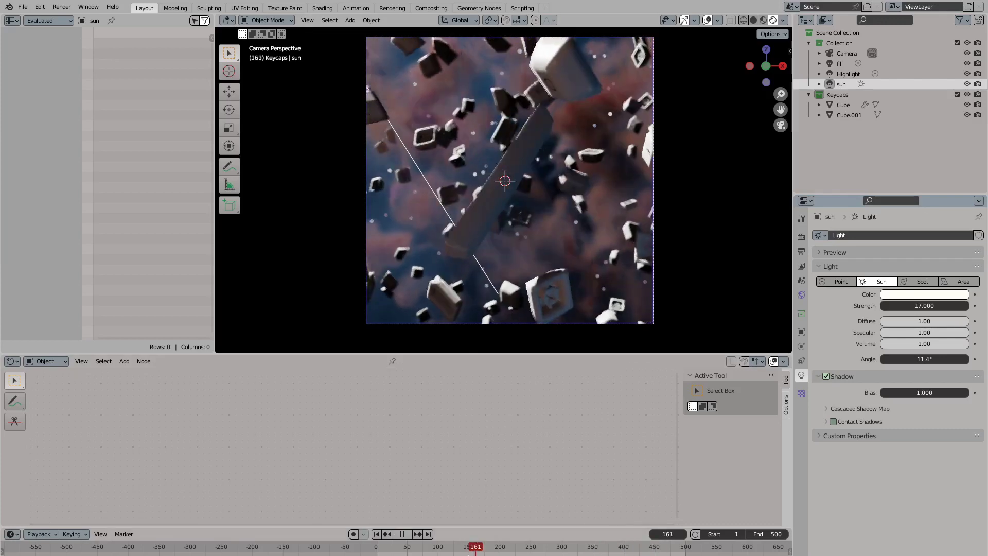
Set the space bar's Size X to 10 m on its Key node in the Space Junkyard geometry nodes and play the animation
left_click(12, 361)
left_click(50, 446)
left_click(556, 57)
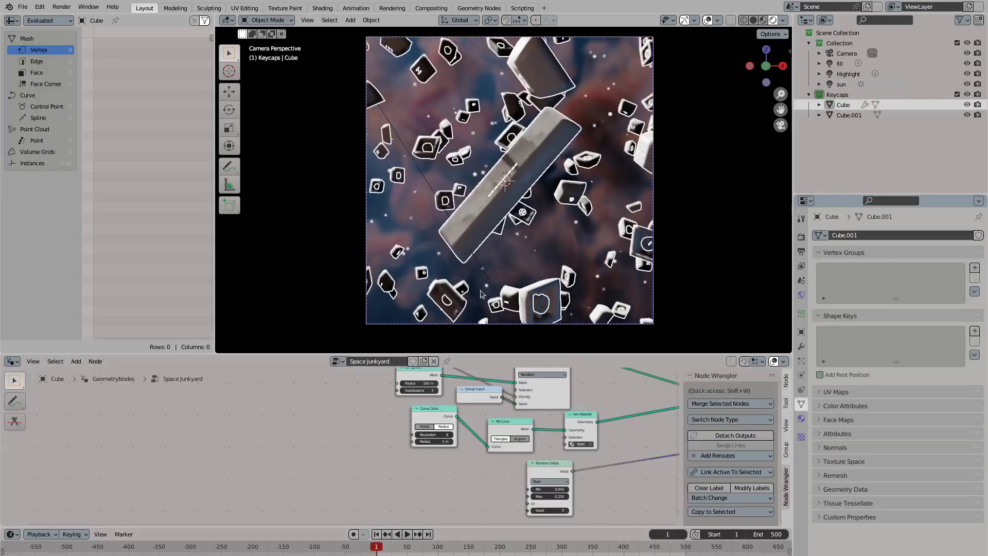
key("KP_Decimal")
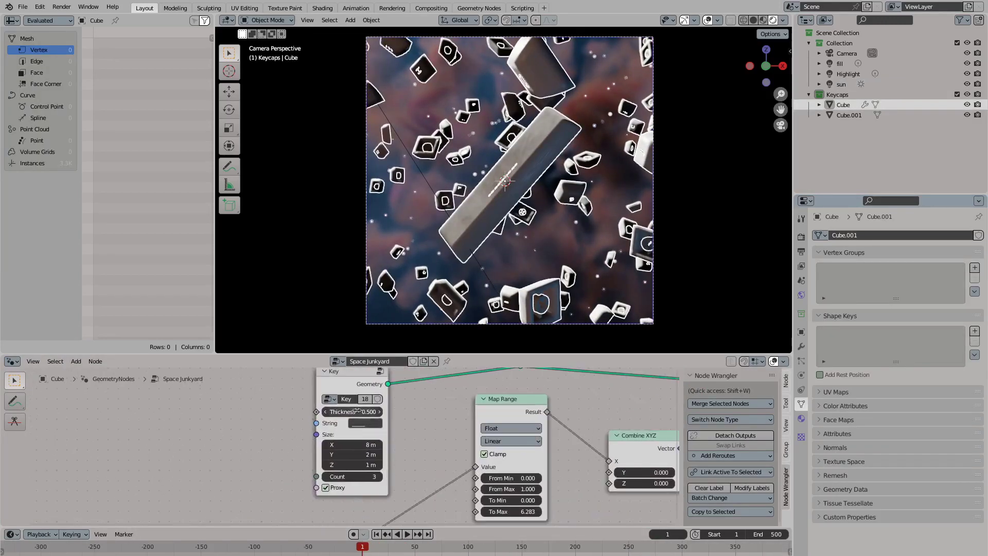
key("space")
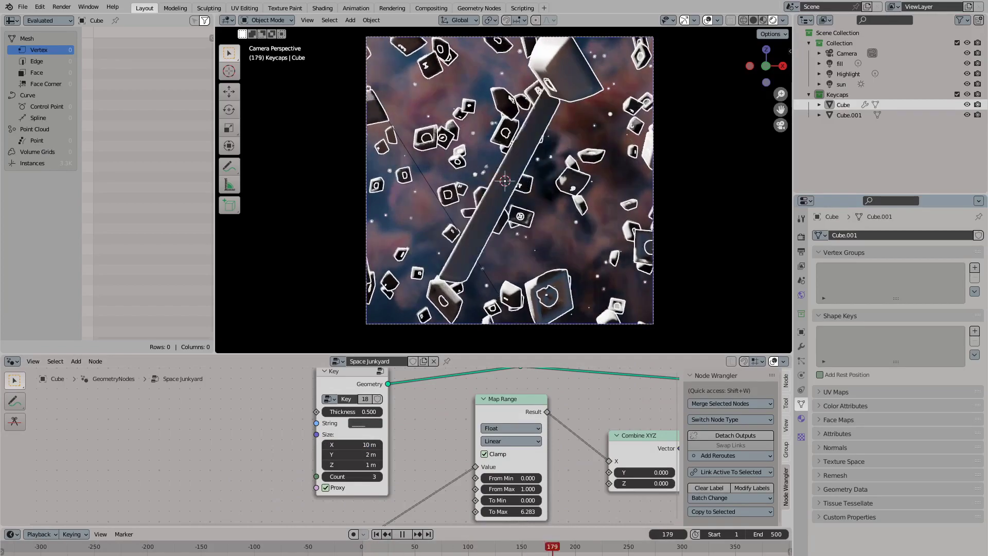
Orbit outside the camera to examine the floating keycaps and the space bar, and return to the camera view
key("KP_0")
middle_click_drag(527, 207, 516, 261)
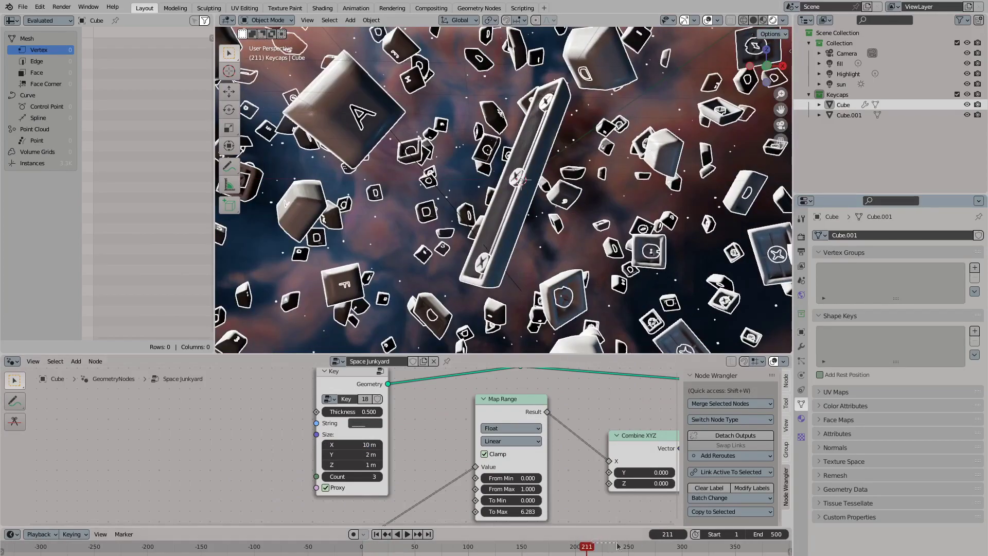
middle_click_drag(453, 247, 419, 290)
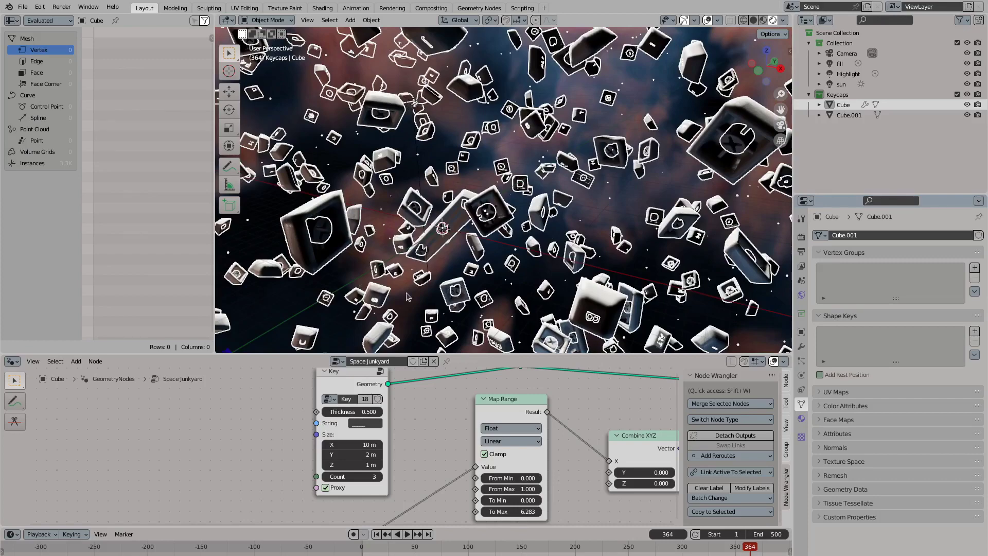
key("KP_0")
left_click(315, 235)
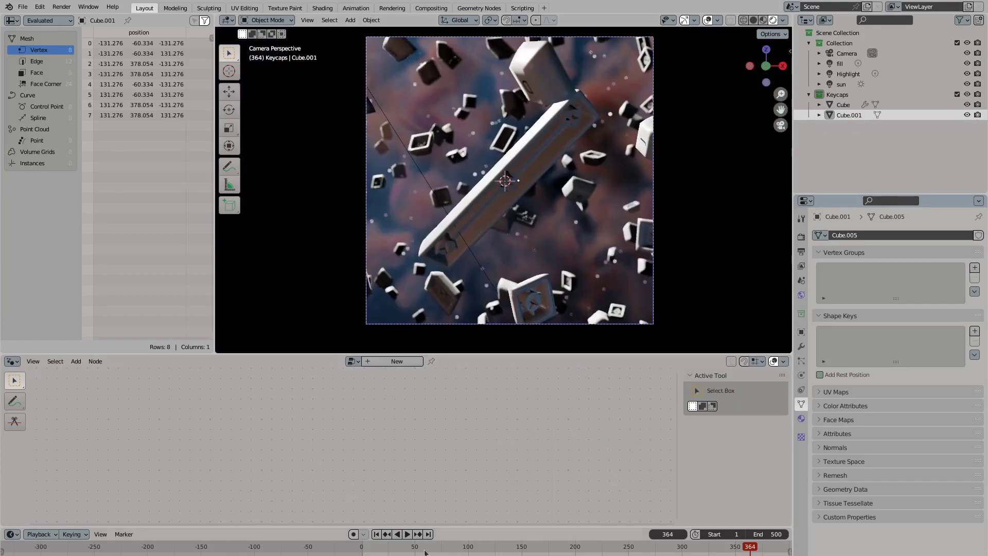
Play the animation forward and in reverse, and inspect the spinning space bar up close in the camera view
left_click(358, 550)
key("space")
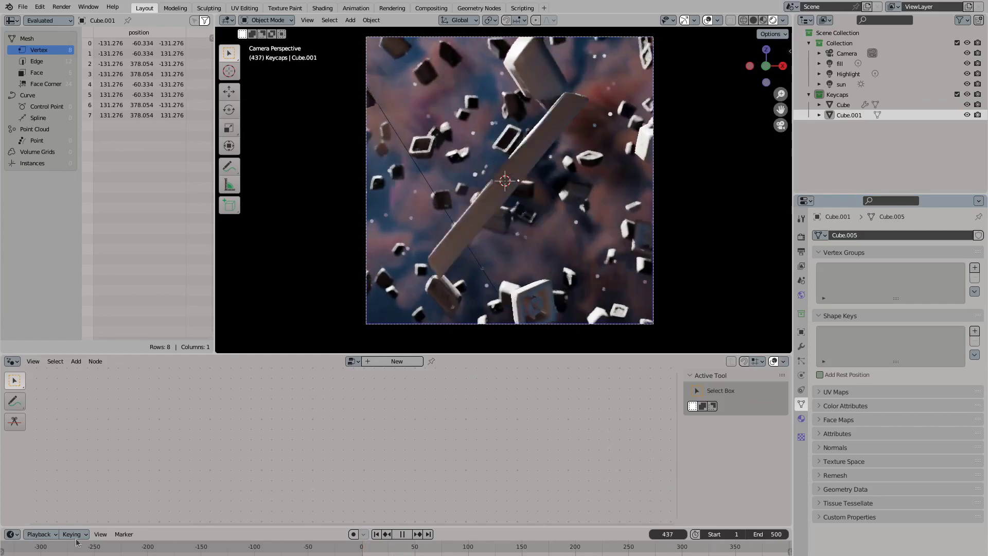
key("space")
scroll(504, 205, "up", 5)
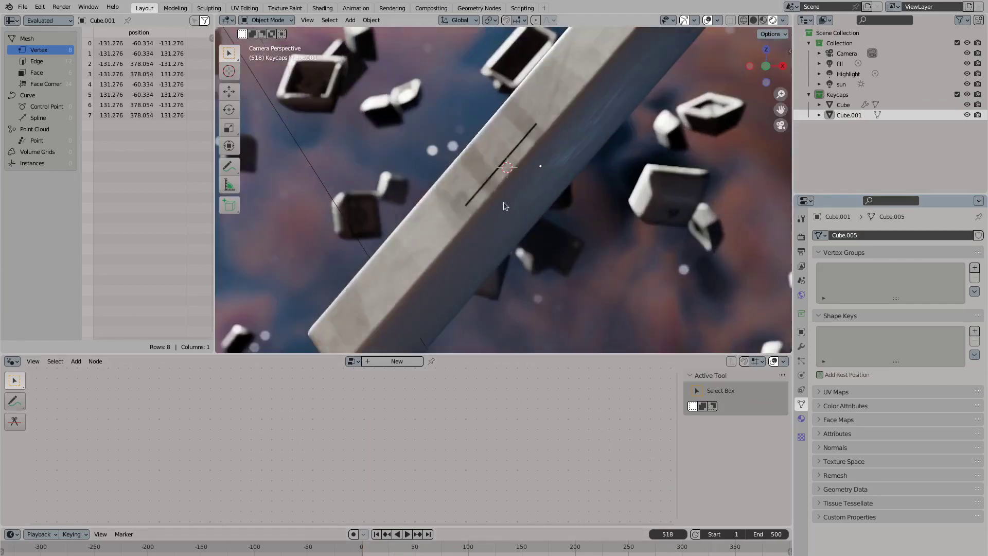
scroll(488, 216, "down", 5)
left_click(446, 211)
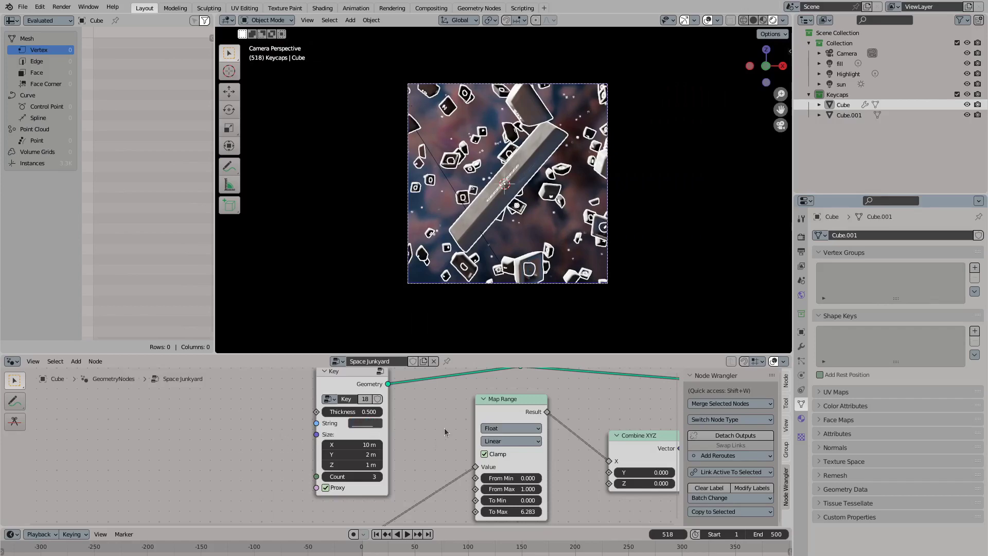
key("ctrl+shift+space")
Toggle the visibility of the Highlight and fill lights to compare their effect on the space bar
left_click(967, 73)
left_click(967, 74)
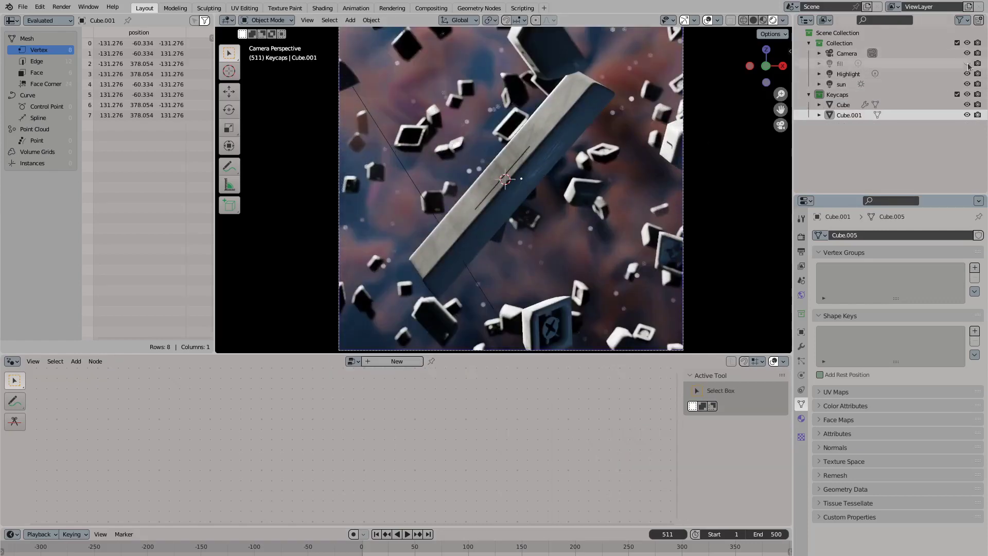
left_click(967, 64)
left_click(967, 63)
Try the fill light at 2000 W with its visibility restored, and scrub to frame 363 to check the shading
left_click(954, 63)
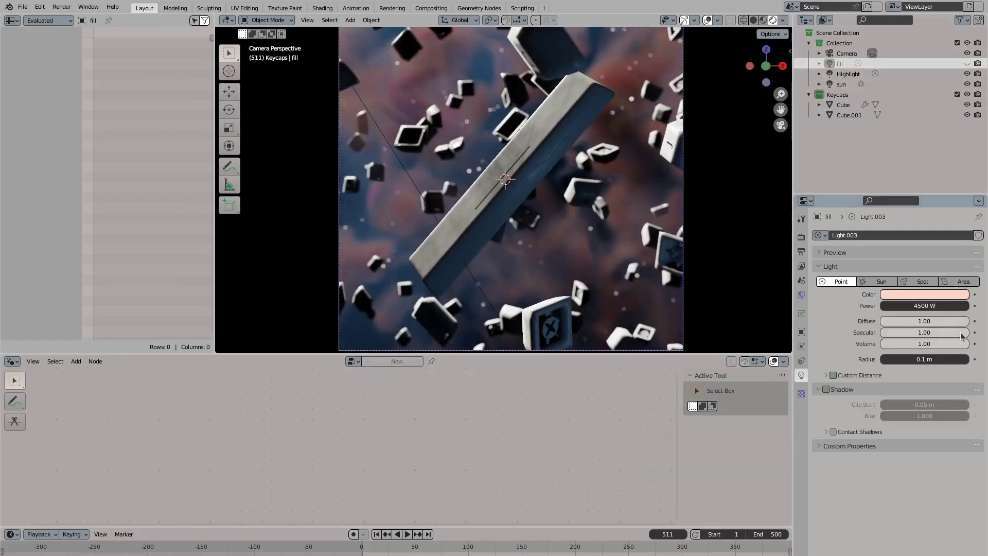
left_click(928, 305)
type("2000")
key("Return")
left_click(967, 63)
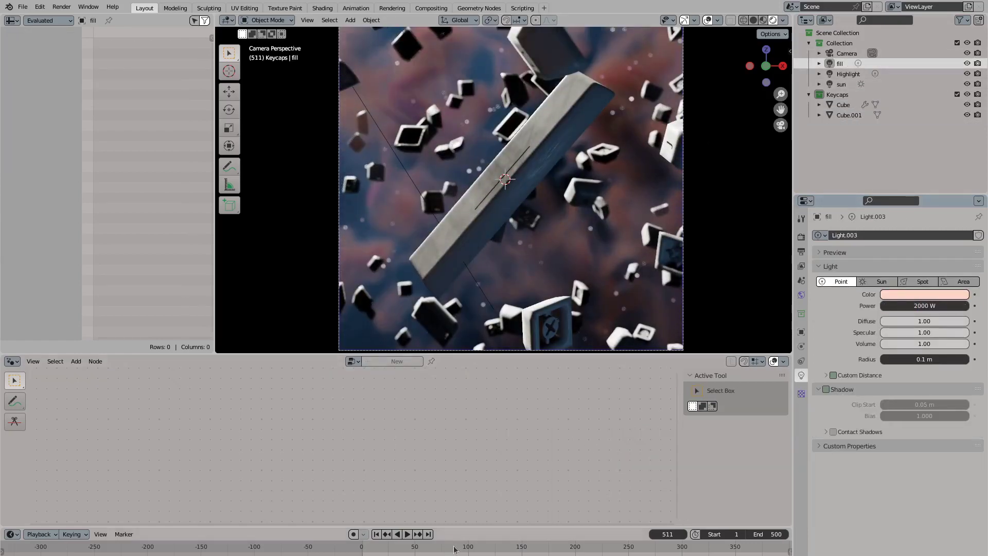
left_click_drag(454, 550, 748, 547)
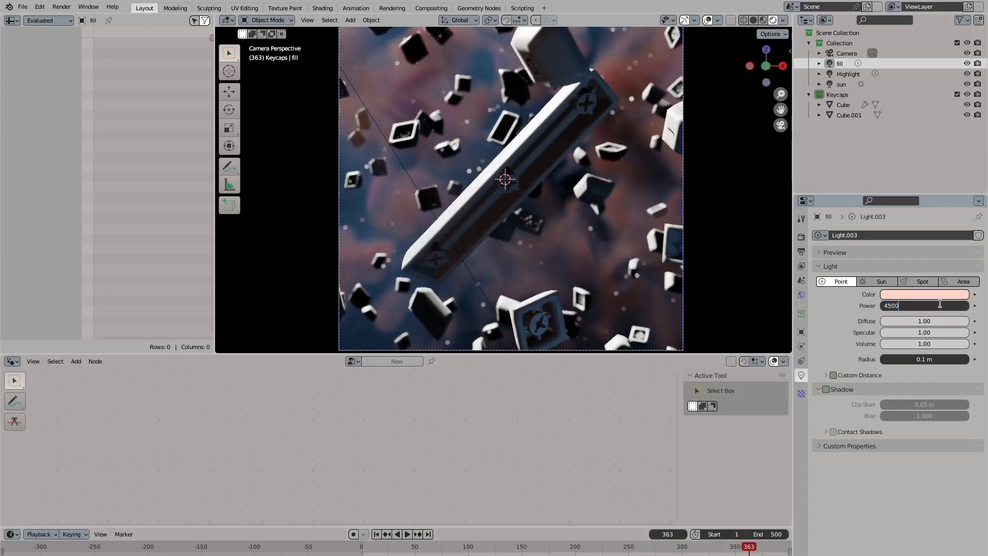
Set the fill light's power to 4500 W, shift its color to a more saturated warm orange, and play the animation
left_click(939, 303)
type("4500")
key("Return")
left_click(937, 294)
left_click(908, 208)
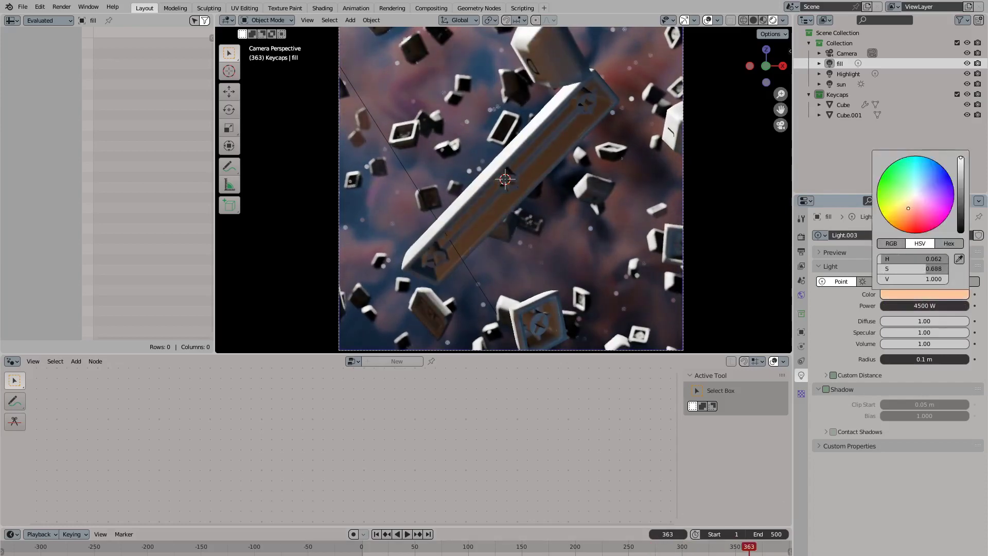
key("space")
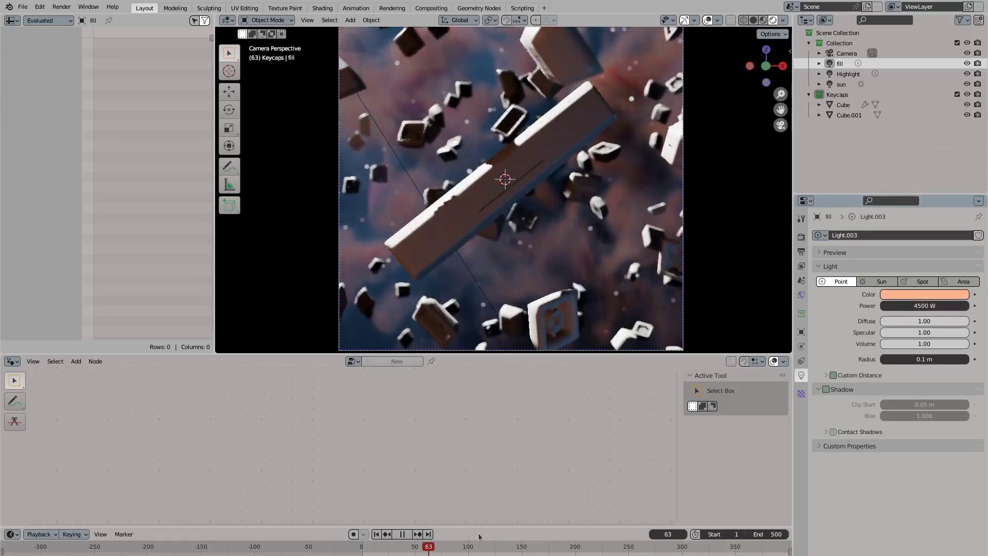
left_click(625, 541)
Switch the node area to the Shader Editor and select the keycaps object Cube to show its Plastic material
left_click(11, 361)
left_click(39, 458)
left_click(453, 308)
key("space")
Set Subsurface to 0.1 on the Plastic material's Principled BSDF and play the animation to check the keycaps
scroll(478, 390, "up", 6)
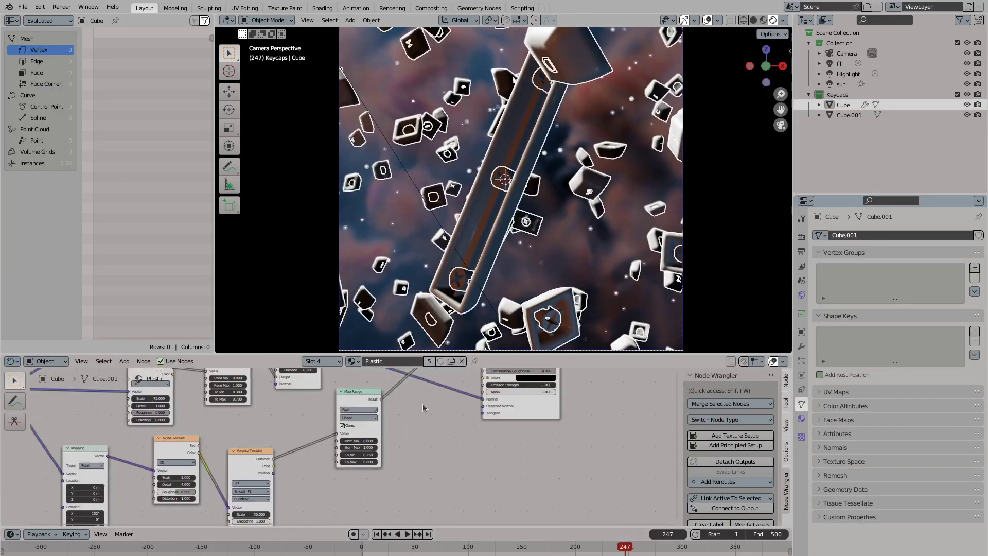
middle_click_drag(479, 389, 474, 436)
key("BackSpace")
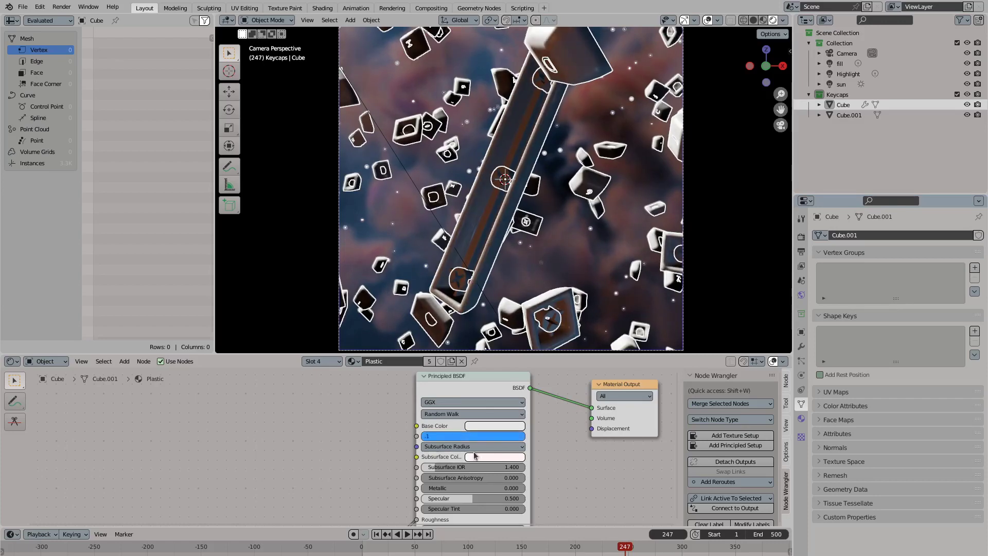
type(".1")
left_click(474, 456)
key("space")
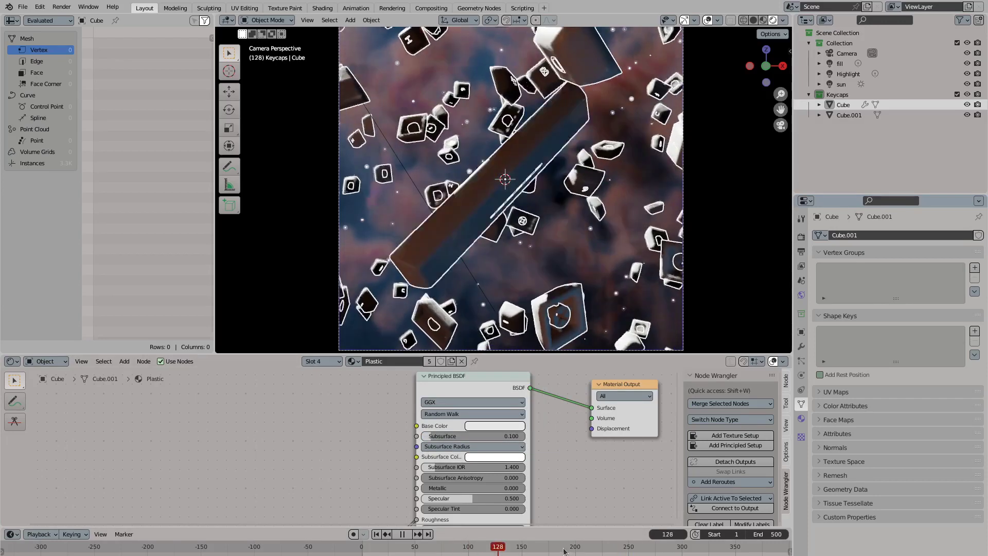
left_click(421, 552)
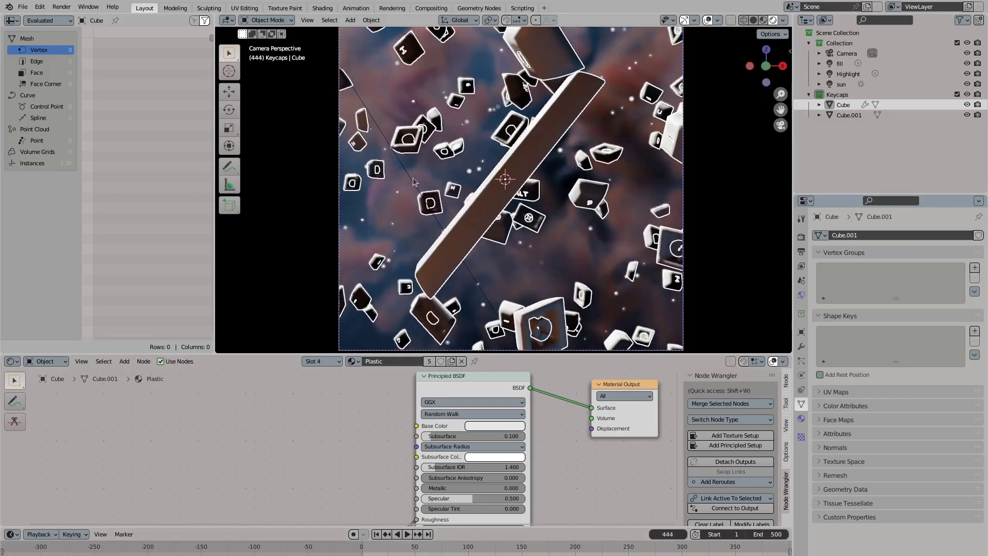